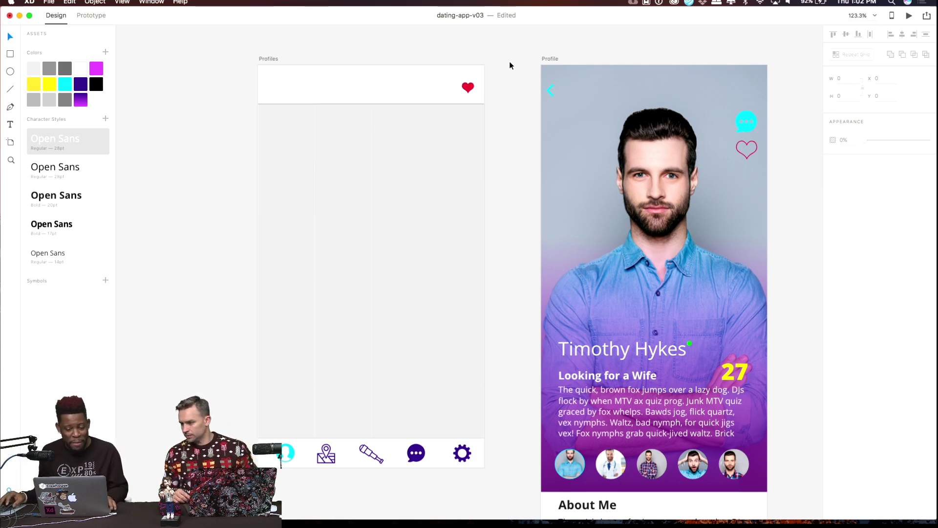
Fill the gray tile grid on the Profiles artboard with images 00.jpg through 24.jpg from the profile image folder.
scroll(507, 47, right, 2)
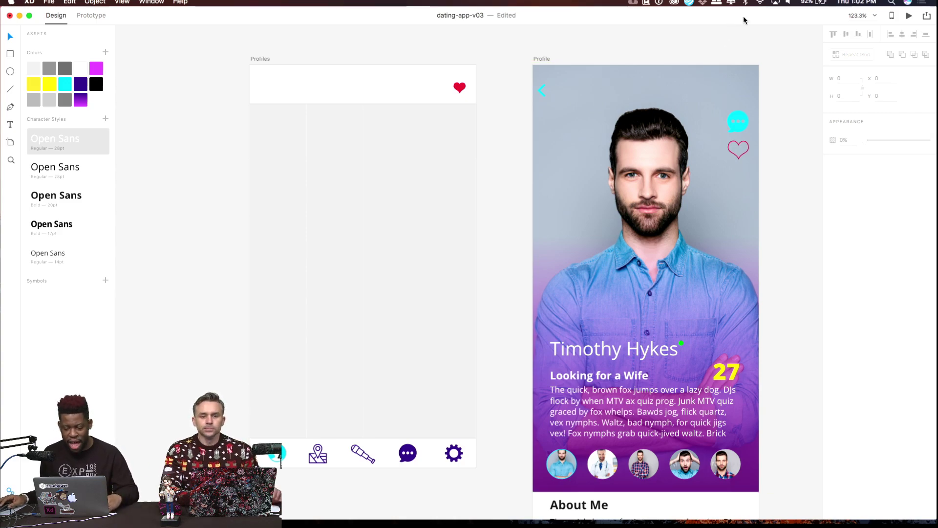
key(F11)
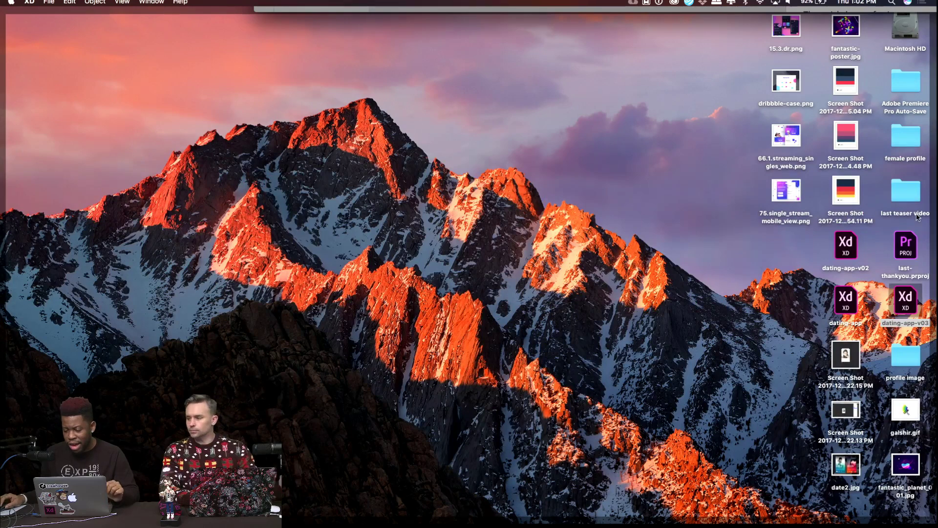
double_click(912, 362)
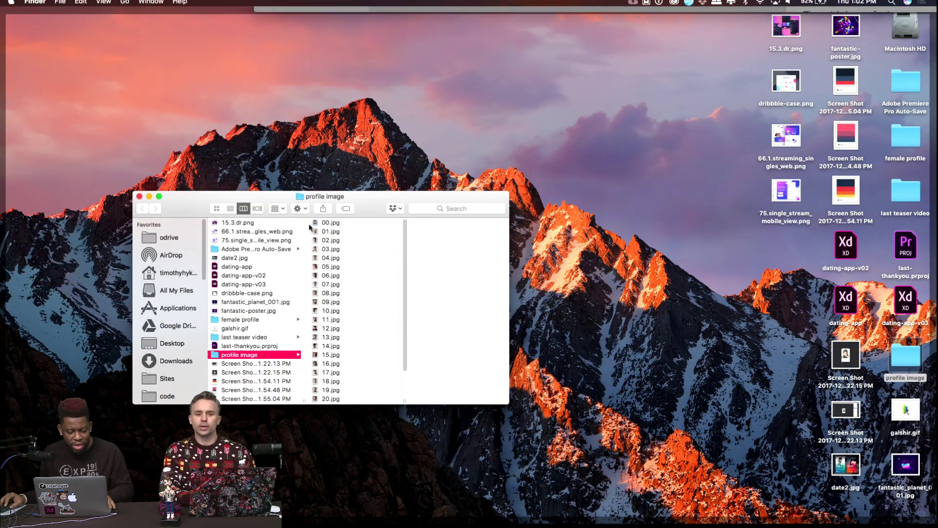
click(320, 223)
scroll(337, 272, down, 3)
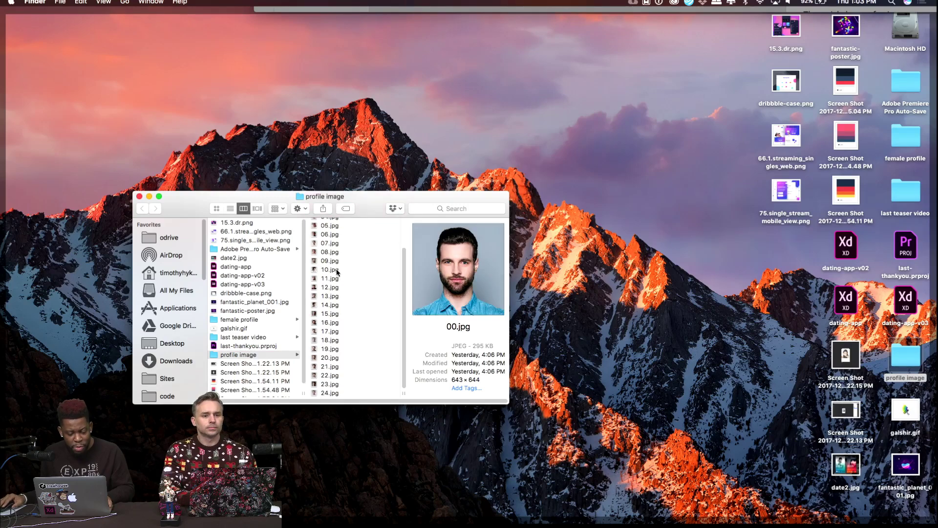
shift+click(325, 393)
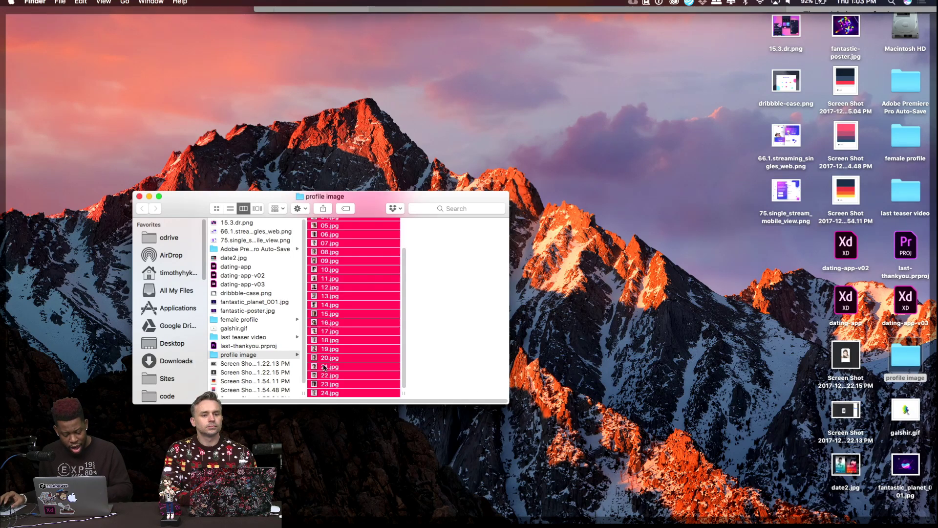
key(F11)
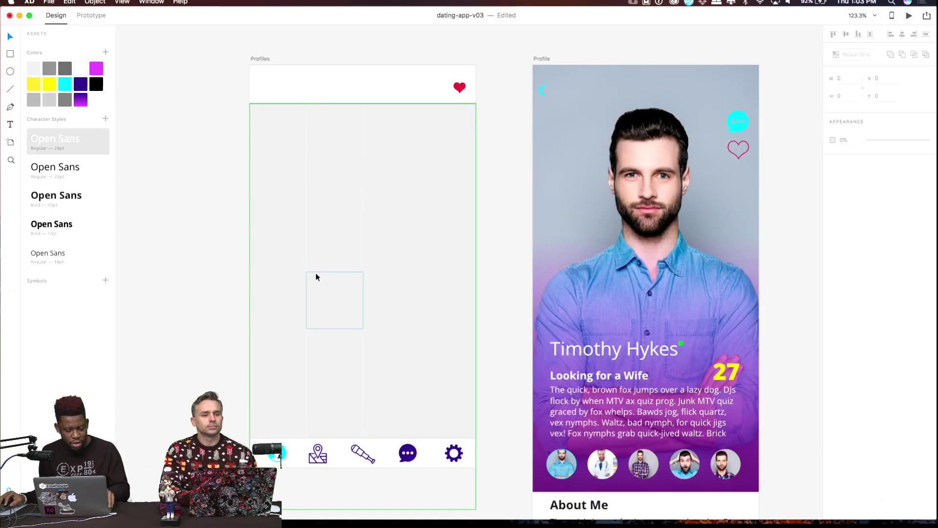
drag(318, 230, 283, 146)
click(491, 75)
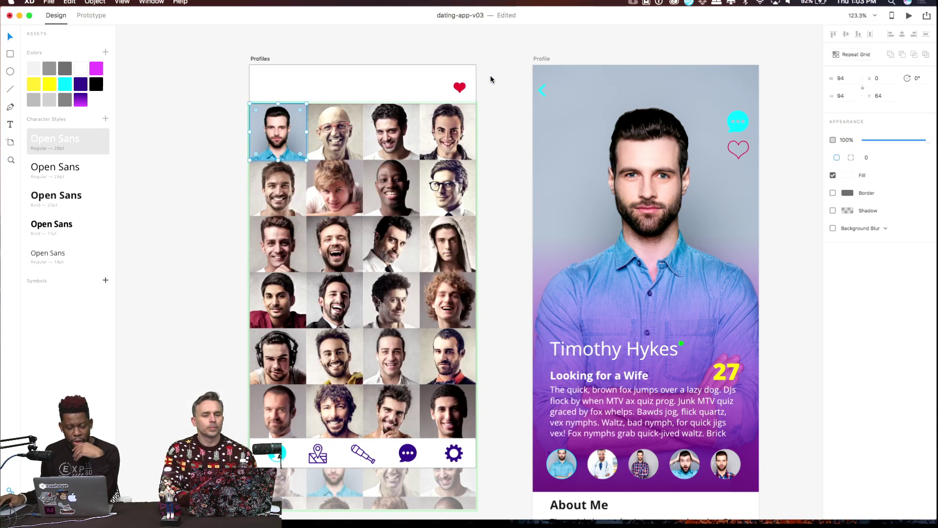
click(494, 94)
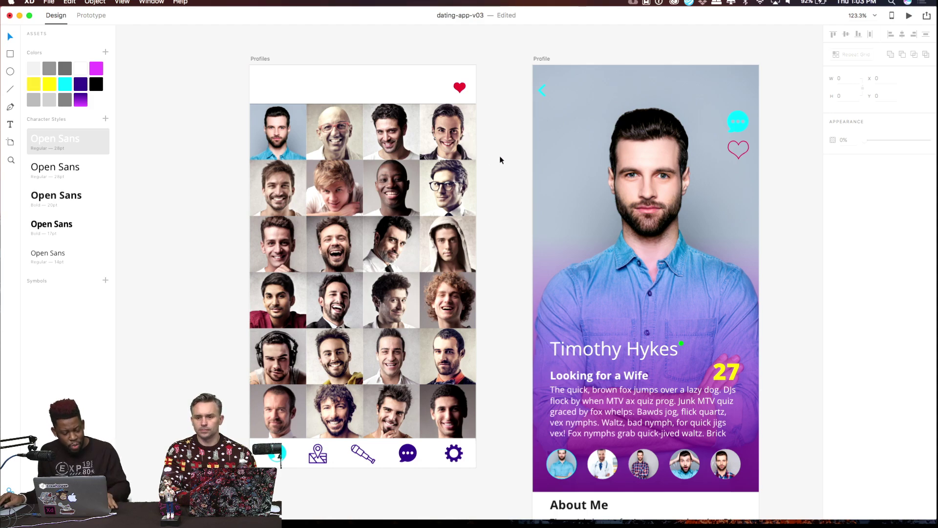
Fill the Photos grid on the Edit Your Profile artboard with images 01.jpg through 06.jpg from the female profile folder.
scroll(499, 157, down, 2)
scroll(498, 159, down, 5)
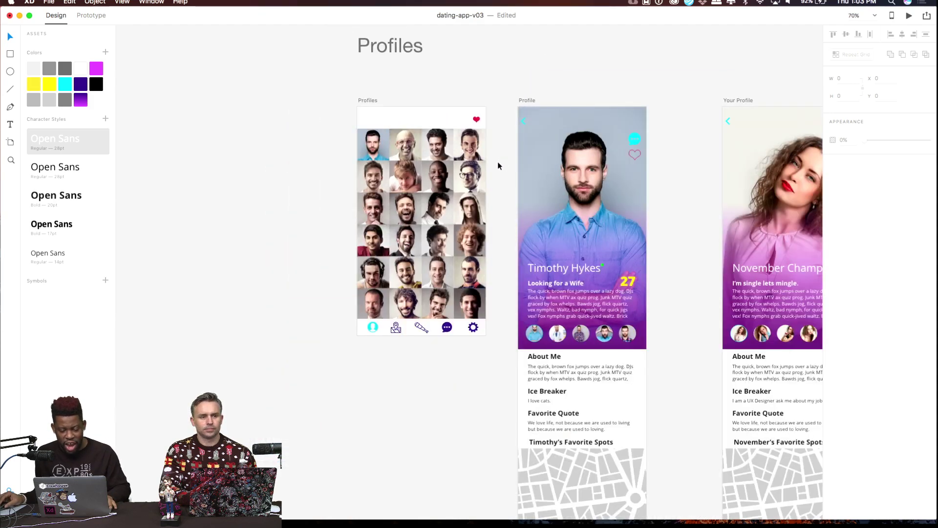
drag(491, 164, 265, 162)
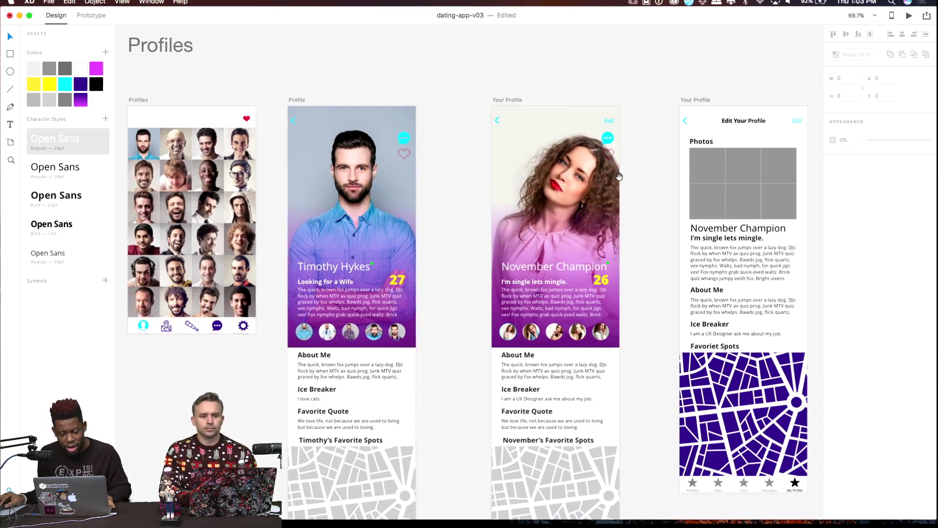
scroll(560, 180, right, 5)
scroll(489, 176, left, 4)
scroll(444, 173, right, 8)
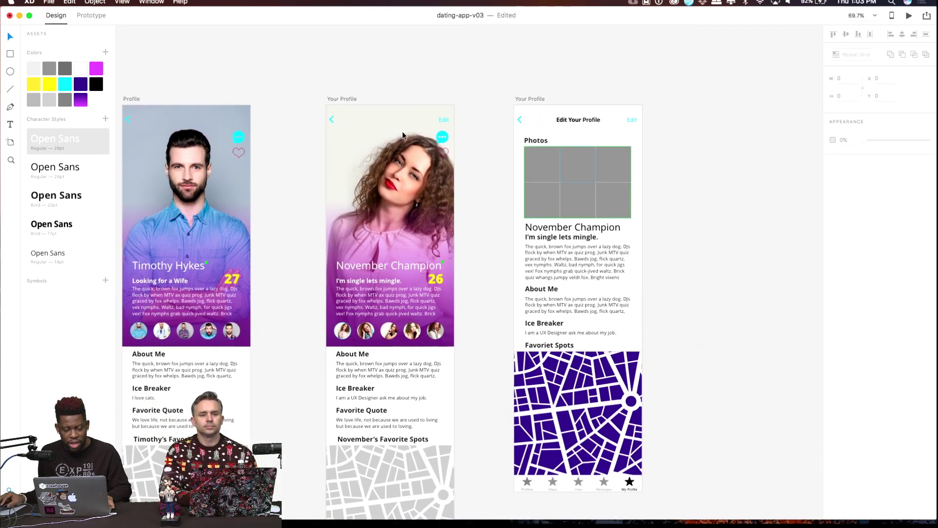
scroll(368, 132, up, 1)
scroll(367, 131, up, 5)
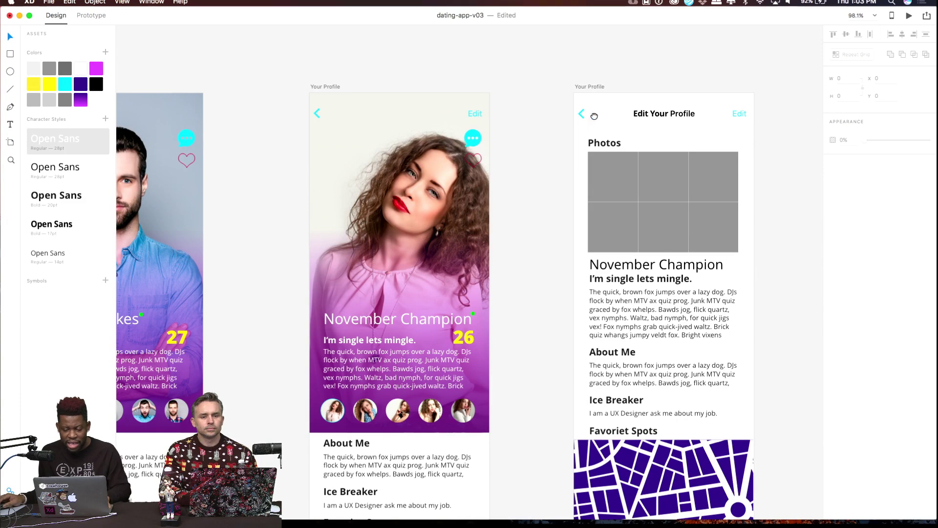
scroll(489, 147, right, 5)
scroll(497, 184, up, 1)
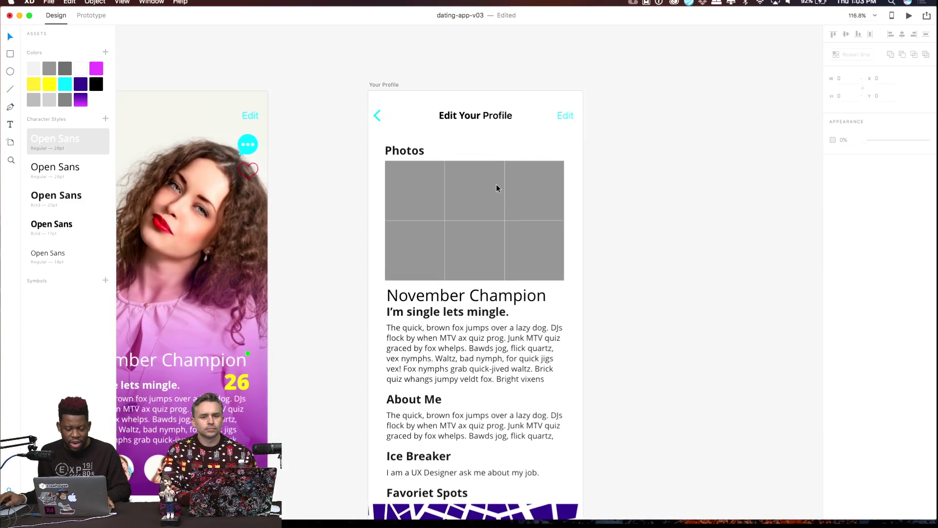
scroll(496, 184, down, 1)
scroll(422, 140, up, 2)
scroll(423, 139, down, 3)
key(super+Tab)
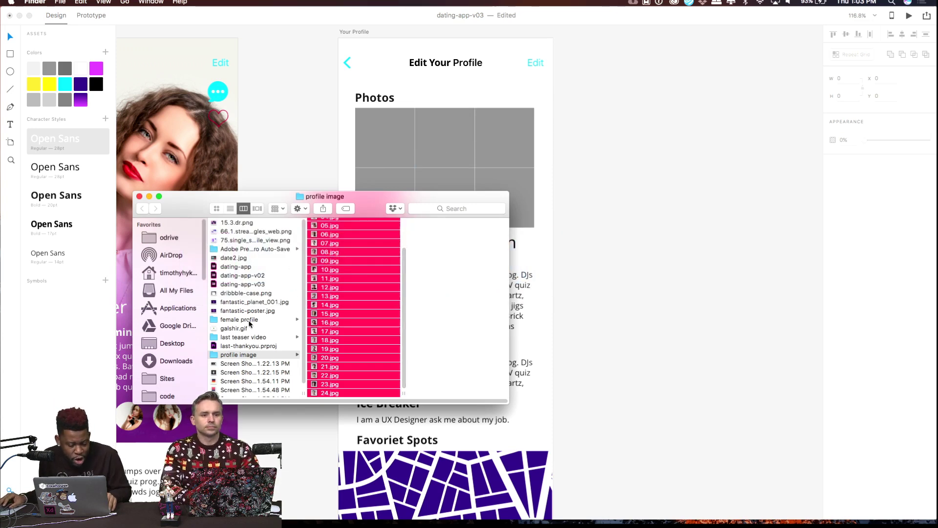
click(240, 319)
click(333, 224)
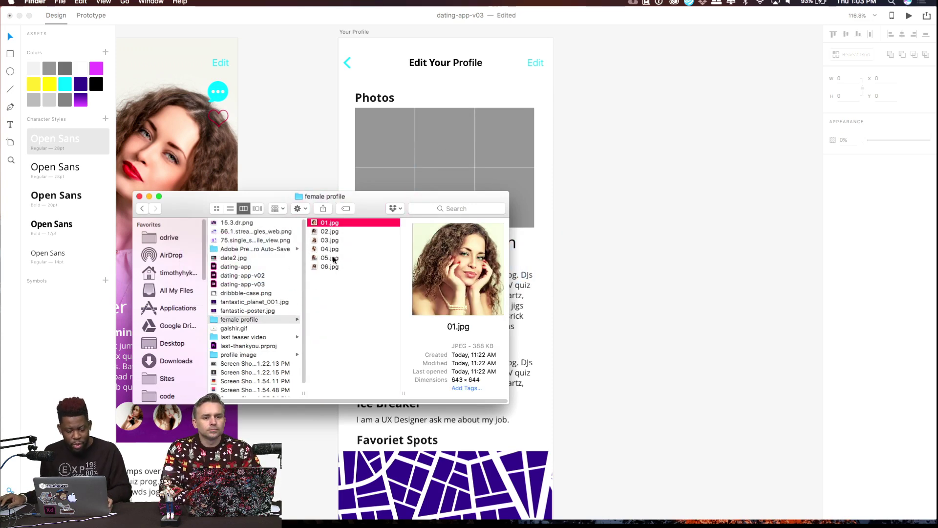
shift+click(335, 267)
drag(331, 228, 374, 137)
click(594, 153)
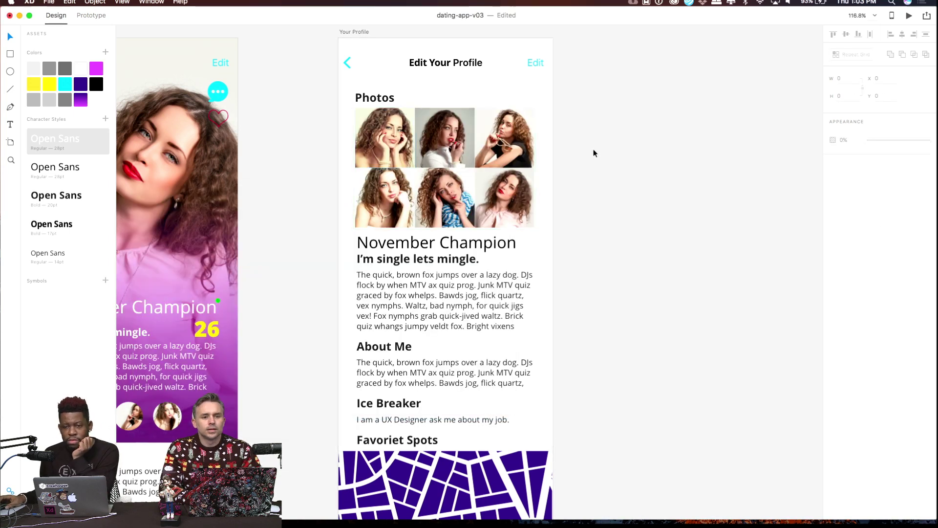
Fill the gray picture placeholders in the Inbox artboard's message list with images 00.jpg through 24.jpg from the profile image folder.
scroll(305, 357, down, 20)
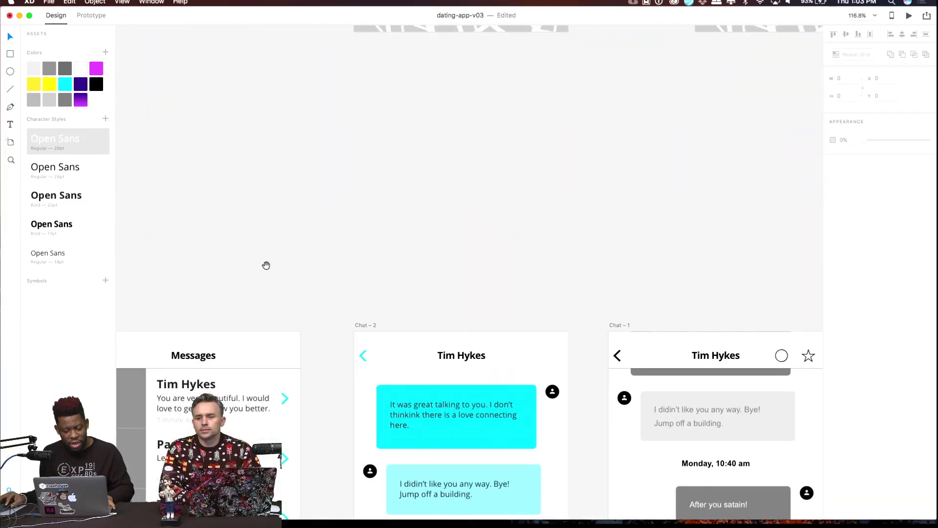
drag(266, 264, 601, 60)
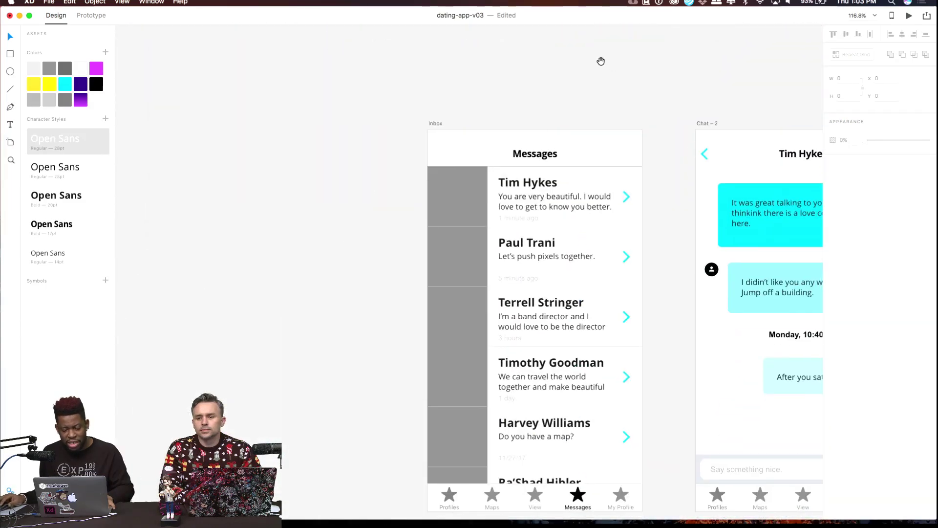
scroll(660, 191, right, 2)
scroll(660, 191, down, 2)
key(super+Tab)
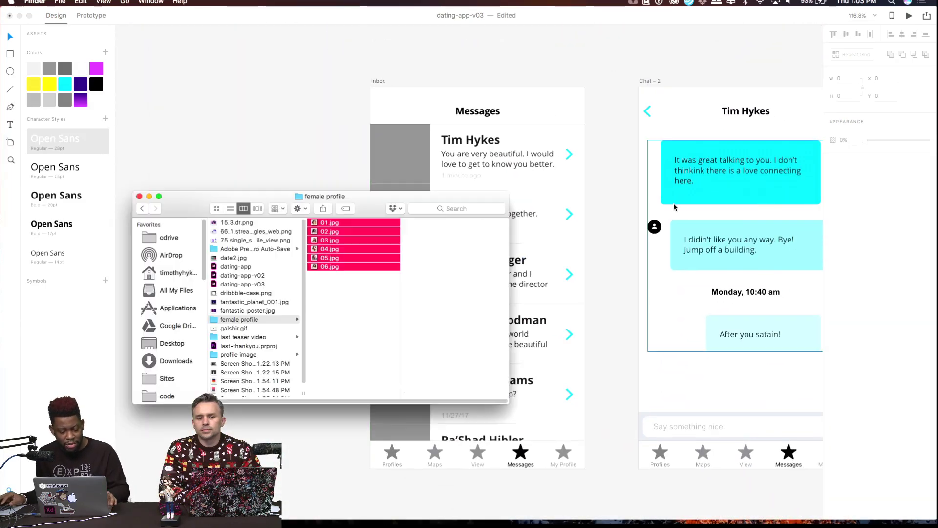
click(247, 355)
click(342, 226)
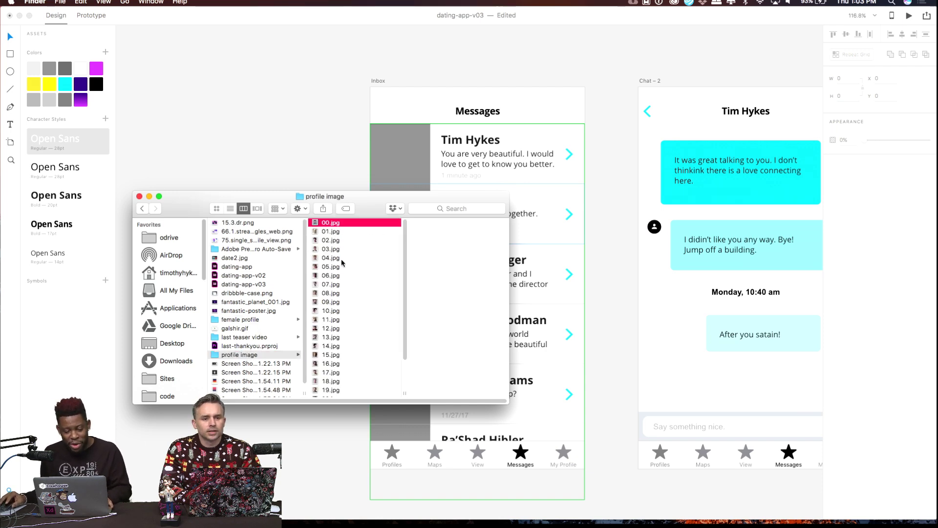
scroll(340, 304, down, 2)
shift+click(327, 394)
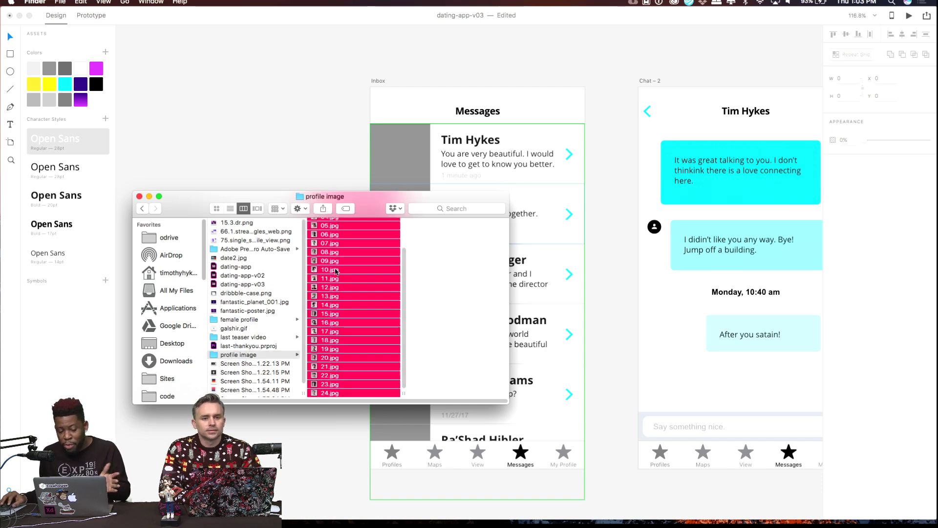
drag(329, 230, 402, 156)
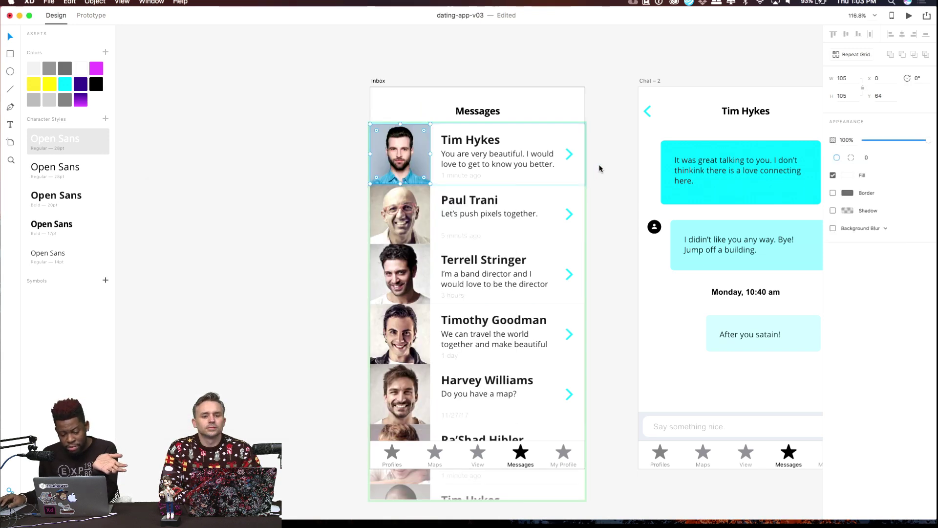
click(601, 169)
Fill the picture placeholders in the Who Viewed You list with the images selected in the profile image folder.
scroll(299, 188, right, 15)
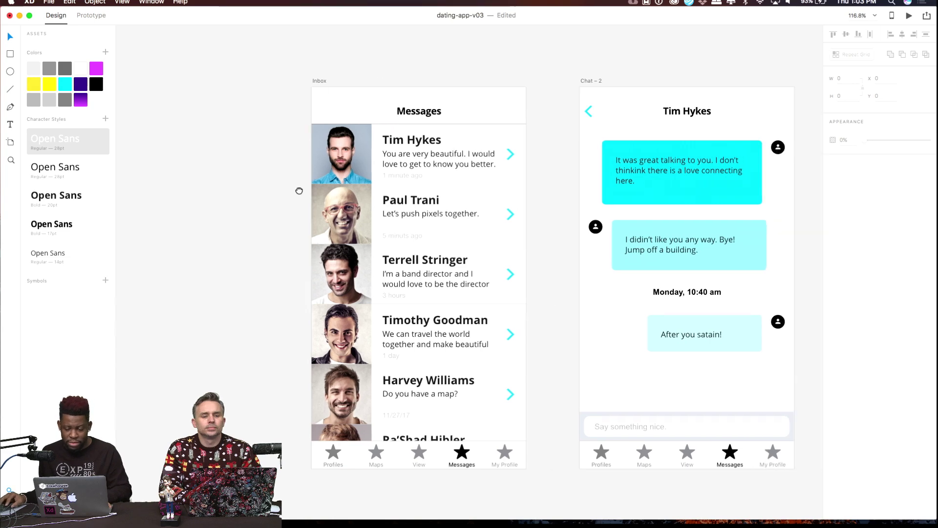
drag(535, 243, 412, 243)
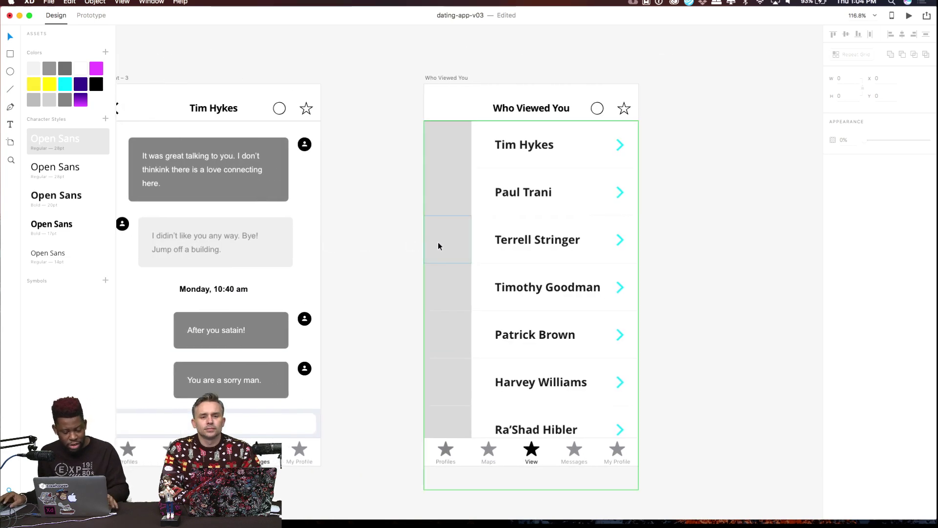
key(super+Tab)
drag(342, 228, 447, 145)
click(676, 136)
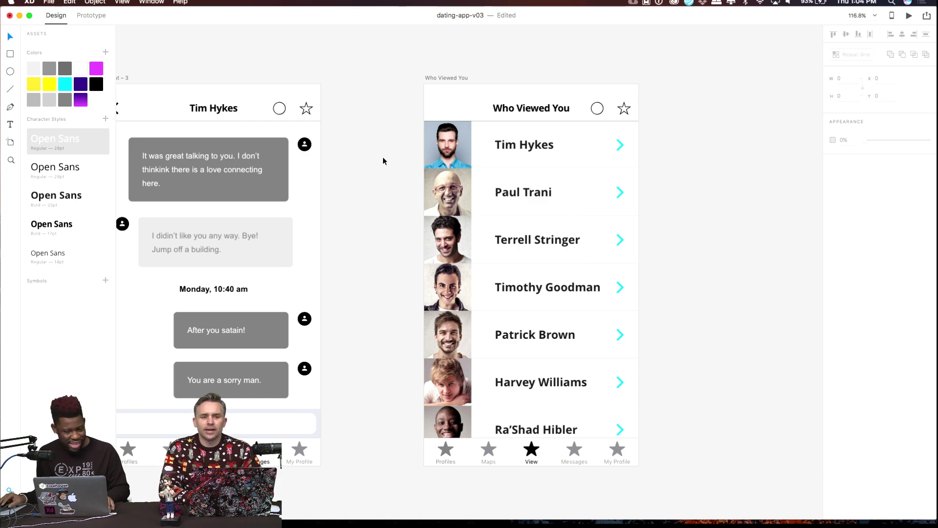
Review the Inbox message list up close, and look over the profile and chat artboards together.
scroll(391, 166, down, 5)
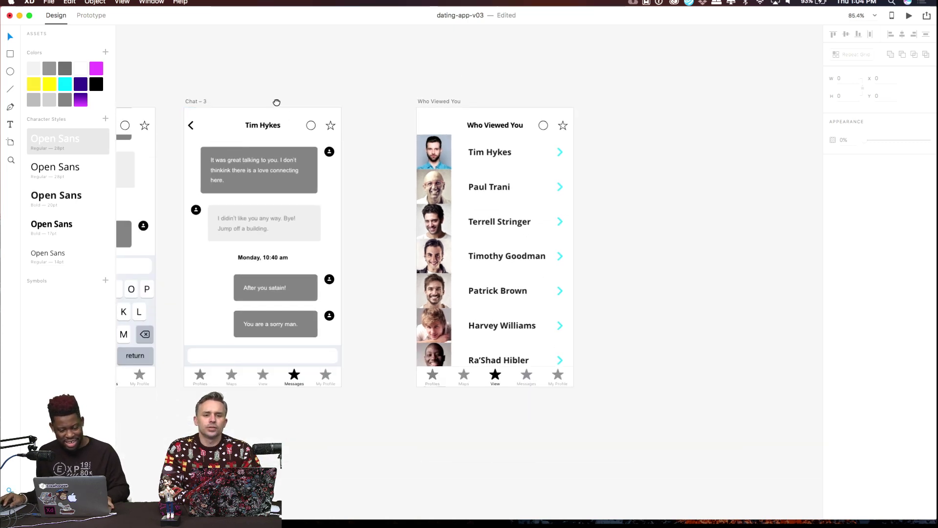
drag(276, 102, 730, 113)
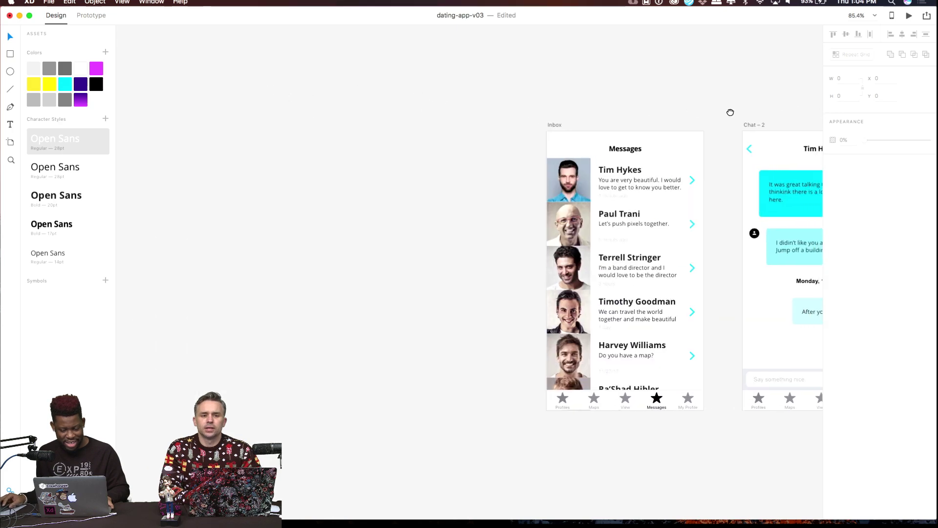
scroll(730, 113, up, 3)
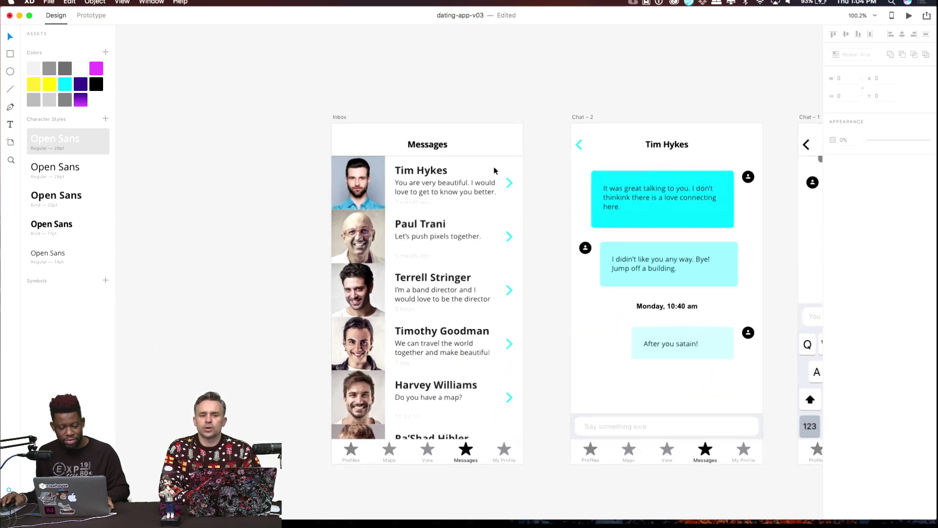
scroll(494, 167, up, 2)
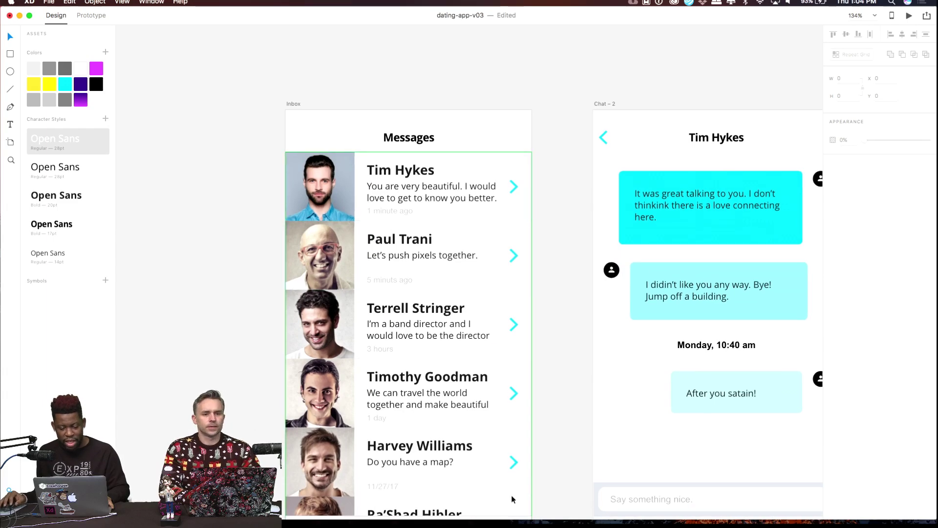
scroll(517, 71, down, 5)
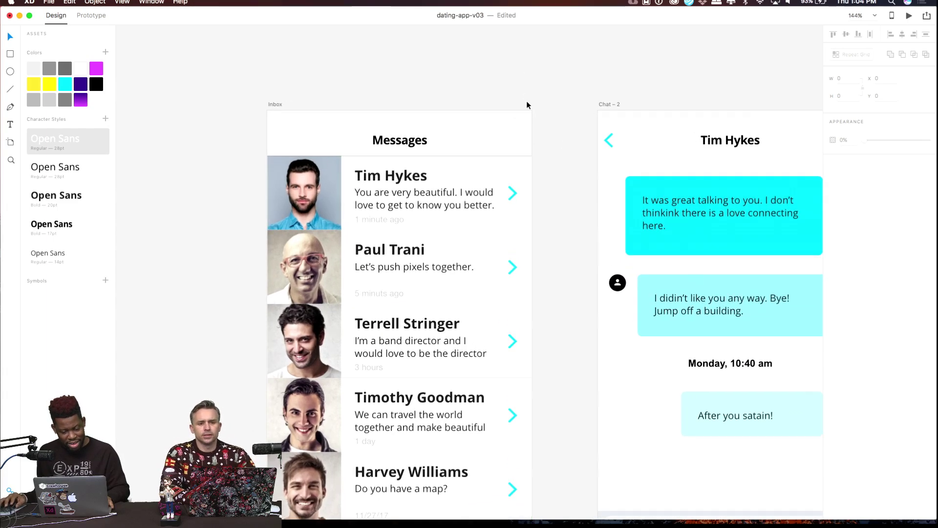
scroll(526, 77, up, 10)
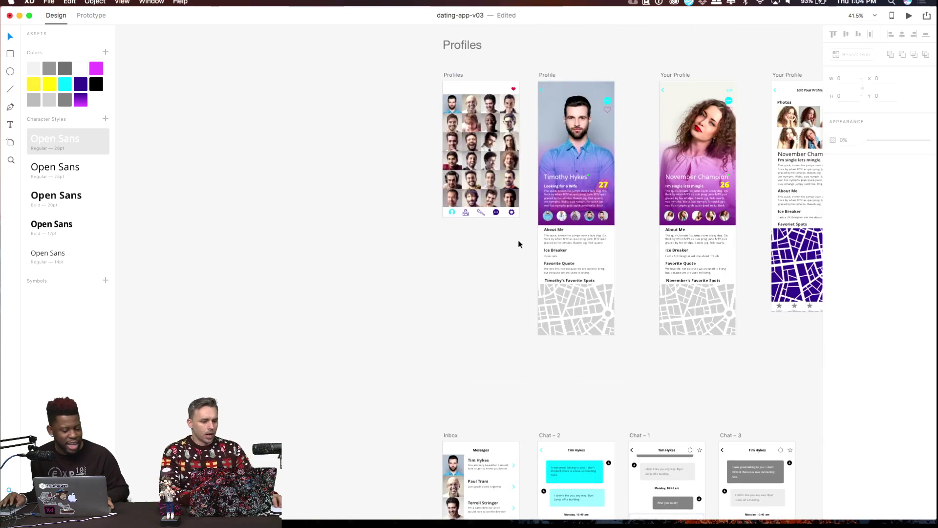
drag(620, 113, 557, 173)
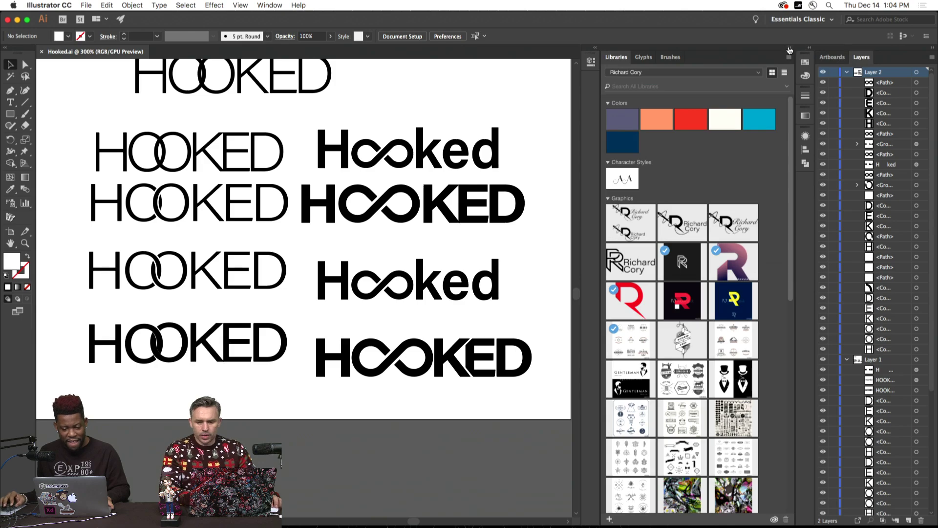
Switch to Illustrator and examine the HOOKED wordmark variations and fish-hook drawings in Hooked.ai.
scroll(145, 201, left, 5)
scroll(146, 202, up, 2)
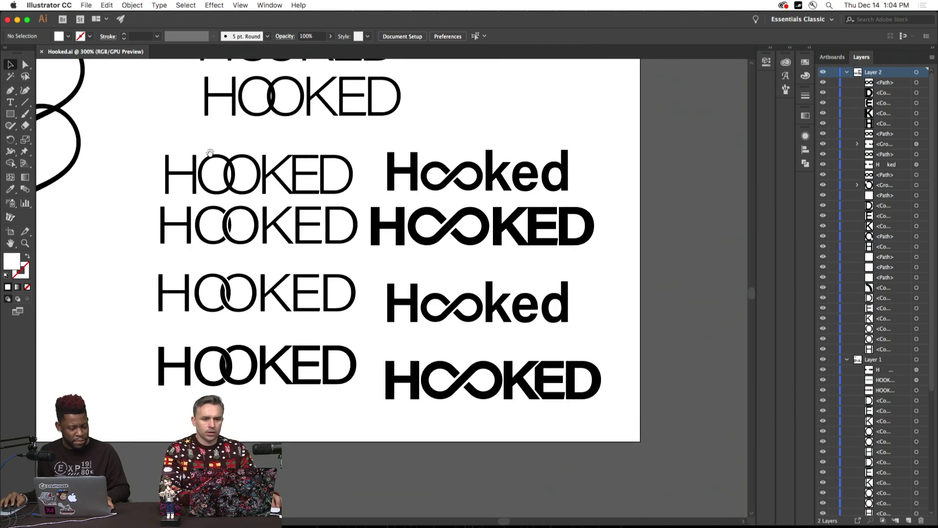
drag(46, 213, 390, 232)
scroll(390, 231, left, 5)
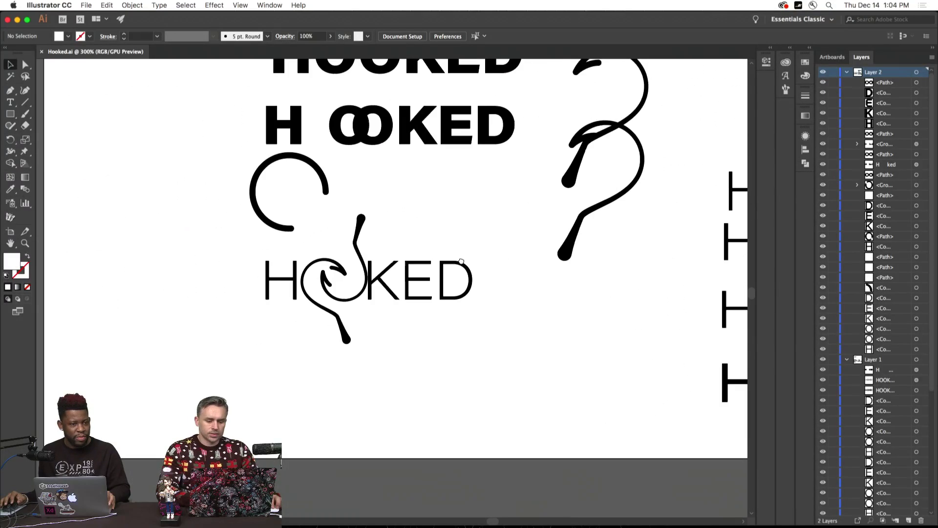
scroll(406, 274, up, 2)
scroll(406, 315, down, 1)
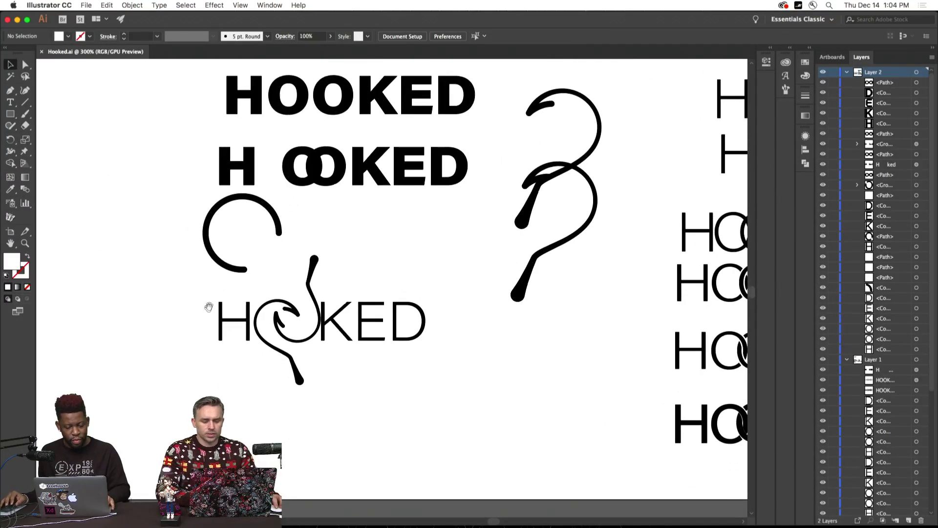
Compare the fish-hook HOOKED wordmark with the overlapping-O and infinity-loop logo variations up close.
scroll(205, 308, down, 4)
key(super+equal)
key(super+equal)
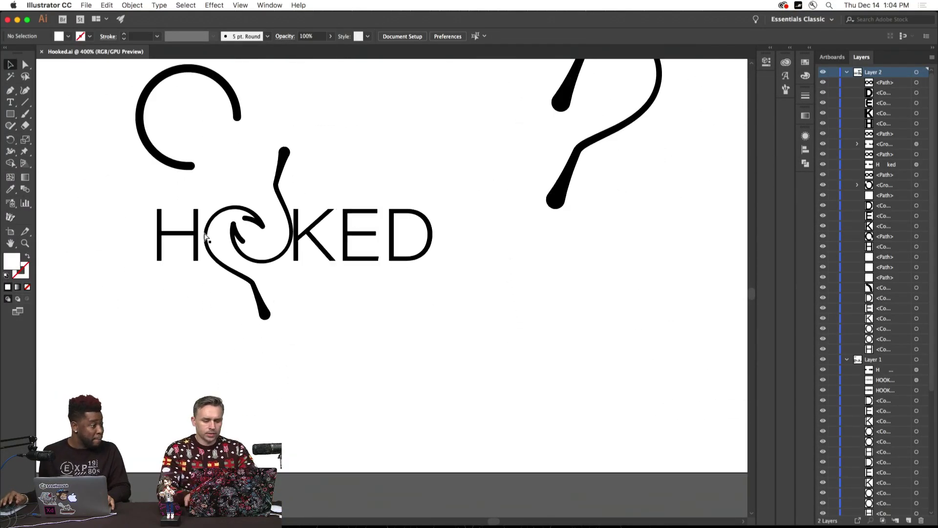
drag(310, 207, 441, 284)
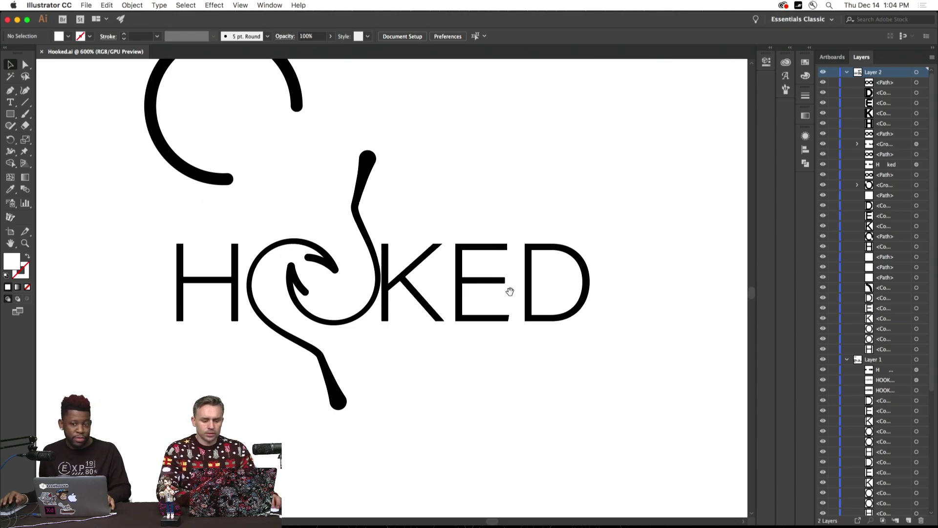
key(super+minus)
drag(555, 294, 47, 289)
drag(439, 318, 364, 242)
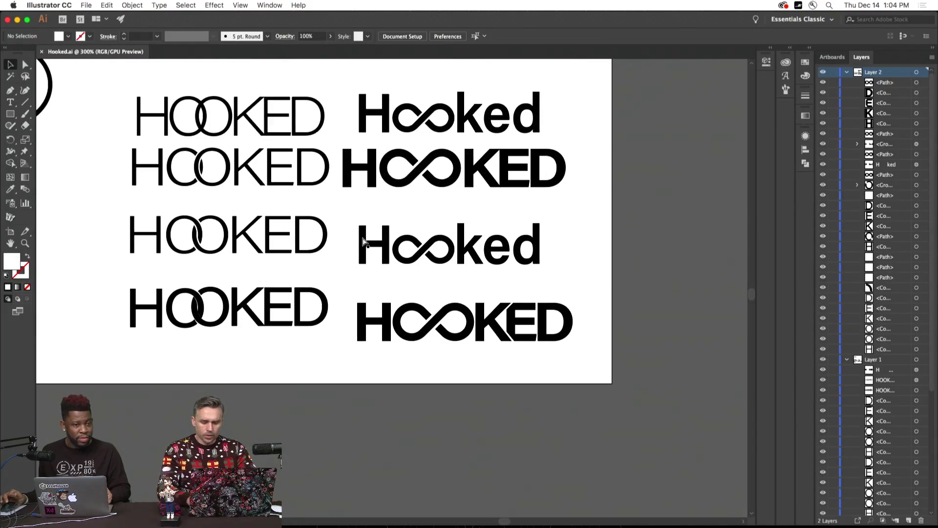
key(super+equal)
key(super+equal)
drag(442, 256, 307, 245)
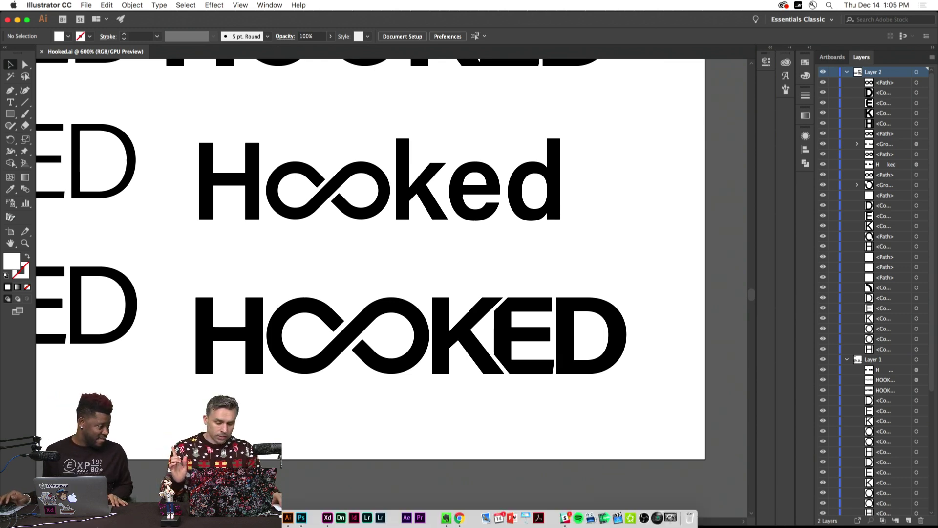
Switch to Finder and inspect the shared TimandPaul folder in Creative Cloud Files.
click(276, 518)
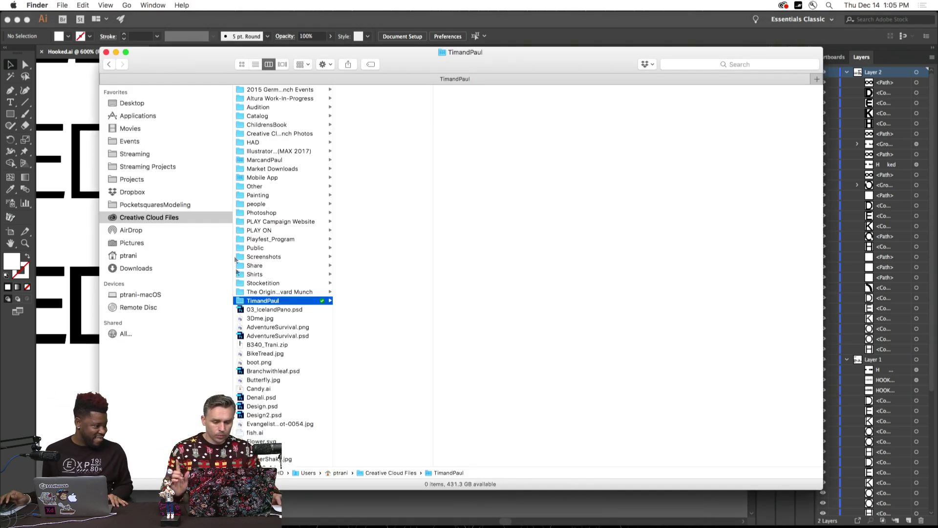
right_click(251, 303)
click(251, 303)
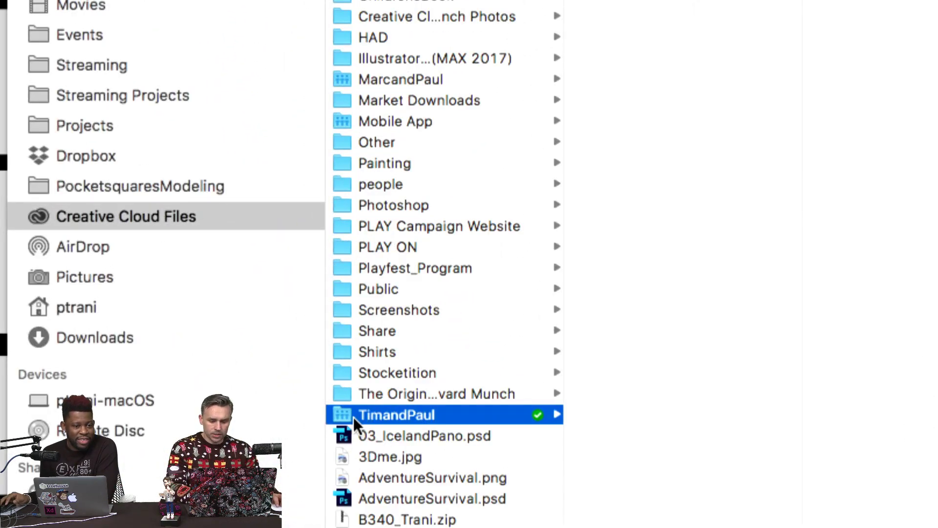
right_click(354, 416)
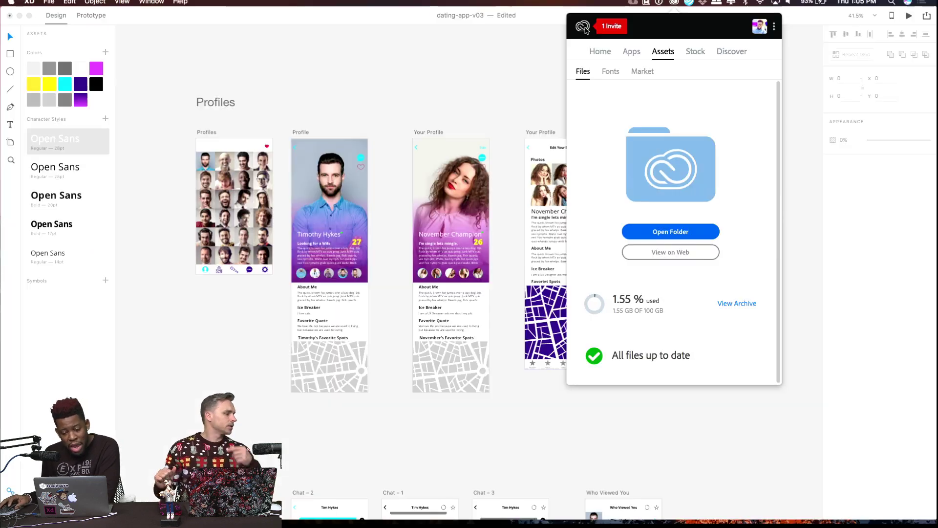
Accept the Creative Cloud invitation to collaborate on the TimandPaul folder and return to the Assets overview.
click(610, 27)
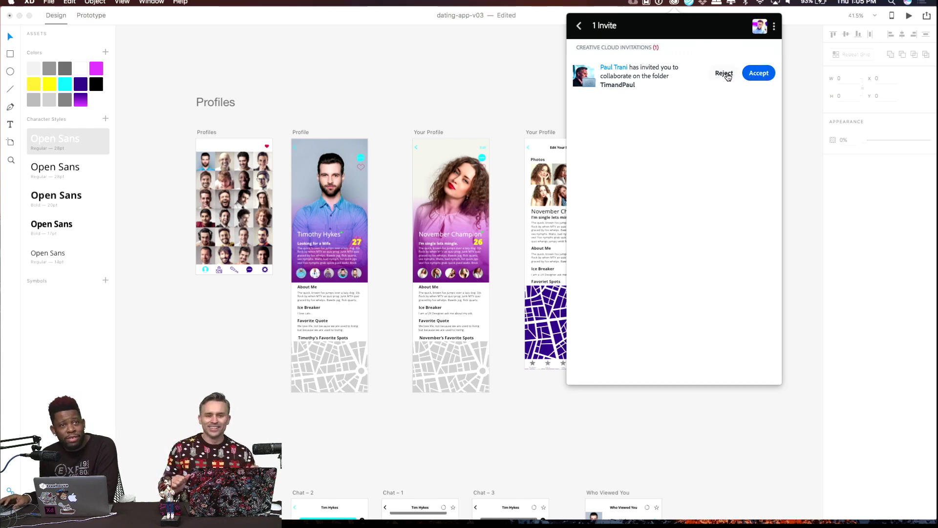
click(759, 74)
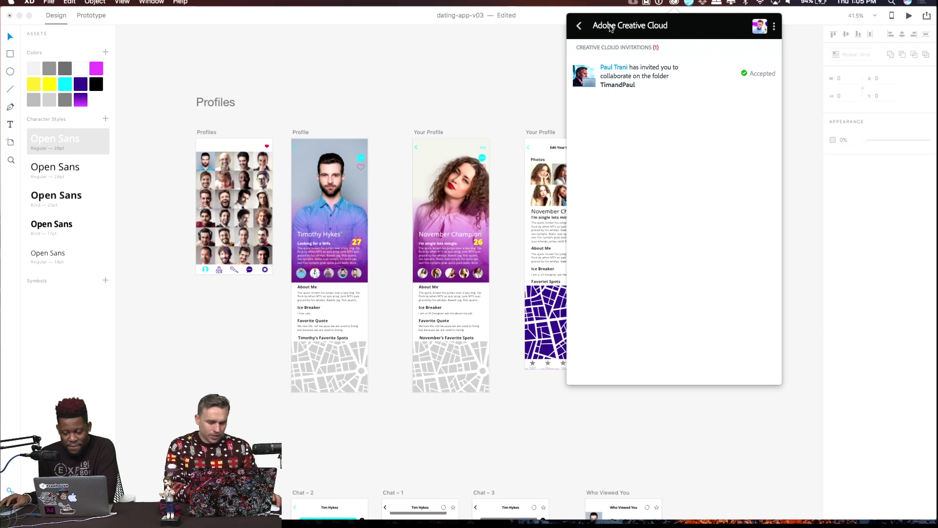
click(581, 27)
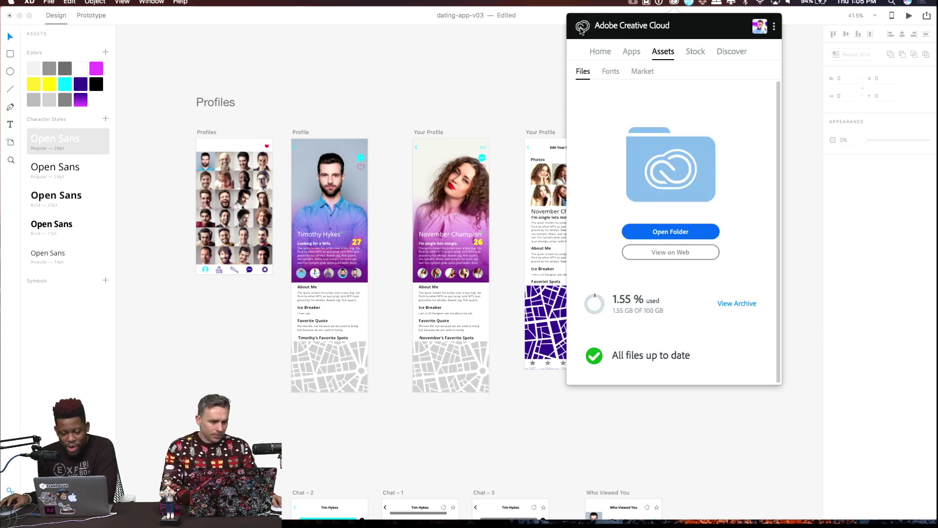
Open the local Creative Cloud Files folder, look through it and its xd subfolder for the shared folder, and close its window.
click(660, 231)
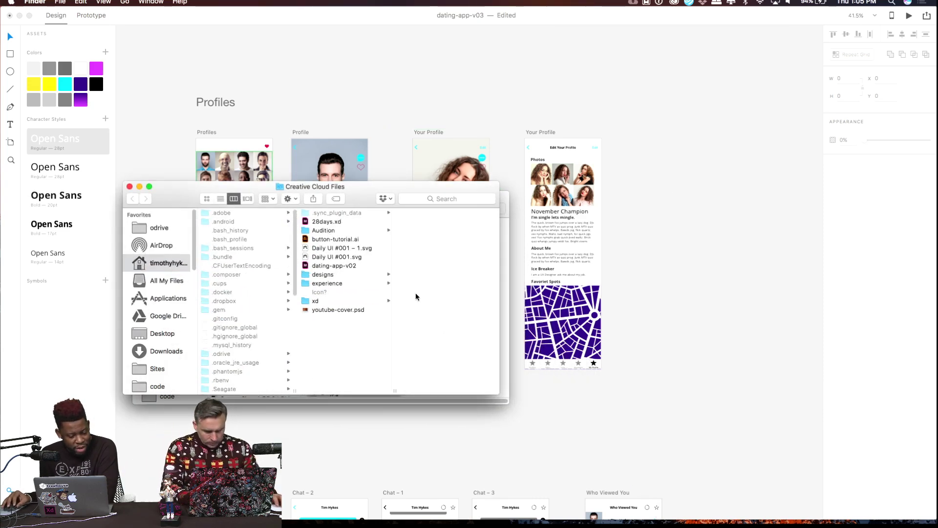
scroll(268, 300, down, 10)
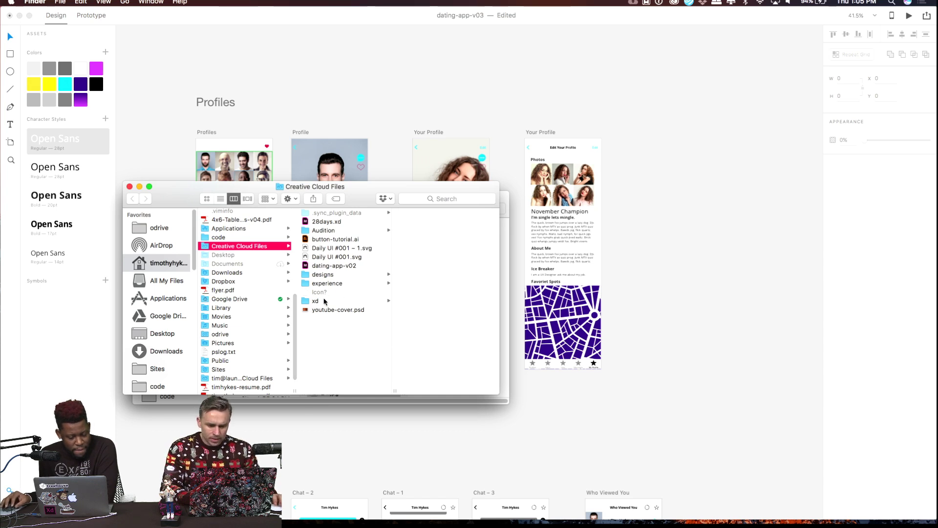
click(325, 301)
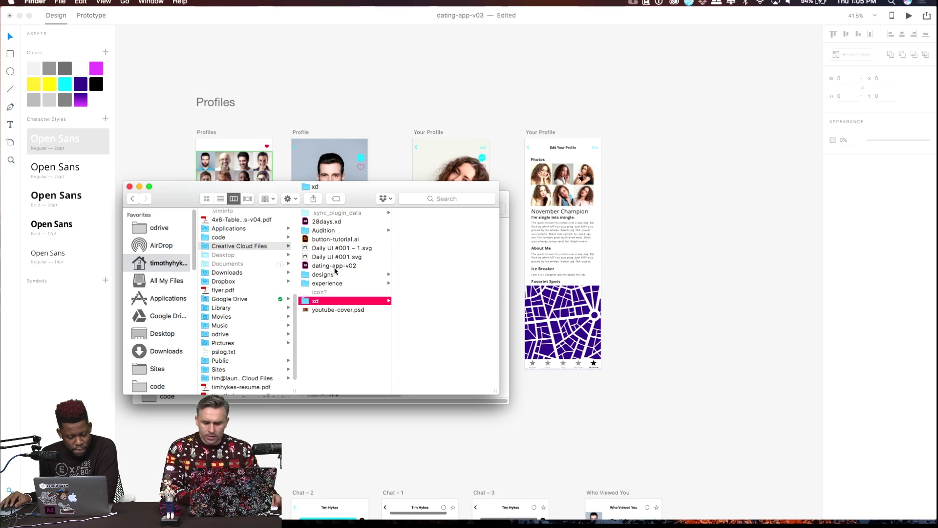
drag(210, 195, 218, 158)
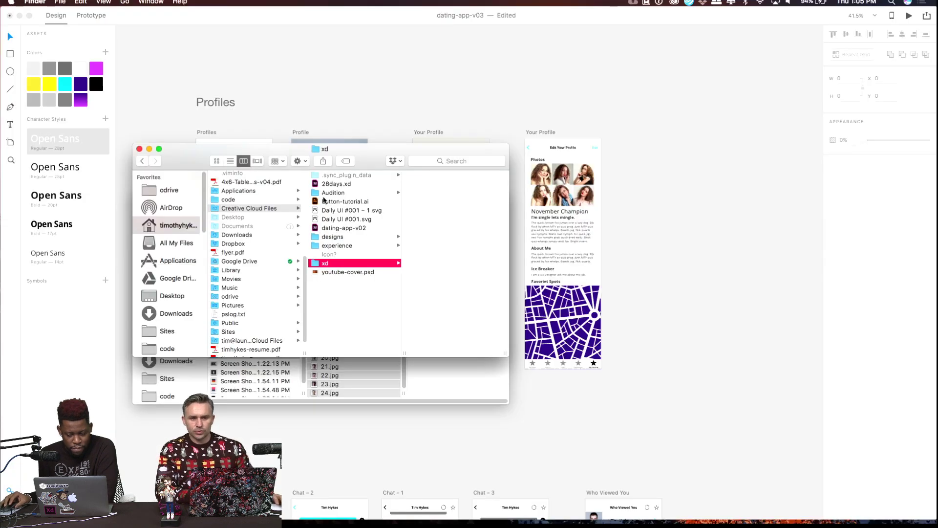
scroll(254, 259, down, 1)
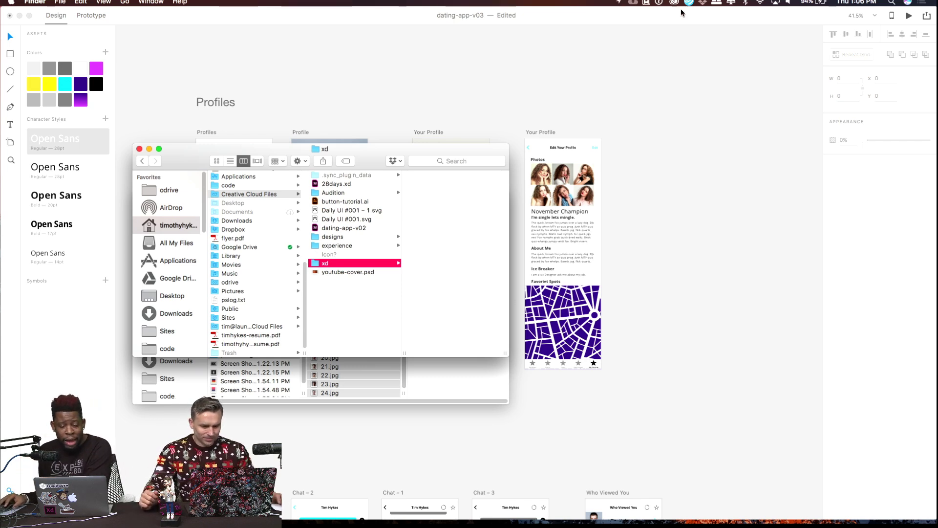
click(139, 149)
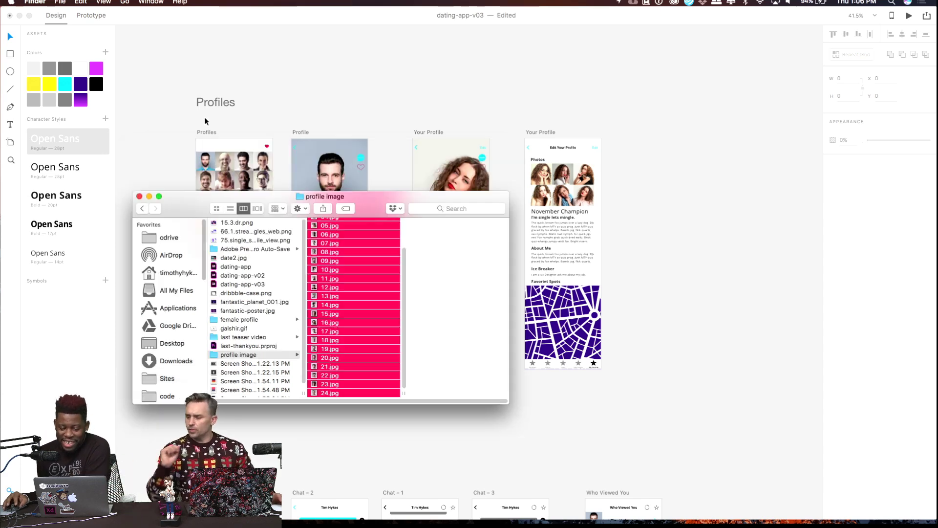
Check the Creative Cloud Files folder again for the shared folder, close its window, and return to the XD mockup.
click(673, 4)
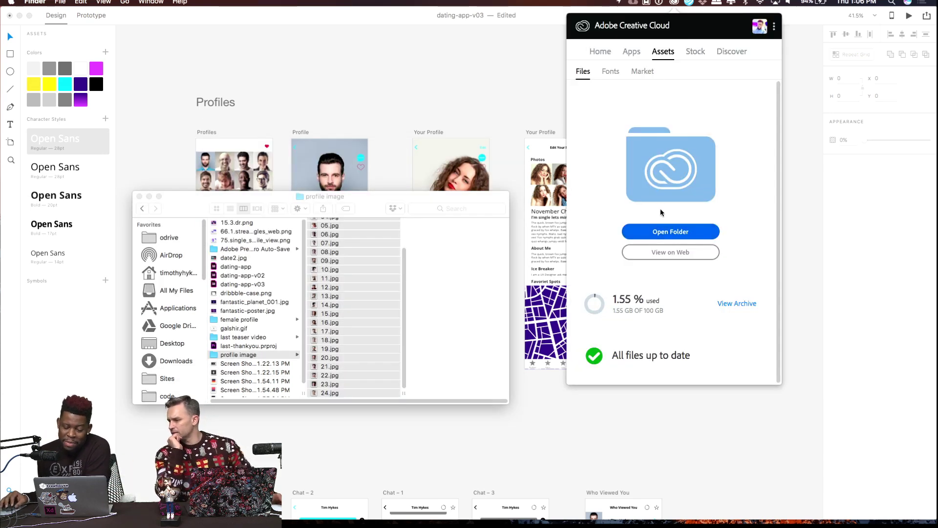
click(660, 231)
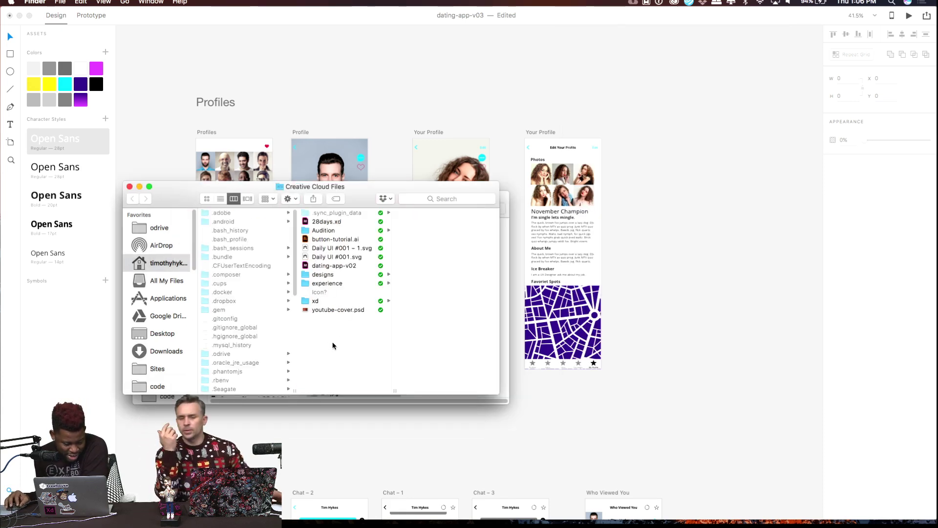
click(129, 187)
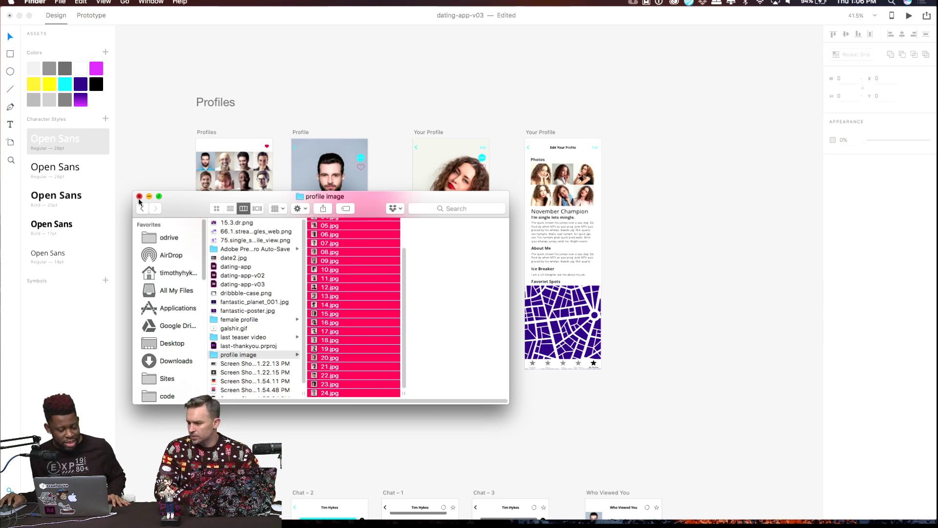
click(395, 98)
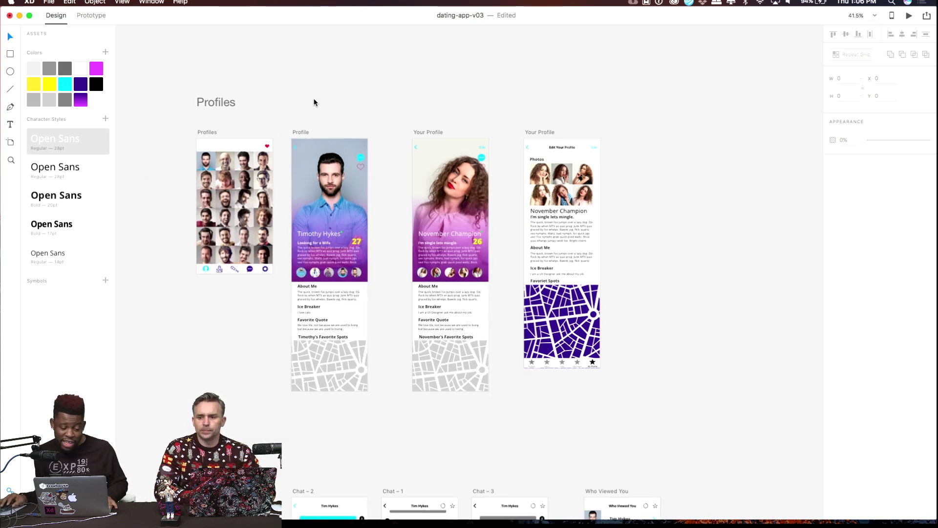
Review the Start Screen and On Boarding section, from the Title artboard through the Selection variations.
scroll(335, 116, down, 2)
scroll(359, 117, up, 4)
drag(283, 90, 392, 121)
click(374, 102)
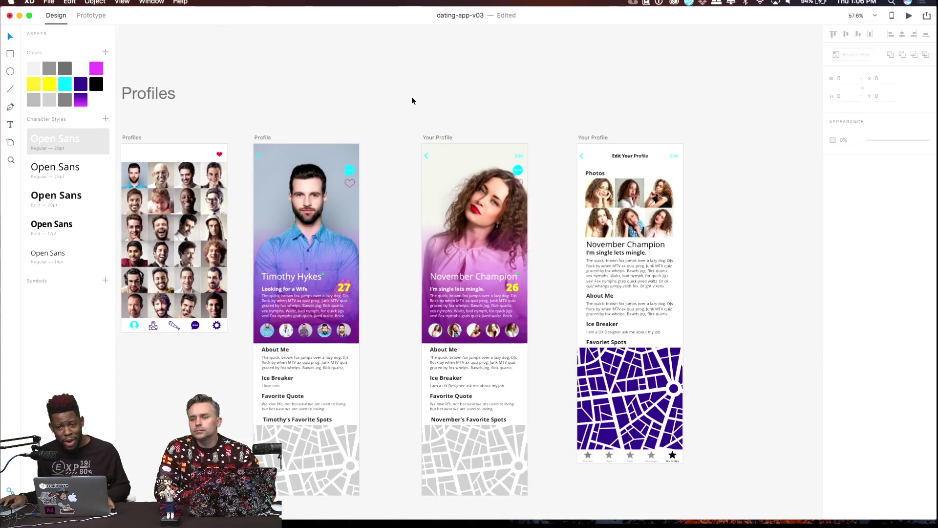
drag(351, 89, 397, 330)
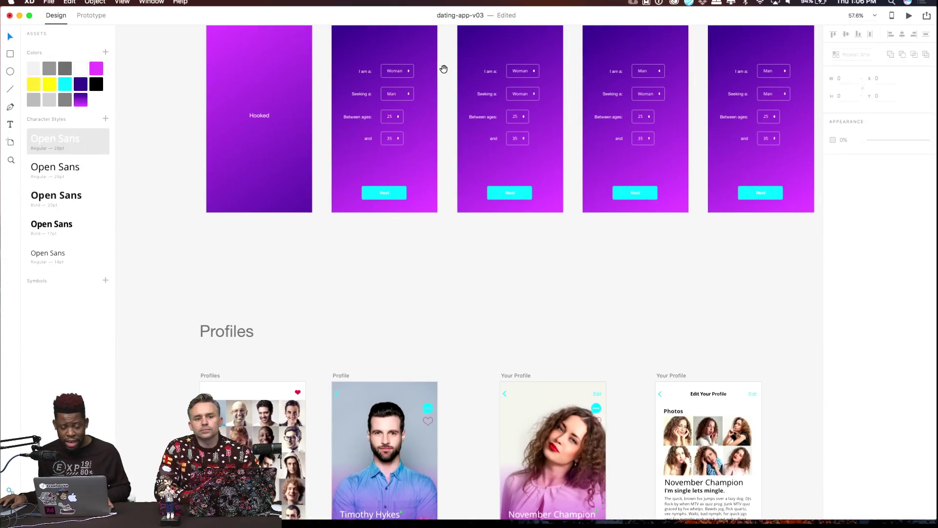
drag(442, 69, 405, 224)
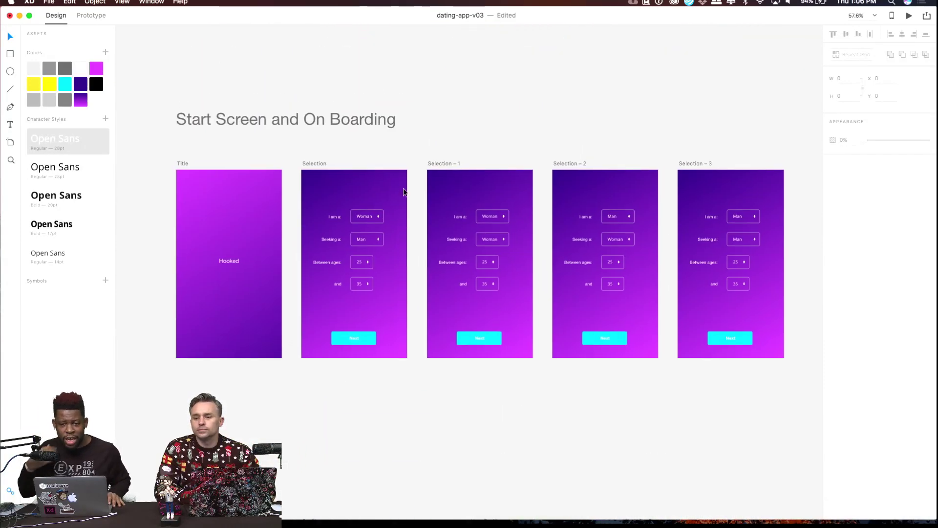
scroll(425, 328, down, 5)
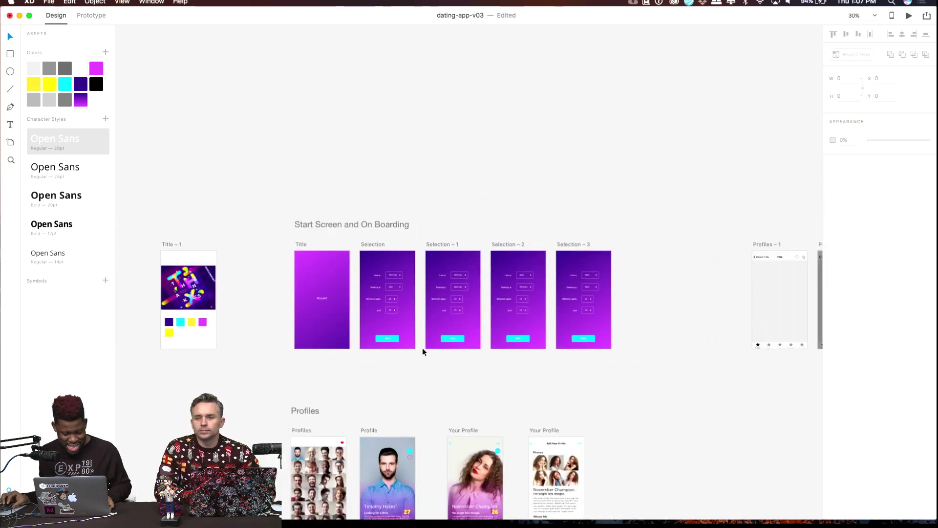
Examine the Profiles section up close, covering the photo grid, both profile pages and the Edit Your Profile artboard.
drag(390, 383, 384, 170)
scroll(380, 231, up, 4)
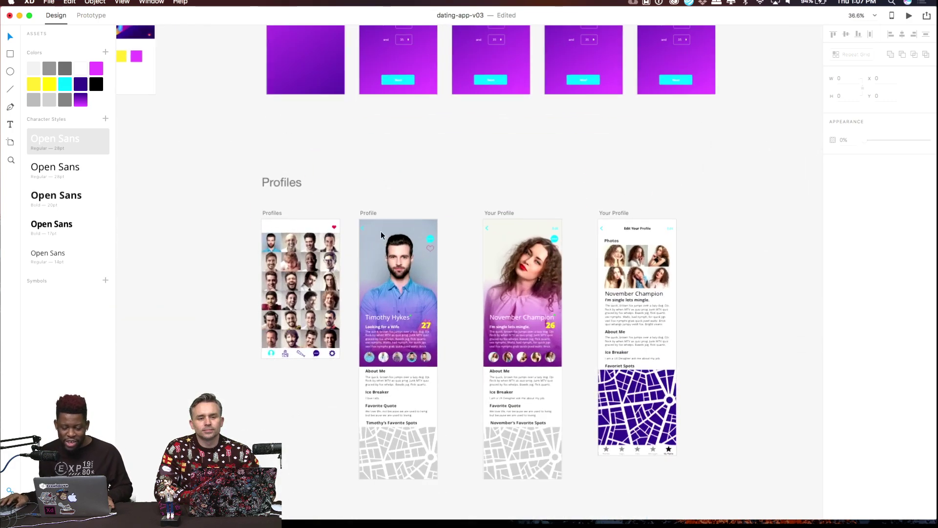
scroll(294, 199, up, 2)
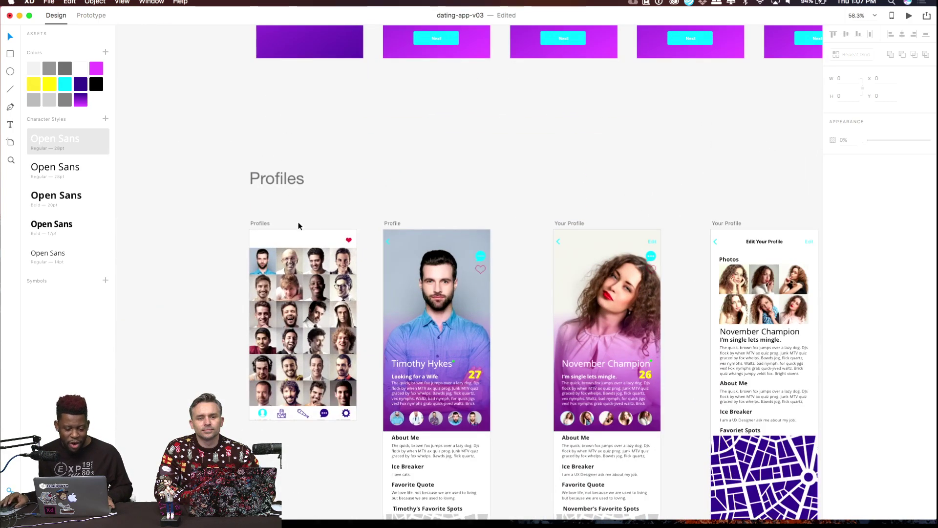
scroll(298, 222, up, 3)
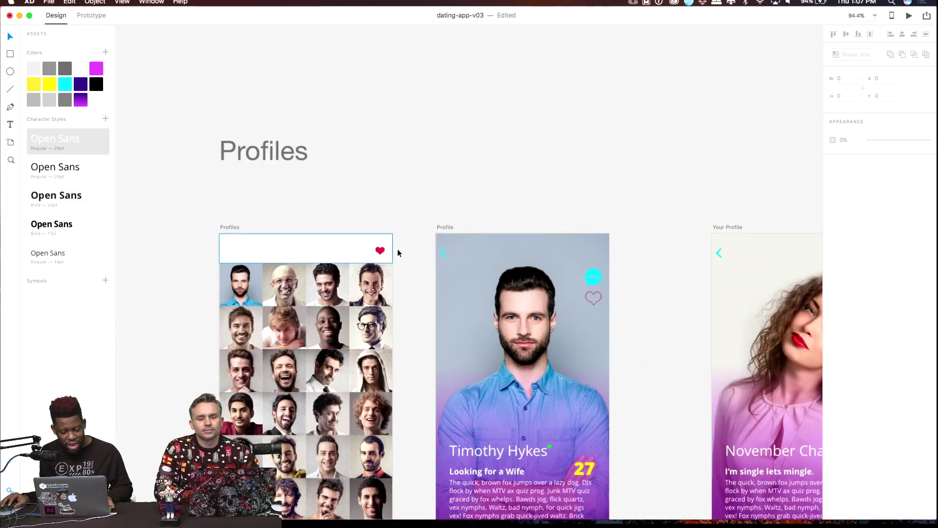
drag(597, 195, 474, 111)
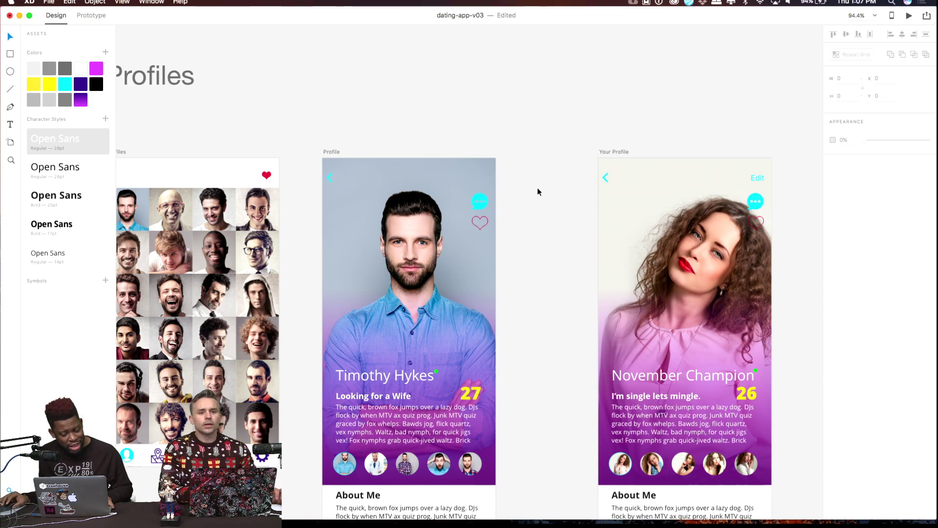
drag(531, 193, 484, 83)
drag(545, 288, 522, 130)
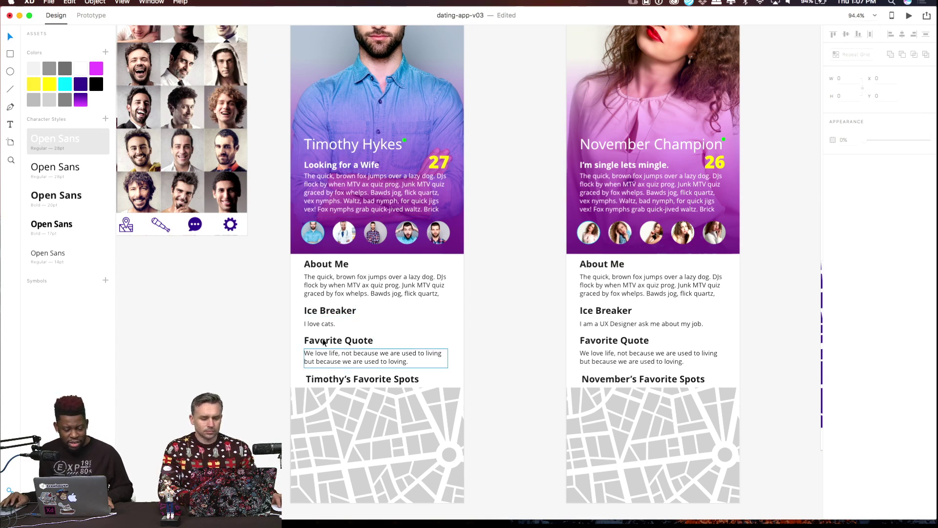
drag(501, 178, 303, 213)
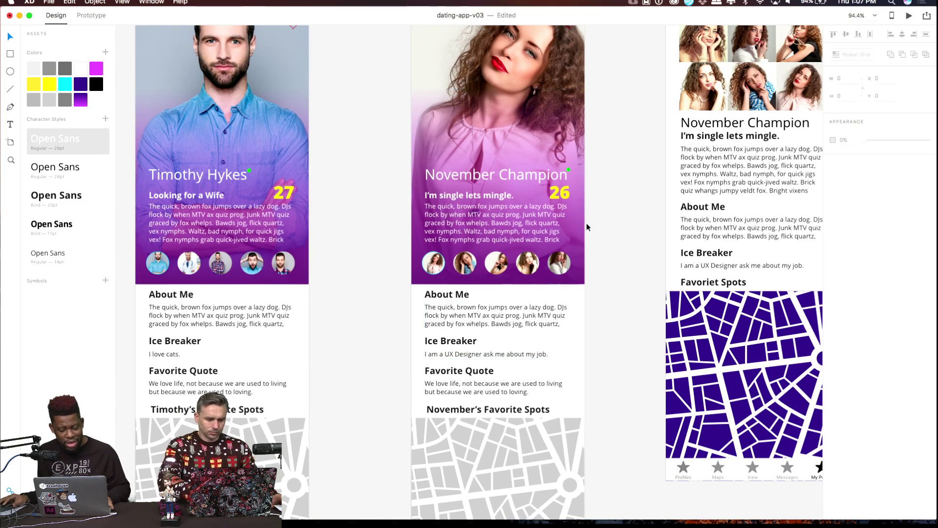
drag(586, 223, 429, 328)
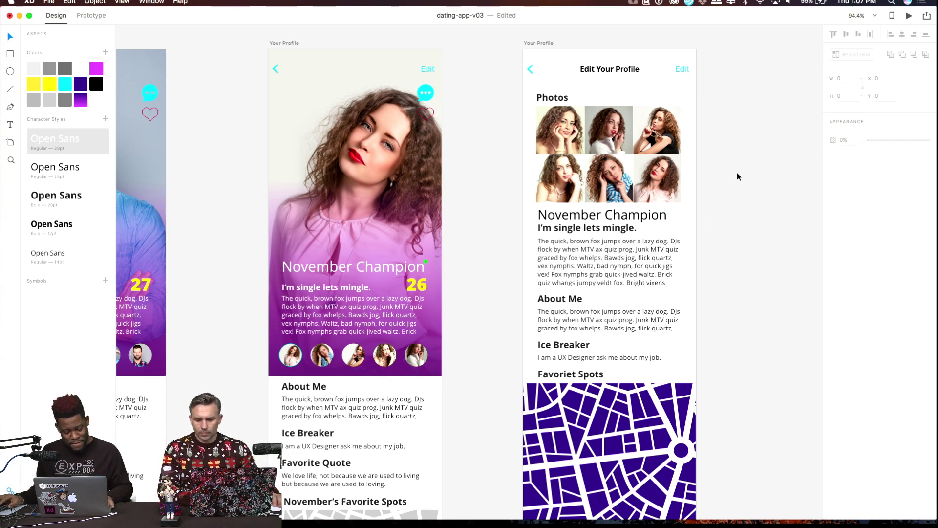
Look over the Inbox, Chat and Who Viewed You artboards, and go back up to the onboarding screens.
scroll(737, 172, down, 5)
scroll(638, 165, down, 3)
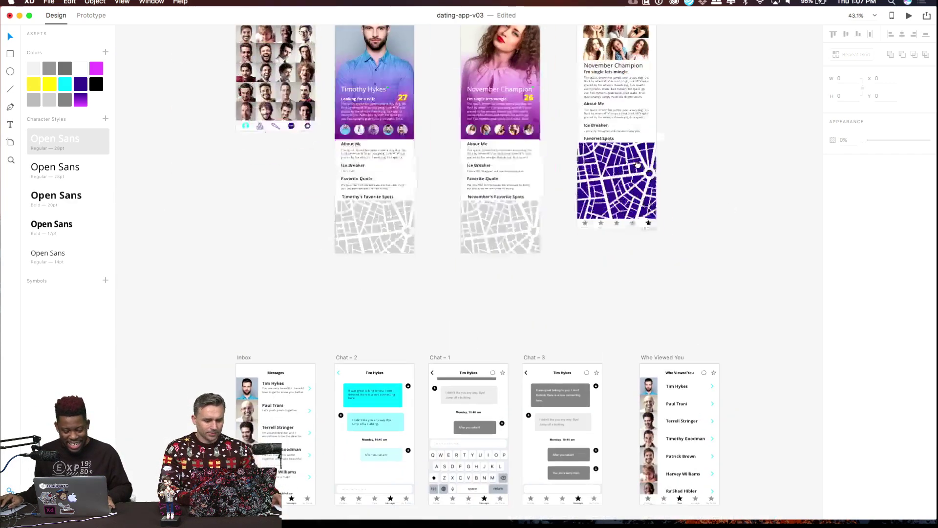
scroll(638, 165, down, 1)
scroll(445, 290, up, 2)
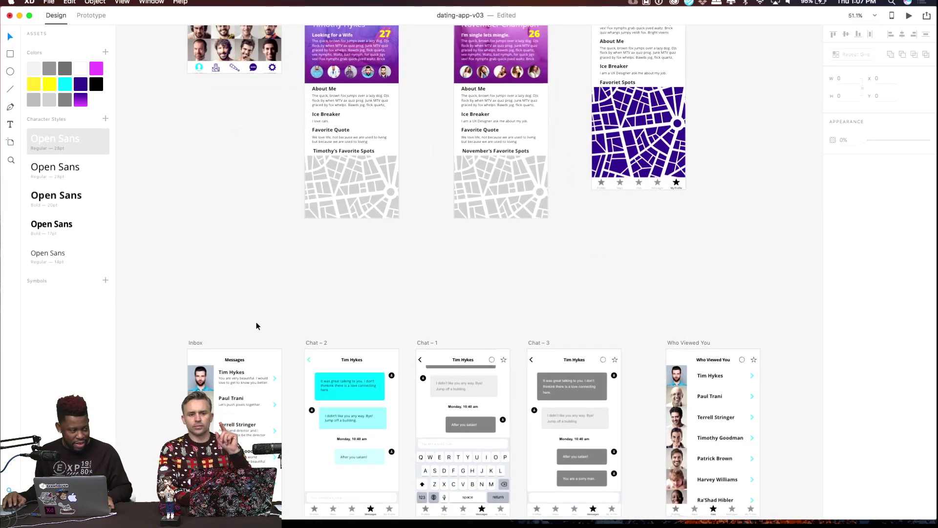
scroll(320, 236, up, 15)
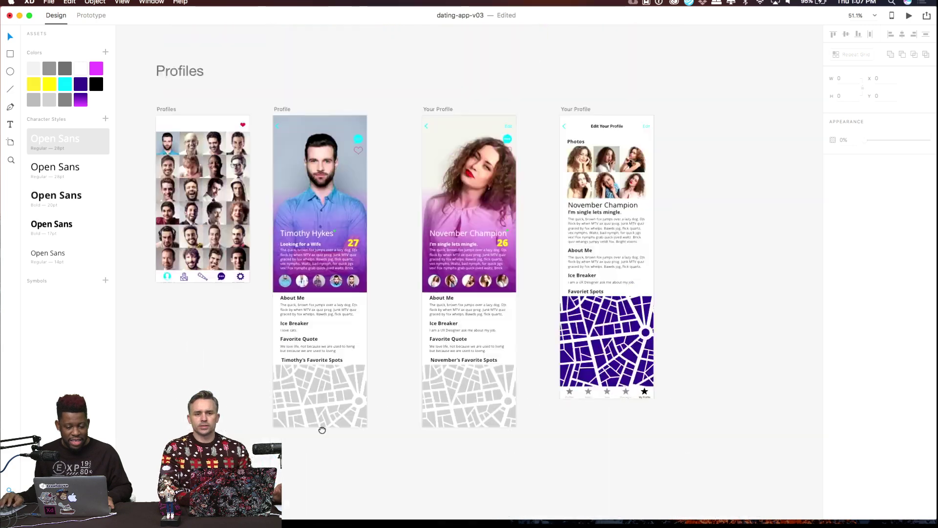
scroll(365, 232, up, 3)
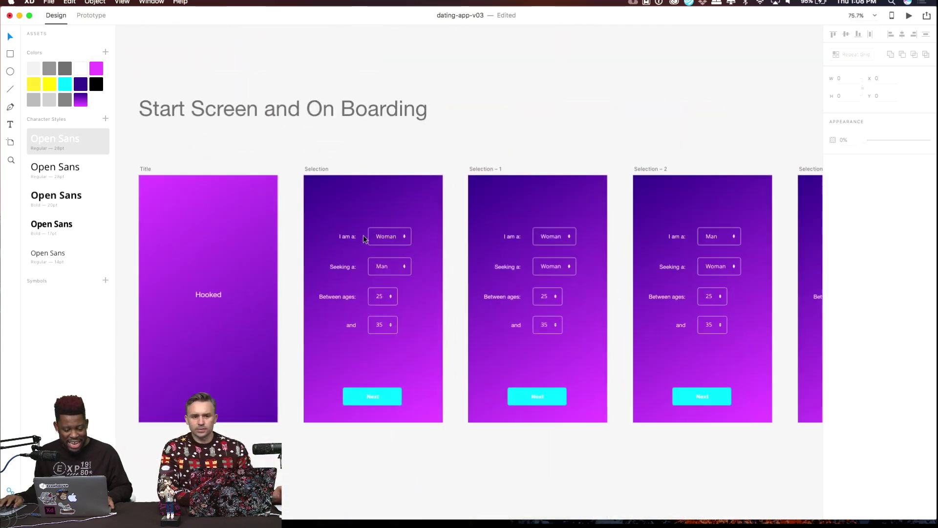
Open the Creative Cloud Libraries window, move it over the canvas's edge, and switch to the TimandPaul library.
drag(408, 300, 450, 225)
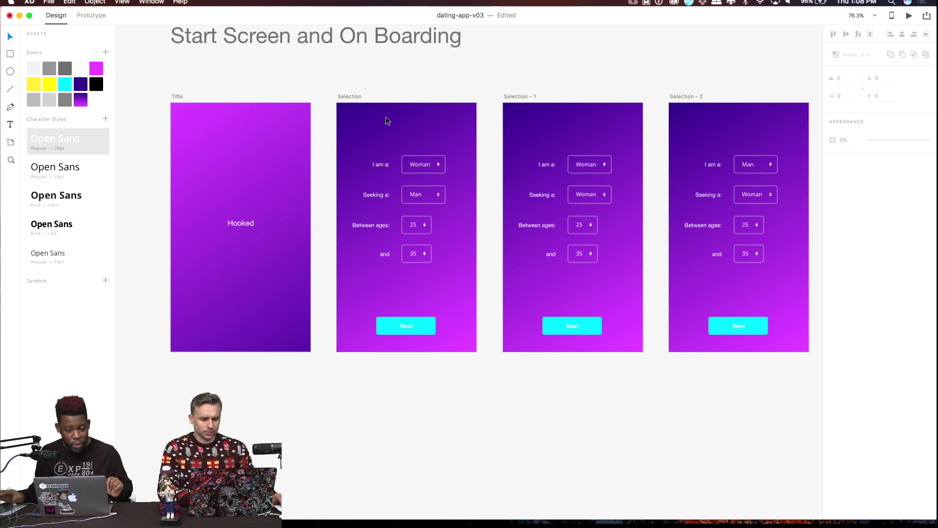
click(49, 2)
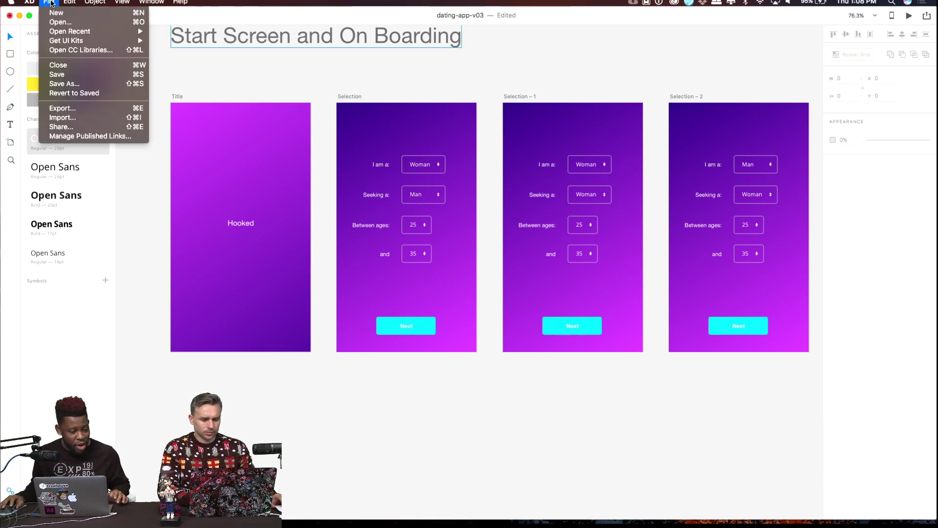
click(73, 108)
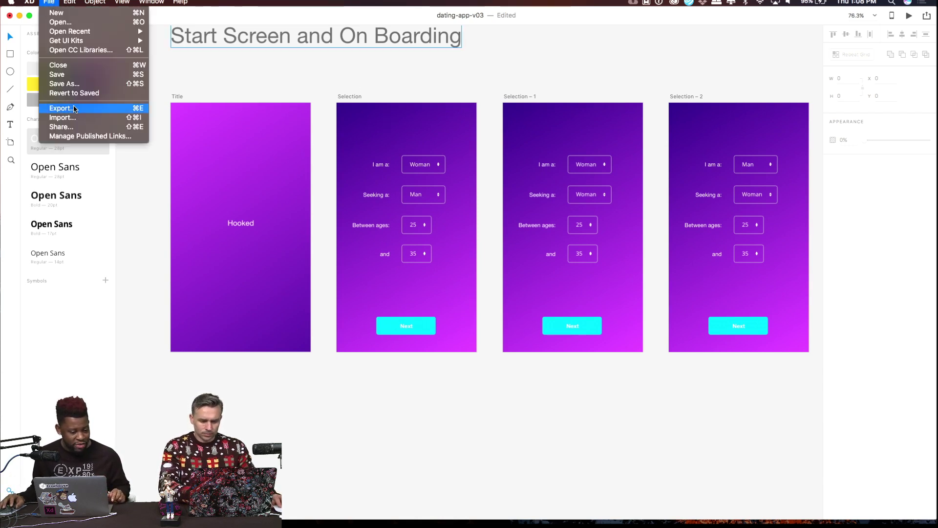
click(76, 50)
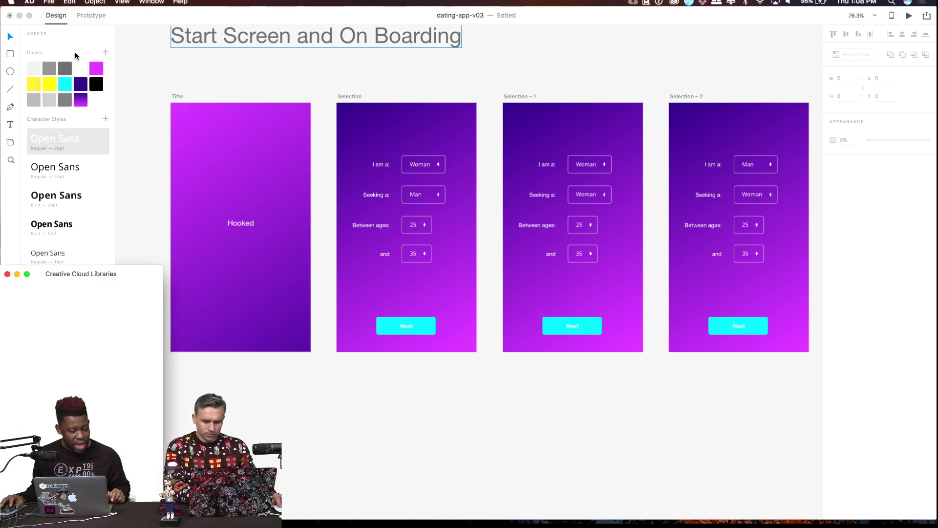
drag(80, 275, 189, 125)
click(186, 149)
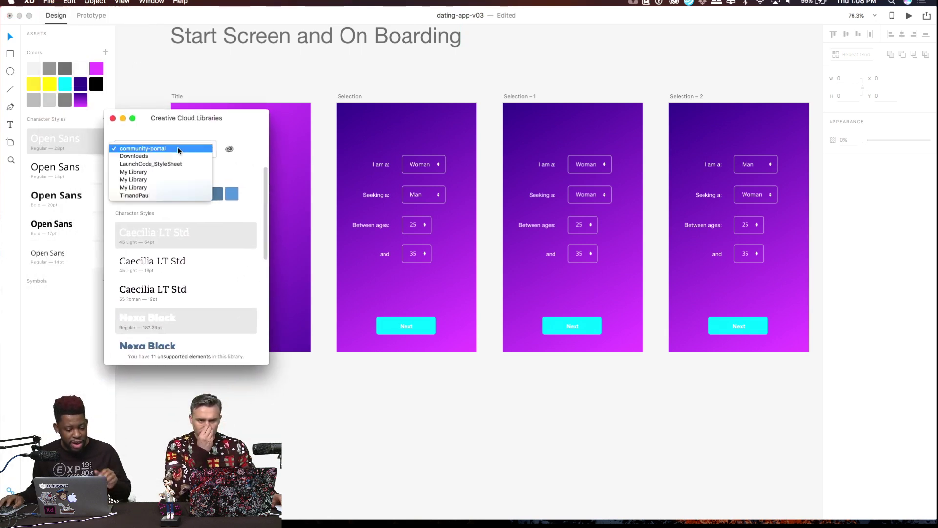
key(Escape)
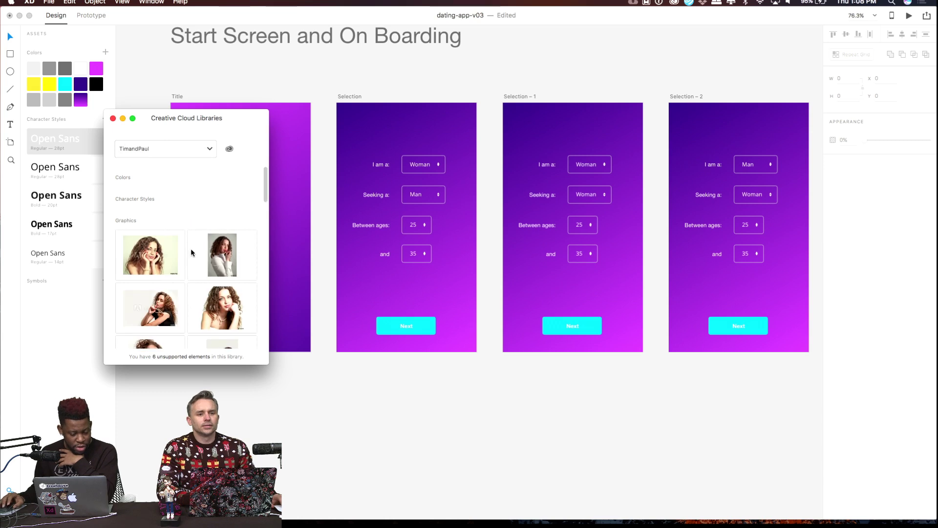
Try the library's teal-background portrait of a man on the Title artboard, scaled down to 510 × 510.
scroll(191, 252, down, 5)
scroll(191, 255, down, 3)
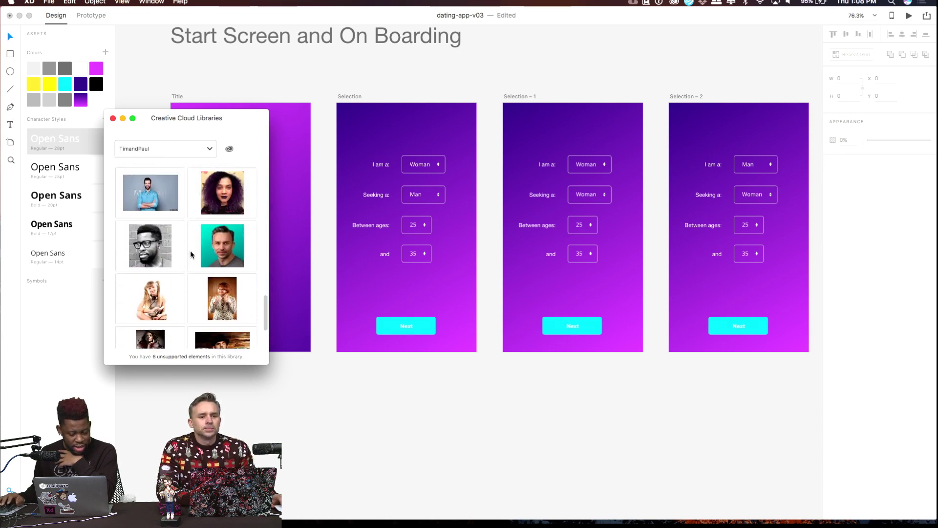
scroll(191, 255, up, 2)
drag(222, 211, 418, 139)
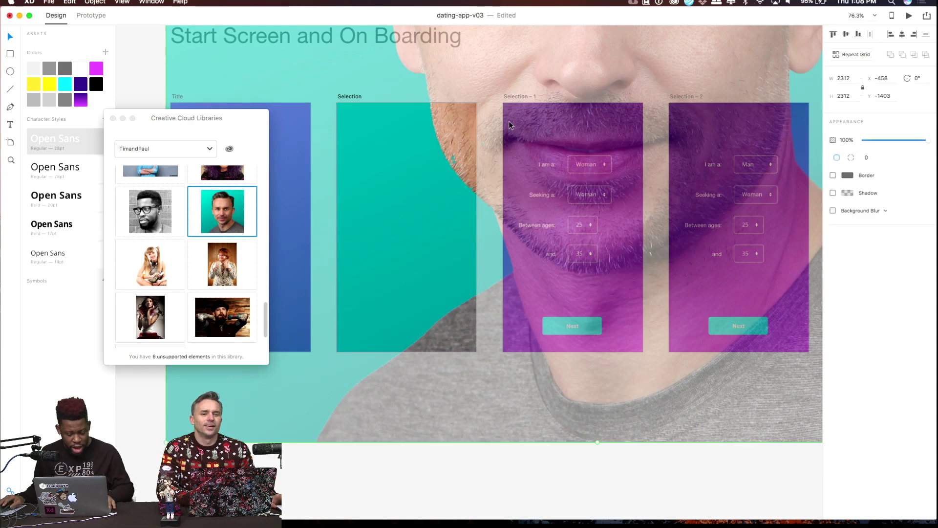
scroll(509, 121, down, 5)
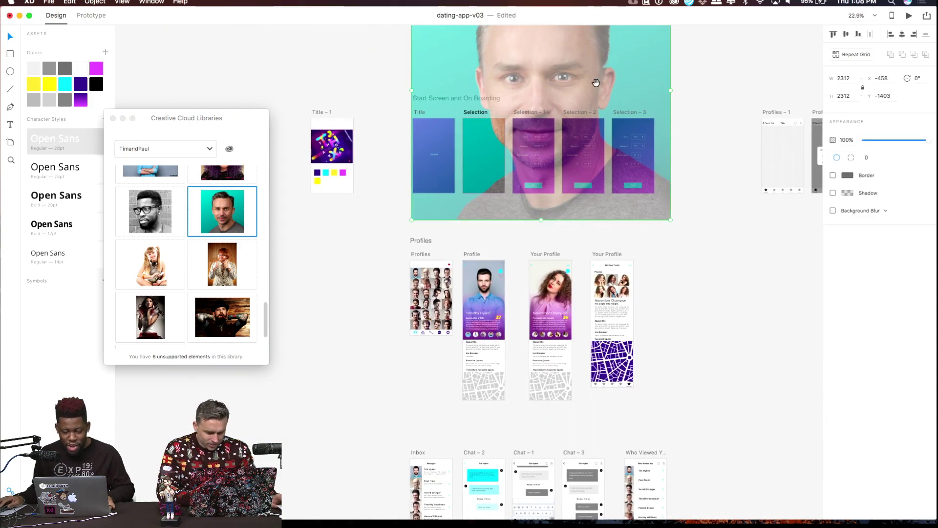
scroll(596, 83, up, 5)
drag(651, 72, 426, 246)
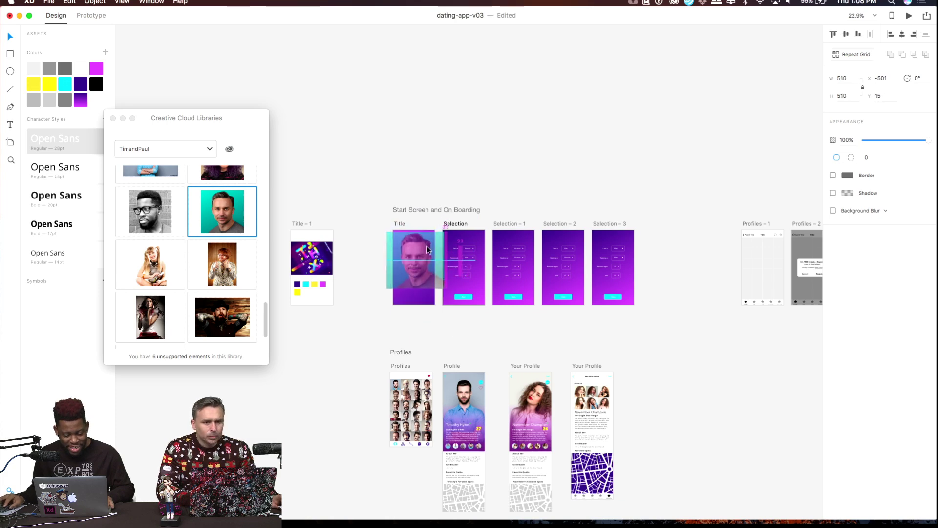
Delete the teal-background portrait from the Title artboard.
scroll(430, 248, up, 10)
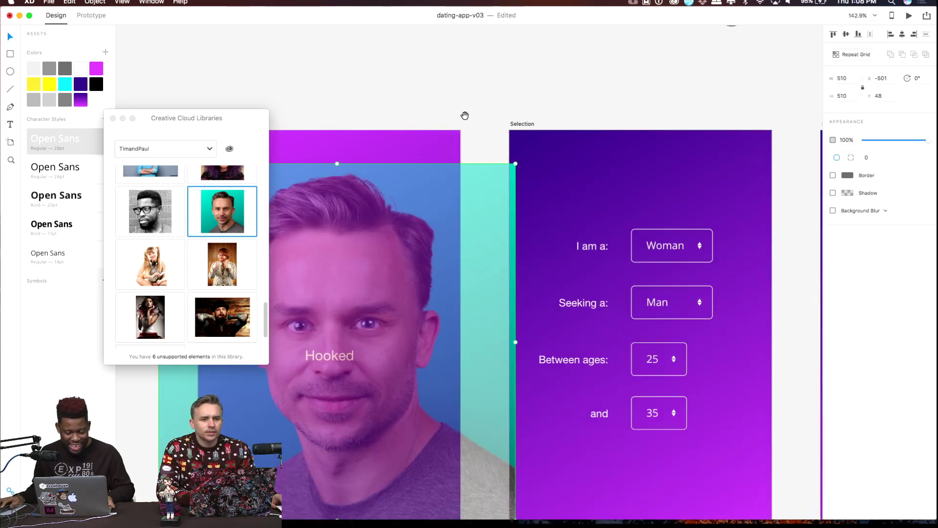
drag(465, 115, 562, 73)
key(Delete)
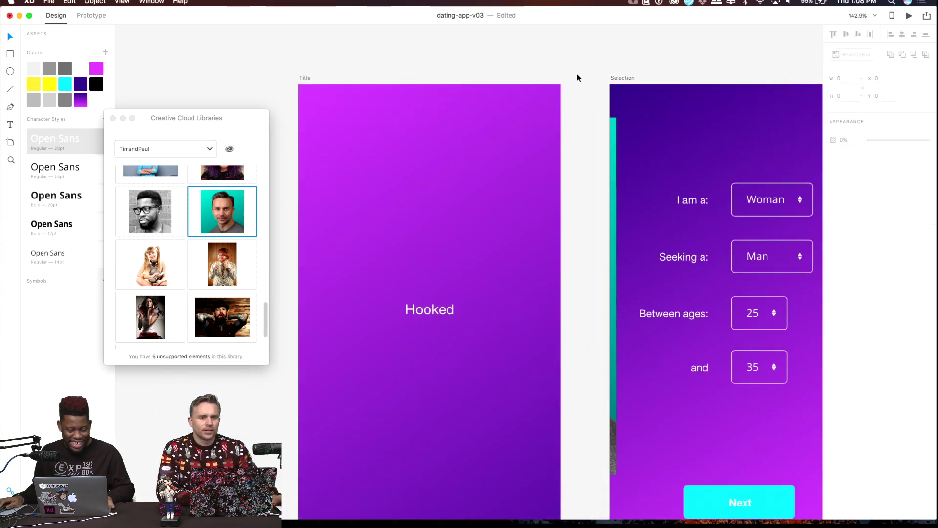
click(611, 134)
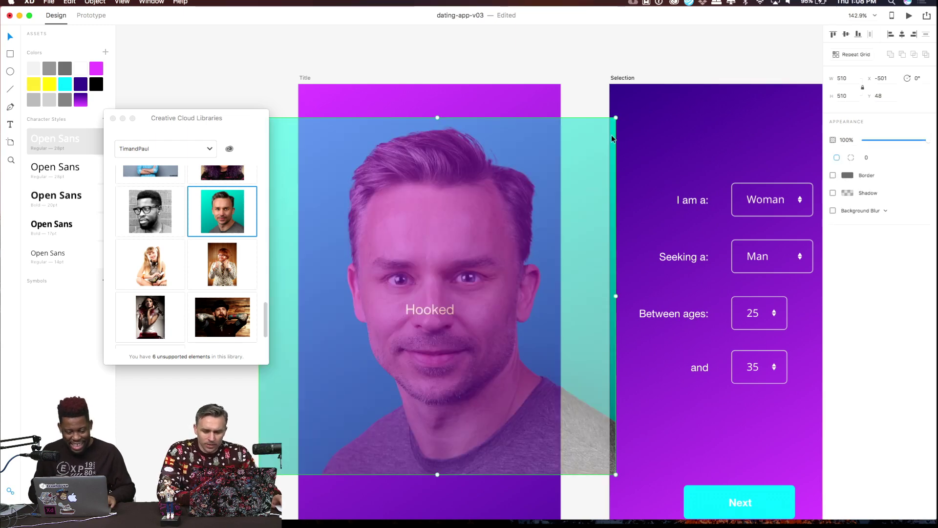
key(Delete)
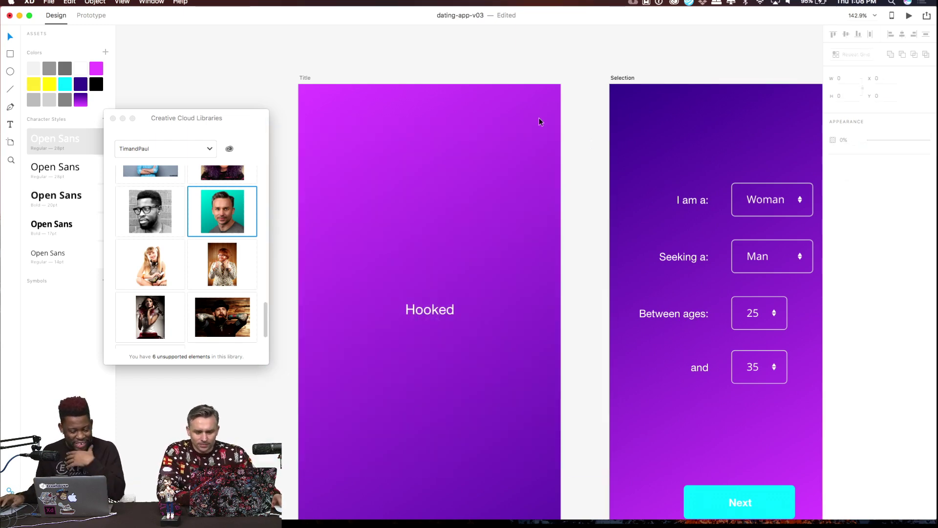
Place the library photo of the embracing couple on the Title artboard so that it fills the 375 × 667 screen.
scroll(218, 294, up, 3)
scroll(196, 264, up, 1)
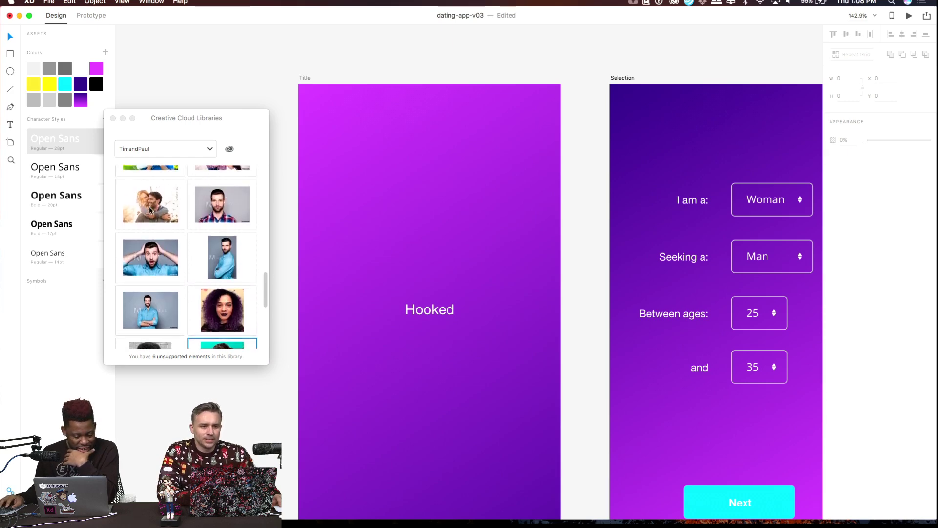
scroll(151, 212, up, 1)
click(155, 239)
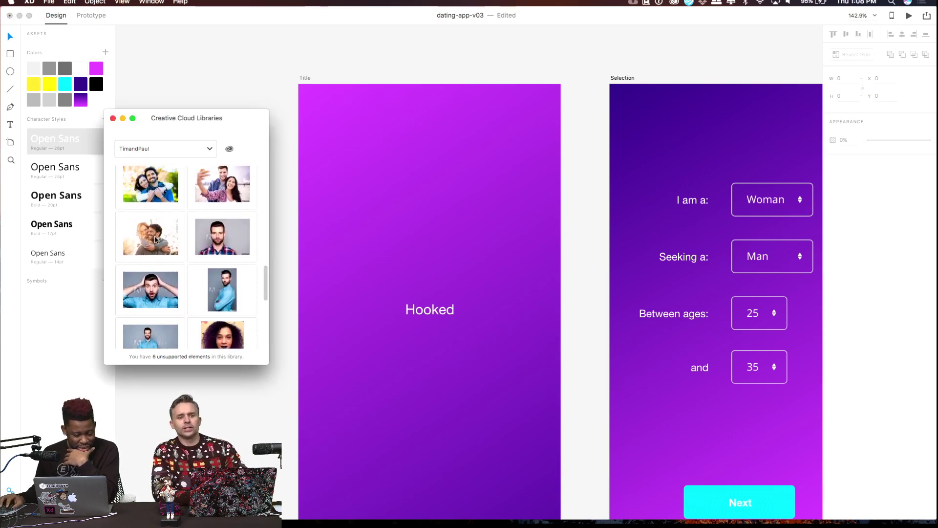
drag(155, 238, 404, 221)
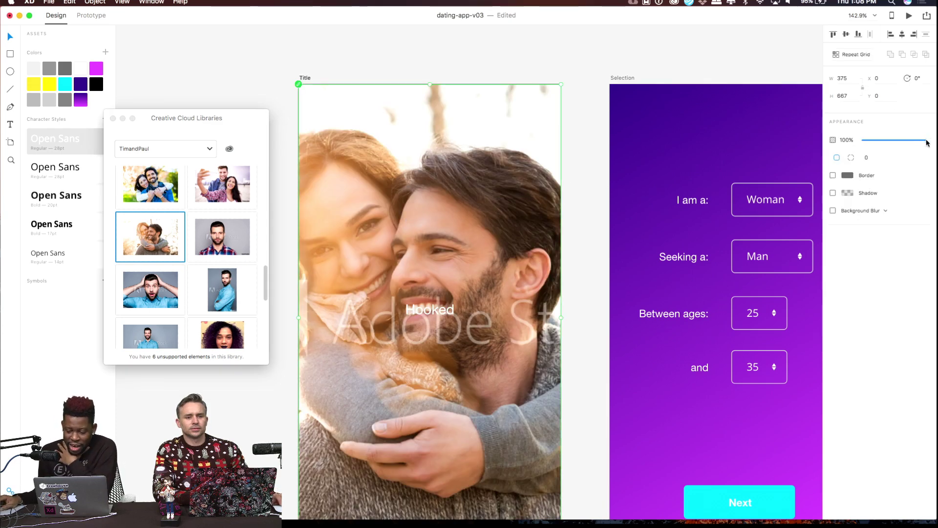
Lower the couple photo's opacity to 31% and keep it aligned with the Title artboard's edges.
drag(927, 142, 885, 140)
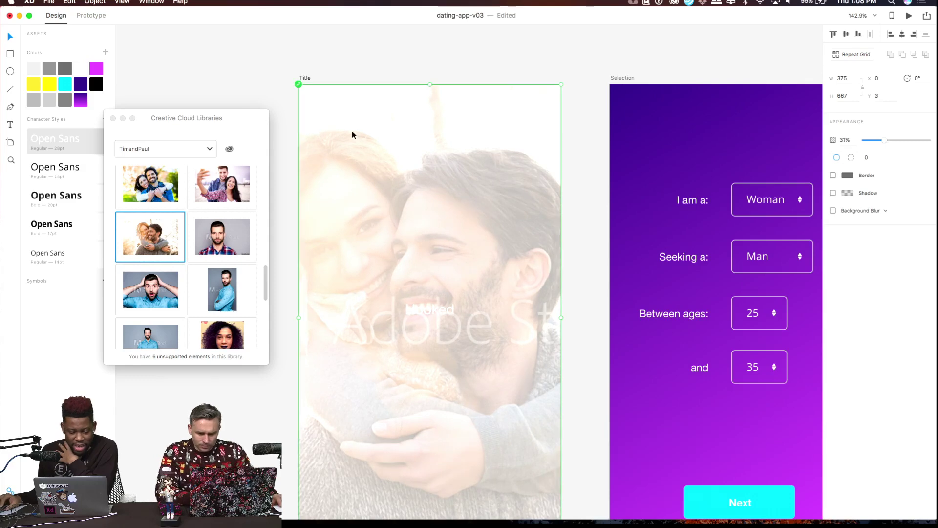
drag(352, 134, 351, 111)
click(502, 72)
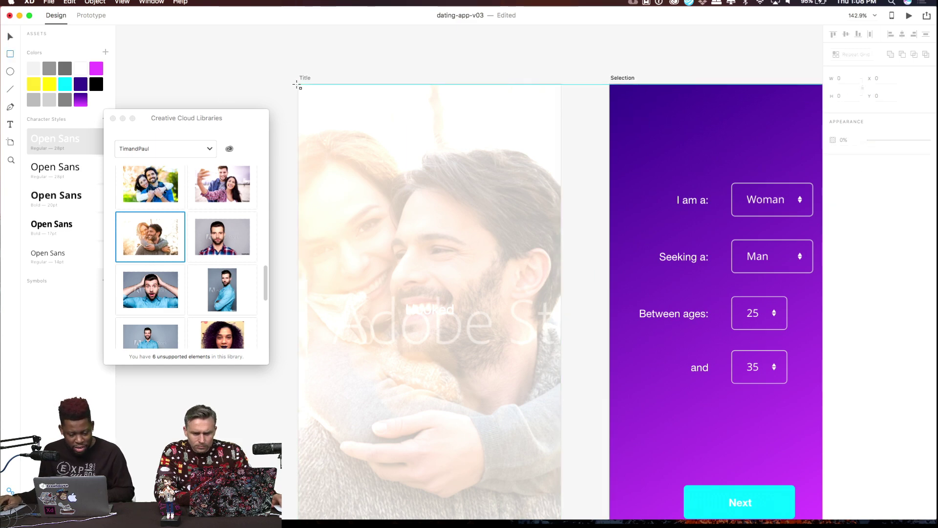
Draw a rectangle over the Title artboard and extend it to cover the full 375 × 667 area.
drag(299, 85, 561, 515)
scroll(564, 356, down, 10)
scroll(563, 356, right, 2)
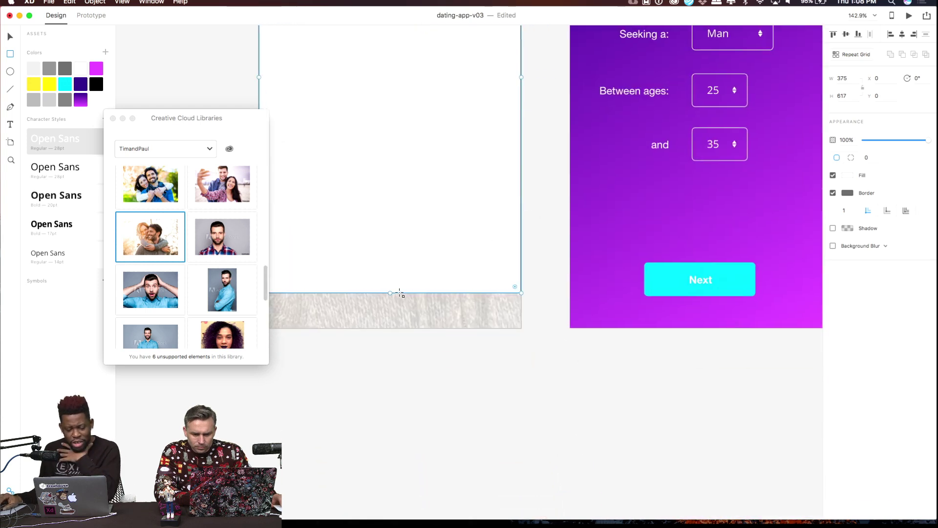
drag(390, 294, 387, 328)
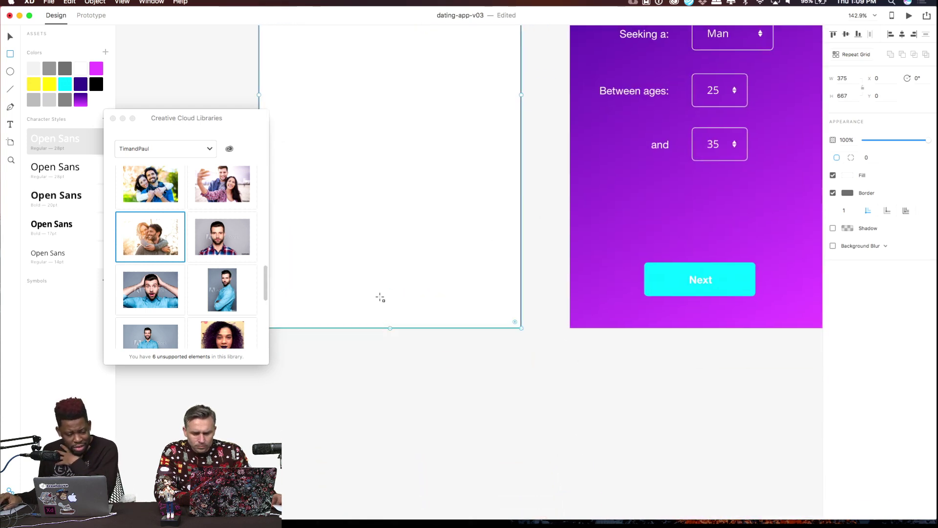
Fill the rectangle with the saved purple-to-magenta gradient and send it behind the couple photo and the Hooked text.
click(77, 102)
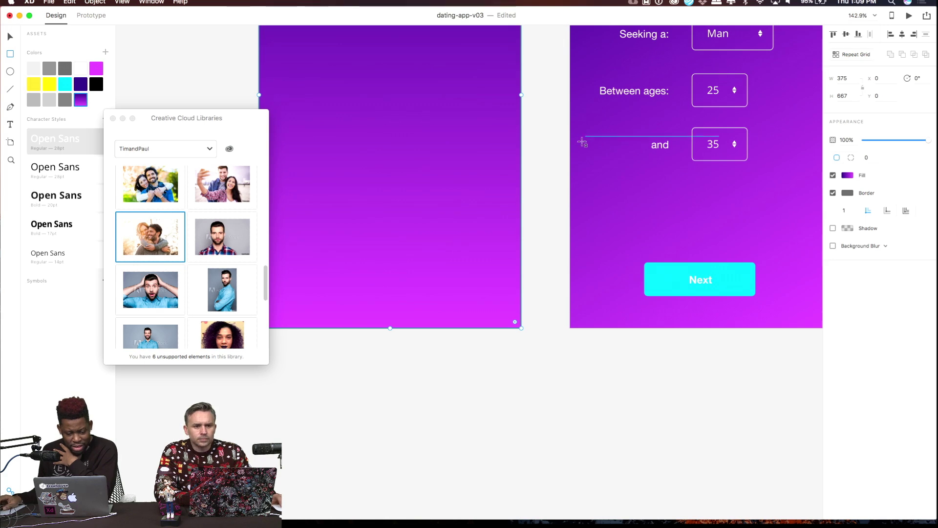
scroll(541, 205, up, 5)
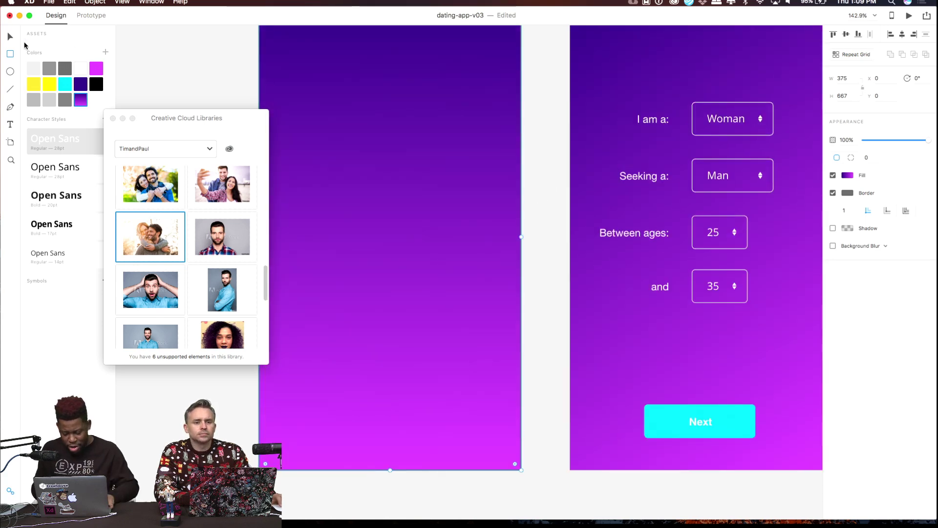
key(super+shift+bracketleft)
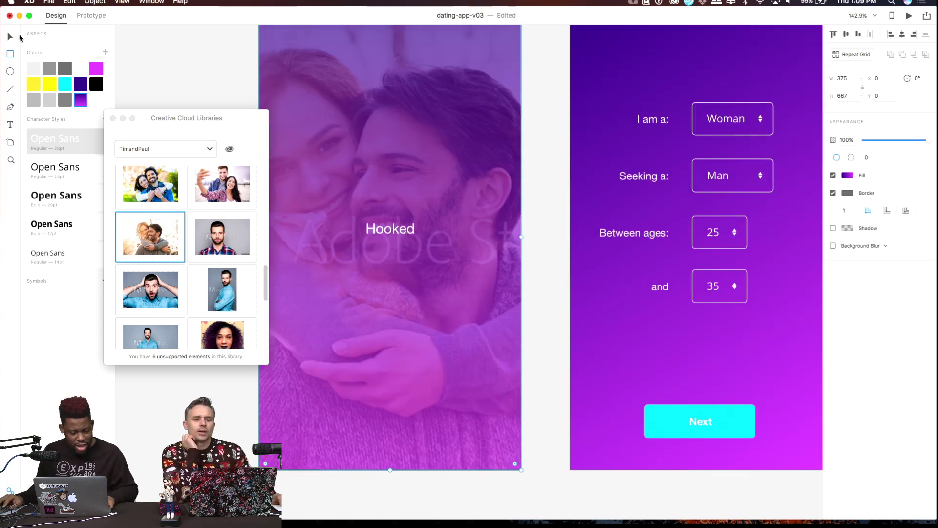
key(Escape)
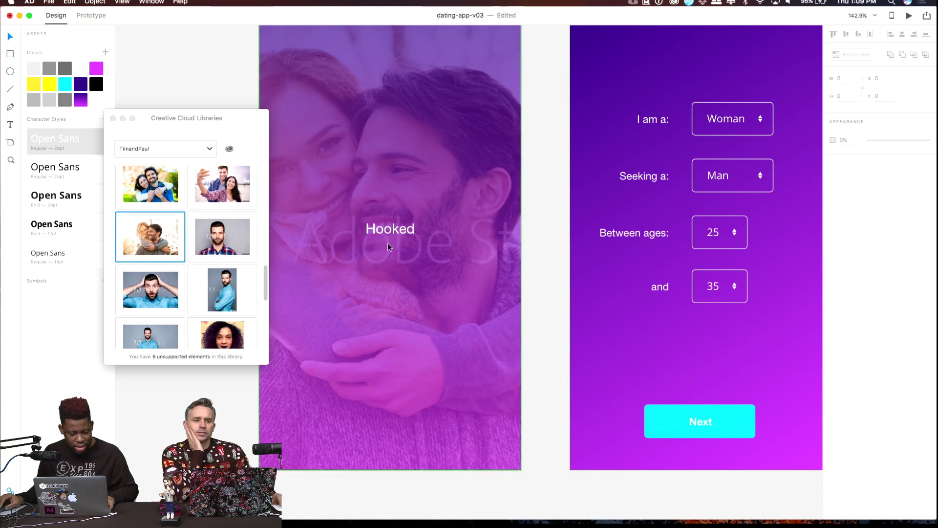
Reduce the couple photo's opacity to 18% so the gradient dominates behind the Hooked text.
scroll(469, 229, up, 1)
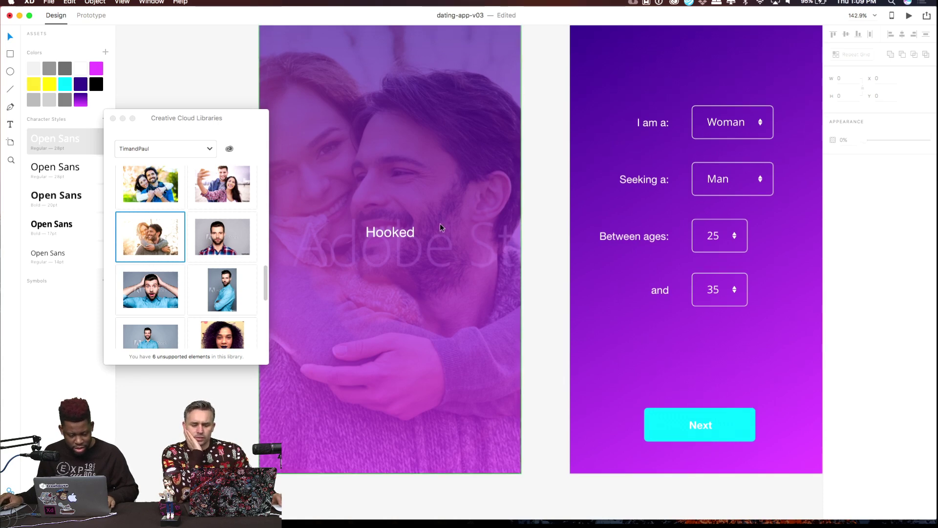
scroll(440, 224, down, 5)
scroll(444, 233, up, 3)
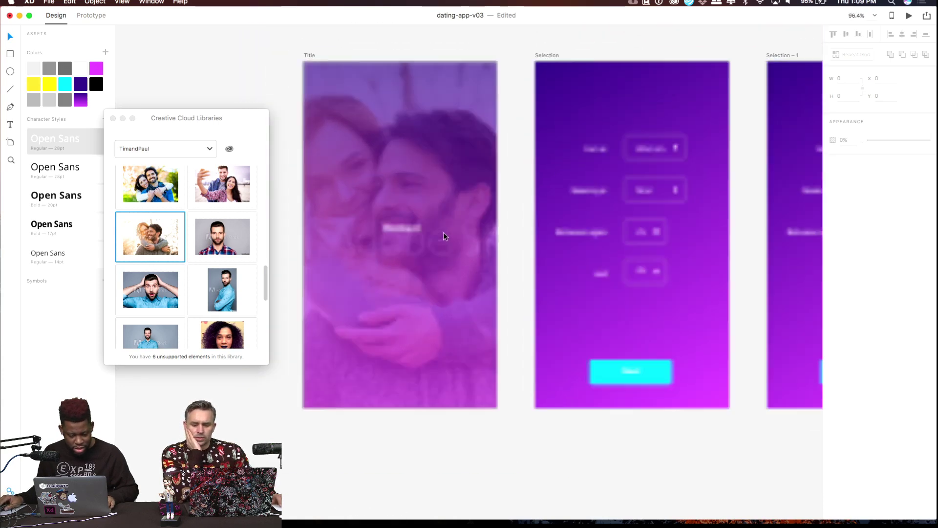
click(444, 233)
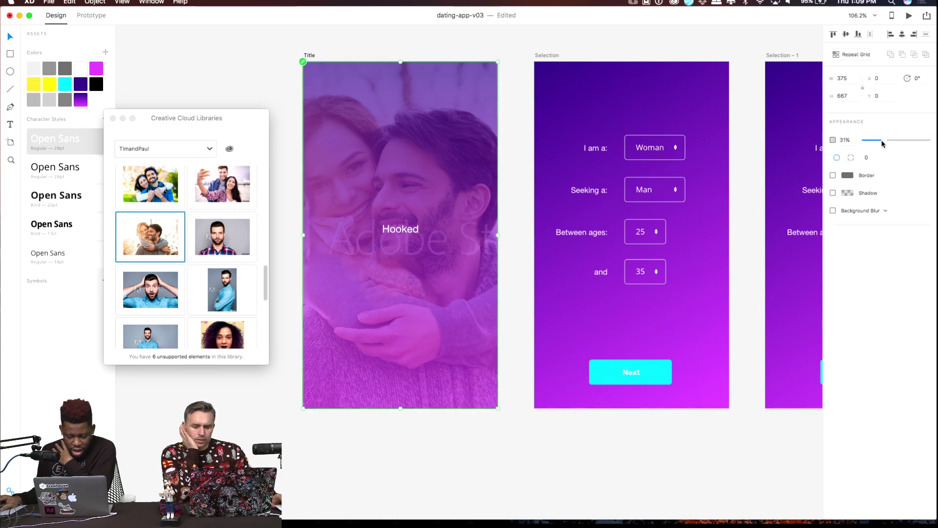
mouse_move(883, 144)
mouse_down()
mouse_move(869, 143)
mouse_move(895, 143)
mouse_move(873, 144)
mouse_up()
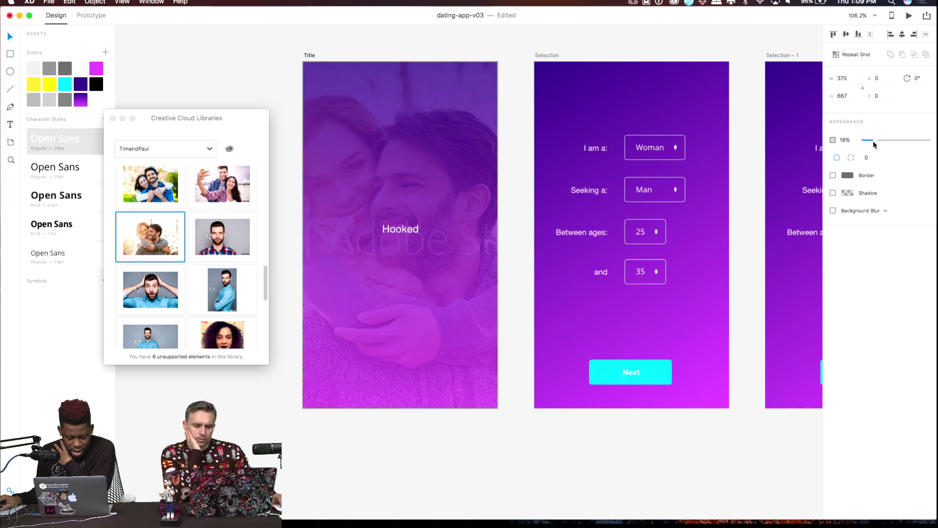
click(412, 229)
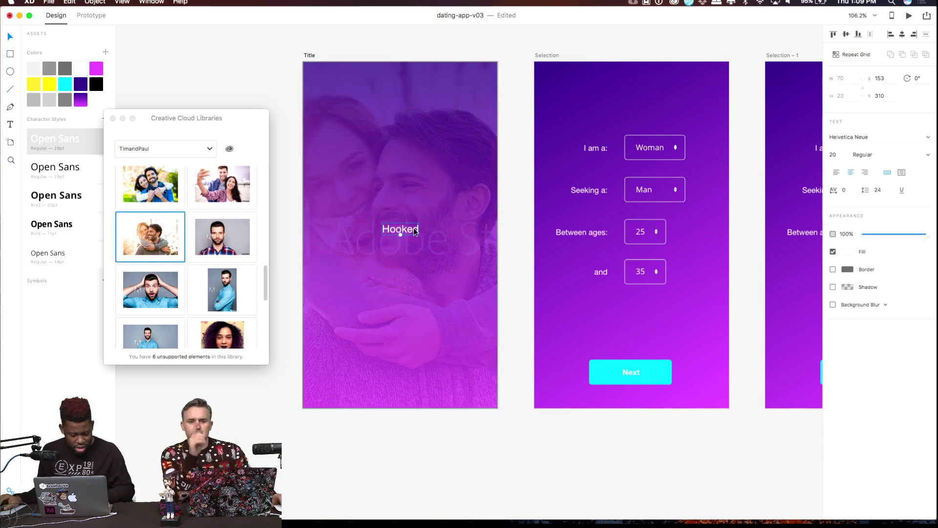
click(507, 186)
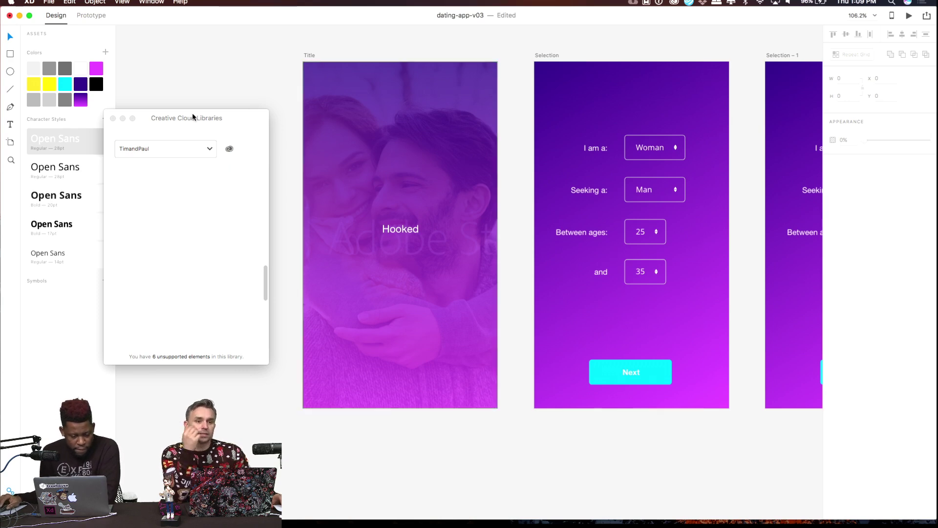
Return from the Adobe Stock browser page to the mockup and reselect the TimandPaul library to reload its graphics.
click(218, 150)
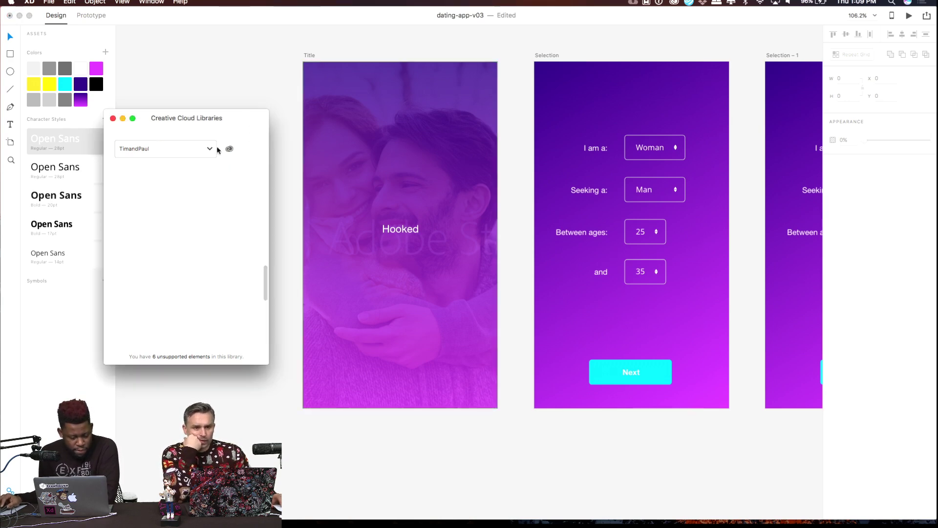
click(174, 357)
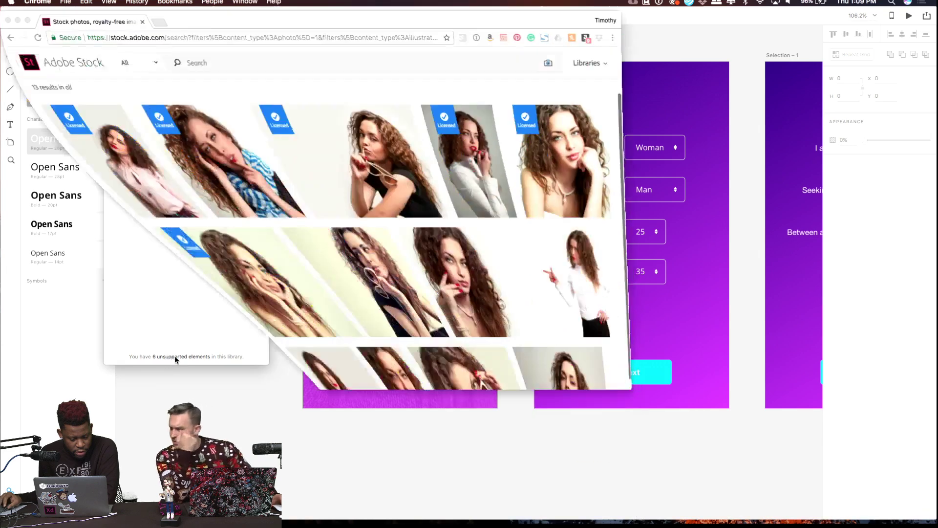
click(234, 449)
click(184, 149)
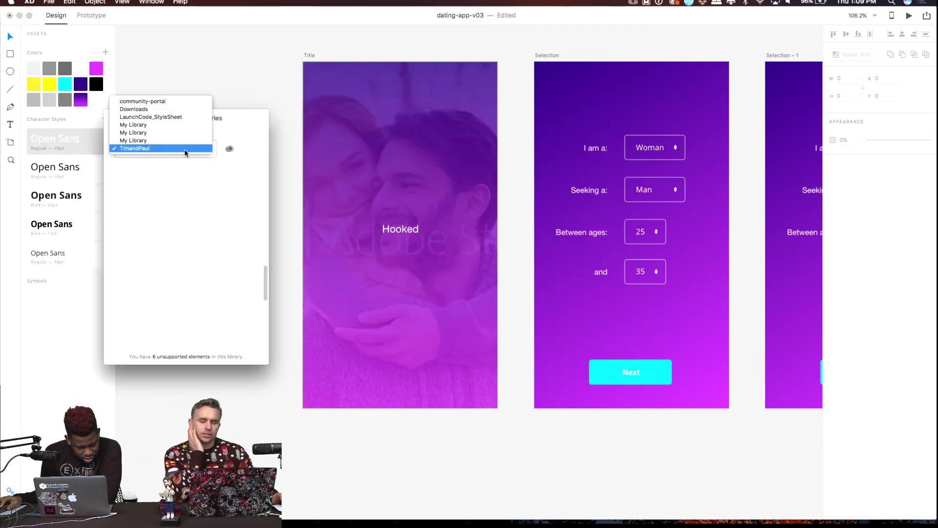
click(149, 148)
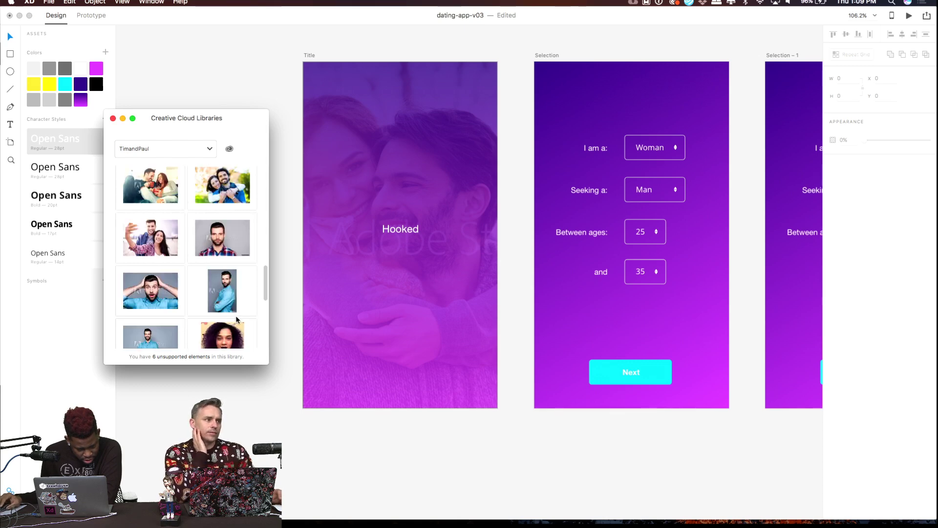
Look through the TimandPaul library's graphics for photos suited to the Title screen.
scroll(216, 306, down, 3)
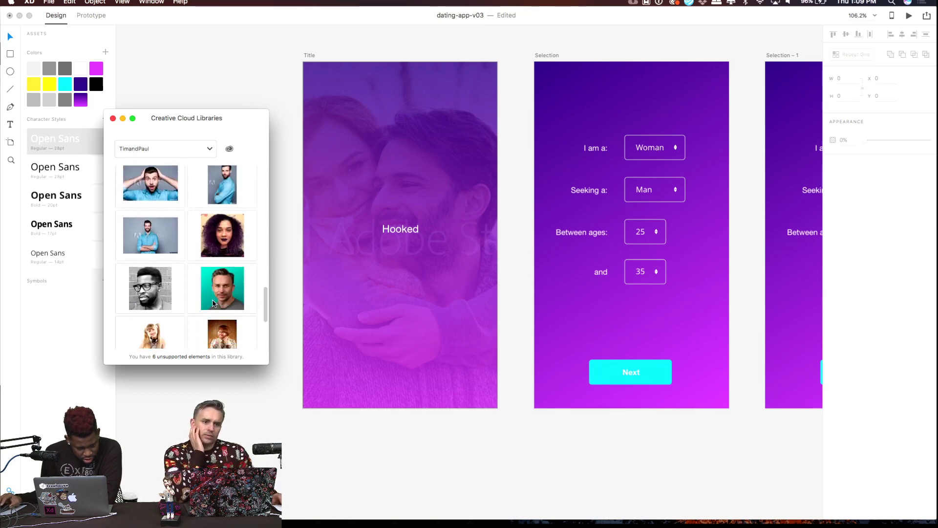
scroll(213, 304, down, 2)
scroll(211, 300, up, 5)
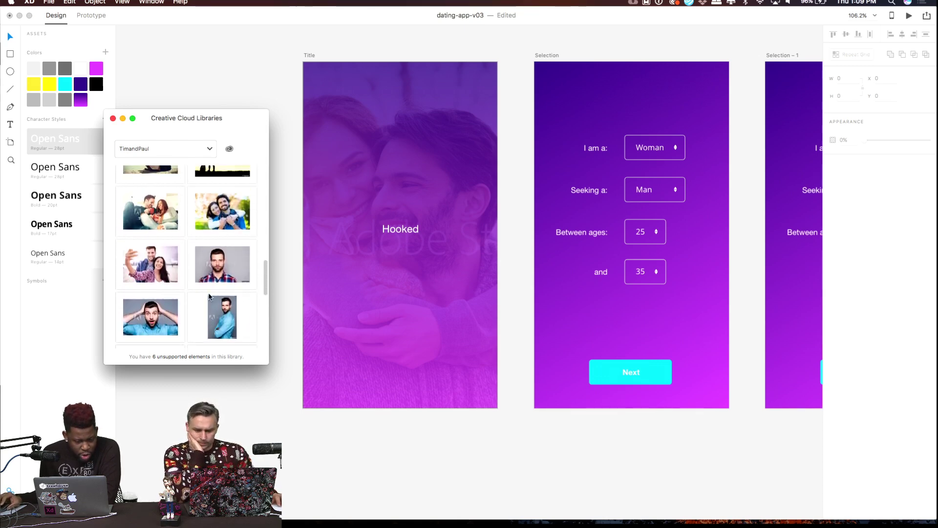
scroll(204, 304, up, 5)
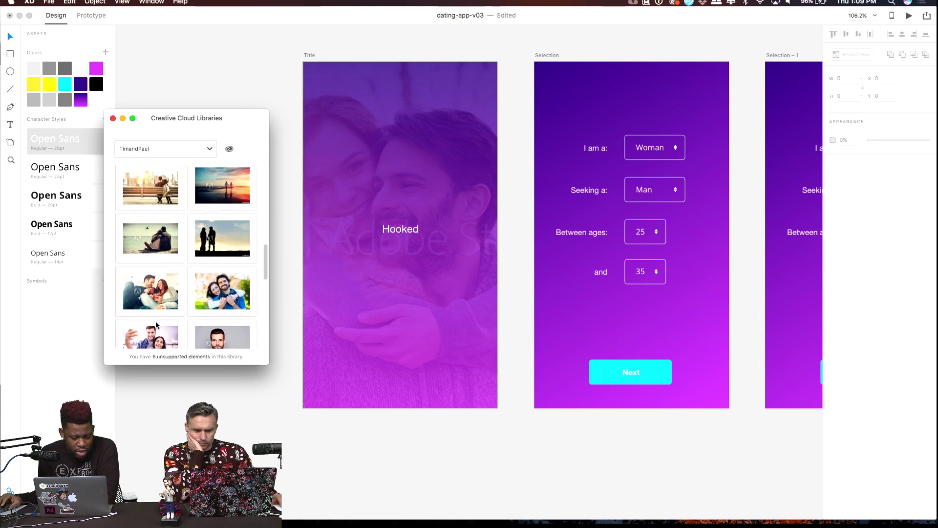
scroll(172, 313, up, 5)
scroll(186, 239, up, 5)
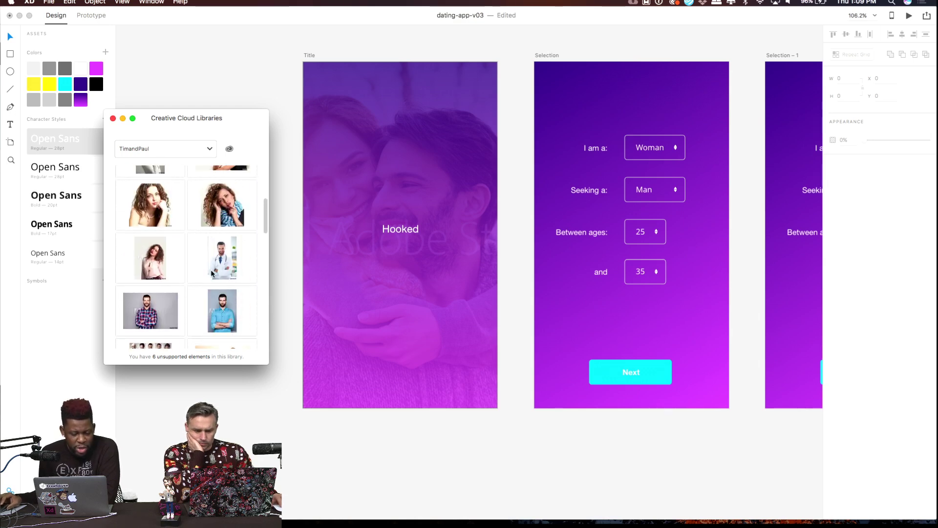
scroll(206, 268, down, 8)
scroll(204, 273, down, 4)
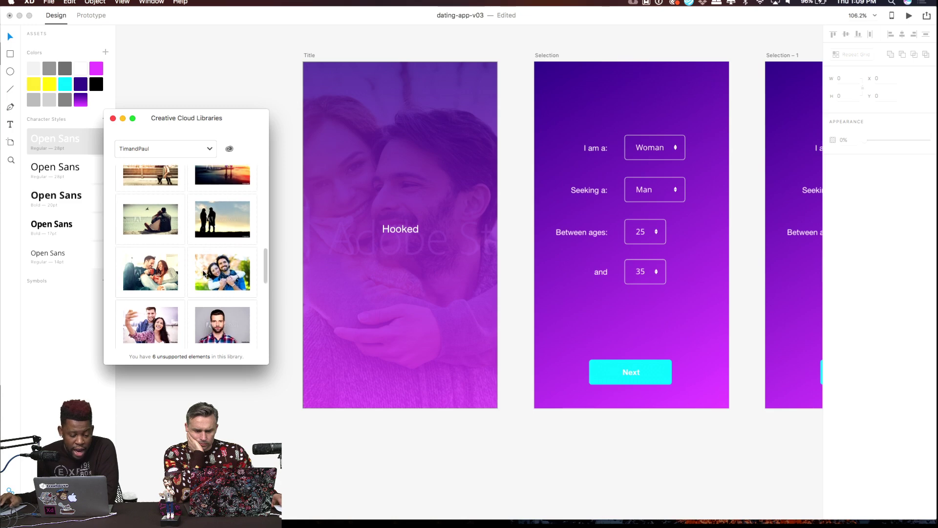
scroll(203, 273, down, 8)
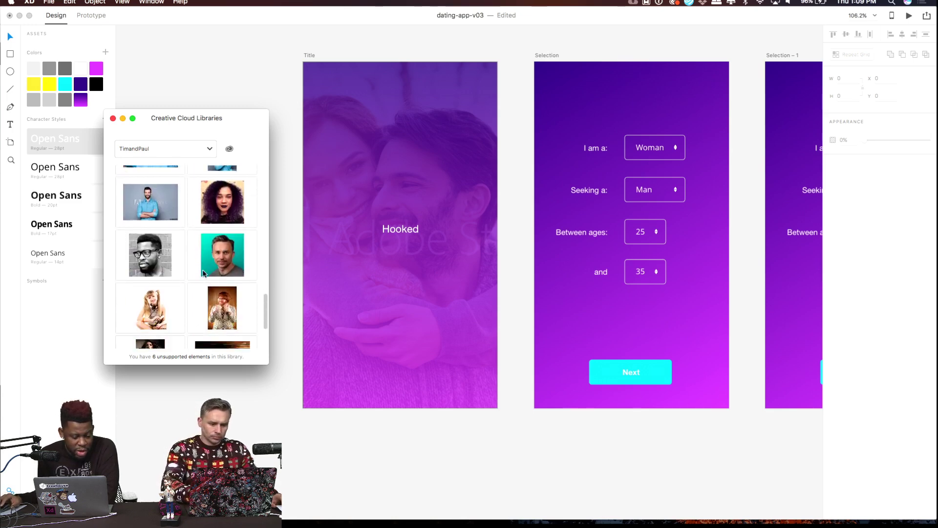
scroll(201, 271, up, 10)
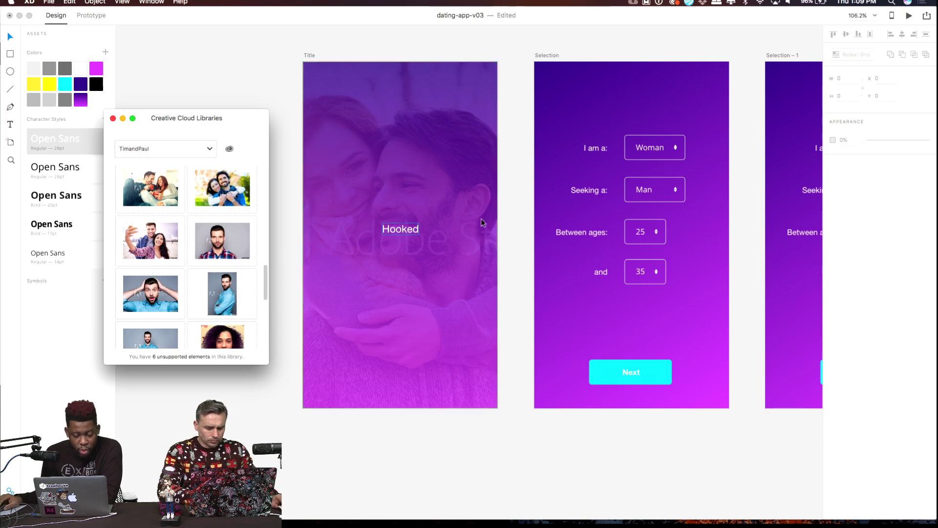
scroll(177, 238, up, 3)
scroll(178, 245, up, 5)
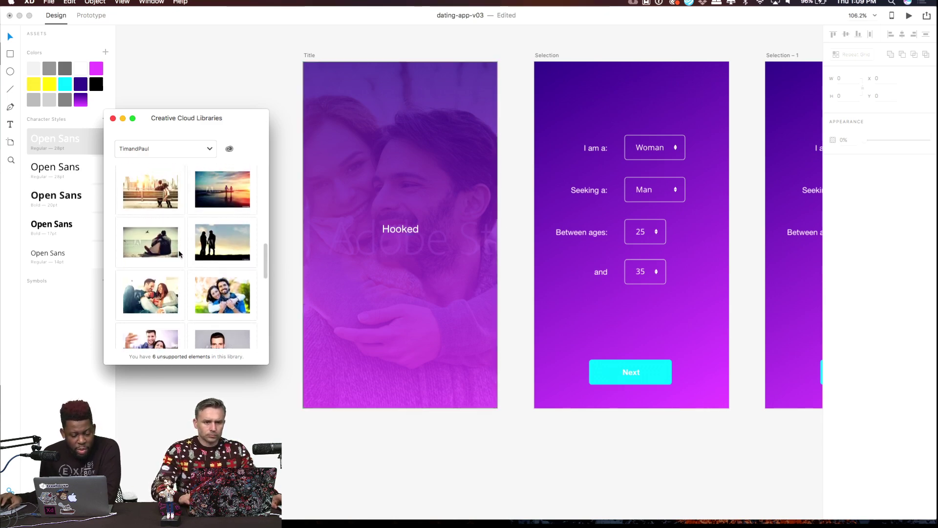
scroll(180, 254, up, 4)
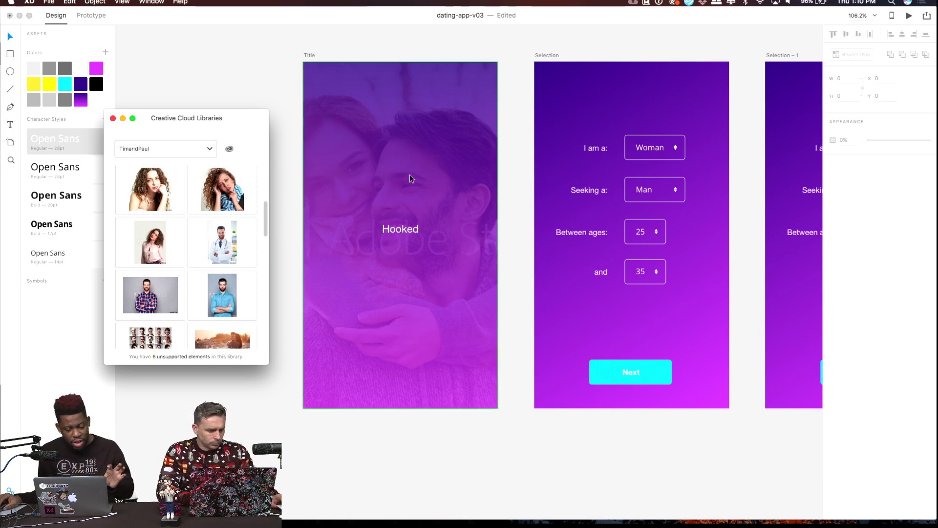
scroll(197, 235, down, 5)
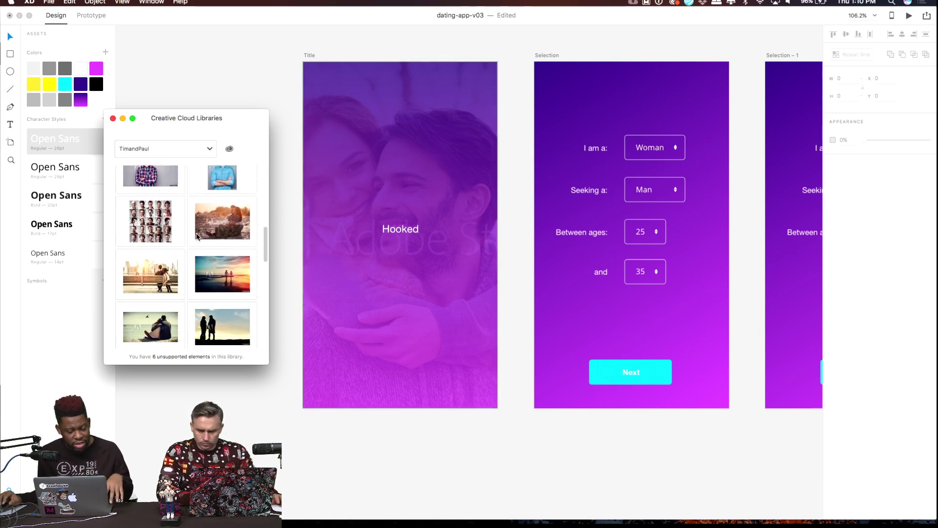
scroll(197, 236, down, 6)
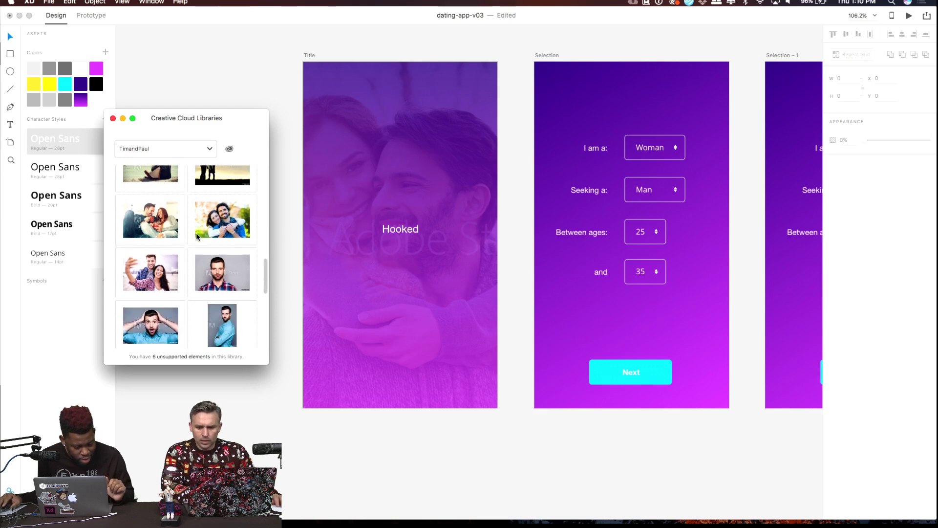
scroll(196, 236, down, 2)
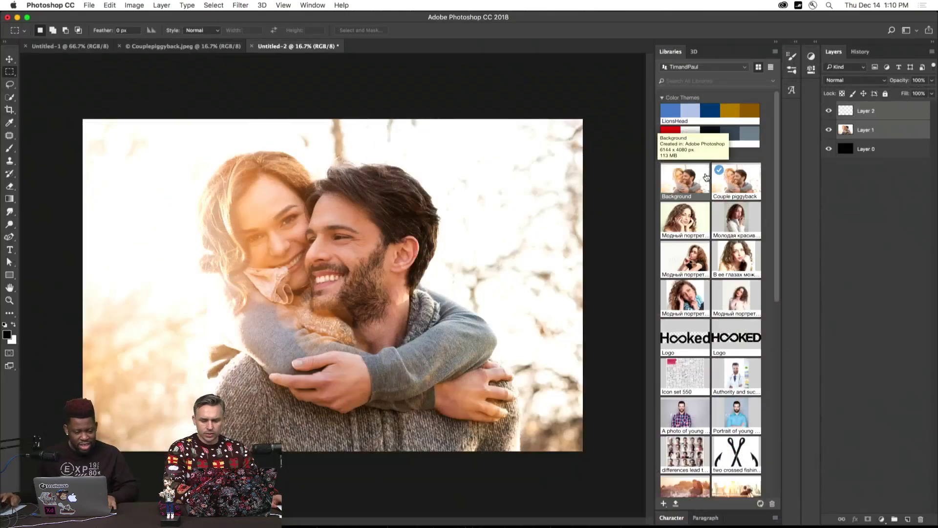
Switch to Photoshop, open the library's Background couple graphic and cover it with a pink-to-blue radial gradient on a new layer.
double_click(698, 178)
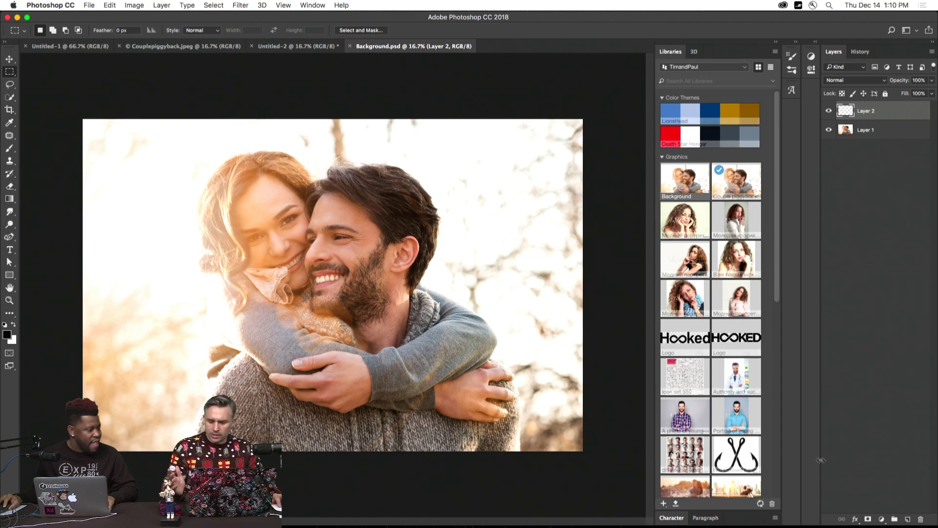
click(9, 198)
drag(194, 154, 237, 248)
Try Overlay and Hard Light on the gradient layer, and settle on Soft Light blending at 88% opacity.
click(846, 80)
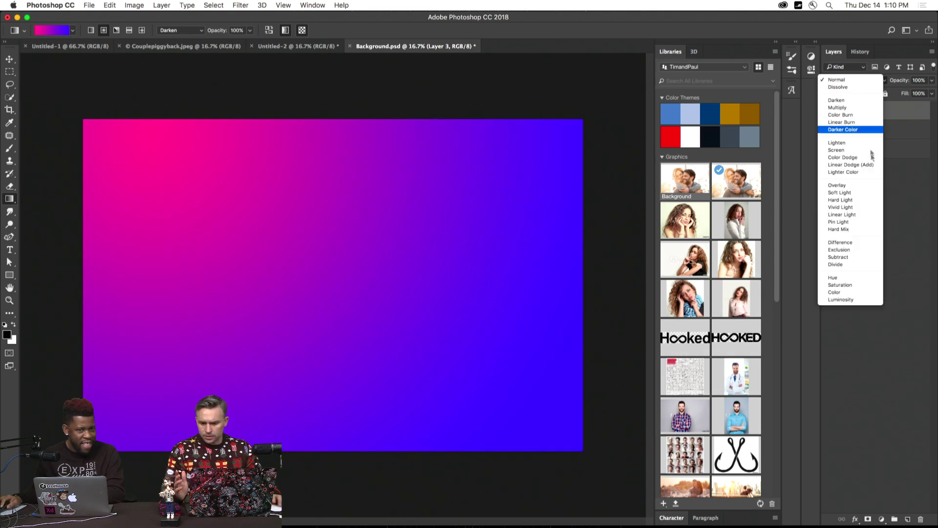
click(853, 184)
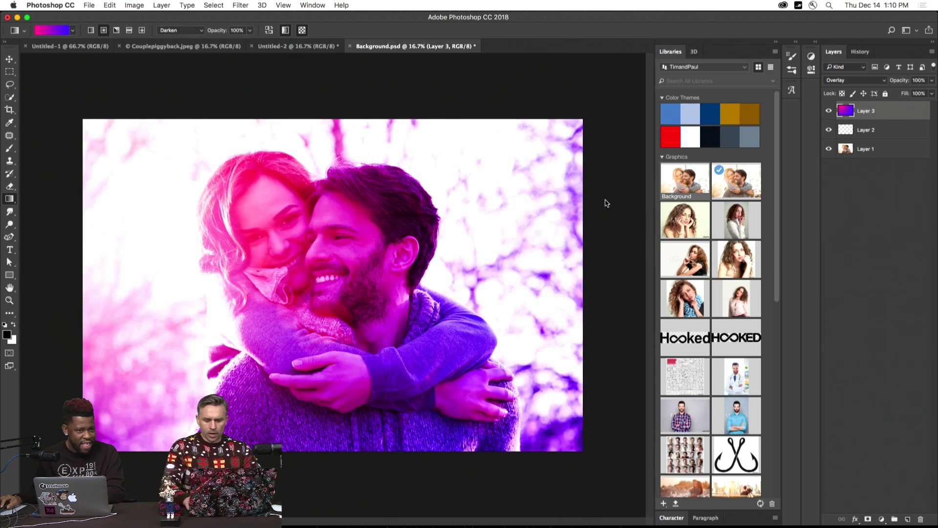
key(shift+plus)
key(shift+plus)
key(shift+plus)
key(shift+plus)
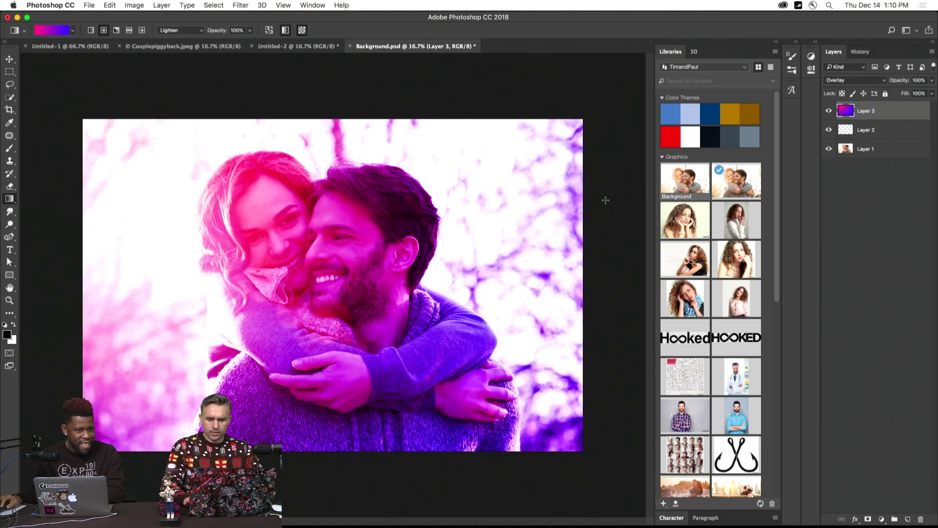
click(10, 72)
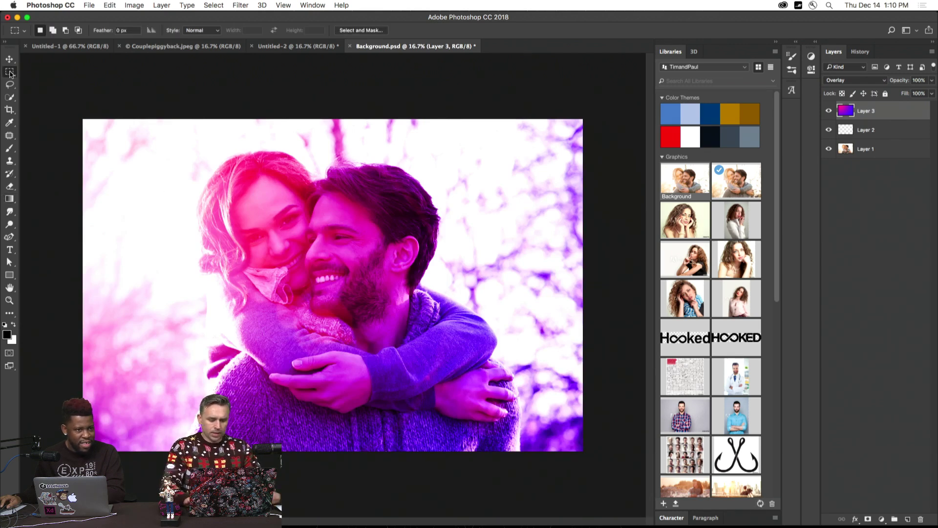
key(shift+plus)
key(shift+plus)
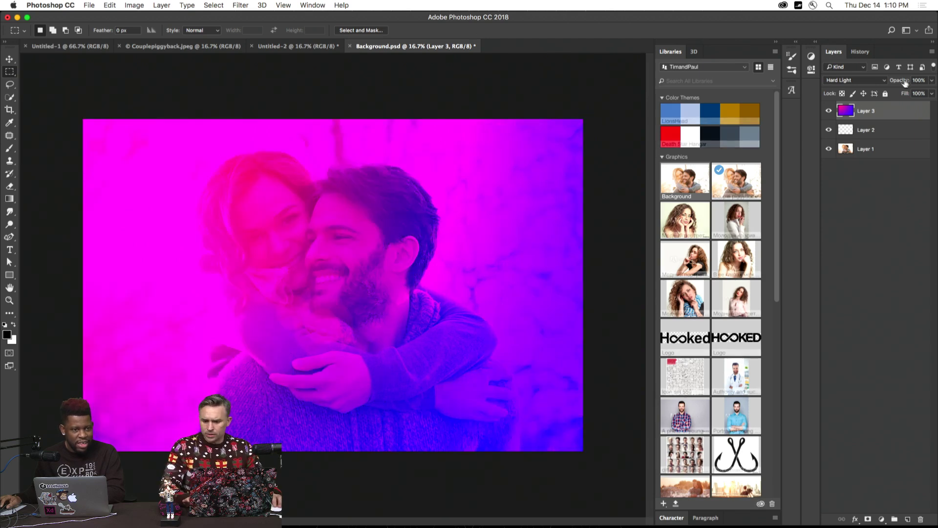
drag(908, 84, 901, 85)
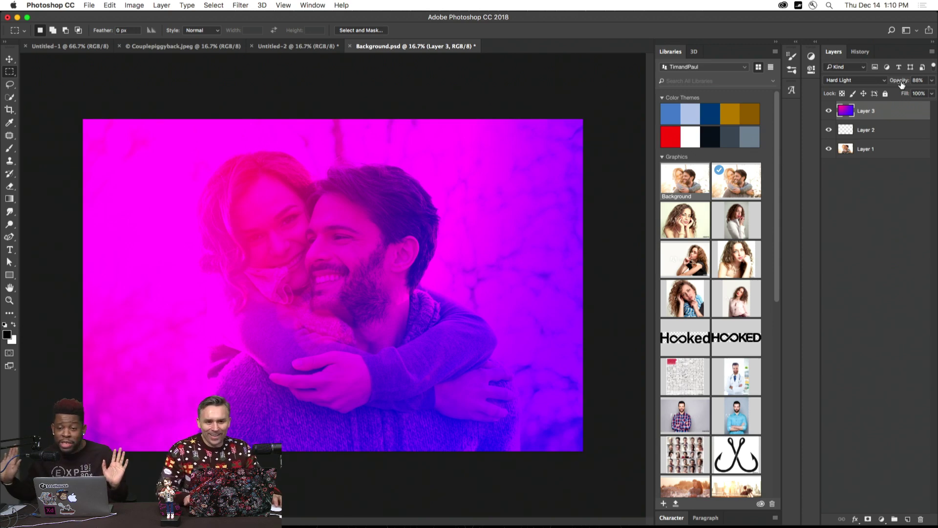
key(shift+minus)
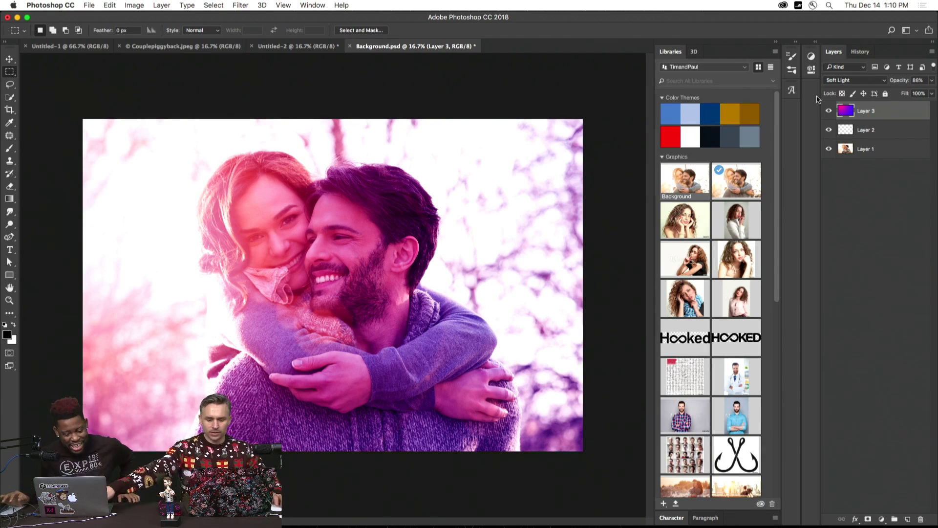
Compare the couple photo with and without the gradient layer and save Background.psd with the layer shown.
click(829, 112)
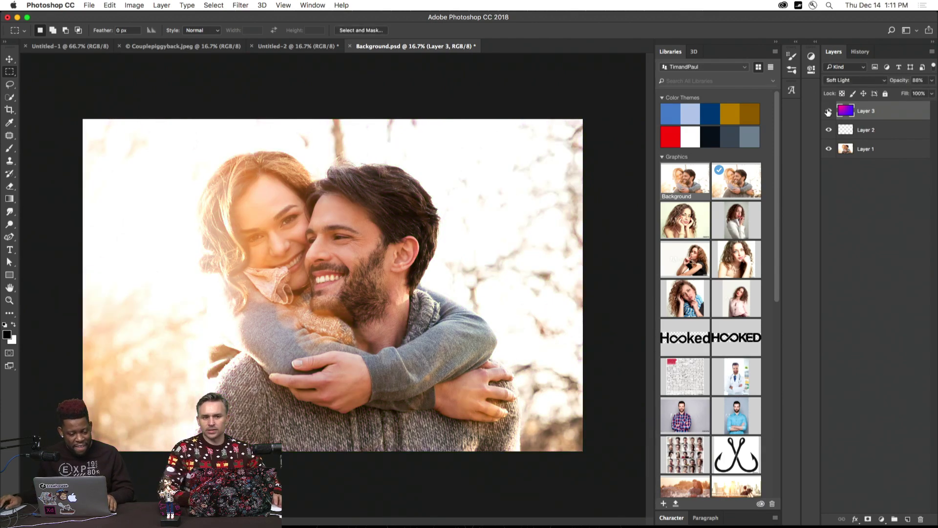
click(828, 112)
click(829, 111)
click(828, 111)
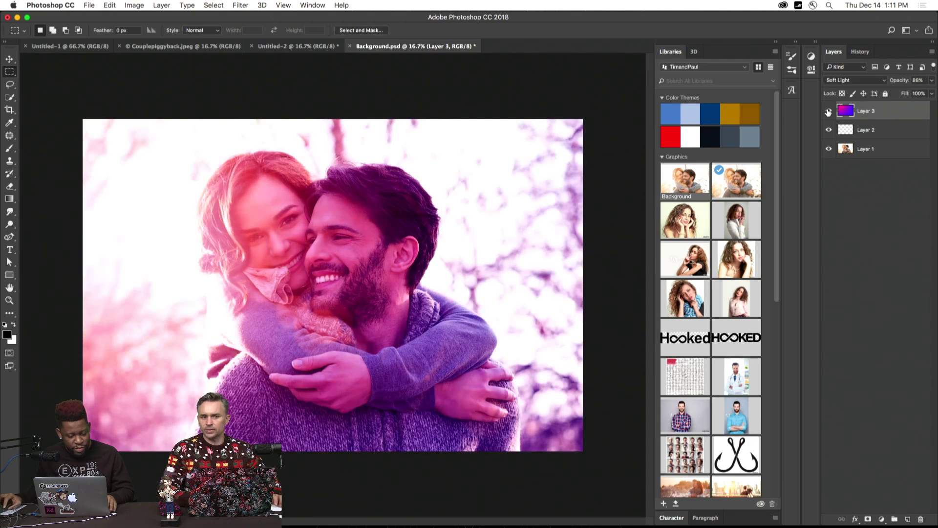
click(828, 111)
click(829, 111)
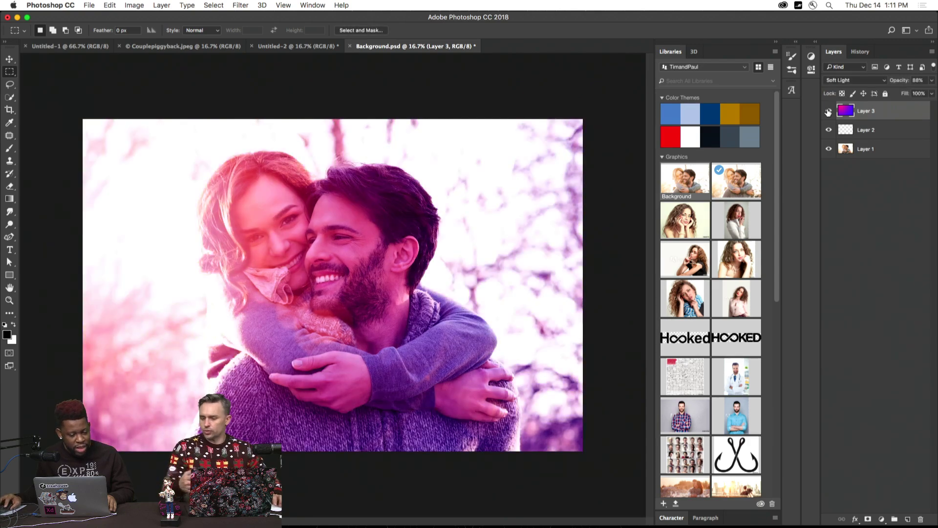
key(super+s)
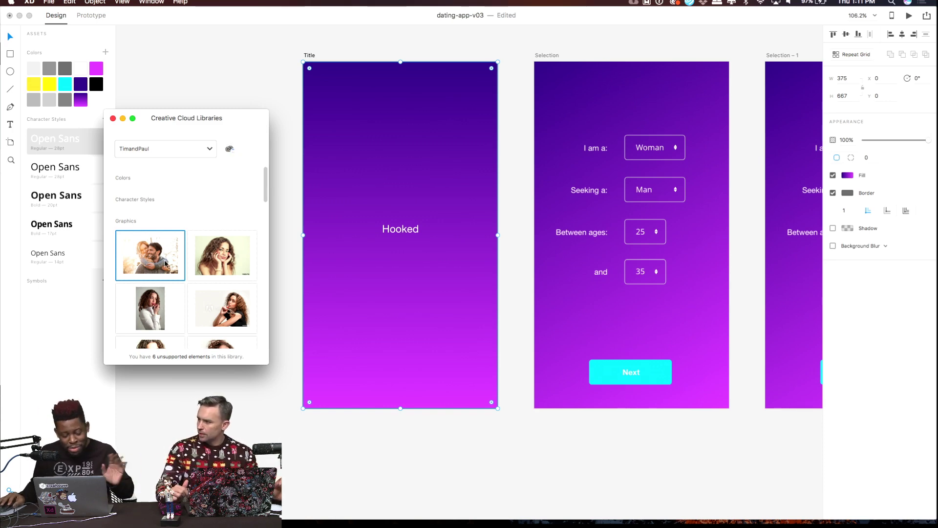
Back in XD, reopen the Creative Cloud Libraries window and try to place the couple graphic on the Title artboard.
drag(229, 127, 263, 97)
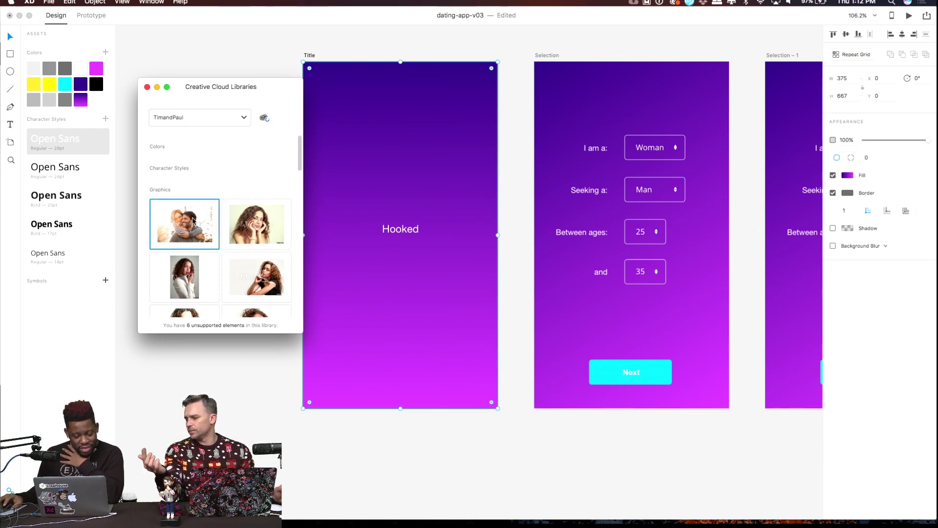
click(147, 86)
click(29, 3)
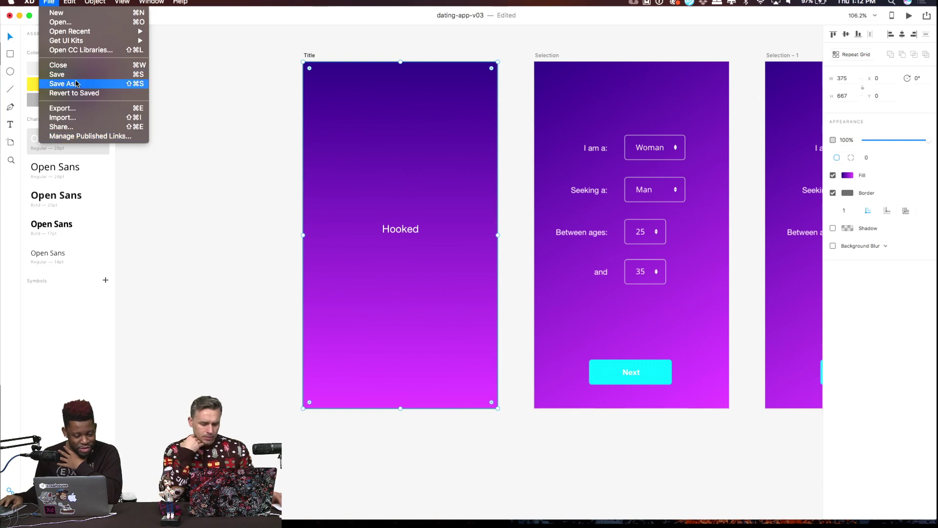
click(73, 49)
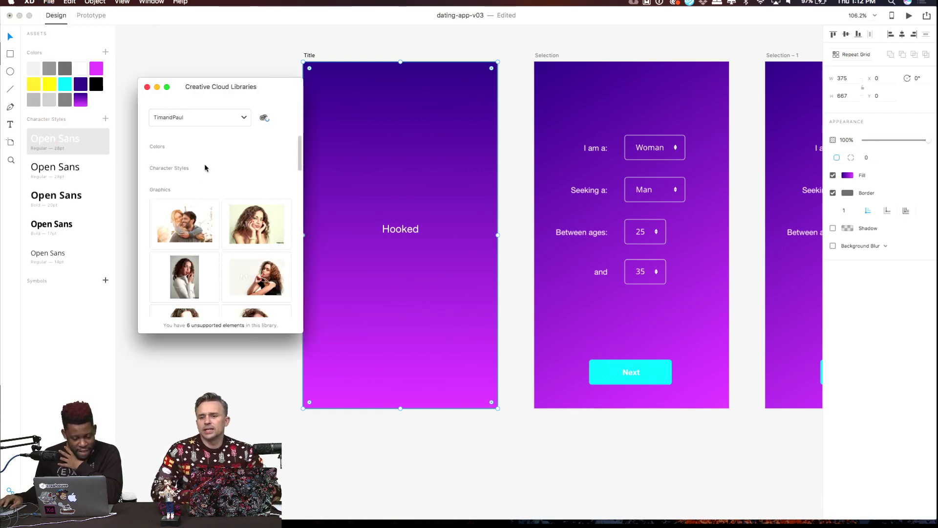
drag(190, 218, 435, 177)
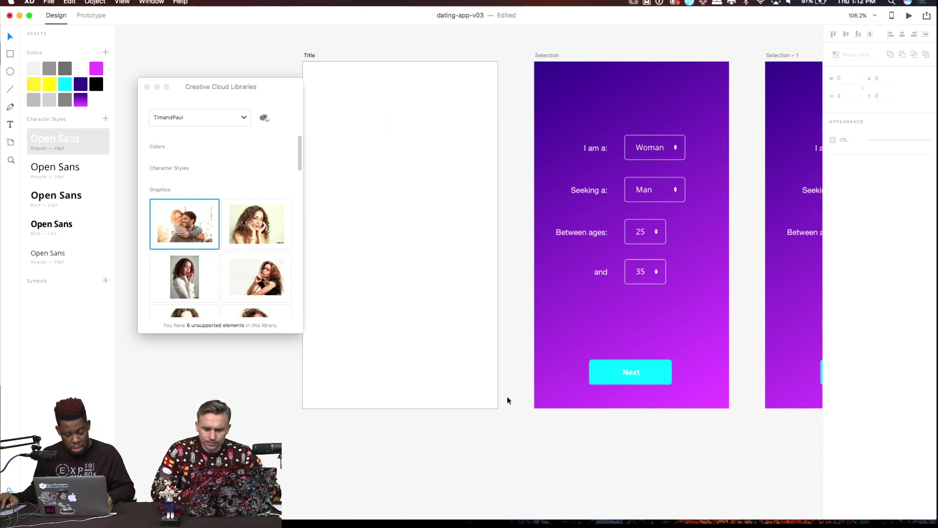
Draw a 375 × 667 rectangle over the blank Title artboard and fill it with the saved purple-to-magenta gradient.
key(z)
click(488, 448)
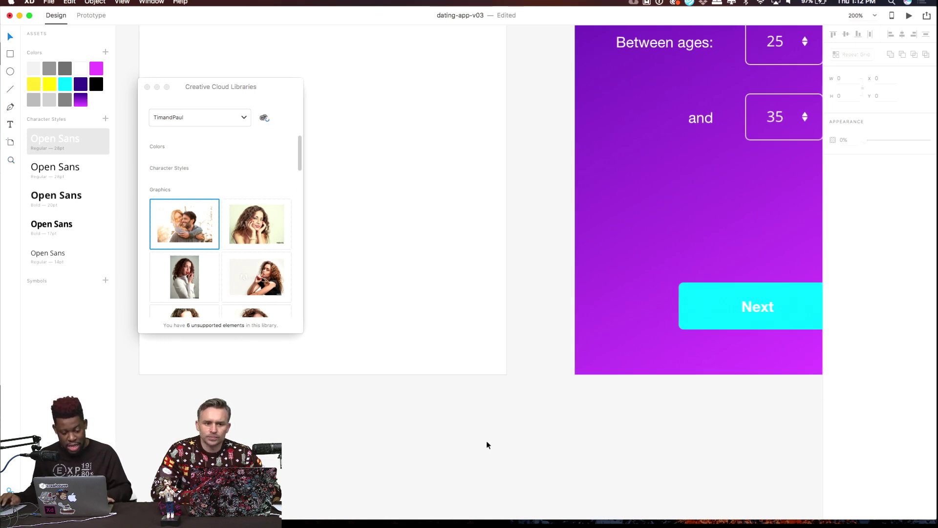
scroll(536, 90, down, 5)
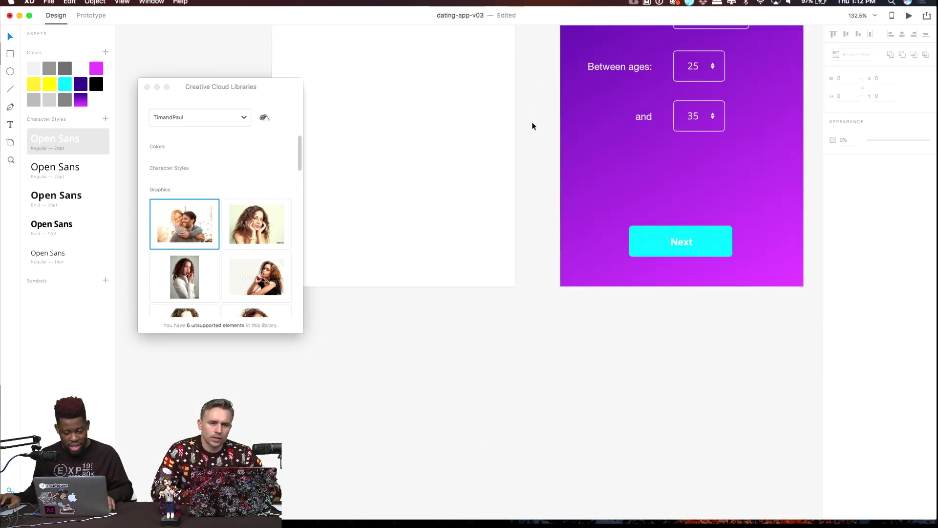
drag(528, 90, 526, 249)
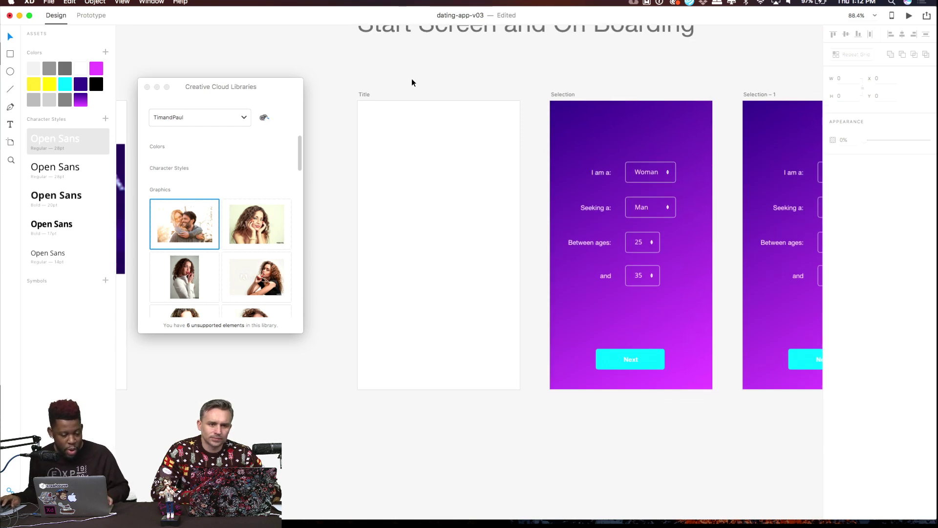
click(71, 2)
click(95, 2)
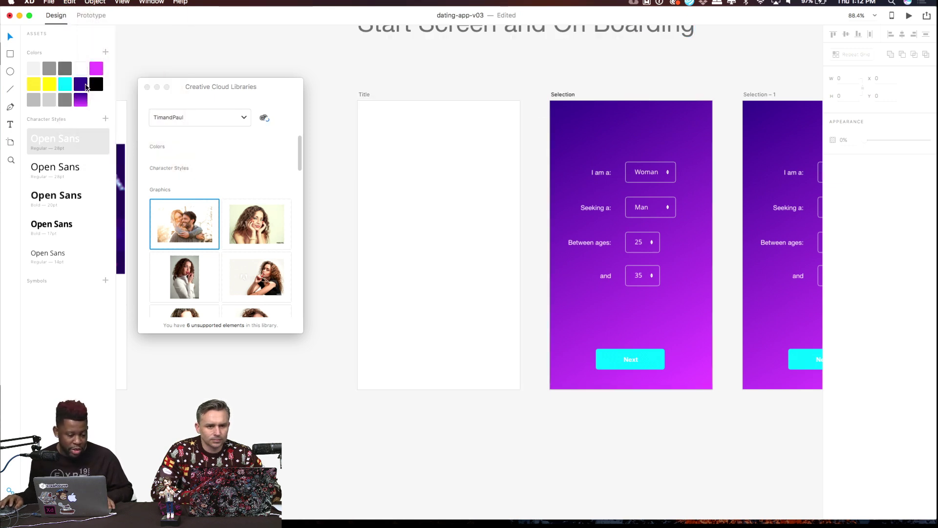
click(10, 55)
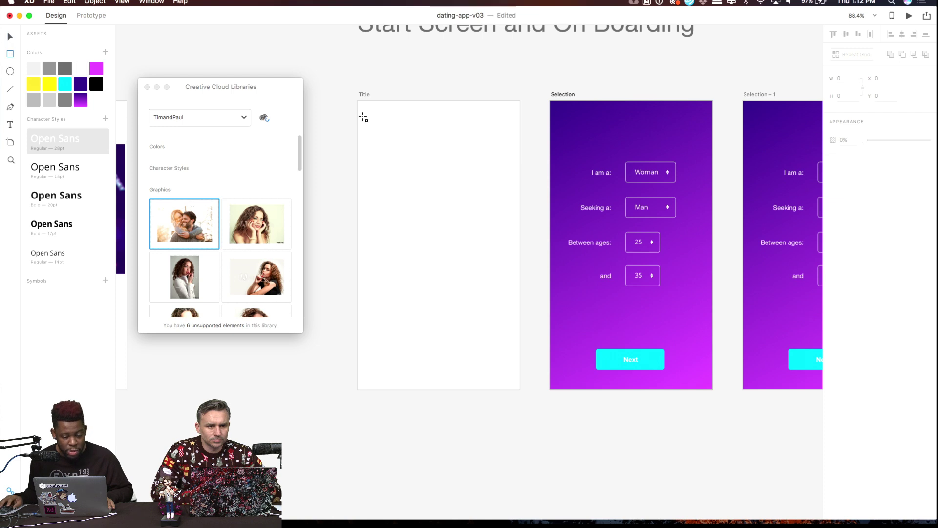
drag(359, 101, 520, 389)
click(81, 101)
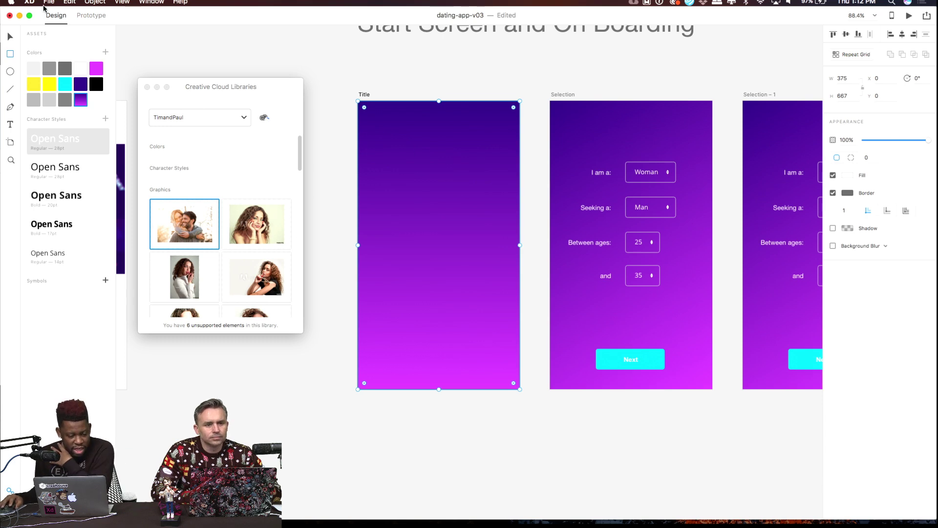
click(11, 36)
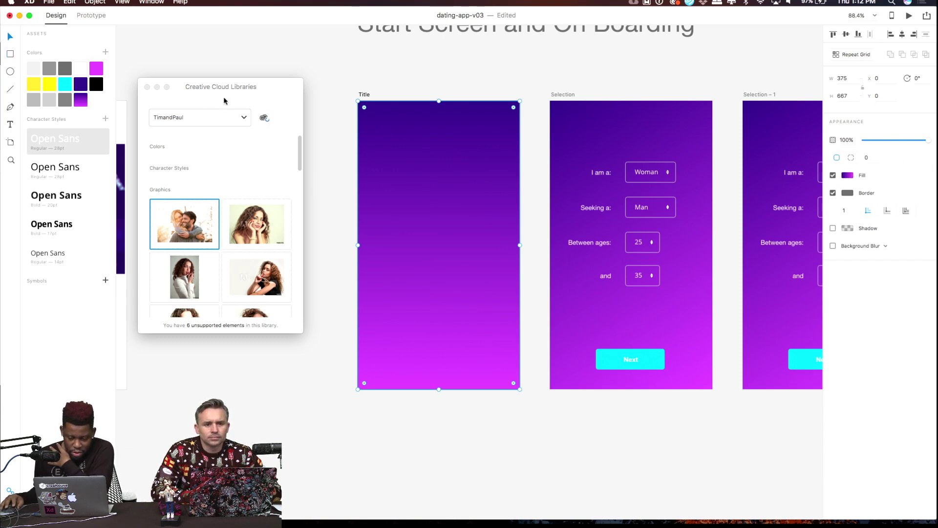
Angle the Title rectangle's gradient diagonally by moving its magenta end to the rectangle's lower-right corner.
click(851, 173)
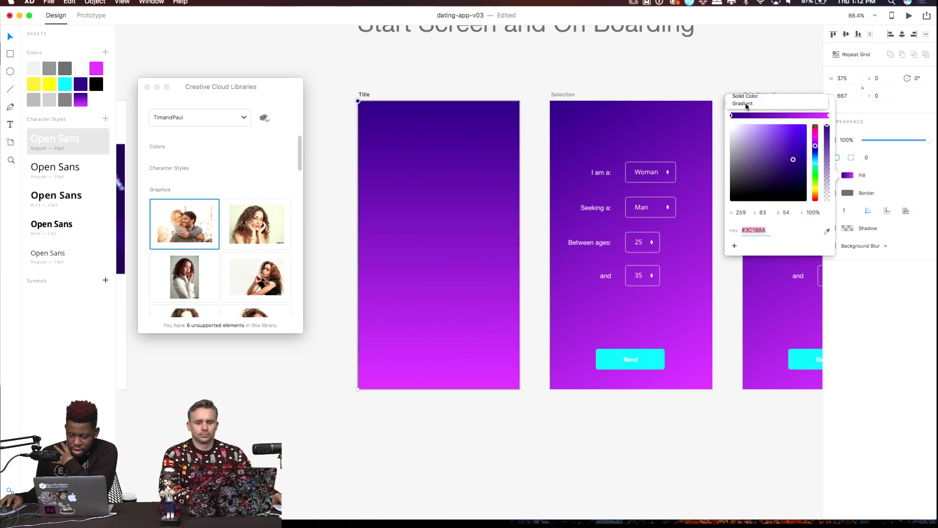
click(431, 138)
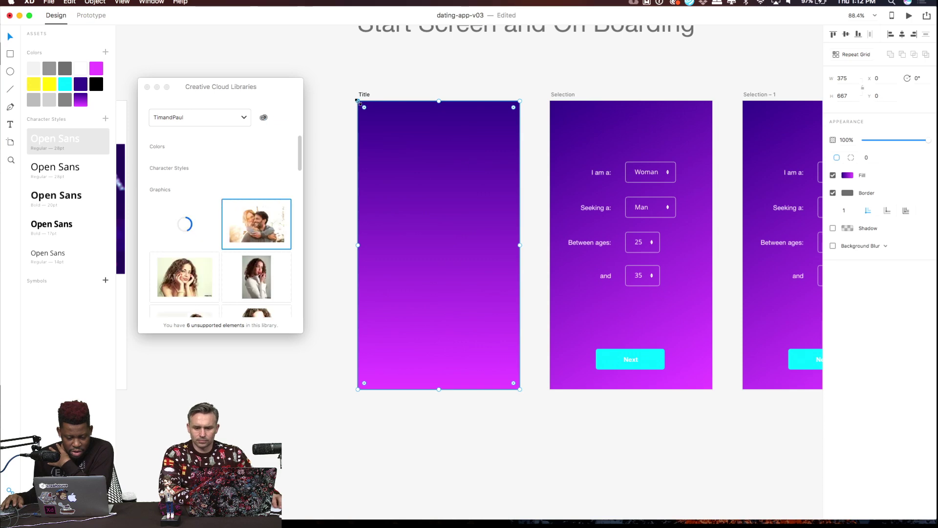
click(418, 89)
click(411, 174)
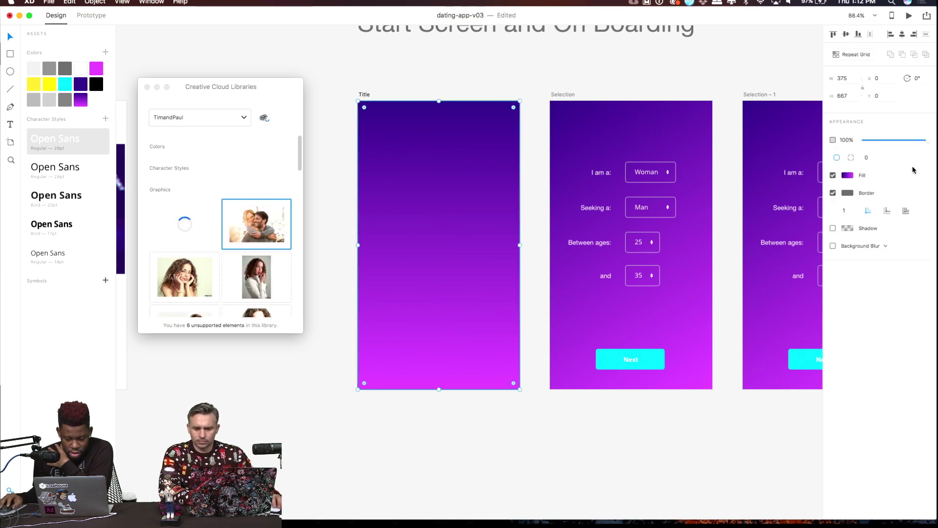
click(853, 176)
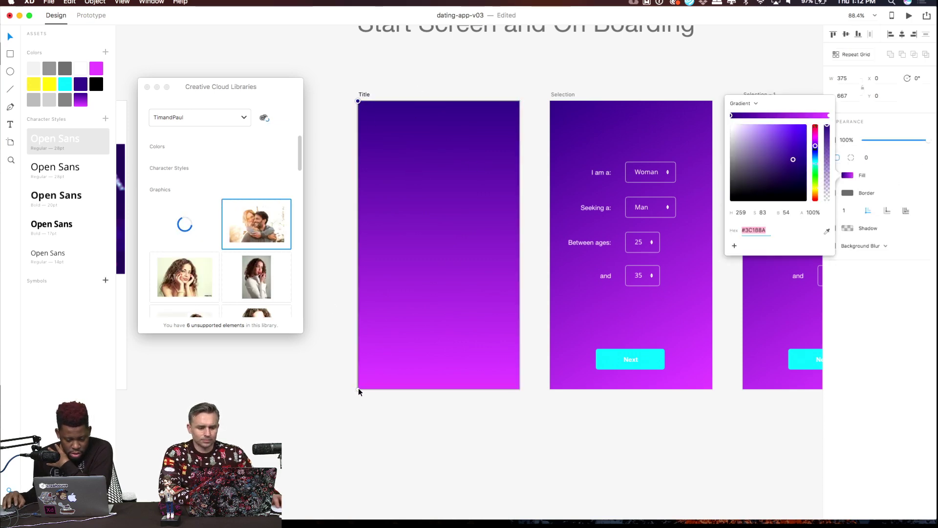
drag(360, 390, 519, 394)
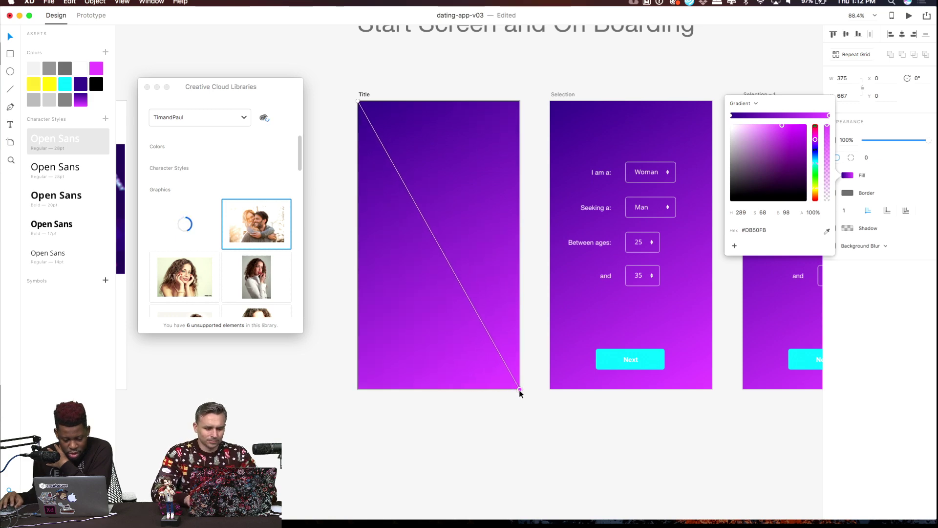
click(512, 73)
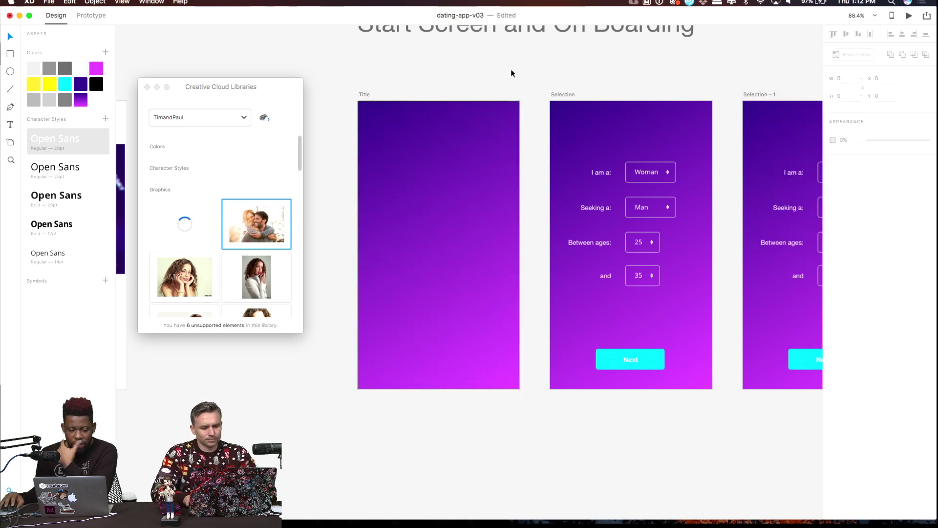
Examine the form fields and gradient backgrounds of the Selection artboards up close and compare them with the Title artboard.
scroll(672, 88, down, 2)
scroll(672, 87, right, 5)
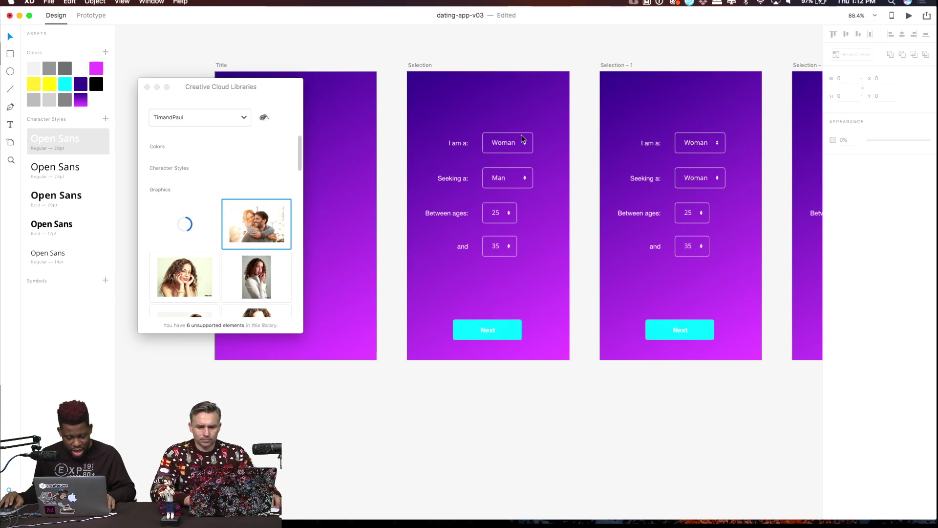
scroll(523, 140, up, 5)
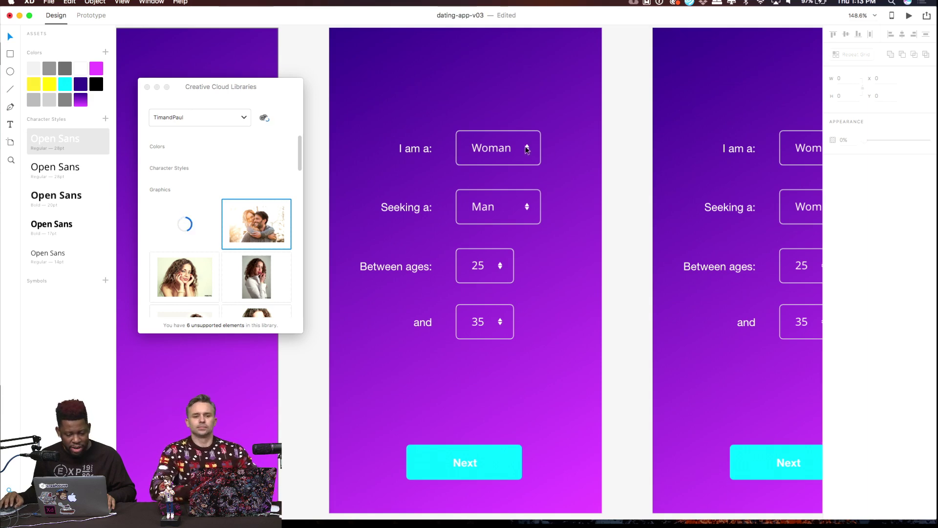
scroll(528, 145, up, 5)
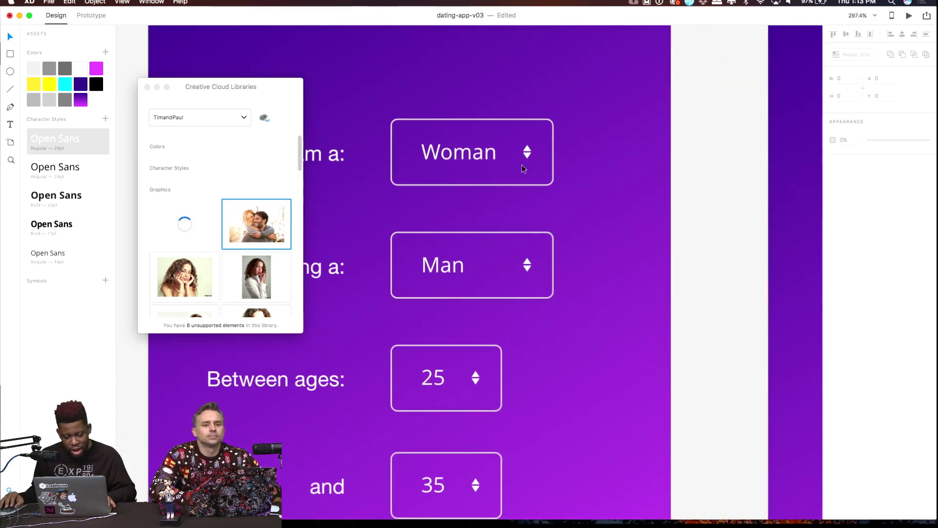
scroll(575, 139, up, 1)
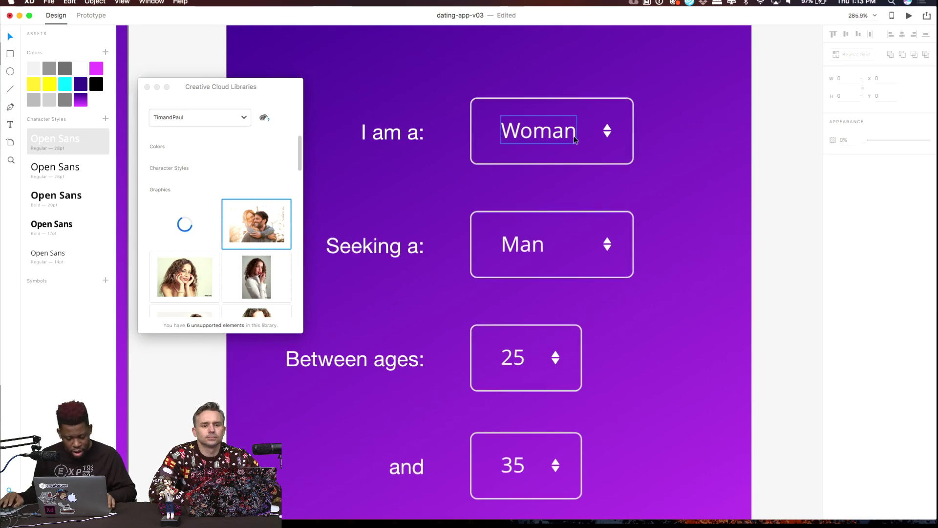
scroll(575, 133, down, 8)
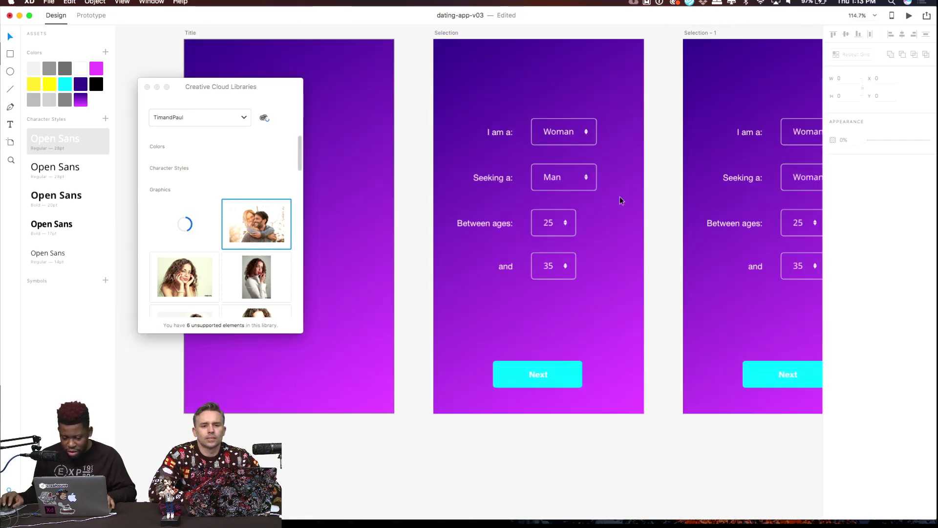
scroll(620, 201, right, 3)
scroll(560, 201, down, 3)
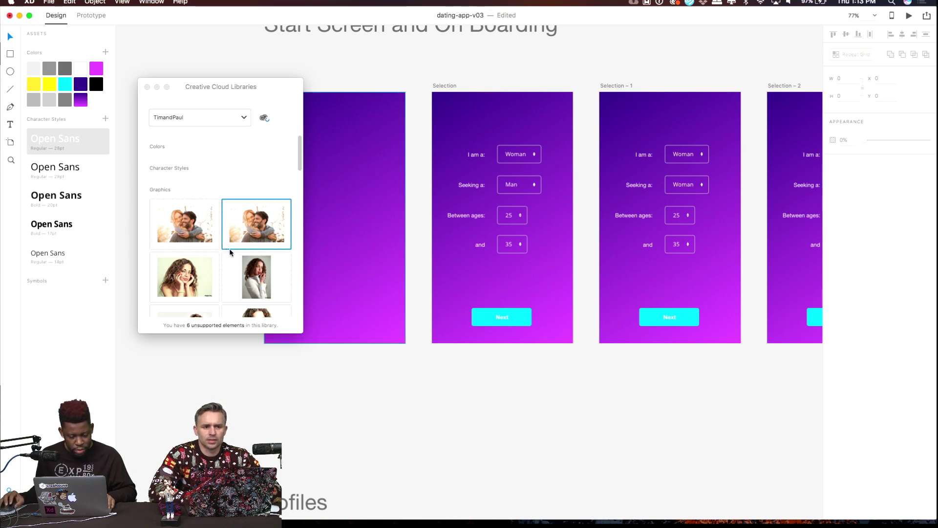
scroll(562, 203, down, 2)
scroll(505, 220, up, 2)
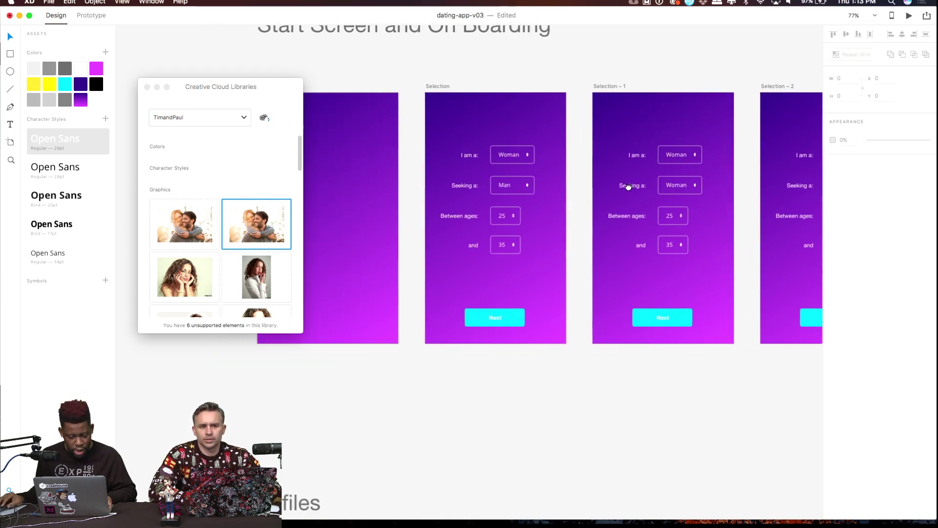
Try to place the first couple graphic from the library beside the Title artboard, and delete the oversized image.
scroll(628, 187, left, 3)
scroll(628, 186, down, 1)
drag(193, 226, 333, 131)
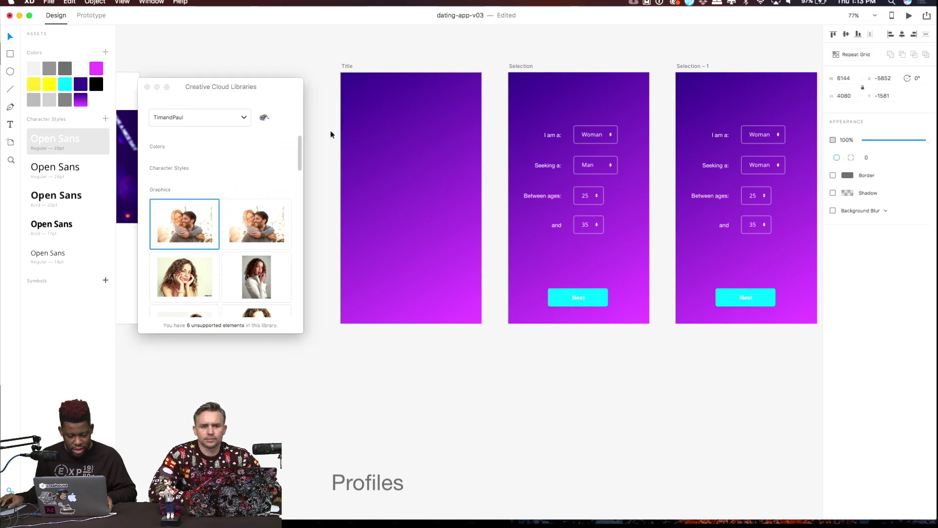
scroll(332, 161, down, 5)
scroll(334, 167, down, 4)
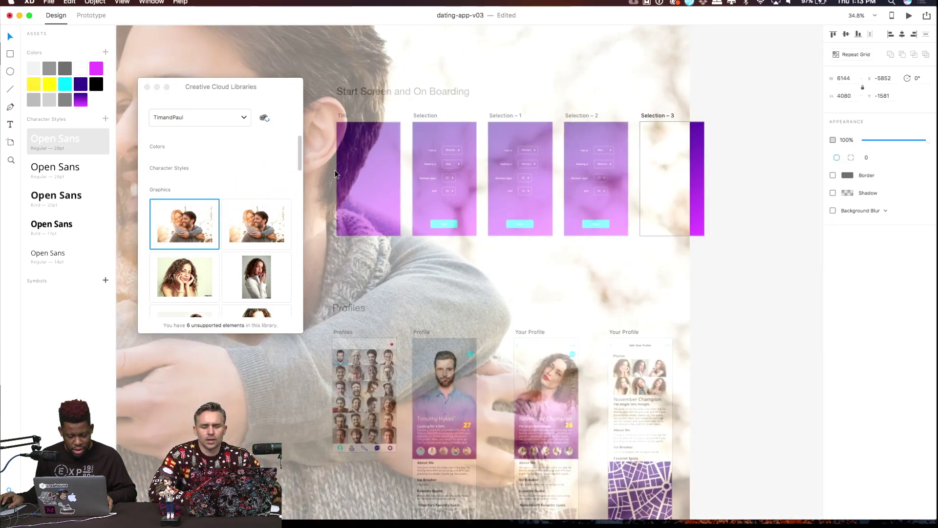
drag(356, 122, 655, 172)
key(Delete)
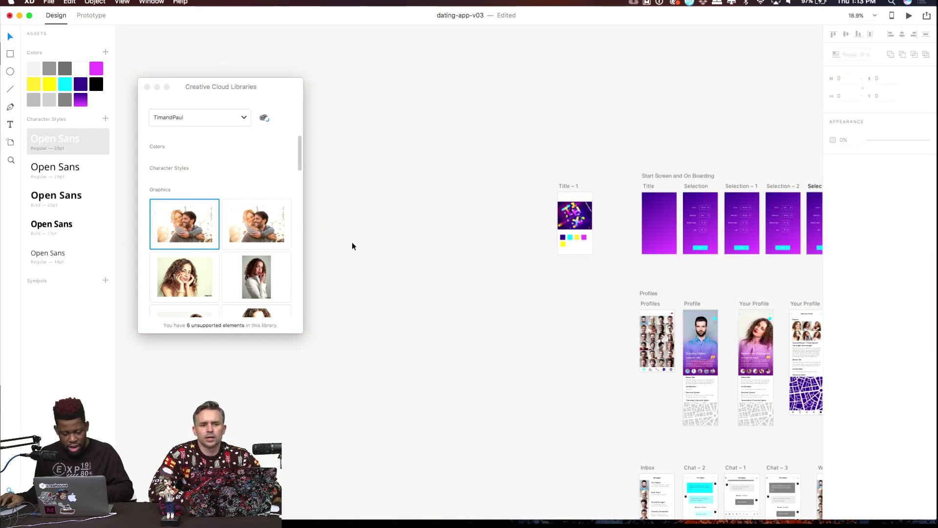
Fill the rectangle on the Title artboard with the first couple graphic from the library.
drag(218, 218, 669, 225)
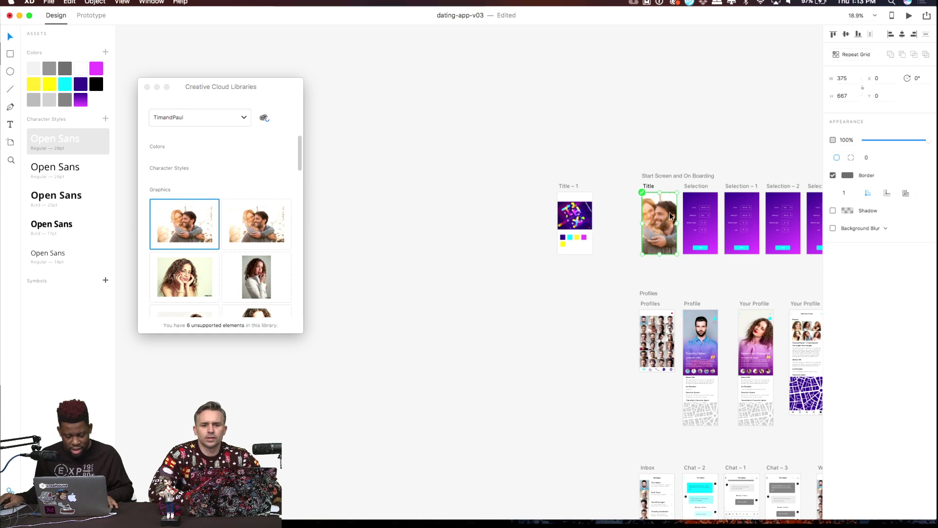
scroll(668, 222, up, 3)
scroll(666, 217, up, 5)
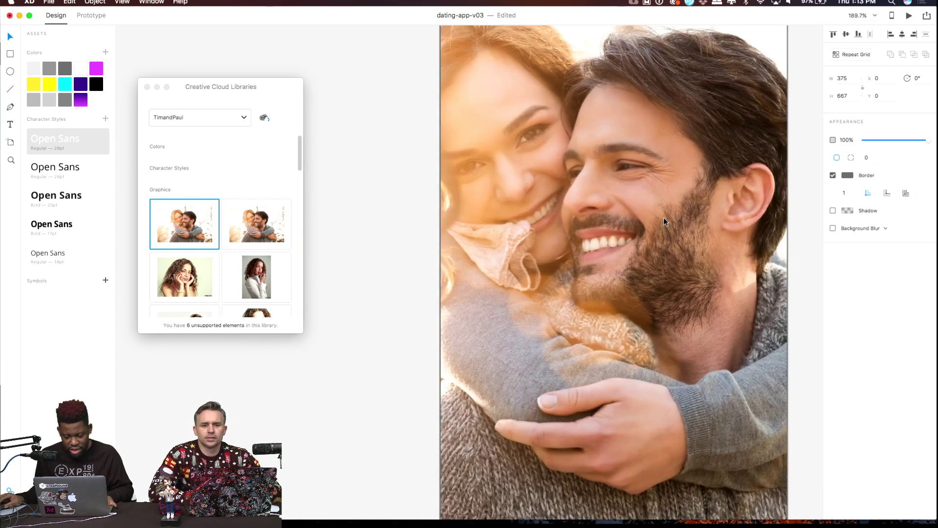
Try moving the couple photo partly off the Title artboard, browse the library graphics, and restore the photo's position.
drag(664, 218, 568, 237)
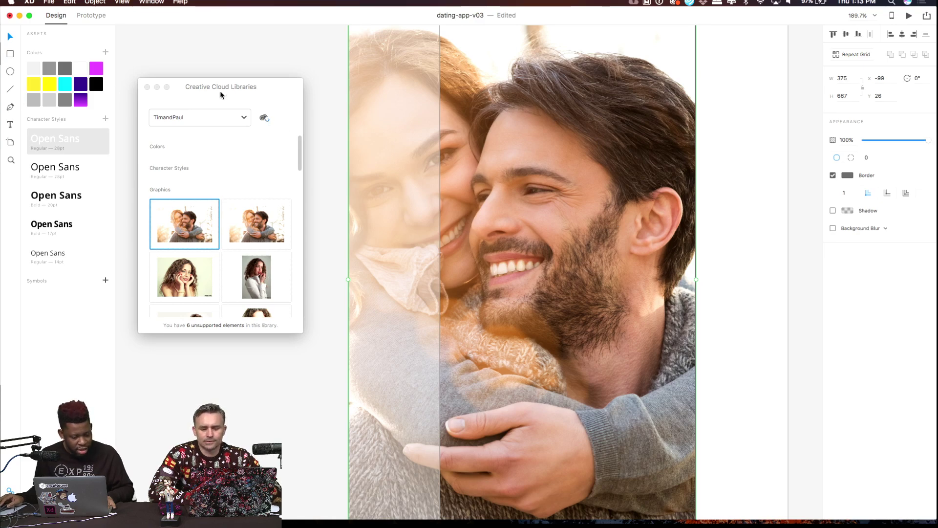
scroll(254, 259, down, 10)
scroll(258, 254, down, 10)
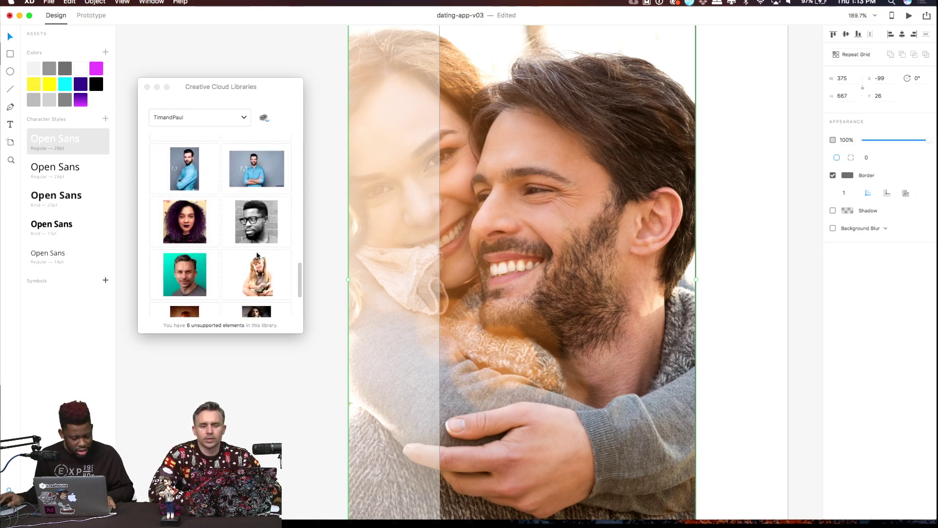
scroll(258, 255, up, 15)
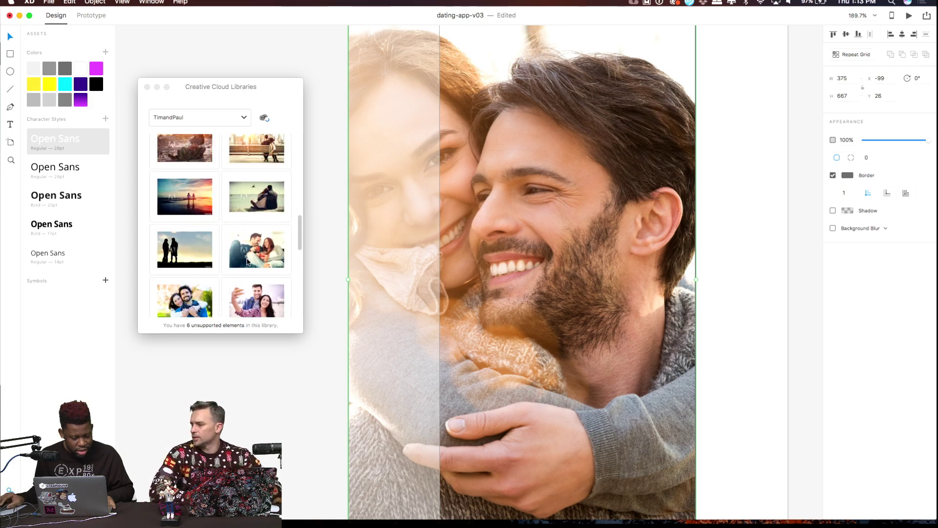
scroll(248, 262, up, 10)
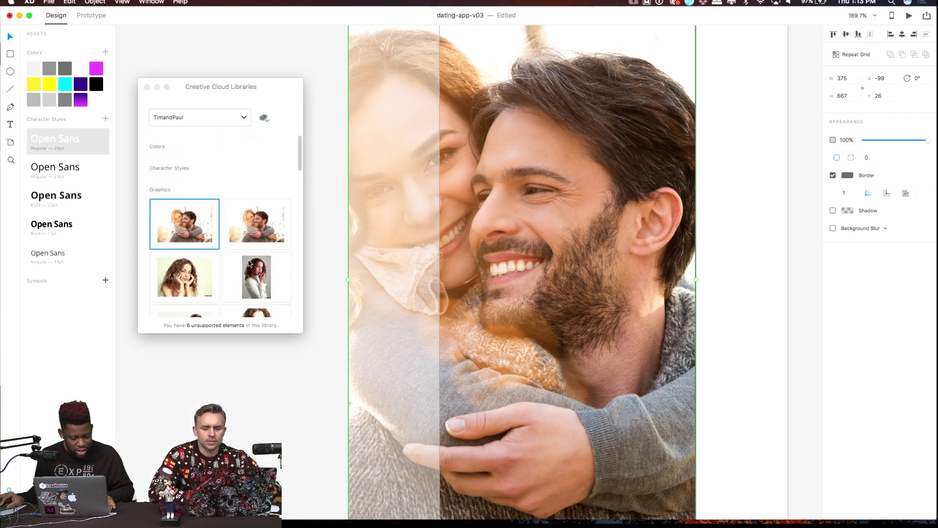
click(732, 195)
scroll(731, 199, down, 10)
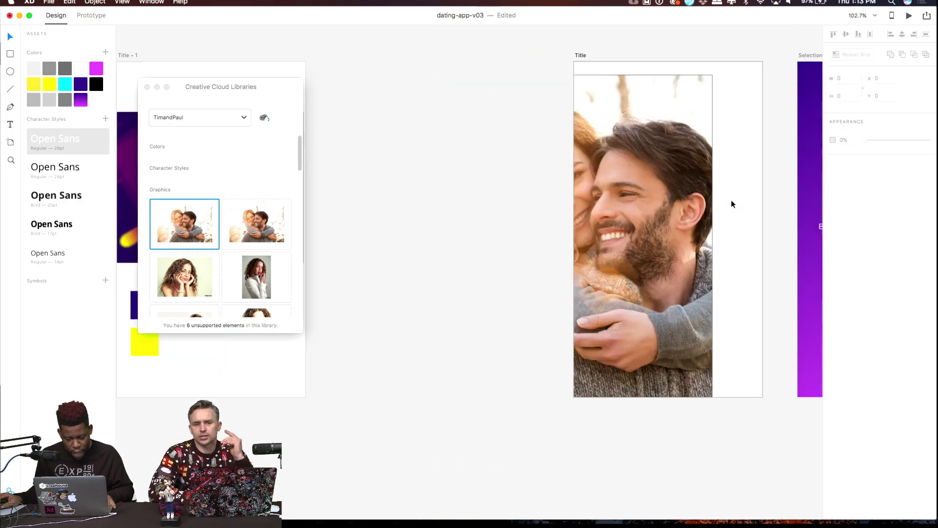
drag(725, 199, 630, 197)
click(691, 175)
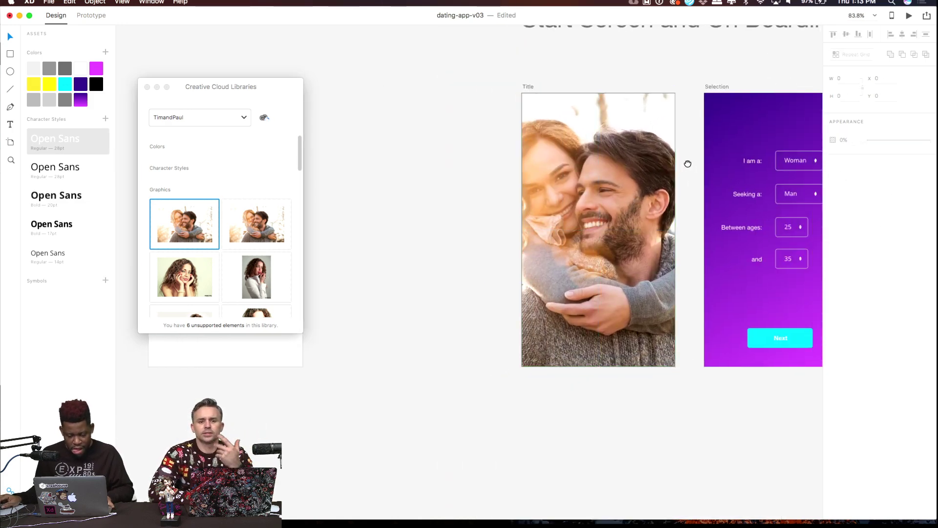
Switch to Finder and place the selected images from the profile image folder into the first photo cell on the Profiles – 1 artboard.
scroll(688, 162, right, 4)
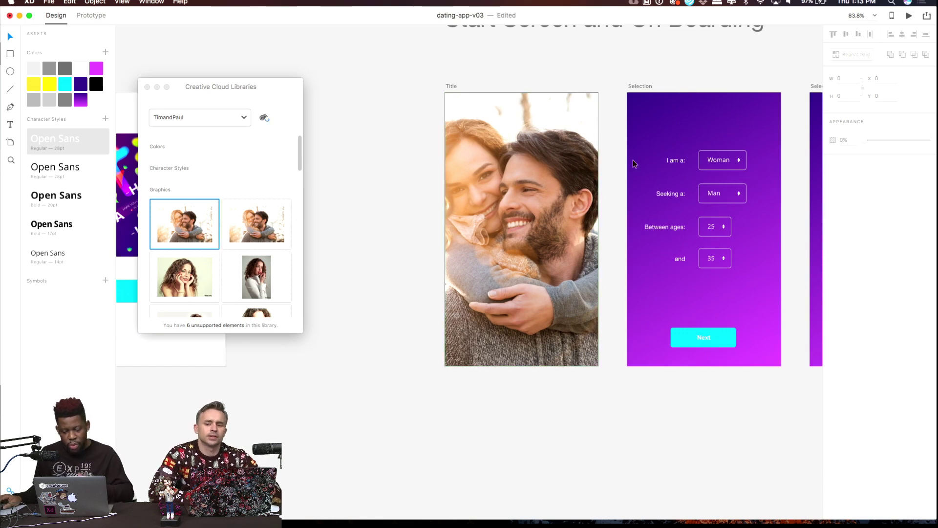
drag(717, 133, 380, 147)
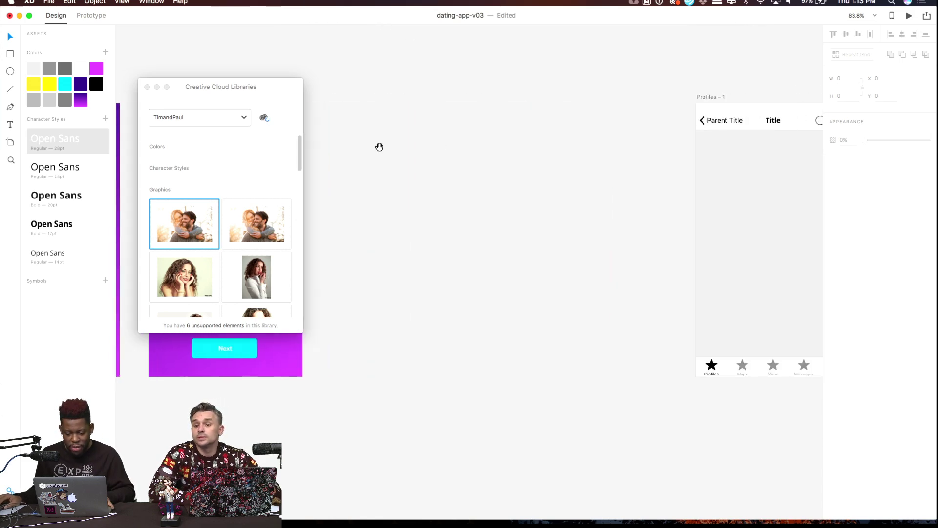
drag(591, 155, 325, 140)
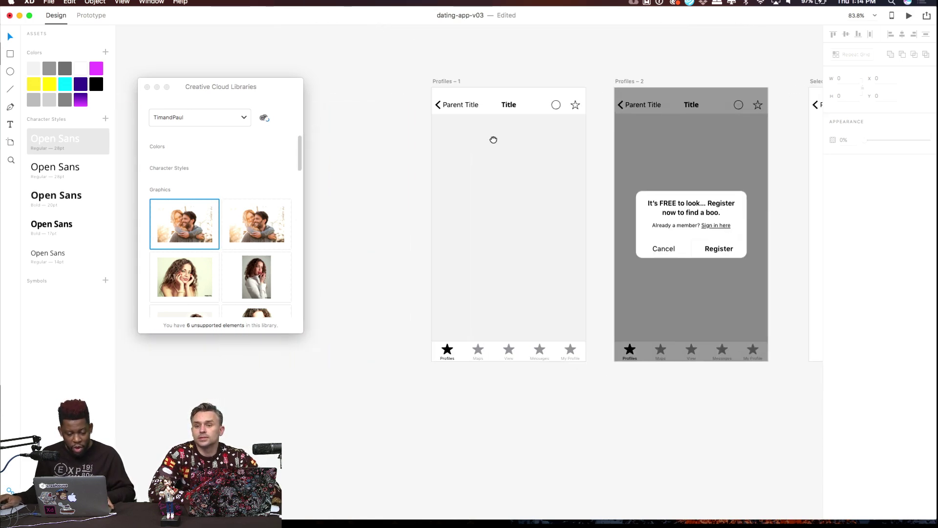
drag(494, 138, 419, 141)
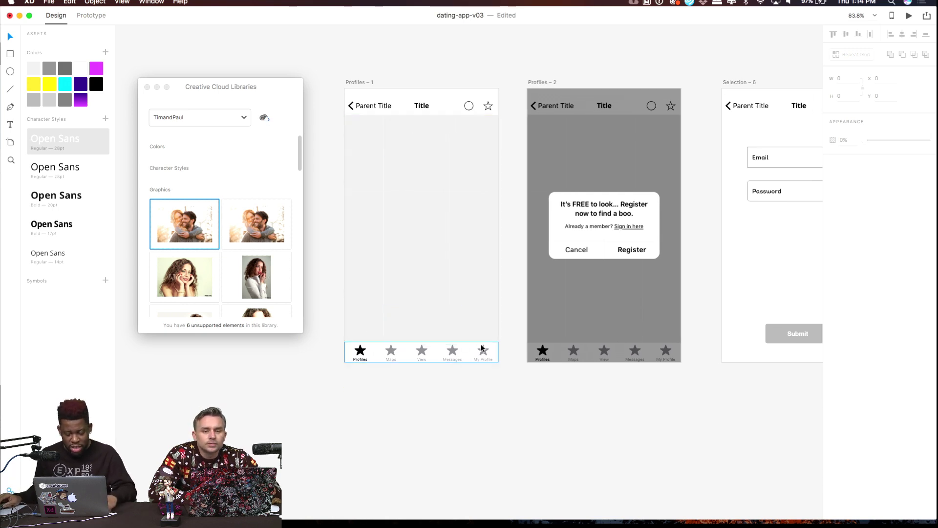
key(super+Tab)
key(super+Tab)
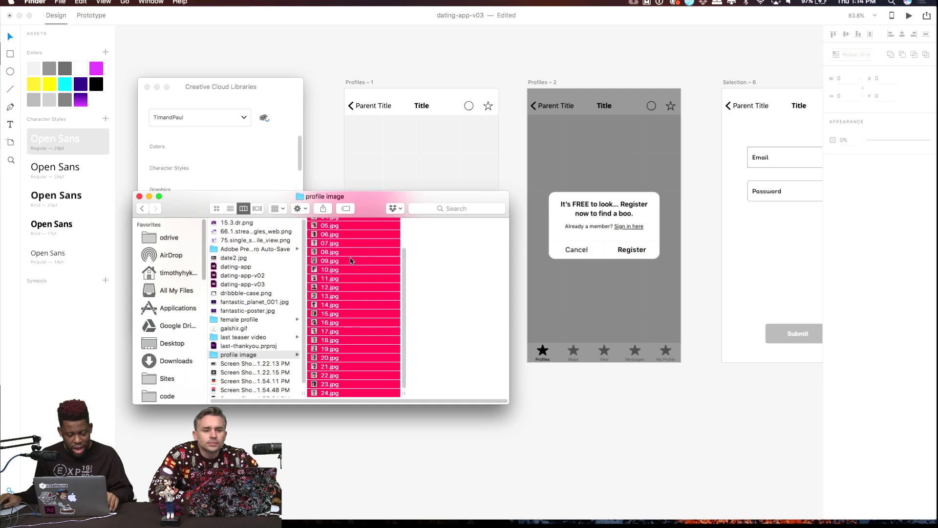
drag(350, 260, 361, 131)
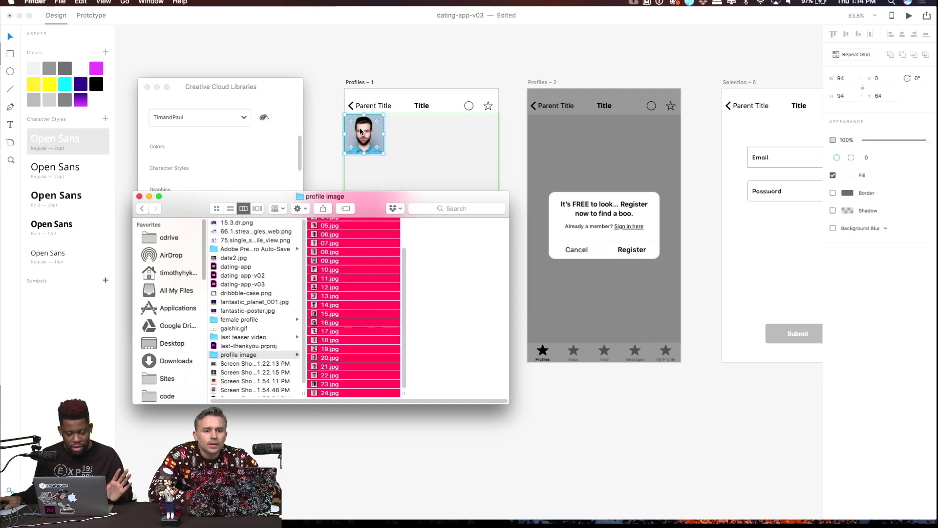
key(super+Tab)
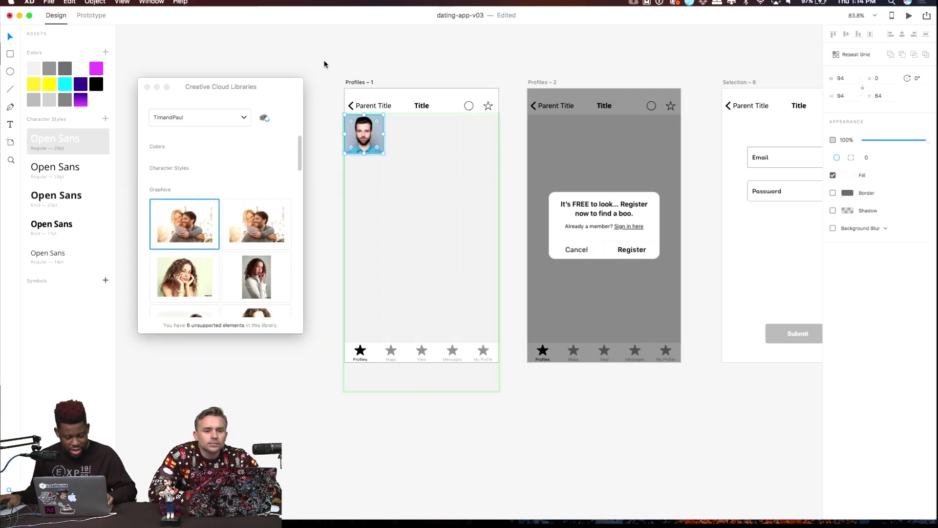
click(326, 55)
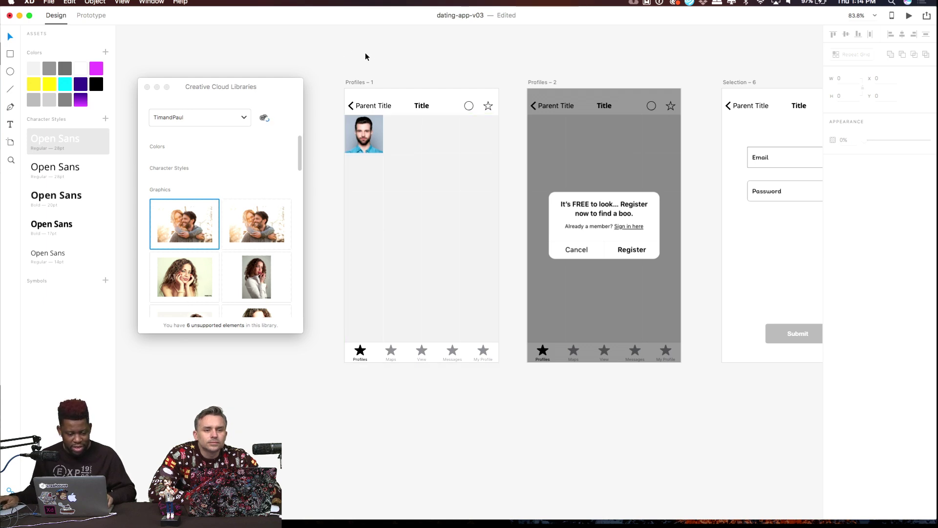
click(76, 3)
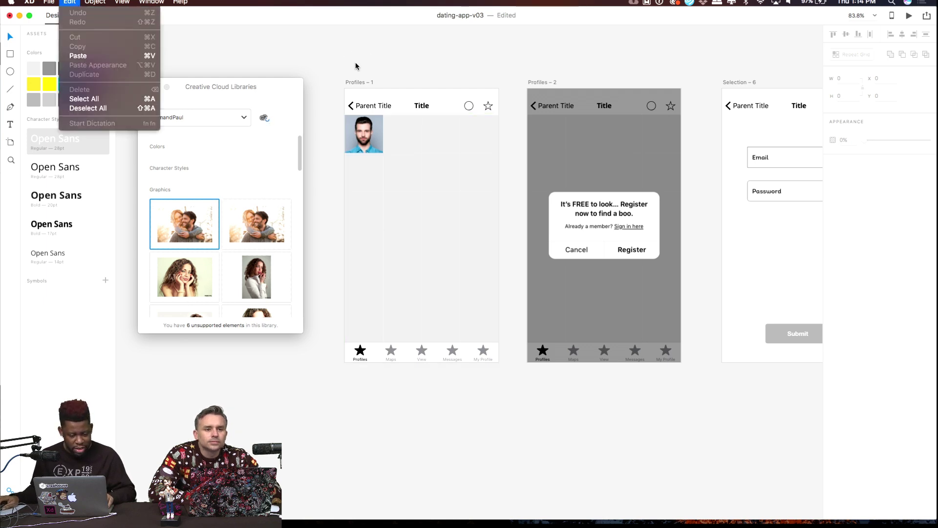
key(super+v)
click(407, 74)
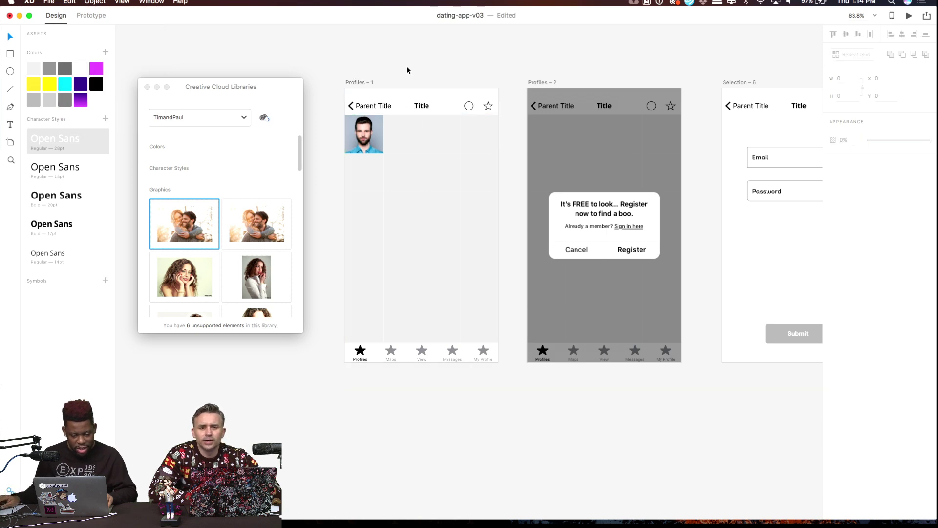
scroll(408, 51, down, 2)
scroll(391, 69, down, 5)
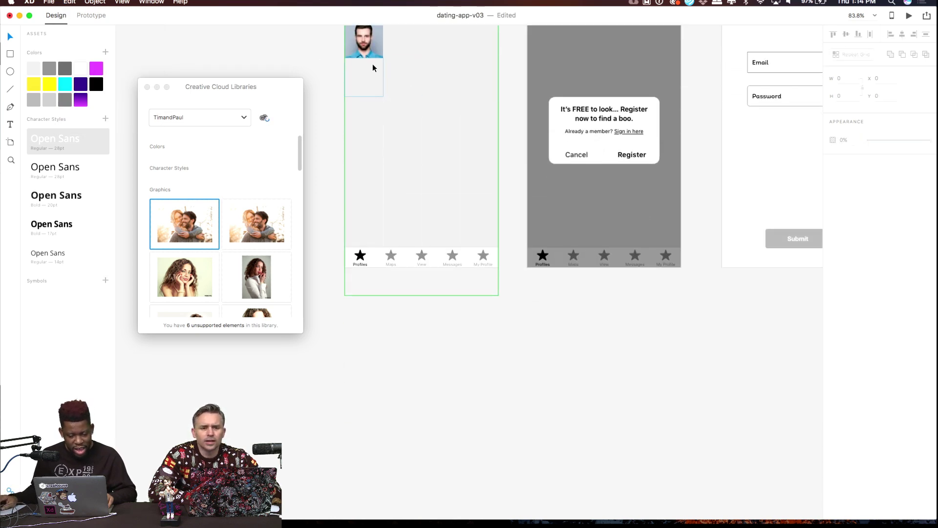
Close the Creative Cloud Libraries panel and clear away the open design, browser and Finder windows.
drag(315, 42, 316, 97)
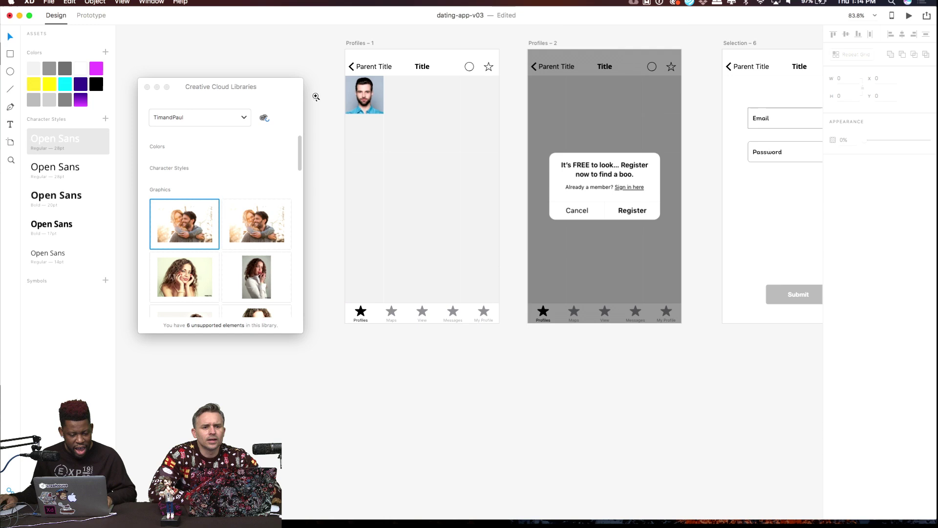
click(148, 88)
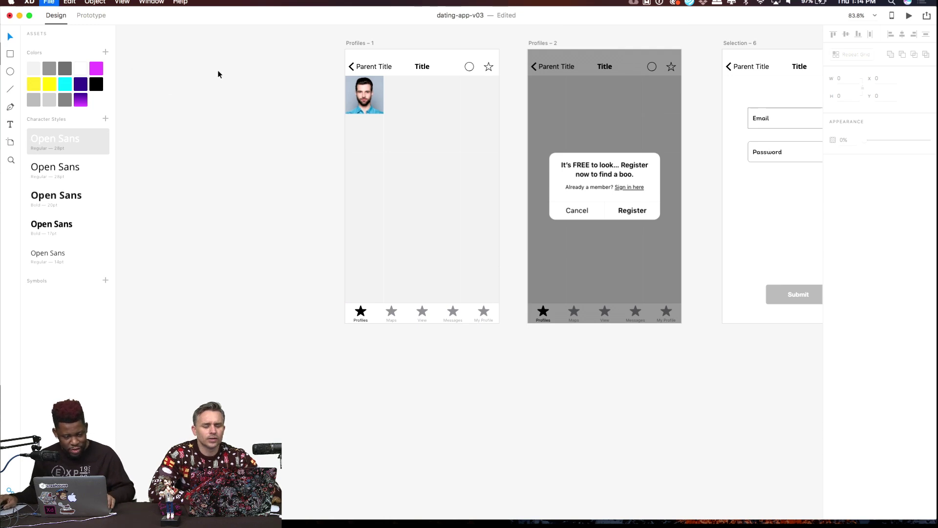
click(9, 17)
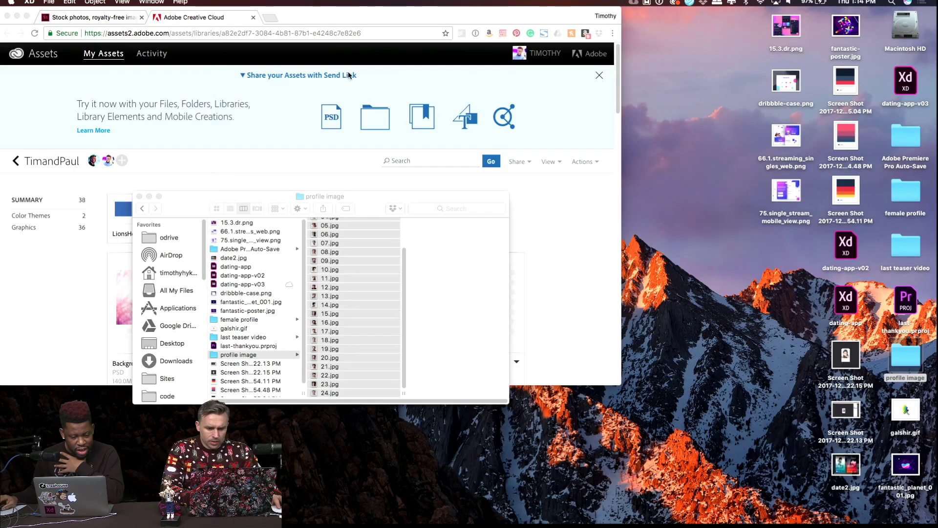
click(8, 16)
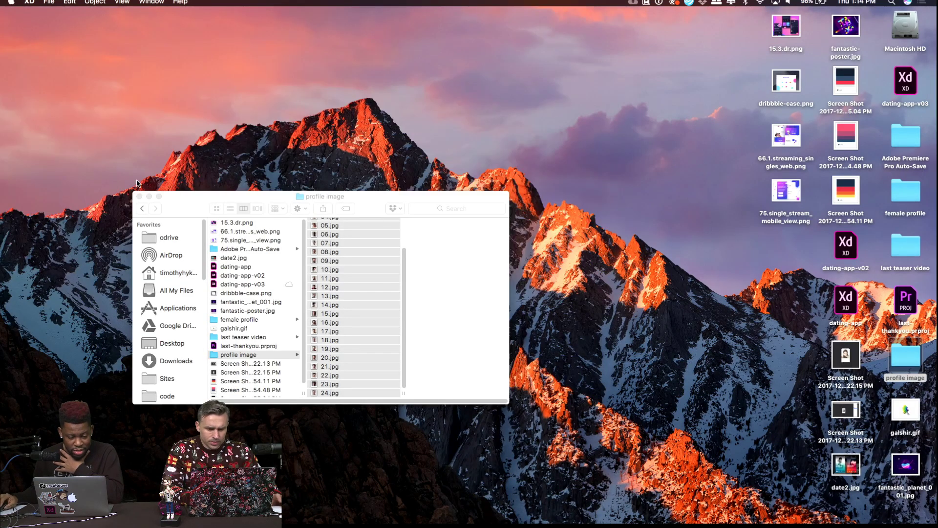
click(140, 197)
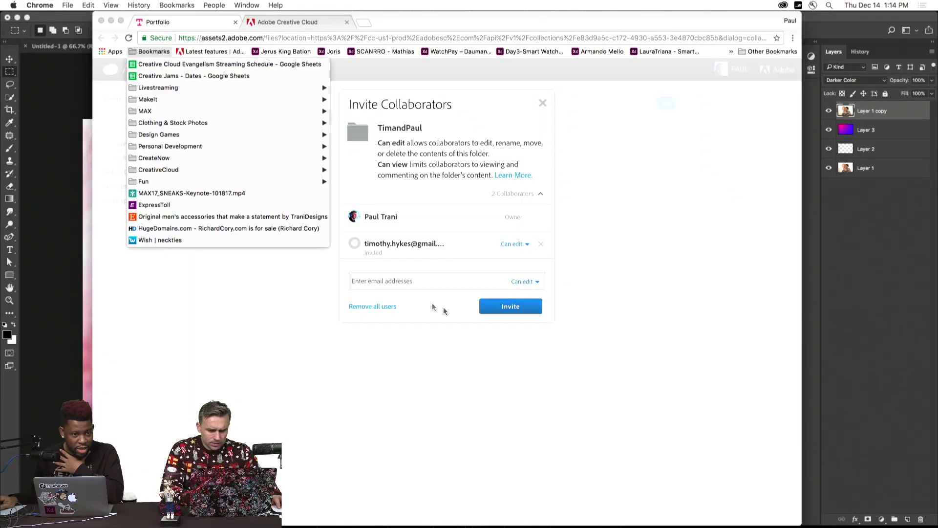
click(236, 223)
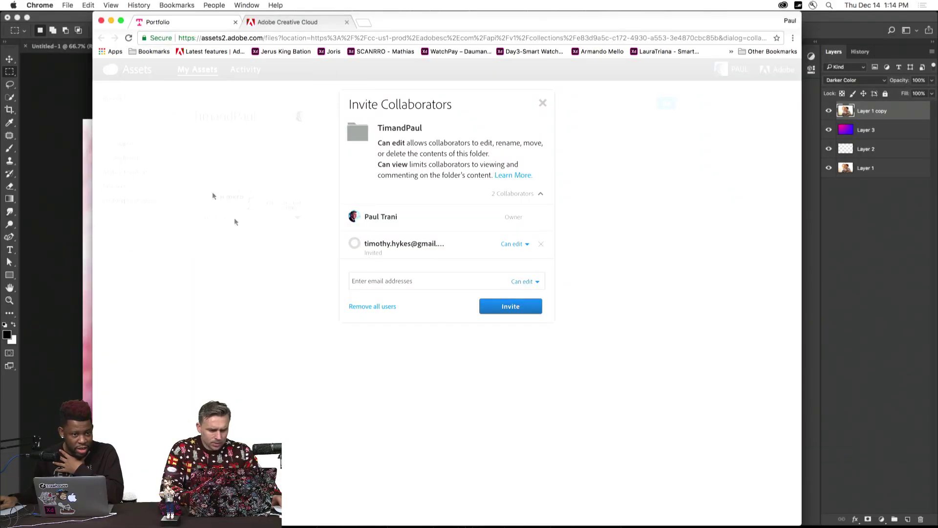
click(141, 50)
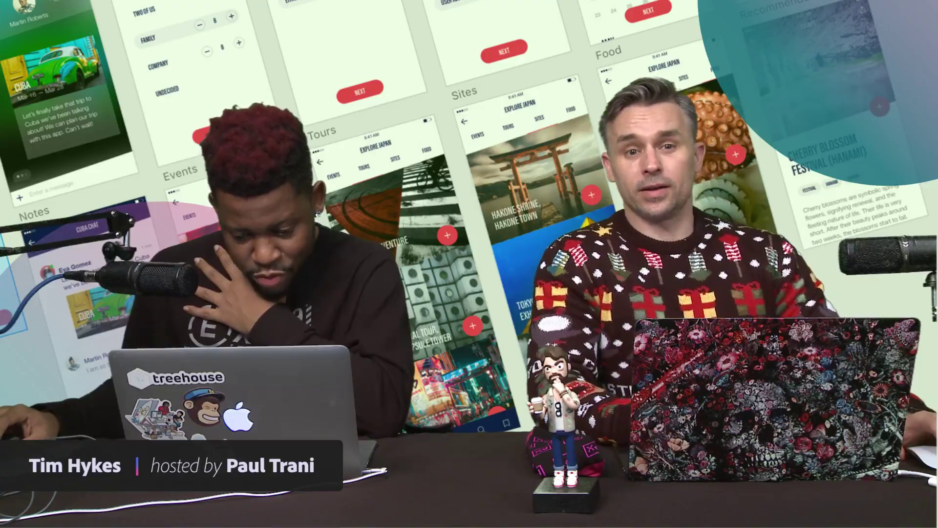
mouse_move(149, 89)
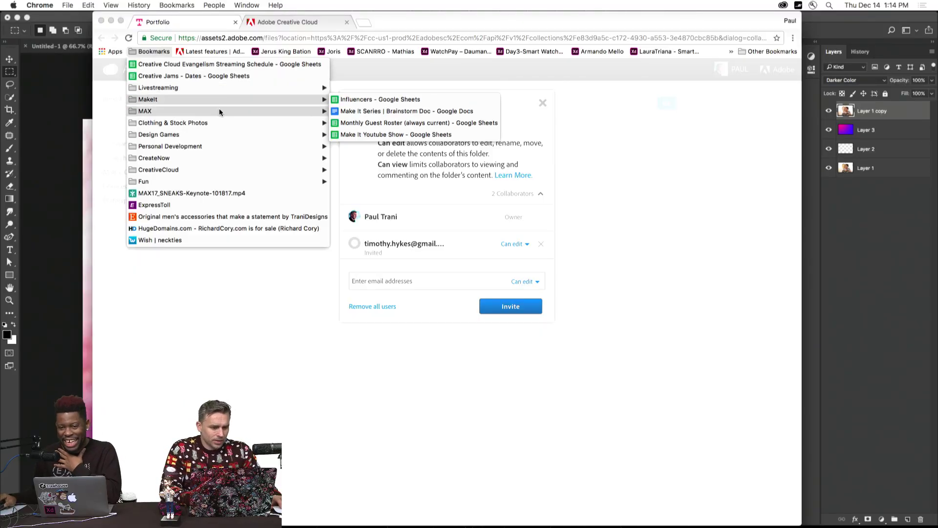
mouse_move(219, 111)
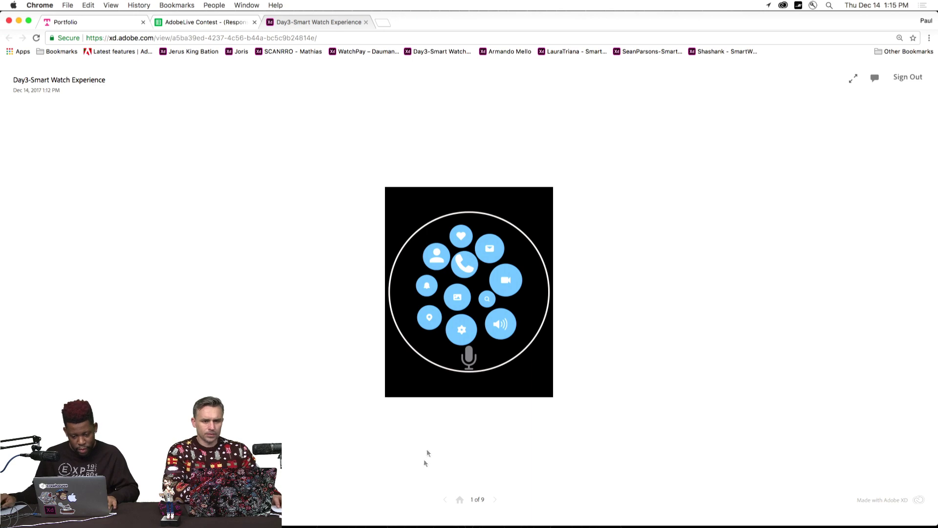
Show the Day3-Smart Watch Experience prototype full screen and preview its Phone and Photos screens, returning to the home screen each time.
click(852, 81)
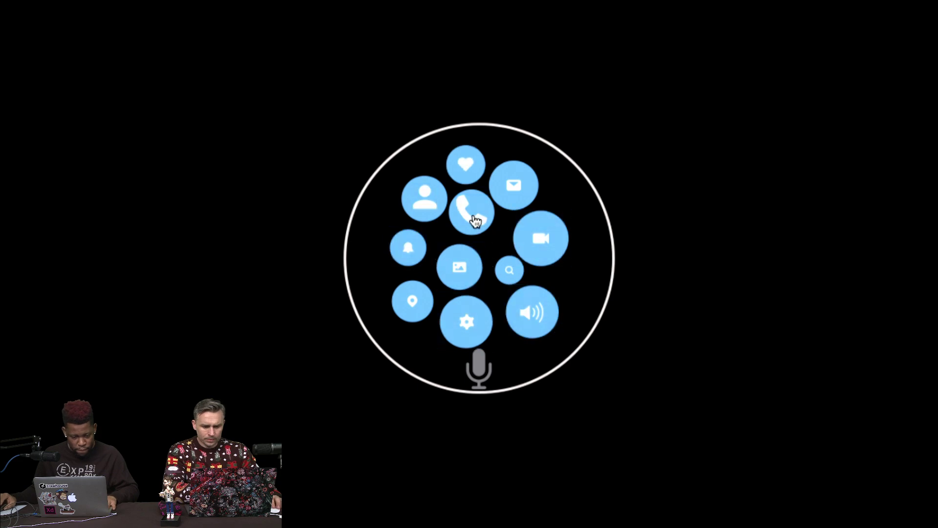
click(476, 219)
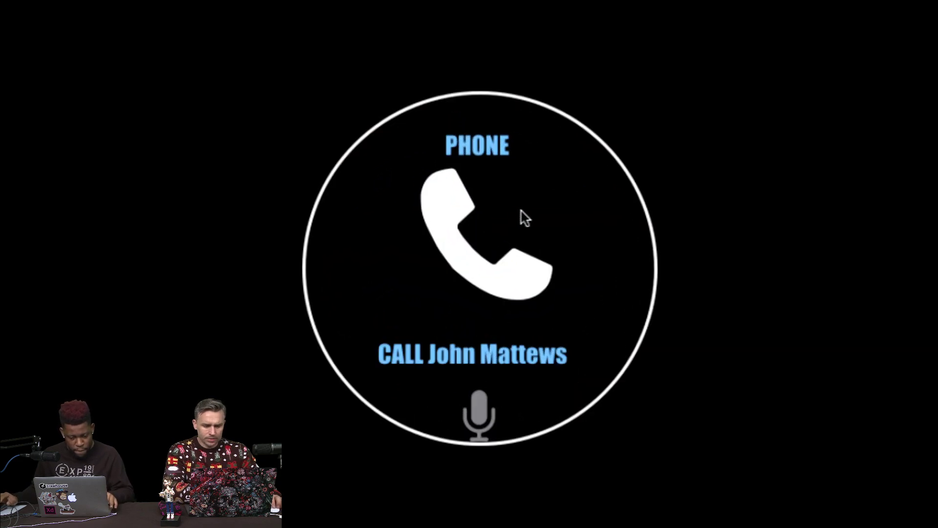
click(471, 159)
click(484, 428)
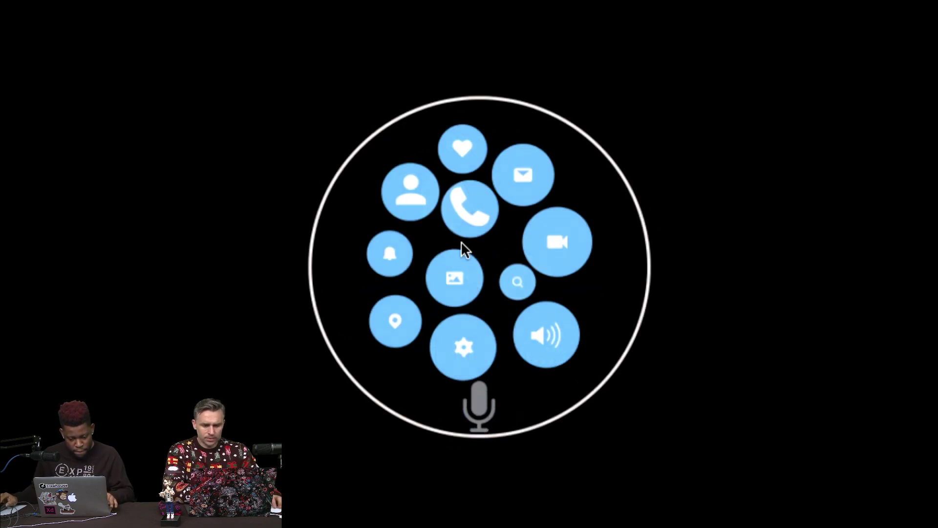
click(450, 287)
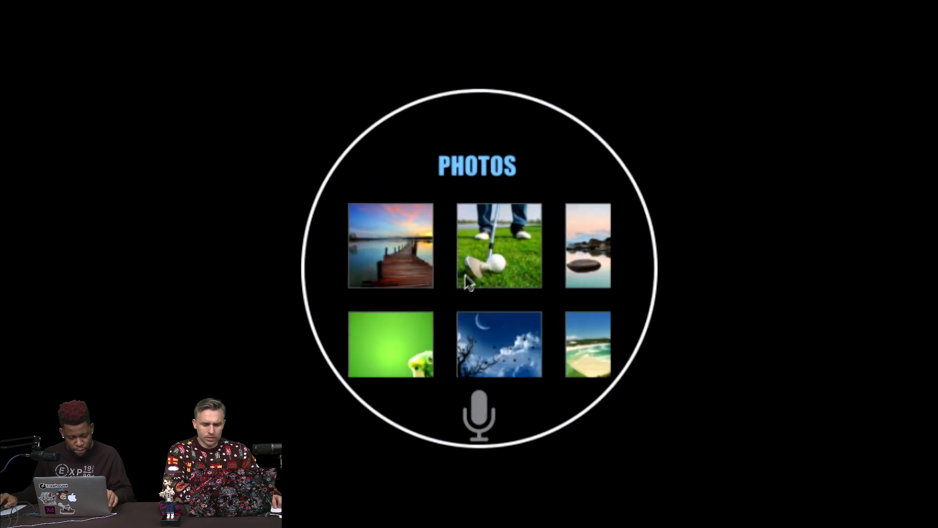
click(477, 424)
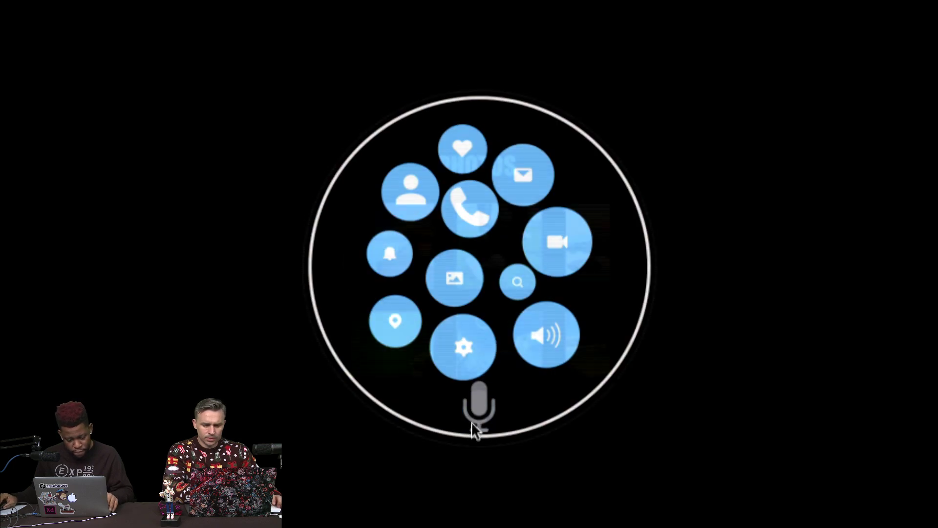
Preview the smart watch prototype's Settings, Music and Camera screens from its home screen.
click(464, 344)
click(481, 433)
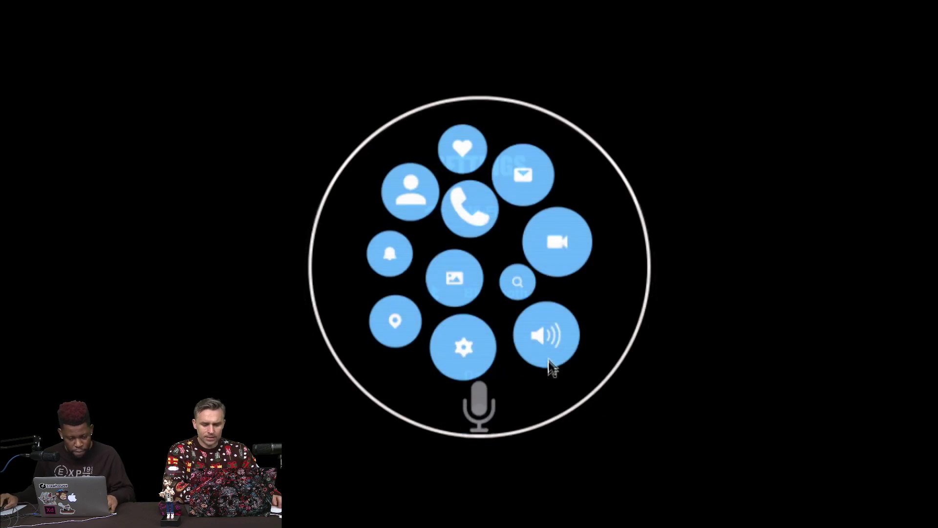
click(548, 336)
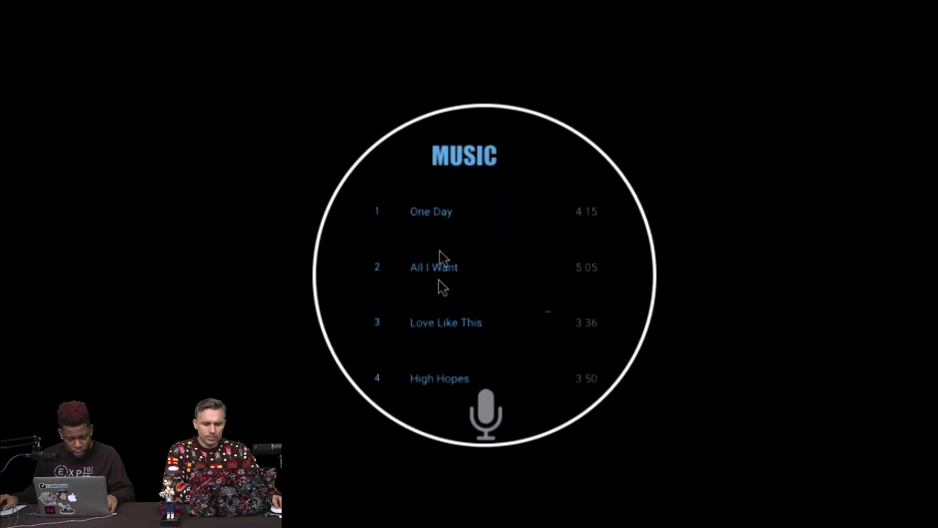
click(479, 416)
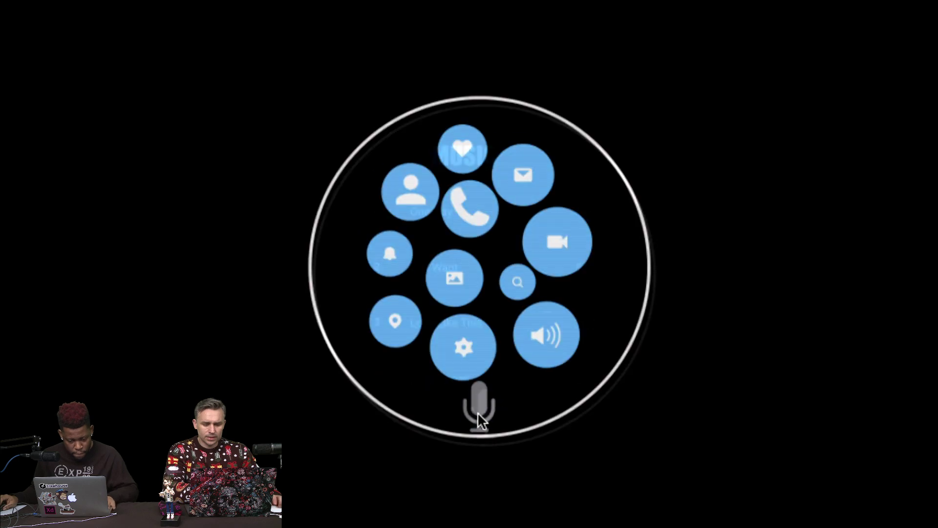
click(553, 245)
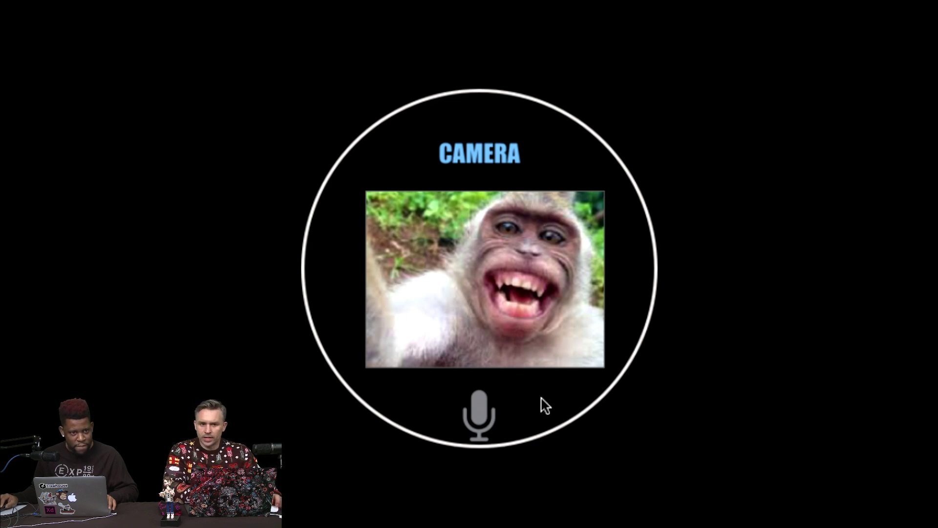
scroll(541, 397, up, 3)
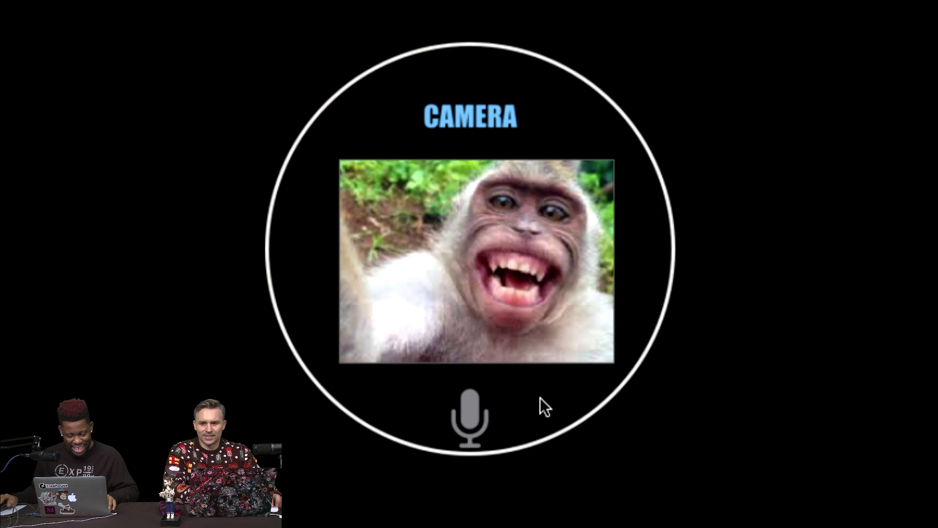
Preview the Missed Calls screen through the bell bubble, return home, and reopen the Camera screen.
click(466, 417)
click(366, 234)
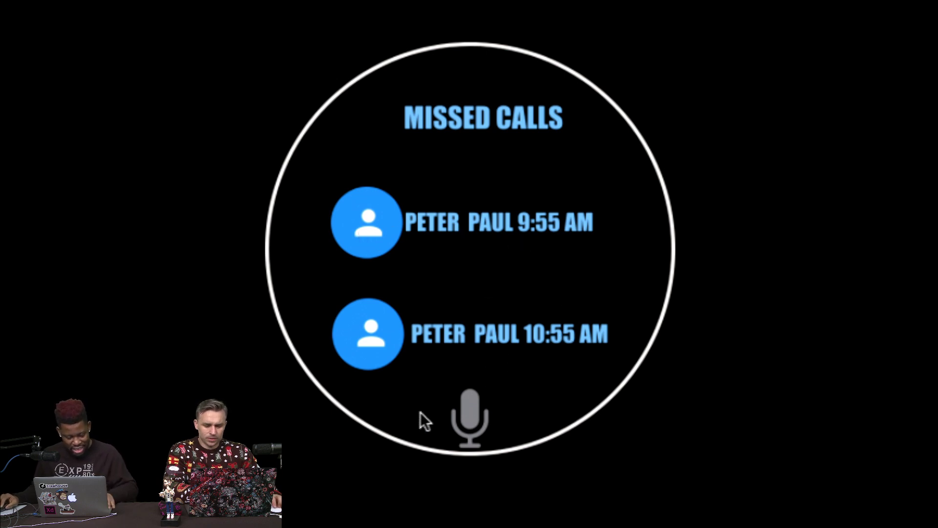
click(460, 418)
click(396, 306)
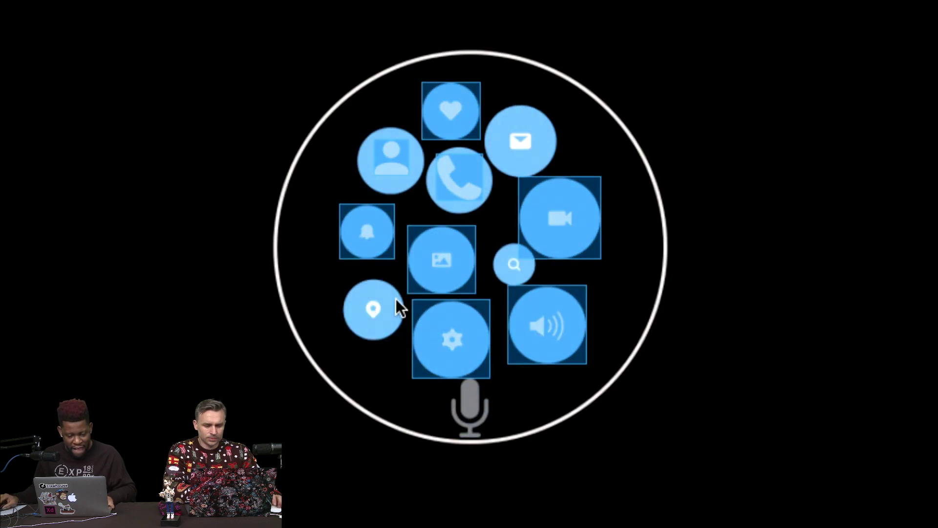
click(370, 234)
click(445, 406)
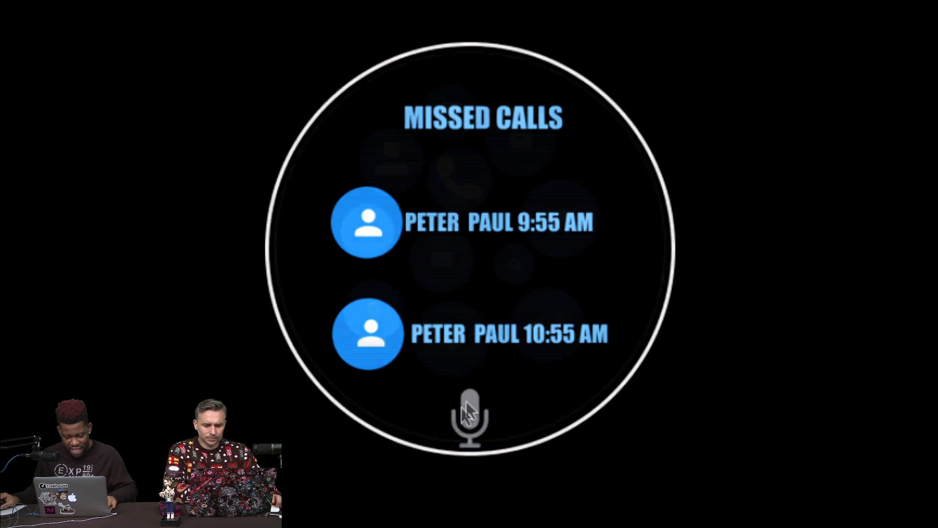
click(549, 241)
click(386, 134)
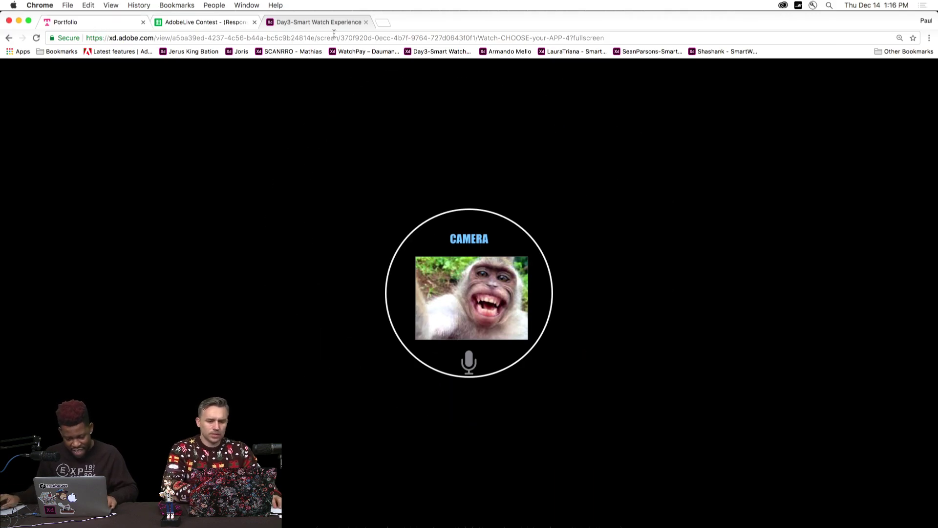
Load behance.net/live in the prototype's browser tab and mute that tab.
click(332, 37)
text(be)
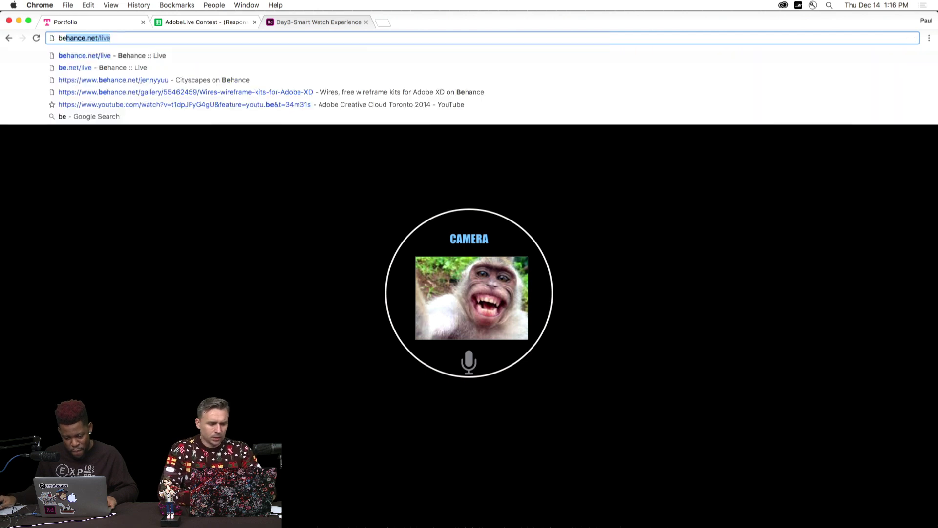
text(hance.net/live)
key(Return)
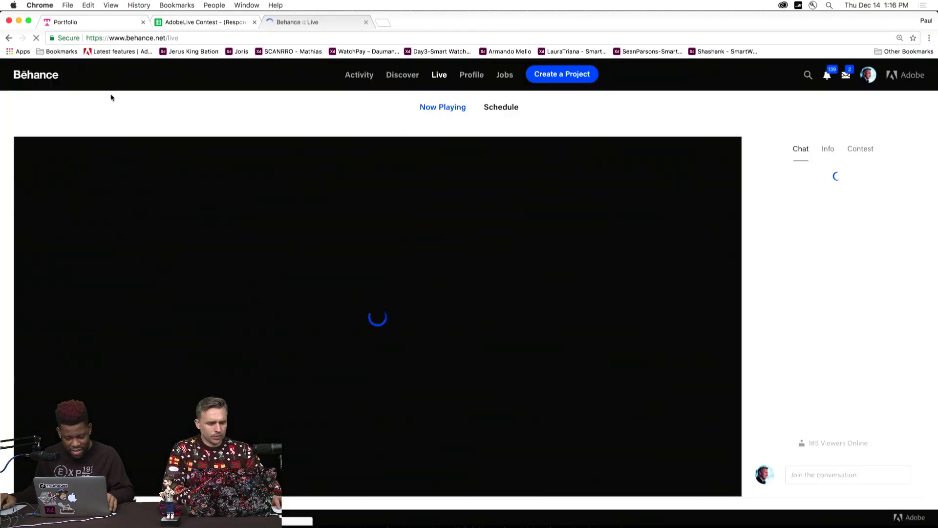
right_click(292, 23)
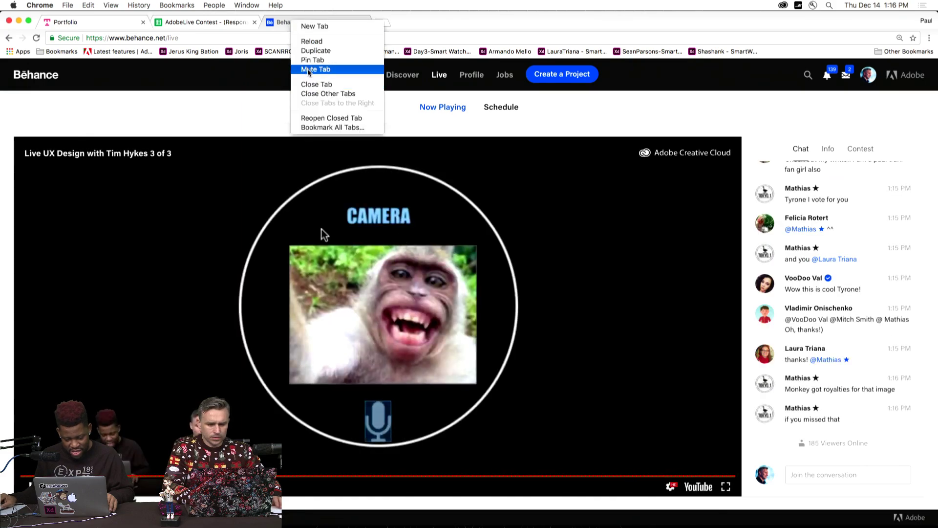
click(309, 70)
Examine the contest details beside the live stream, including the smart watch template instructions.
click(859, 150)
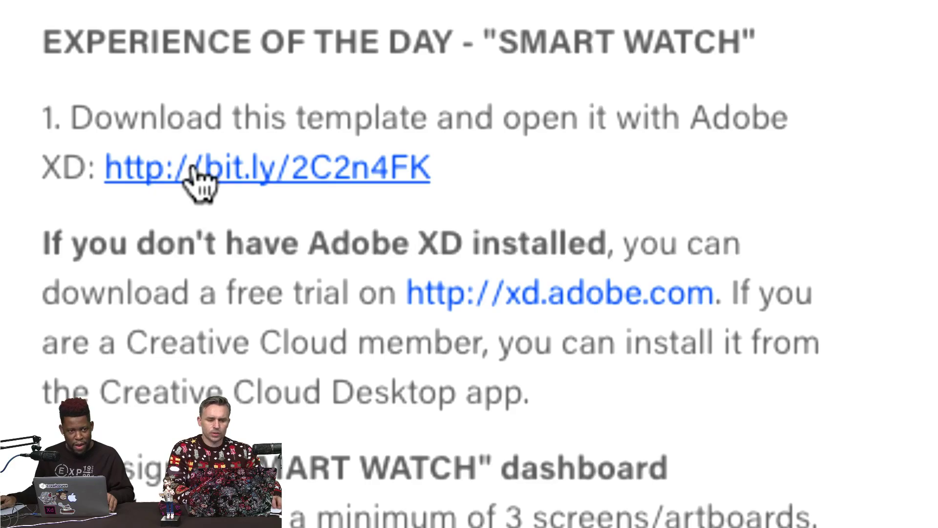
scroll(476, 12, up, 10)
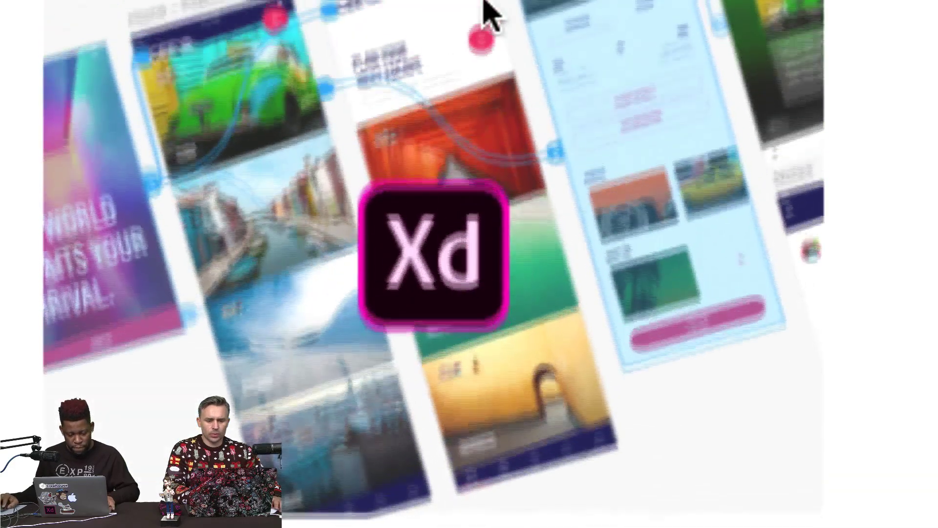
scroll(467, 15, up, 5)
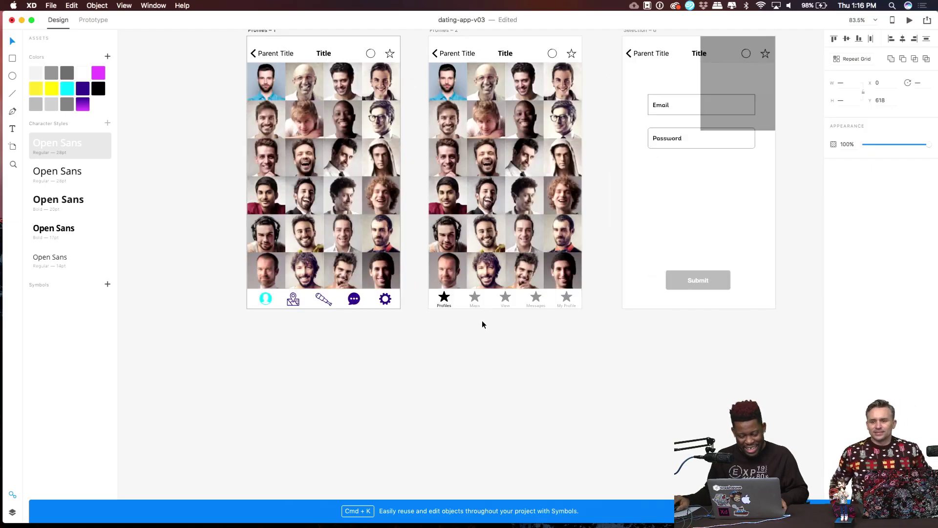
In XD, replace the grey tab bar on the Profiles – 2 artboard with the copied coloured icon bar.
key(Delete)
key(super+v)
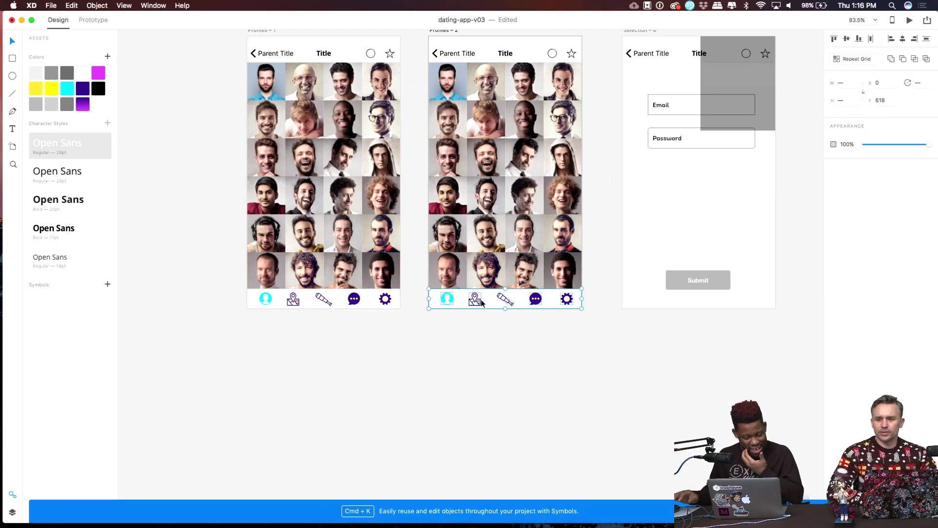
drag(206, 65, 338, 96)
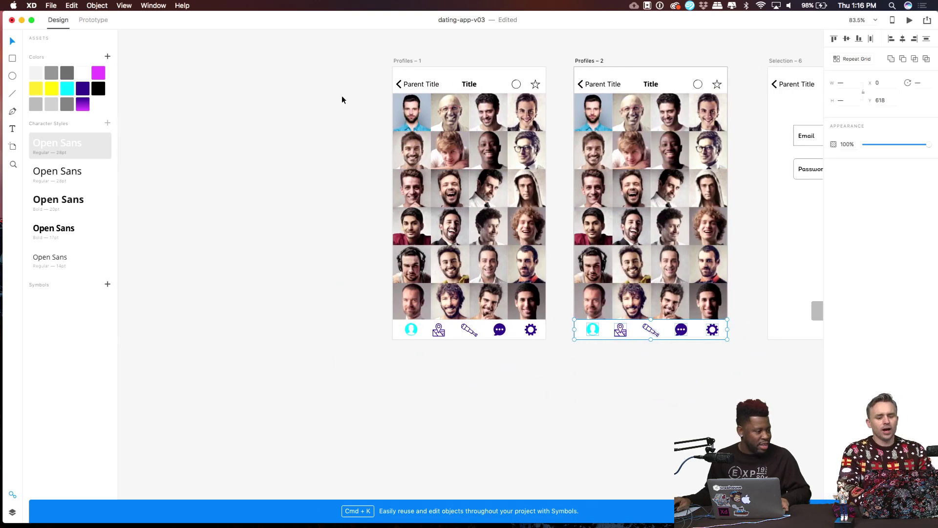
scroll(342, 99, right, 10)
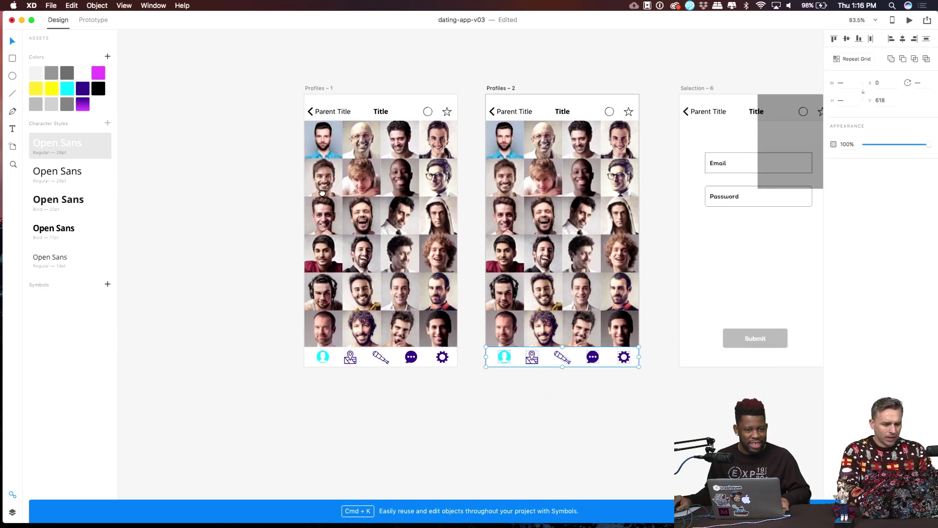
click(551, 103)
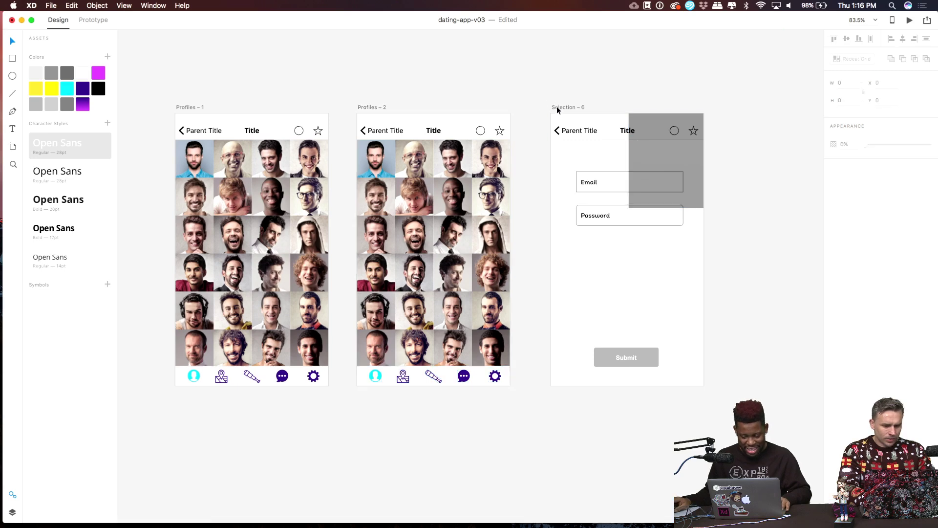
Move the grey registration overlay from Selection – 6 onto the Profiles – 2 artboard, and shift it down to X -98, Y 452.
scroll(557, 107, down, 3)
click(628, 135)
drag(629, 116, 435, 243)
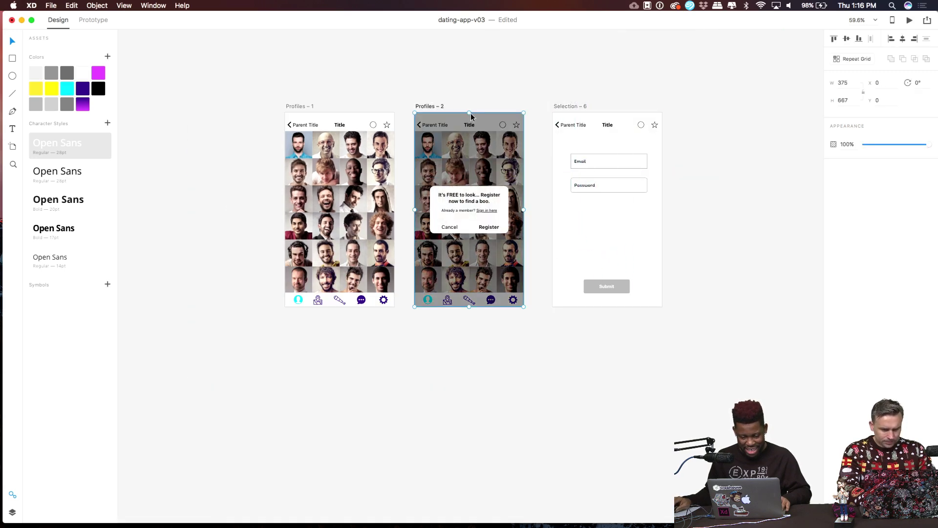
drag(436, 120, 406, 252)
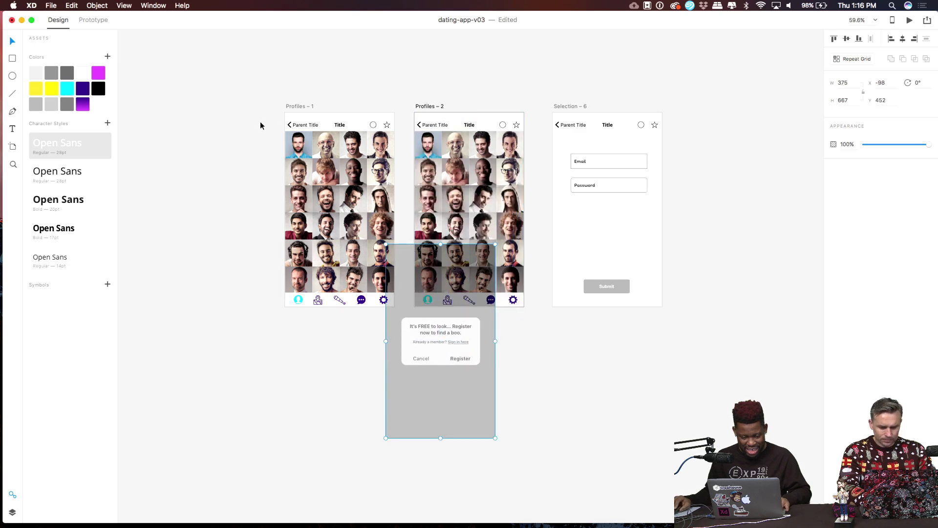
Delete the Parent Title text and the back arrow from the header of the Profiles – 1 artboard.
scroll(333, 108, up, 8)
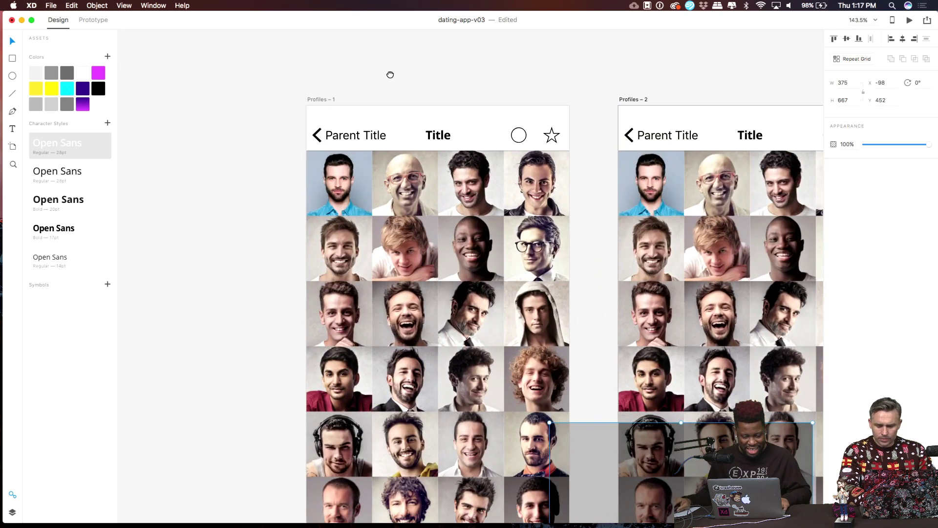
click(371, 135)
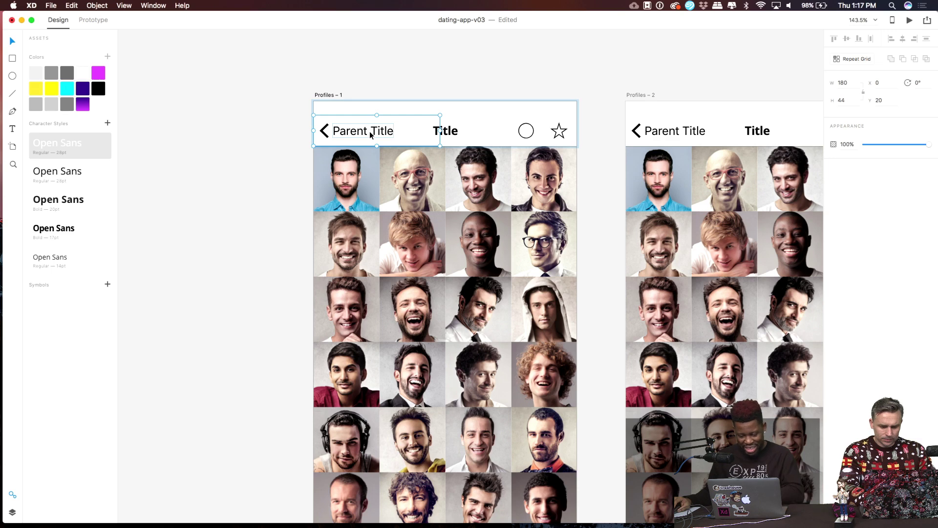
double_click(370, 135)
key(BackSpace)
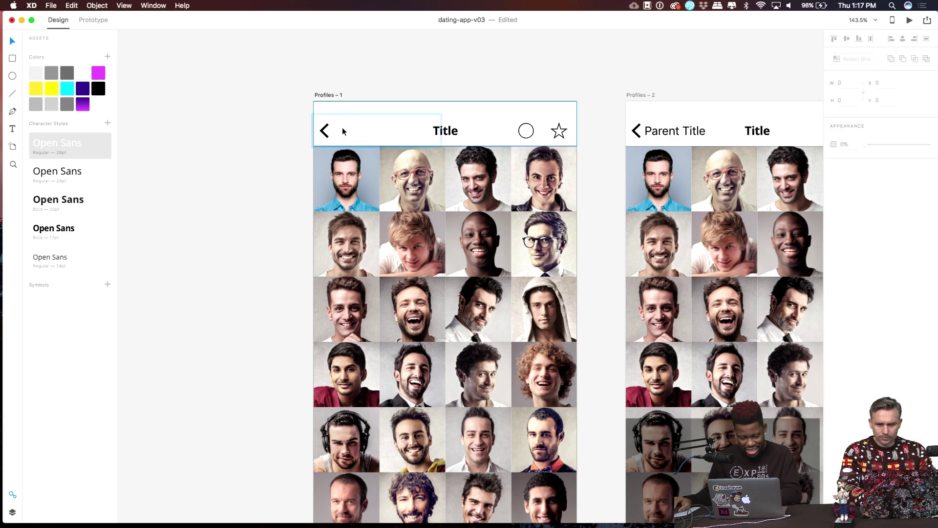
click(325, 133)
key(BackSpace)
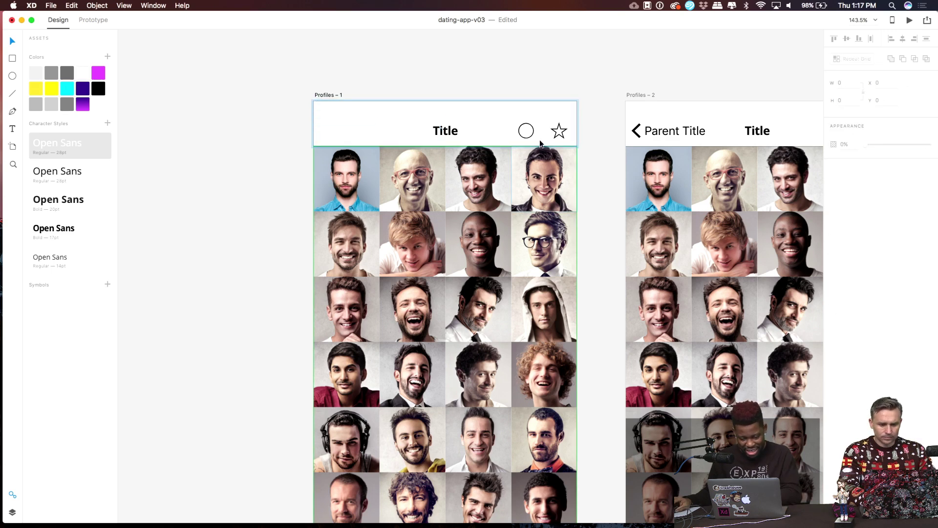
double_click(558, 133)
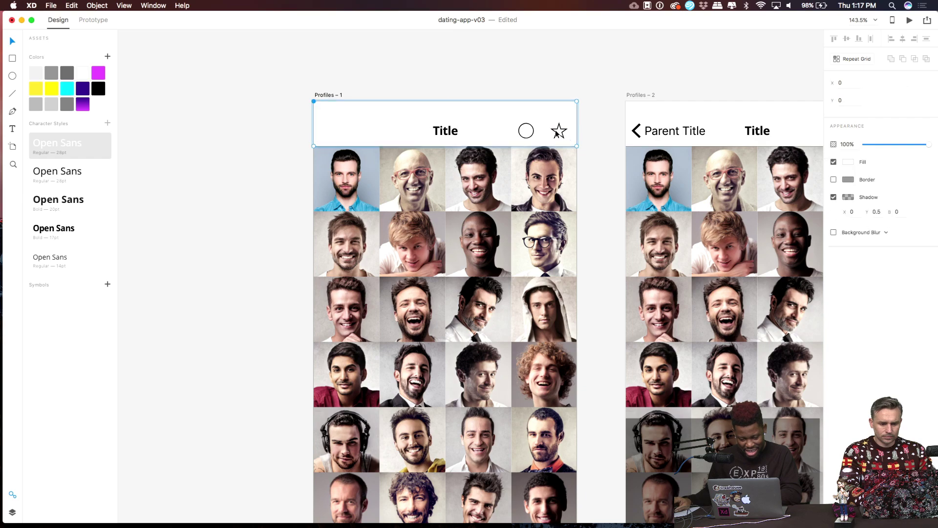
key(Escape)
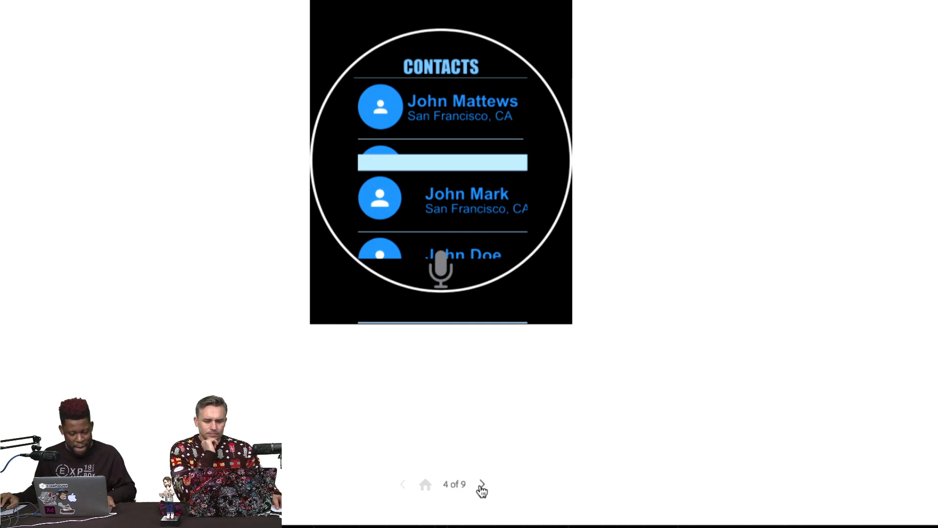
Page through the smart watch prototype's screens from 4 of 9 through 9 of 9.
click(482, 490)
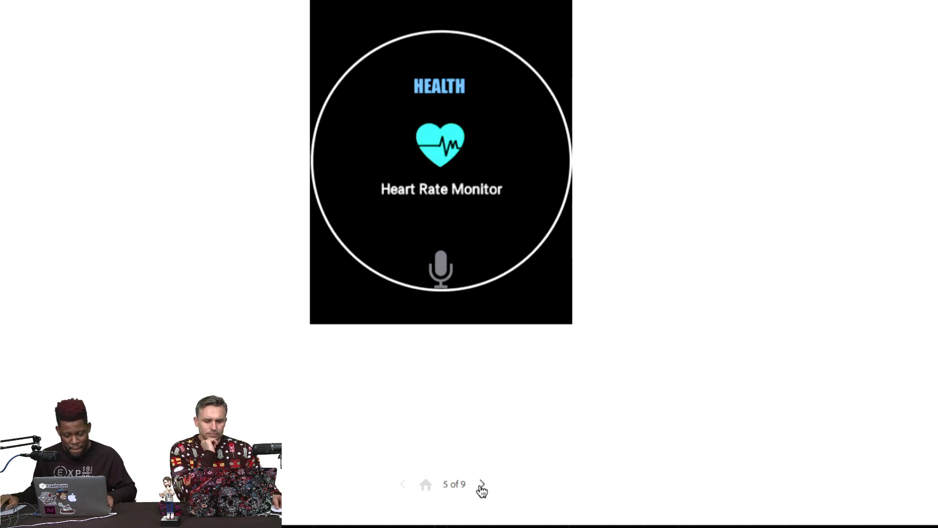
click(482, 490)
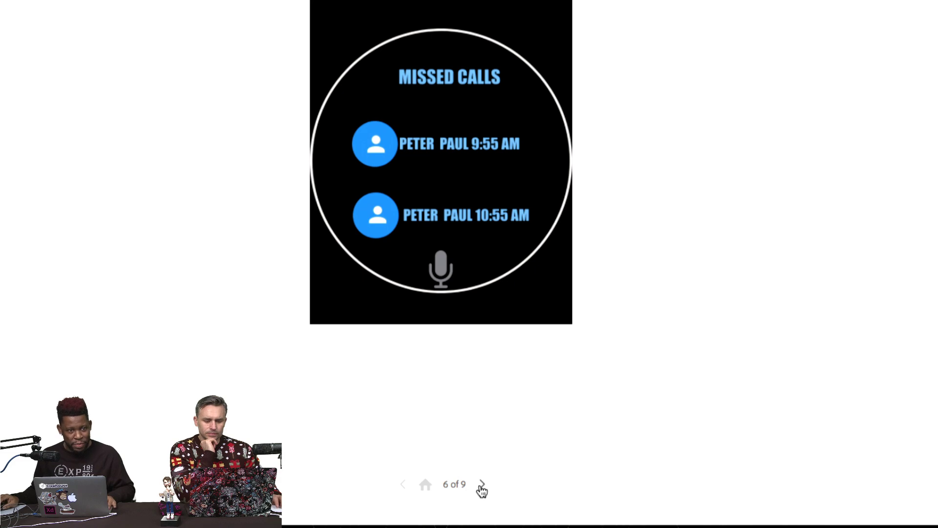
click(482, 490)
click(482, 490)
click(482, 491)
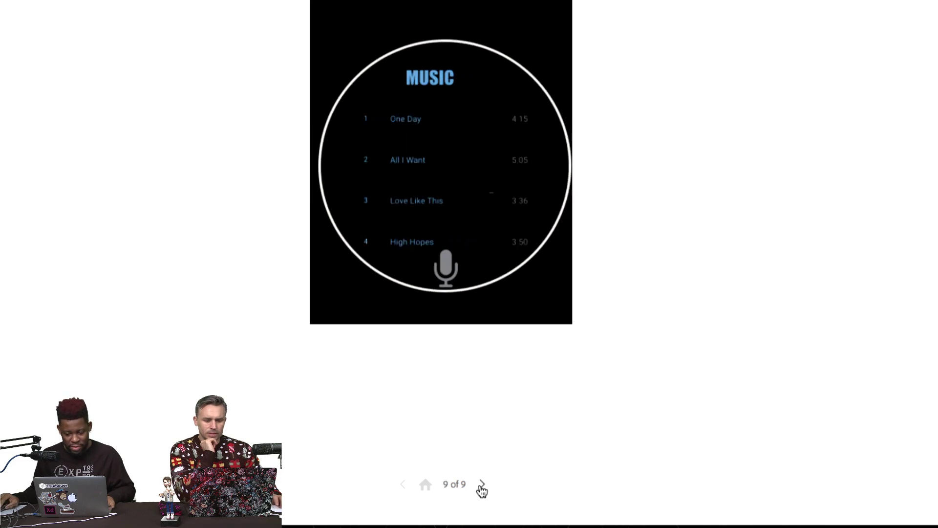
click(482, 490)
click(482, 491)
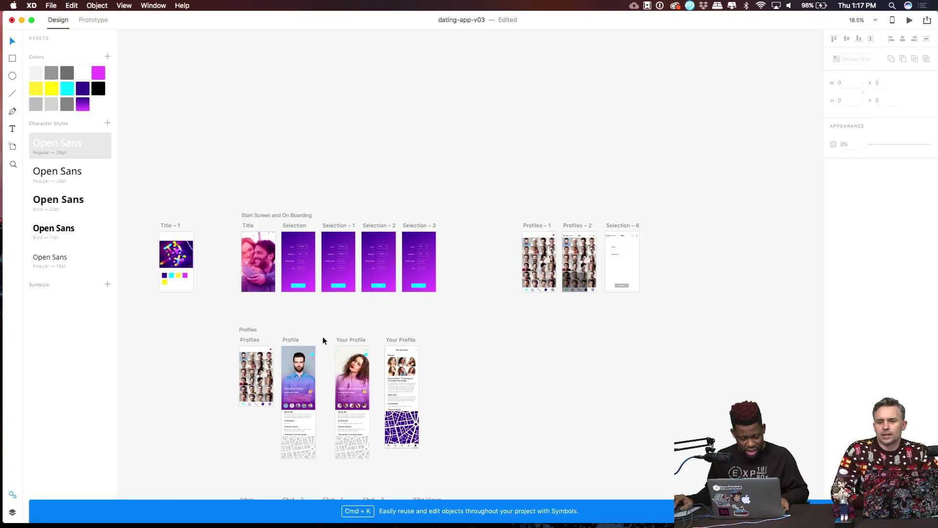
In XD, replace the Profiles – 2 header with a copy of the heart header from Profiles – 1.
scroll(570, 204, up, 5)
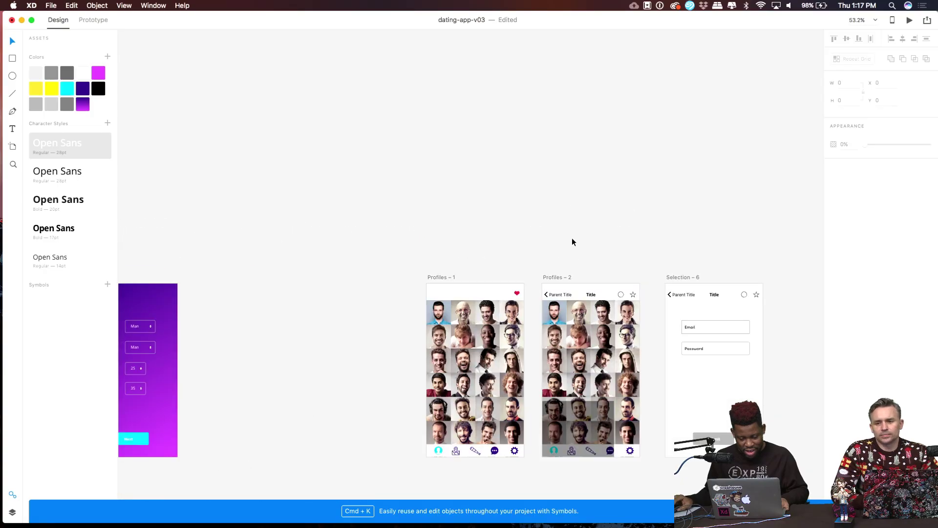
drag(537, 264, 459, 130)
scroll(502, 150, up, 4)
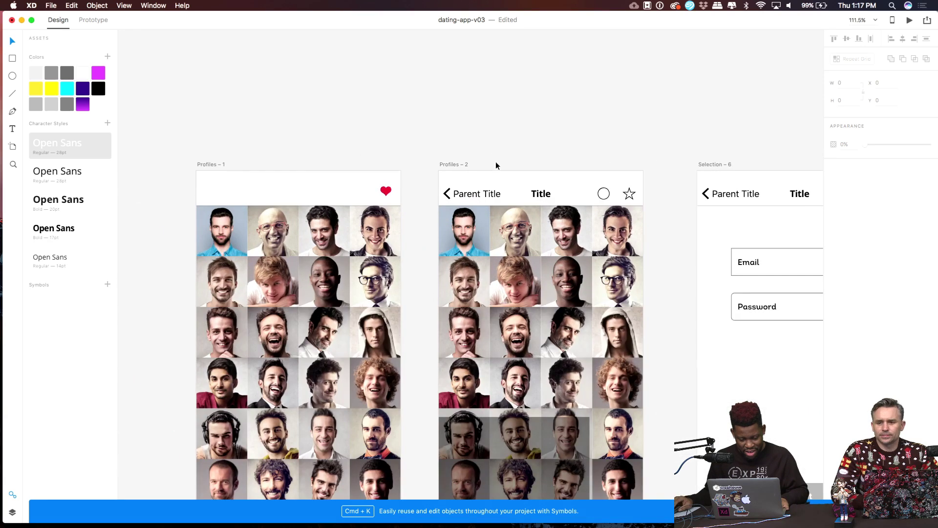
key(BackSpace)
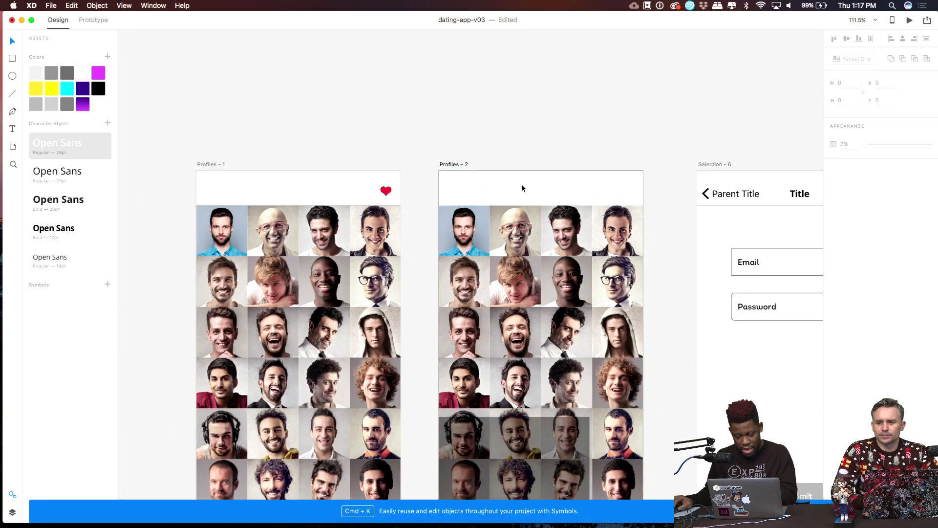
click(386, 192)
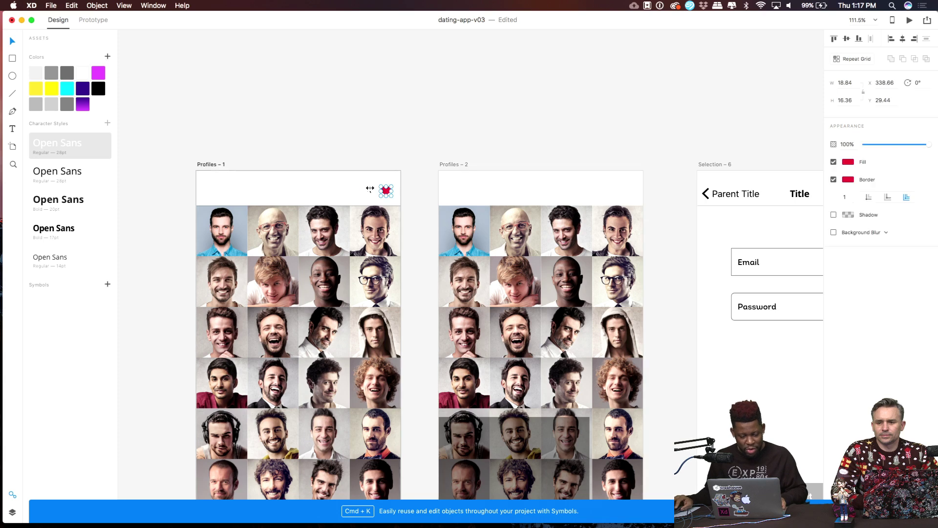
drag(337, 191, 571, 198)
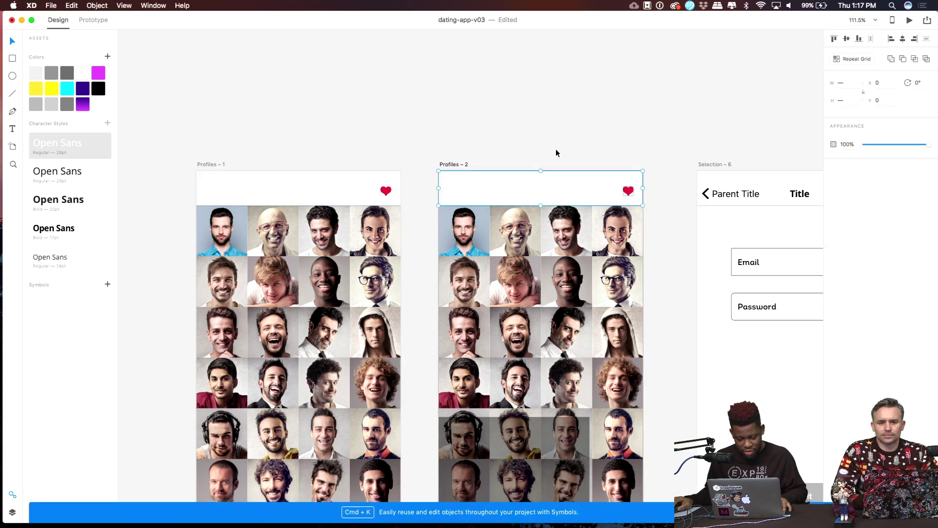
click(556, 156)
Reposition the registration overlay at X 0, Y 0 so it covers the whole Profiles – 2 artboard.
scroll(517, 169, down, 3)
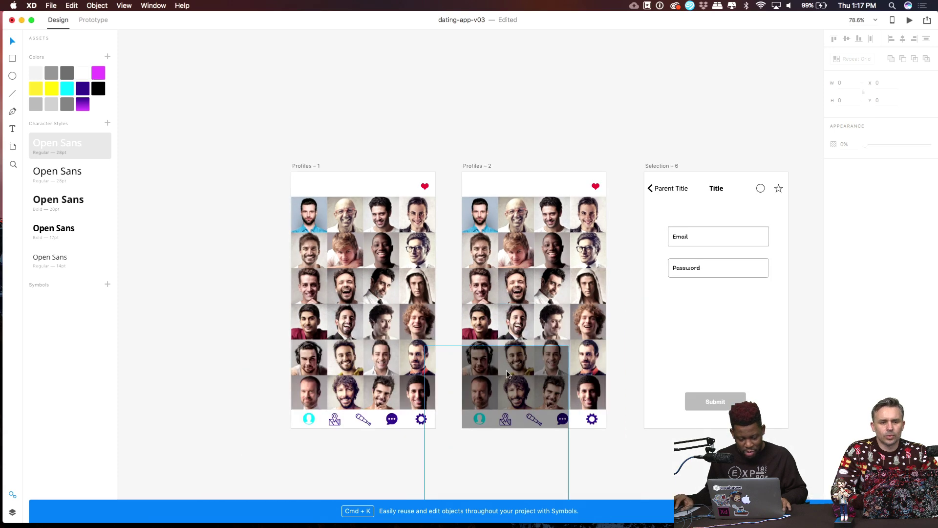
key(cmd+v)
drag(576, 226, 545, 213)
click(616, 230)
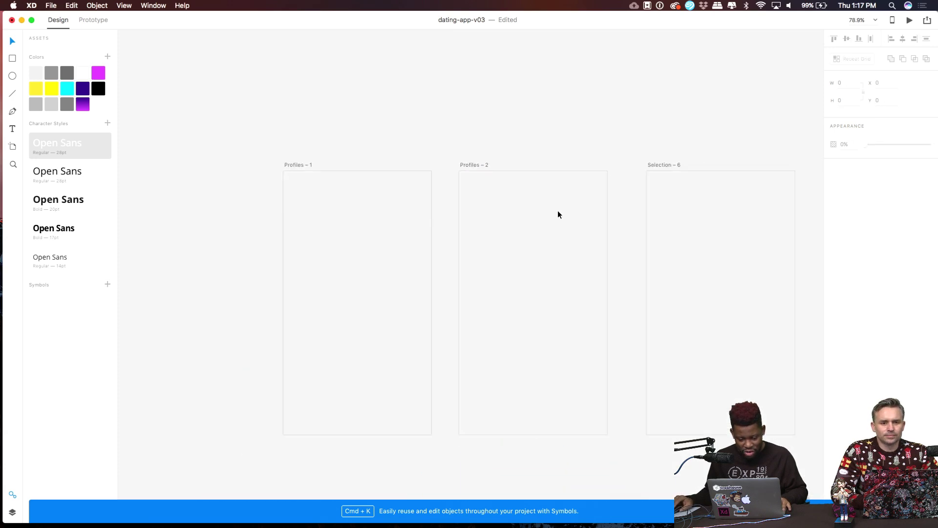
scroll(559, 211, up, 3)
scroll(528, 210, down, 2)
scroll(528, 210, right, 1)
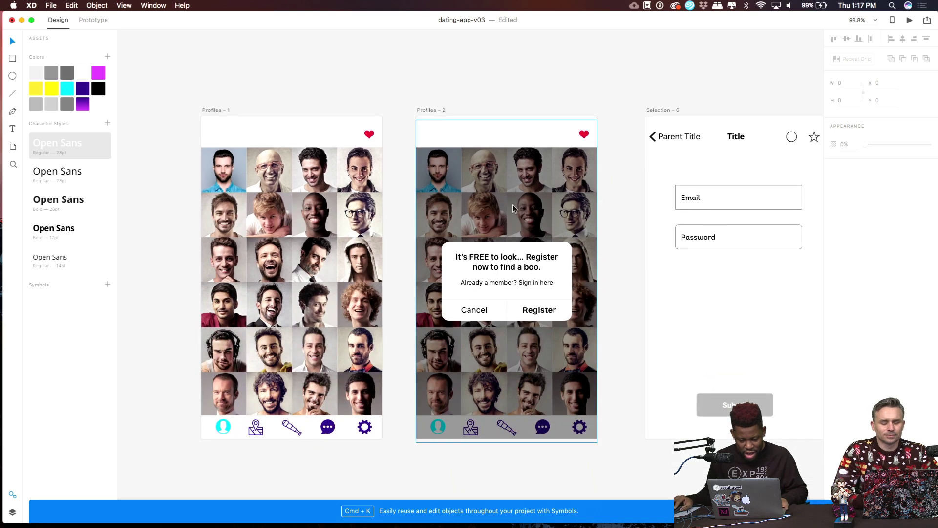
click(519, 203)
click(638, 95)
Delete the header with the parent title, title and icons from the Selection – 6 artboard.
scroll(538, 83, right, 5)
scroll(538, 83, down, 1)
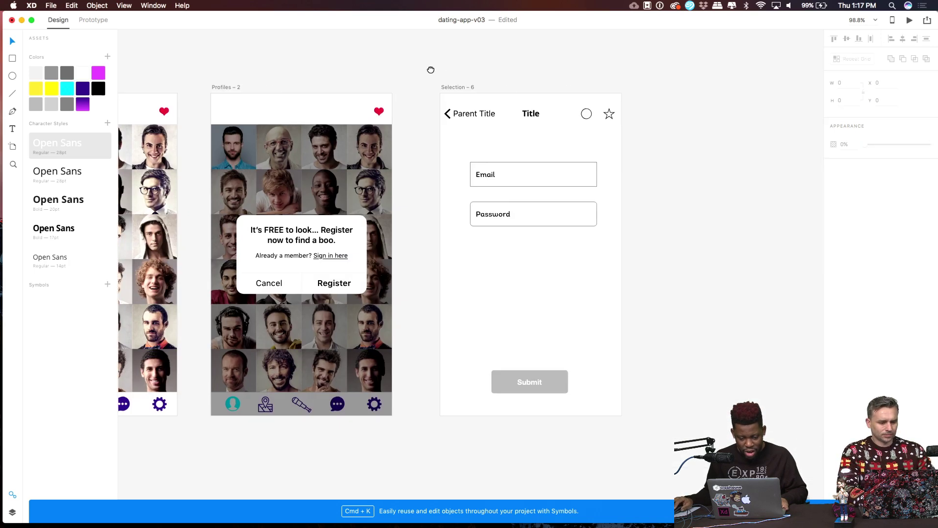
click(470, 104)
key(Delete)
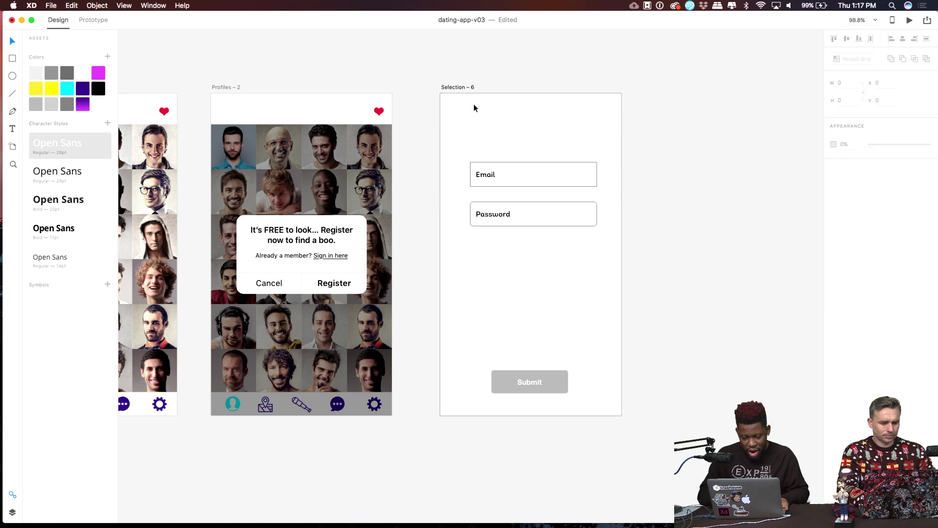
Move the Email and Password fields and the Submit button off Selection – 6 onto the empty canvas beside it.
scroll(477, 112, down, 5)
scroll(482, 125, up, 2)
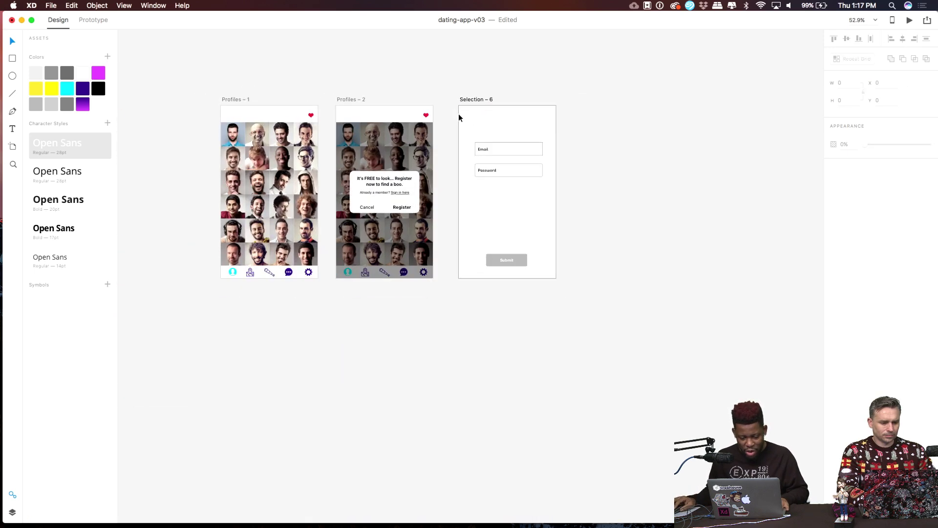
drag(459, 111, 590, 327)
drag(499, 174, 649, 174)
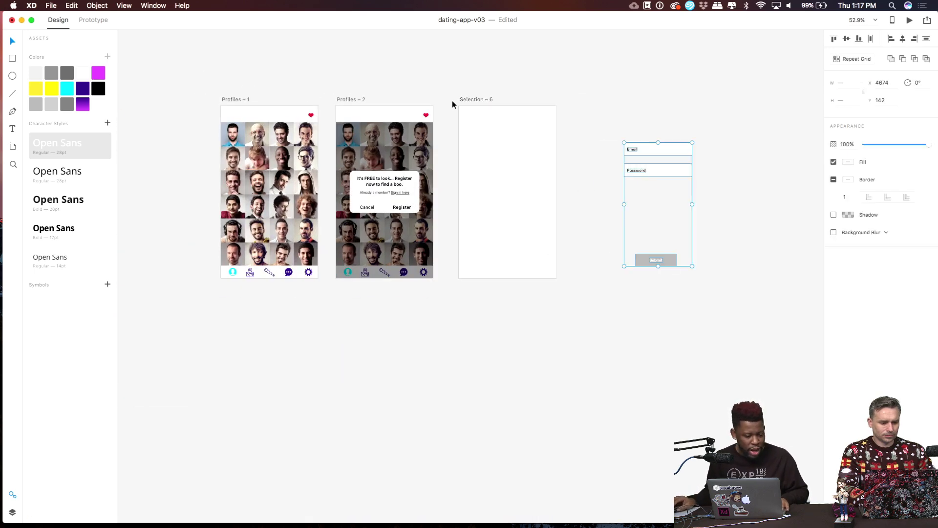
Cover the Selection – 6 artboard with a 375 × 667 rectangle filled with the saved purple-to-magenta gradient.
click(12, 58)
mouse_move(460, 104)
mouse_down()
mouse_move(466, 277)
mouse_move(481, 196)
mouse_up()
drag(488, 235, 555, 278)
click(83, 105)
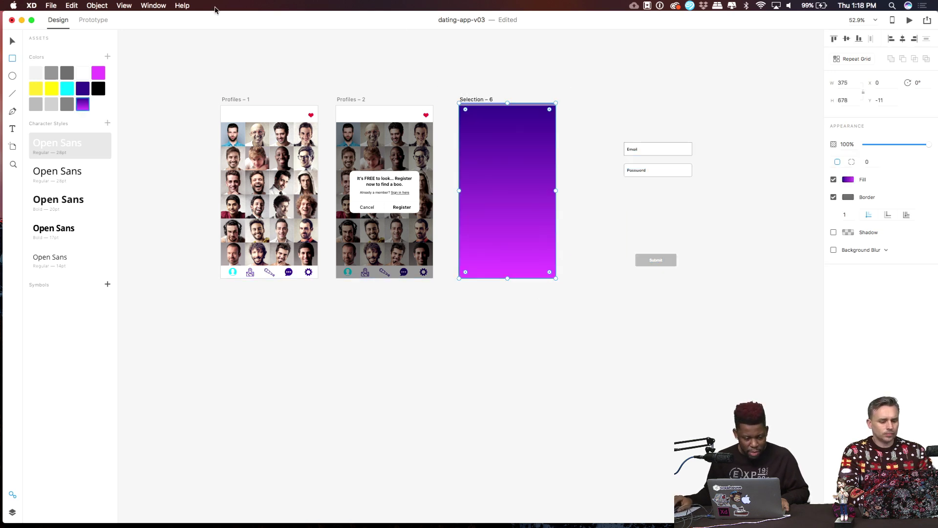
click(13, 42)
scroll(519, 119, up, 3)
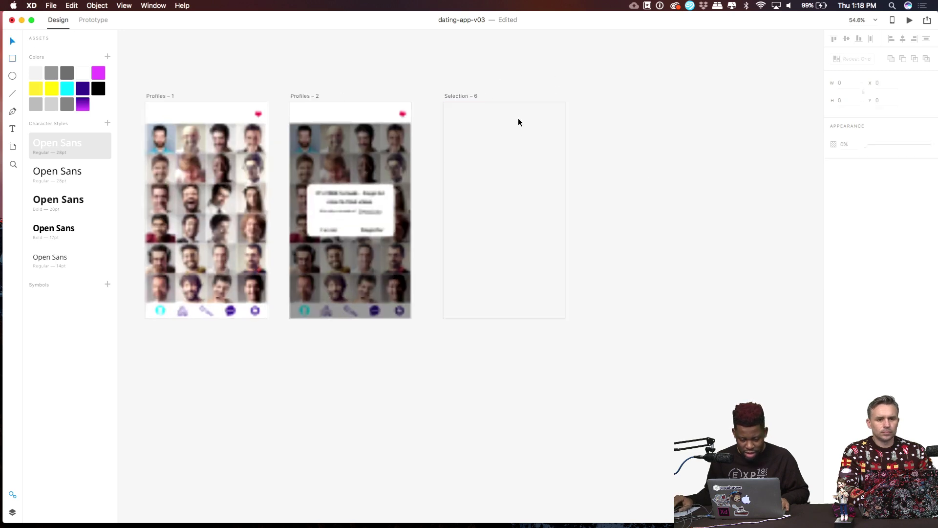
drag(504, 98, 503, 102)
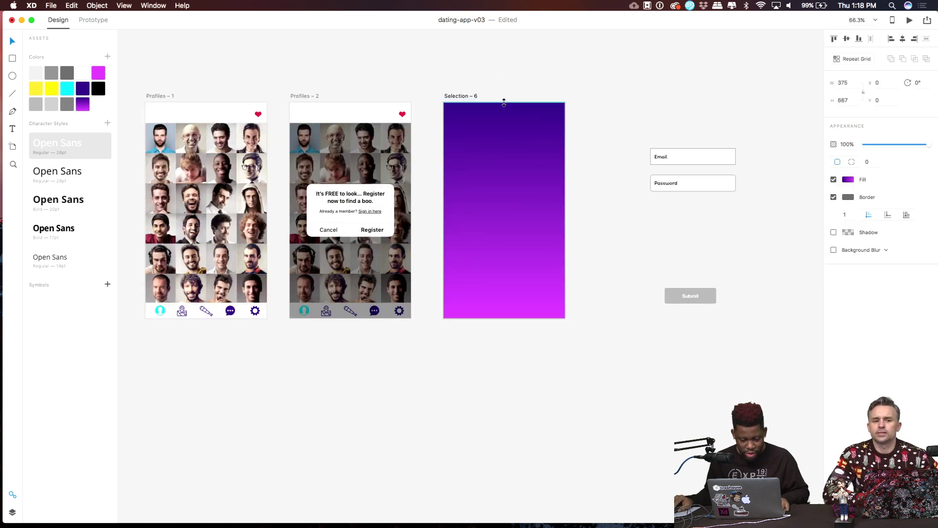
Angle the Selection – 6 rectangle's gradient diagonally, from its upper-left corner to its lower-right corner.
click(850, 179)
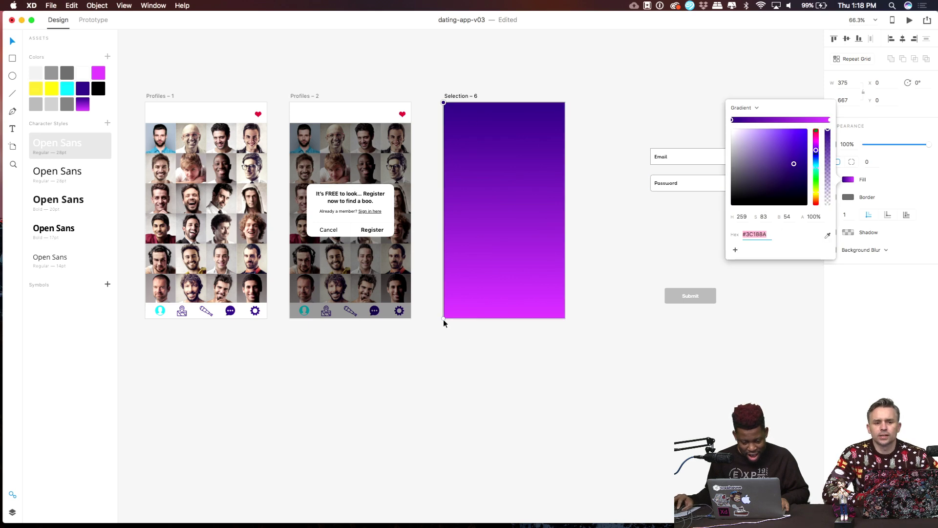
drag(444, 319, 564, 319)
click(419, 317)
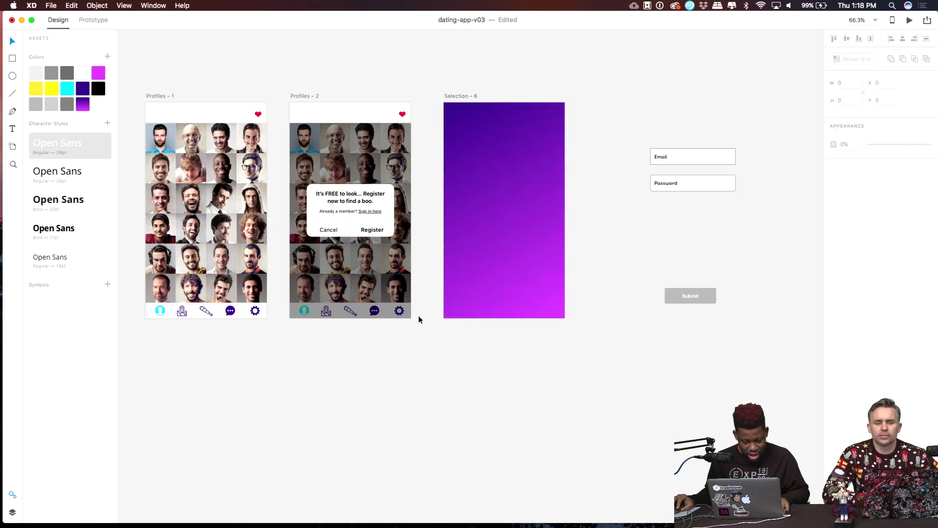
Enable Background Blur on the dark backdrop rectangle inside the Profiles – 2 registration overlay.
scroll(327, 212, up, 5)
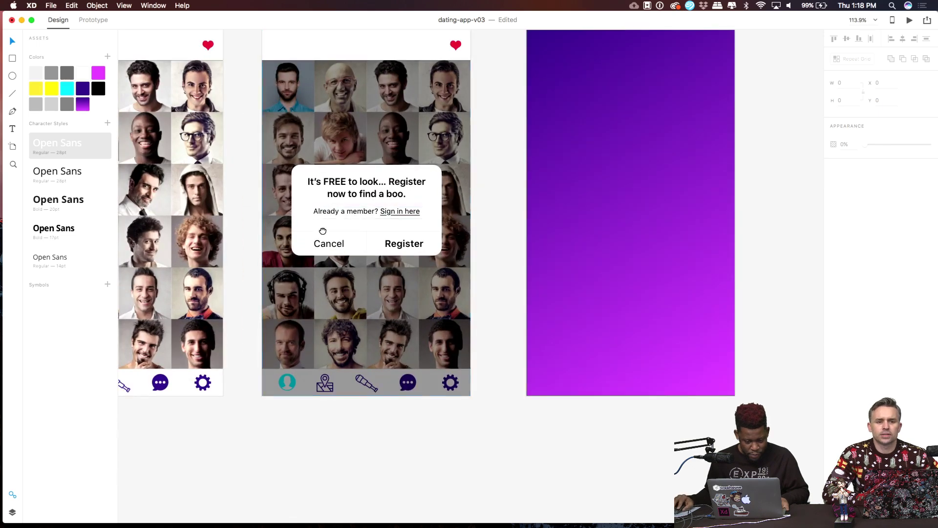
scroll(327, 211, up, 3)
click(451, 168)
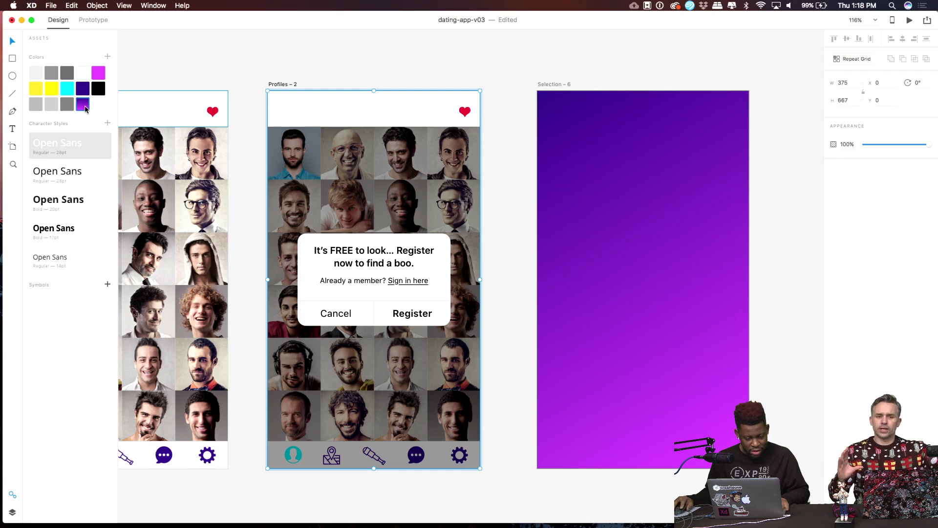
double_click(366, 179)
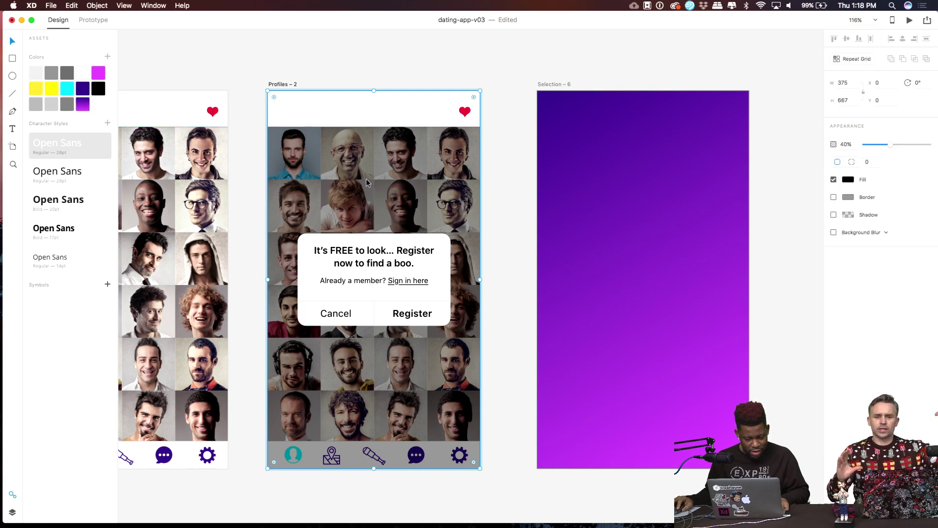
double_click(366, 180)
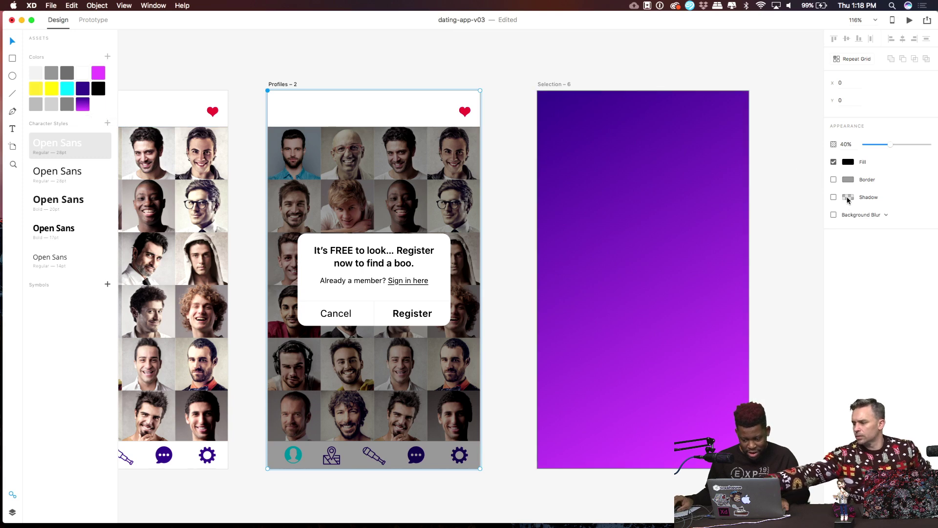
click(834, 215)
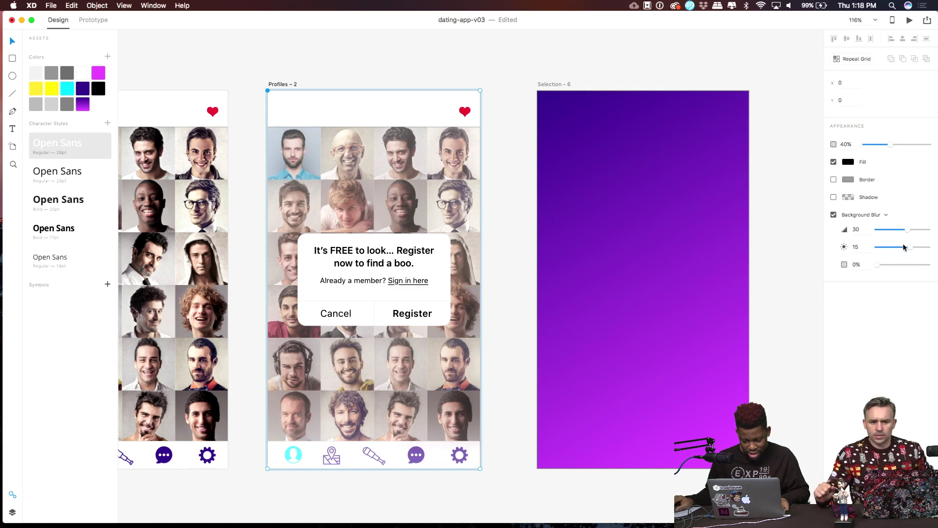
Set the overlay backdrop's opacity to 100%, its background blur amount to 6 and its blur brightness to -44.
drag(878, 269, 921, 250)
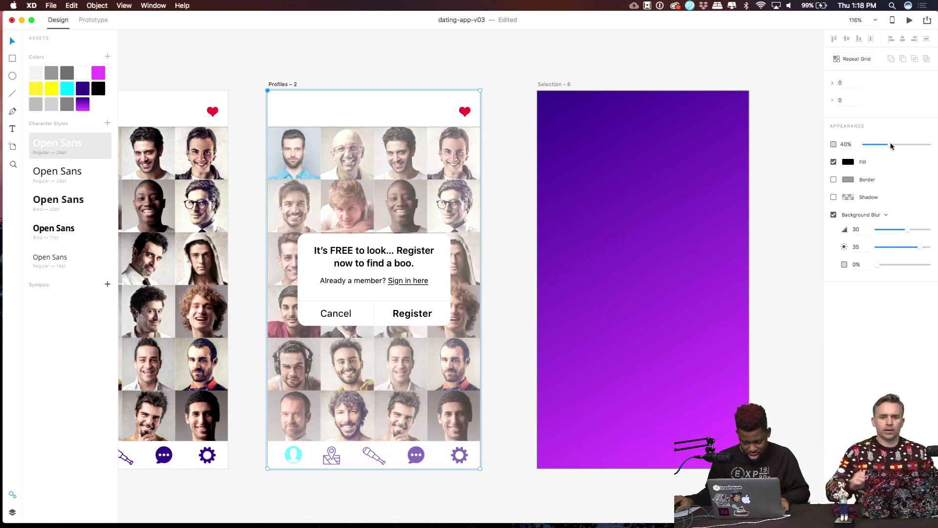
drag(891, 144, 929, 145)
drag(909, 236, 883, 234)
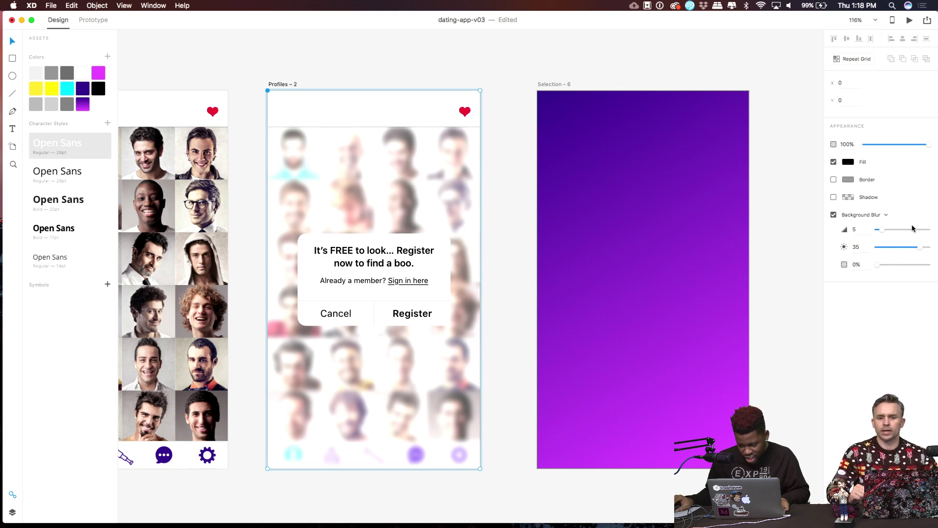
drag(921, 247, 889, 235)
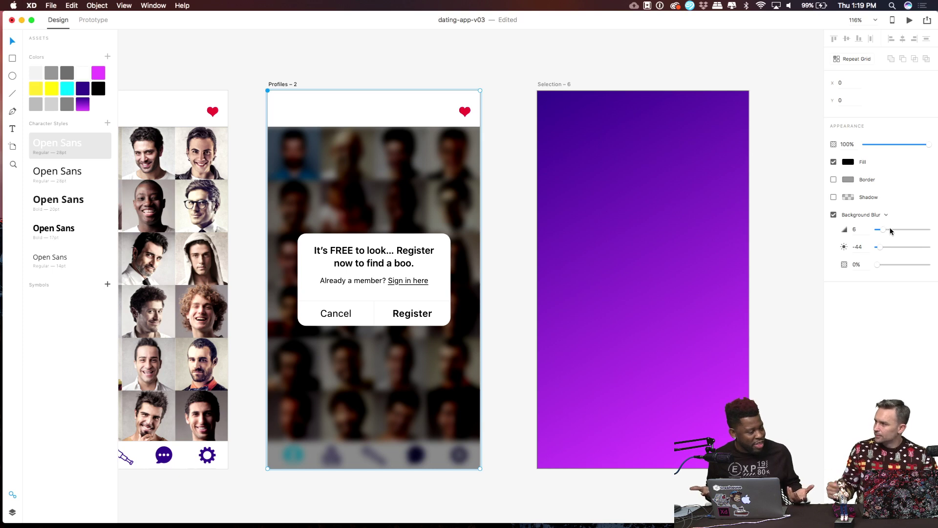
Set the background blur amount of the Profiles – 2 overlay backdrop to 5.
drag(891, 231, 882, 232)
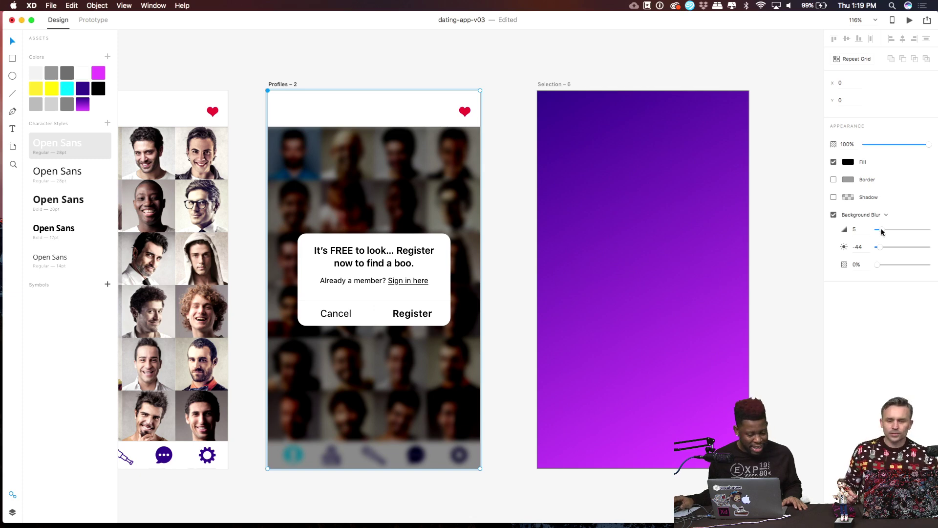
click(438, 182)
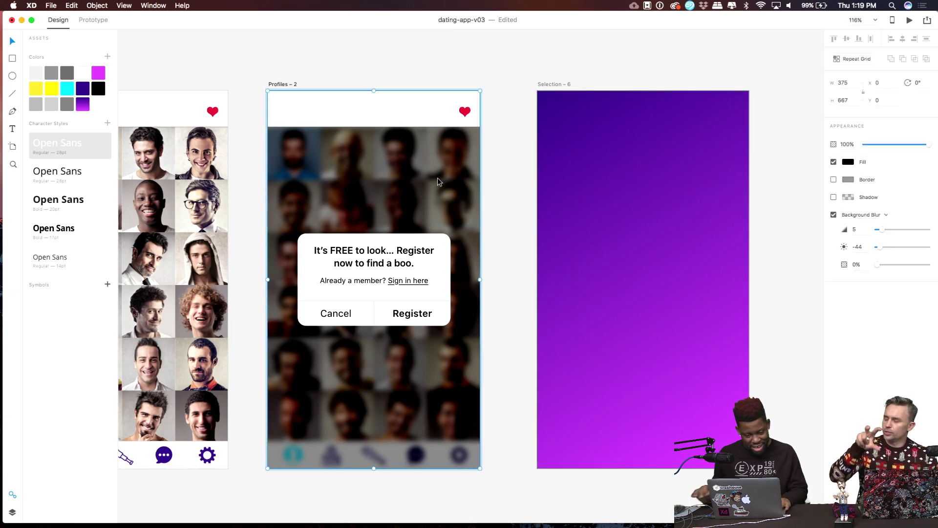
click(507, 62)
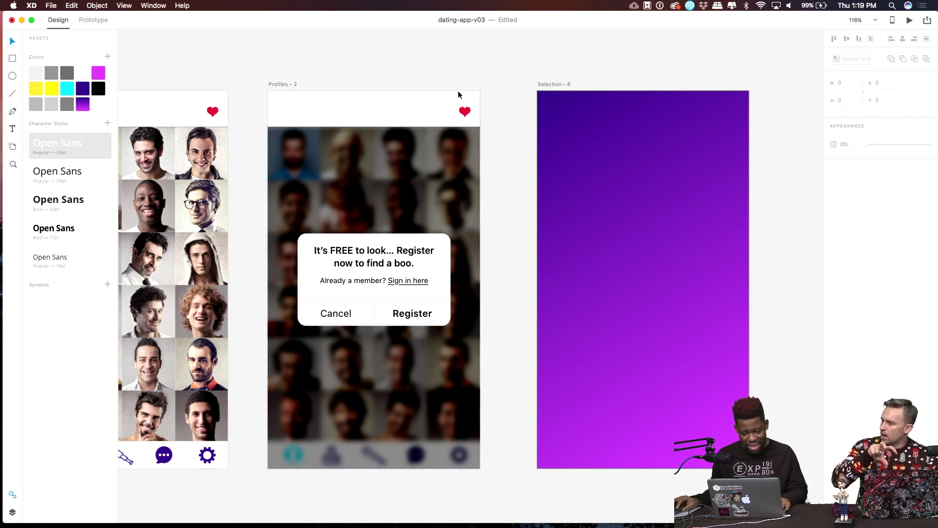
Send the white header bar and heart on Profiles – 2 to the back, behind the blurred backdrop.
click(465, 112)
click(421, 103)
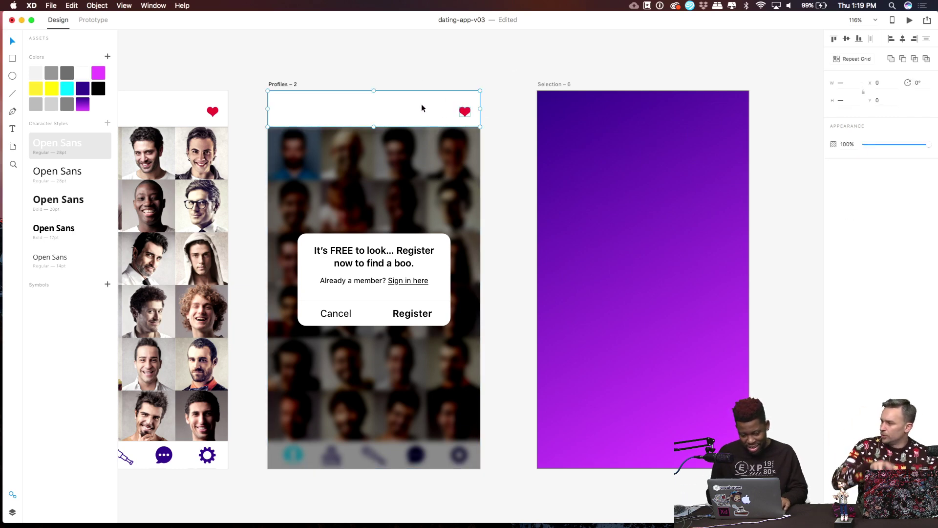
key(super+shift+bracketleft)
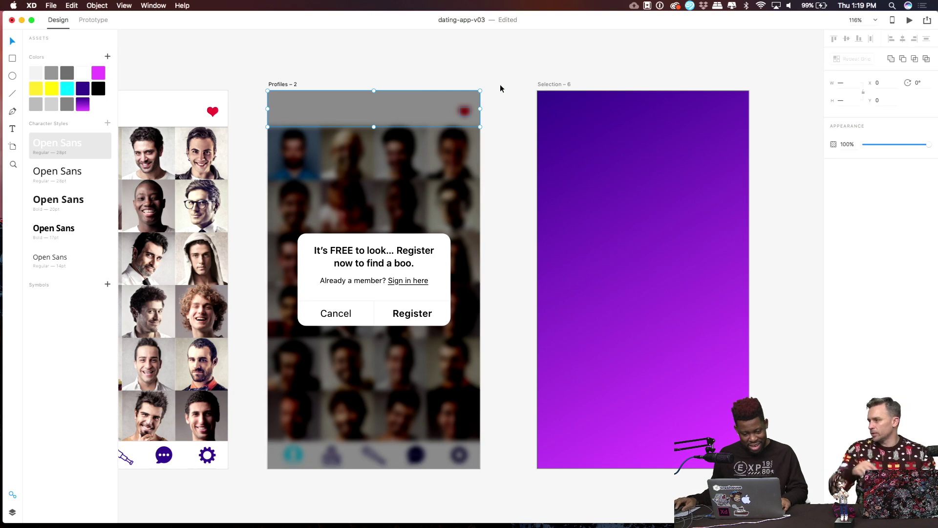
click(500, 86)
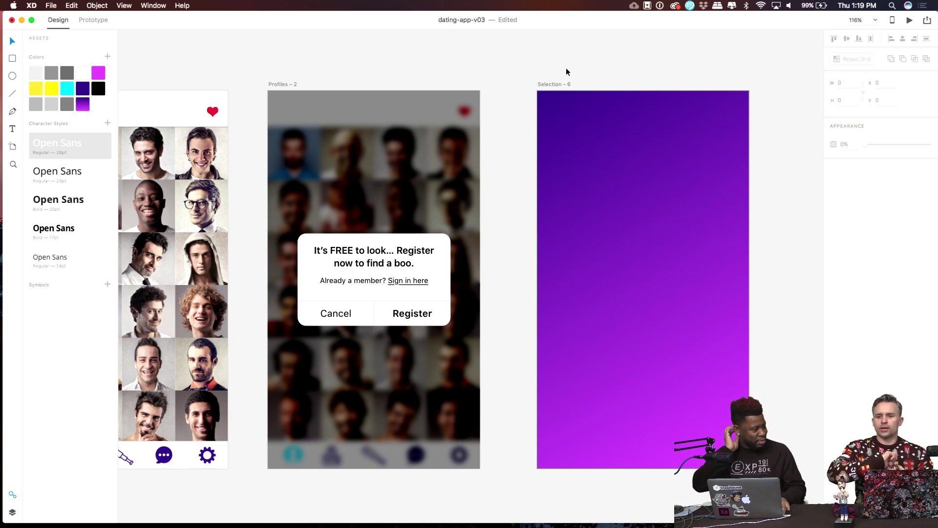
scroll(574, 52, right, 5)
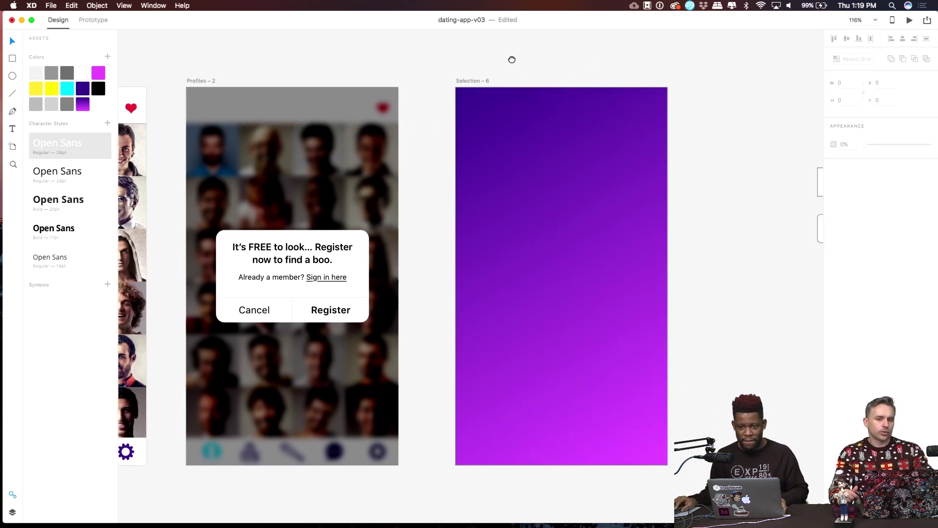
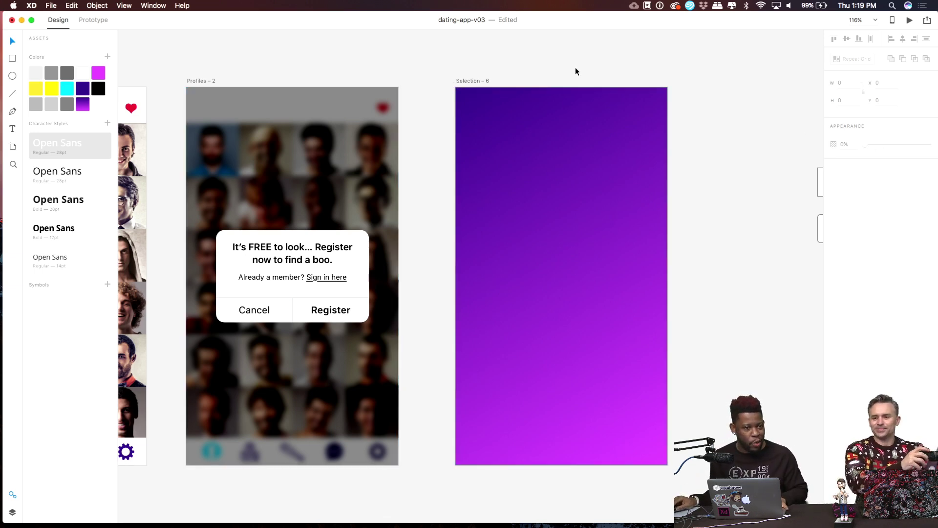
scroll(639, 107, right, 5)
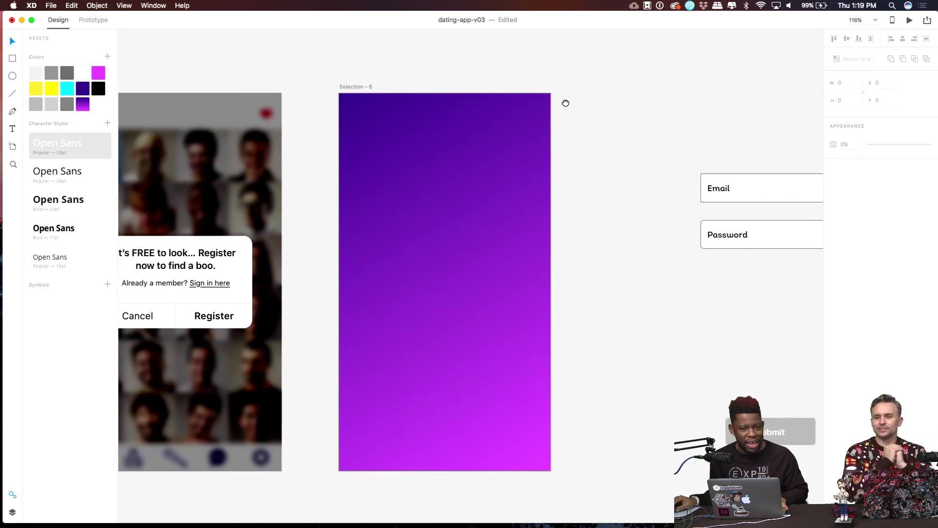
scroll(566, 103, down, 2)
scroll(428, 125, down, 2)
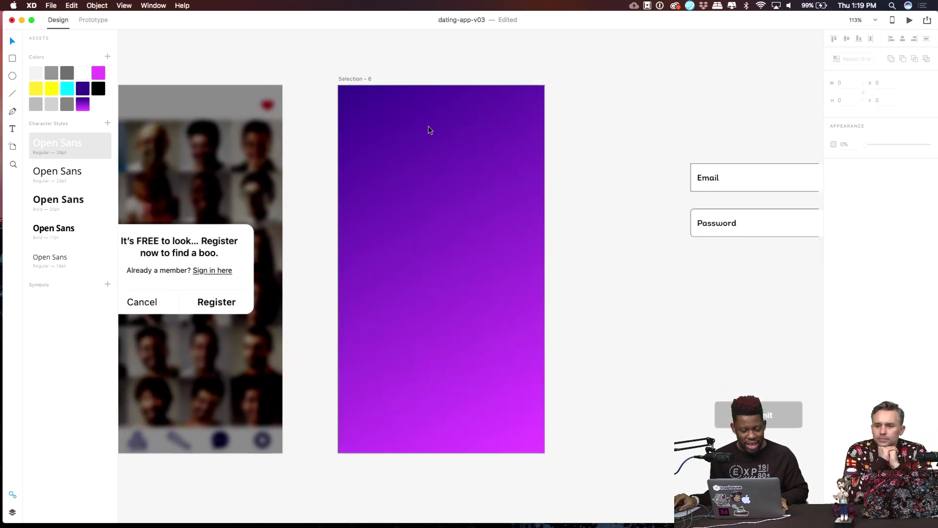
scroll(410, 148, up, 5)
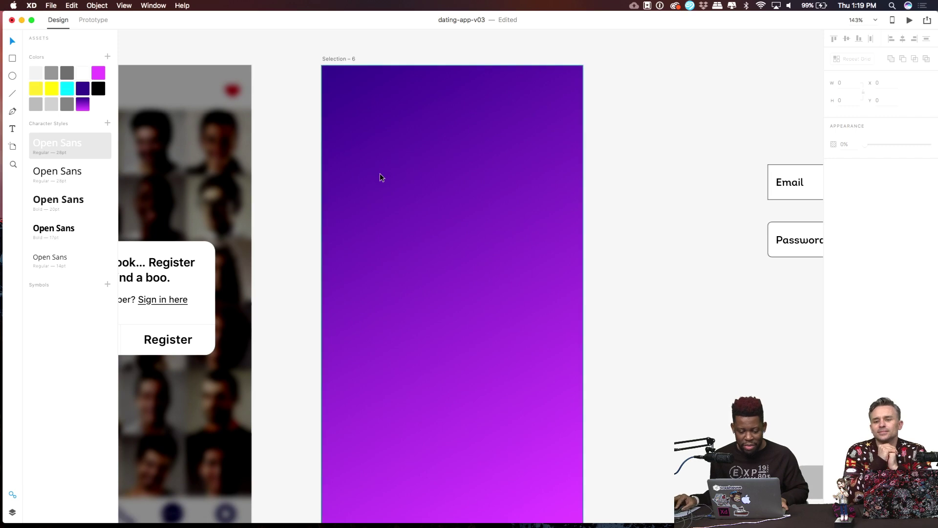
Copy the rounded outline of the "I am a" field from Selection – 3 onto the Selection – 6 artboard.
scroll(499, 169, down, 5)
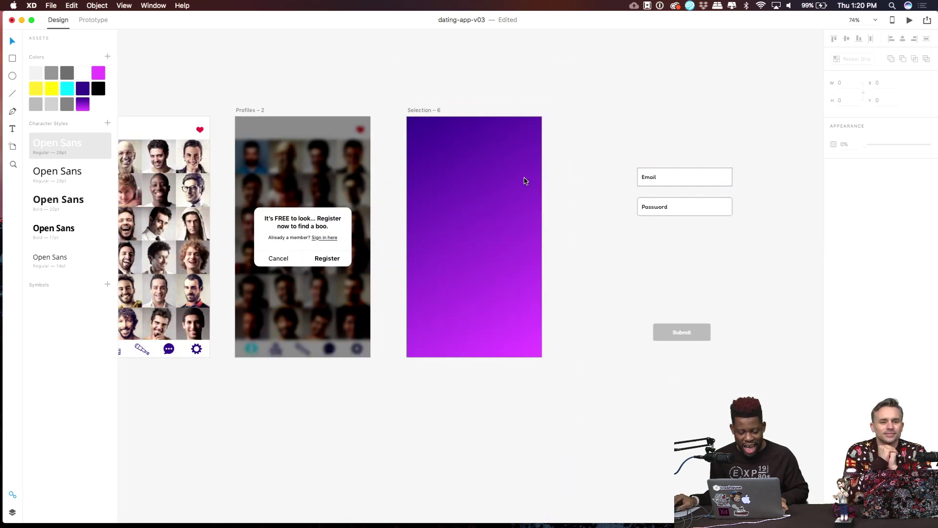
scroll(415, 156, down, 3)
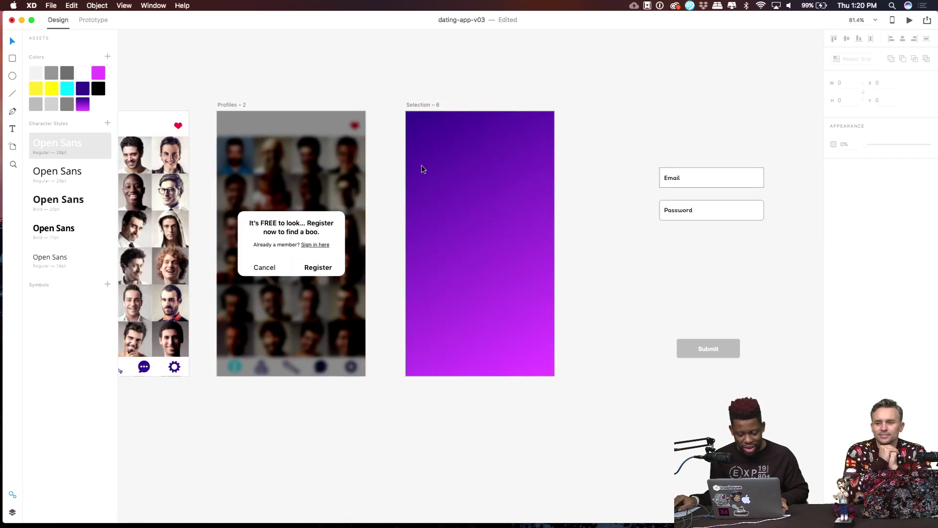
drag(277, 159, 659, 157)
drag(304, 163, 481, 164)
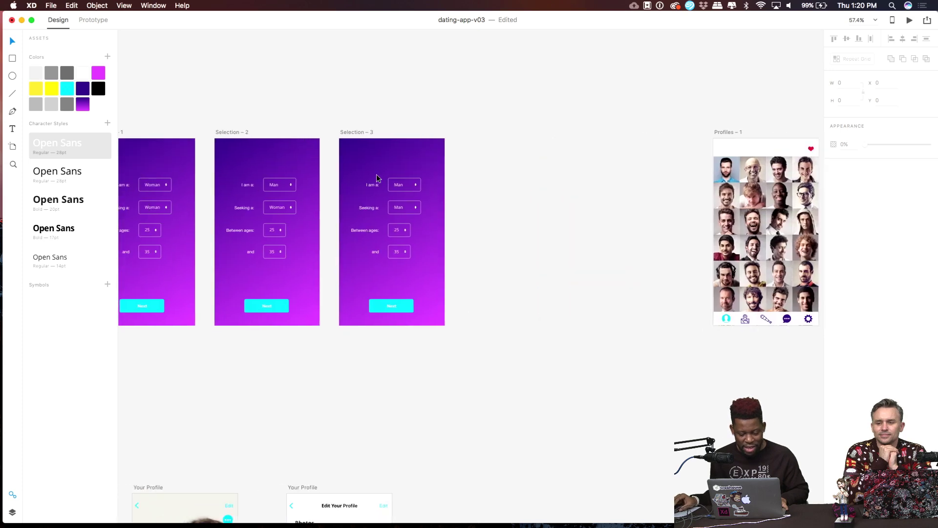
scroll(433, 192, up, 5)
click(432, 184)
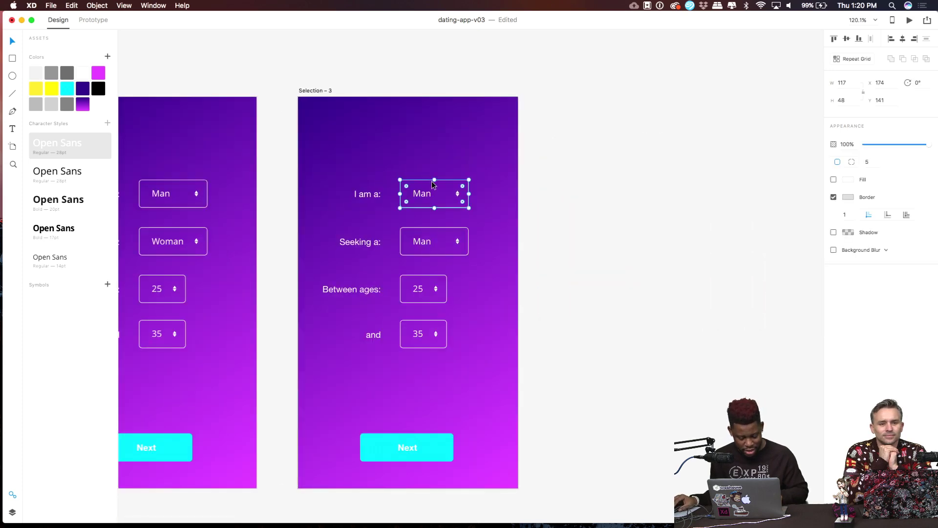
scroll(503, 189, right, 15)
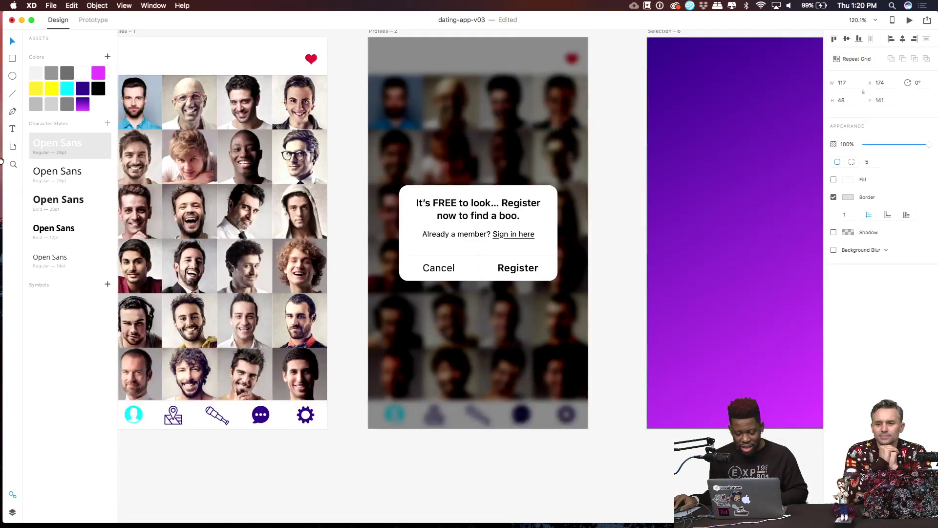
scroll(466, 167, right, 5)
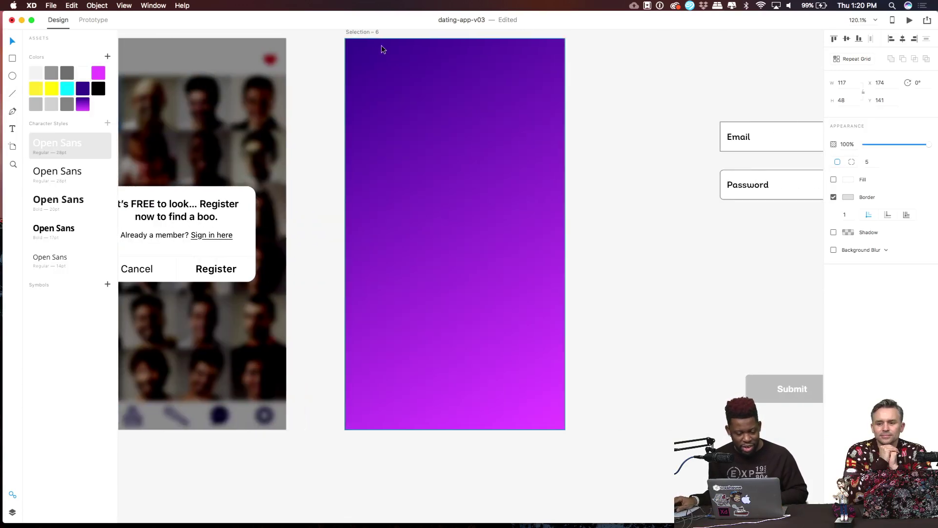
click(374, 32)
key(super+v)
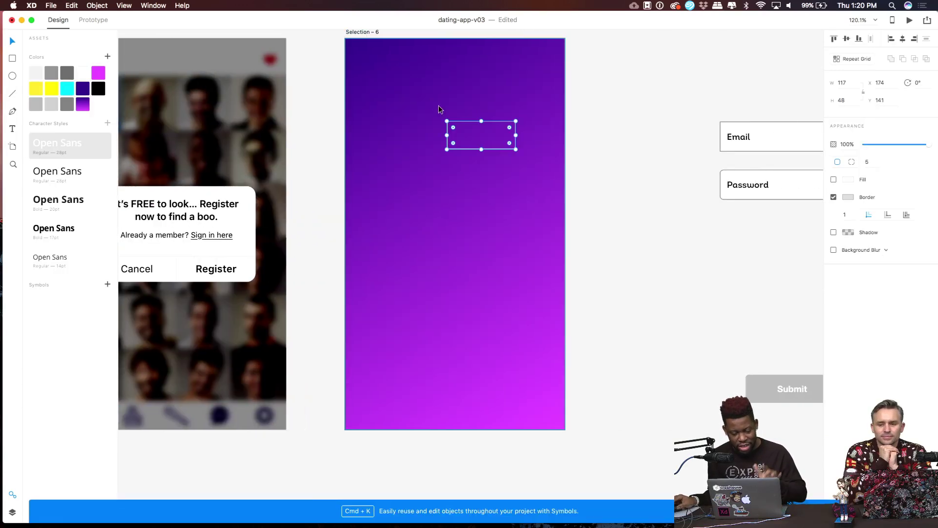
click(595, 130)
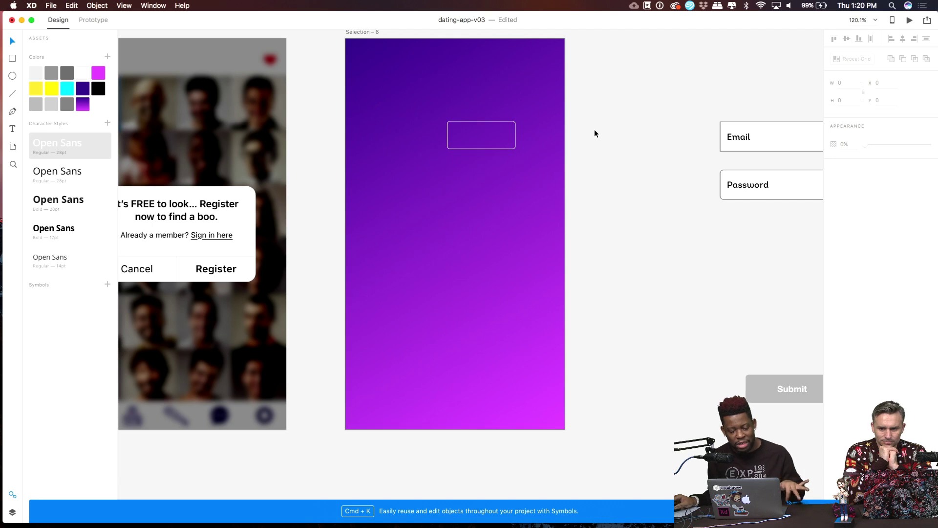
Widen the copied field outline on Selection – 6 toward the left to about 189 px.
scroll(514, 130, up, 2)
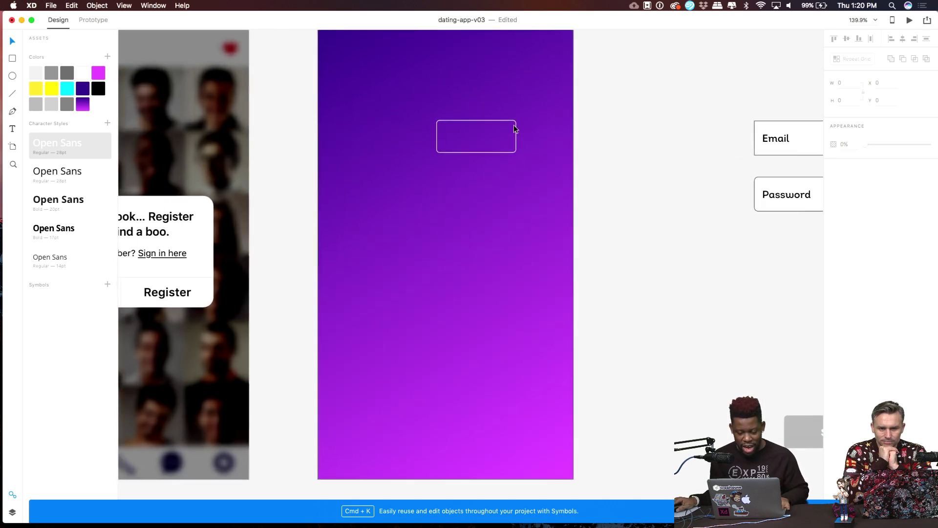
click(516, 131)
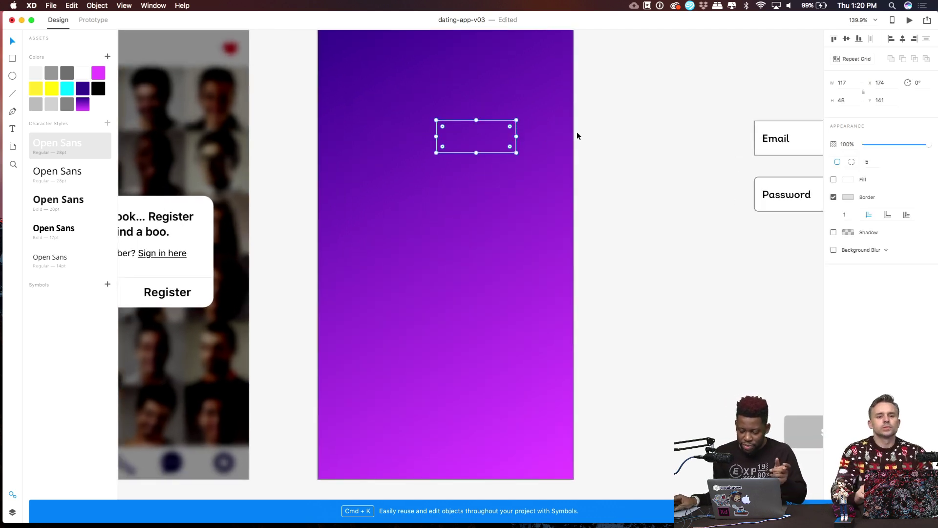
drag(436, 137, 387, 136)
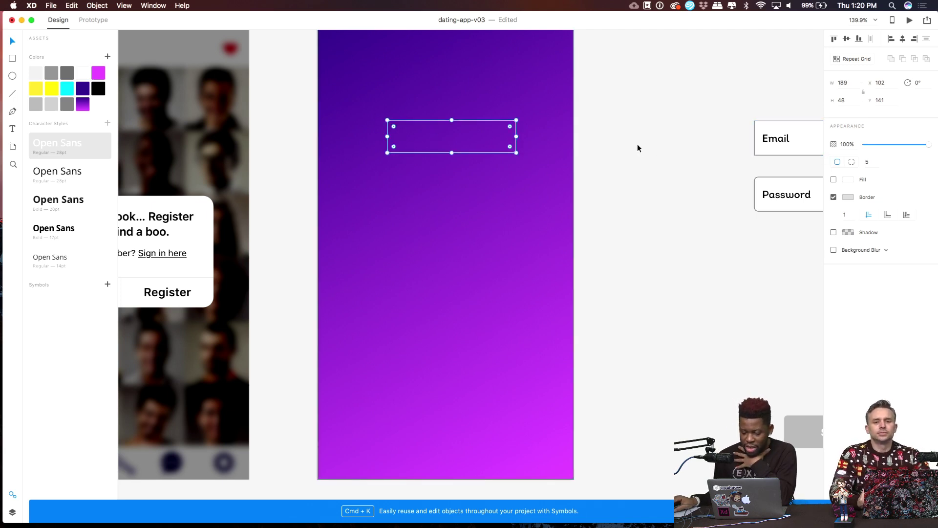
click(673, 109)
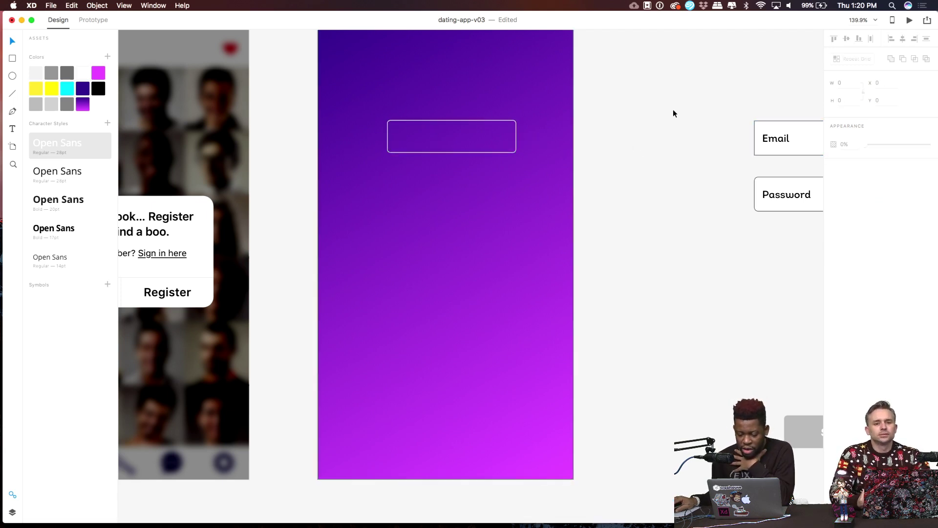
Try a white fill with 14% opacity on the Selection – 6 field outline.
click(453, 120)
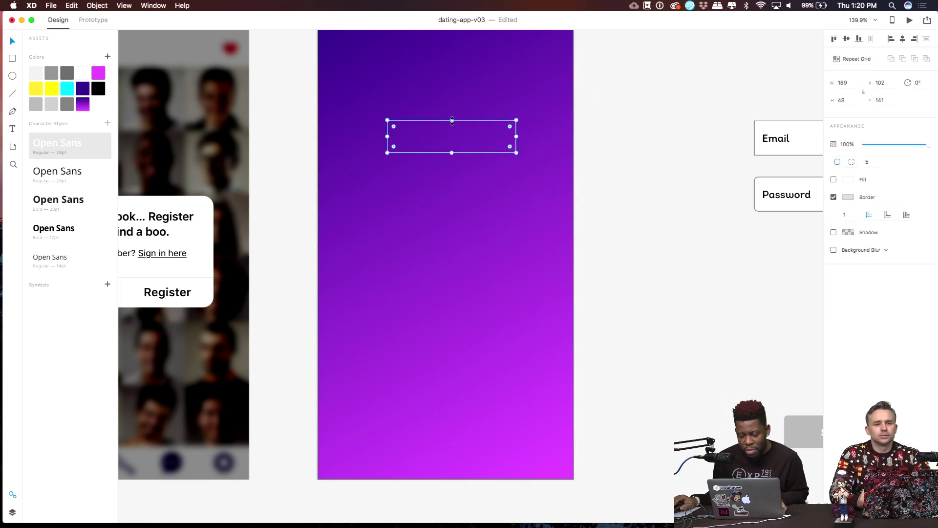
click(834, 180)
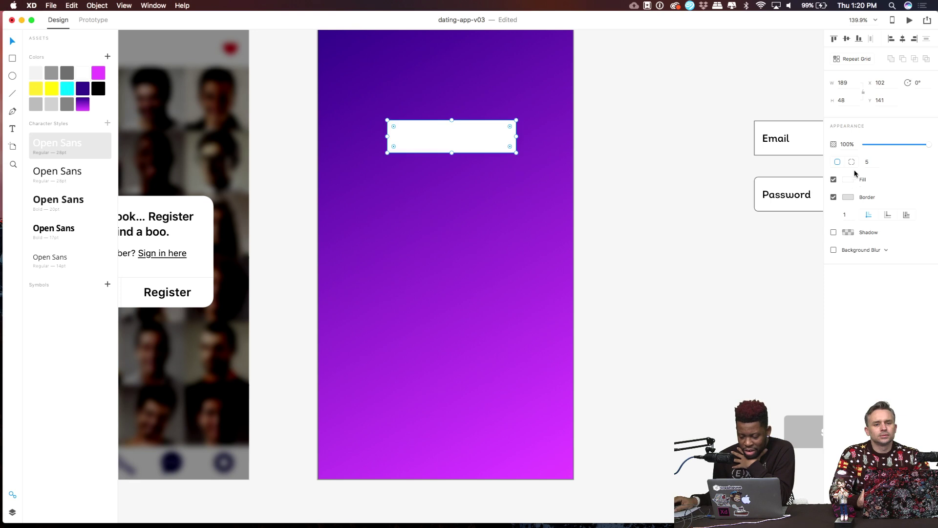
drag(928, 145, 876, 149)
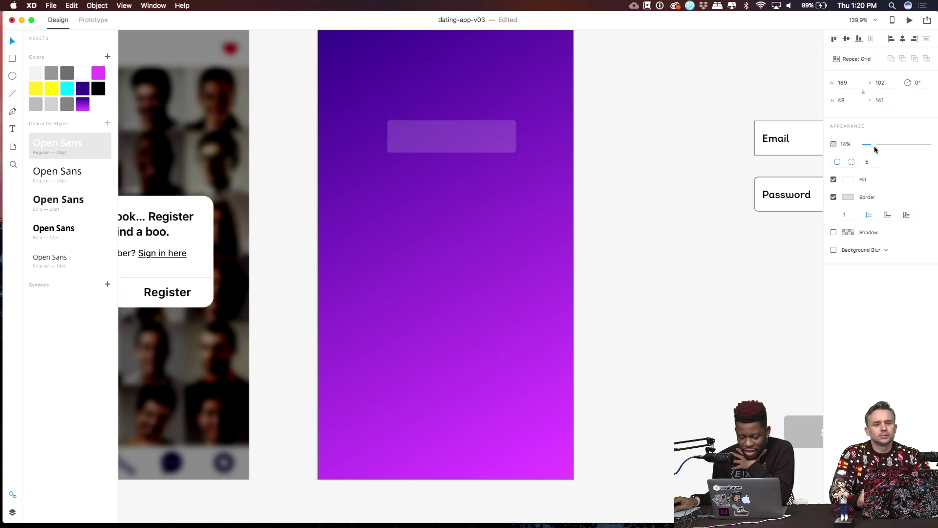
key(super+z)
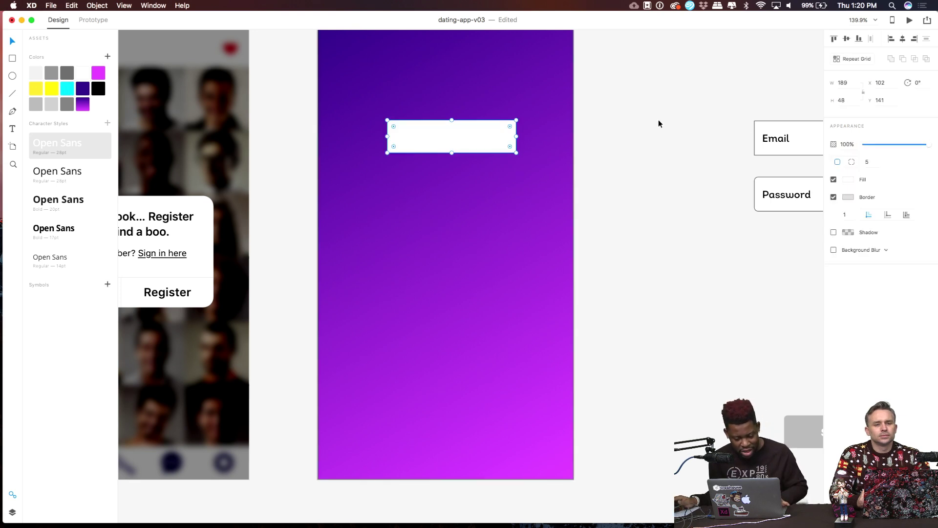
key(super+z)
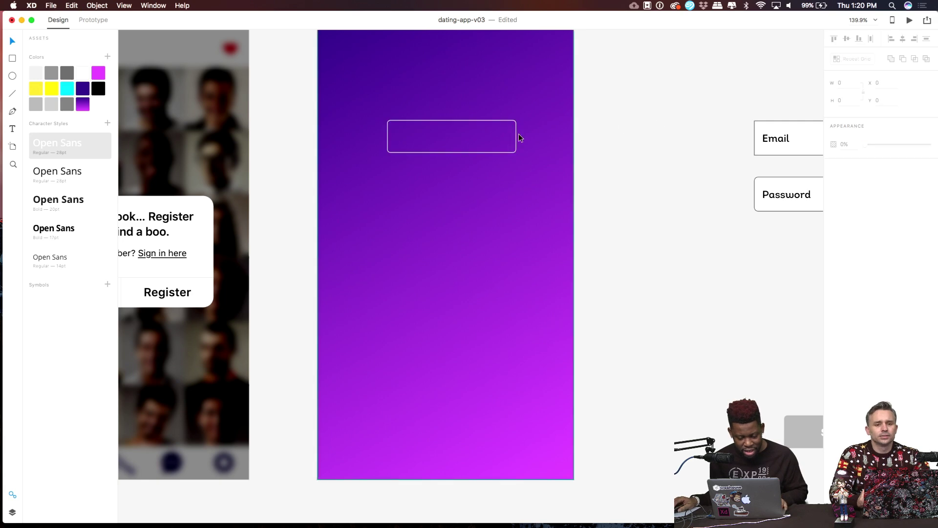
click(597, 149)
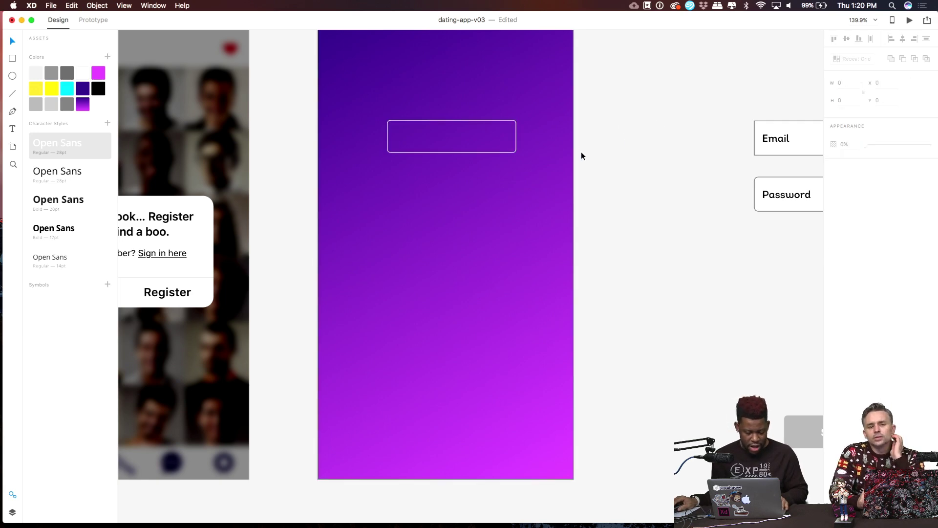
Fill the rounded field on Selection – 6 with black, remove its border, and lower its opacity to 15%.
scroll(581, 151, down, 5)
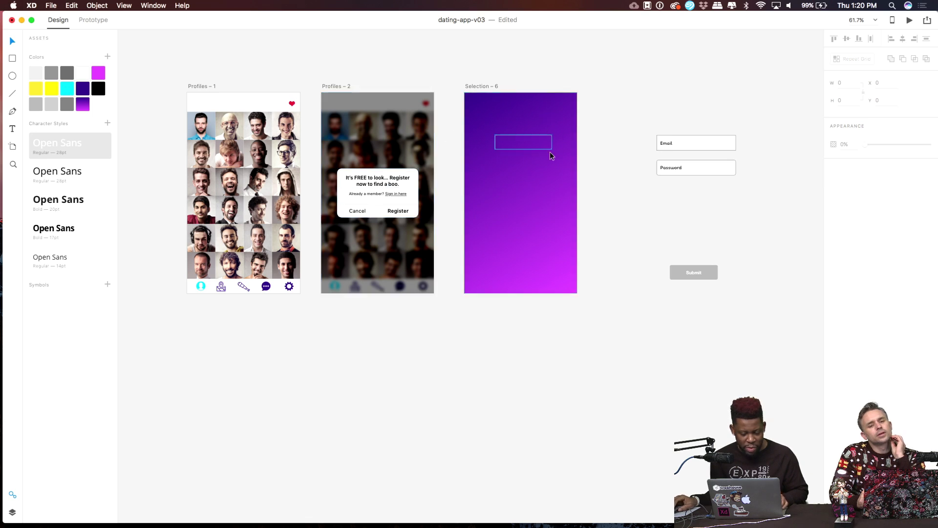
scroll(577, 142, left, 10)
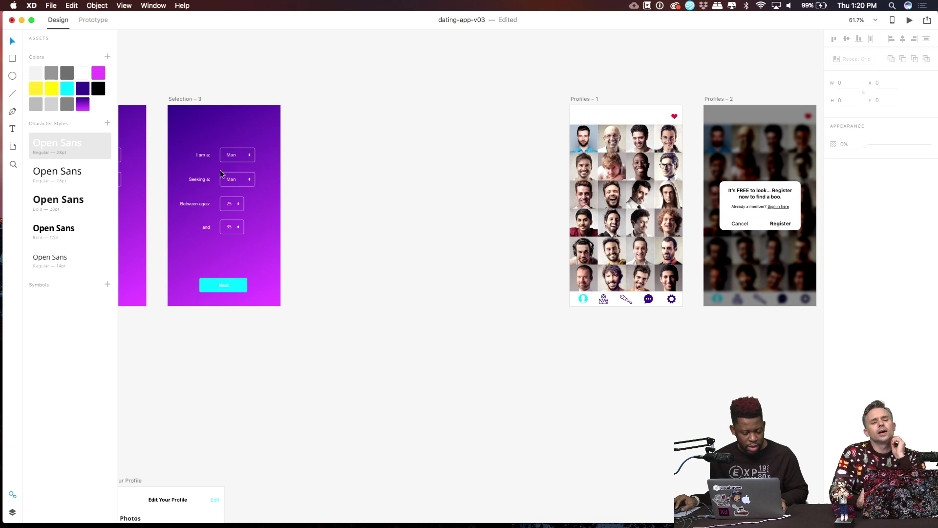
scroll(345, 262, right, 9)
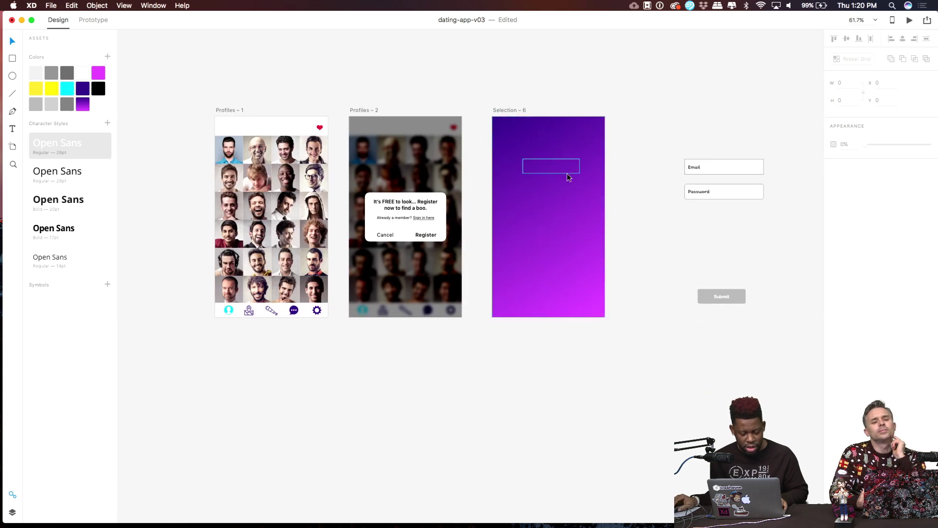
scroll(565, 174, up, 8)
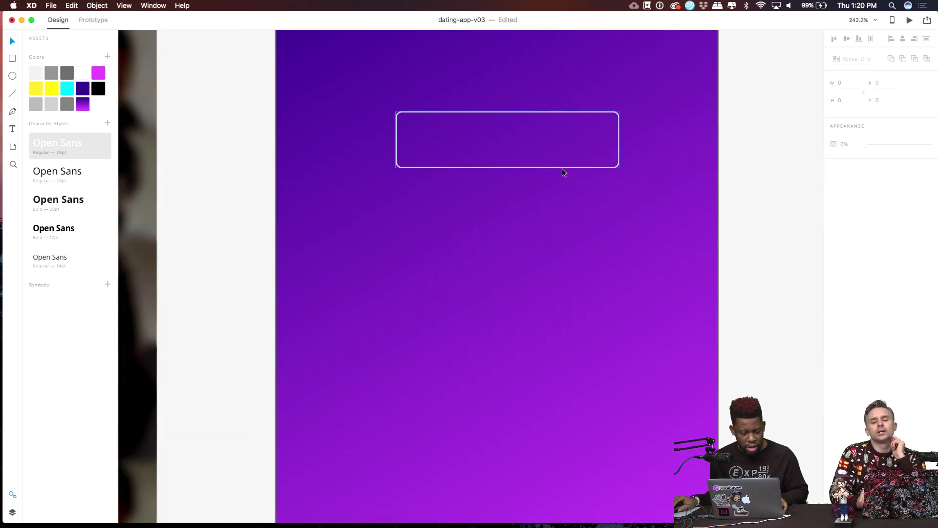
click(562, 166)
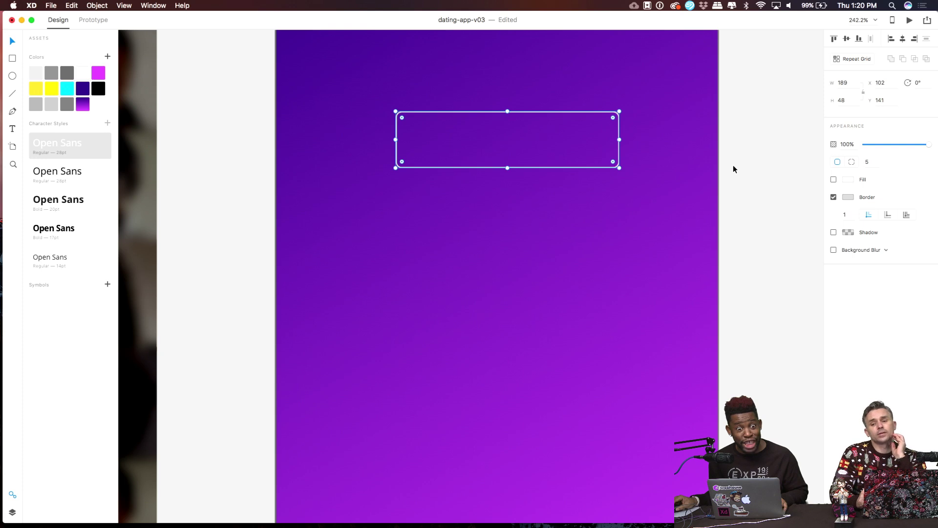
scroll(733, 165, down, 2)
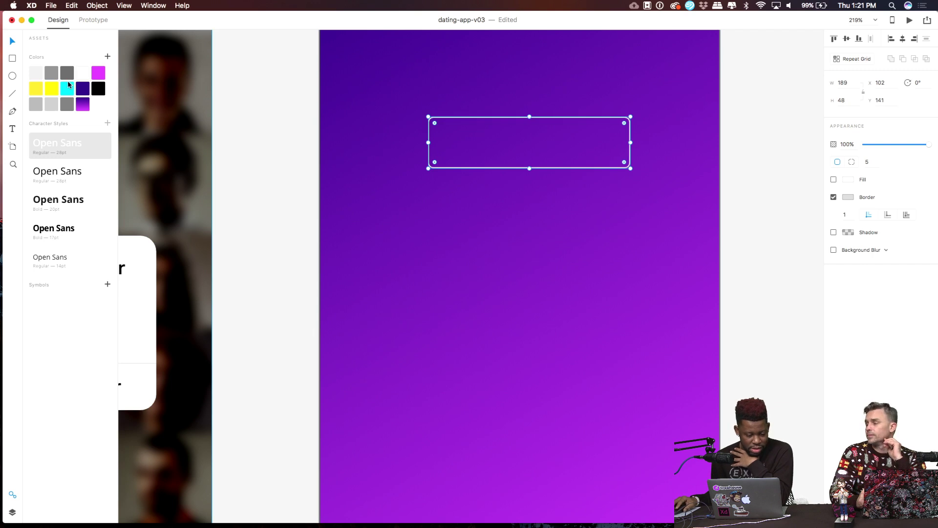
click(92, 88)
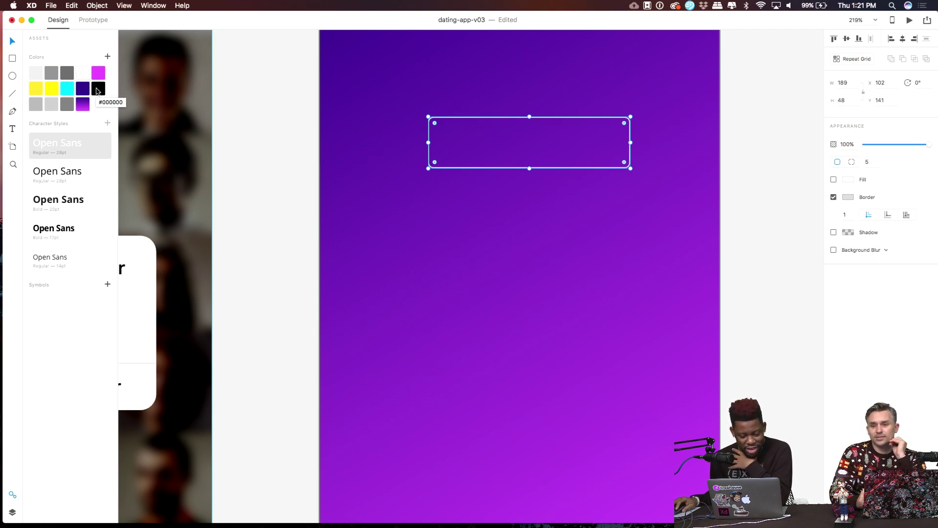
click(833, 179)
click(834, 197)
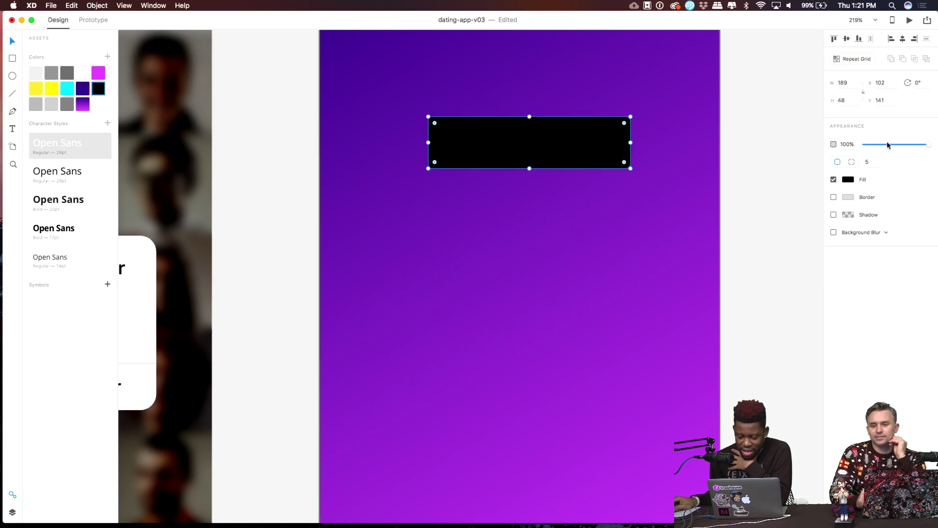
drag(929, 146, 874, 150)
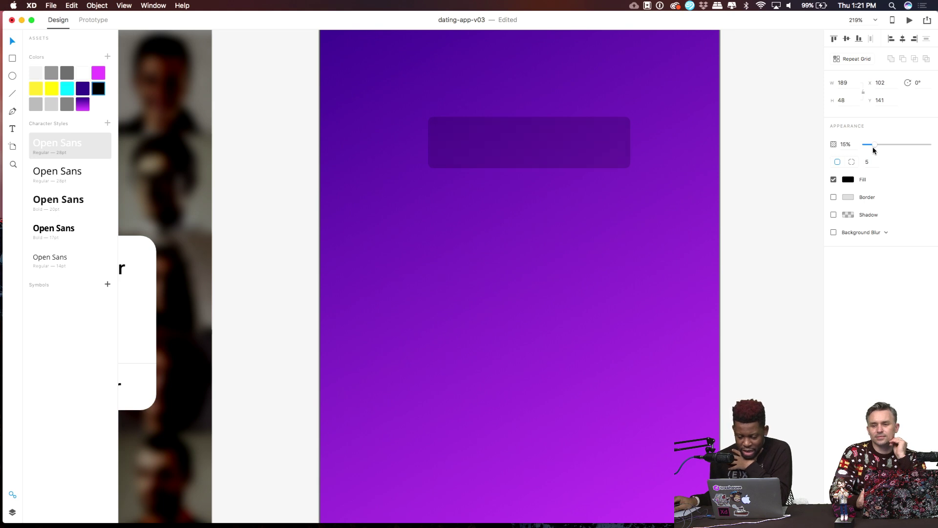
click(513, 191)
Widen the dark field on Selection – 6 and centre it horizontally, with its left edge at about X 63.
click(617, 143)
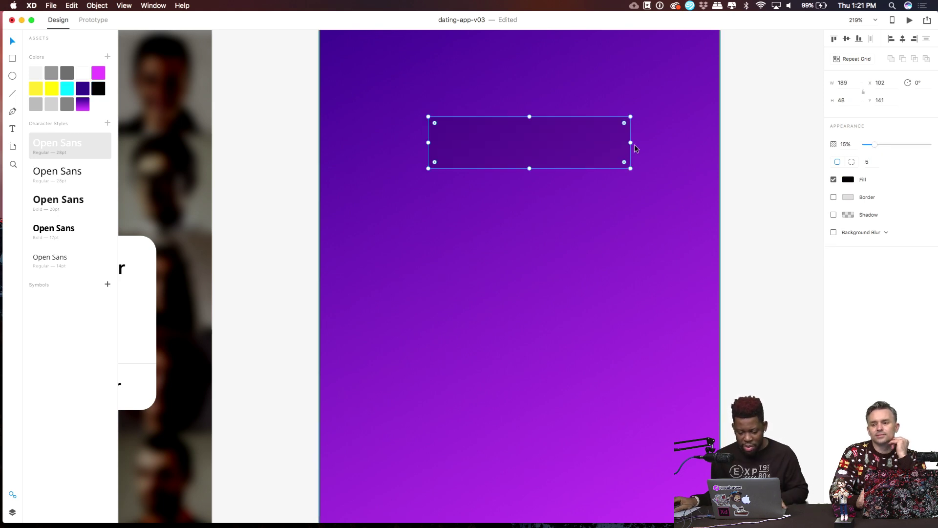
drag(631, 142, 666, 142)
drag(573, 150, 547, 151)
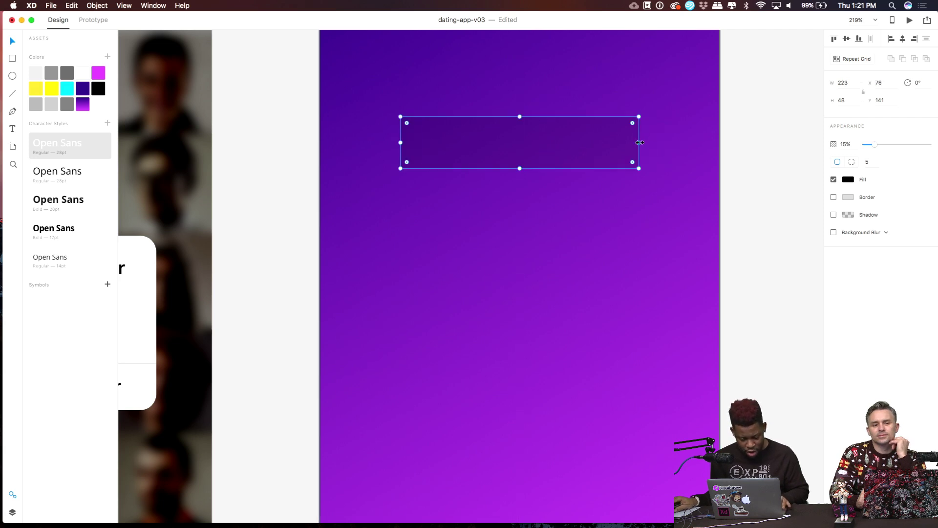
drag(639, 142, 653, 142)
click(715, 145)
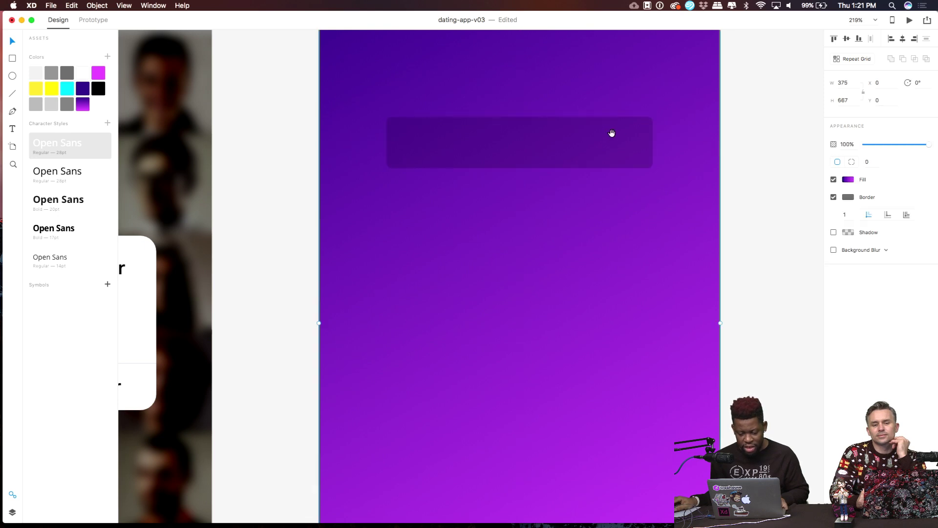
scroll(611, 133, up, 2)
click(735, 163)
scroll(735, 164, down, 2)
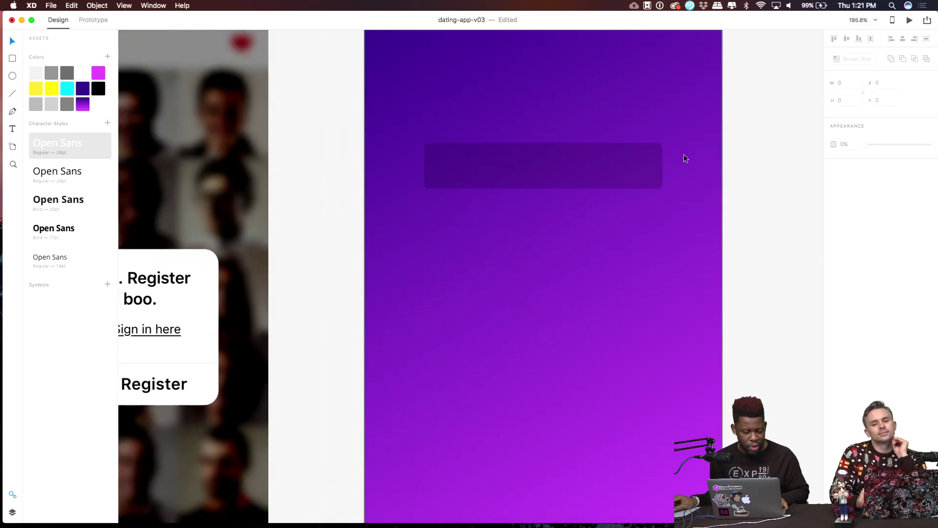
Add the text label "Email" above the dark field, aligned with the field's left edge.
click(12, 129)
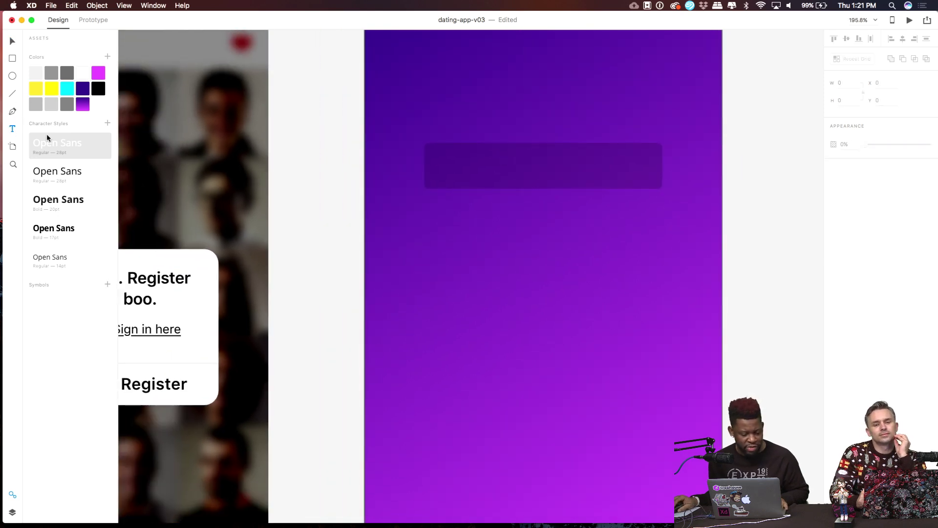
click(427, 126)
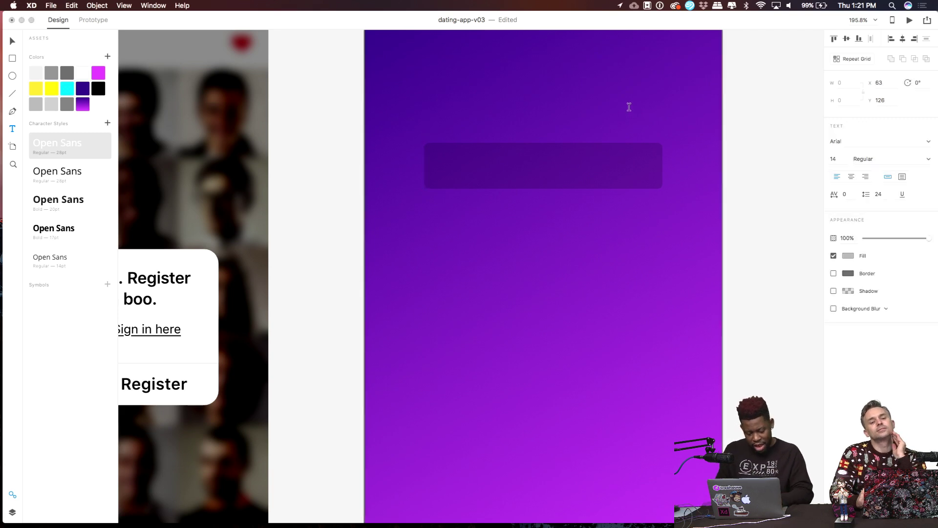
text(Email)
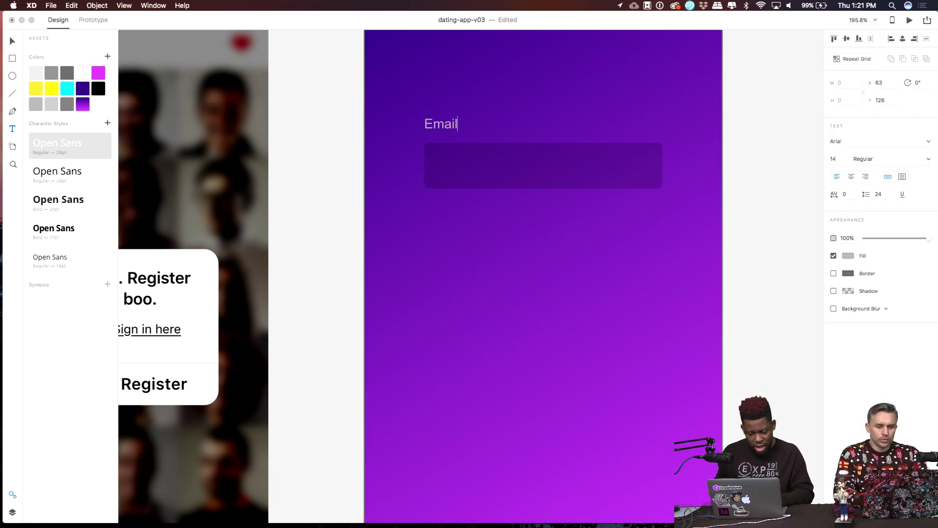
key(Escape)
click(11, 42)
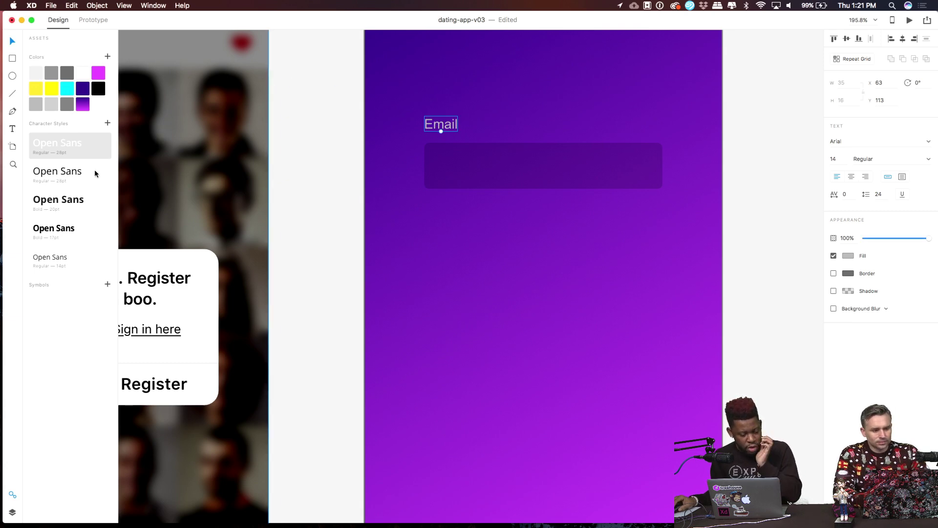
Compare the saved Open Sans character styles on the Email label and apply the Regular 14 pt one.
click(72, 147)
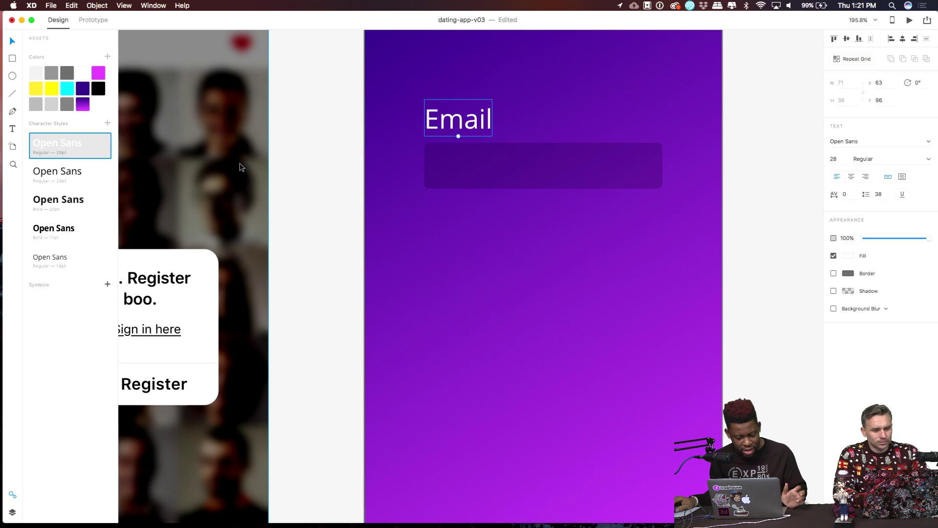
click(75, 175)
click(93, 207)
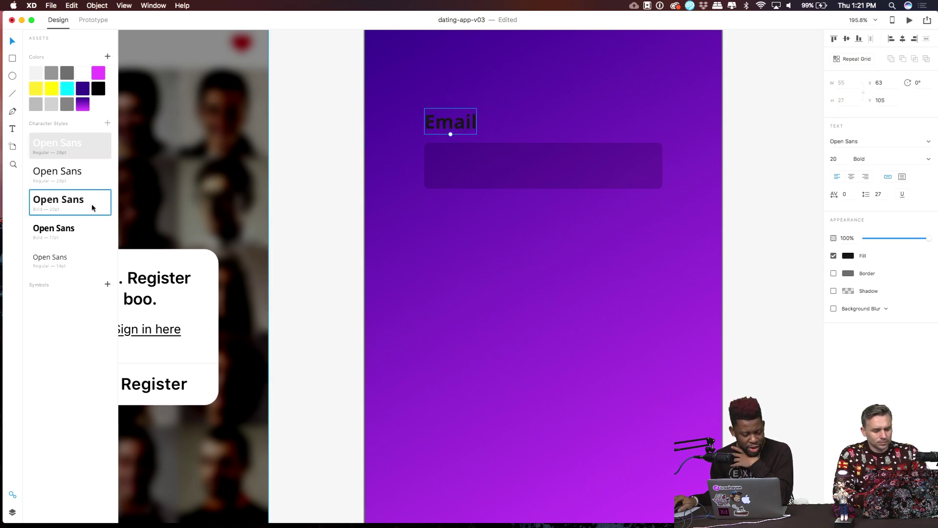
click(86, 228)
click(81, 254)
click(81, 231)
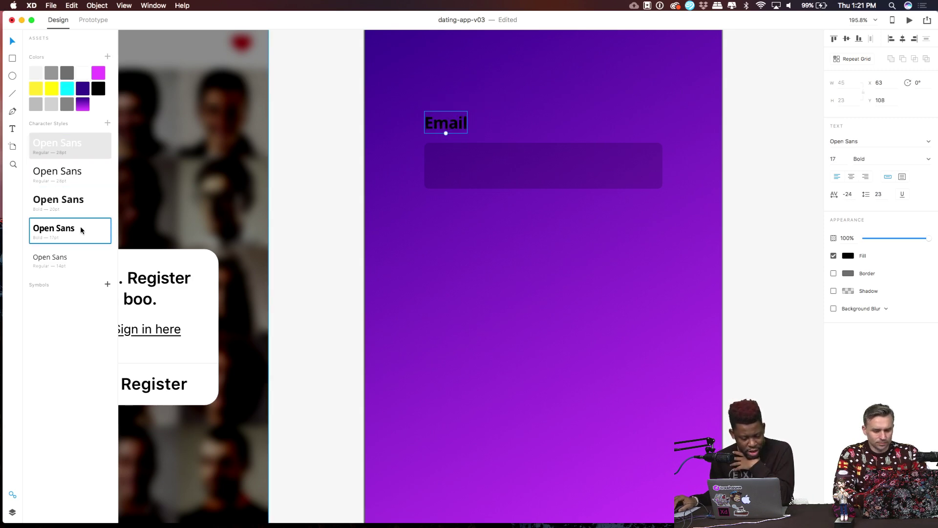
click(79, 255)
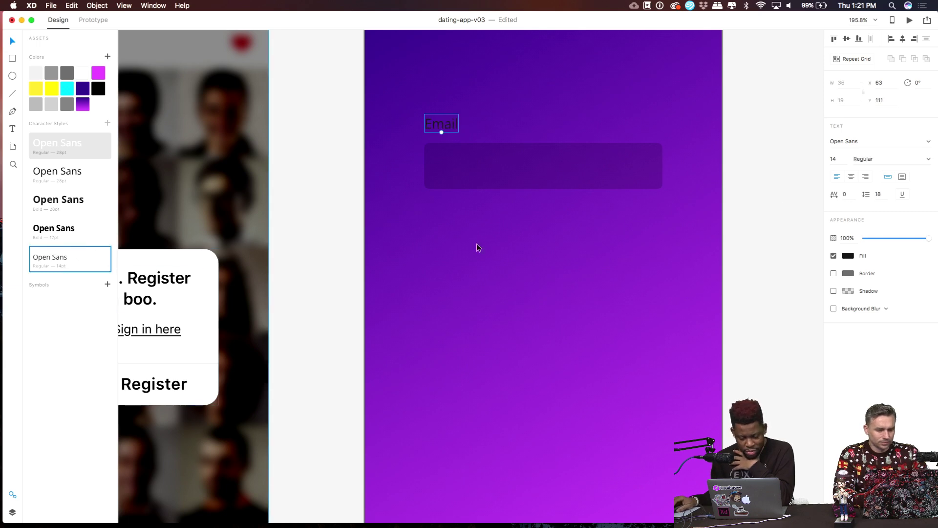
Set the Email label's text fill to white.
click(848, 256)
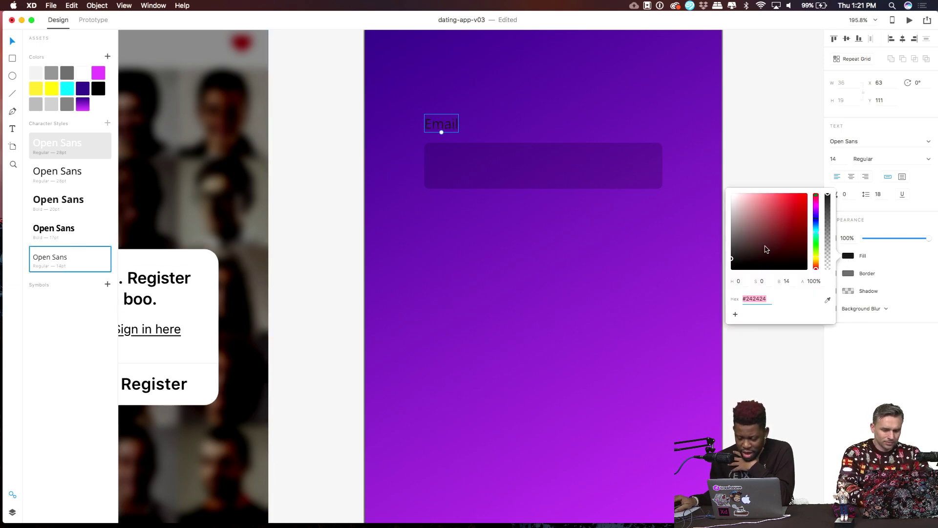
drag(765, 246, 706, 158)
click(736, 140)
Lower the Email label to about Y 115 and duplicate it together with its field about 98 px below.
click(452, 126)
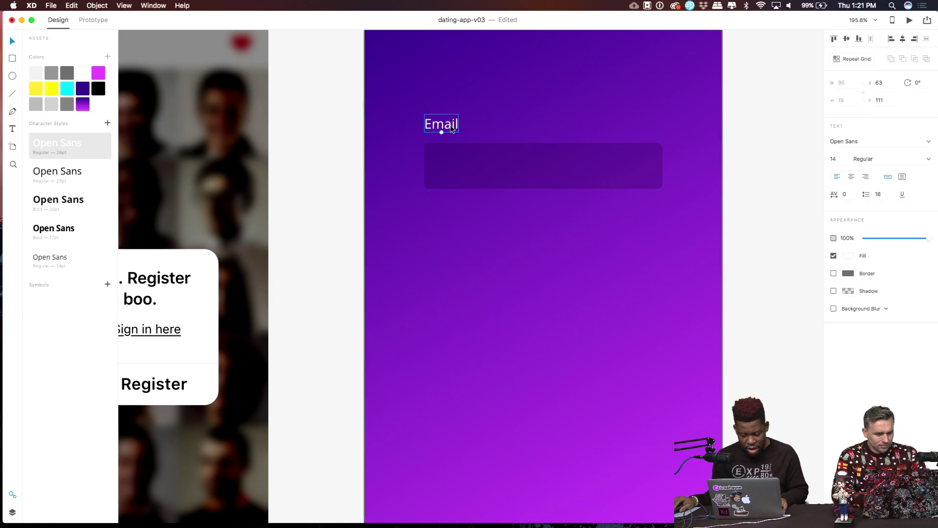
shift+click(459, 159)
drag(458, 160, 450, 281)
key(super+z)
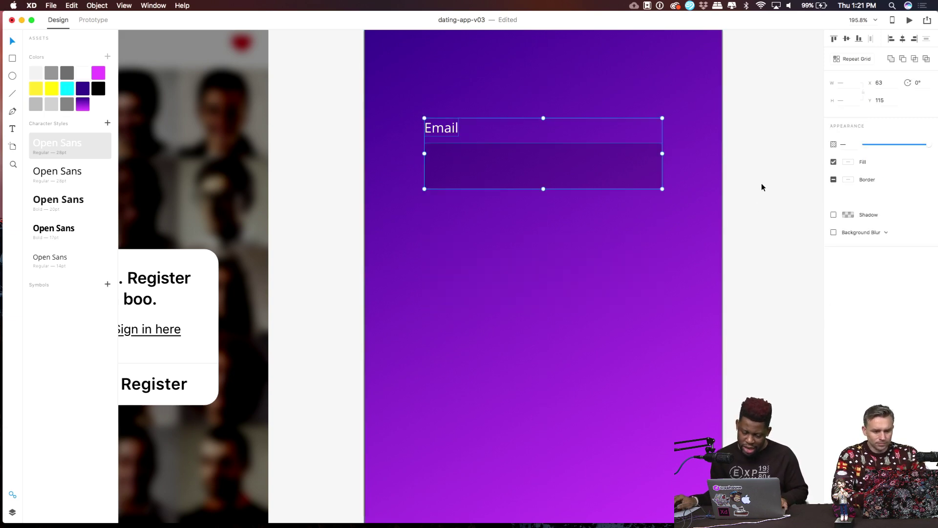
drag(460, 158, 456, 250)
click(688, 190)
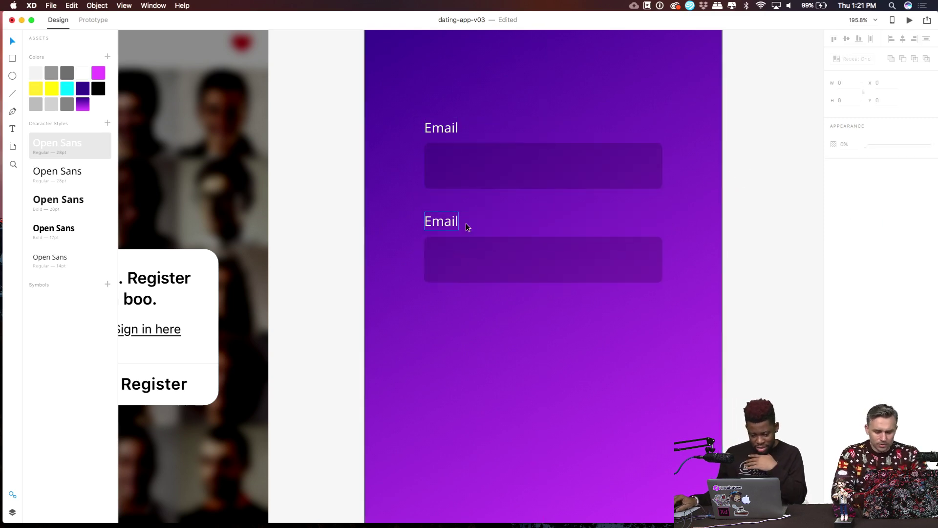
Change the text of the lower copied label to "Password".
double_click(453, 223)
text(Password)
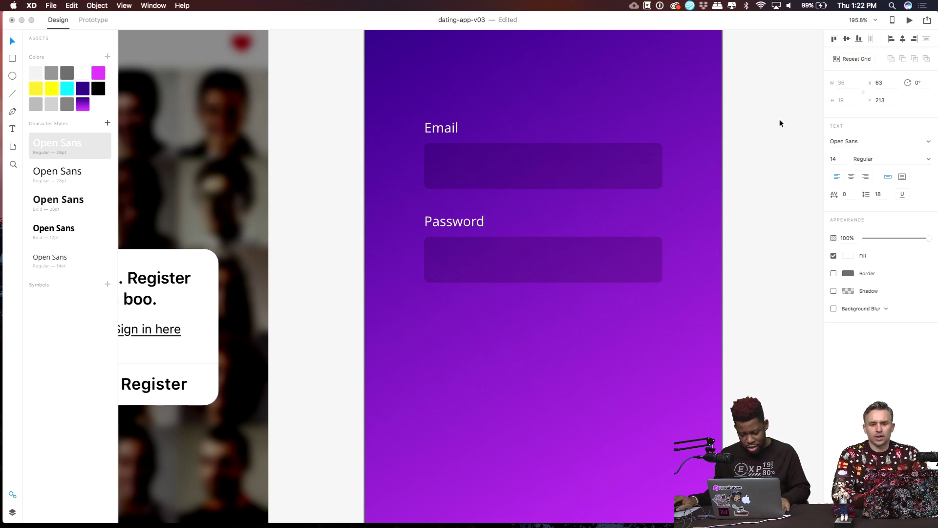
key(Escape)
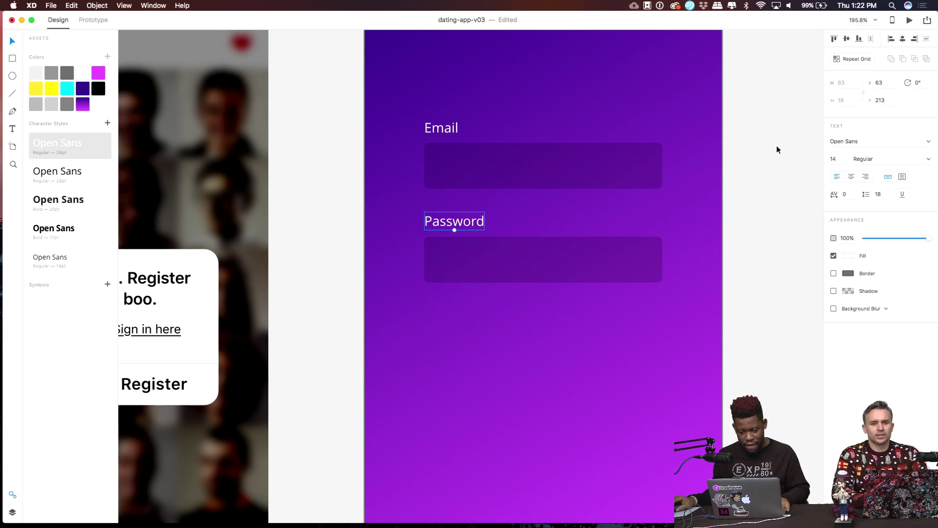
Lock the gradient background of Selection – 6 and move both labelled fields down together to about Y 262.
scroll(774, 171, down, 5)
scroll(701, 161, right, 3)
scroll(701, 161, down, 2)
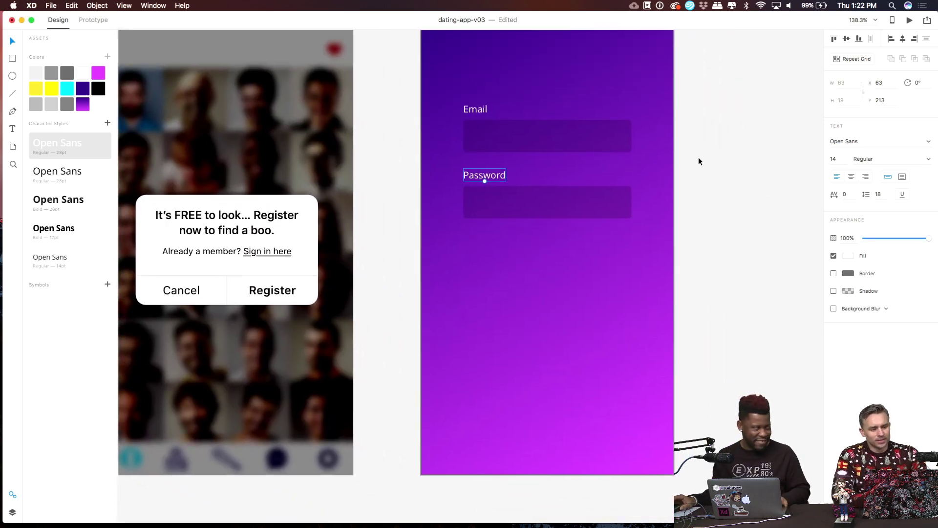
scroll(687, 163, left, 3)
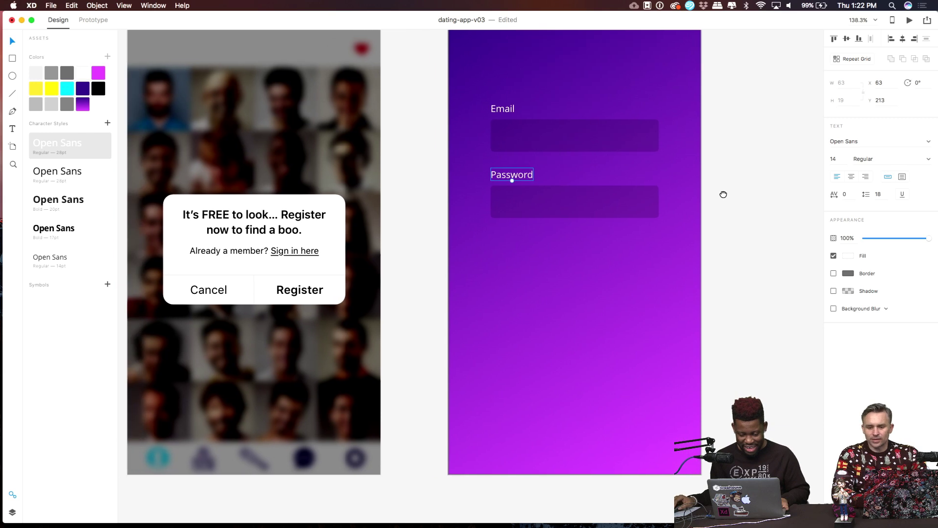
scroll(737, 185, up, 3)
scroll(737, 184, left, 1)
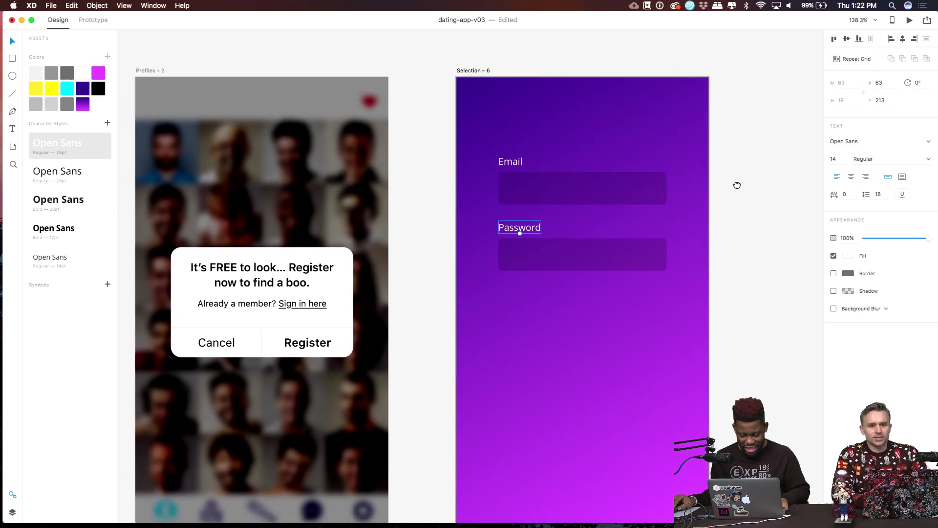
scroll(602, 123, down, 2)
click(493, 87)
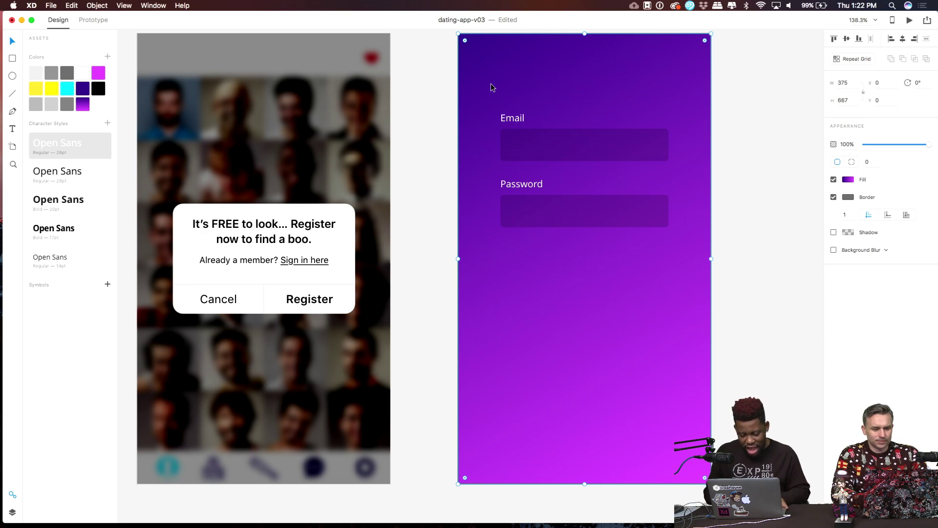
key(super+l)
drag(480, 87, 671, 267)
drag(582, 168, 570, 268)
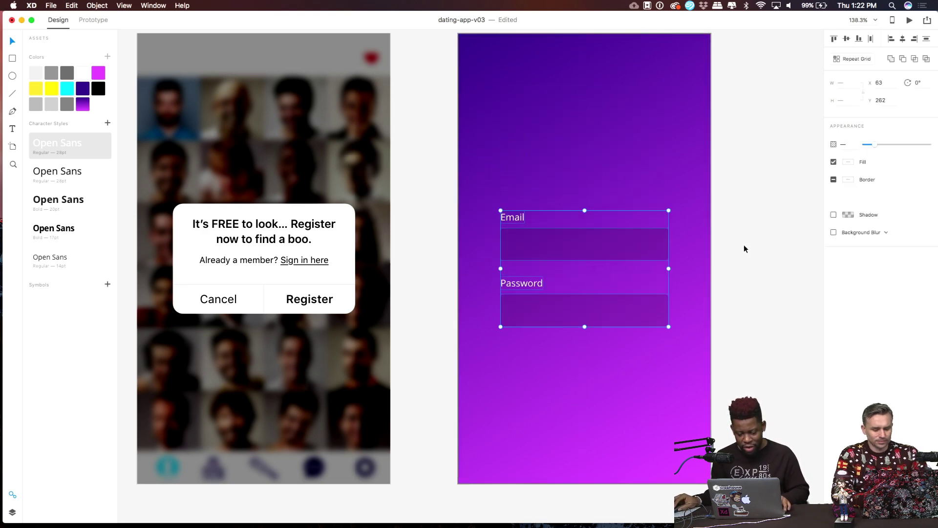
Duplicate the Email label and its field to the upper part of the artboard, at about Y 78.
click(465, 194)
drag(494, 194, 622, 245)
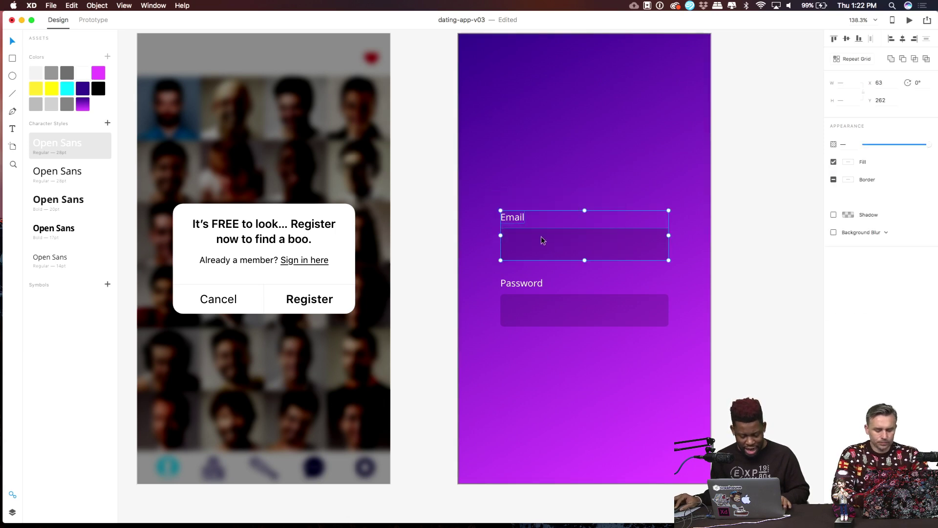
drag(541, 239, 573, 120)
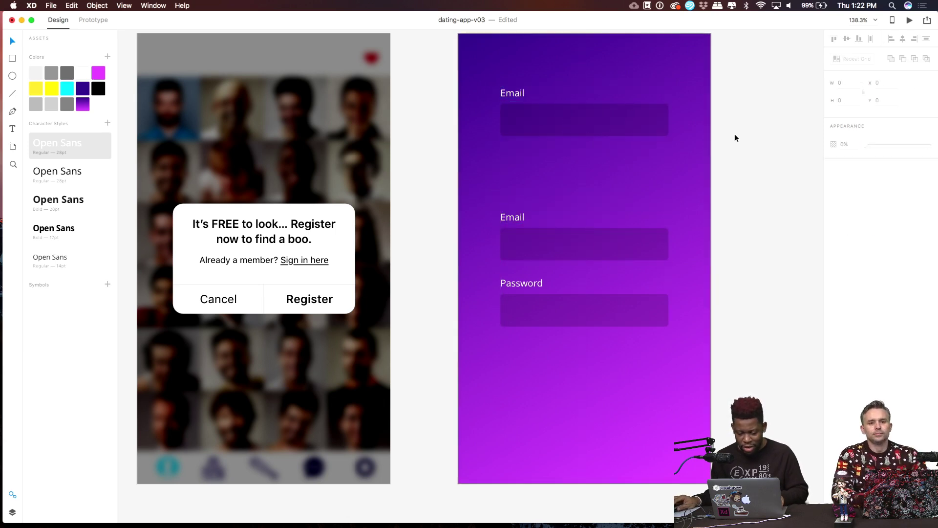
Change the text of the topmost Email label to "First Name".
click(513, 96)
double_click(514, 96)
text(F)
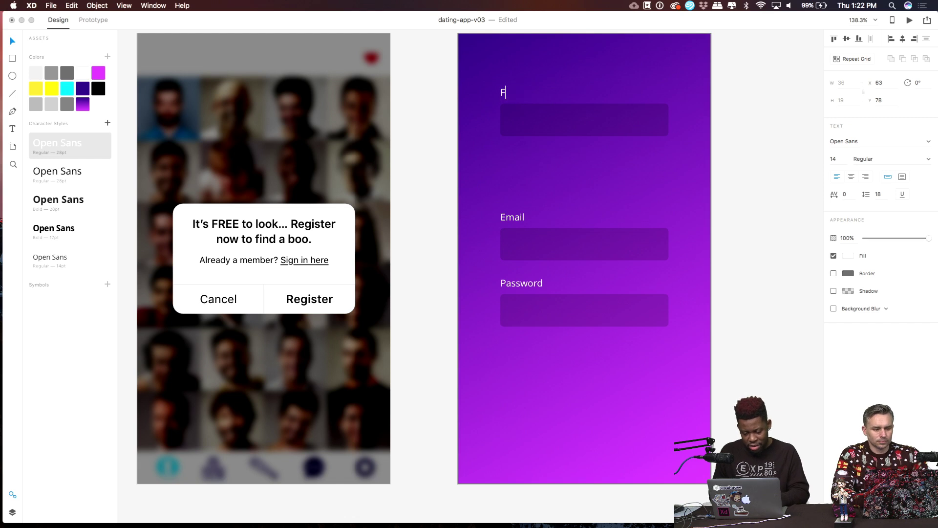
text(irst name)
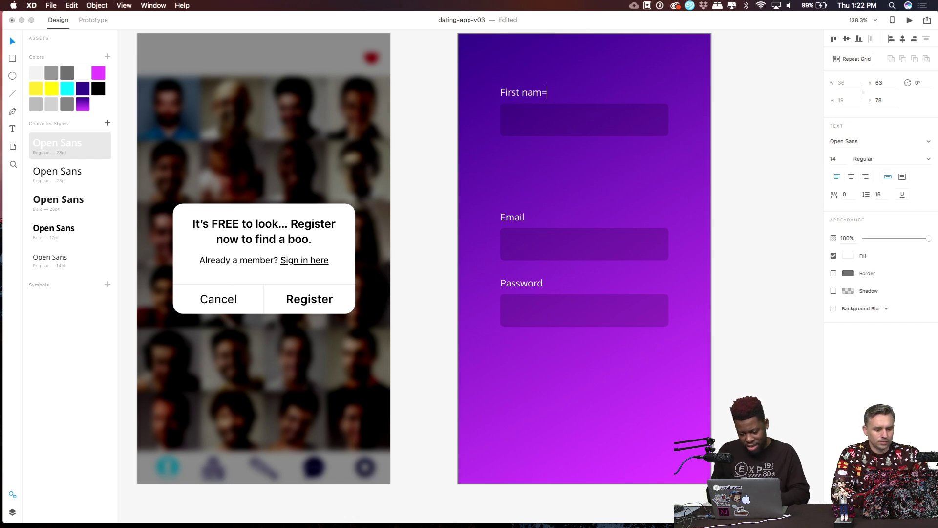
key(BackSpace)
key(BackSpace)
key(BackSpace)
key(BackSpace)
text(Name)
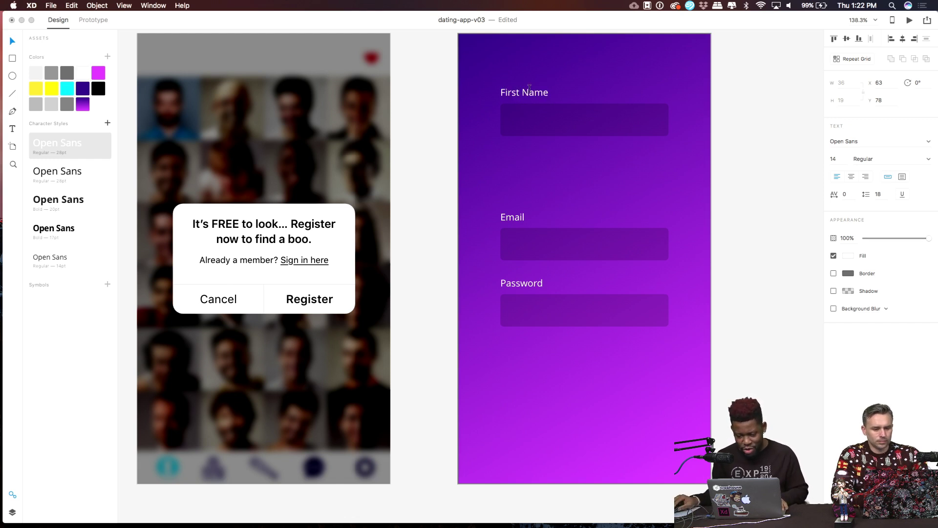
Duplicate the First Name label and its field just below, at about Y 164, and change the copied label's text to "Last Name".
drag(494, 80, 613, 178)
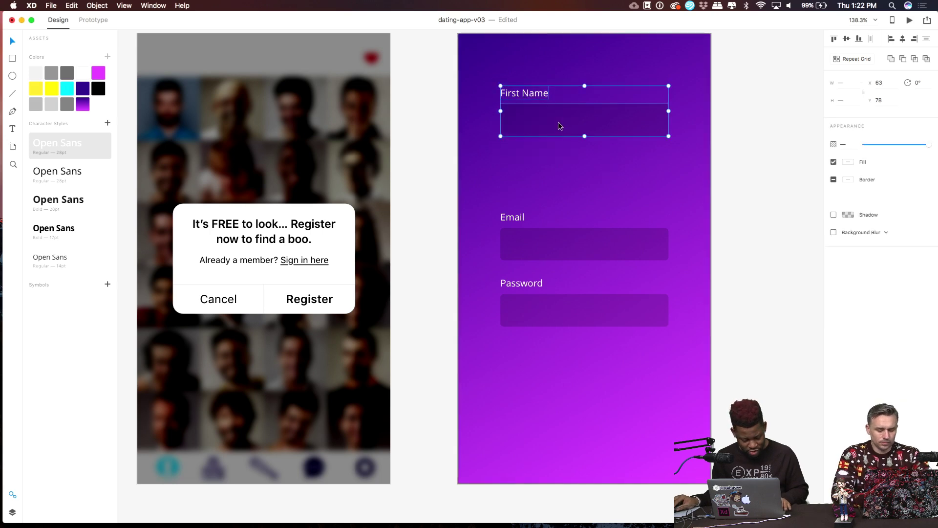
drag(559, 125, 570, 179)
key(Escape)
click(540, 151)
double_click(537, 150)
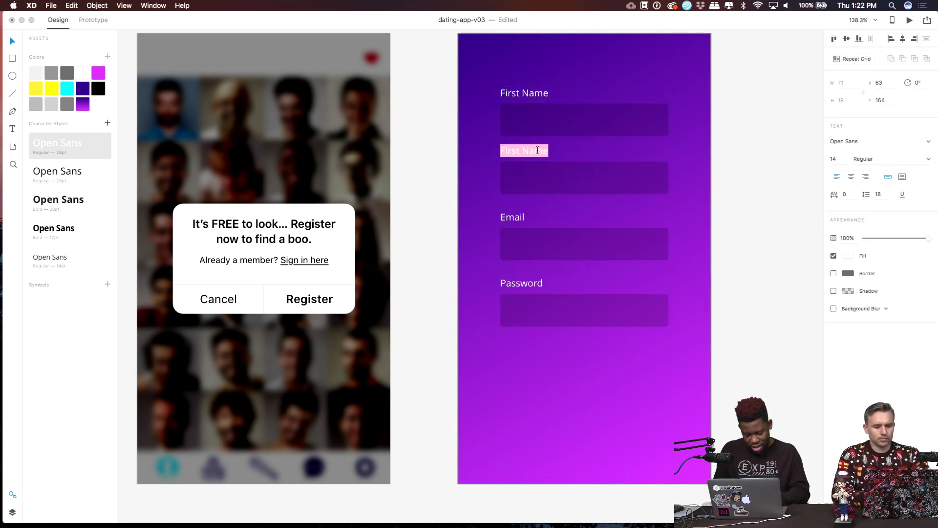
text(Last Name)
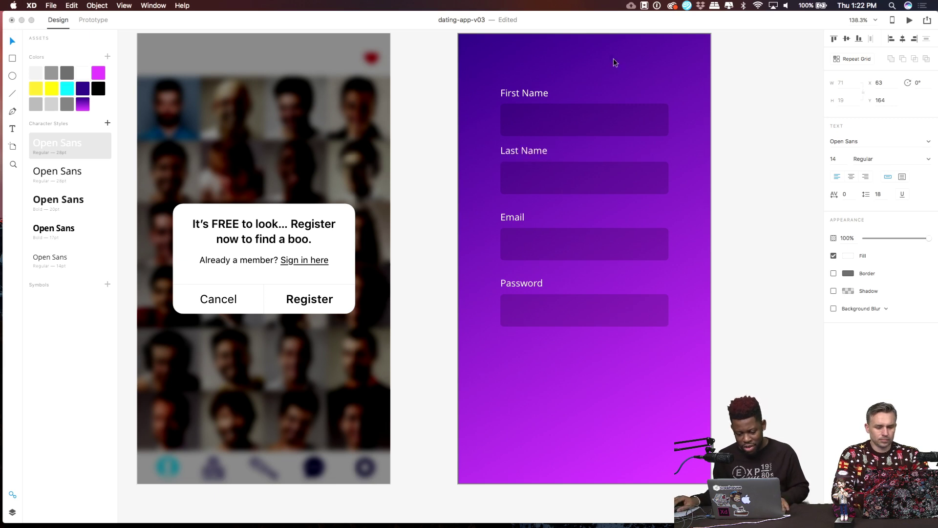
key(Escape)
Move the Email and Password labels with their fields down together to about Y 285.
scroll(631, 318, down, 3)
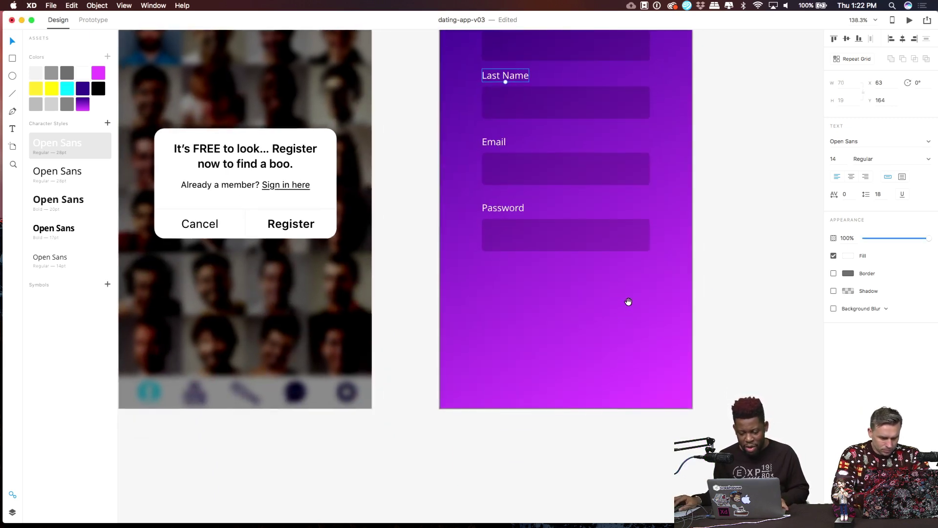
scroll(629, 301, up, 3)
drag(633, 348, 476, 203)
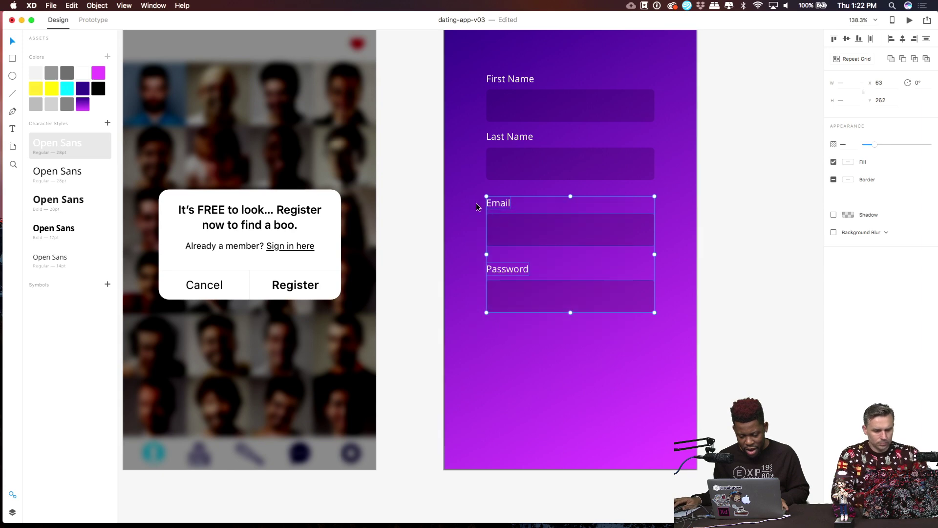
drag(546, 234, 547, 248)
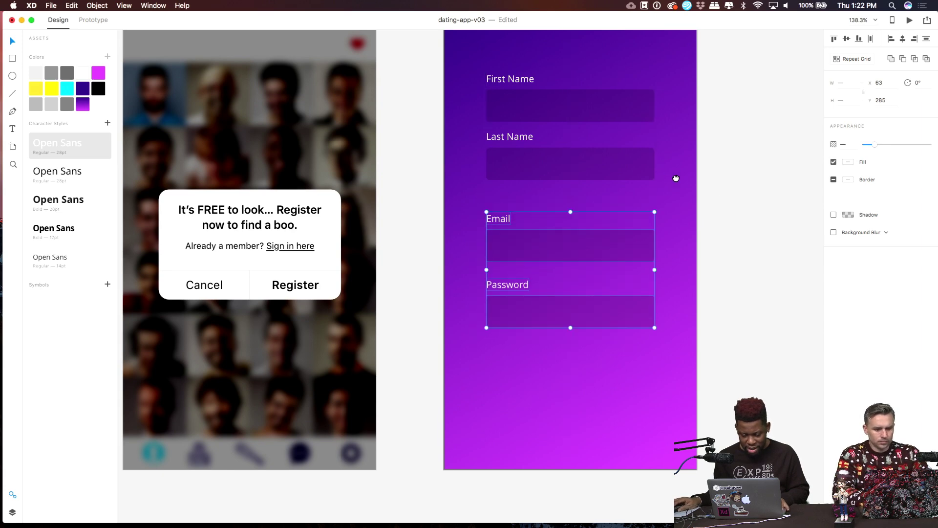
Move all four labelled fields of Selection – 6 down together to about Y 124 and deselect them.
scroll(676, 178, up, 4)
drag(475, 168, 717, 497)
scroll(723, 413, down, 5)
scroll(723, 413, right, 1)
drag(514, 255, 519, 288)
scroll(455, 73, up, 3)
scroll(454, 73, left, 1)
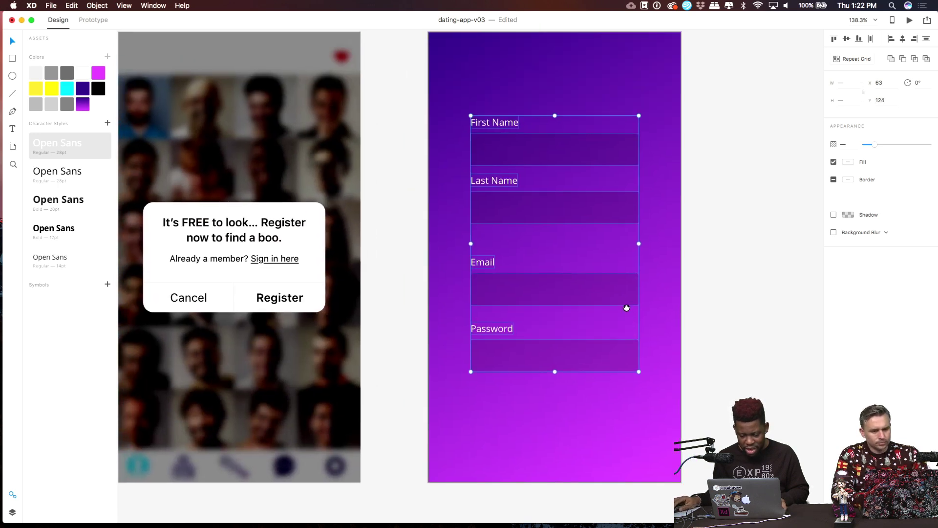
scroll(403, 178, down, 1)
click(403, 179)
Copy the cyan Next button from Selection – 3 and paste it below the fields on Selection – 6.
drag(295, 241, 566, 194)
key(super+space)
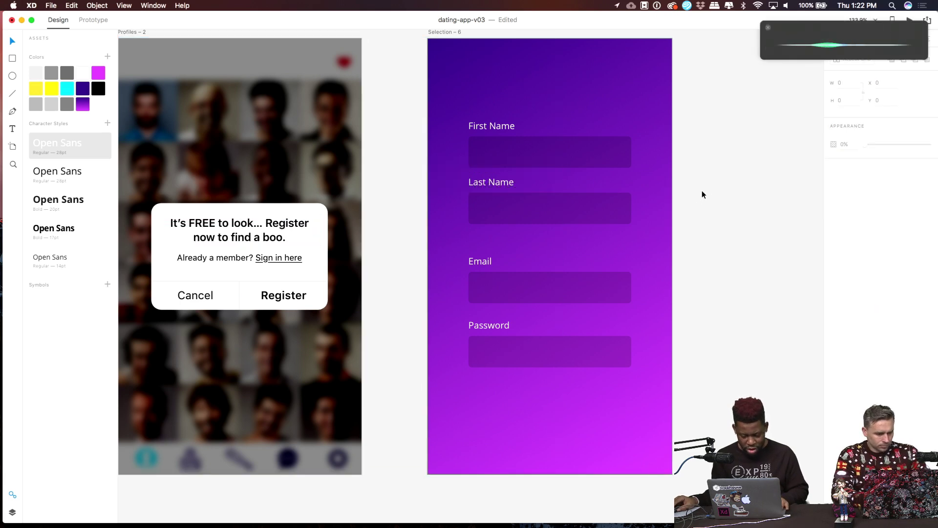
scroll(703, 195, down, 5)
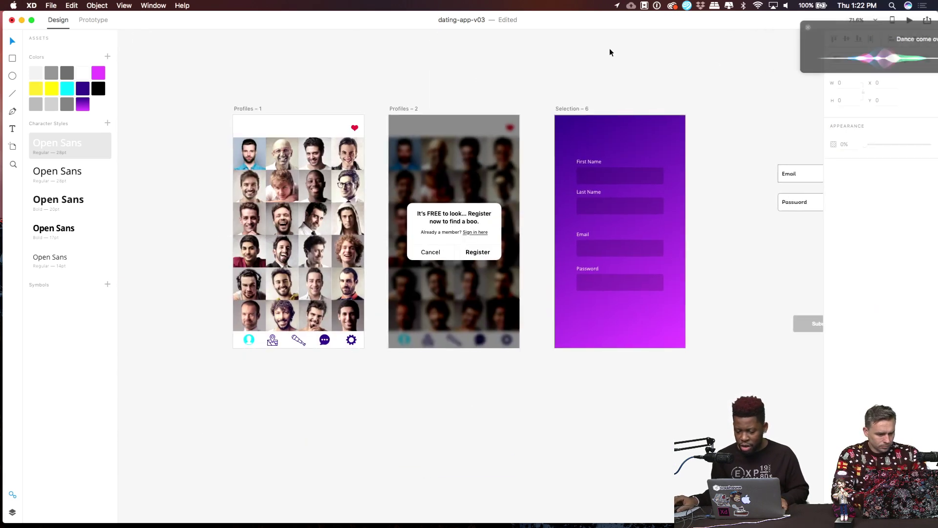
drag(356, 66, 640, 64)
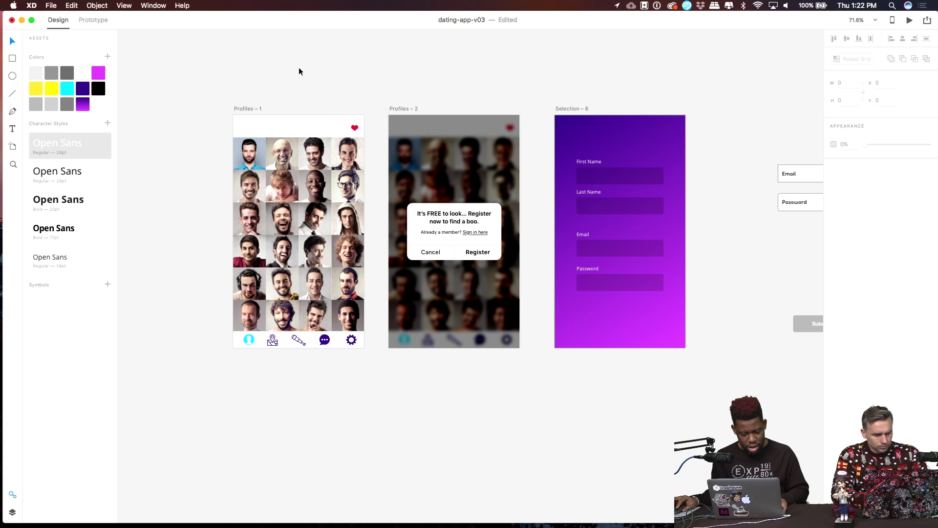
scroll(538, 130, left, 15)
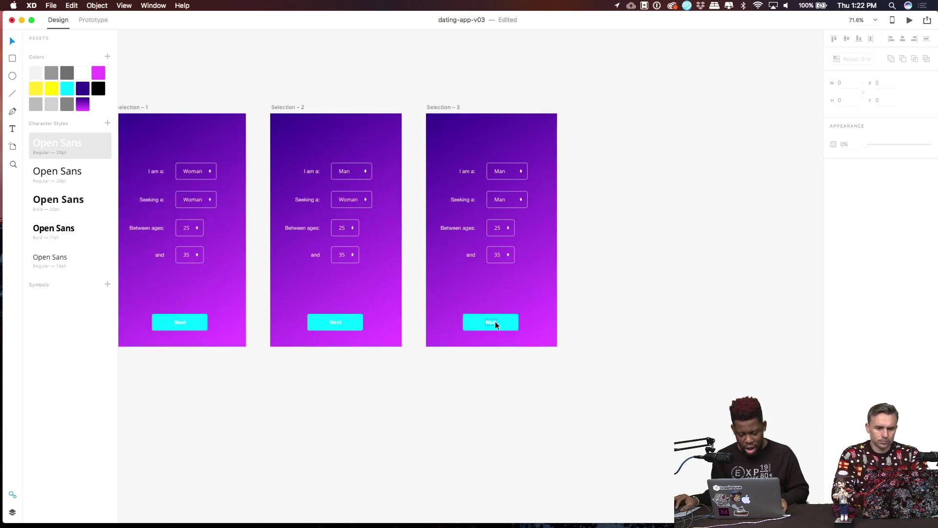
click(495, 323)
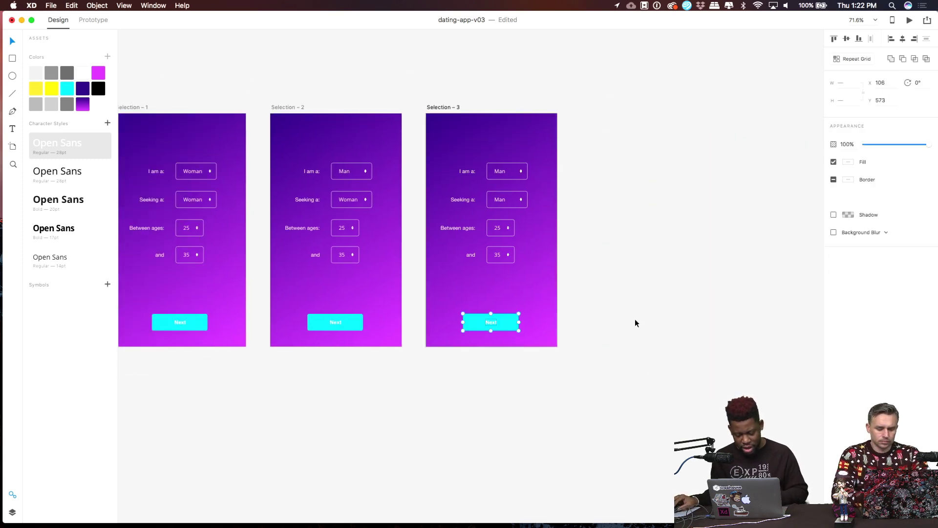
scroll(635, 319, right, 15)
scroll(450, 251, up, 3)
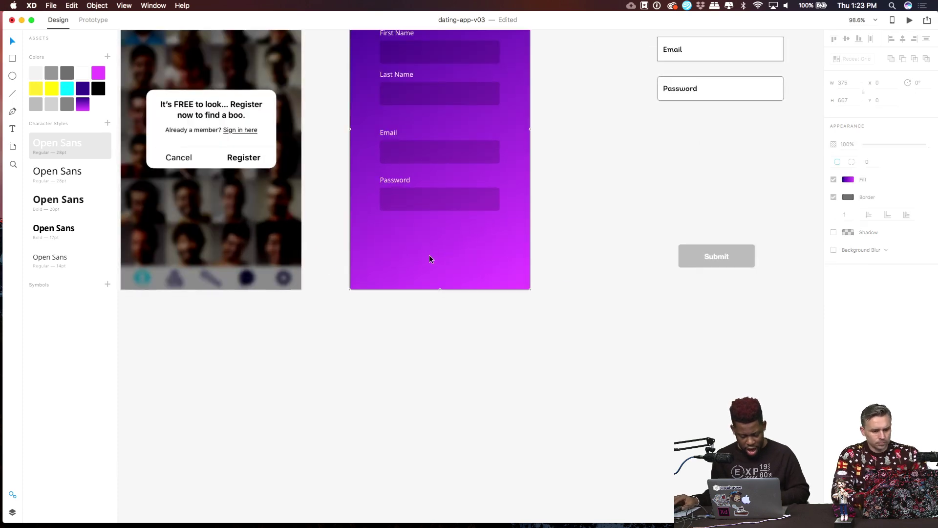
key(super+v)
click(534, 244)
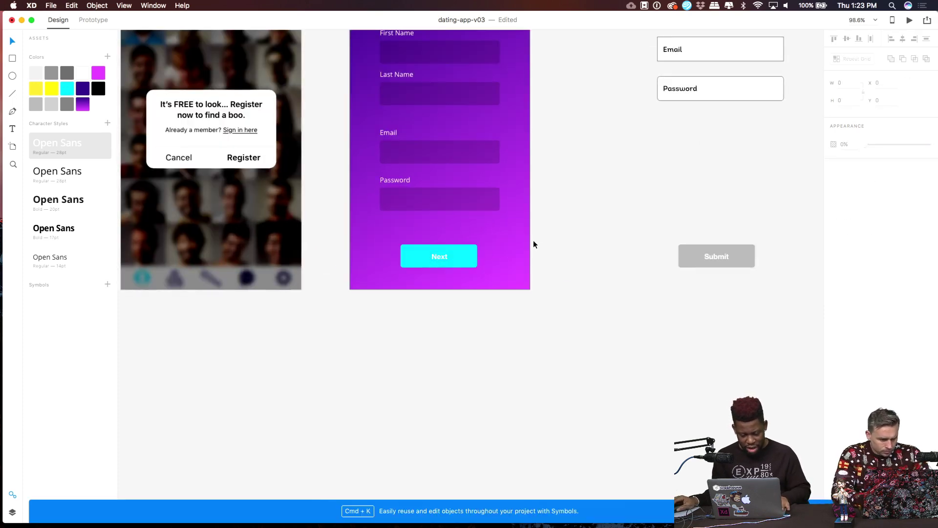
Change the text of the pasted button on Selection – 6 to "Get Hooked".
double_click(442, 258)
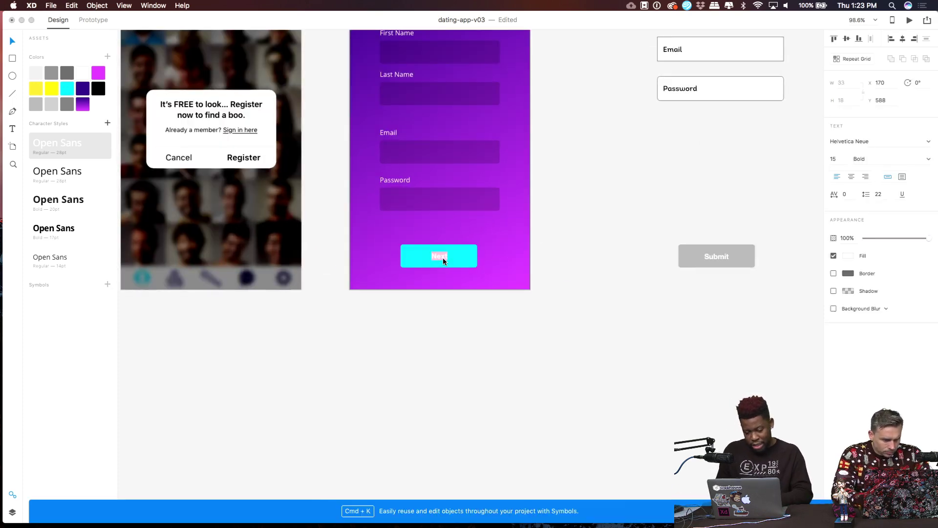
text(Fidn)
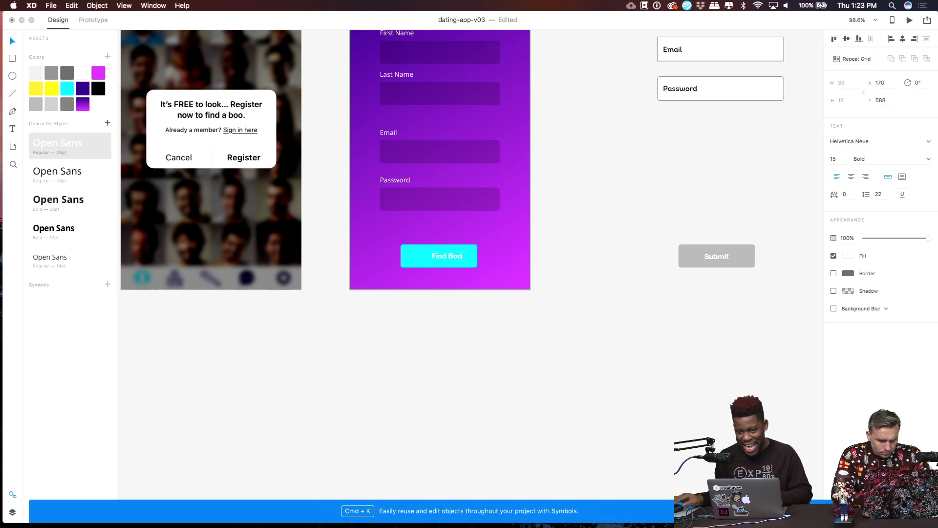
triple_click(451, 254)
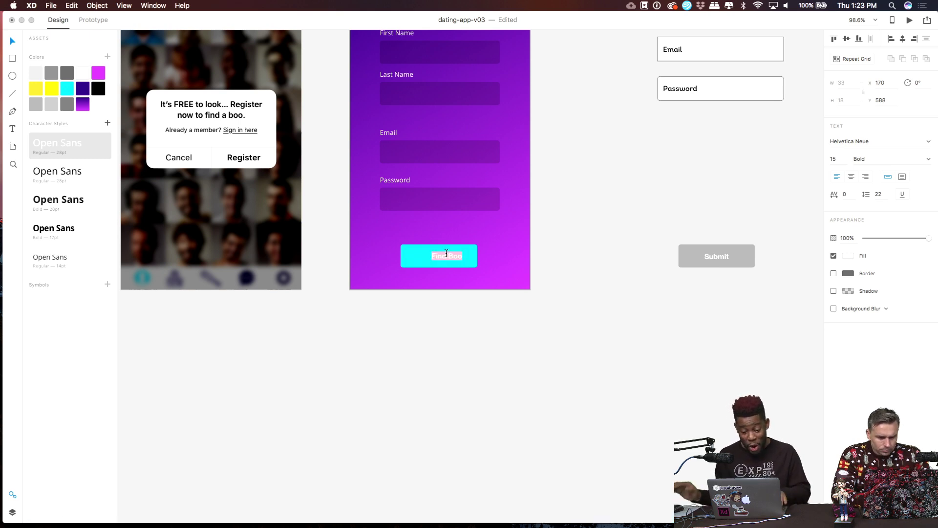
text(Get Hooked)
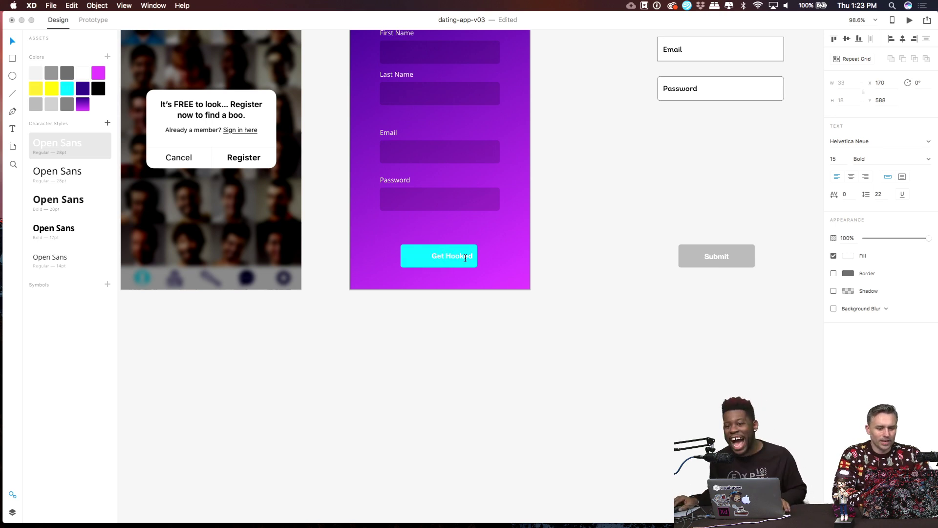
key(Escape)
Center the Get Hooked text horizontally on its cyan button and deselect both.
shift+click(410, 257)
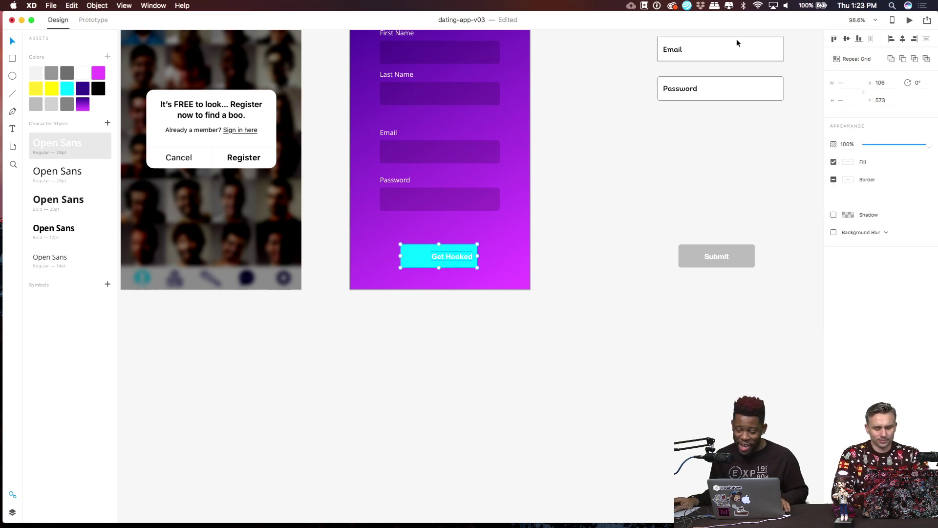
click(904, 40)
click(622, 200)
scroll(599, 205, up, 5)
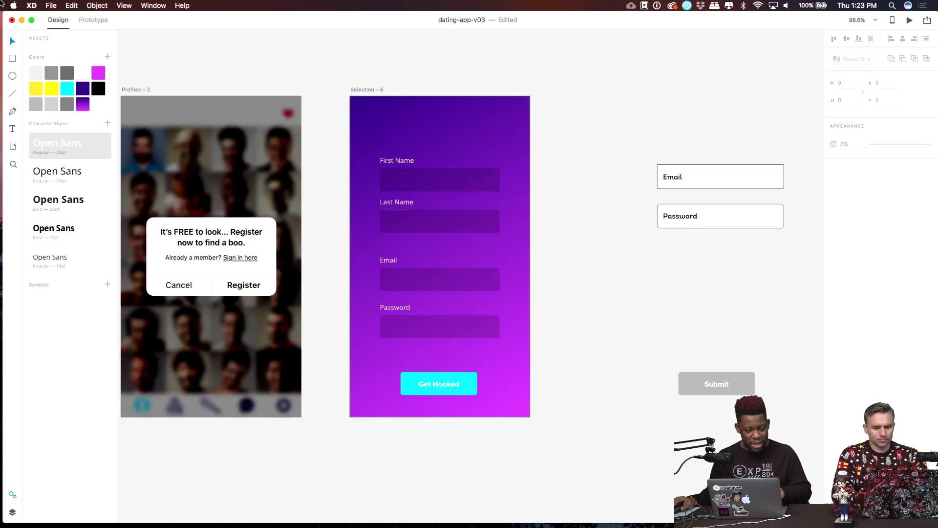
Open the Creative Cloud Libraries and switch to the TimandPaul library.
click(50, 6)
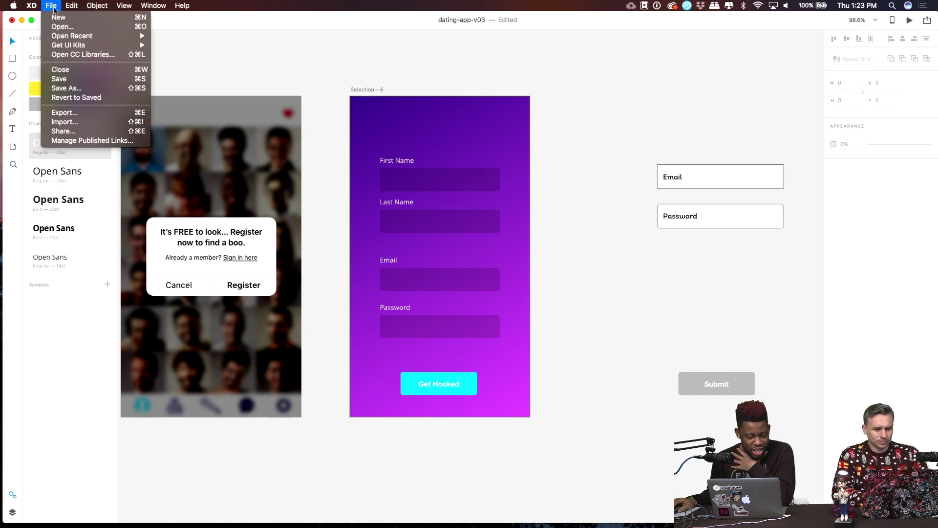
click(73, 54)
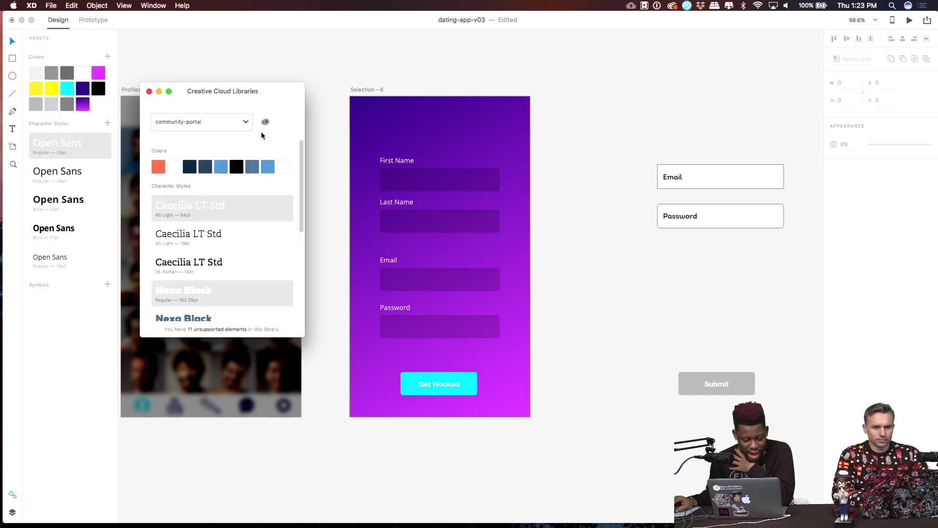
click(214, 125)
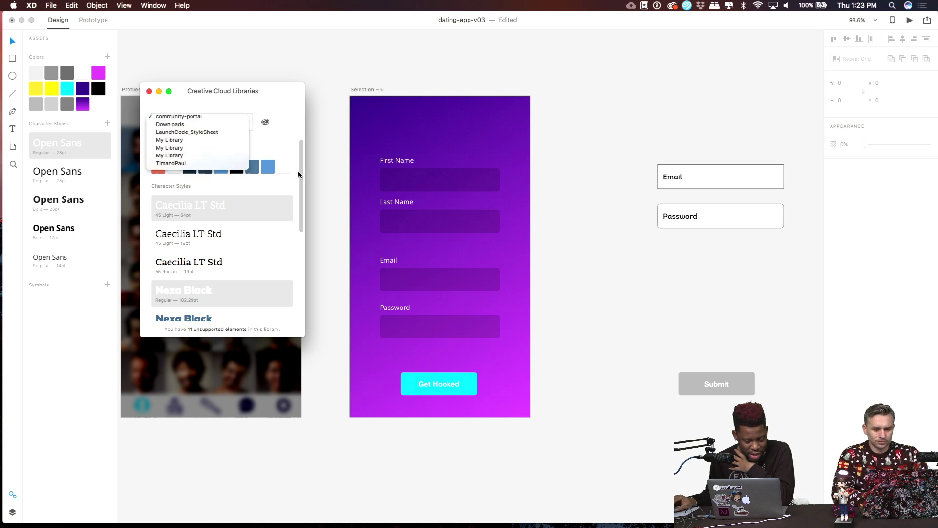
click(169, 171)
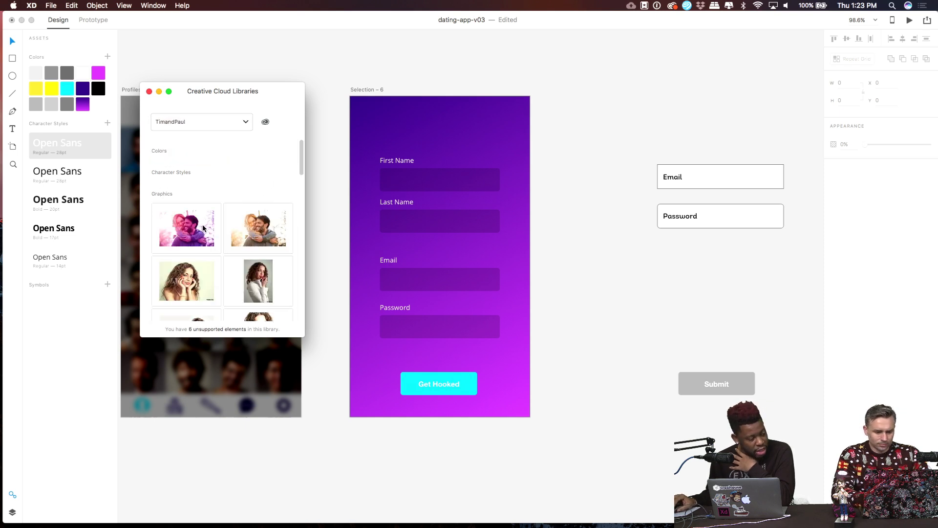
Cover the Title artboard's couple photo with a 375 × 667 rectangle and fill it with the saved purple gradient.
scroll(324, 170, down, 5)
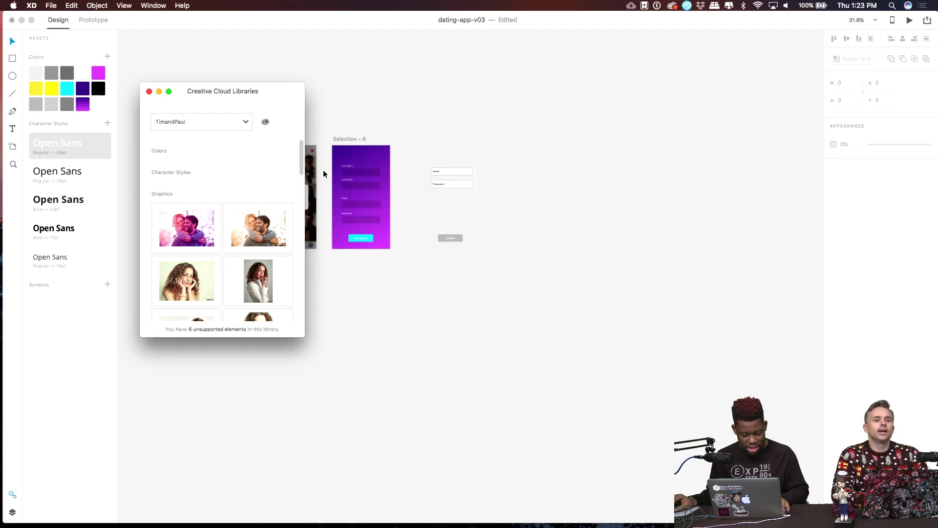
click(322, 169)
scroll(446, 118, up, 1)
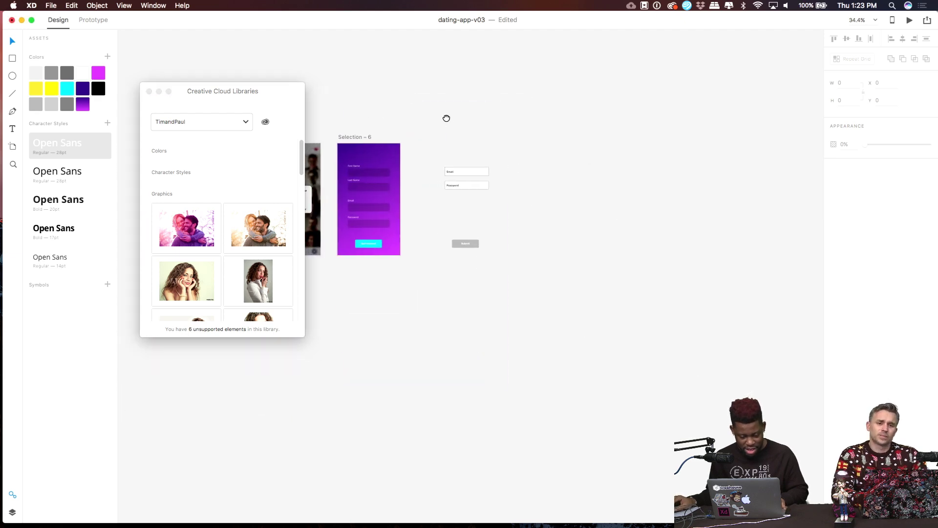
scroll(446, 118, left, 15)
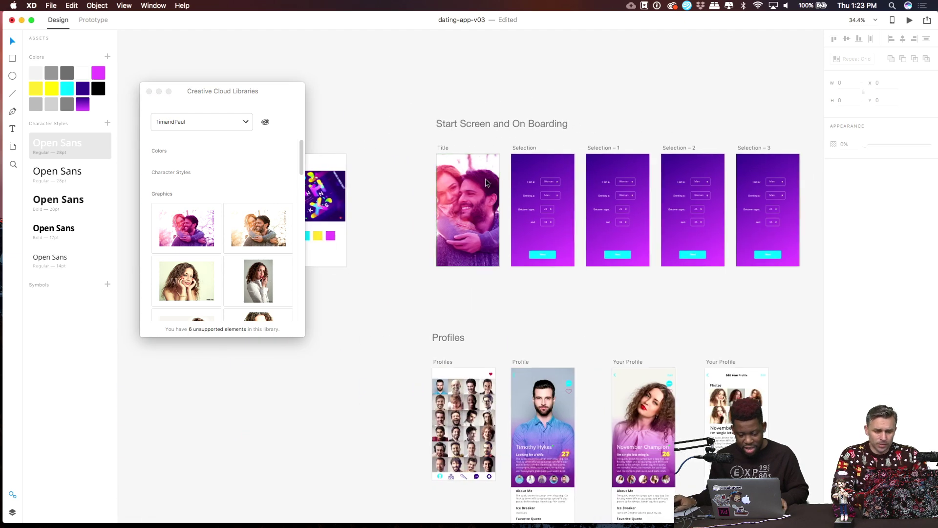
scroll(486, 180, up, 5)
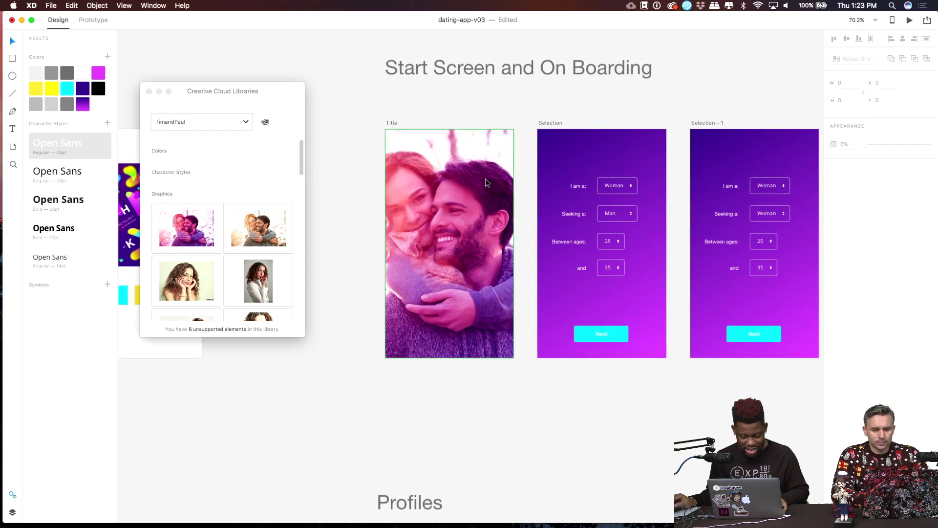
scroll(486, 180, up, 4)
drag(534, 152, 616, 124)
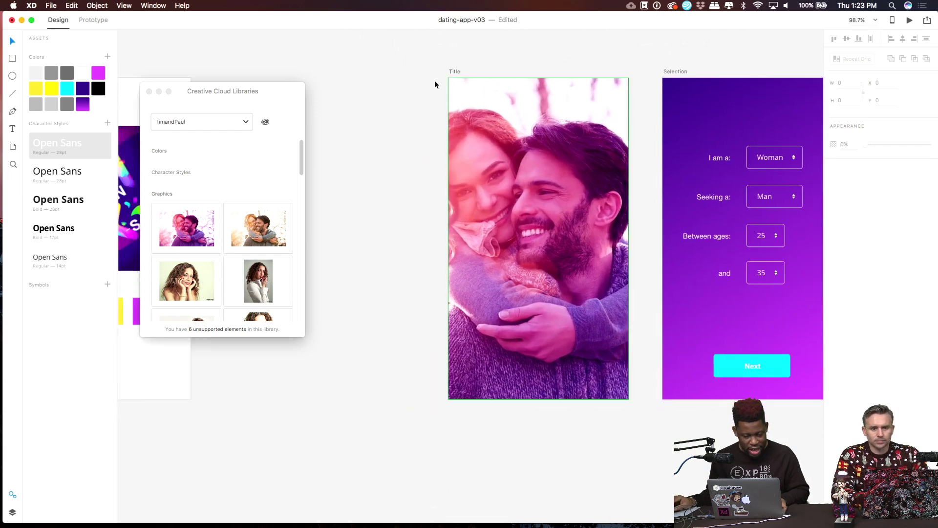
click(12, 59)
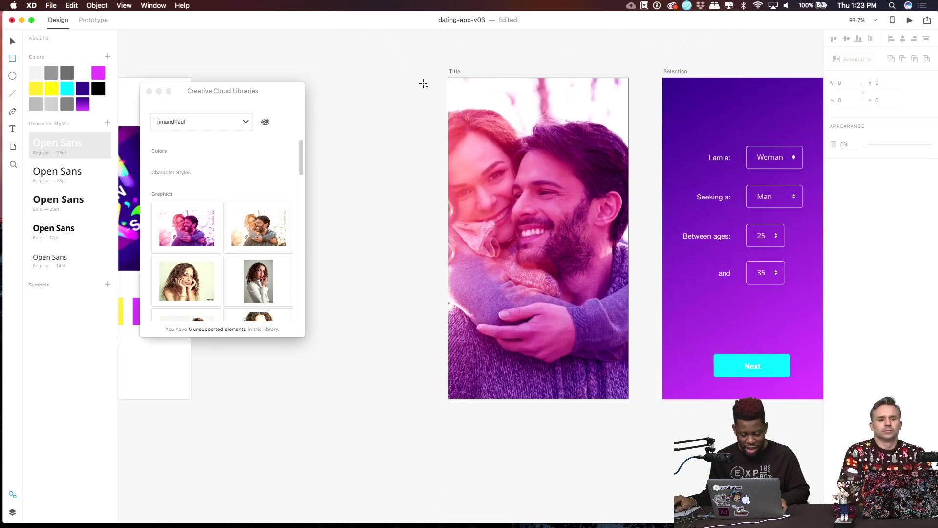
drag(448, 78, 630, 399)
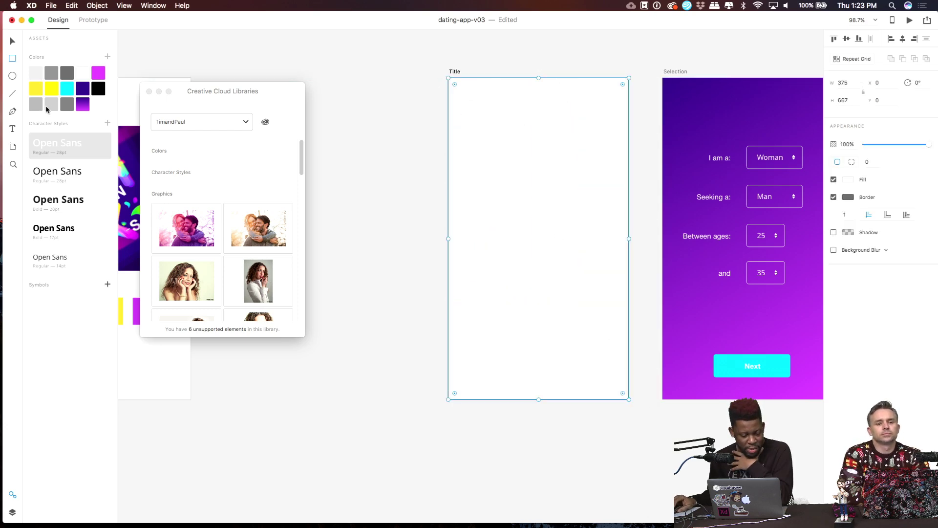
click(80, 106)
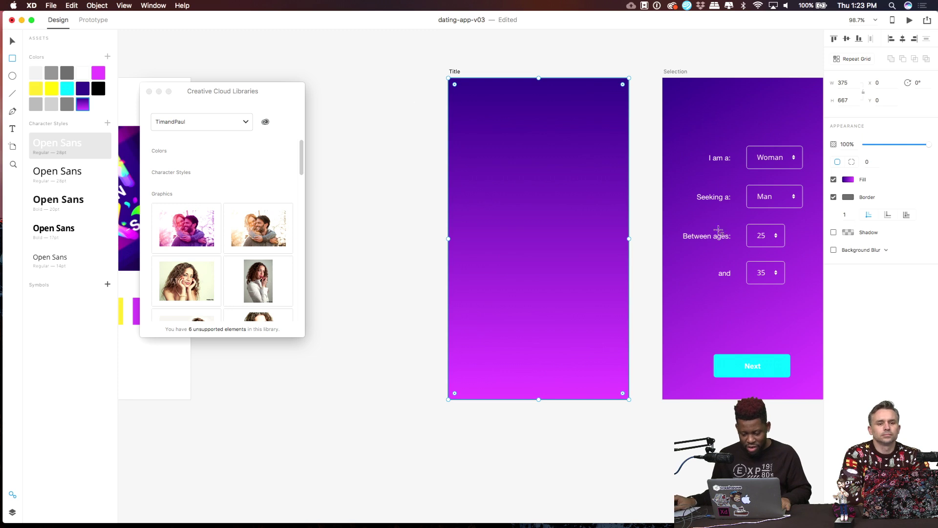
Run the Title rectangle's gradient diagonally from its upper-left corner to its lower-right corner.
click(846, 180)
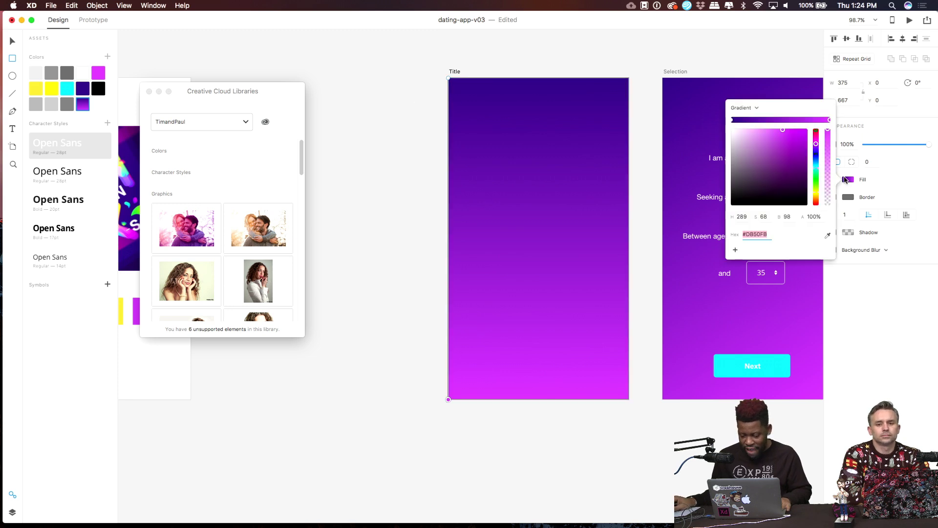
click(742, 111)
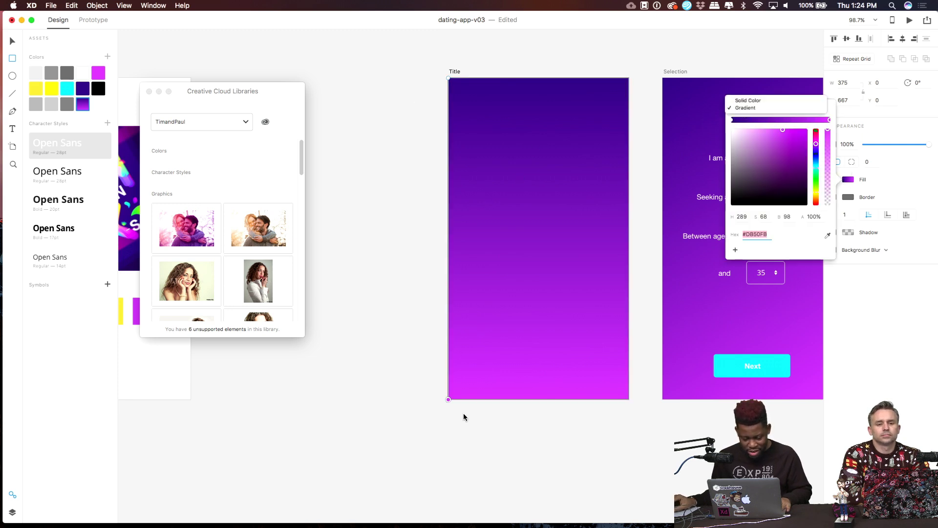
click(449, 402)
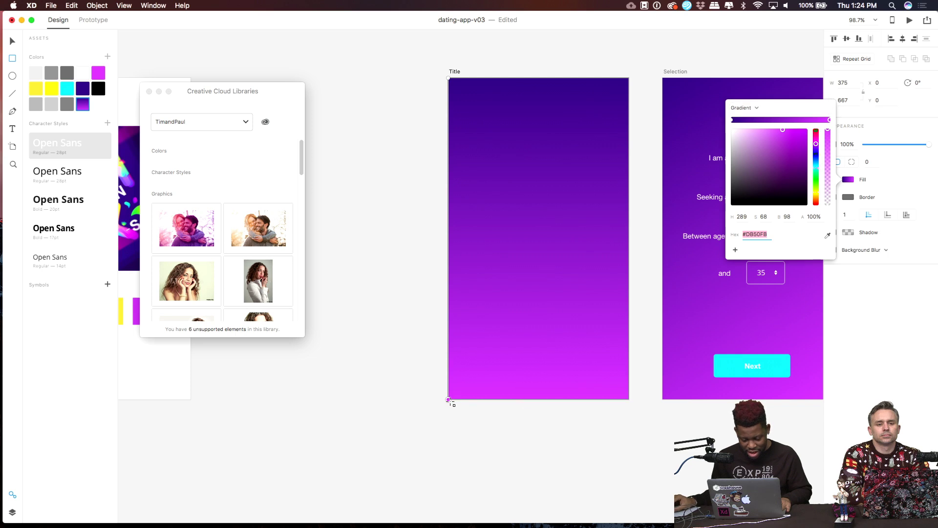
drag(448, 400, 629, 400)
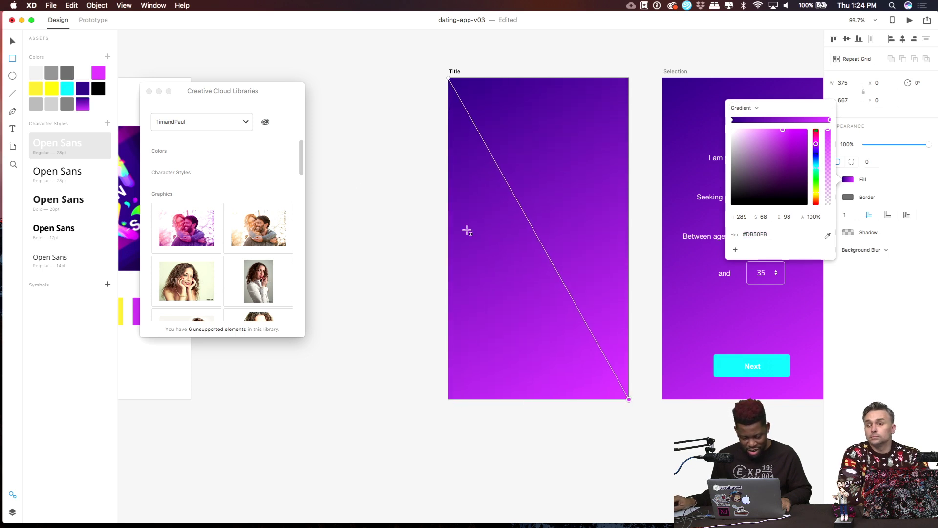
key(Escape)
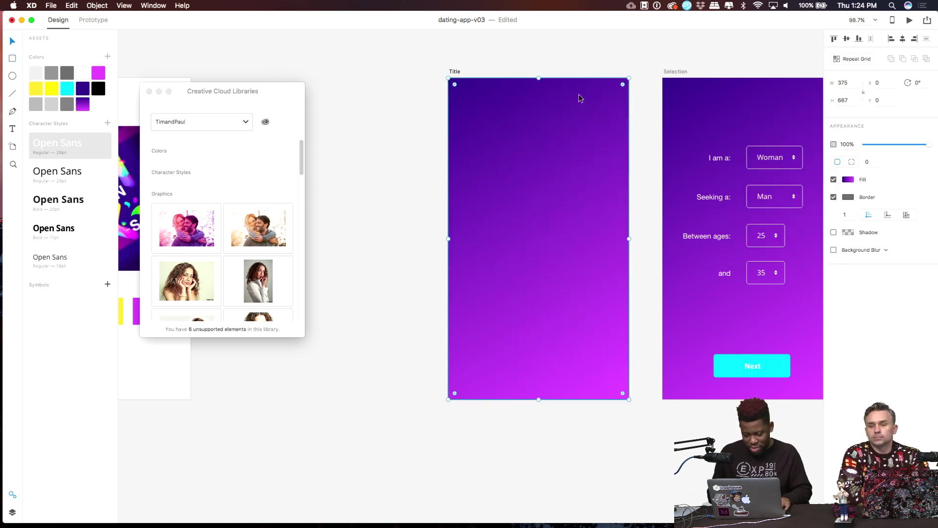
Send the gradient rectangle to the back of the Title artboard and set the couple photo's opacity to 23%.
key(super+v)
click(582, 131)
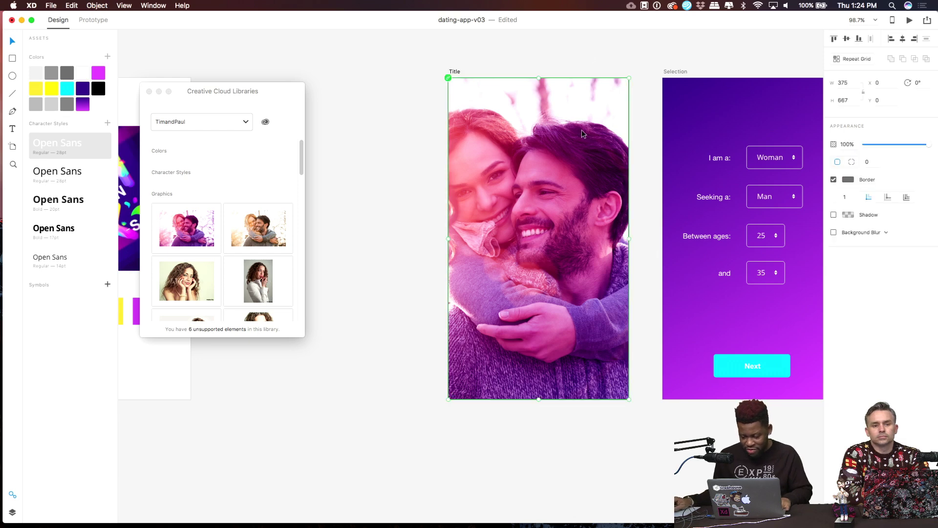
drag(928, 148, 880, 149)
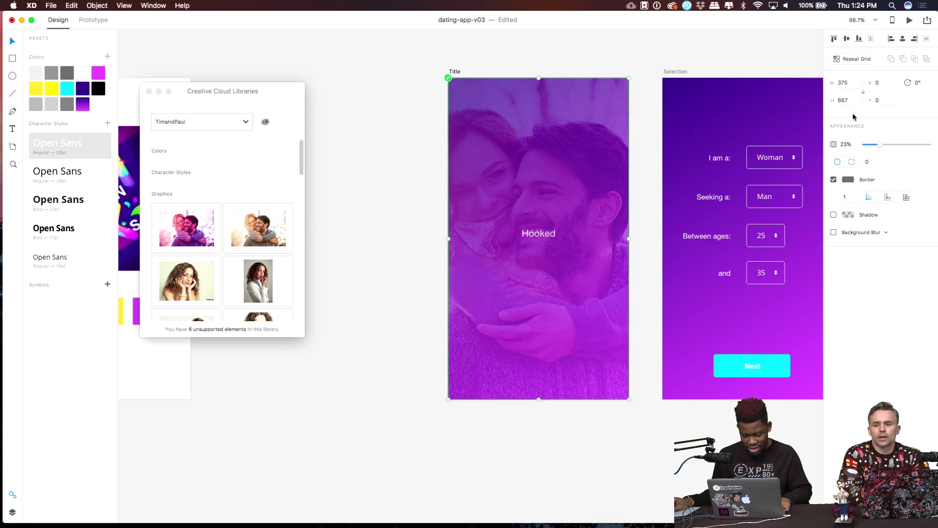
click(686, 57)
scroll(674, 68, right, 3)
scroll(661, 88, down, 1)
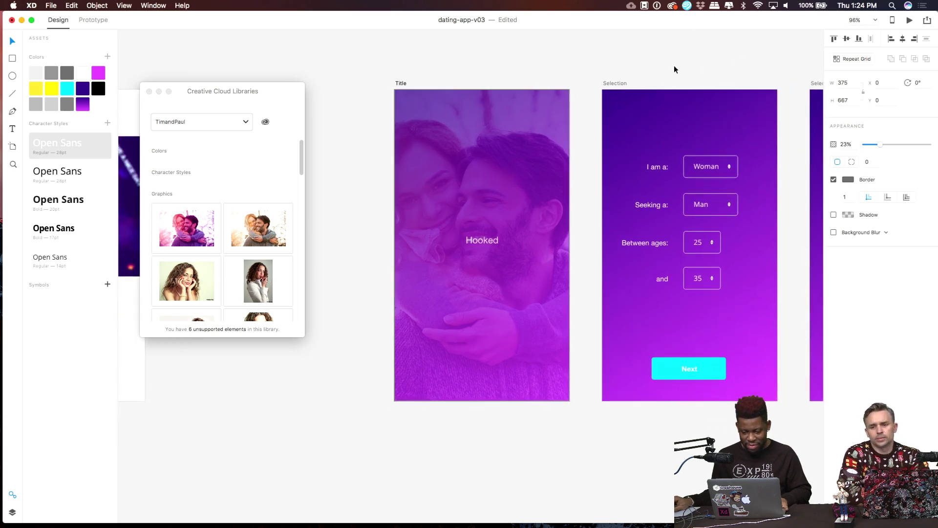
Look over the Creative Cloud activity stream and the remaining graphics in the TimandPaul library.
click(673, 6)
click(611, 52)
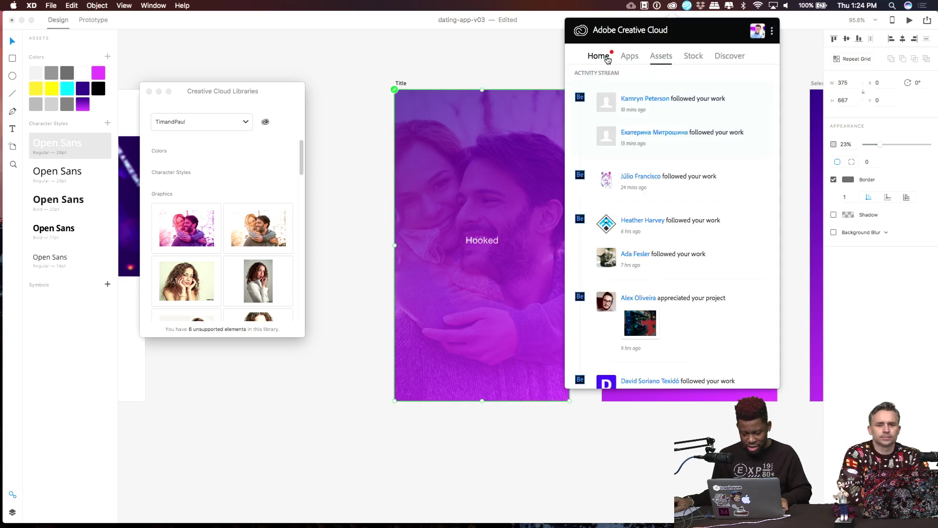
click(543, 59)
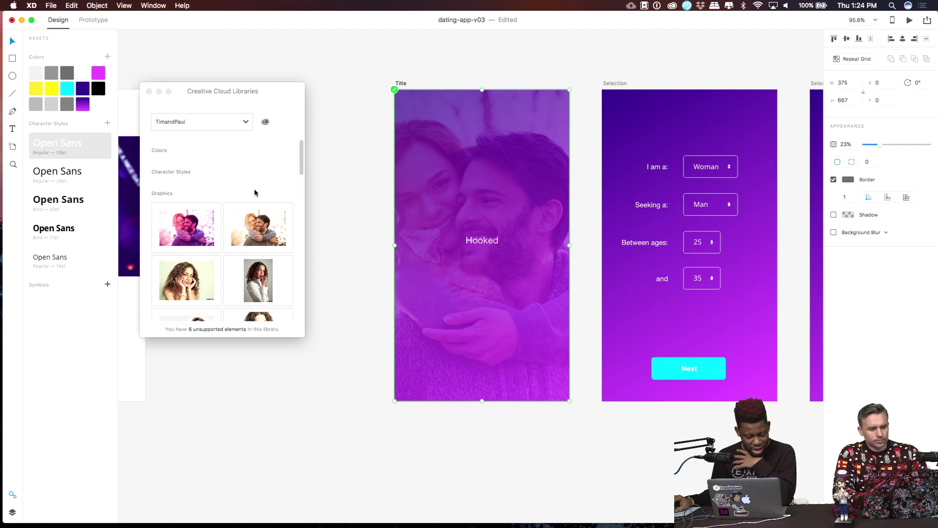
scroll(255, 189, down, 10)
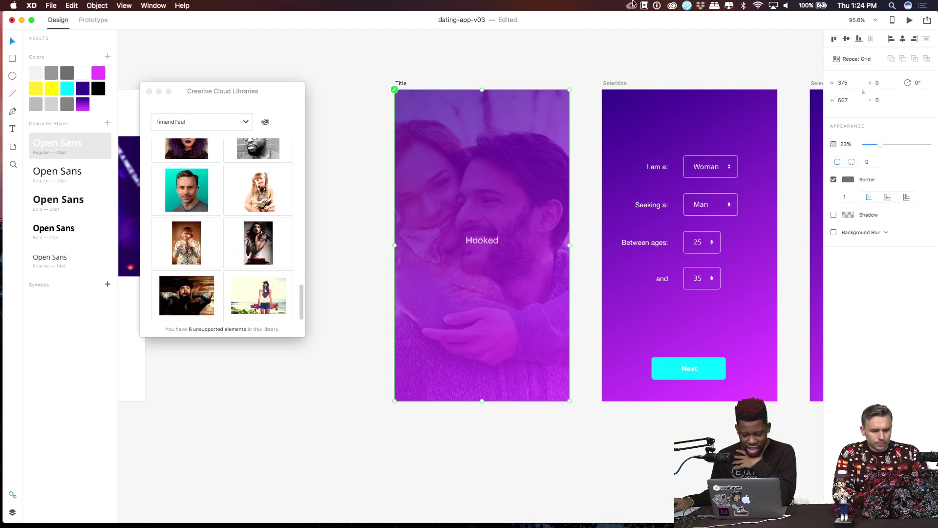
Open the synced Creative Cloud Files folder and look through its Audition, designs, experience and xd subfolders.
click(671, 6)
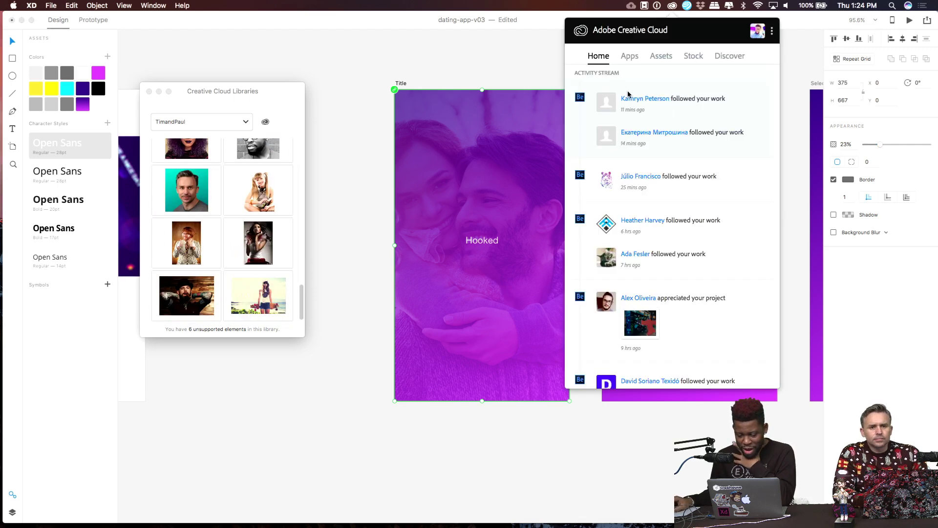
click(661, 60)
click(669, 236)
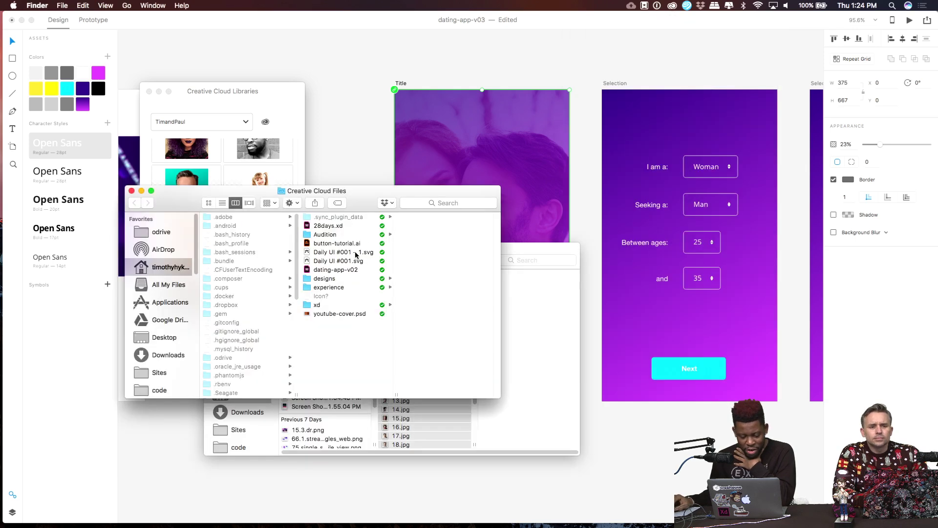
click(325, 235)
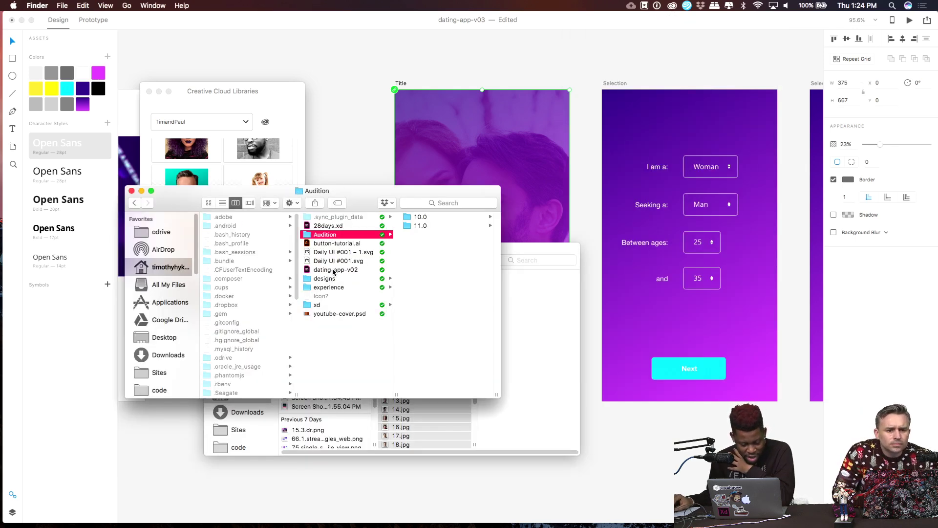
click(329, 279)
click(333, 288)
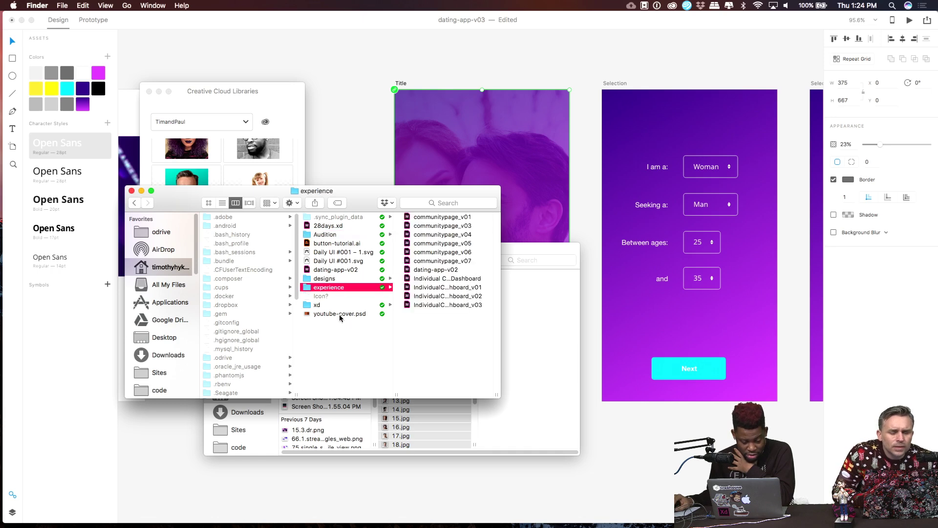
click(318, 306)
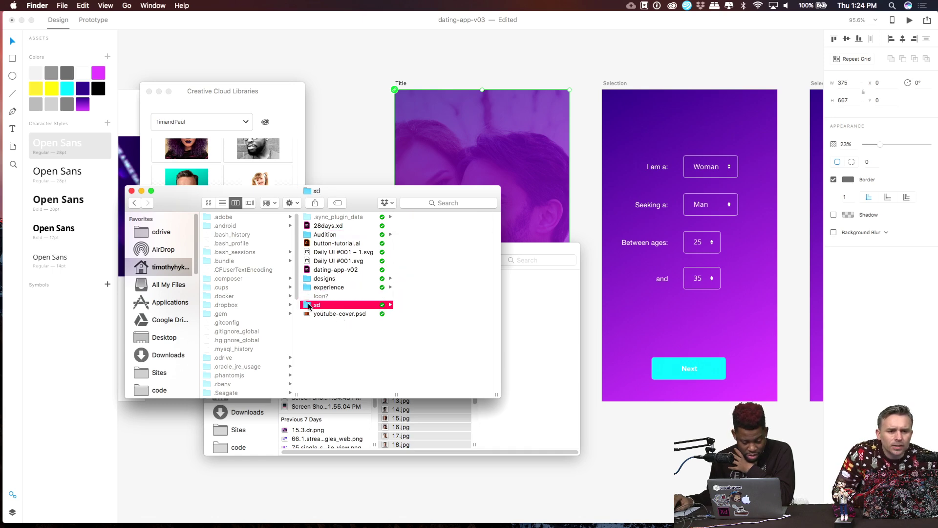
click(323, 314)
click(327, 288)
click(324, 278)
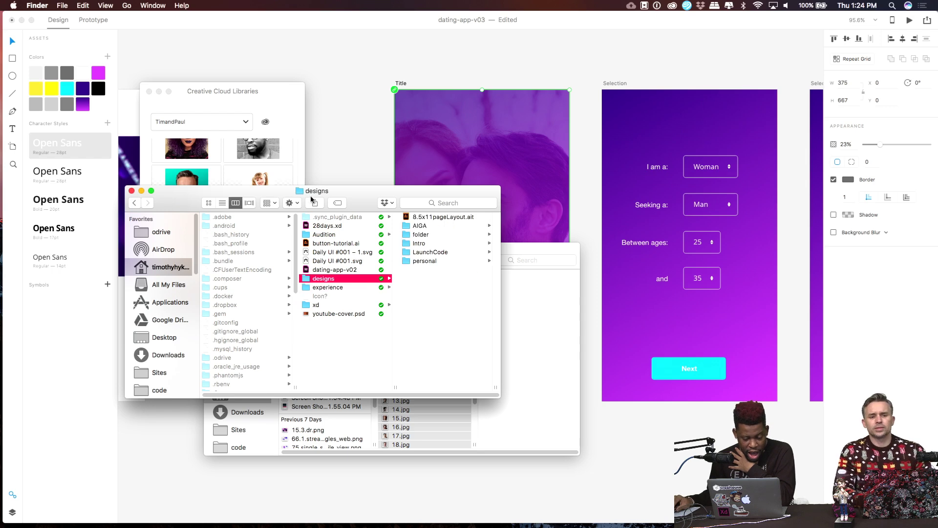
Check the Creative Cloud file storage and sync status, and return to the designs folder in Finder.
mouse_move(223, 526)
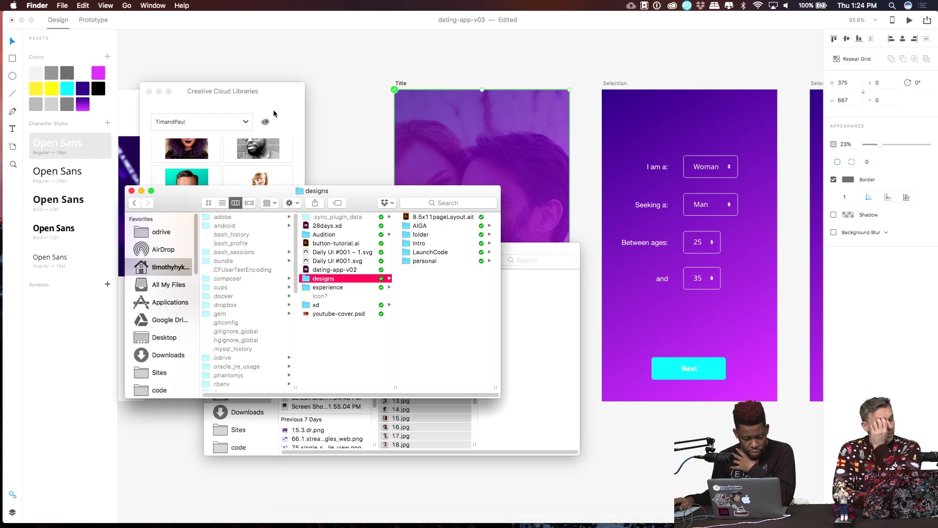
click(260, 128)
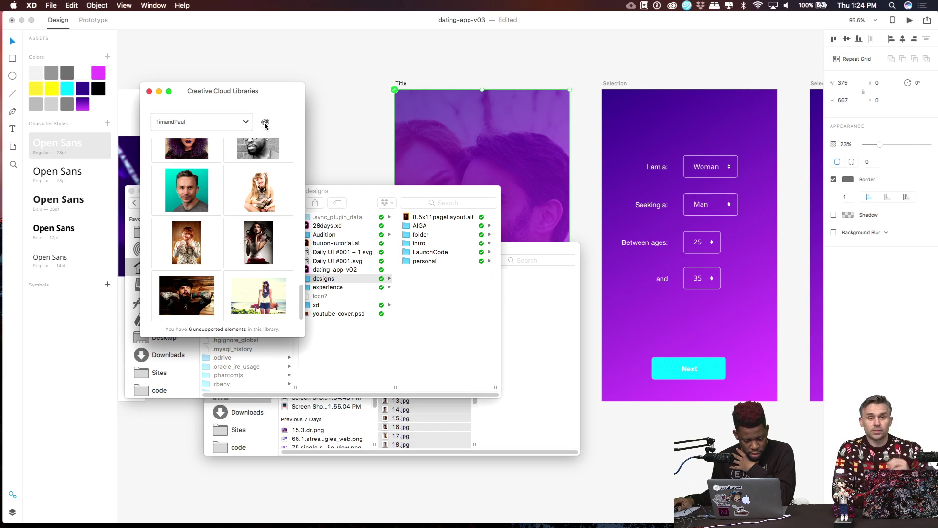
click(673, 6)
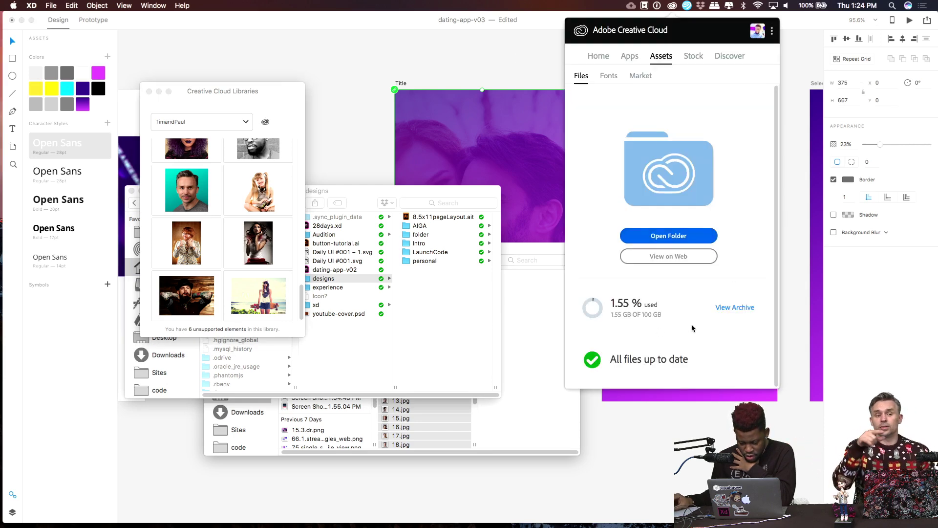
click(344, 193)
Switch to Chrome and search Google for "adobe creative cloud".
mouse_move(453, 525)
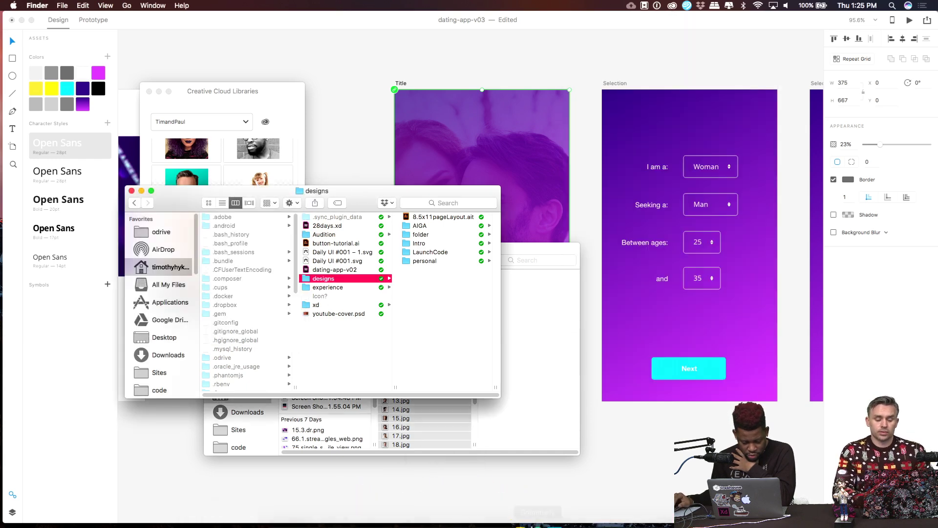
click(323, 494)
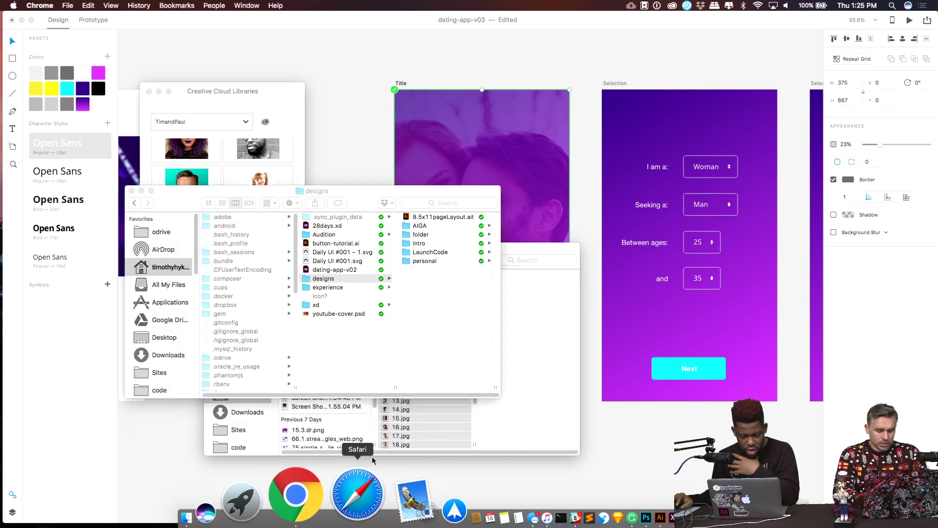
drag(279, 22, 462, 36)
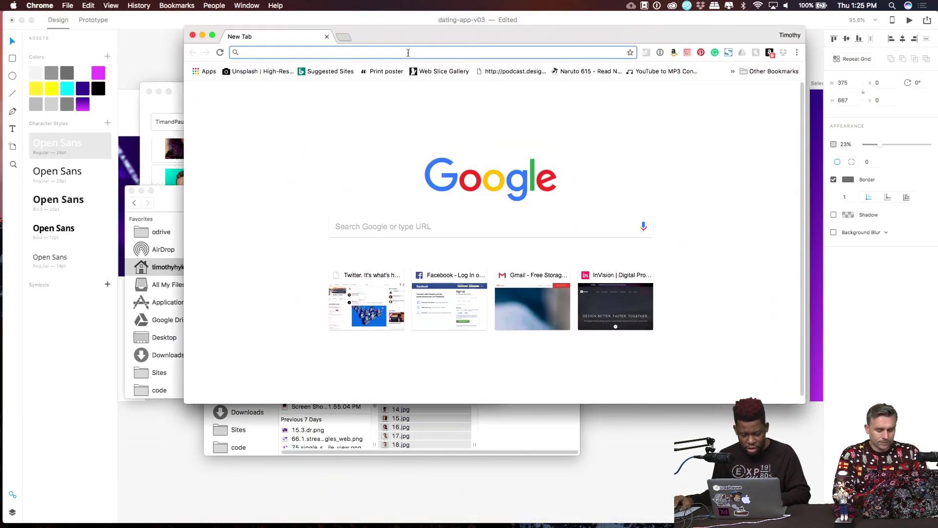
text(ado)
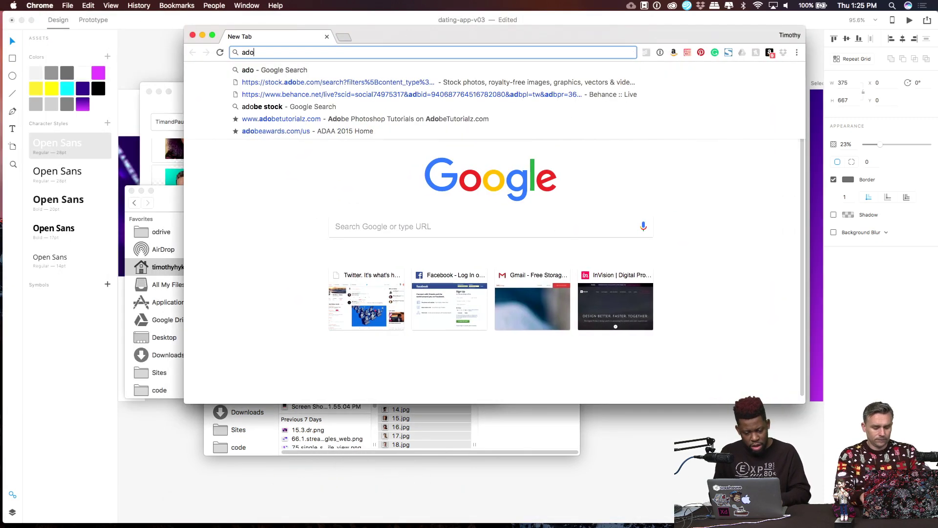
text(be creative cloud)
key(Return)
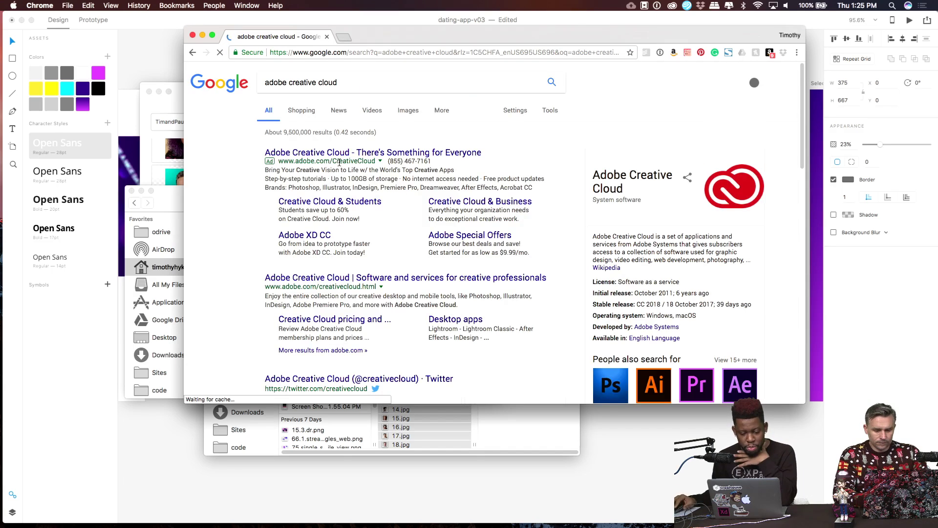
Open Adobe's official Creative Cloud page from the search results and enlarge the browser window.
click(297, 278)
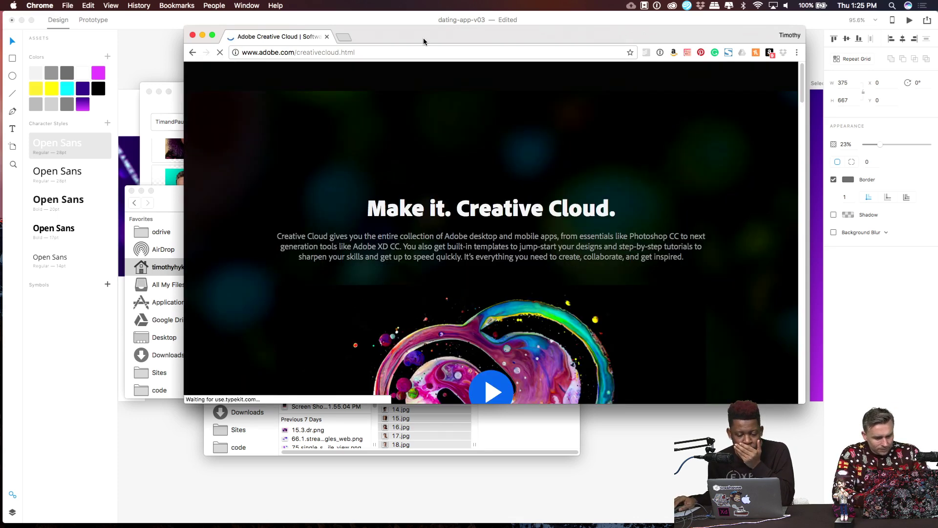
drag(423, 37, 361, 24)
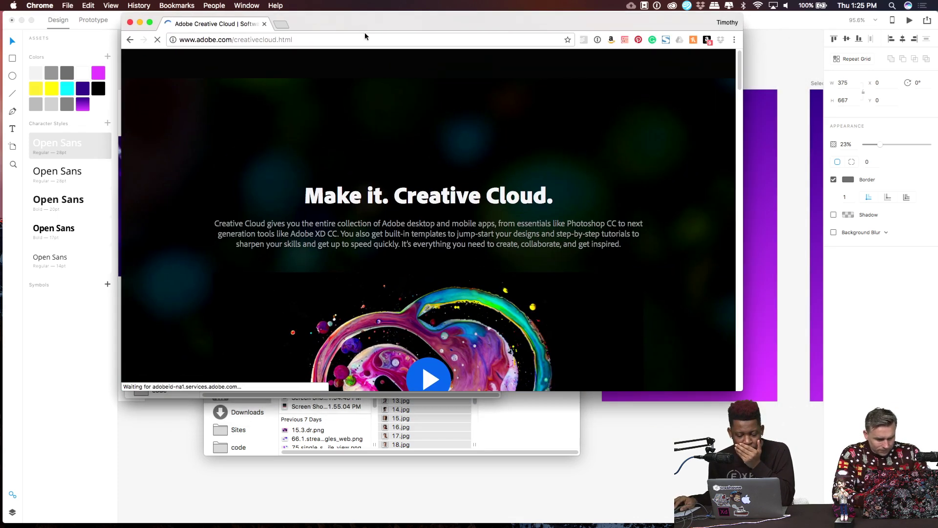
drag(744, 389, 821, 456)
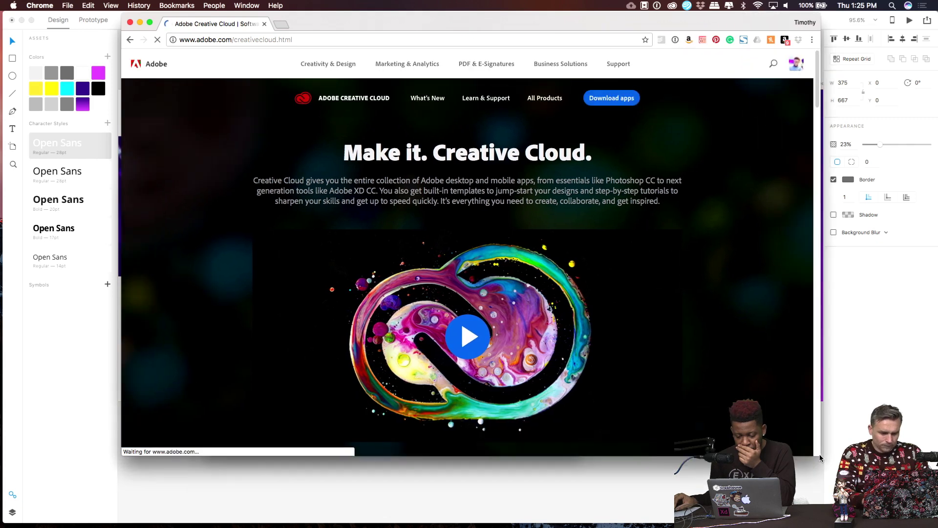
Open the Adobe account management page and verify the identity by entering the account password.
click(796, 64)
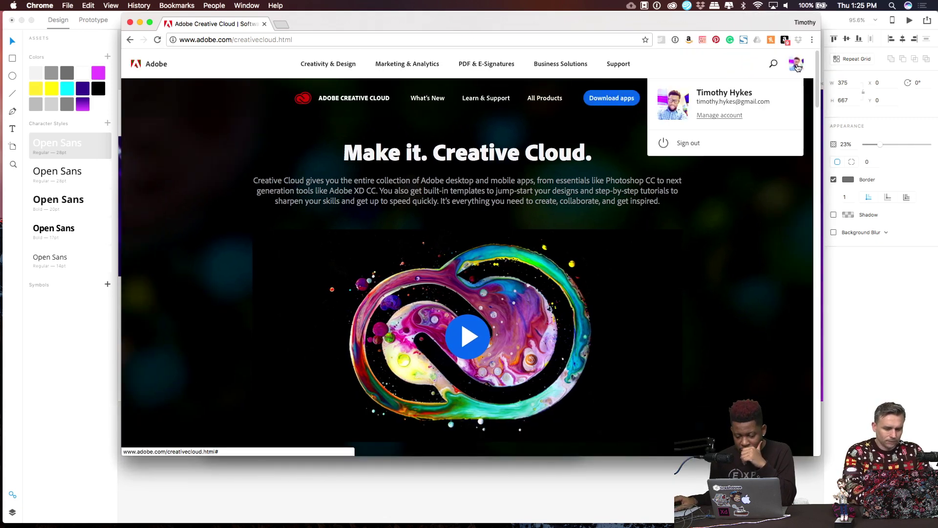
click(728, 97)
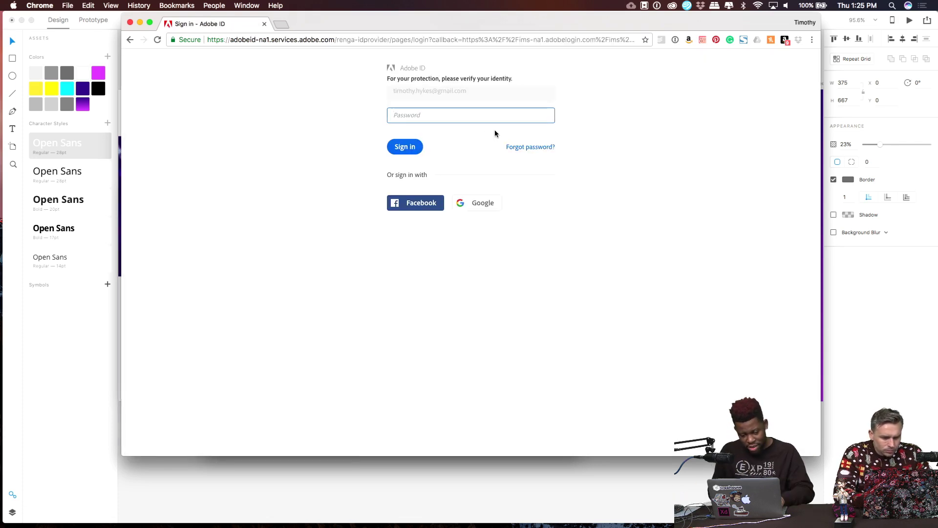
text(•••••)
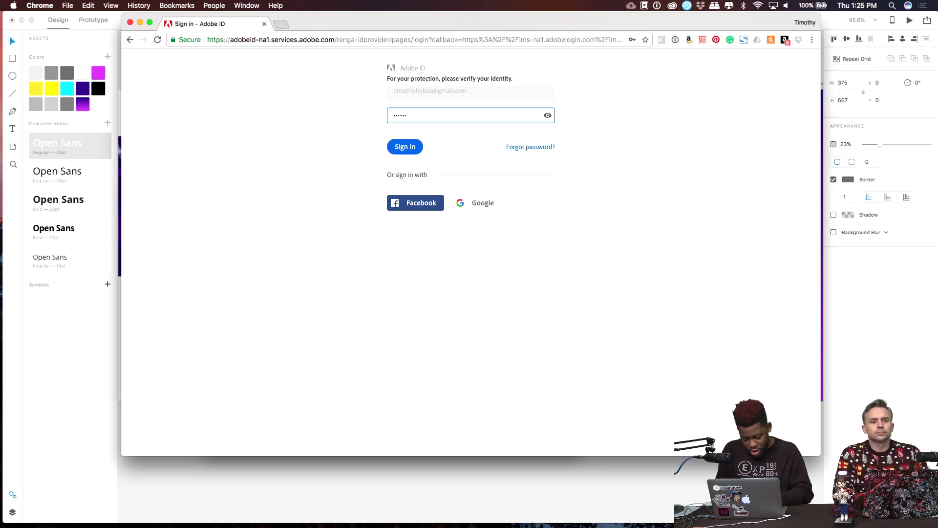
text(•••••)
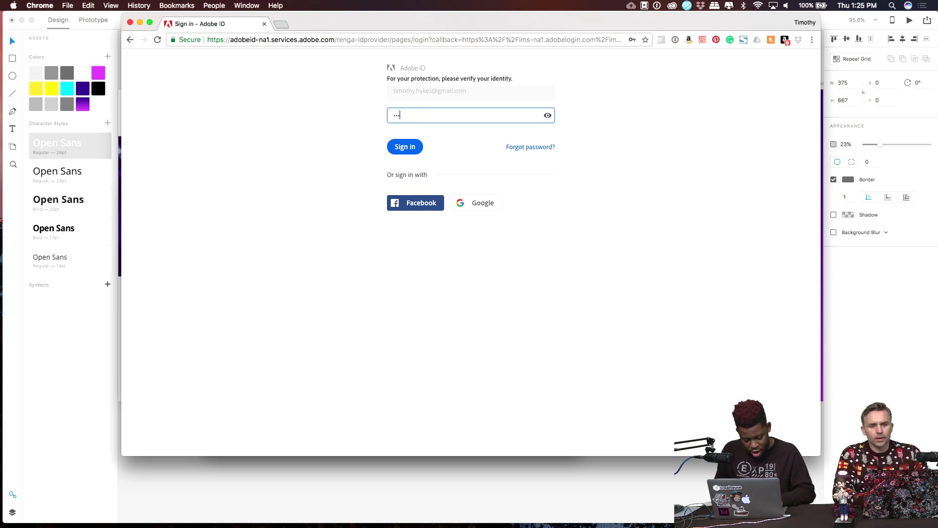
key(Return)
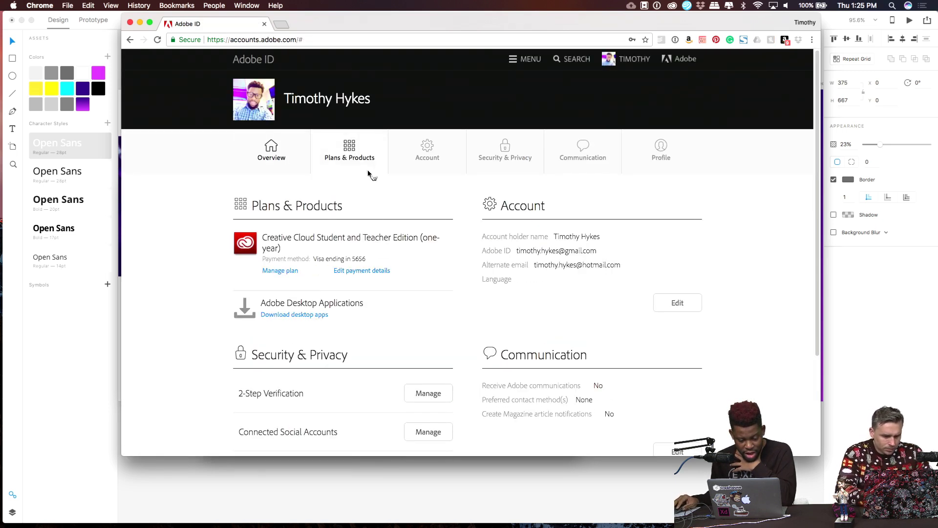
Open the Creative Cloud Student and Teacher plan details and look through the included apps and activated devices.
click(246, 244)
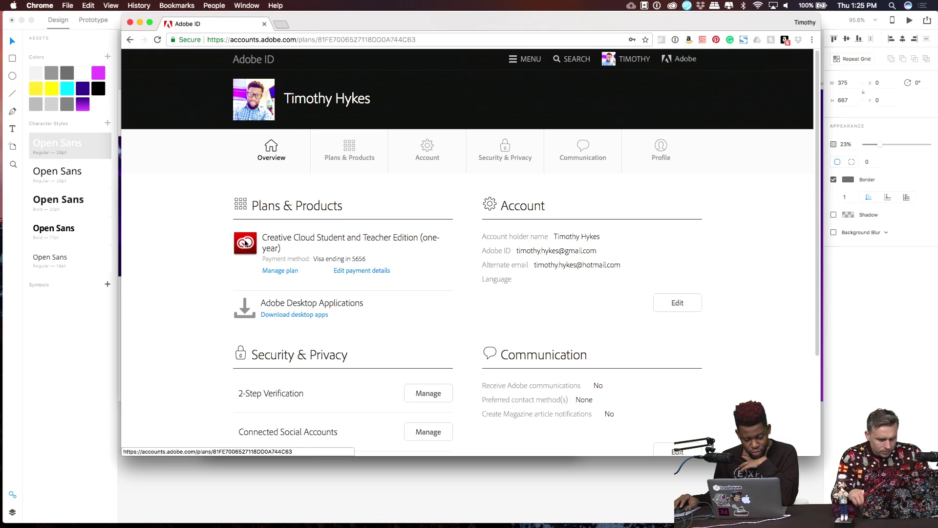
scroll(386, 170, down, 12)
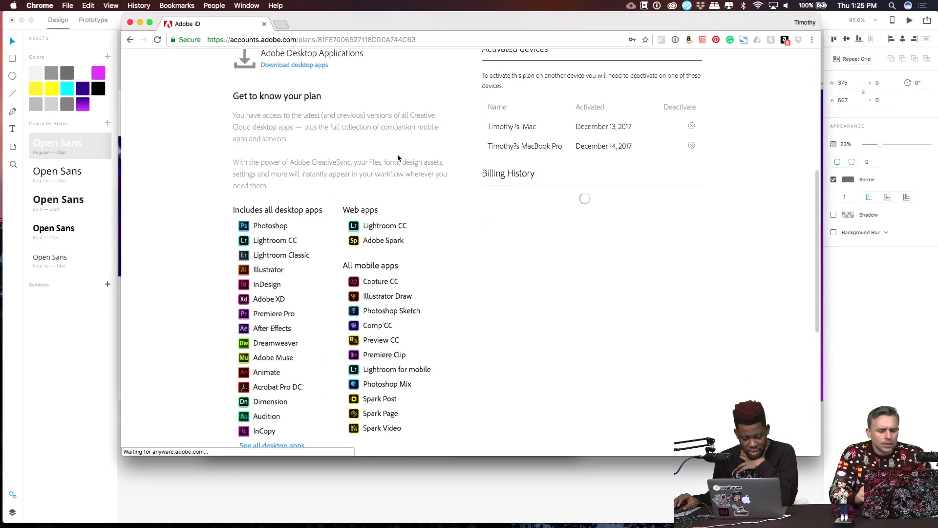
click(268, 150)
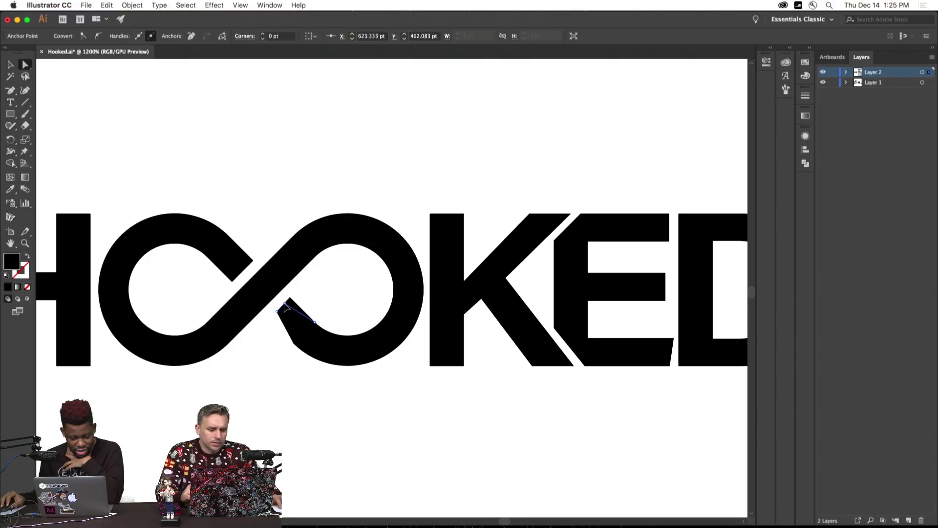
In Illustrator, reshape the cut end of the second O in the HOOKED wordmark by moving its tip anchor point, and deselect it.
click(285, 305)
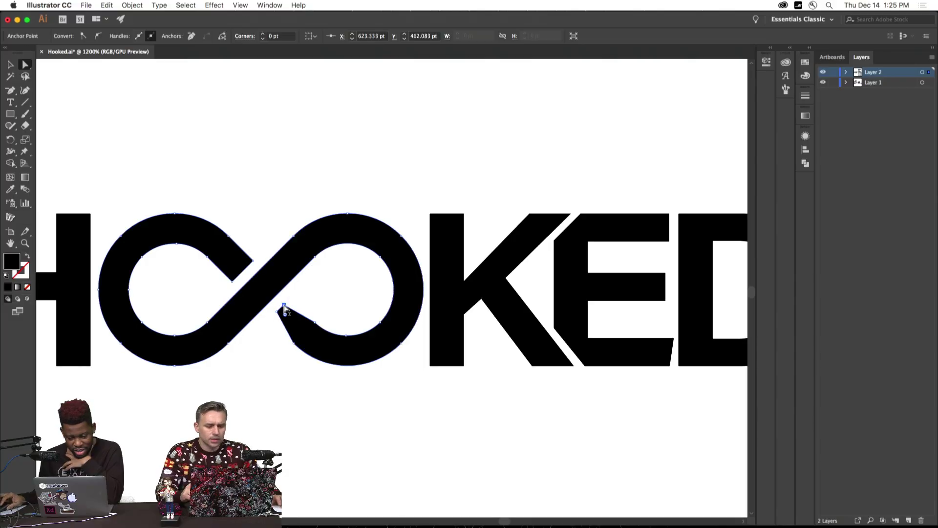
scroll(293, 200, left, 5)
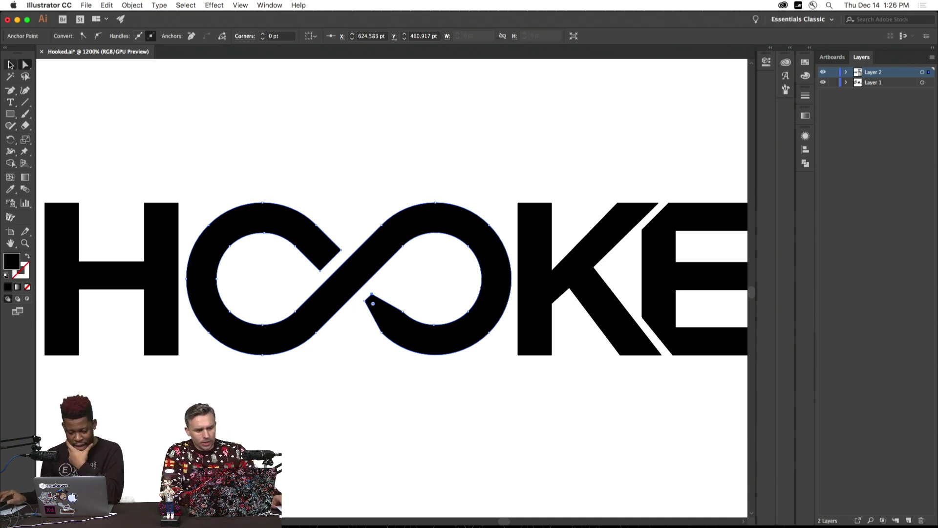
click(10, 65)
key(super+minus)
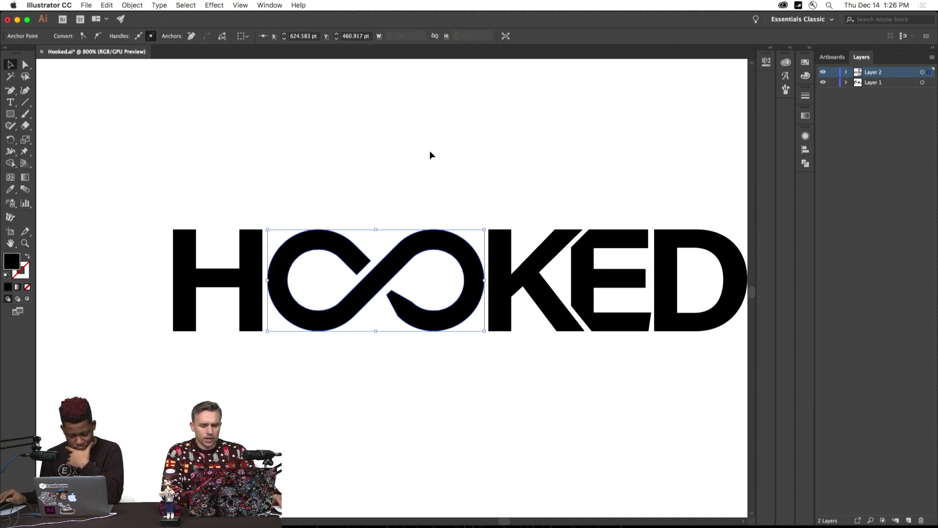
click(431, 153)
Select all the letters of the HOOKED wordmark and set their fill colour to white (FFFFFF).
scroll(237, 162, right, 5)
drag(48, 191, 685, 398)
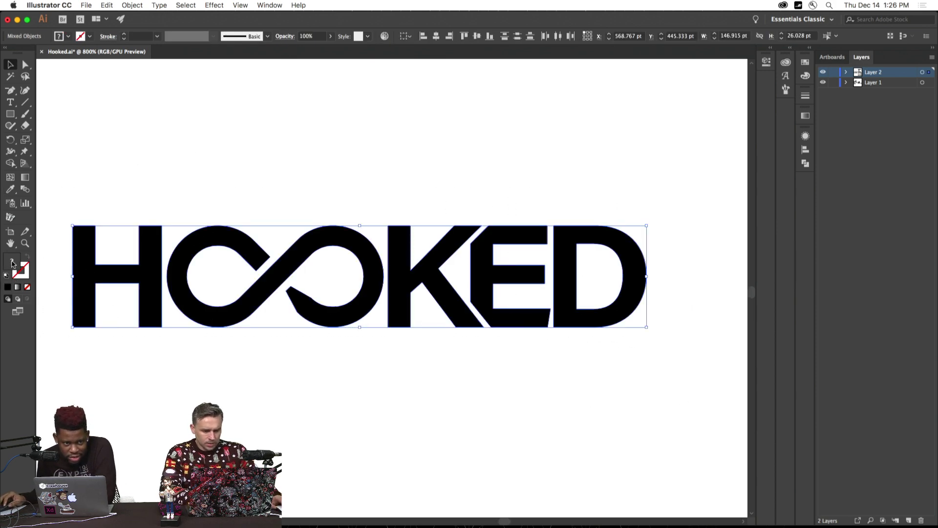
double_click(11, 264)
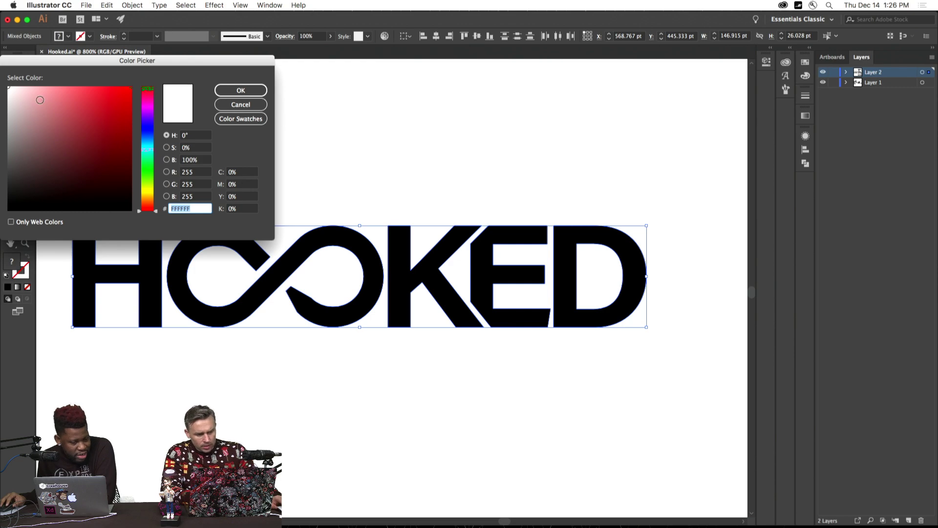
drag(40, 100, 1, 74)
click(221, 92)
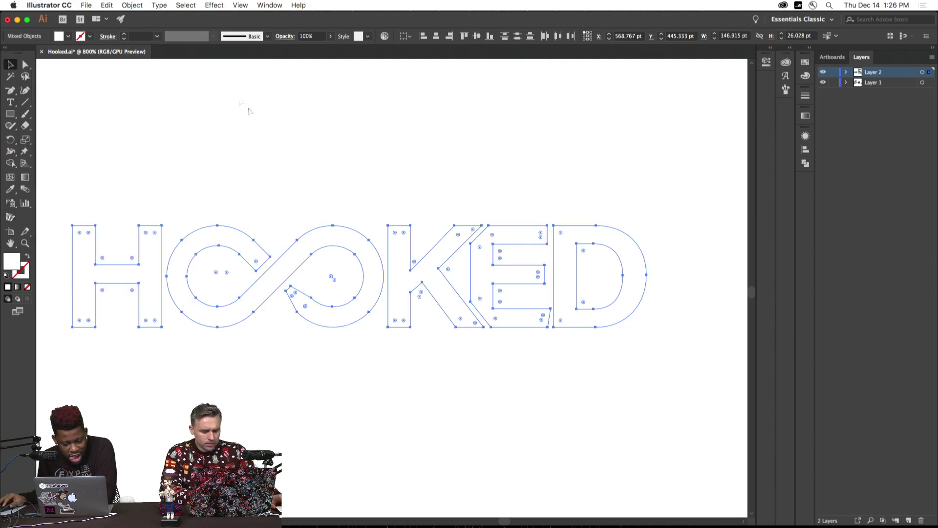
Switch to Photoshop and paste the HOOKED wordmark into Background.psd as a shape layer.
click(301, 518)
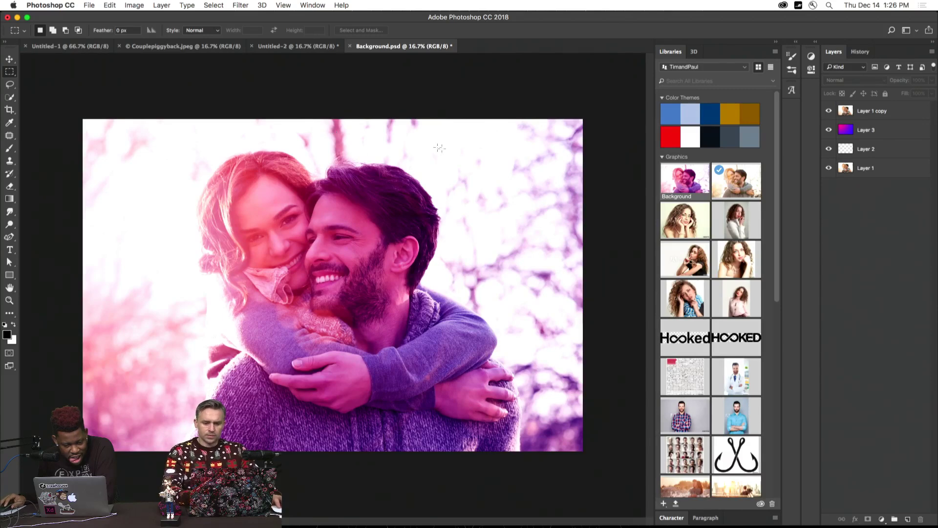
click(9, 59)
click(149, 128)
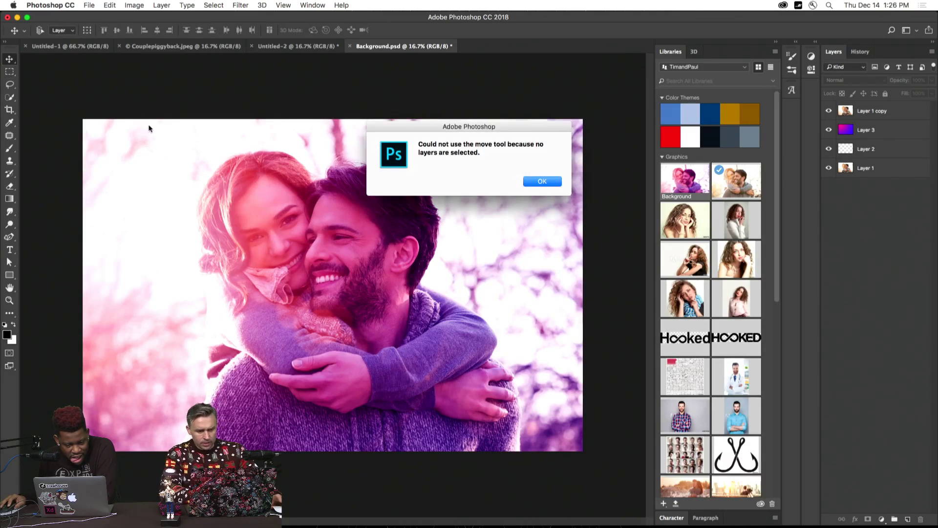
click(542, 181)
key(super+v)
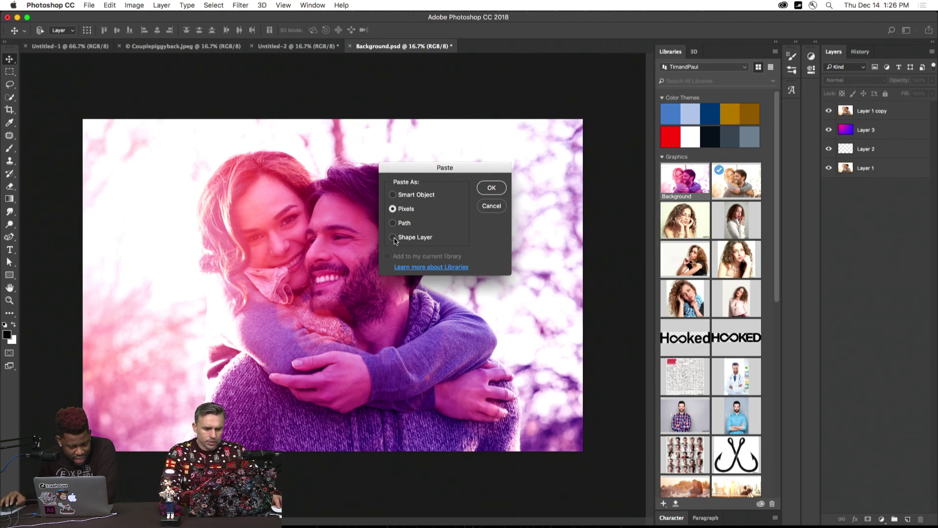
click(492, 188)
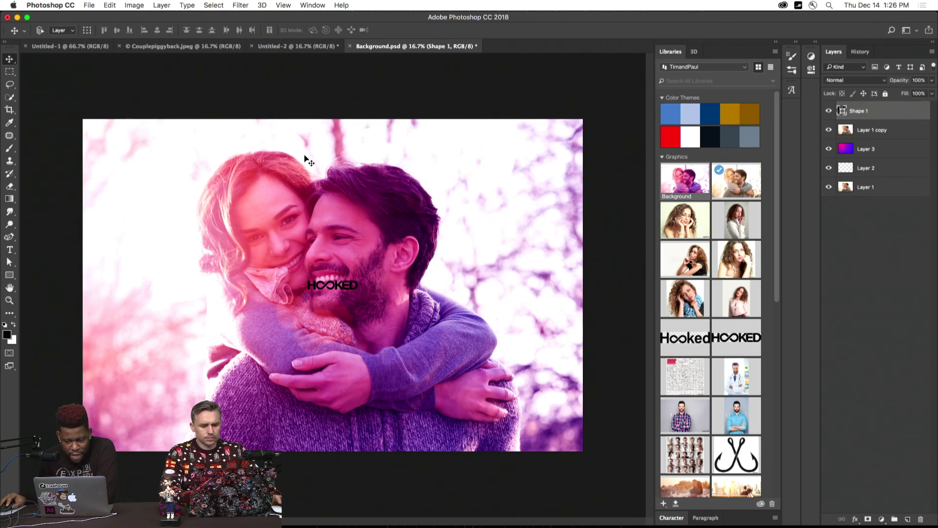
Enlarge the pasted HOOKED wordmark around its centre to about three times its size with Free Transform.
key(super+t)
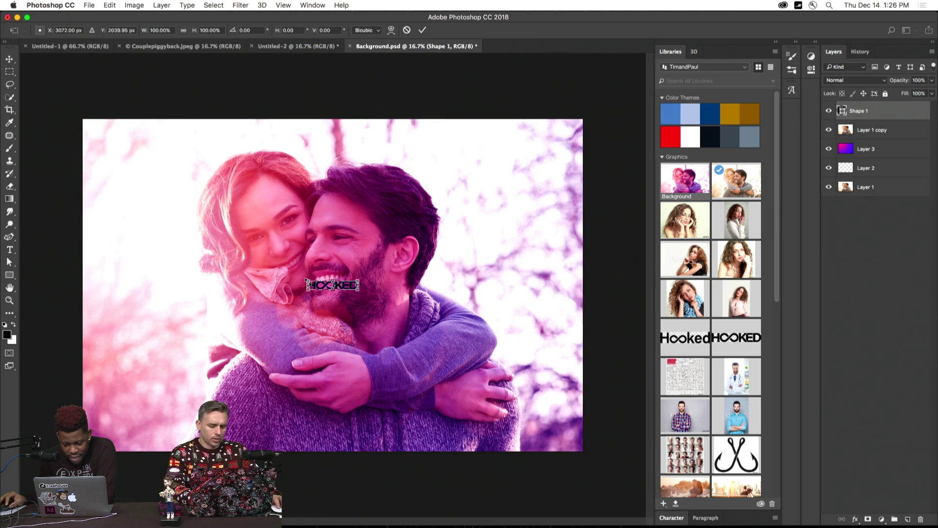
drag(307, 281, 258, 270)
key(Return)
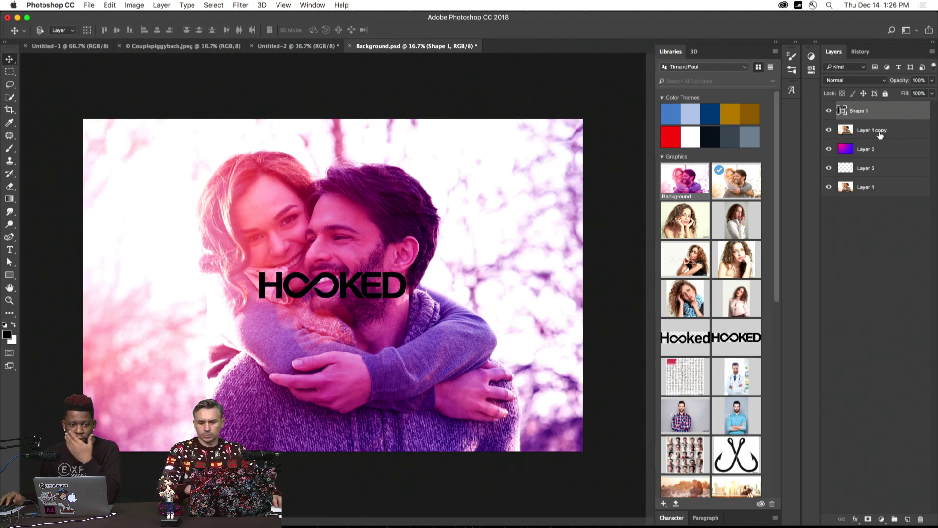
Adjust the opacity of Layer 1 copy and hide that layer.
click(880, 132)
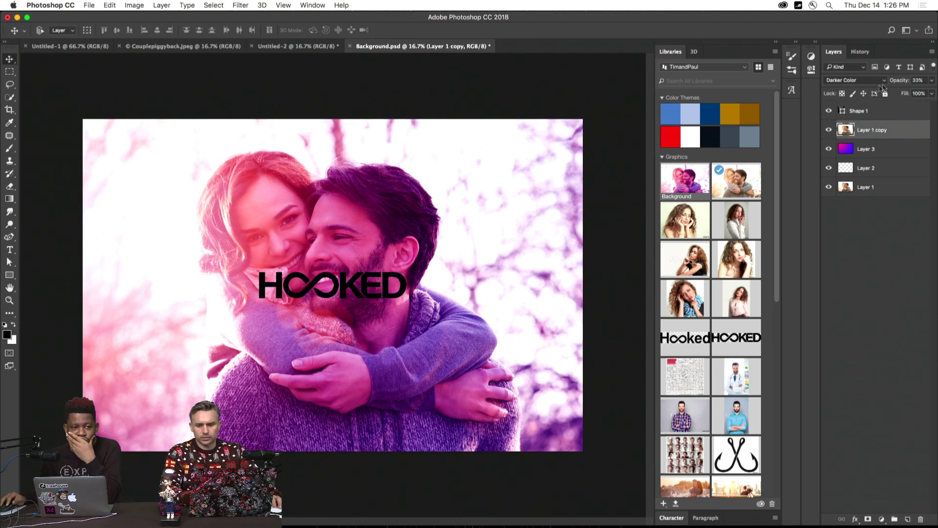
mouse_move(896, 85)
mouse_down()
mouse_move(871, 86)
mouse_move(914, 84)
mouse_up()
click(829, 129)
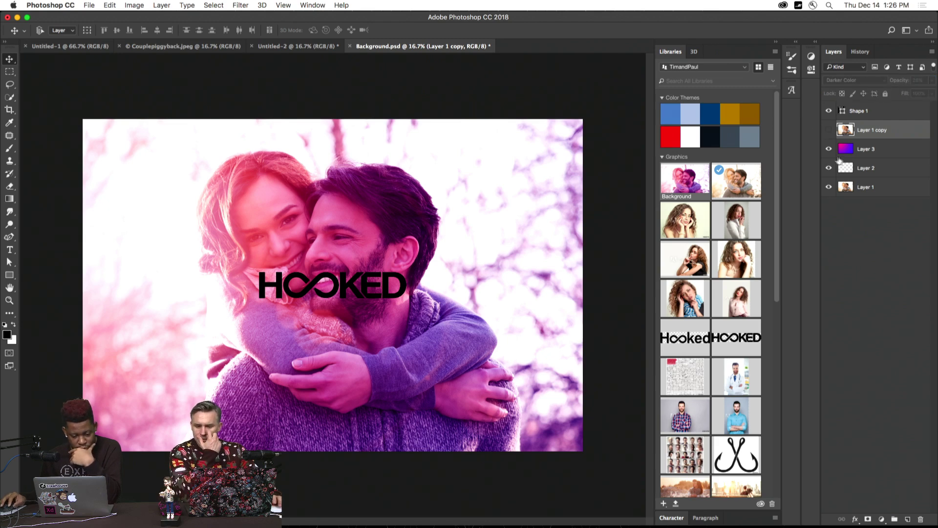
Duplicate the gradient Layer 3 and move the duplicate lower in the layer stack.
drag(873, 149, 908, 519)
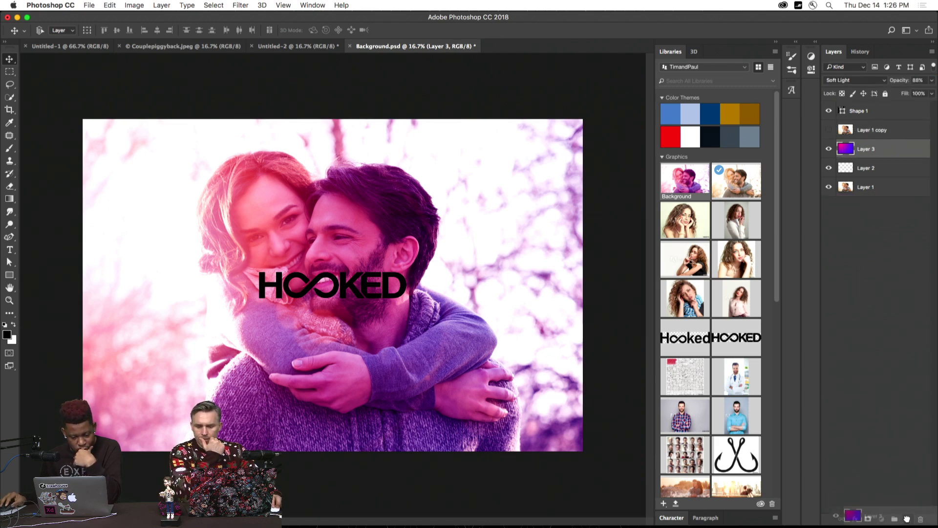
drag(872, 149, 873, 200)
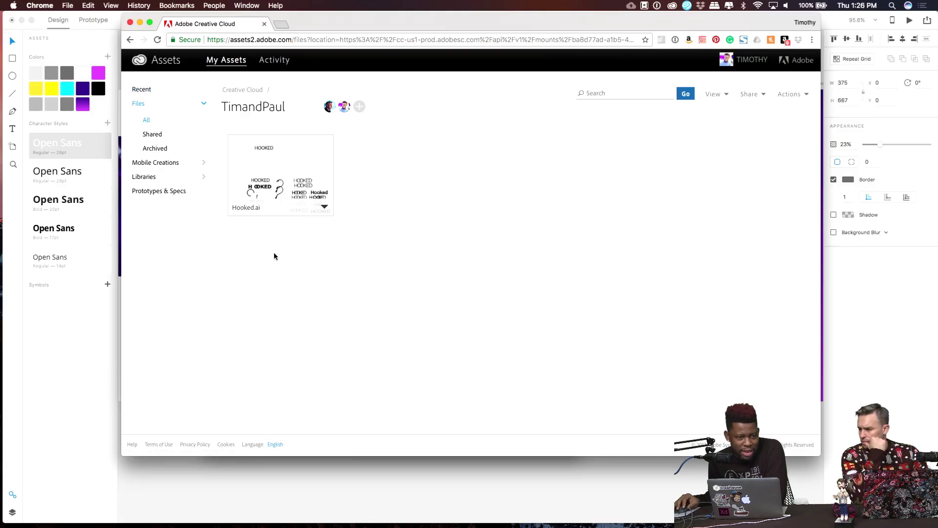
In the Creative Cloud web assets, check the file actions offered for Hooked.ai and open its details page.
click(324, 207)
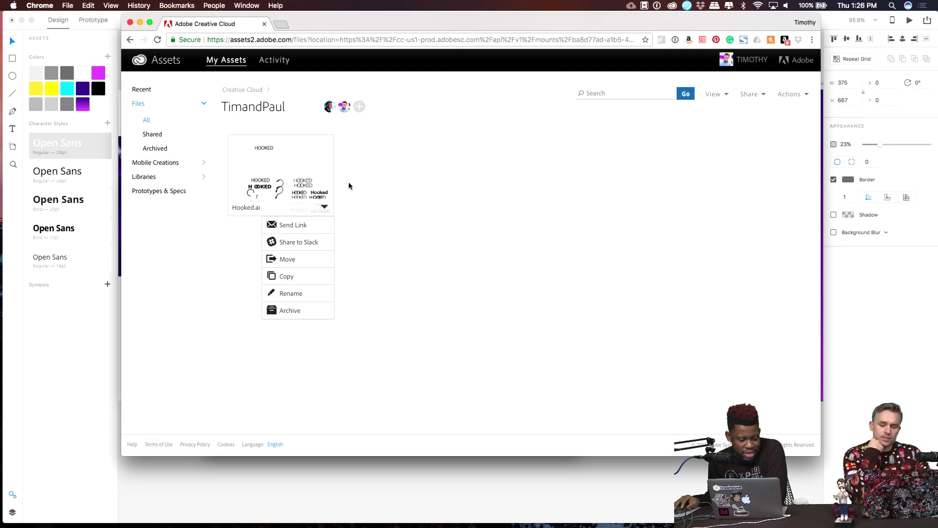
click(375, 187)
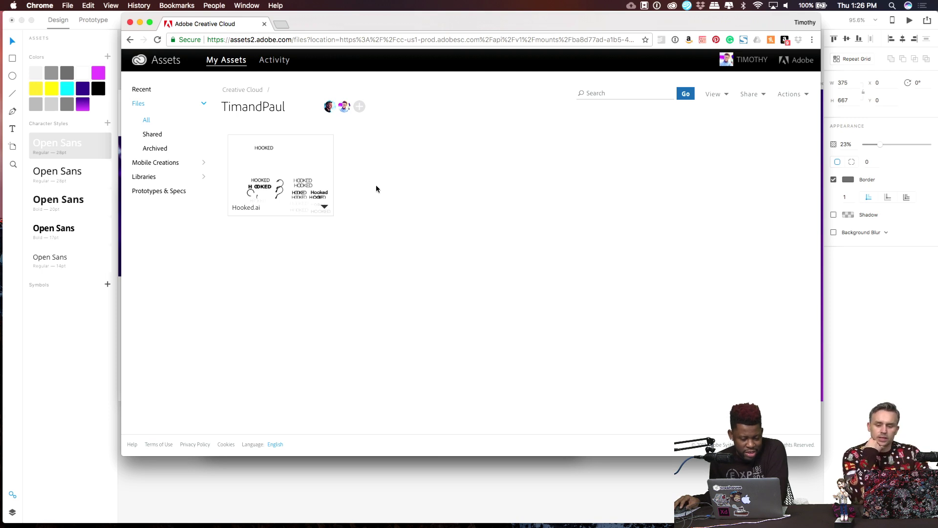
click(325, 207)
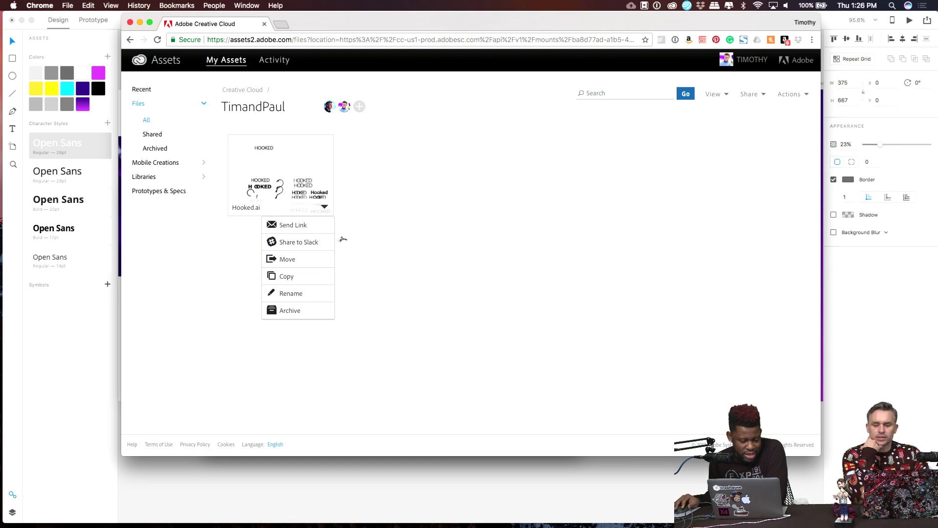
click(287, 176)
click(286, 176)
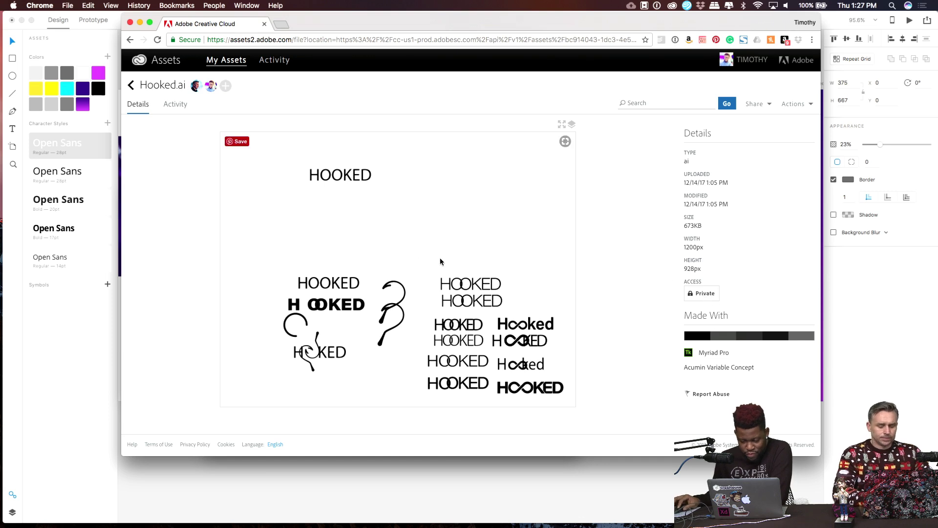
click(125, 84)
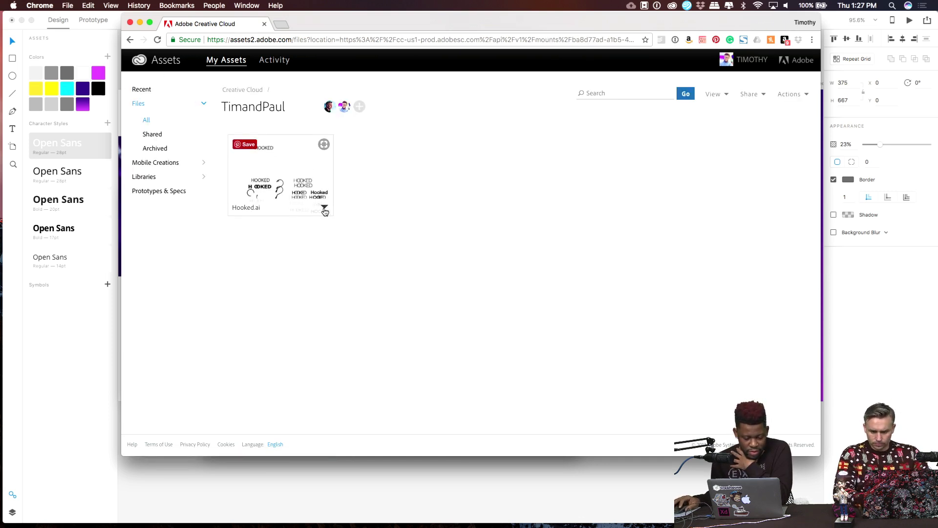
click(324, 207)
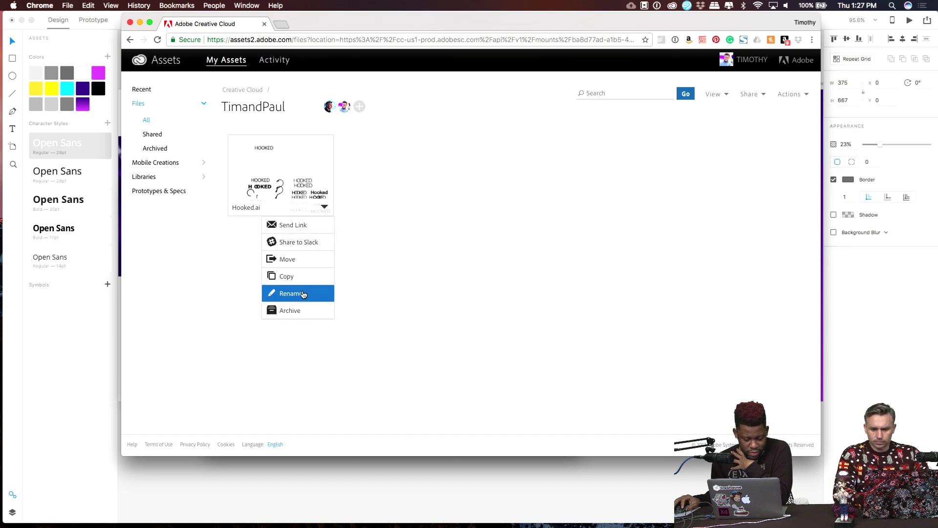
click(287, 277)
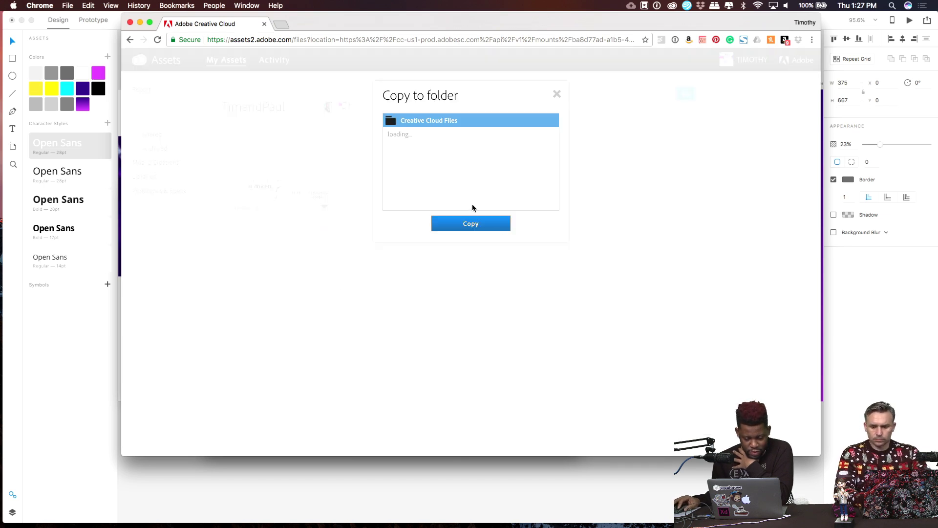
click(557, 95)
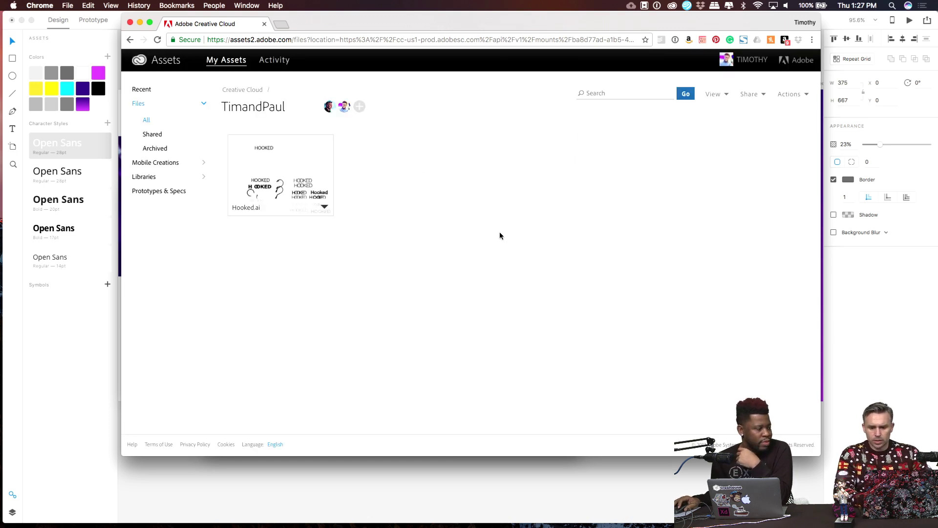
click(297, 194)
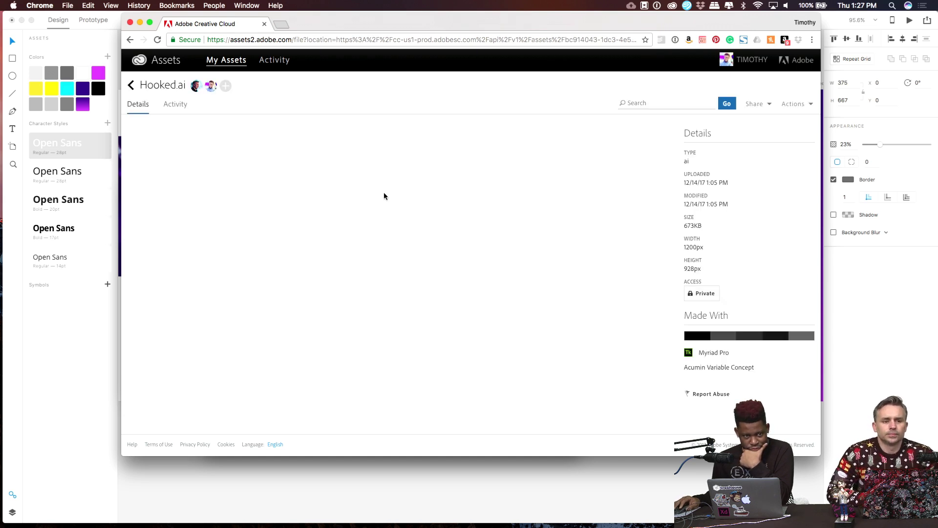
Switch to Adobe XD and place the white HOOKED wordmark from the TimandPaul library as a separate graphic near the Title artboard.
click(222, 511)
scroll(252, 242, up, 15)
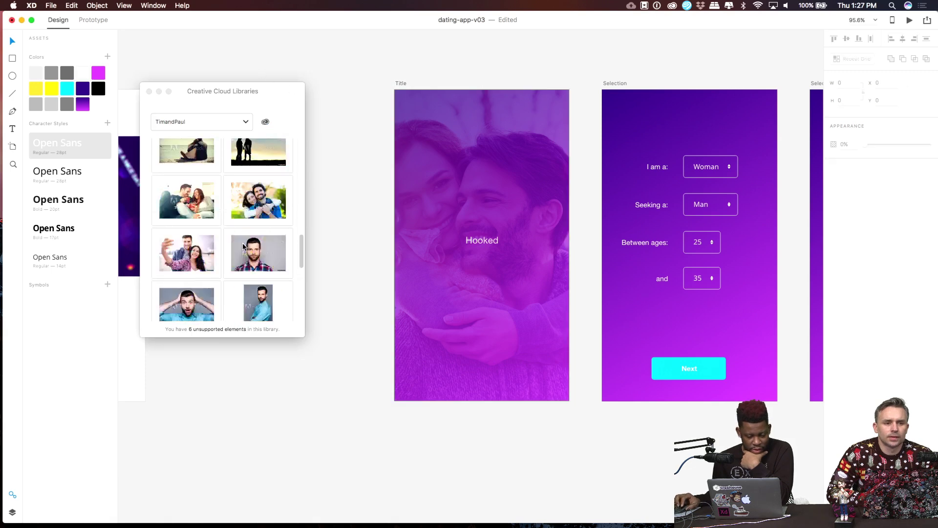
click(189, 232)
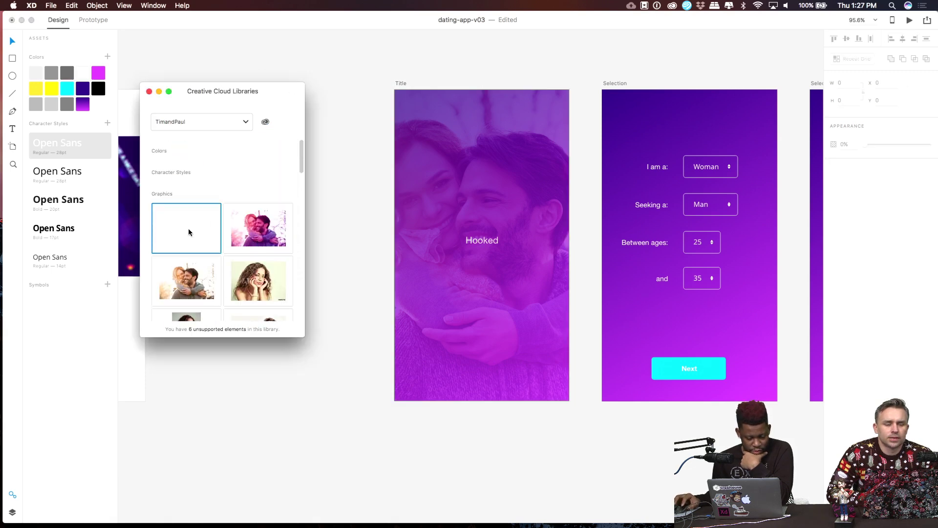
drag(186, 228, 485, 217)
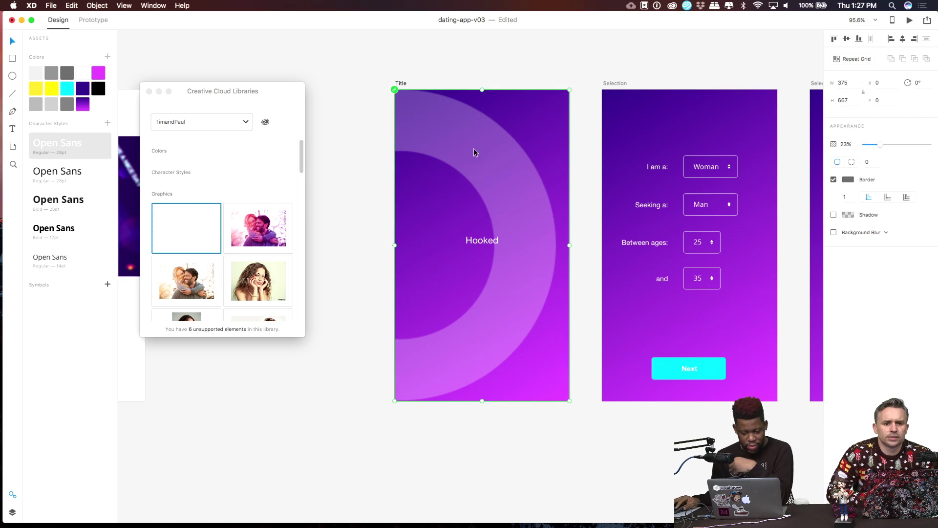
key(super+z)
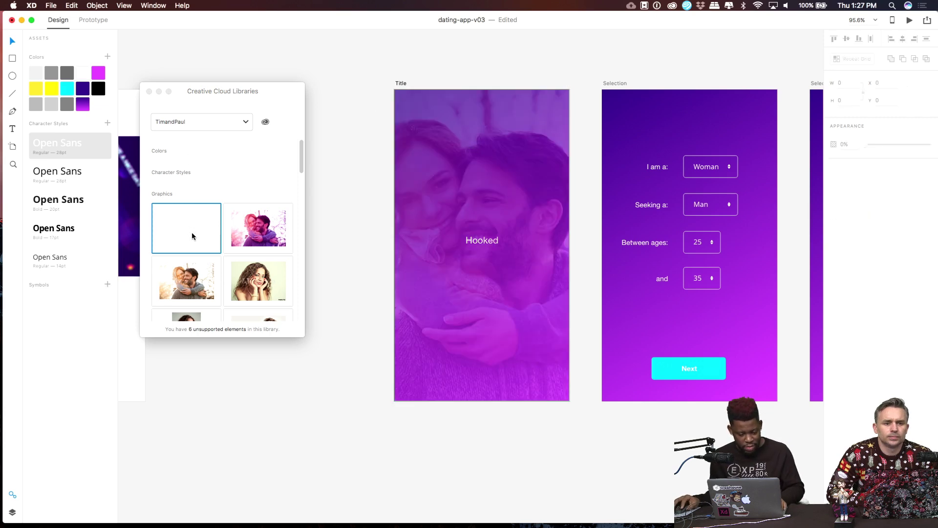
drag(193, 235, 457, 61)
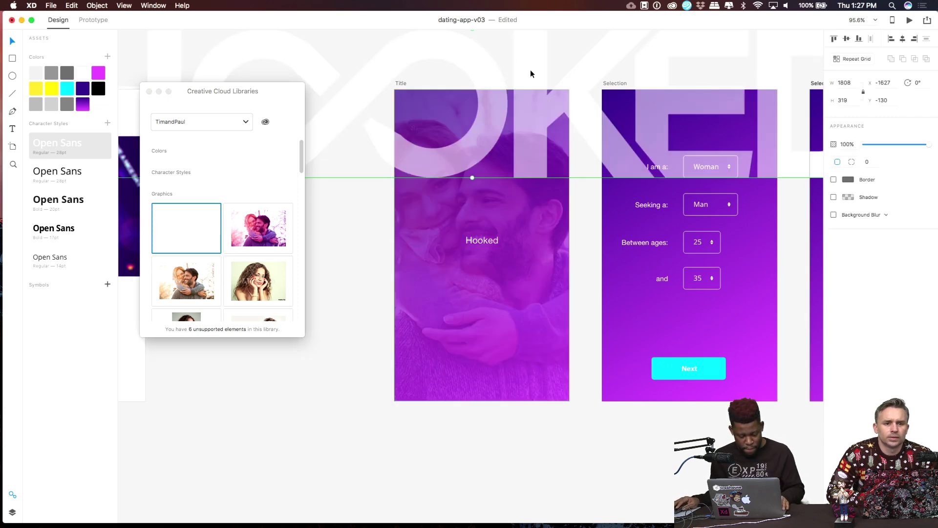
Scale the oversized HOOKED wordmark down proportionally to about 219 × 39 so it fits within the Title artboard.
scroll(530, 73, down, 5)
scroll(661, 93, up, 1)
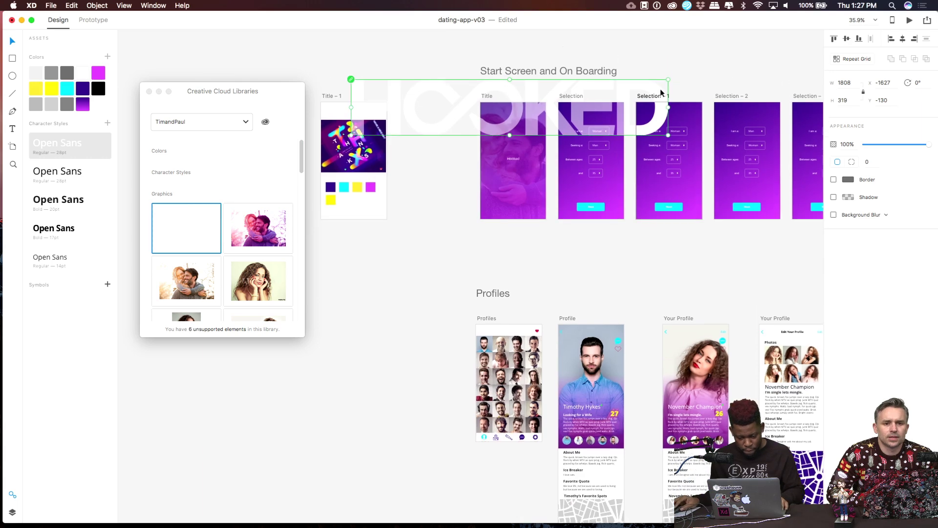
drag(669, 79, 535, 141)
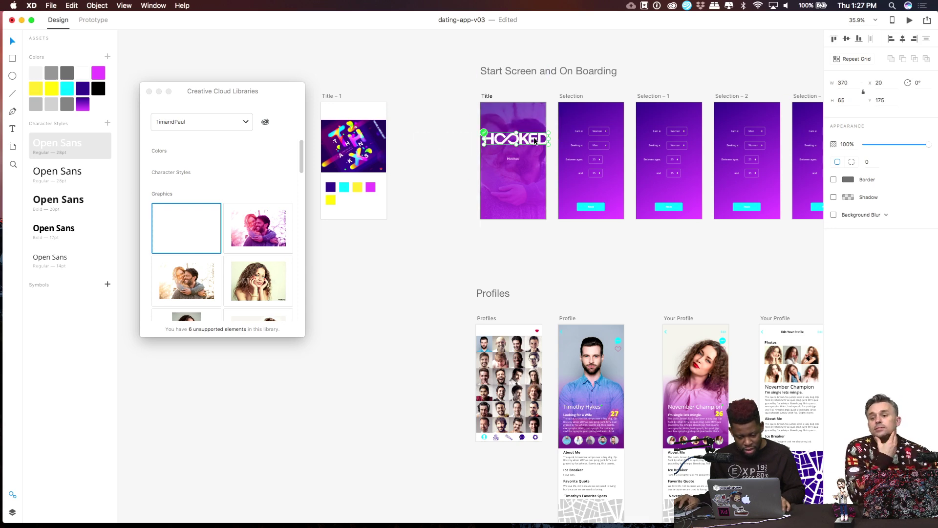
scroll(524, 138, up, 5)
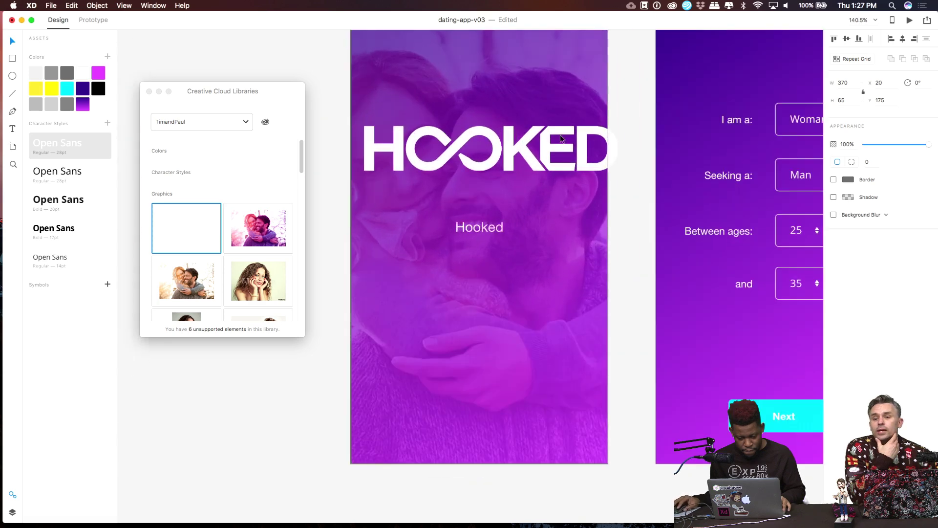
drag(620, 122, 515, 143)
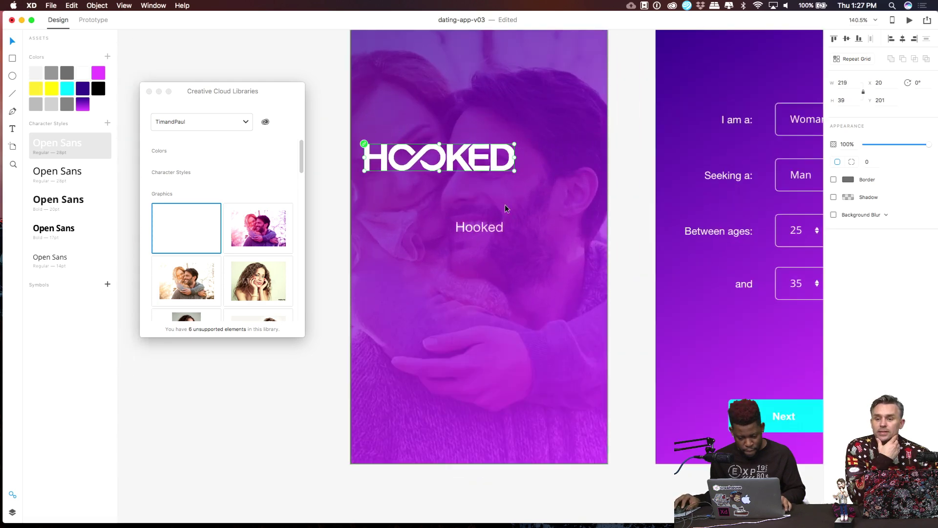
Delete the plain Hooked placeholder text behind the Title artboard's couple photo, keeping the photo at X 0, Y 0.
click(489, 227)
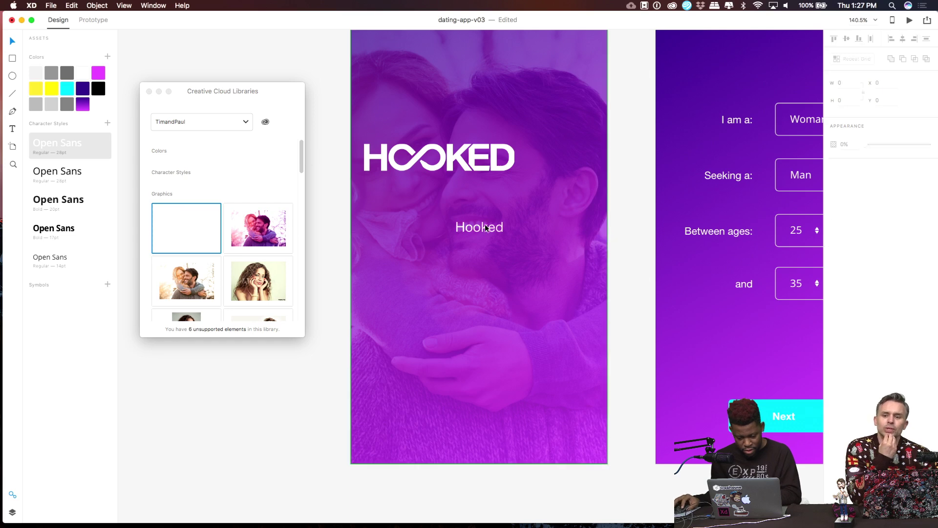
drag(484, 224, 274, 222)
click(480, 226)
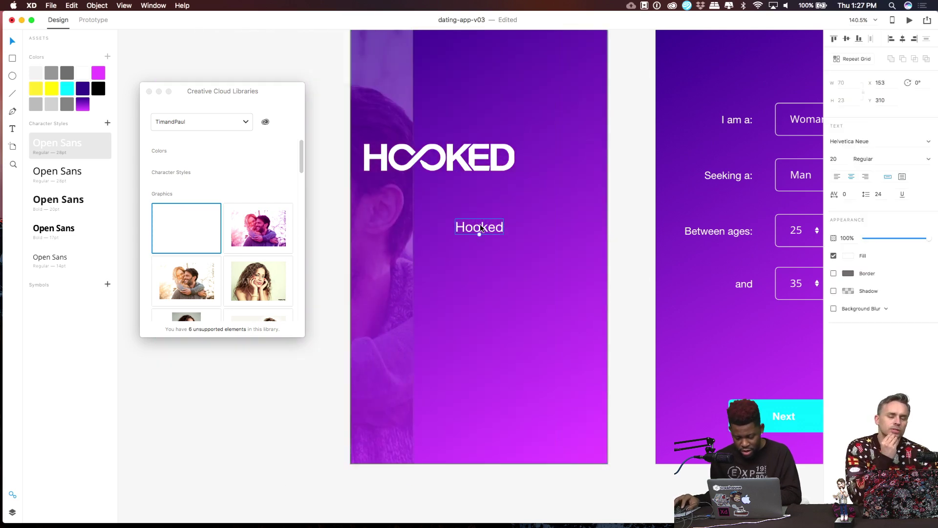
key(Delete)
drag(359, 101, 553, 76)
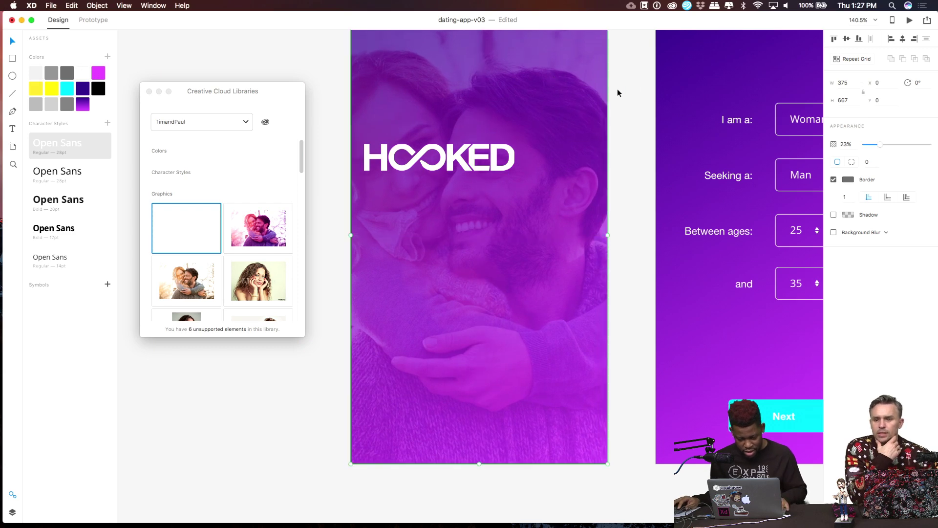
Centre the HOOKED wordmark horizontally on the Title artboard and reduce it to about 195 × 35, at about X 90, Y 282.
drag(423, 159, 466, 213)
drag(555, 199, 556, 200)
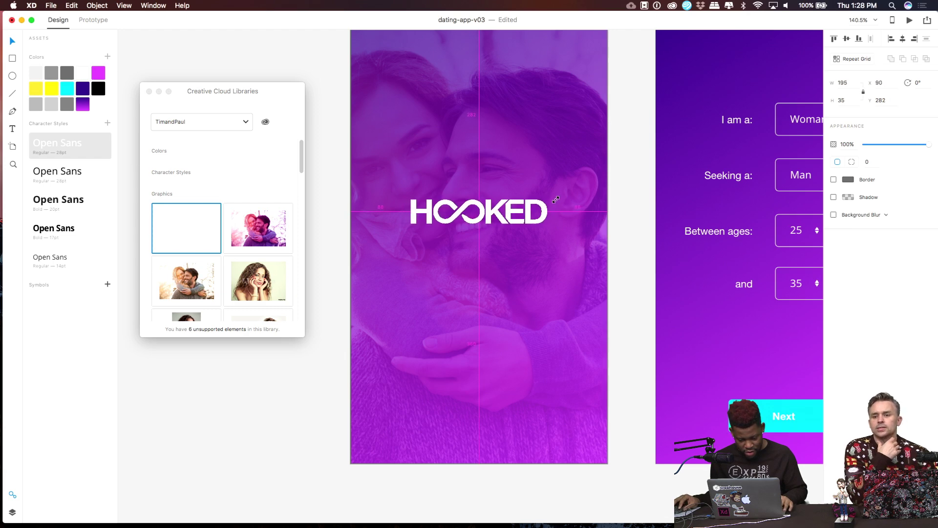
click(620, 203)
Duplicate the HOOKED wordmark from the Title artboard onto the Selection artboard, above the I am a: field.
scroll(626, 192, down, 2)
scroll(611, 161, down, 3)
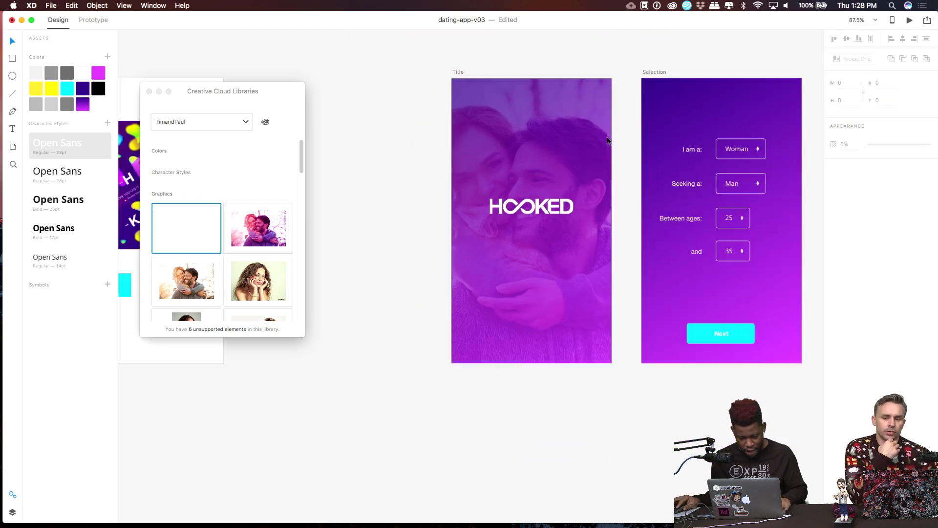
scroll(607, 137, right, 4)
scroll(607, 137, up, 2)
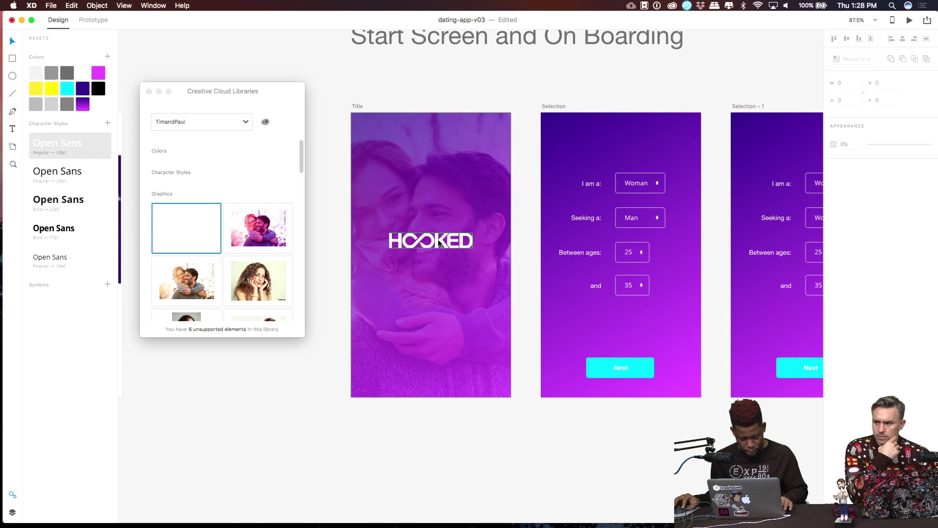
drag(439, 242, 630, 140)
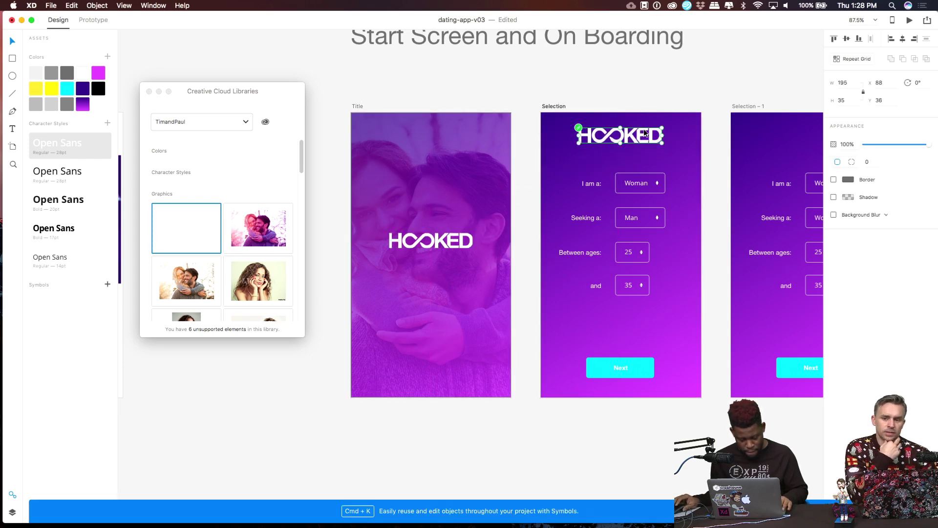
Scale the Selection artboard's wordmark to about 139 × 25 and centre it horizontally near the top, at X 118, Y 32.
scroll(644, 128, up, 5)
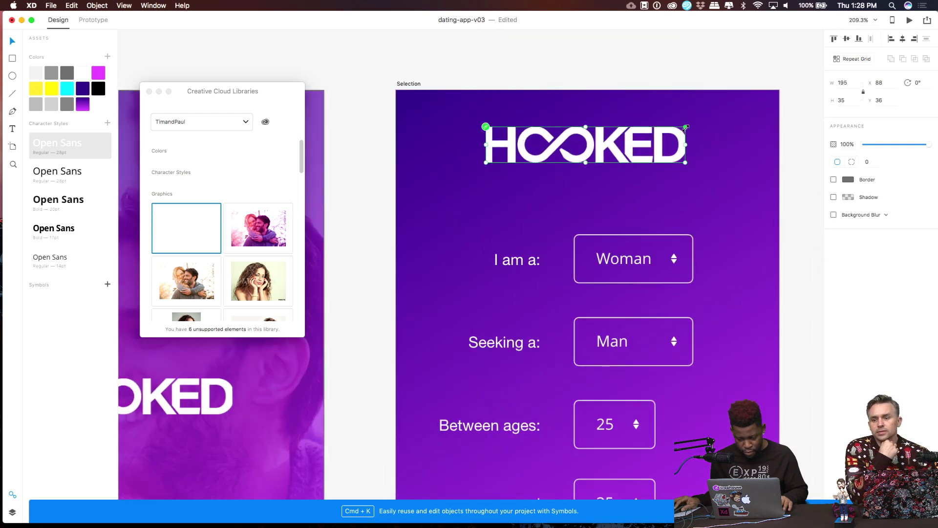
drag(685, 128, 657, 132)
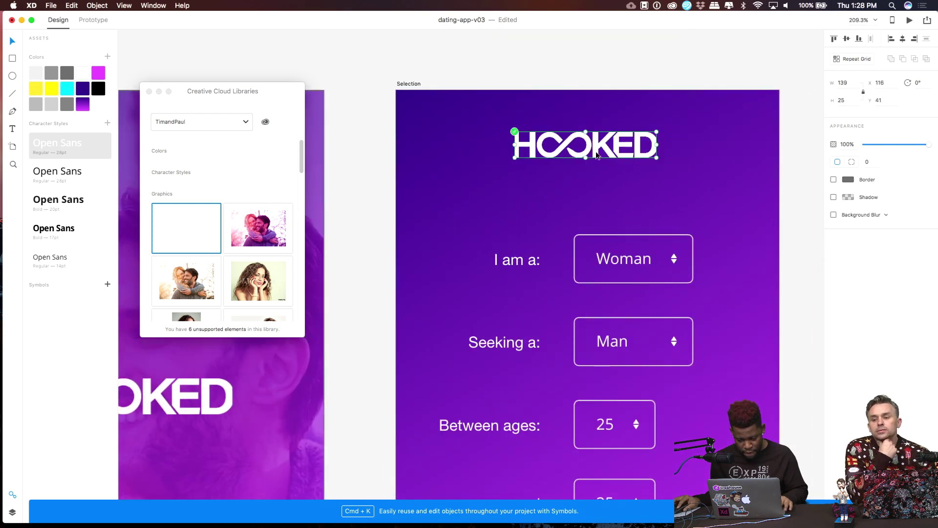
drag(597, 156, 595, 139)
drag(594, 85, 508, 119)
click(847, 41)
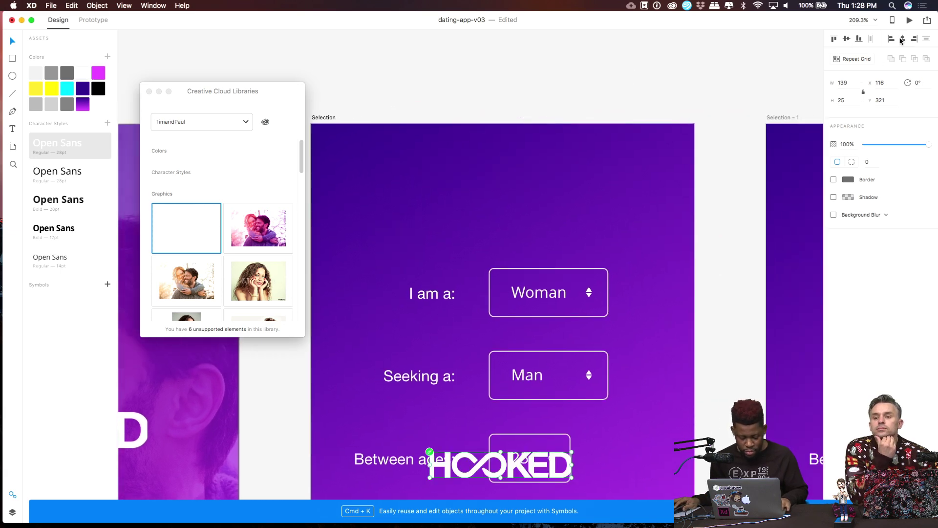
key(super+z)
click(700, 69)
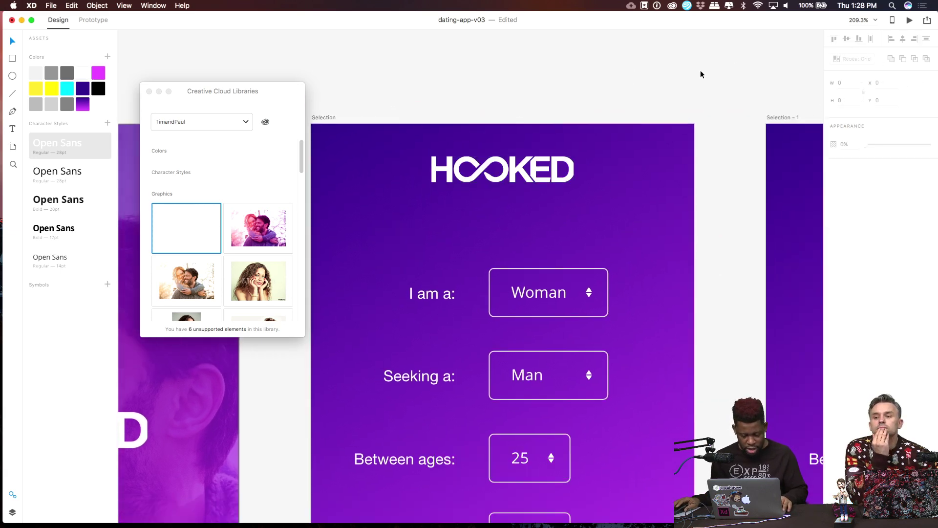
Copy the Selection artboard's wordmark and paste it at the same position on the Selection – 1, Selection – 2 and Selection – 3 artboards.
scroll(700, 69, down, 5)
drag(702, 77, 605, 93)
scroll(605, 93, right, 2)
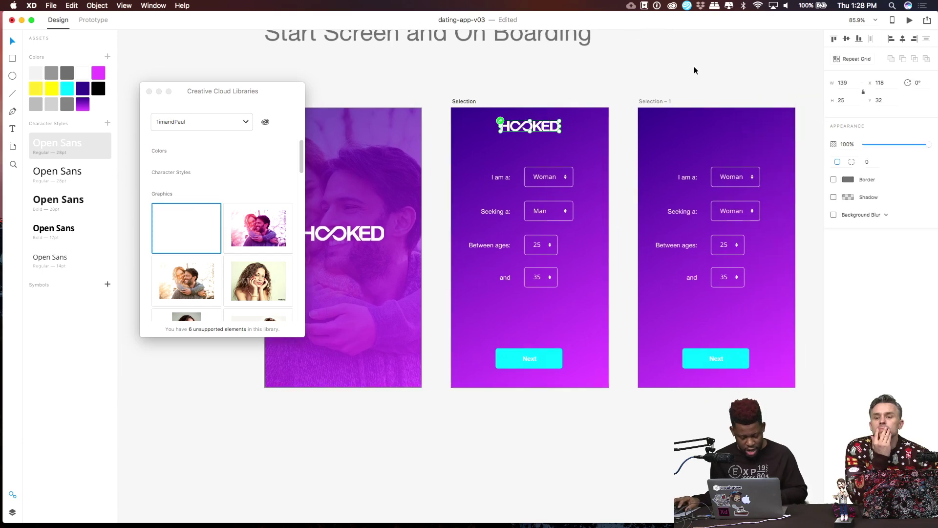
scroll(573, 119, right, 10)
click(572, 120)
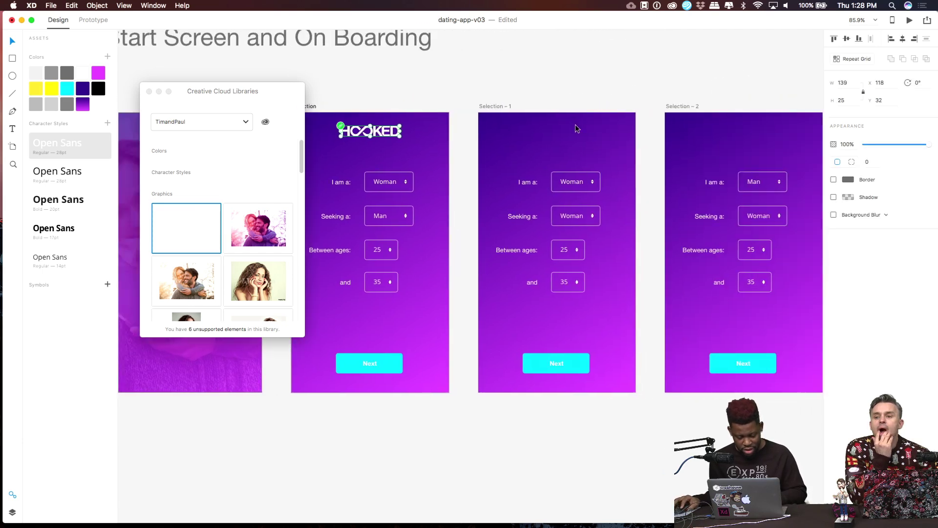
key(super+v)
click(724, 135)
key(super+v)
scroll(724, 136, right, 16)
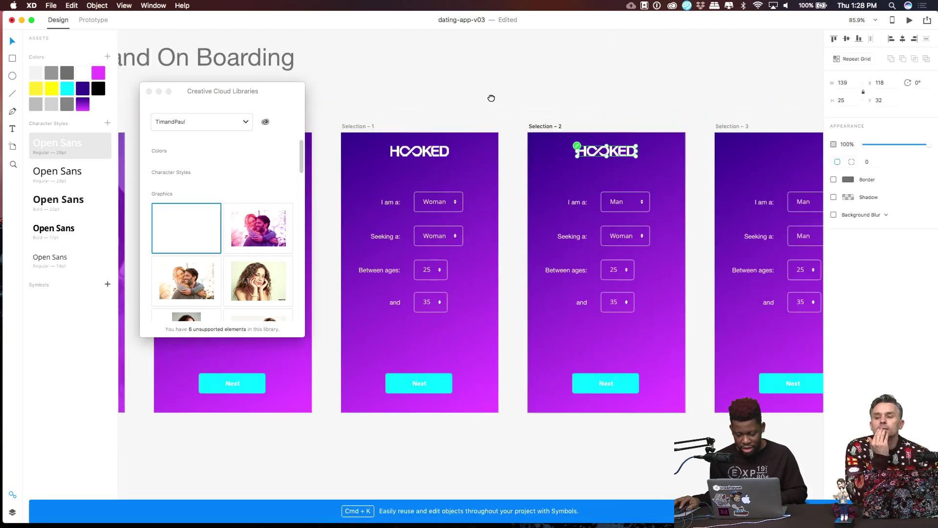
click(676, 144)
key(super+v)
Paste the HOOKED wordmark above the registration fields on the Selection – 6 artboard.
scroll(726, 136, down, 3)
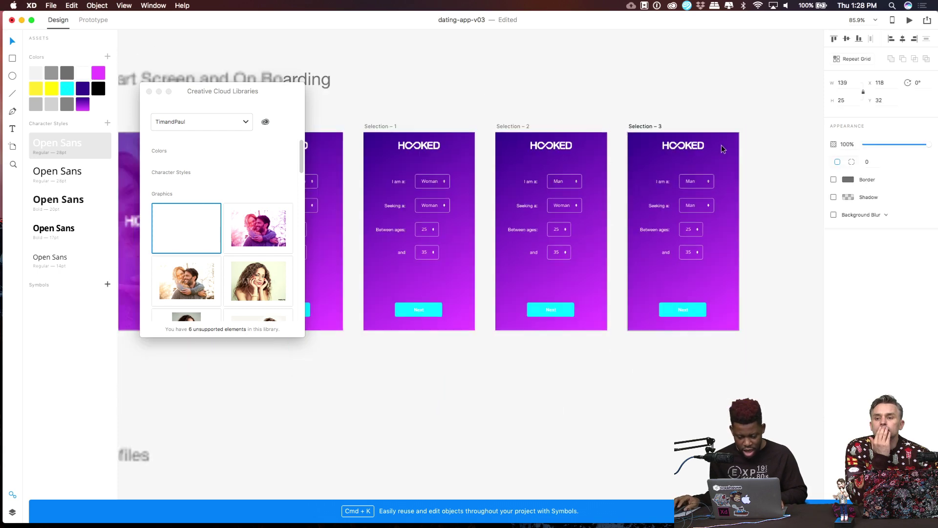
drag(741, 178, 344, 191)
scroll(344, 191, right, 16)
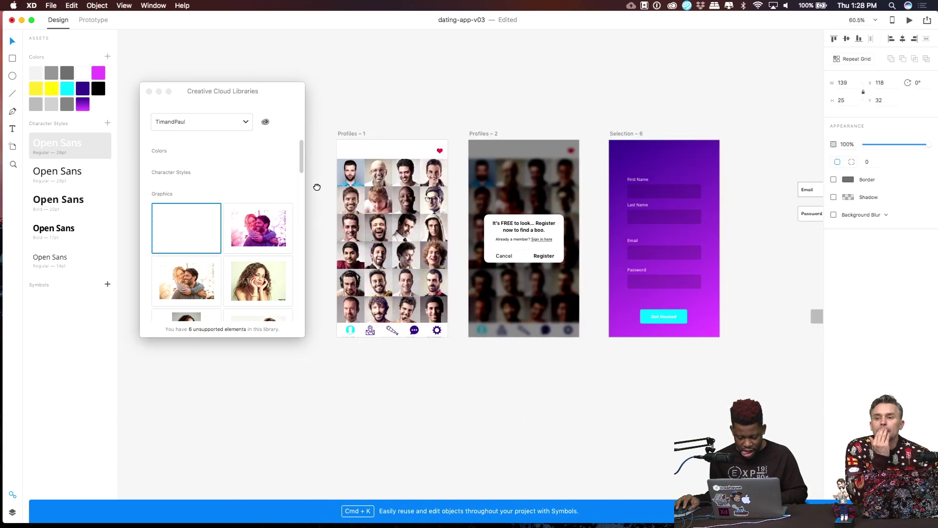
key(super+v)
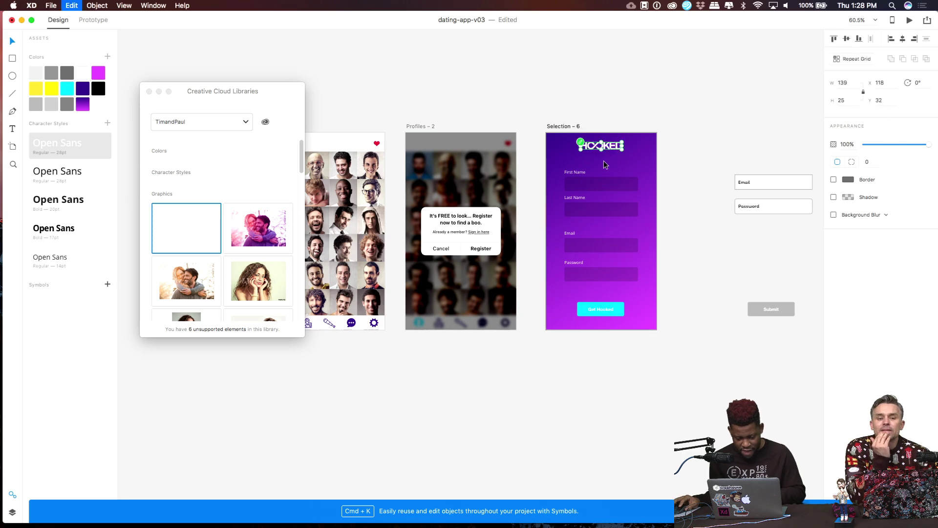
click(664, 181)
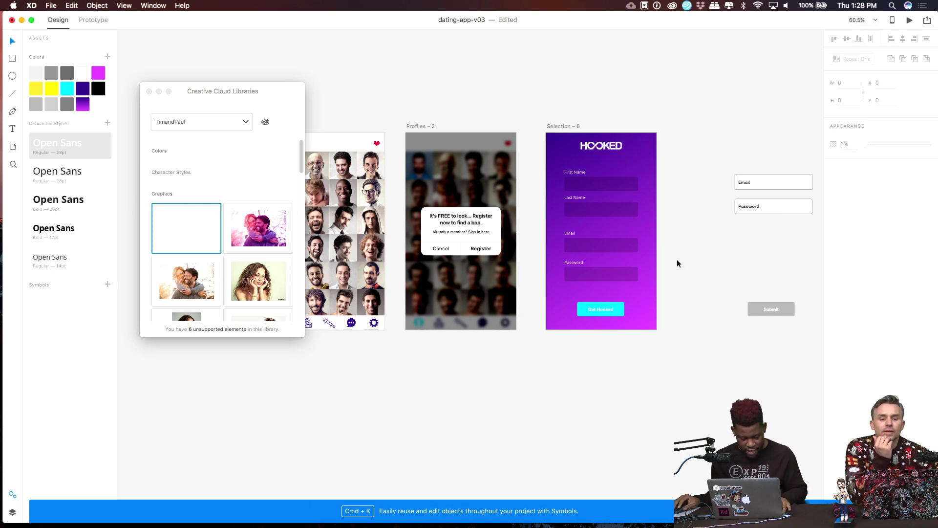
Paste the HOOKED wordmark onto the Profiles artboard and place it in the white header at X 118, Y 21.
scroll(674, 254, up, 5)
scroll(615, 257, down, 2)
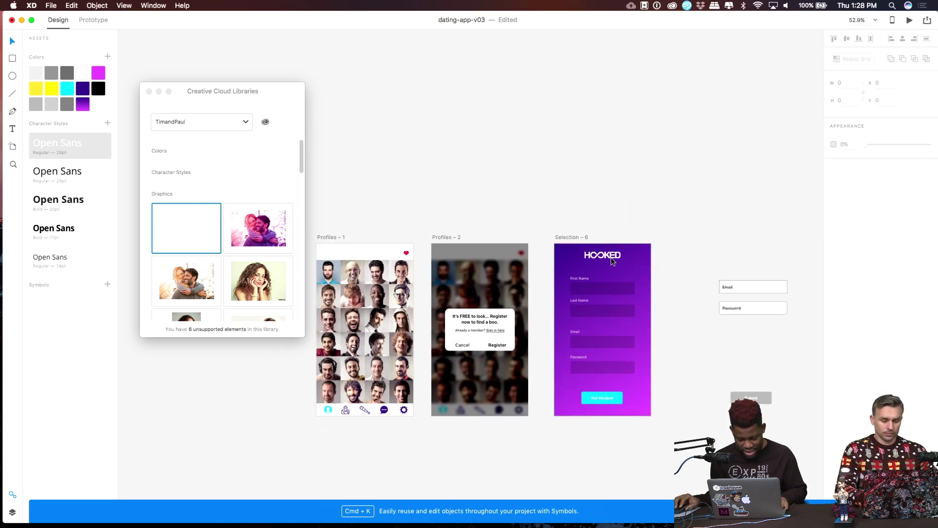
scroll(611, 257, down, 15)
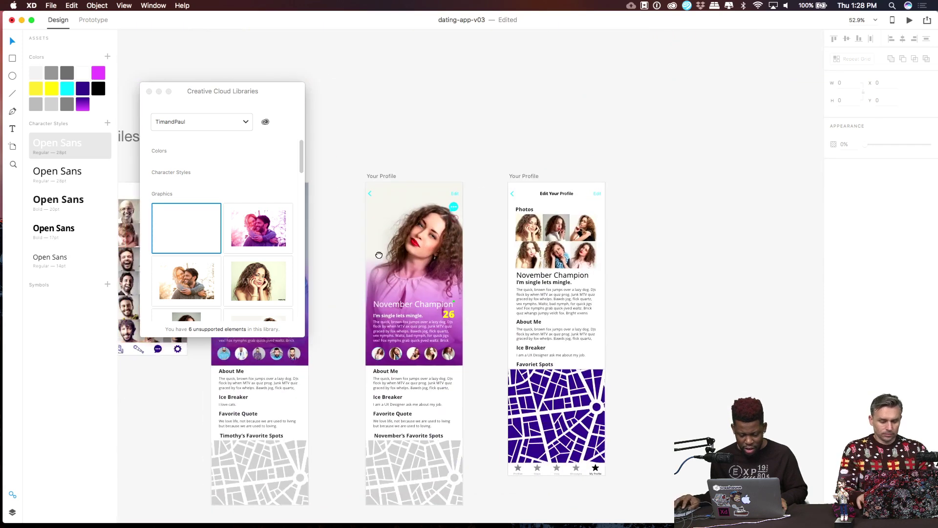
scroll(378, 255, left, 10)
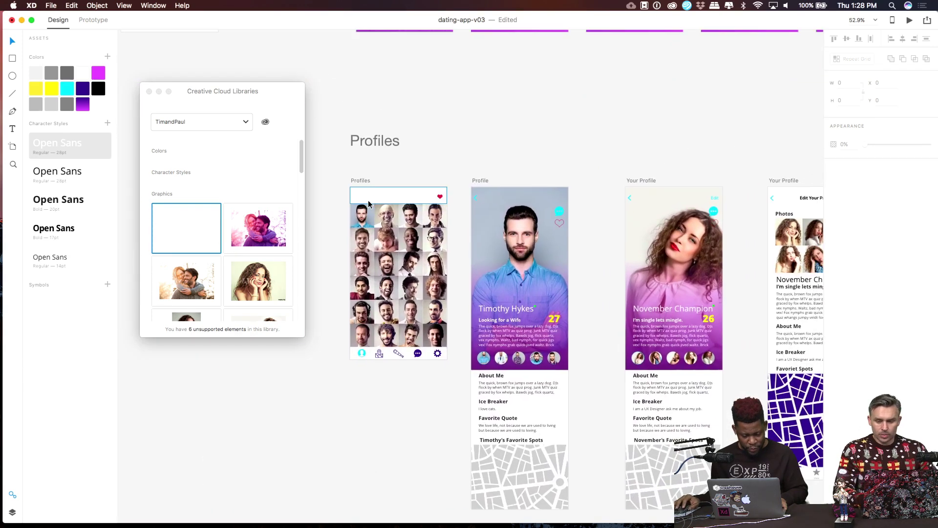
scroll(391, 196, up, 6)
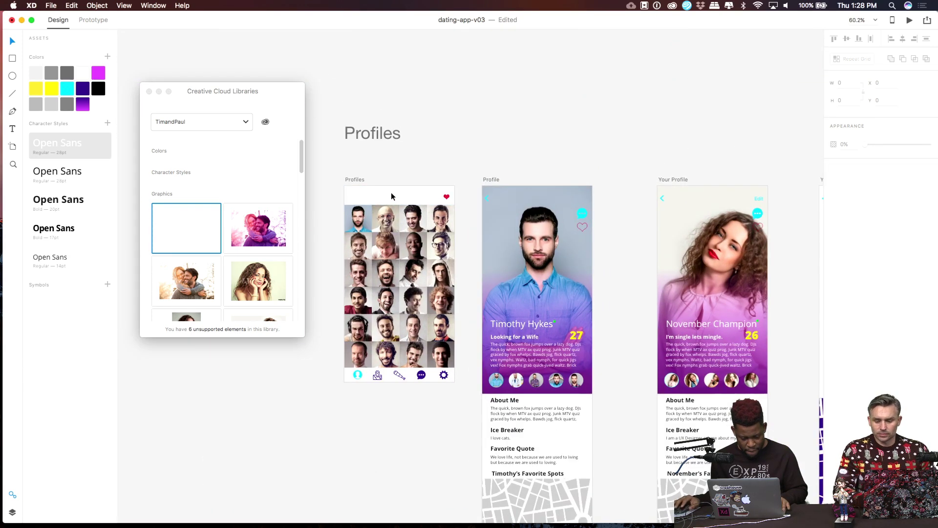
key(super+v)
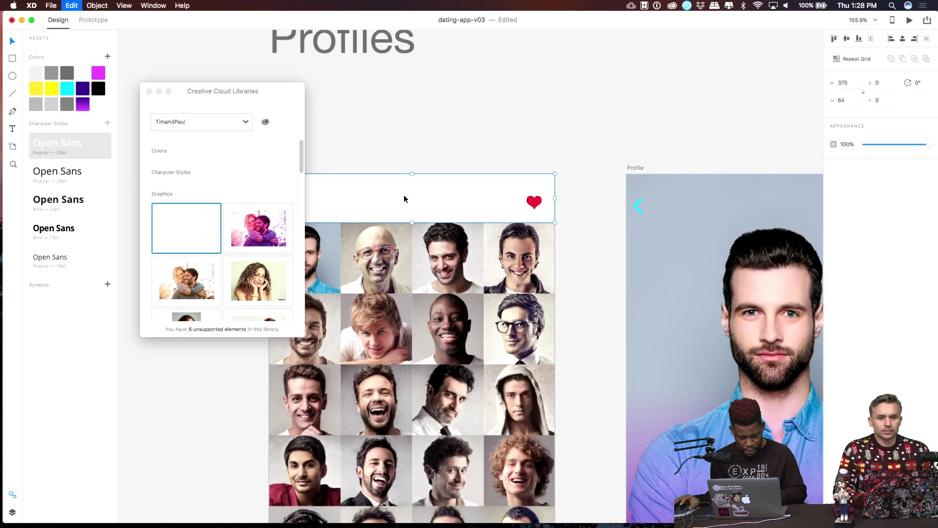
drag(413, 204, 415, 196)
scroll(497, 179, left, 4)
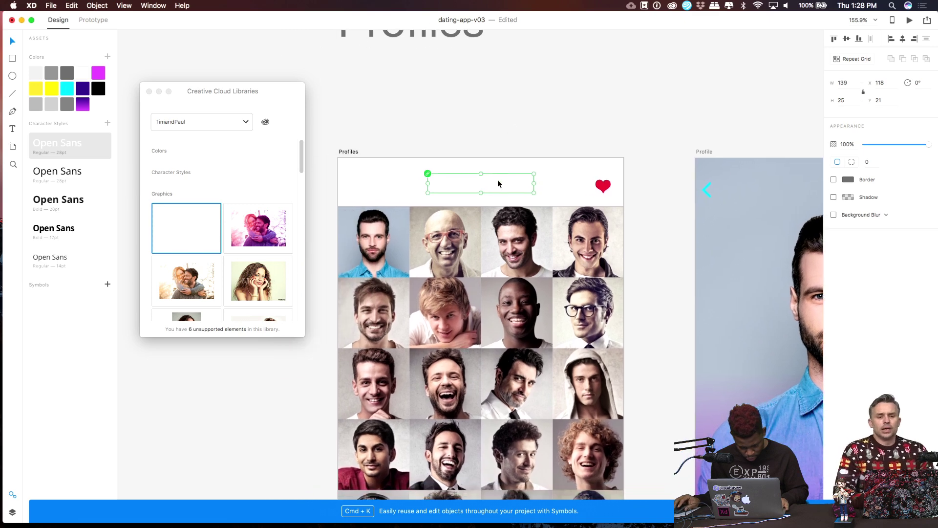
Try to add a border to the white wordmark in the Profiles artboard's header.
double_click(484, 185)
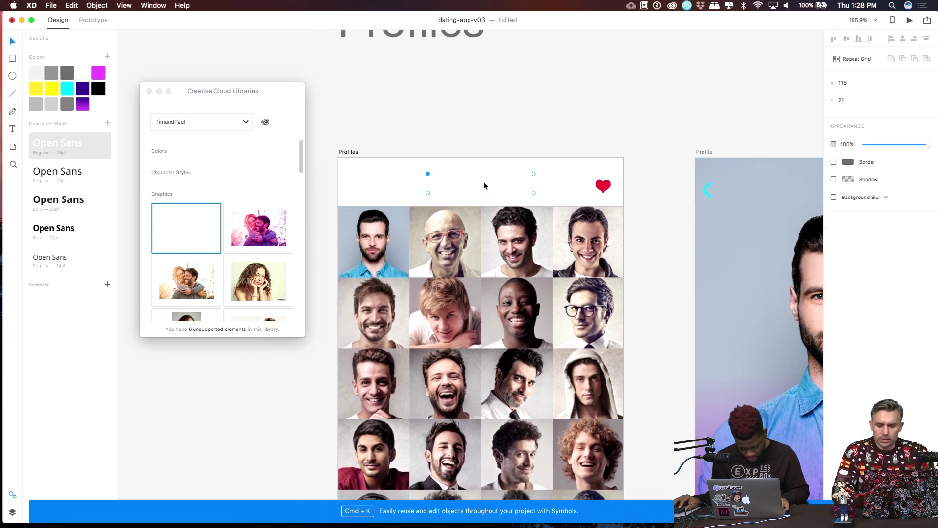
click(833, 162)
click(833, 163)
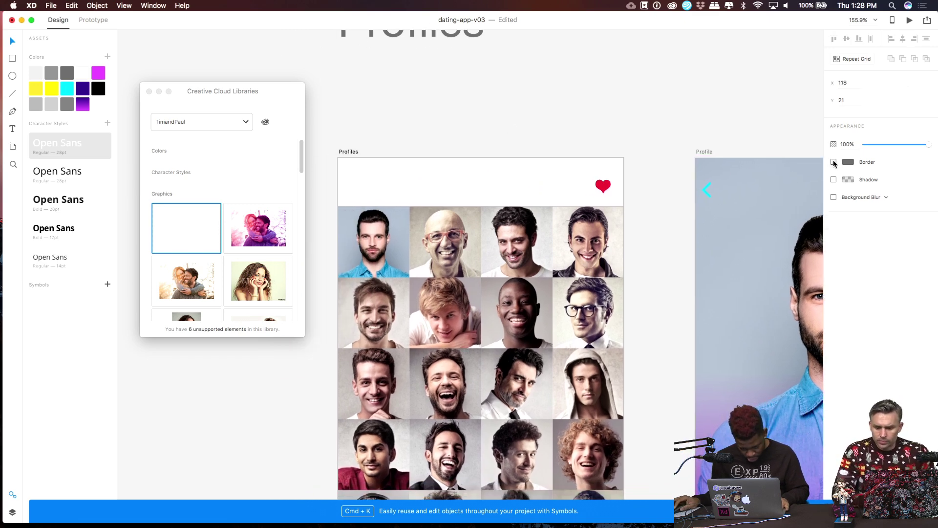
click(600, 125)
scroll(509, 184, down, 10)
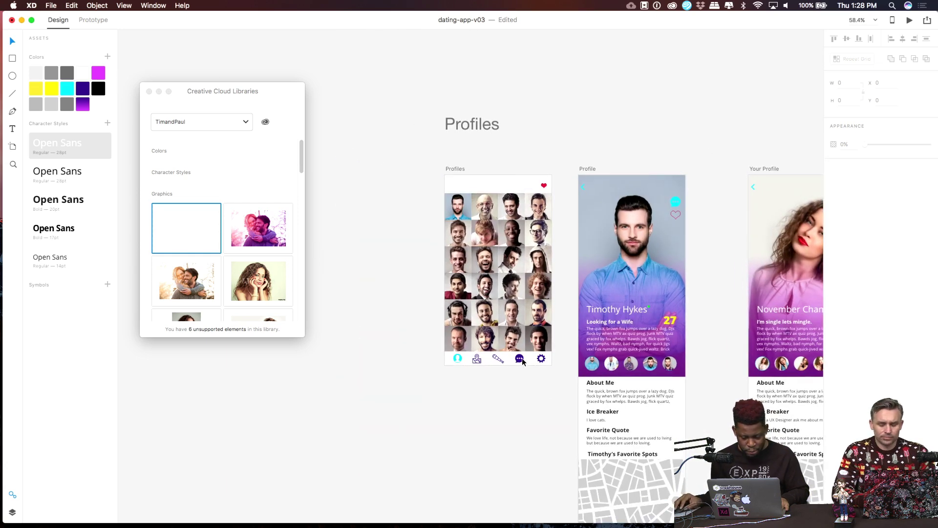
Switch to Photoshop and set the foreground colour to the design's dark purple swatch value, 3c188a.
right_click(84, 91)
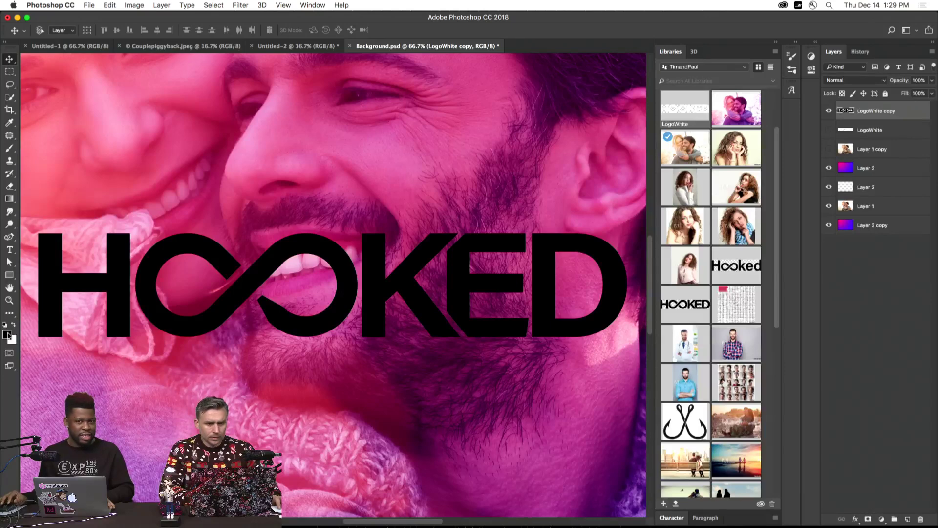
click(7, 334)
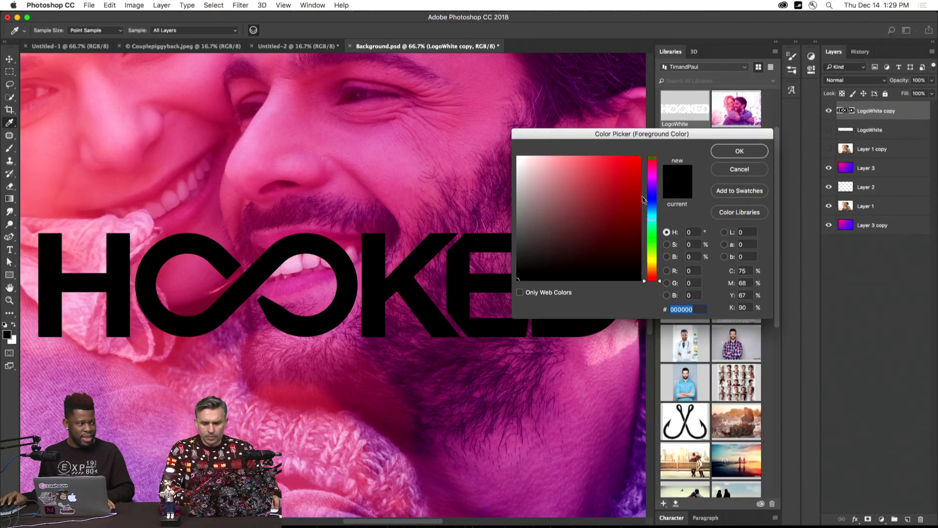
drag(643, 201, 644, 181)
click(633, 172)
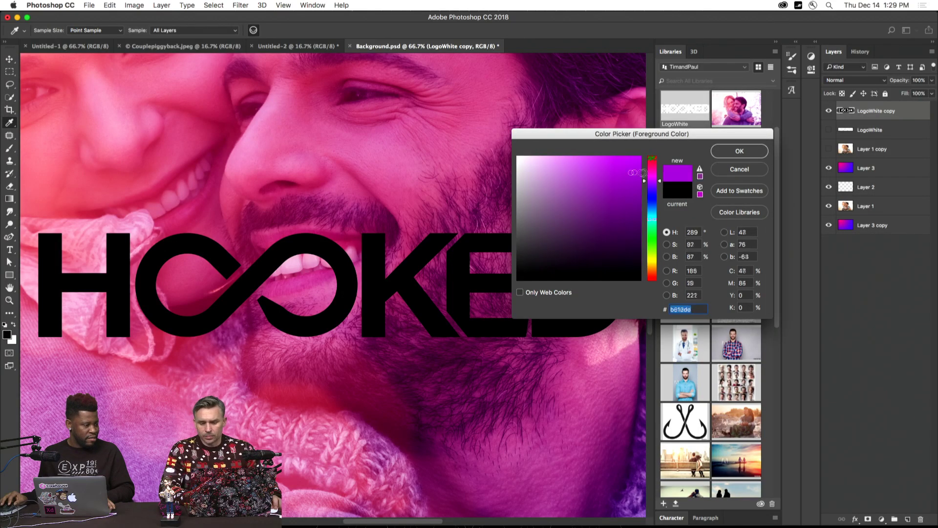
drag(635, 172, 652, 193)
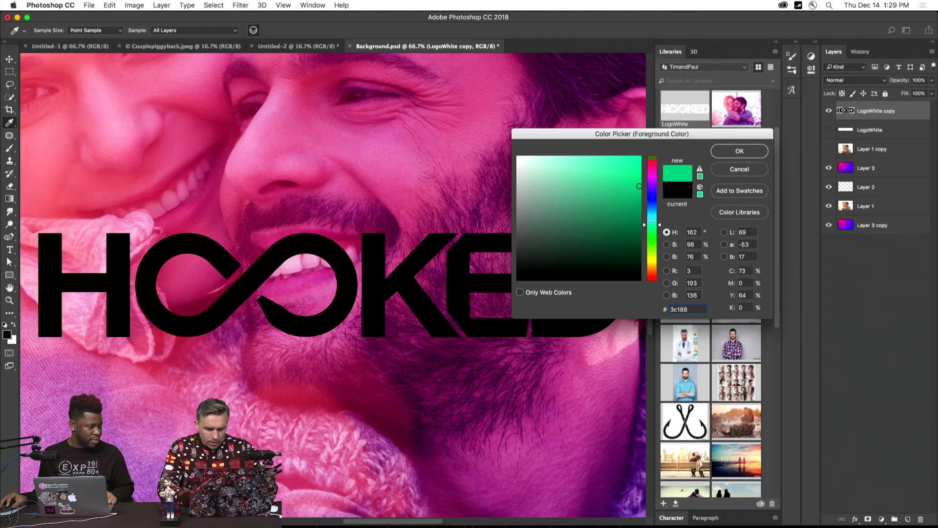
text(3c188a)
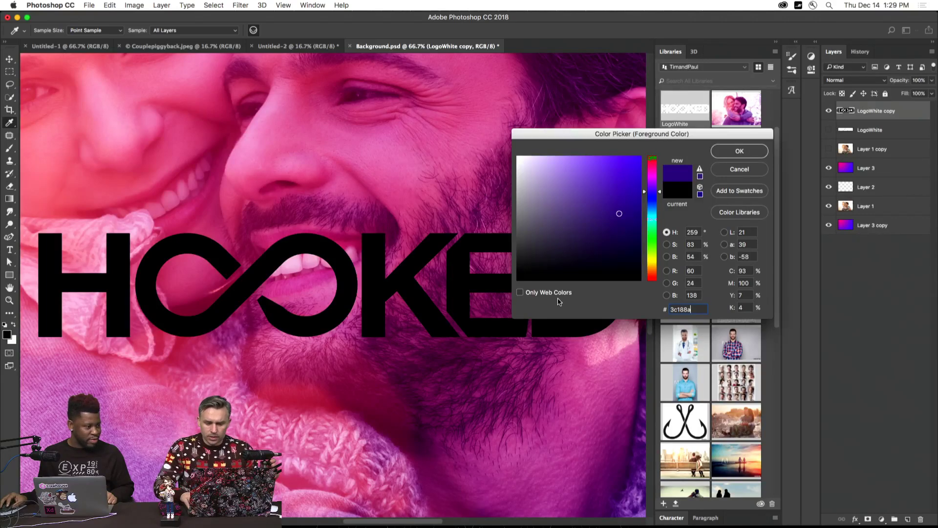
key(Return)
key(v)
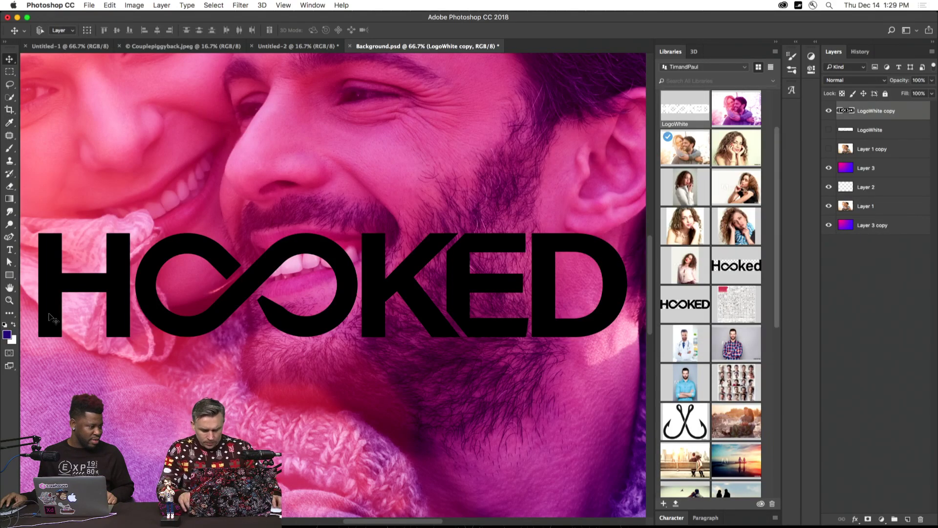
Select the outline of the LogoWhite copy wordmark and fill it with the purple foreground colour.
super+click(847, 112)
key(shift+BackSpace)
key(Return)
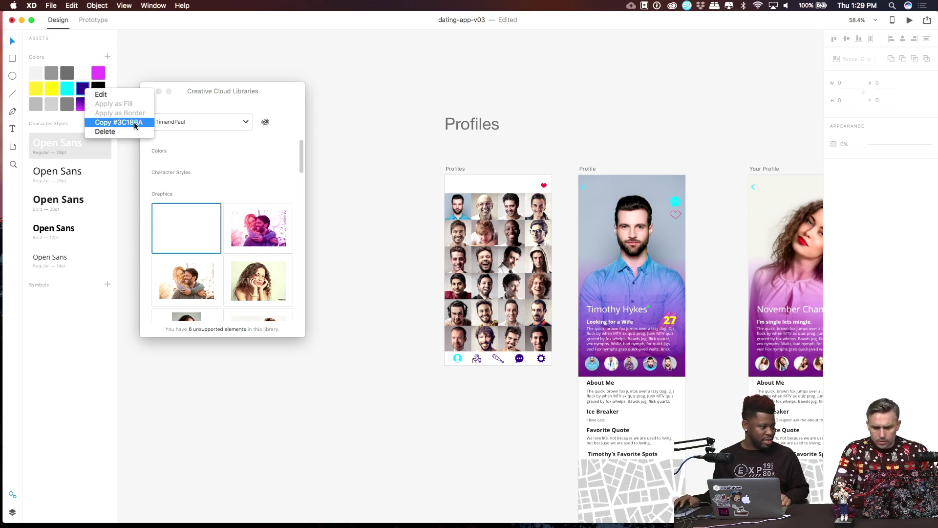
Switch back to XD, copy the dark purple swatch's hex value, and place the library's purple HOOKED wordmark above the Profiles artboard.
click(136, 127)
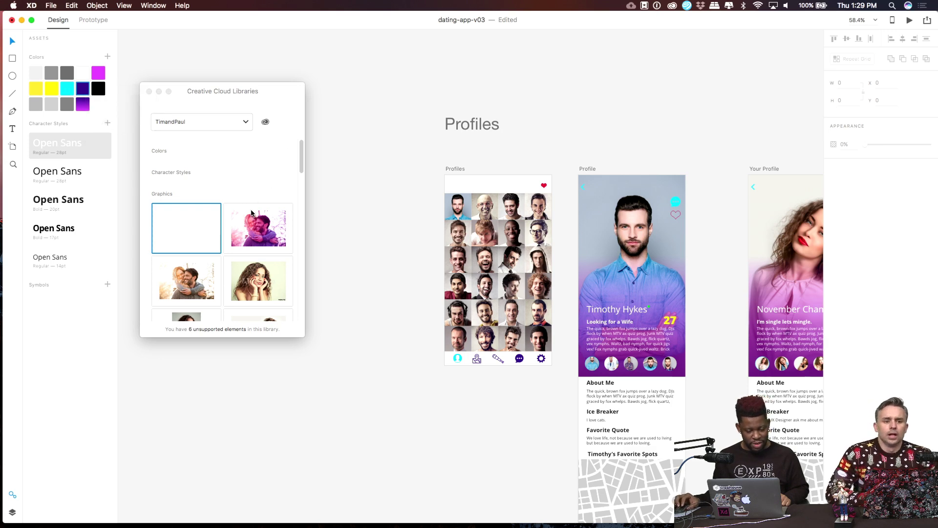
scroll(217, 210, down, 4)
scroll(310, 214, up, 5)
scroll(210, 213, up, 6)
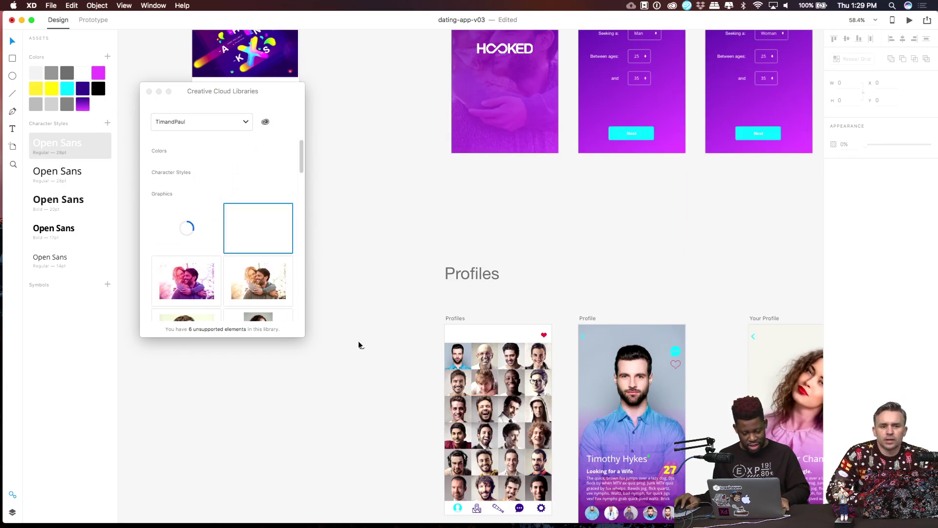
scroll(359, 341, down, 4)
scroll(450, 222, up, 3)
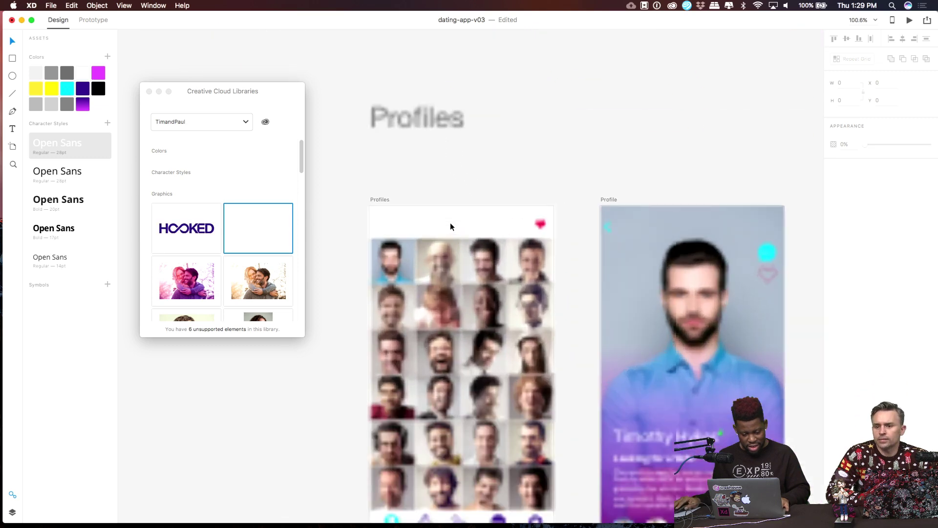
scroll(450, 221, up, 2)
click(452, 222)
click(201, 235)
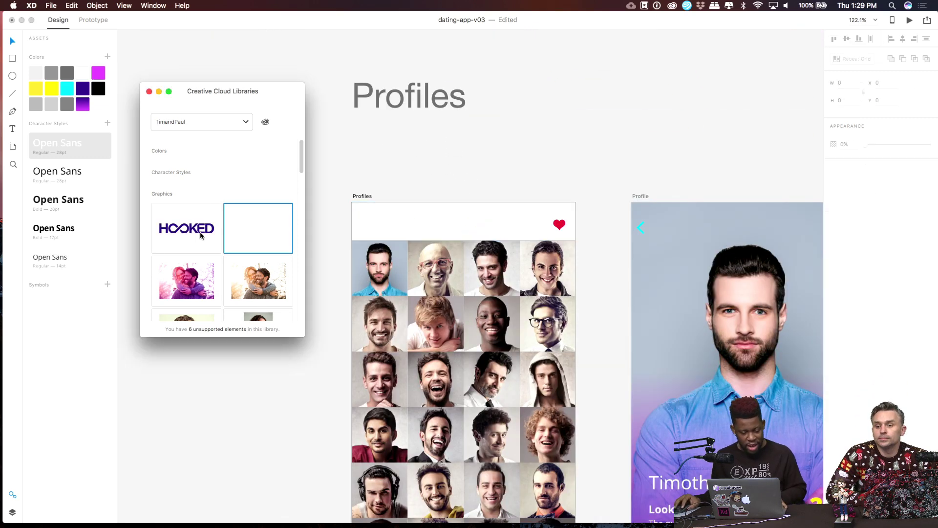
drag(201, 236, 470, 182)
Scale the purple wordmark to about 468 × 83 and move it over the Profiles artboard's header.
scroll(529, 159, down, 10)
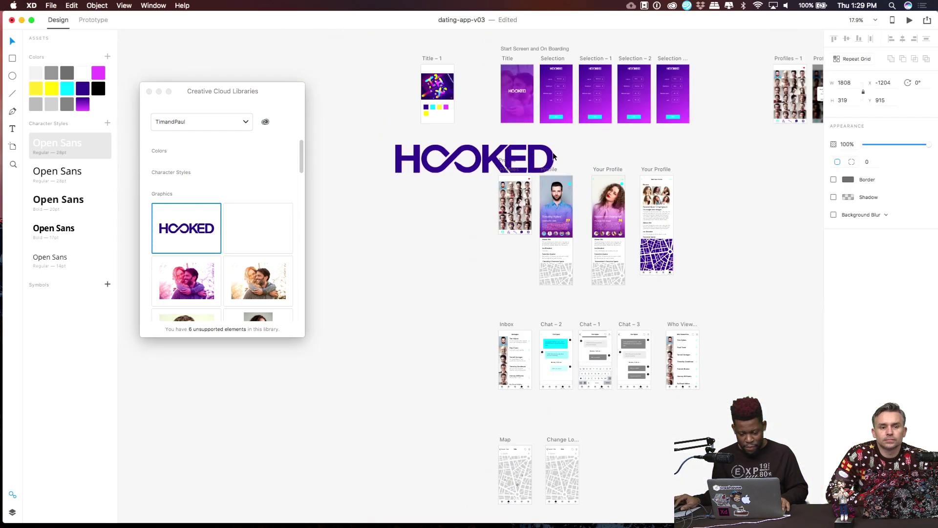
drag(554, 125, 522, 135)
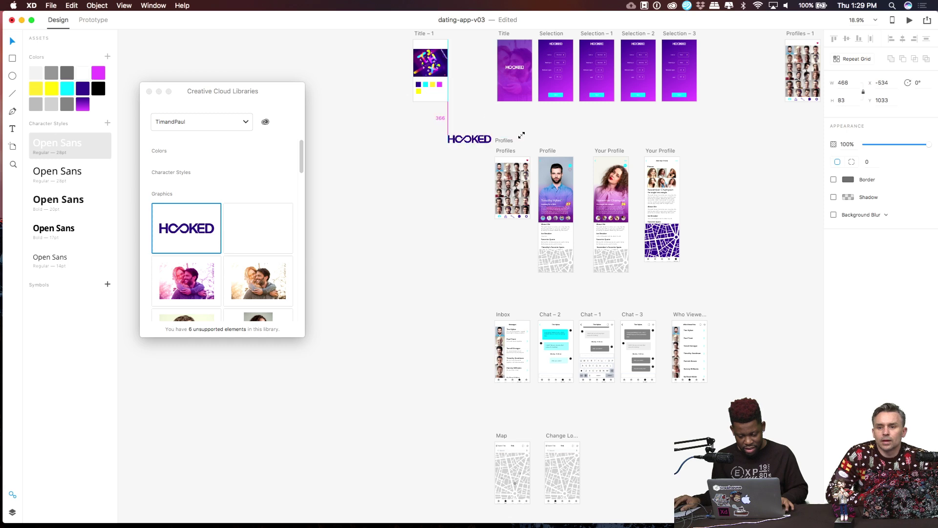
scroll(517, 143, up, 6)
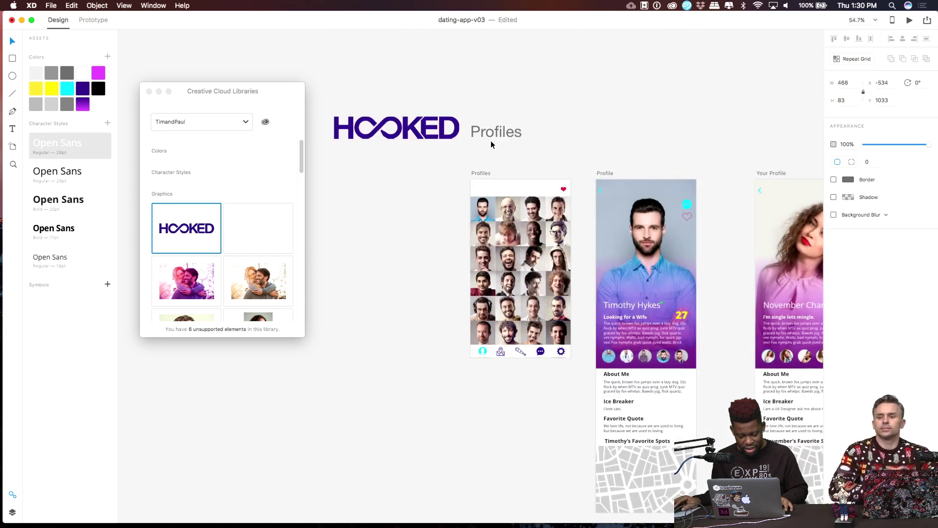
drag(421, 140, 543, 183)
scroll(533, 177, up, 5)
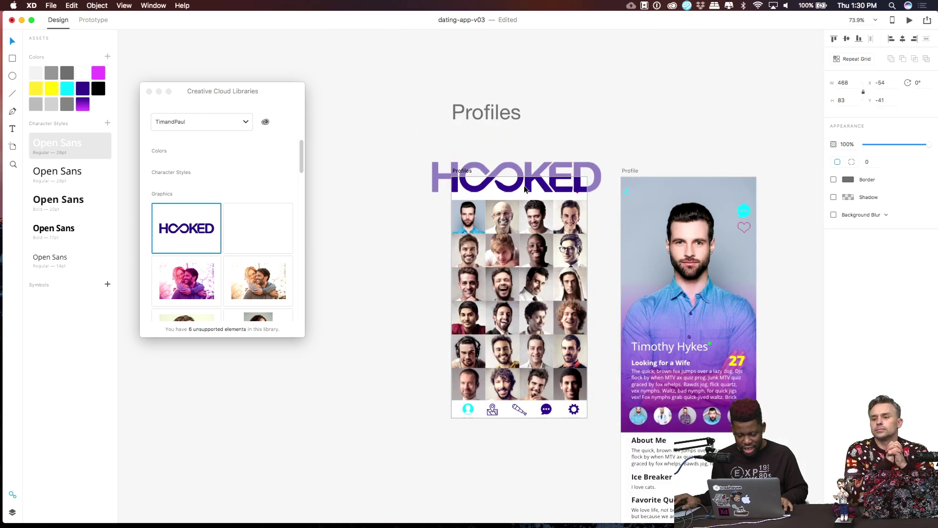
Scale the purple wordmark down to about 124 × 21 inside the Profiles artboard's white header.
drag(663, 141, 618, 155)
drag(540, 180, 568, 182)
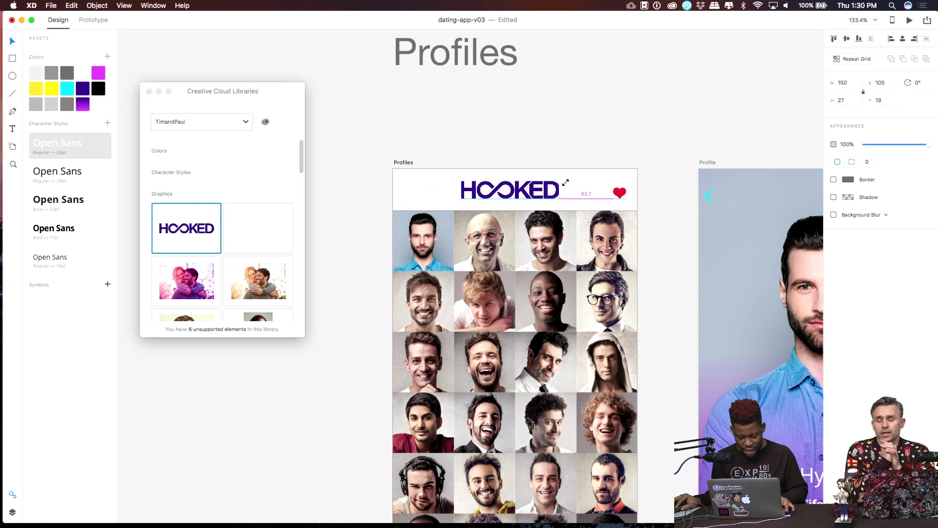
scroll(547, 193, up, 1)
scroll(546, 193, up, 5)
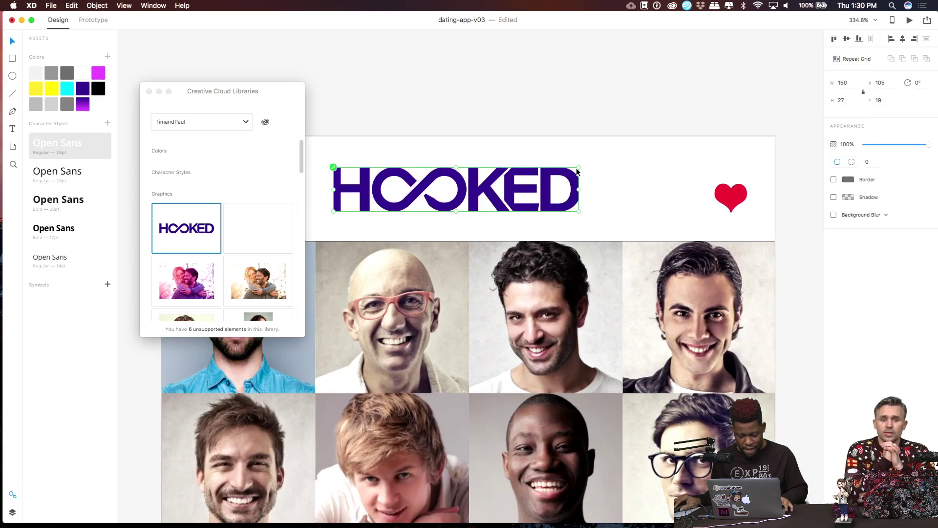
drag(579, 167, 573, 168)
click(558, 125)
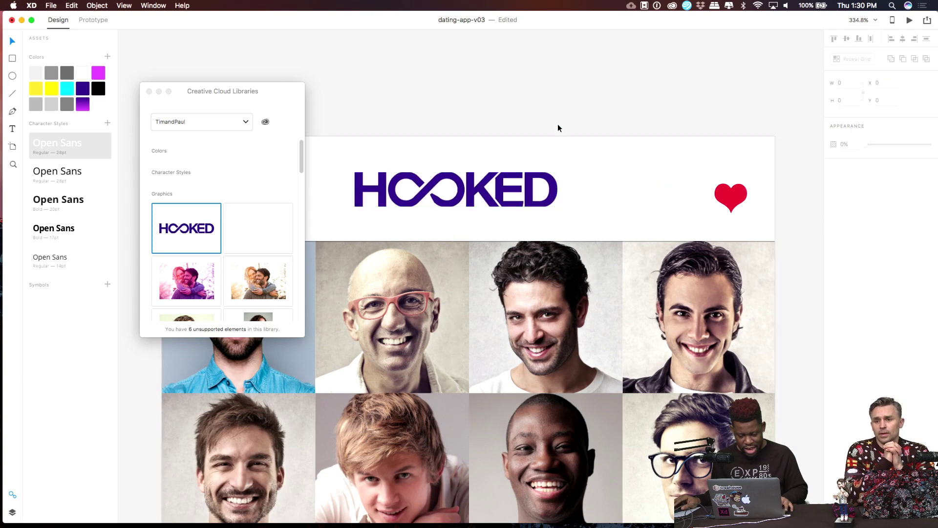
Centre the purple wordmark horizontally on the Profiles artboard.
scroll(558, 124, down, 1)
scroll(553, 126, down, 3)
click(508, 166)
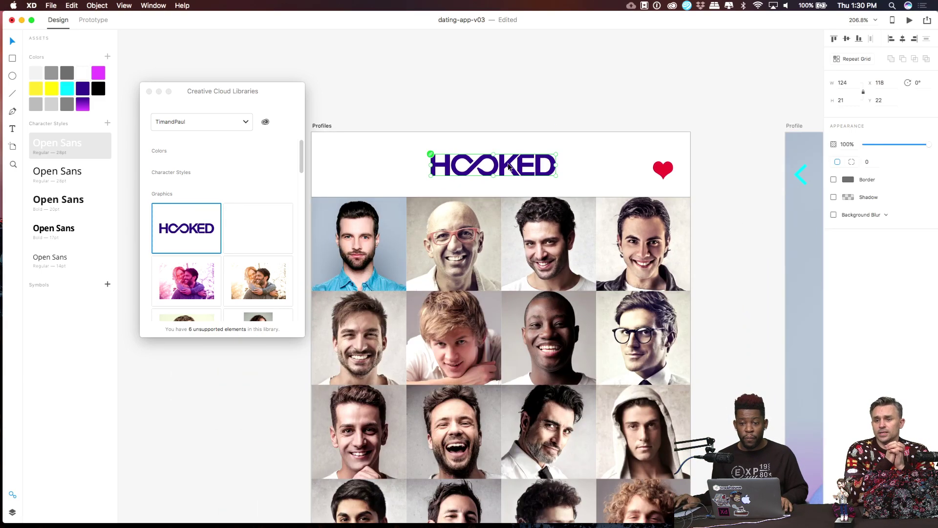
click(902, 41)
click(593, 74)
scroll(592, 81, down, 6)
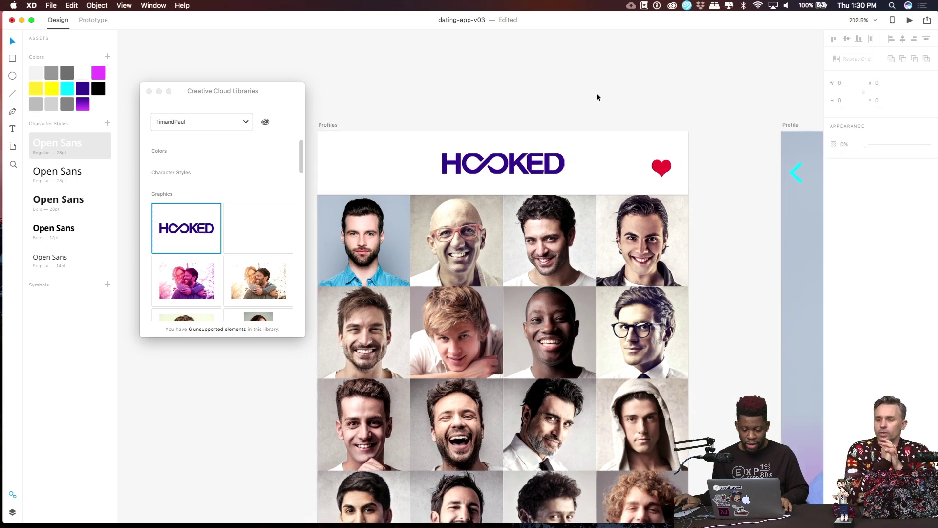
Review the profile, chat, map and onboarding artboards for places that still need the HOOKED wordmark.
click(551, 130)
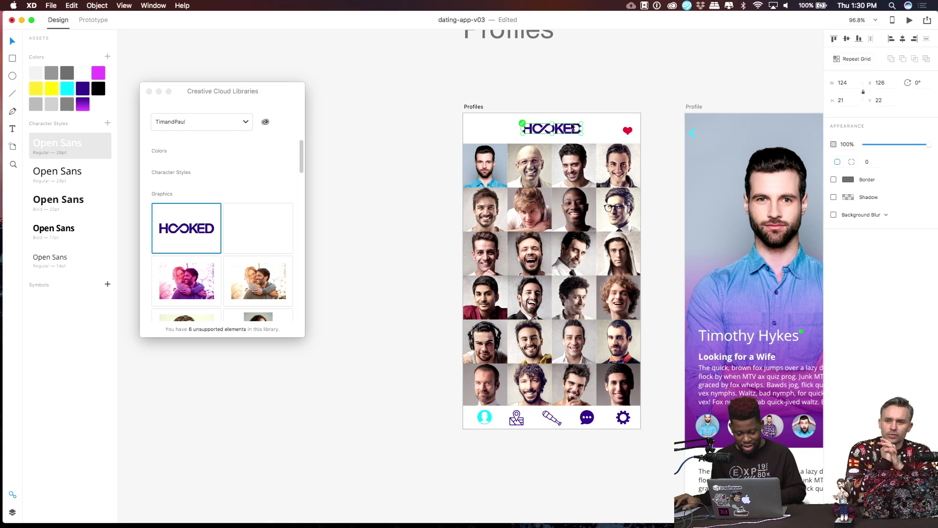
scroll(714, 98, right, 15)
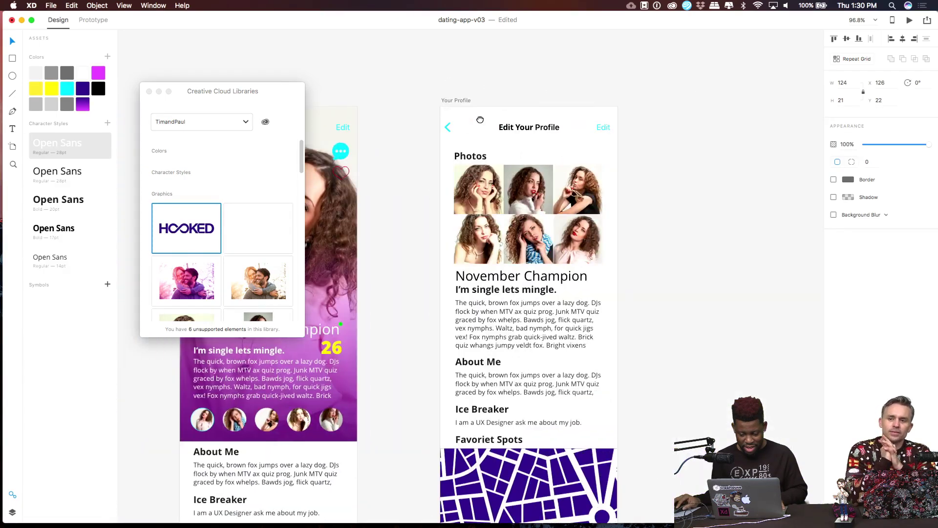
scroll(484, 118, down, 15)
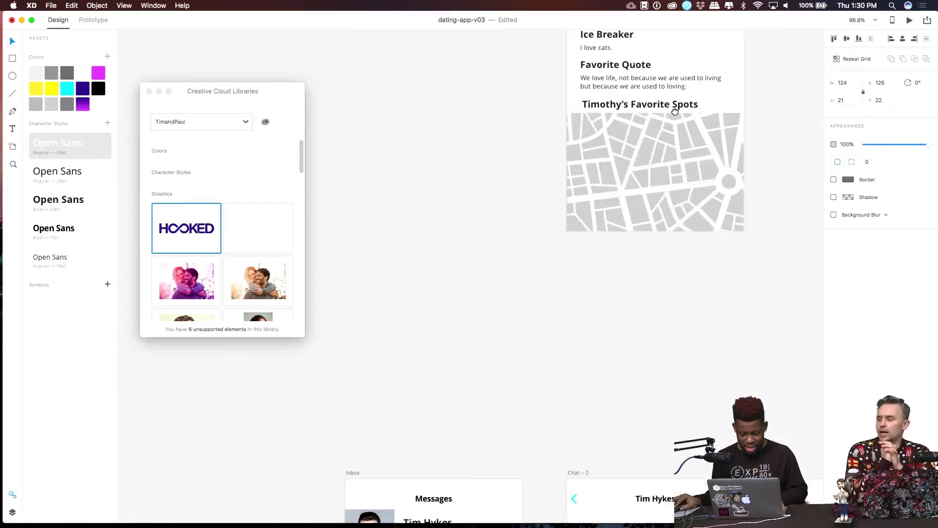
scroll(435, 214, down, 10)
scroll(435, 214, right, 6)
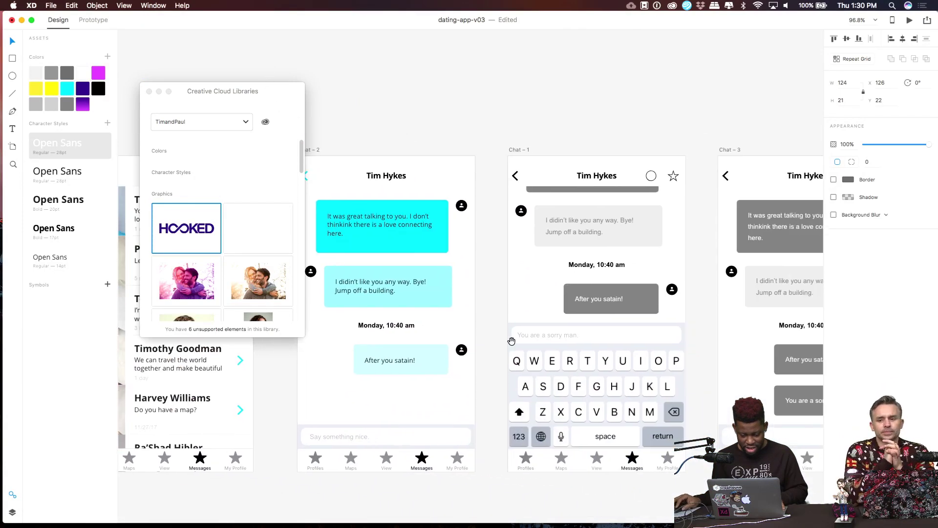
scroll(400, 374, down, 10)
scroll(410, 377, down, 5)
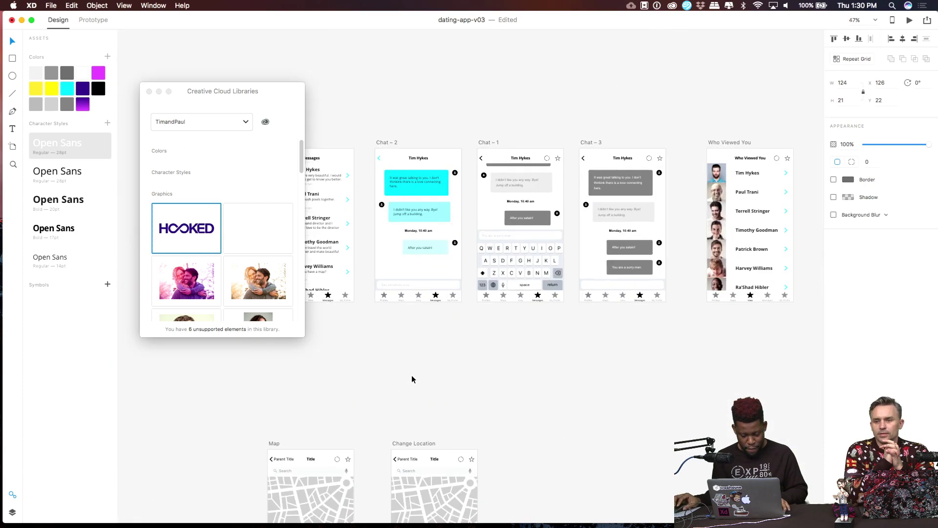
drag(415, 337, 435, 101)
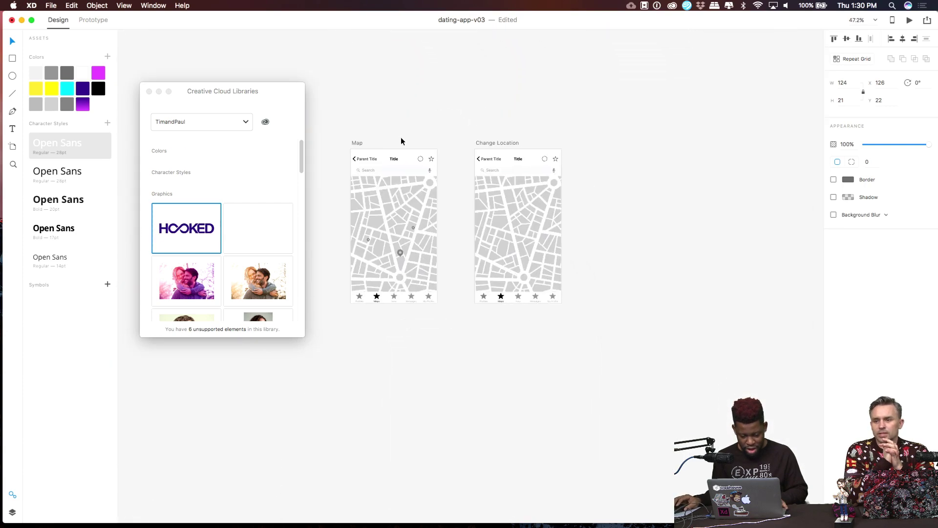
scroll(414, 97, up, 15)
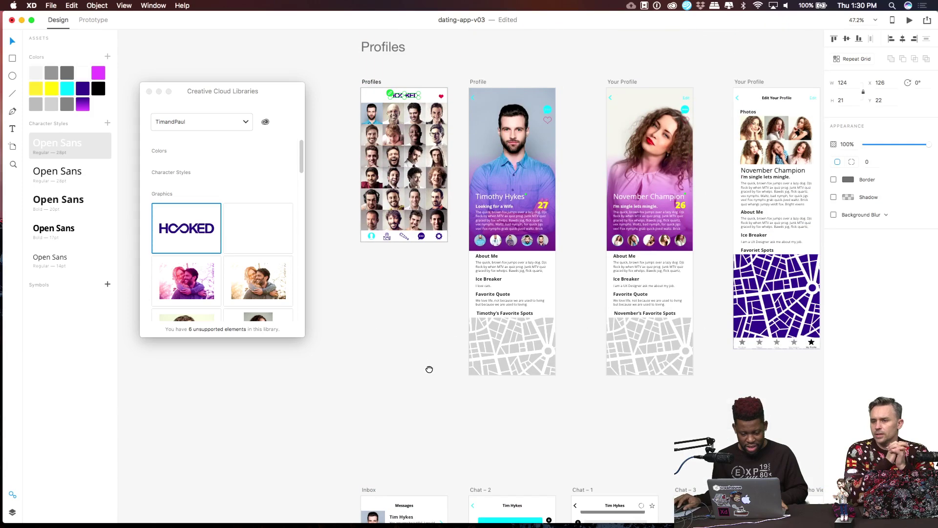
scroll(676, 344, up, 2)
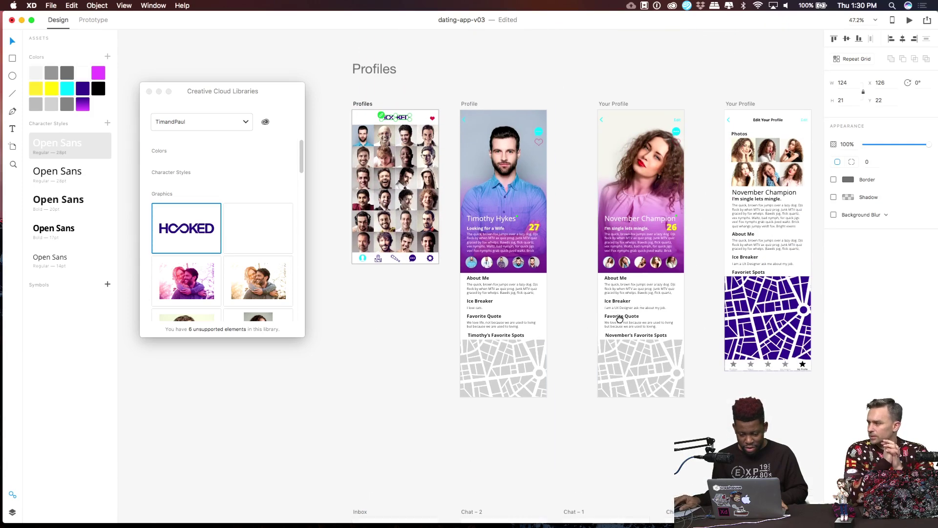
scroll(620, 319, up, 5)
scroll(507, 251, up, 2)
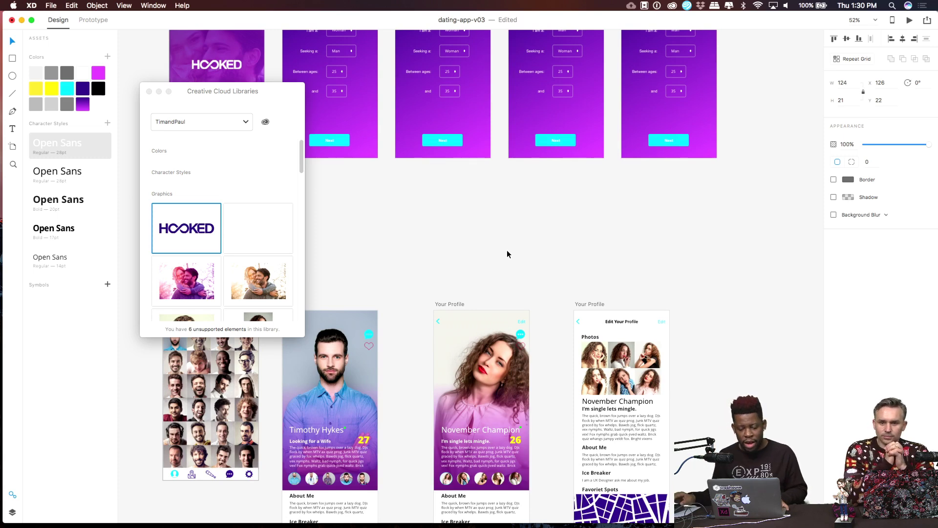
scroll(514, 213, up, 2)
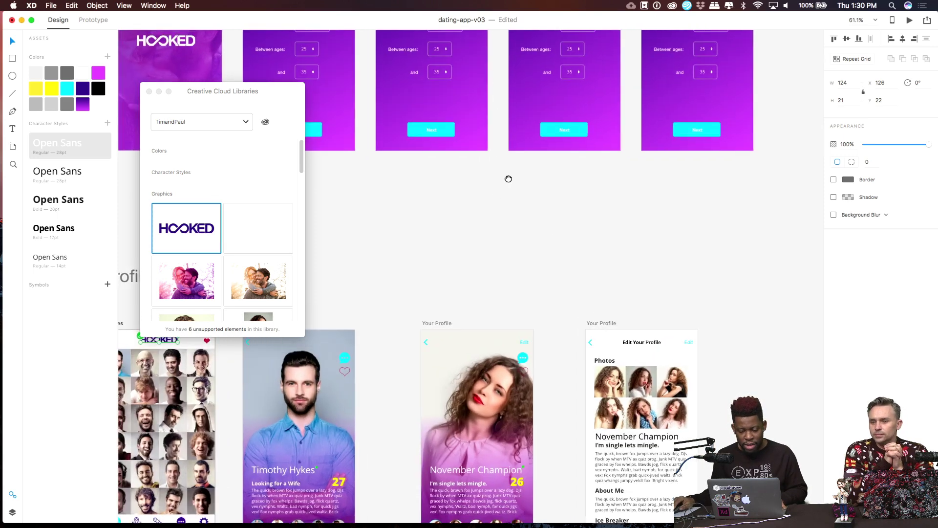
scroll(508, 180, up, 5)
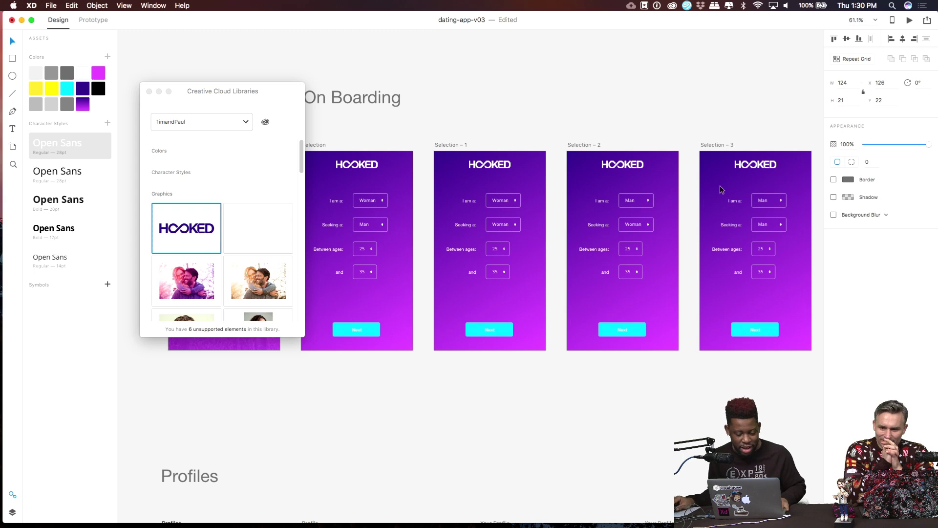
scroll(521, 317, up, 6)
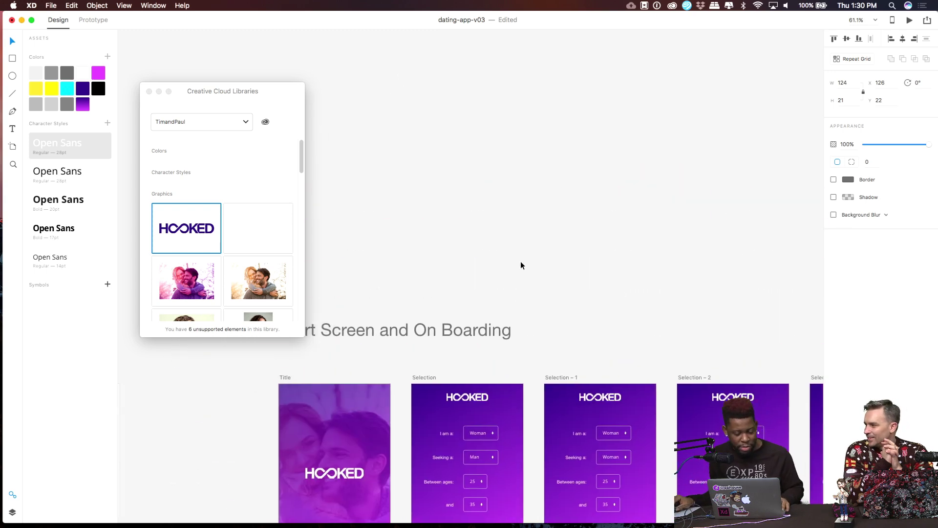
Paste the purple HOOKED wordmark into the white header of the Profiles – 1 artboard.
scroll(516, 294, down, 5)
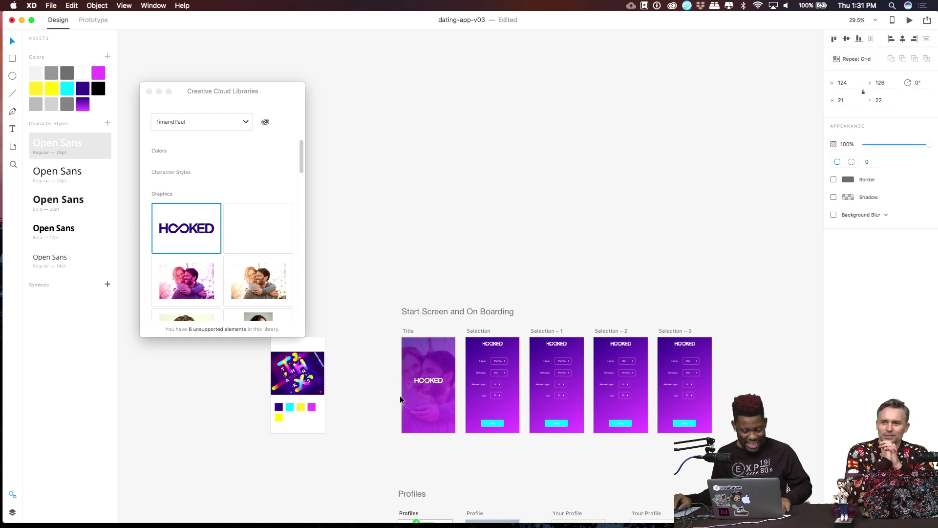
click(478, 189)
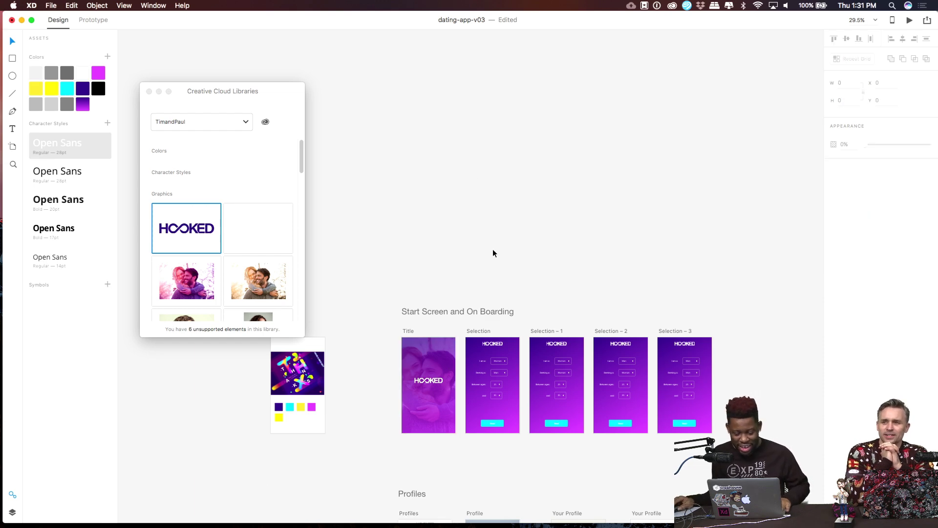
scroll(524, 289, down, 3)
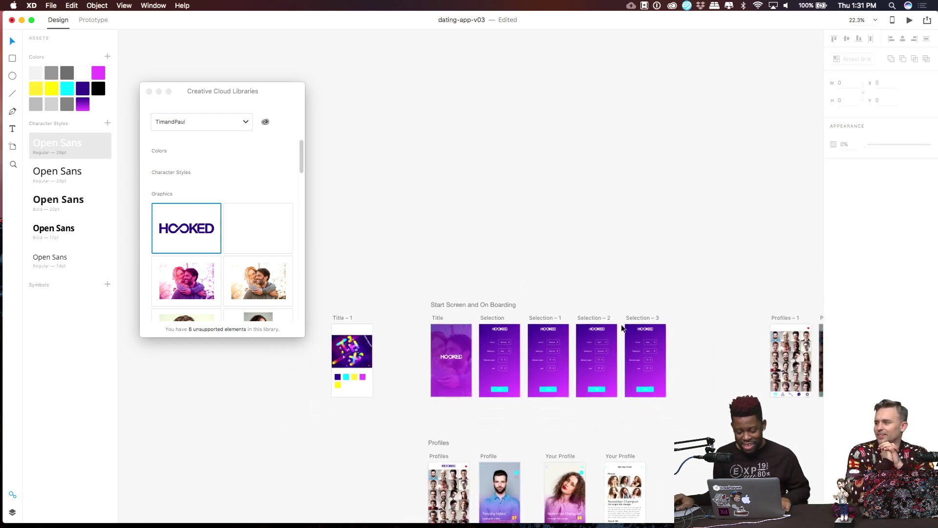
scroll(635, 312, up, 6)
scroll(666, 289, right, 10)
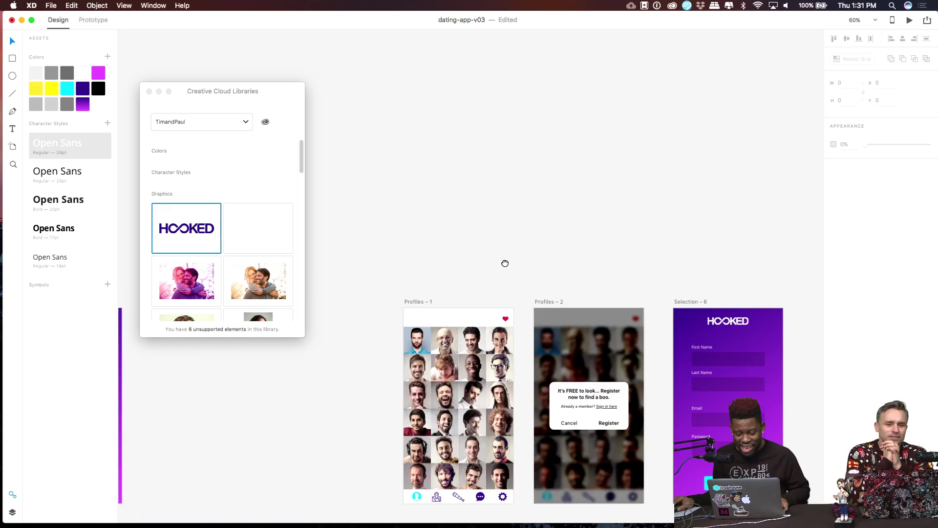
scroll(423, 304, up, 3)
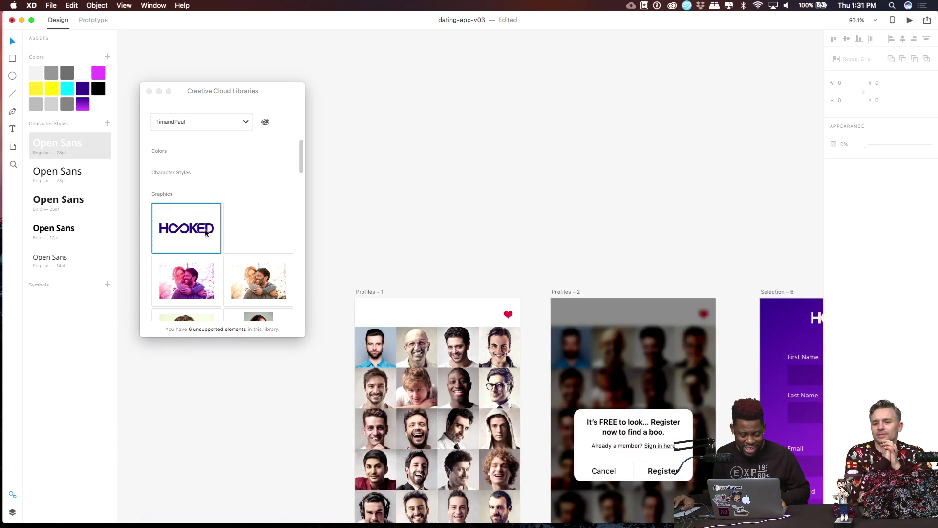
click(423, 313)
key(super+v)
click(480, 261)
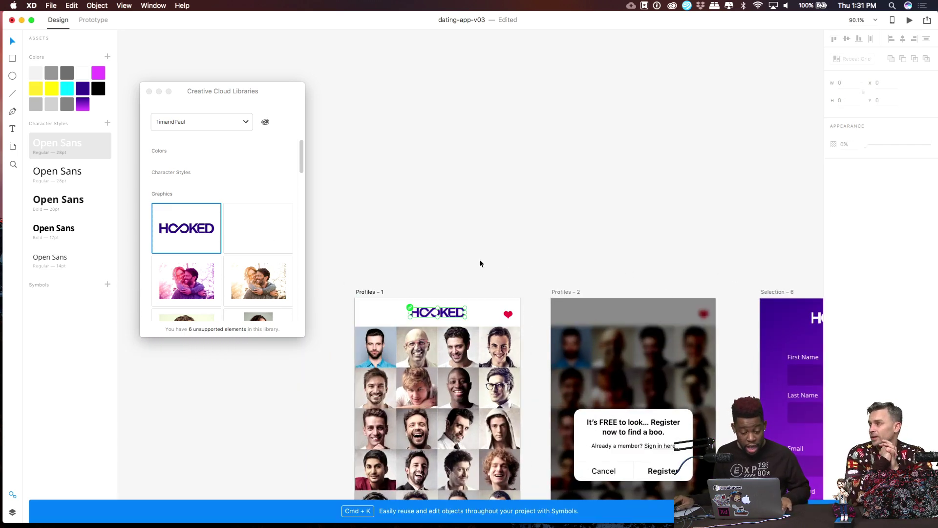
Paste the purple HOOKED wordmark into the dimmed header of the Profiles – 2 artboard.
drag(639, 241, 493, 71)
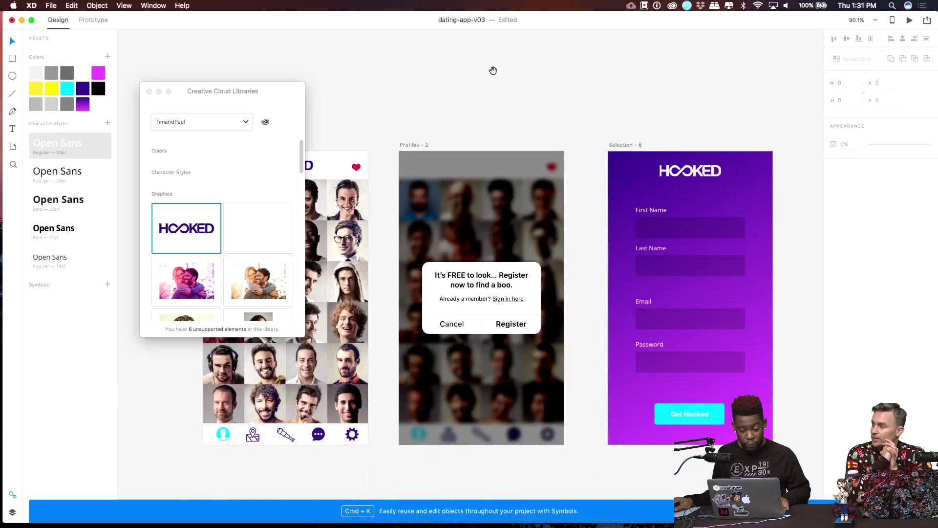
drag(356, 138, 559, 102)
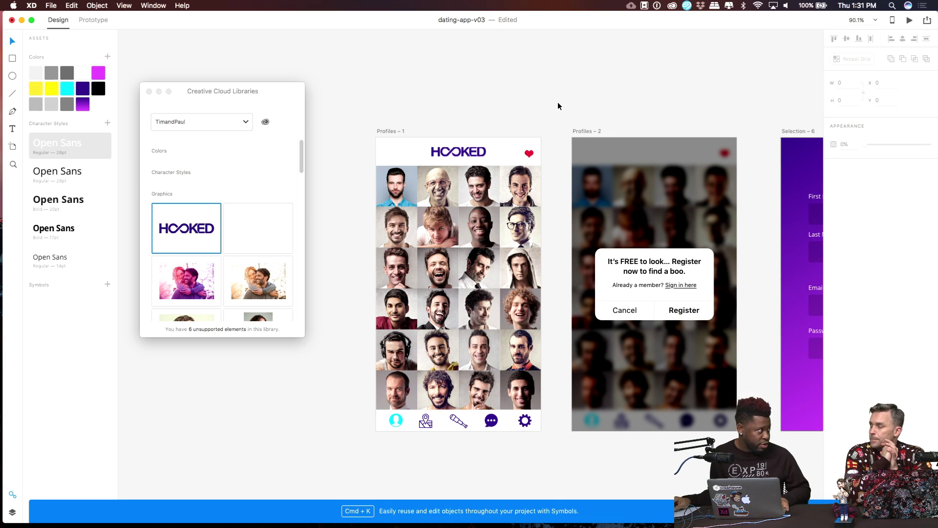
click(533, 146)
scroll(537, 230, down, 3)
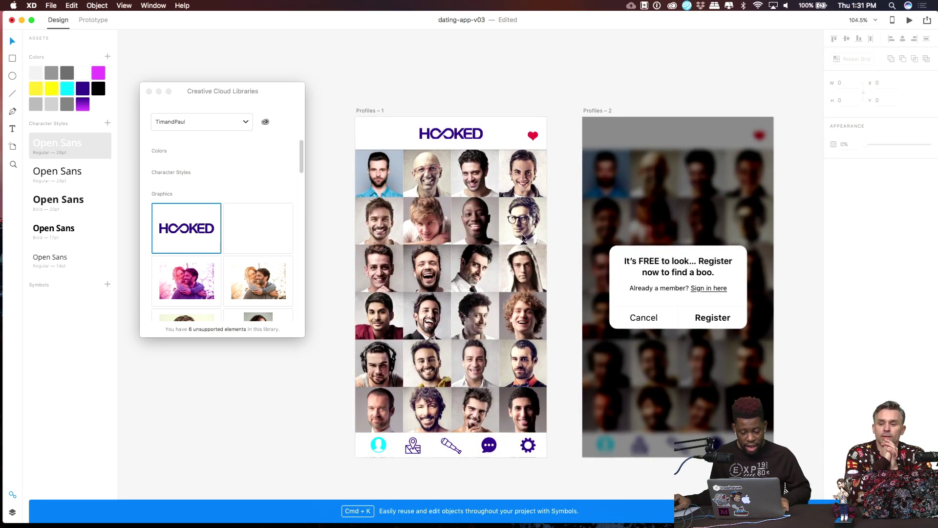
drag(626, 185, 596, 209)
click(608, 174)
key(super+v)
click(643, 141)
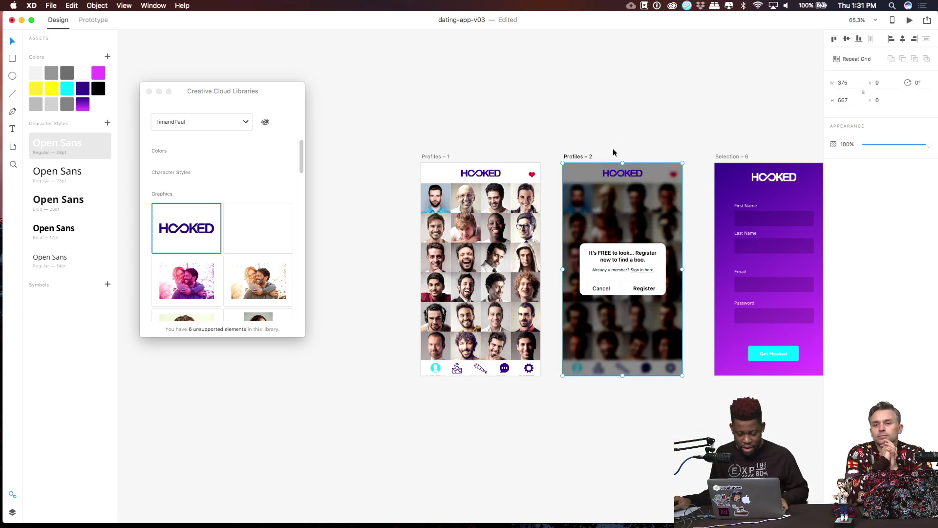
Examine the headers and tab bars on the profile, Your Profile, Inbox and chat artboards.
scroll(630, 210, down, 3)
drag(449, 448, 773, 114)
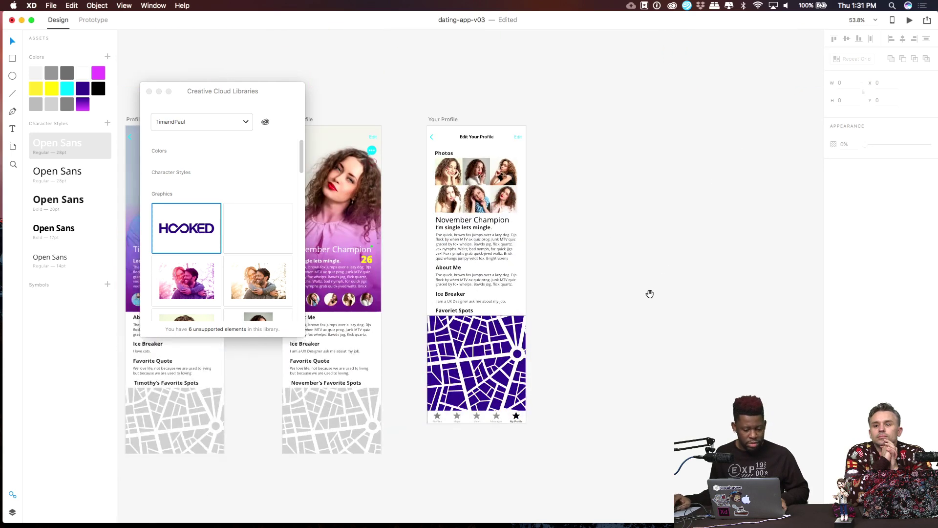
drag(590, 298, 776, 228)
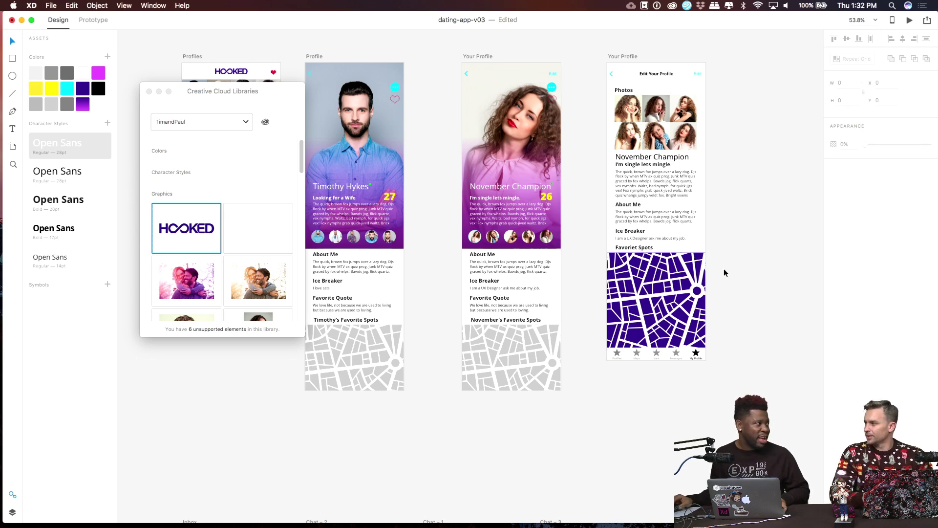
drag(448, 258, 657, 212)
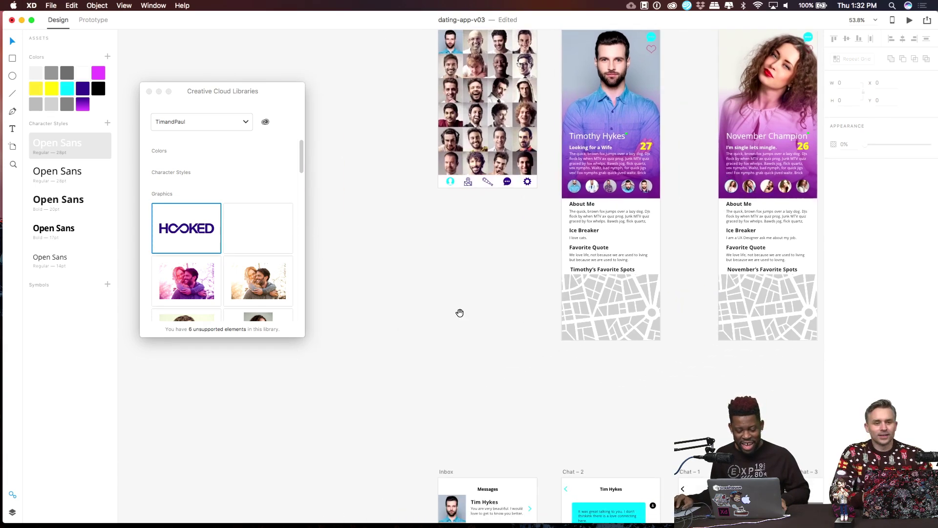
drag(459, 314, 454, 183)
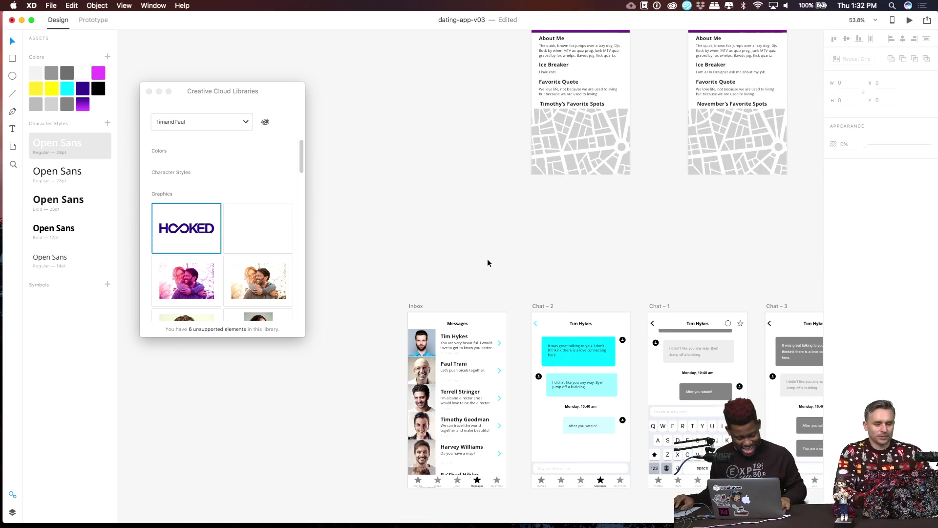
scroll(505, 300, up, 5)
drag(488, 296, 540, 162)
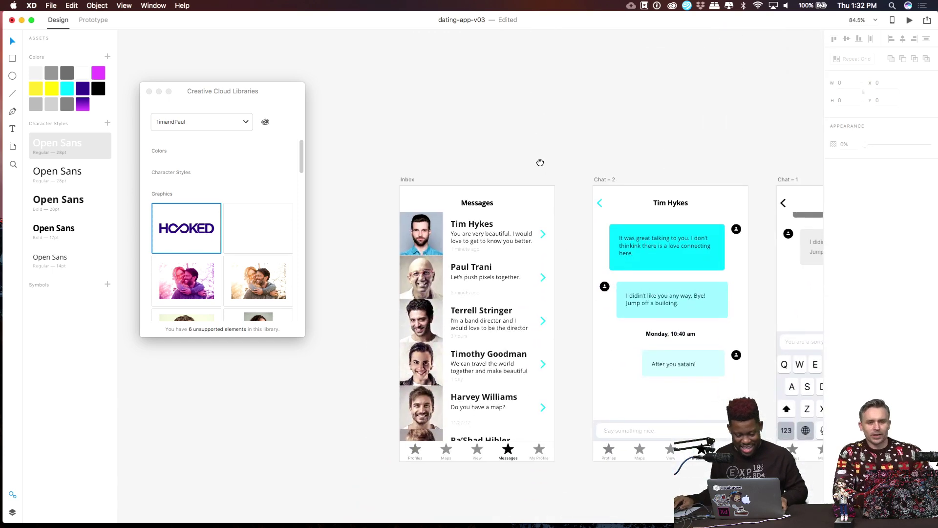
scroll(541, 185, up, 15)
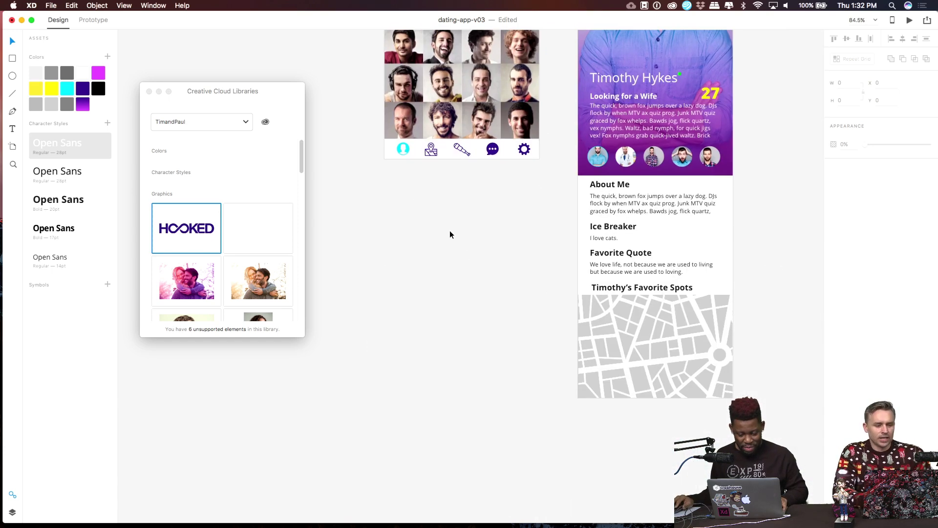
click(453, 149)
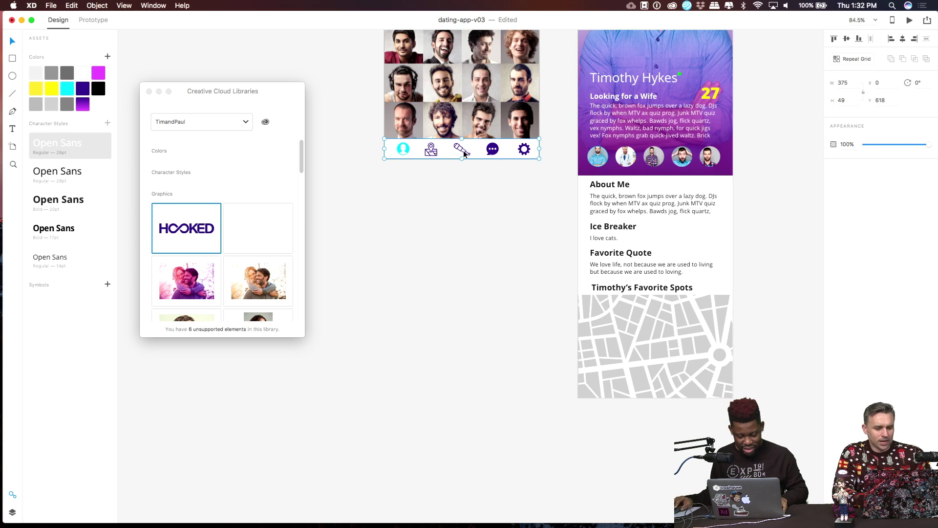
drag(454, 238, 459, 235)
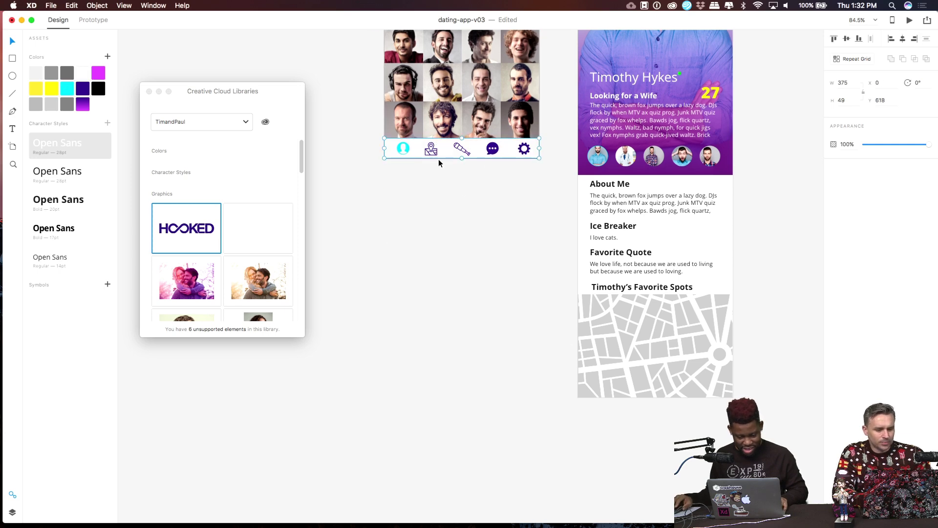
scroll(438, 161, up, 3)
scroll(439, 159, up, 2)
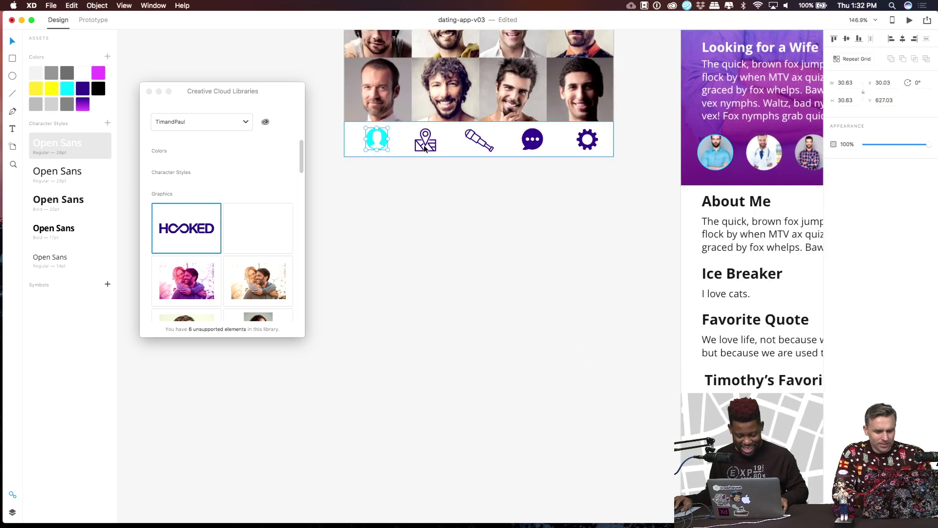
key(Return)
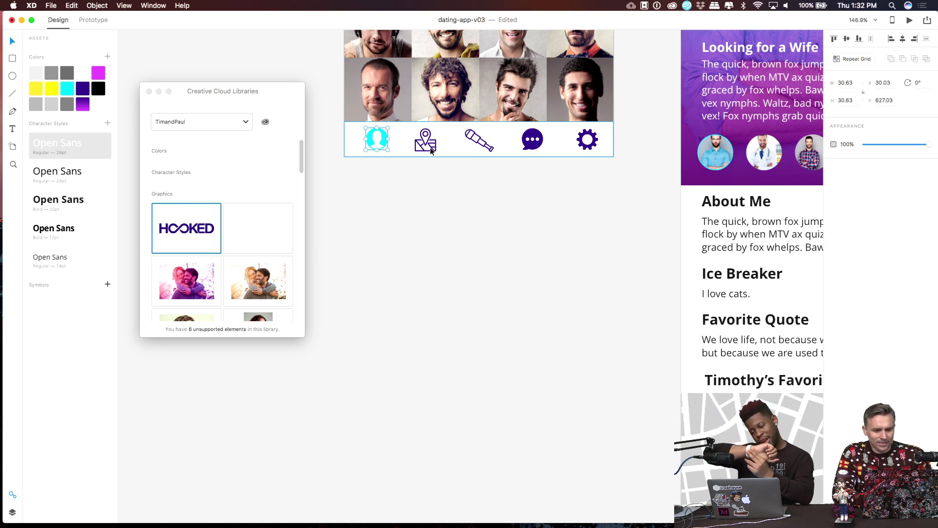
key(Escape)
scroll(381, 130, up, 4)
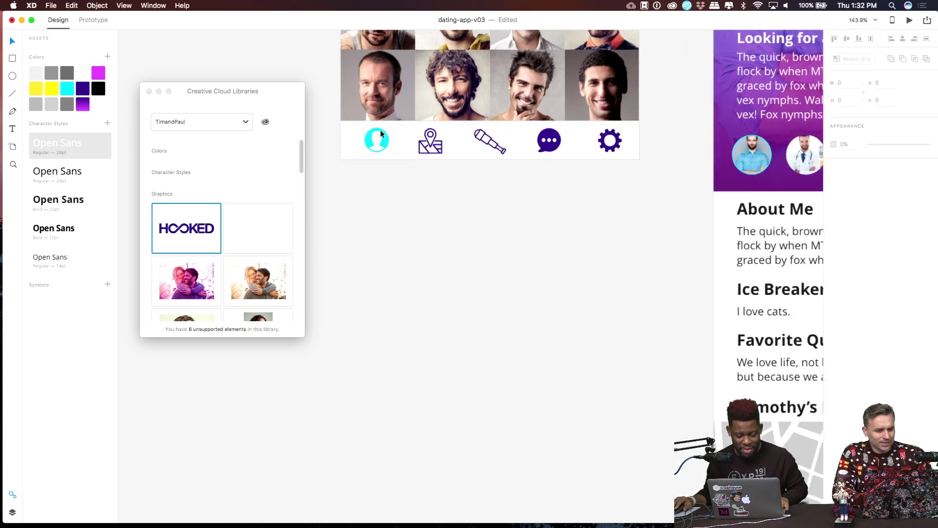
scroll(398, 140, up, 3)
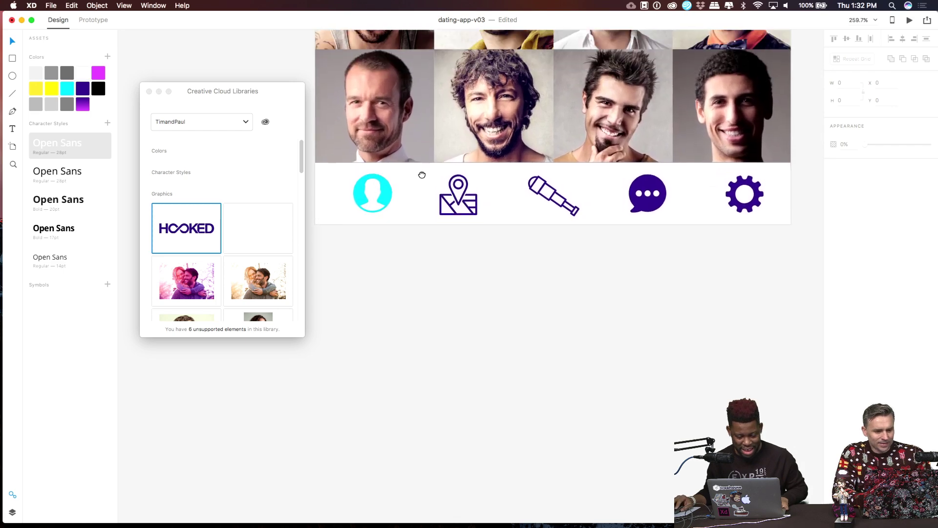
double_click(386, 188)
shift+click(456, 196)
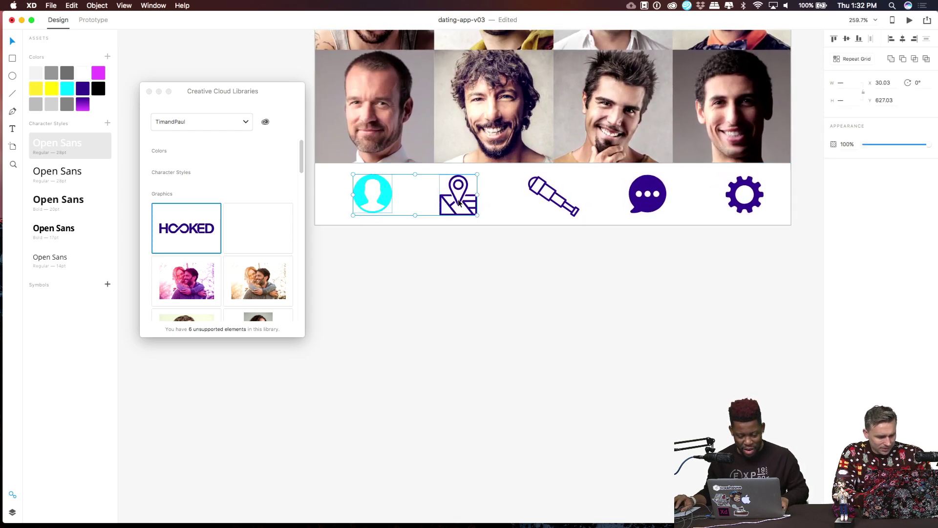
click(542, 198)
click(473, 290)
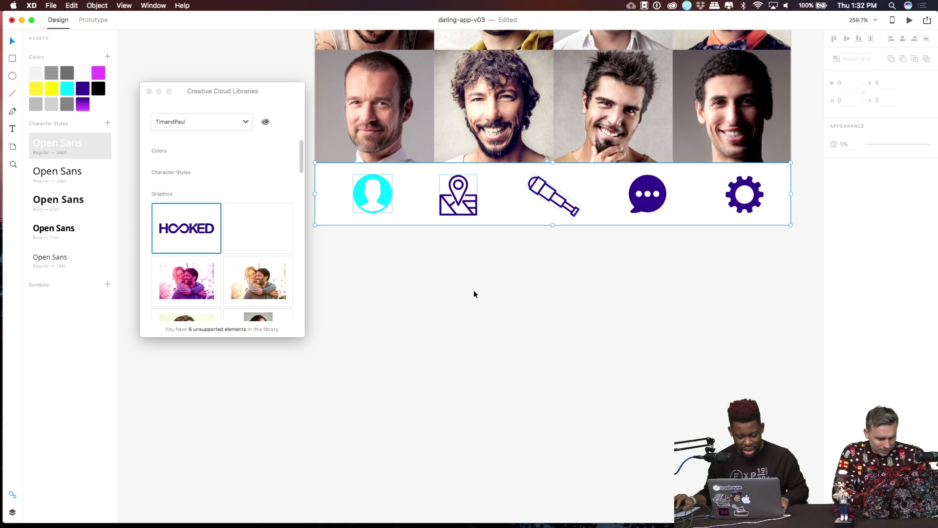
Select the Profiles navigation bar's background and five icons, and compare the bar with the Inbox artboard's star tab bar.
double_click(384, 200)
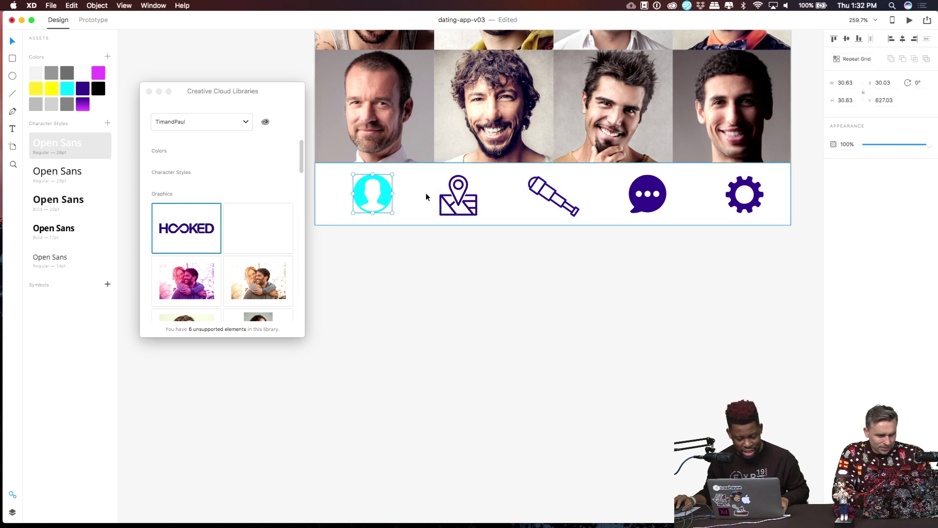
key(Escape)
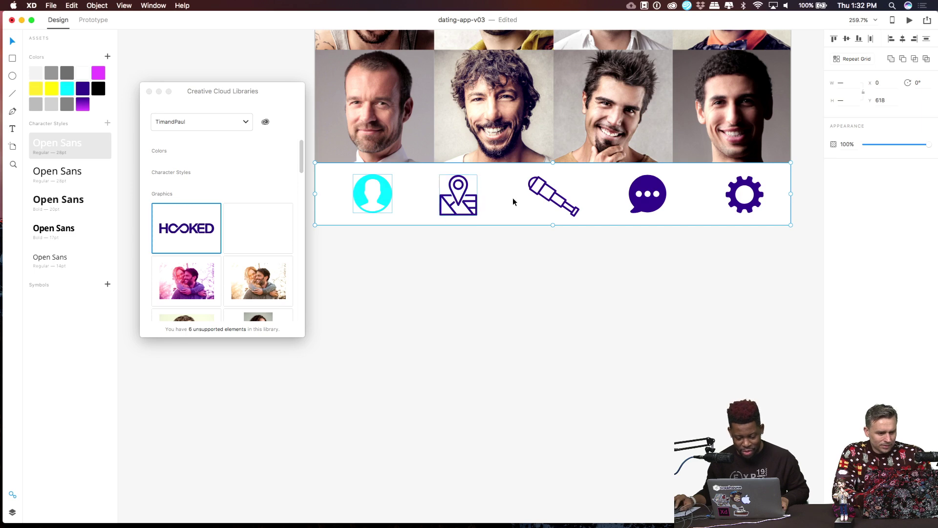
shift+click(531, 194)
shift+click(648, 195)
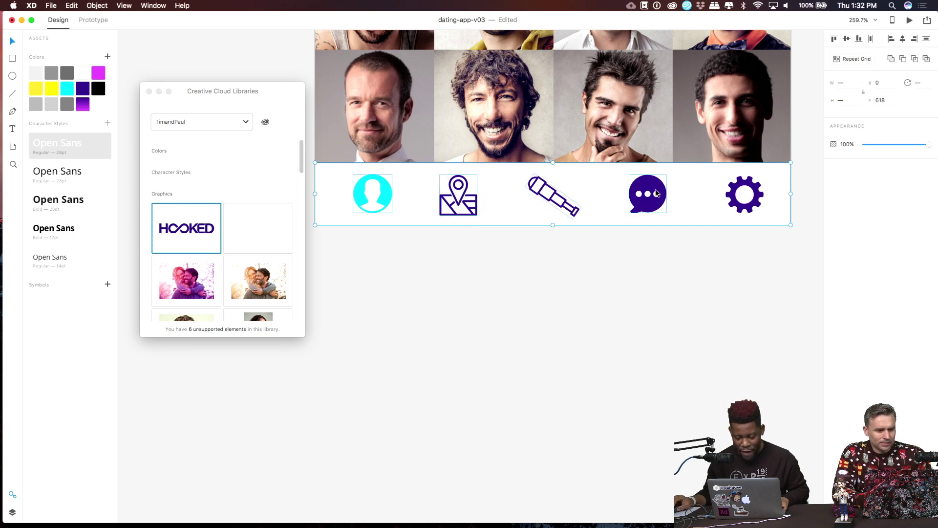
shift+click(751, 191)
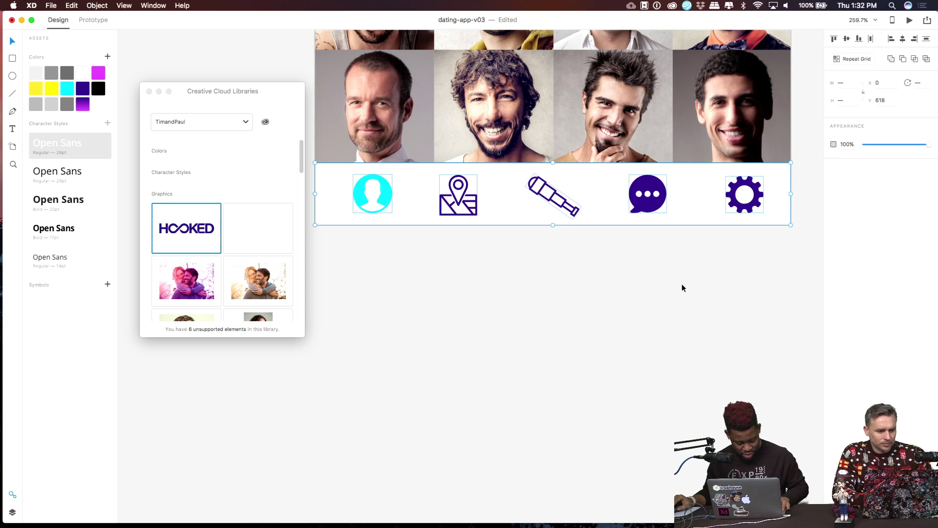
scroll(676, 282, down, 5)
scroll(636, 281, down, 15)
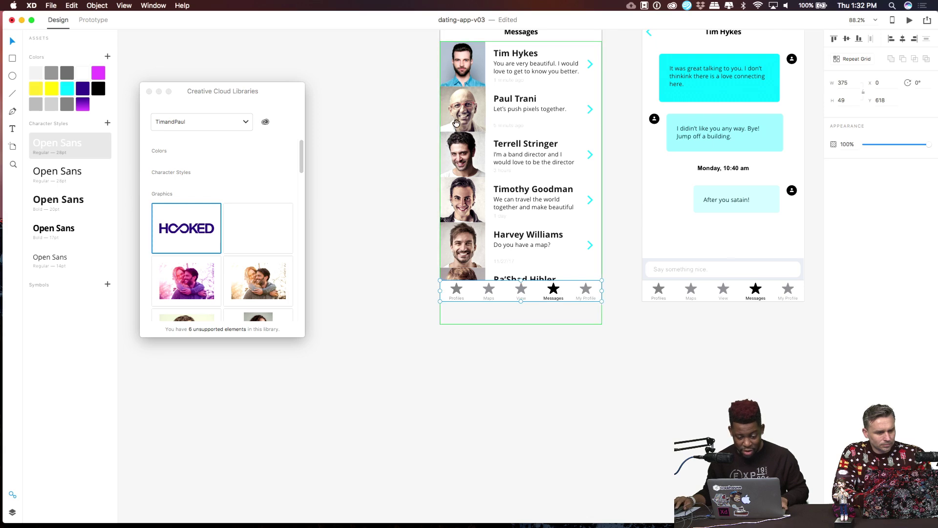
scroll(503, 297, up, 15)
scroll(560, 252, up, 10)
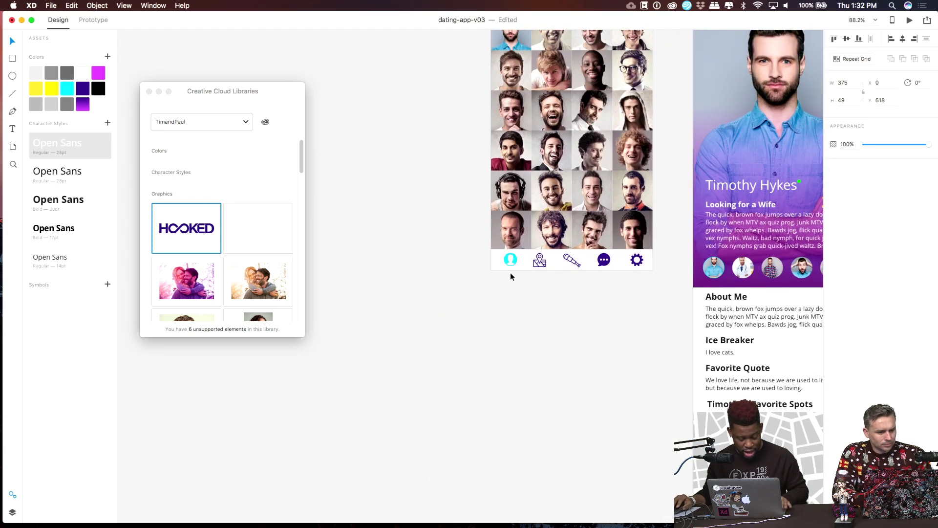
Group the Profiles artboard's navigation bar background with its five icons and move the bar onto the pasteboard below the artboard.
scroll(520, 268, up, 3)
scroll(489, 321, right, 3)
scroll(446, 321, up, 3)
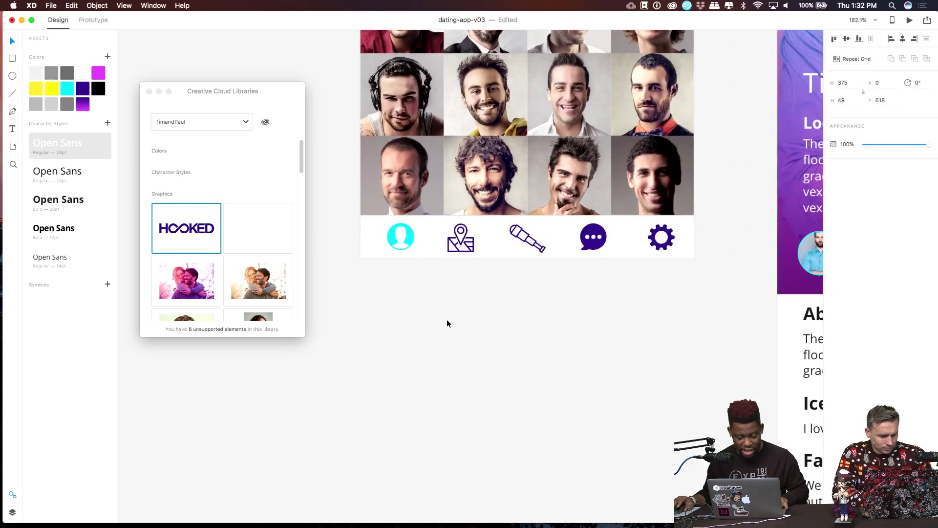
click(411, 239)
click(412, 239)
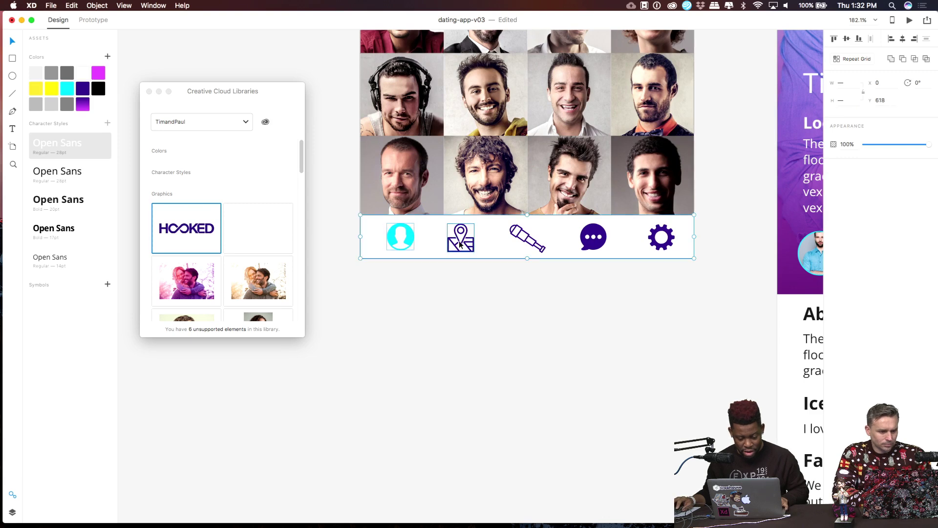
shift+click(537, 247)
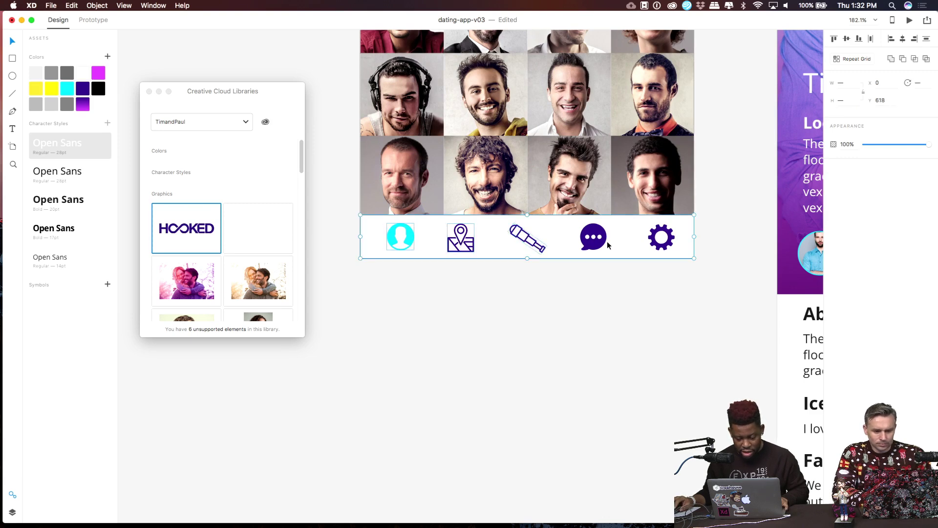
shift+click(594, 239)
shift+click(673, 241)
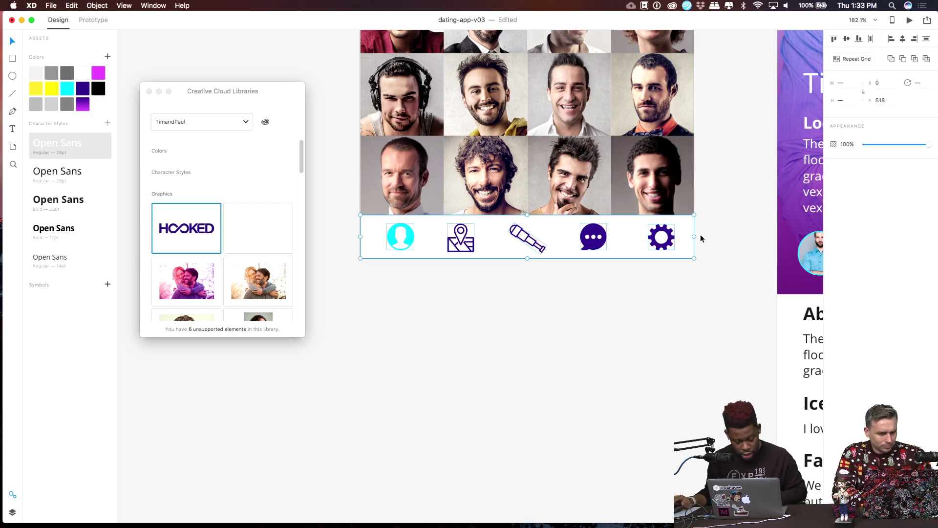
key(super+z)
key(super+z)
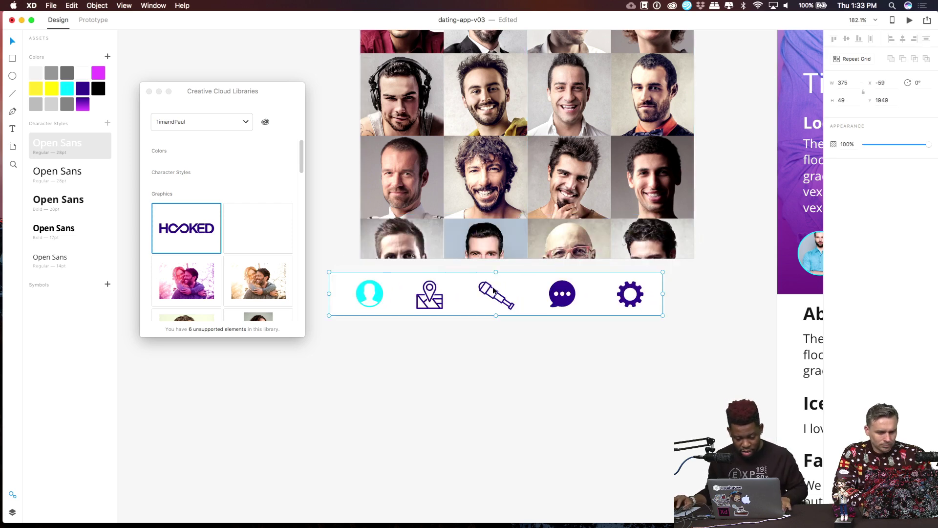
Undo the move of the grouped icon navigation bar off the Profiles artboard.
key(super+shift+z)
key(super+shift+z)
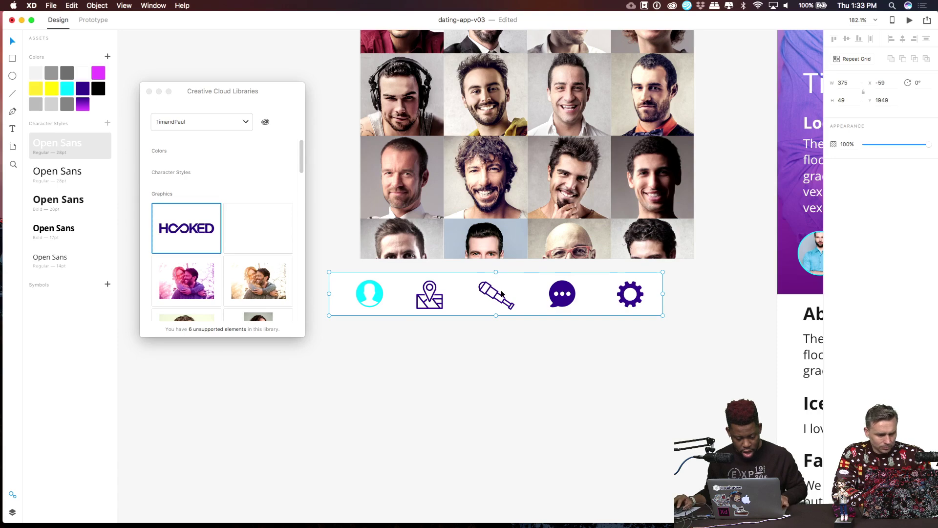
key(super+z)
scroll(494, 293, down, 5)
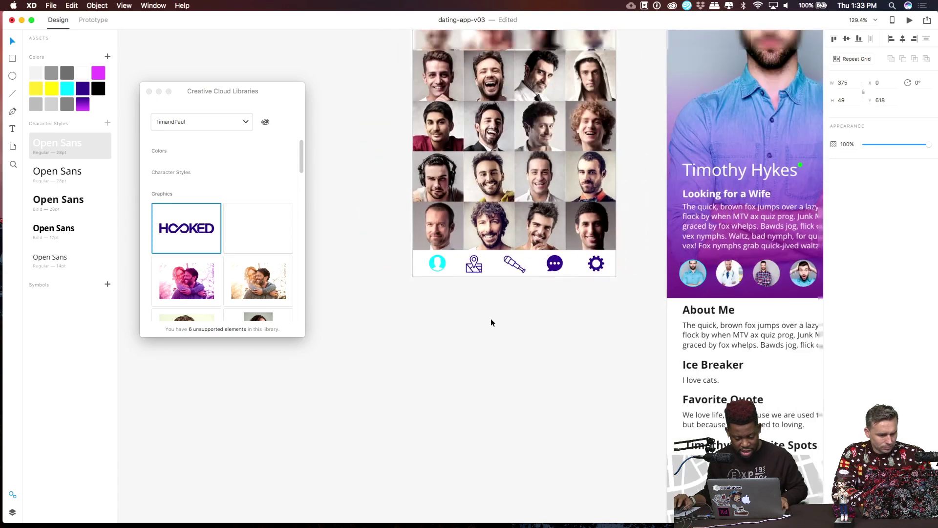
Replace the star tab bar on the Inbox artboard with a copy of the icon navigation bar.
scroll(491, 321, down, 10)
scroll(488, 315, down, 10)
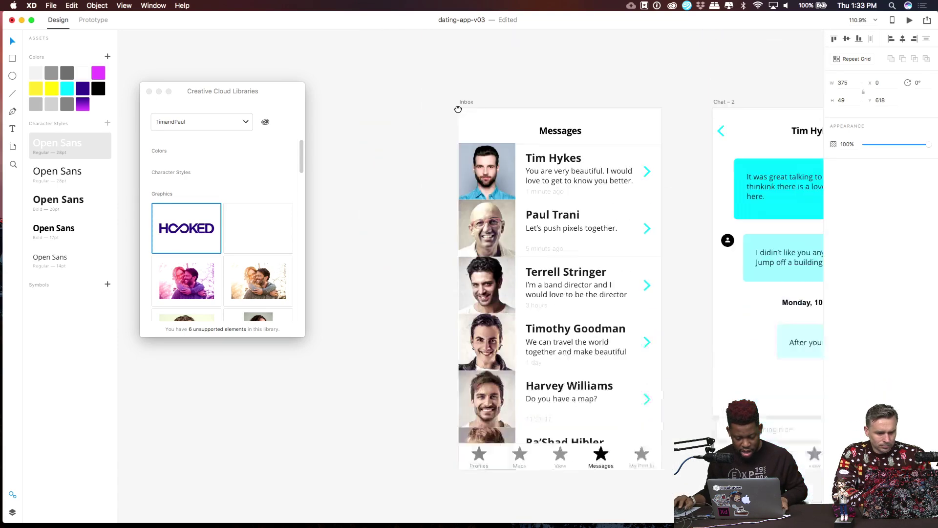
click(448, 265)
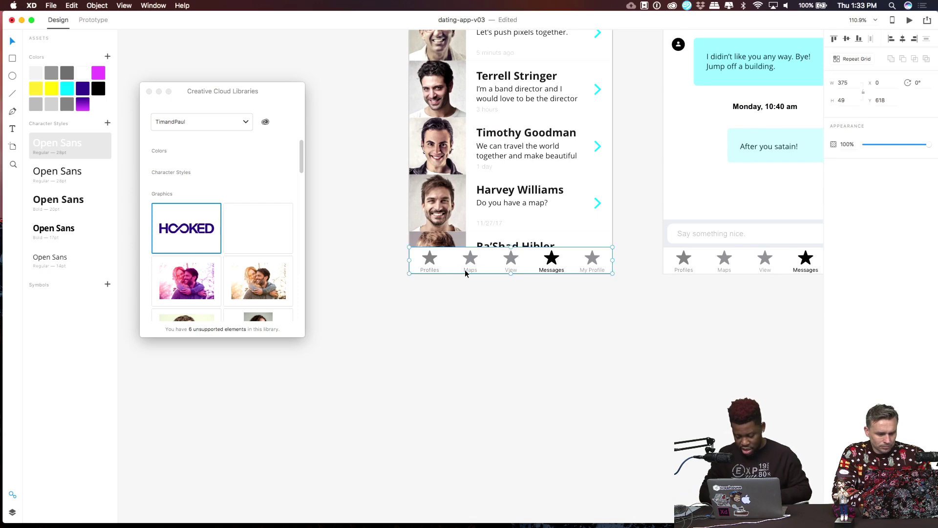
key(Delete)
key(super+v)
Replace the star tab bars on the Chat – 2 and Chat – 1 artboards with the copied icon navigation bar.
scroll(601, 338, right, 5)
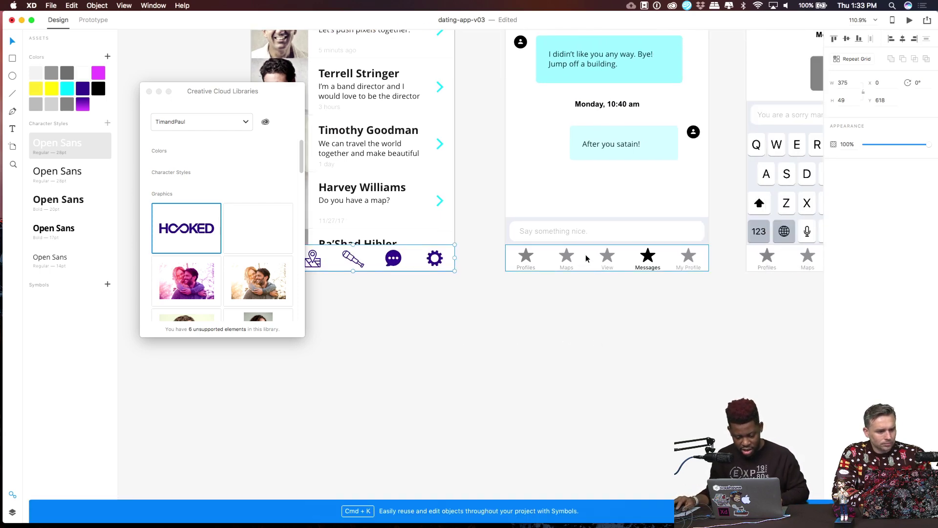
click(579, 260)
key(Delete)
key(super+v)
scroll(579, 260, right, 10)
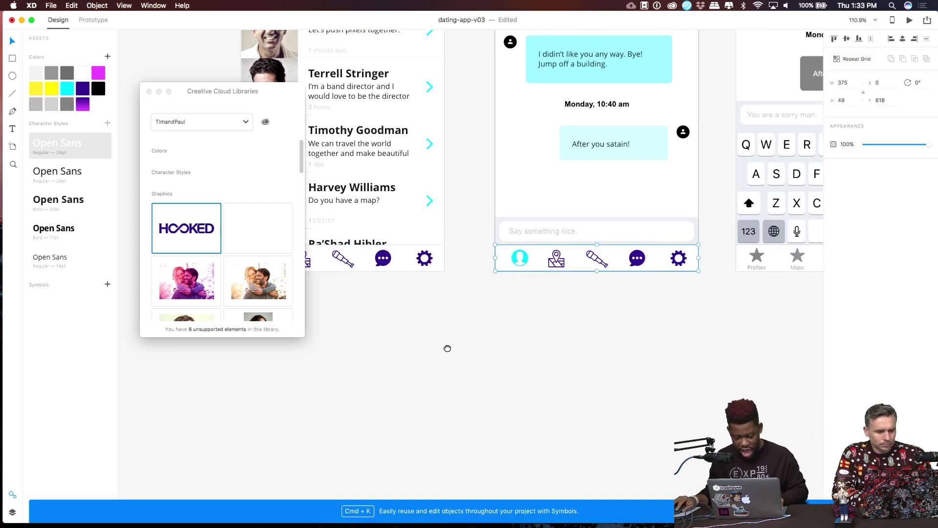
click(541, 252)
key(Delete)
key(super+v)
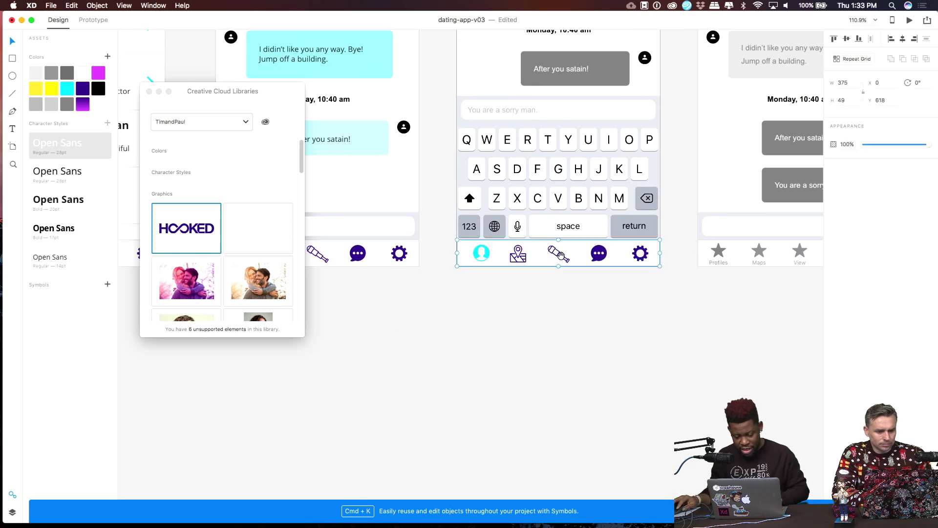
Replace the star tab bars on the Chat – 3 and Who Viewed You artboards with the copied icon navigation bar.
scroll(541, 252, right, 10)
click(502, 252)
key(Delete)
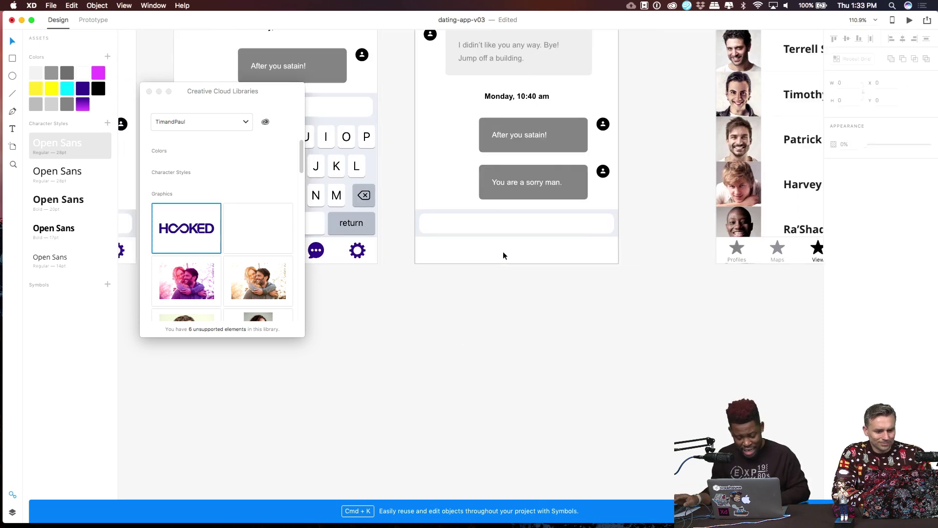
key(super+v)
scroll(547, 255, right, 10)
click(546, 255)
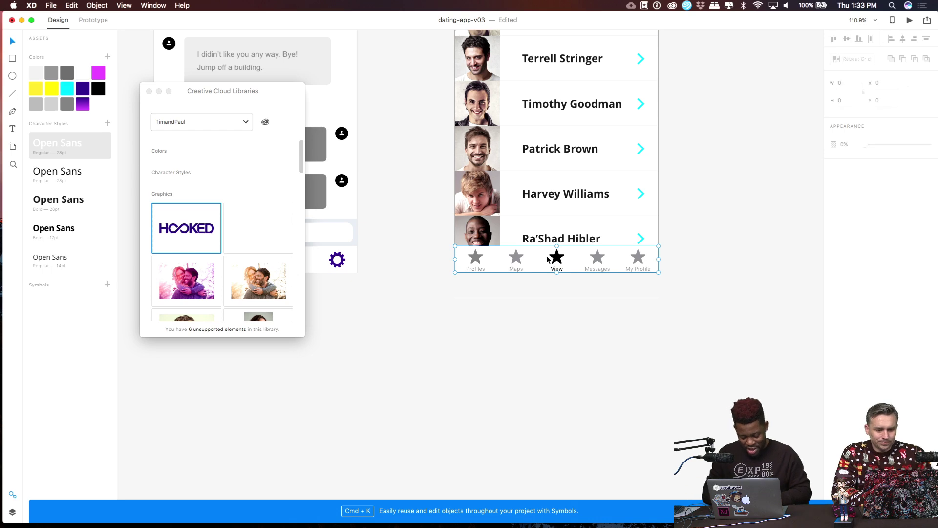
key(Delete)
key(super+v)
Replace the star tab bars on the Map and Change Location artboards with the copied icon navigation bar.
scroll(489, 304, down, 3)
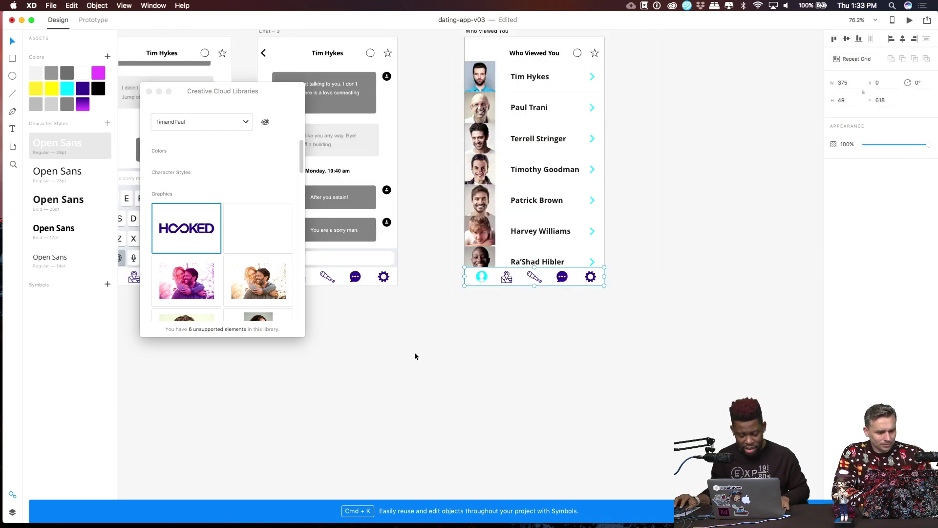
scroll(414, 352, down, 5)
scroll(403, 380, left, 10)
scroll(403, 379, down, 8)
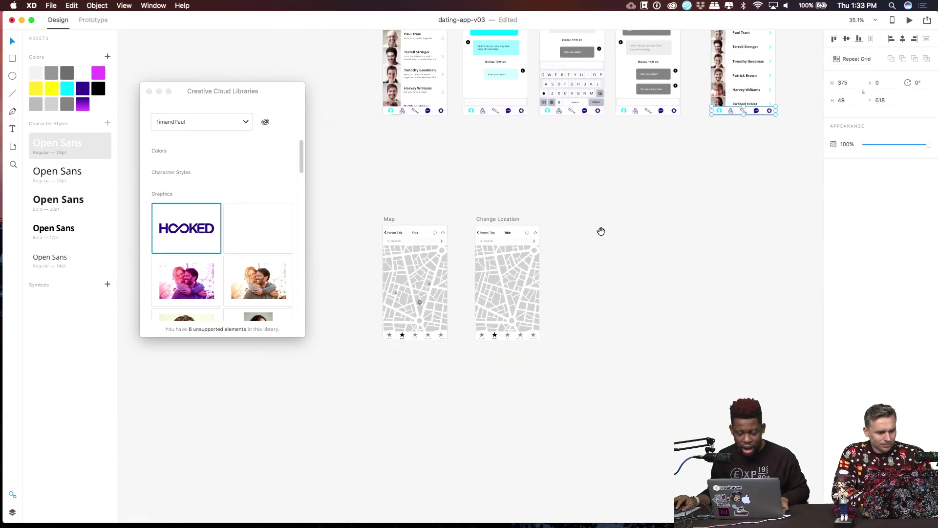
click(419, 336)
key(Delete)
key(super+v)
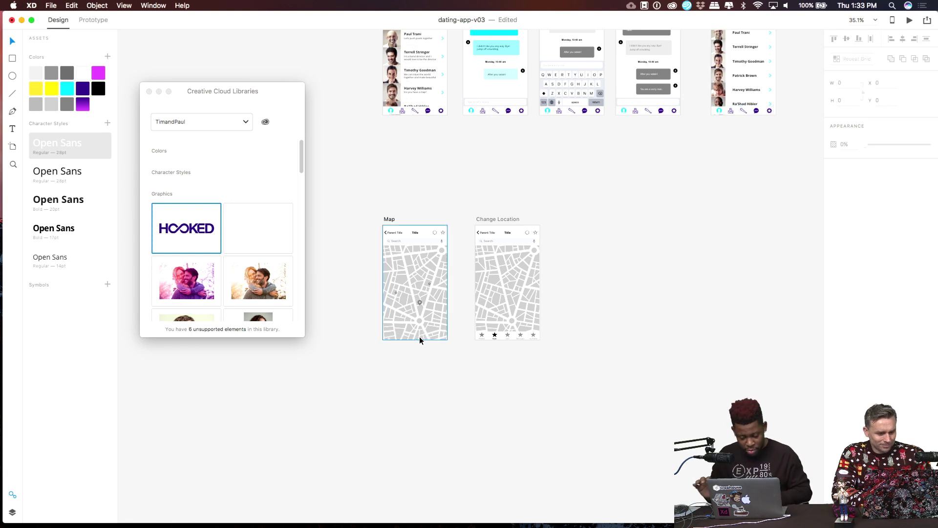
click(486, 337)
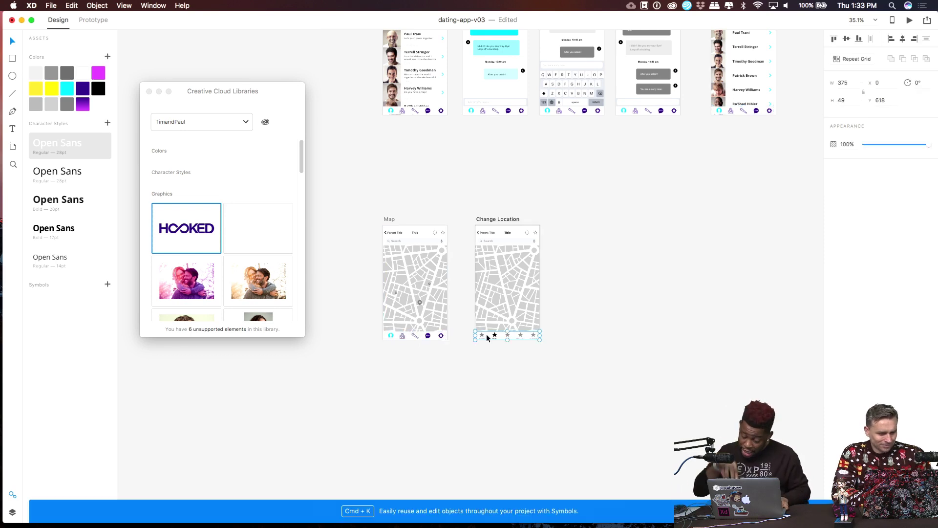
key(Delete)
key(super+v)
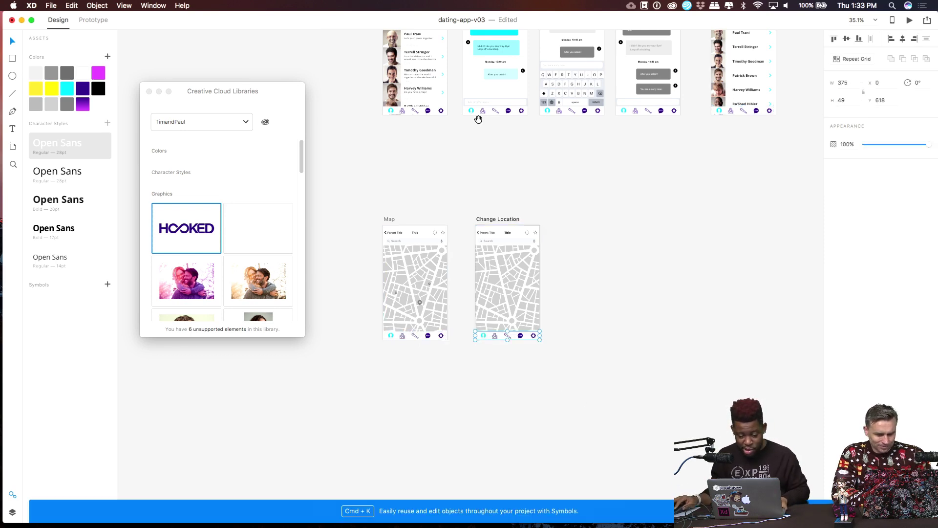
Delete the leftover form elements on the pasteboard beside the Selection – 6 artboard.
scroll(492, 245, up, 10)
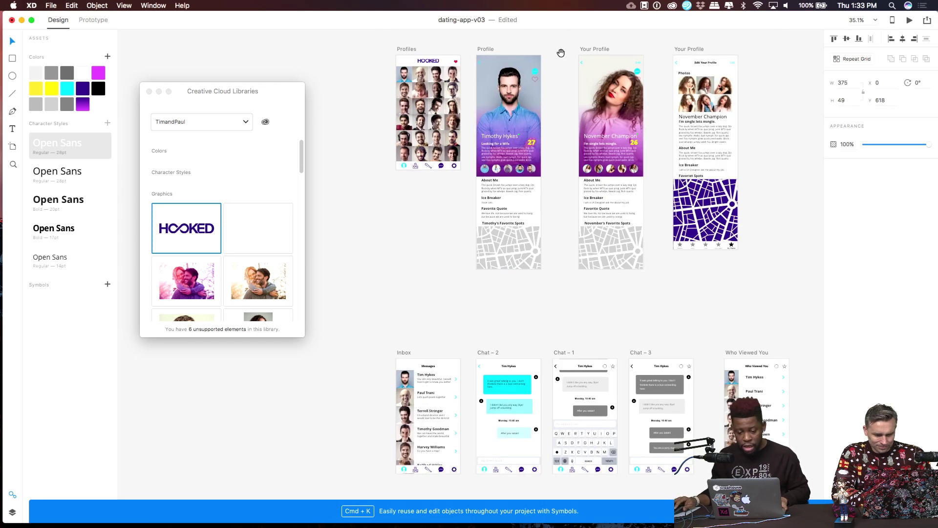
scroll(562, 146, up, 10)
scroll(659, 196, left, 7)
scroll(753, 172, right, 15)
scroll(754, 172, down, 5)
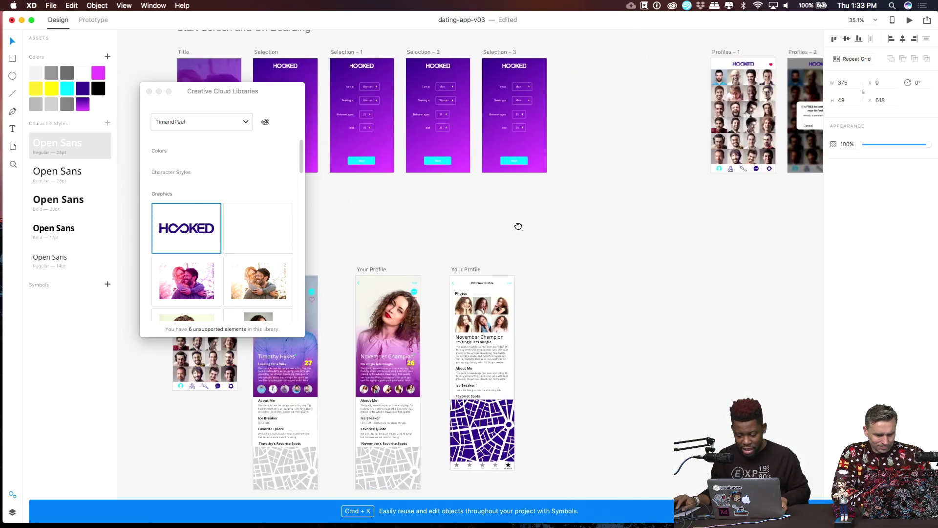
scroll(583, 222, up, 5)
scroll(594, 212, down, 5)
scroll(558, 268, down, 5)
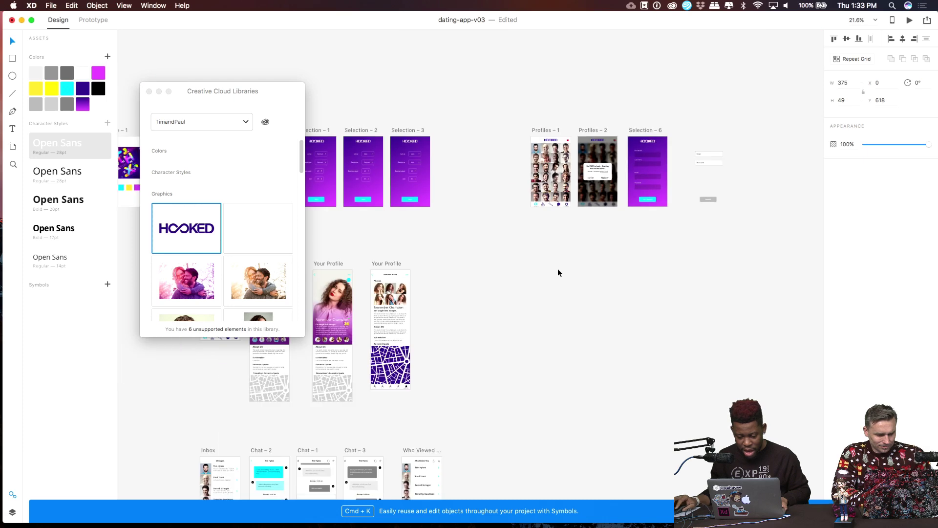
drag(738, 49, 665, 146)
click(666, 143)
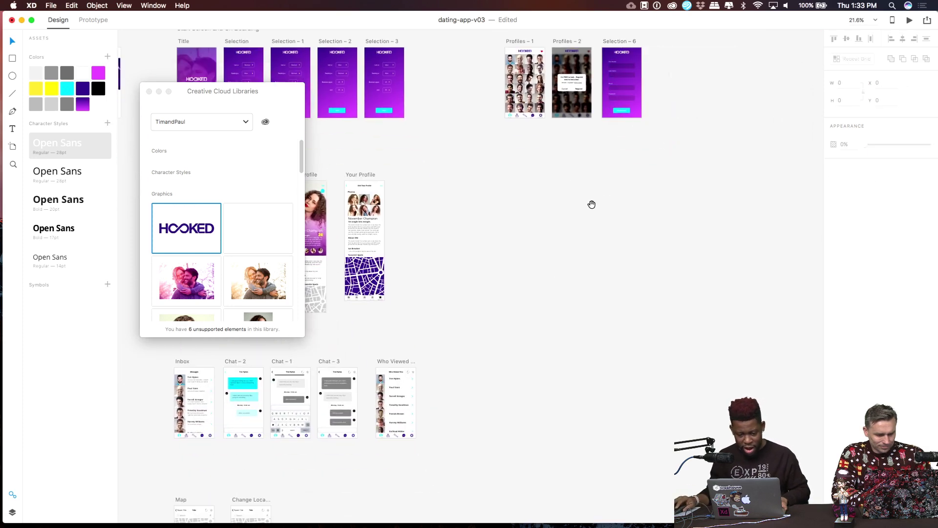
Ungroup the message bubbles and avatar icons on the Chat – 2 artboard.
drag(593, 203, 771, 129)
scroll(449, 218, up, 3)
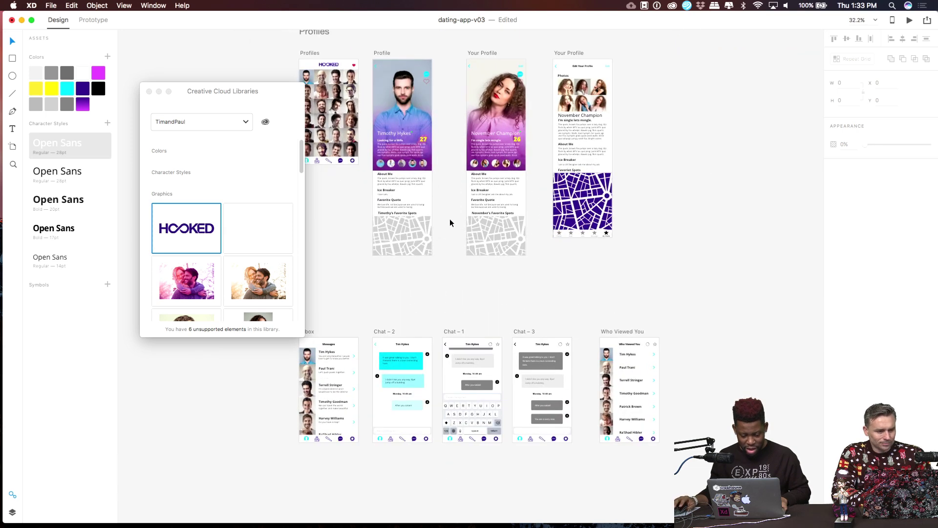
scroll(418, 298, down, 5)
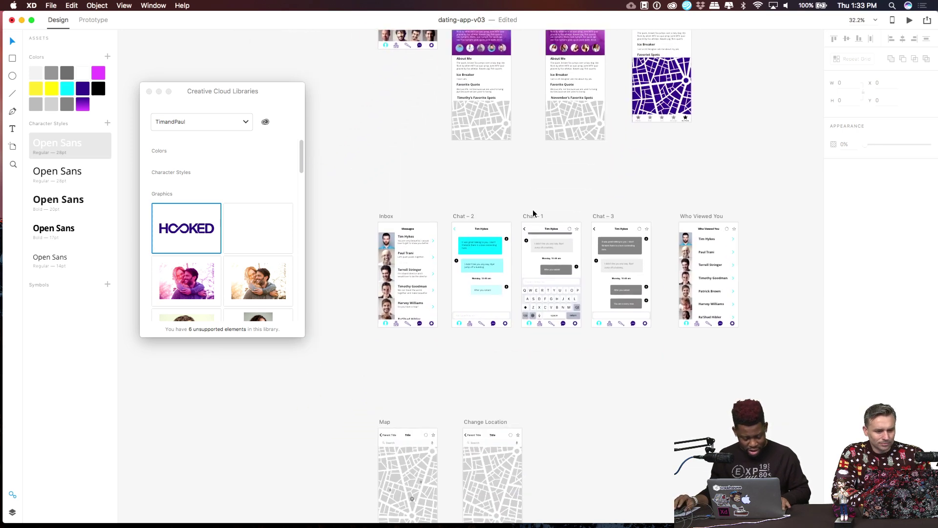
scroll(531, 212, up, 5)
drag(528, 212, 593, 130)
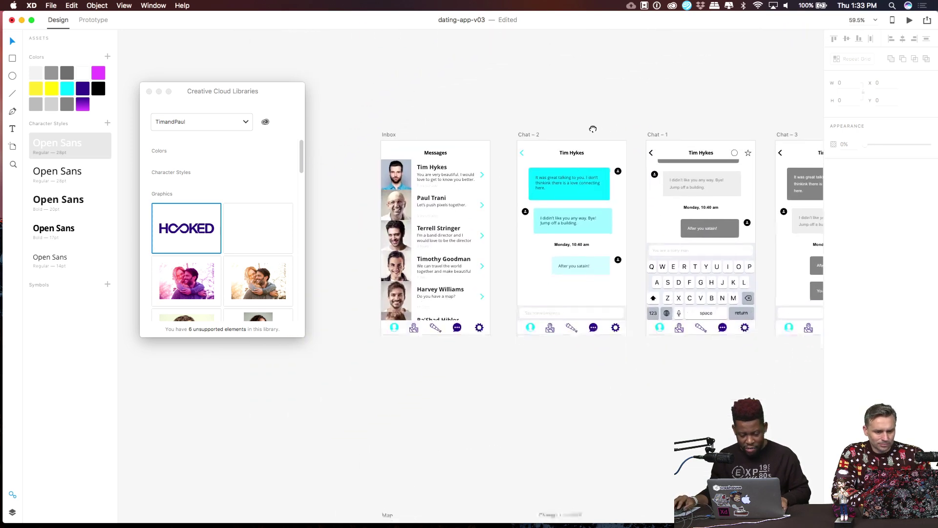
scroll(542, 188, up, 5)
scroll(586, 171, right, 2)
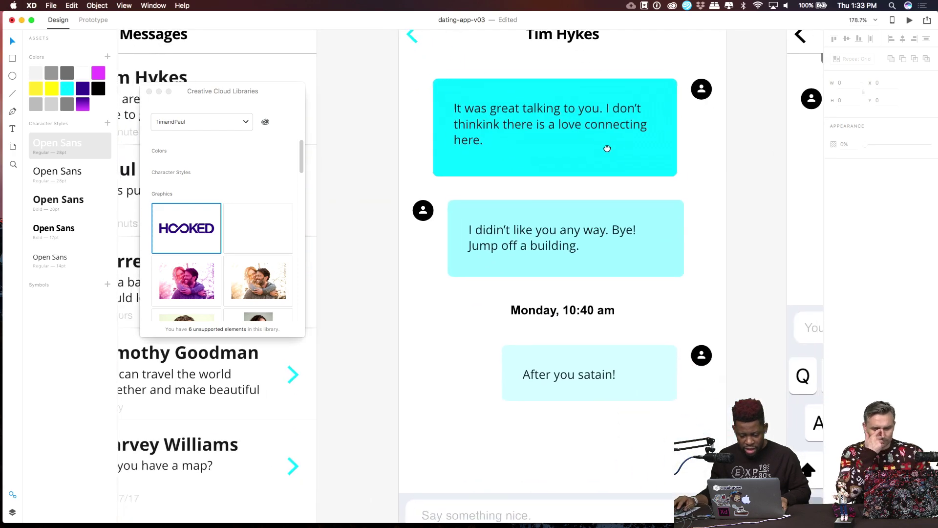
scroll(607, 148, right, 1)
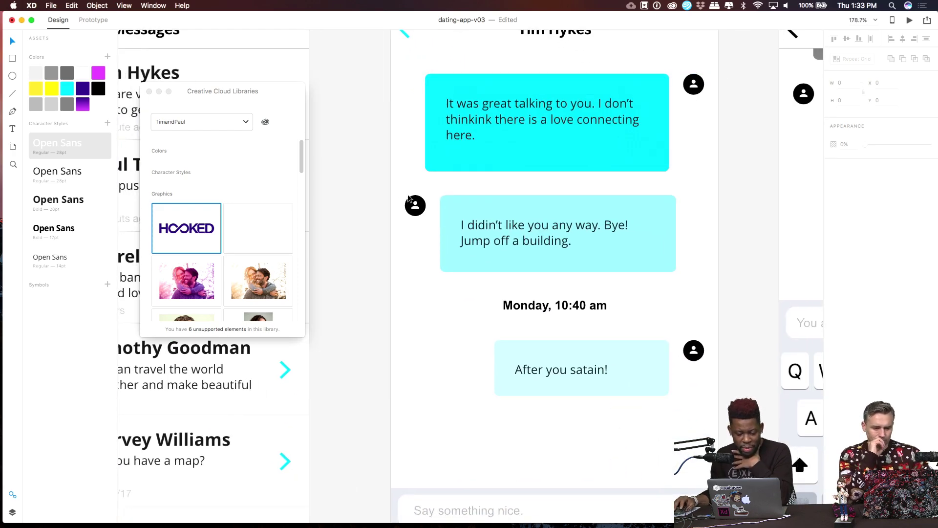
click(420, 203)
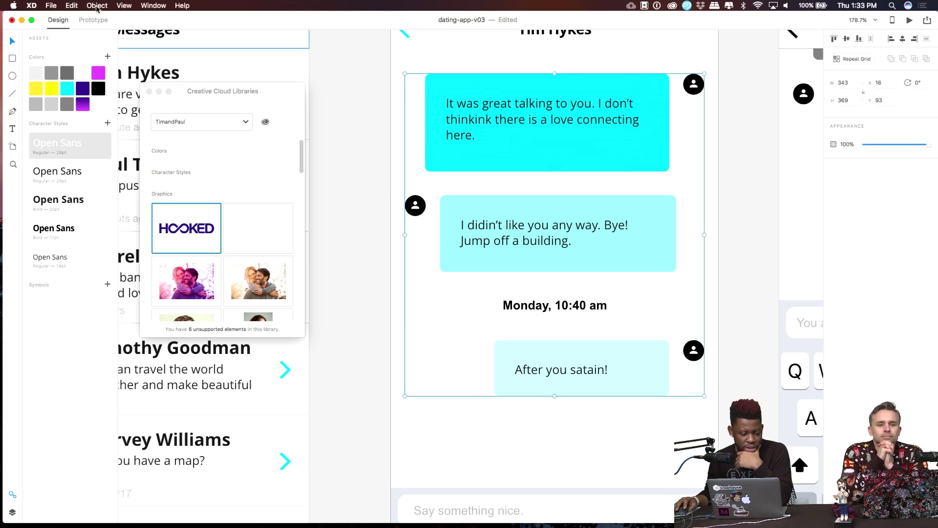
click(97, 5)
click(205, 70)
click(338, 93)
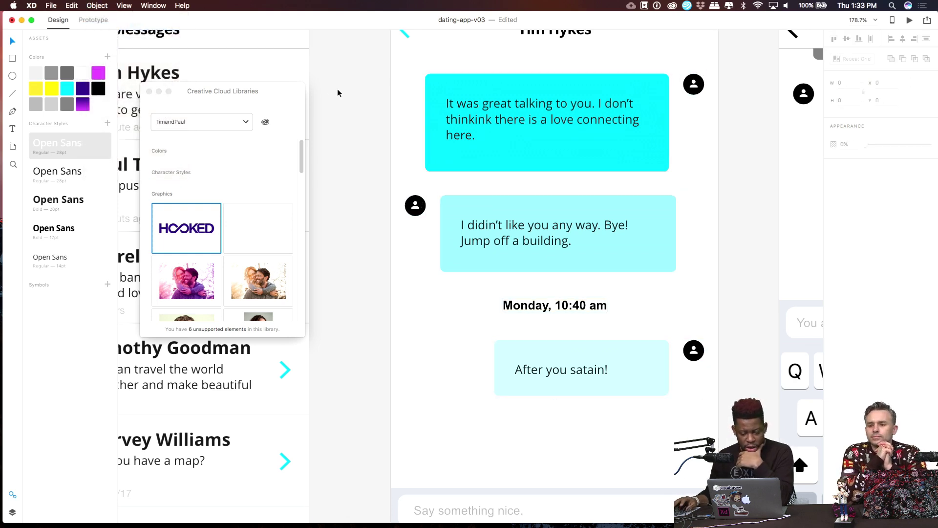
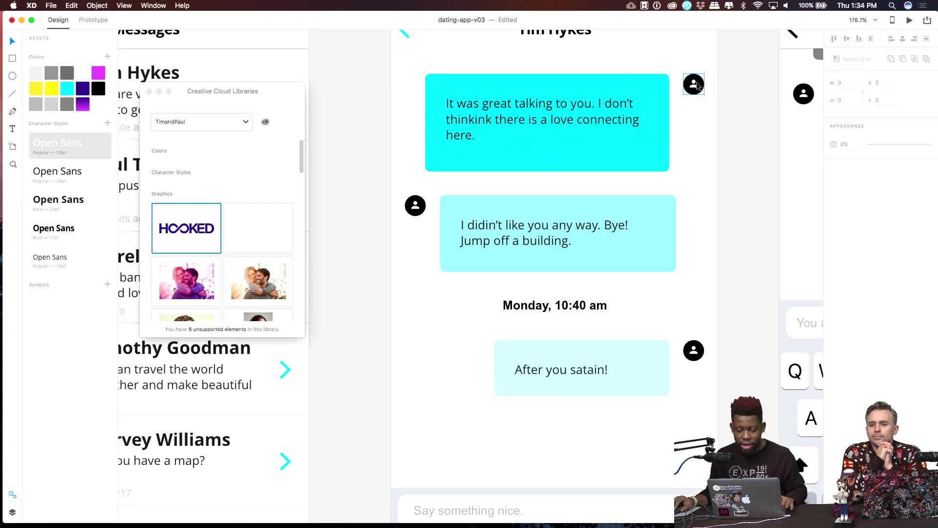
Draw a 24 × 24 circle over the avatar icon beside the first message bubble on Chat – 2.
click(12, 77)
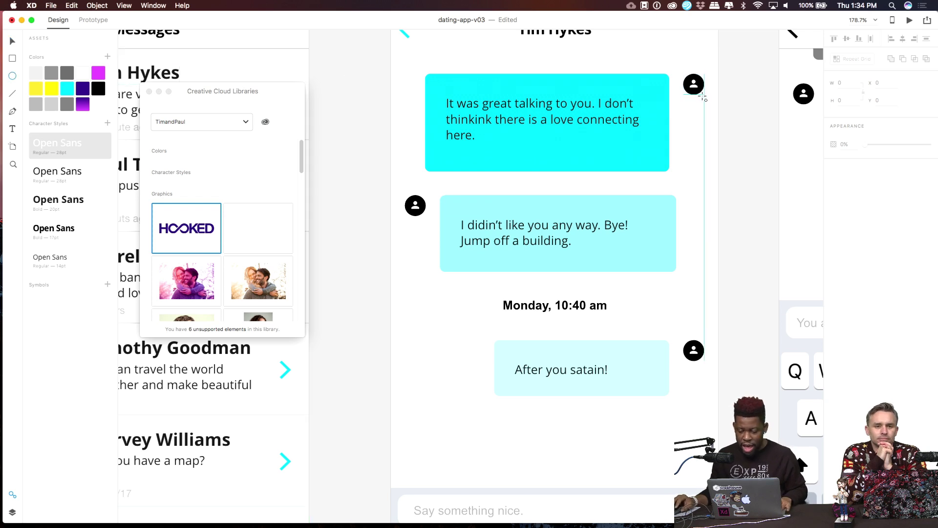
scroll(690, 84, up, 3)
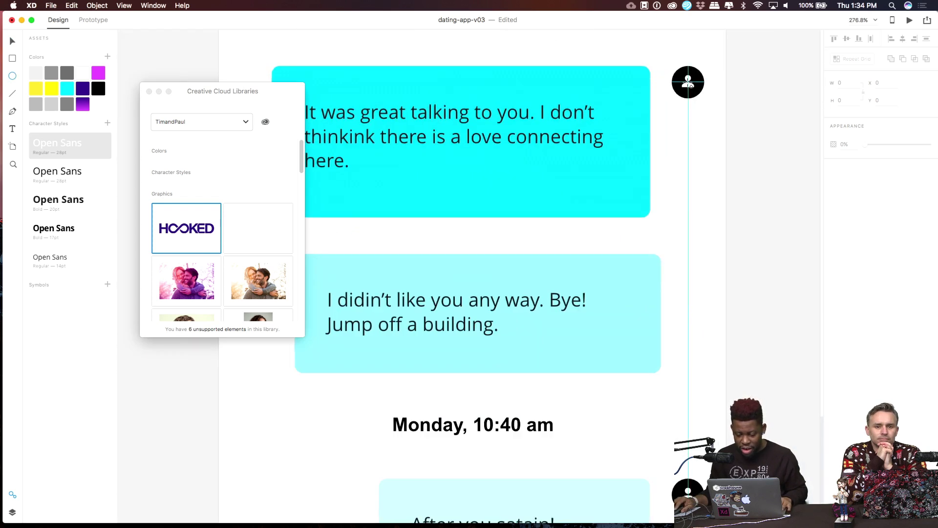
drag(689, 85, 708, 68)
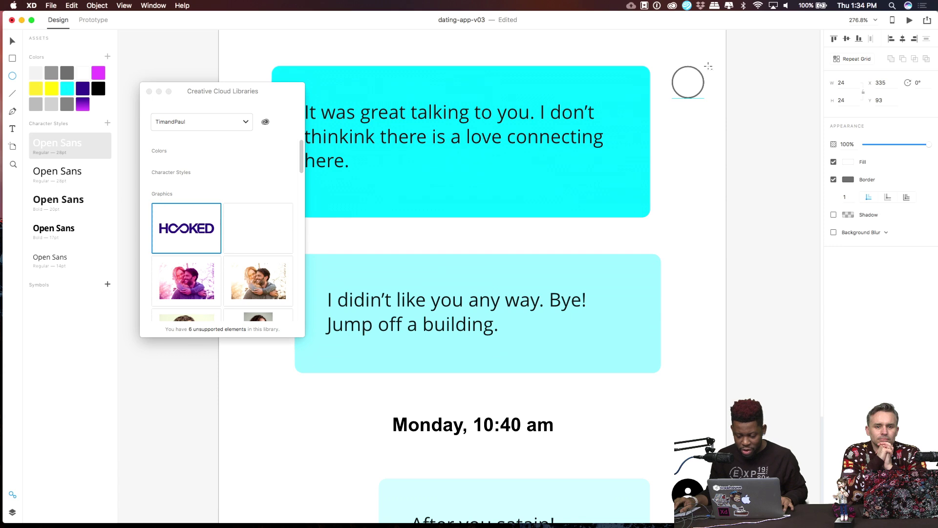
Remove the avatar circle's border and replace its white fill with a dark solid color.
click(834, 179)
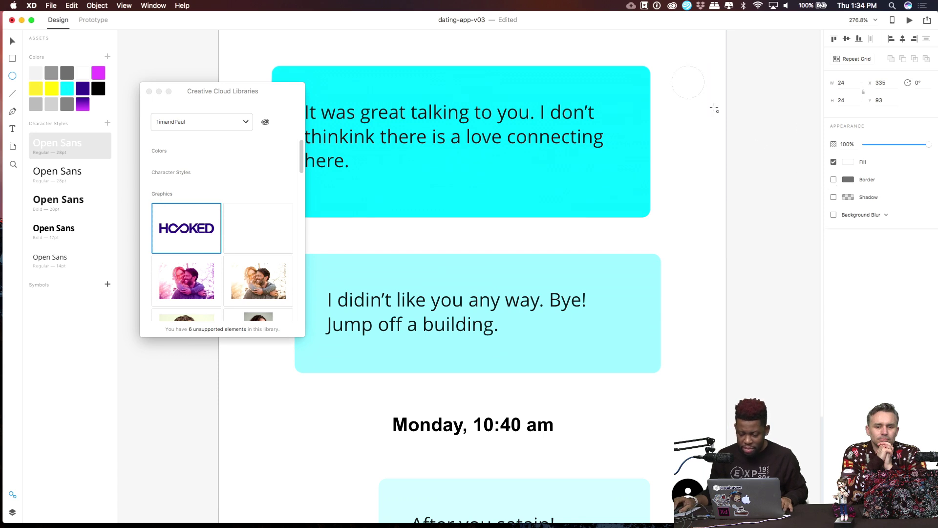
click(849, 162)
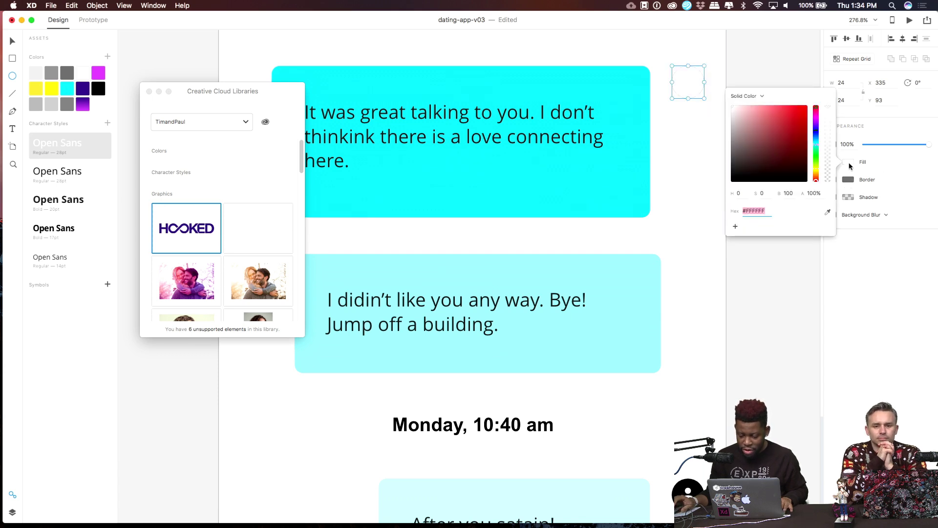
click(802, 167)
click(741, 169)
click(739, 64)
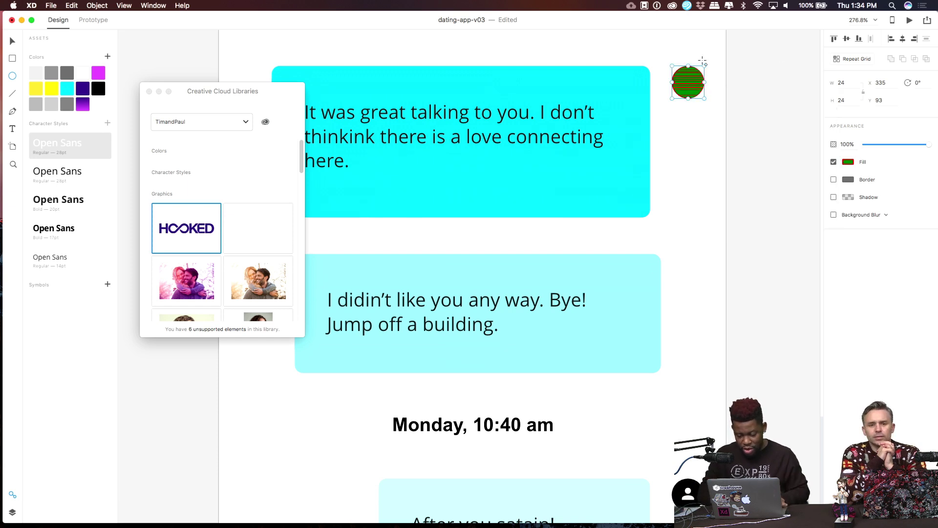
Toggle the lock on the new circle covering the first message's avatar.
key(super+l)
key(v)
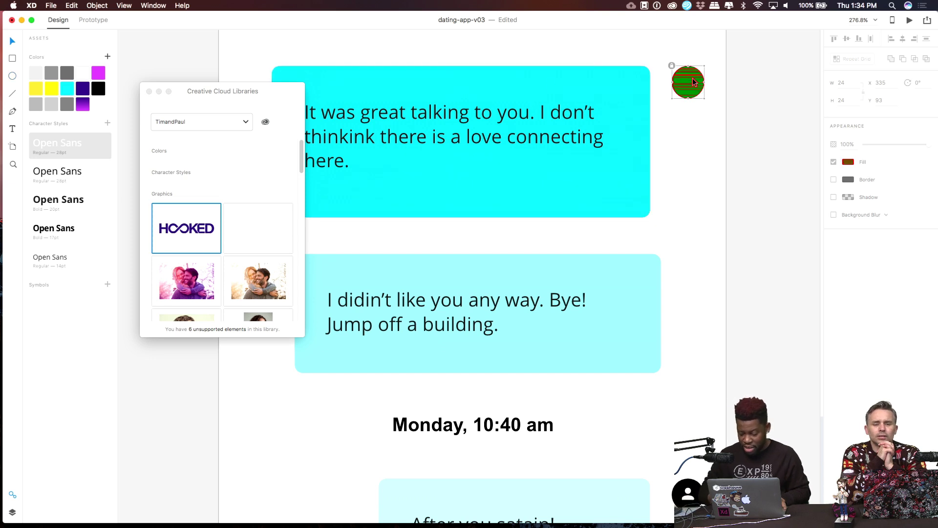
key(super+l)
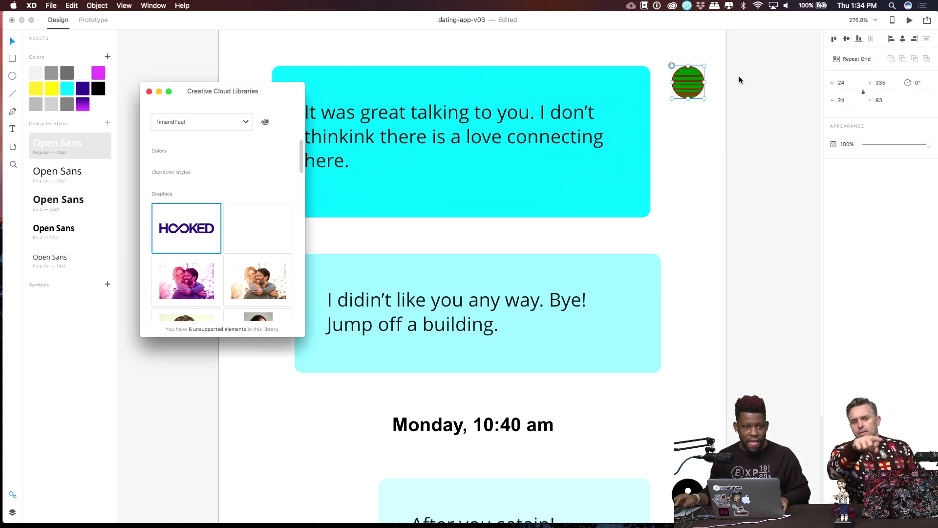
scroll(714, 86, down, 5)
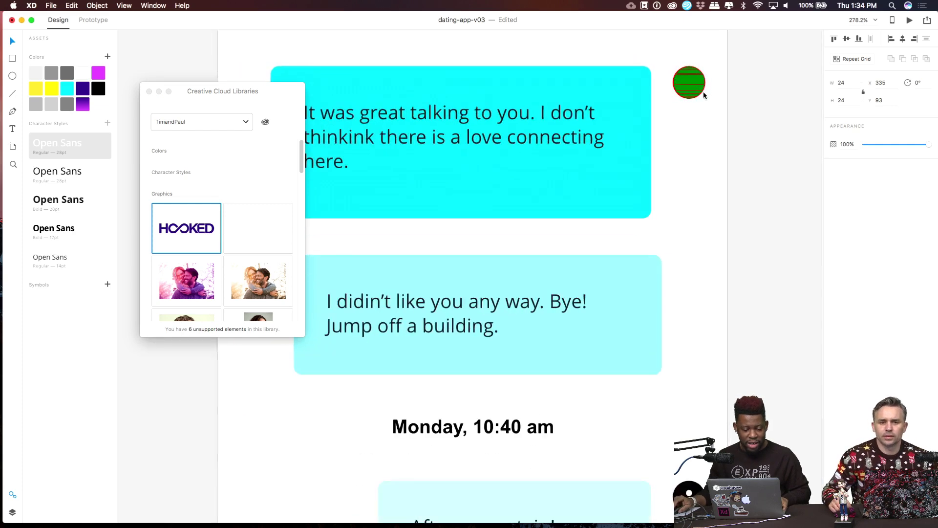
scroll(702, 99, down, 1)
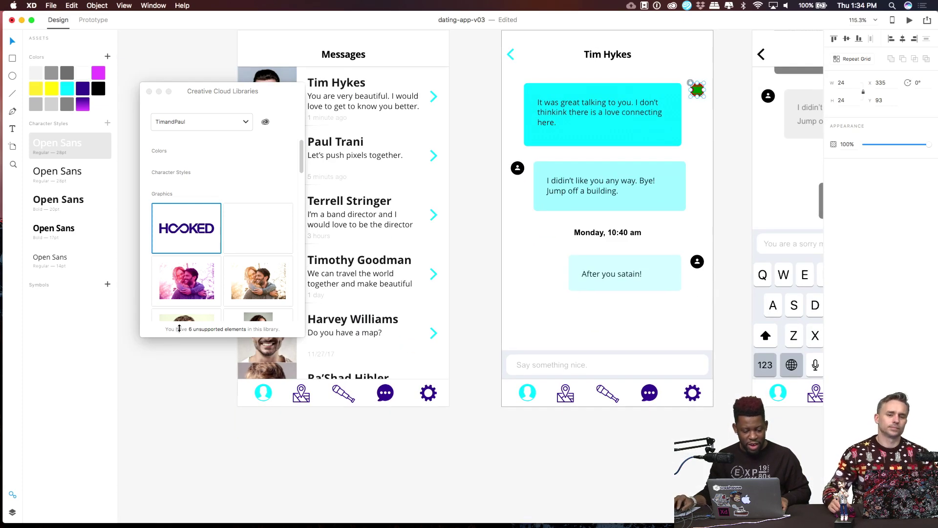
scroll(235, 265, down, 3)
scroll(210, 218, down, 10)
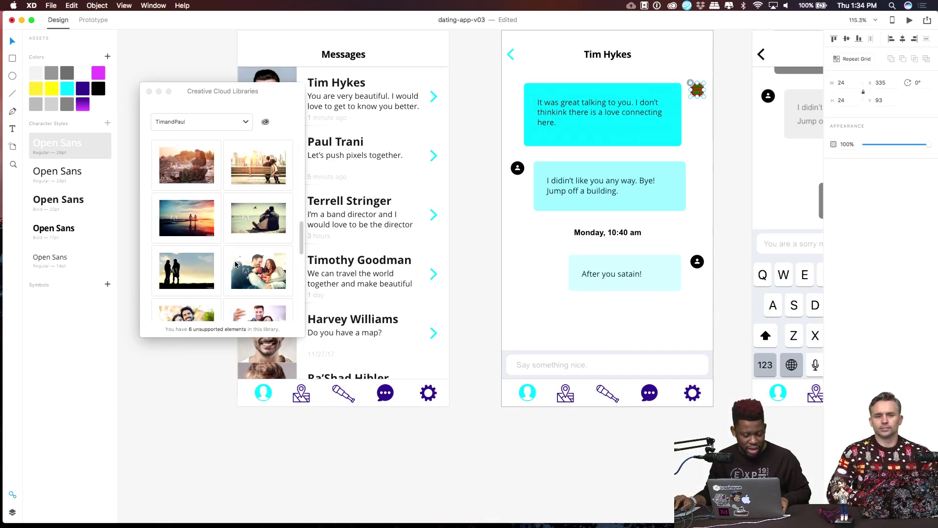
drag(210, 218, 700, 94)
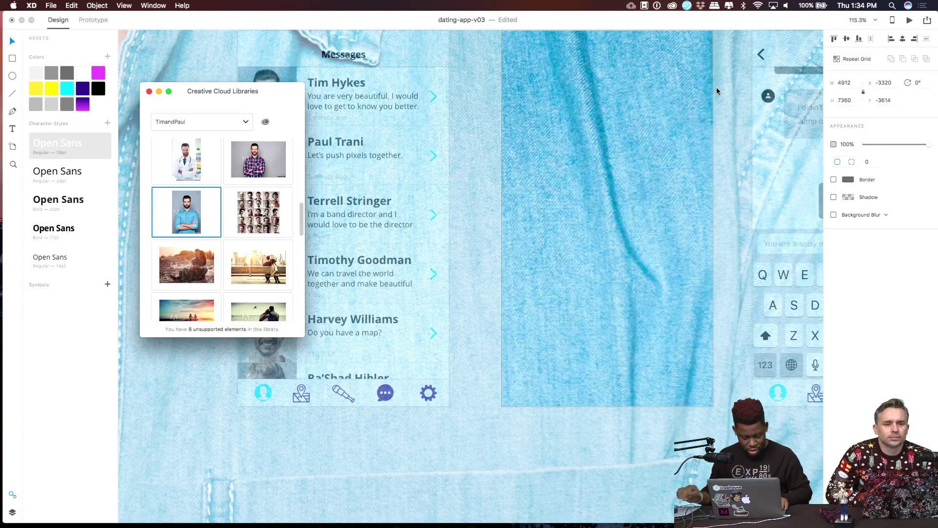
key(super+z)
Fill the avatar circle beside the first message with the library photo of the man in a blue denim shirt.
scroll(707, 84, up, 5)
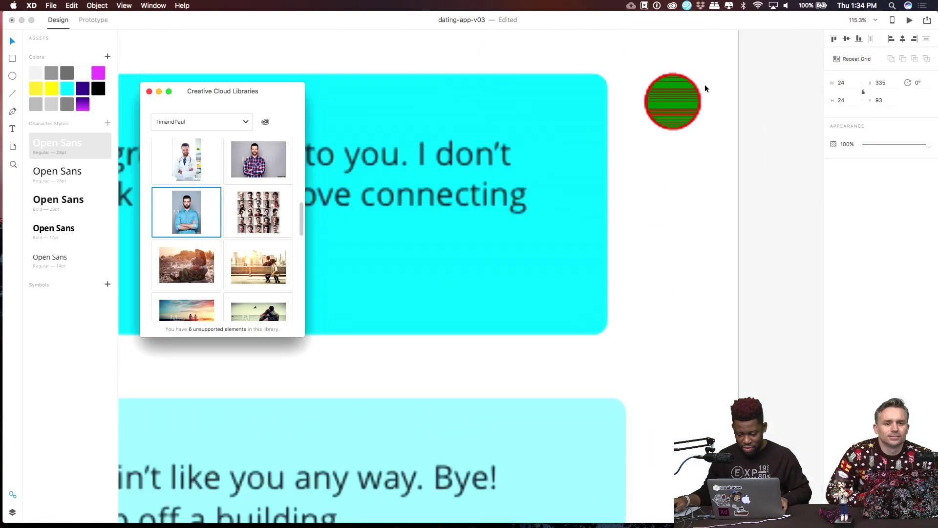
scroll(705, 89, up, 3)
click(667, 99)
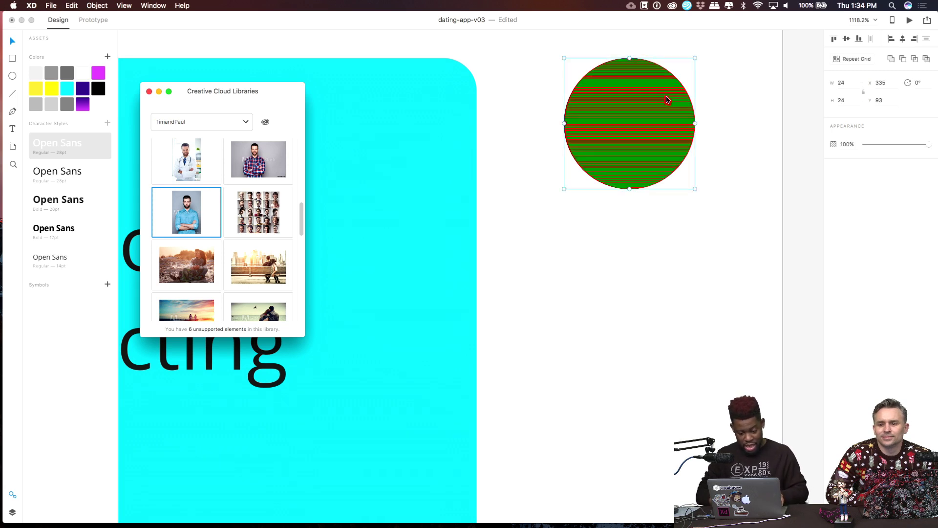
drag(186, 211, 634, 149)
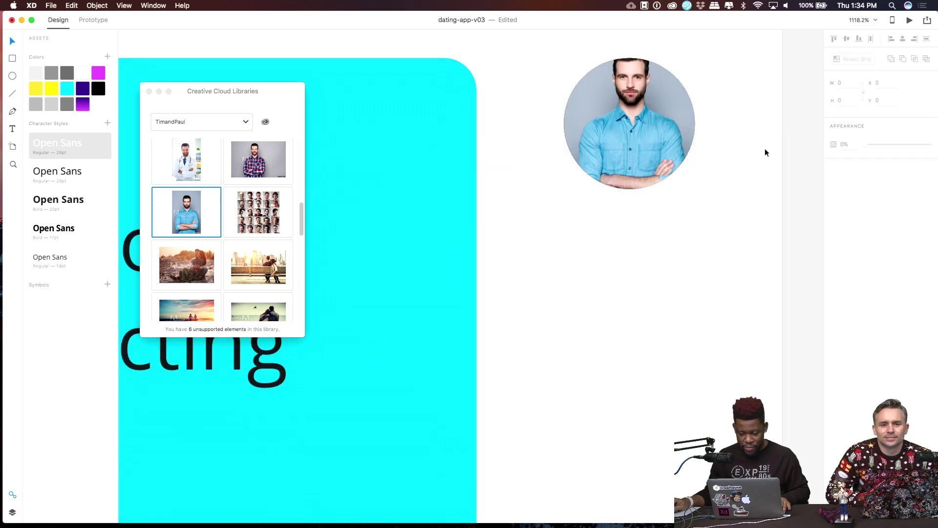
key(shift+Down)
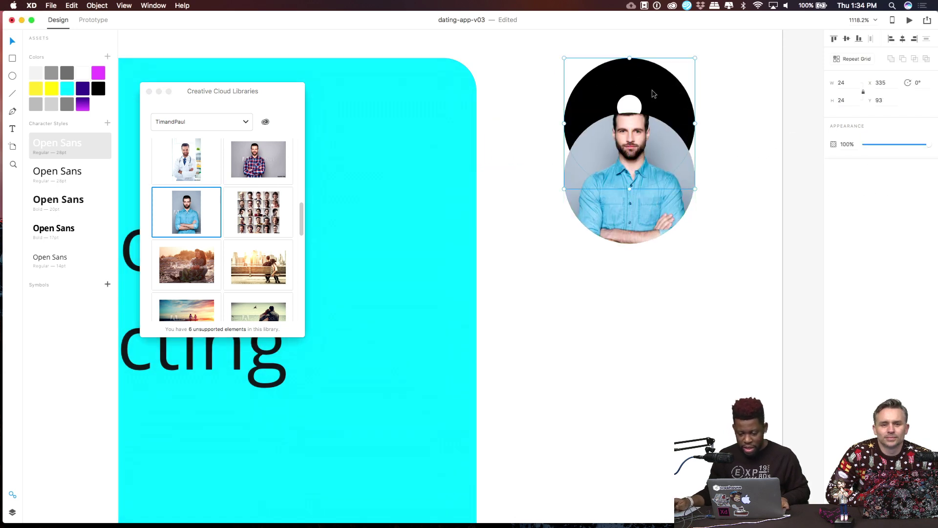
key(super+z)
key(super+z)
key(super+z)
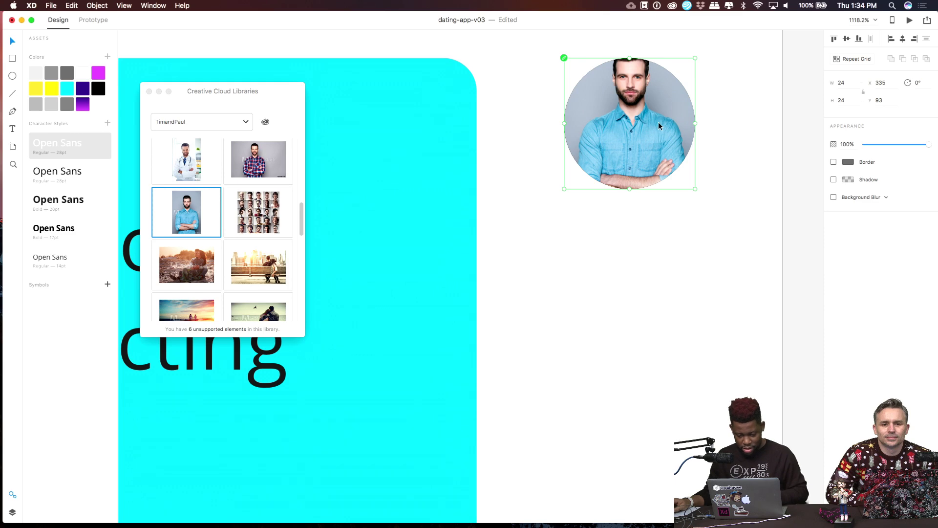
key(super+shift+z)
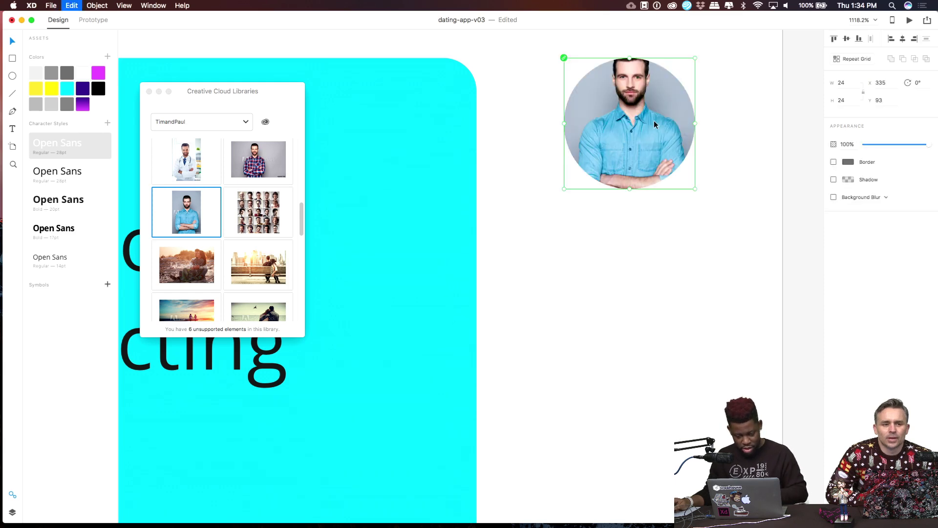
Examine up close how the photo is cropped inside the first message's avatar circle.
click(712, 191)
scroll(704, 205, down, 3)
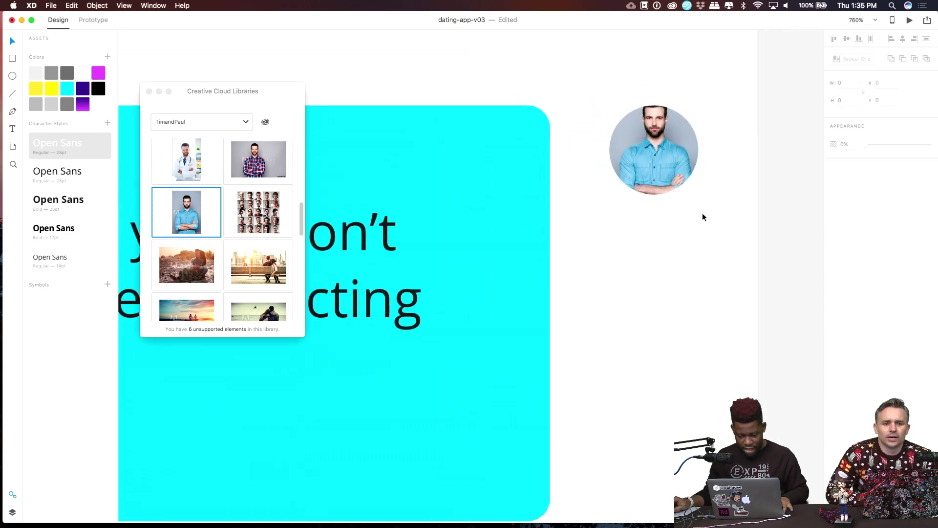
scroll(703, 213, left, 3)
scroll(676, 149, up, 5)
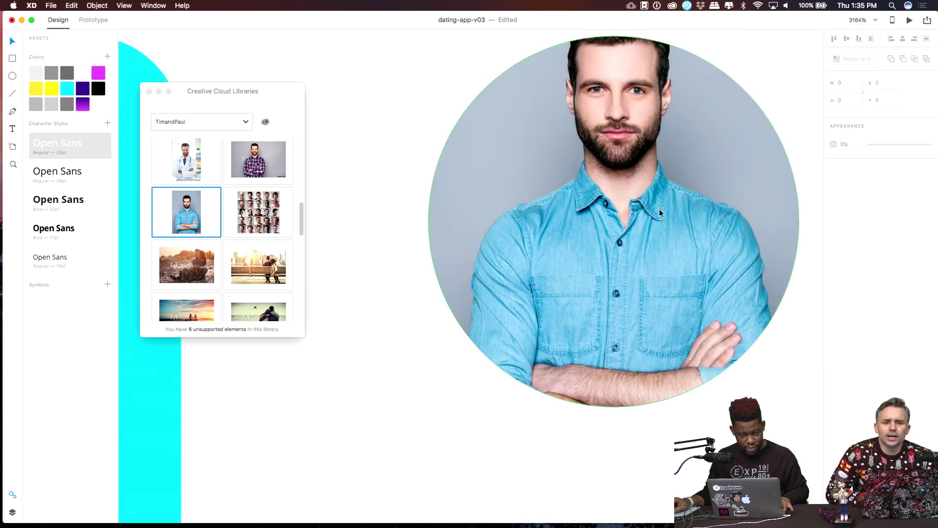
click(677, 172)
scroll(687, 176, right, 3)
scroll(655, 195, up, 3)
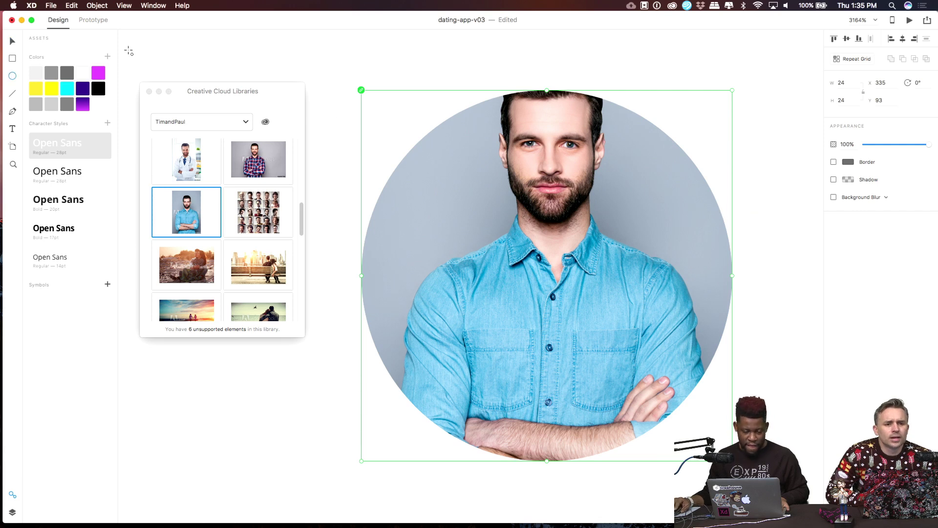
click(12, 42)
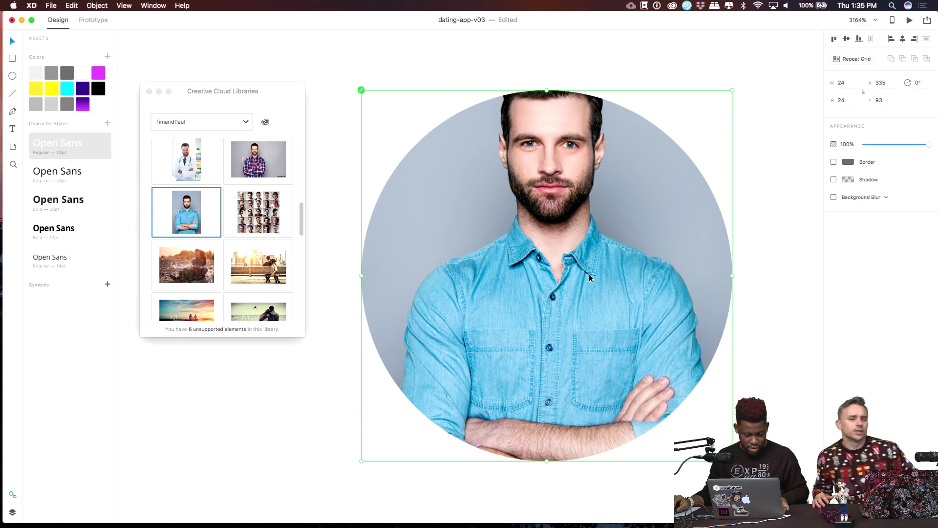
scroll(517, 249, down, 5)
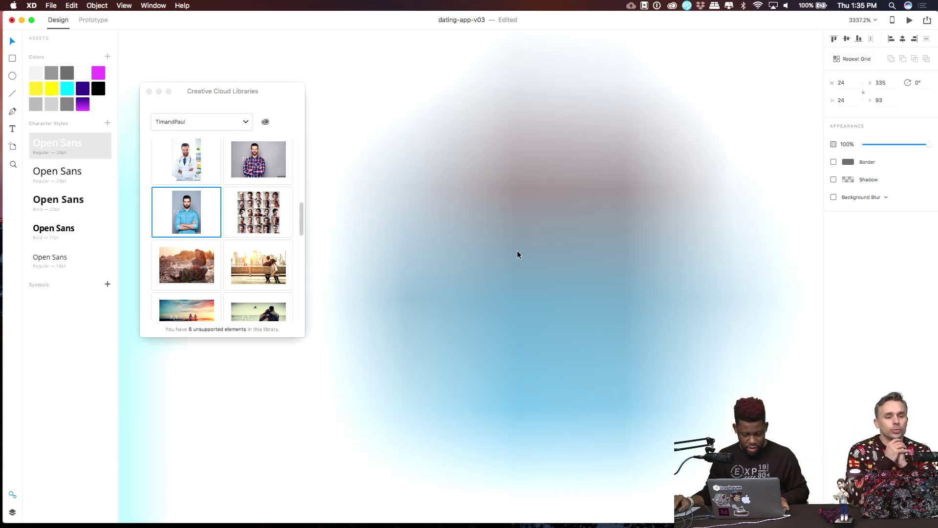
scroll(517, 253, down, 3)
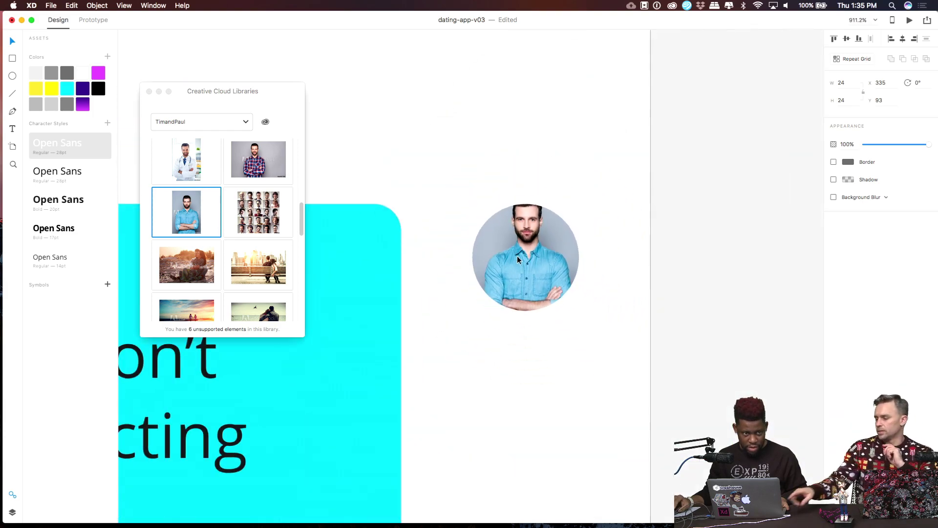
Make a symbol from the photo avatar circle beside the first message.
click(517, 256)
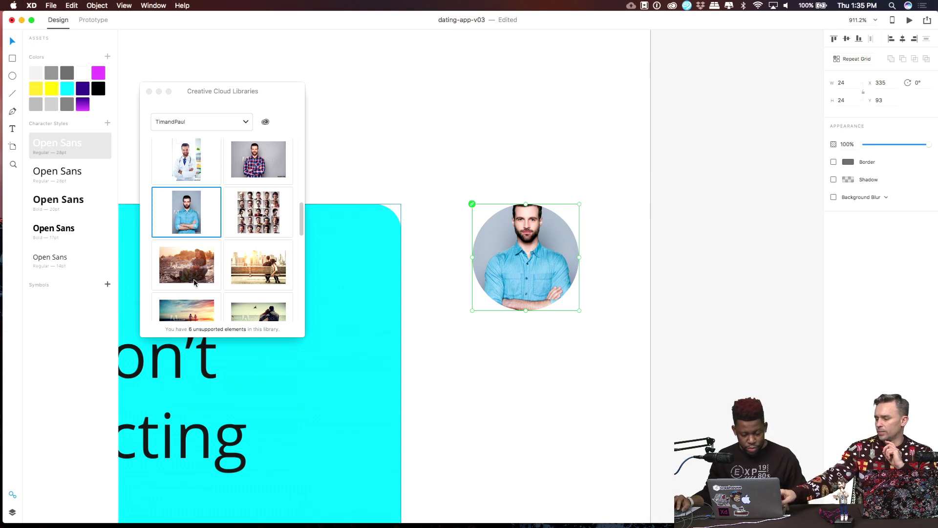
click(106, 285)
scroll(421, 364, down, 8)
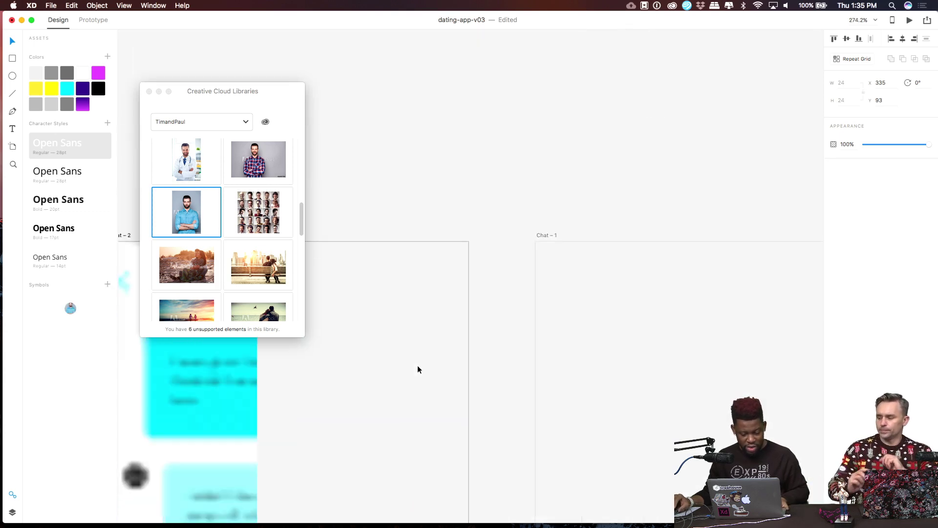
Swap the avatars' sides on Chat – 2: the photo avatar to X 11, Y 85 and the second message's icon to X 335, Y 232.
drag(368, 371, 590, 138)
scroll(544, 214, down, 3)
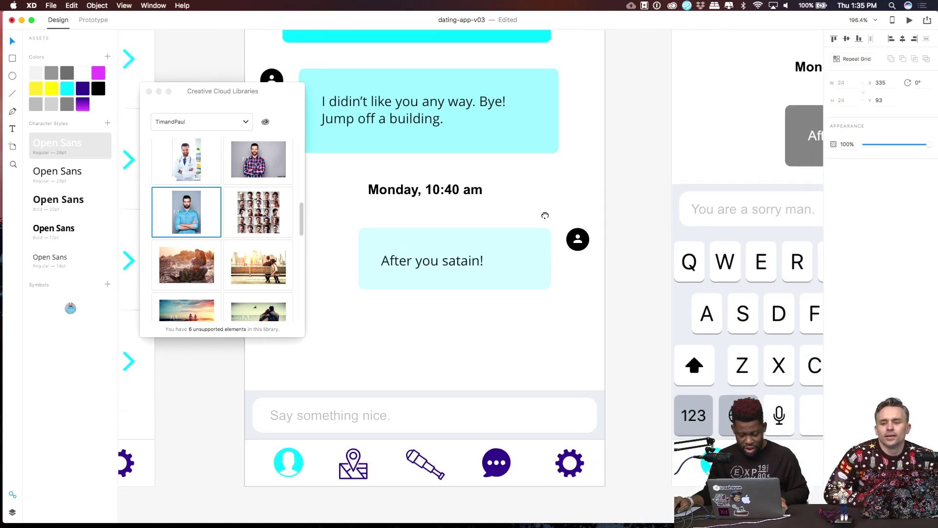
scroll(577, 240, up, 3)
scroll(576, 251, down, 10)
scroll(582, 153, up, 6)
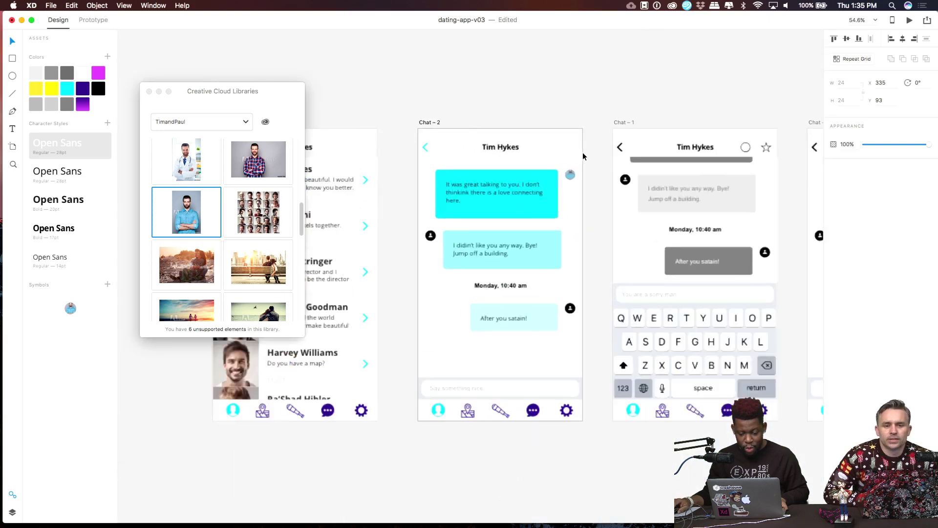
drag(434, 211, 550, 132)
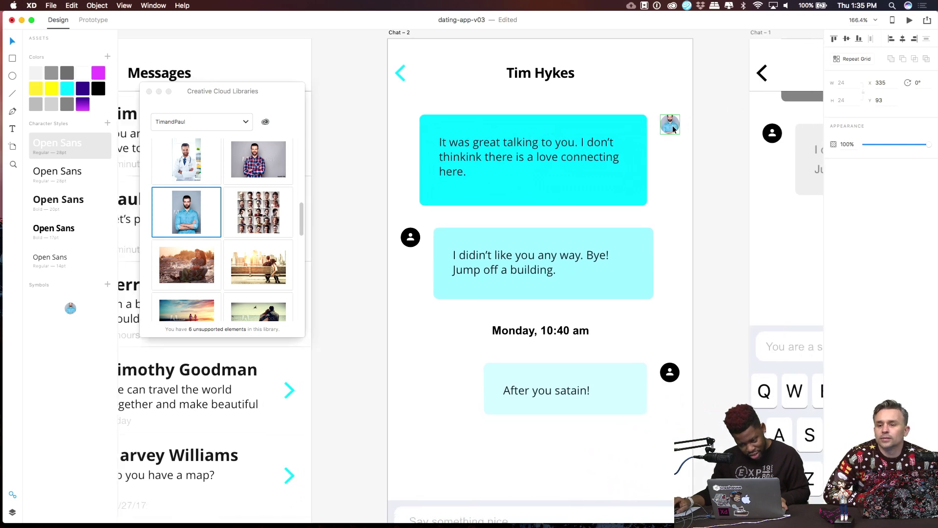
drag(672, 129, 407, 133)
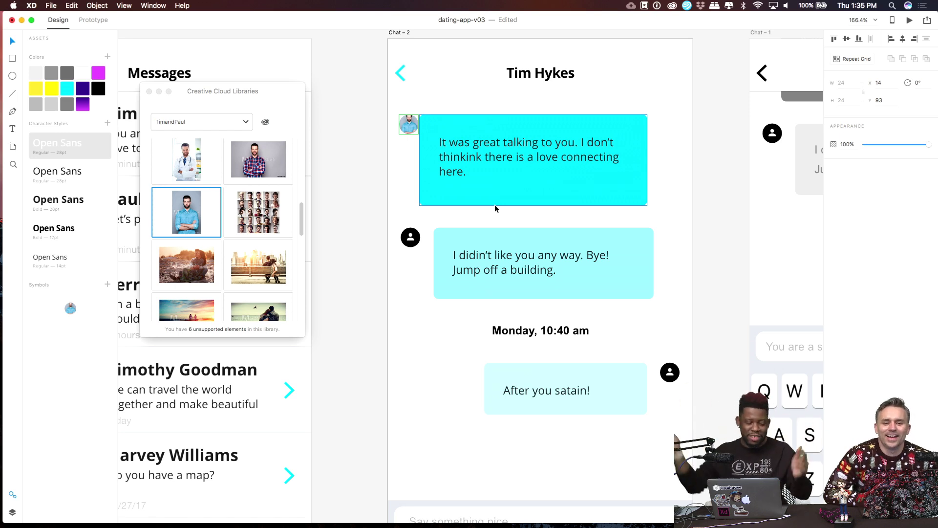
click(419, 92)
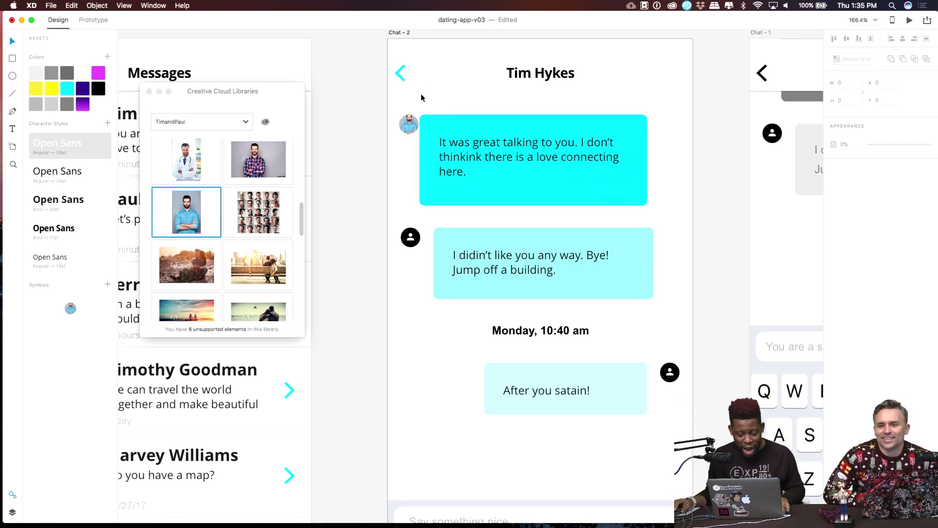
drag(411, 122, 409, 122)
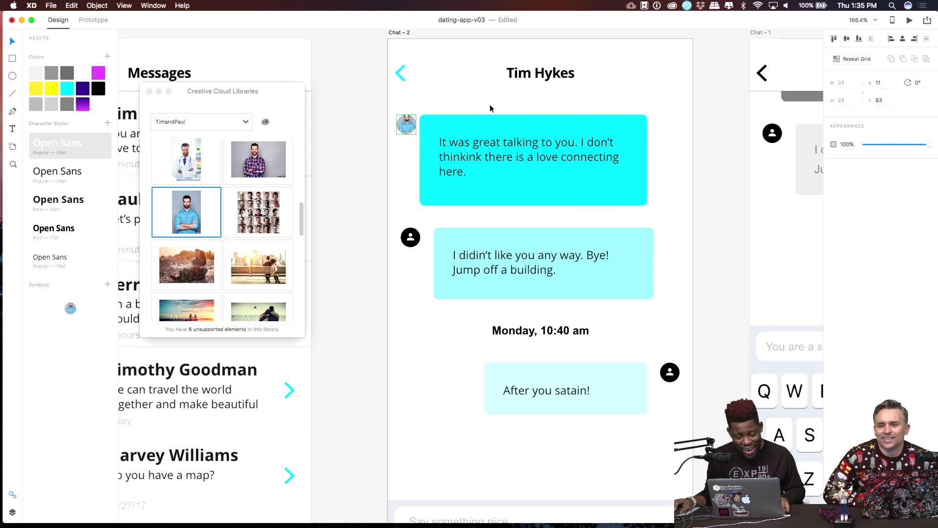
drag(459, 213, 435, 177)
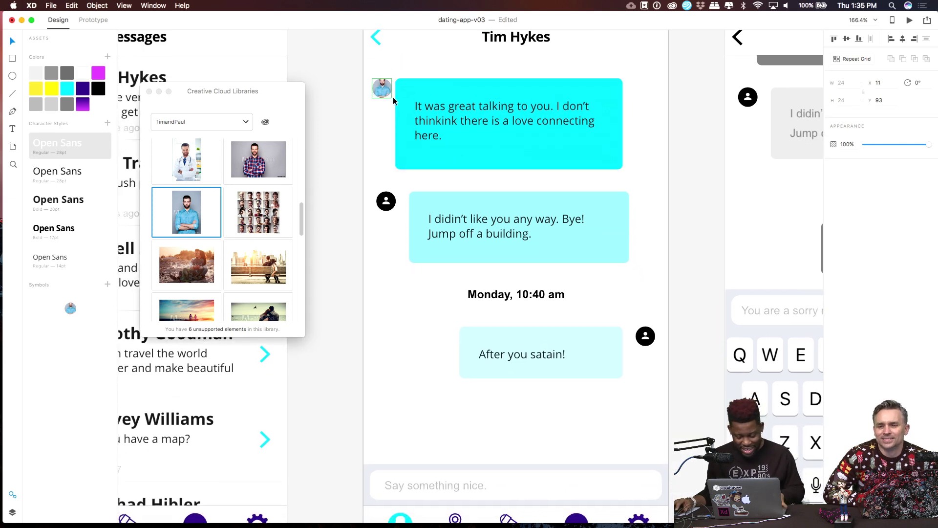
key(Up)
key(Up)
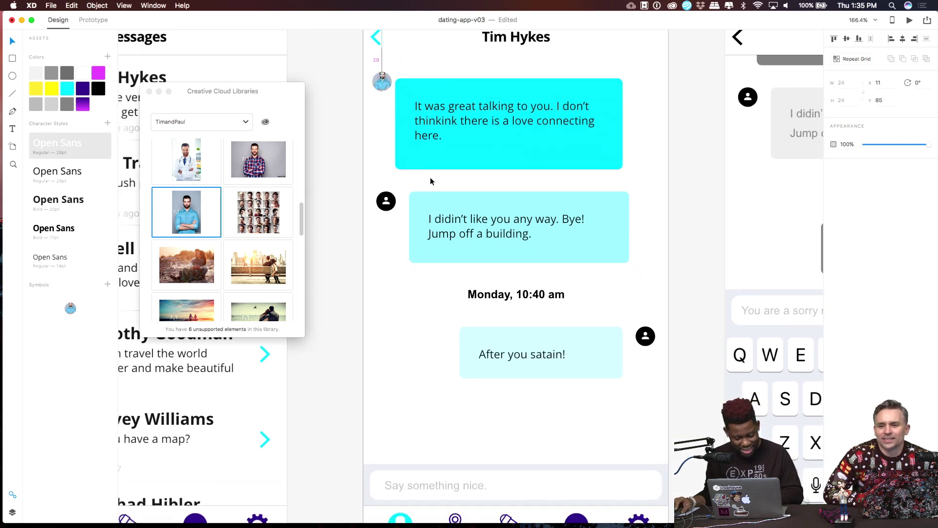
click(386, 201)
drag(386, 201, 646, 217)
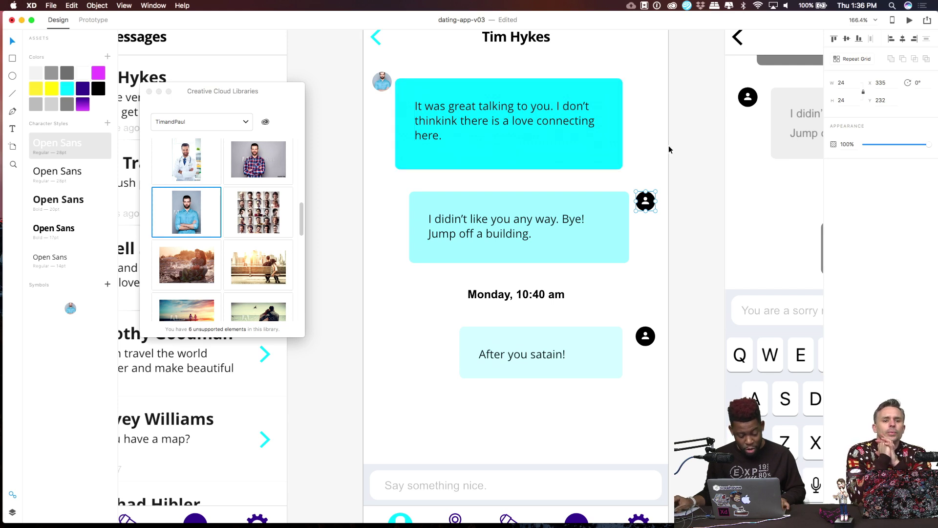
Undo the avatar moves, the symbol and the photo fill, back to the plain selected circle beside the first message.
key(super+z)
key(super+z)
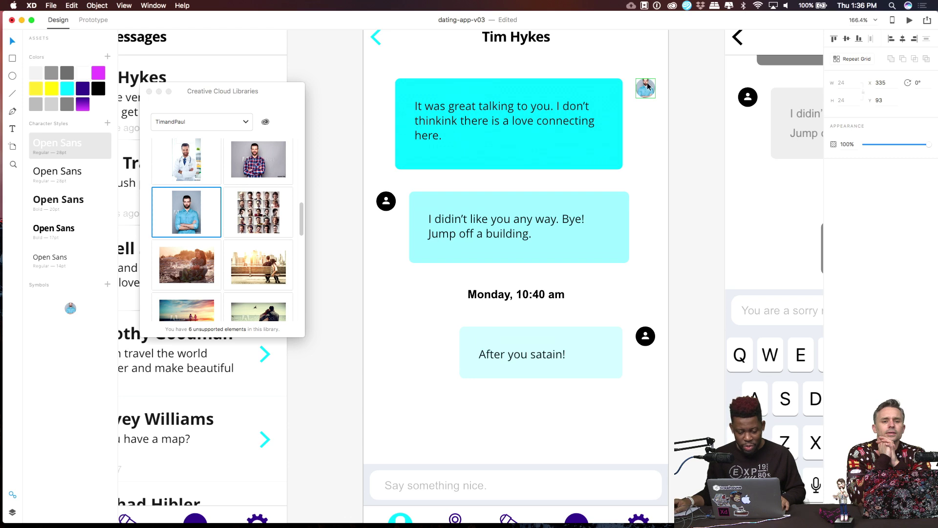
key(super+z)
key(super+z)
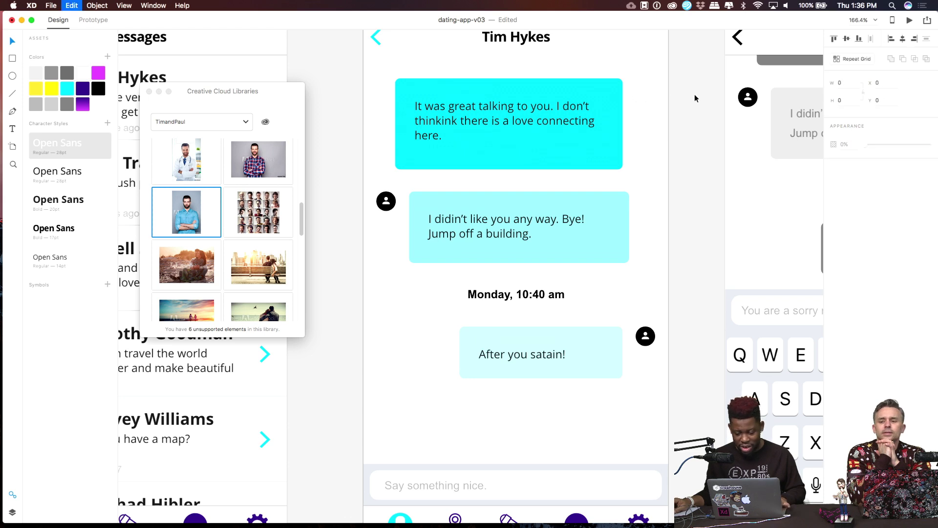
key(super+shift+z)
key(super+shift+z)
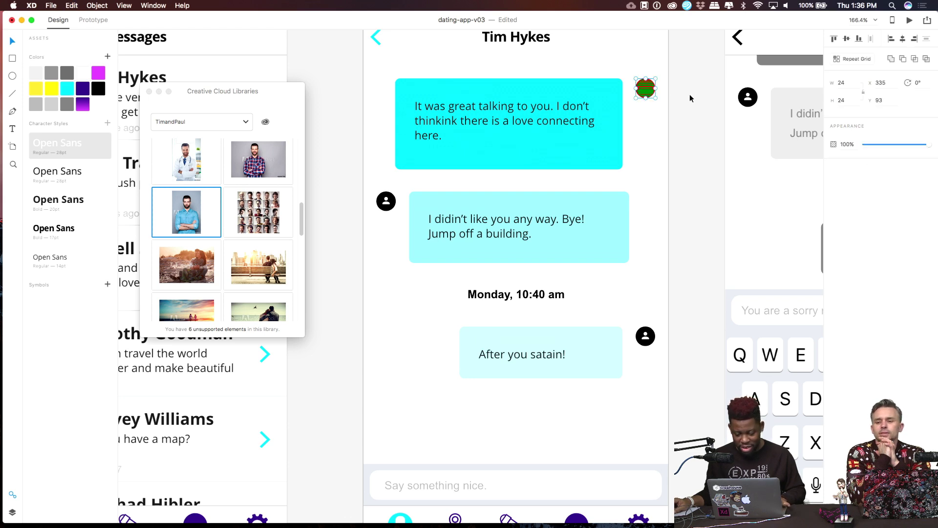
Fill the first message's avatar circle with the library photo of the curly-haired woman in a pink top.
scroll(244, 249, down, 5)
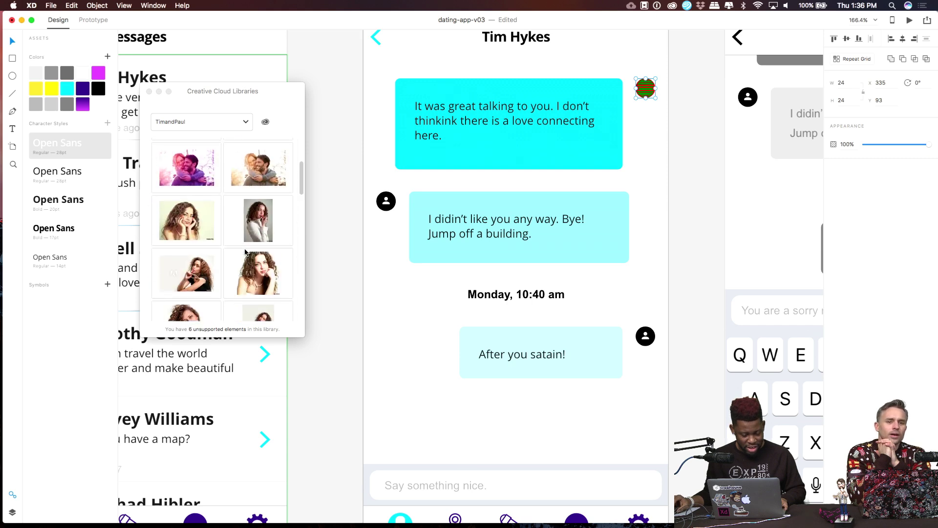
scroll(245, 252, down, 3)
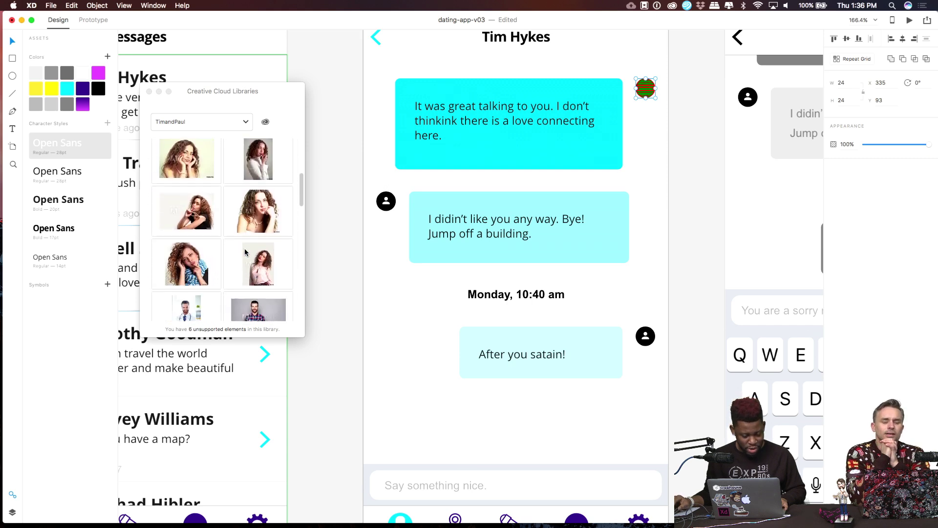
drag(251, 258, 648, 94)
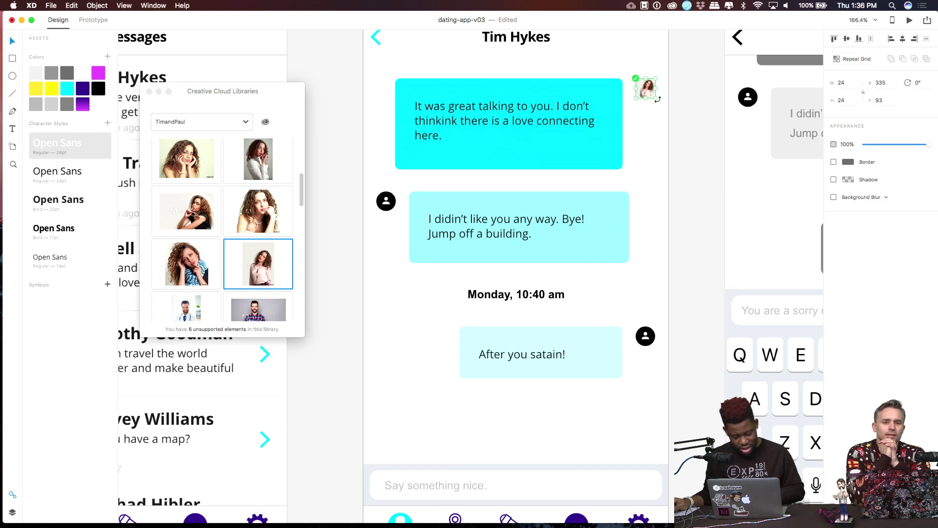
key(super+z)
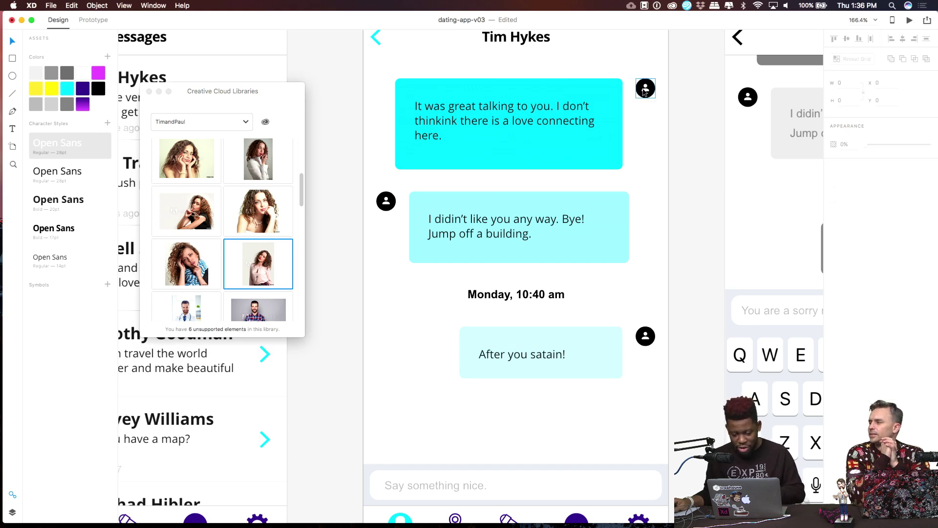
key(super+z)
key(super+shift+z)
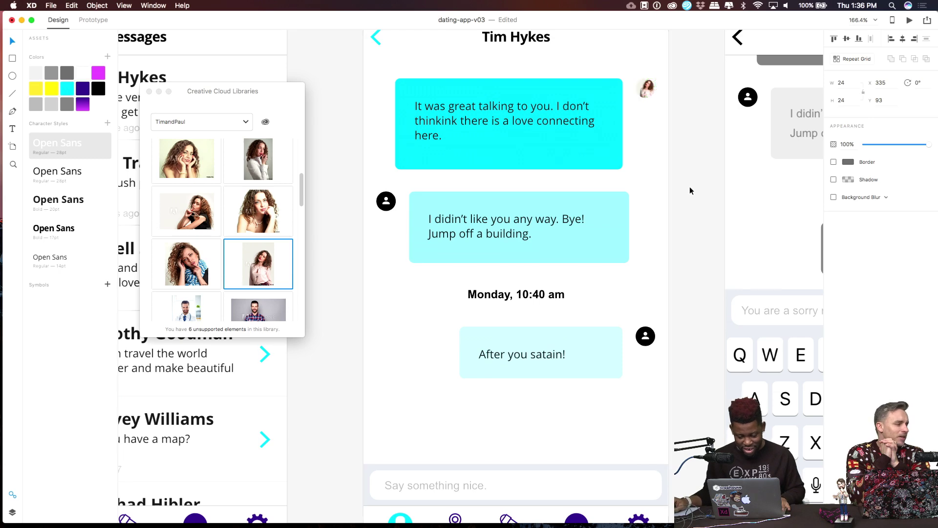
click(386, 201)
scroll(386, 202, up, 6)
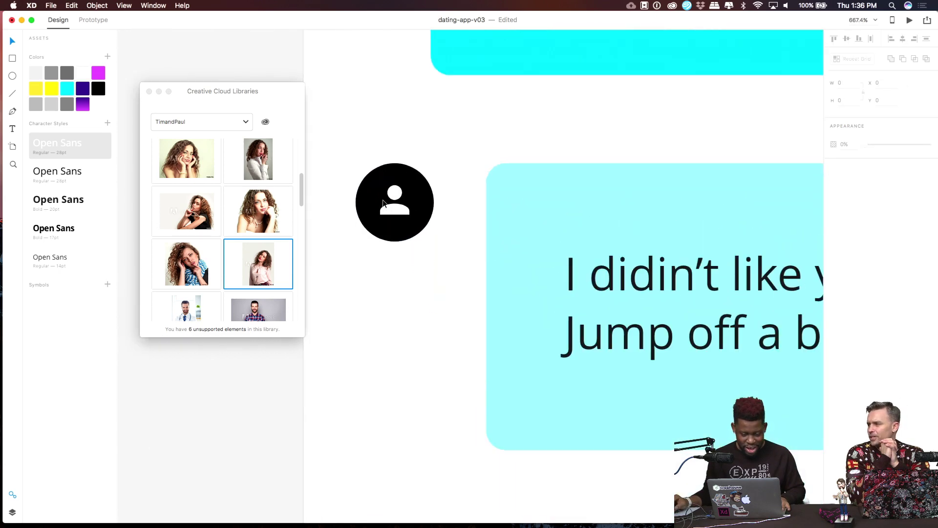
click(393, 200)
scroll(392, 200, up, 1)
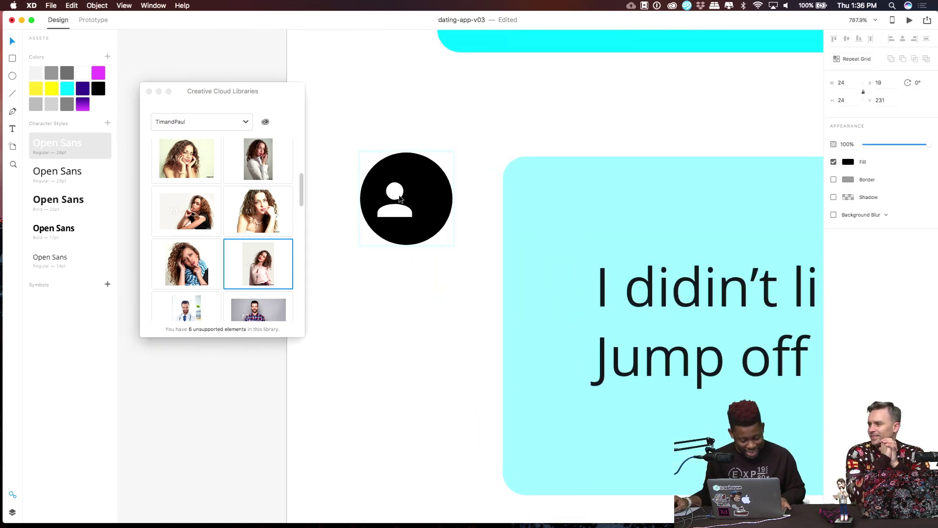
key(super+z)
key(super+z)
key(super+z)
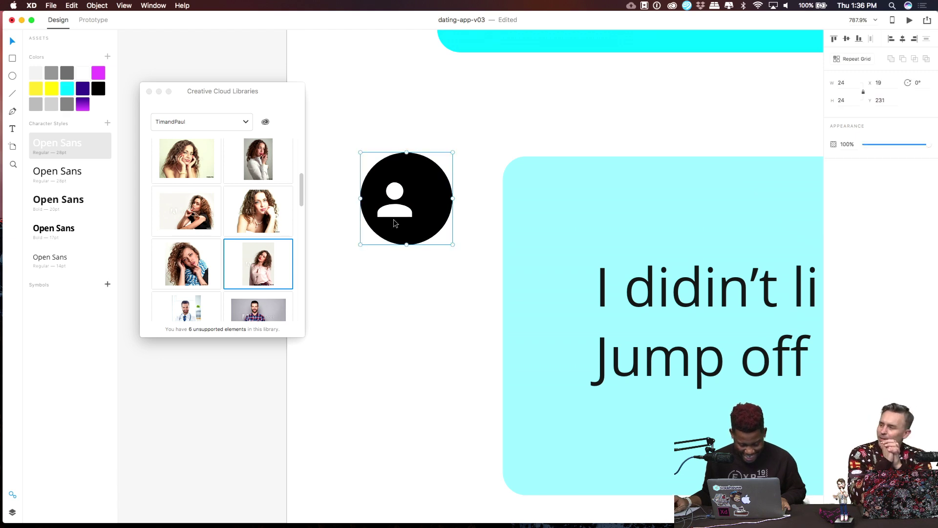
key(super+z)
key(super+z)
key(super+z)
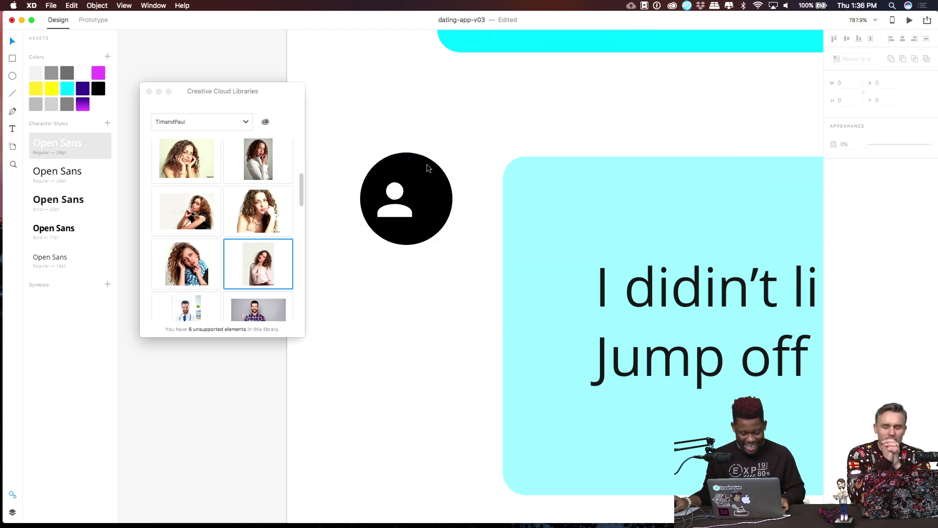
click(473, 146)
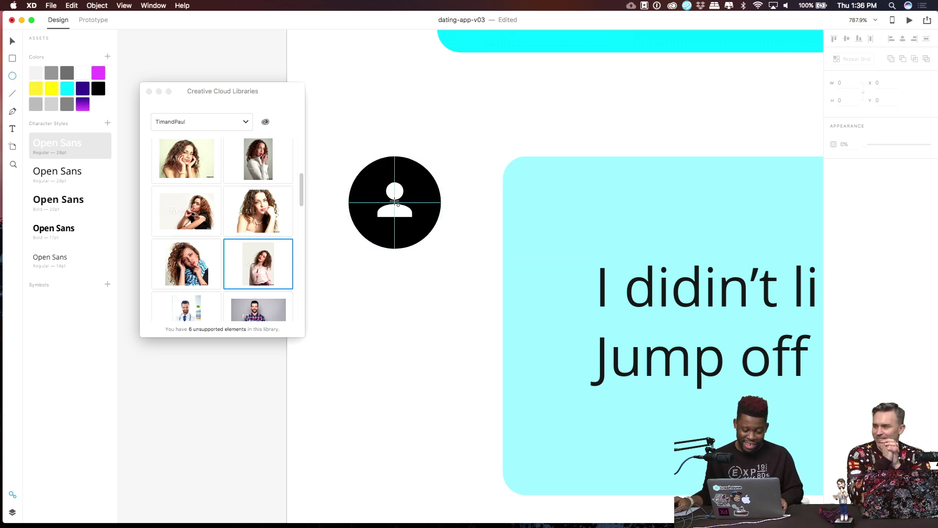
Cover the second message's avatar icon with a borderless 24 × 24 circle filled with the library photo of the bearded man in a blue shirt.
drag(395, 202, 442, 155)
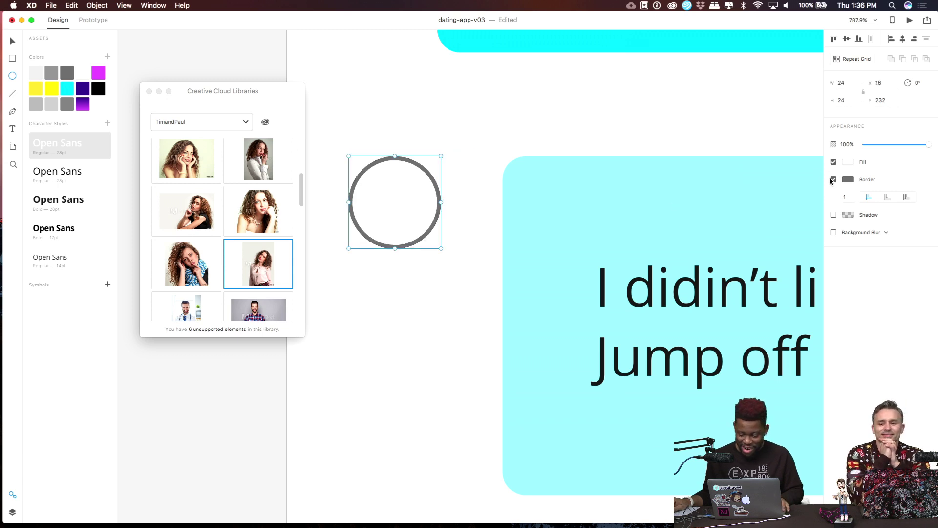
click(833, 179)
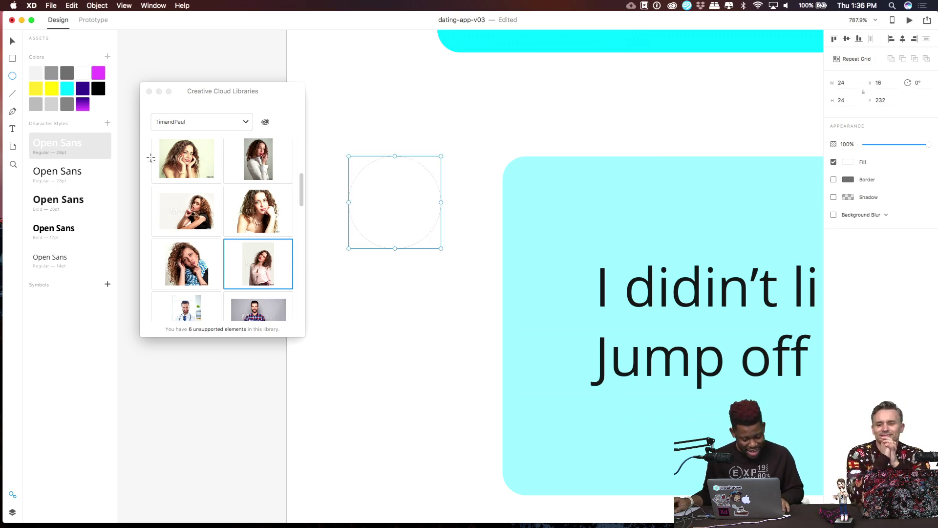
scroll(229, 217, down, 3)
scroll(229, 219, down, 3)
scroll(229, 219, up, 3)
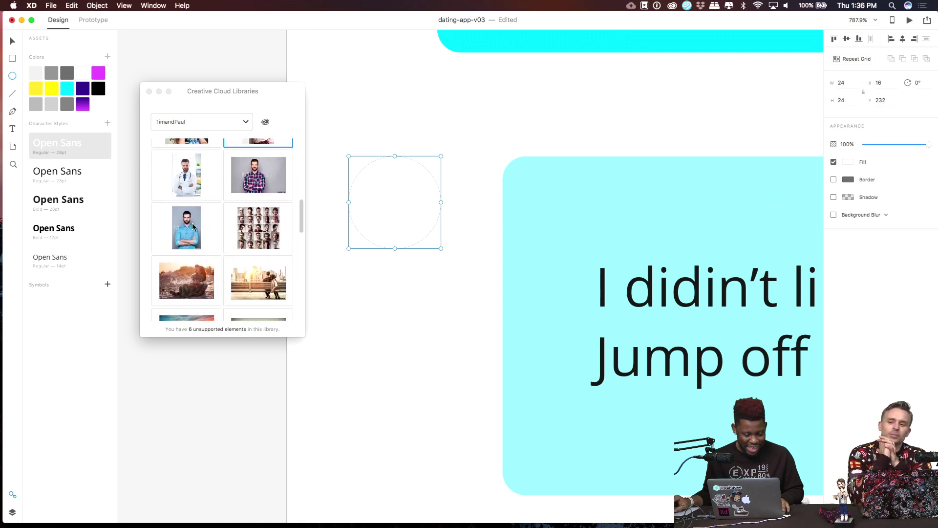
drag(186, 227, 405, 216)
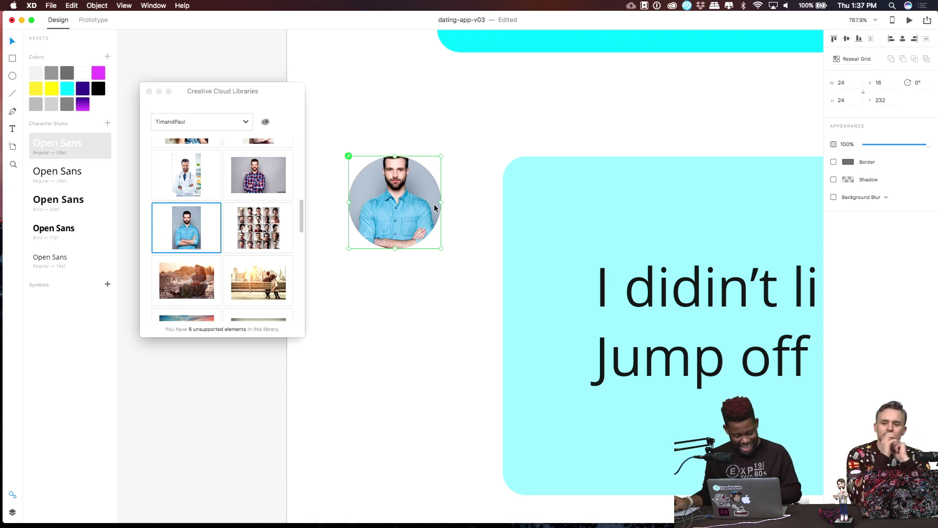
key(super+z)
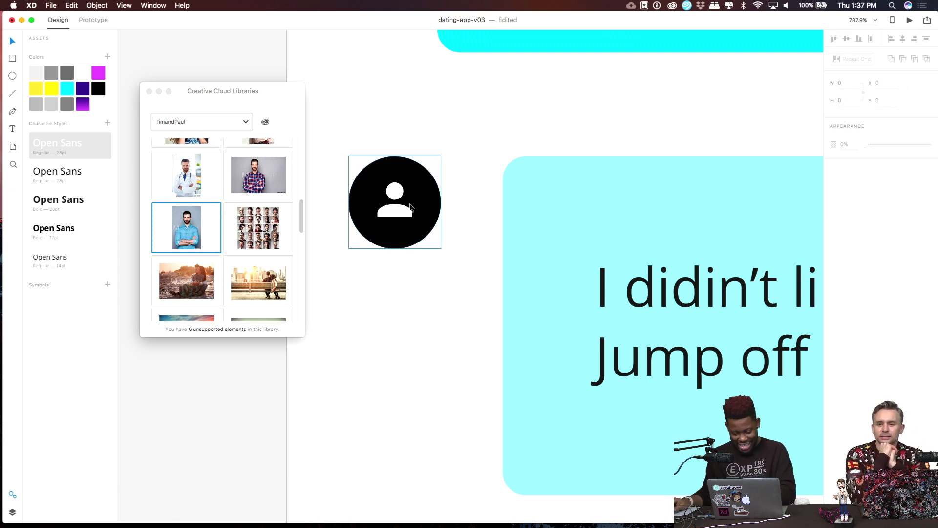
key(super+z)
key(super+shift+z)
click(456, 151)
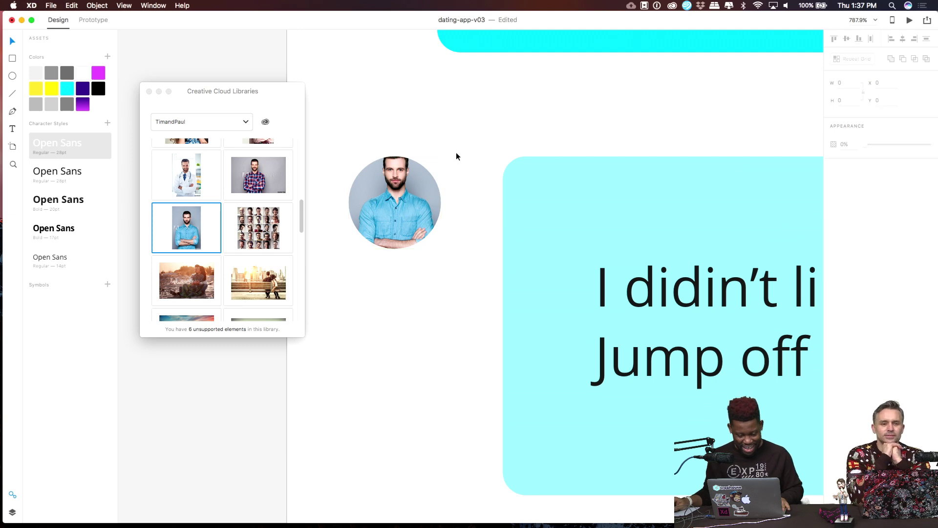
Copy the first message's photo avatar onto the icon beside the "After you satain!" message on Chat – 2, at X 335, Y 398.
scroll(456, 152, down, 10)
scroll(618, 227, right, 2)
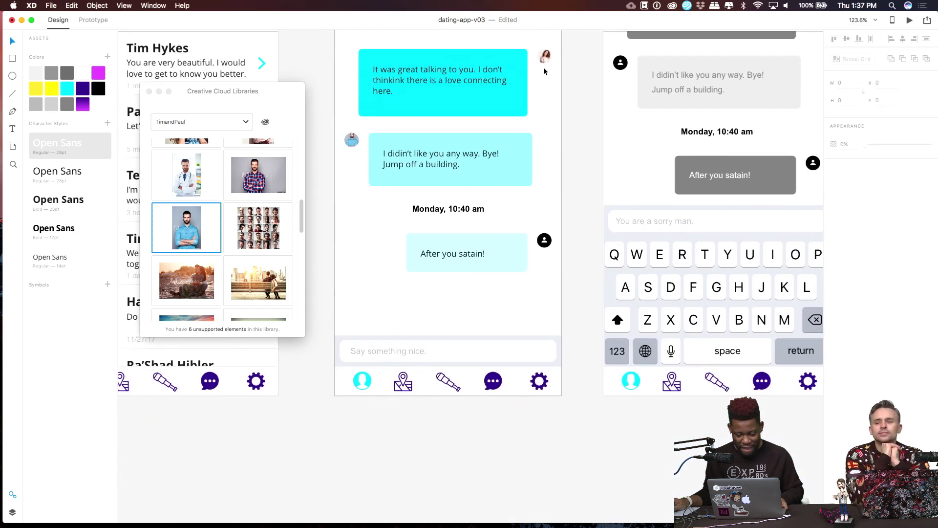
click(544, 58)
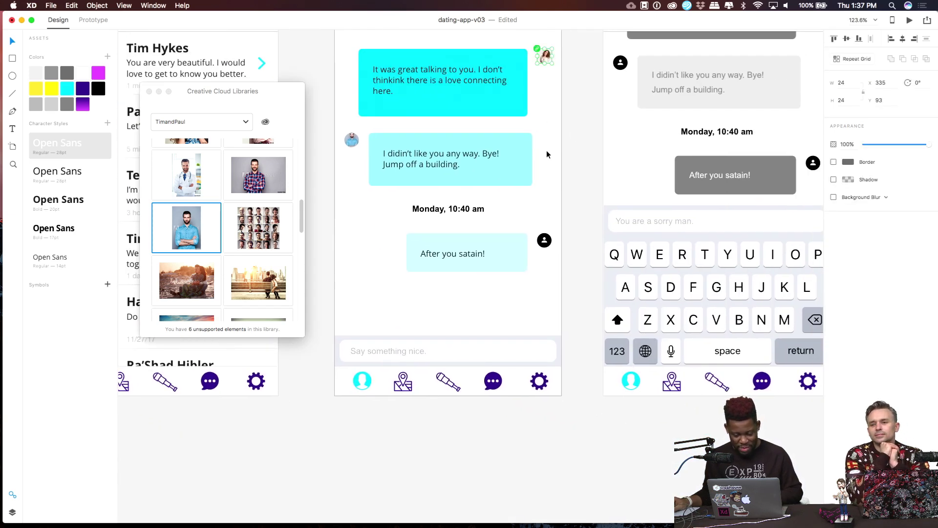
scroll(547, 238, up, 5)
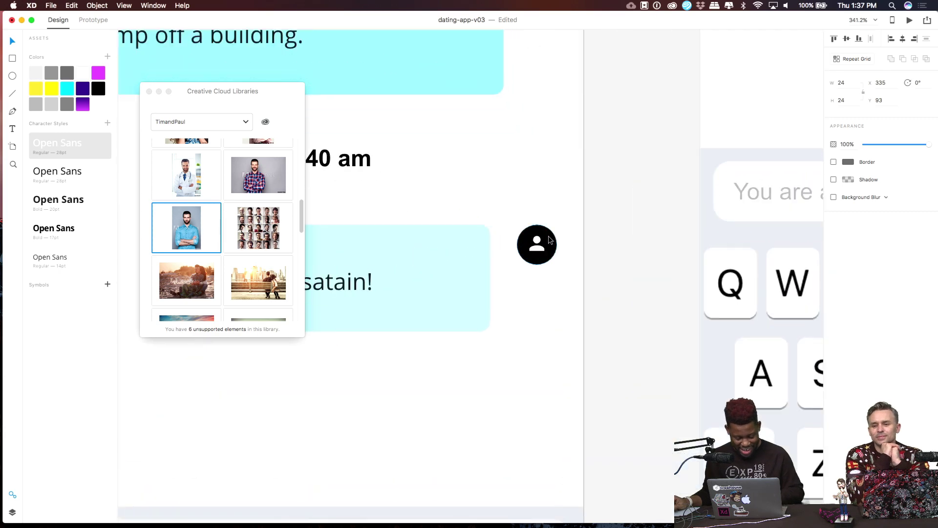
key(super+v)
drag(347, 279, 530, 246)
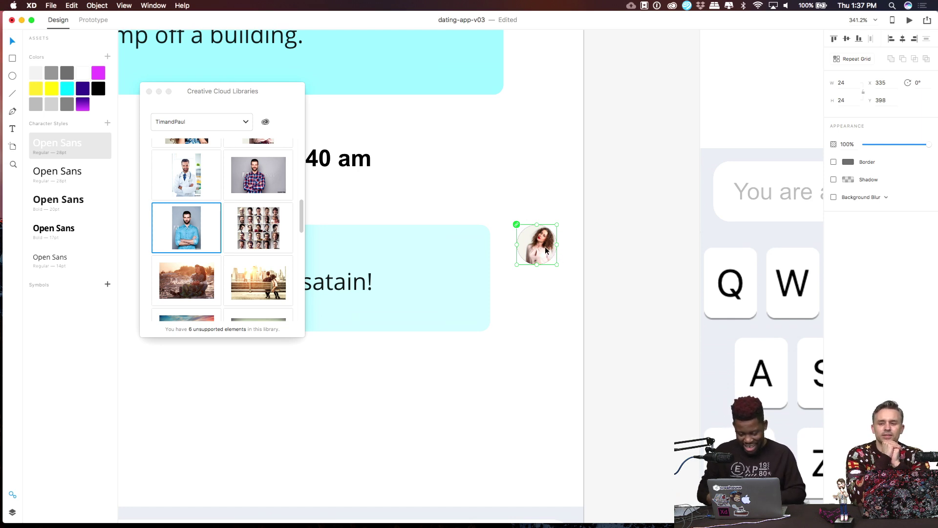
key(super+z)
key(super+z)
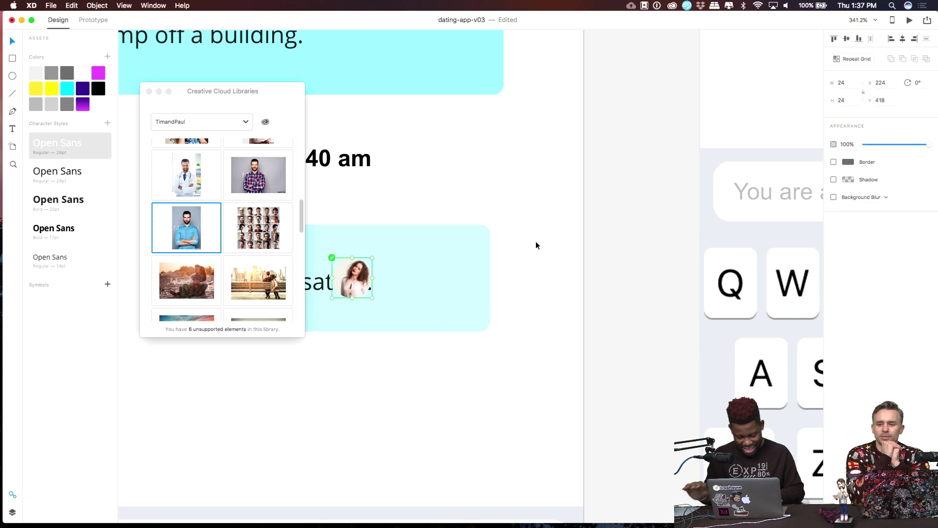
key(super+z)
key(super+z)
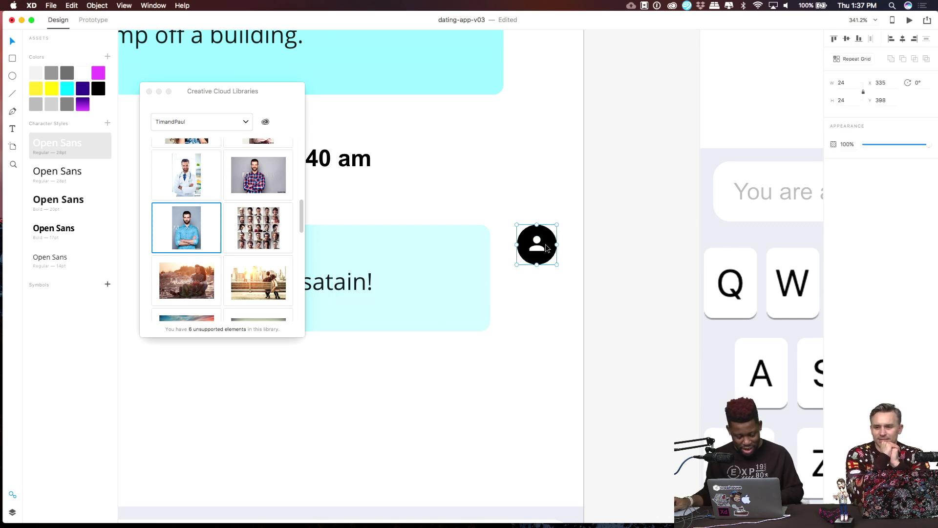
key(super+shift+z)
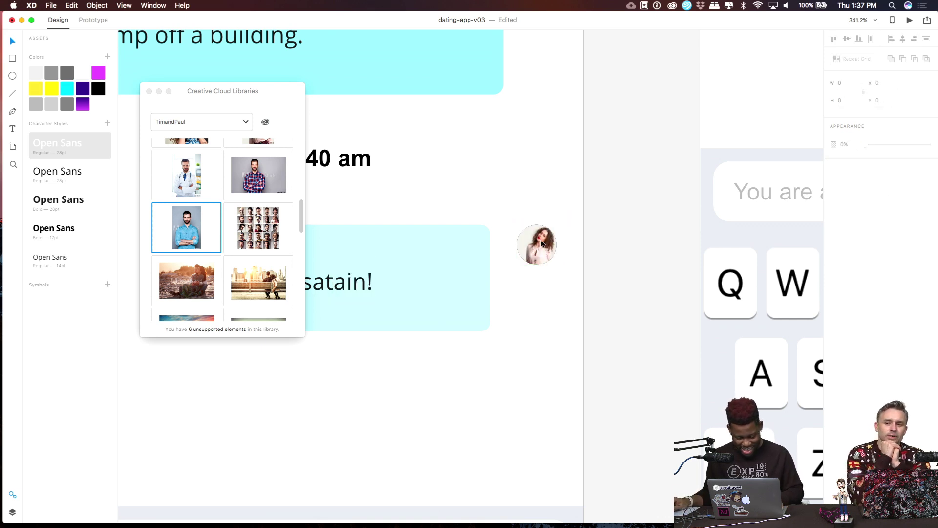
Nudge the third message's photo avatar to X 335, Y 397 and delete the black icon behind it.
mouse_move(538, 244)
mouse_down()
mouse_move(538, 283)
mouse_move(533, 241)
mouse_up()
click(541, 237)
key(Delete)
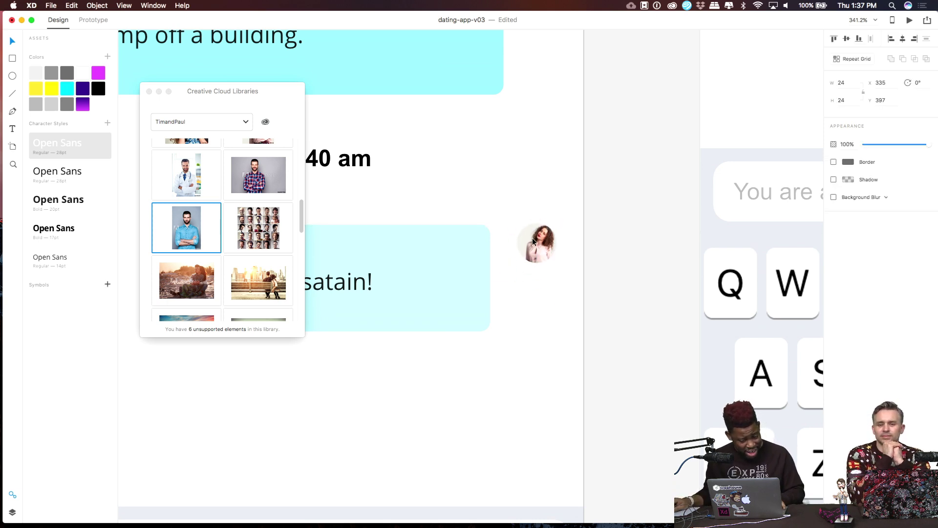
click(528, 192)
scroll(528, 193, down, 3)
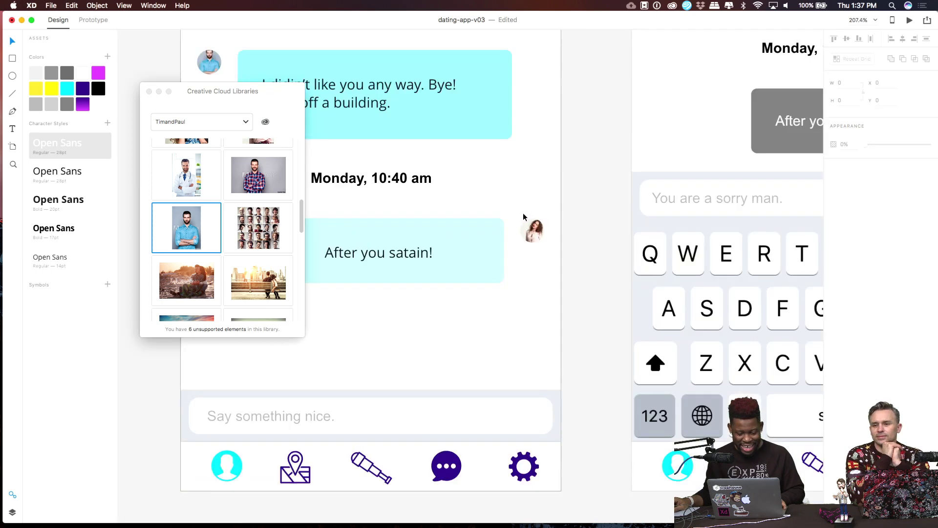
Ungroup the message thread on the Chat – 1 artboard.
scroll(521, 235, down, 3)
drag(526, 178, 550, 291)
scroll(549, 291, down, 3)
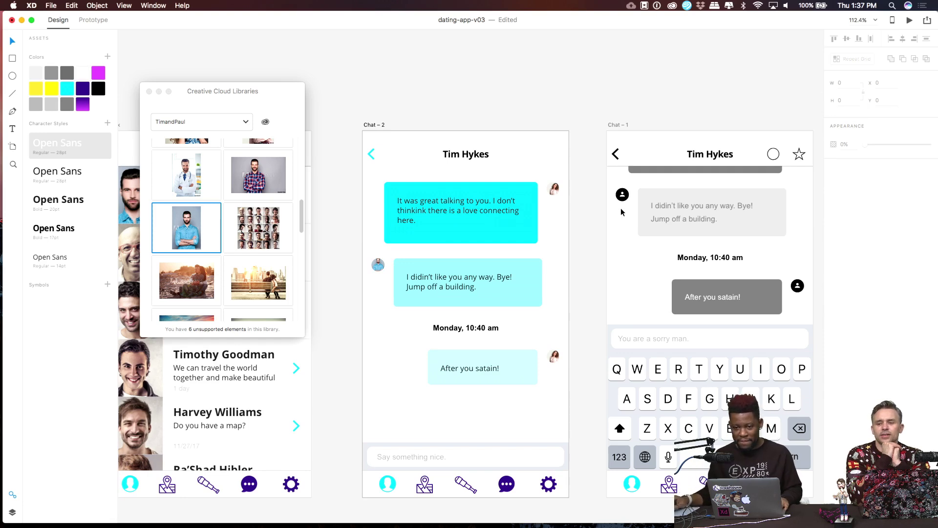
scroll(594, 196, down, 3)
drag(536, 238, 645, 178)
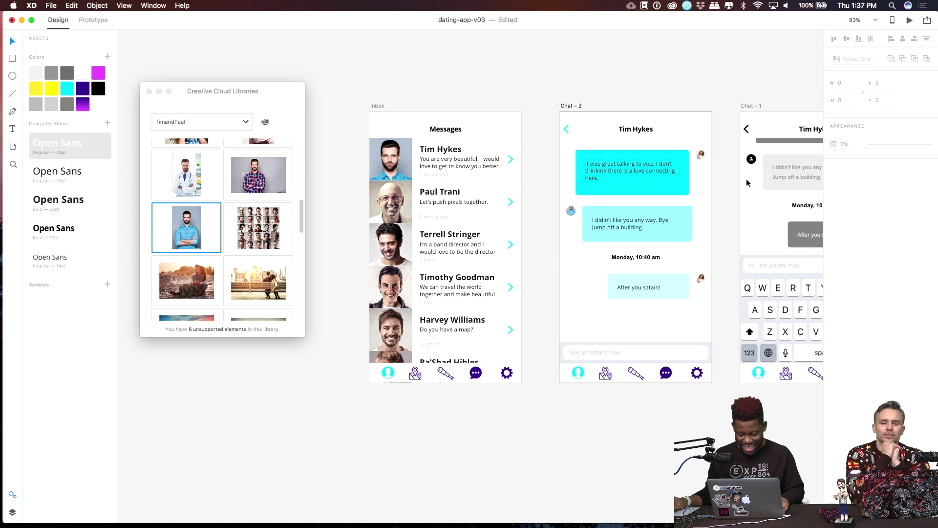
drag(747, 183, 582, 234)
scroll(596, 238, up, 1)
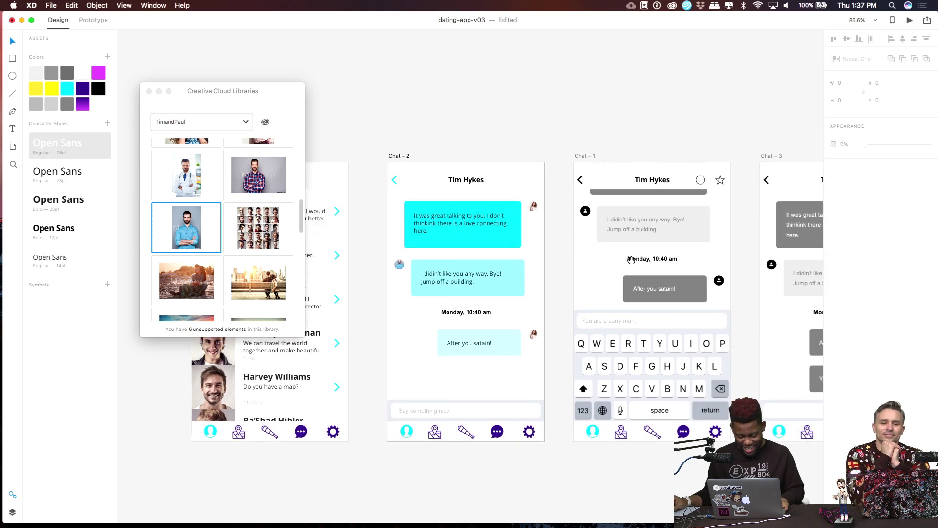
drag(631, 259, 497, 277)
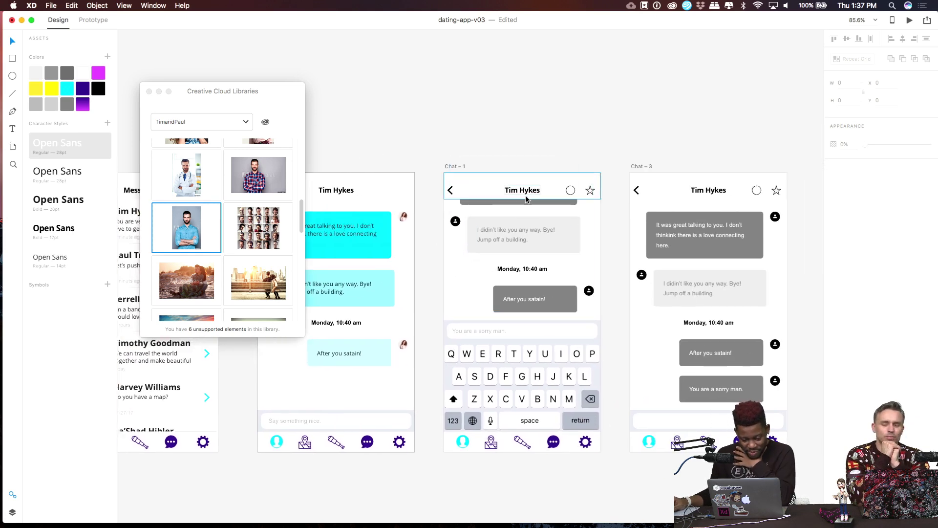
click(569, 226)
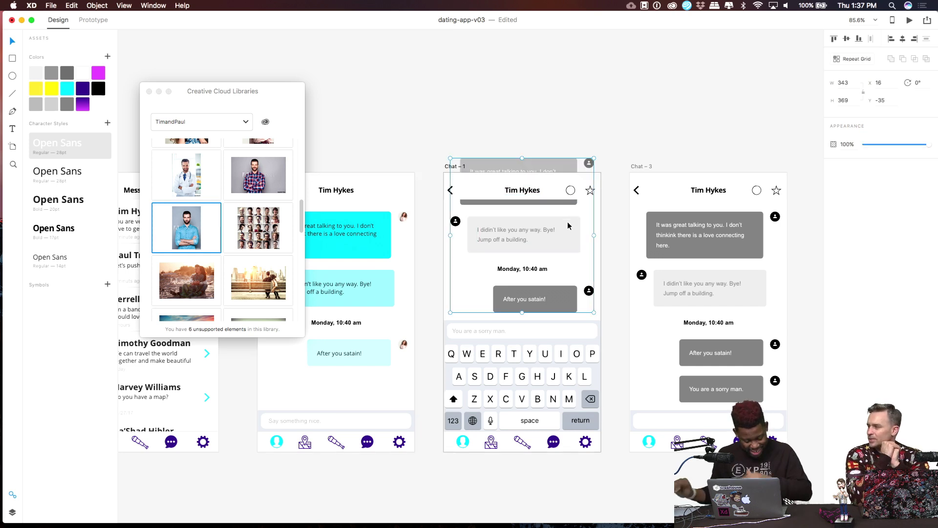
key(super+shift+g)
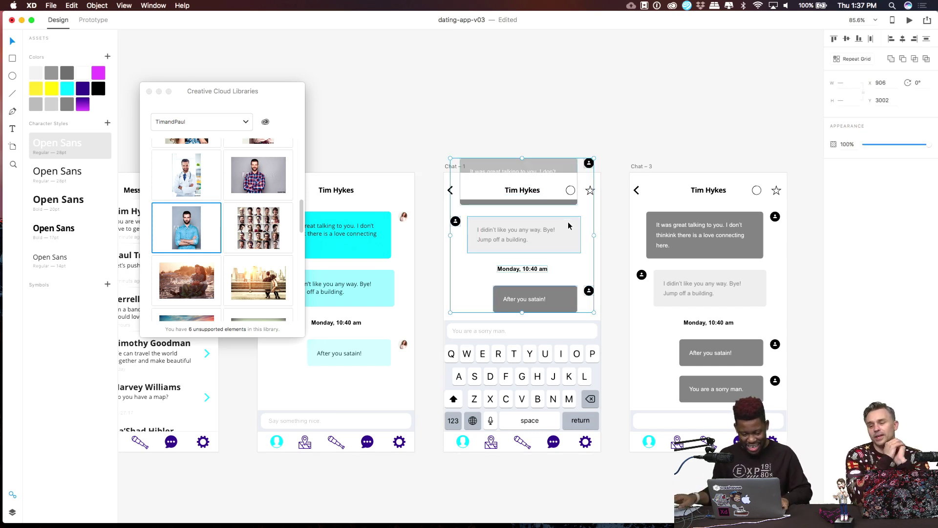
click(561, 105)
Fill the "After you satain!" bubble on Chat – 1 with the light cyan #C4F9FF sampled from the matching bubble on Chat – 2.
scroll(567, 235, up, 3)
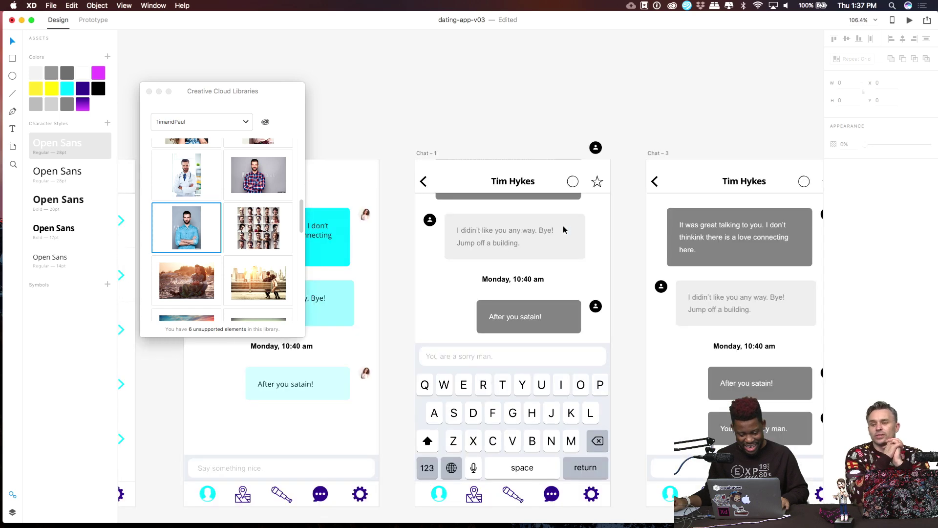
scroll(586, 250, left, 2)
scroll(602, 266, down, 3)
scroll(602, 266, left, 2)
click(679, 243)
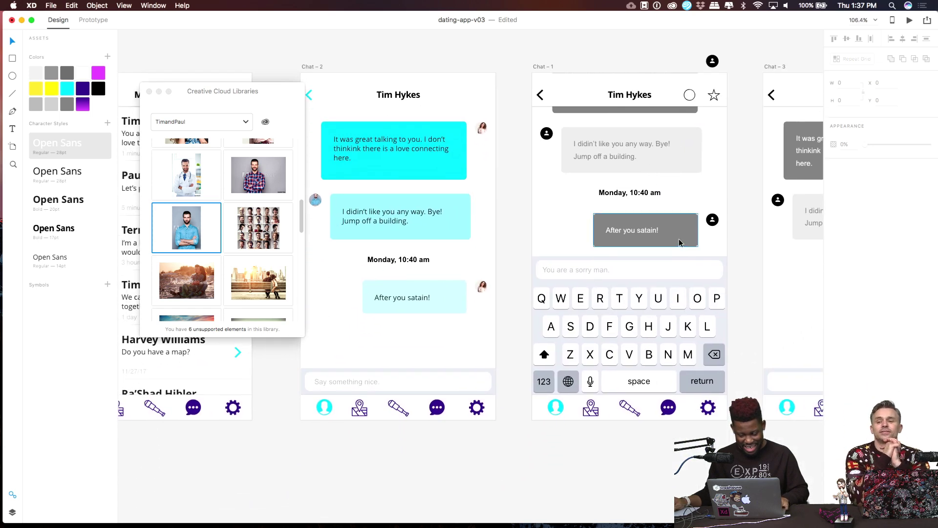
click(680, 243)
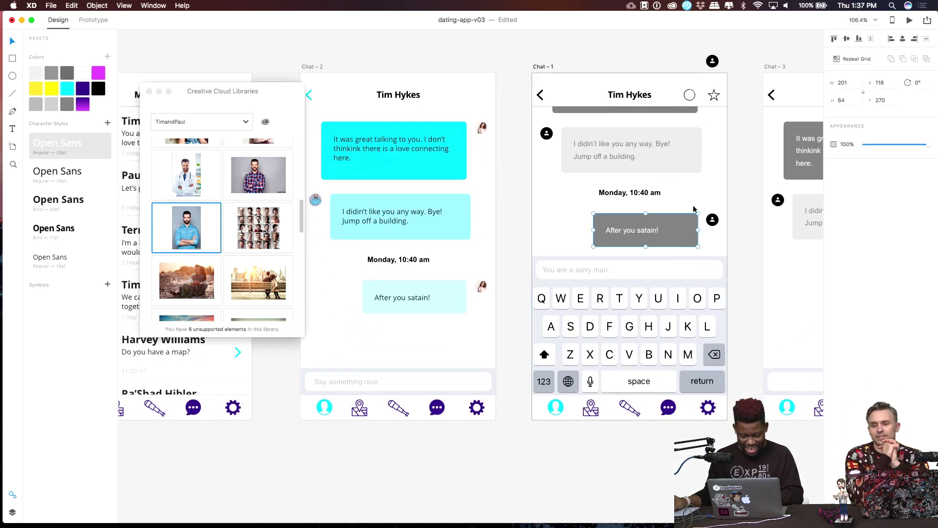
click(737, 158)
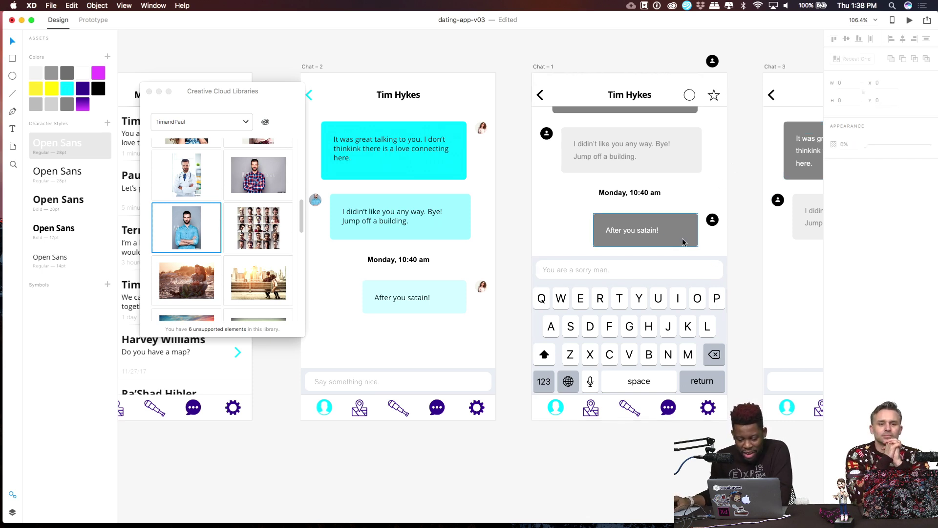
click(683, 243)
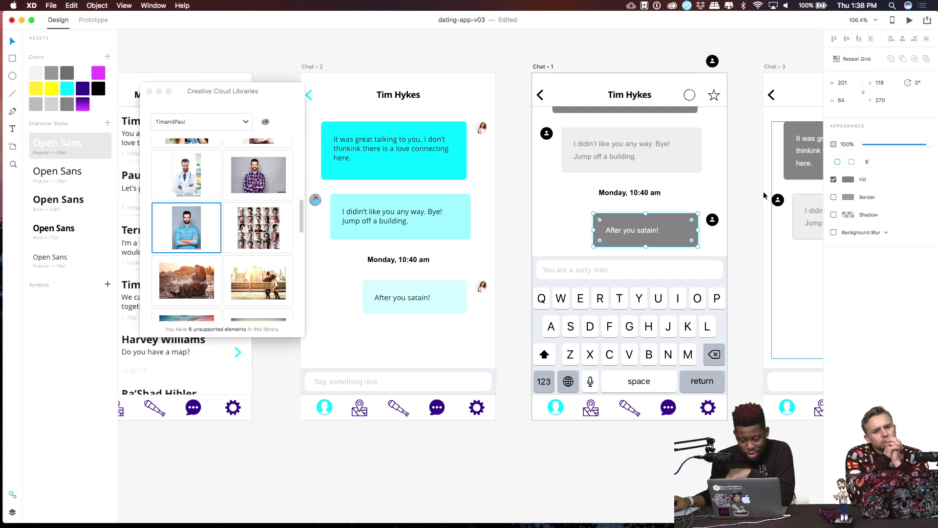
click(849, 180)
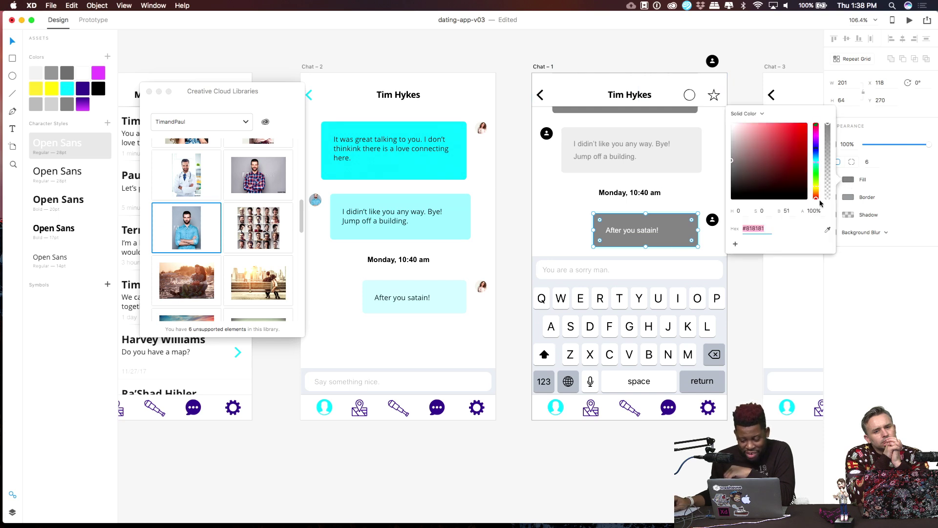
click(827, 229)
click(447, 296)
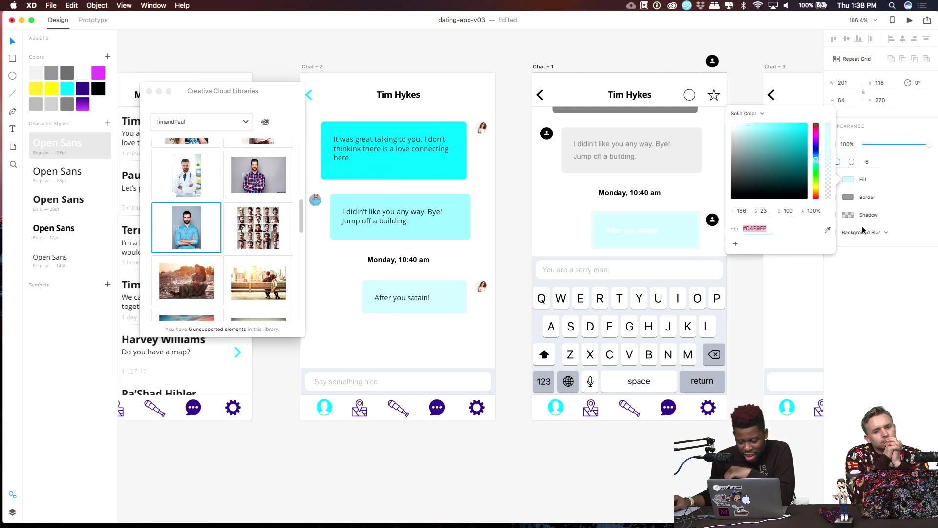
Apply the Open Sans Regular 14 pt character style to the "After you satain!" text on Chat – 1.
double_click(646, 230)
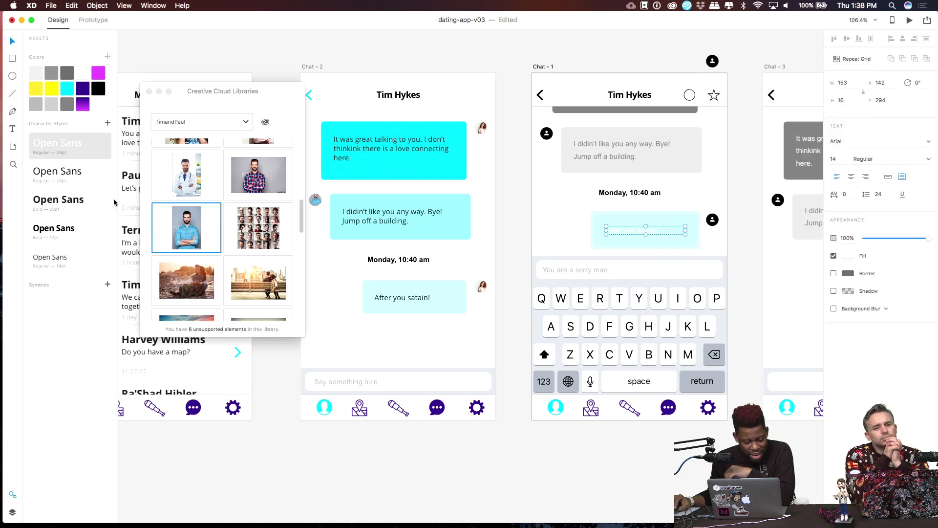
click(42, 260)
click(516, 176)
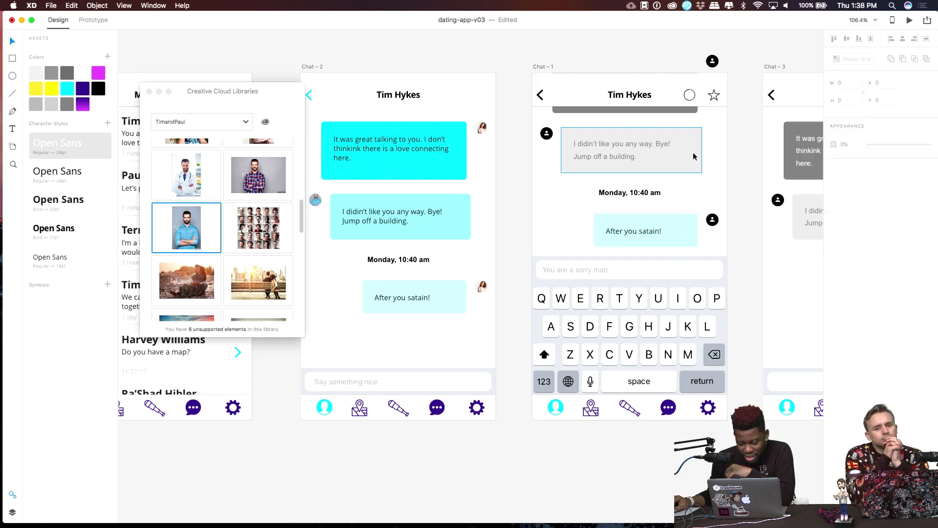
Fill the "I didin't like you any way" bubble on Chat – 1 with the cyan #97F3FF sampled from the matching bubble on Chat – 2.
click(695, 156)
click(848, 181)
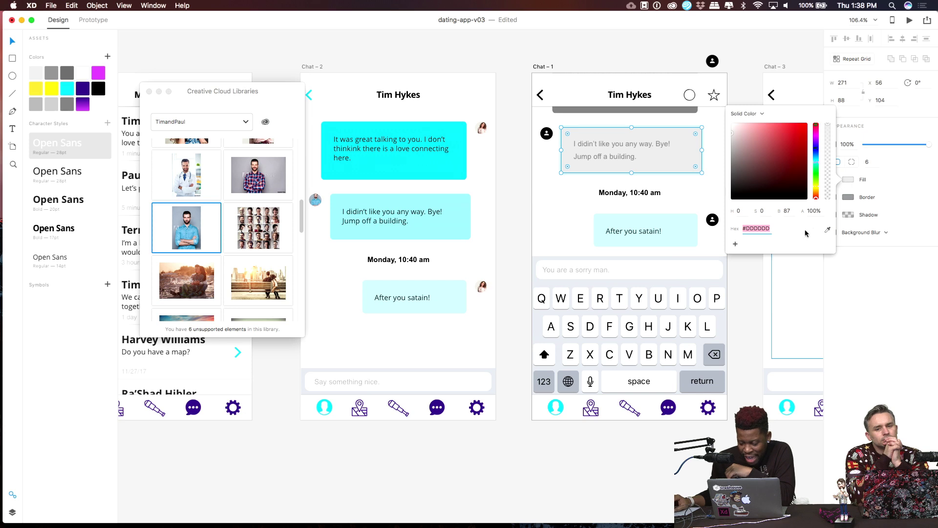
click(829, 231)
click(440, 211)
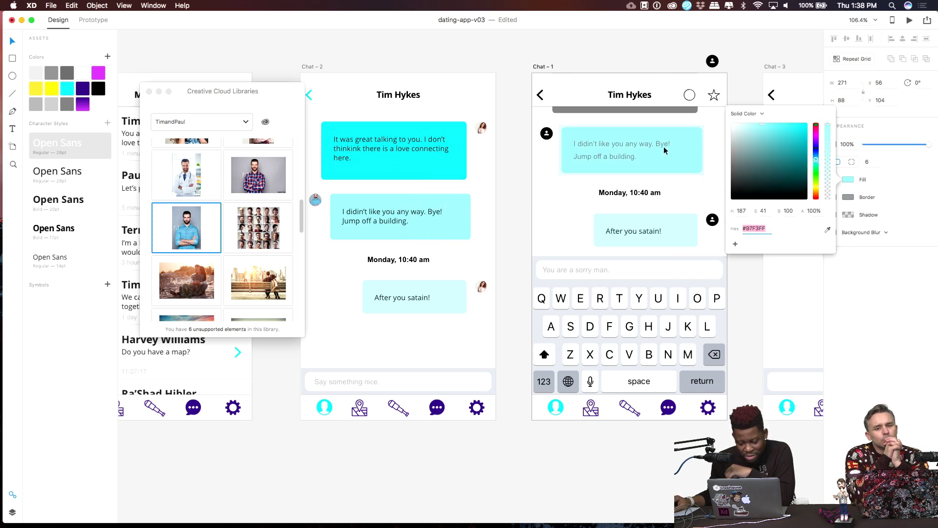
Fill the partly hidden "It was great talking to you" bubble on Chat – 1 with bright cyan #0FE4FE sampled from its Chat – 2 counterpart.
click(619, 110)
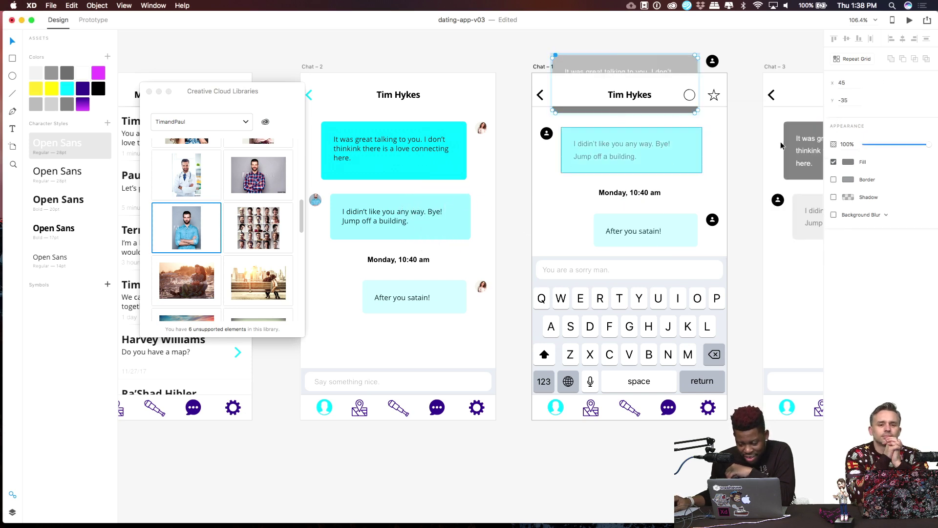
click(849, 165)
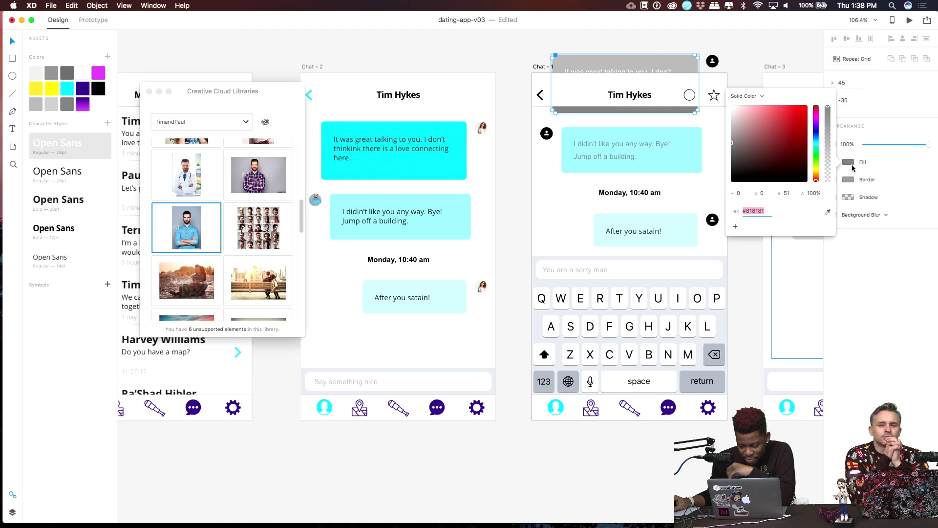
click(826, 210)
click(452, 125)
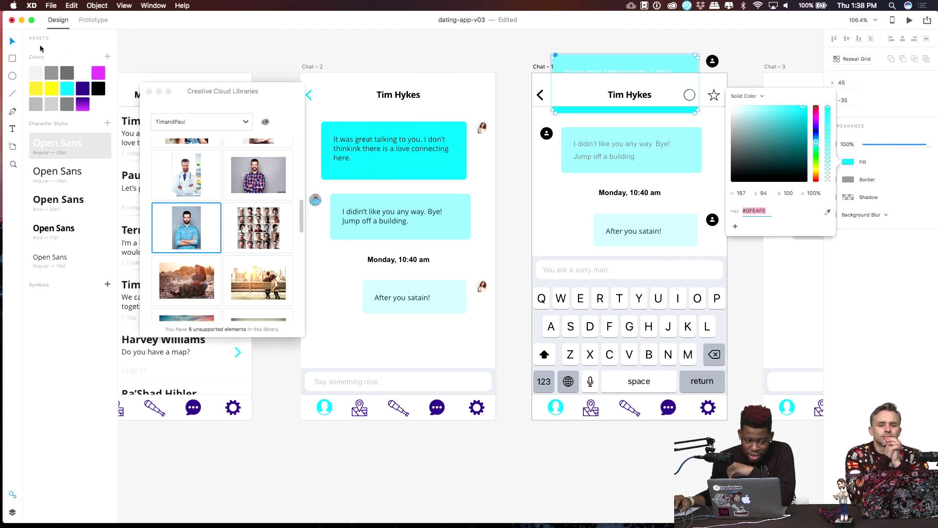
Group all the message bubbles, avatars and the date line on Chat – 2.
click(13, 42)
drag(343, 54, 434, 52)
drag(379, 110, 600, 315)
click(597, 161)
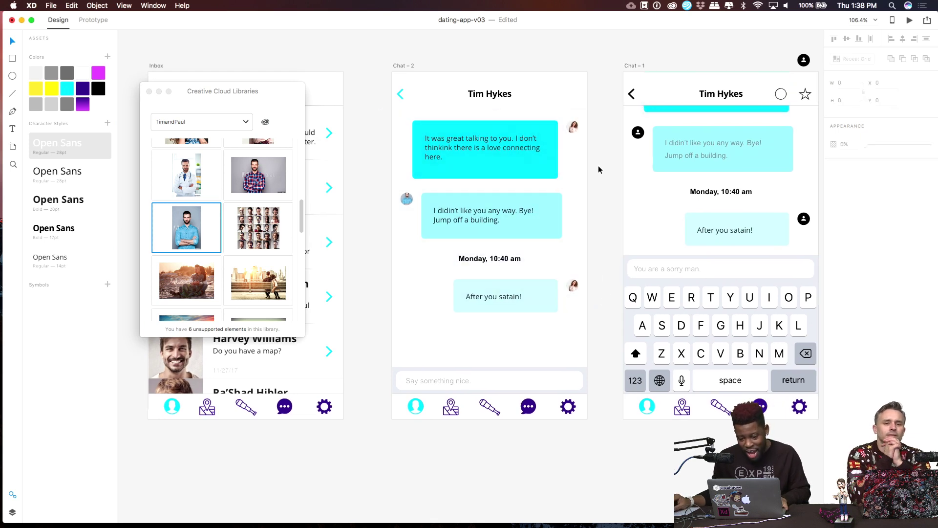
drag(378, 115, 601, 303)
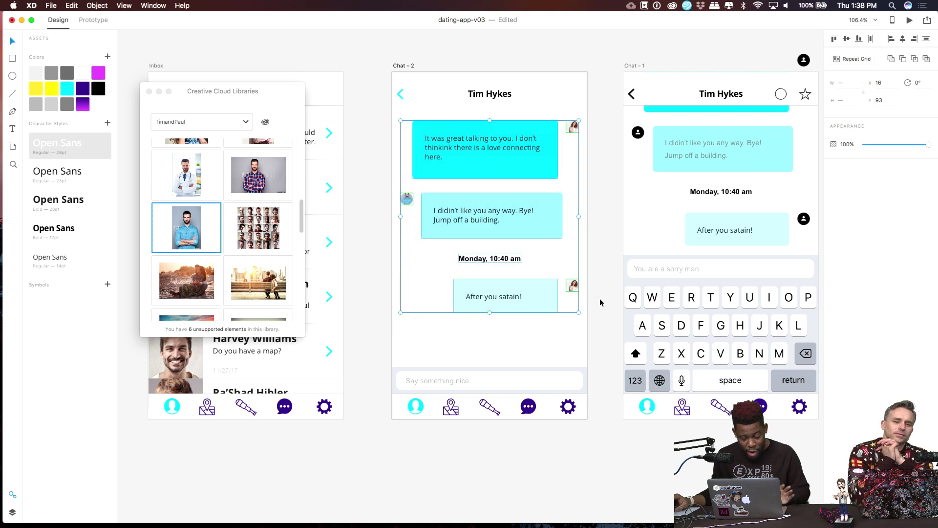
key(super+g)
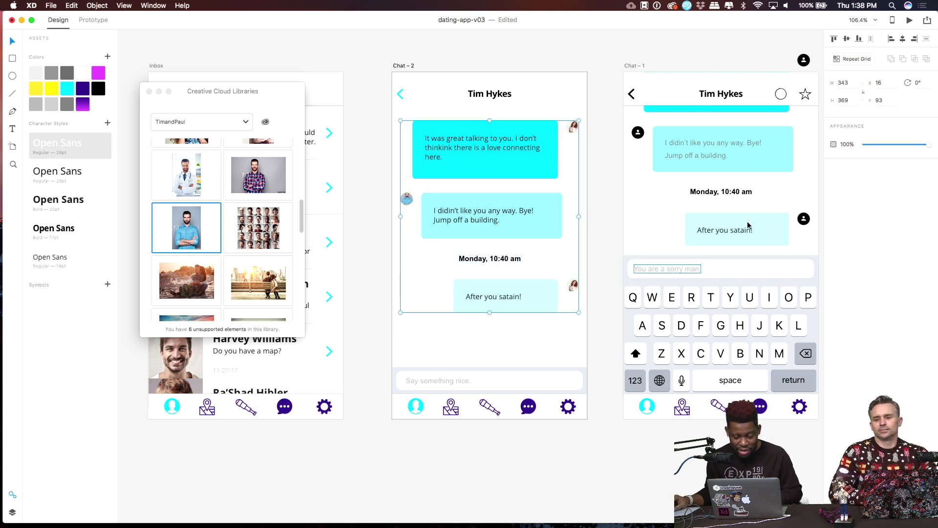
Delete the old header, message bubbles, date line and black avatar icons from Chat – 1, keeping the text field and keyboard.
click(751, 161)
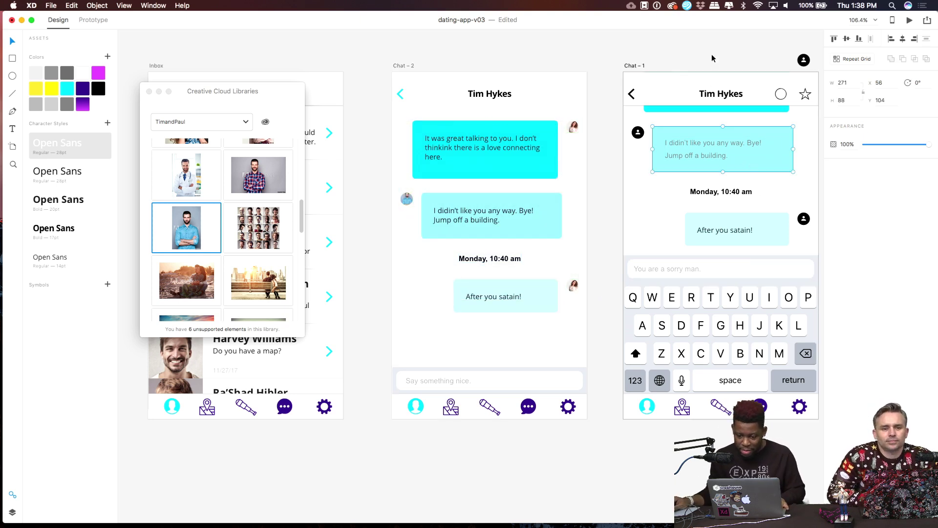
scroll(711, 46, right, 4)
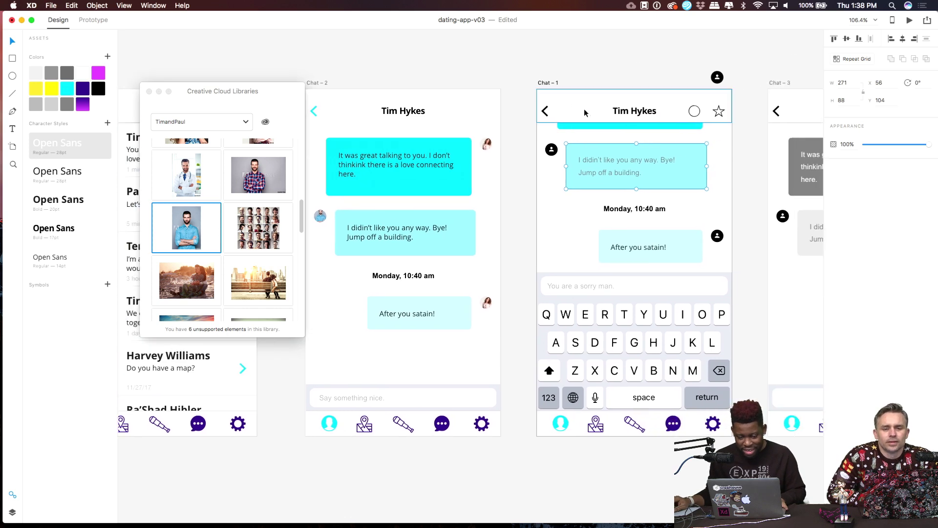
click(536, 69)
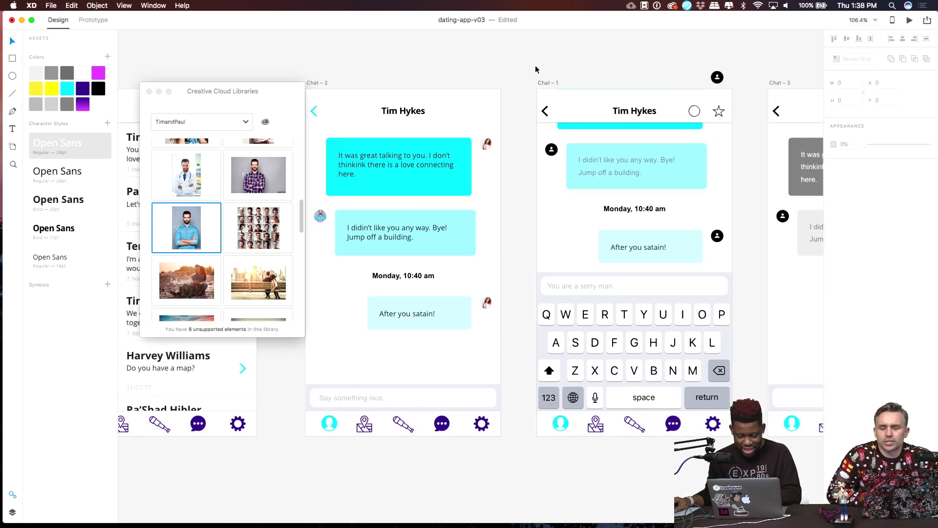
drag(748, 62, 544, 255)
key(Delete)
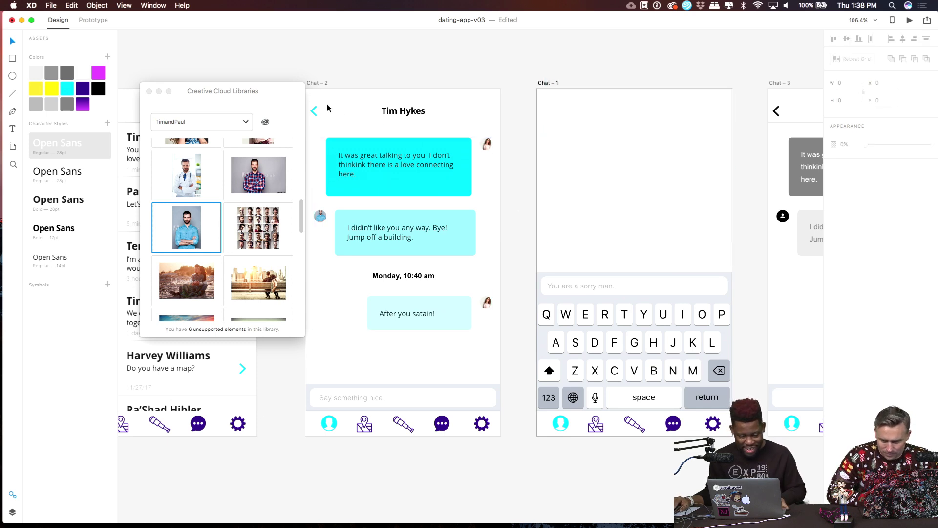
Duplicate the grouped message thread from Chat – 2 onto Chat – 1 and place it at X 16, Y -35.
scroll(328, 108, left, 5)
drag(408, 76, 588, 224)
key(Escape)
drag(614, 327, 385, 121)
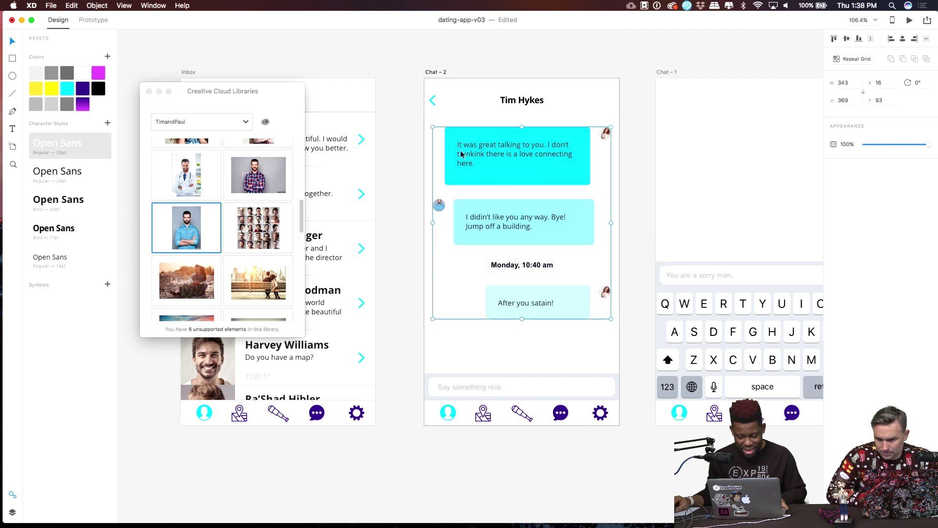
drag(463, 151, 687, 82)
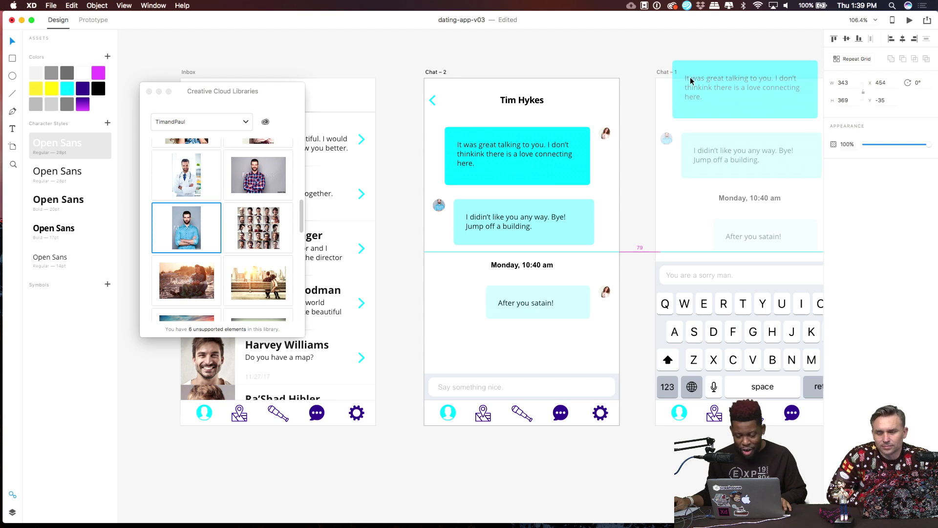
scroll(656, 143, right, 5)
scroll(656, 144, down, 1)
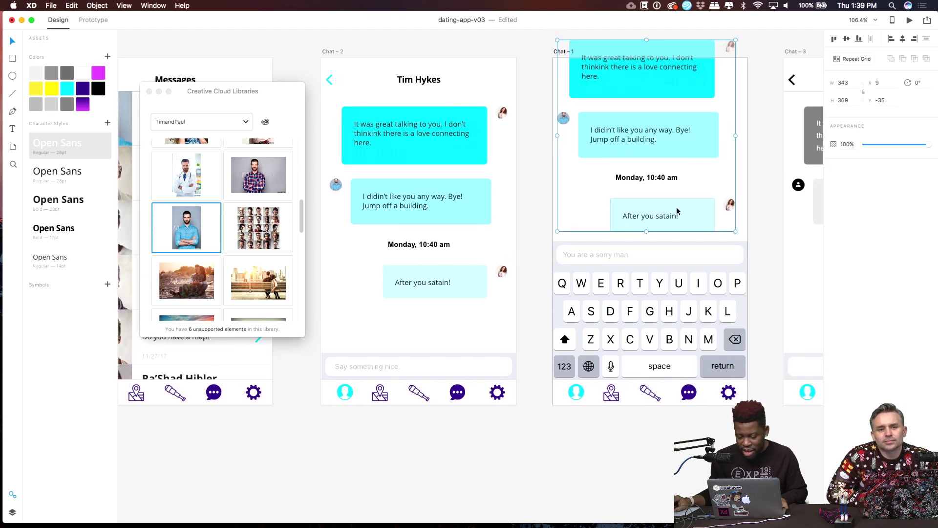
drag(690, 141, 694, 141)
scroll(694, 141, right, 3)
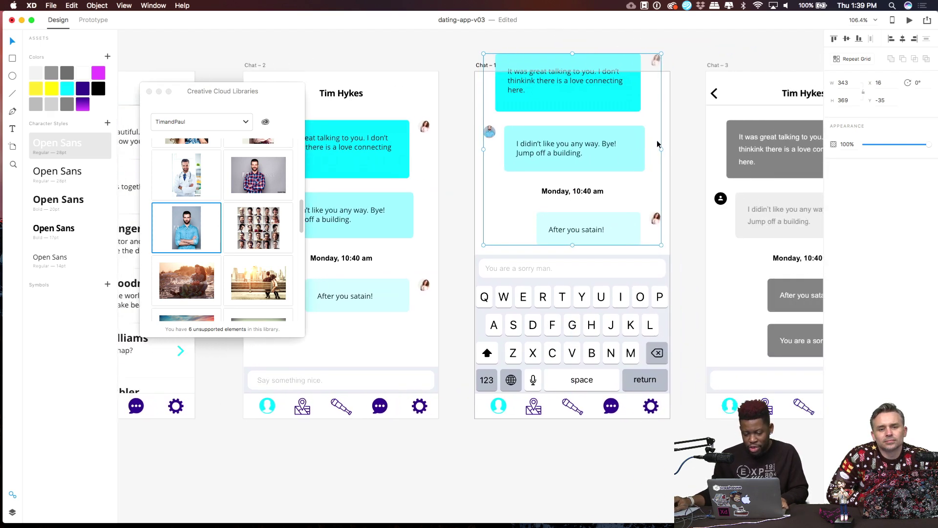
click(642, 61)
scroll(642, 61, left, 4)
scroll(643, 61, up, 1)
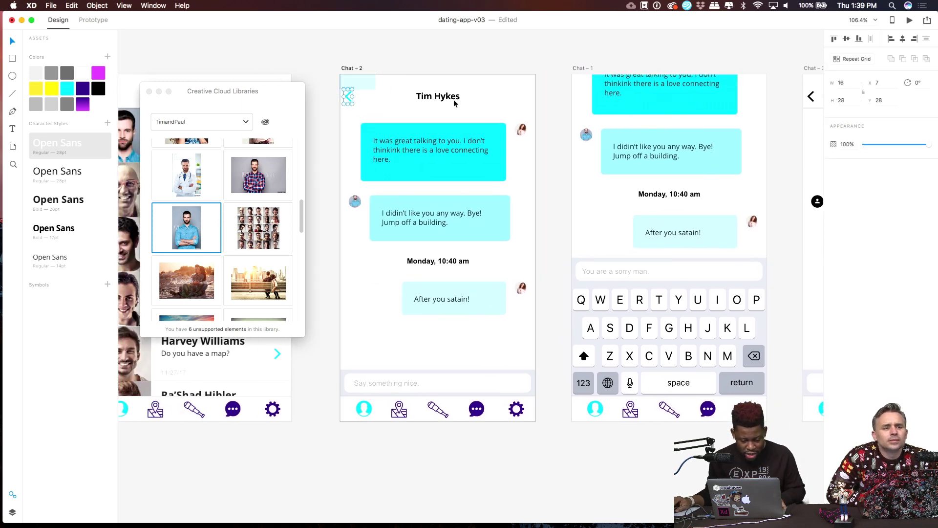
drag(342, 78, 490, 105)
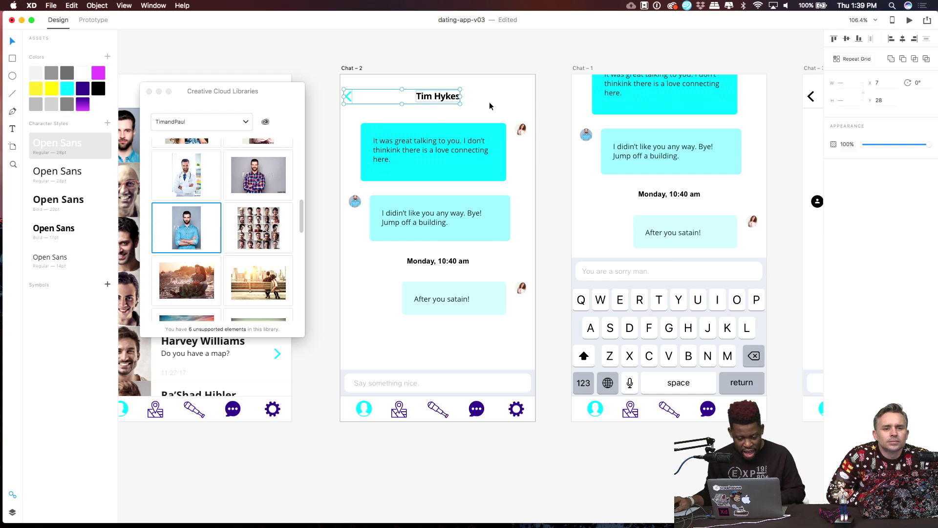
scroll(552, 89, right, 5)
scroll(554, 88, up, 2)
scroll(554, 88, up, 3)
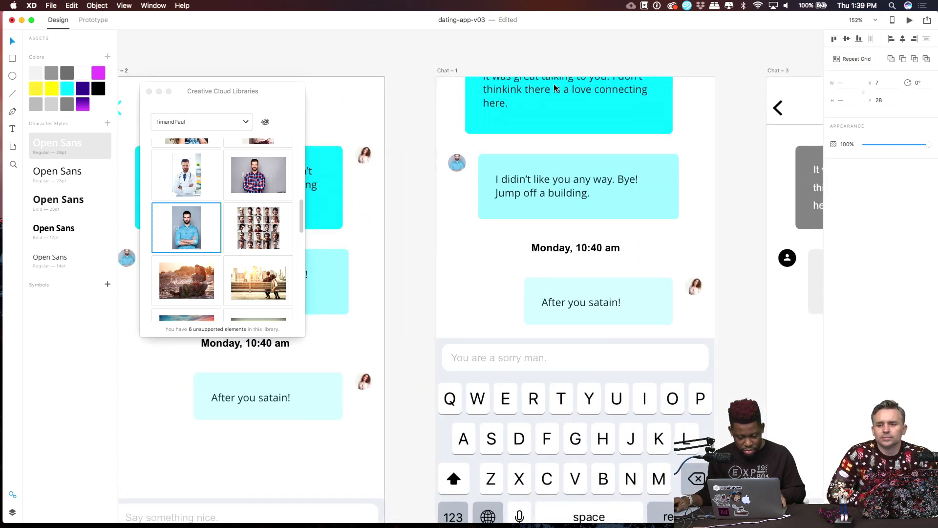
click(706, 85)
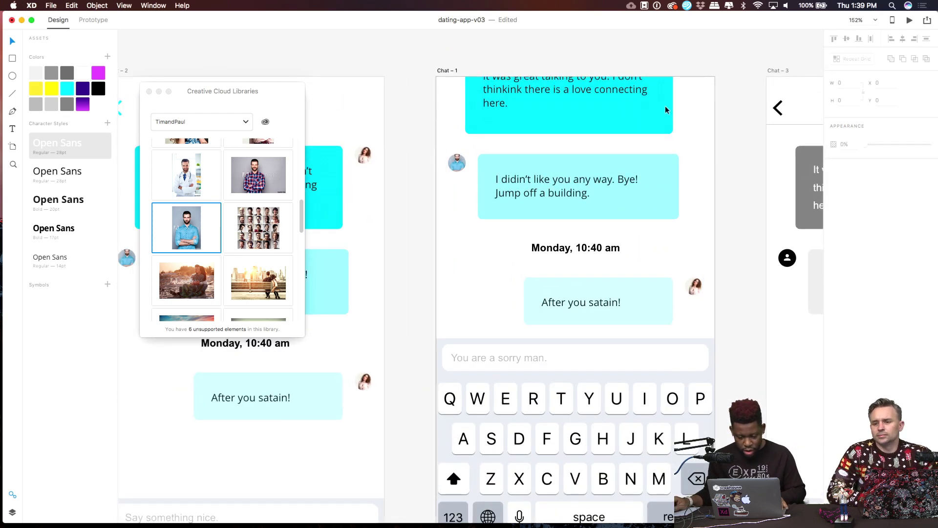
scroll(469, 88, left, 10)
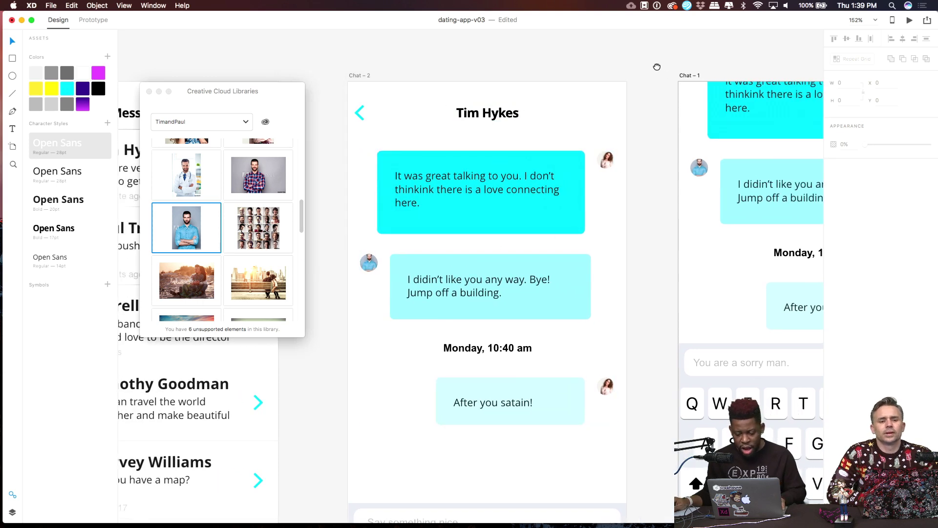
mouse_move(657, 67)
mouse_down()
mouse_move(388, 70)
mouse_move(717, 128)
mouse_up()
key(super+z)
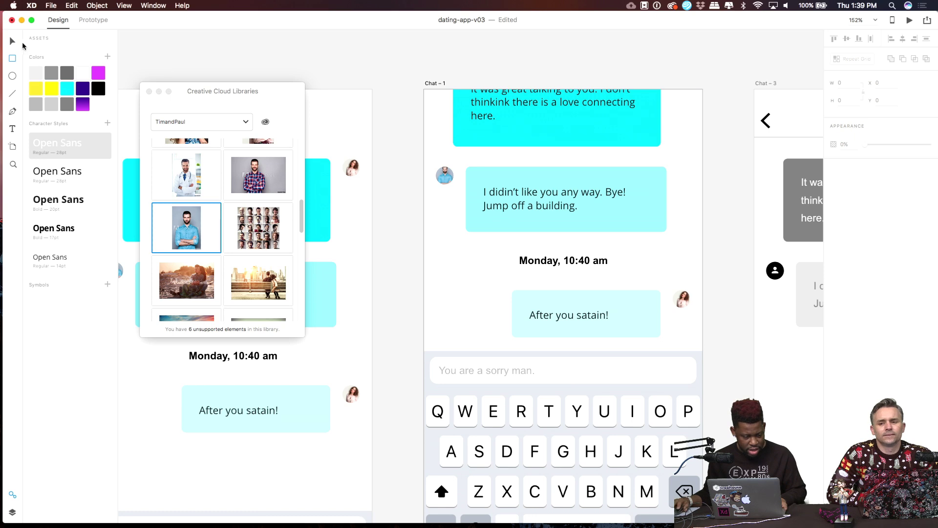
Copy the white header bar from Chat – 3 to the top of Chat – 1, in front of the message thread.
click(779, 100)
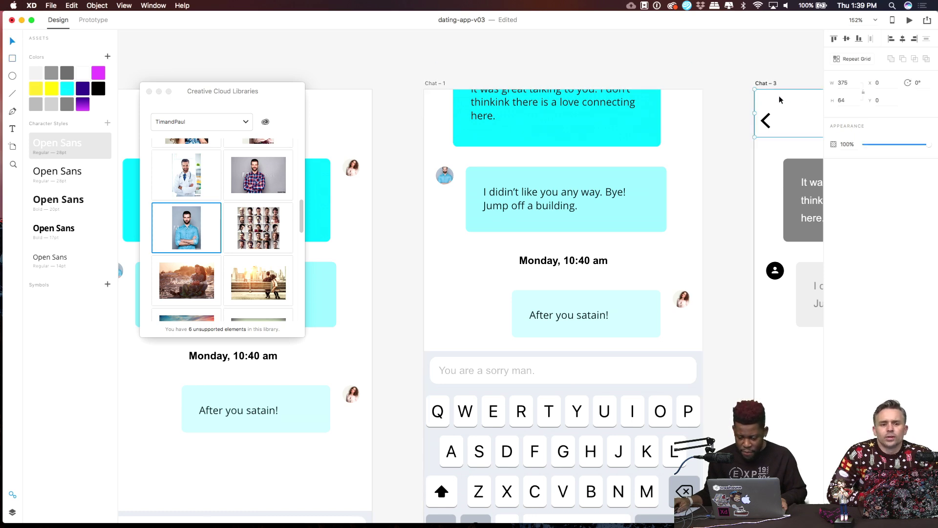
double_click(779, 100)
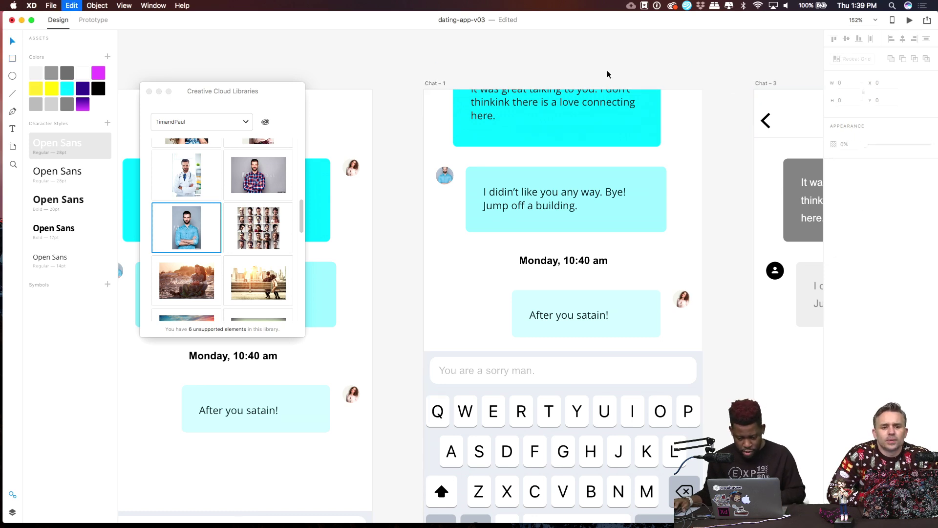
key(super+shift+bracketright)
drag(796, 110, 466, 98)
click(534, 65)
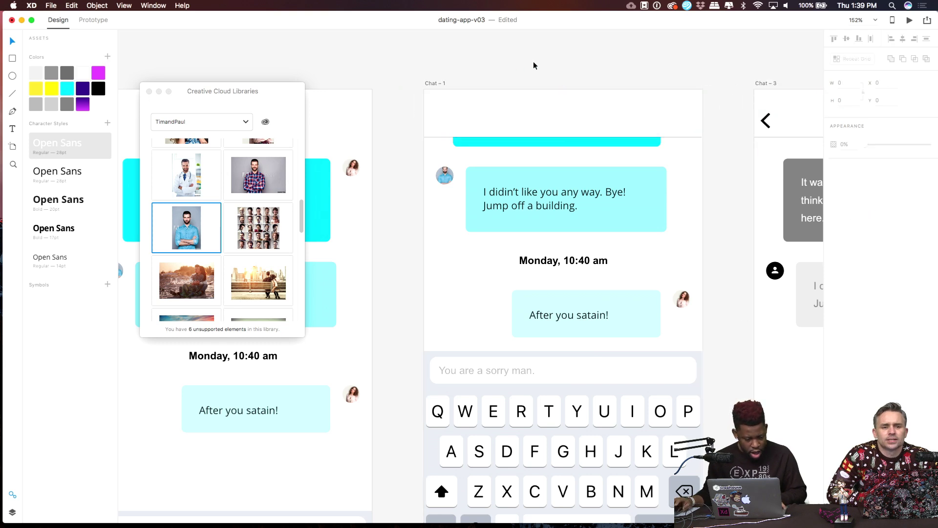
Examine the settings of the Open Sans Regular 14 pt character style, moving the Creative Cloud Libraries window out of the way.
right_click(77, 260)
click(91, 263)
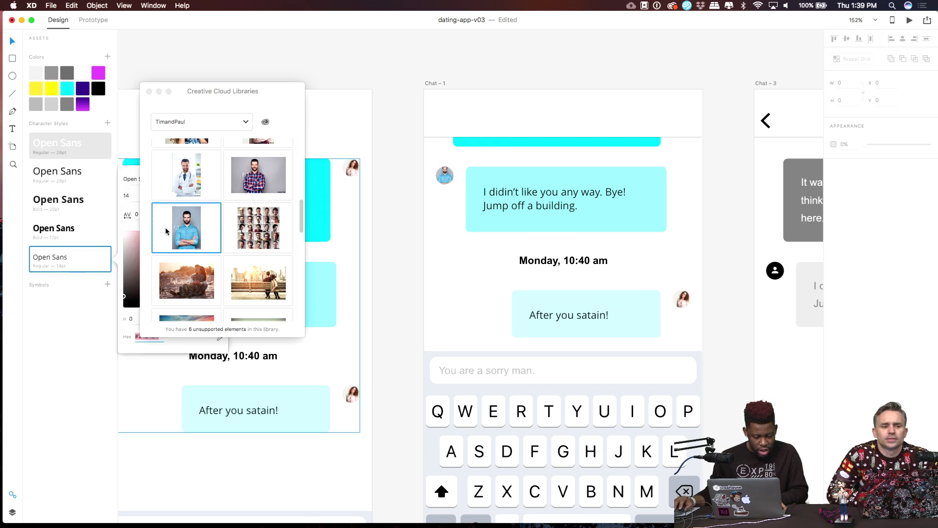
drag(253, 94, 531, 99)
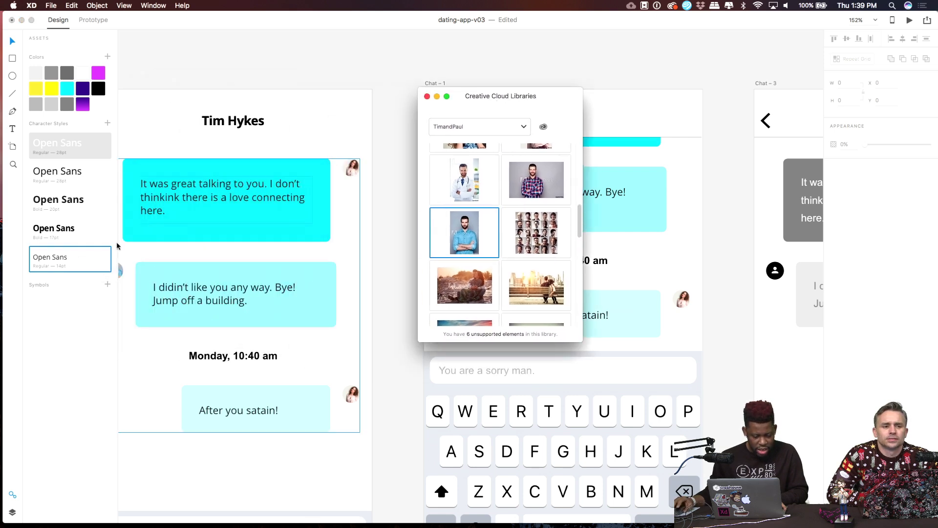
right_click(82, 260)
click(98, 261)
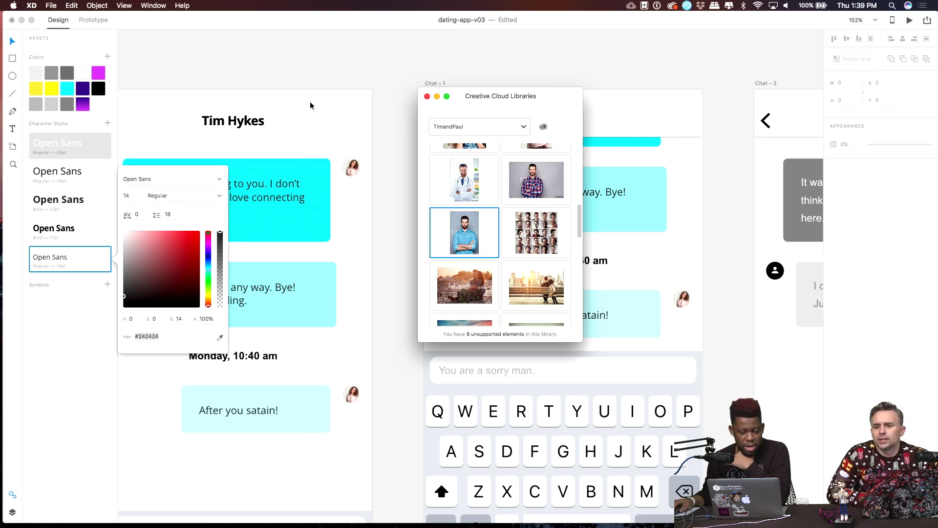
click(316, 86)
drag(492, 115, 261, 111)
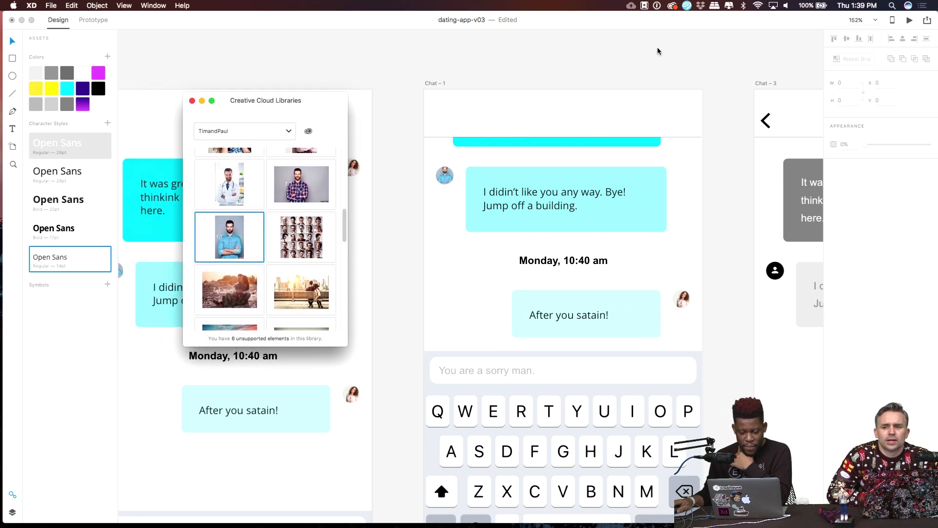
Remove the shadow from the header bar on Chat – 1 and turn on its Background Blur.
click(670, 103)
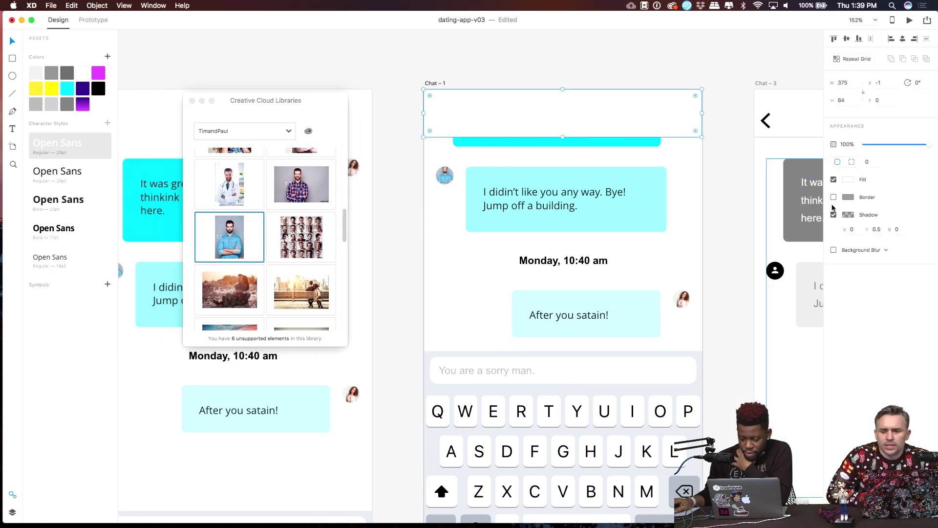
click(834, 215)
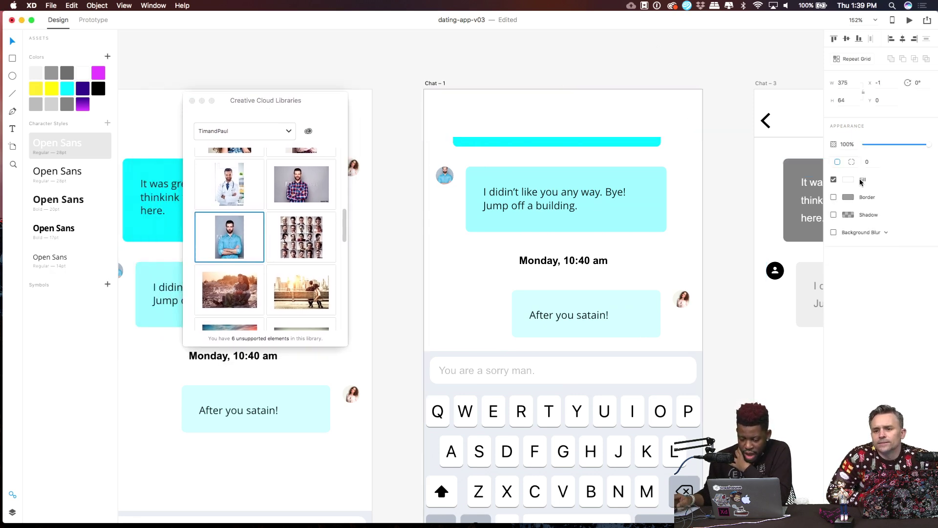
click(833, 232)
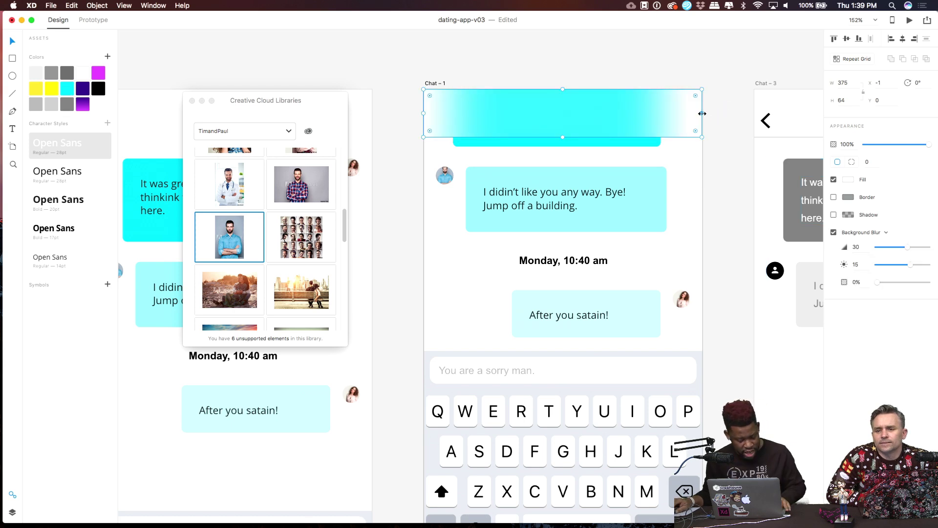
Widen the header bar on Chat – 1 evenly on both sides to a width of 385.
drag(703, 113, 706, 113)
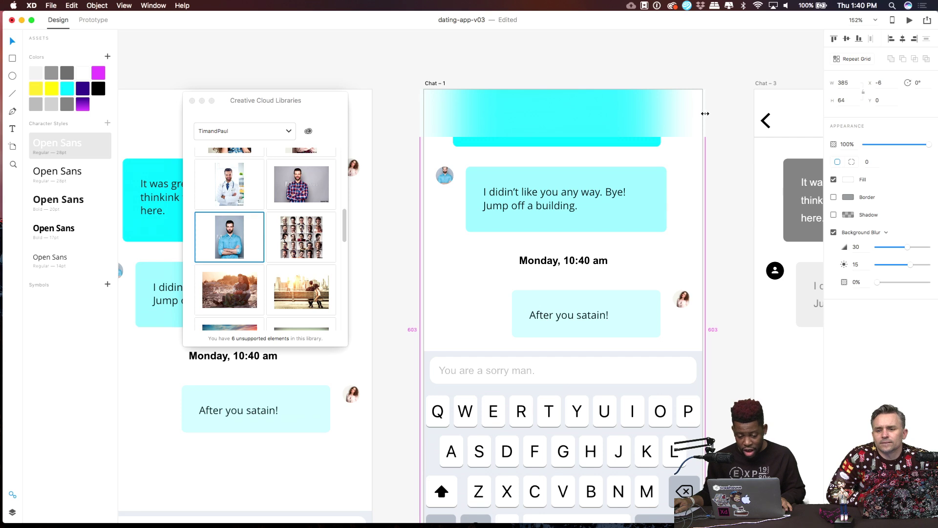
click(647, 64)
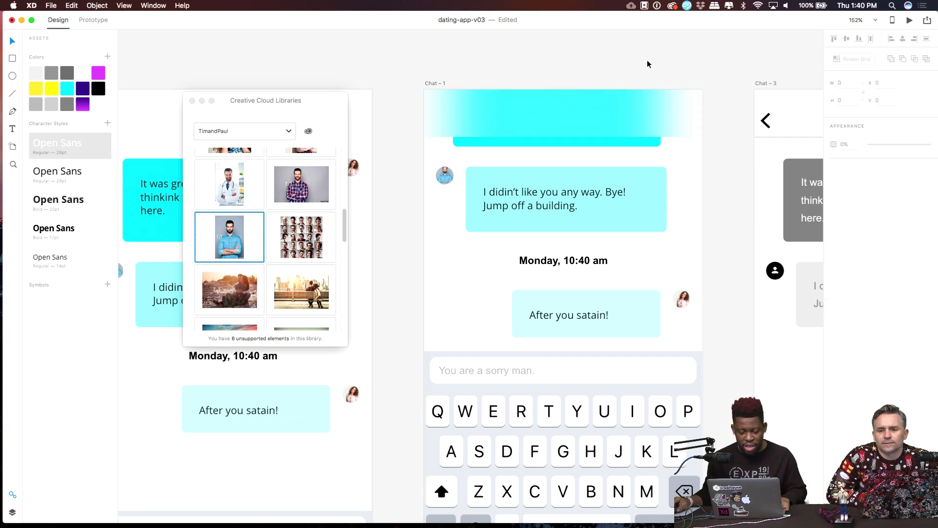
scroll(562, 64, left, 10)
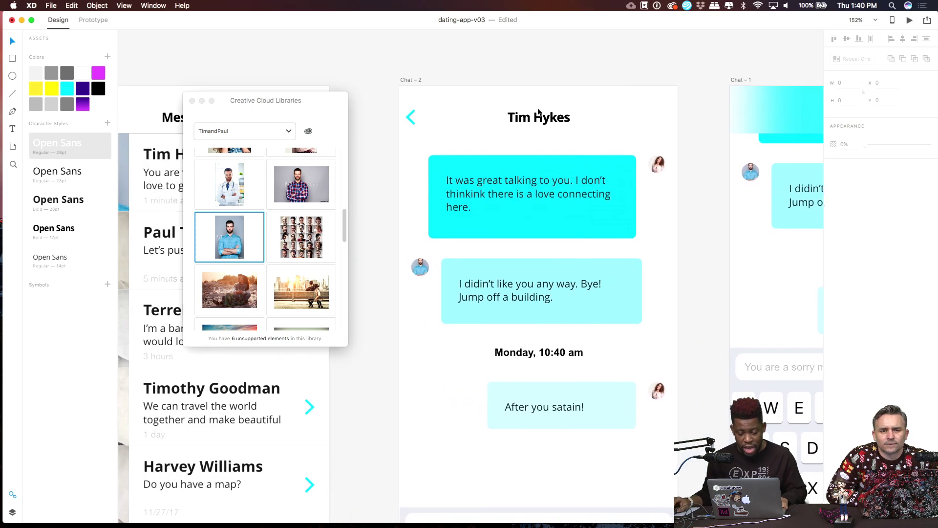
Copy the cyan back arrow and the contact name from the Chat – 2 header onto the header bar of Chat – 1.
click(538, 112)
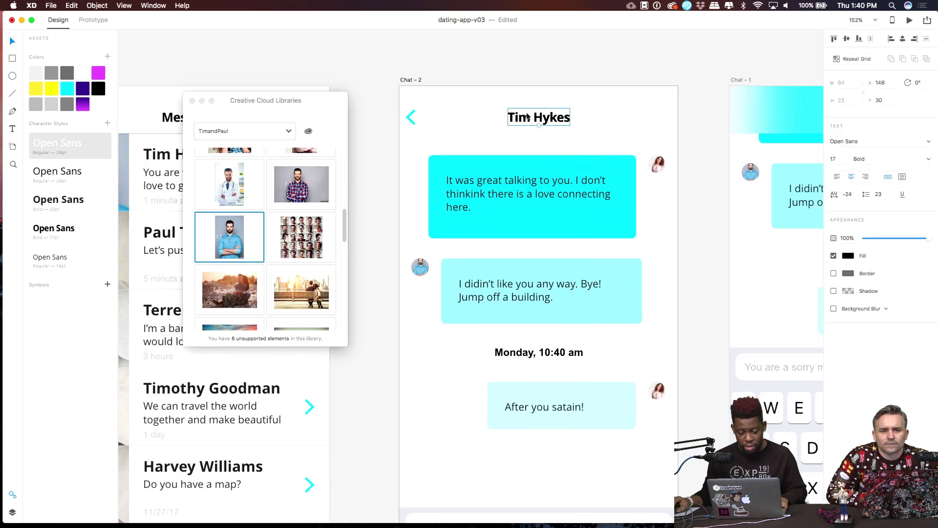
shift+click(412, 122)
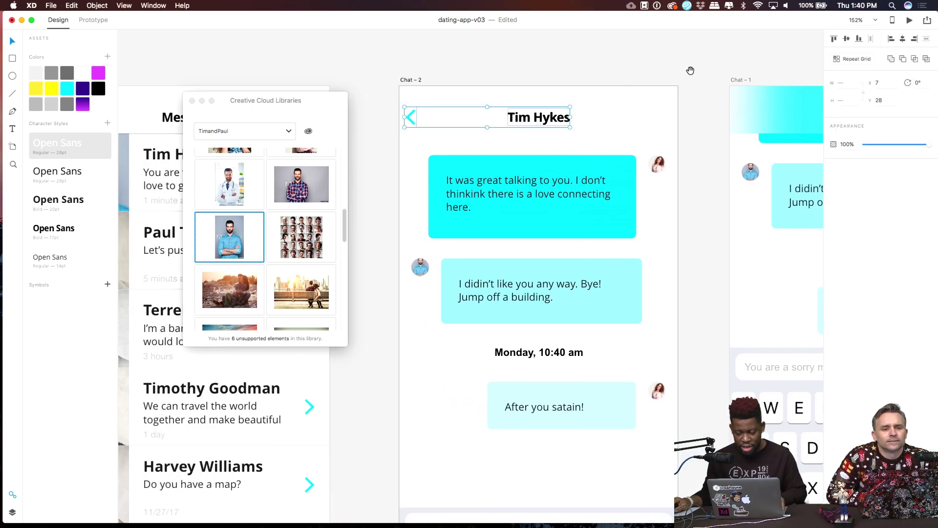
scroll(690, 71, right, 13)
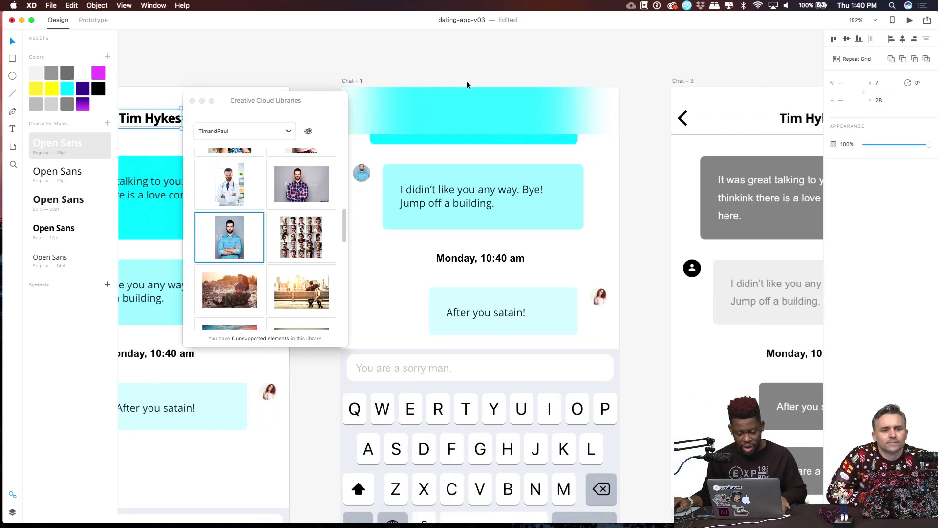
scroll(720, 77, left, 10)
key(super+c)
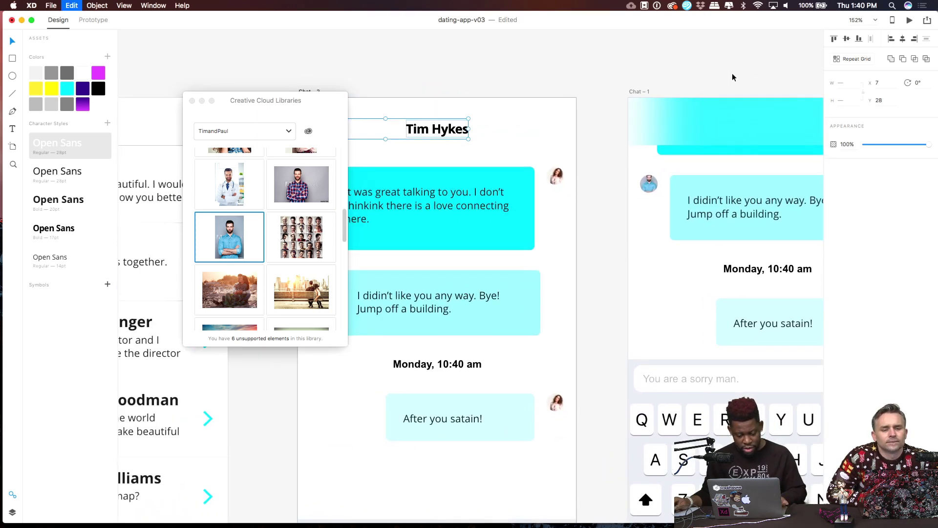
click(640, 157)
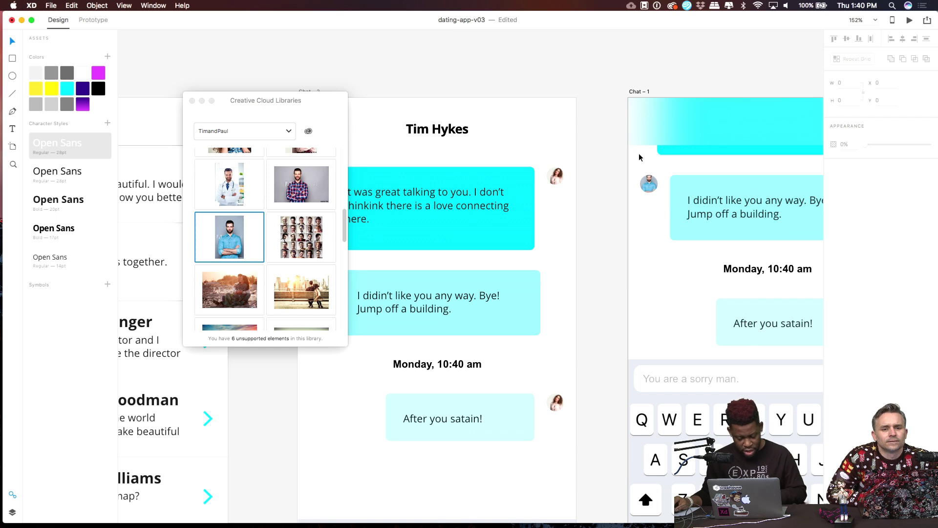
click(639, 92)
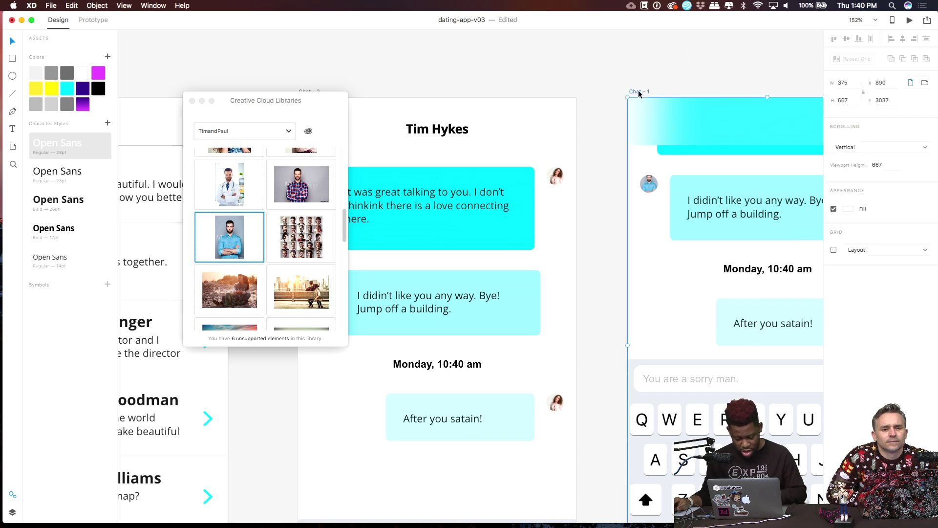
key(super+v)
drag(702, 81, 566, 73)
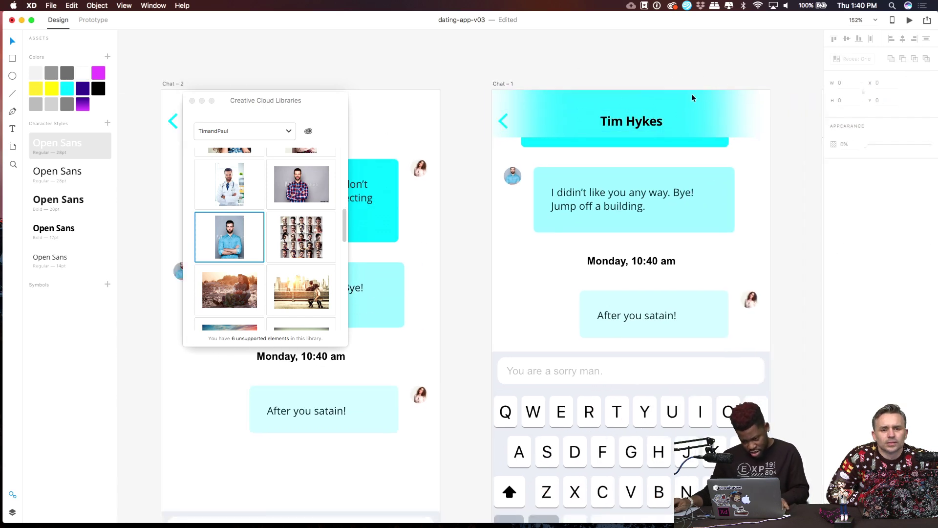
Extend the blurred header bar on Chat – 1 past the artboard's upper edge to a height of 77.
scroll(778, 195, down, 5)
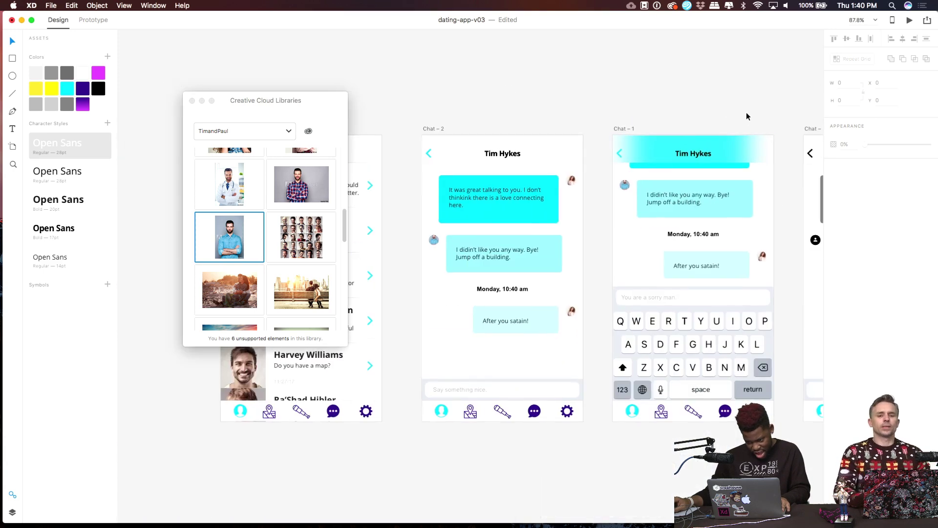
scroll(747, 116, up, 4)
click(739, 159)
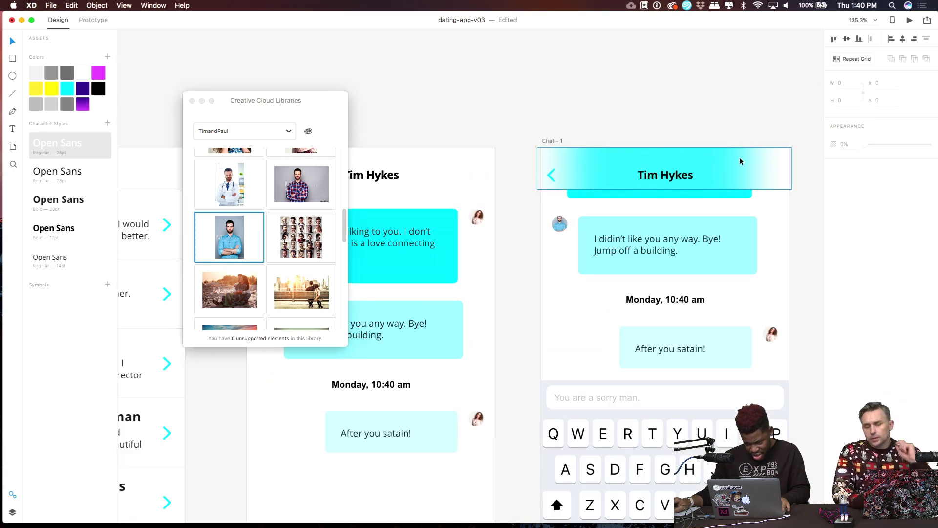
drag(665, 147, 665, 142)
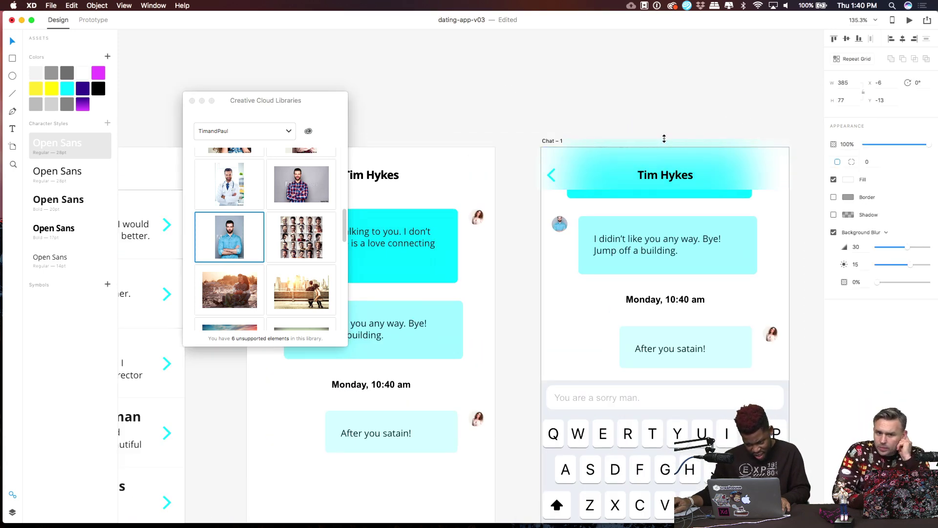
click(796, 204)
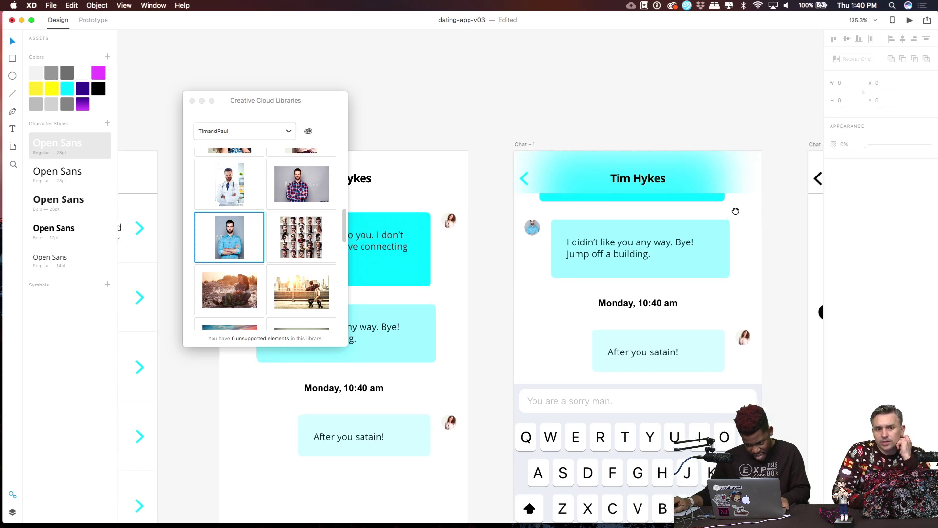
Delete the old header with its black back arrow, contact name and icons from Chat – 3.
scroll(796, 204, right, 3)
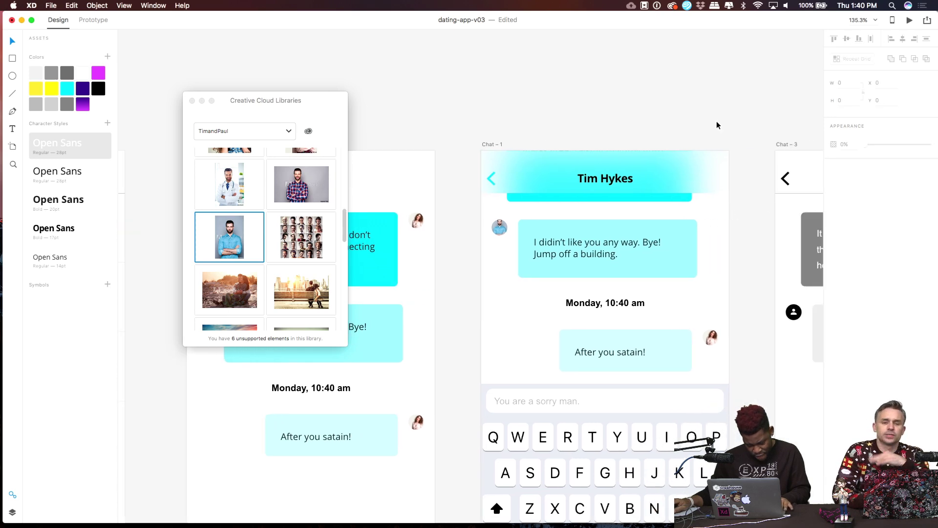
scroll(716, 125, down, 4)
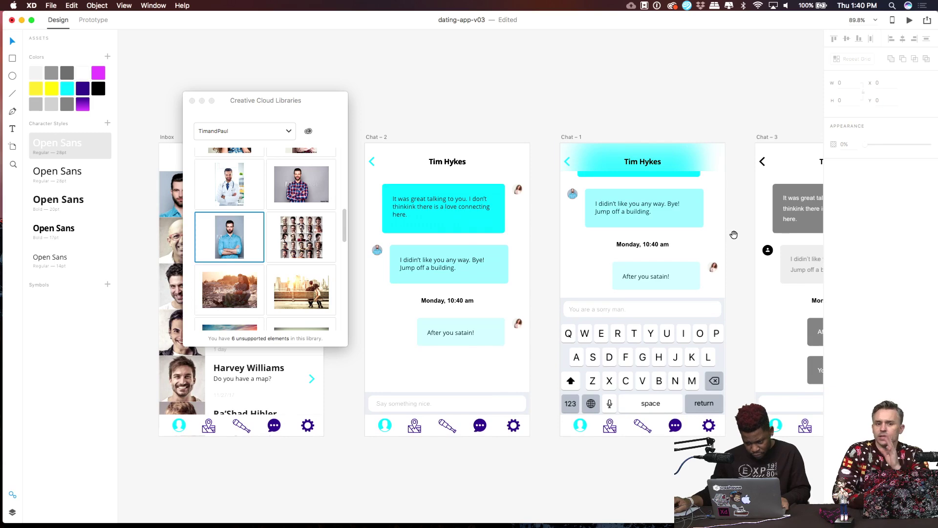
drag(734, 235, 748, 173)
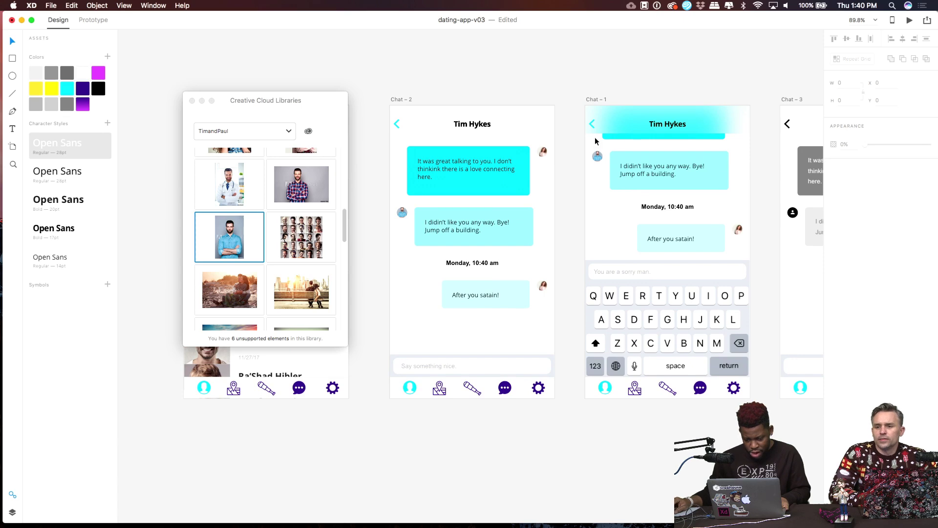
scroll(624, 124, down, 2)
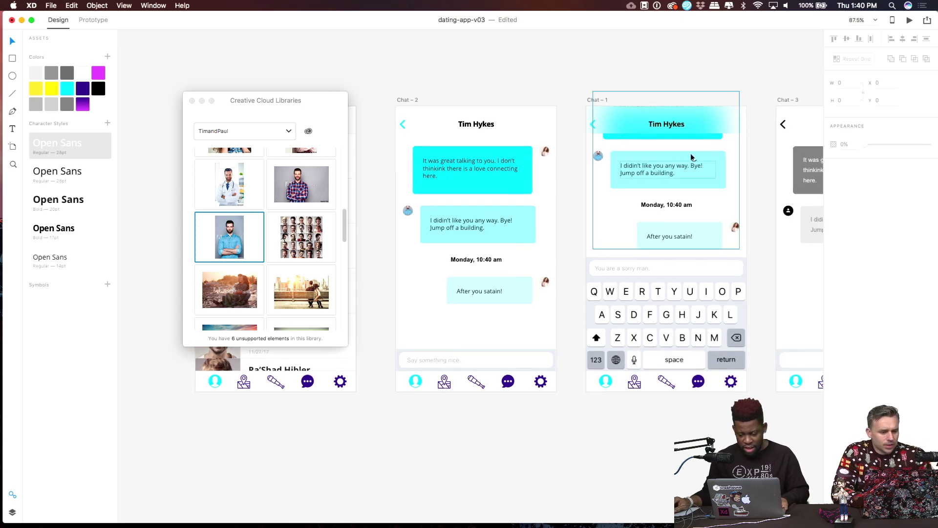
scroll(660, 146, right, 5)
scroll(628, 141, down, 5)
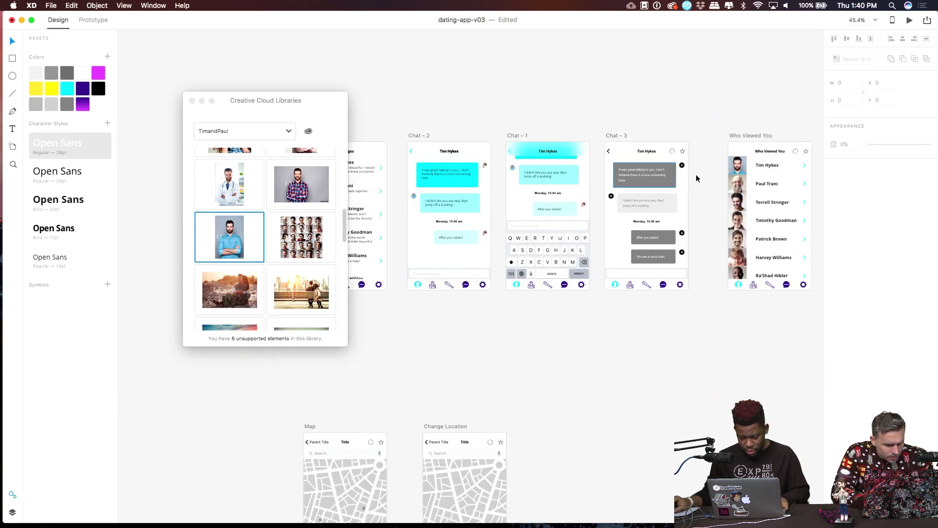
drag(698, 178, 655, 130)
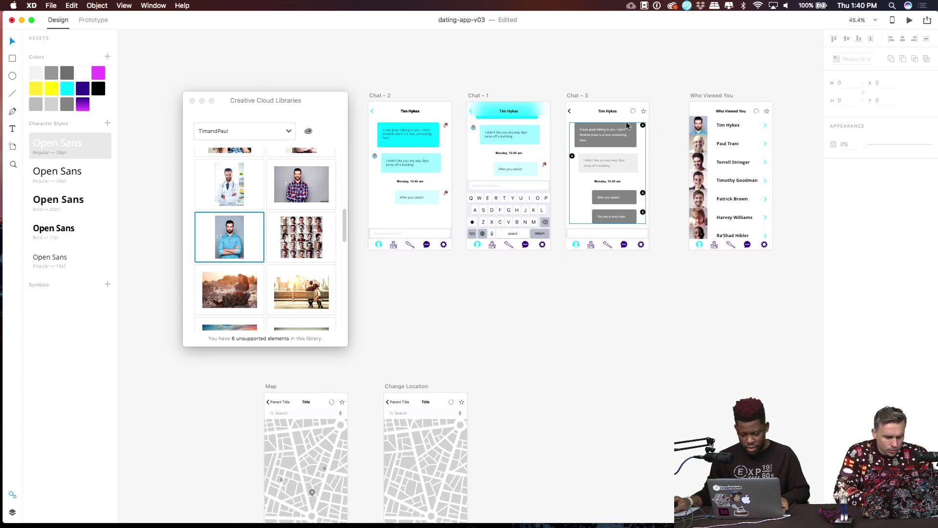
scroll(595, 101, up, 10)
scroll(593, 107, down, 5)
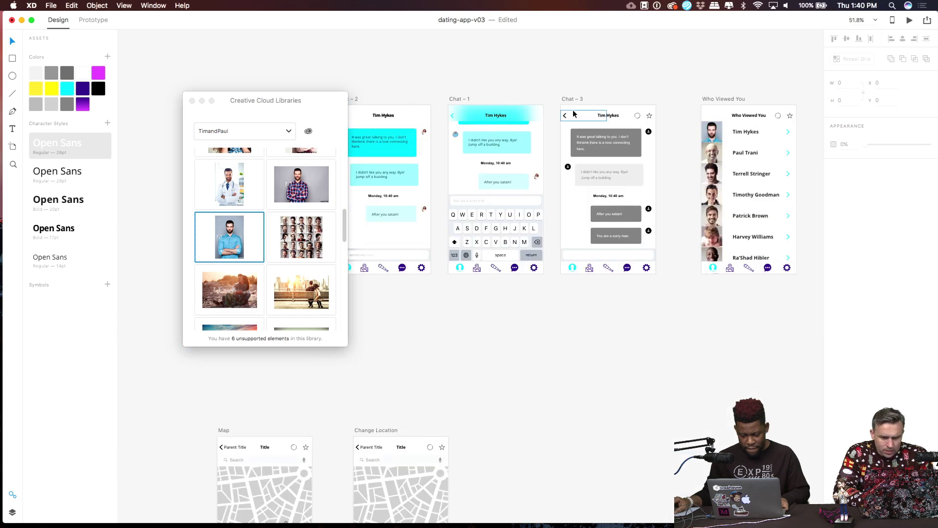
click(615, 115)
key(Delete)
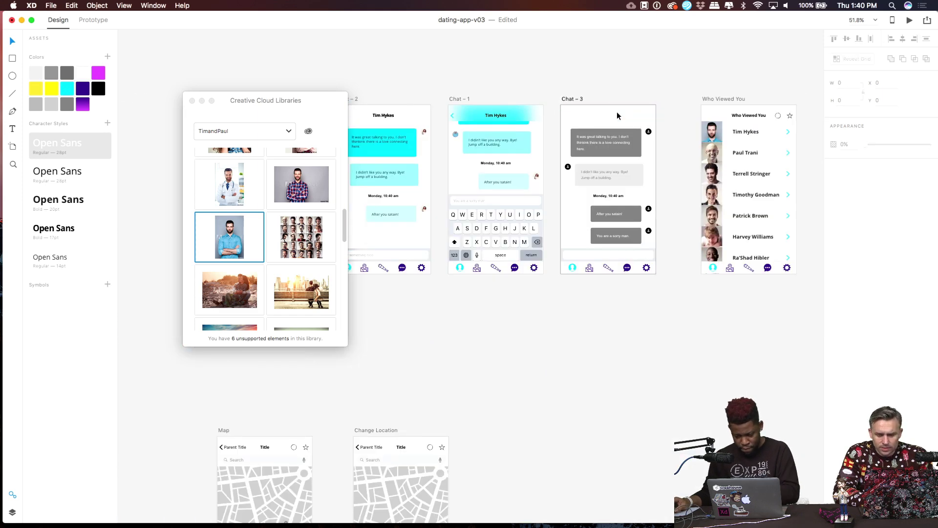
Copy the contact name and cyan back arrow from Chat – 2 into the empty header area of Chat – 3.
scroll(400, 109, left, 5)
click(514, 117)
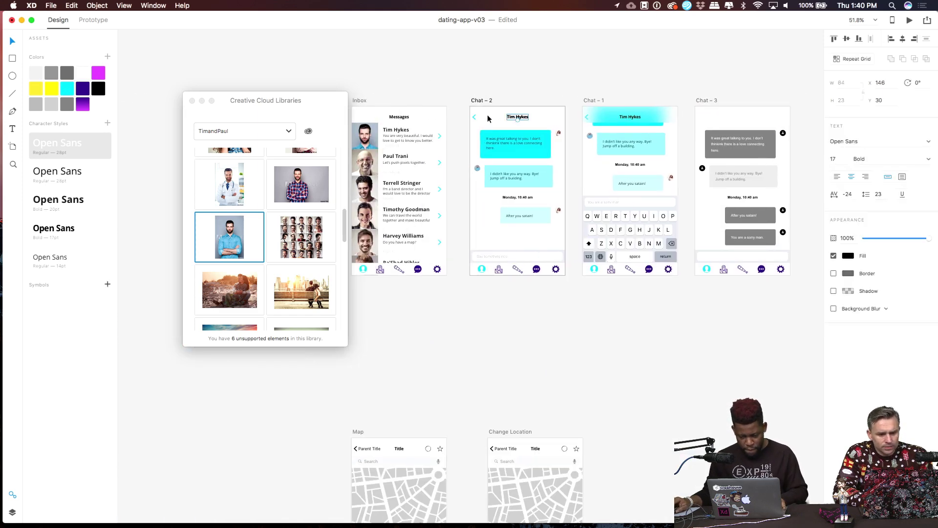
shift+click(473, 118)
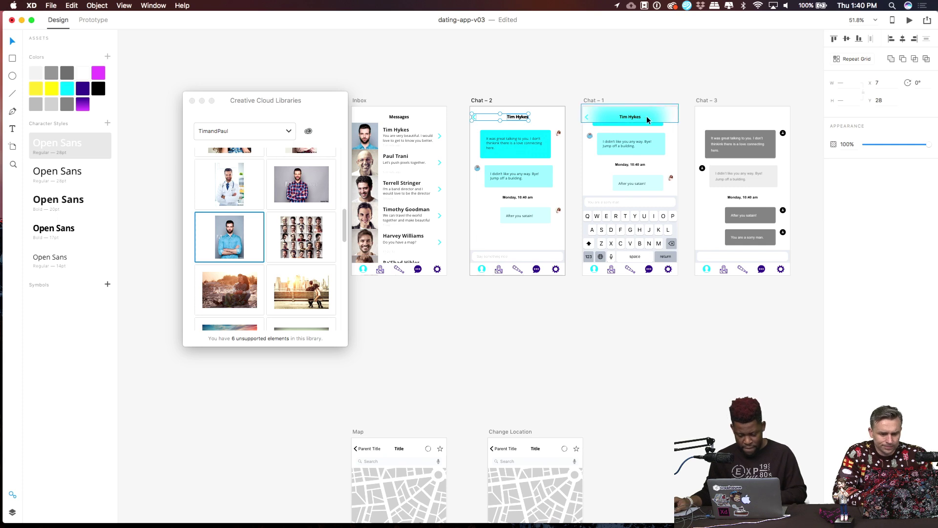
key(super+c)
click(717, 117)
key(super+v)
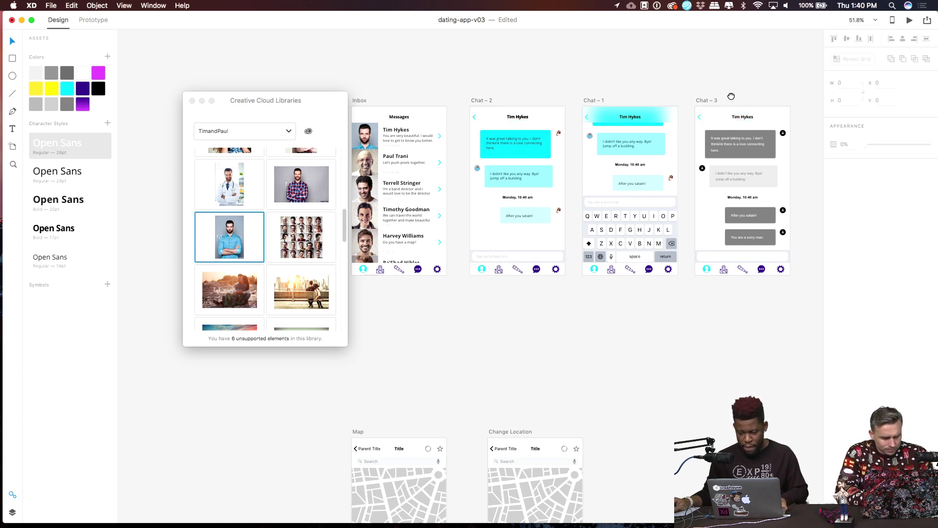
Ungroup the grey message thread on Chat – 3.
drag(738, 84, 659, 39)
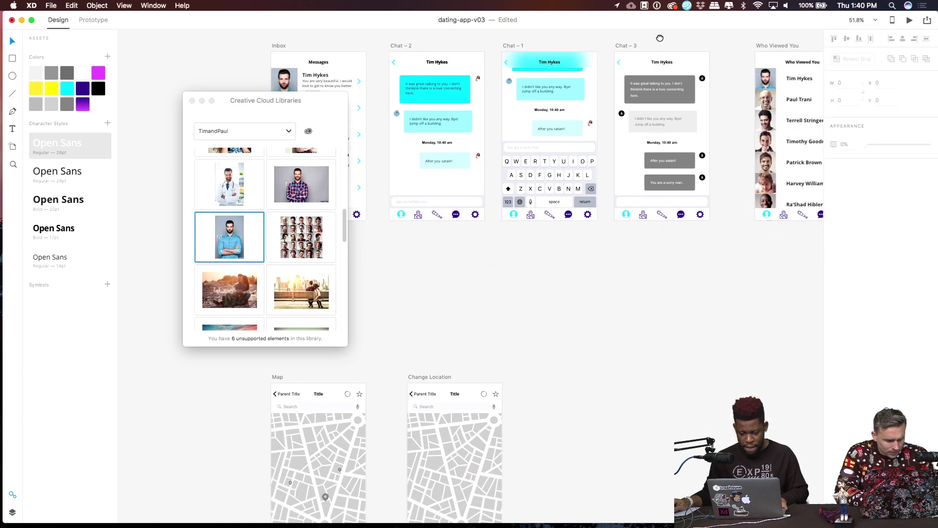
click(693, 85)
scroll(694, 85, up, 5)
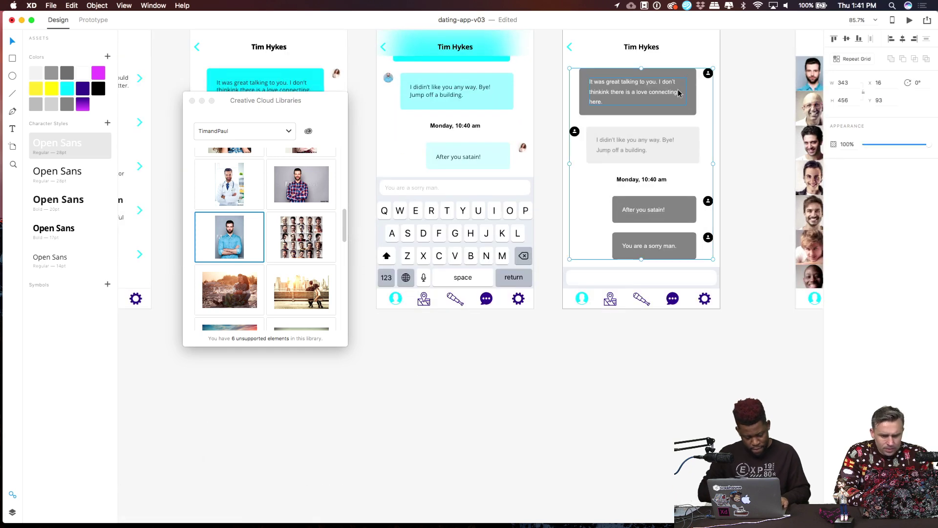
key(super+shift+g)
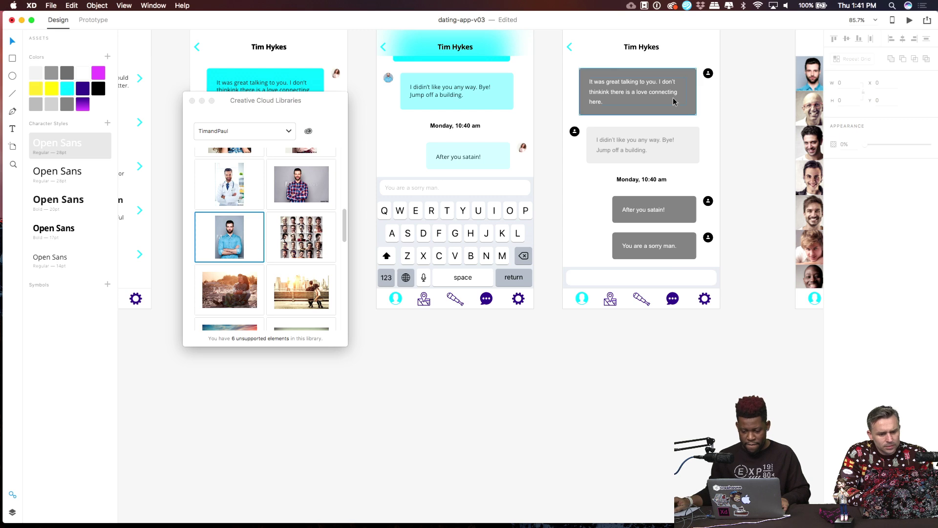
click(676, 101)
key(super+z)
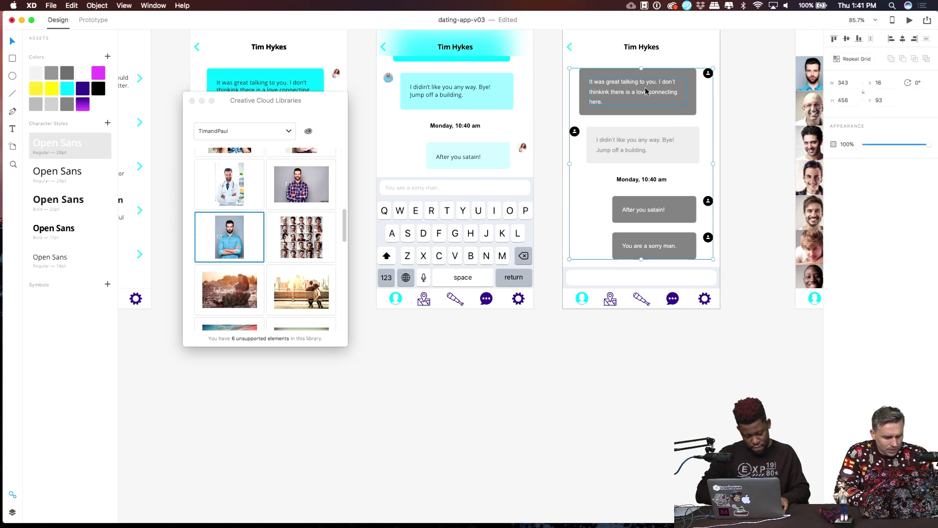
key(super+shift+g)
click(726, 116)
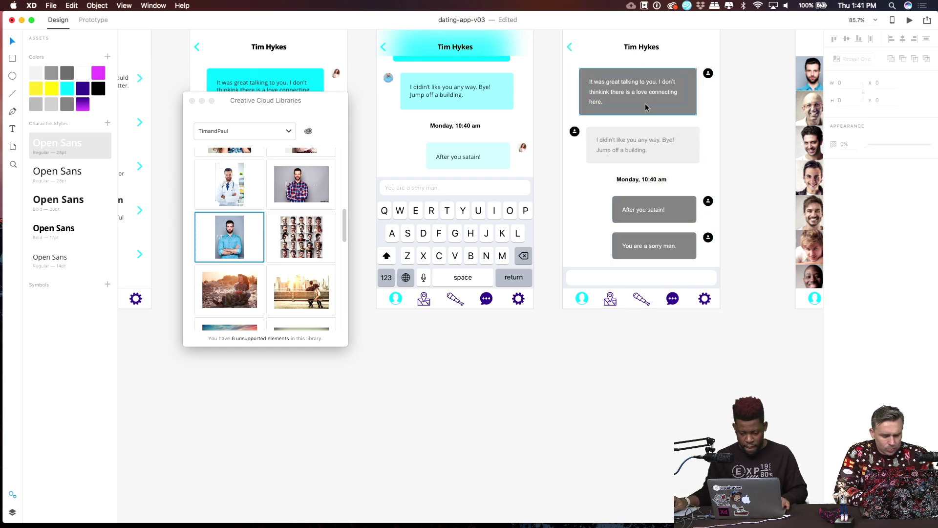
Compare the grey messages on Chat – 3 with the restyled message thread on Chat – 1.
scroll(649, 103, down, 3)
scroll(649, 106, up, 10)
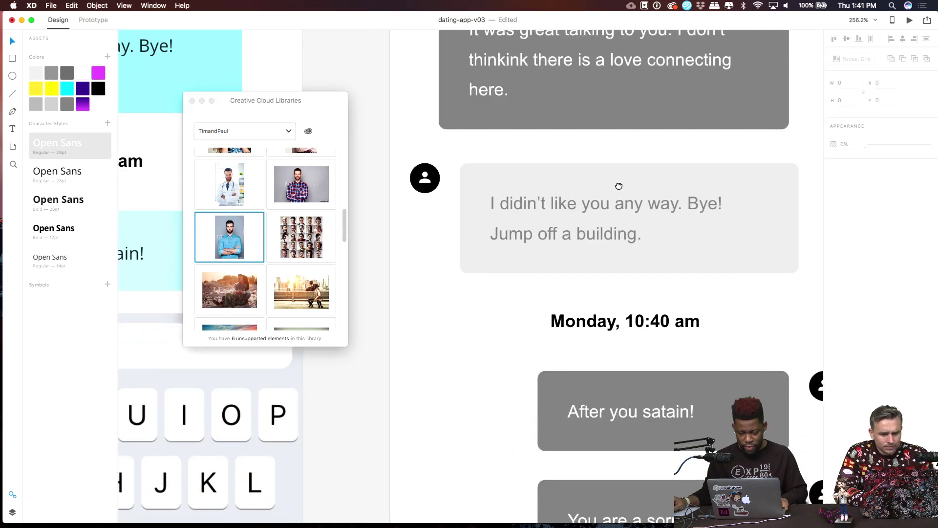
scroll(691, 182, down, 6)
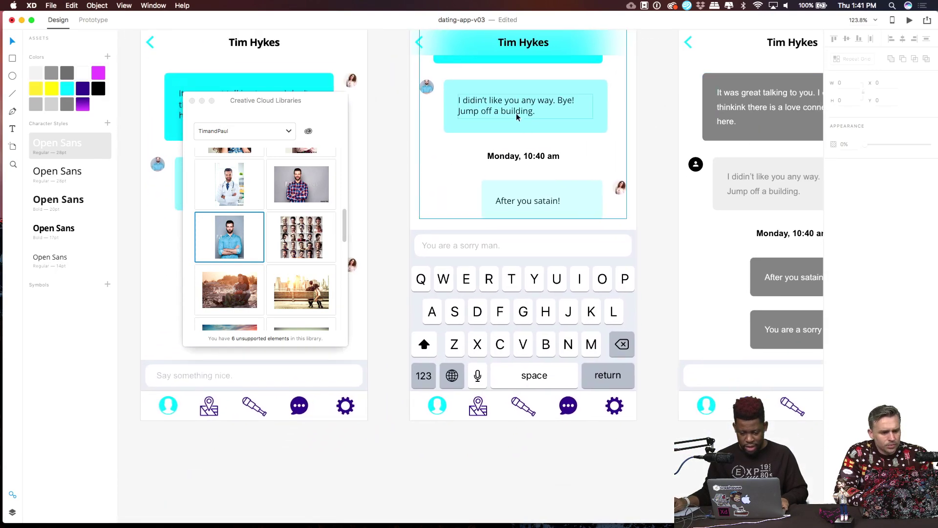
click(533, 178)
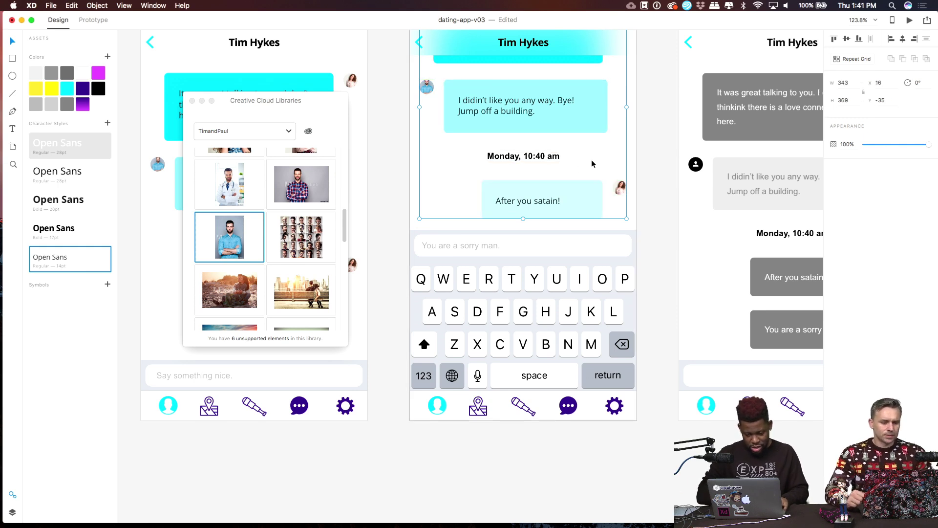
key(Escape)
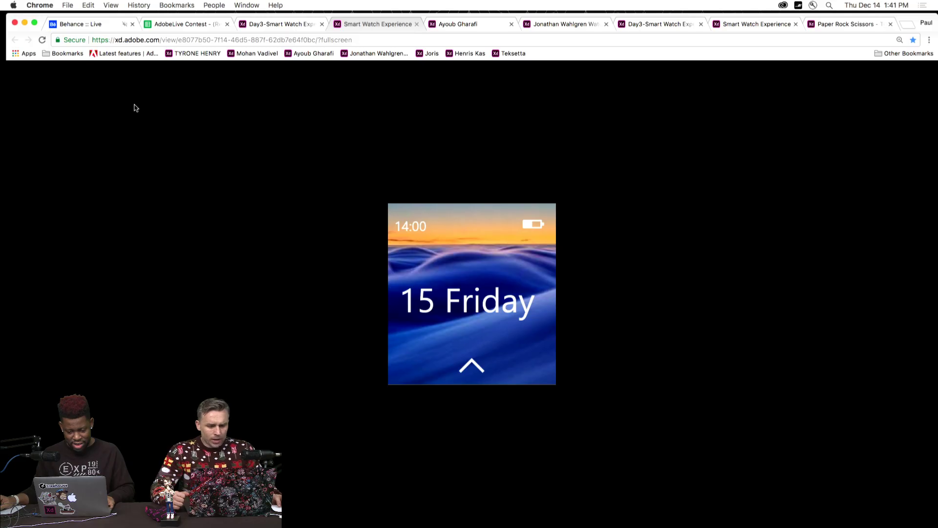
Switch to Chrome, leave the full-screen view of the Smart Watch Experience prototype and enlarge the page.
click(242, 55)
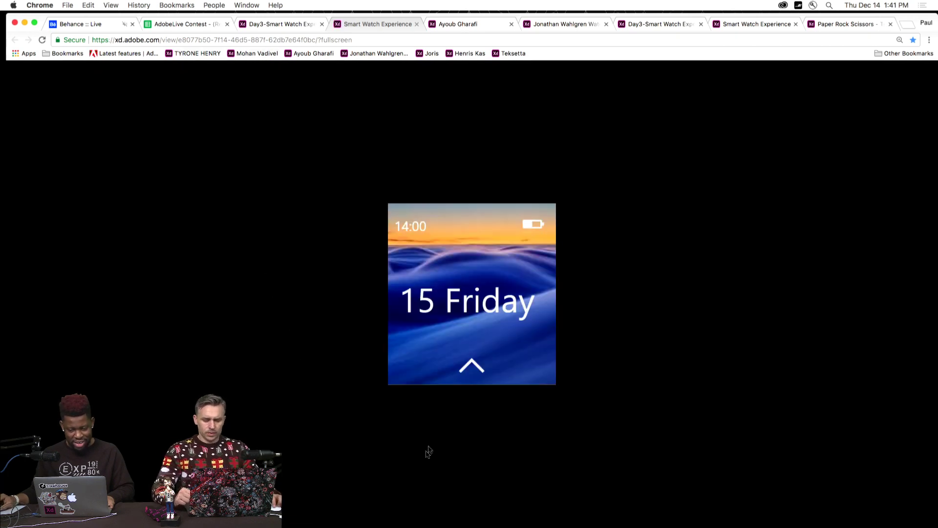
key(Escape)
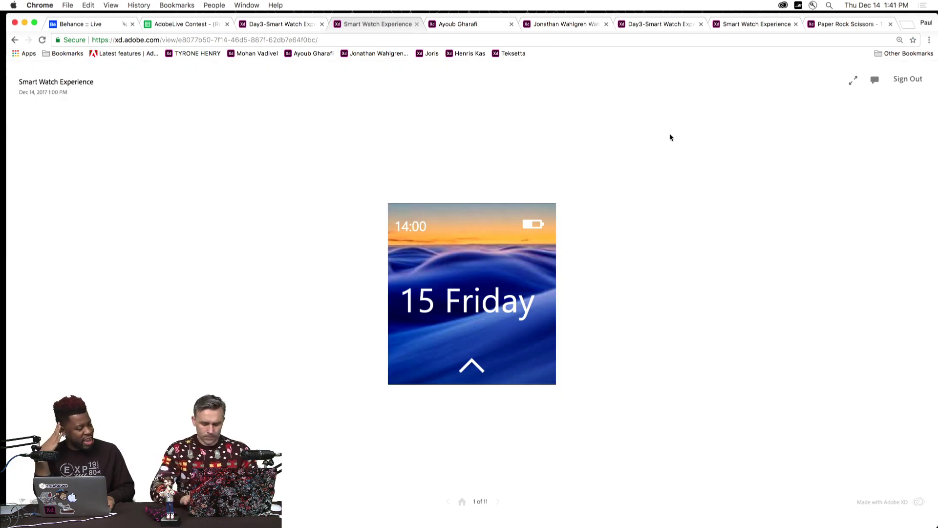
key(super+equal)
key(super+equal)
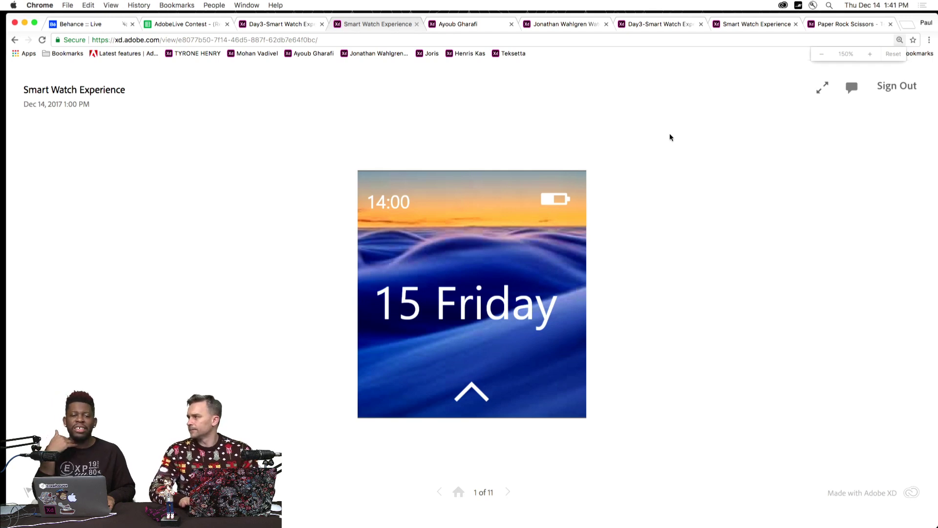
key(super+equal)
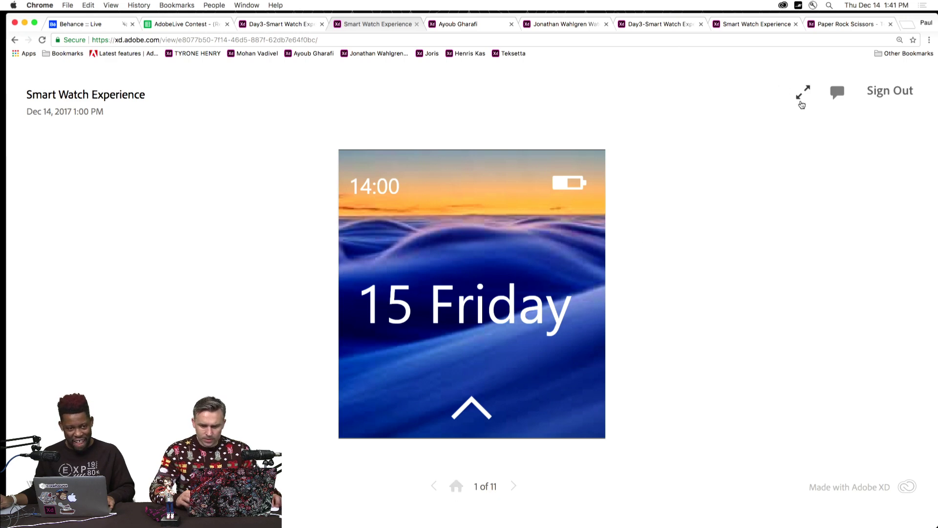
Unlock the watch prototype to its app home, preview the music player screen and return to the app home.
click(456, 392)
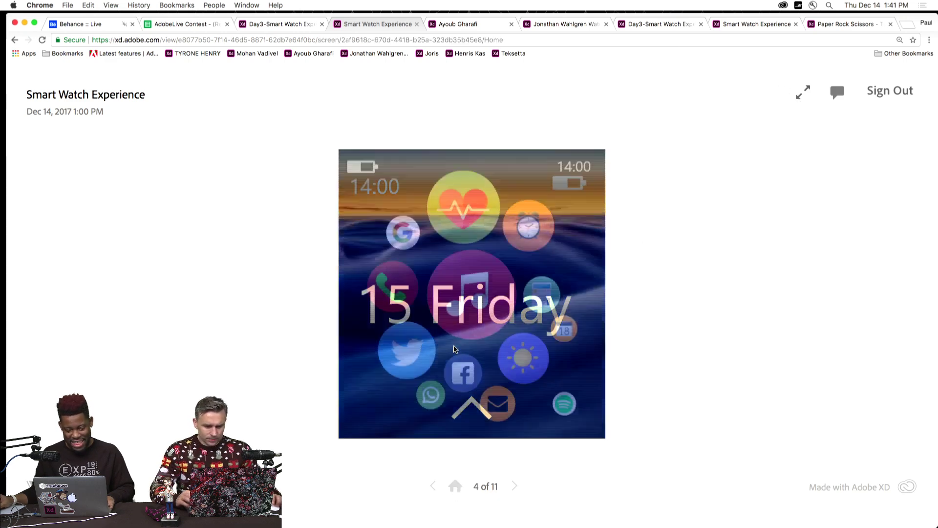
click(464, 287)
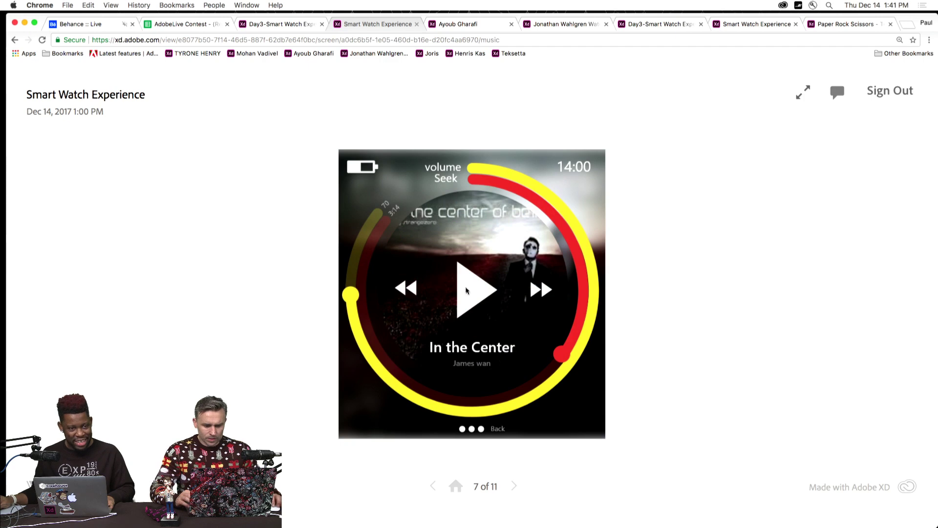
click(468, 337)
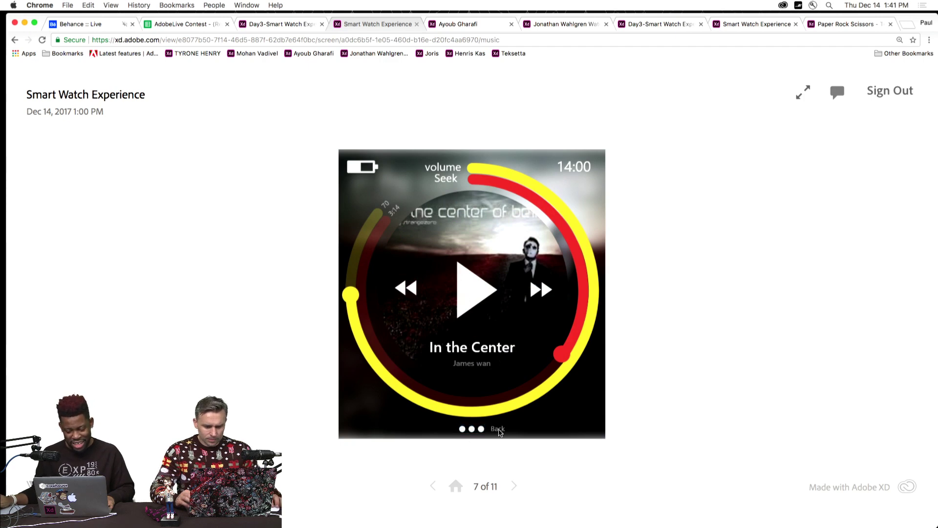
click(477, 433)
Open the fitness app, start the Running session and view the Walking and Jogging screens.
click(456, 200)
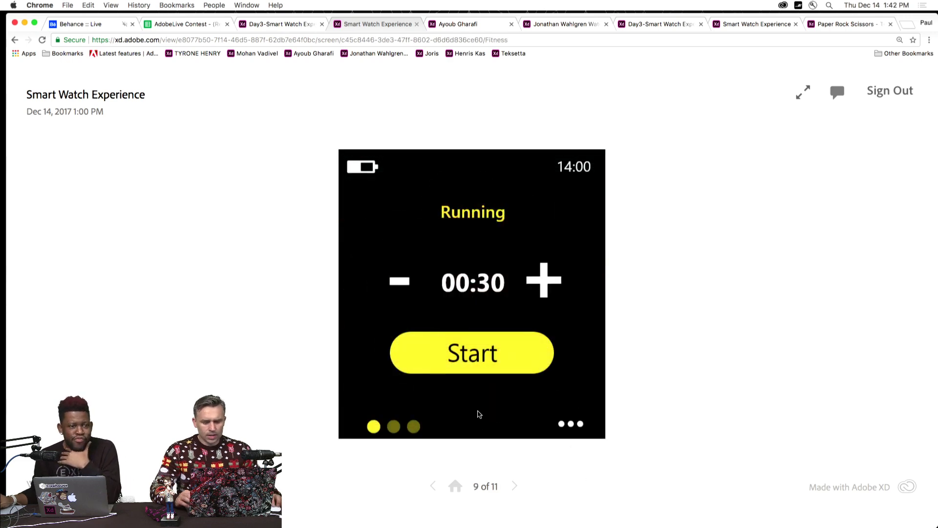
click(479, 414)
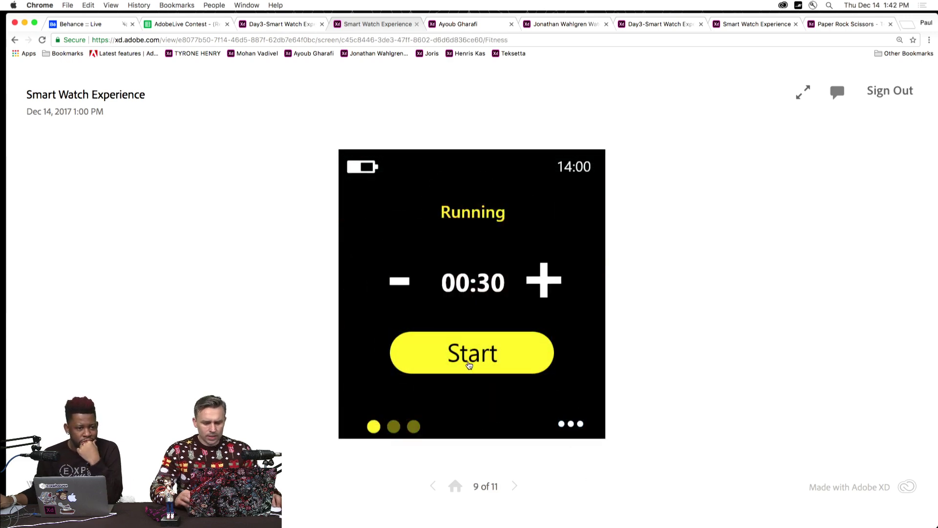
click(469, 365)
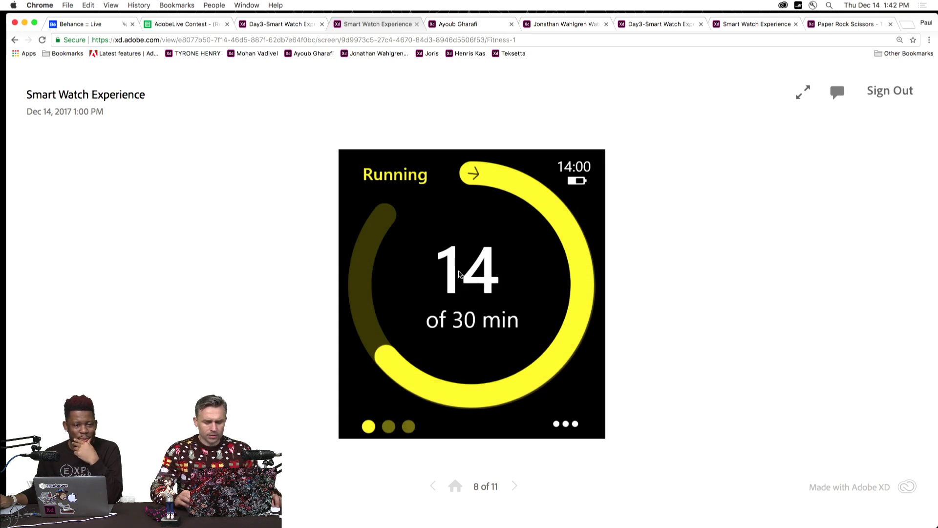
click(438, 362)
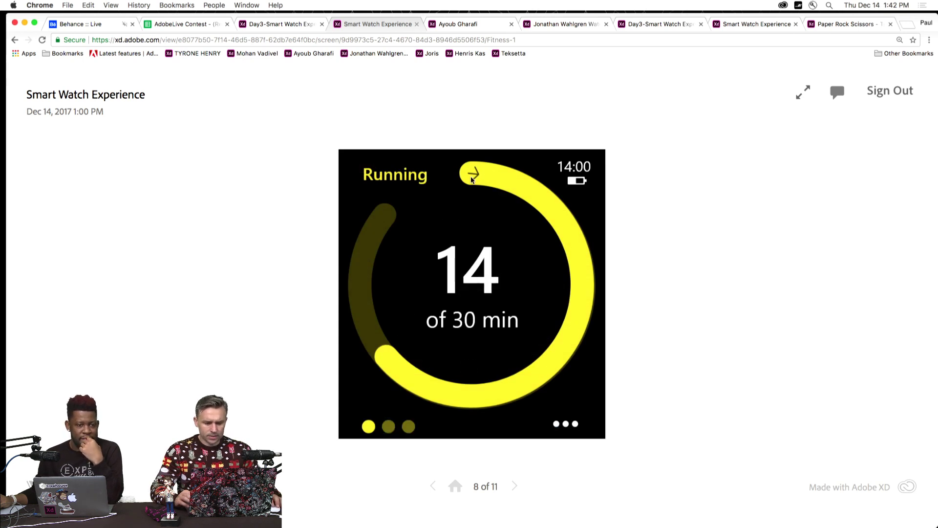
click(387, 428)
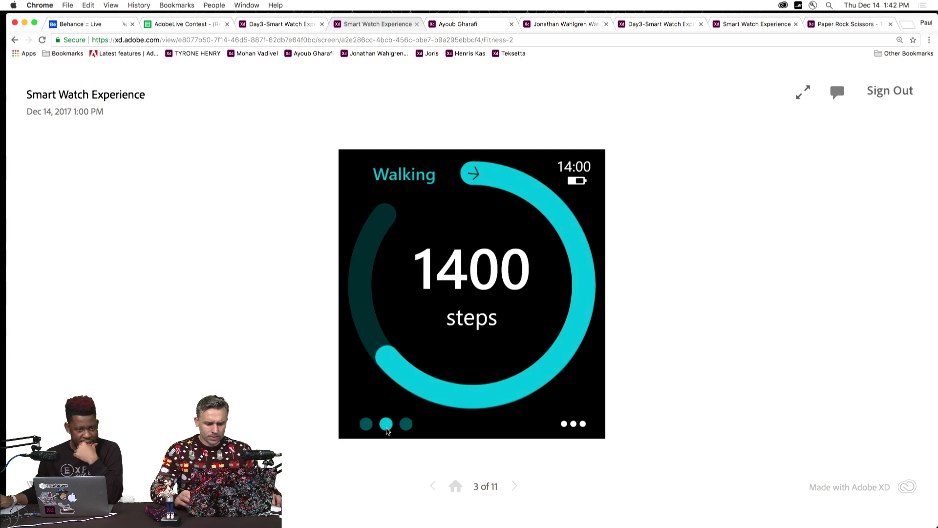
click(406, 429)
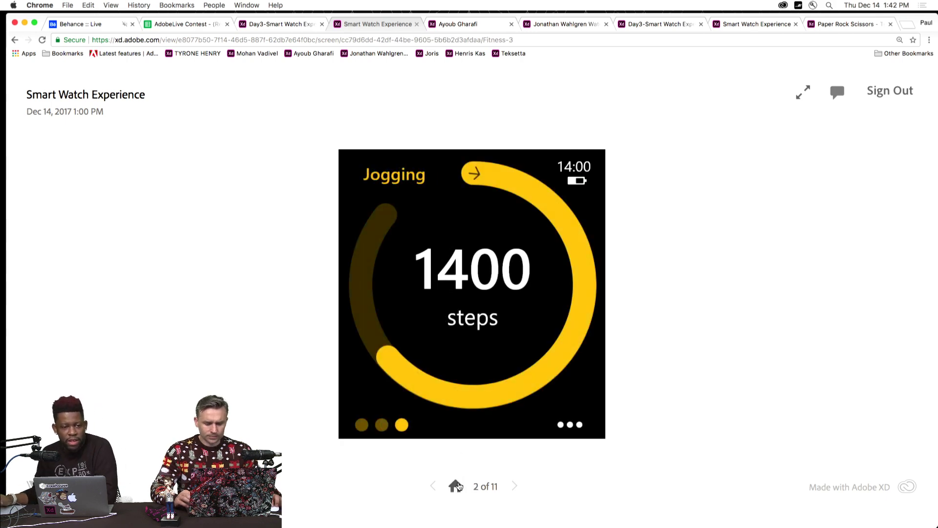
Restart the watch prototype from its lock screen, preview the contact list from the phone app and return to the app home.
click(455, 486)
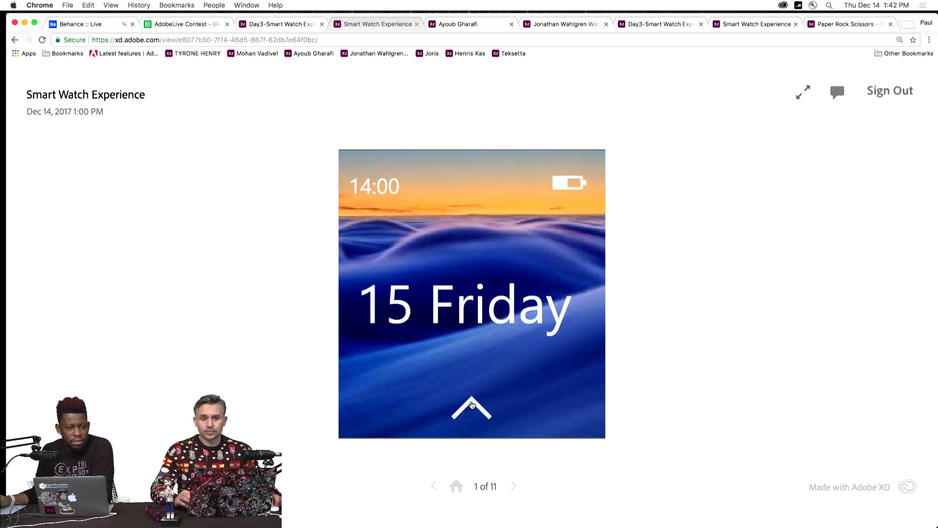
click(472, 405)
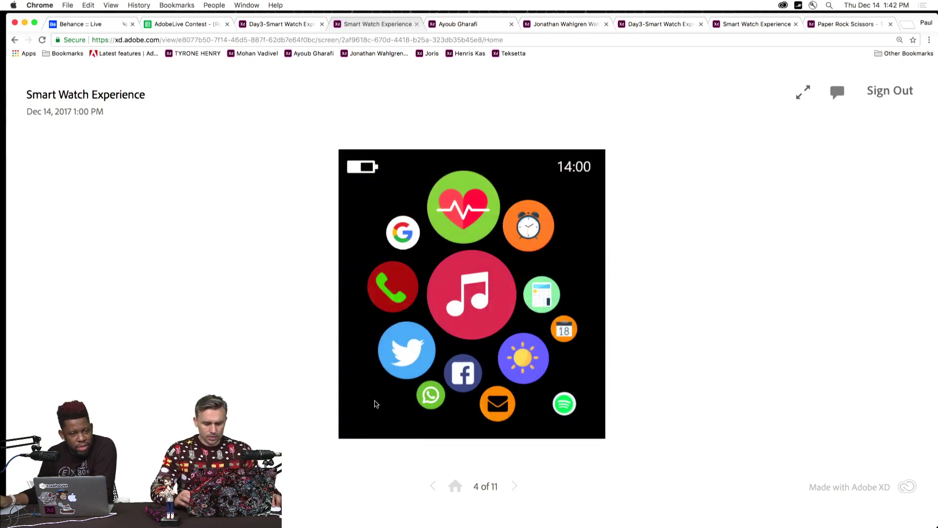
click(377, 404)
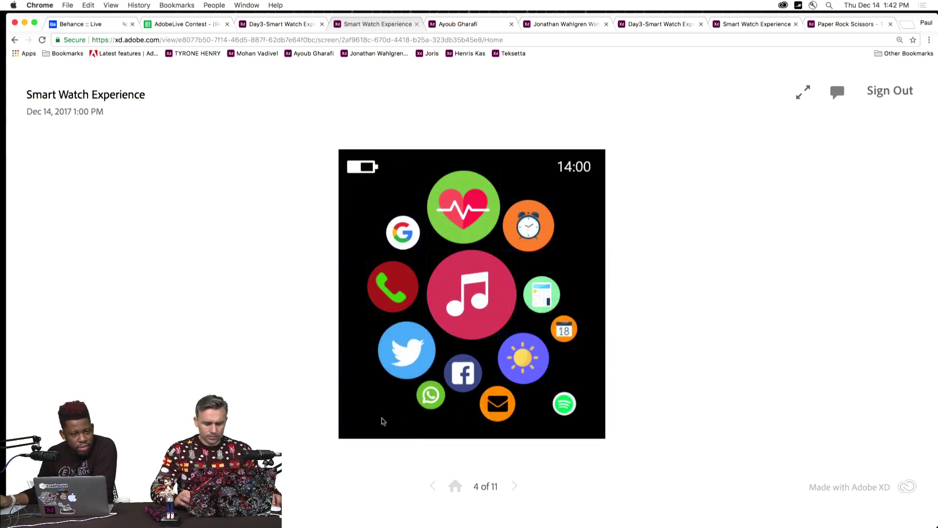
click(381, 413)
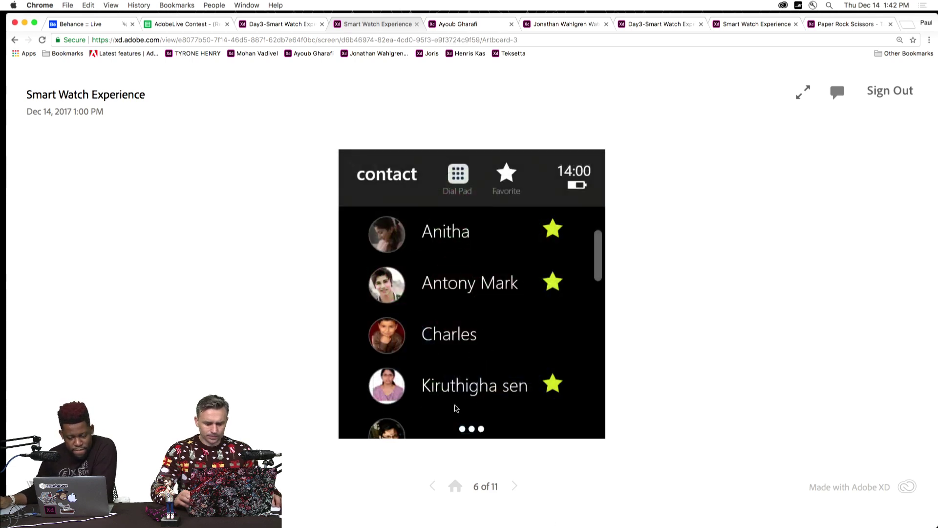
click(466, 431)
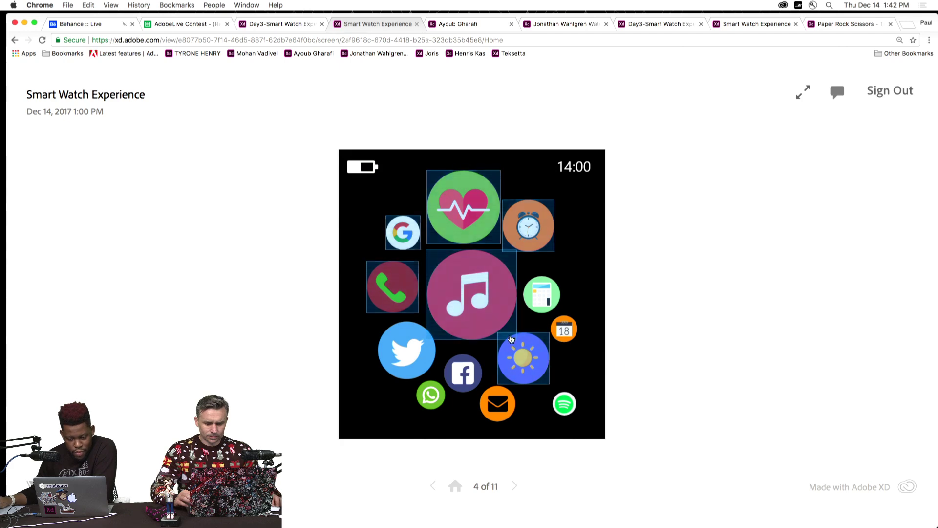
Preview the weather screen of the watch prototype and return to the app home.
click(516, 367)
click(376, 306)
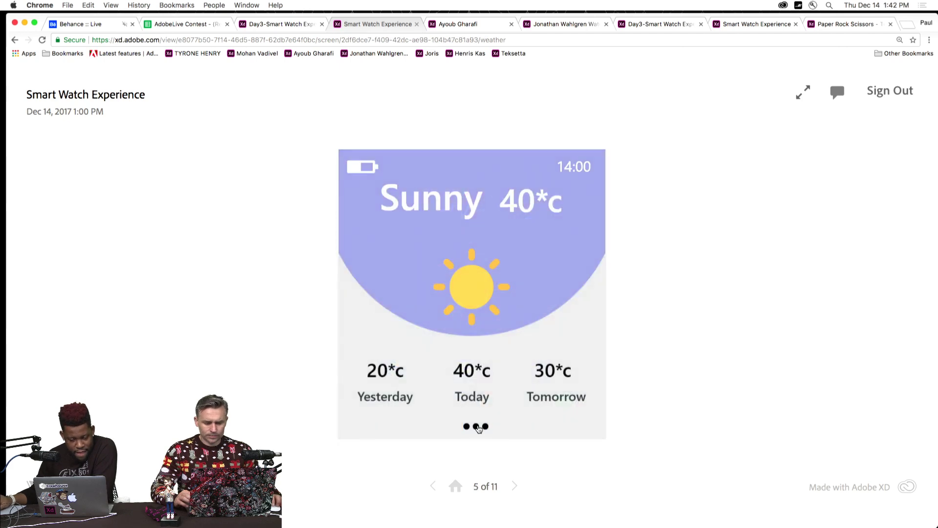
click(456, 421)
click(345, 421)
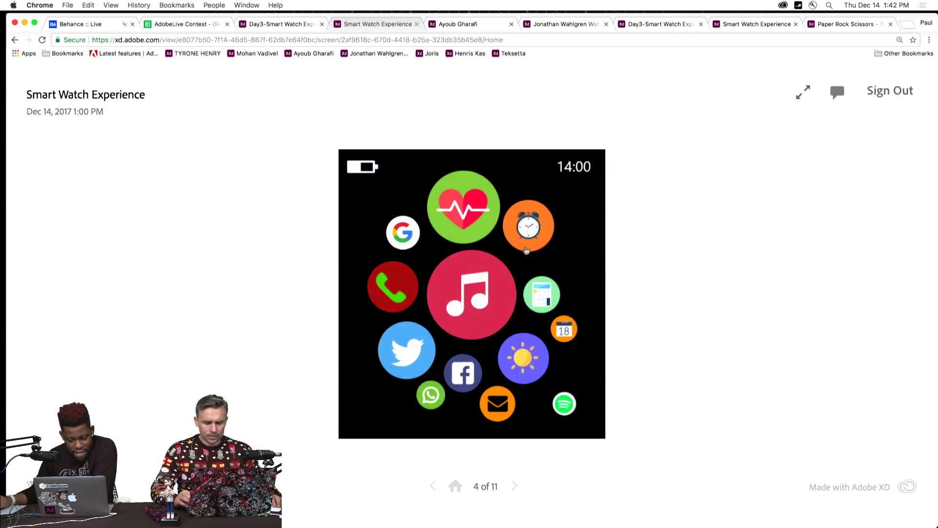
Open the alarm clock app's timer screen, try its Start control and return to the app home.
click(527, 243)
click(374, 310)
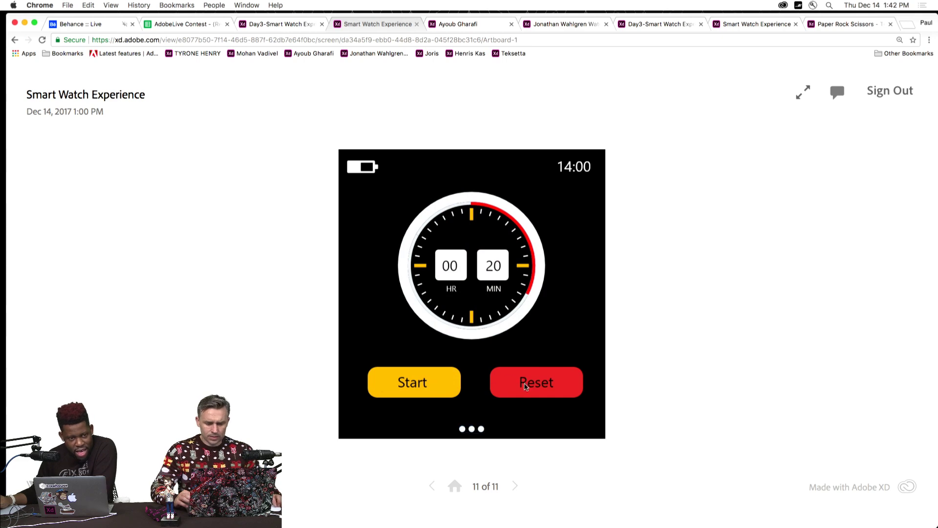
click(433, 386)
click(463, 422)
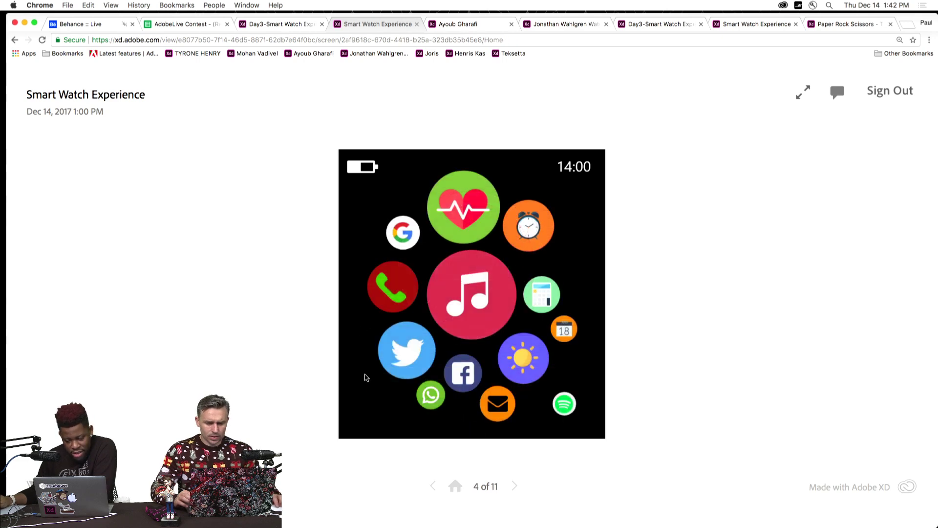
Preview the Google voice search screen and return to the app home.
click(380, 308)
click(404, 234)
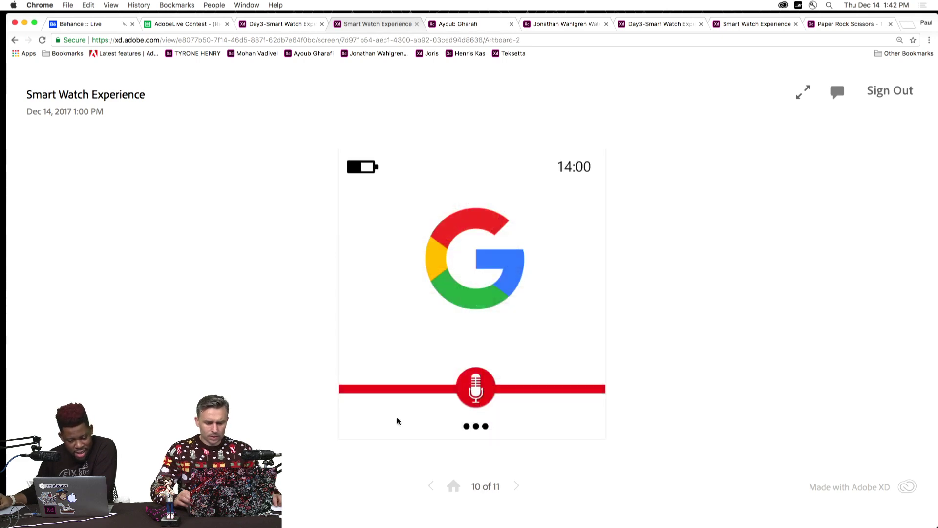
click(395, 413)
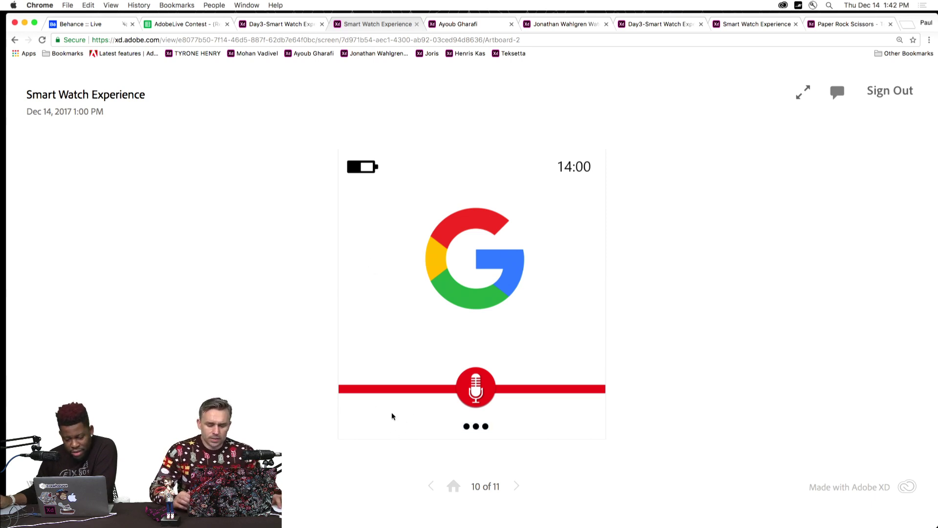
click(477, 427)
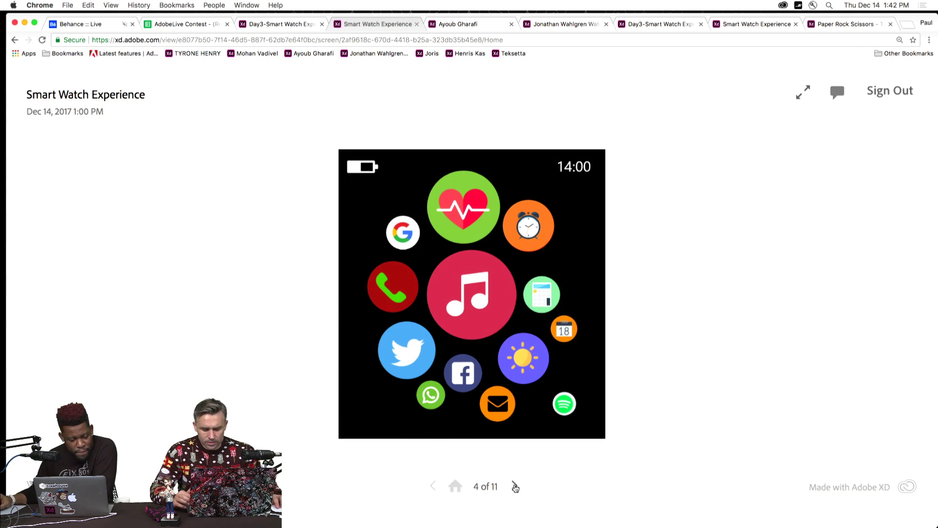
Page through the remaining watch screens in sequence, from the app home to the timer on the last screen.
click(514, 486)
click(514, 486)
click(515, 486)
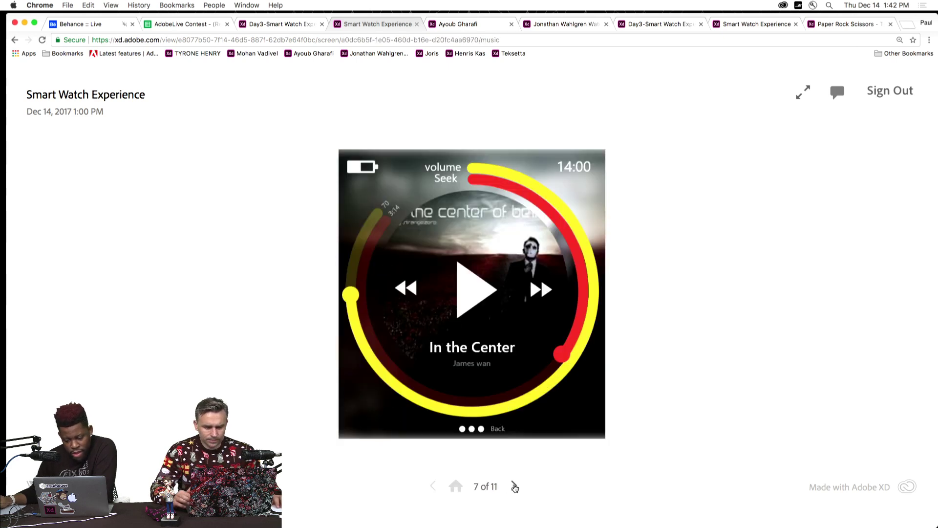
click(515, 487)
click(434, 487)
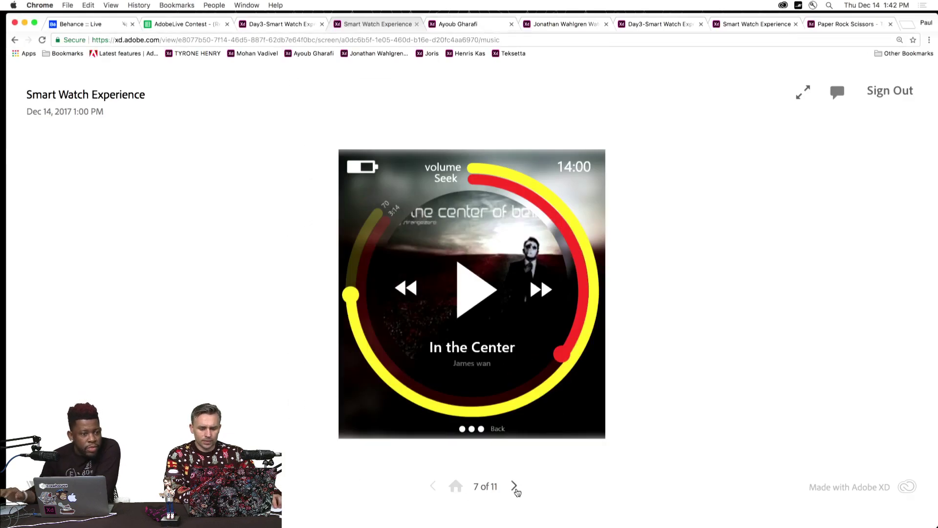
click(516, 489)
click(517, 491)
click(515, 486)
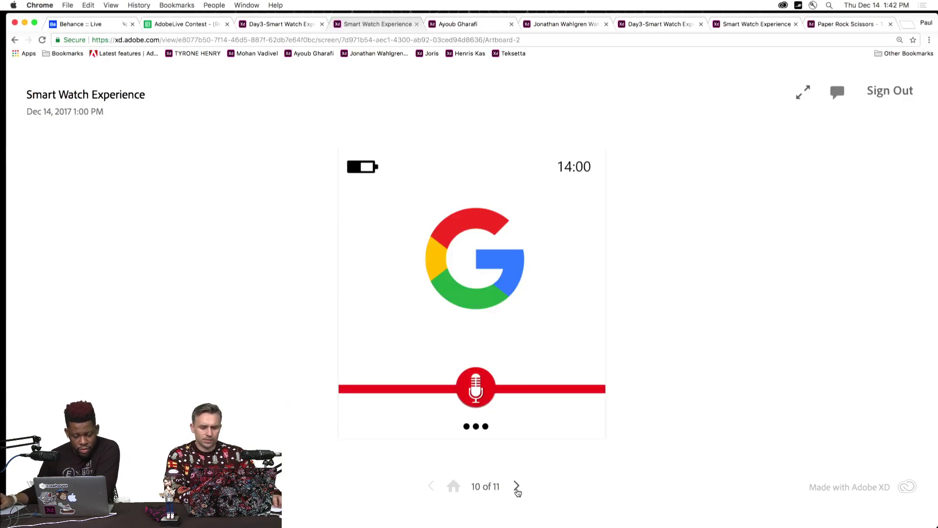
click(515, 486)
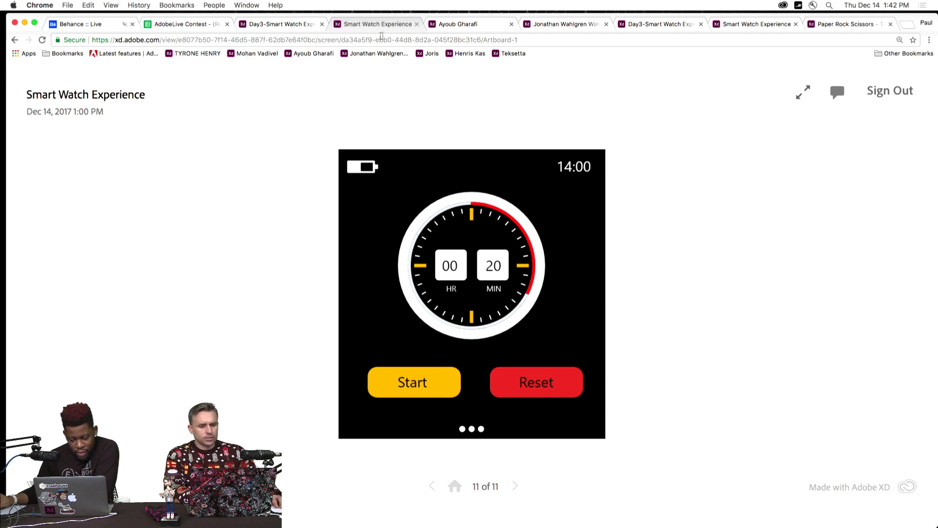
Switch to the Winspire prototype, preview its category menu, go back to the splash screen and enter the menu again.
click(445, 26)
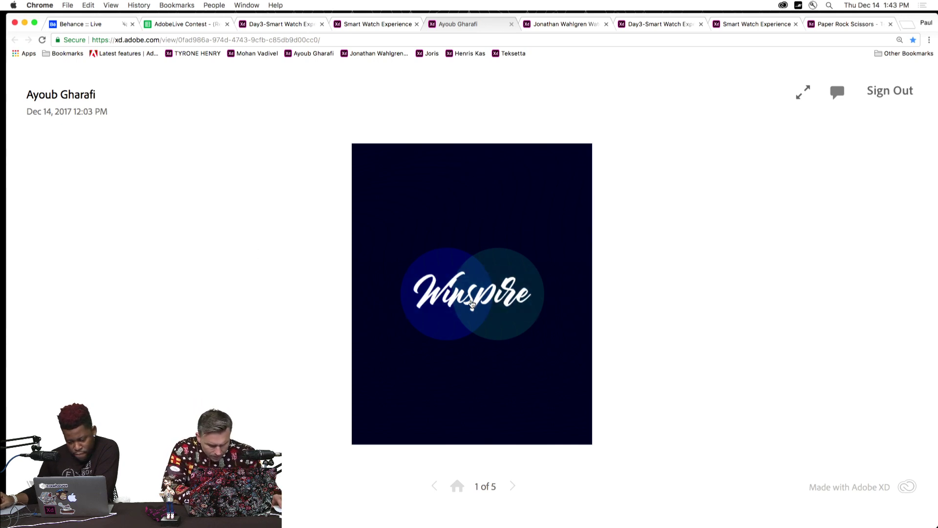
click(472, 304)
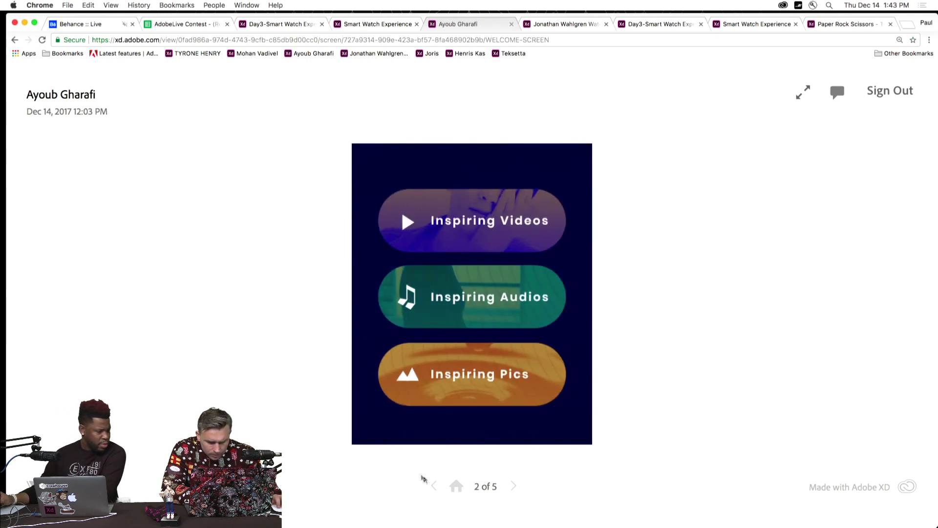
click(432, 485)
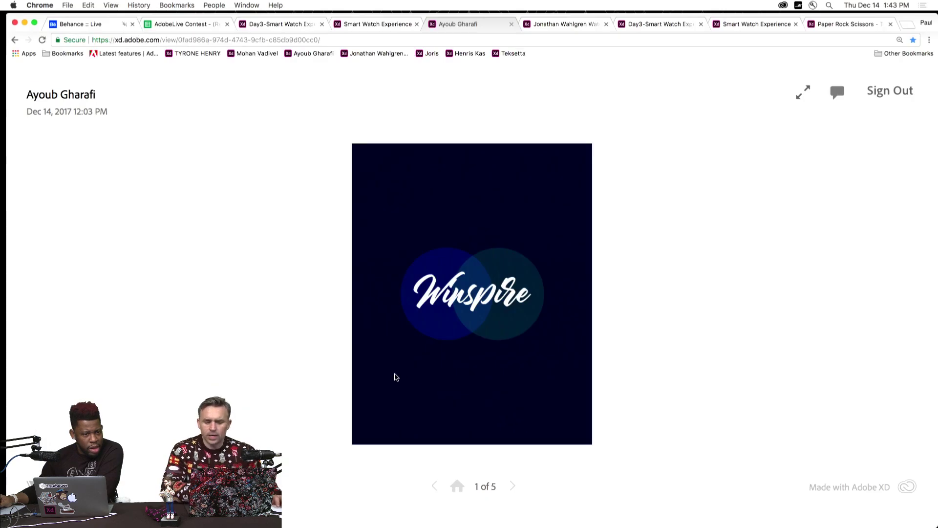
click(395, 376)
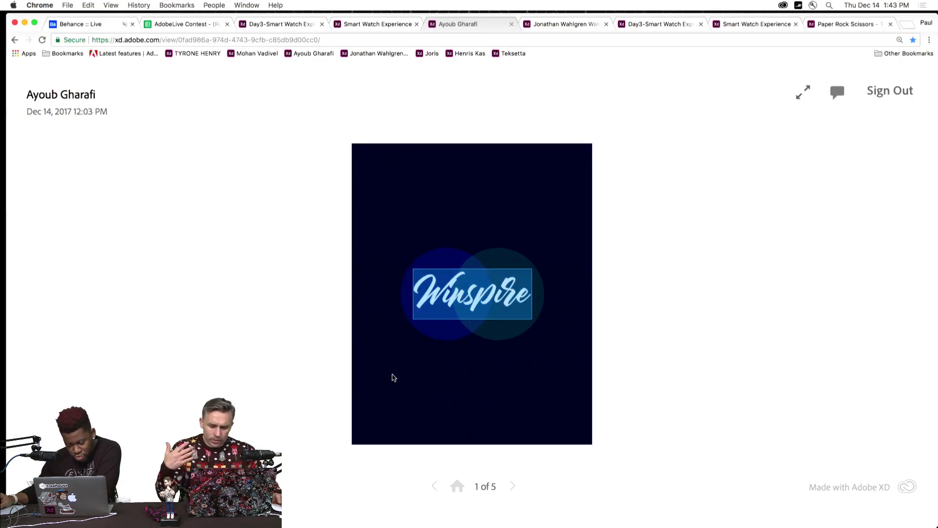
click(456, 310)
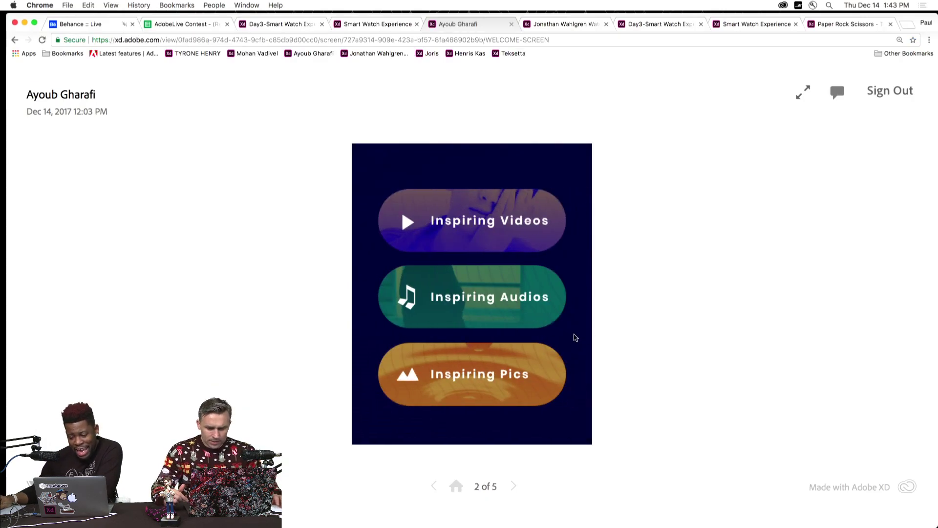
Open Inspiring Audios in the Winspire prototype and view the player screen of the Deep Thinking track.
click(576, 337)
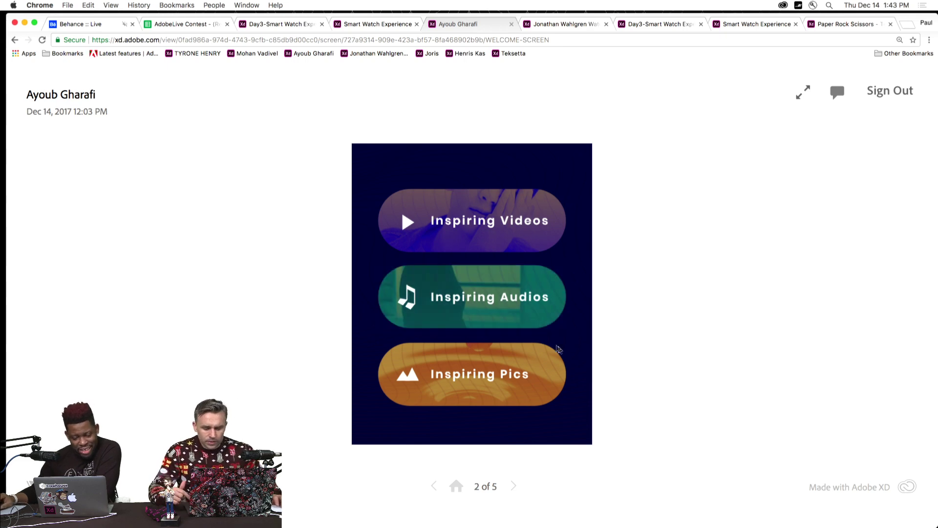
click(497, 302)
click(562, 367)
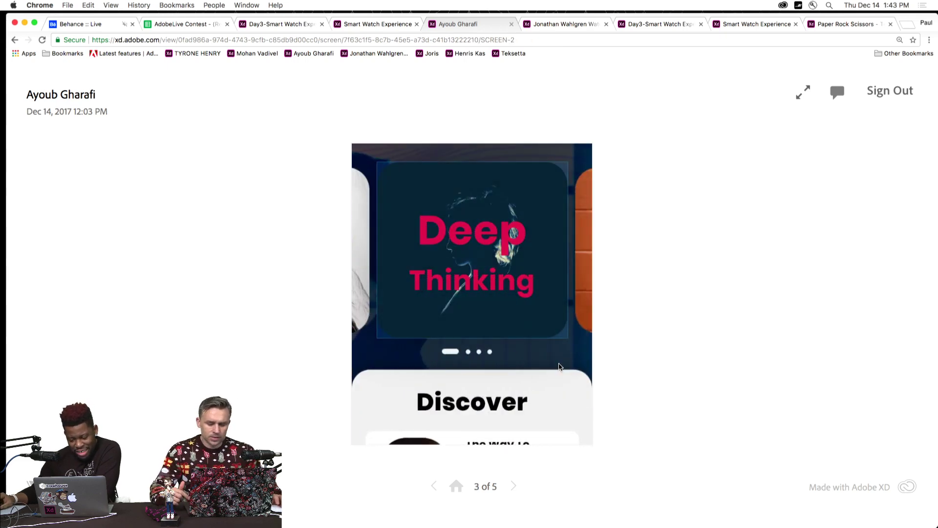
click(450, 282)
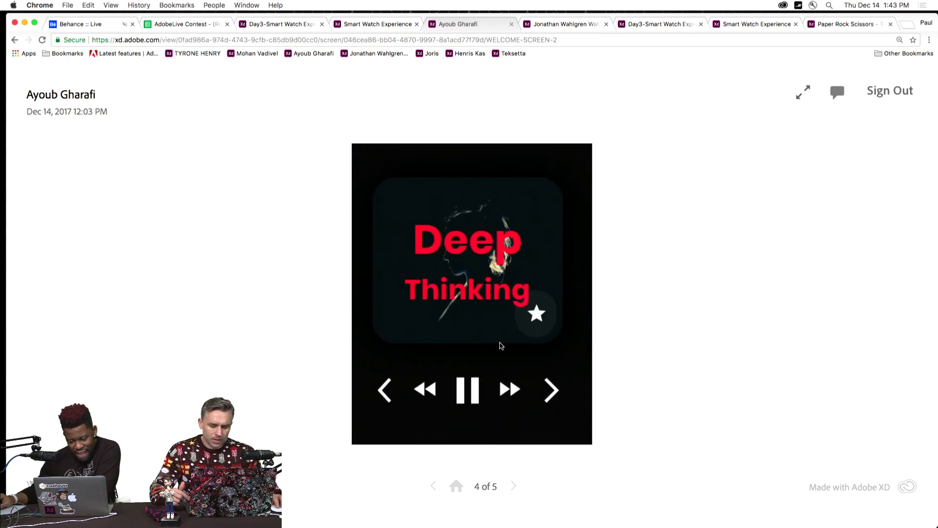
Expand the star rating on the Deep Thinking player and page back to the Discover screen.
click(500, 346)
click(537, 317)
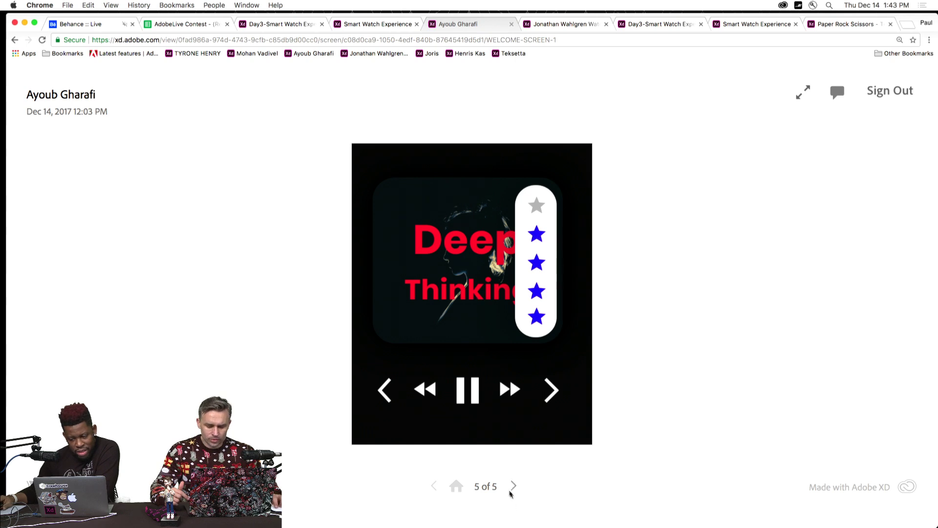
click(433, 487)
click(434, 487)
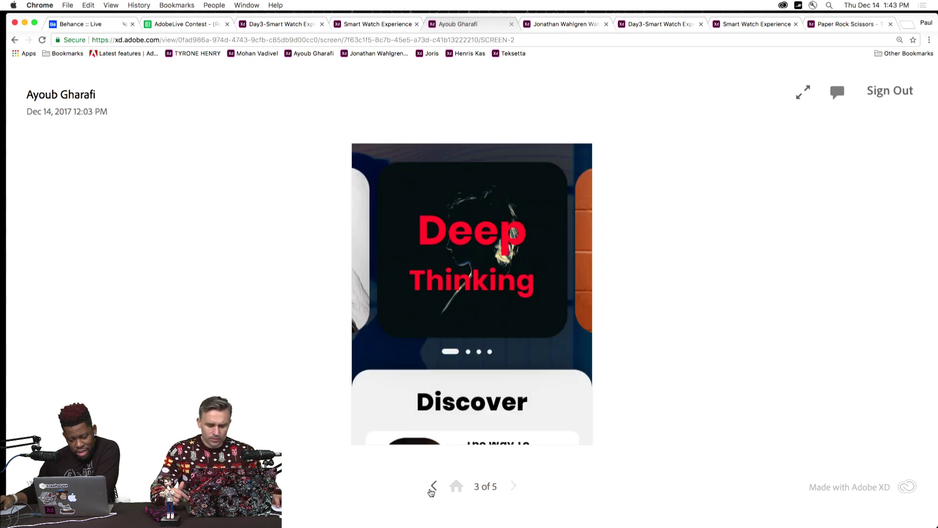
Page the Winspire prototype back to its splash screen and forward again to the Deep Thinking player.
click(433, 487)
click(433, 488)
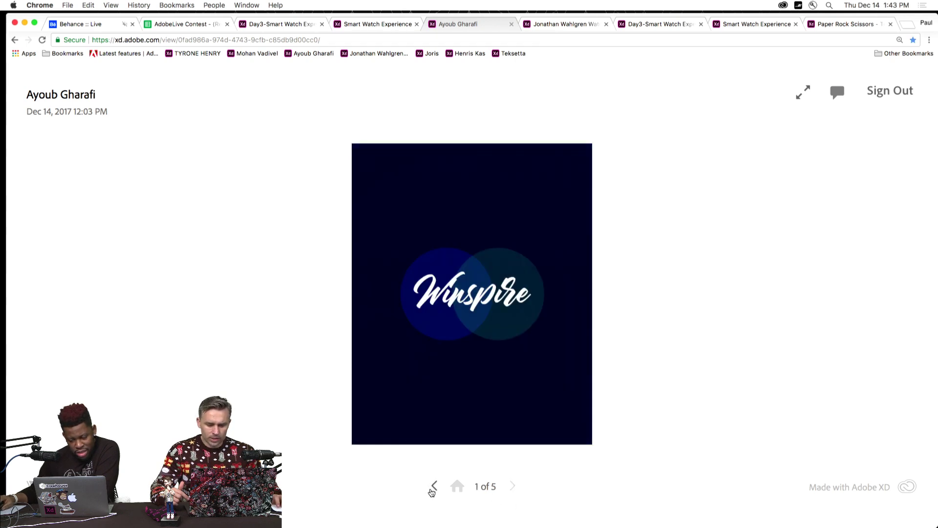
click(513, 487)
click(513, 487)
click(513, 487)
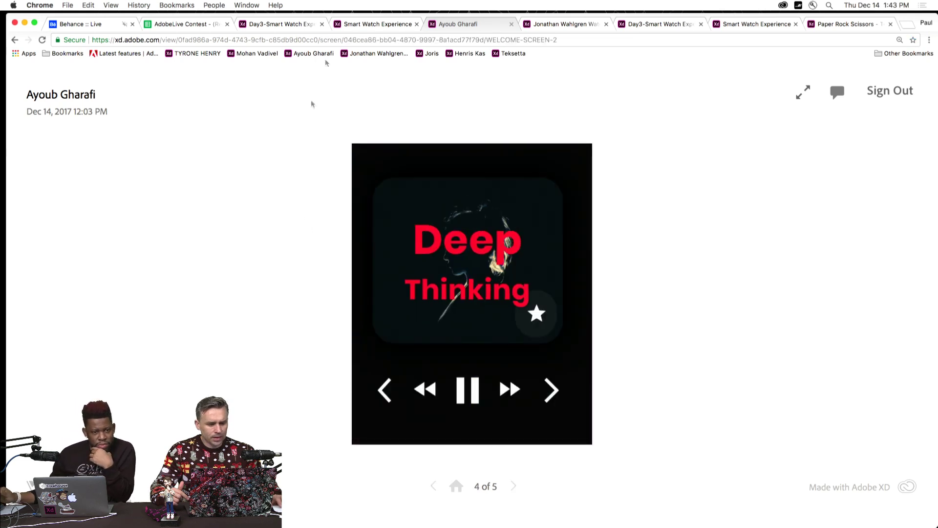
Switch to the analog watch face prototype and examine its Watch Face notes and 10:09 dial up close.
click(557, 26)
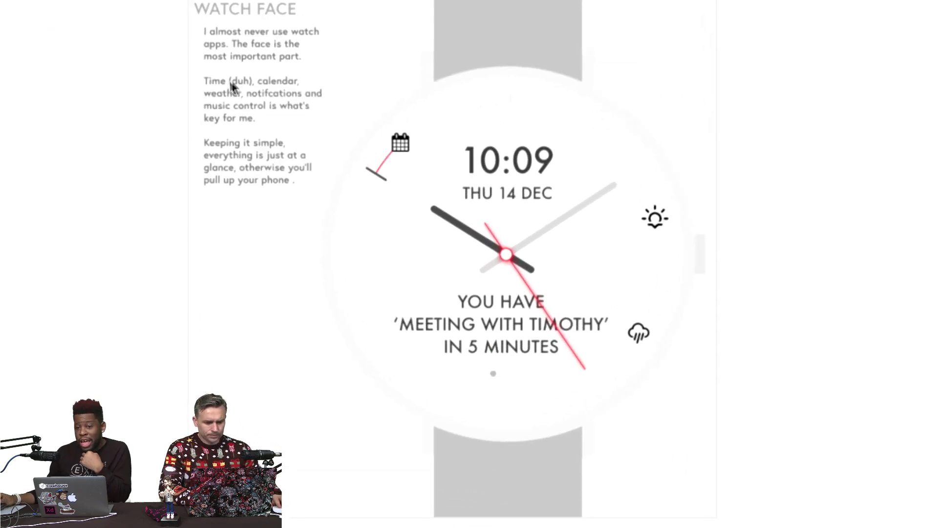
scroll(235, 25, up, 1)
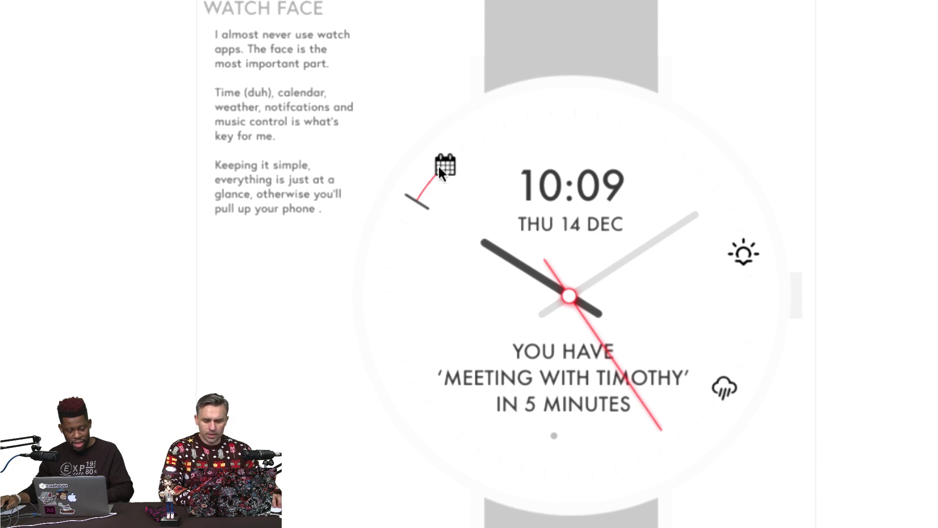
click(250, 428)
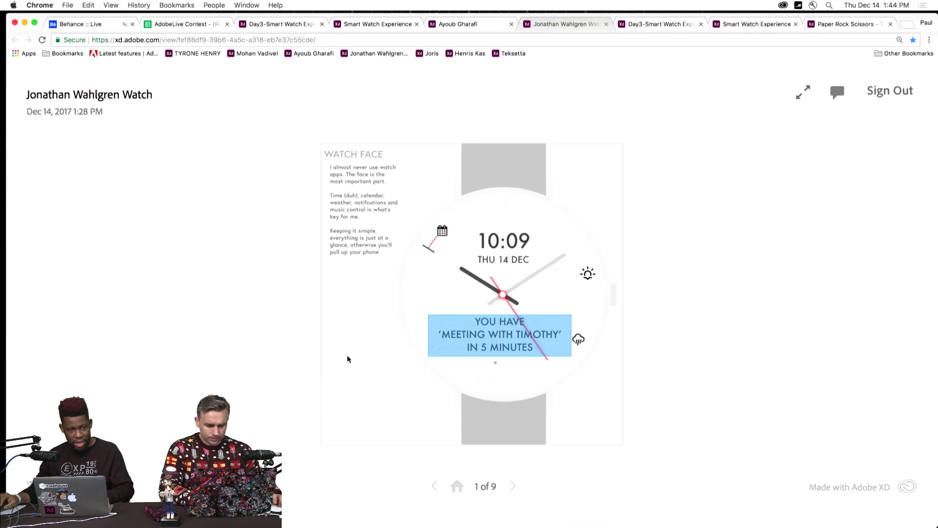
Step through the watch face's sunset and umbrella messages, revisiting the sunset one, up to the heart rate screen.
click(487, 343)
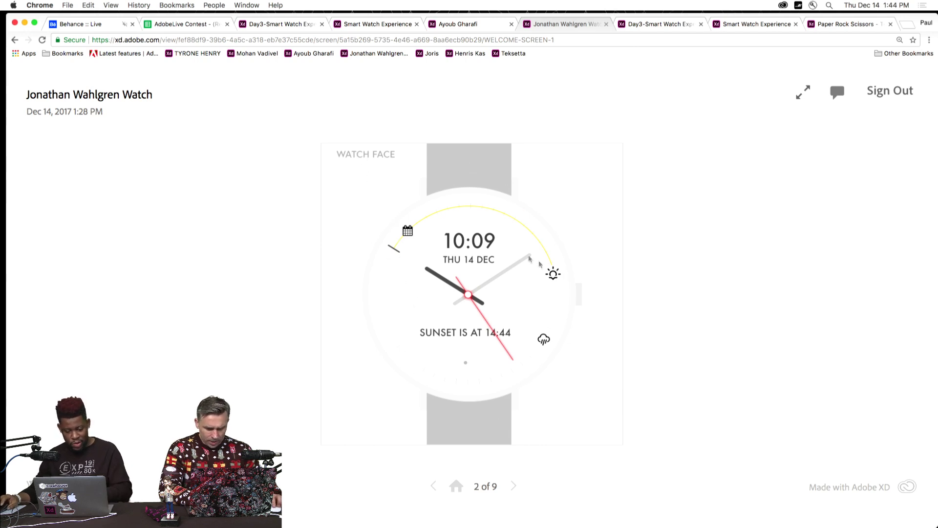
click(398, 324)
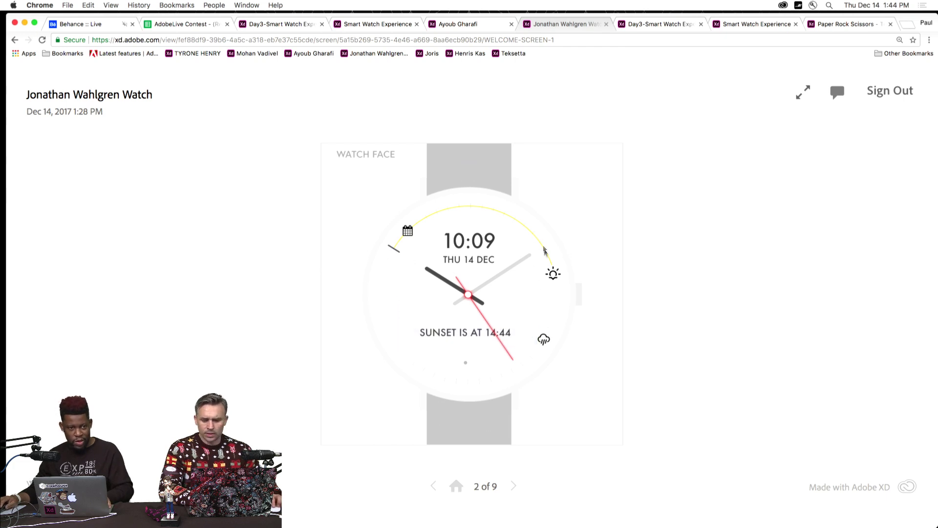
click(464, 336)
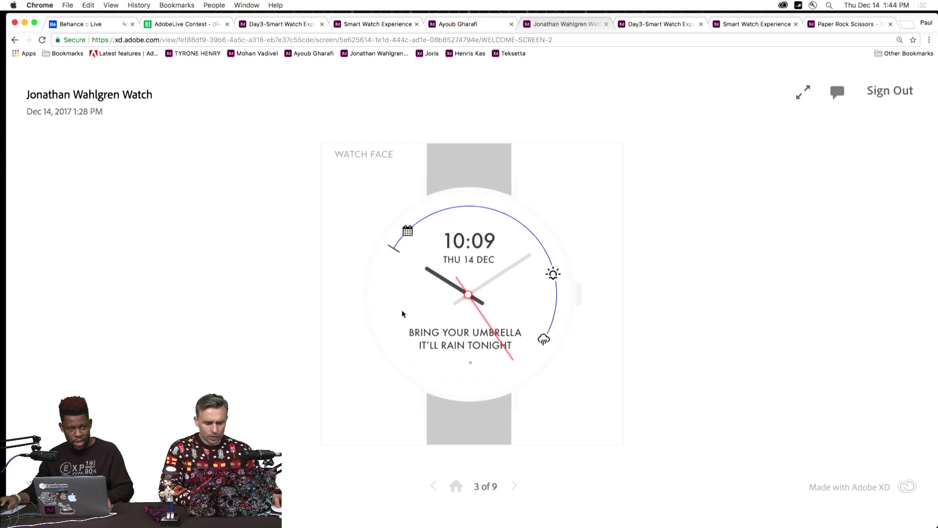
click(432, 486)
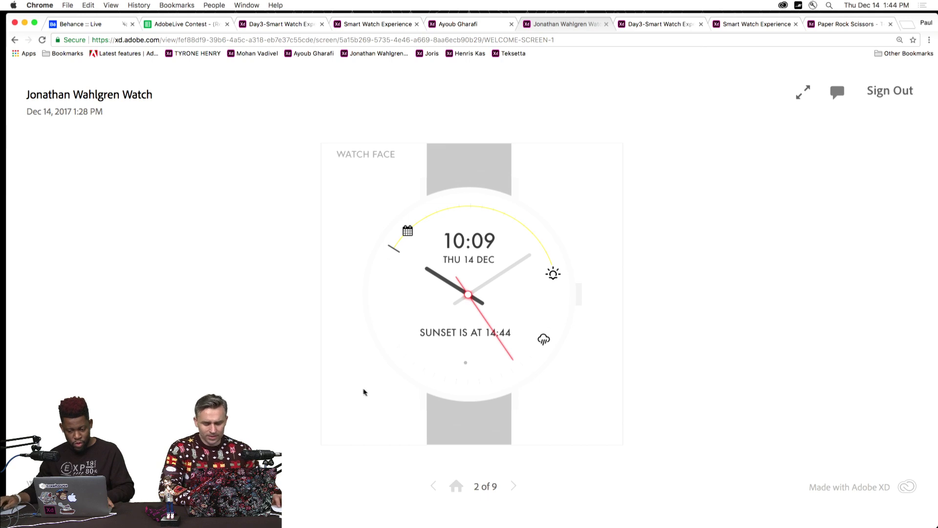
click(442, 332)
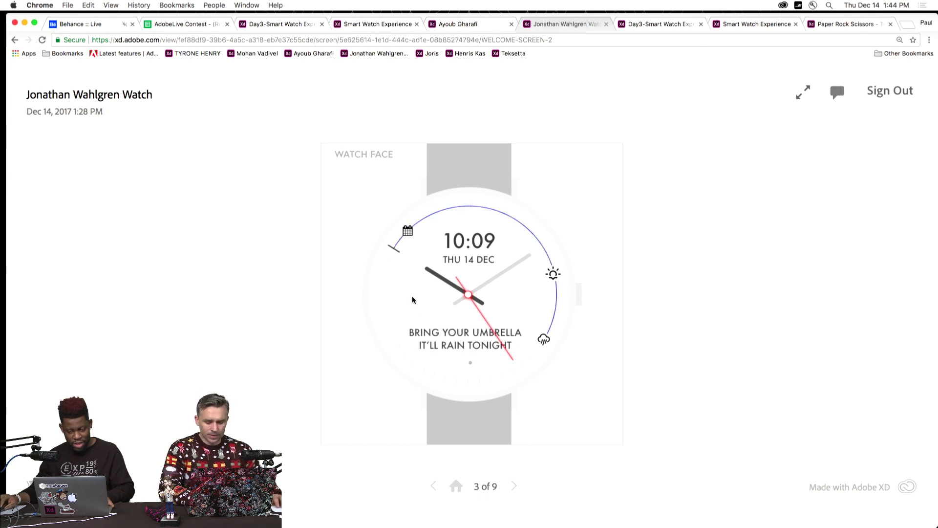
click(469, 337)
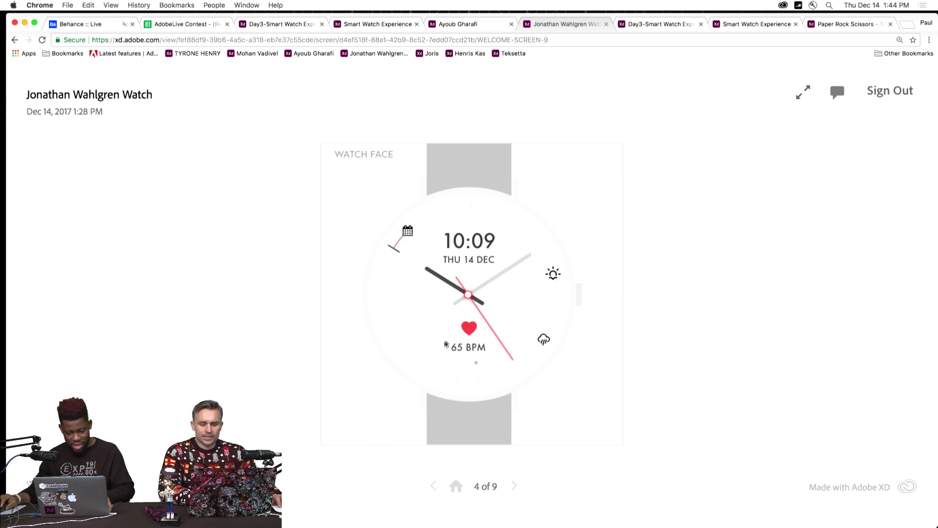
Advance to the App Screen of bubbles and return to the watch face through its home bubble.
click(514, 486)
click(420, 391)
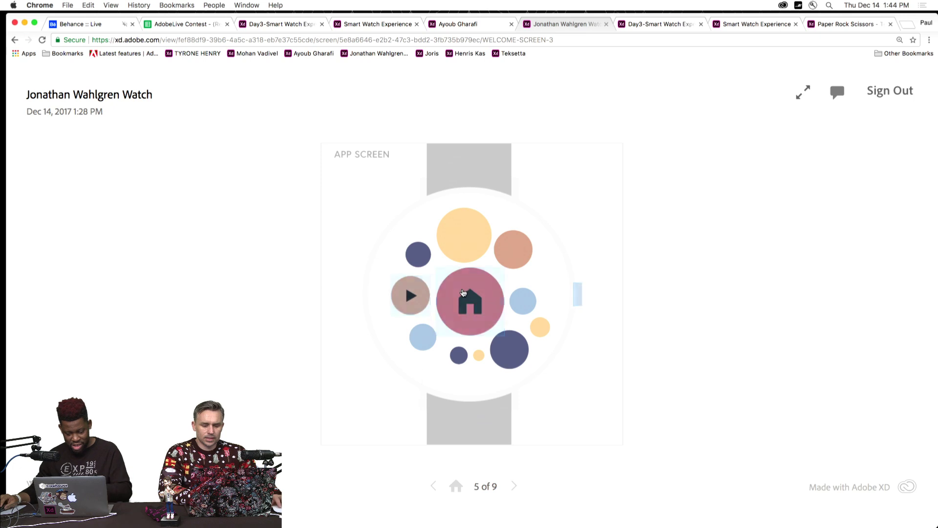
click(471, 300)
Page through the watch screens, including sound control, now playing and notification glance, up to Dark at Night.
click(513, 486)
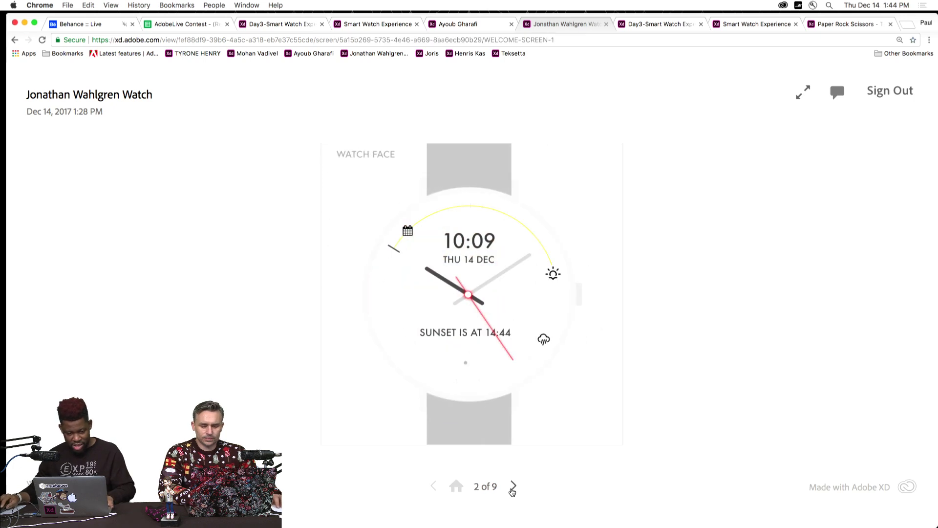
click(513, 486)
click(513, 486)
click(513, 486)
click(514, 486)
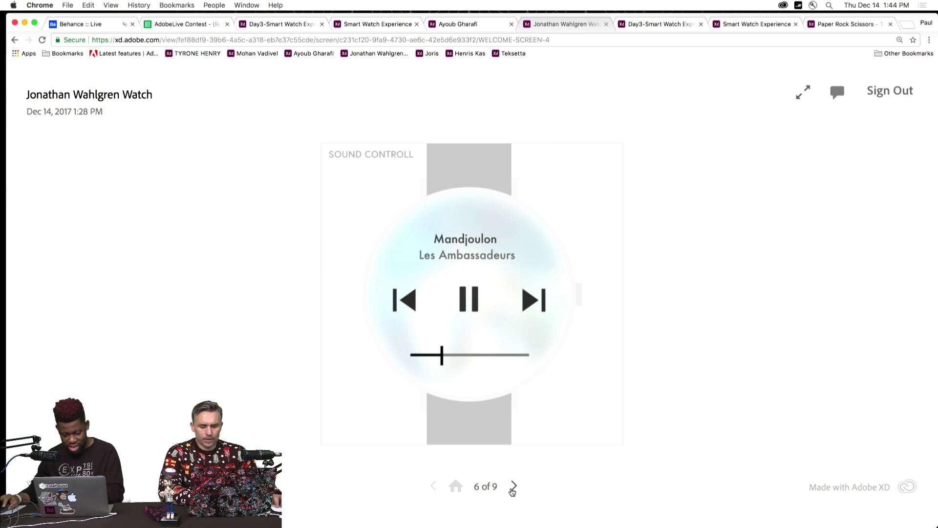
click(513, 487)
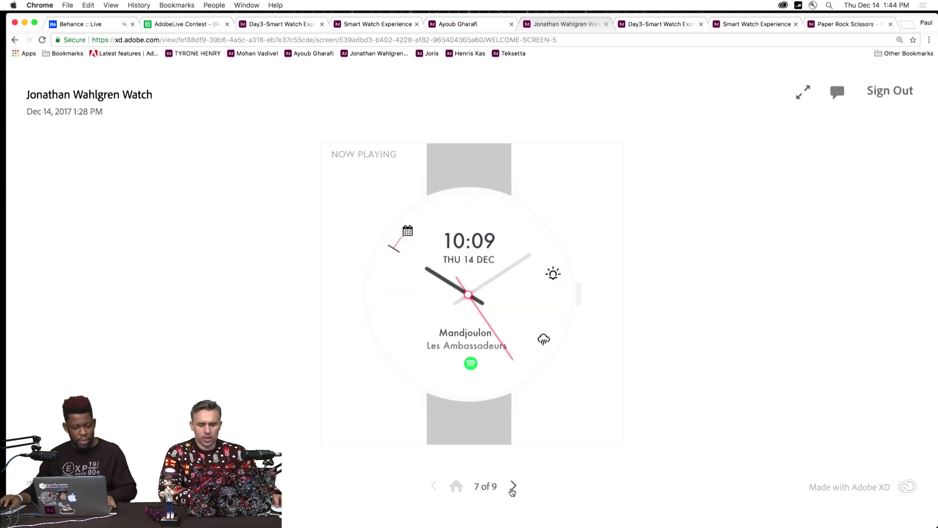
click(512, 489)
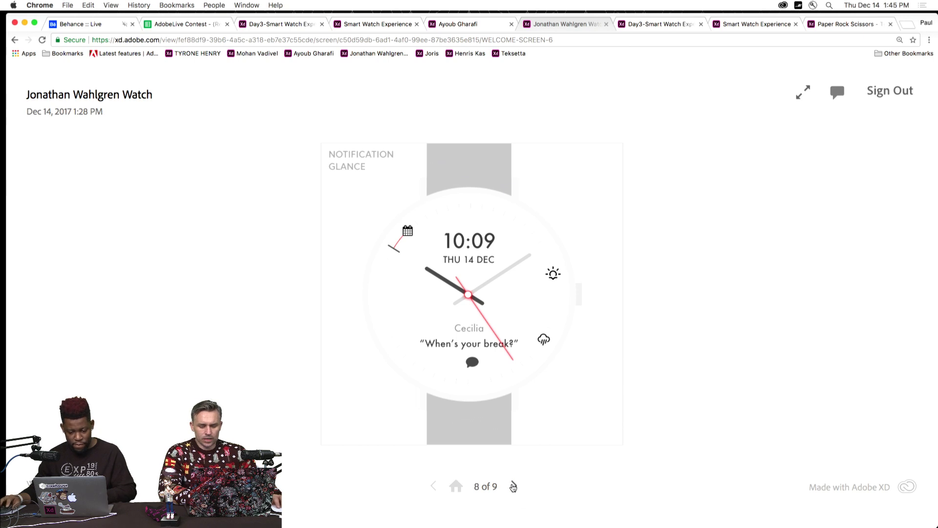
click(513, 486)
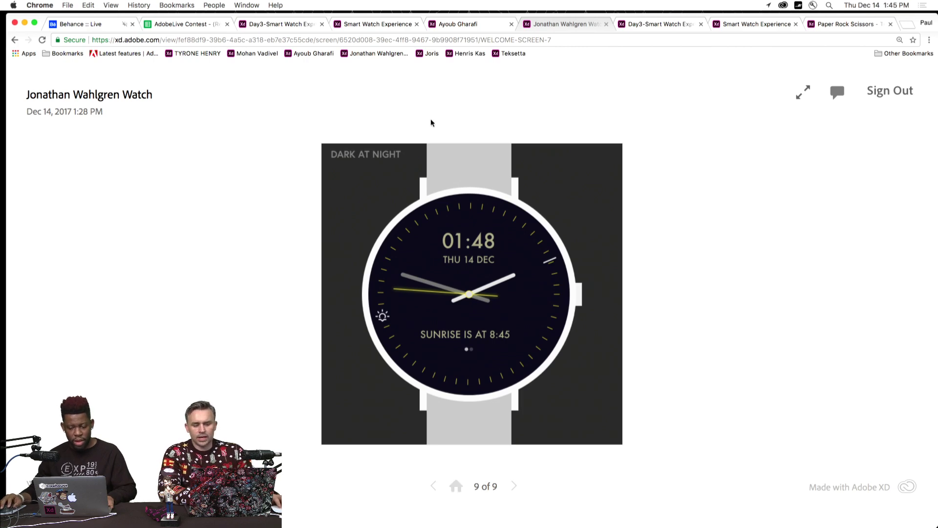
Switch to the next Day3-Smart Watch Experience prototype and view its 4 lives home screen outside full-screen mode.
click(640, 24)
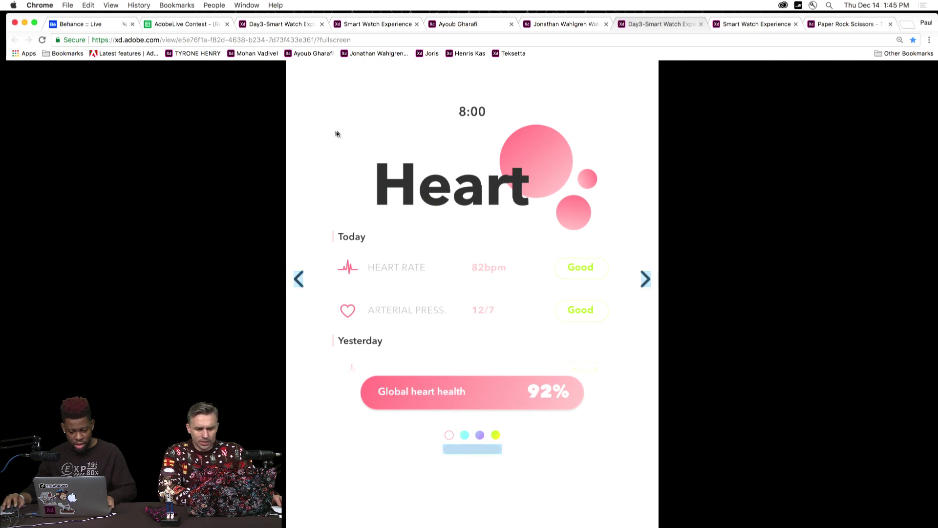
click(463, 448)
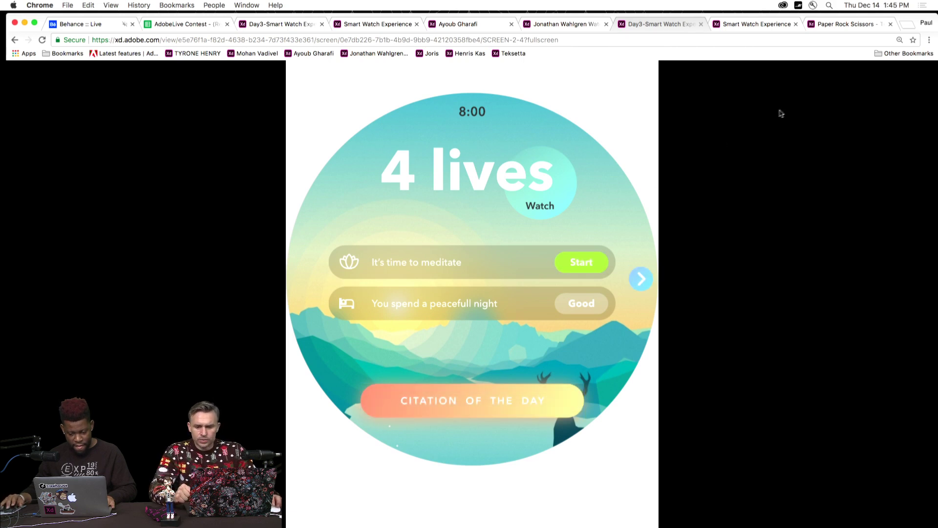
key(Escape)
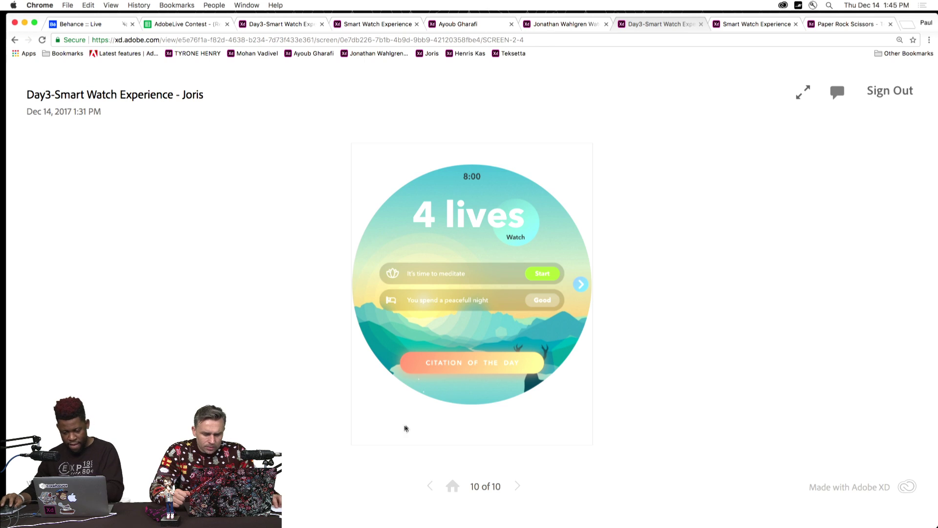
Open the Citation of the Day card twice from the 4 lives screen, returning to that screen each time.
click(445, 361)
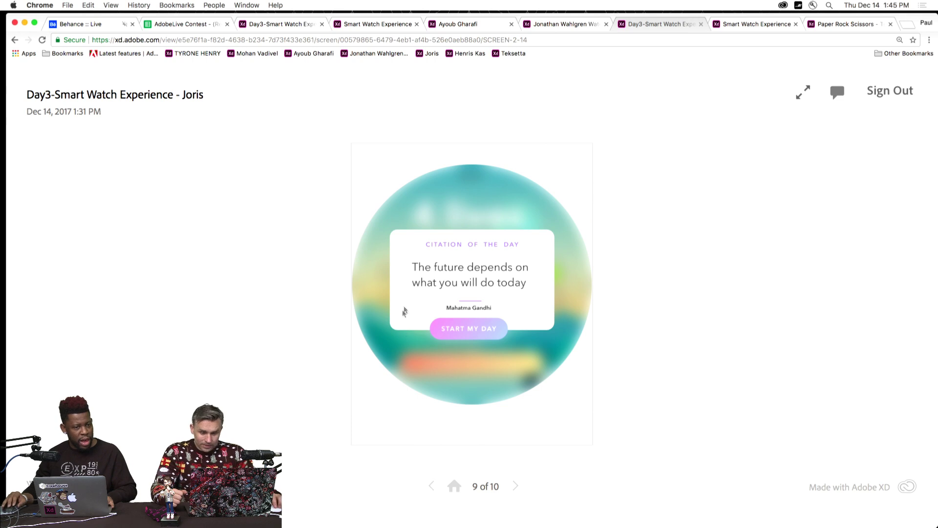
click(443, 328)
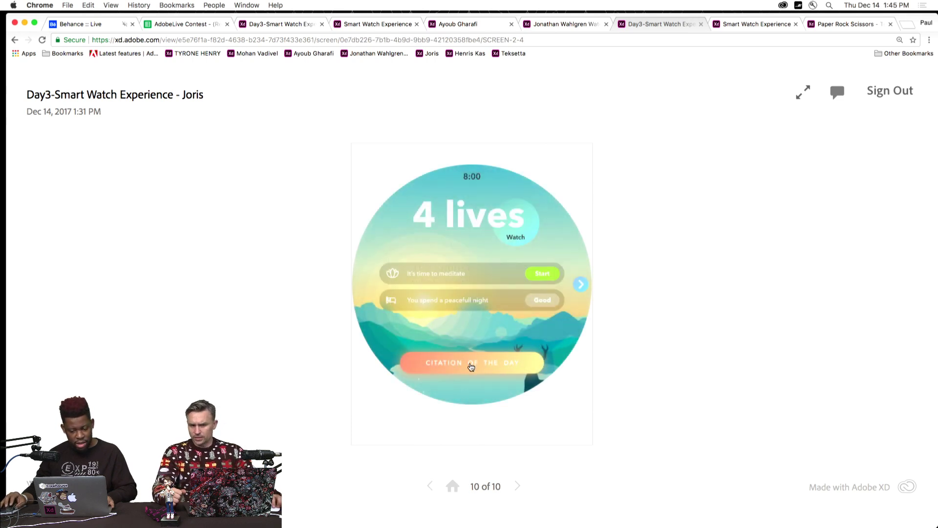
click(471, 365)
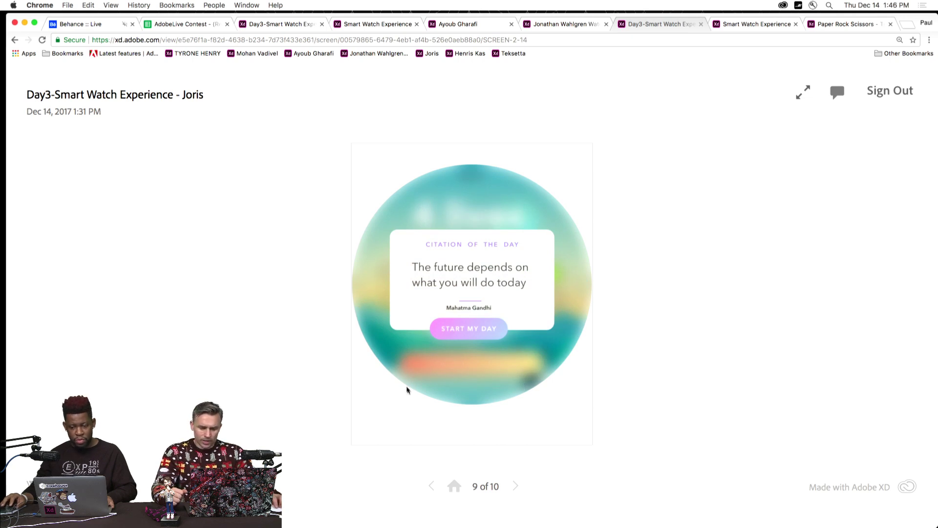
click(517, 487)
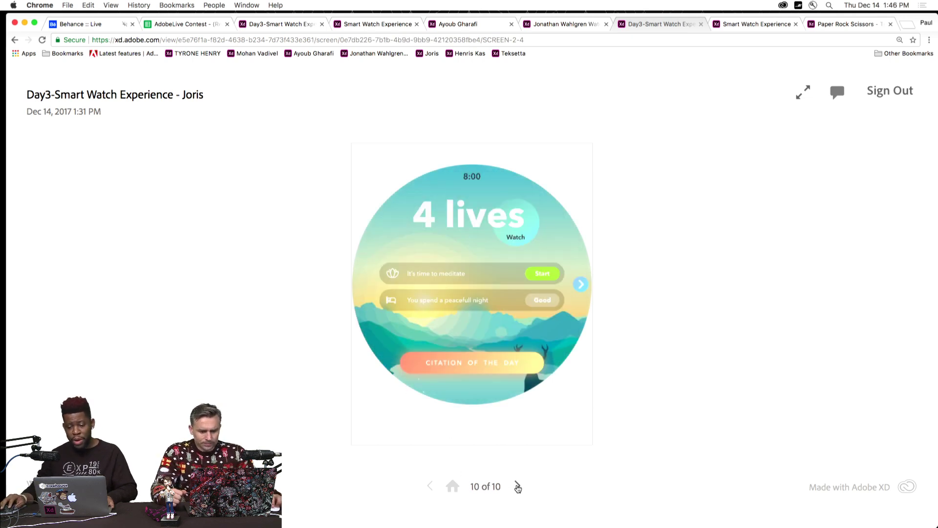
Page back from the 4 lives screen past the earphones prompt to the Night meditation screen with the play symbol.
click(430, 486)
click(430, 486)
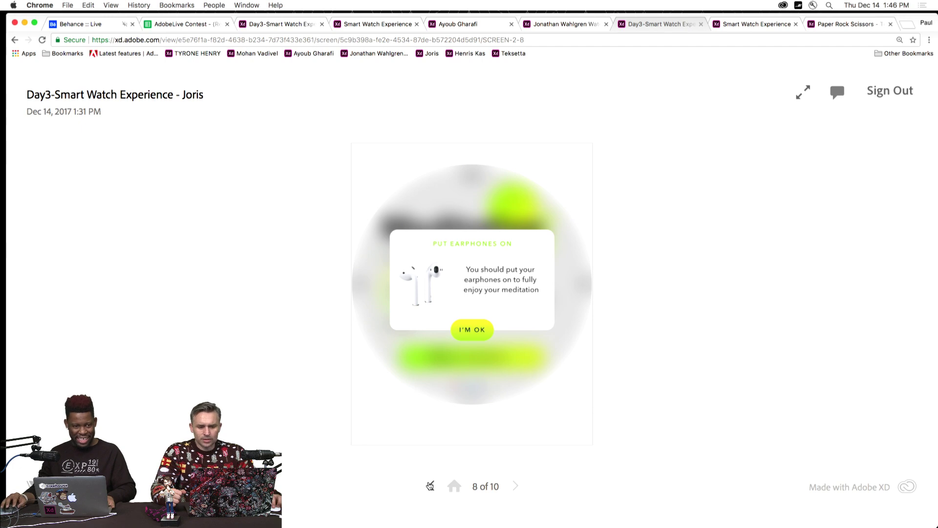
click(430, 486)
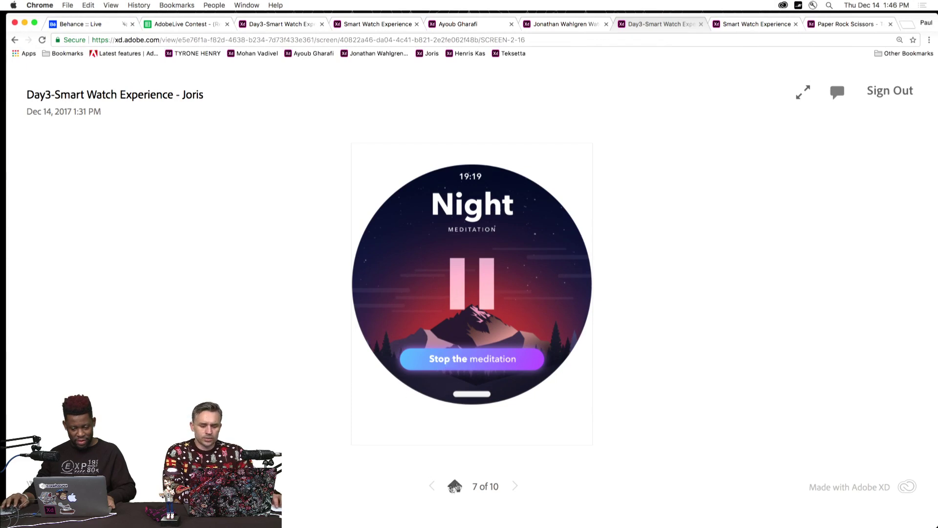
click(434, 486)
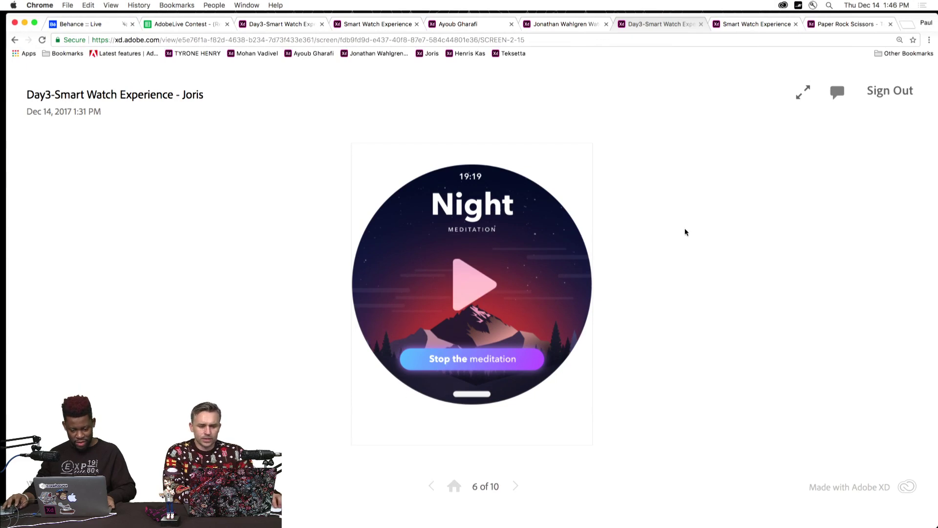
Page backward through the Day3-Smart Watch Experience prototype from the Night meditation screen to the 4 lives watch screen.
click(433, 486)
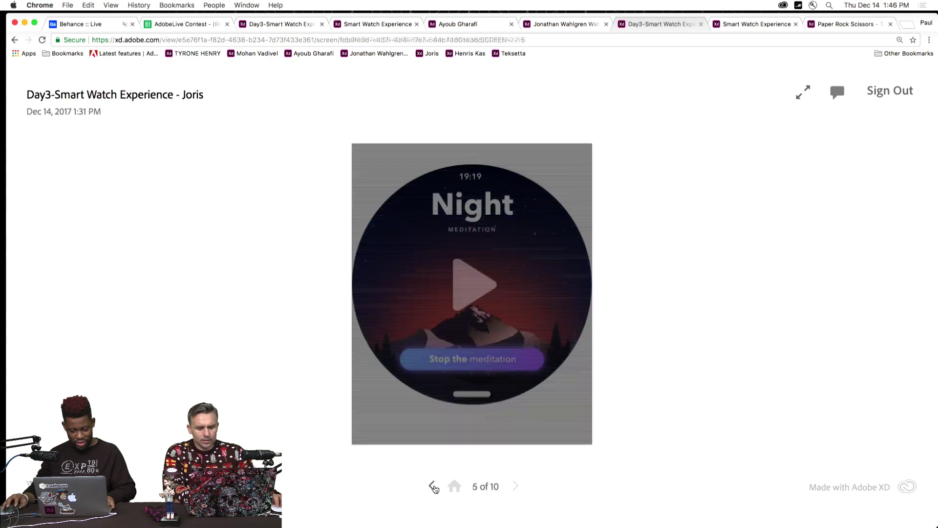
click(433, 486)
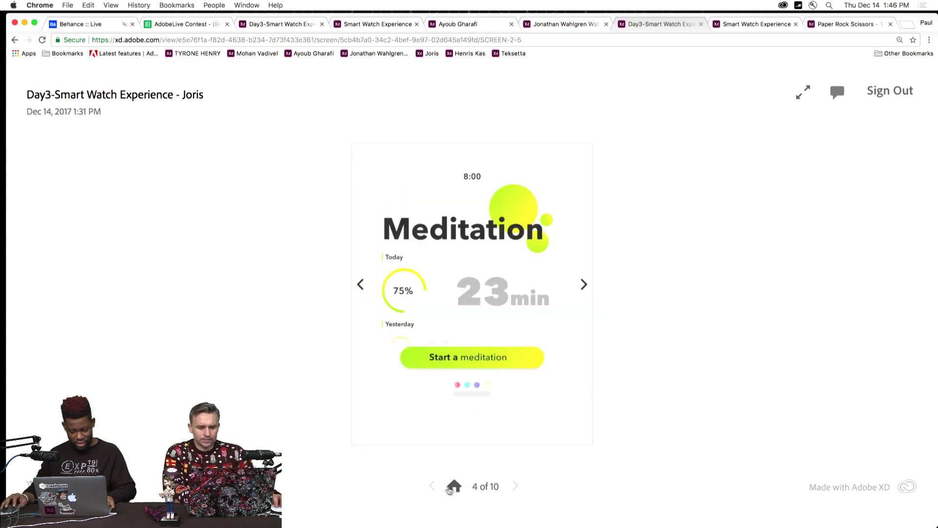
click(431, 487)
click(431, 486)
click(431, 487)
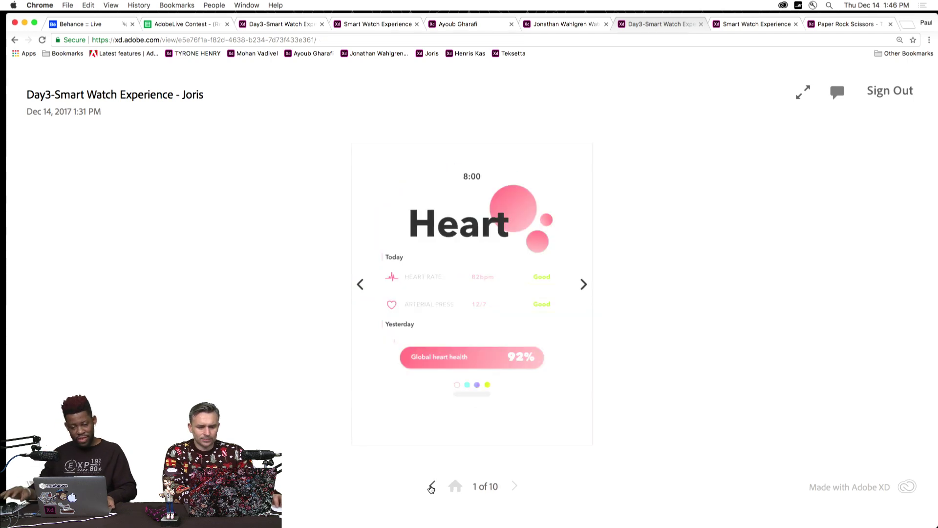
click(431, 487)
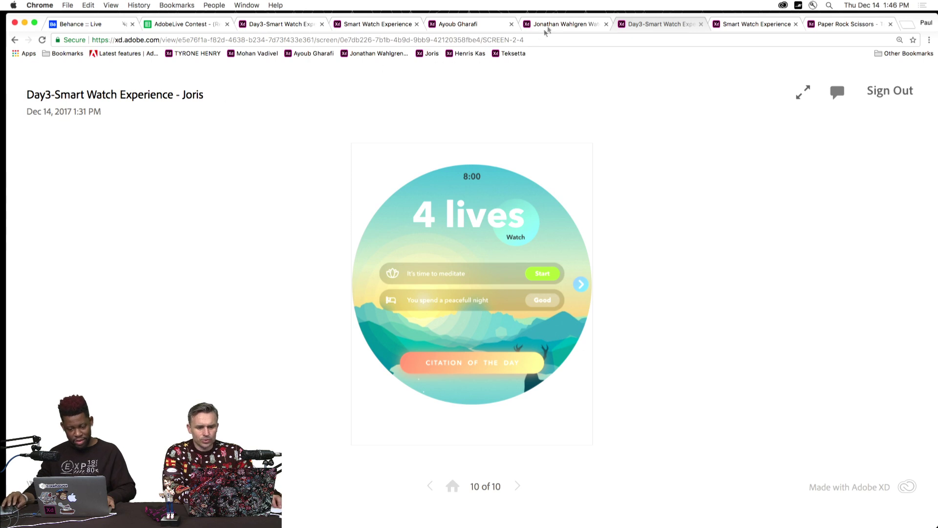
Switch to the 17-screen Smart Watch Experience prototype, unlock the watch, preview the flower order through checkout, and return to the app chooser.
click(763, 27)
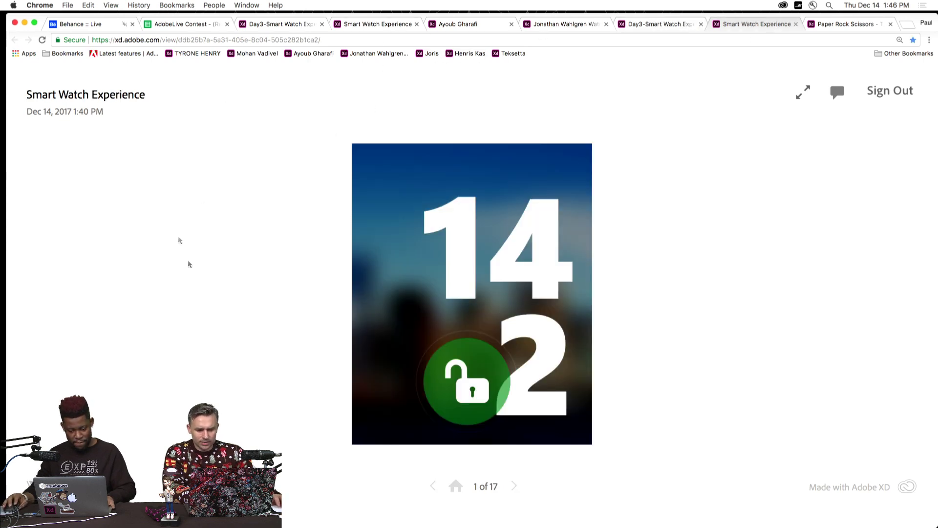
click(448, 388)
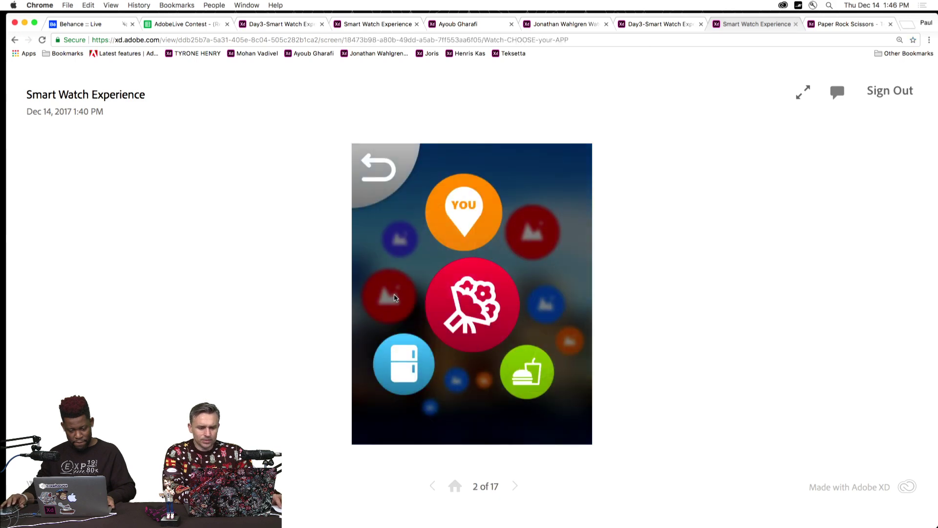
click(463, 312)
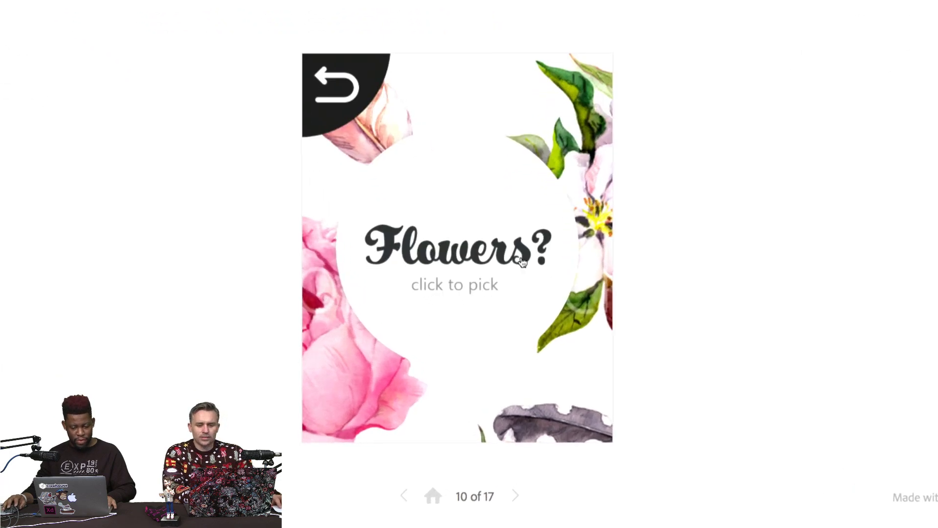
click(453, 283)
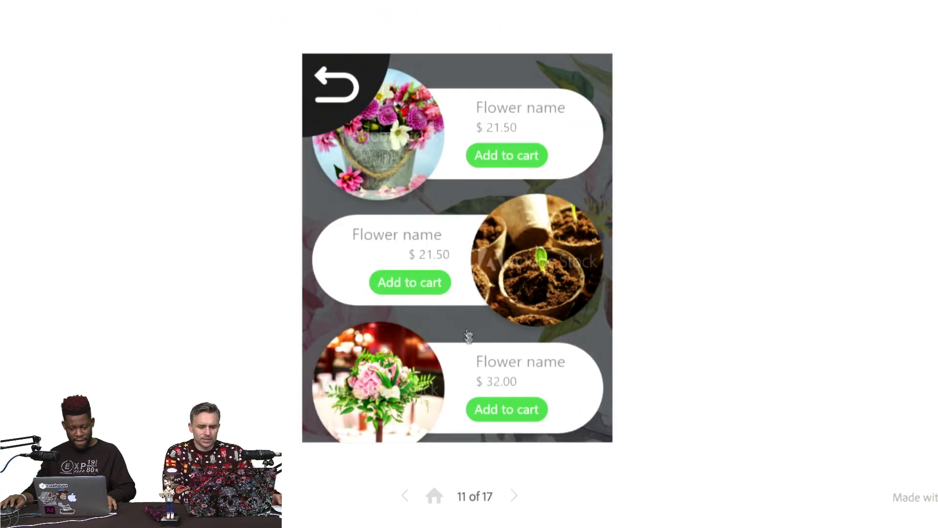
click(458, 328)
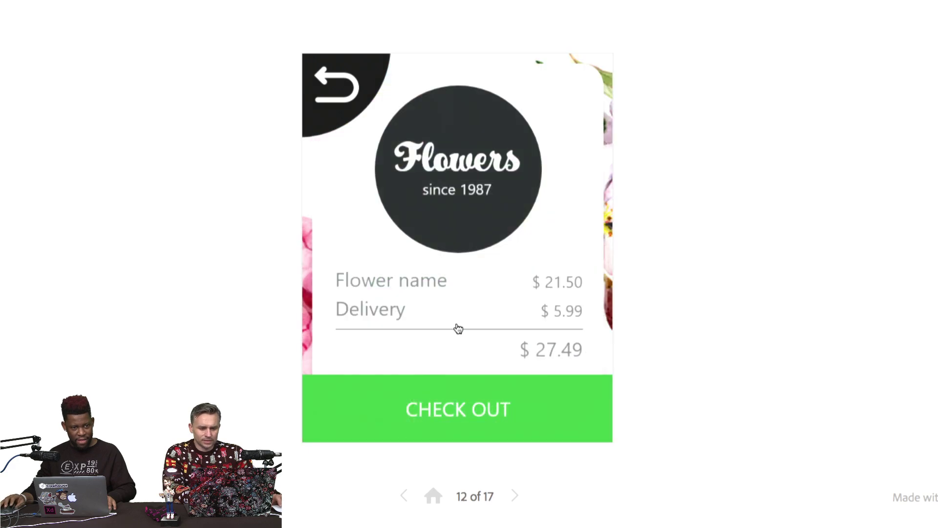
click(462, 421)
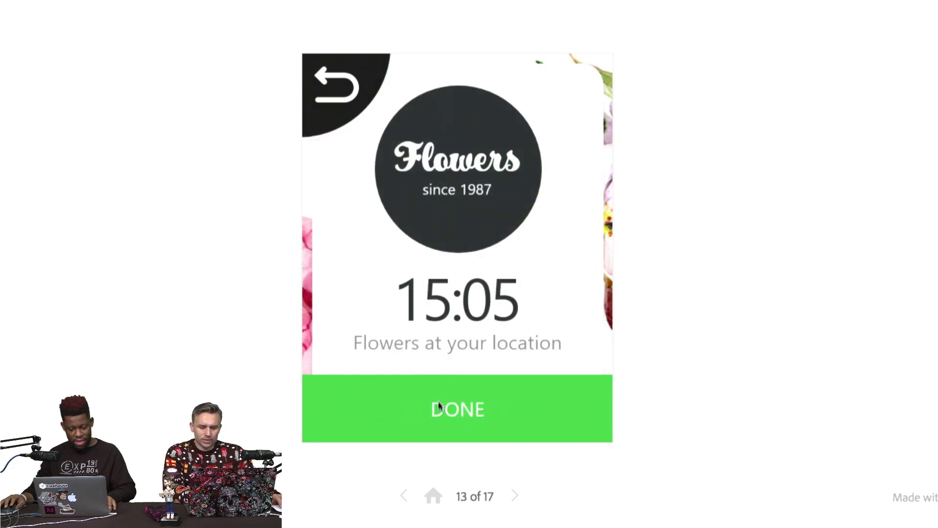
click(355, 86)
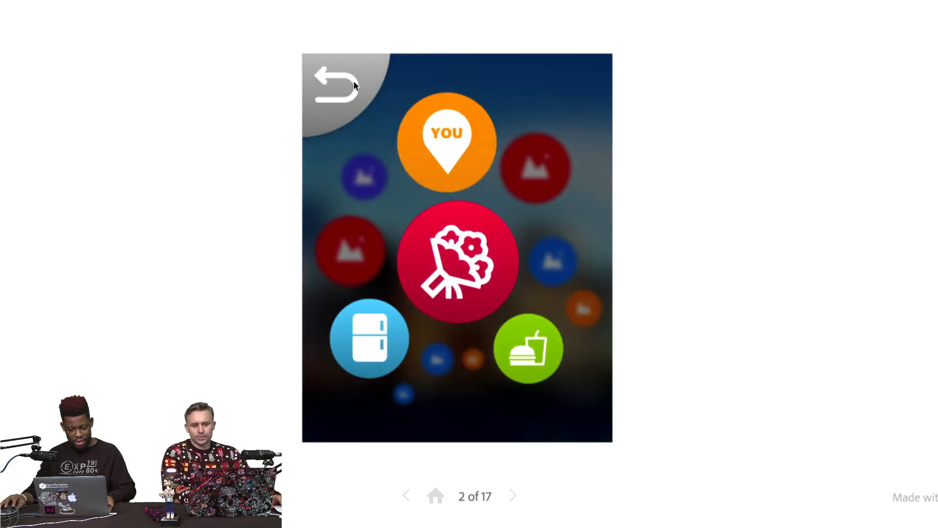
Preview the screens next to the app chooser and the destination map, and return to the prototype's home screen.
click(512, 498)
click(406, 497)
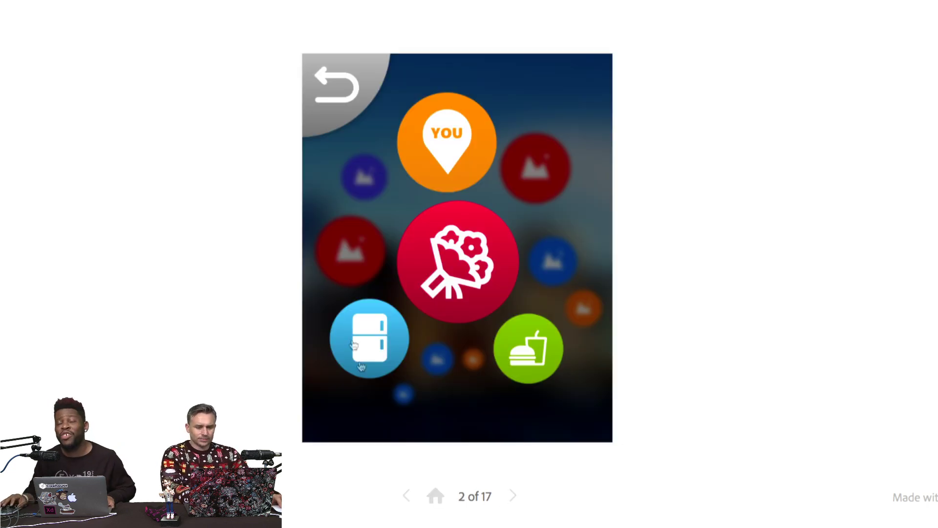
click(334, 182)
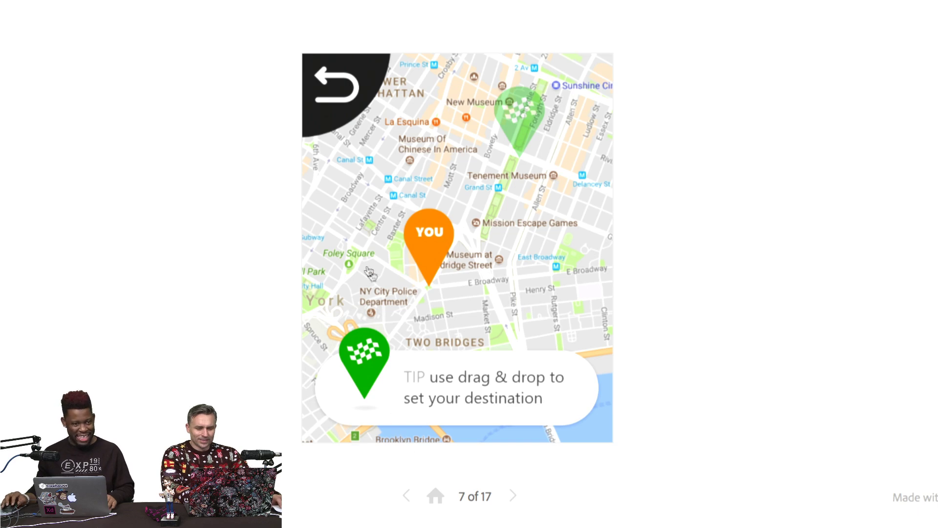
click(369, 274)
click(435, 496)
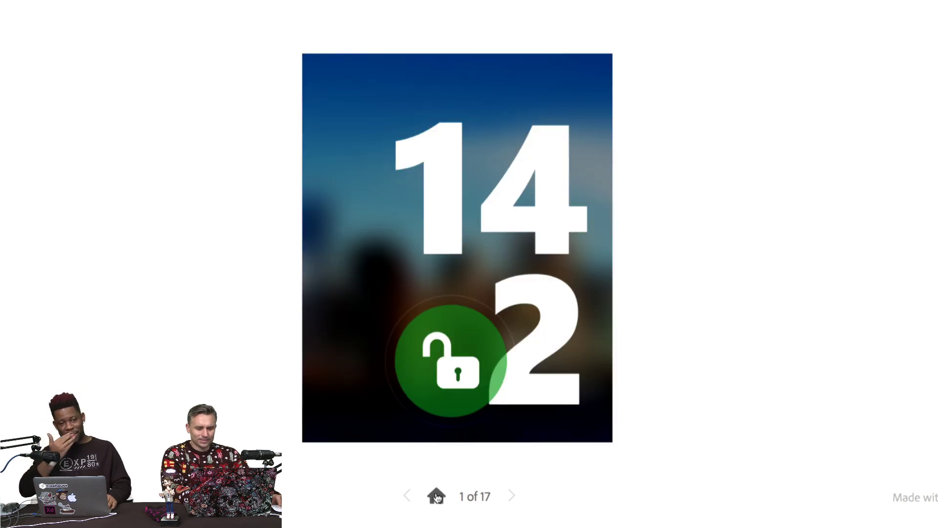
Unlock the watch and follow the YOU navigation flow through the destination map to the suggested walking route.
click(435, 386)
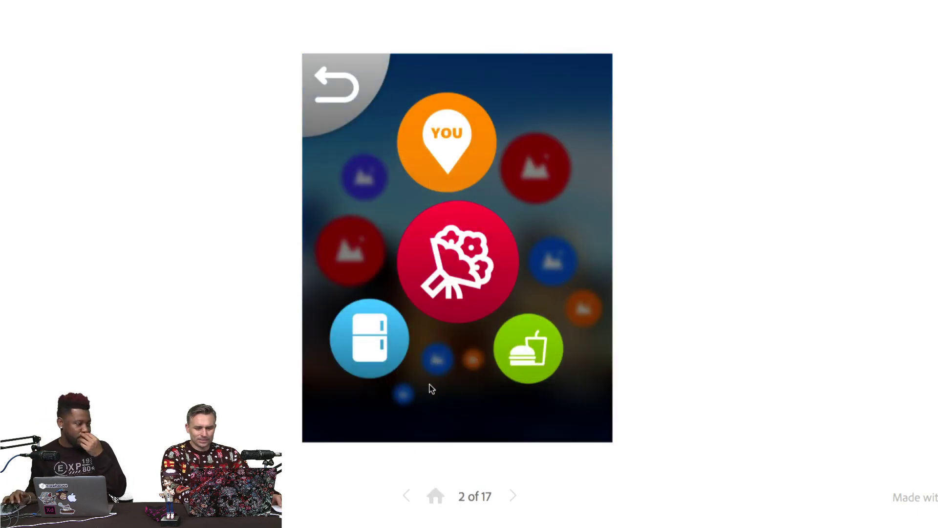
click(439, 138)
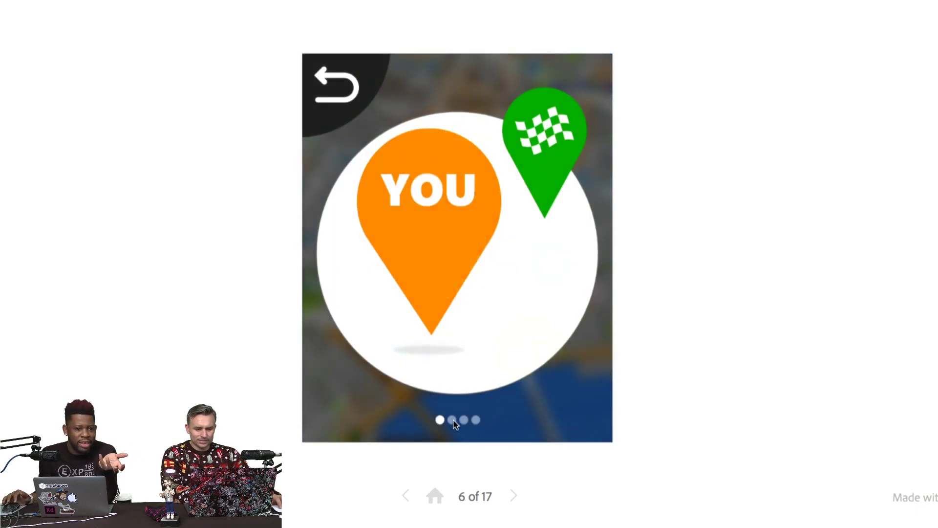
click(440, 274)
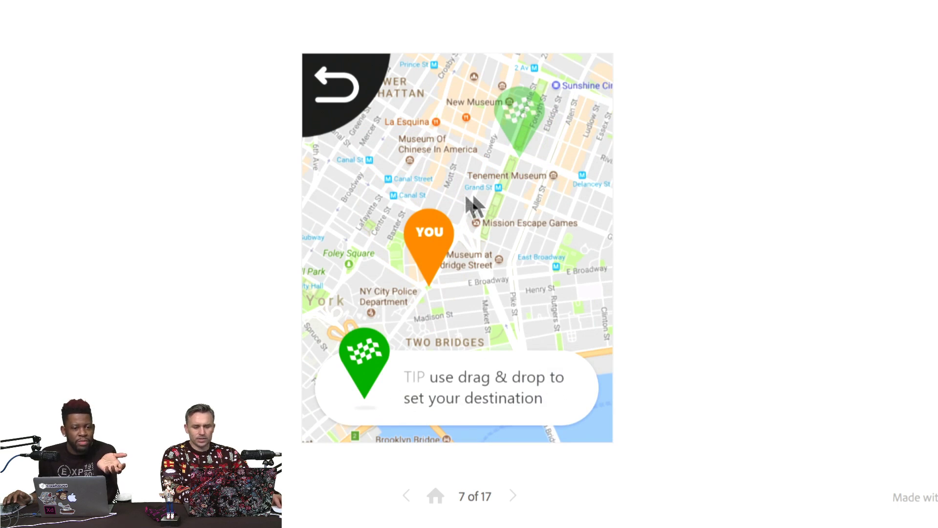
click(469, 374)
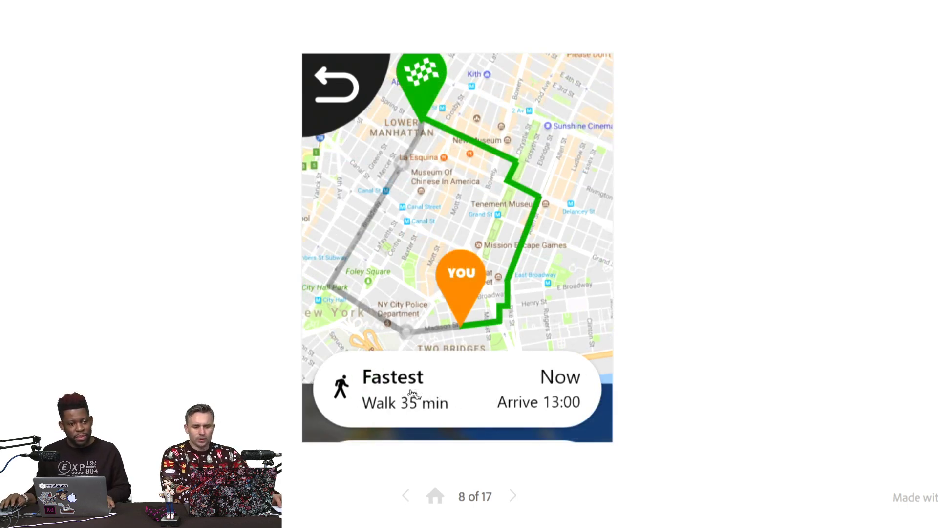
Toggle between the two alternative routes on the map using the Fastest route card.
click(482, 390)
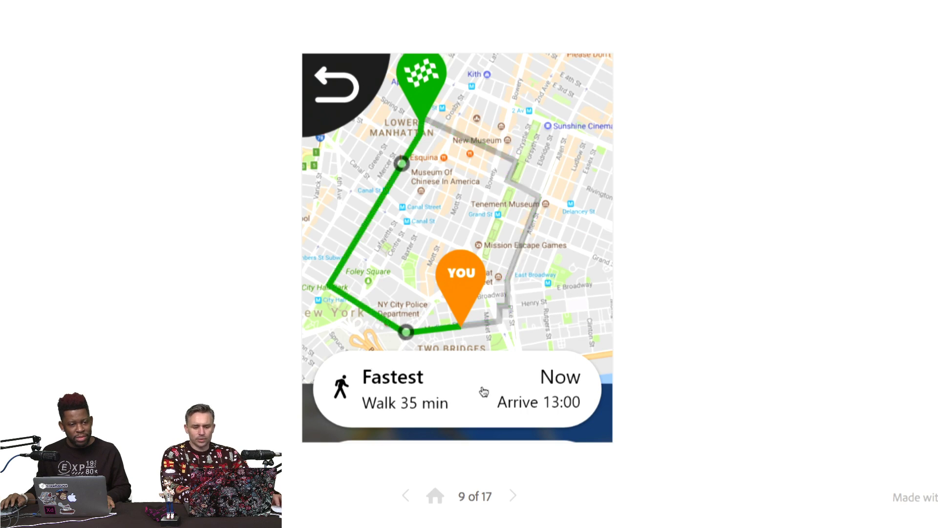
click(520, 395)
click(510, 404)
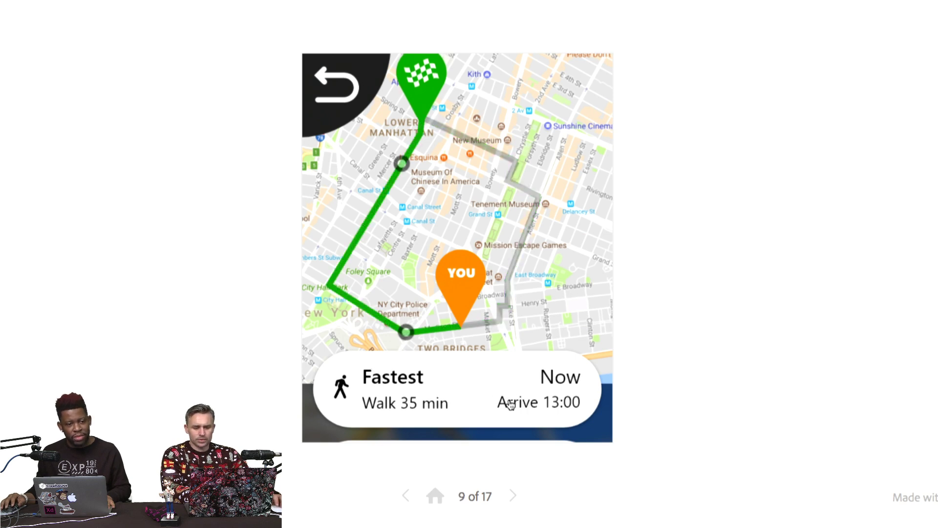
click(510, 404)
click(509, 404)
click(509, 405)
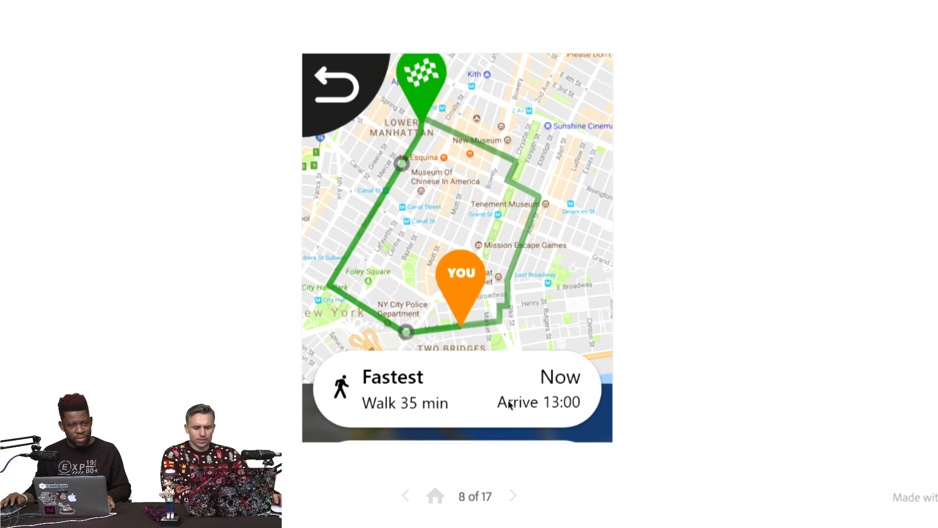
Page forward from the route map through the flower screens and Food Out to the final Supreme Pizza screen.
click(513, 496)
click(514, 496)
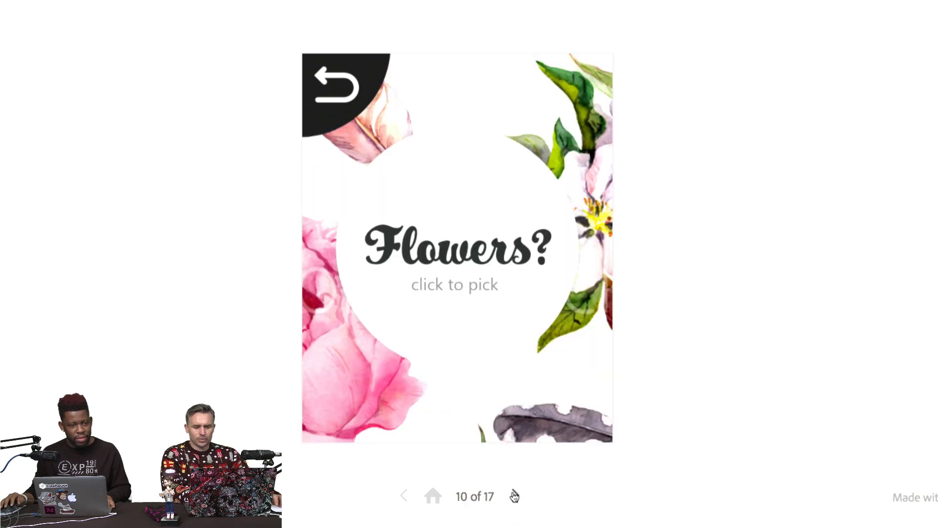
click(514, 496)
click(514, 496)
click(514, 496)
click(513, 496)
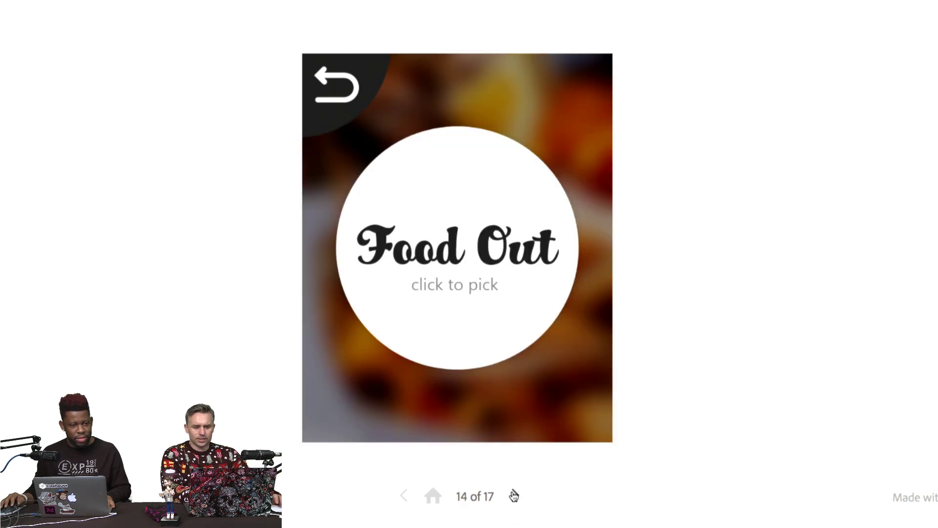
click(513, 496)
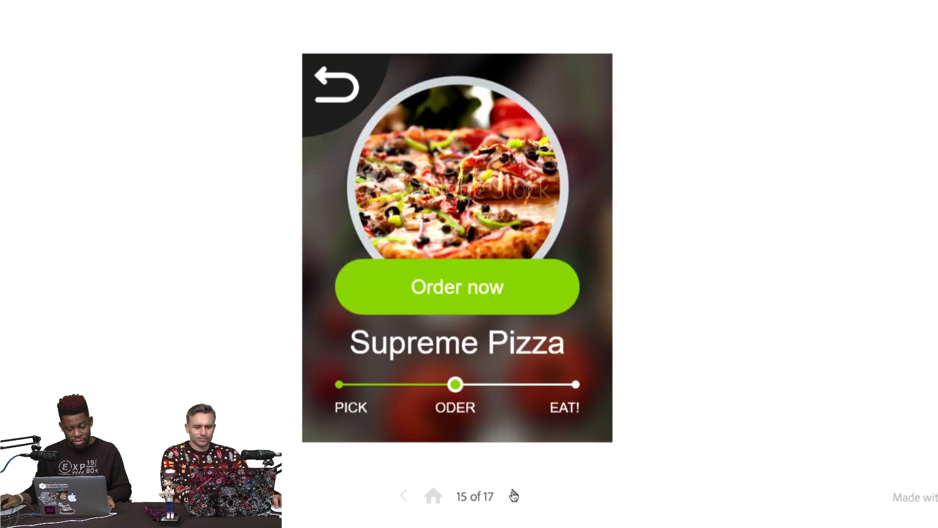
click(514, 496)
click(514, 496)
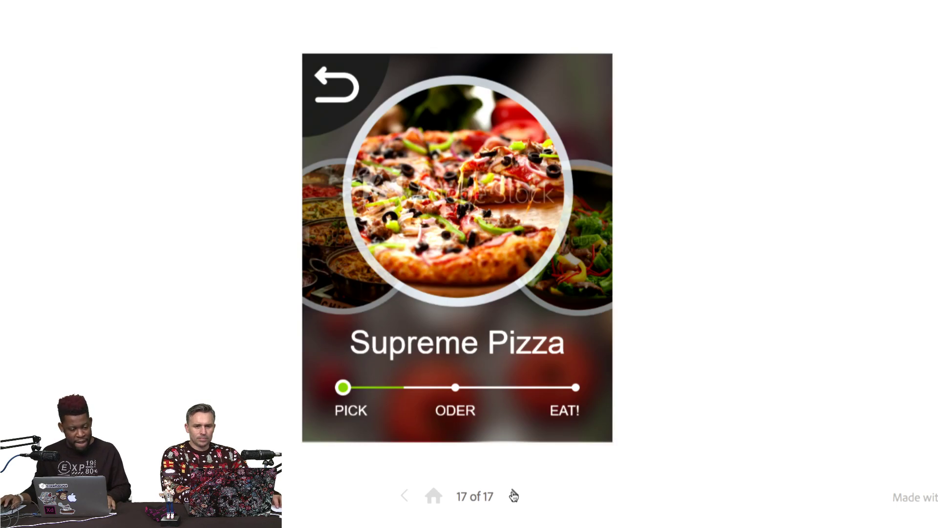
Wrap around to the prototype's lock screen and page forward through all its screens to the last one again.
click(514, 496)
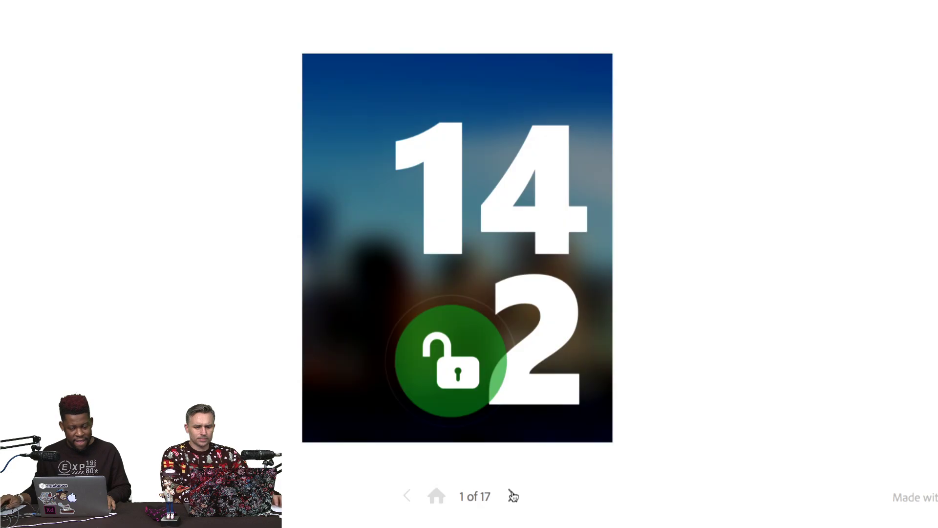
click(514, 495)
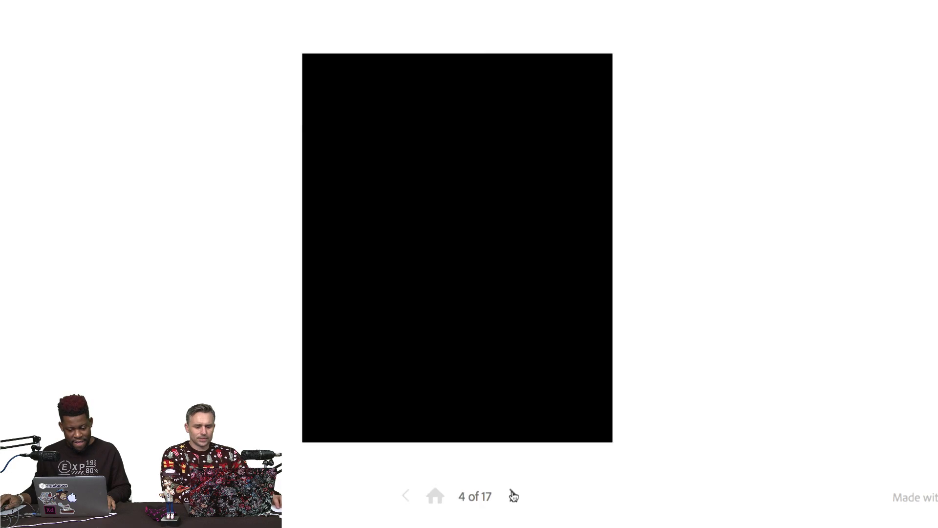
click(514, 496)
click(514, 496)
click(514, 496)
click(514, 496)
click(514, 495)
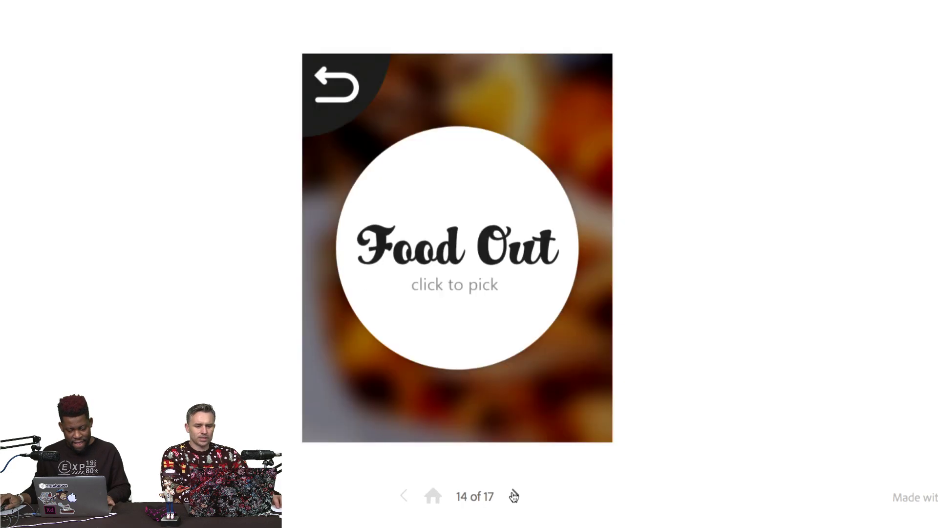
click(513, 495)
click(514, 496)
click(513, 496)
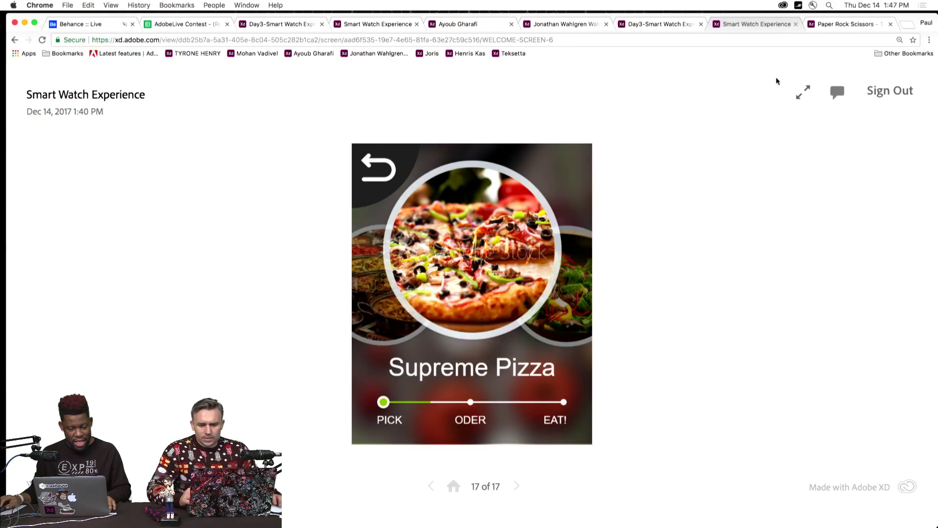
Open the Paper Rock Scissors prototype, launch its fist app and page through the onboarding from Welcome to the Rematch screen.
click(848, 25)
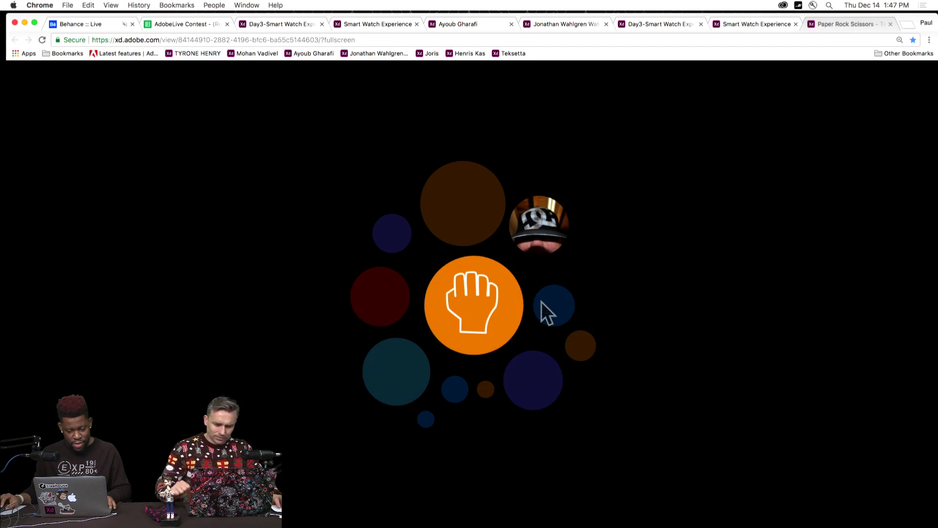
click(485, 309)
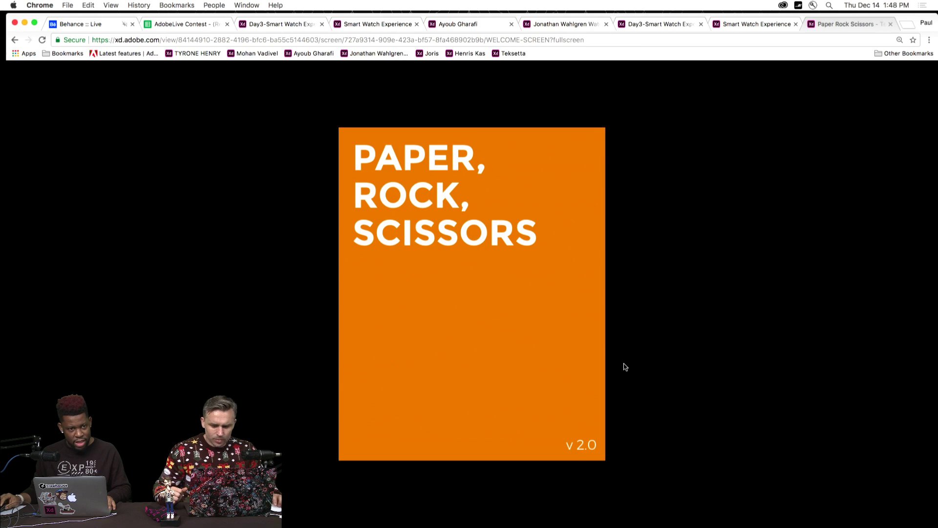
click(494, 393)
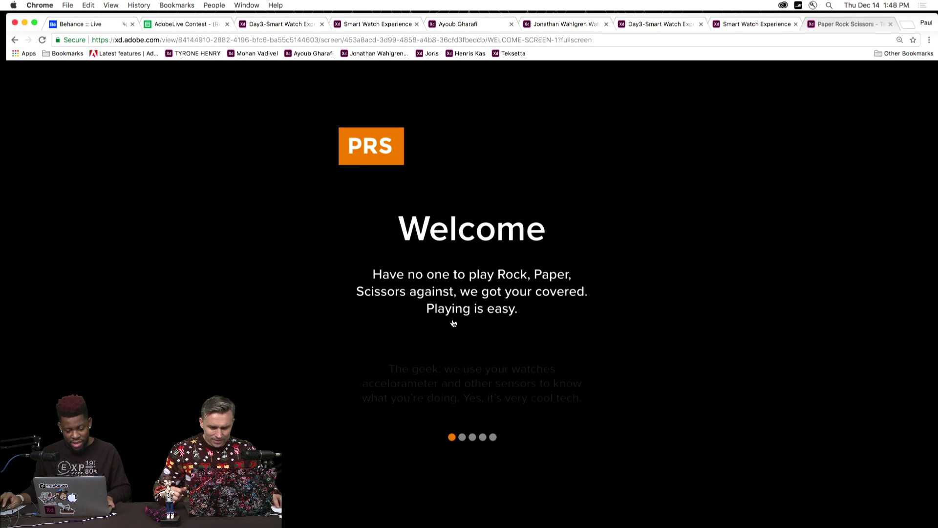
click(446, 377)
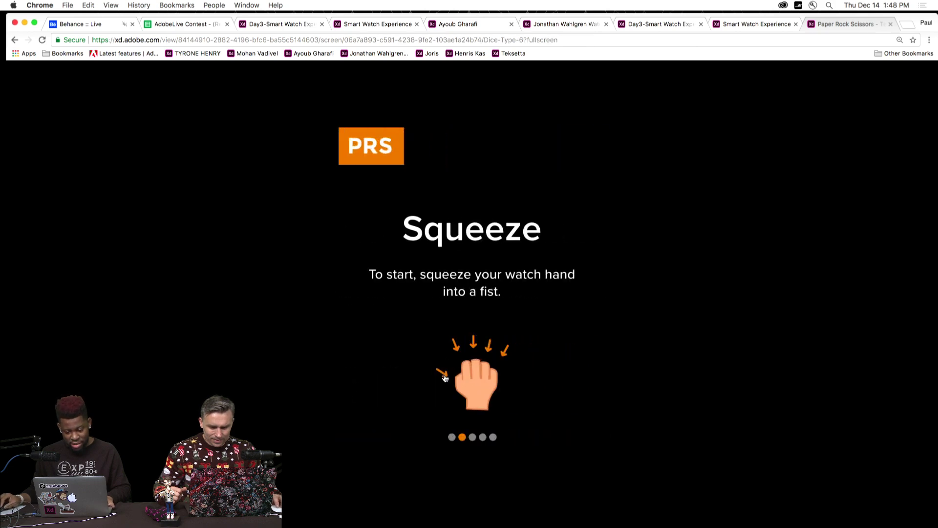
click(486, 314)
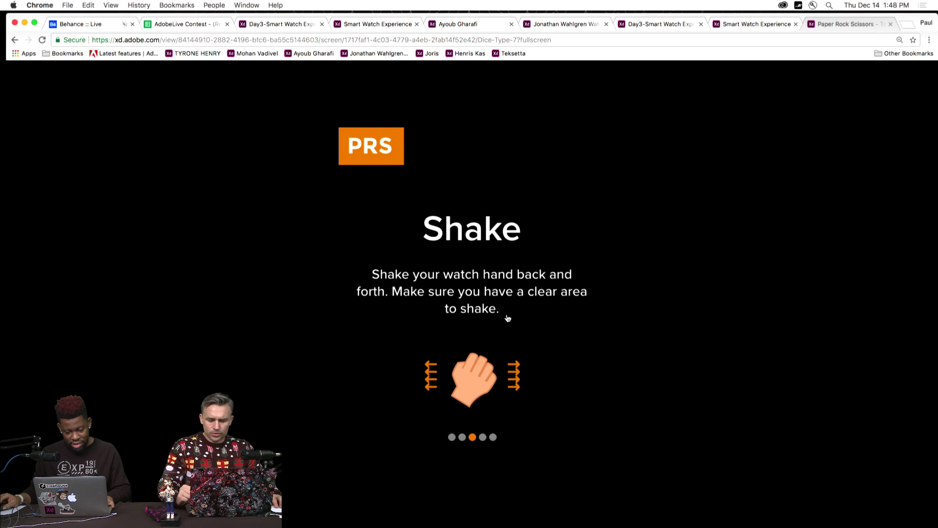
click(472, 332)
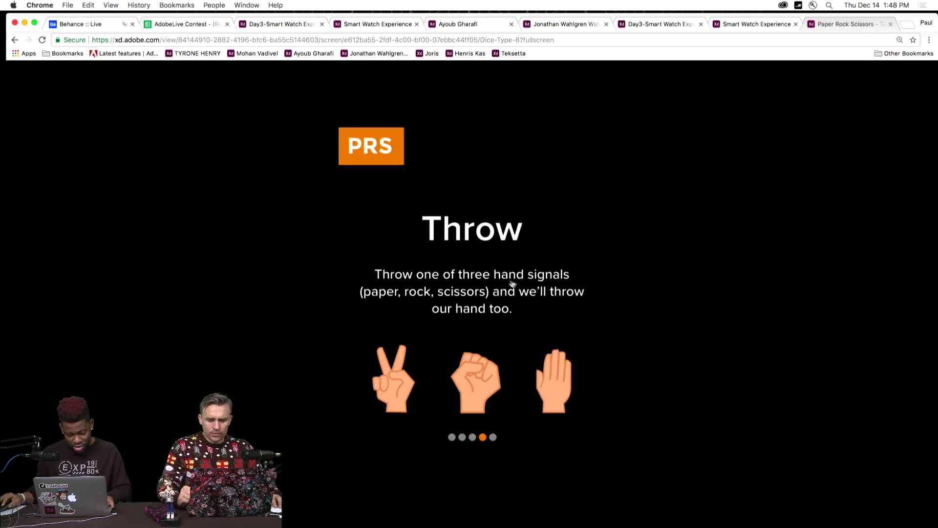
click(539, 320)
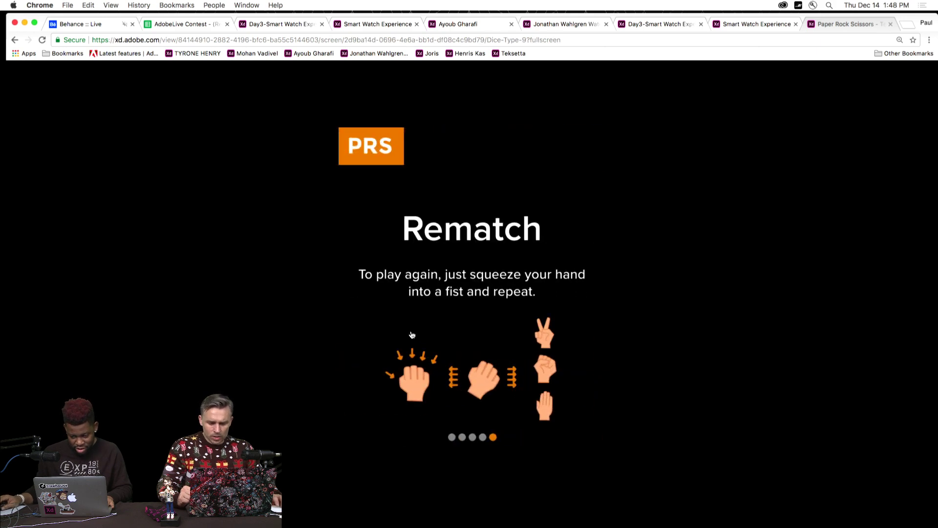
Go back to the Throw screen, page forward through Legggo! to Scissors and return to the watch home screen.
click(352, 186)
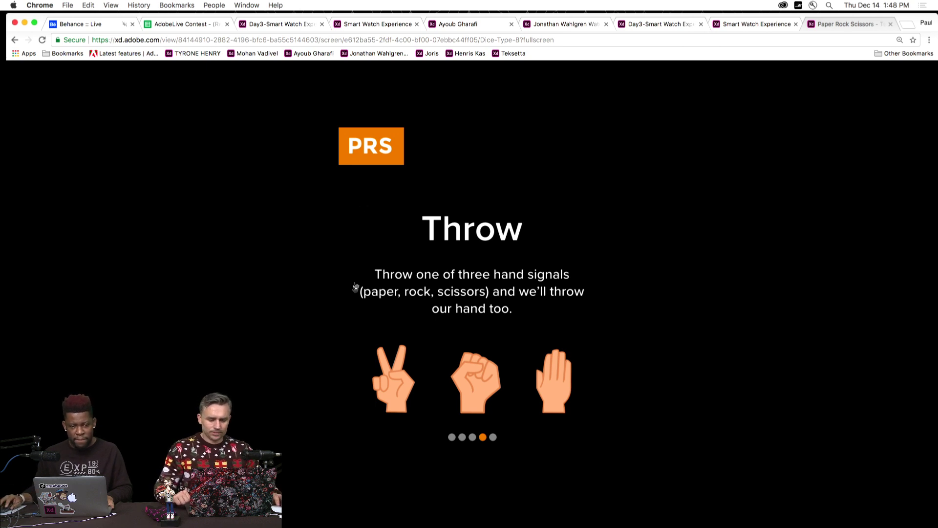
click(452, 385)
click(452, 385)
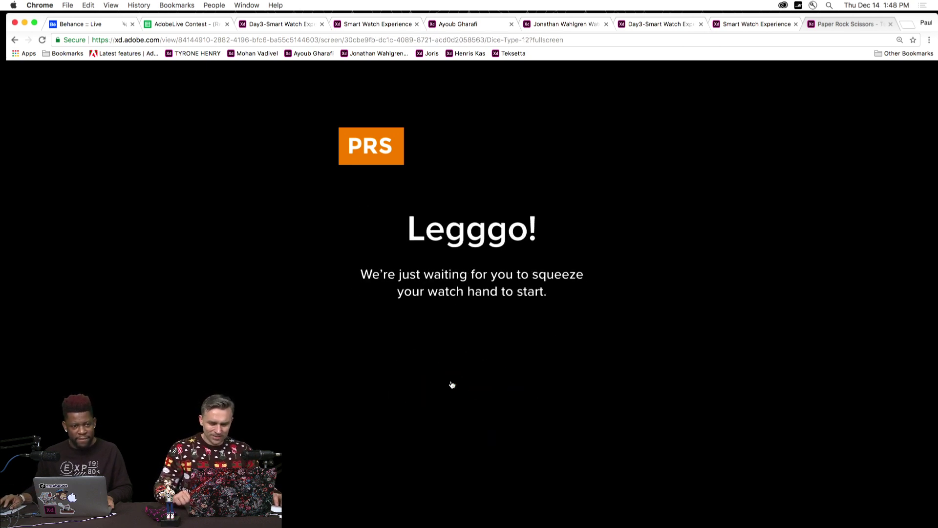
click(604, 443)
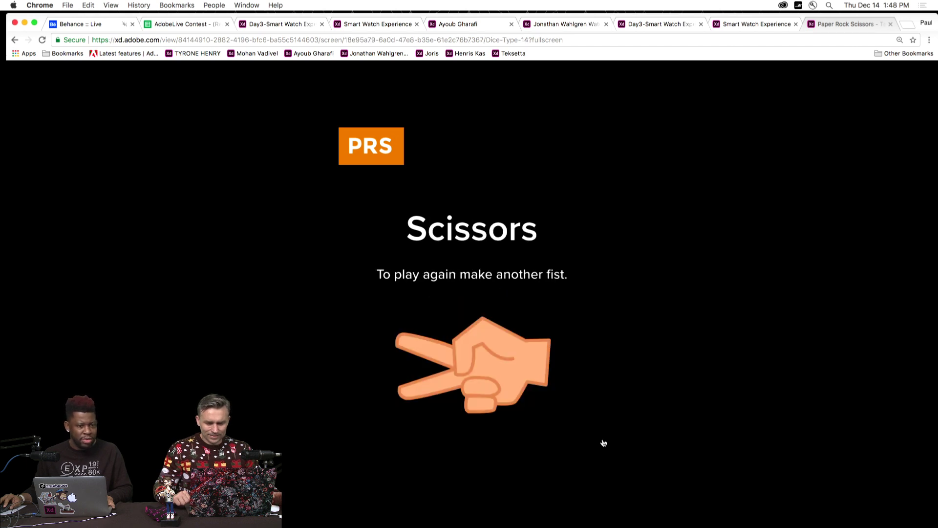
click(604, 443)
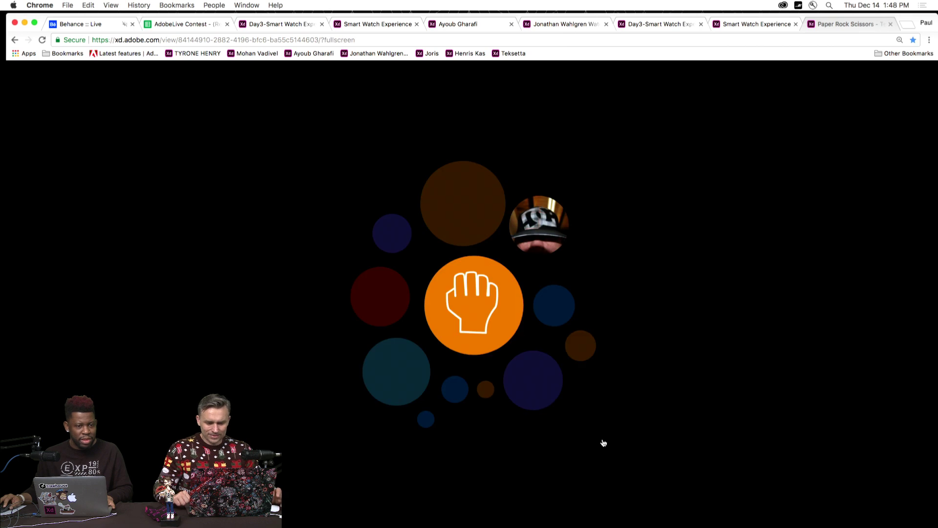
click(603, 443)
key(Escape)
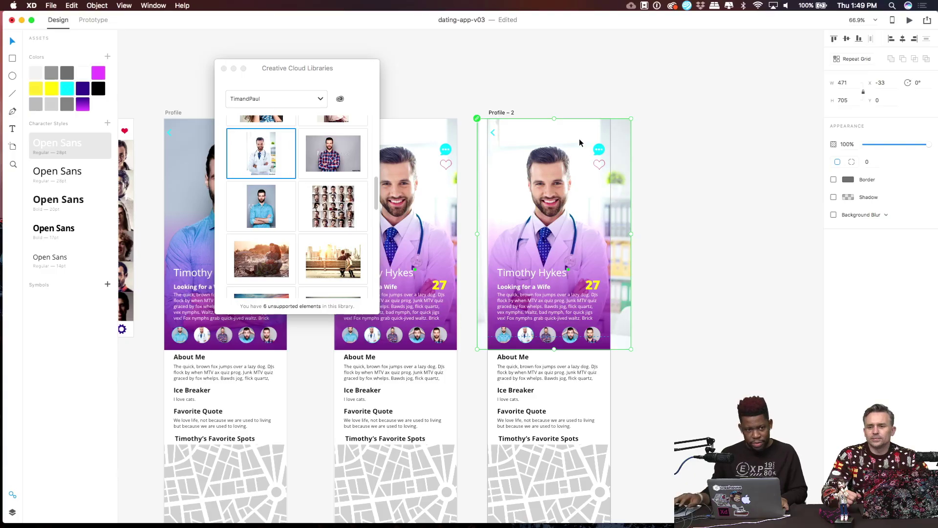
In the dating-app-v03 design in Adobe XD, nudge the doctor photo on Profile – 2 up to Y -5.
scroll(561, 496, up, 5)
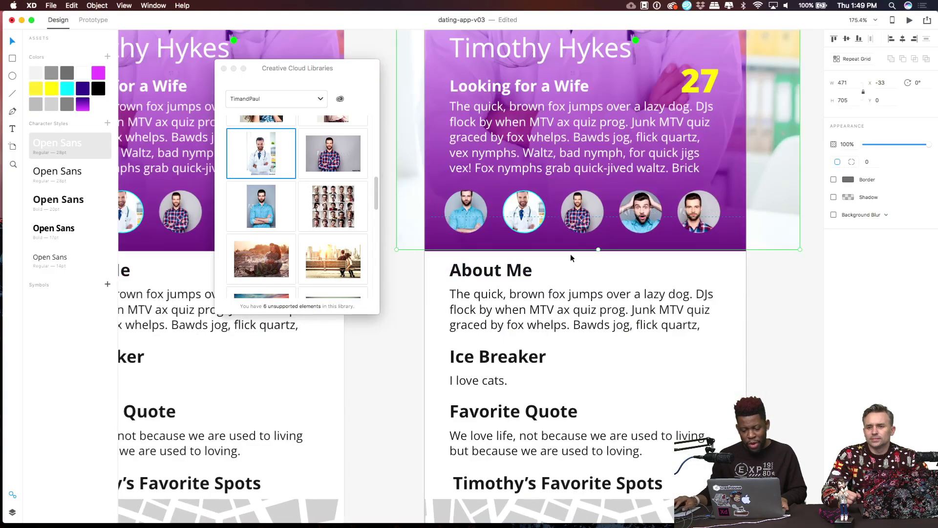
scroll(571, 254, up, 1)
scroll(559, 293, up, 3)
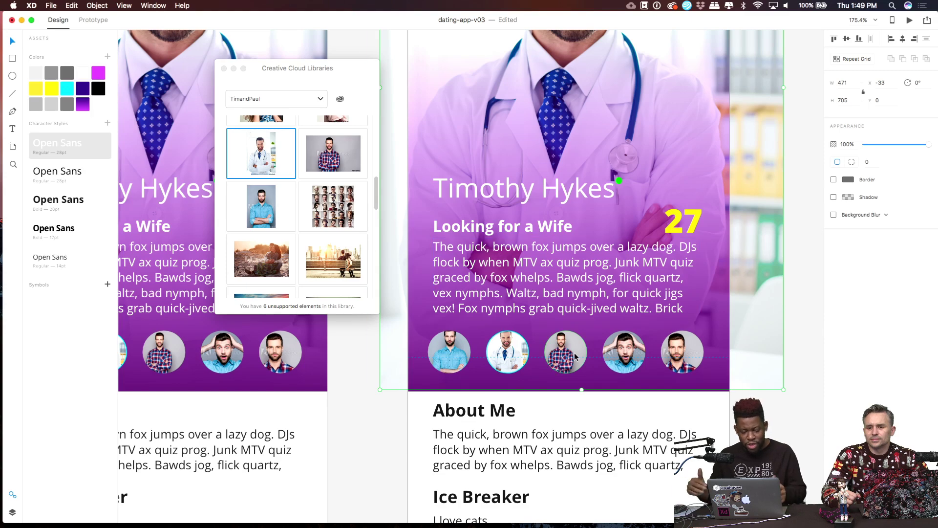
drag(760, 161, 760, 158)
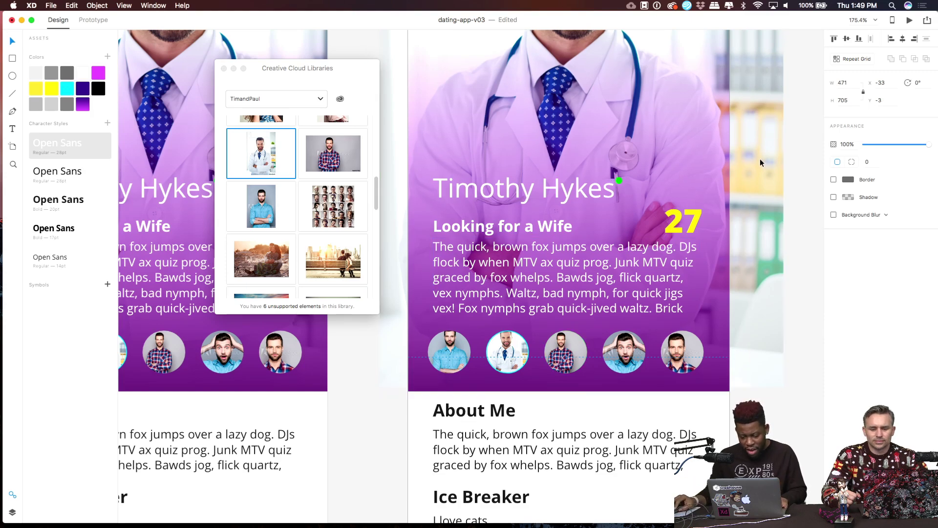
scroll(803, 189, down, 5)
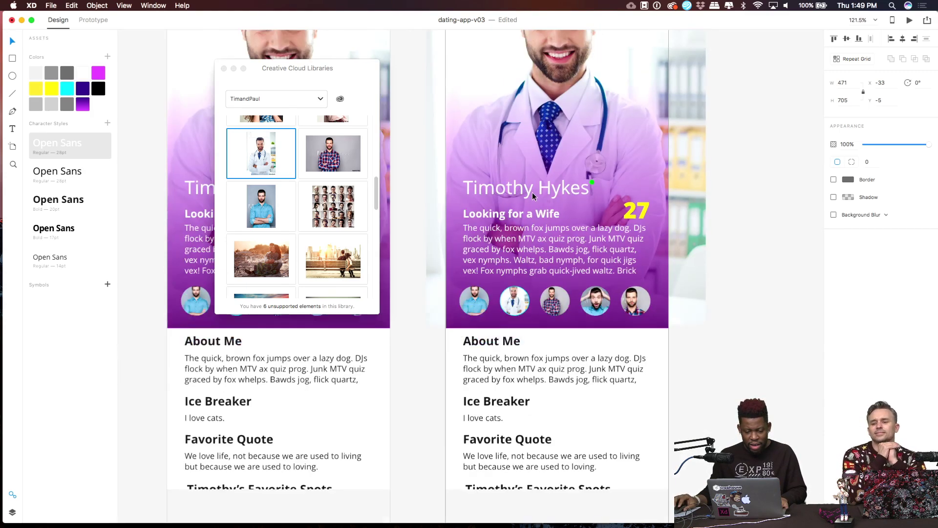
drag(802, 189, 447, 160)
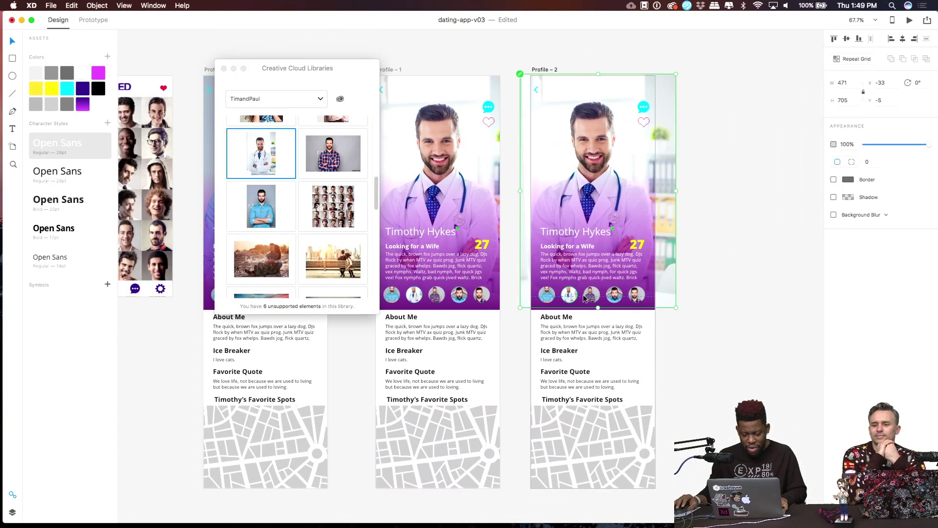
scroll(604, 275, up, 5)
scroll(605, 276, down, 5)
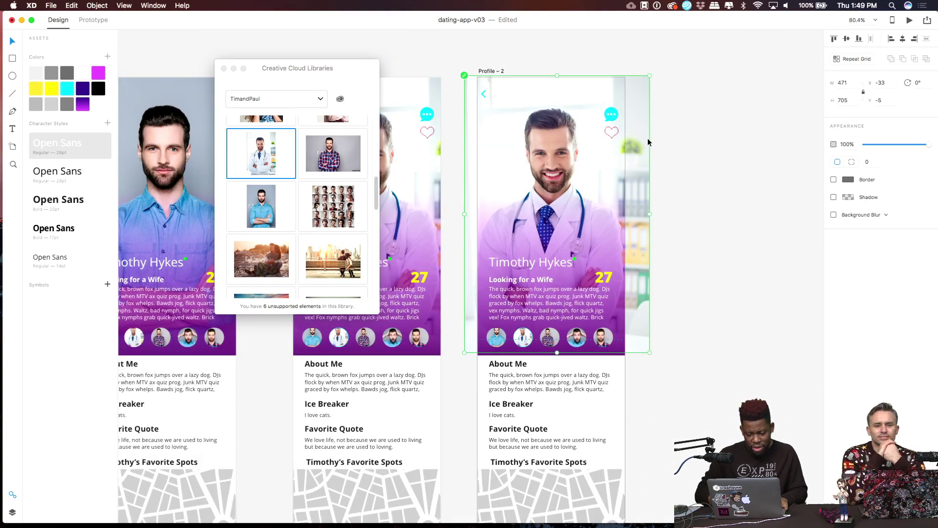
Replace the doctor photo on Profile – 2 with the plaid-shirt photo from the TimandPaul library.
key(Delete)
drag(333, 153, 606, 154)
scroll(470, 148, down, 5)
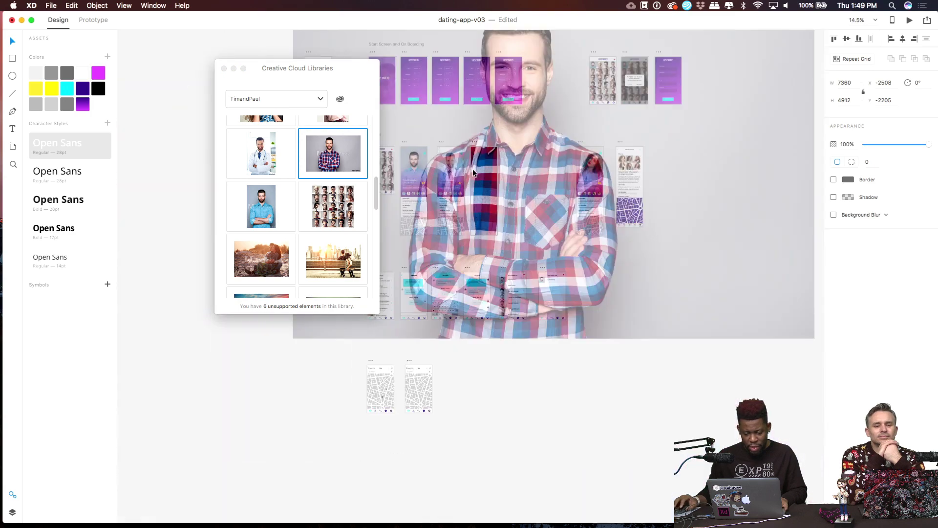
scroll(489, 166, down, 2)
Scale the plaid-shirt photo down over Profile – 2 to about 1103 × 736.
drag(711, 46, 513, 185)
drag(492, 220, 590, 145)
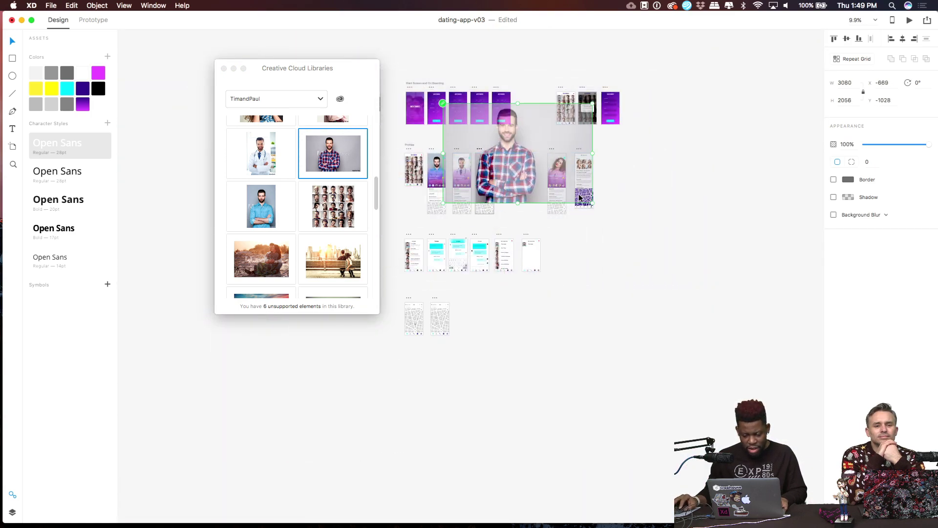
drag(592, 204, 515, 185)
scroll(500, 172, up, 5)
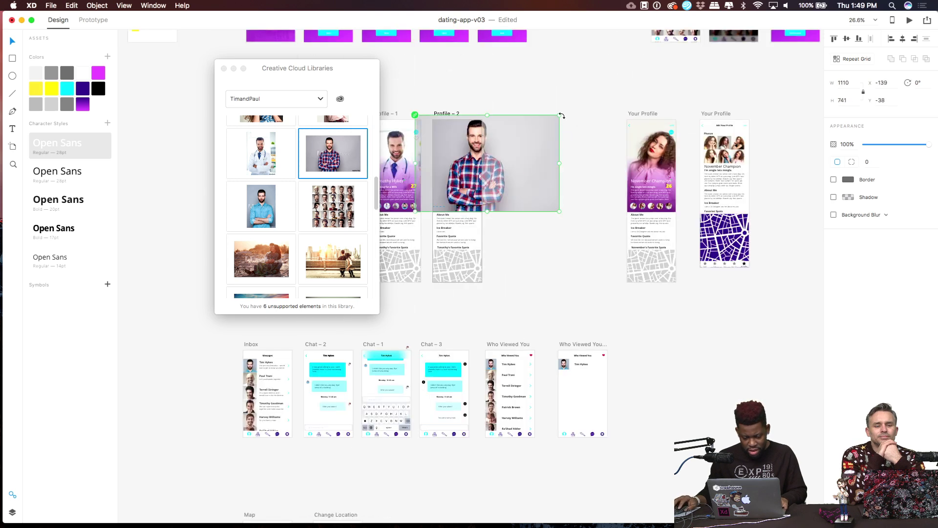
mouse_move(560, 116)
mouse_down()
mouse_move(532, 131)
mouse_move(556, 114)
mouse_up()
Send the plaid-shirt photo behind the purple gradient, text and icons of Profile – 2.
key(super+bracketleft)
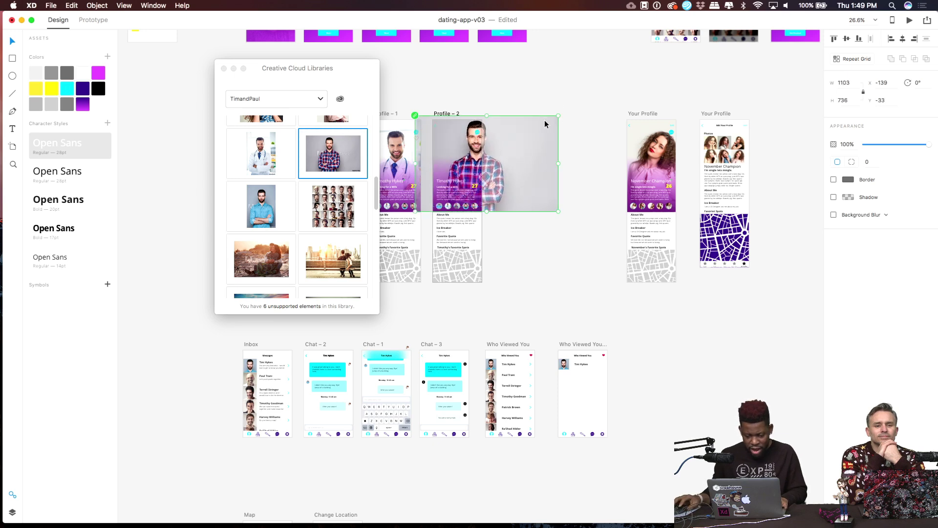
scroll(499, 140, up, 2)
scroll(500, 139, up, 3)
click(630, 201)
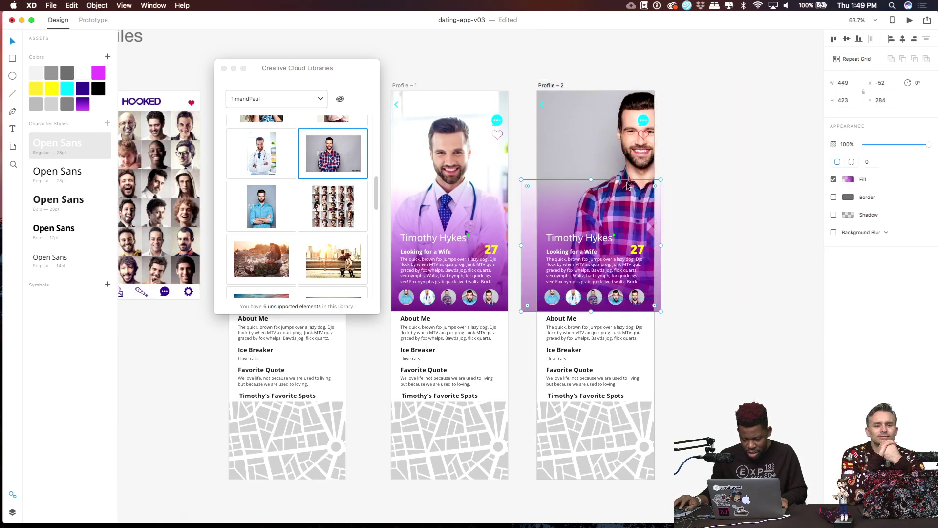
Center the man in the plaid shirt on Profile – 2 and scale the photo to about 1059 × 707 with its top at Y 0.
drag(619, 131, 576, 125)
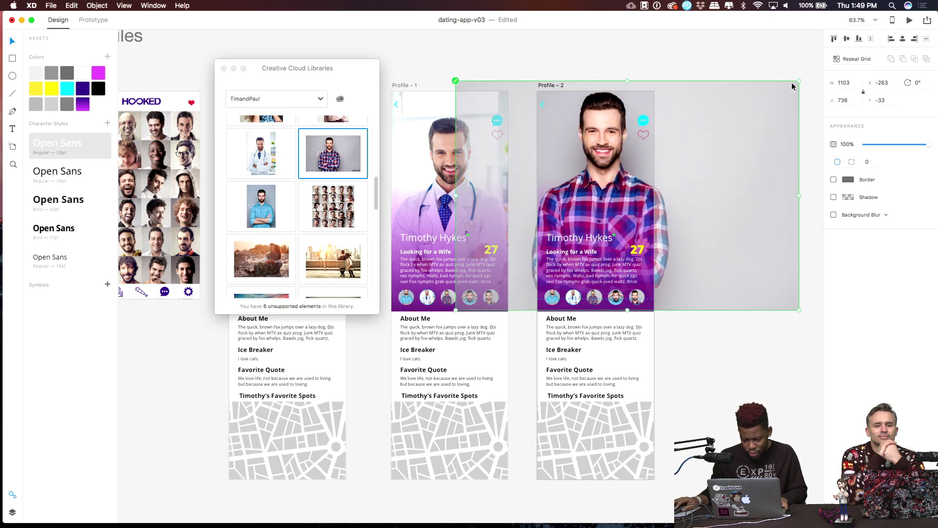
drag(792, 86, 777, 96)
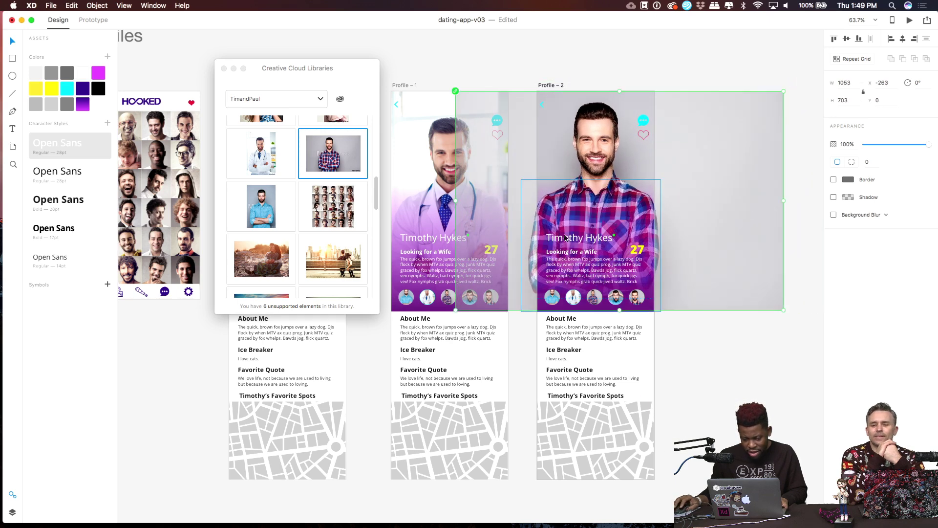
scroll(564, 238, up, 5)
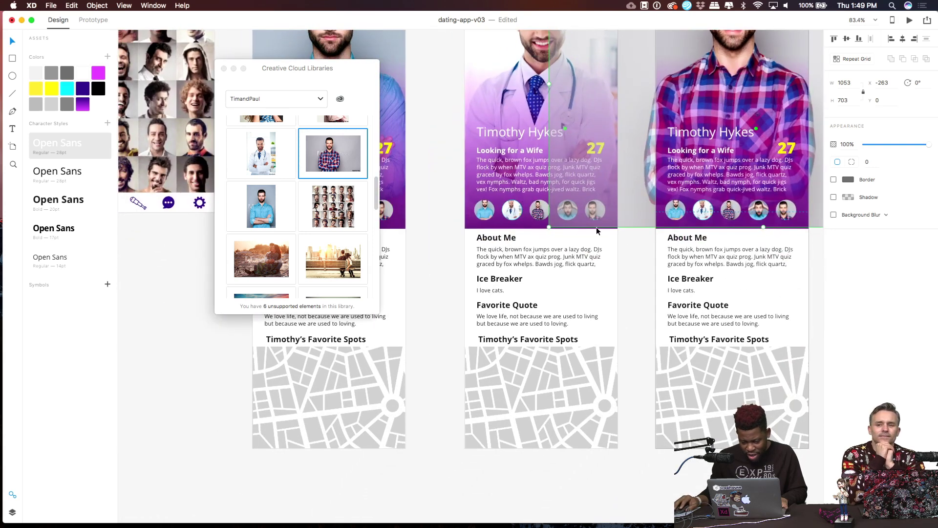
drag(550, 228, 547, 229)
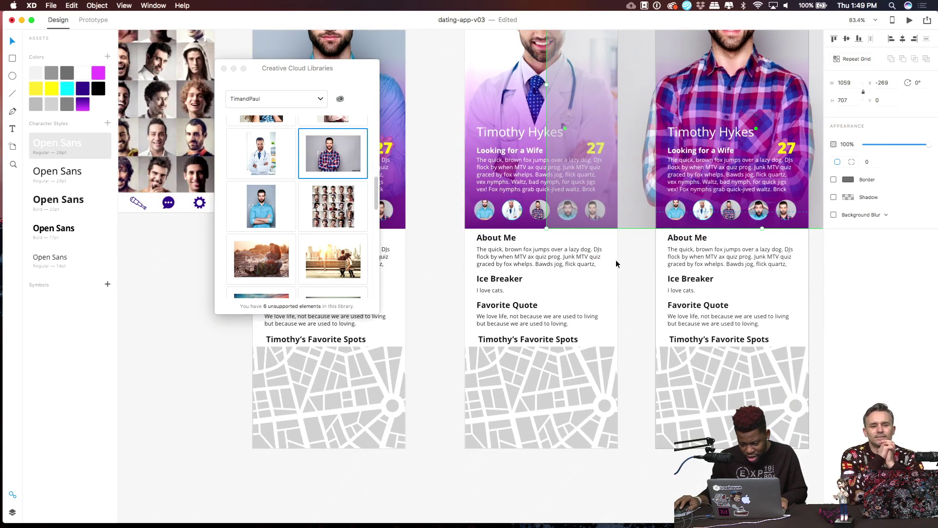
click(616, 264)
Compare the photos on the three profile artboards, then examine the blue-shirt photo on the first Profile up close.
scroll(587, 274, right, 5)
scroll(587, 274, up, 3)
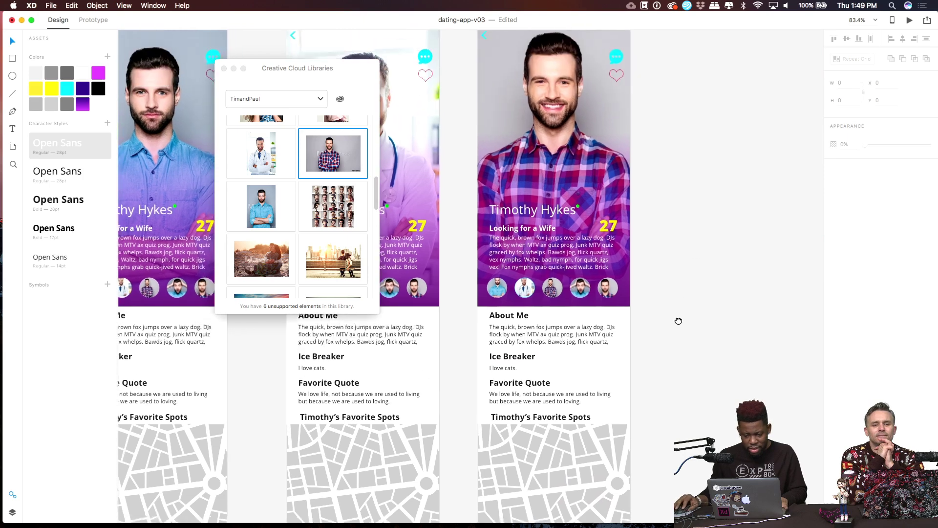
drag(679, 322, 740, 389)
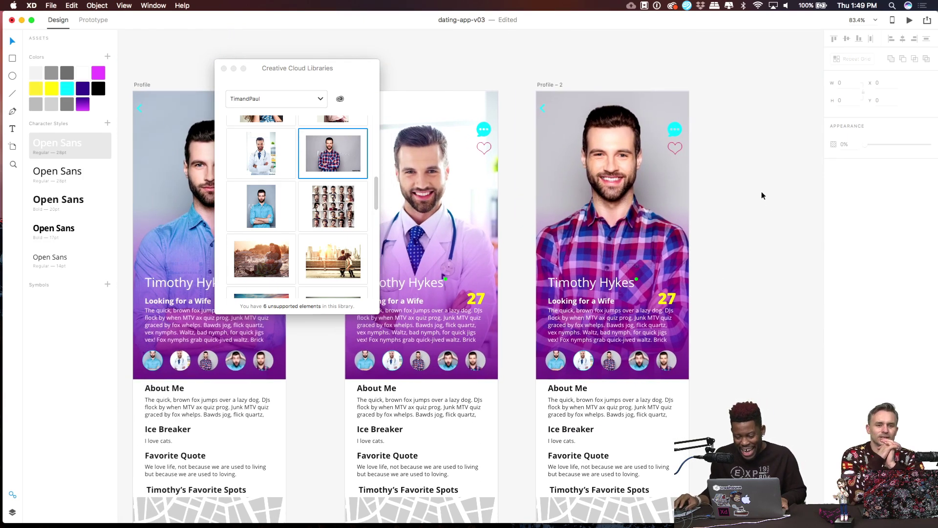
scroll(762, 195, left, 3)
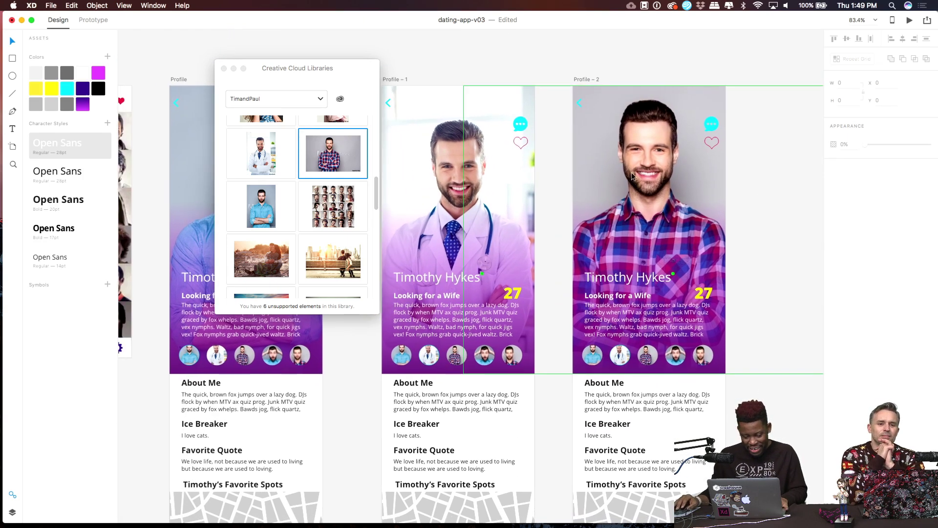
scroll(635, 181, down, 5)
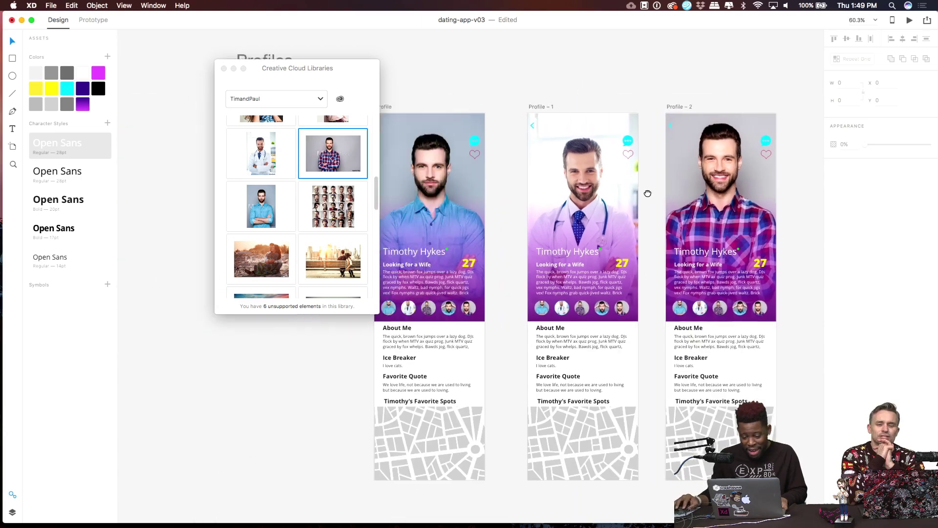
scroll(648, 194, left, 2)
scroll(482, 158, down, 1)
scroll(462, 150, up, 5)
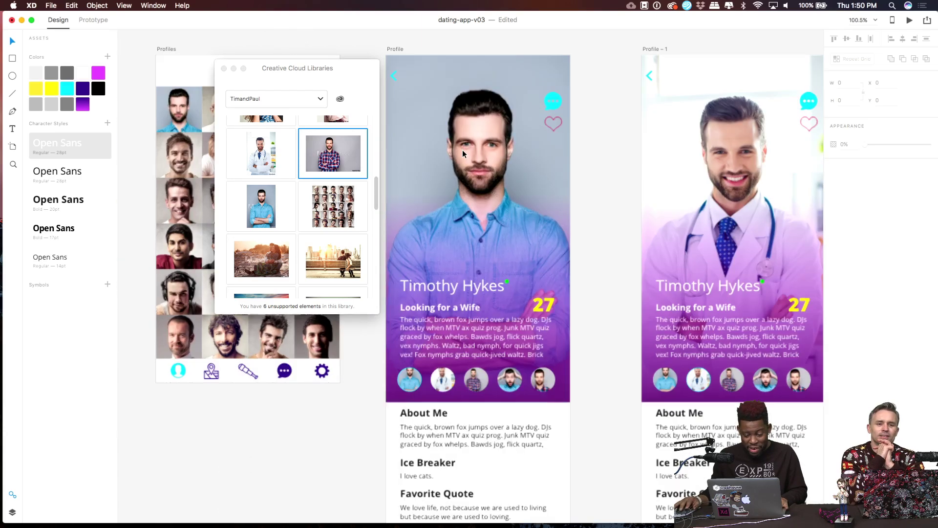
scroll(462, 149, up, 3)
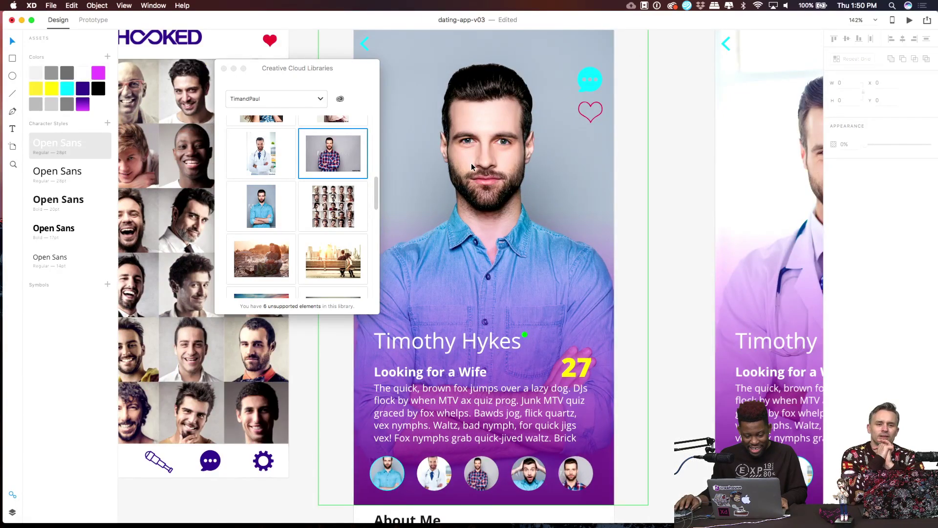
scroll(471, 163, down, 1)
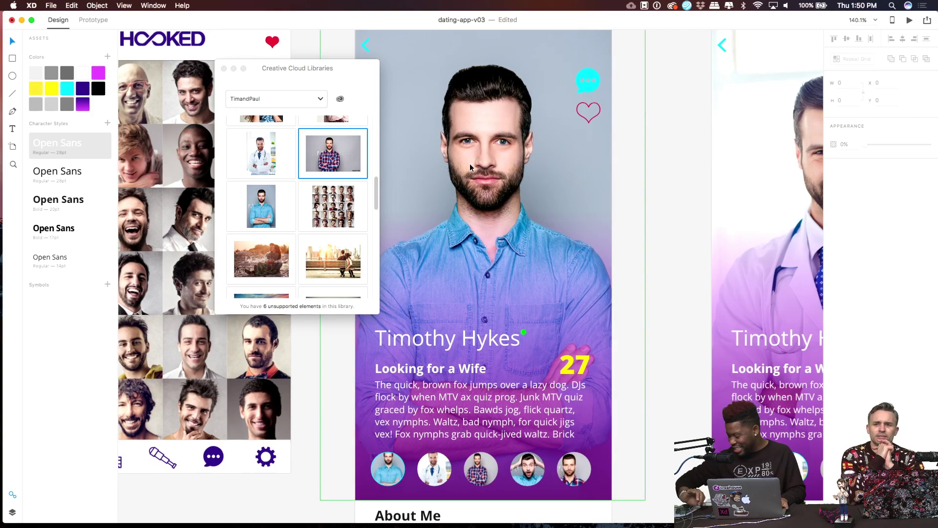
scroll(470, 164, down, 3)
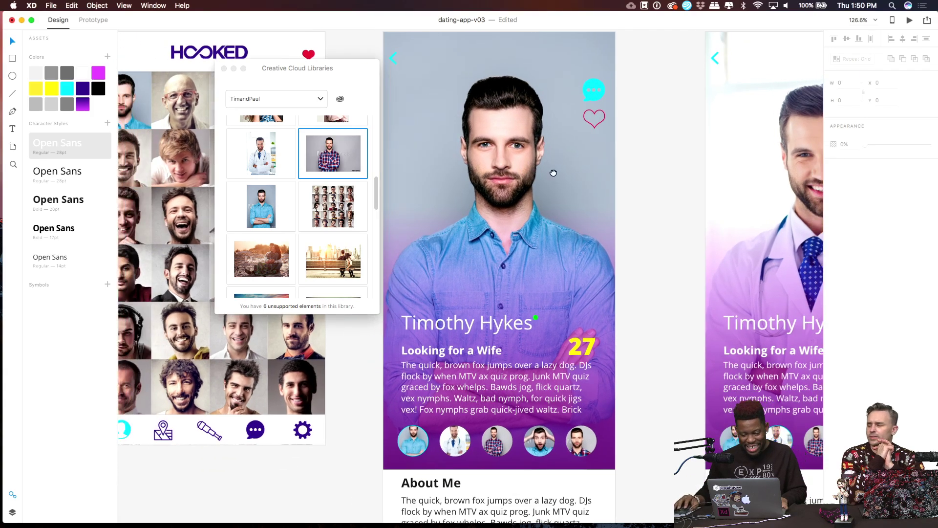
Examine the face in the blue-shirt photo up close and compare the photos across Profile, Profile – 1 and Profile – 2.
scroll(557, 179, up, 10)
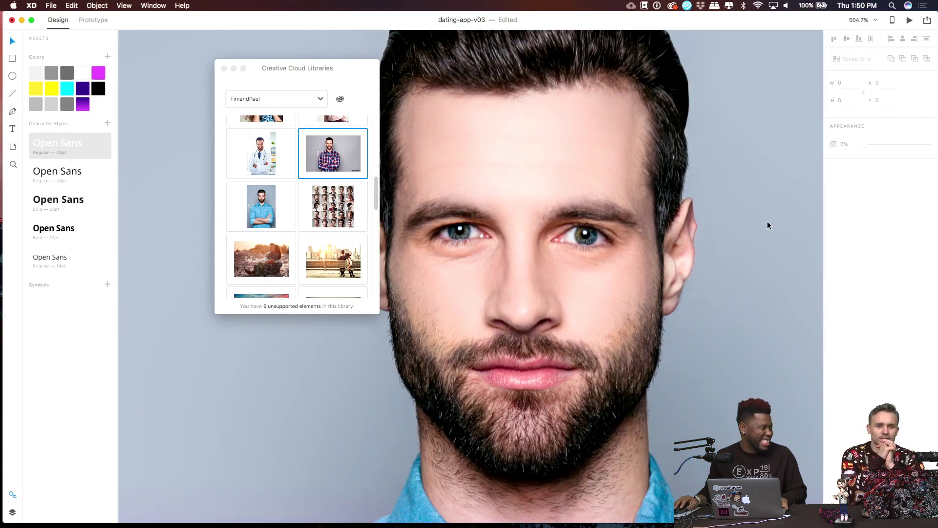
scroll(753, 215, down, 10)
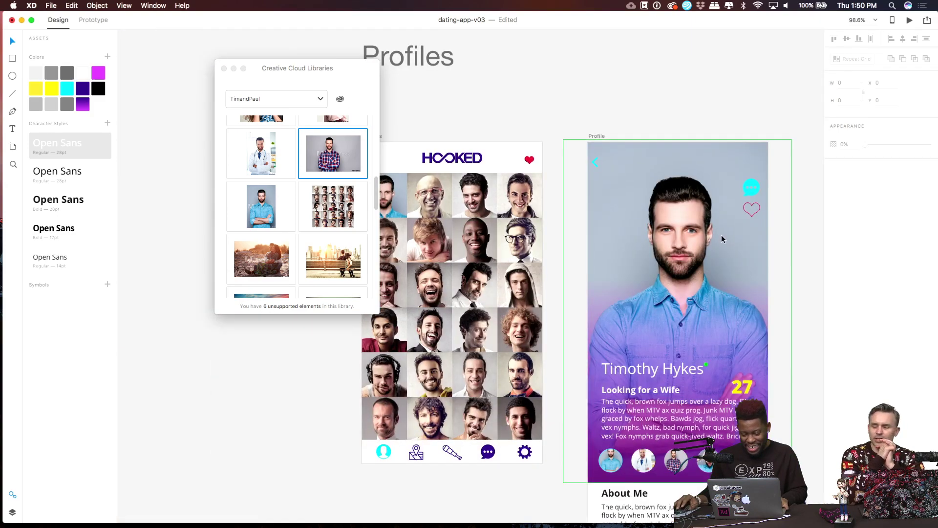
scroll(721, 235, up, 1)
drag(721, 234, 638, 179)
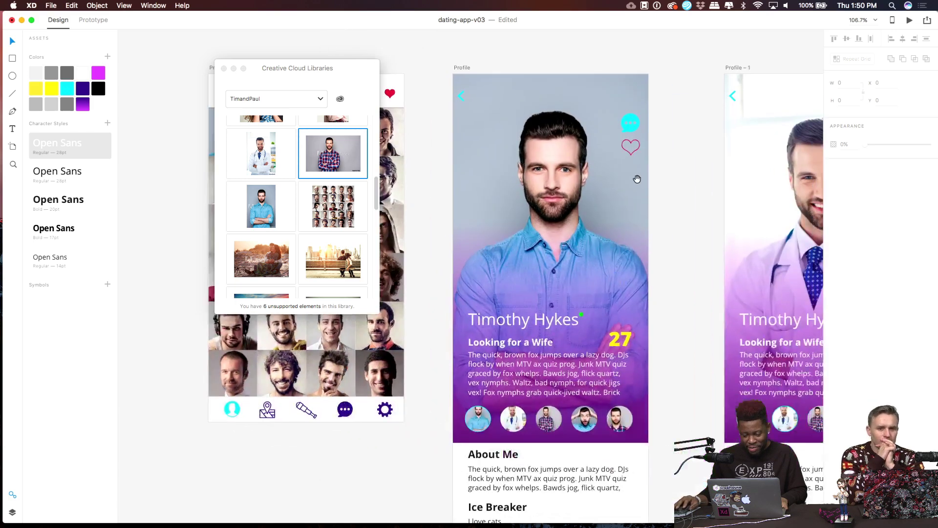
drag(736, 182, 676, 184)
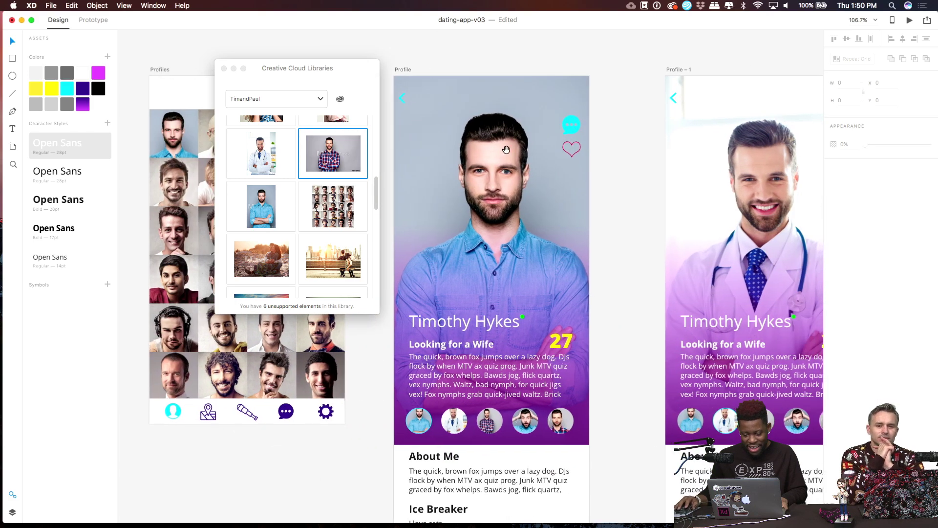
scroll(587, 148, right, 10)
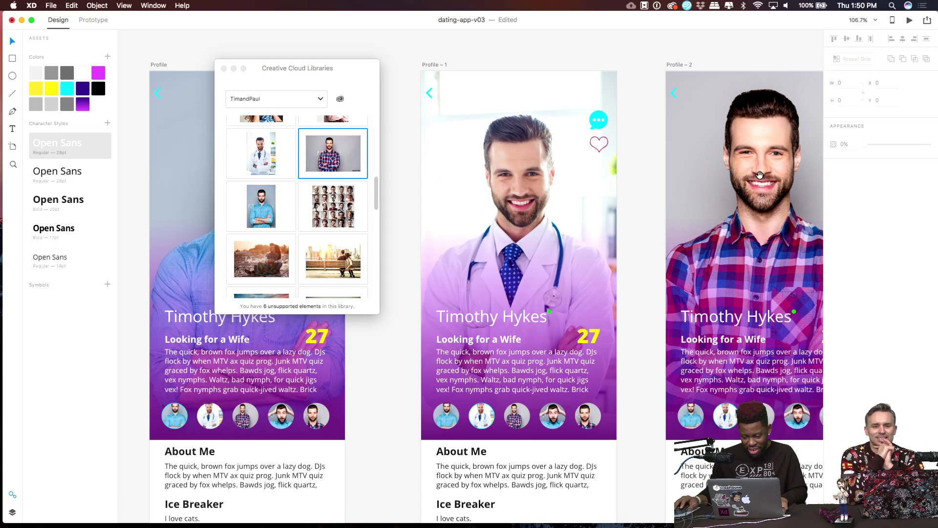
scroll(754, 211, right, 4)
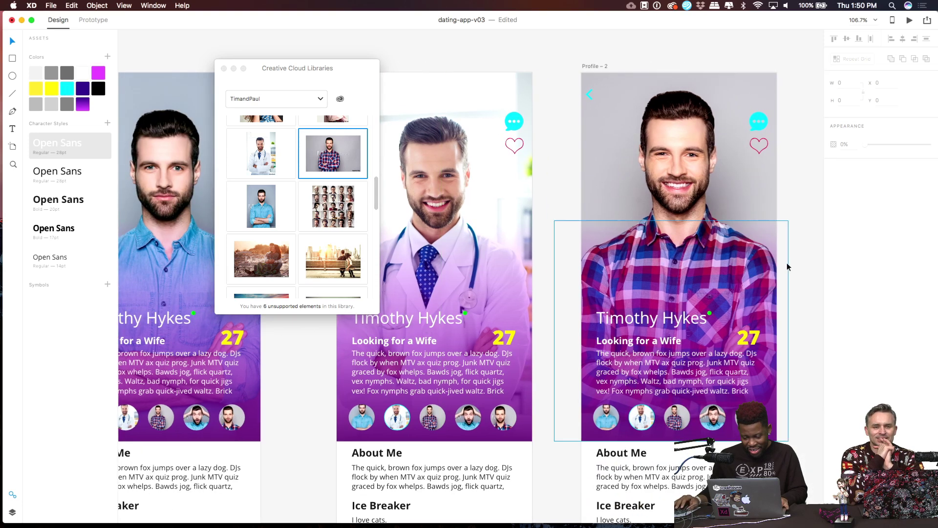
scroll(742, 247, left, 4)
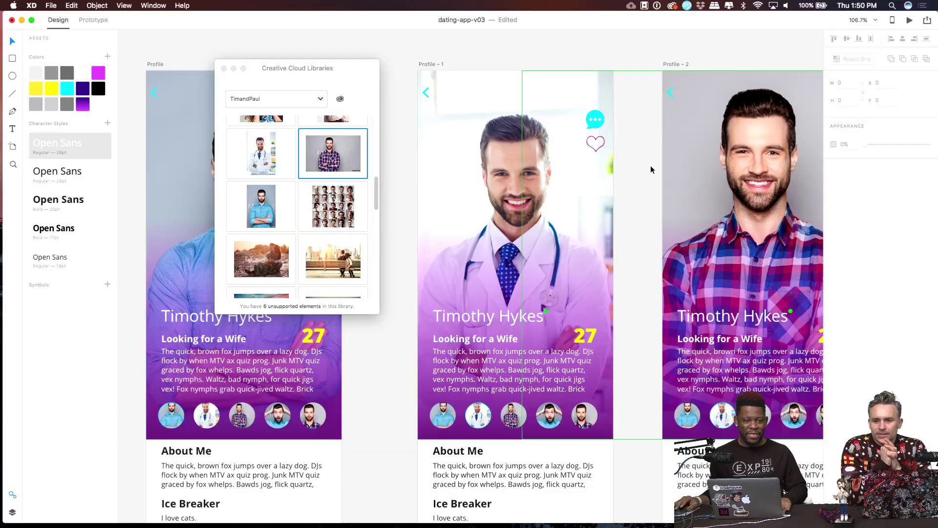
Tighten the spacing of the profile artboards by moving Profile – 1 to X 900 and Profile – 2 to X 1348.
scroll(651, 169, down, 5)
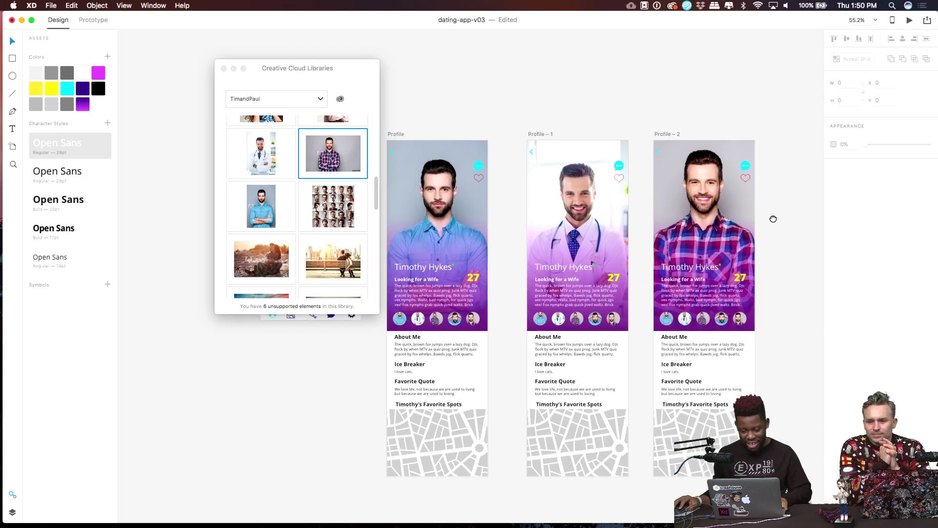
scroll(537, 141, left, 3)
drag(583, 139, 565, 138)
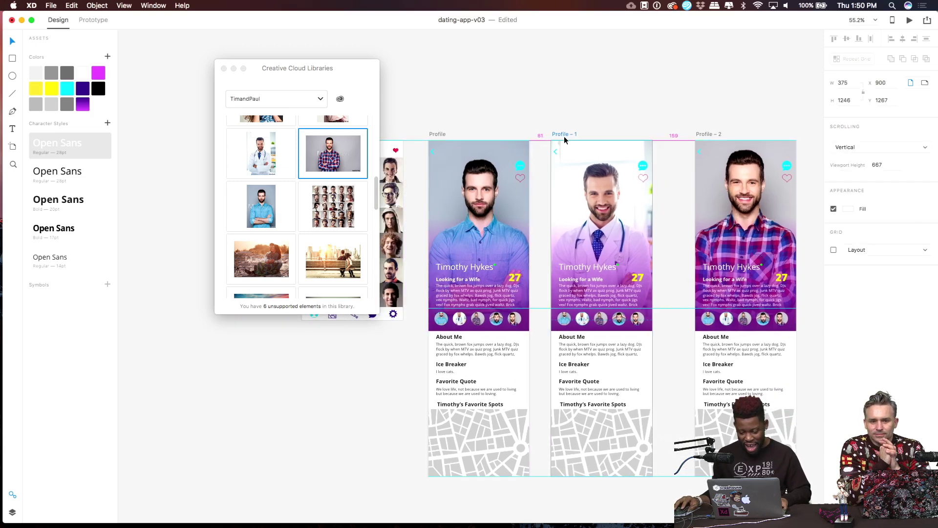
drag(700, 136, 675, 138)
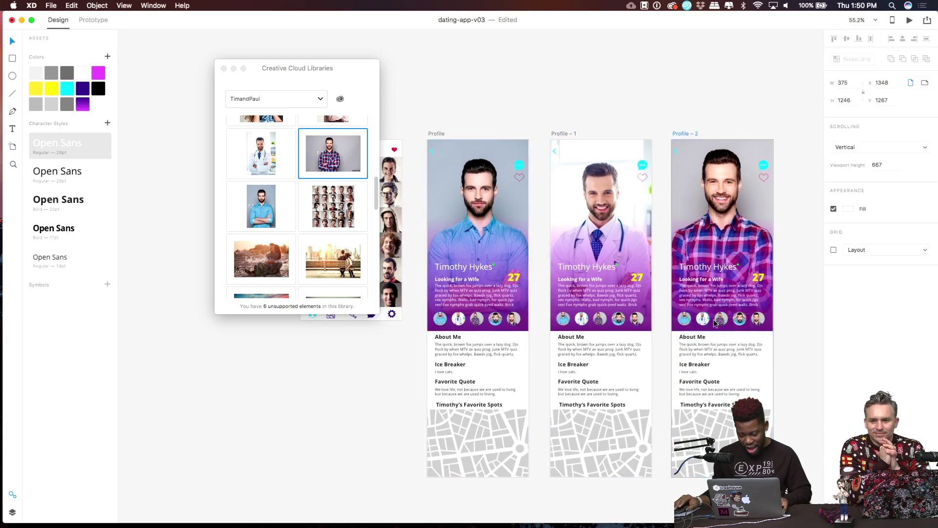
Remove the cyan border from the circular doctor thumbnail on Profile – 2.
scroll(670, 309, up, 10)
scroll(656, 293, up, 8)
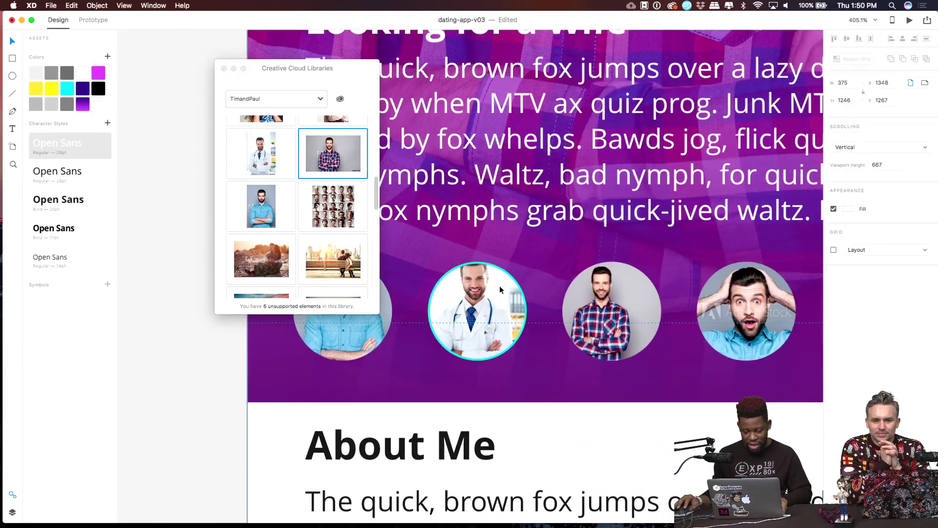
click(500, 290)
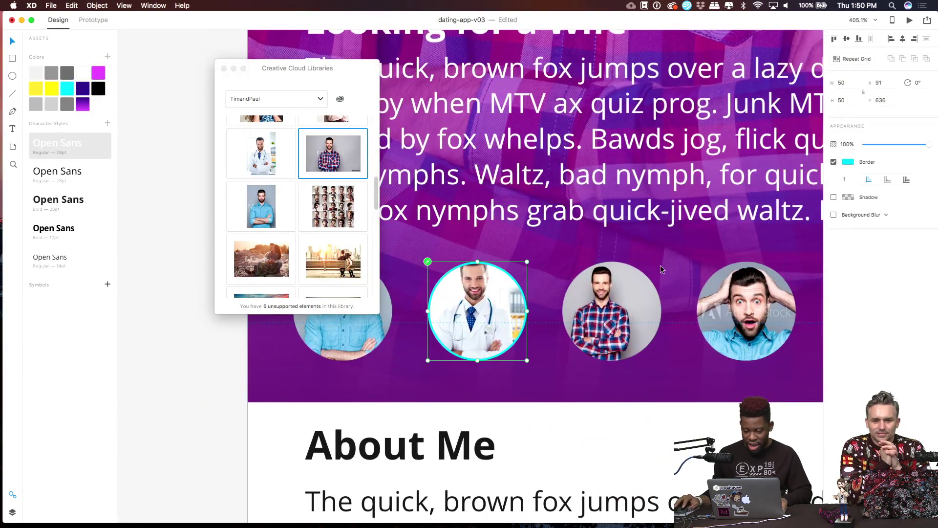
click(834, 162)
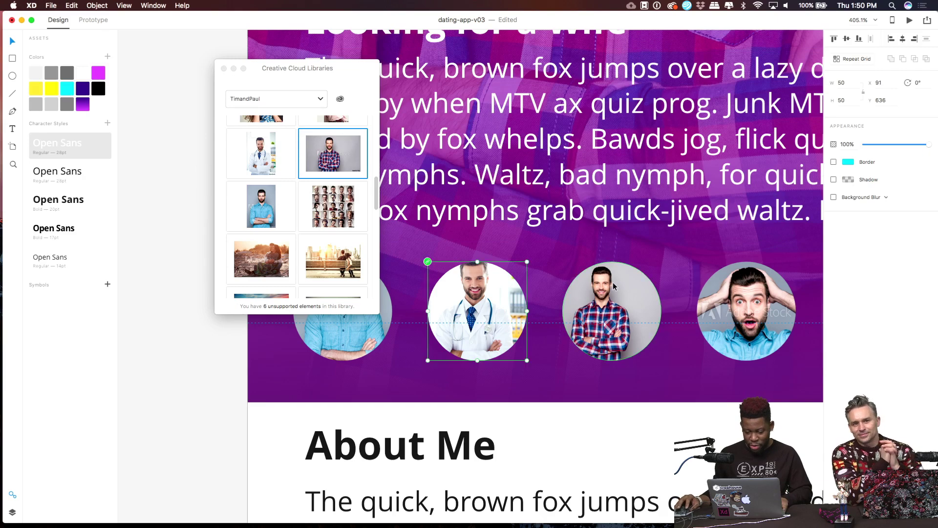
Give the circular plaid-shirt thumbnail on Profile – 2 a border in the cyan sampled from the saved colors.
click(848, 162)
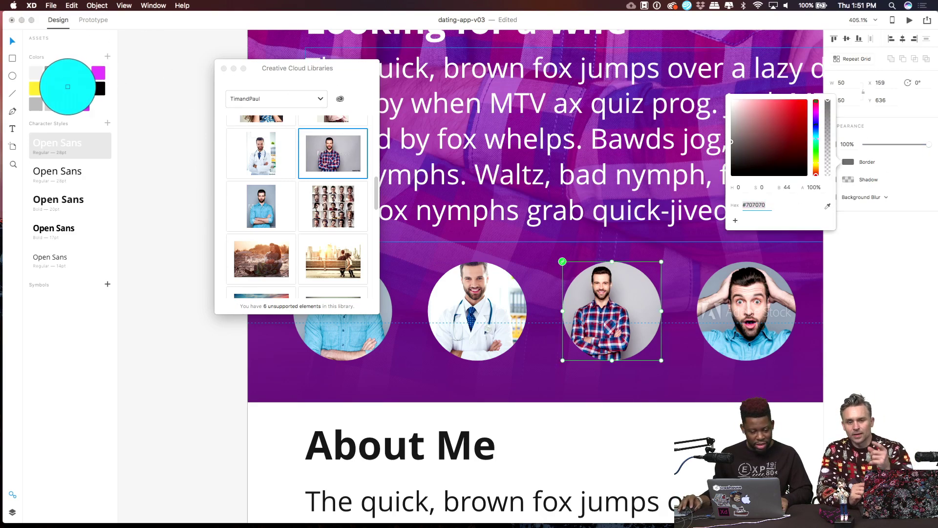
click(67, 88)
click(207, 327)
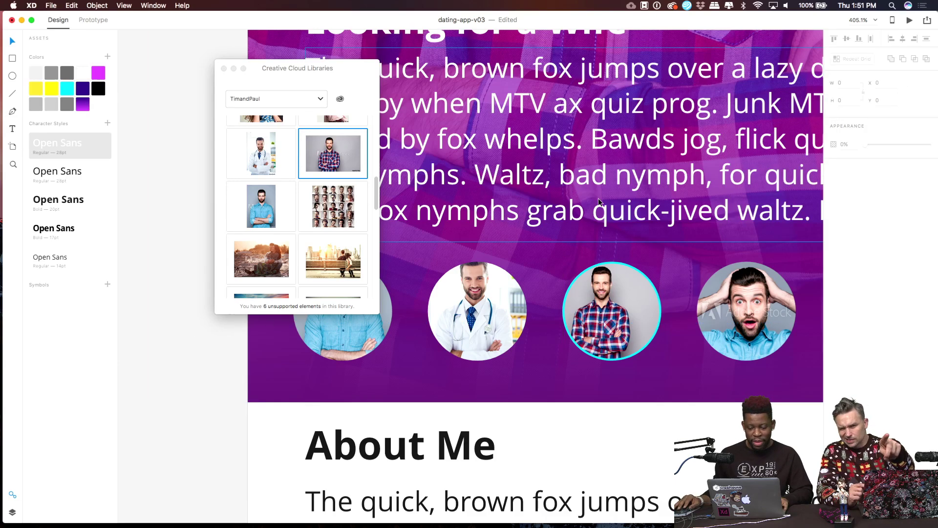
scroll(596, 228, down, 5)
scroll(597, 227, down, 6)
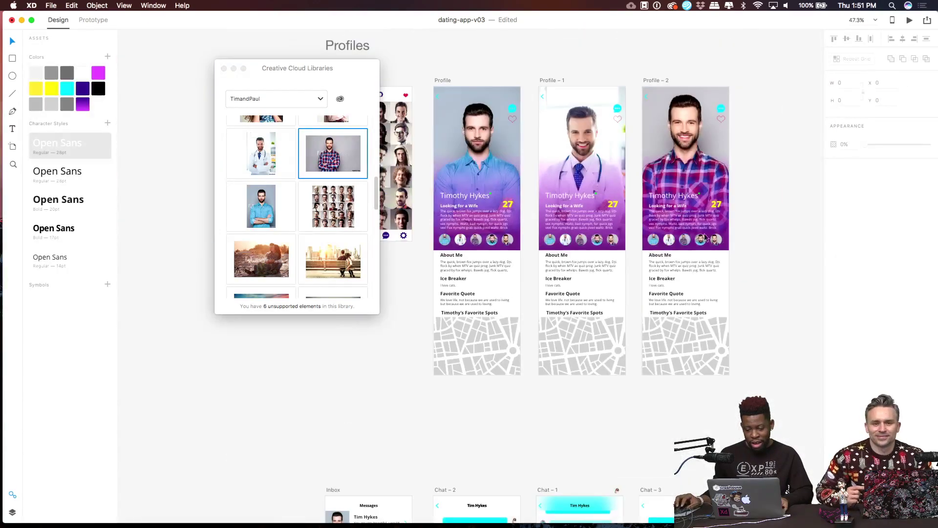
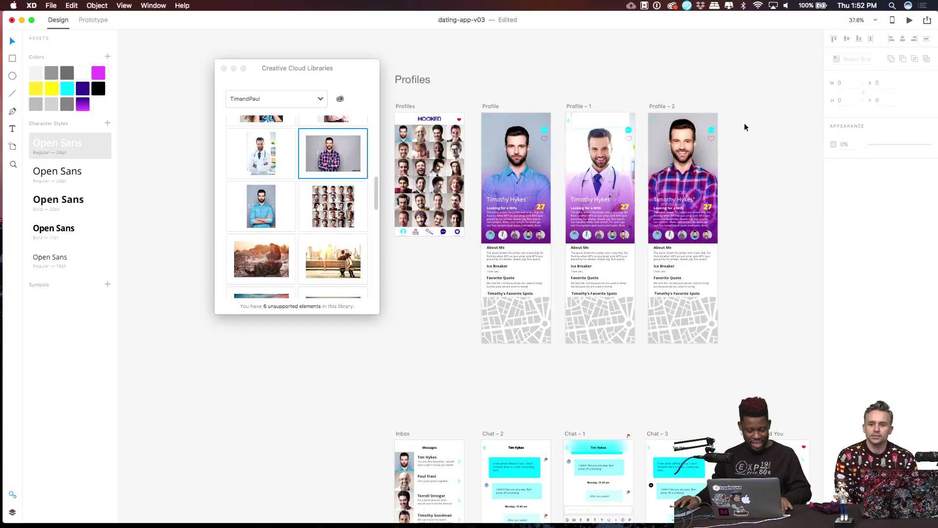
Browse the TimandPaul library back to its first graphics and close the Creative Cloud Libraries window.
drag(303, 68, 241, 80)
scroll(254, 206, up, 10)
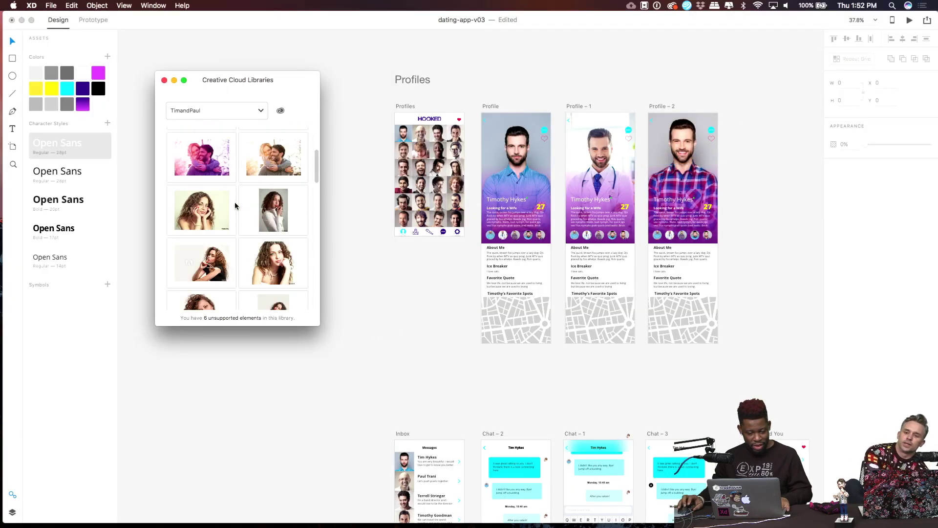
click(562, 65)
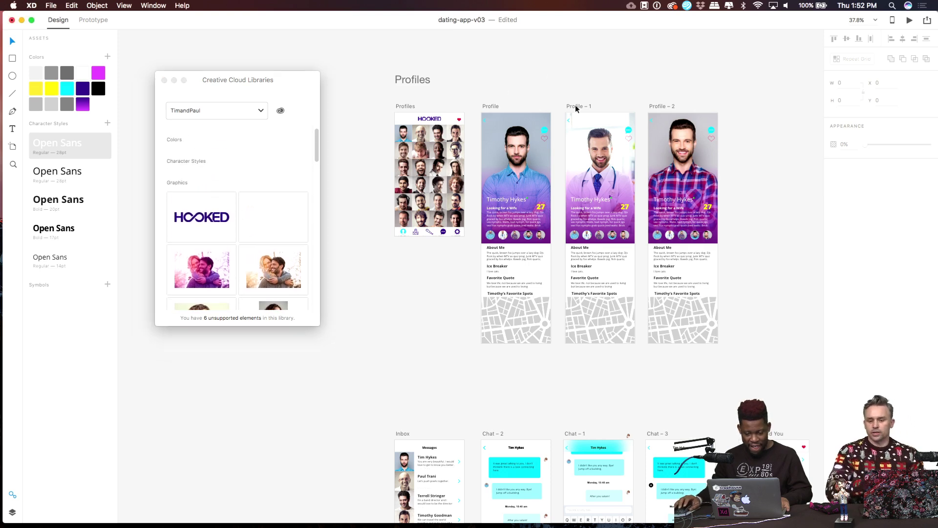
drag(723, 112, 661, 120)
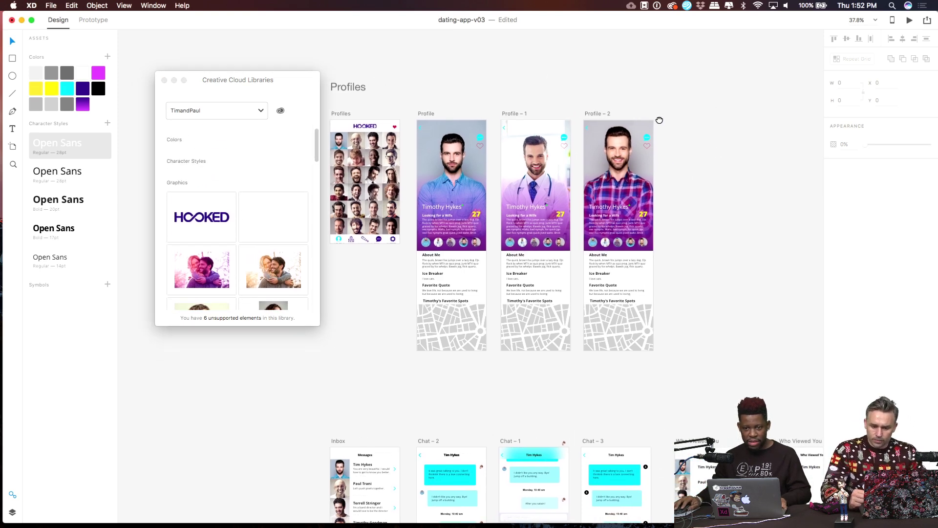
drag(254, 78, 184, 236)
click(104, 240)
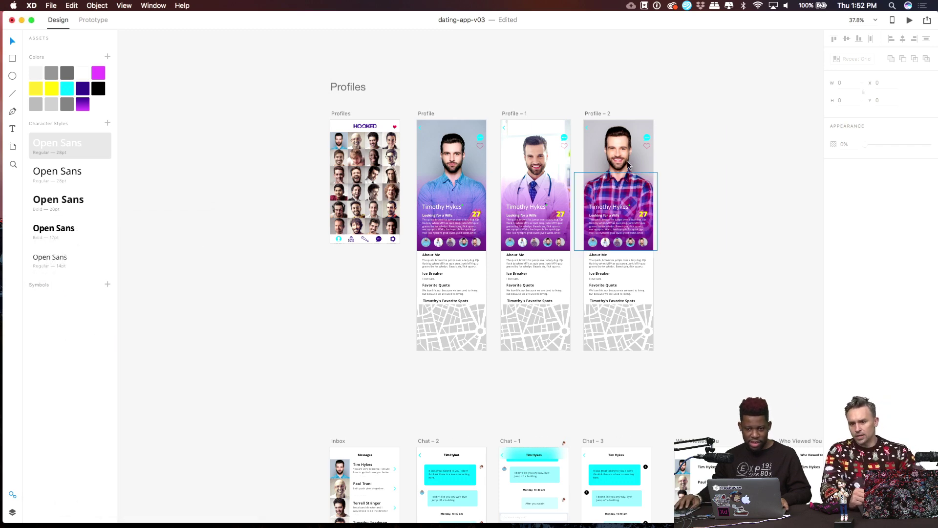
Bring the two Your Profile artboards closer to Profile – 2, placing them at X 2029 and X 2587.
scroll(628, 165, down, 5)
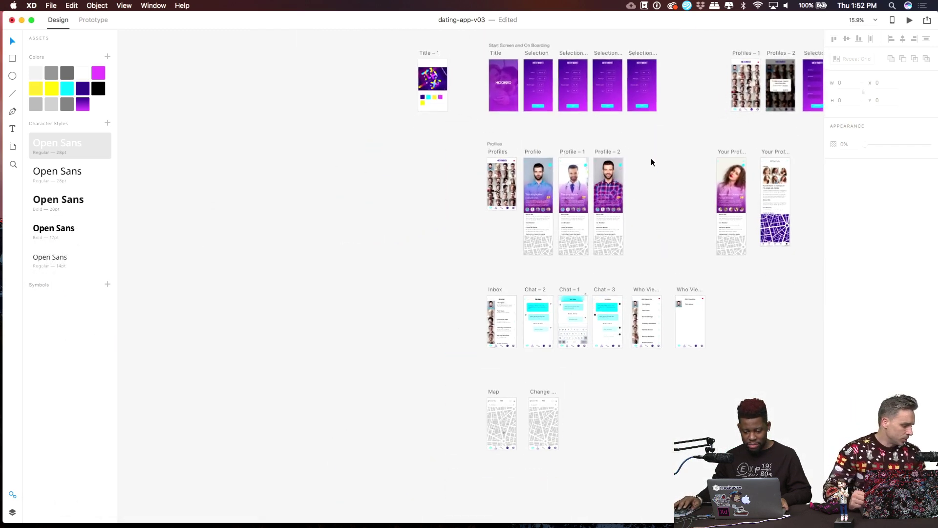
scroll(651, 162, up, 3)
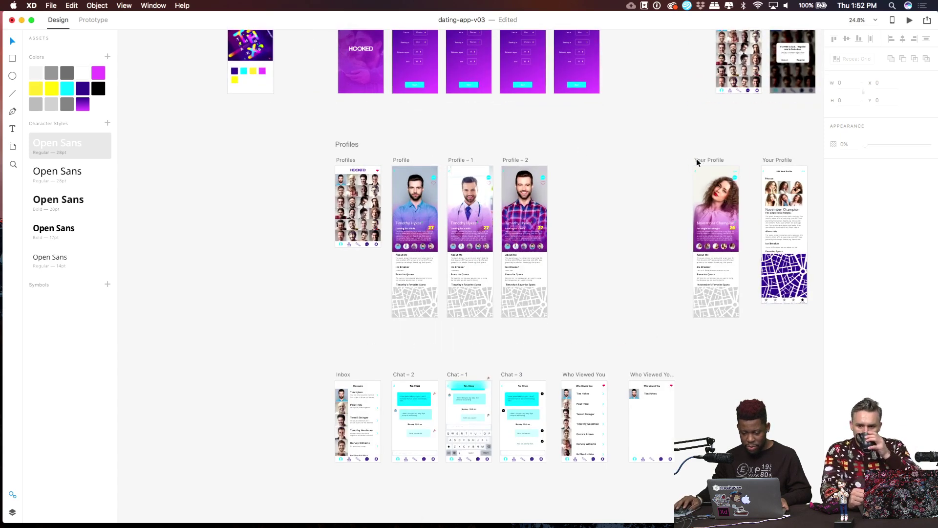
drag(693, 160, 592, 165)
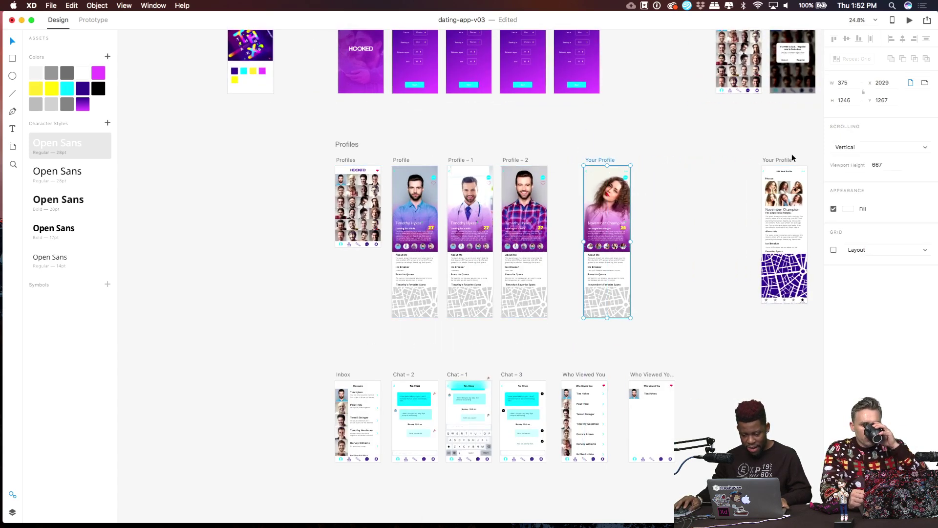
drag(782, 160, 635, 163)
Examine the two Your Profile artboards up close and compare them with the other screens in the Profiles row.
scroll(615, 163, up, 3)
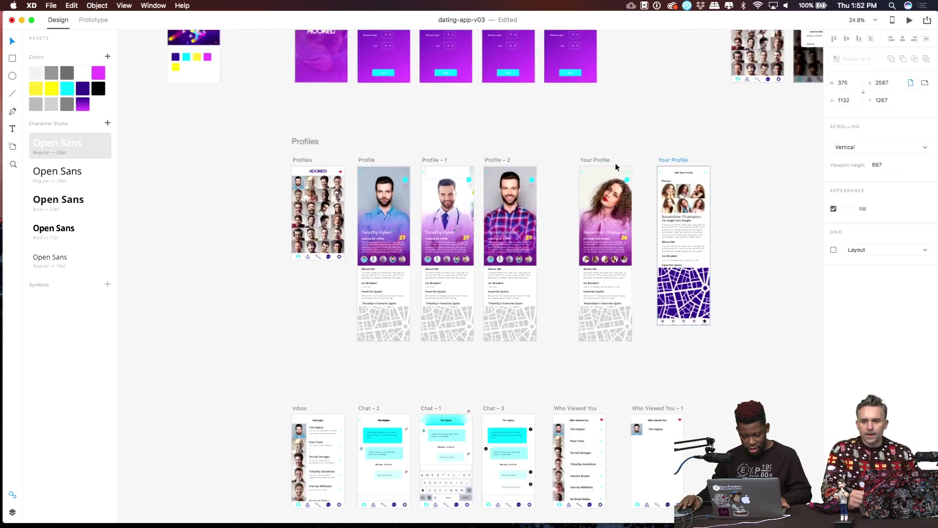
scroll(635, 177, up, 4)
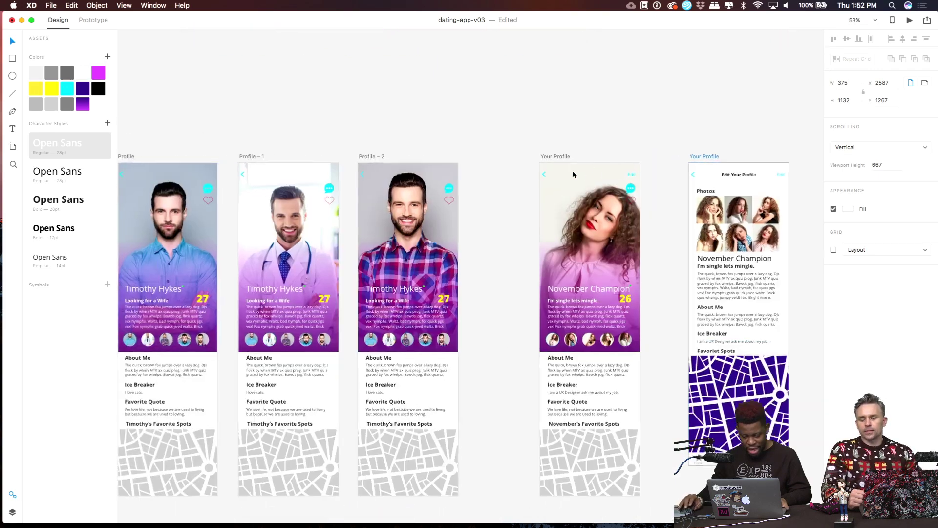
scroll(605, 196, right, 5)
scroll(605, 196, down, 2)
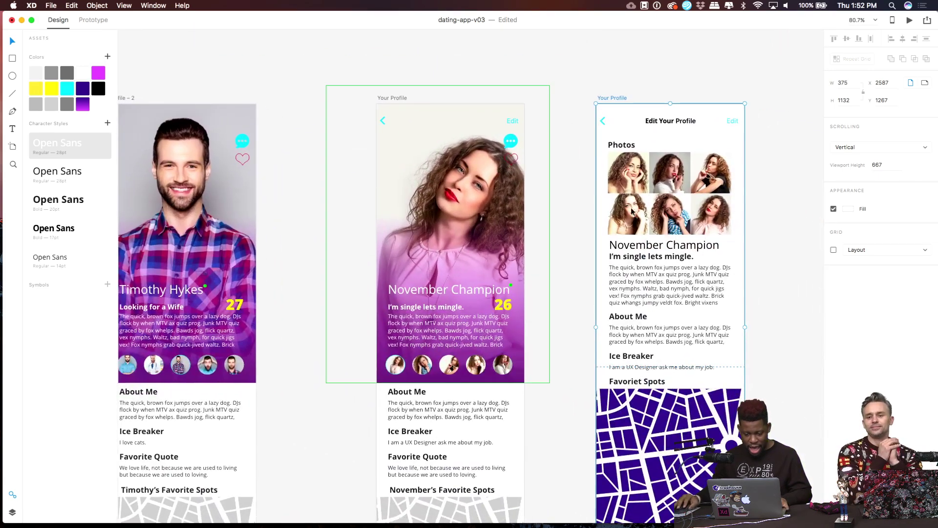
scroll(745, 229, down, 6)
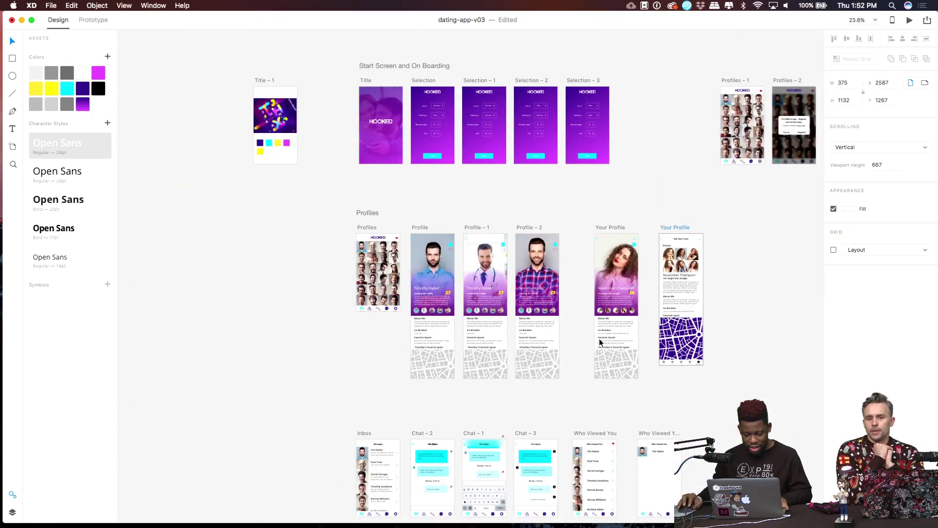
drag(587, 341, 604, 331)
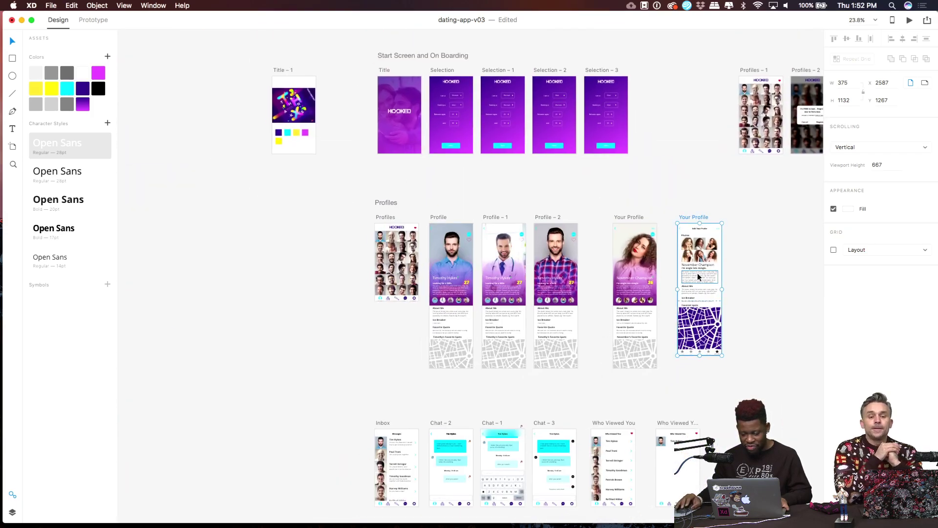
scroll(697, 272, up, 10)
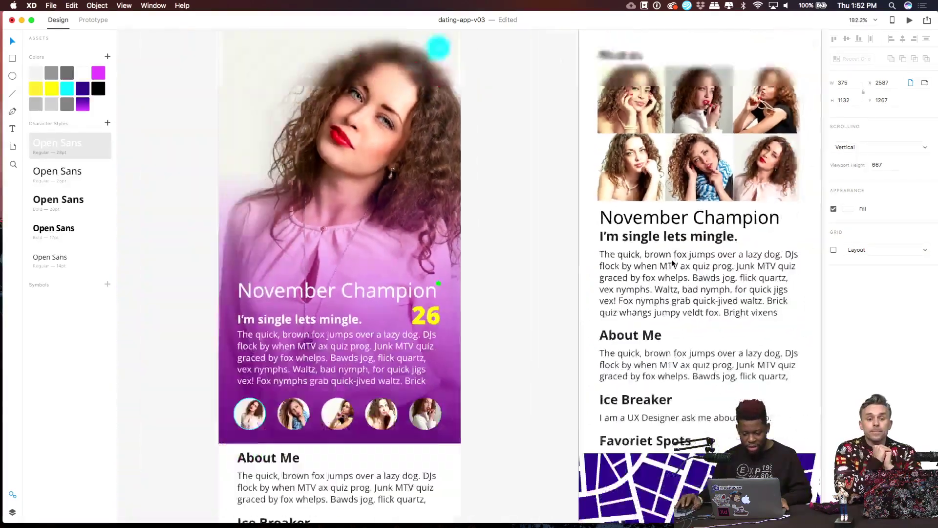
scroll(672, 259, down, 5)
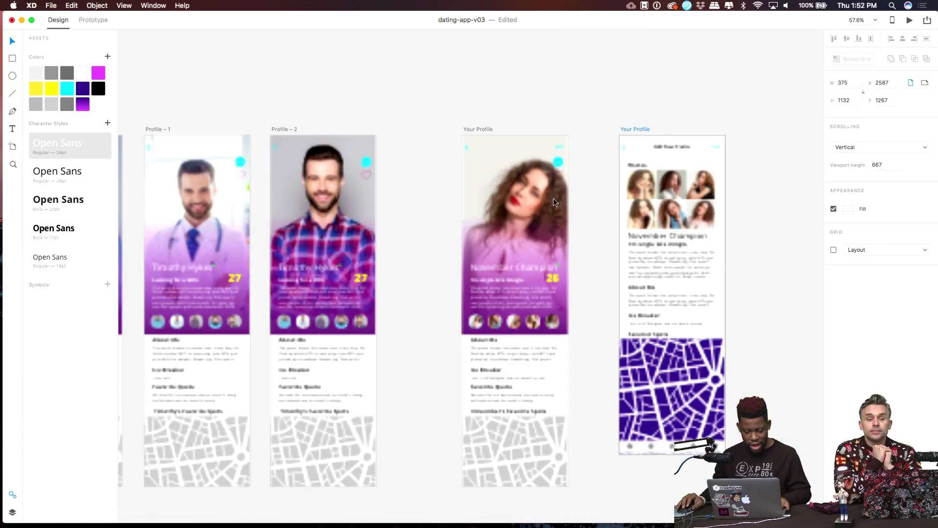
drag(430, 199, 668, 163)
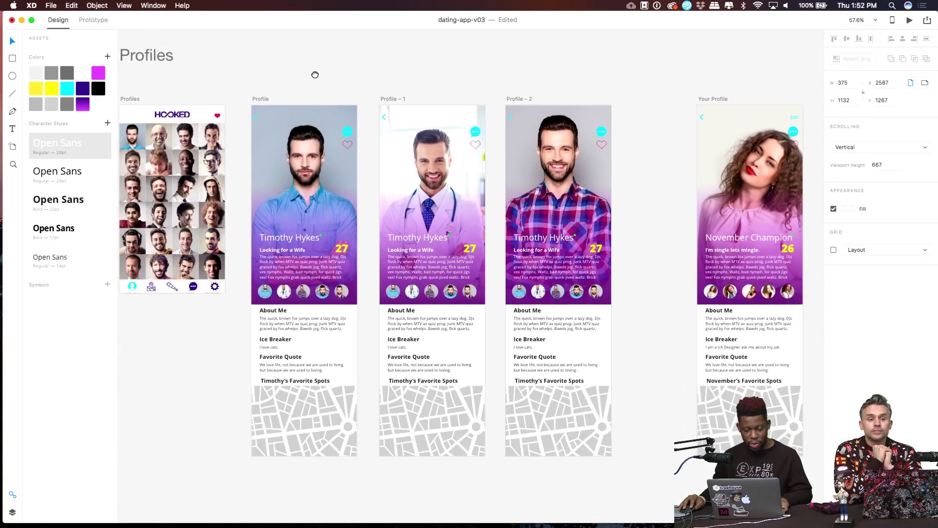
Shift both Your Profile artboards together farther from Profile – 2, with the first one at X 2694.
drag(315, 74, 390, 59)
scroll(398, 81, down, 5)
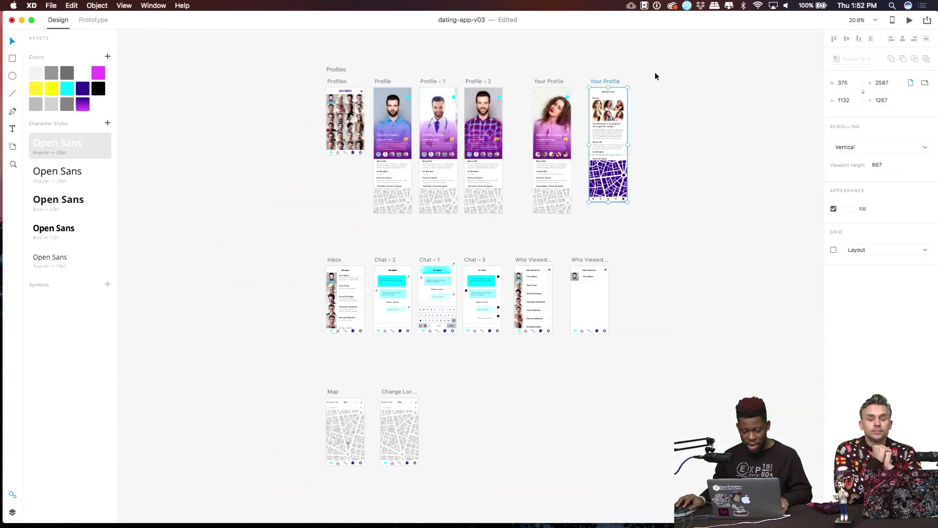
drag(655, 74, 611, 89)
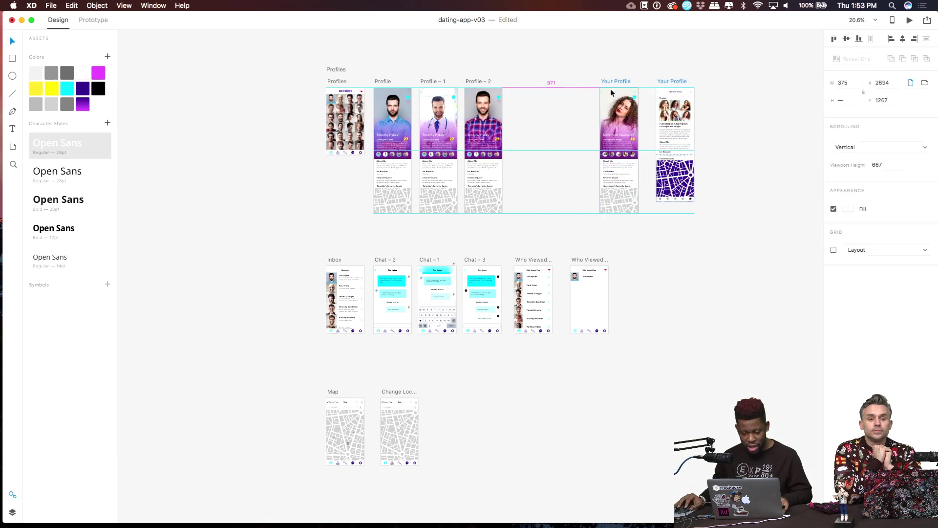
Shift the Profile – 1 and Profile – 2 artboards together away from Profile, with the first one at X 1505.
scroll(525, 83, up, 2)
drag(524, 78, 388, 243)
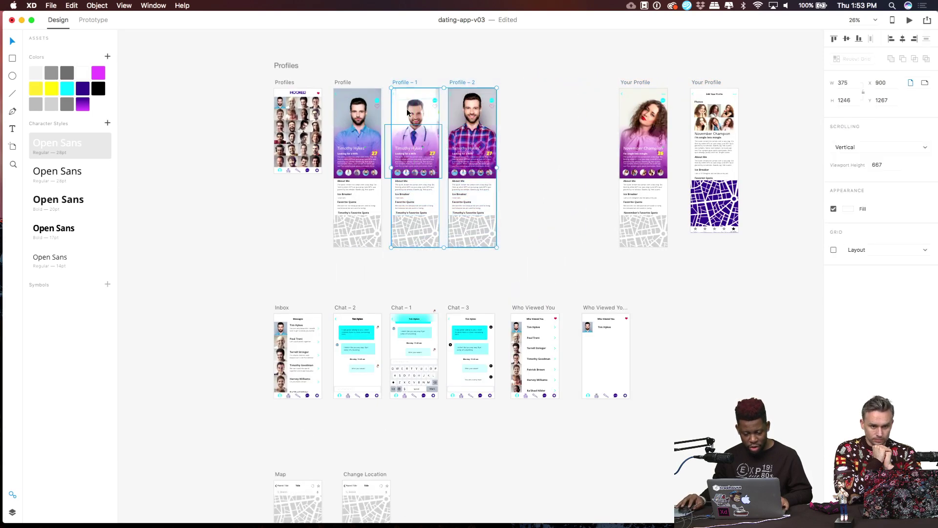
drag(402, 72, 476, 83)
Duplicate the Profile artboard beside the original at X 923 and give the copy's heart icon a red fill.
scroll(399, 108, up, 1)
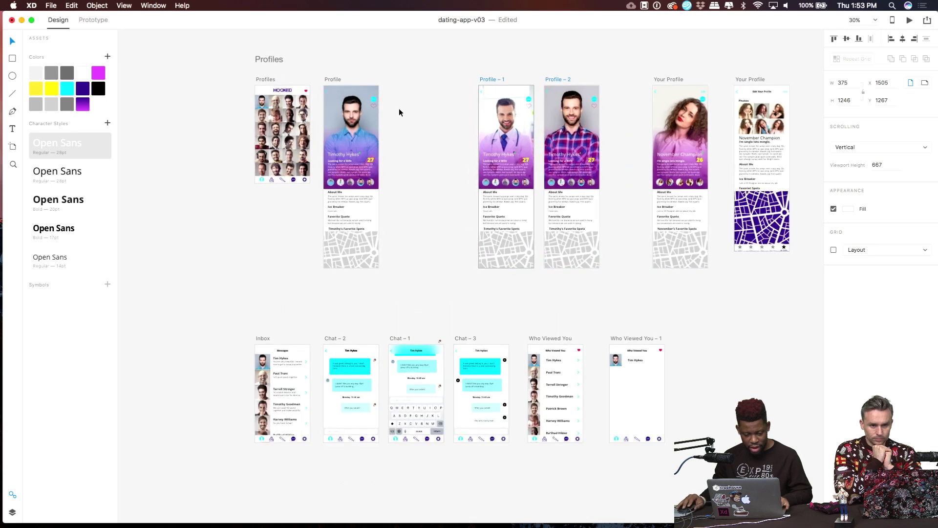
drag(341, 78, 408, 84)
scroll(418, 108, up, 5)
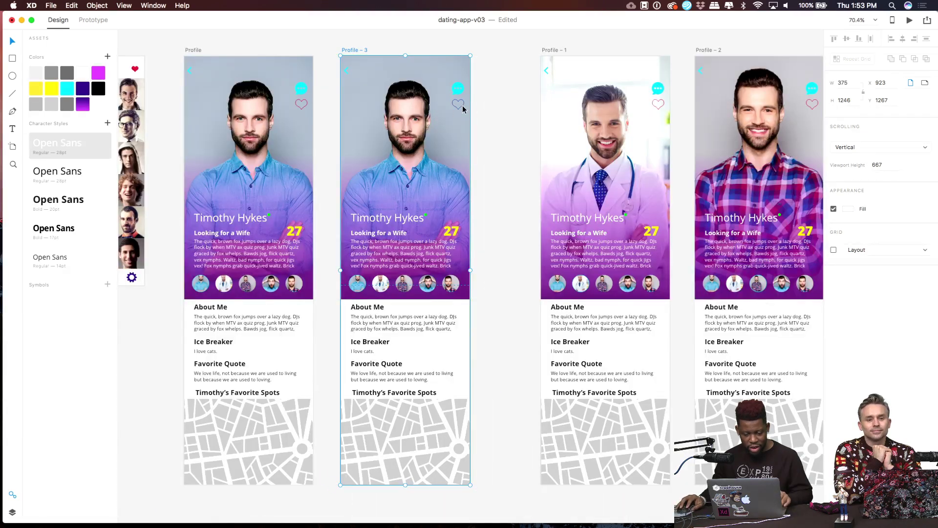
click(460, 105)
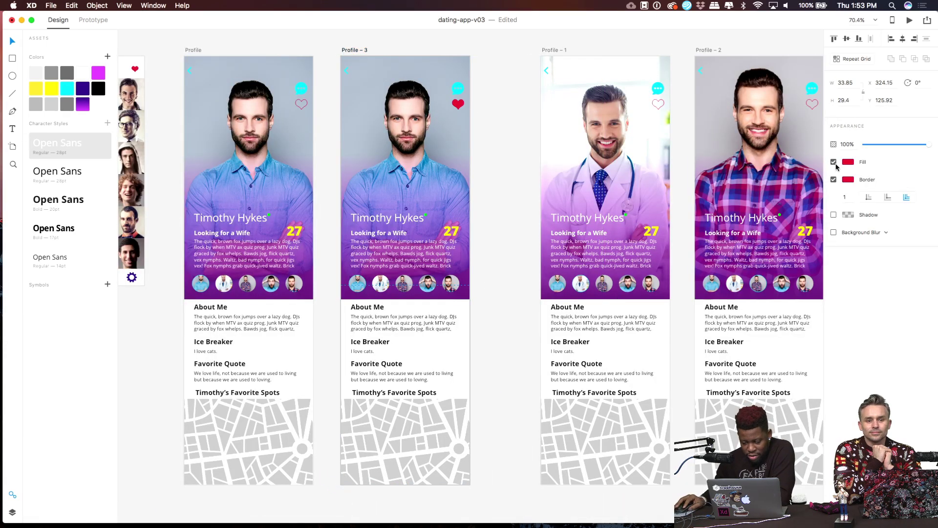
click(517, 106)
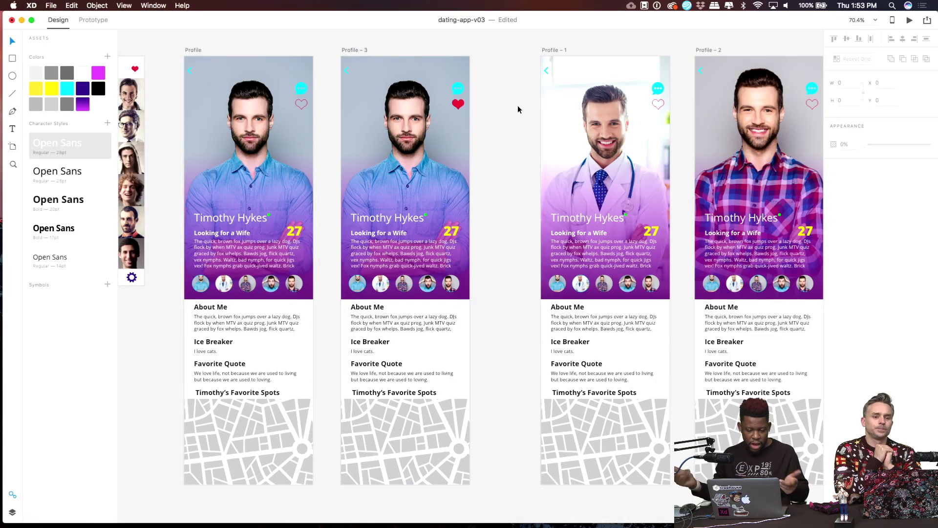
Replace the title text on the Who Viewed You – 1 artboard with "Liked".
scroll(518, 105, down, 5)
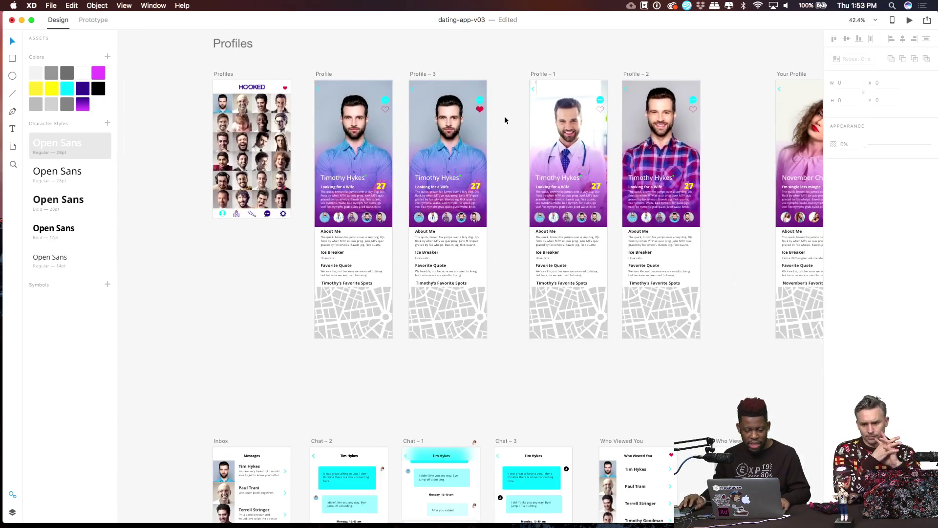
scroll(471, 111, up, 5)
scroll(471, 111, up, 5)
scroll(495, 118, down, 5)
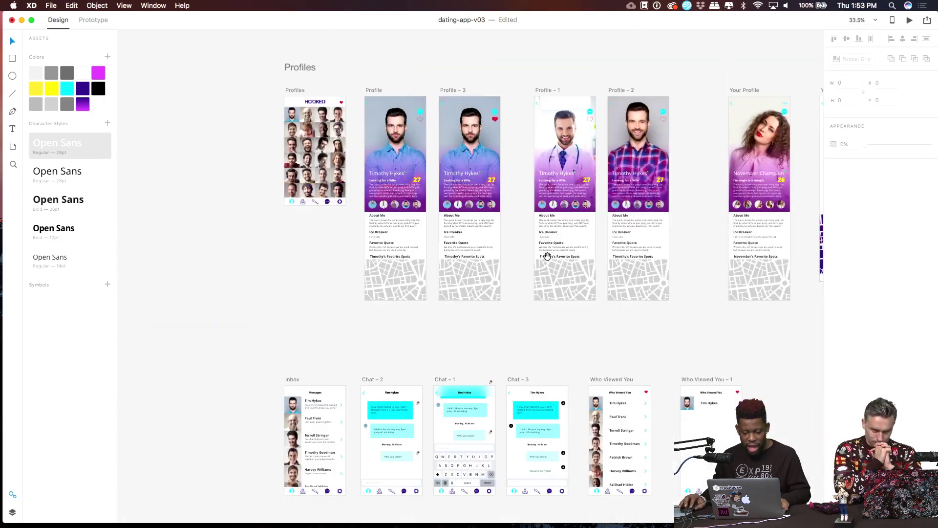
scroll(570, 330, up, 5)
scroll(570, 331, up, 5)
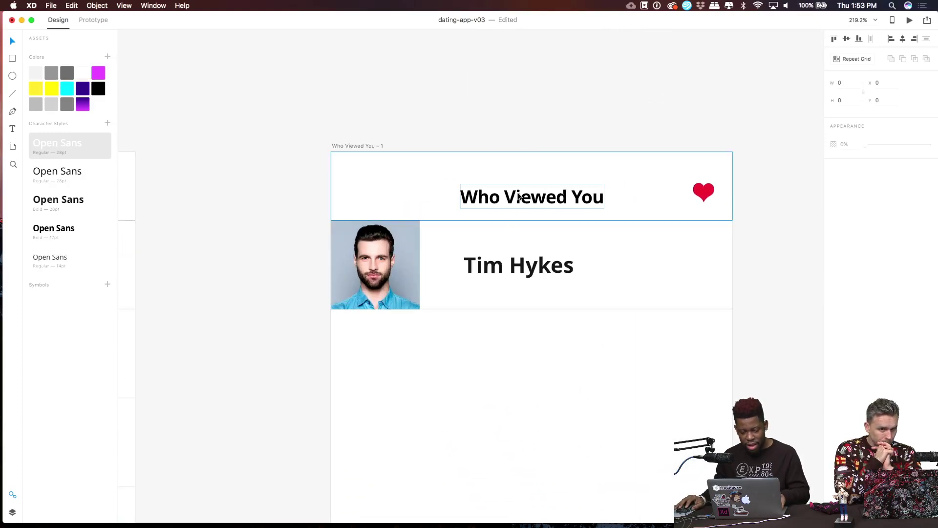
double_click(519, 195)
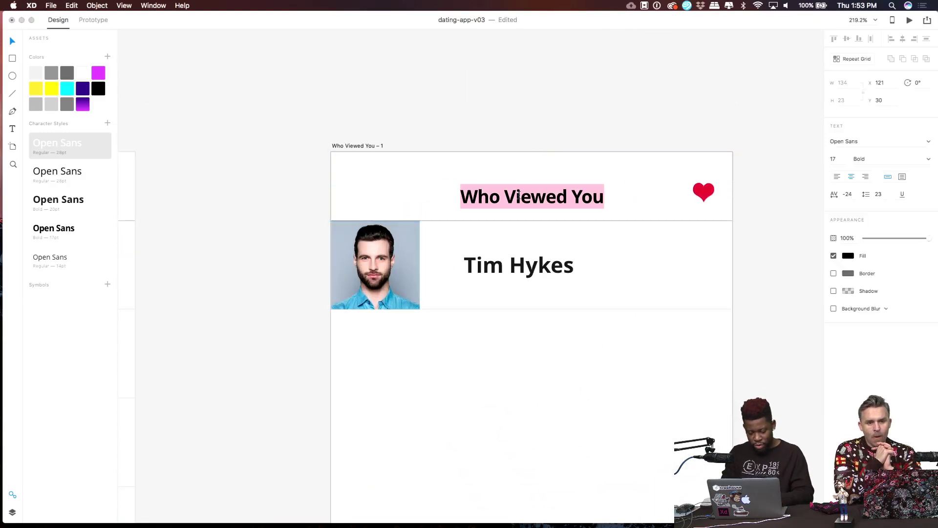
text(YOur)
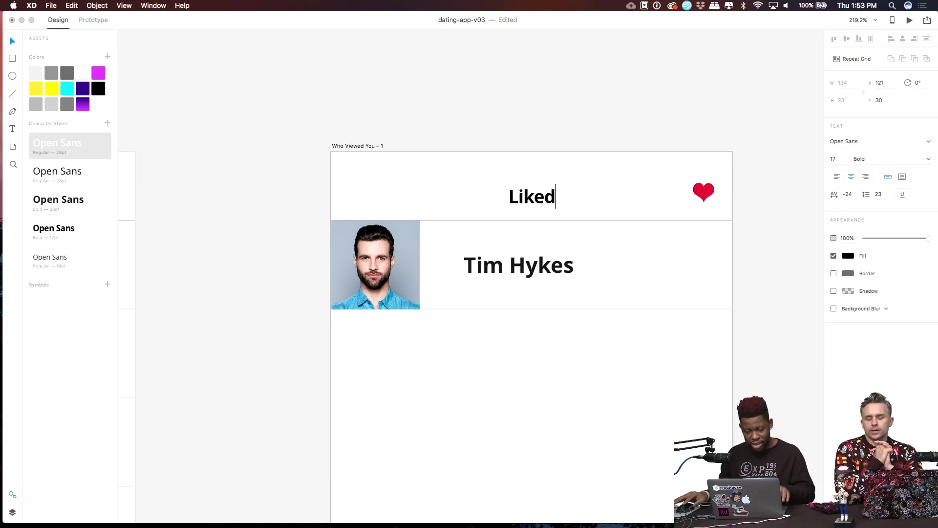
scroll(576, 112, down, 5)
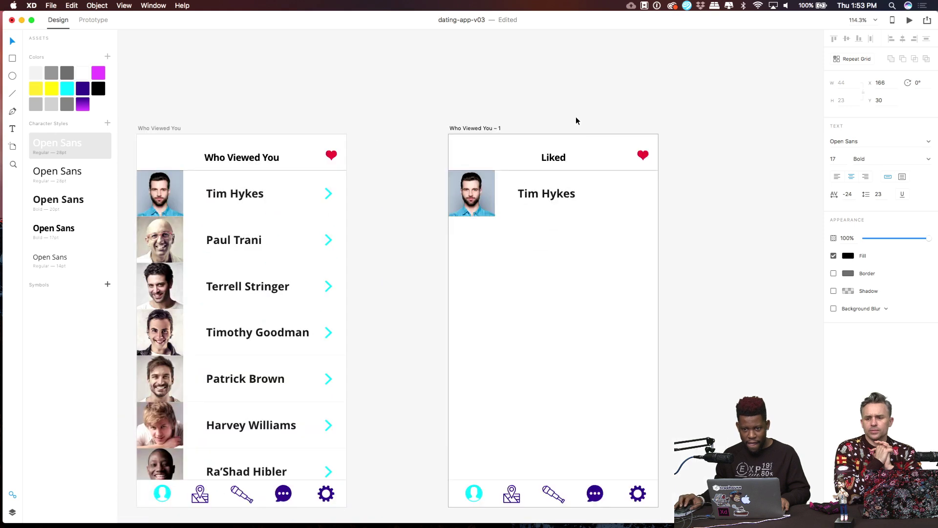
scroll(576, 117, down, 2)
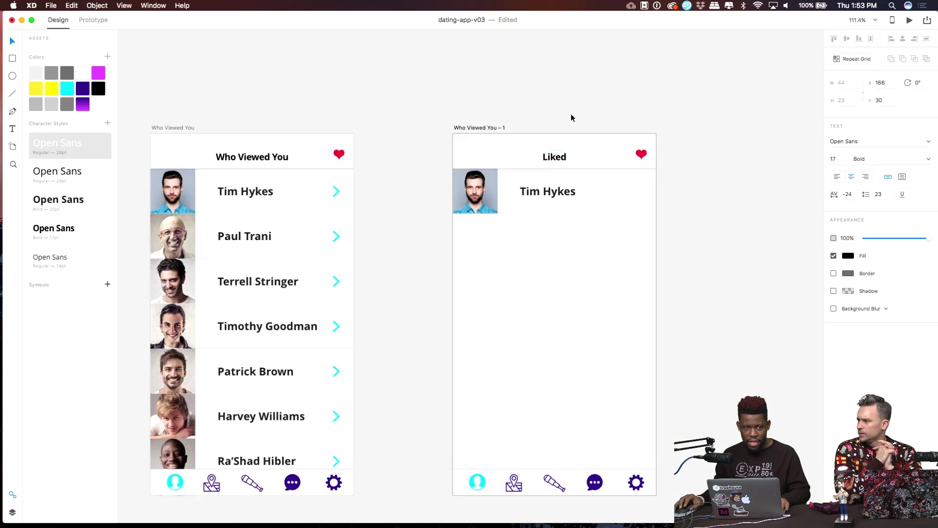
scroll(549, 115, up, 1)
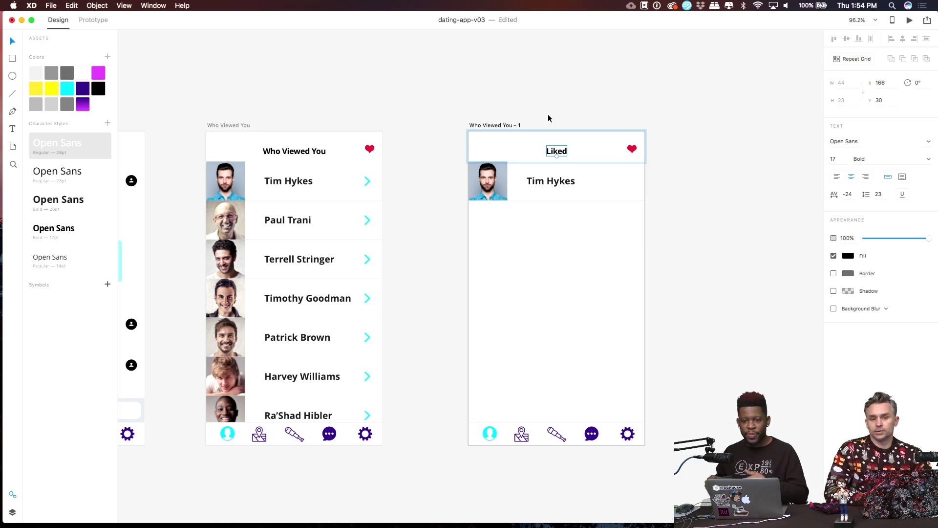
click(681, 184)
scroll(591, 165, down, 5)
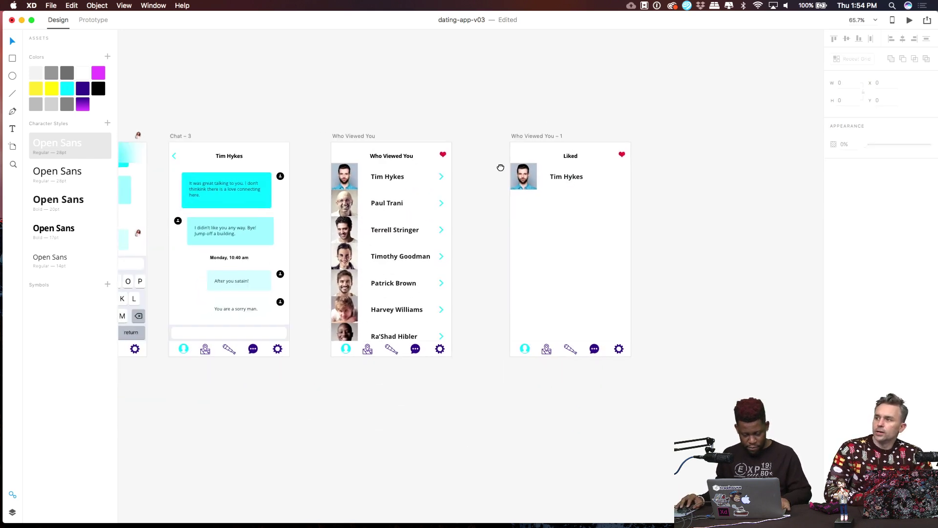
scroll(498, 165, left, 3)
scroll(499, 165, down, 1)
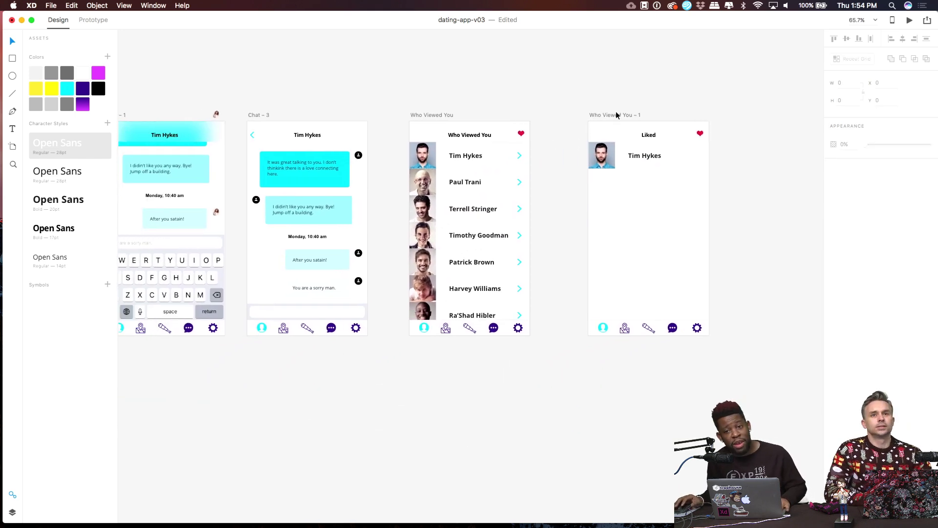
key(super+0)
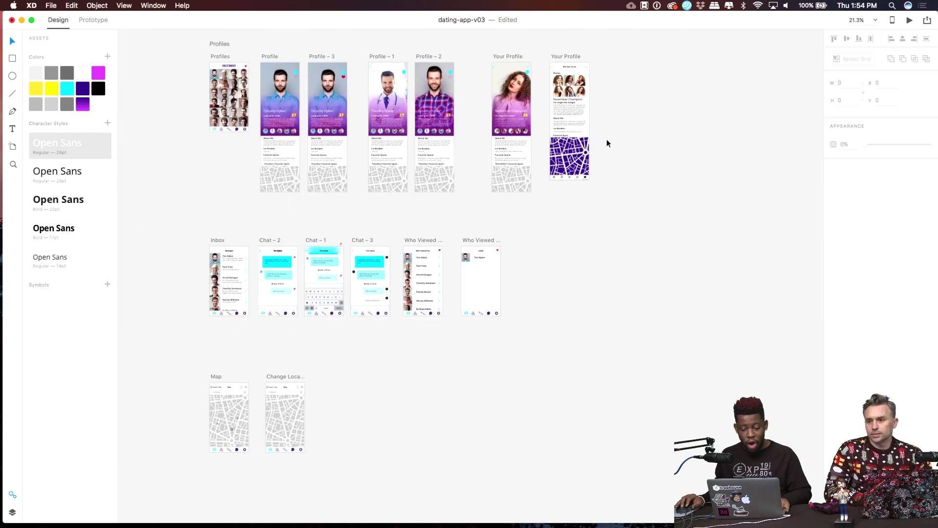
scroll(607, 143, up, 5)
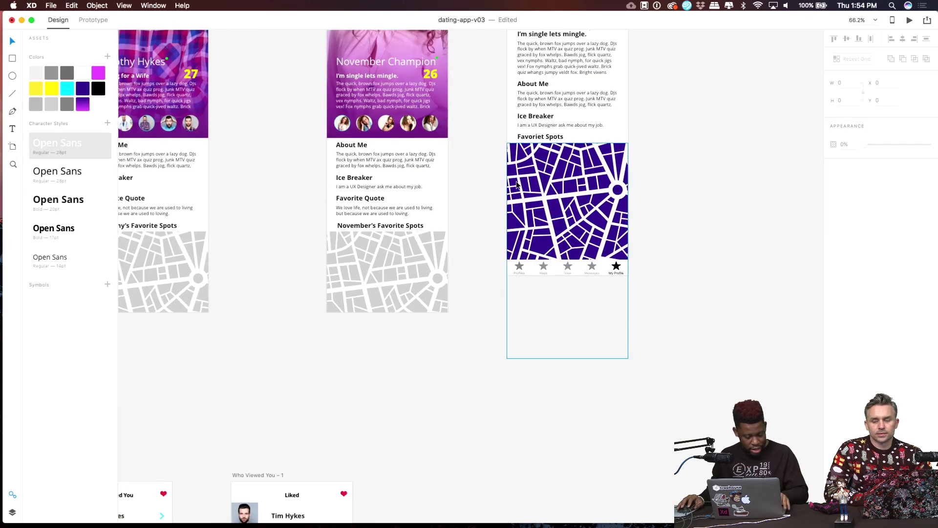
Switch to Adobe Illustrator CC 2018 and create a new document 1000 px wide.
key(super+Tab)
key(super+Tab)
key(super+Tab)
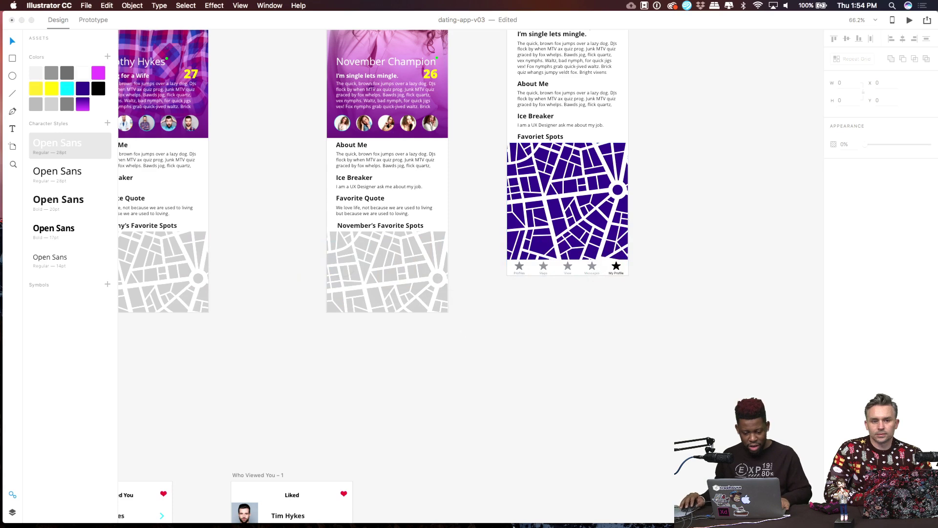
click(613, 494)
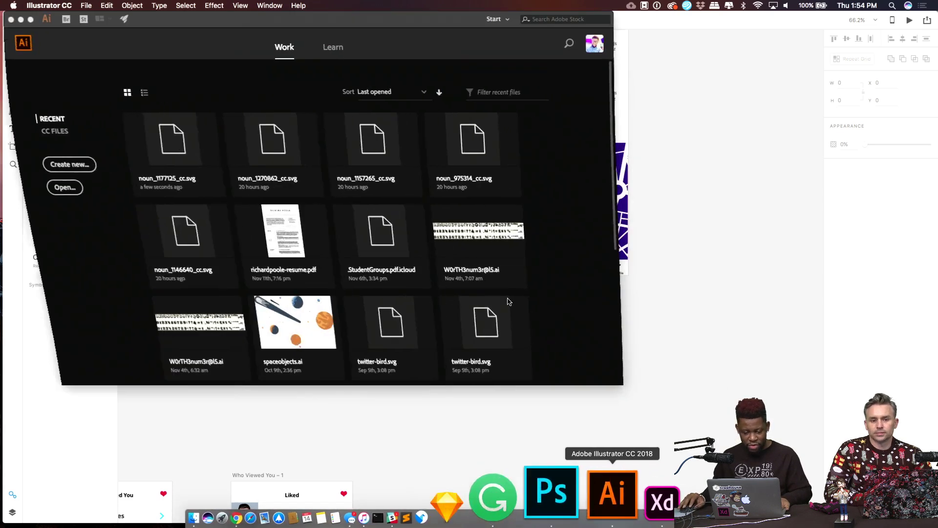
click(58, 164)
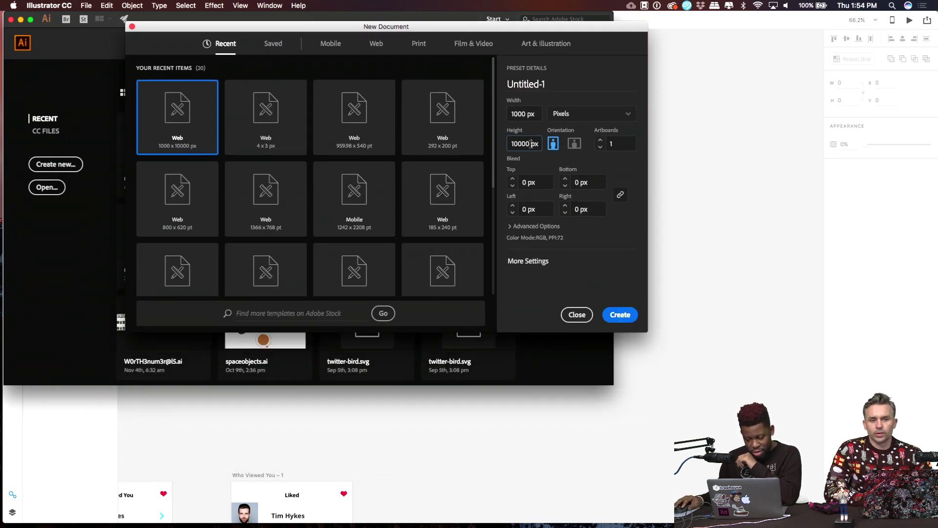
click(532, 143)
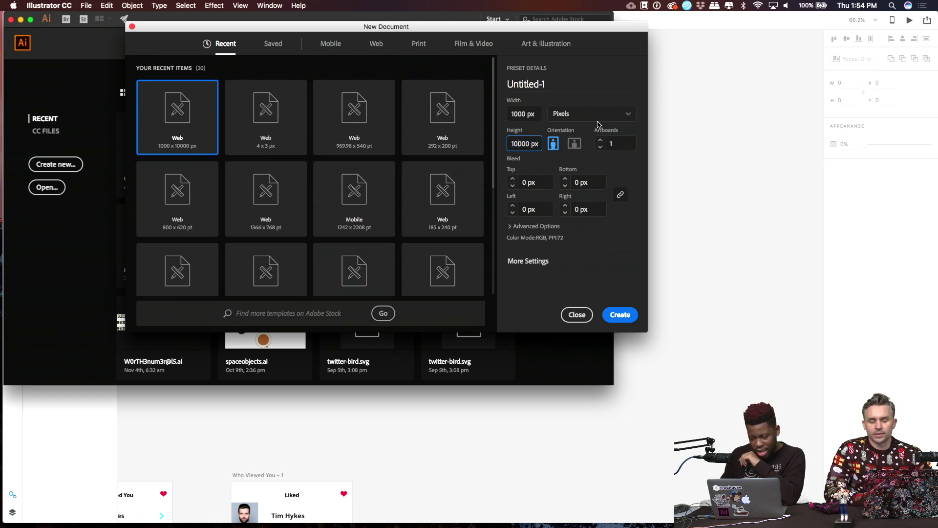
click(618, 313)
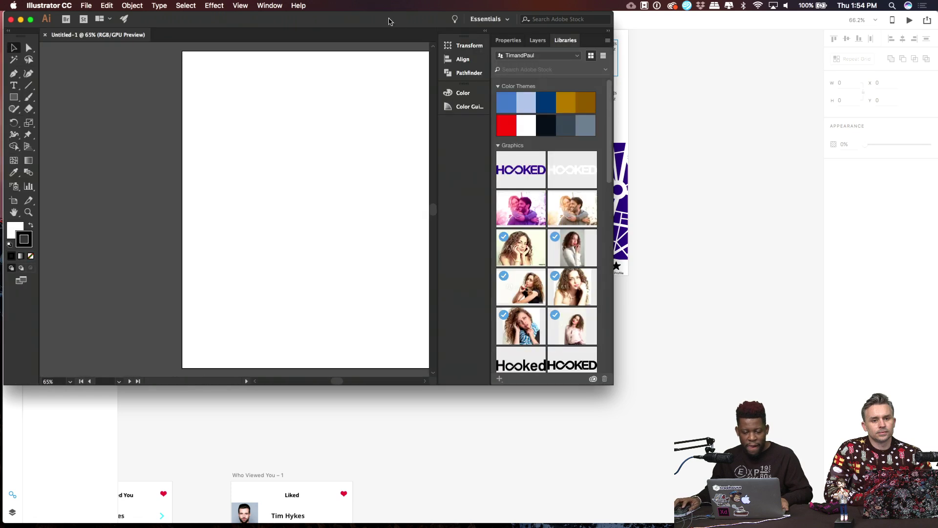
Zoom the artboard to 300% and enlarge the Illustrator window to cover most of the screen.
scroll(324, 121, down, 4)
scroll(328, 135, up, 7)
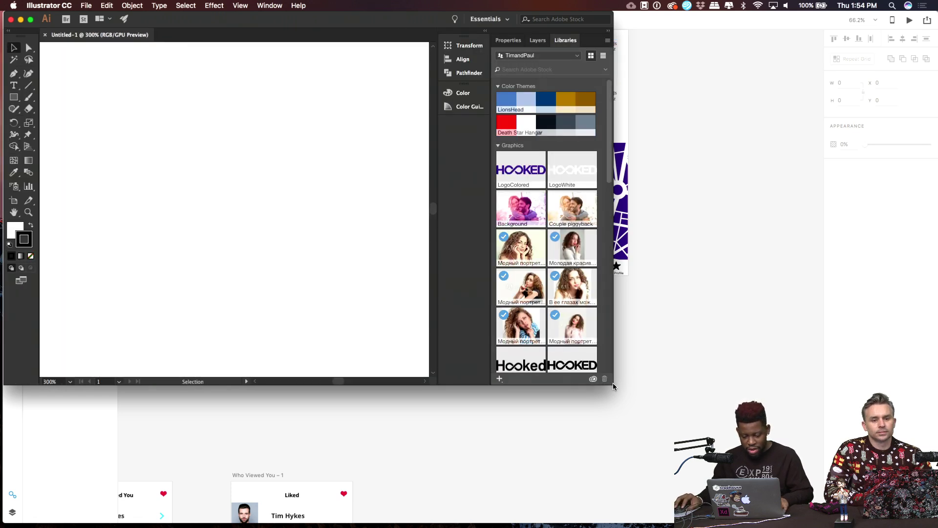
drag(615, 386, 897, 508)
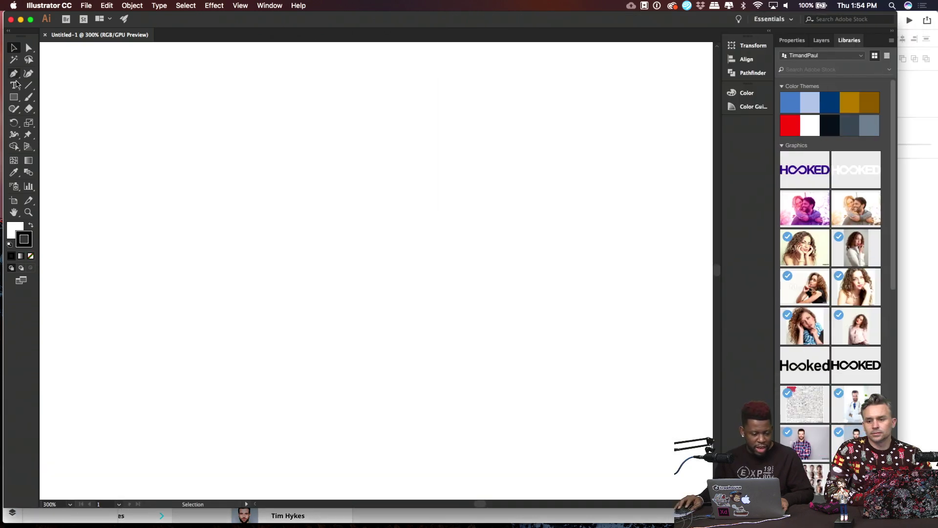
Draw a circle with the Ellipse Tool in the upper middle of the visible artboard area.
click(16, 100)
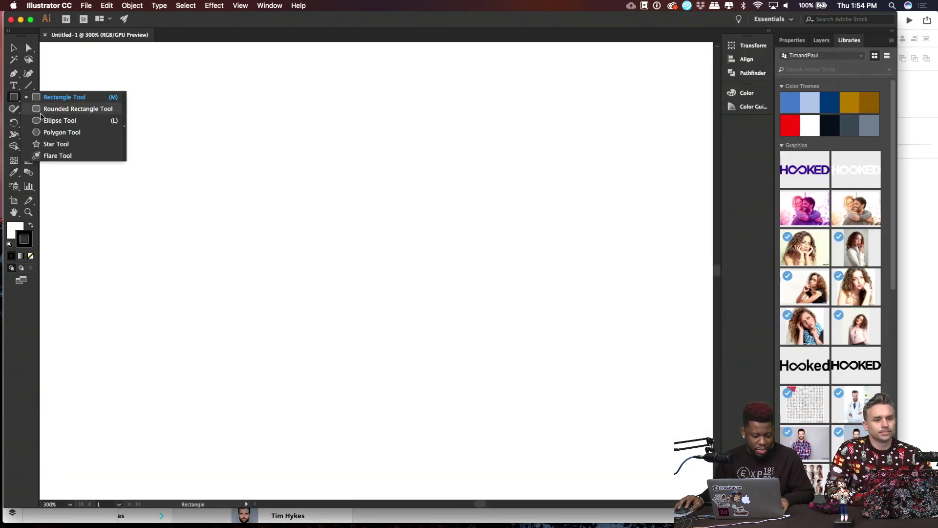
click(37, 122)
drag(329, 196, 421, 116)
Try to pull the circle's lowest anchor point downward with Direct Selection.
key(p)
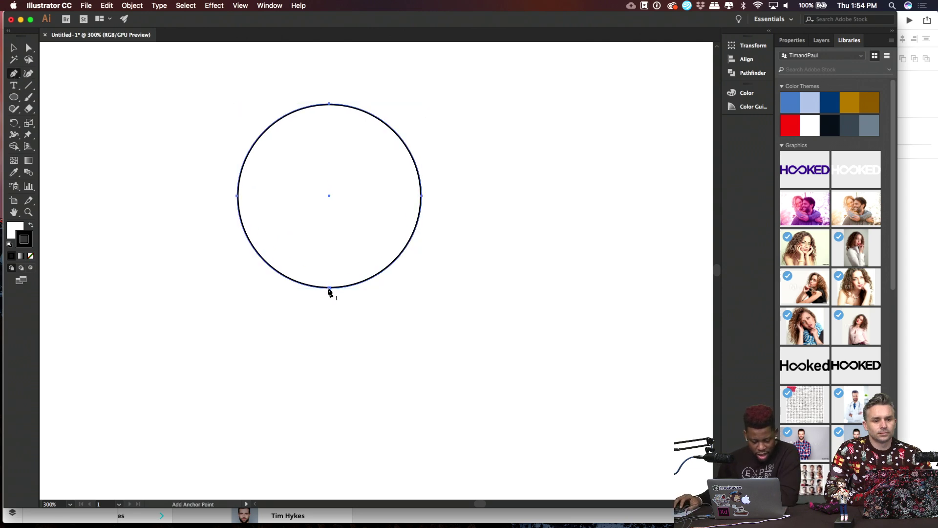
key(alt)
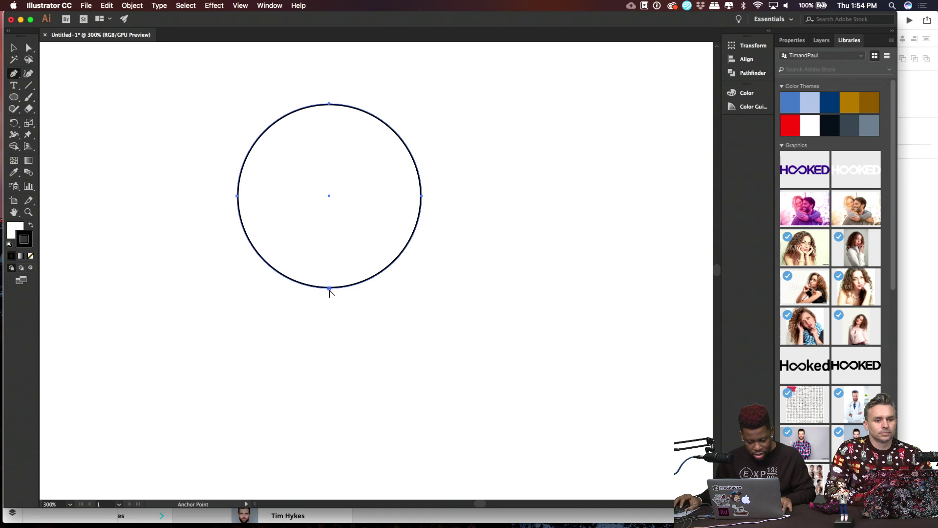
key(a)
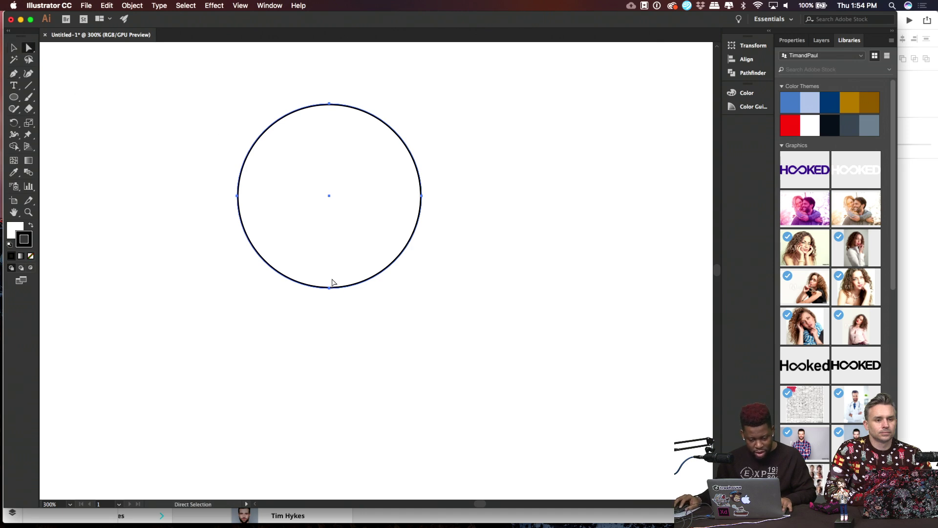
mouse_move(329, 292)
mouse_down()
mouse_move(339, 337)
mouse_move(330, 299)
mouse_up()
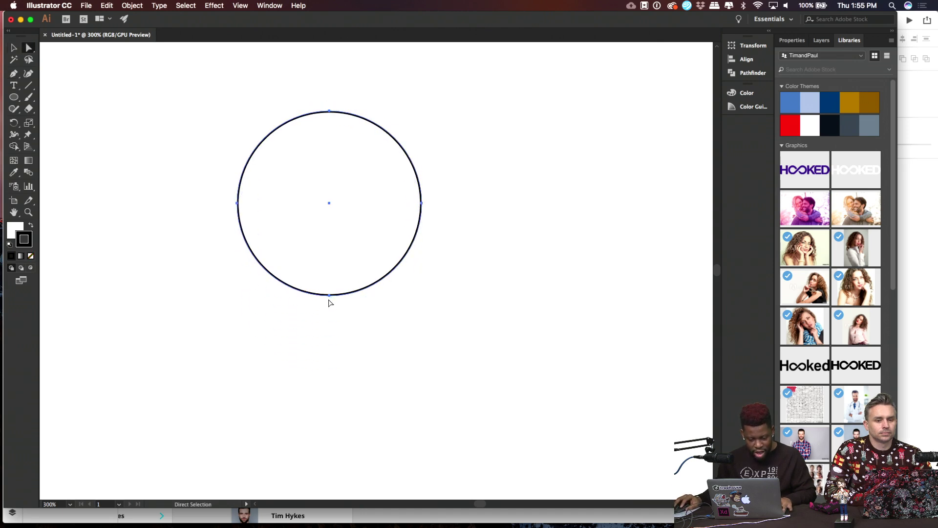
click(14, 73)
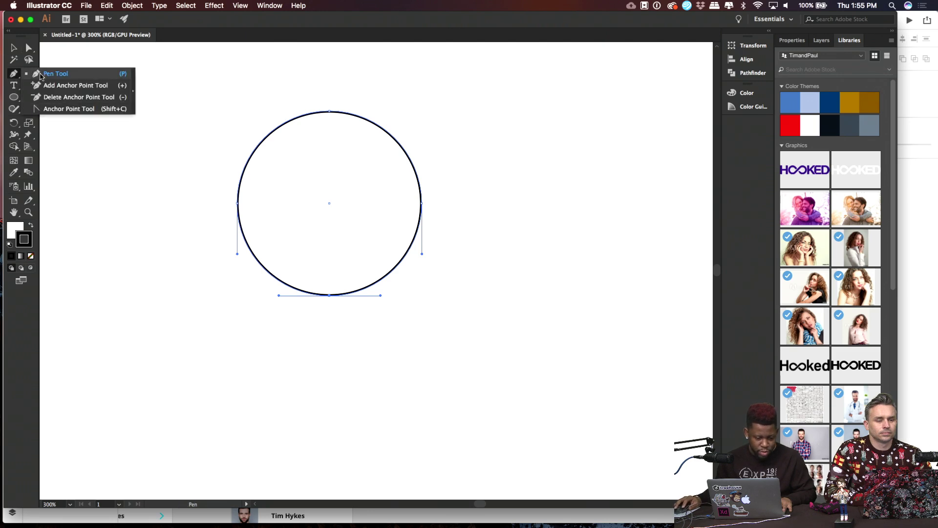
click(40, 74)
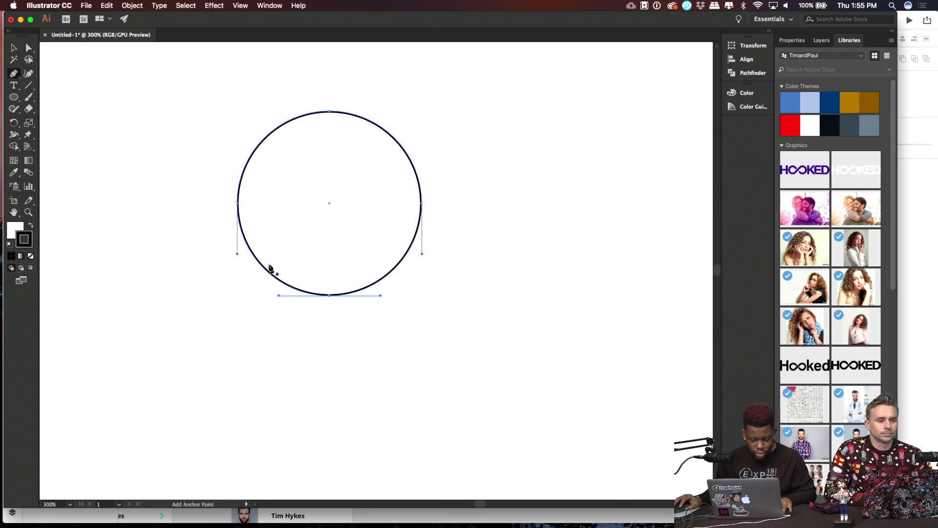
click(329, 295)
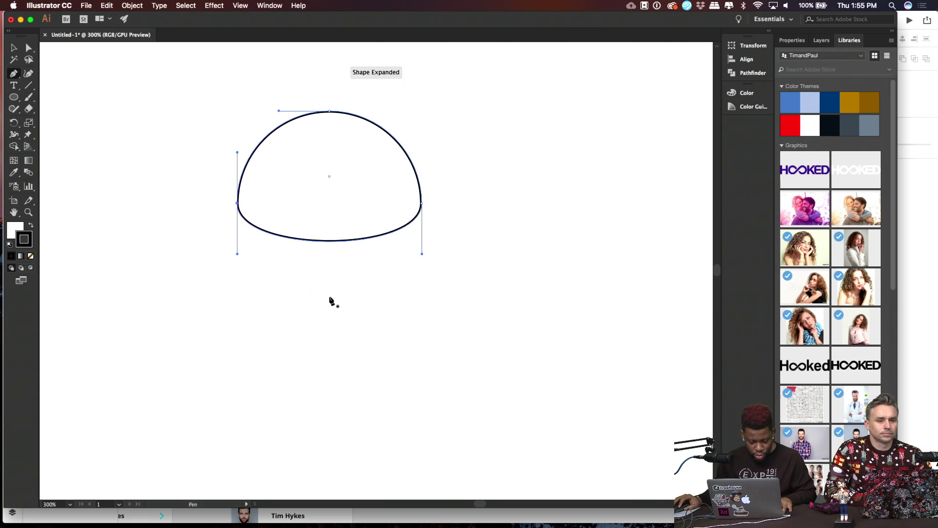
key(super+z)
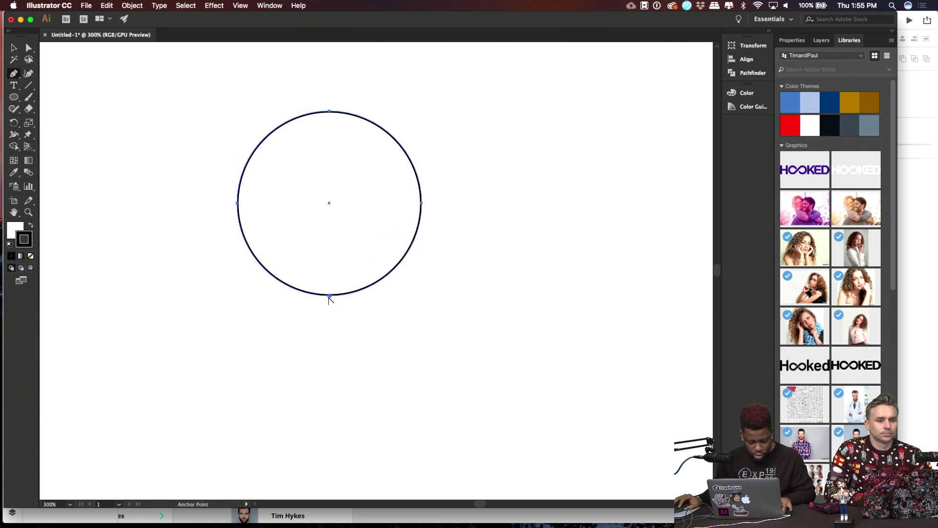
right_click(329, 299)
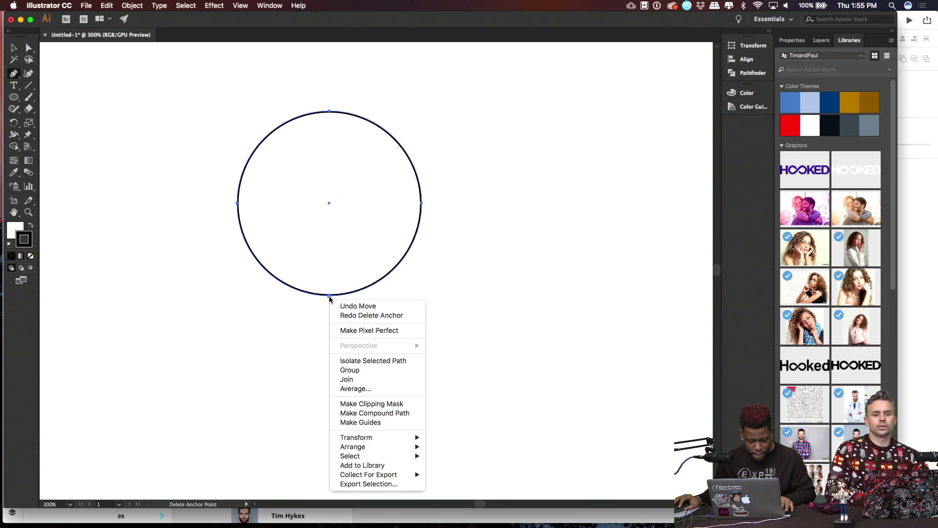
key(Escape)
Pull the circle's lowest anchor point straight down with Direct Selection to stretch it into a long, round-ended drop.
key(a)
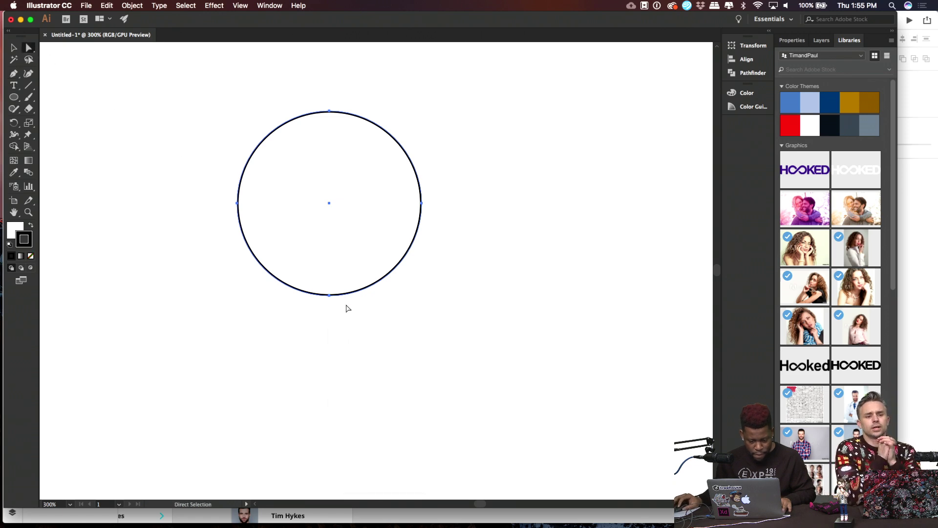
drag(329, 297, 330, 462)
drag(384, 445, 455, 227)
Convert the drop's lowest anchor from a curve to a sharp corner with the Anchor Point Tool.
click(14, 74)
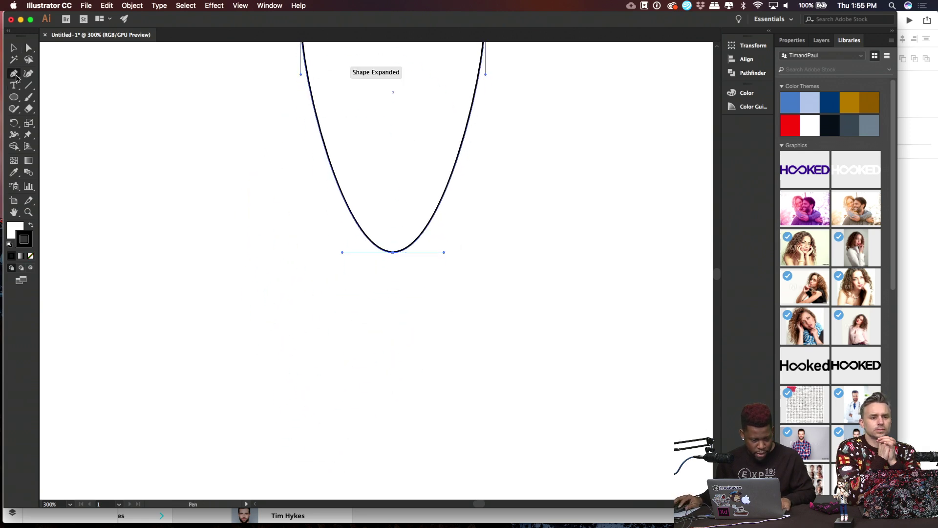
click(63, 109)
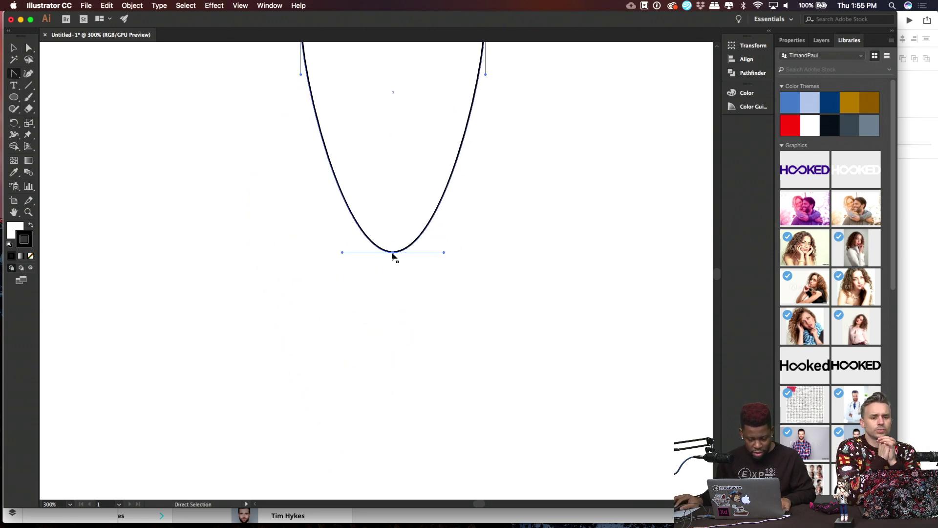
click(393, 253)
scroll(336, 329, up, 5)
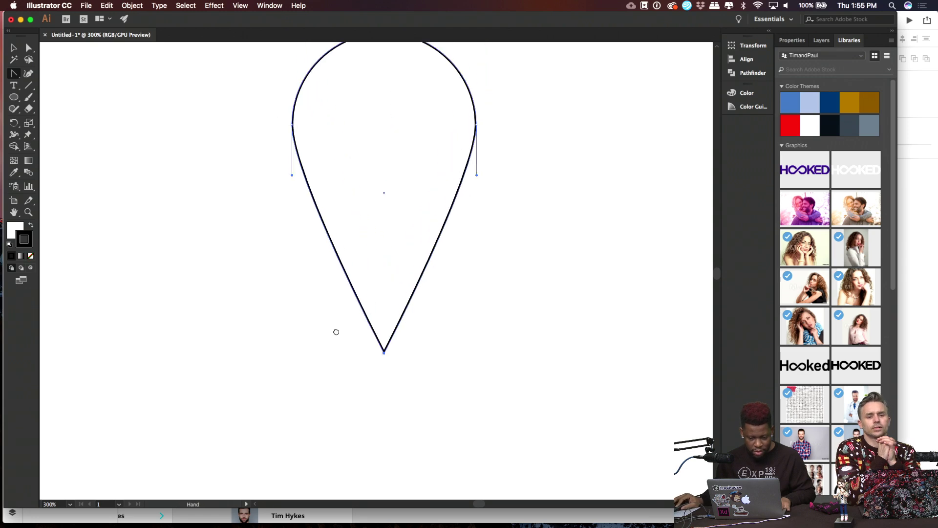
Draw a small circle beside the pin's head and swap its fill and stroke for a solid black fill.
click(14, 96)
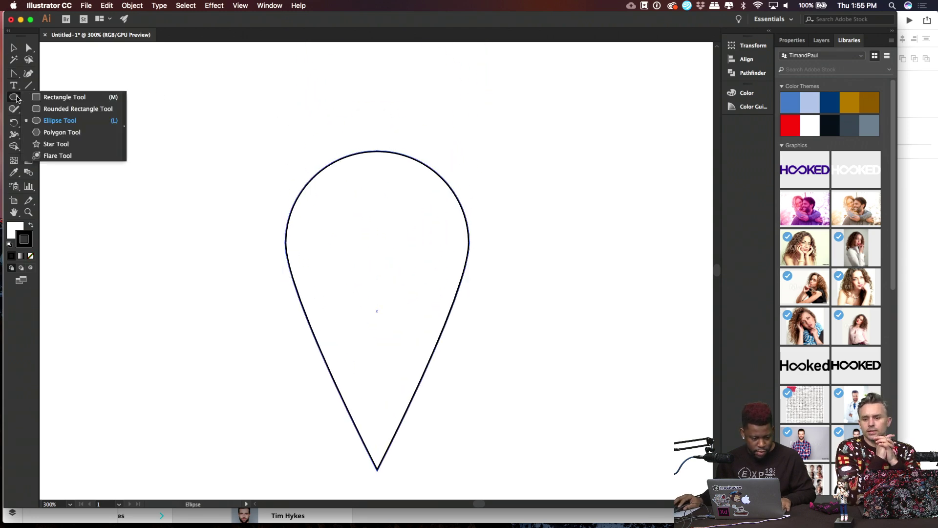
click(43, 120)
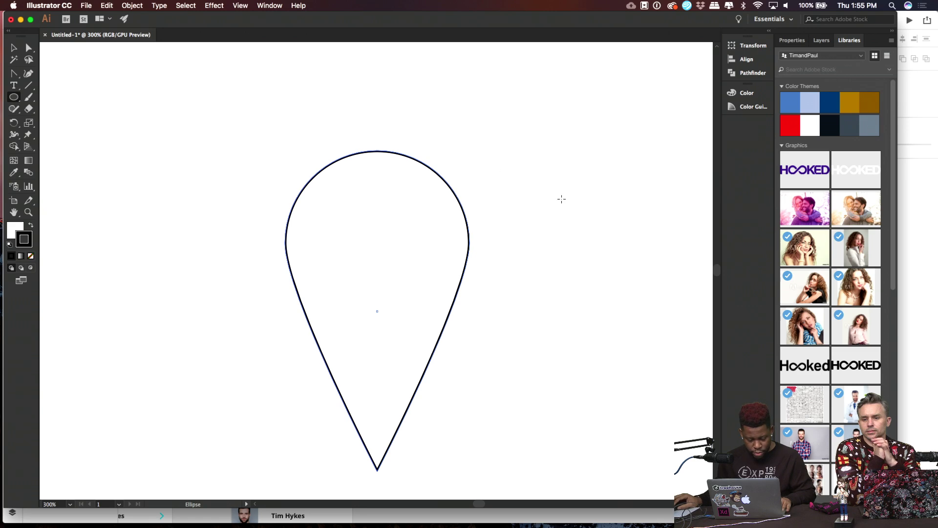
drag(569, 199, 602, 166)
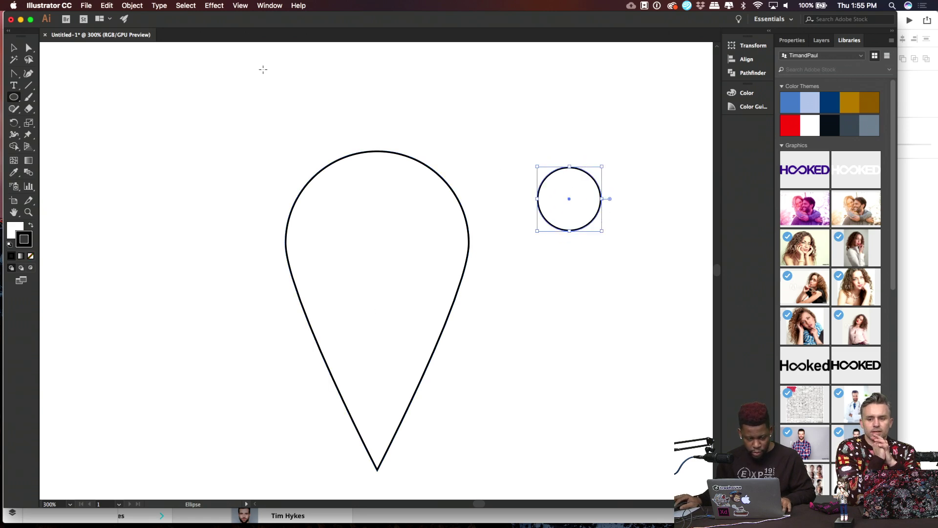
click(13, 48)
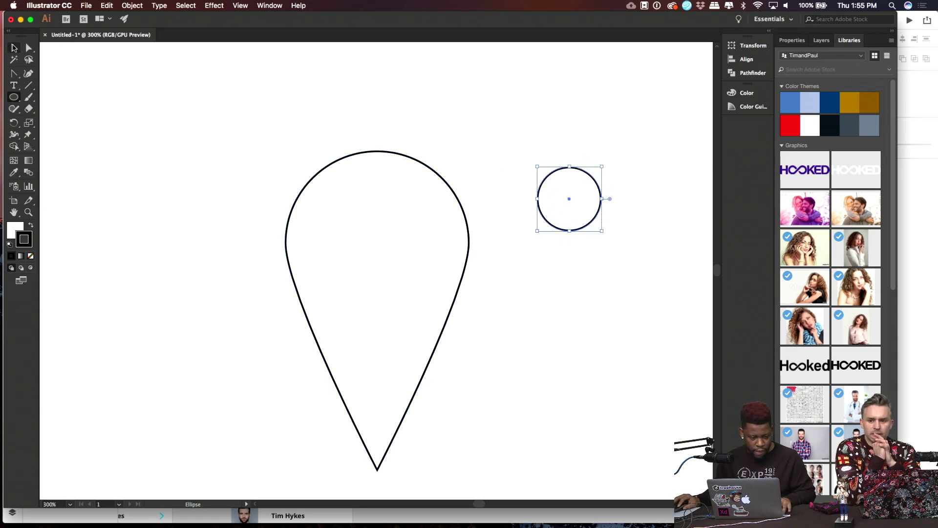
click(32, 226)
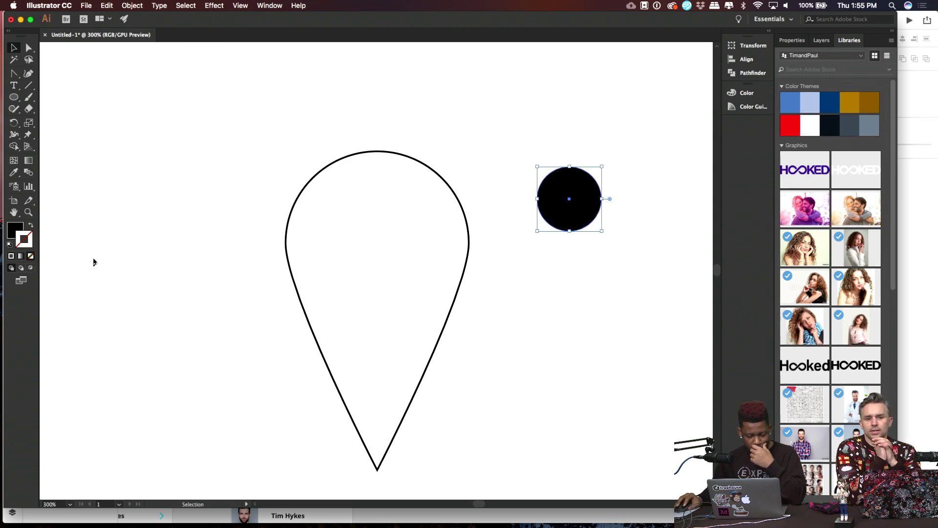
Center the black circle inside the pin's round head, enlarge it slightly, and deselect it.
drag(568, 195, 421, 199)
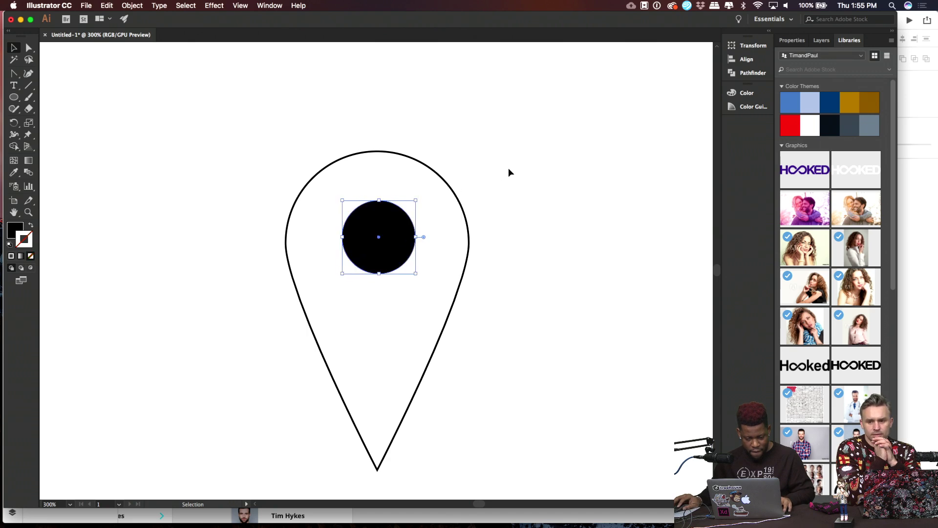
click(509, 172)
key(super+equal)
key(super+equal)
key(super+minus)
key(super+minus)
key(super+minus)
scroll(488, 238, down, 3)
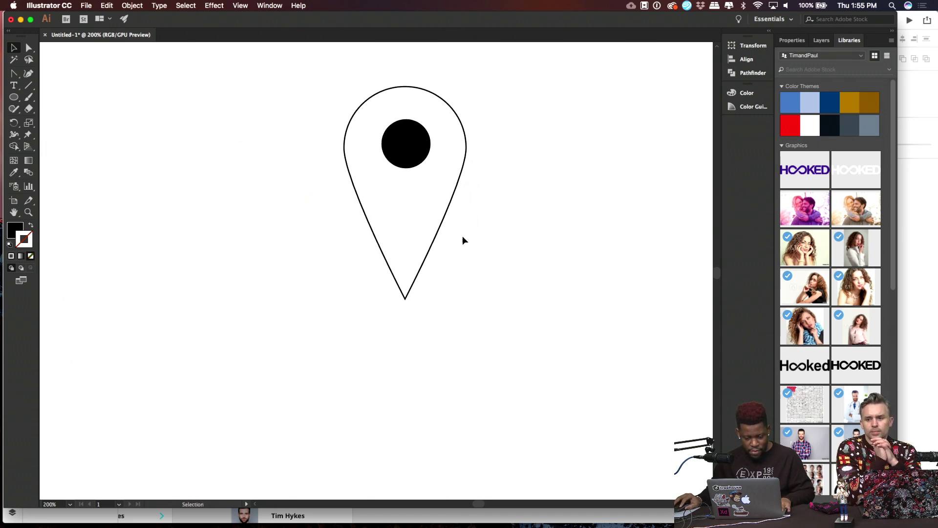
Give the pin outline a solid black fill with no stroke.
click(433, 246)
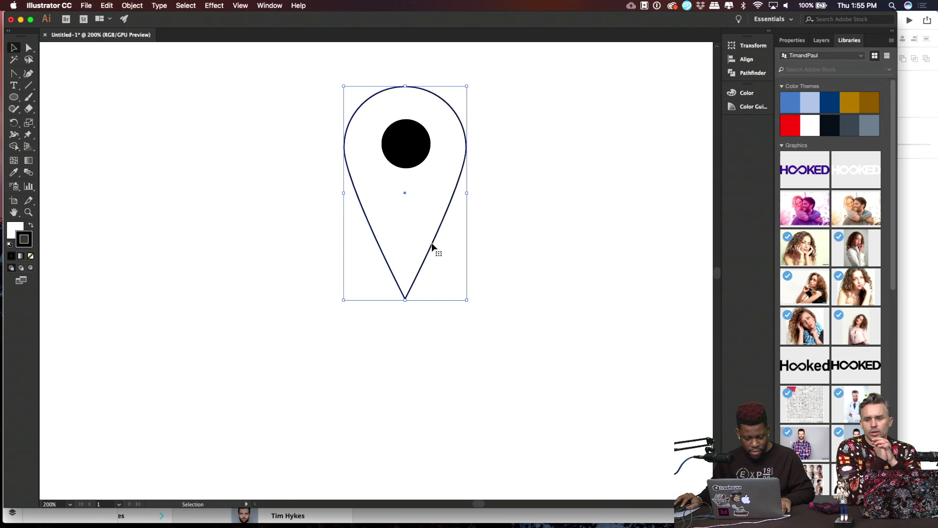
click(31, 227)
click(31, 256)
click(254, 163)
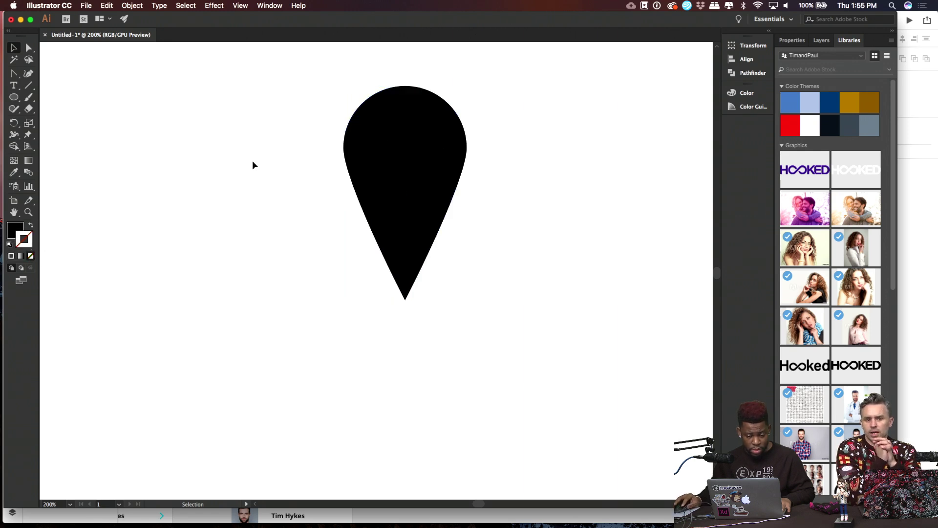
Select both shapes and subtract the inner circle from the pin with the Shape Builder Tool.
drag(443, 218, 540, 273)
click(14, 146)
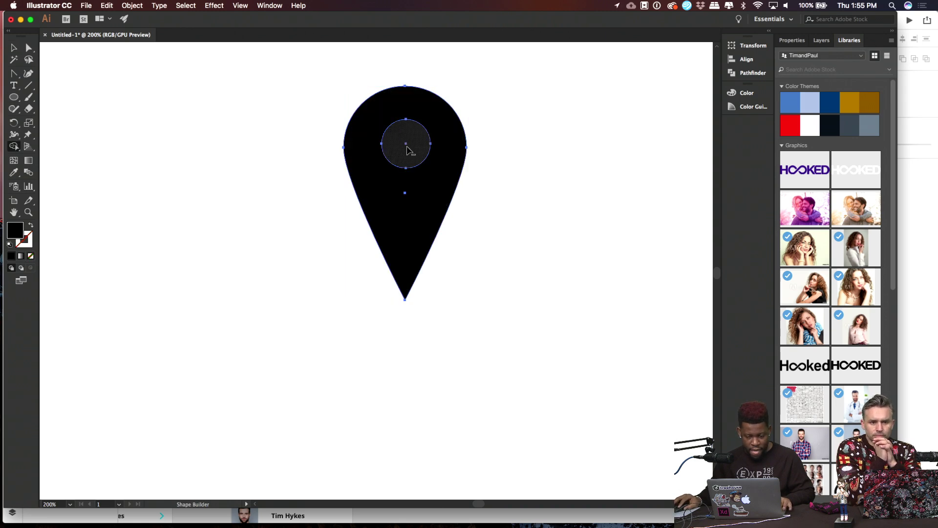
alt+click(409, 147)
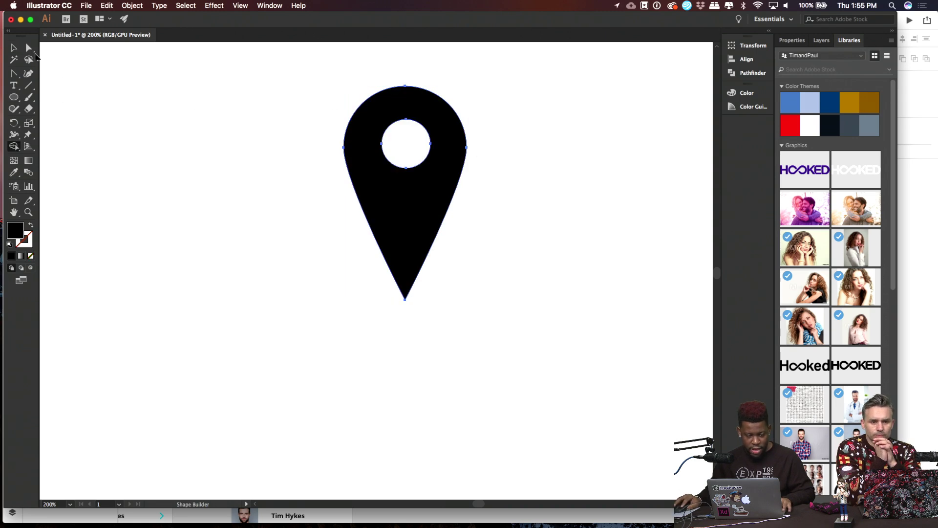
click(28, 48)
click(407, 144)
key(Delete)
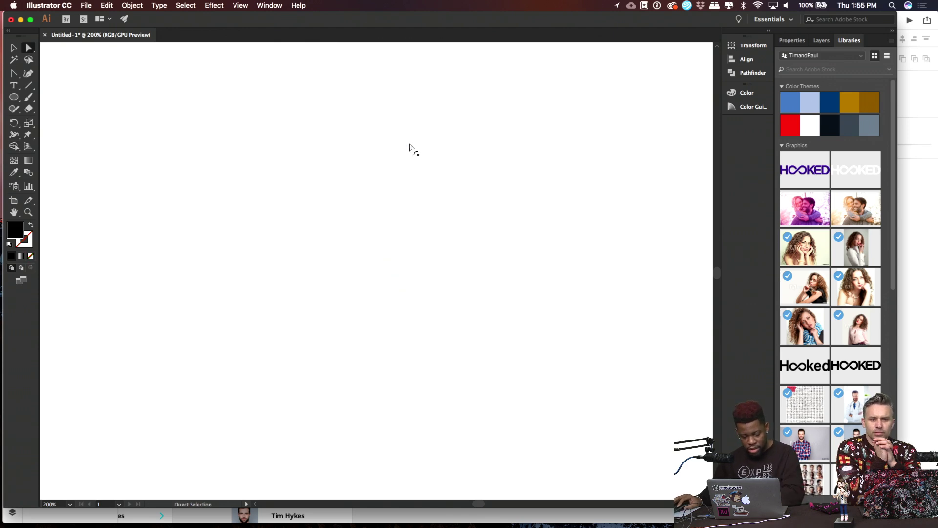
key(super+z)
click(519, 147)
drag(494, 87, 375, 341)
click(286, 92)
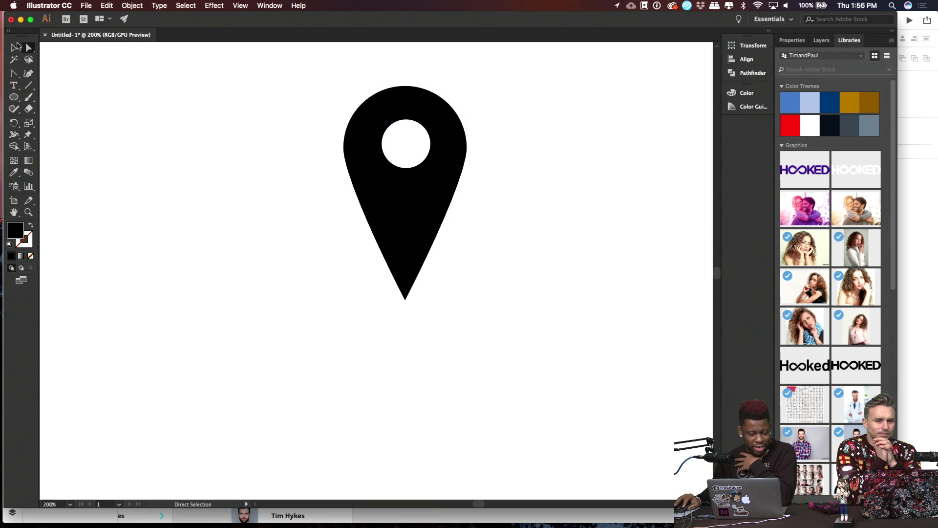
Move the finished pin with its hole down and to the left on the artboard, and deselect it.
click(14, 47)
drag(404, 222, 346, 285)
click(520, 224)
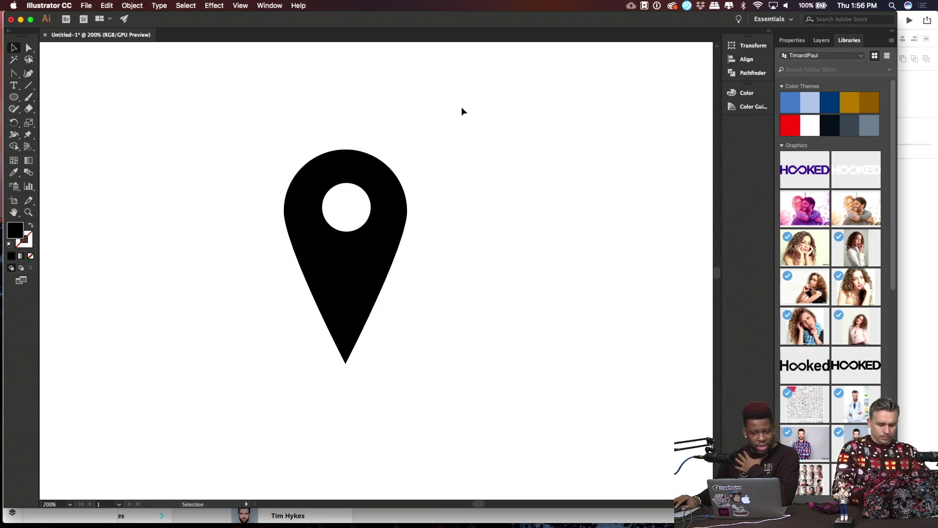
Copy the whole pin, switch to Adobe XD and paste it into the dating-app-v03 design.
drag(461, 107, 274, 394)
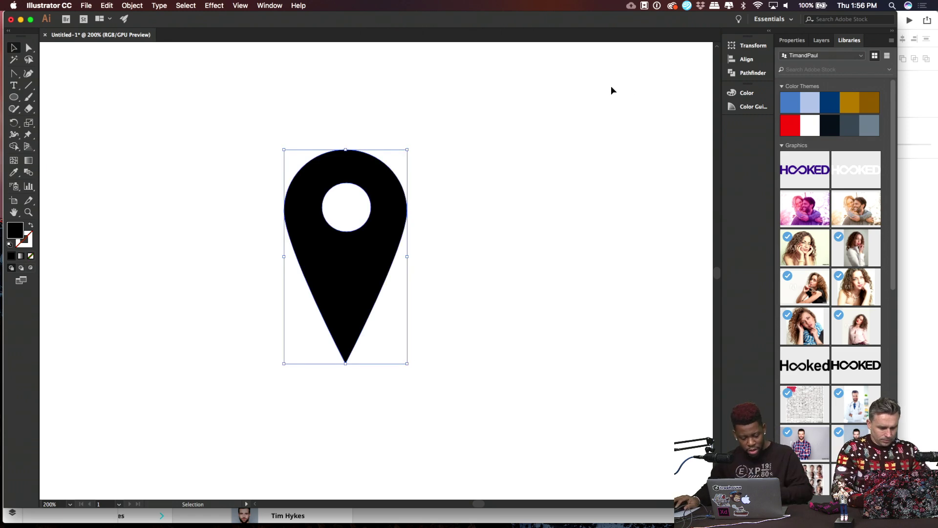
key(a)
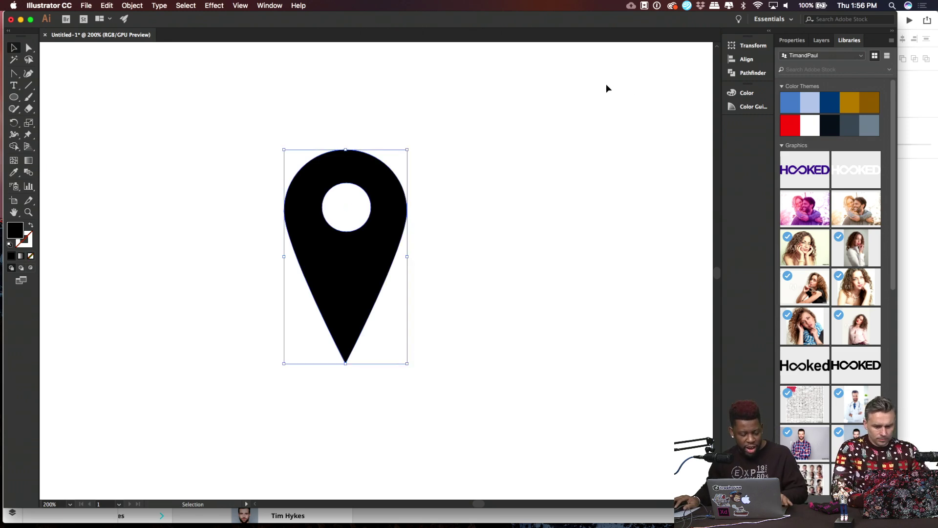
key(super+Tab)
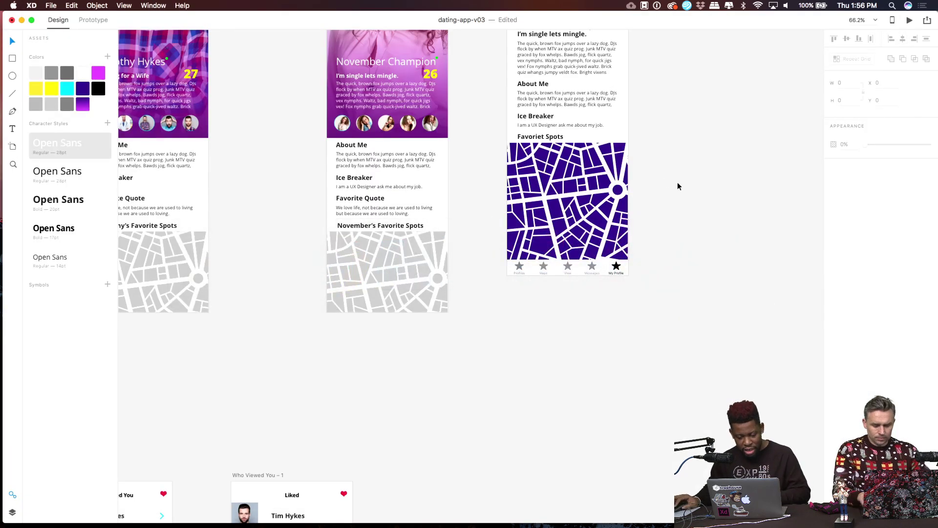
key(super+v)
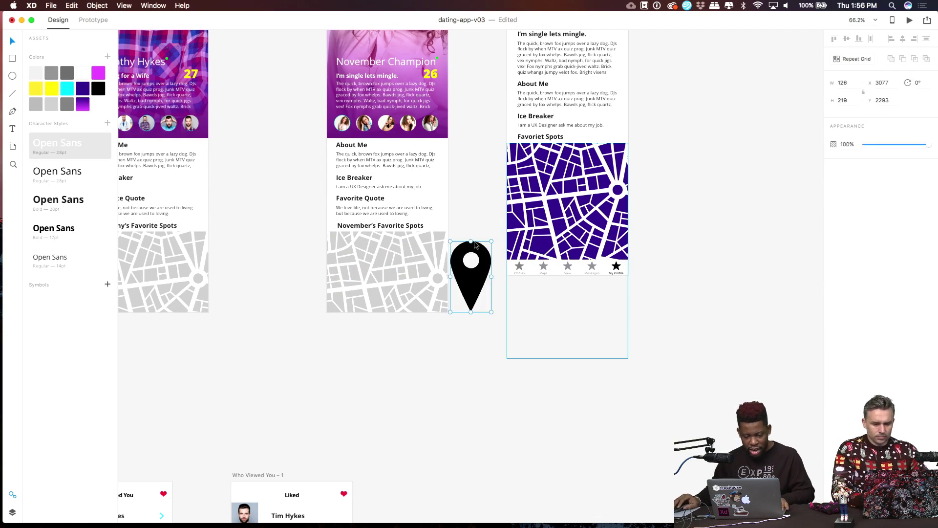
Fill the pasted pin with cyan over the purple favorite-spots map, and remove it from the canvas.
drag(472, 281, 579, 204)
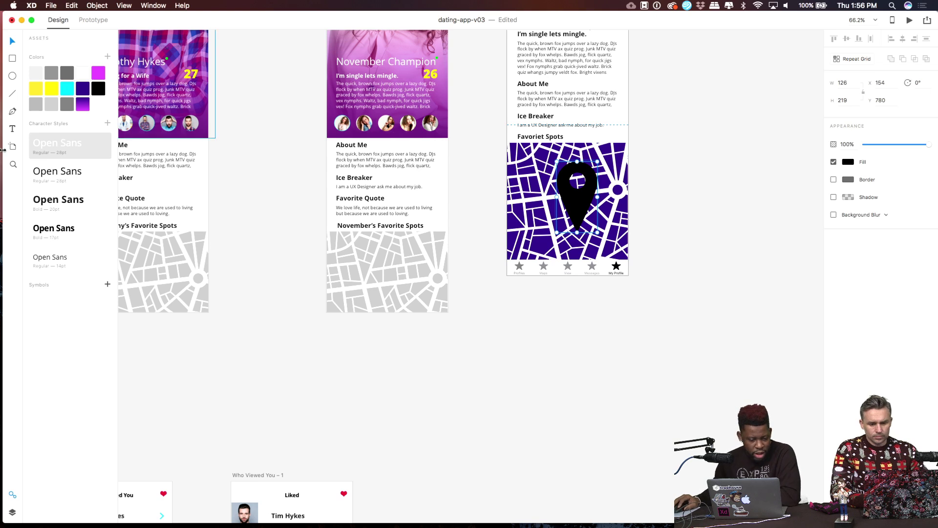
click(66, 89)
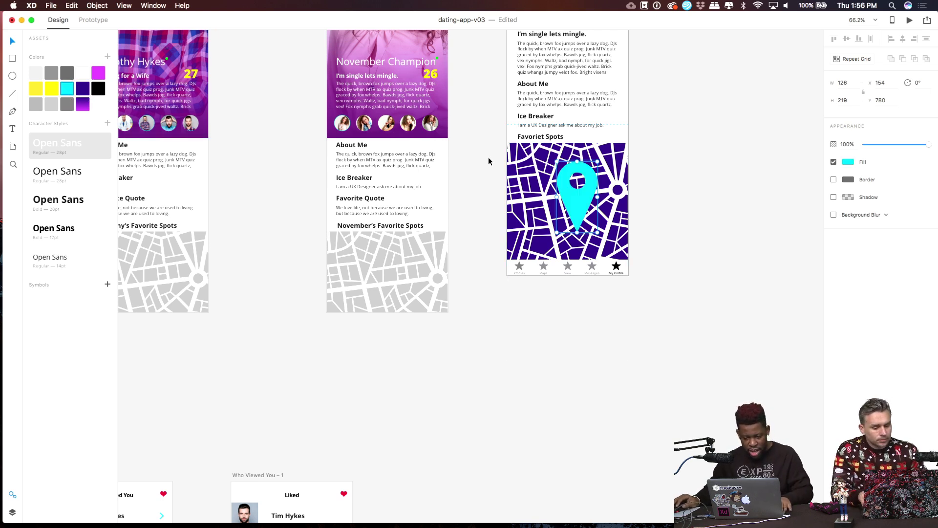
drag(577, 209, 481, 284)
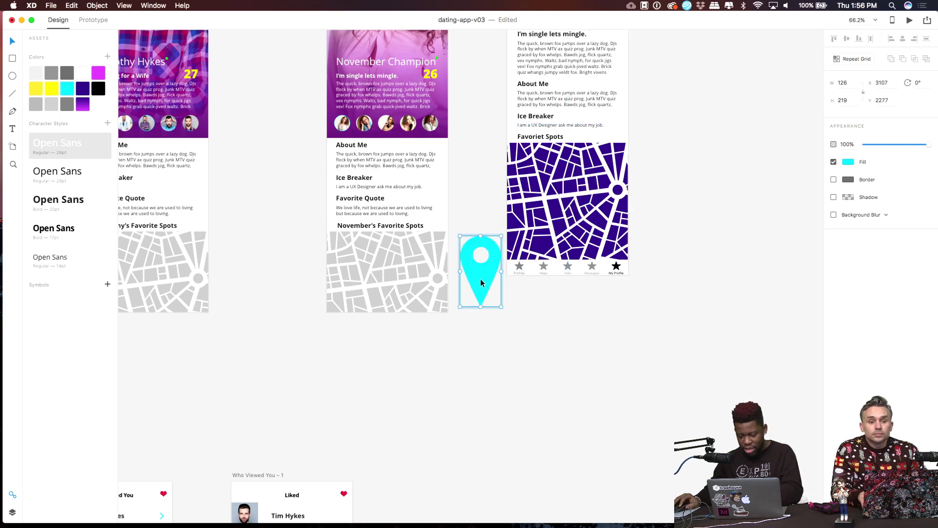
key(Delete)
Try removing the grey placeholder pins from the map on the Map screen, and undo the deletions.
drag(496, 116, 539, 74)
scroll(539, 74, down, 15)
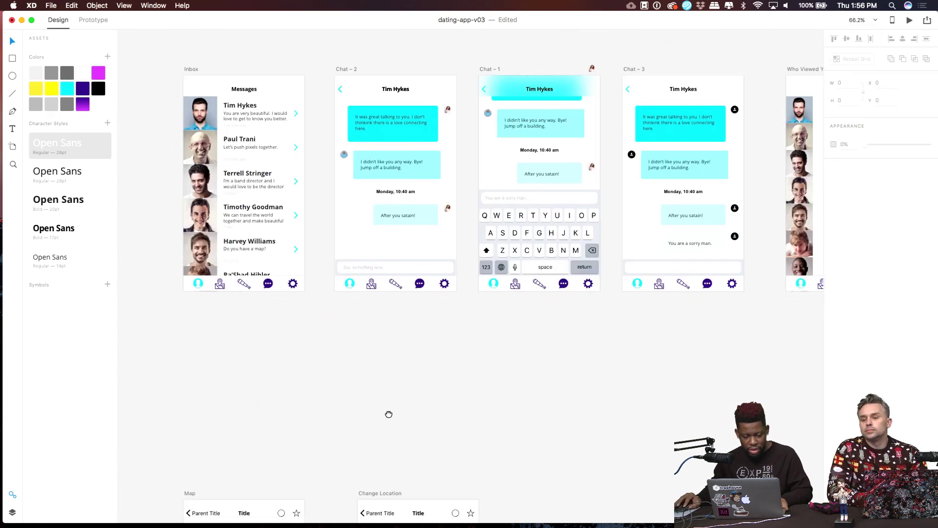
scroll(469, 263, up, 5)
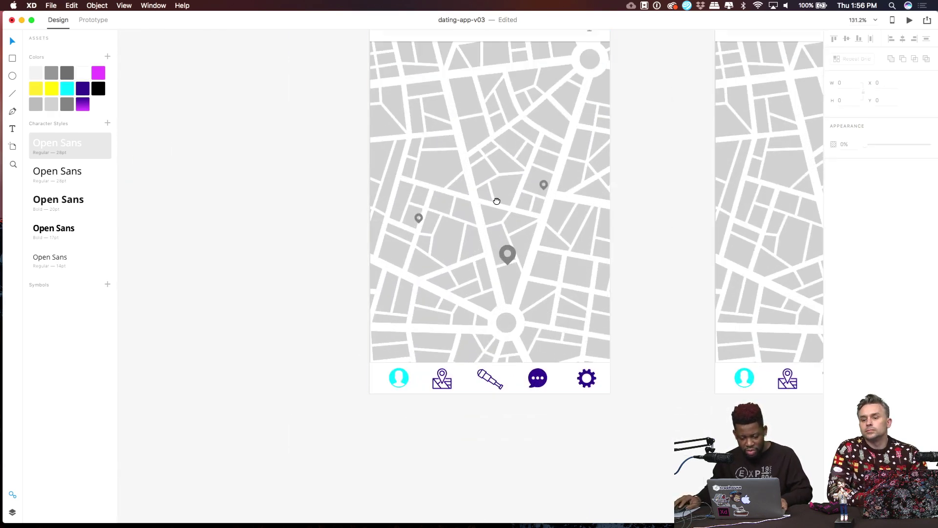
scroll(497, 201, right, 3)
scroll(455, 236, up, 3)
click(469, 269)
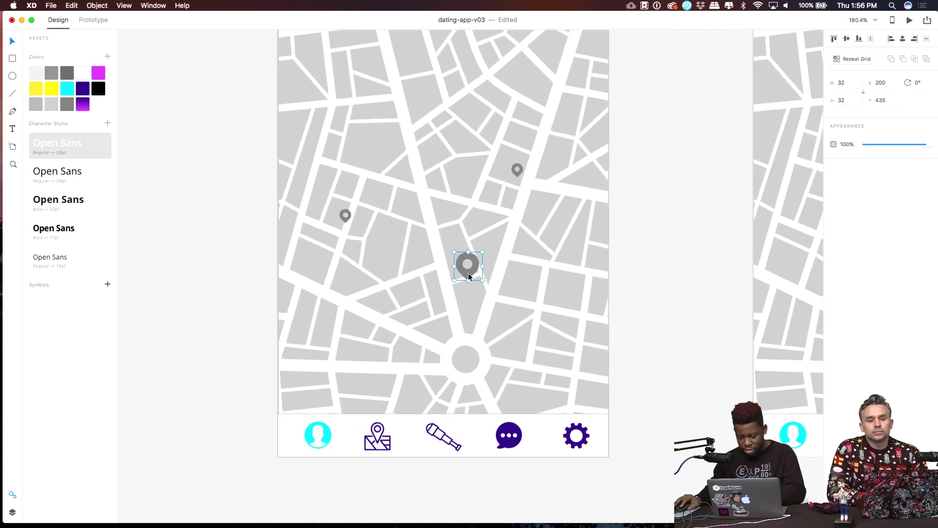
key(Delete)
click(519, 174)
key(Delete)
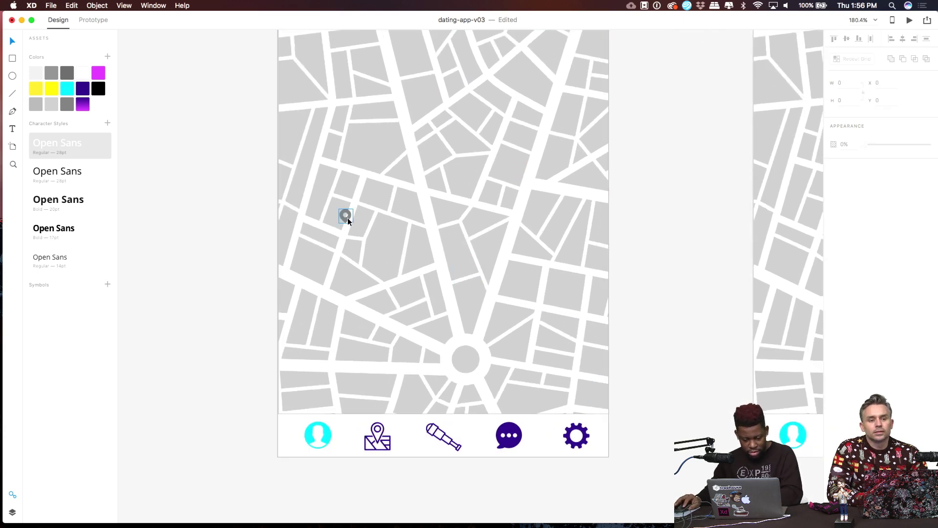
click(347, 218)
key(super+c)
key(super+z)
key(super+z)
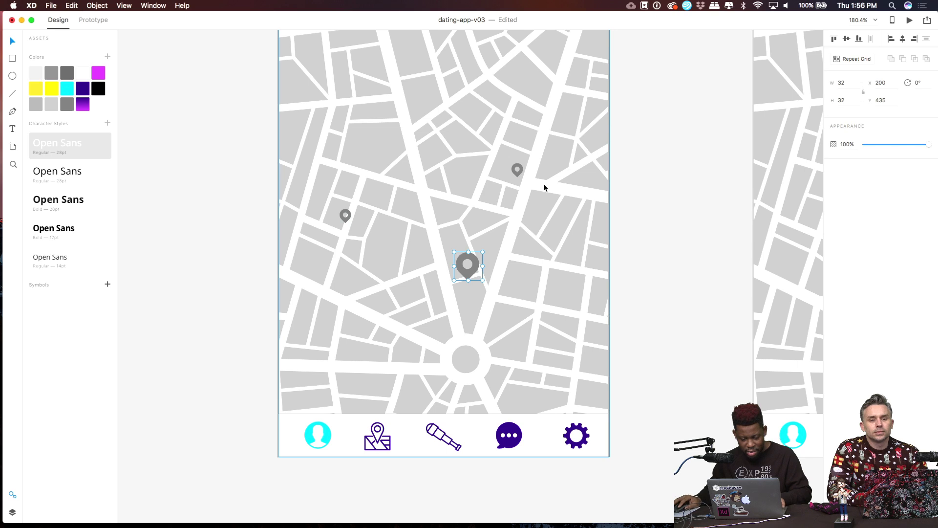
Fill the large center pin and both small grey pins on the Map screen with cyan.
double_click(470, 272)
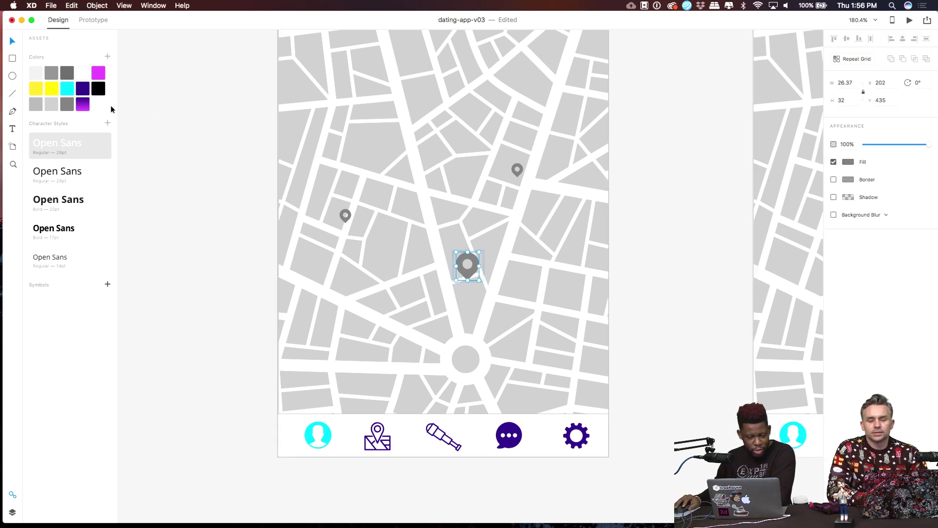
click(66, 91)
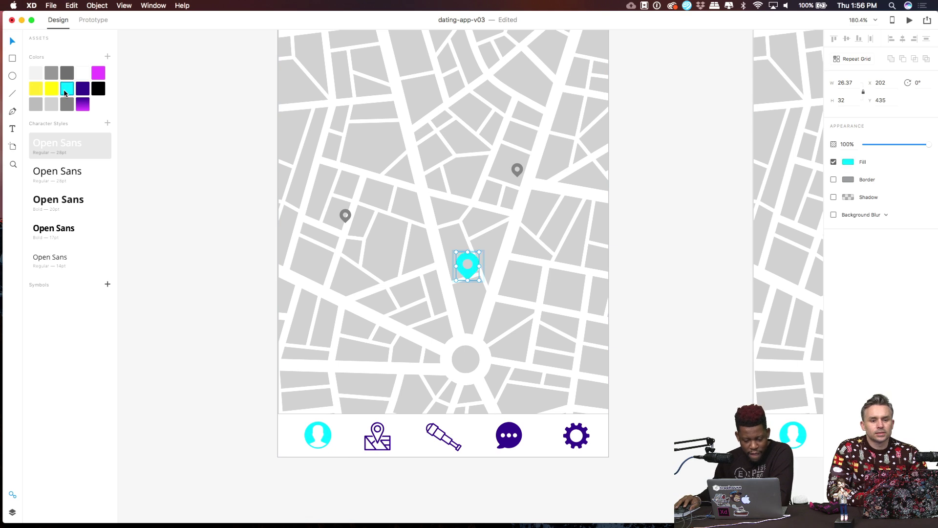
click(346, 216)
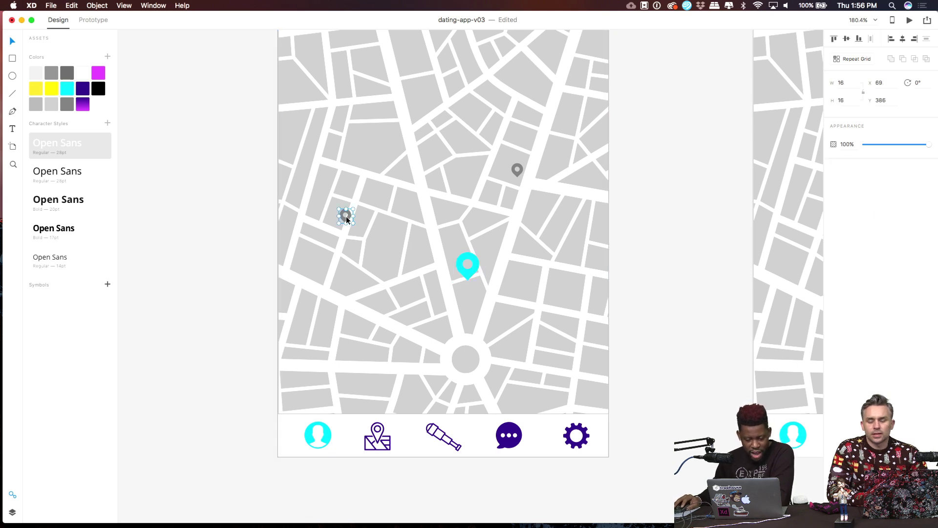
click(67, 88)
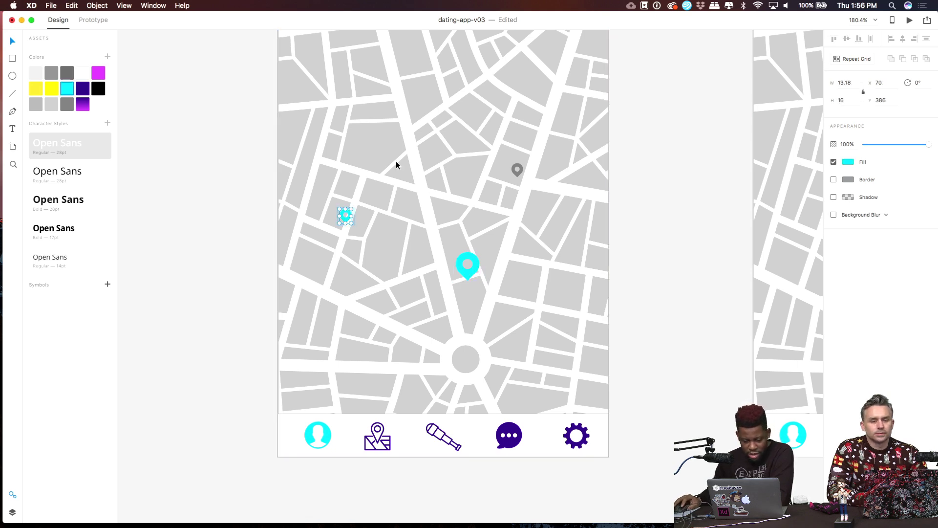
click(516, 170)
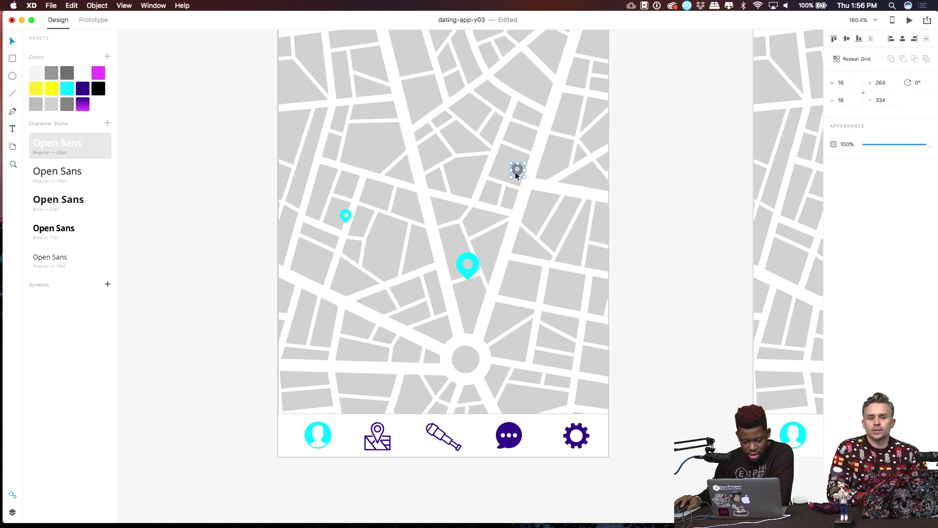
double_click(517, 172)
click(67, 89)
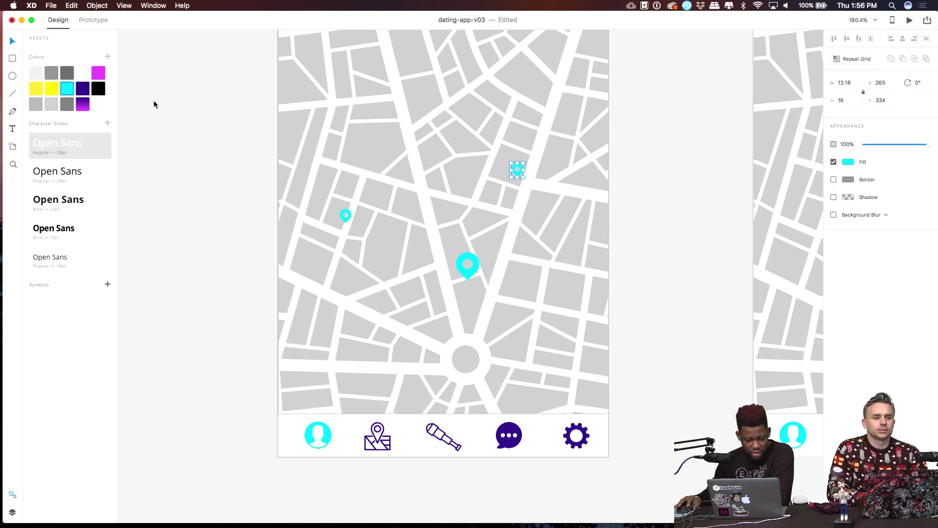
click(659, 164)
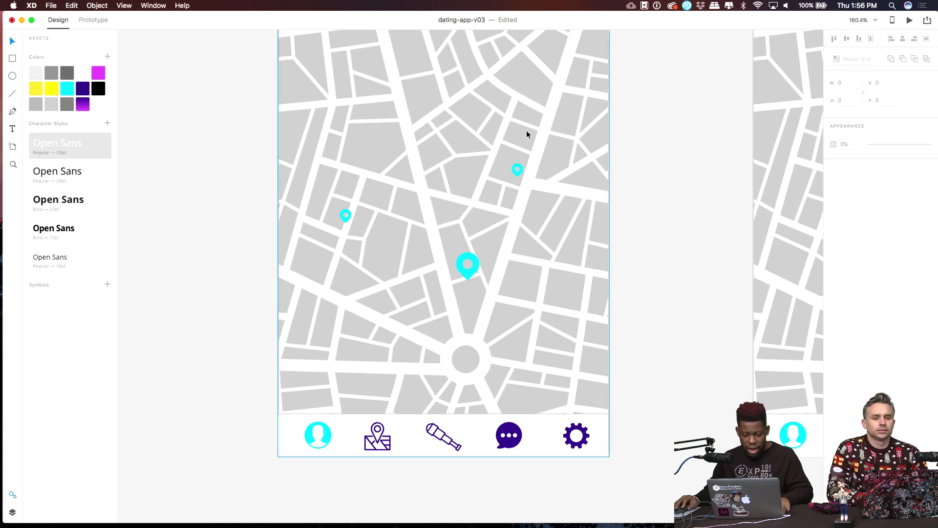
Fill the grey map blocks on the Map screen with the saved dark purple and deselect the map.
click(527, 93)
double_click(527, 91)
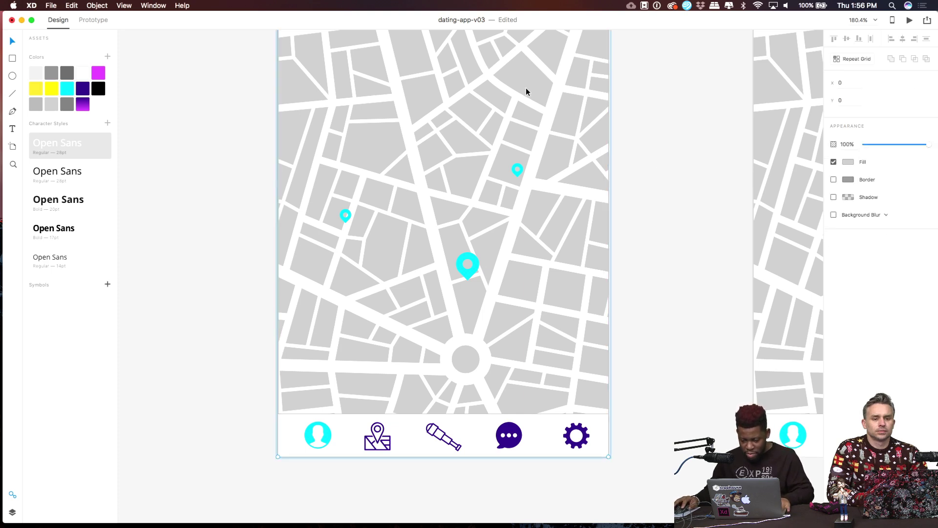
click(848, 162)
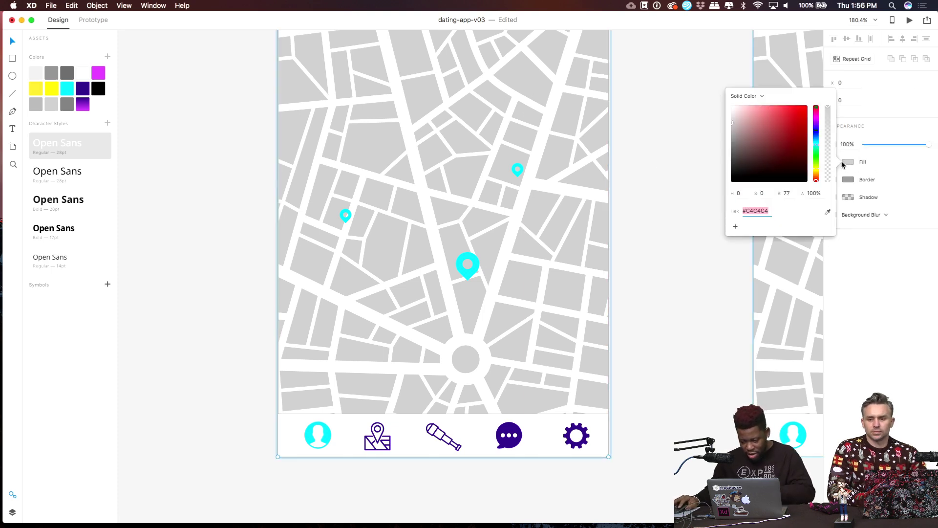
click(82, 89)
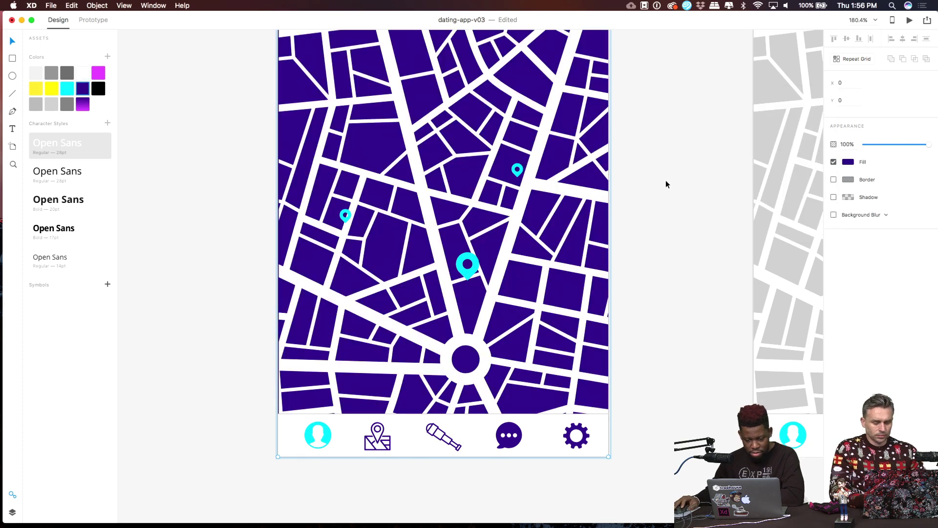
click(681, 173)
Examine the purple map with its cyan pins, both up close and as a whole screen.
scroll(682, 173, down, 3)
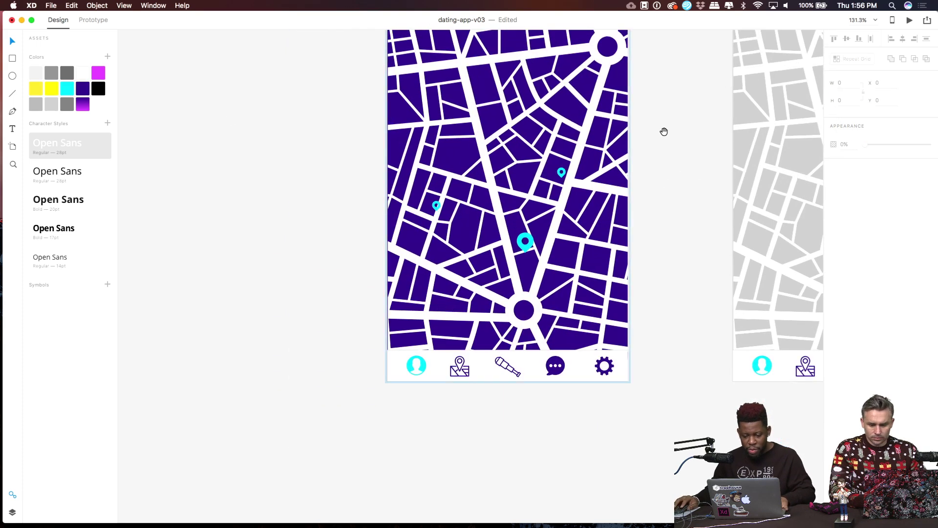
scroll(664, 132, up, 3)
scroll(555, 271, up, 3)
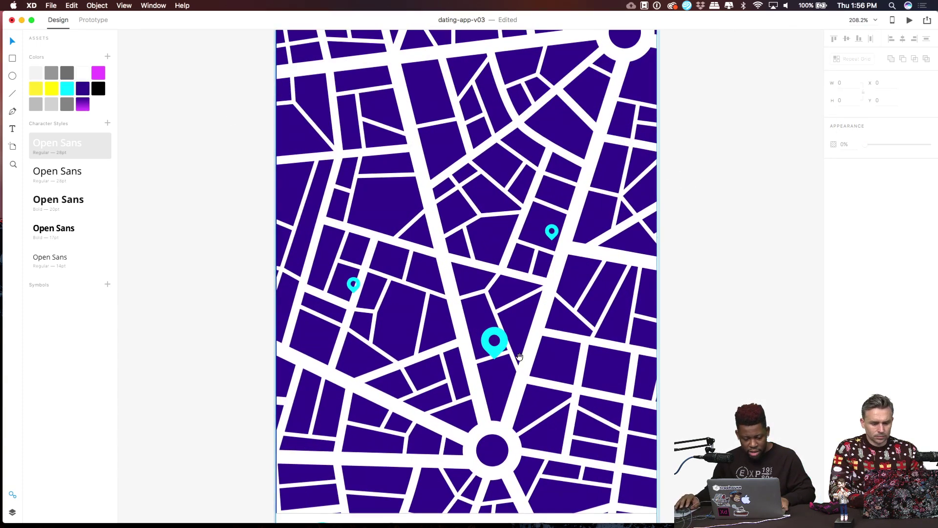
scroll(491, 321, down, 1)
scroll(491, 321, down, 2)
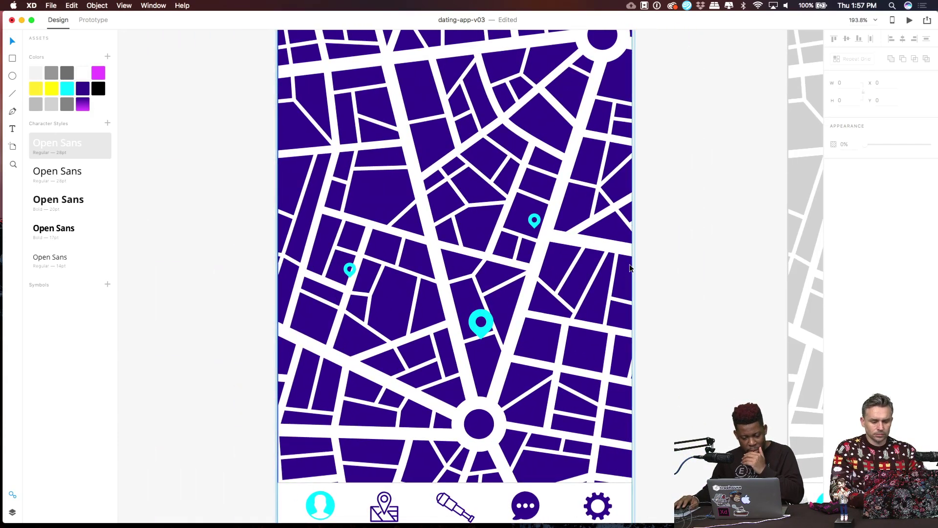
scroll(655, 266, down, 4)
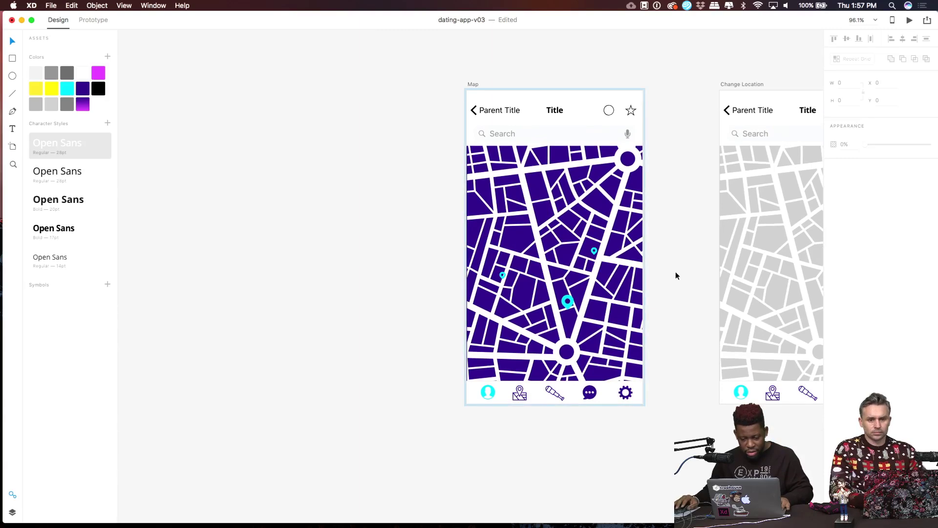
scroll(676, 272, down, 2)
Change the Map screen's header title to "Your Spots" and try removing an icon from the same header.
click(644, 274)
scroll(568, 170, up, 4)
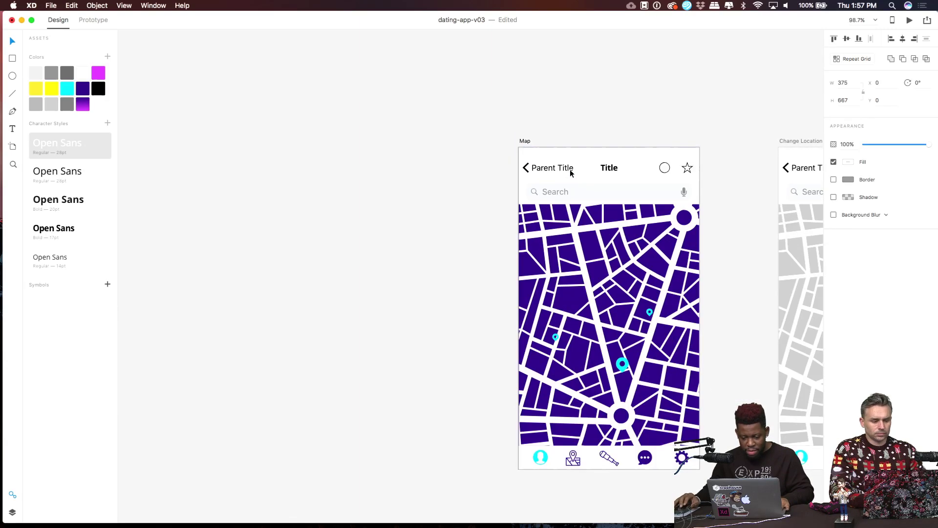
click(543, 170)
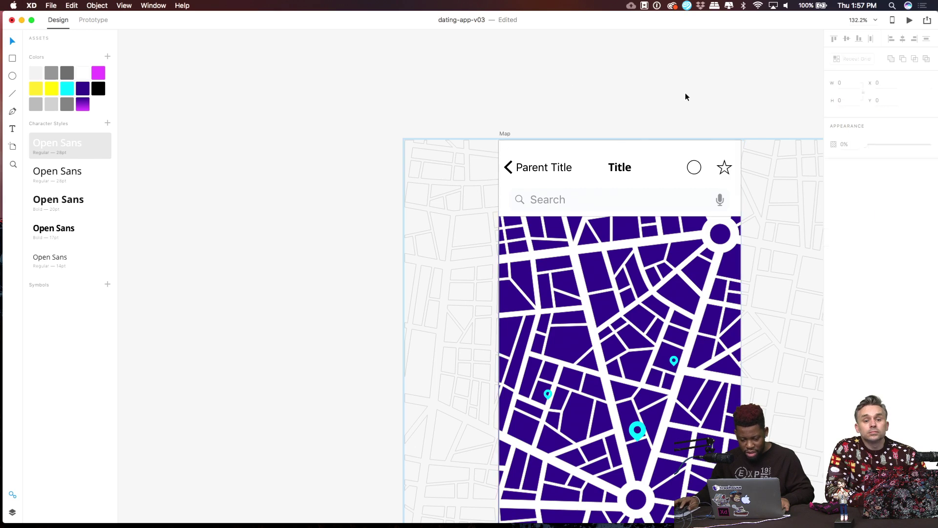
click(675, 157)
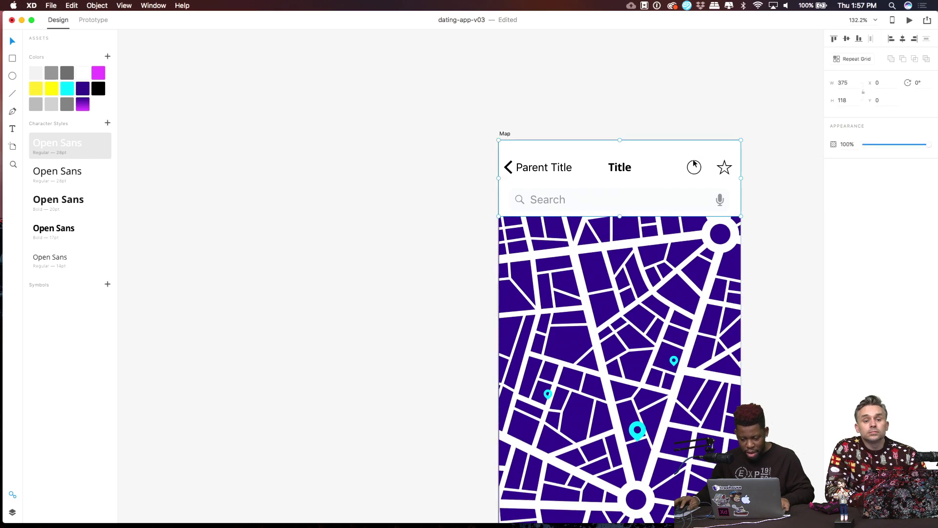
double_click(624, 169)
double_click(621, 168)
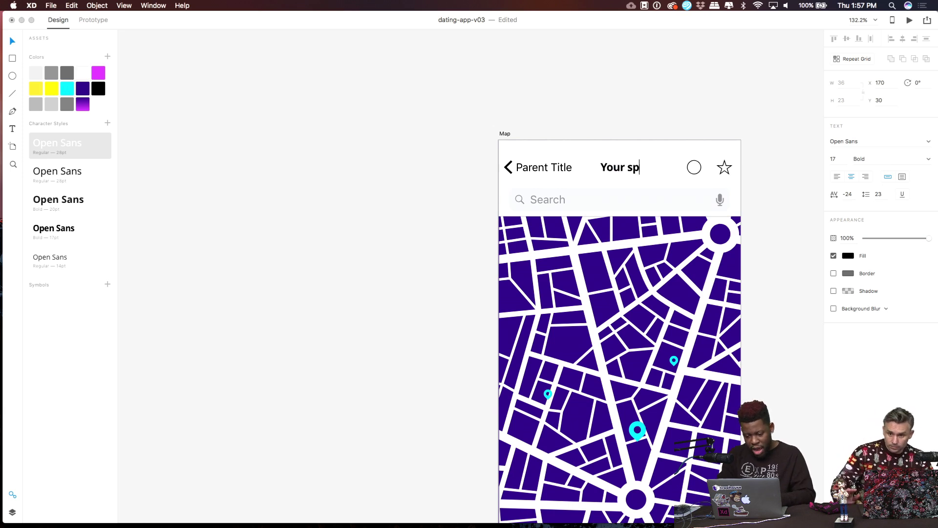
text(Your Sports)
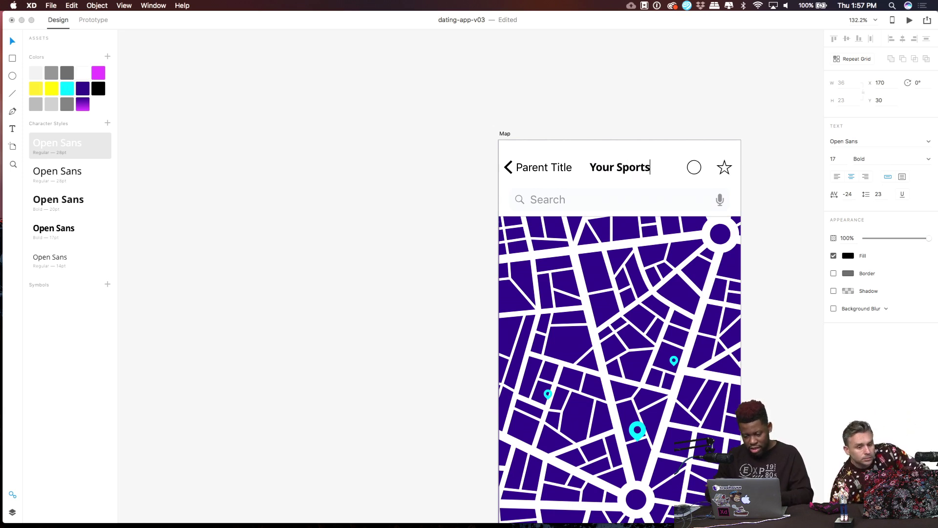
key(BackSpace)
key(BackSpace)
key(BackSpace)
text(ts)
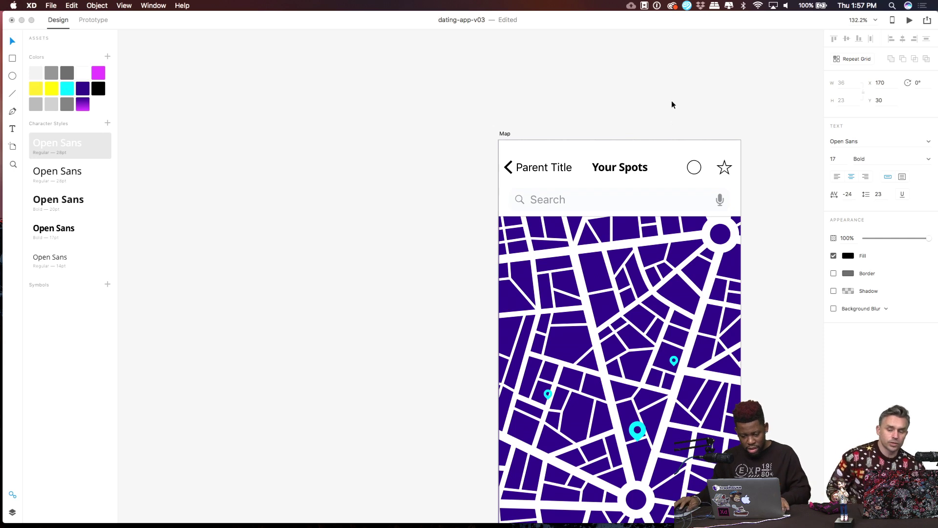
key(Escape)
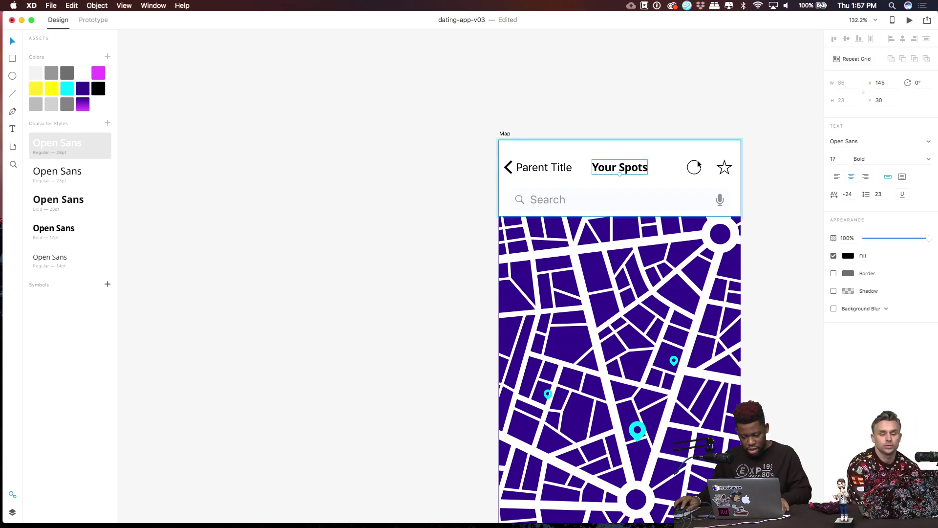
key(Escape)
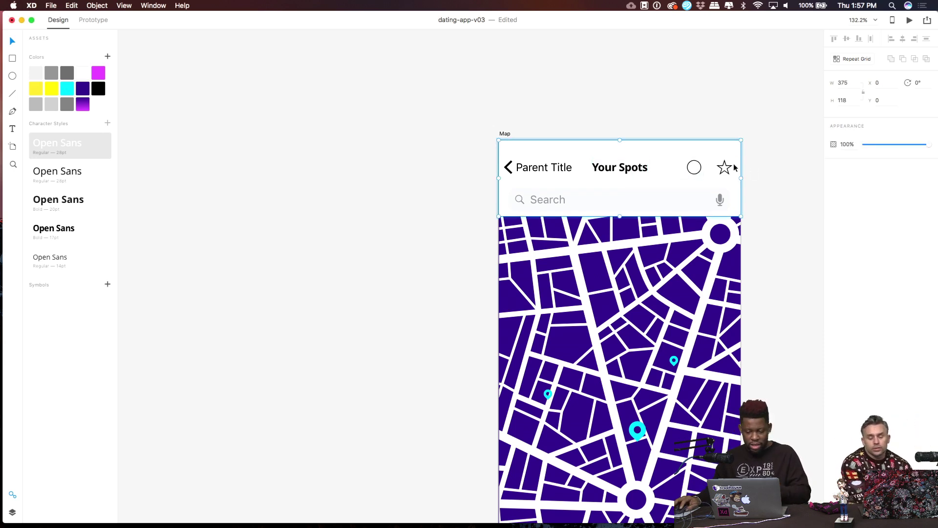
double_click(713, 182)
key(Delete)
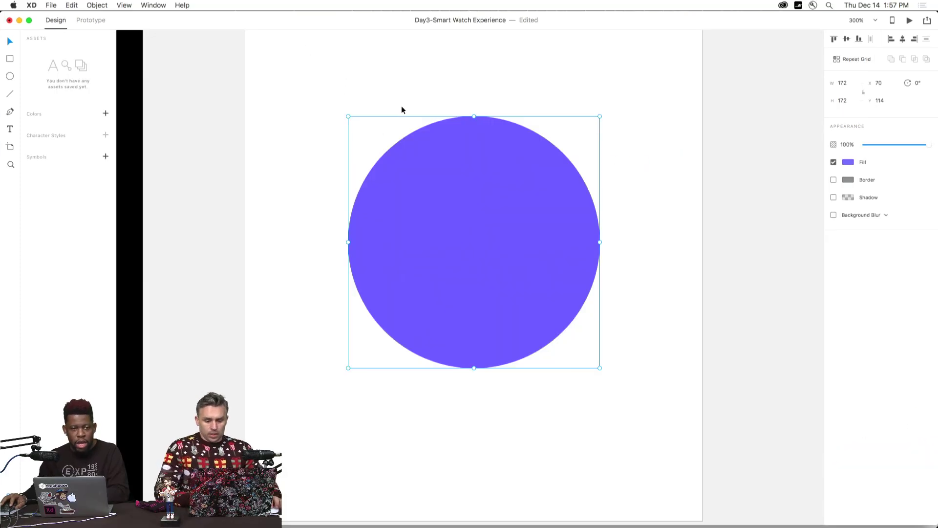
In the Day3-Smart Watch Experience document, replace the purple circle with a new circle about 176 by 176 and fill it bright blue.
scroll(402, 107, right, 3)
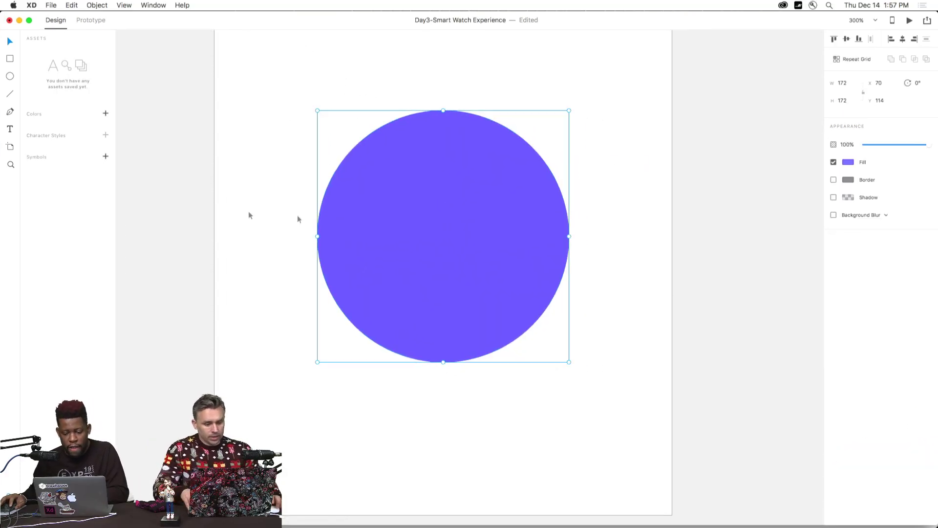
key(Delete)
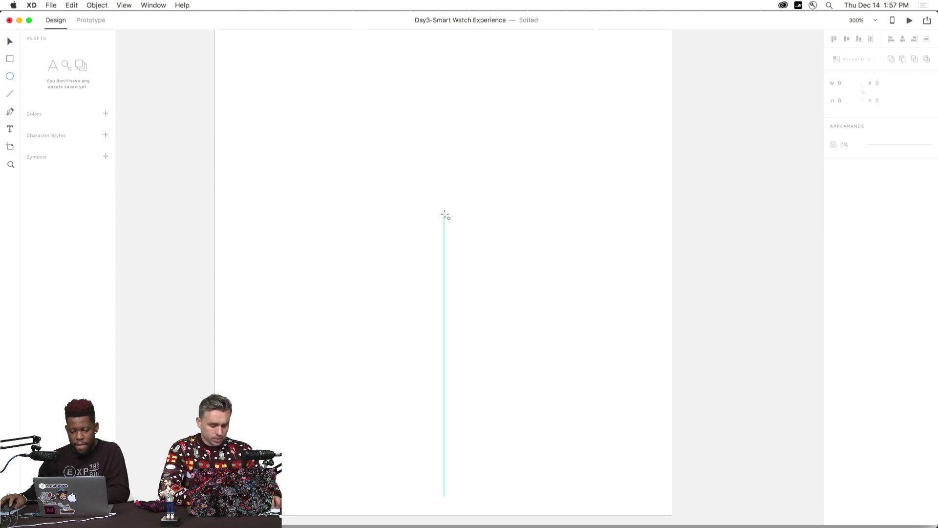
mouse_move(444, 214)
mouse_down()
mouse_move(522, 318)
mouse_move(574, 421)
mouse_up()
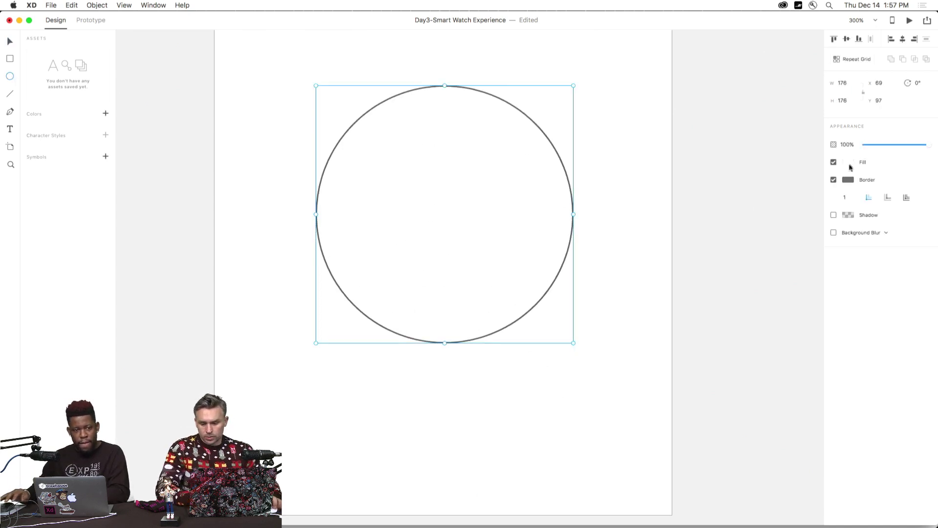
click(849, 163)
click(779, 130)
click(793, 114)
mouse_move(817, 132)
mouse_down()
mouse_move(816, 158)
mouse_move(817, 140)
mouse_up()
Convert the blue circle's lowest anchor point to a corner and pull it straight down, making a pin shape about 233 tall.
click(10, 43)
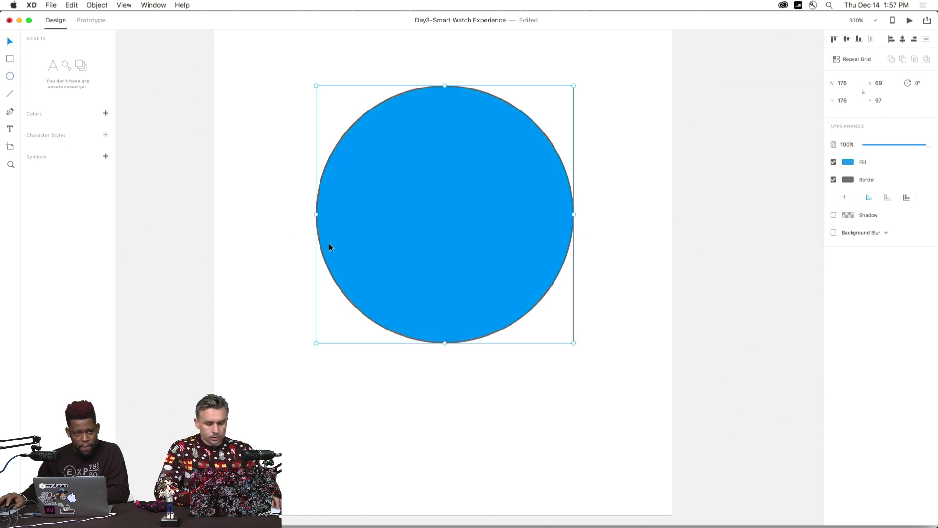
double_click(447, 256)
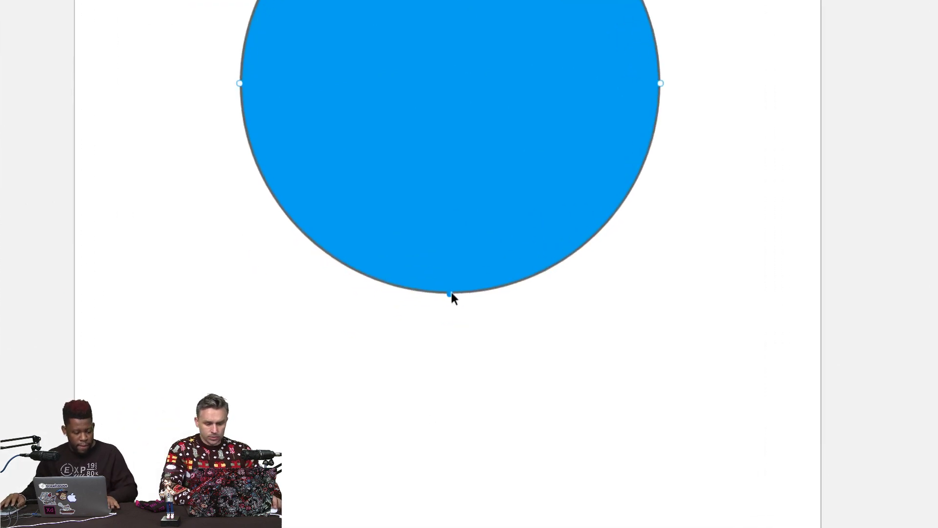
click(446, 325)
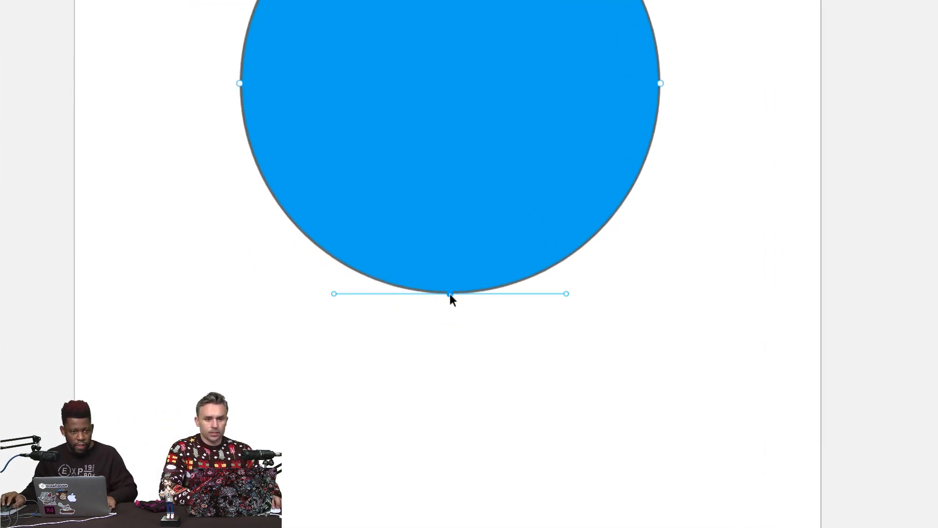
double_click(450, 293)
drag(449, 294, 453, 434)
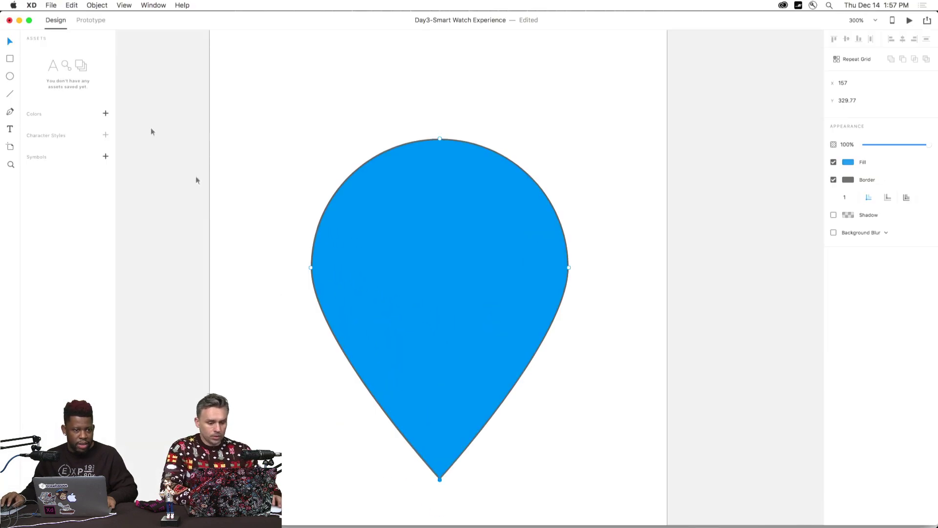
Draw a circle about 72 by 72, fill it red and place it centered horizontally inside the blue pin.
click(10, 78)
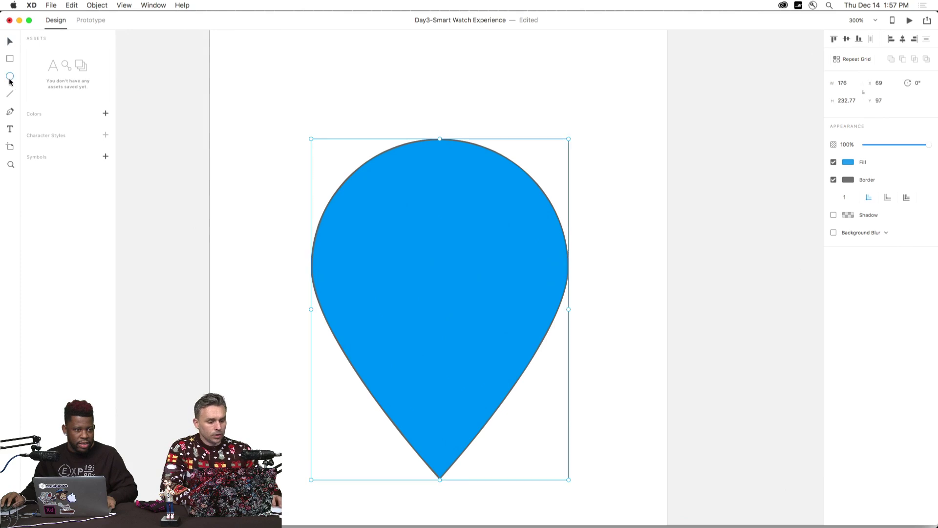
drag(284, 109, 337, 189)
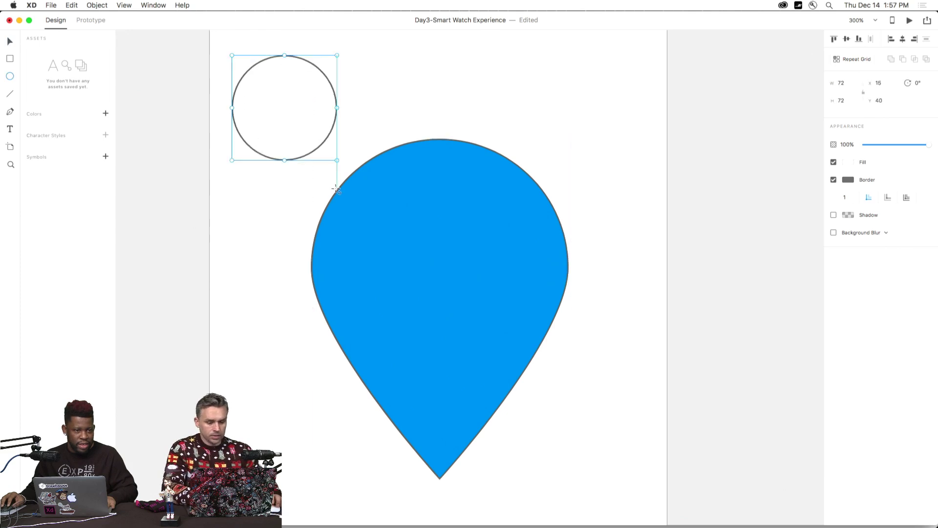
click(847, 162)
click(779, 125)
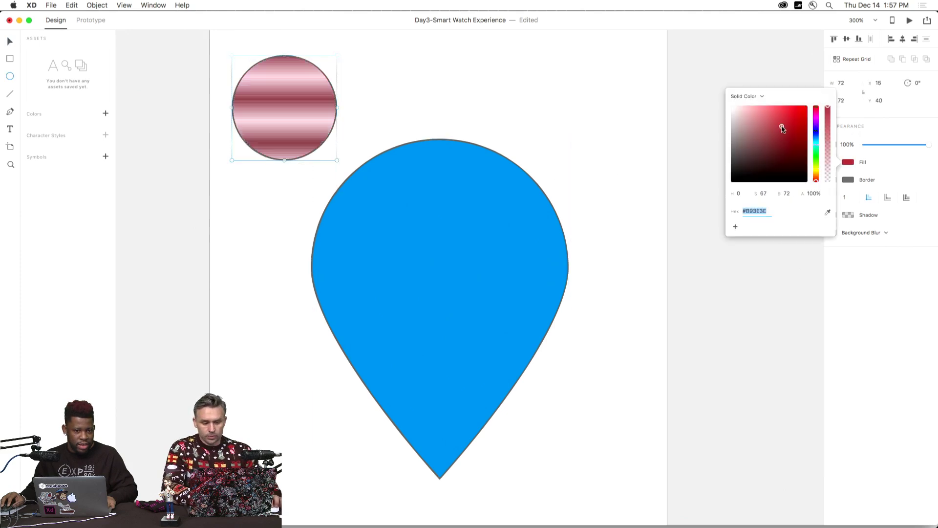
key(Escape)
drag(267, 106, 451, 286)
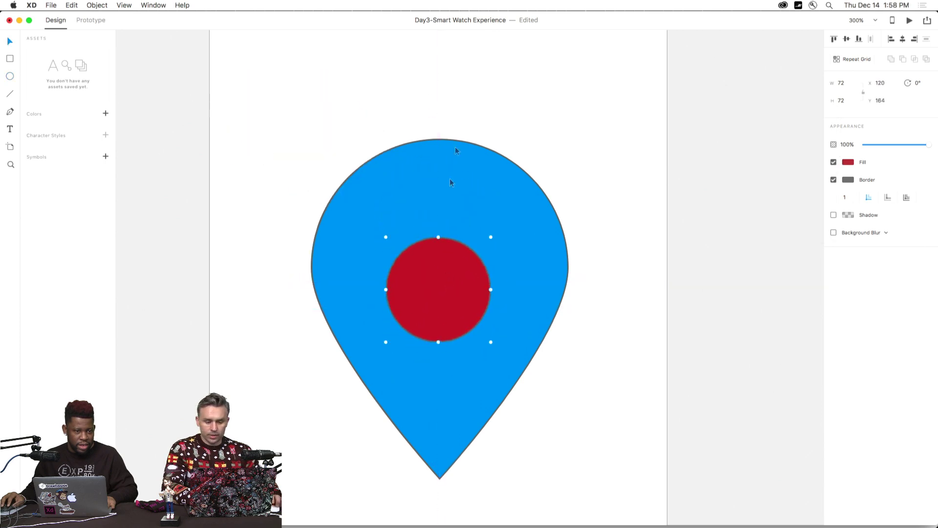
Subtract the red circle from the blue pin to cut a hole, and try moving the hole higher inside the pin.
drag(417, 118, 481, 306)
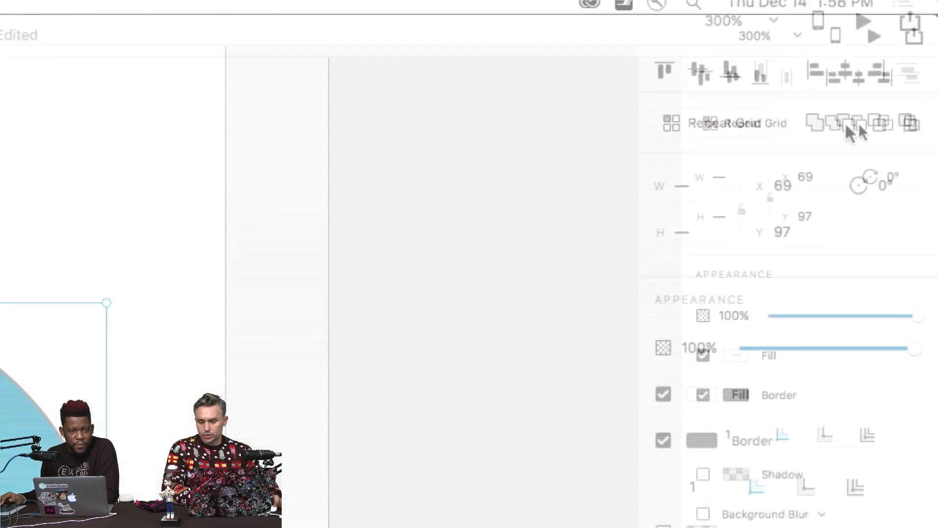
click(903, 59)
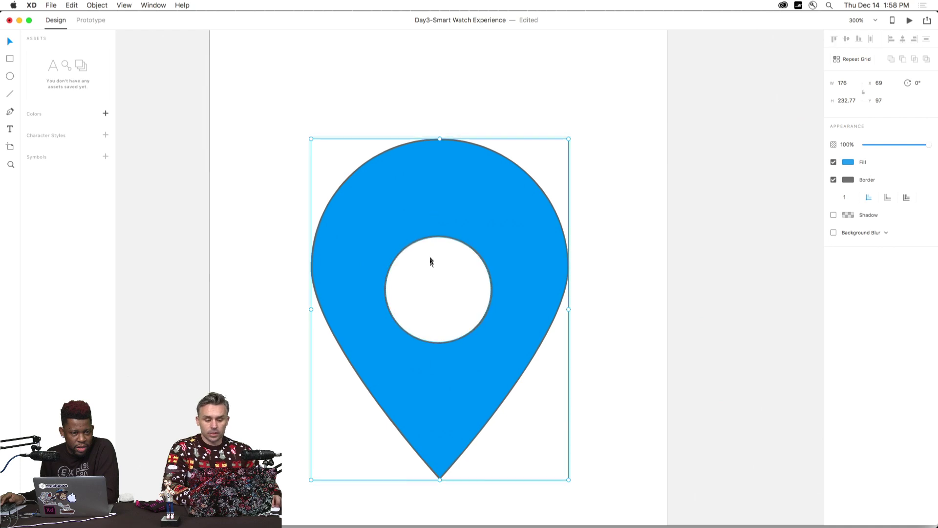
double_click(425, 272)
drag(425, 273, 469, 174)
Relaunch Adobe XD and decline to send the crash report.
key(super+Tab)
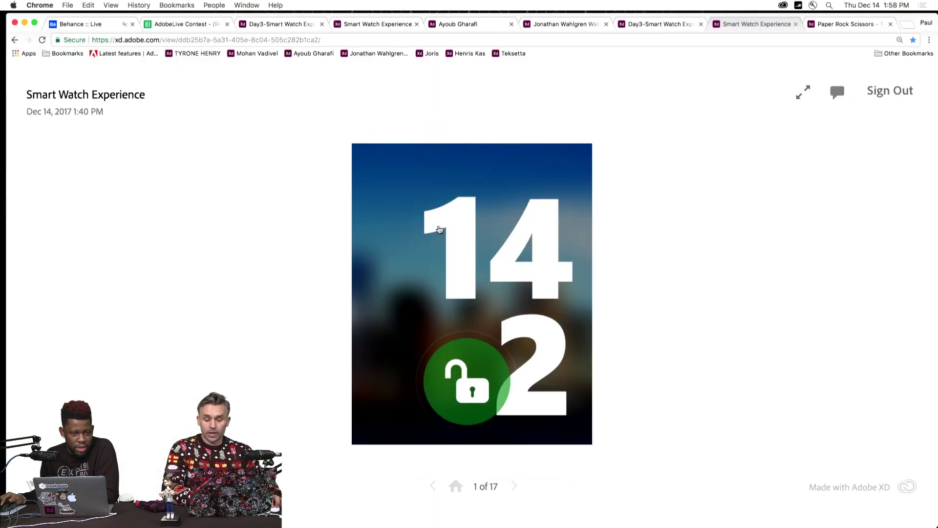
mouse_move(302, 523)
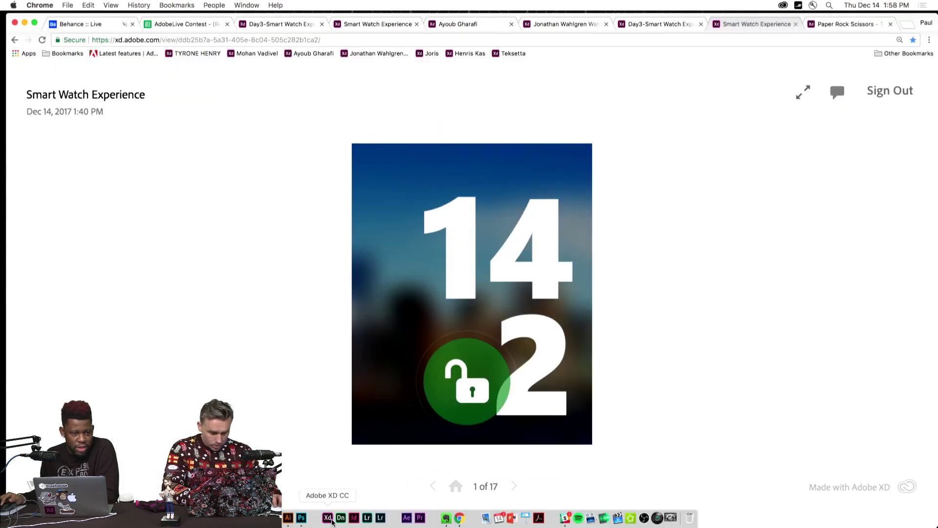
click(332, 519)
click(433, 184)
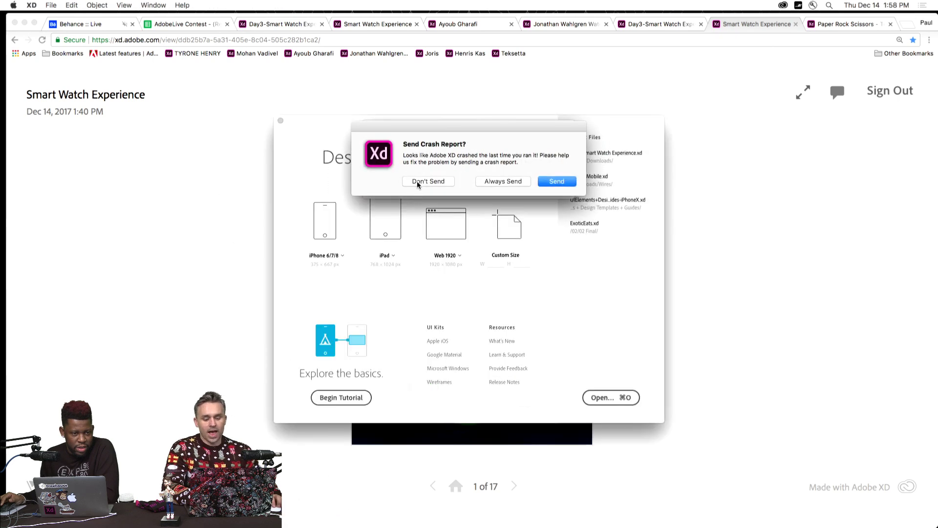
click(418, 181)
click(432, 185)
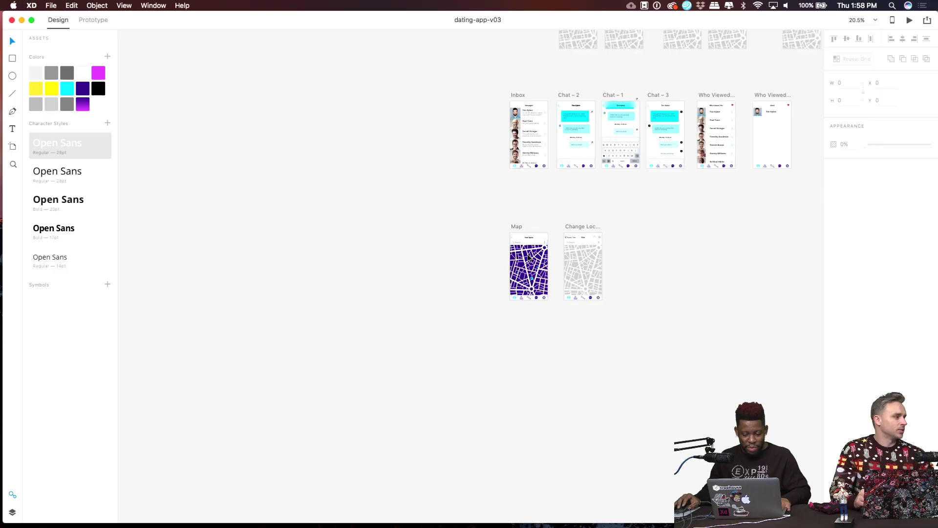
Examine the Map and Change Location screens in the dating-app-v03 document.
scroll(526, 257, up, 5)
scroll(526, 257, up, 3)
scroll(526, 257, right, 5)
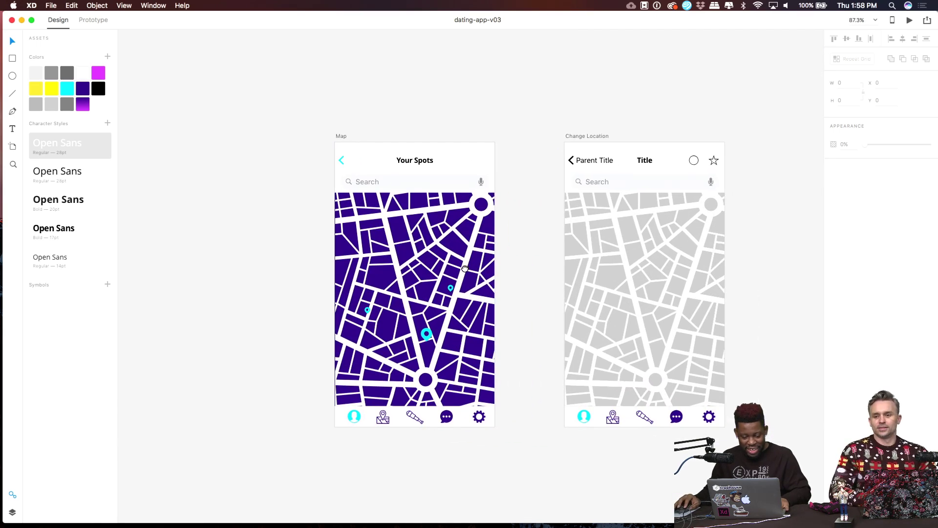
scroll(411, 310, up, 4)
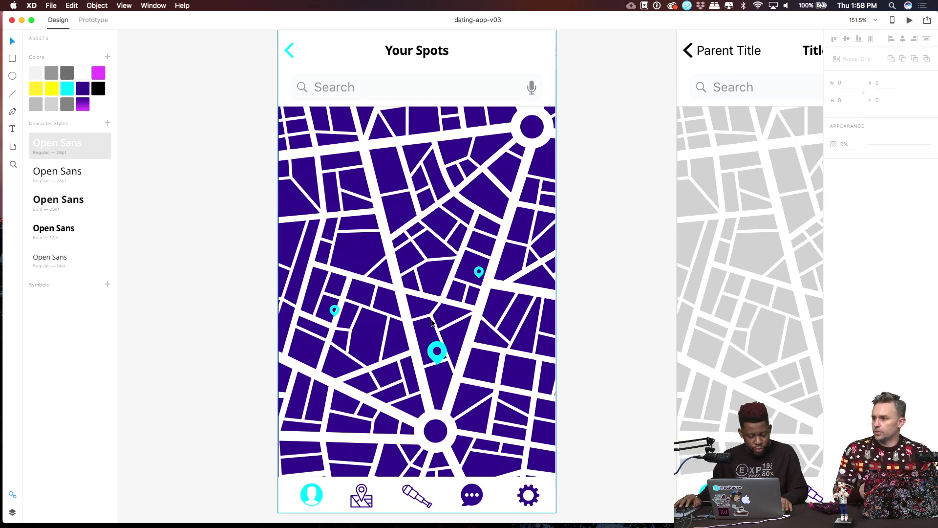
scroll(455, 289, down, 5)
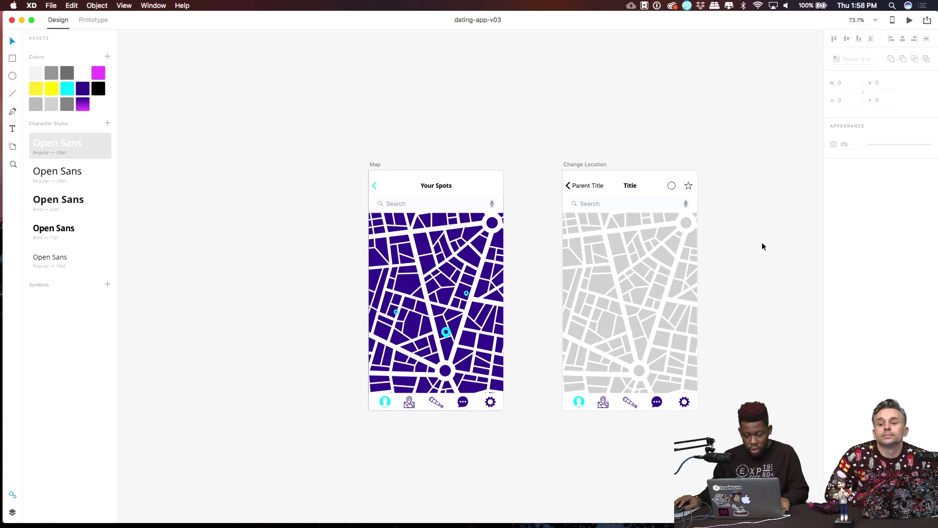
drag(763, 246, 598, 233)
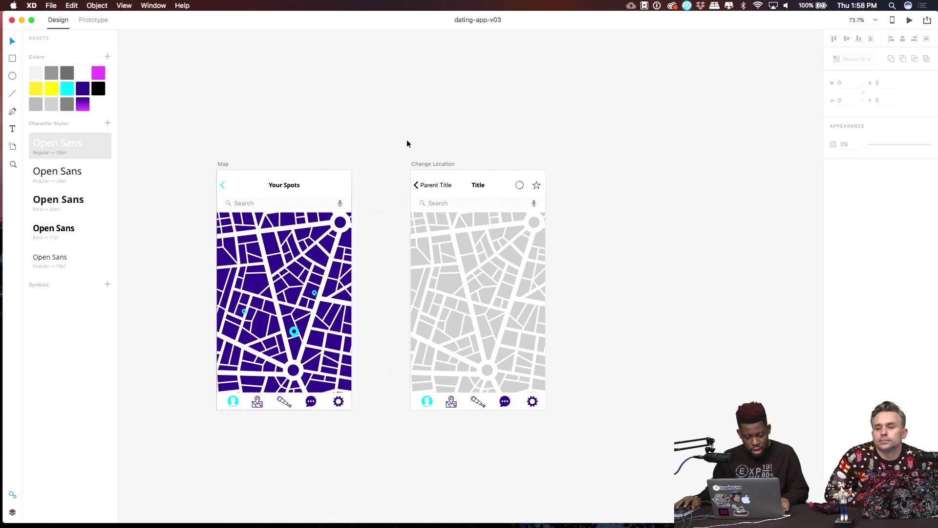
scroll(363, 198, down, 2)
scroll(366, 210, down, 2)
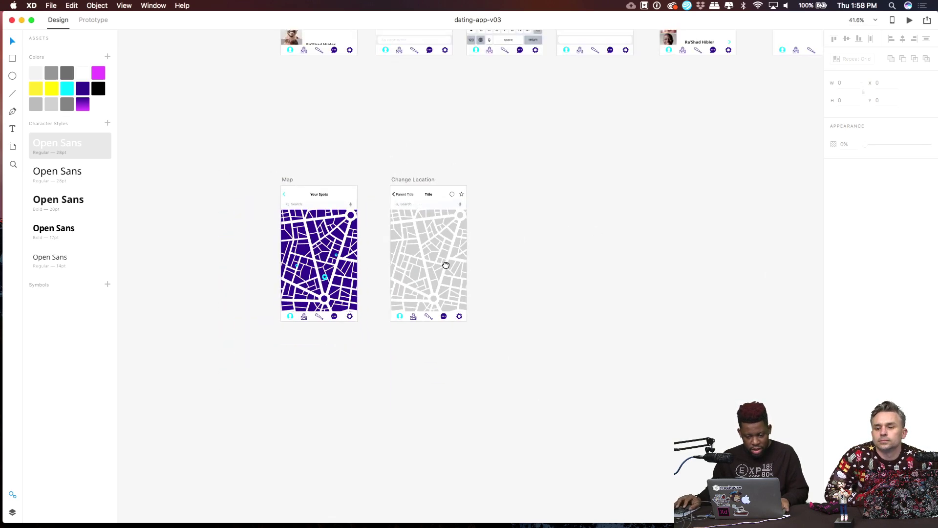
Review the Profiles screens, their bottom navigation and favorite spots maps, and the Inbox and Chat screens.
scroll(489, 195, up, 5)
drag(670, 167, 547, 167)
scroll(546, 167, up, 8)
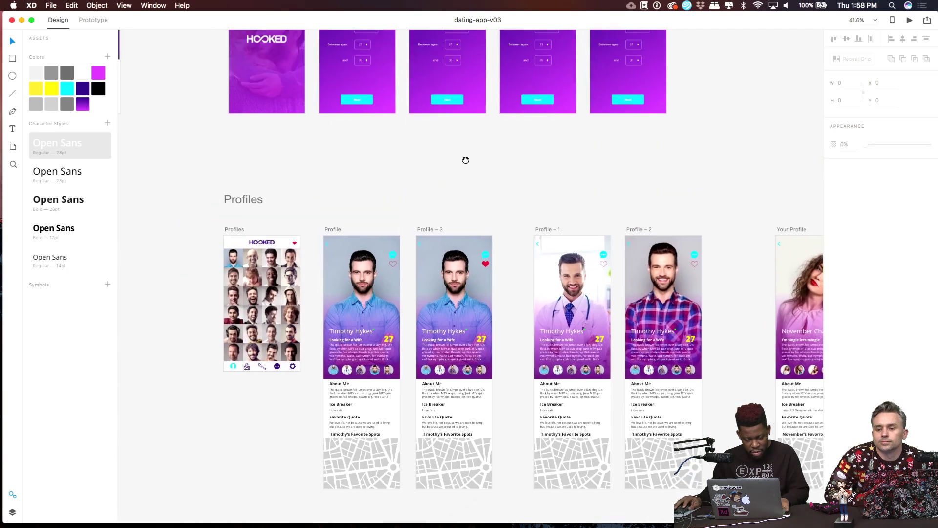
drag(466, 160, 566, 44)
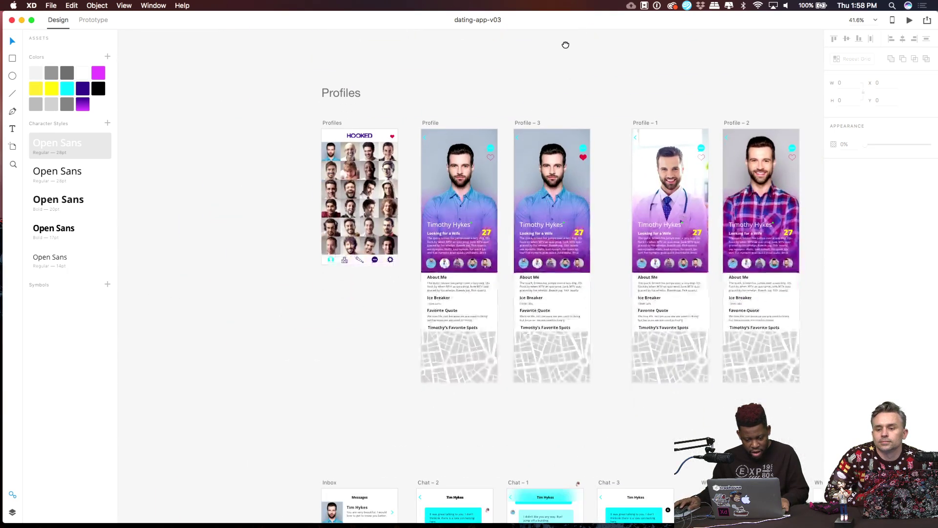
scroll(353, 143, up, 4)
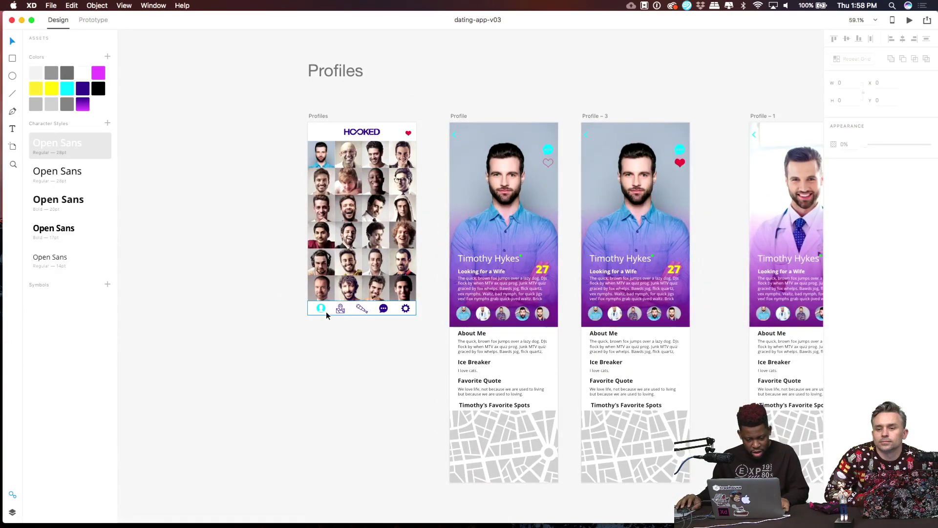
click(284, 175)
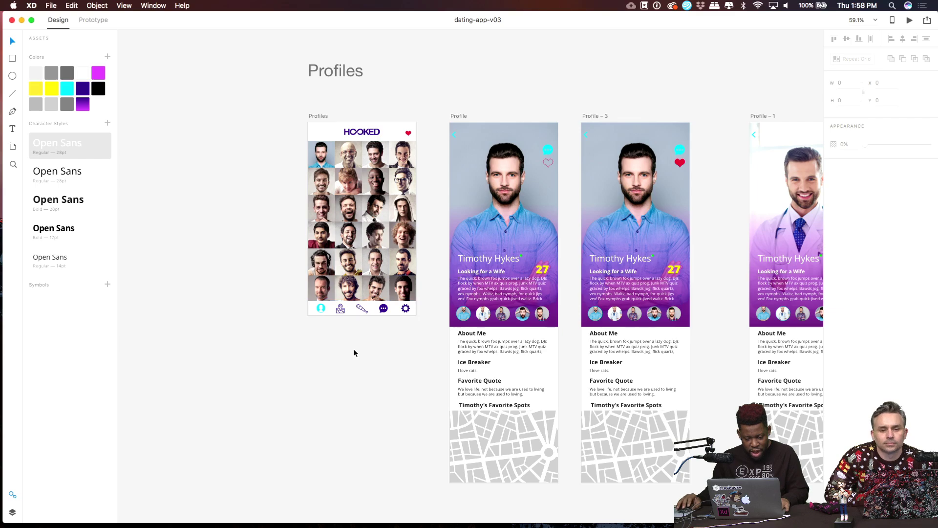
scroll(353, 355, down, 2)
scroll(353, 293, down, 3)
scroll(352, 171, down, 10)
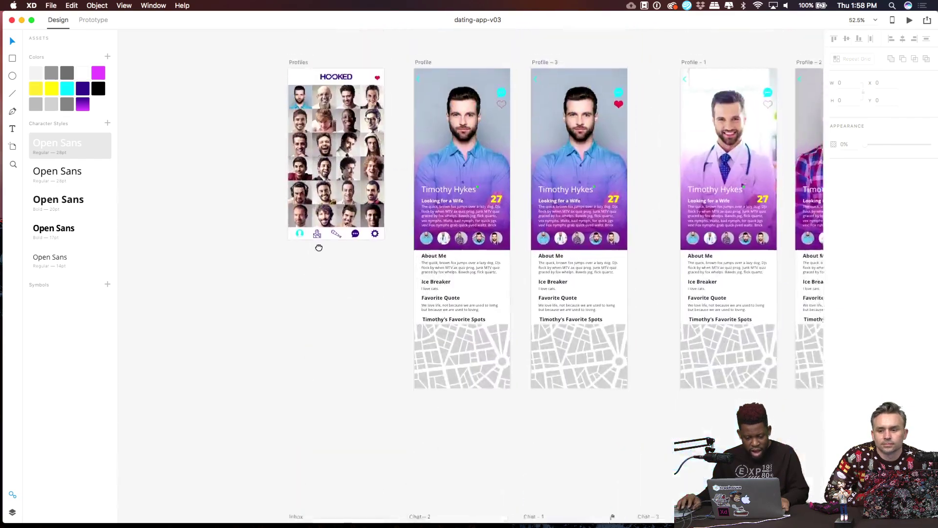
scroll(338, 262, down, 10)
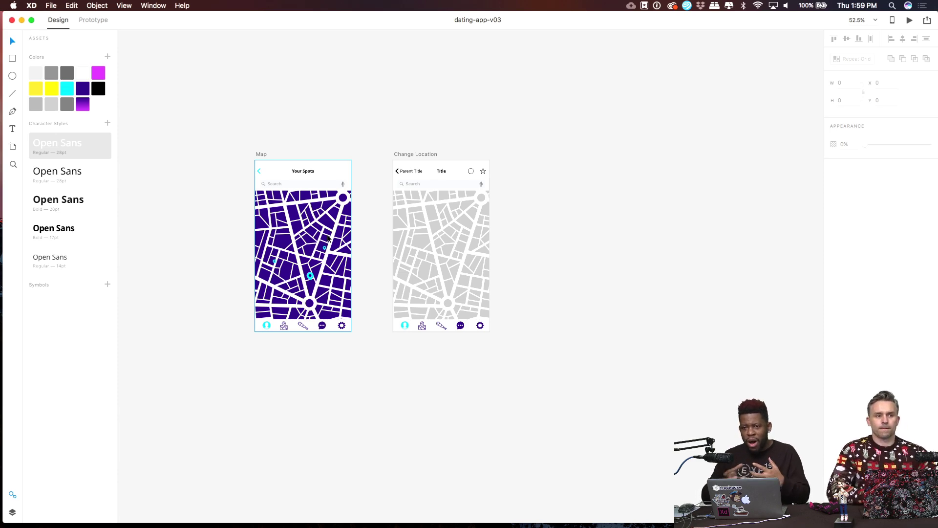
drag(353, 139, 324, 482)
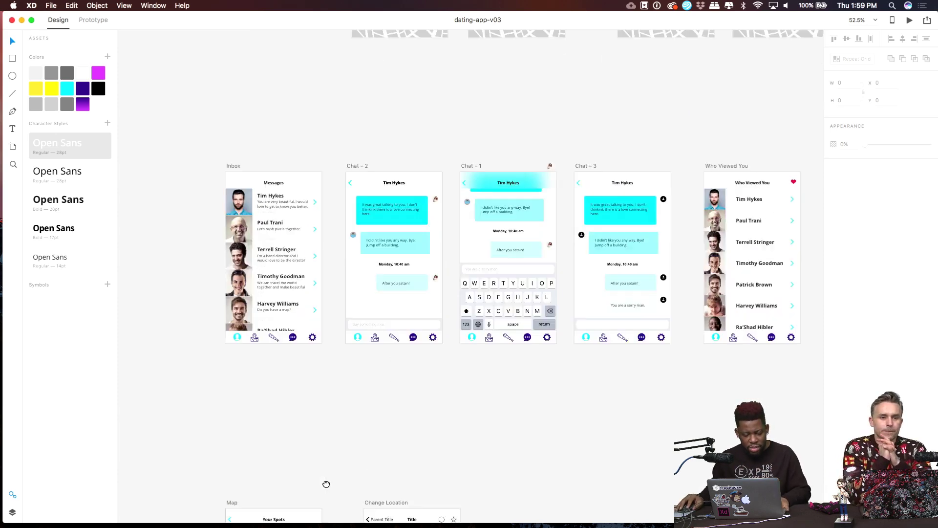
drag(300, 169, 301, 198)
scroll(301, 197, up, 5)
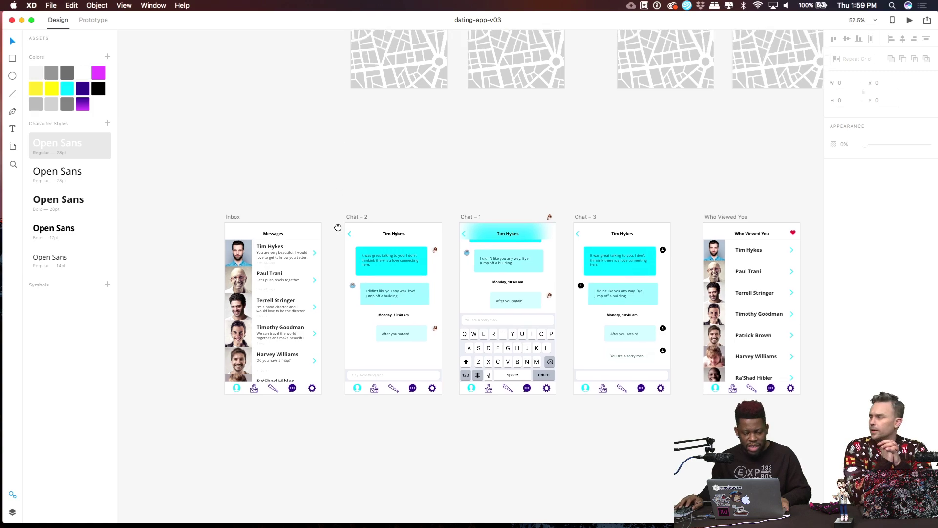
drag(399, 188, 245, 386)
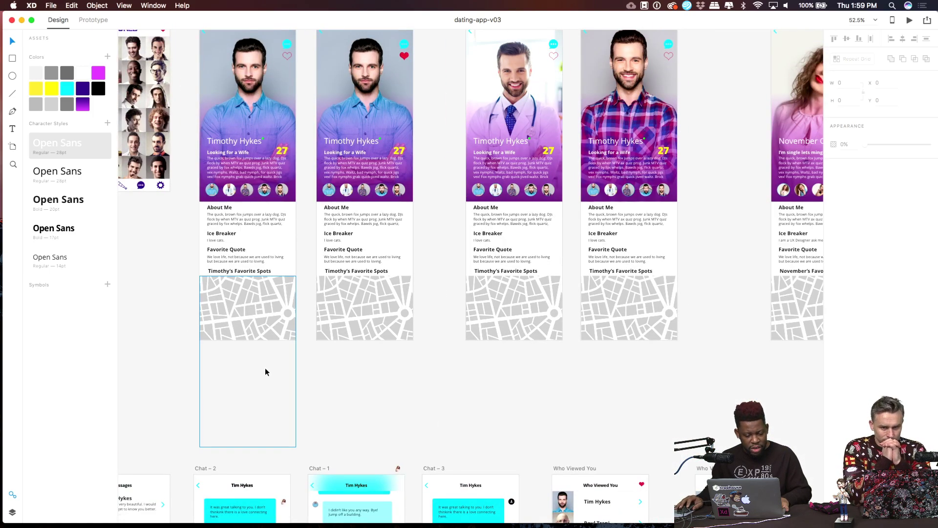
Select and copy the largest cyan location pin on the Map screen.
scroll(350, 254, down, 15)
scroll(382, 323, up, 3)
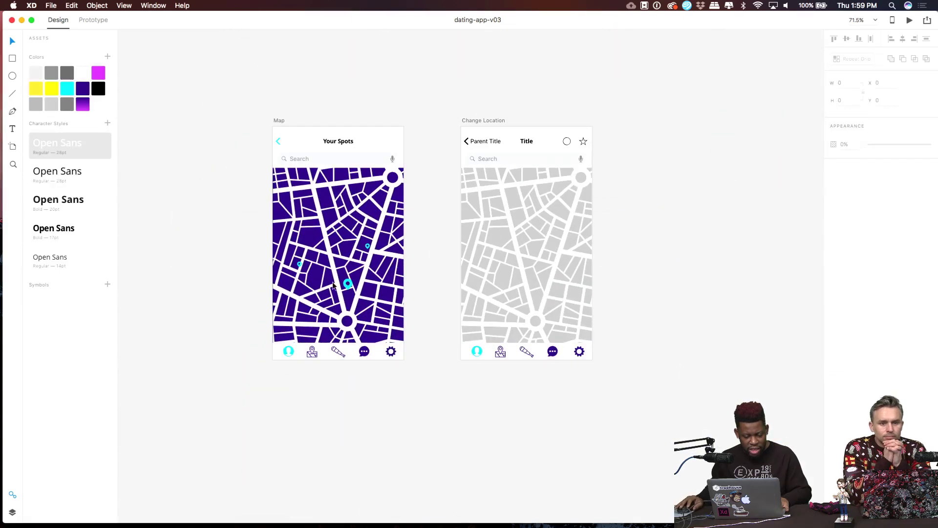
click(348, 283)
Fill the gray Favorite Spots map on the first Profile screen with the dark purple from the saved colors.
scroll(373, 258, up, 20)
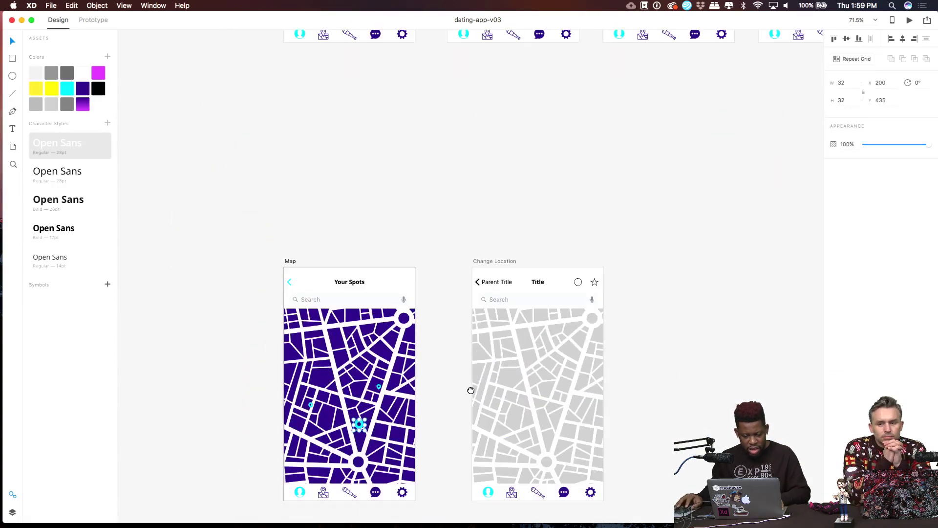
scroll(468, 293, up, 5)
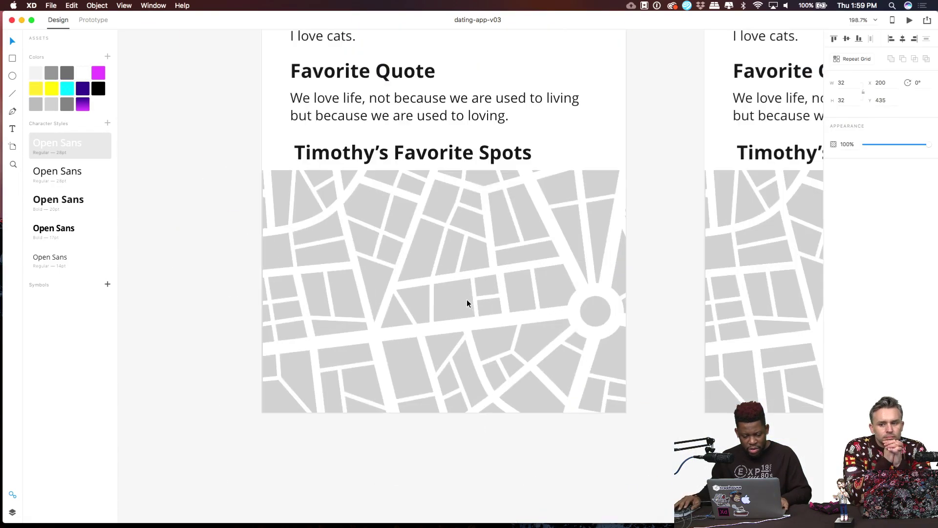
click(459, 308)
double_click(459, 308)
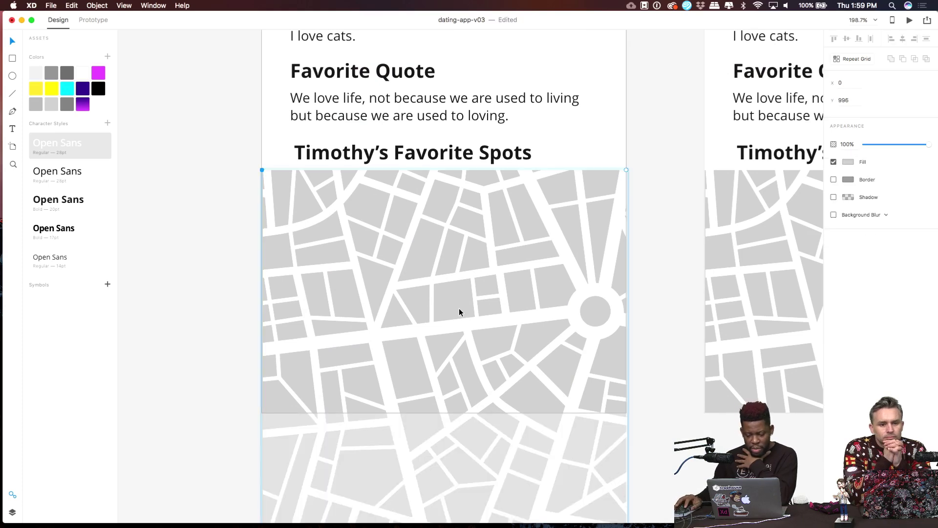
click(849, 162)
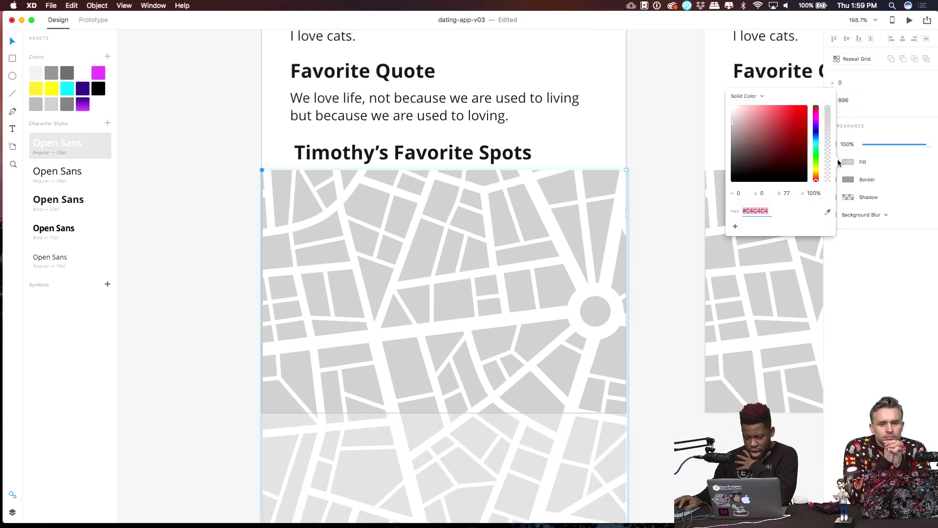
click(83, 91)
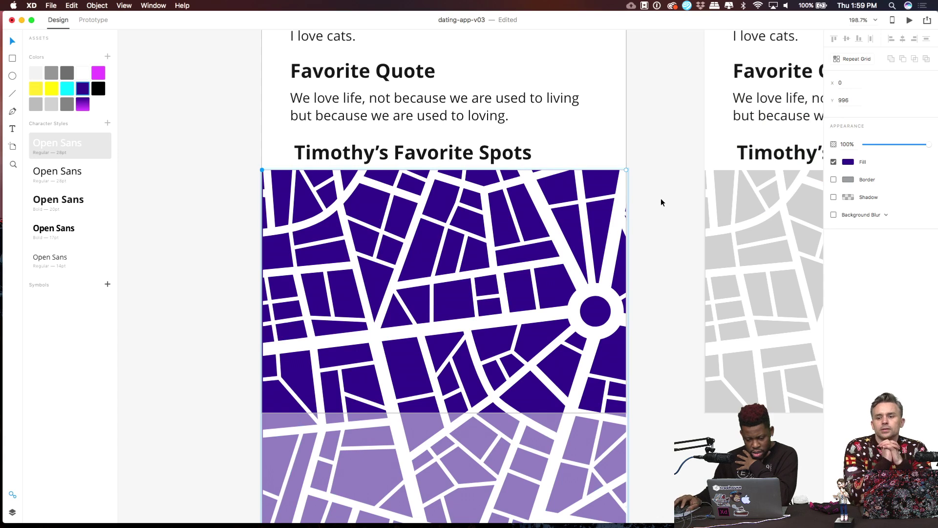
Paste the copied pin onto the first Profile screen's map and move it to about X 50, Y 1131.
click(699, 220)
key(super+v)
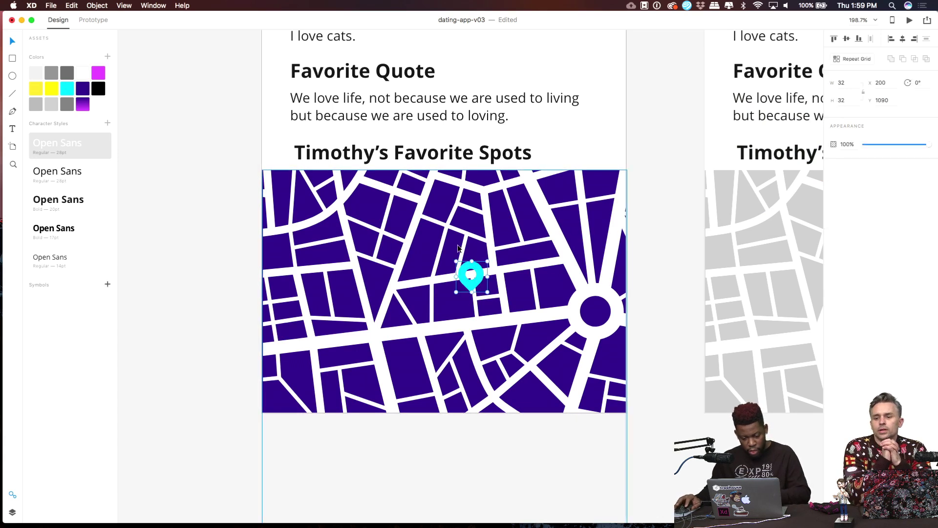
drag(462, 290, 346, 329)
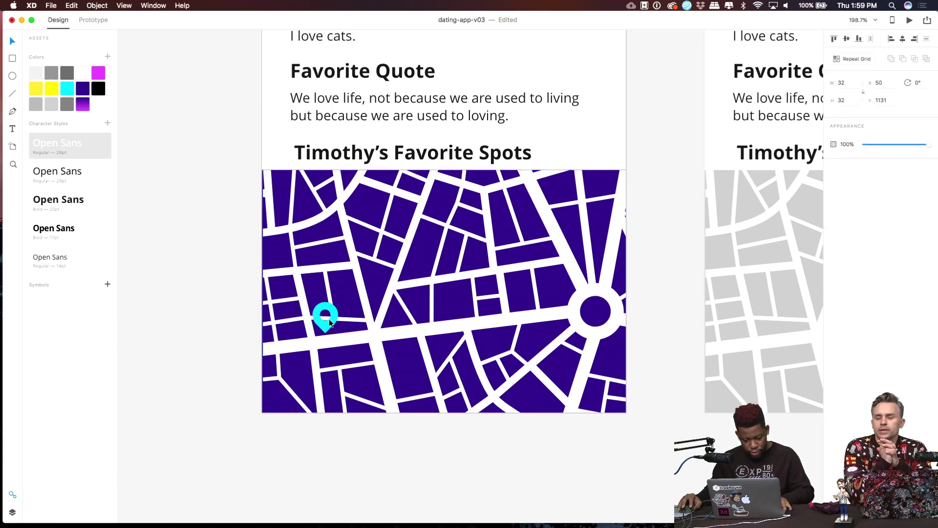
Fill the Favorite Spots map on the Profile – 3 screen with the same saved dark purple.
drag(712, 192, 385, 188)
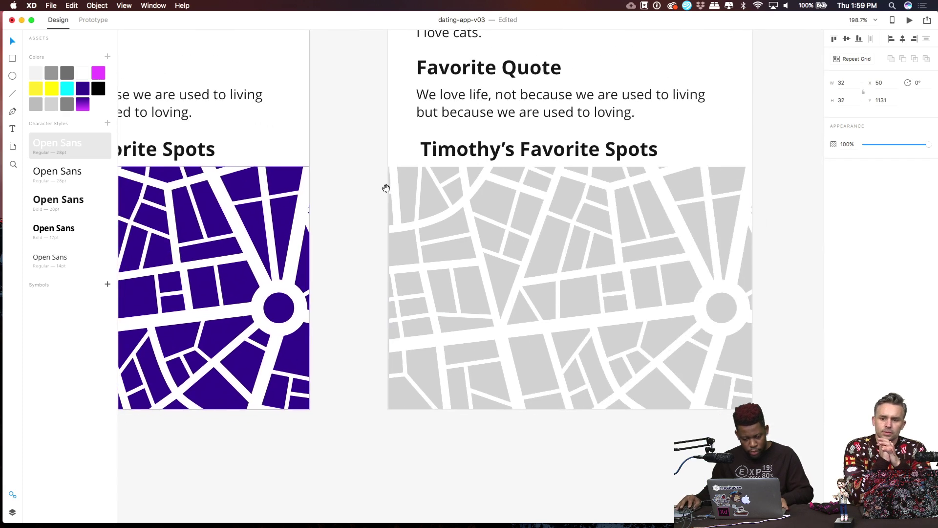
click(498, 214)
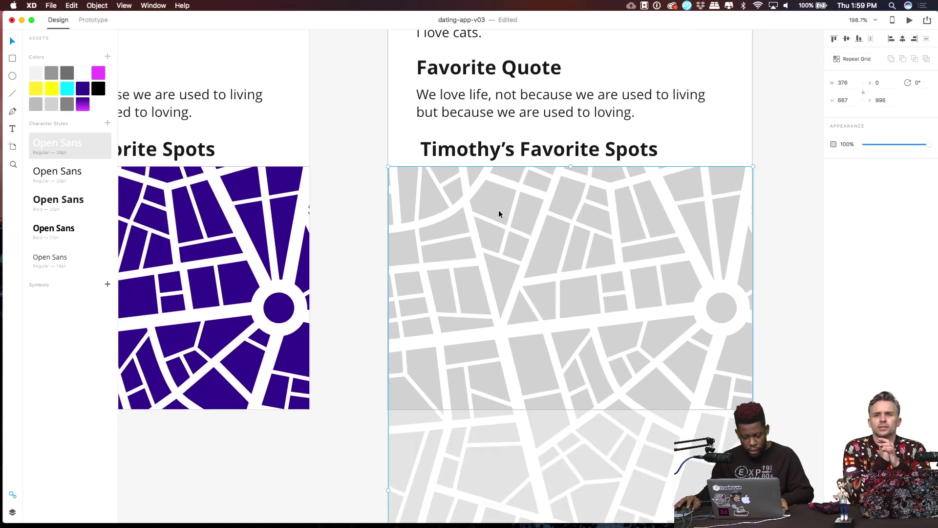
click(83, 90)
click(355, 133)
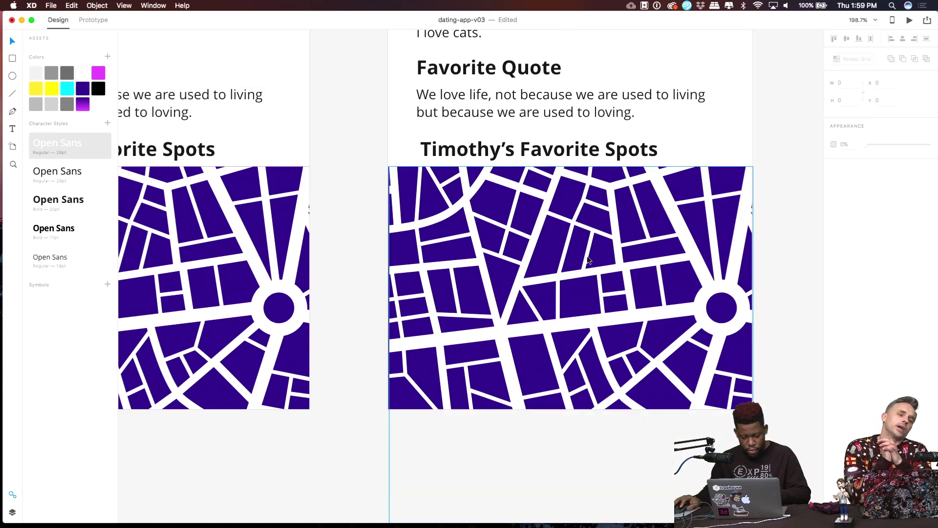
Delete the Favorite Spots maps from the Profile – 3, Profile – 1 and Profile – 2 screens.
scroll(353, 232, down, 5)
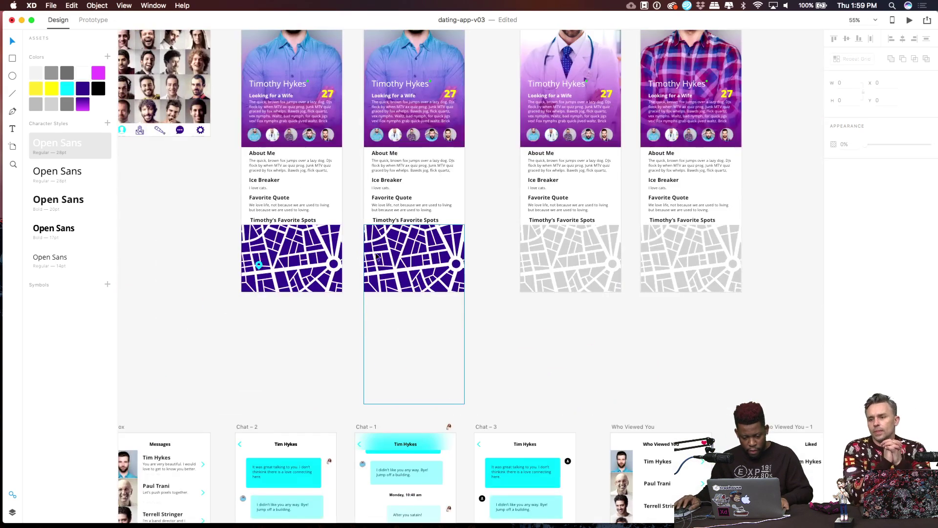
scroll(472, 218, up, 1)
scroll(471, 218, right, 1)
click(396, 282)
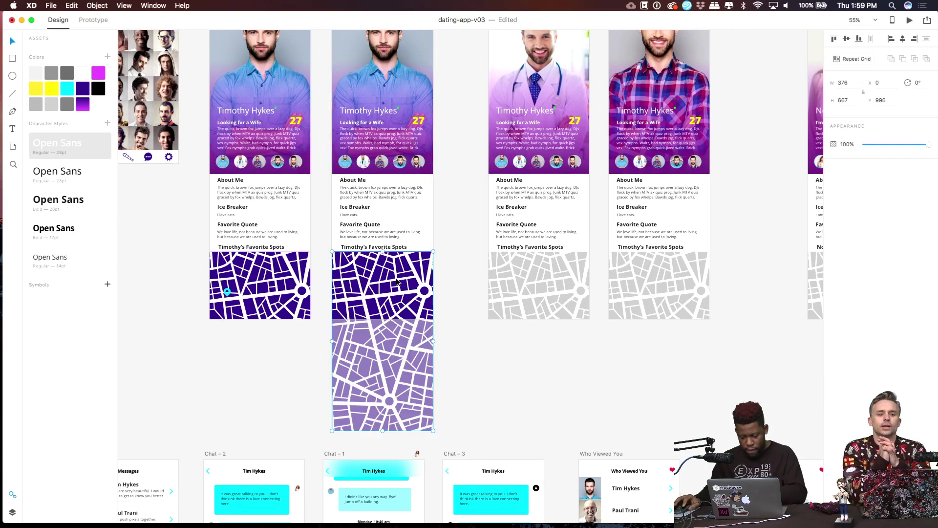
key(Delete)
click(570, 297)
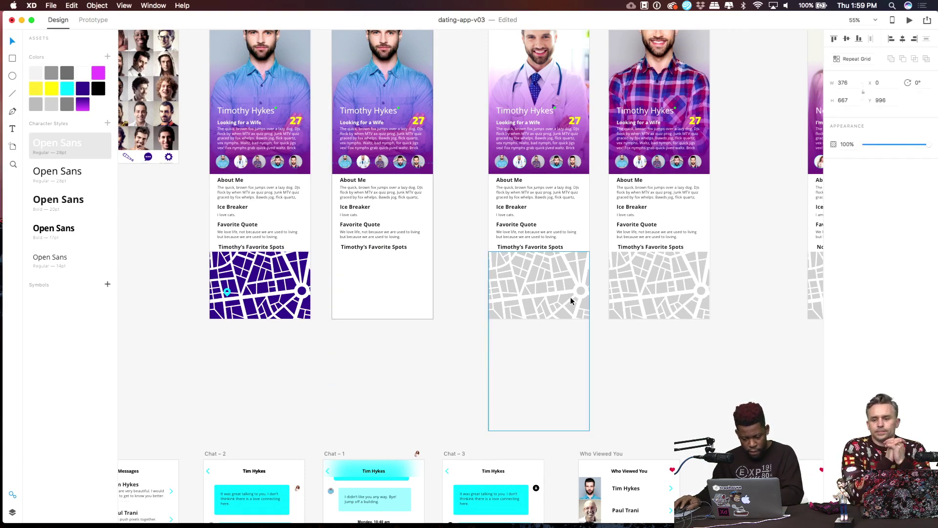
key(Delete)
click(670, 292)
key(Delete)
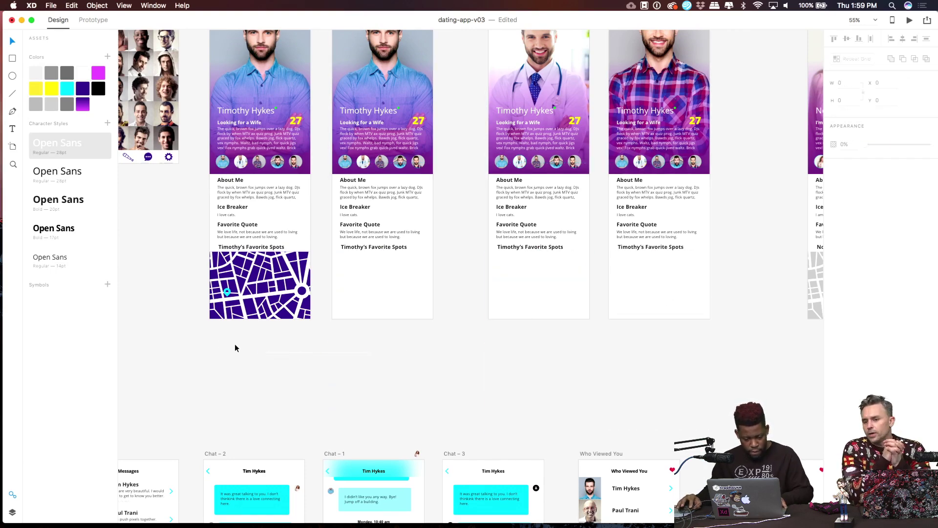
Copy the purple Favorite Spots map with its pin from the first Profile screen onto Profile – 3, Profile – 1 and Profile – 2.
click(246, 309)
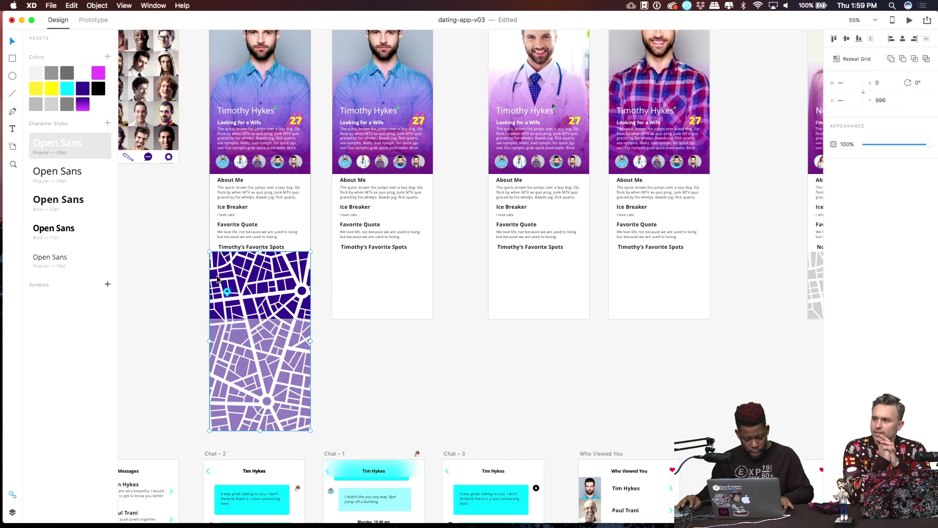
drag(218, 279, 633, 285)
scroll(426, 267, right, 3)
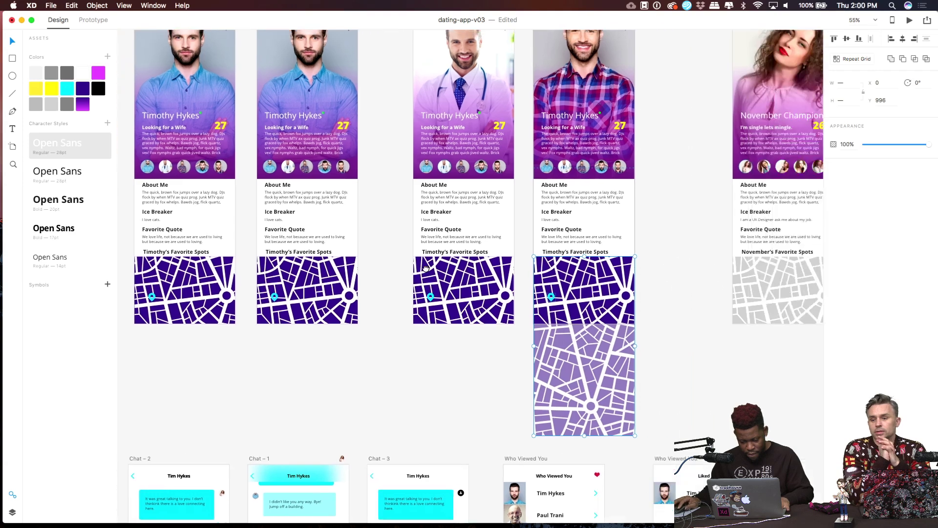
scroll(426, 268, right, 10)
click(587, 364)
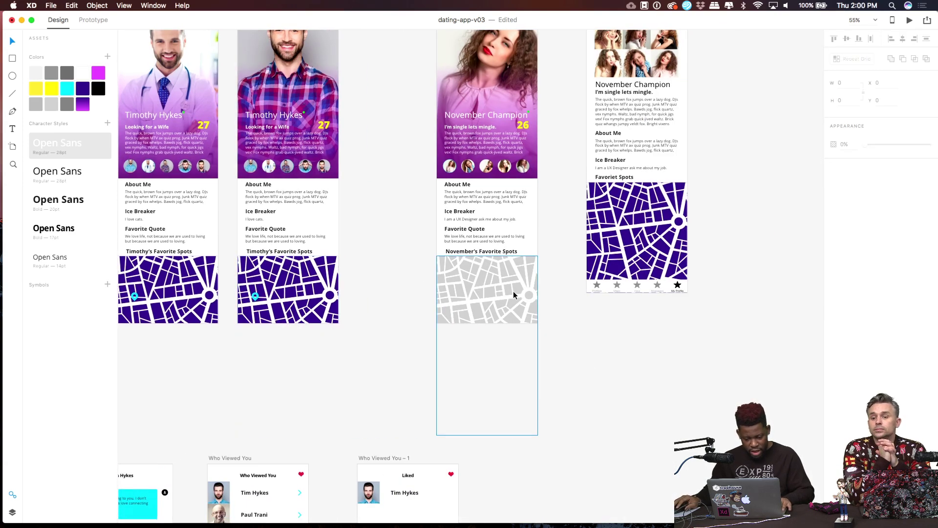
Replace the gray Favorite Spots map on the first Your Profile screen with a copy of the purple map from Profile – 2.
click(456, 283)
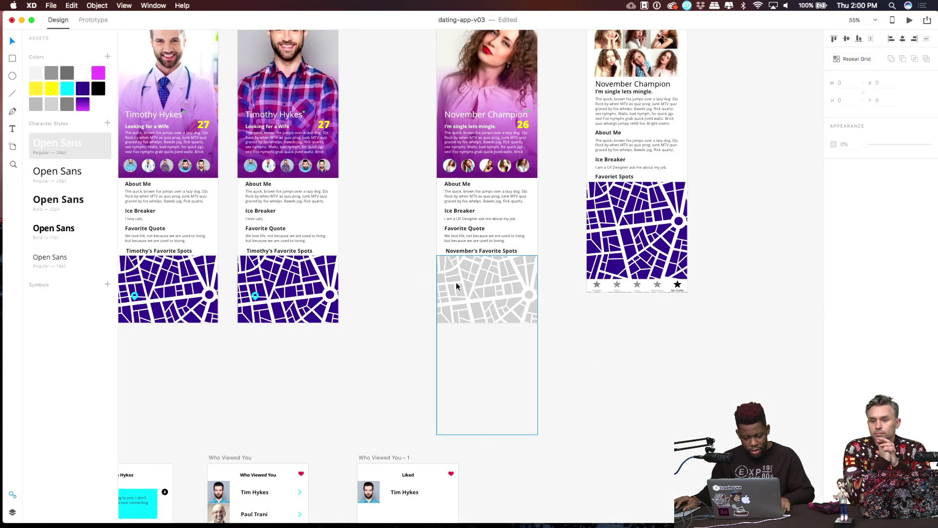
key(Delete)
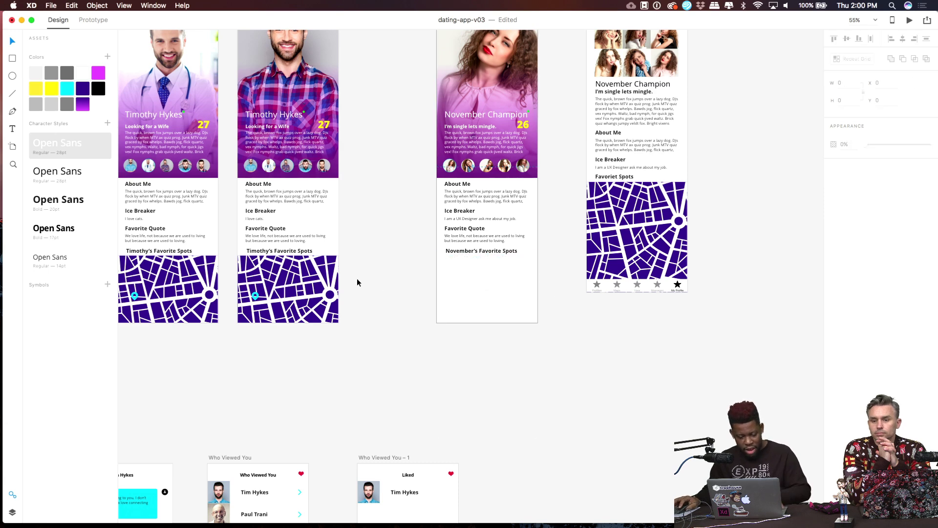
click(322, 275)
drag(290, 269, 488, 281)
click(403, 312)
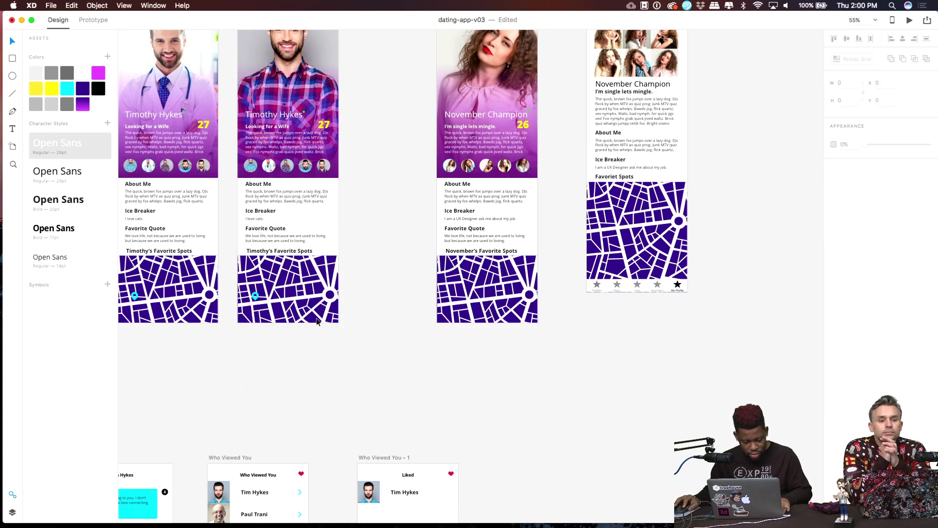
Copy the location pin from Profile – 2 onto the first Your Profile screen's map and place it at about X 268, Y 1131.
click(255, 296)
scroll(484, 282, up, 5)
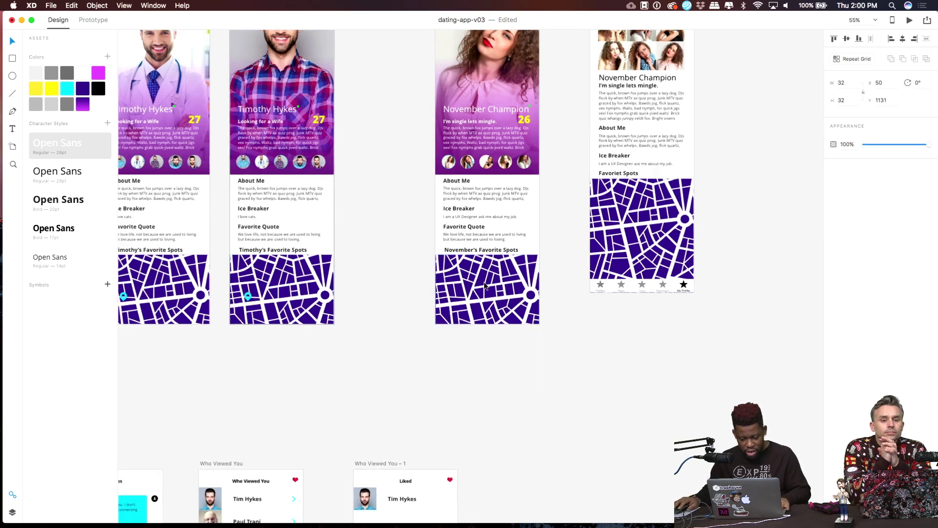
key(super+v)
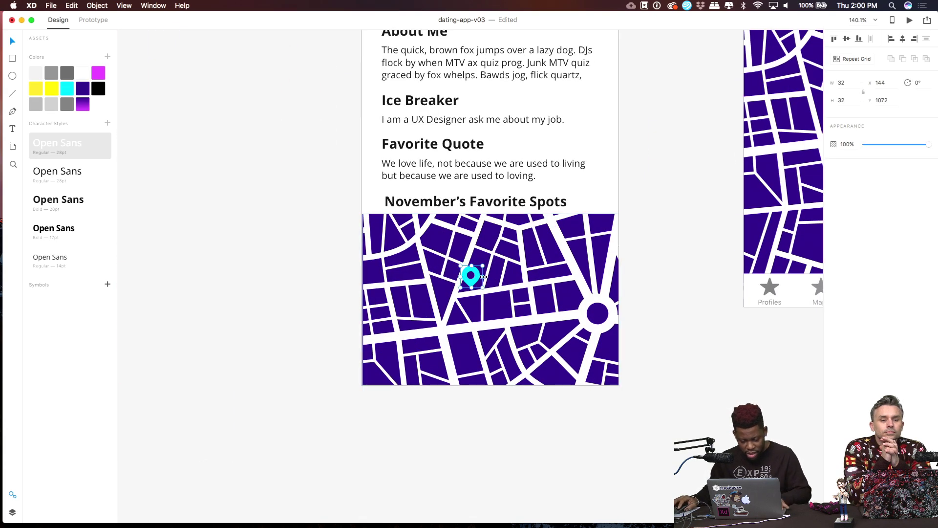
drag(478, 282, 563, 330)
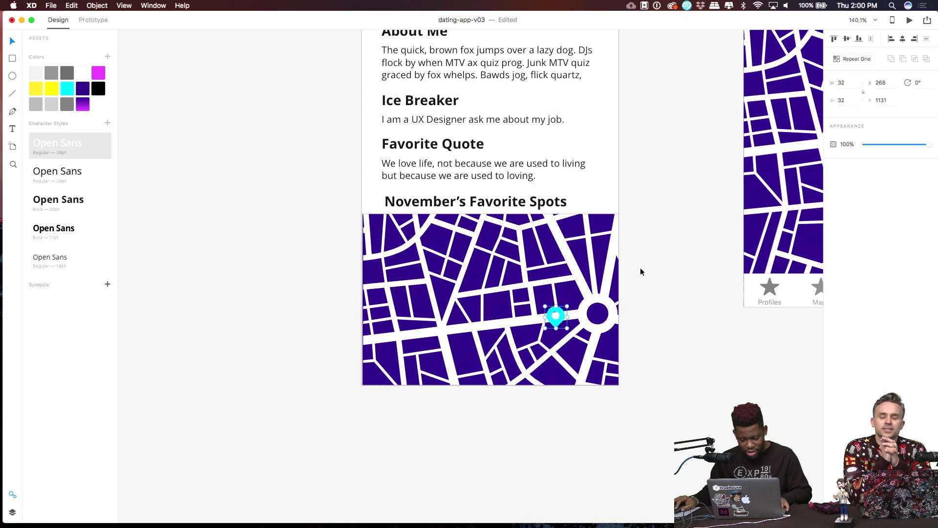
click(642, 269)
scroll(642, 250, down, 1)
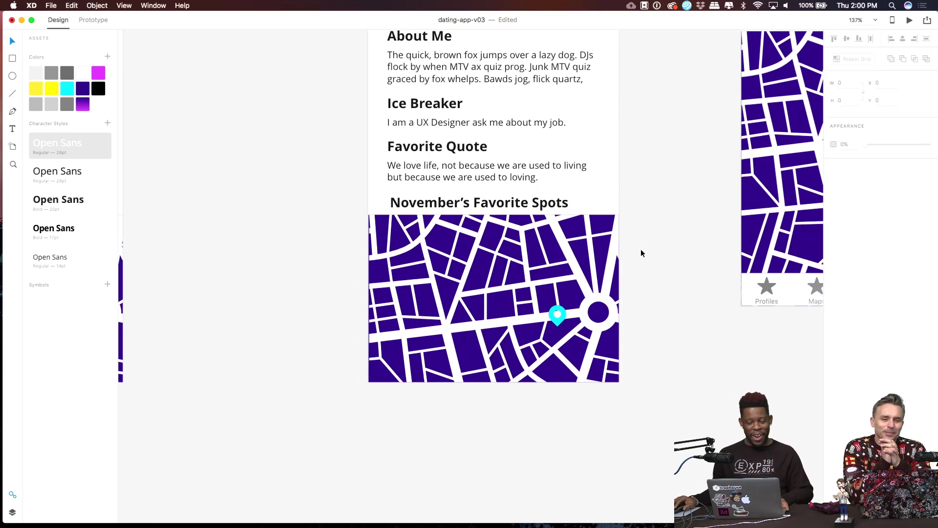
Duplicate the pin from the first Your Profile screen onto the second Your Profile screen's map, just beside the roundabout.
scroll(646, 242, down, 5)
drag(646, 242, 561, 274)
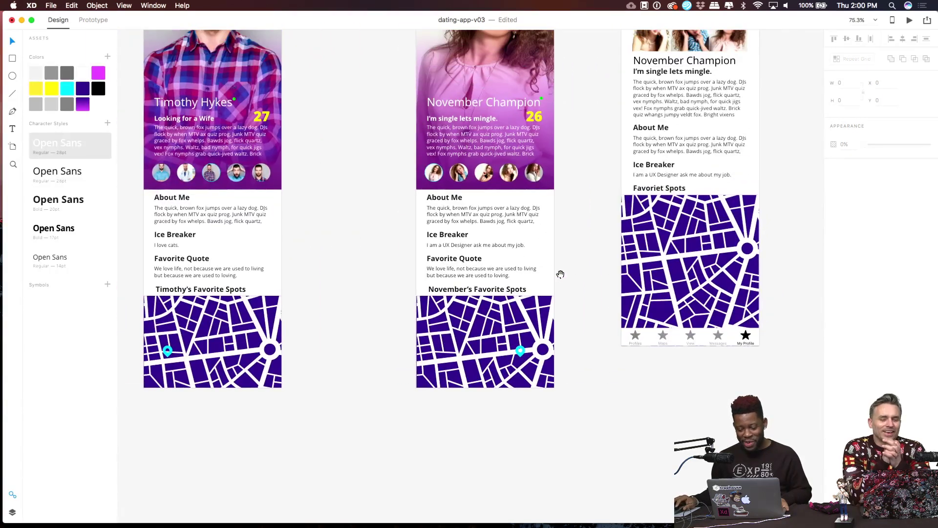
drag(578, 198, 514, 172)
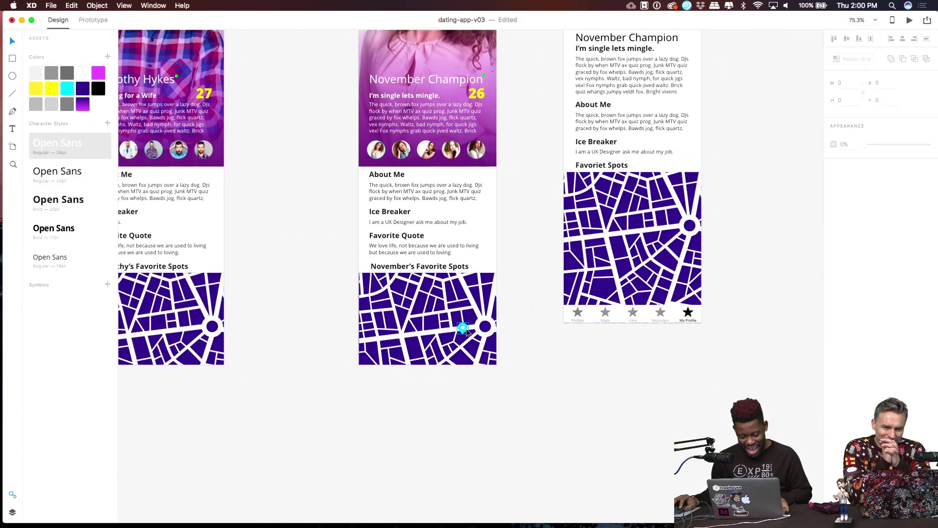
drag(463, 328, 659, 246)
drag(668, 240, 673, 233)
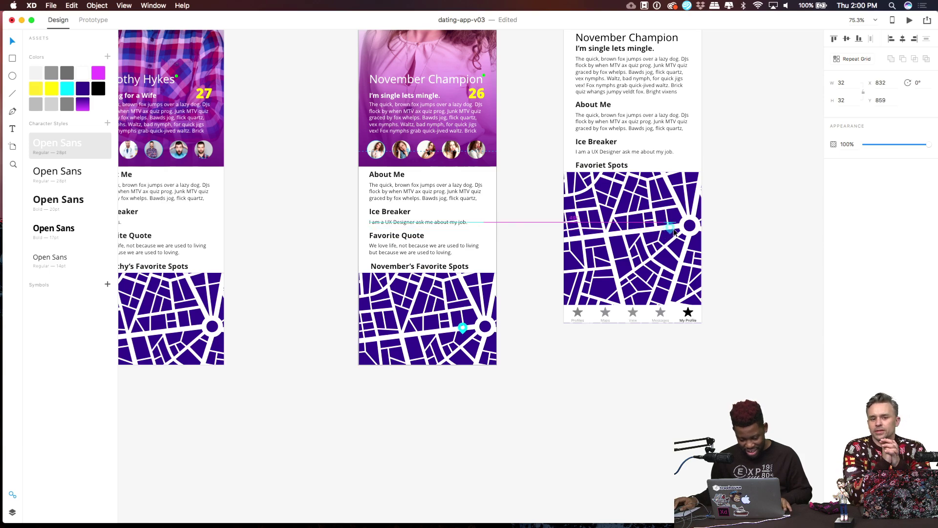
click(736, 231)
Move the Profile – 1 and Profile – 2 artboards closer so the four Profile screens are evenly spaced.
scroll(737, 229, down, 3)
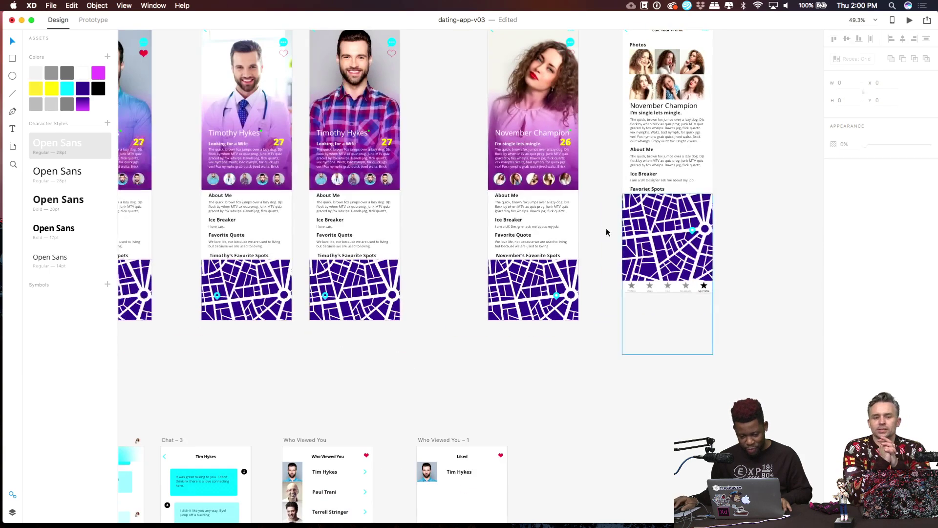
scroll(606, 231, down, 5)
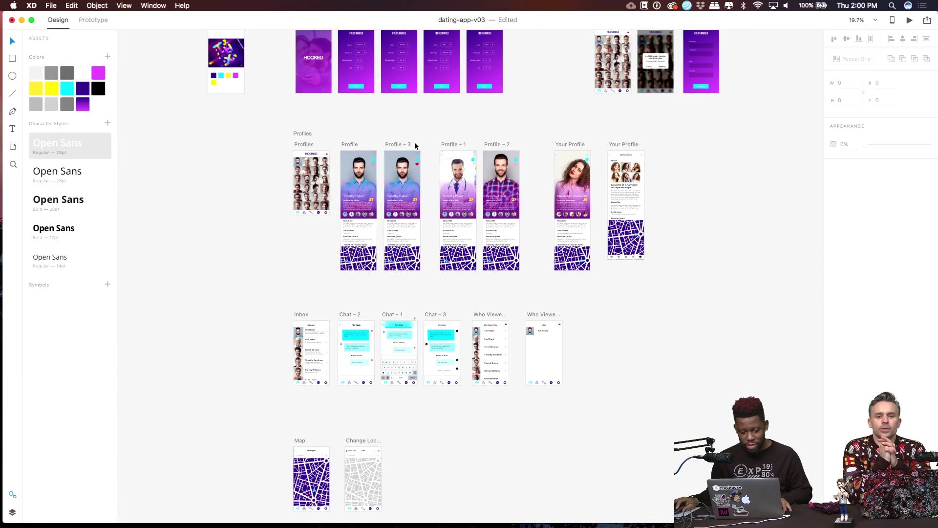
drag(447, 149, 438, 143)
click(500, 144)
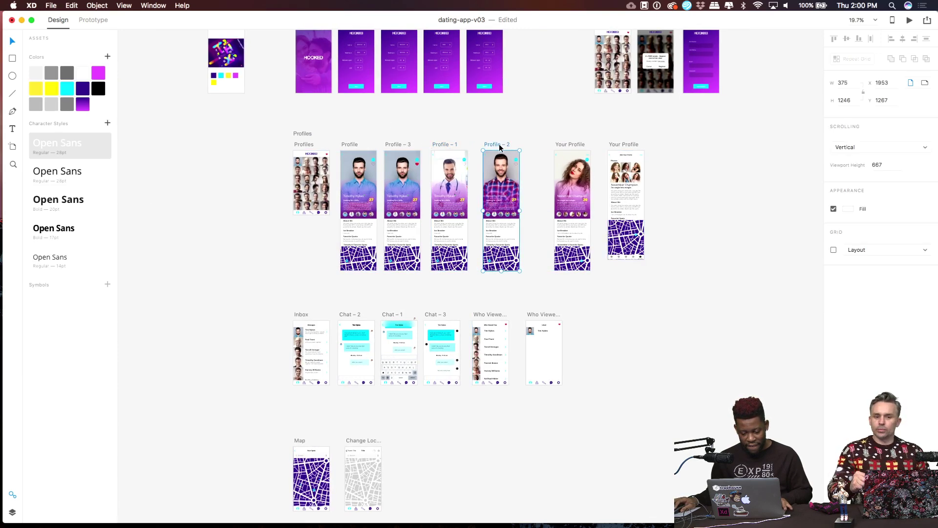
drag(500, 144, 494, 143)
click(509, 140)
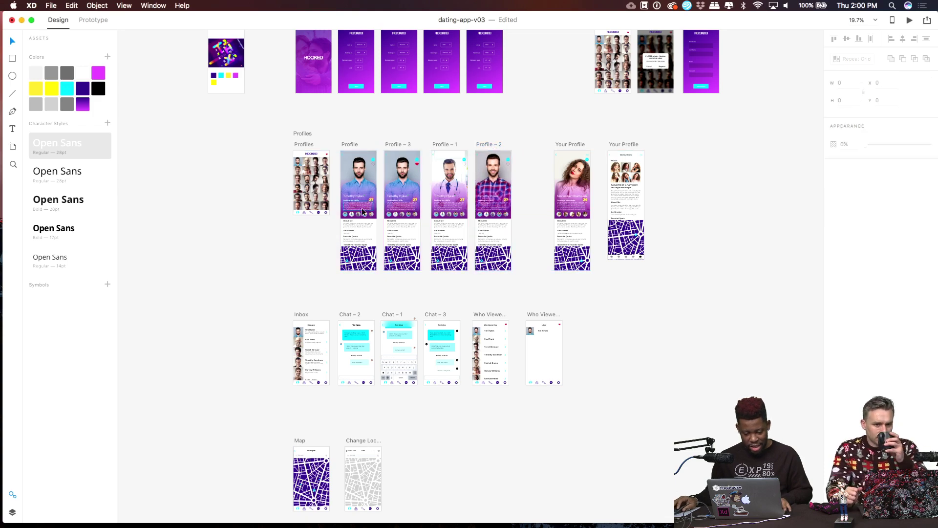
In prototype mode, link the second photo thumbnail on the first Profile screen to the Profile – 1 artboard.
scroll(348, 186, up, 10)
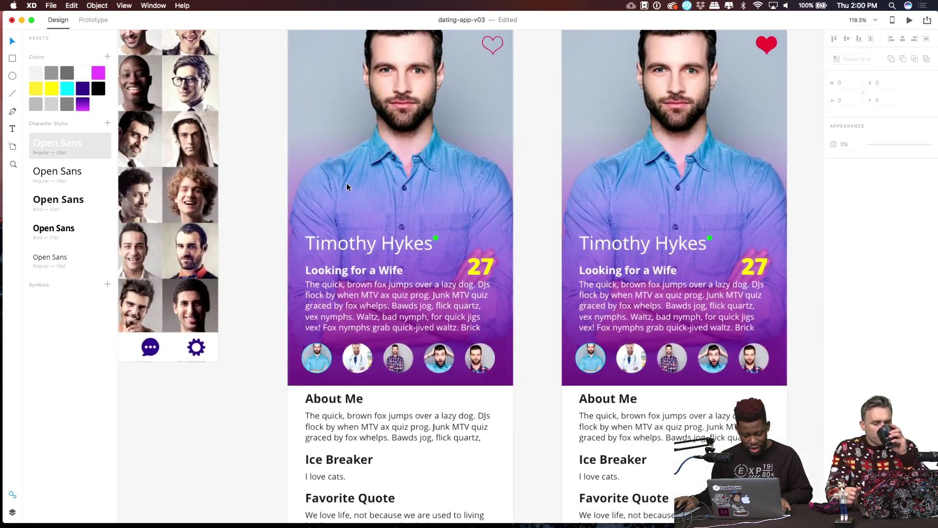
scroll(348, 186, down, 3)
scroll(332, 186, right, 2)
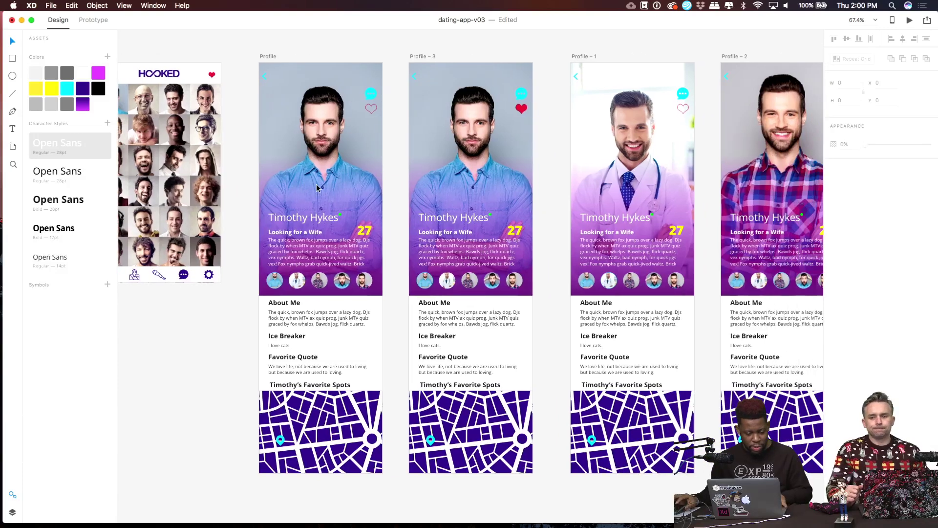
click(93, 21)
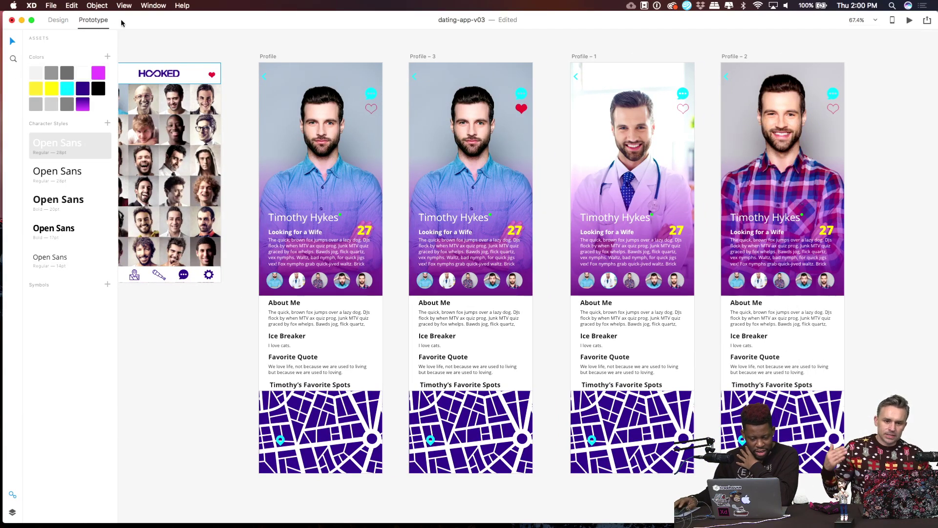
click(299, 282)
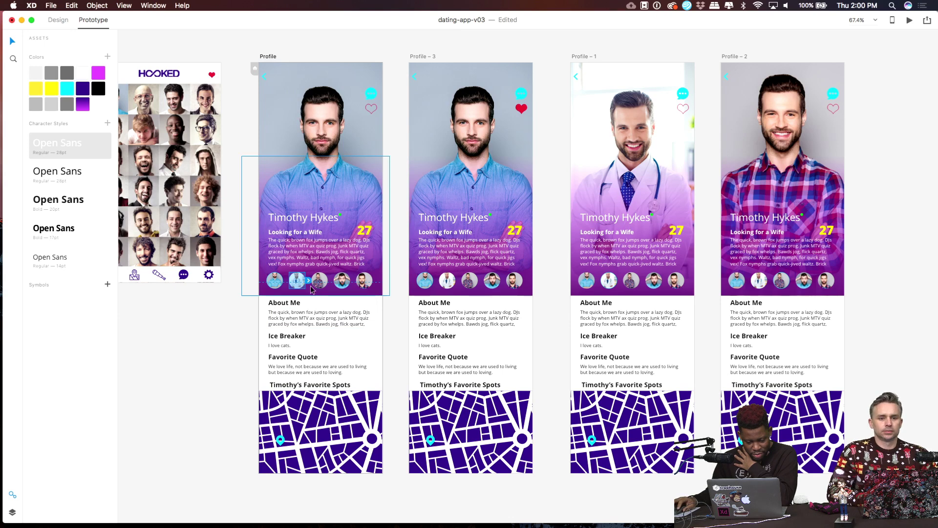
drag(306, 283, 573, 189)
click(548, 83)
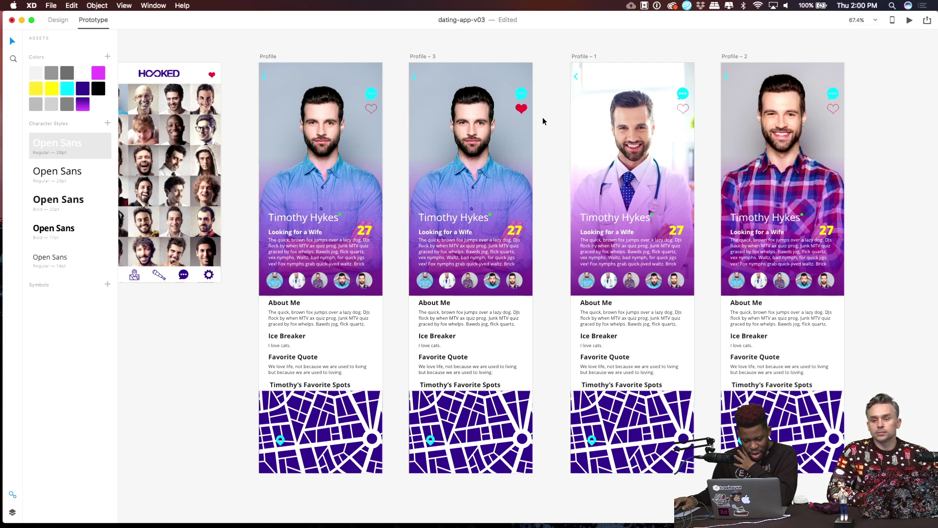
Link the first Profile screen's outlined heart to Profile – 3, and Profile – 3's second photo thumbnail to Profile – 1.
click(371, 113)
drag(381, 109, 522, 111)
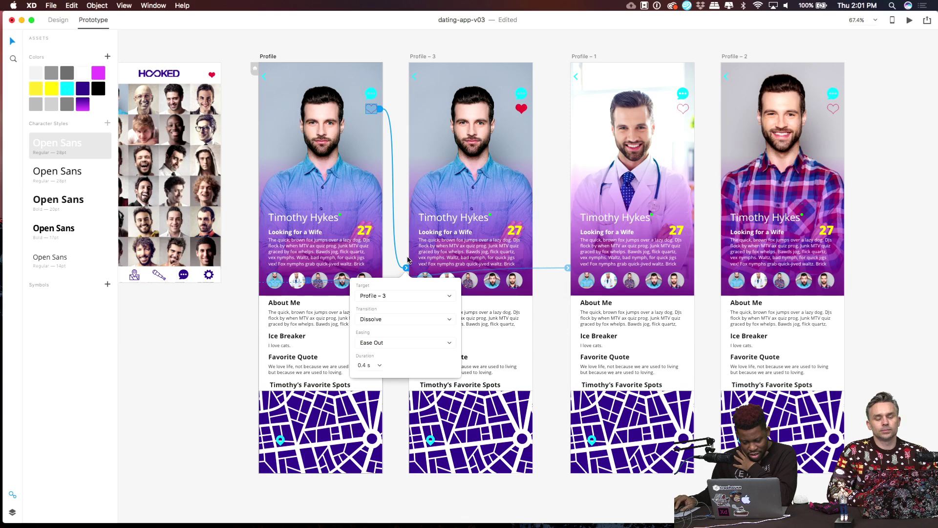
scroll(426, 273, up, 1)
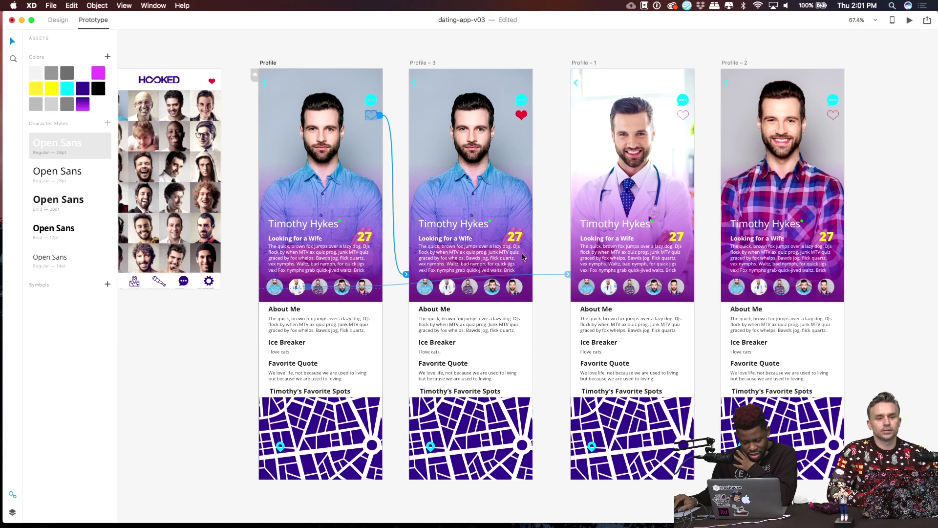
click(451, 286)
drag(458, 287, 578, 241)
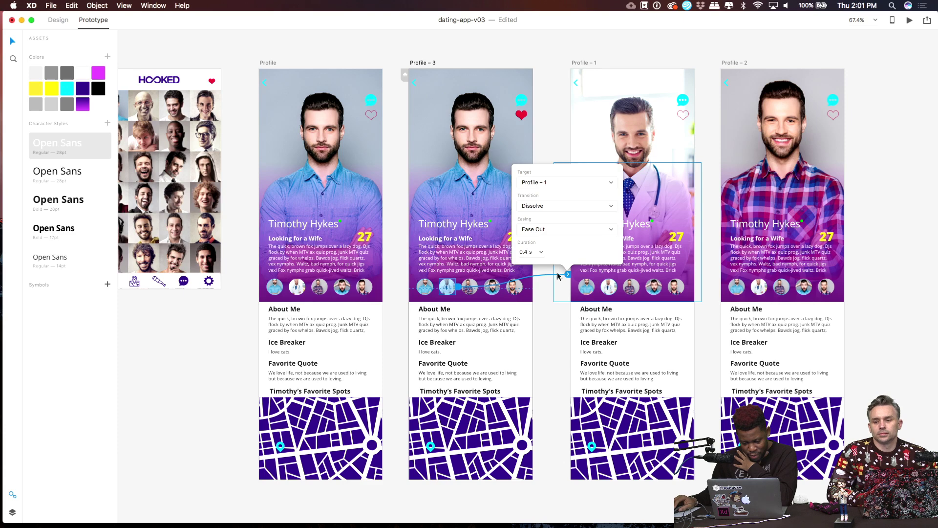
Link the third photo thumbnail on both the first Profile screen and Profile – 3 to the Profile – 2 artboard.
click(320, 287)
drag(335, 287, 729, 168)
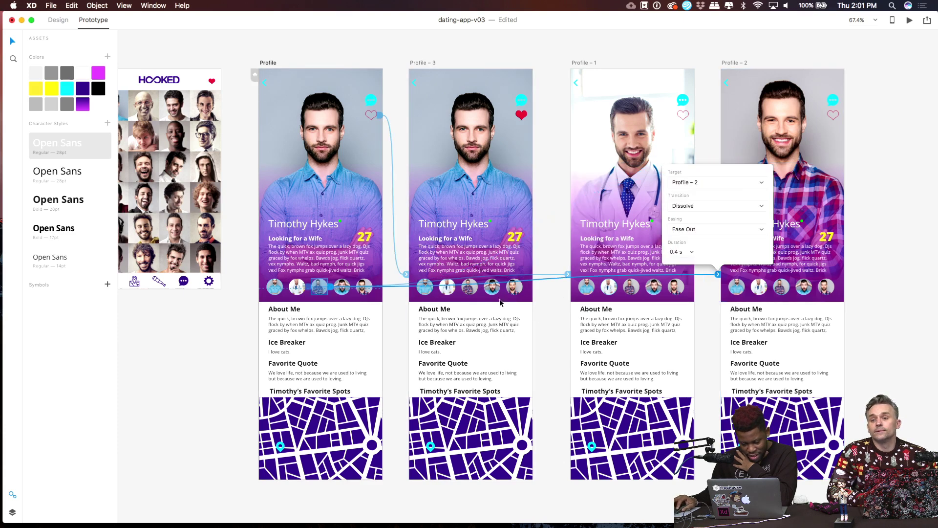
click(470, 287)
drag(482, 287, 747, 216)
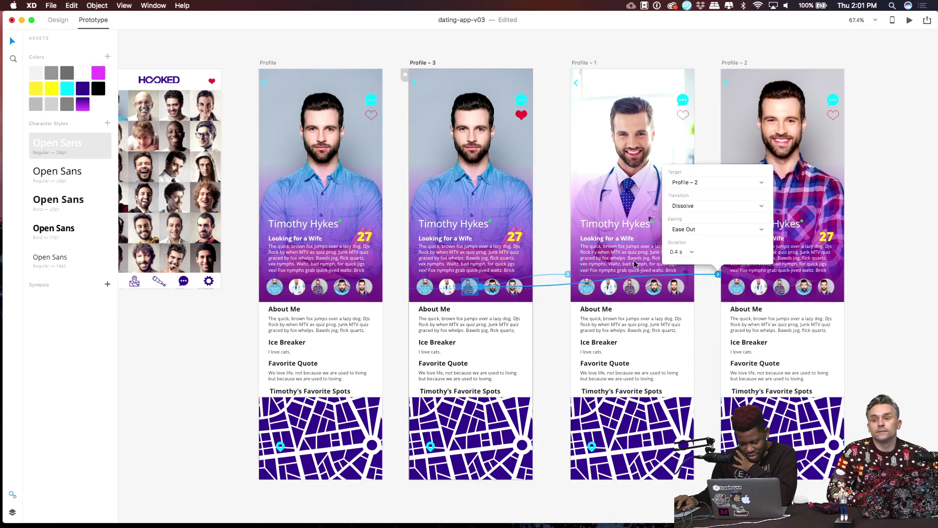
Link the first photo thumbnail on Profile – 1 back to the first Profile artboard.
click(580, 288)
drag(598, 287, 378, 241)
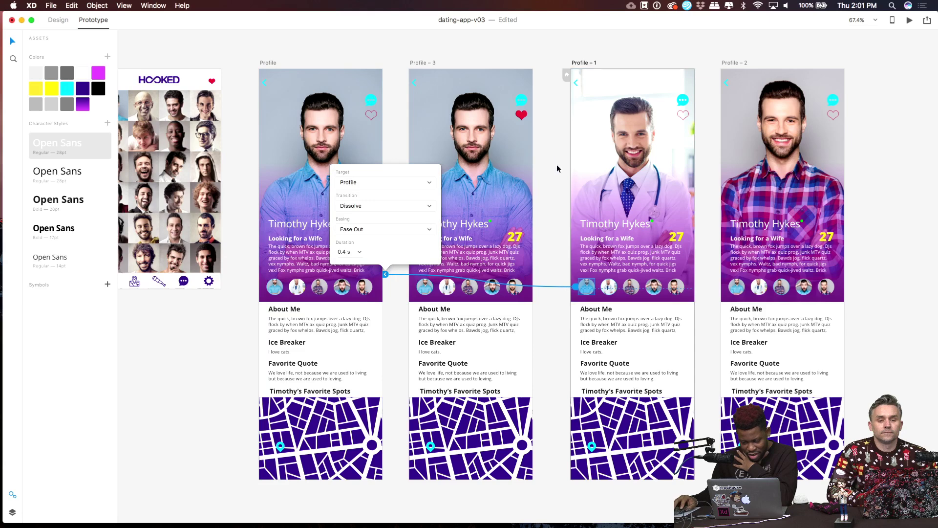
click(546, 173)
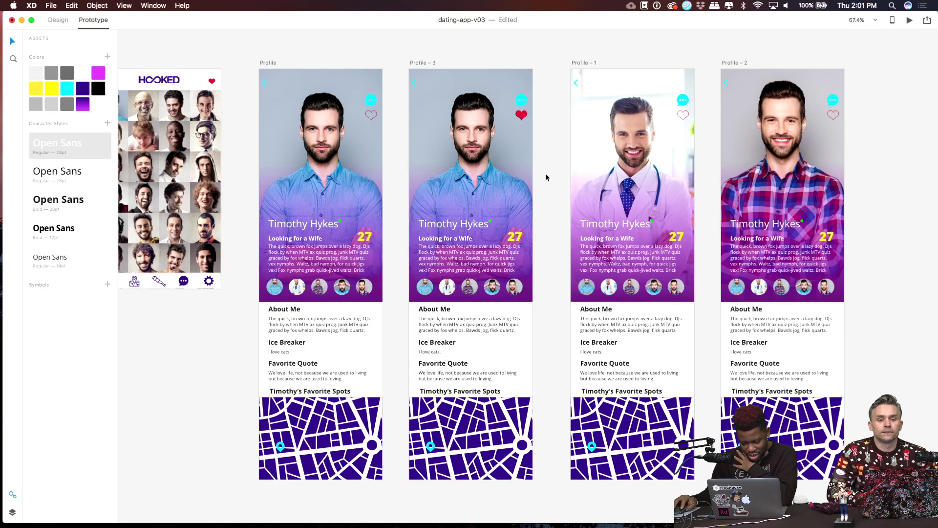
Inspect the outlined heart on Profile – 1, including its fill and border settings in design mode.
click(683, 116)
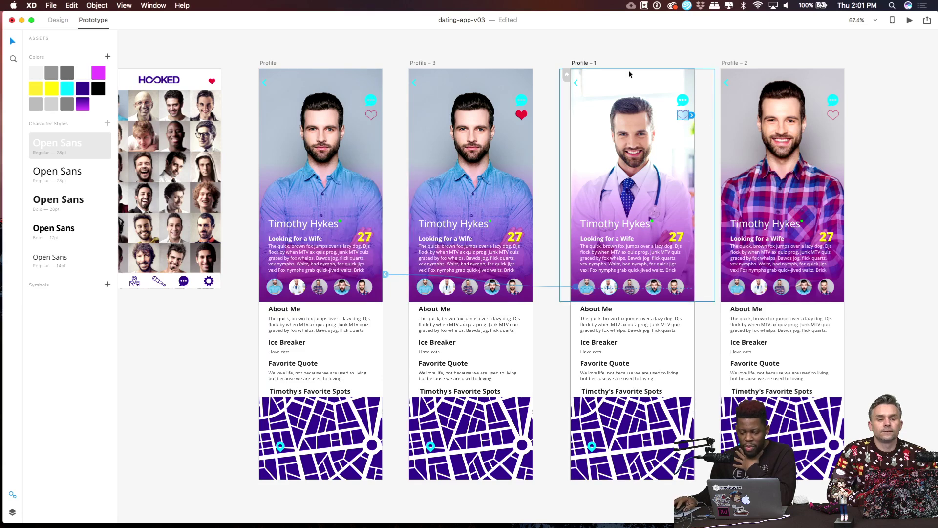
click(58, 20)
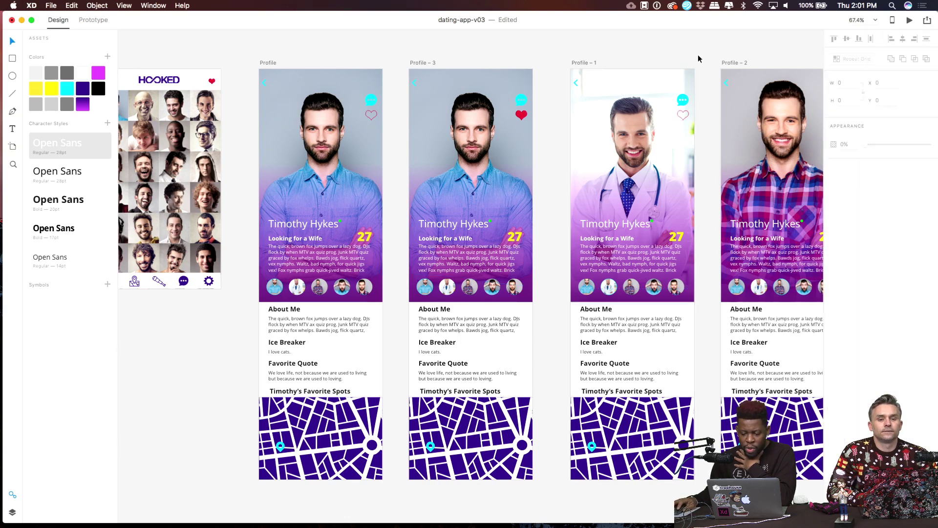
click(684, 115)
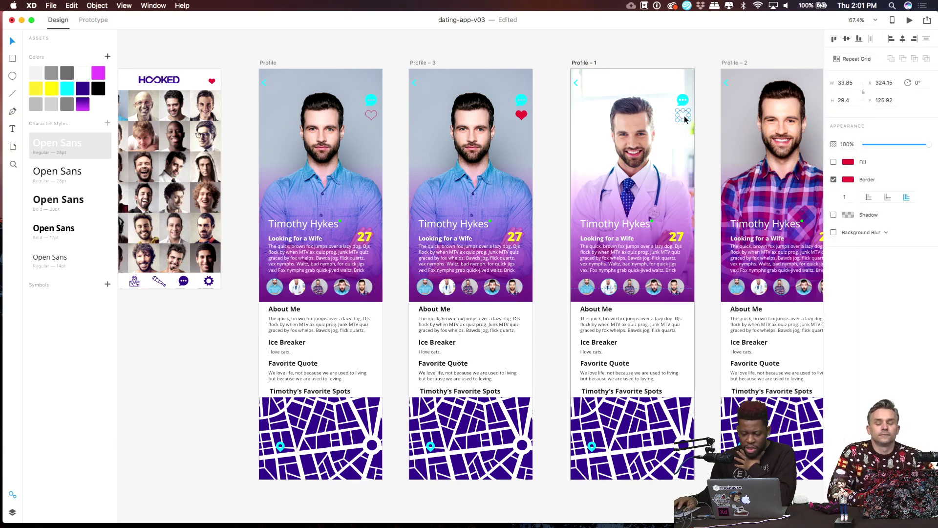
click(499, 57)
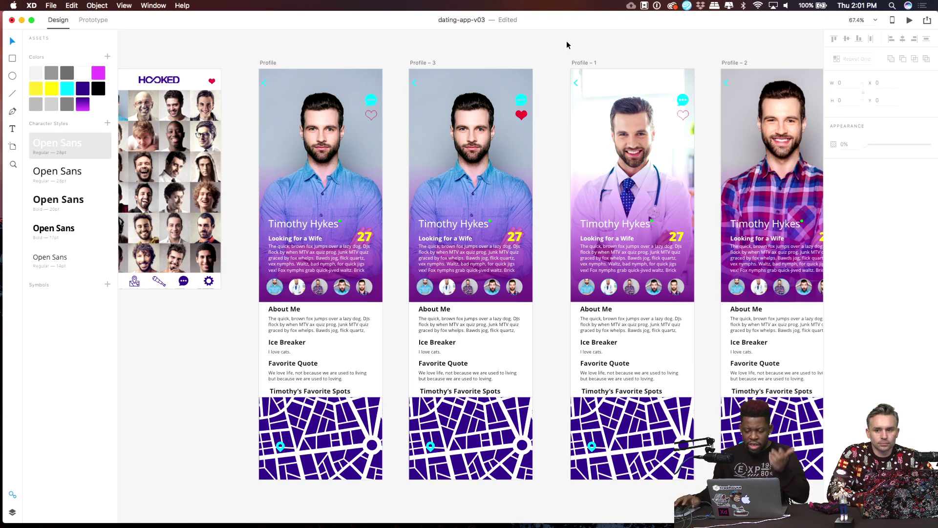
Clear the artboard selection and open the prototype preview.
click(318, 92)
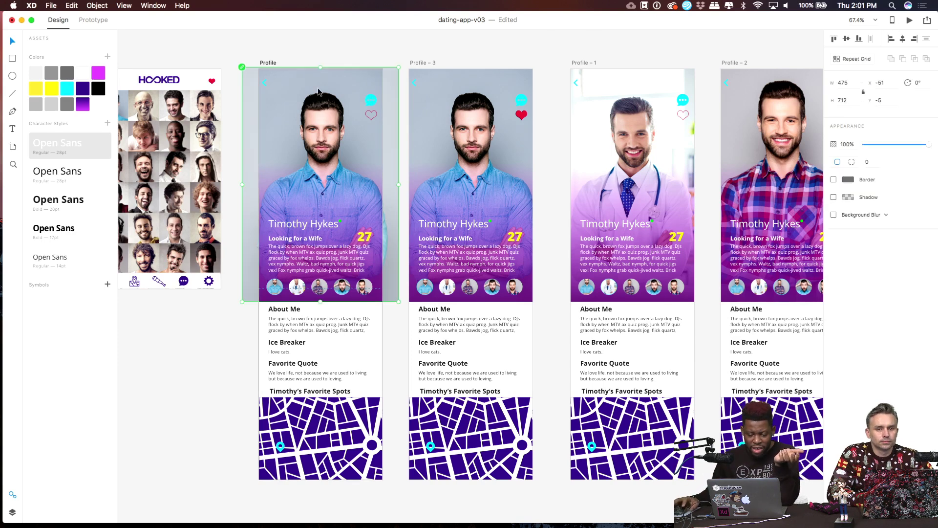
click(414, 40)
click(908, 21)
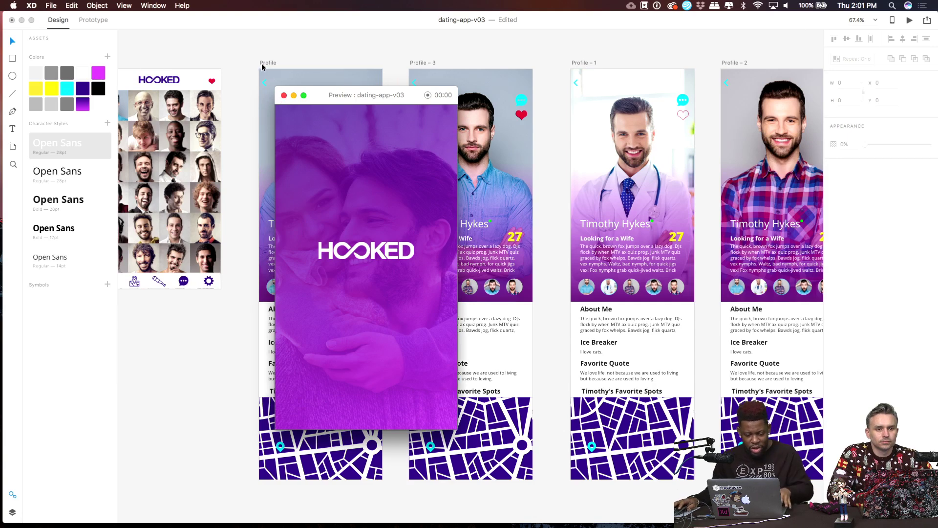
Restart the preview from the first Profile artboard and test its outlined heart.
click(283, 96)
click(266, 62)
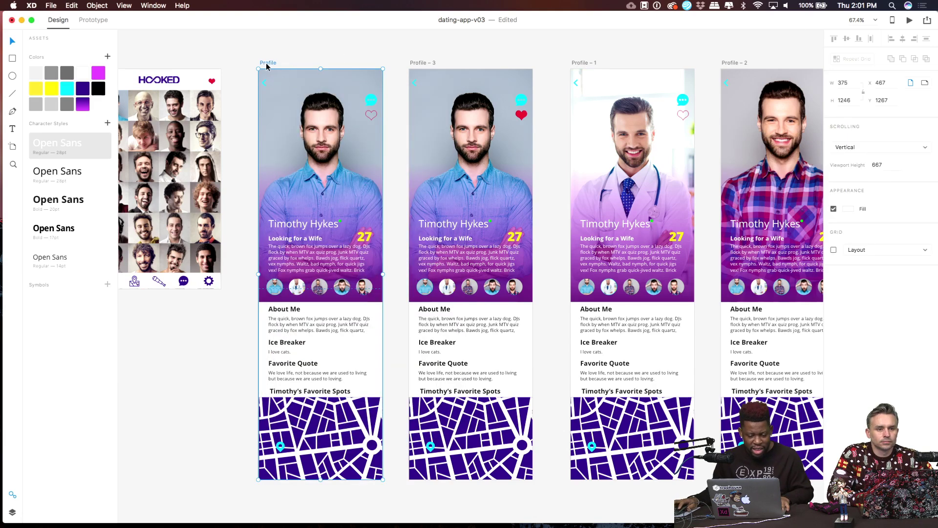
click(909, 22)
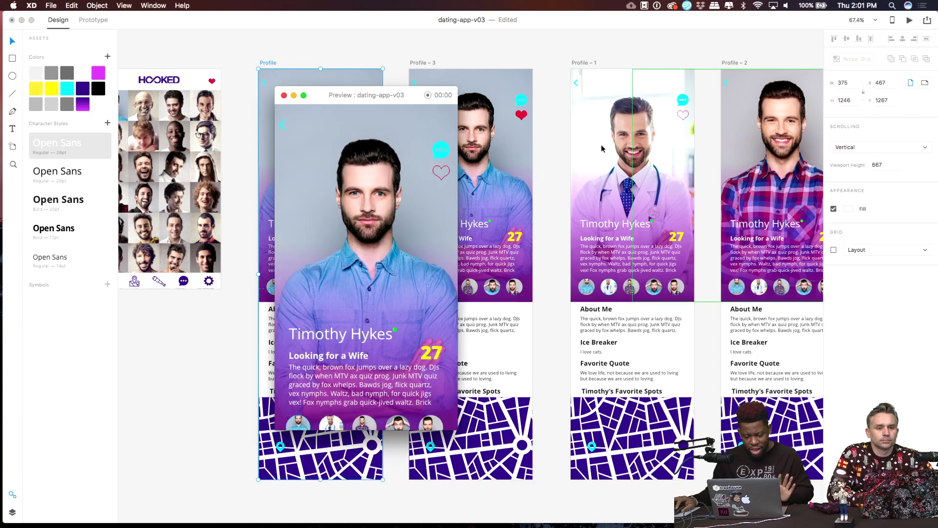
click(442, 174)
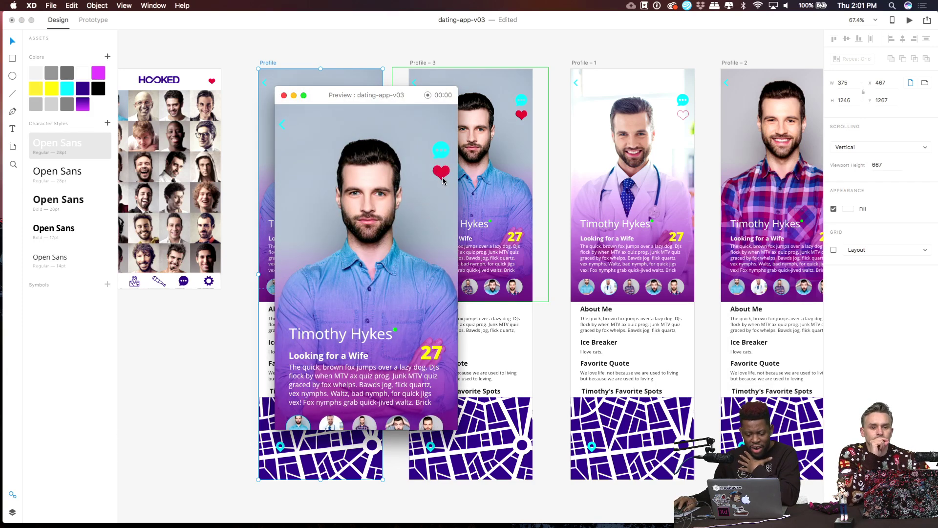
Test the second photo thumbnail in the preview, look over the doctor profile screen, and close the preview.
scroll(370, 251, down, 3)
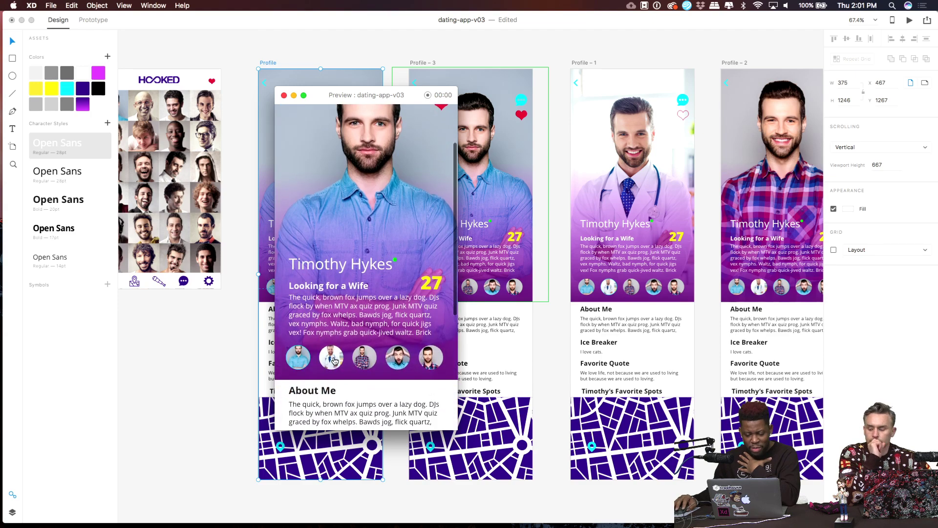
click(334, 361)
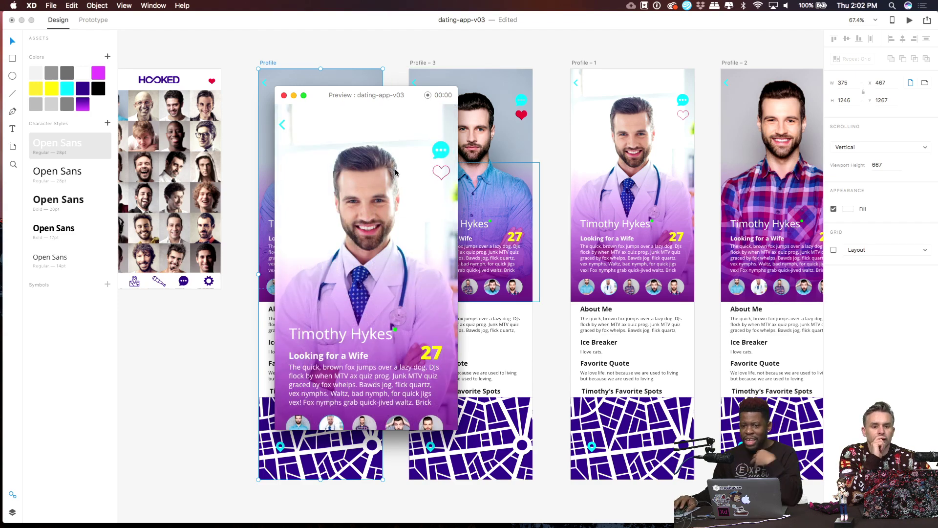
scroll(365, 188, down, 3)
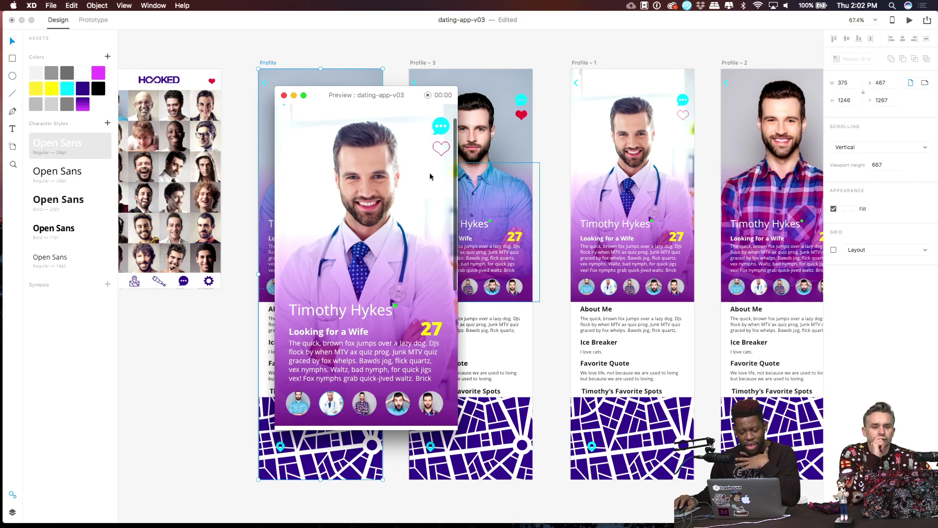
scroll(392, 180, up, 3)
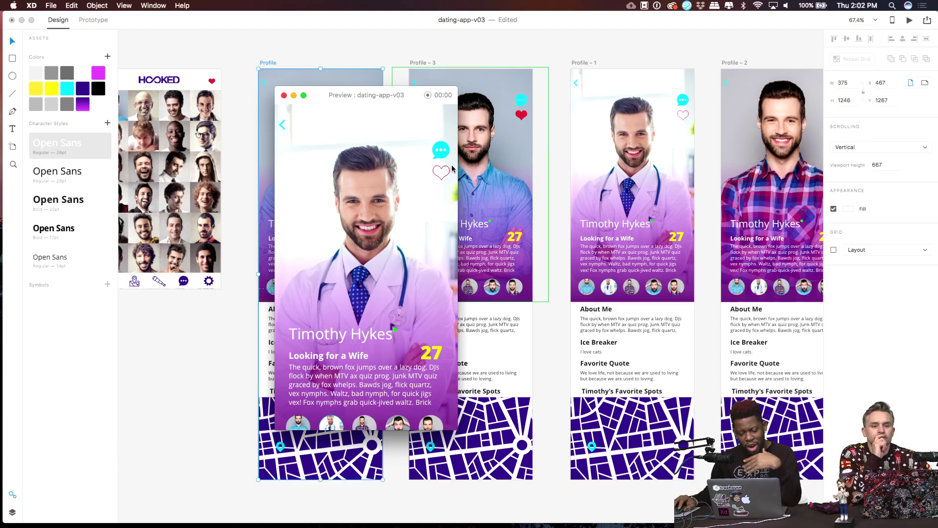
click(284, 96)
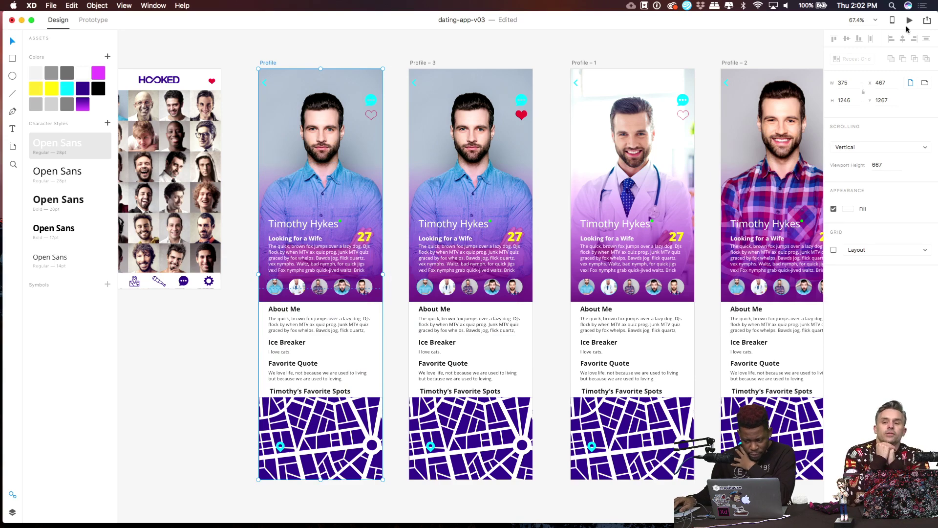
Switch to prototype mode, clear the artboard selection, and review the connections between the Profile screens.
scroll(327, 270, up, 3)
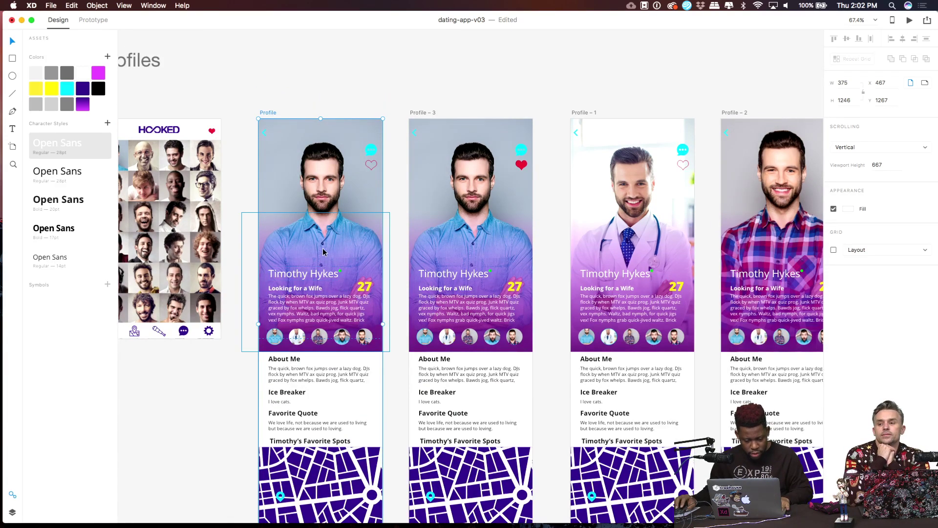
scroll(310, 242, up, 3)
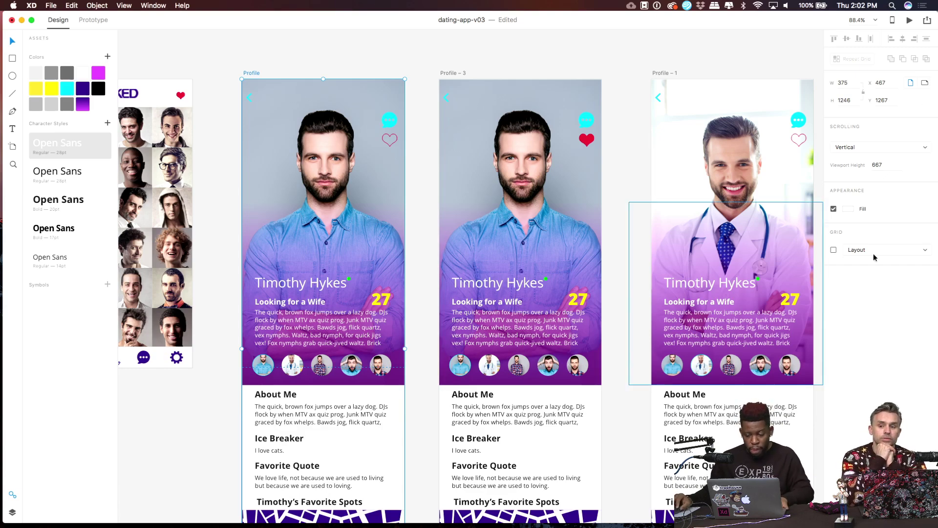
scroll(614, 185, right, 4)
scroll(614, 184, down, 1)
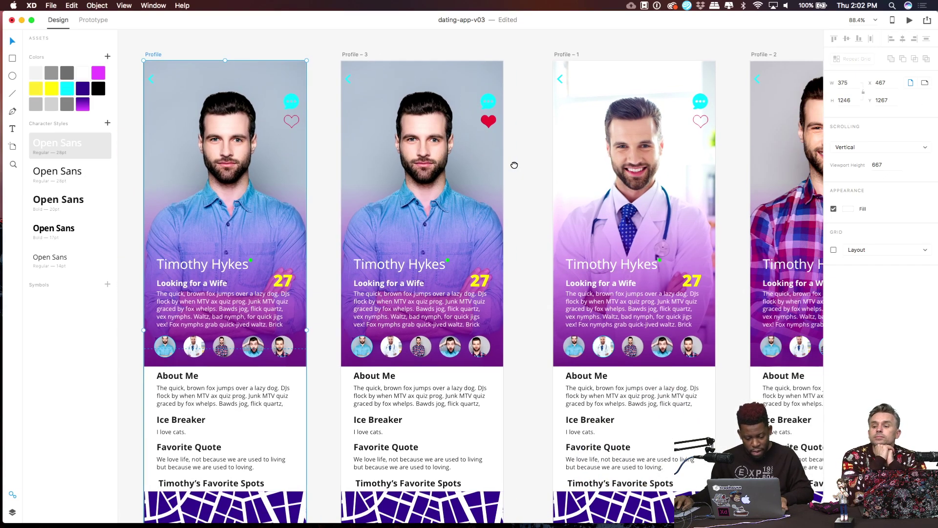
click(93, 21)
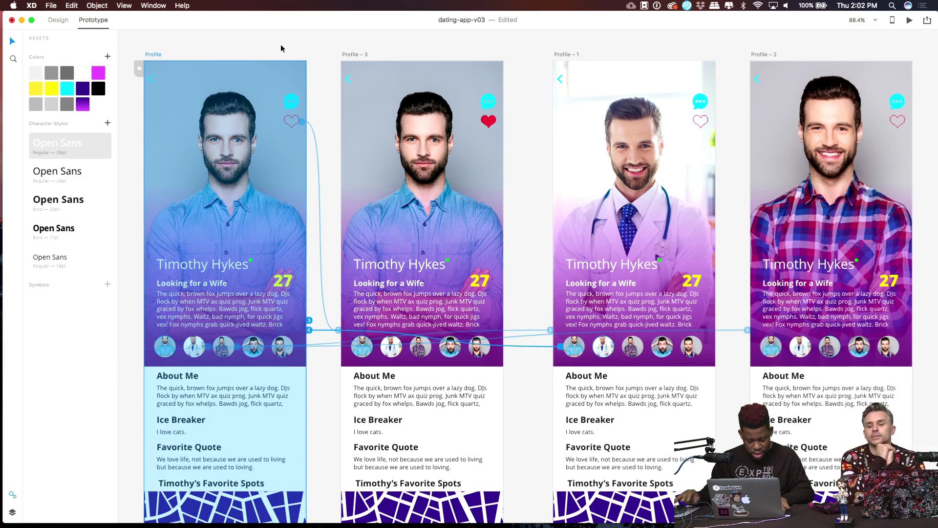
click(281, 45)
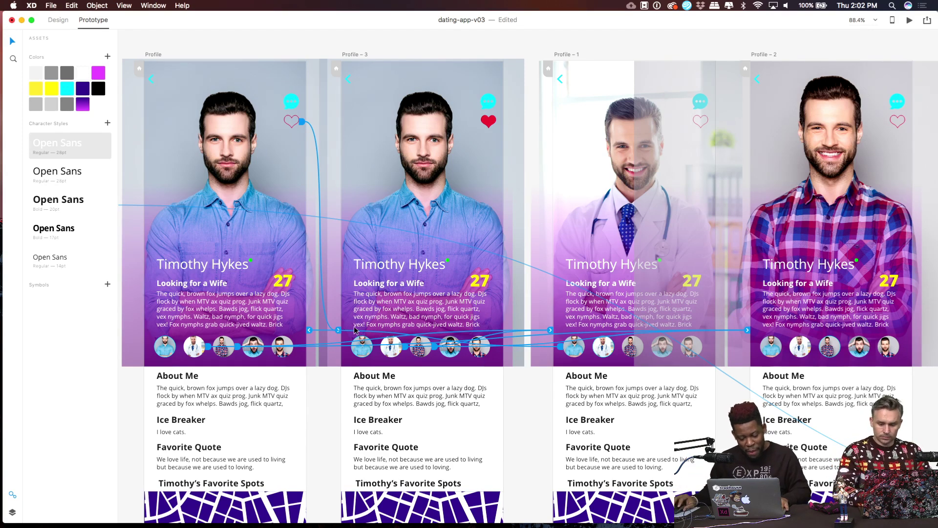
Link the third photo thumbnail on Profile – 1 to the Profile – 2 artboard.
scroll(361, 335, up, 3)
scroll(361, 335, down, 1)
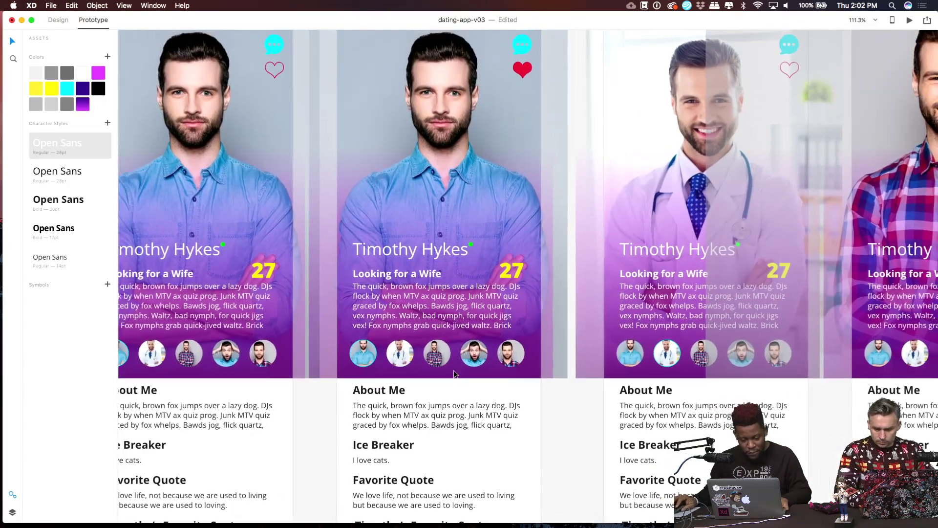
scroll(408, 370, right, 3)
scroll(343, 361, down, 1)
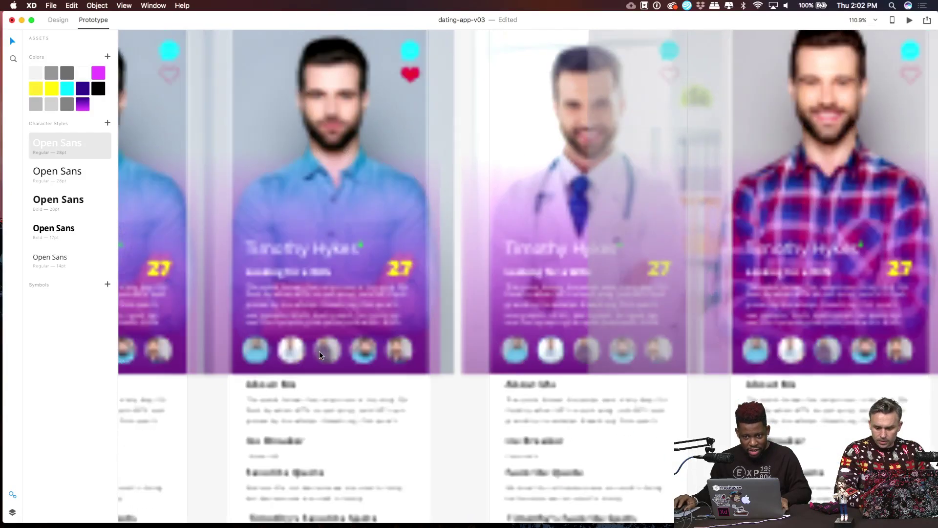
scroll(313, 342, left, 5)
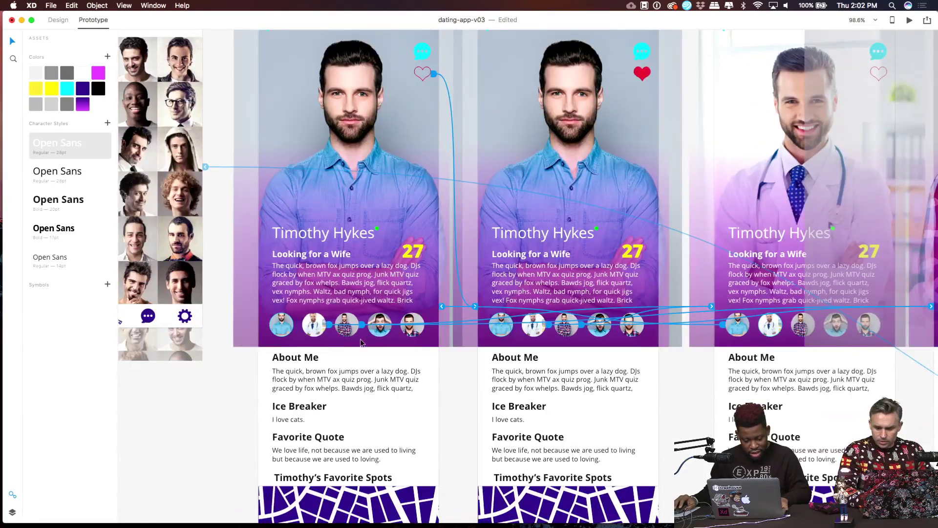
scroll(389, 344, right, 2)
scroll(339, 336, right, 6)
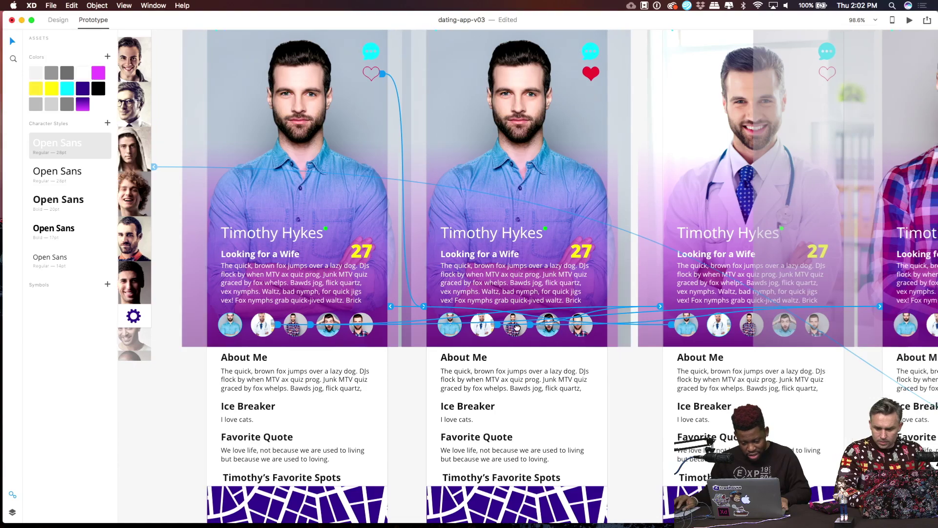
scroll(635, 343, up, 2)
scroll(634, 343, right, 4)
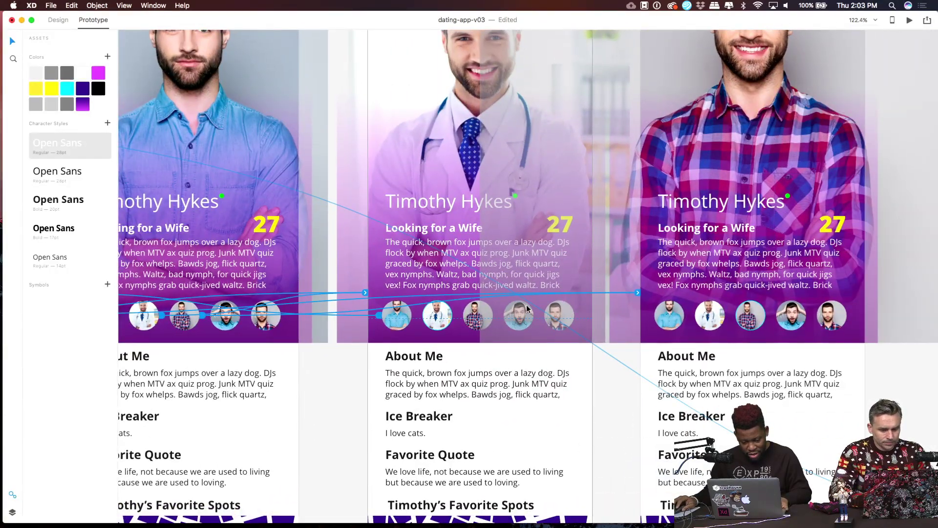
click(481, 313)
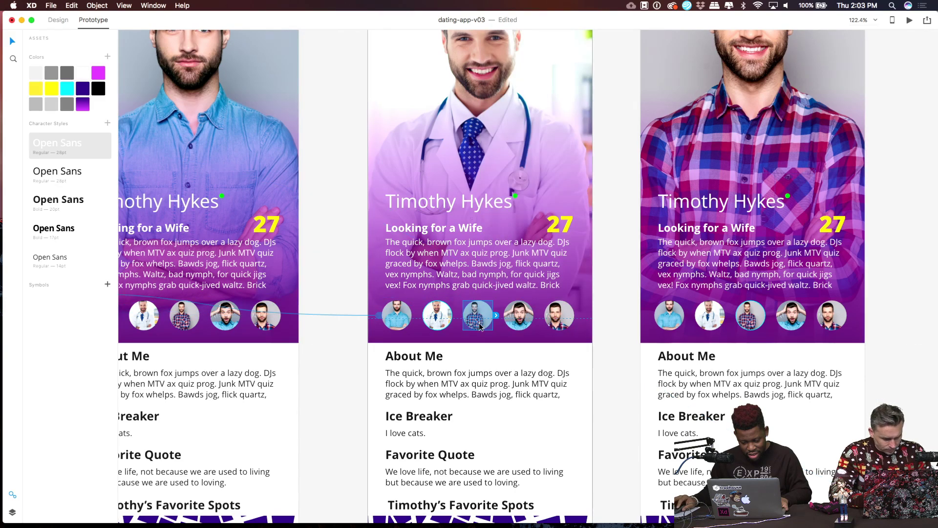
drag(497, 318, 638, 301)
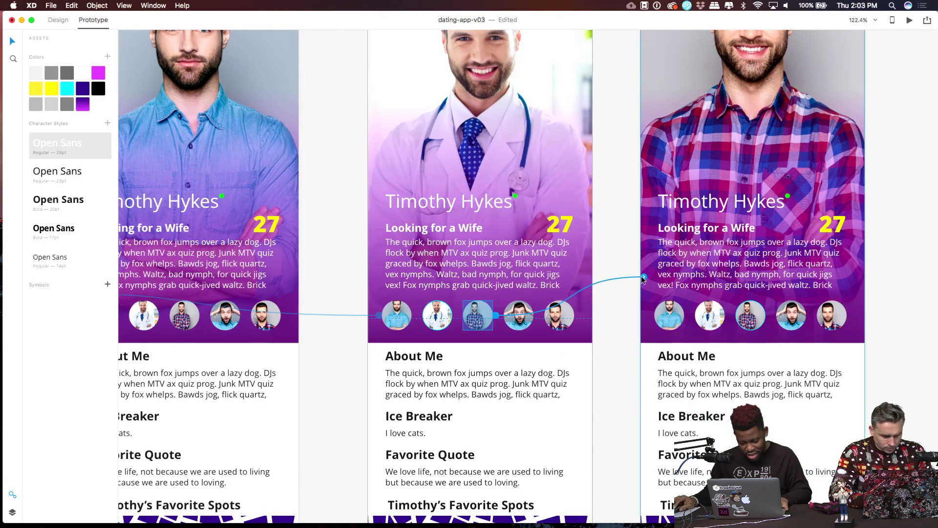
scroll(638, 301, down, 5)
scroll(767, 298, down, 5)
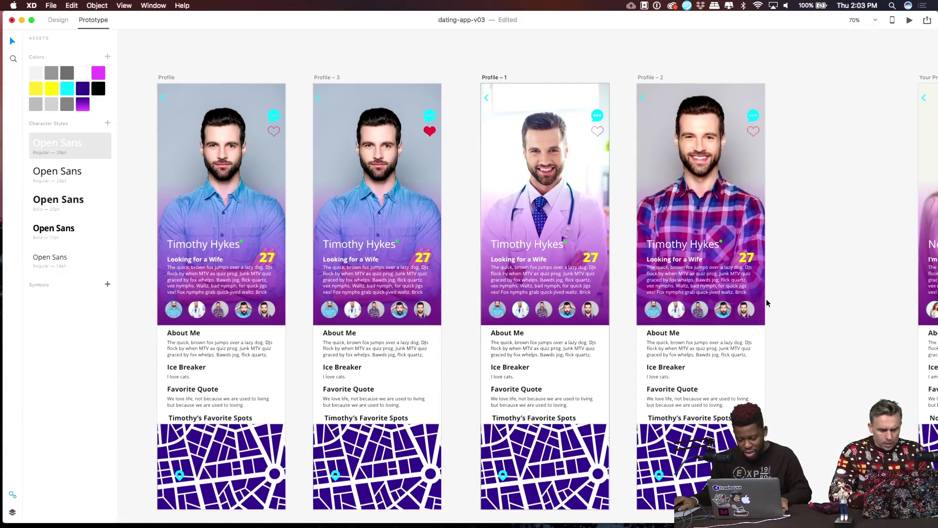
scroll(634, 296, up, 5)
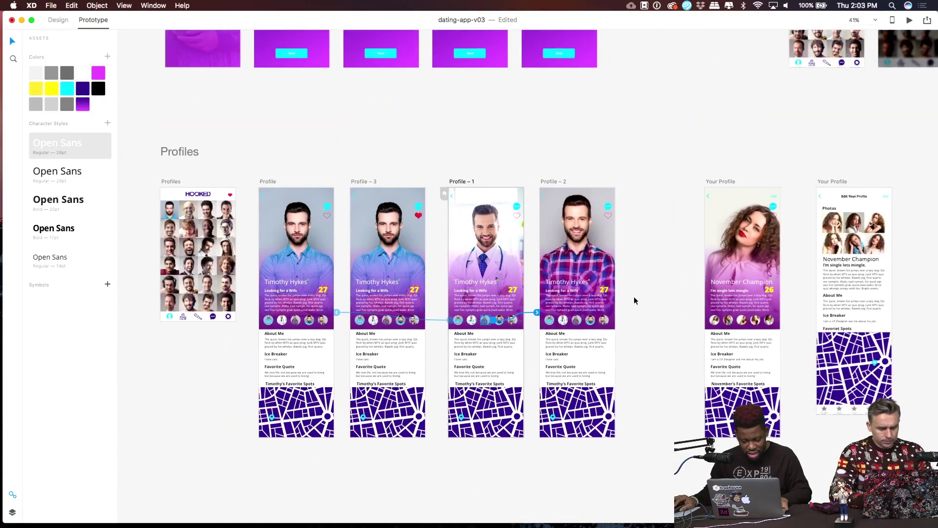
scroll(475, 153, left, 5)
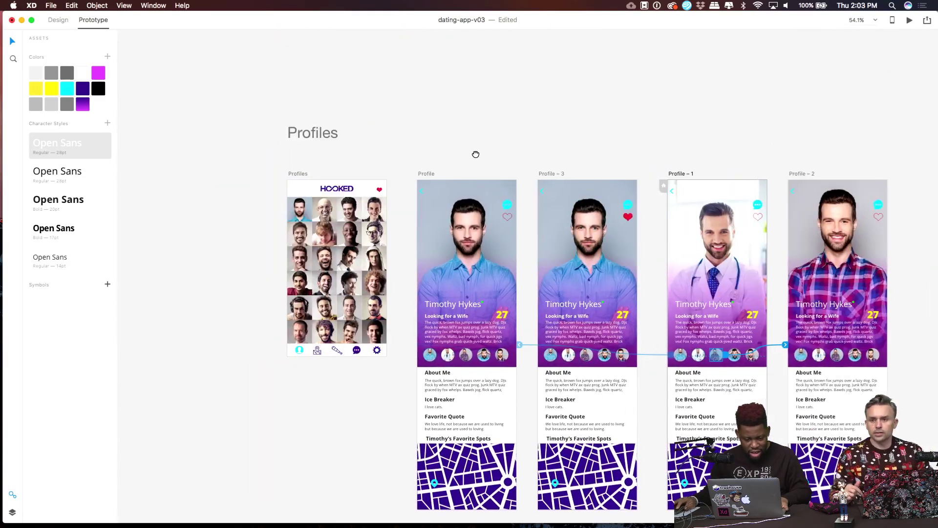
scroll(447, 203, up, 5)
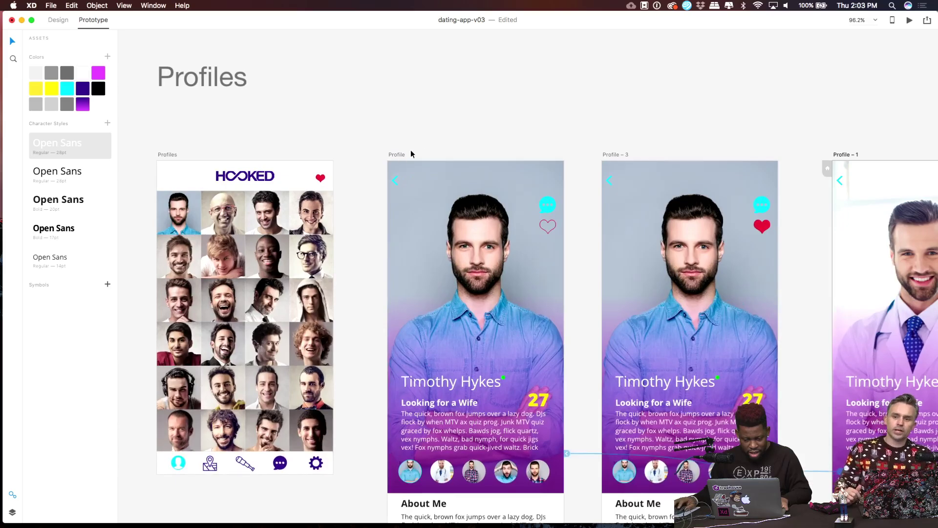
scroll(406, 122, right, 2)
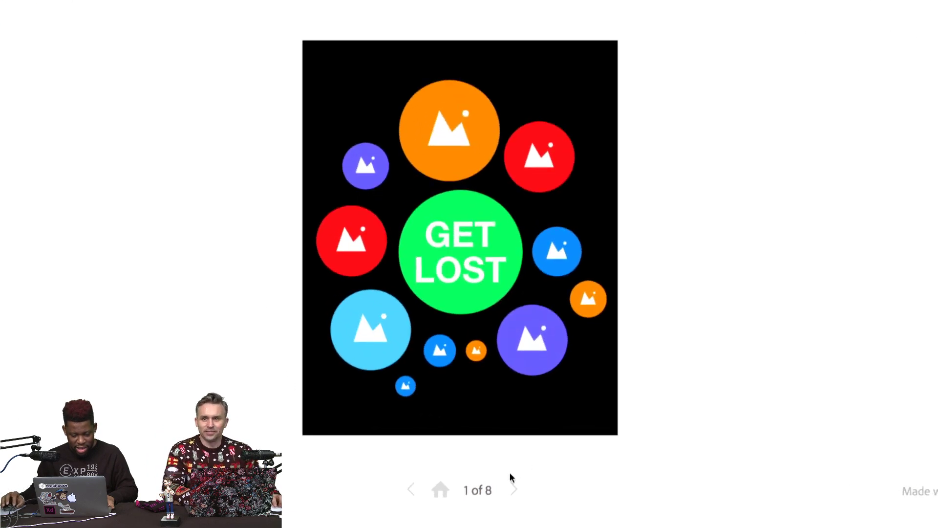
Play the shared GET LOST web prototype from its opening circle through to the screen offering options A to D.
click(314, 433)
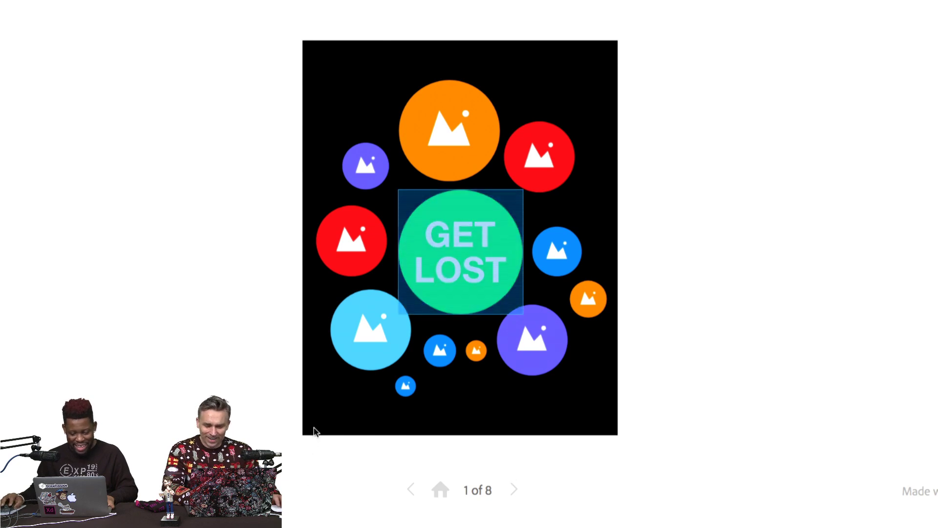
click(465, 236)
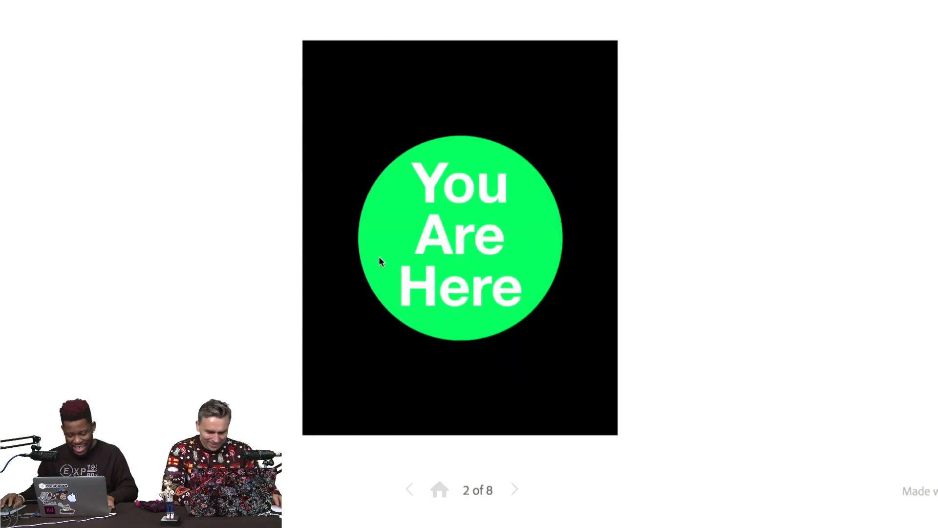
click(342, 369)
click(395, 304)
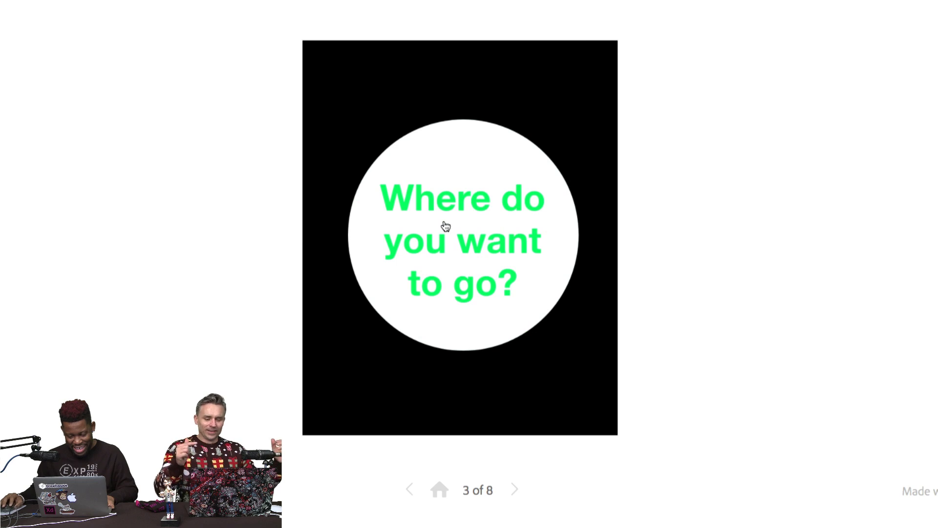
click(446, 226)
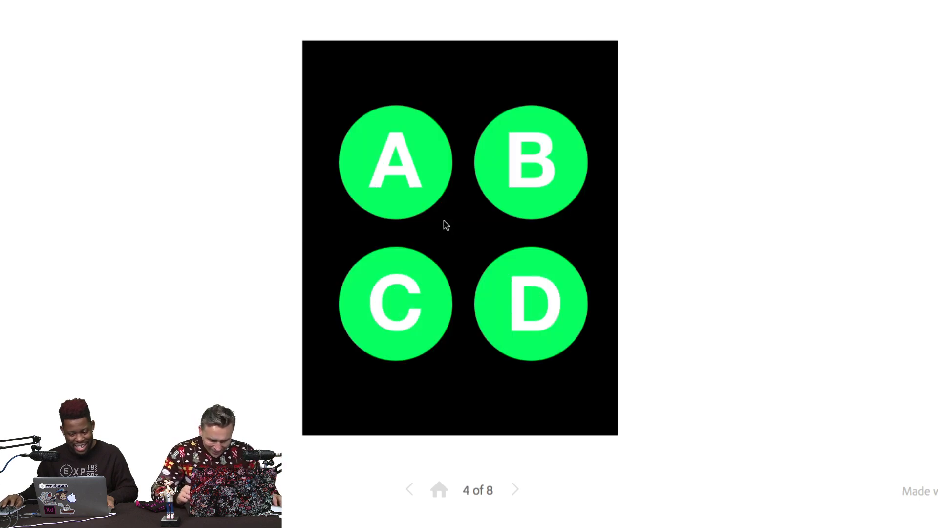
Try options A, B, C and D of the GET LOST prototype in turn, and exit full-screen view.
click(424, 170)
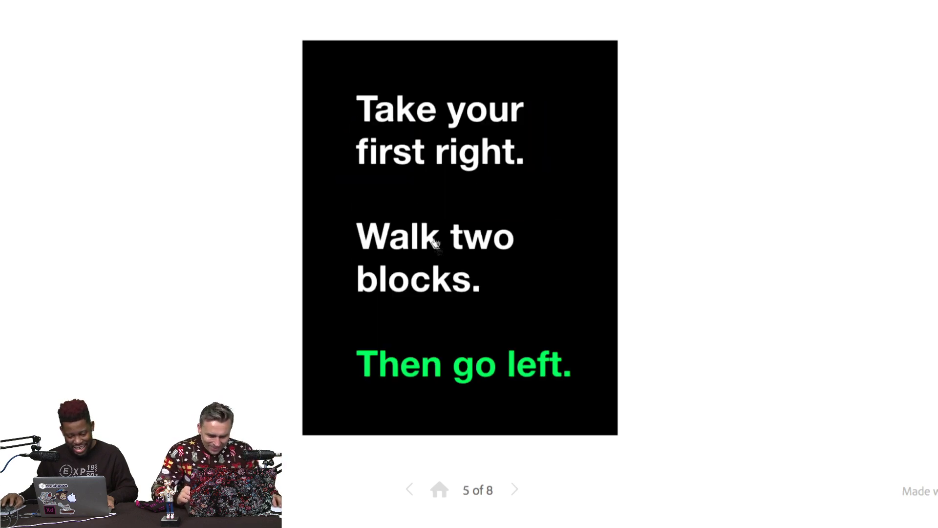
click(433, 373)
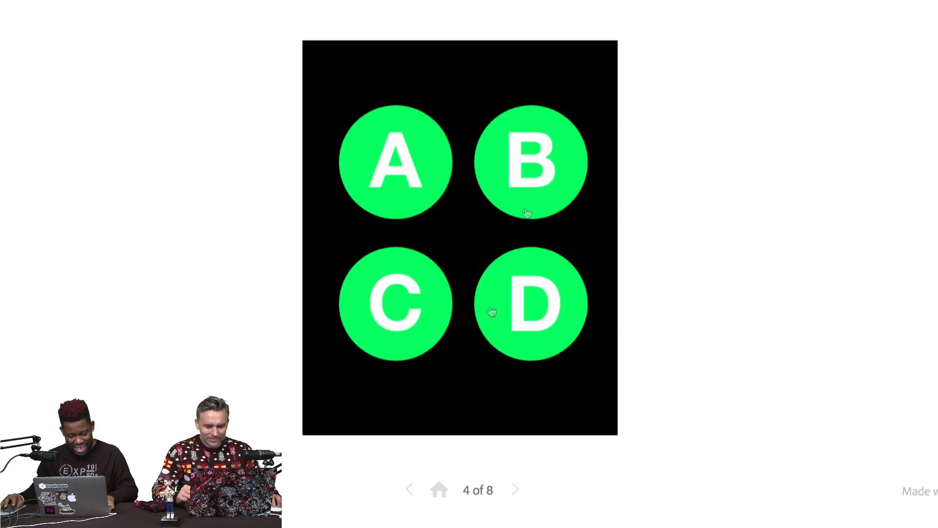
click(539, 161)
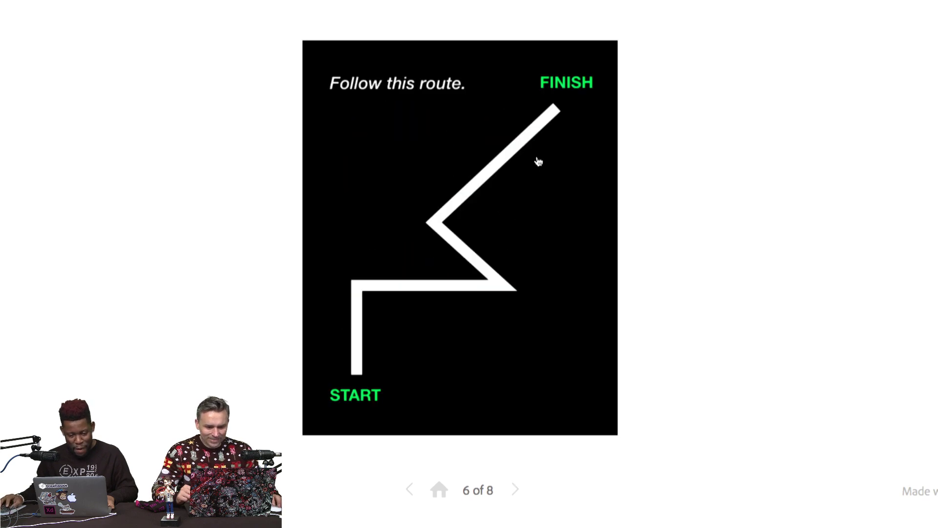
click(463, 357)
click(405, 327)
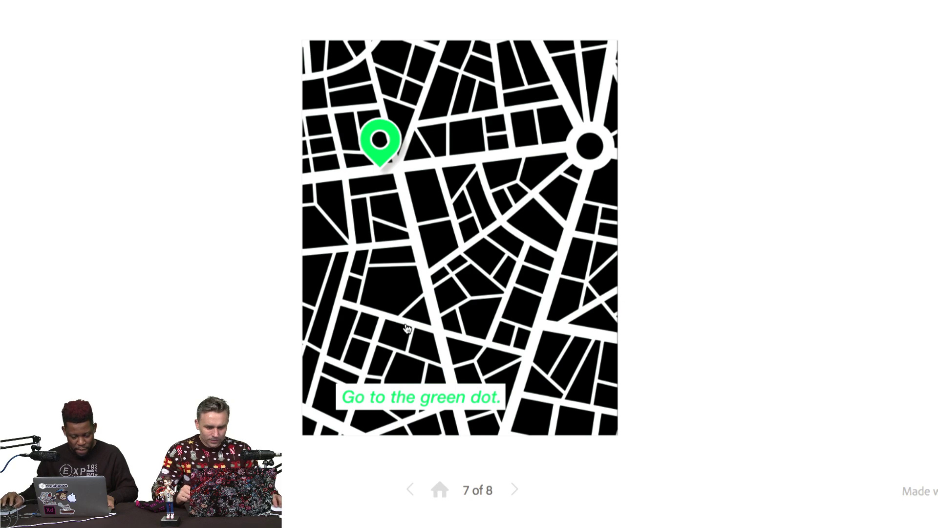
click(406, 327)
click(538, 307)
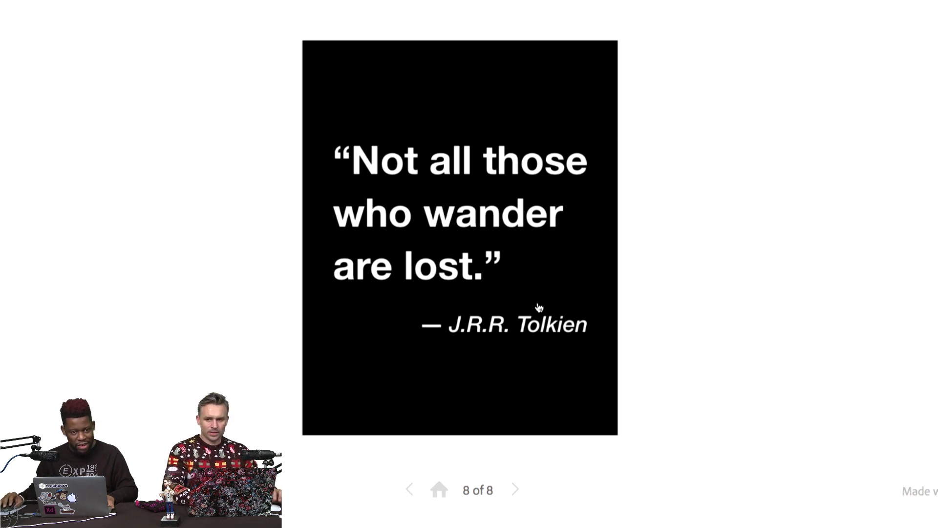
key(Escape)
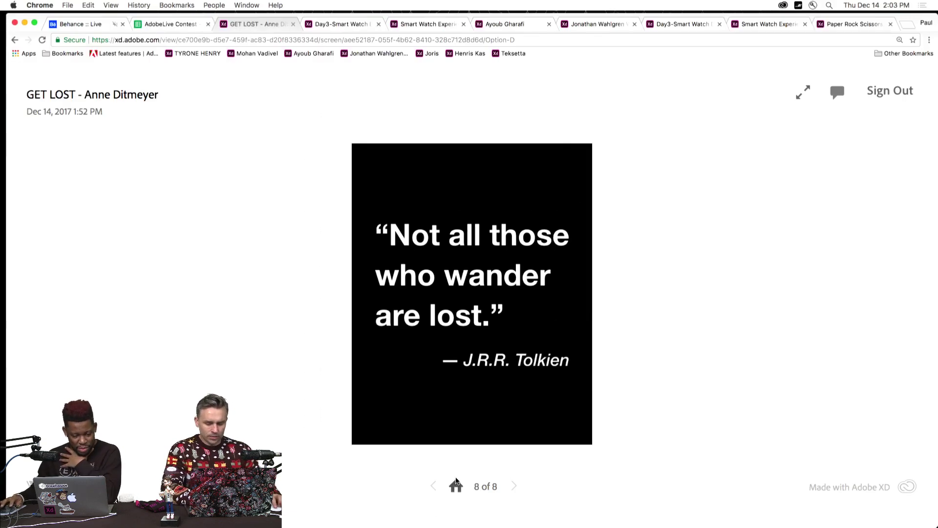
Return to the GET LOST prototype's first screen and post the comment "This is fantastic!!!" on it.
click(456, 485)
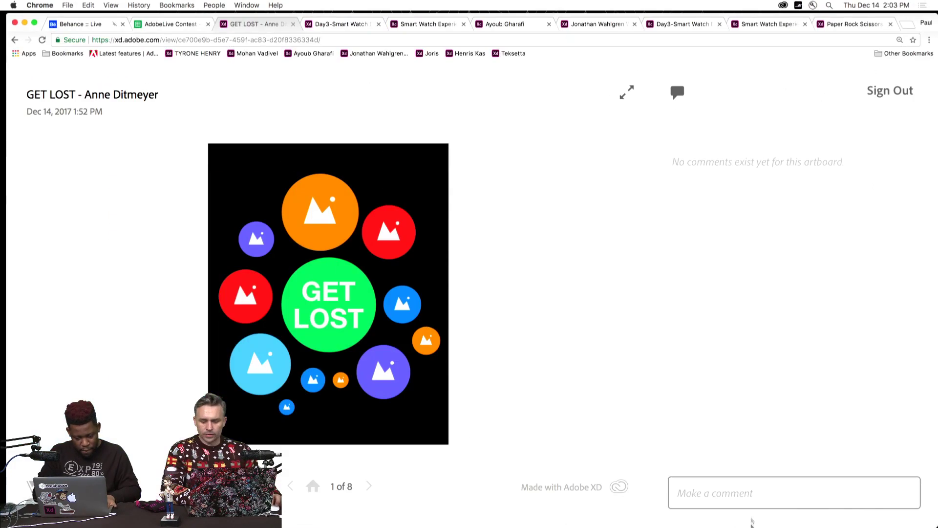
click(722, 489)
text(This )
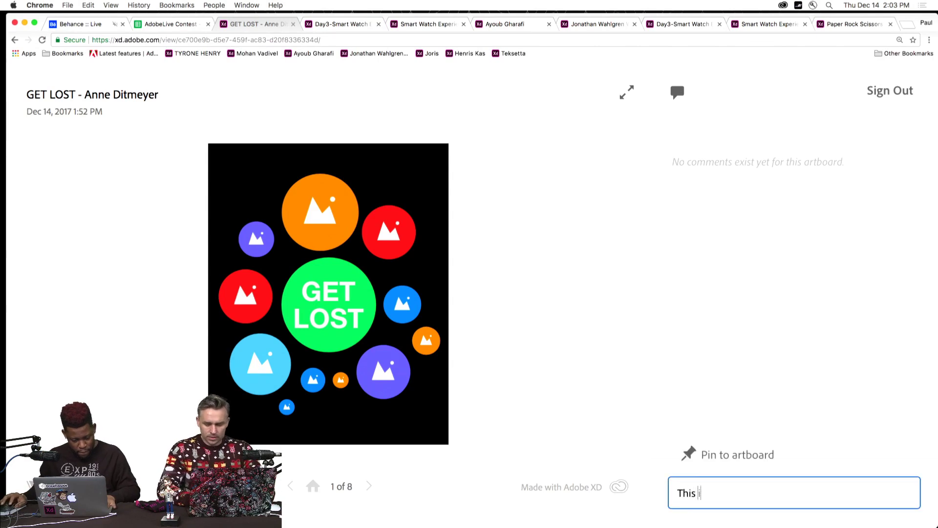
text(is fantastic!!!)
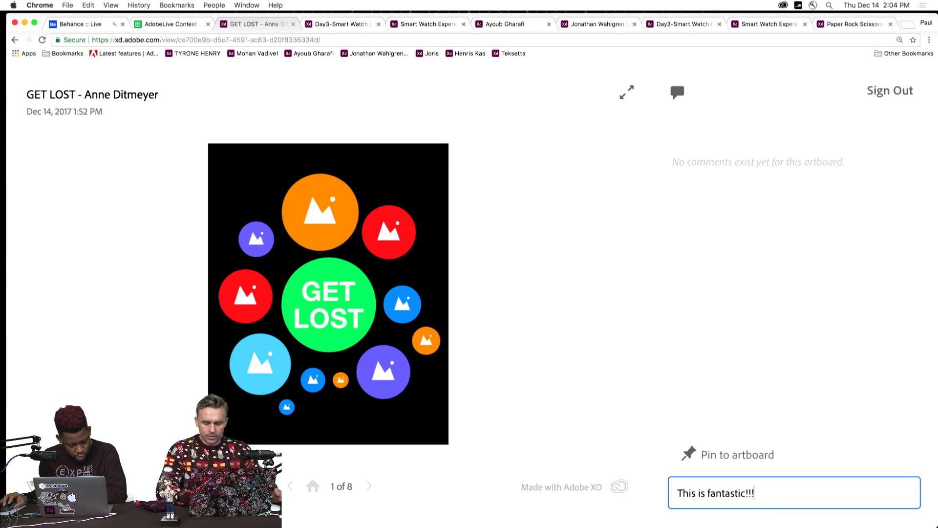
key(Return)
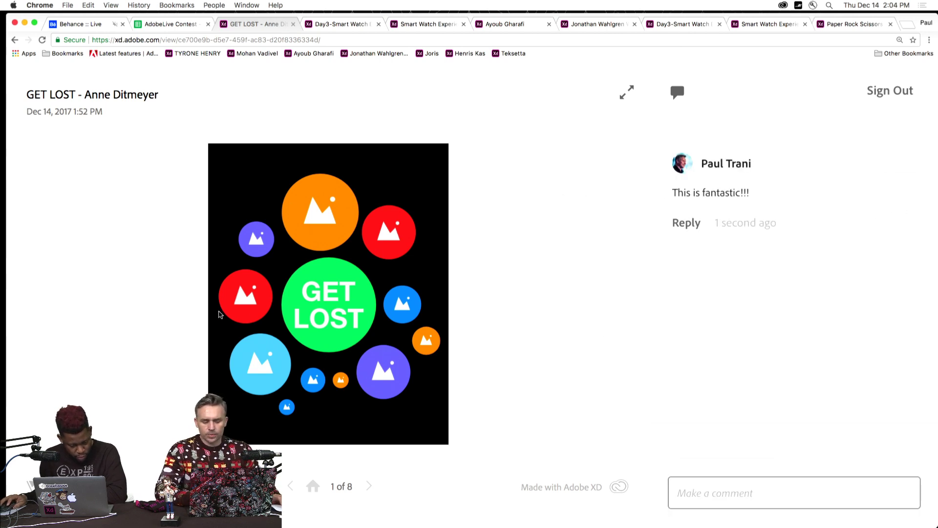
click(307, 320)
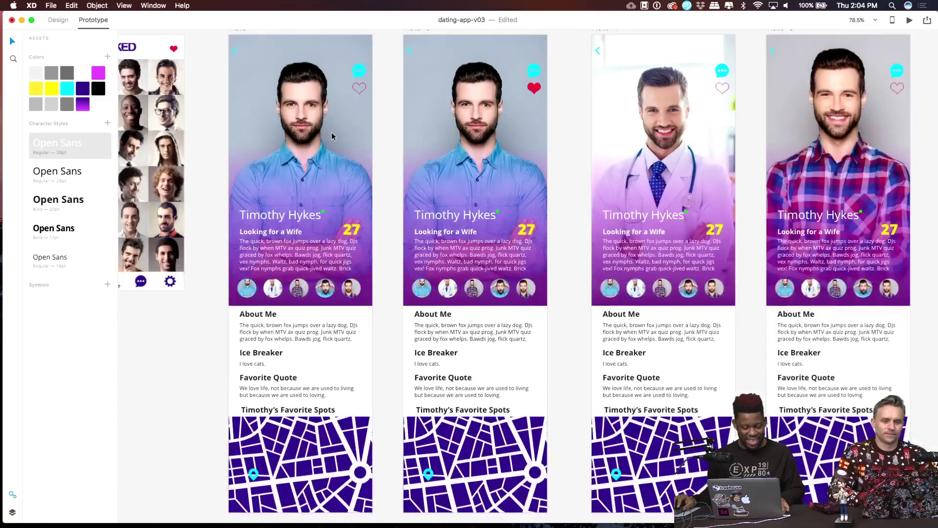
Preview the dating app from the Profile artboard and switch photos with the first, second and third thumbnails.
scroll(331, 132, up, 3)
scroll(417, 159, left, 2)
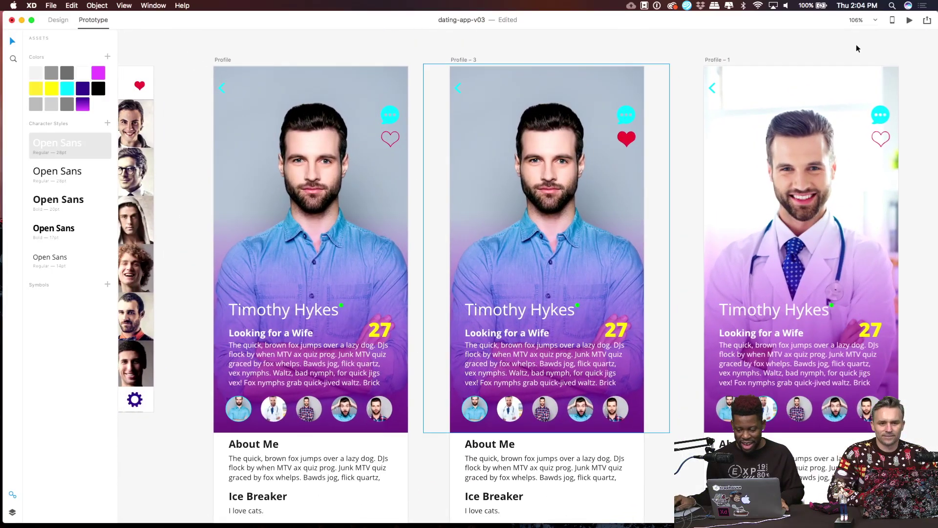
click(910, 20)
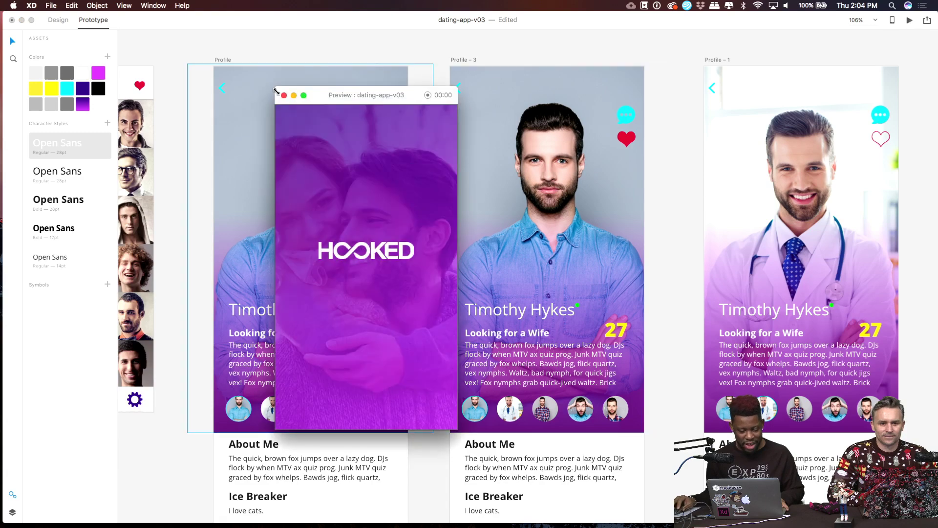
click(284, 95)
click(220, 60)
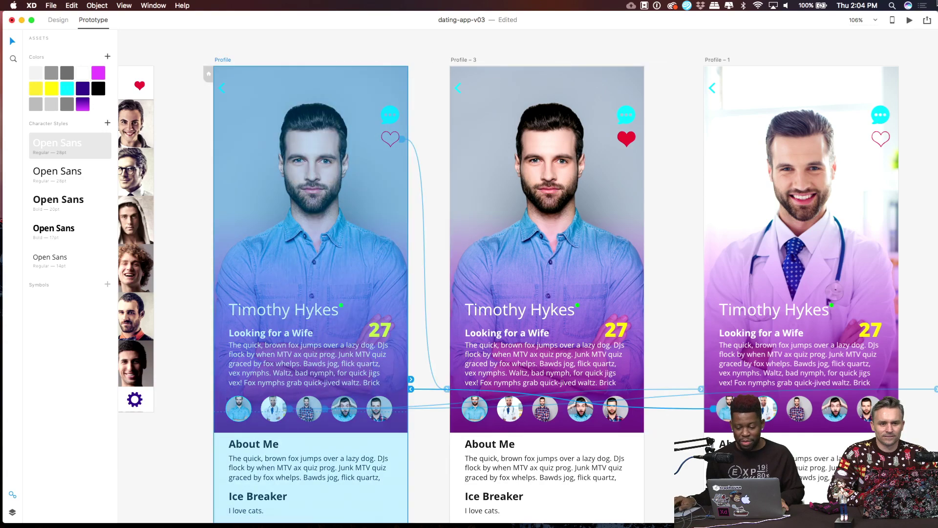
click(912, 20)
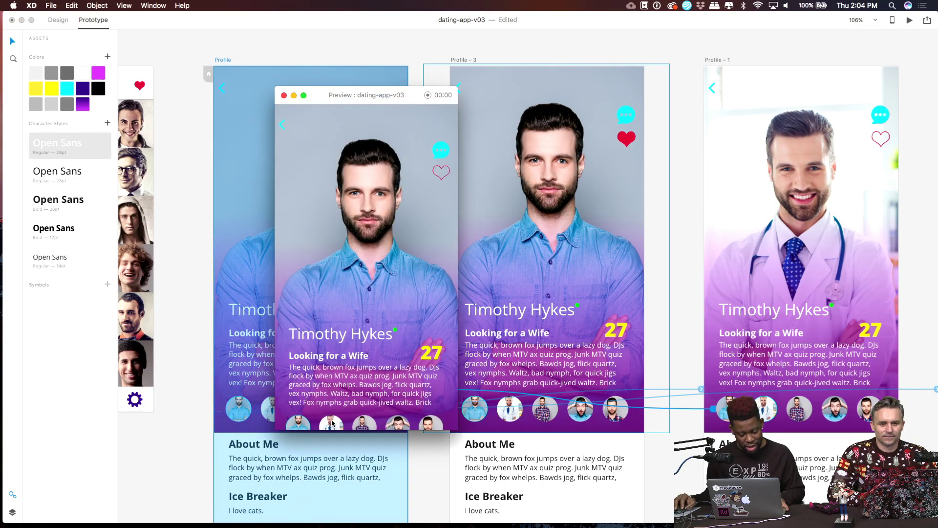
click(332, 424)
click(355, 427)
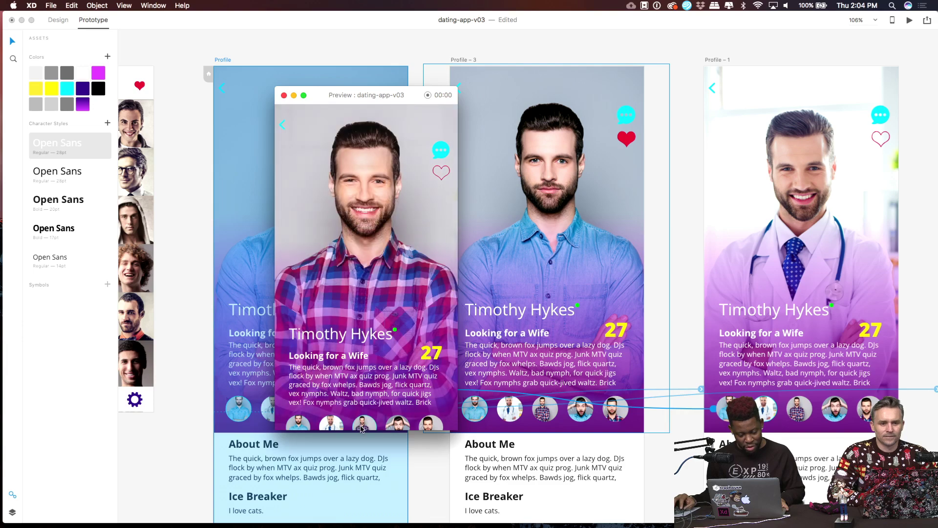
click(332, 428)
click(358, 428)
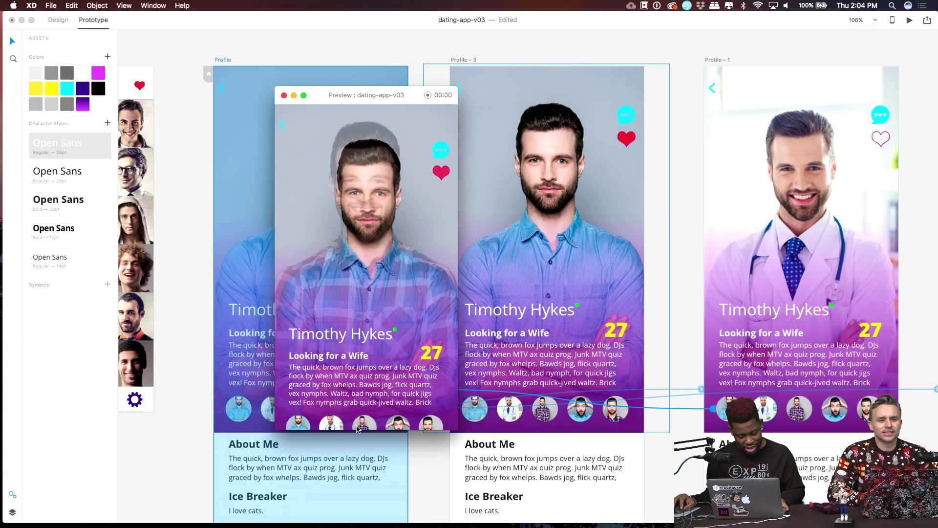
click(299, 427)
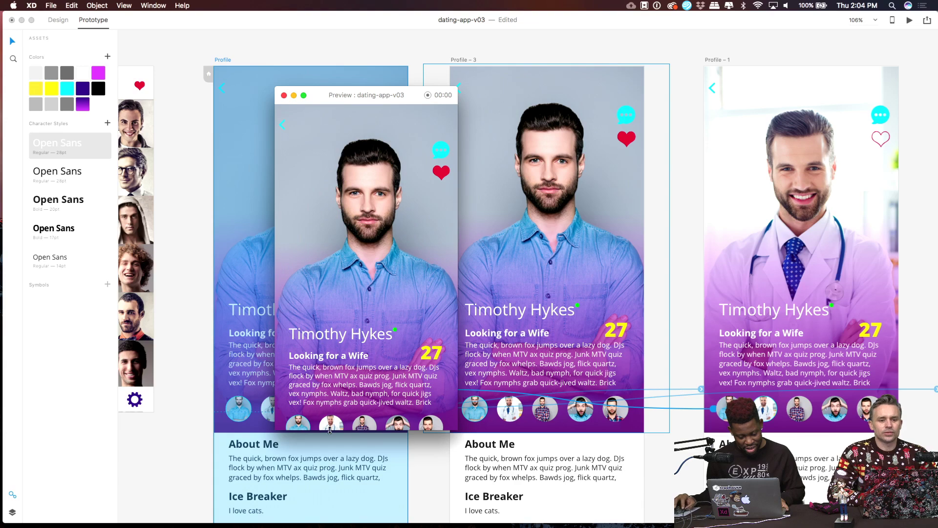
Scroll through the profile page in the preview, switch to the doctor photo, check the scrolling, and close the preview.
scroll(331, 348, down, 10)
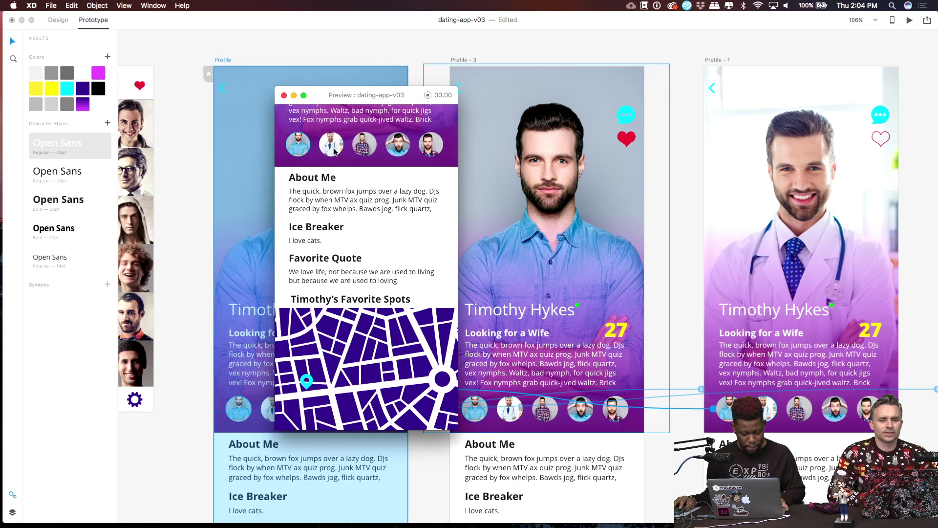
click(335, 151)
scroll(370, 313, down, 5)
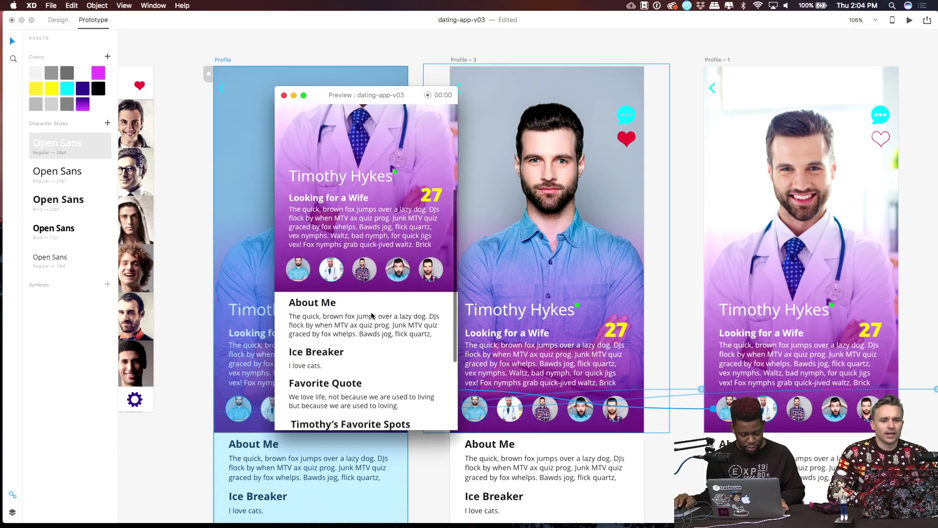
scroll(371, 316, down, 5)
scroll(371, 313, up, 5)
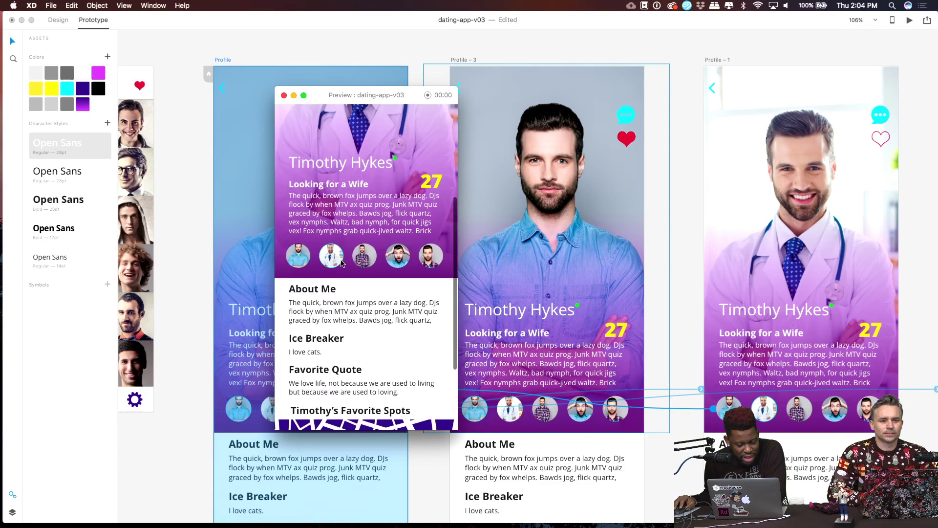
scroll(342, 263, up, 3)
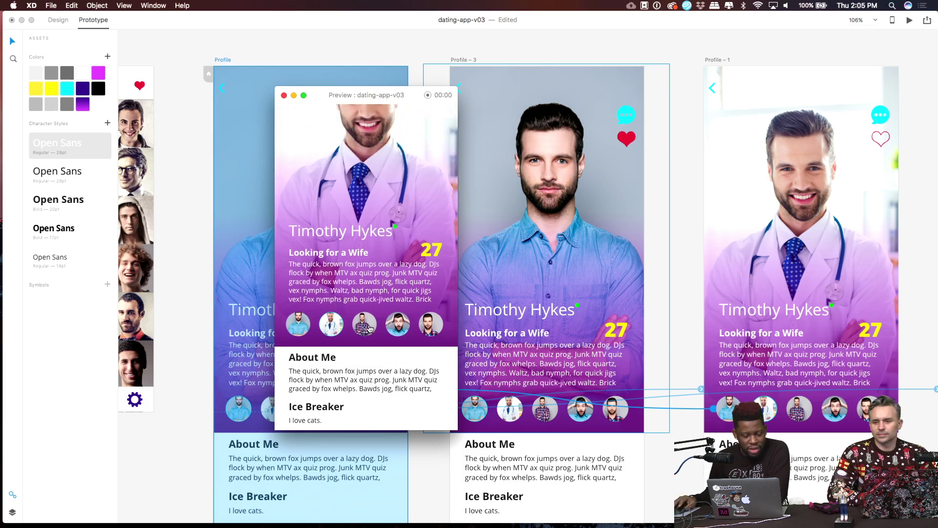
scroll(370, 329, up, 3)
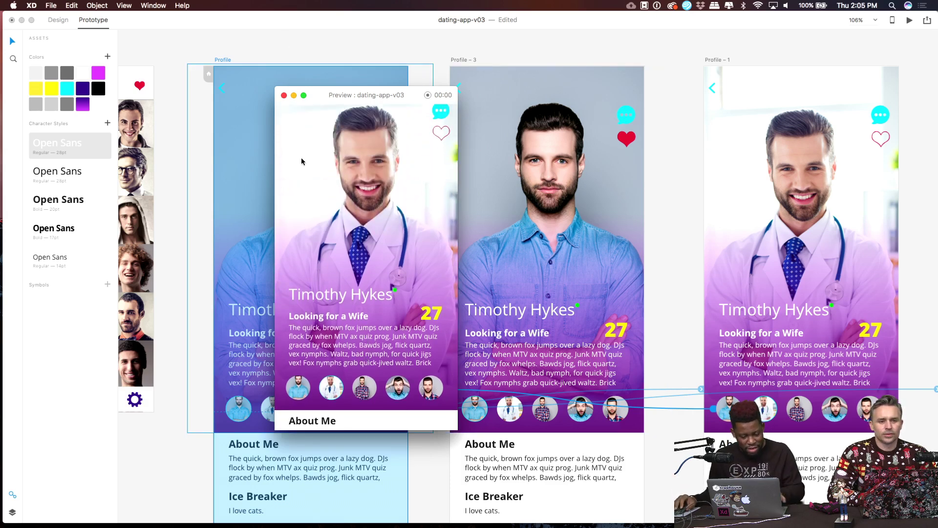
scroll(348, 363, up, 2)
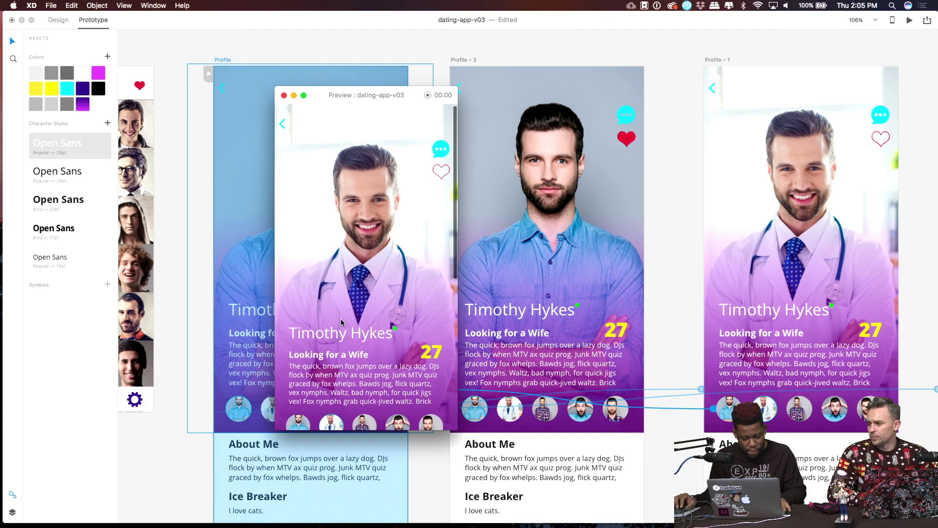
scroll(339, 319, down, 3)
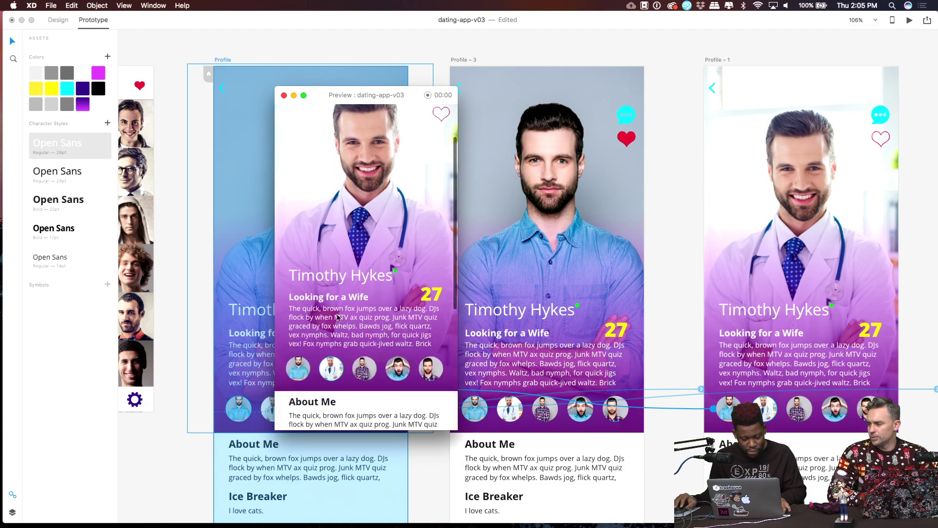
click(284, 95)
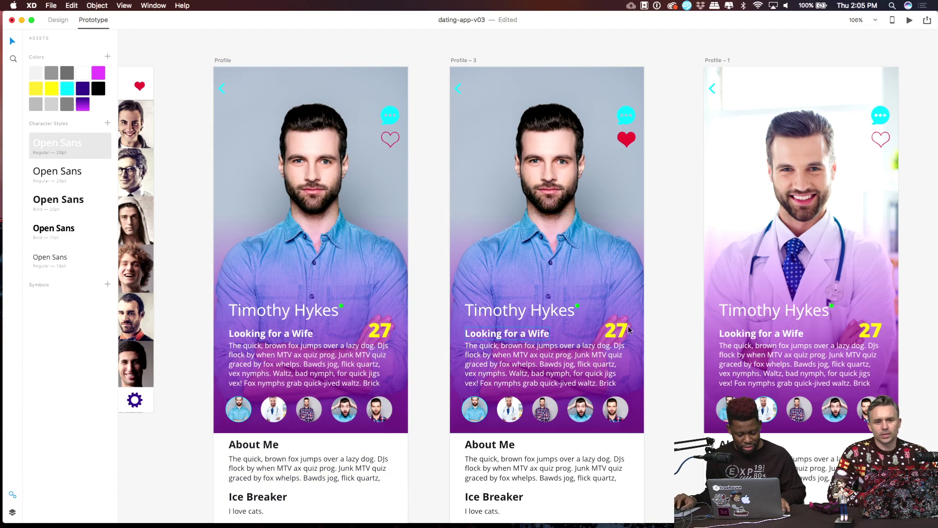
drag(655, 249, 593, 159)
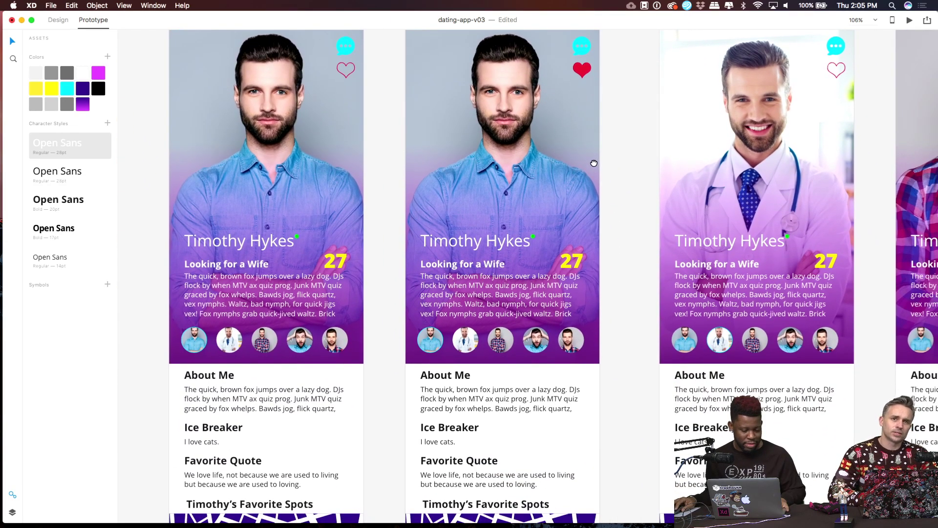
double_click(254, 266)
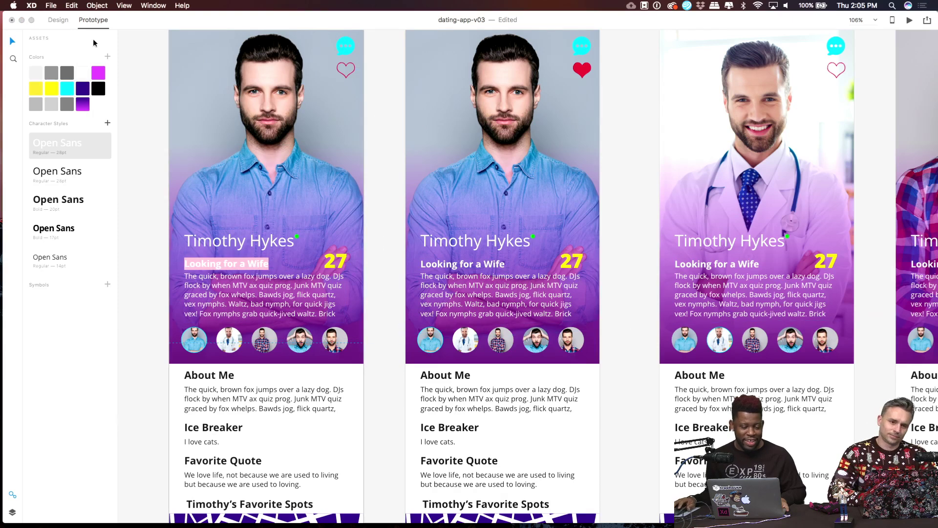
click(59, 19)
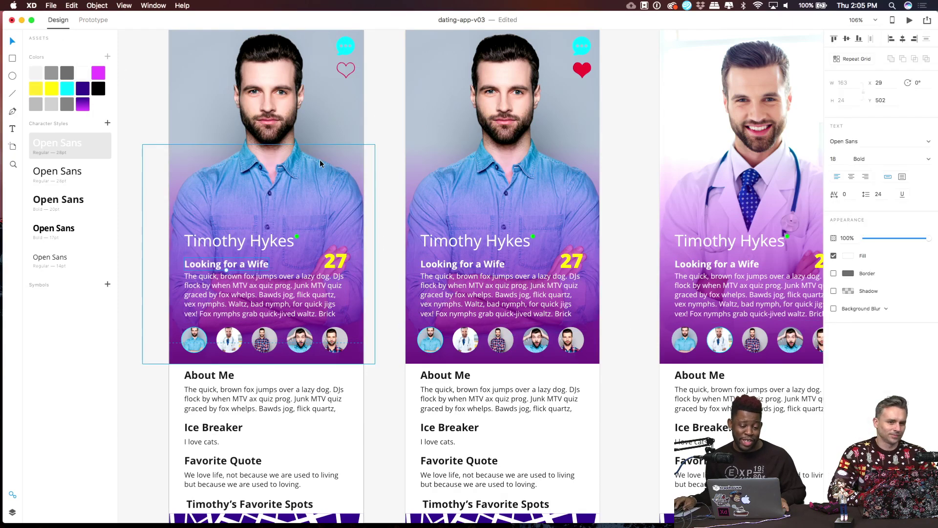
click(382, 119)
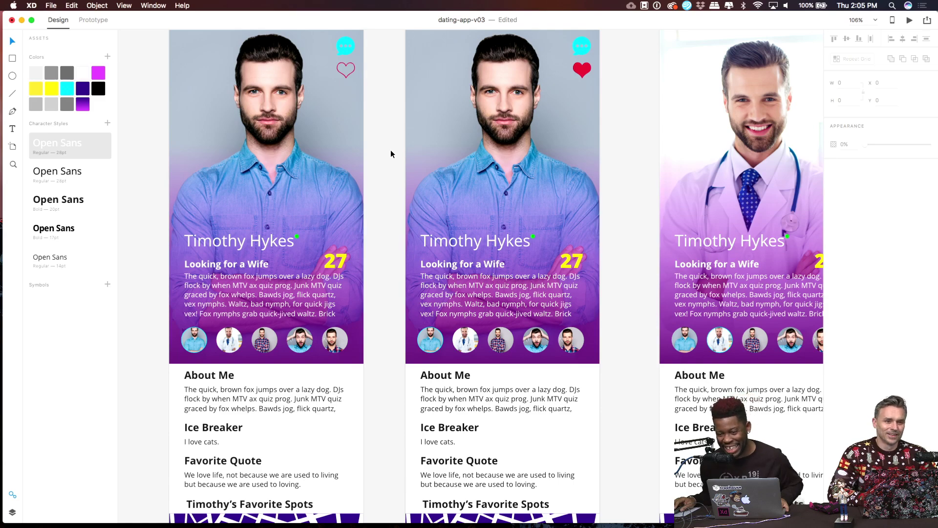
Select everything in Prototype mode to review all connections between the Profile screens, and clear the selection.
drag(580, 292, 580, 292)
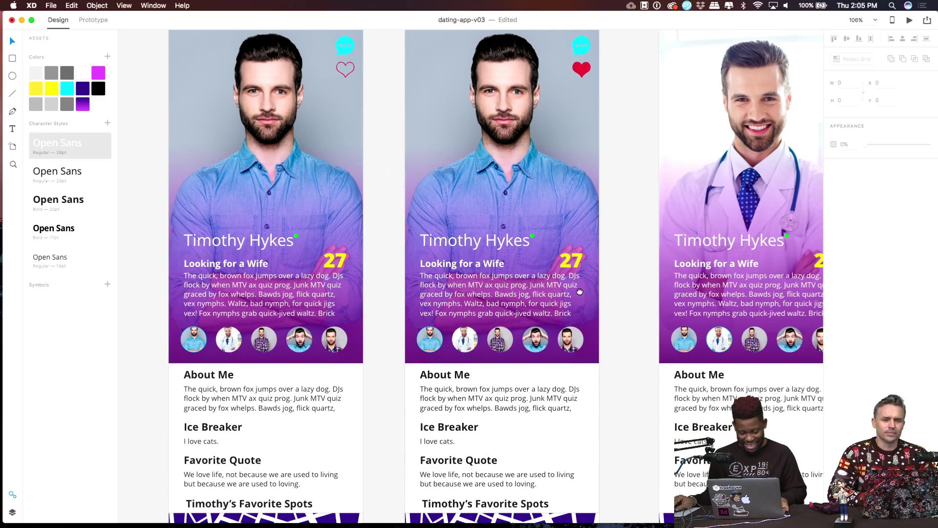
scroll(580, 292, right, 10)
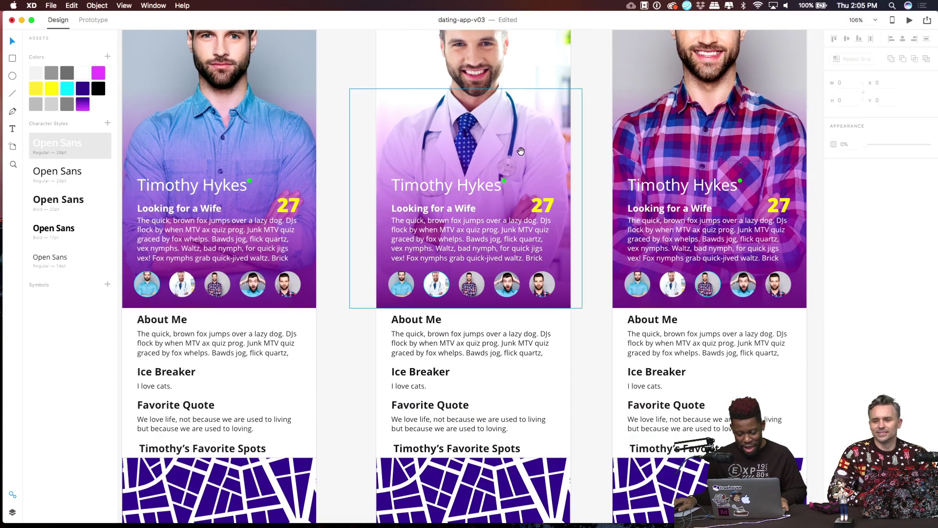
scroll(521, 151, up, 5)
scroll(521, 151, right, 5)
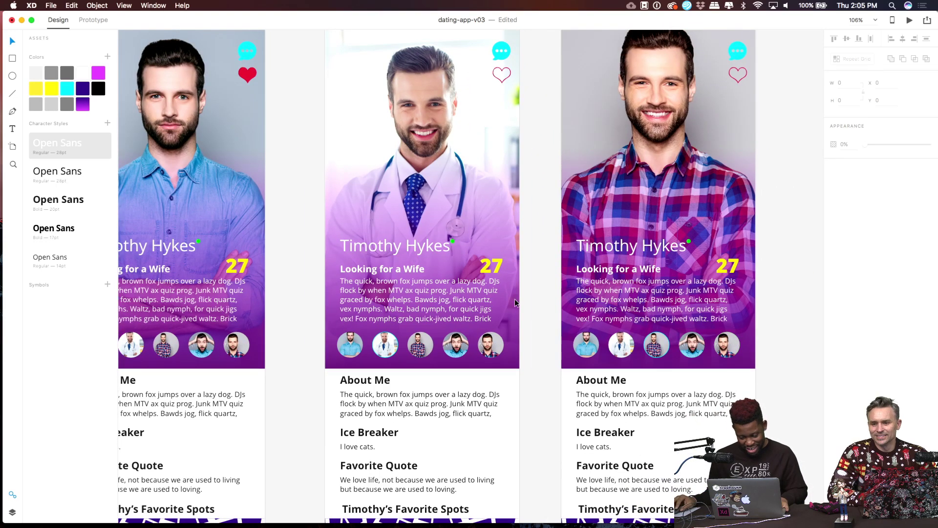
key(super+a)
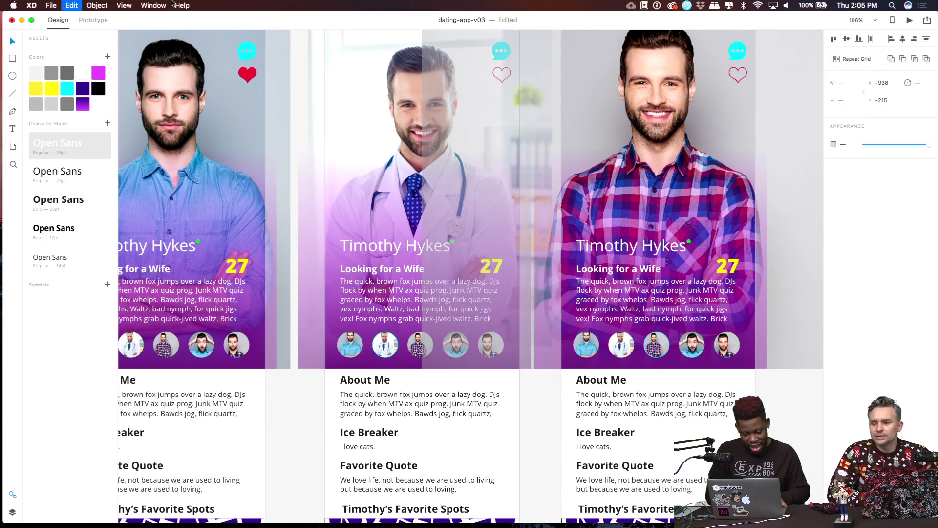
click(92, 20)
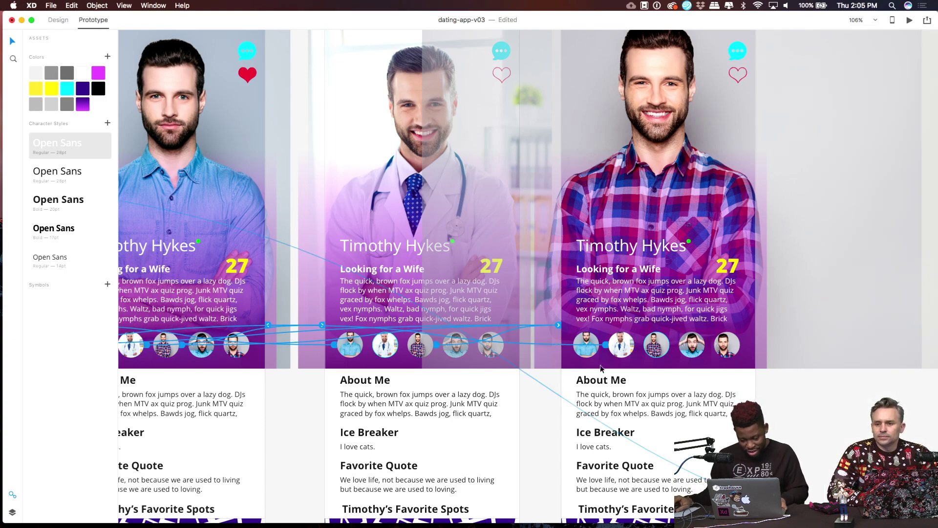
scroll(601, 368, down, 3)
scroll(692, 282, left, 4)
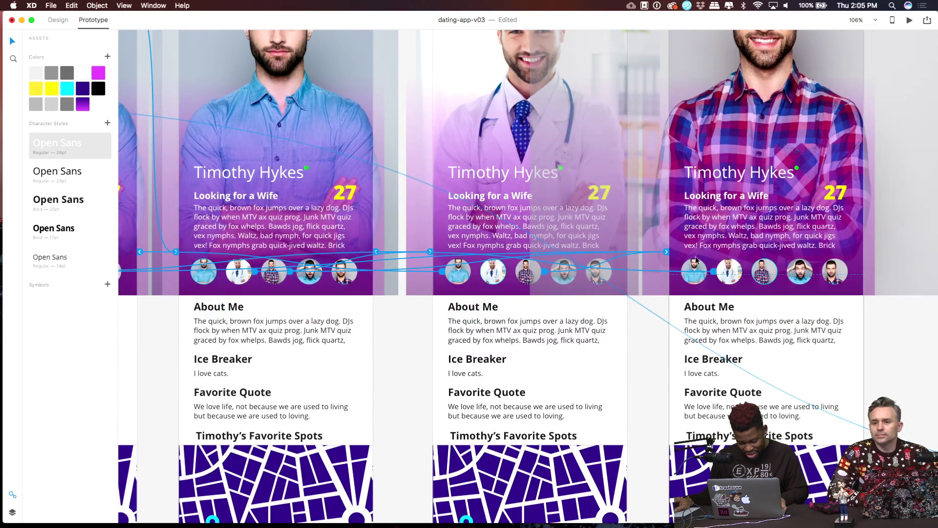
scroll(630, 193, up, 3)
scroll(630, 192, left, 2)
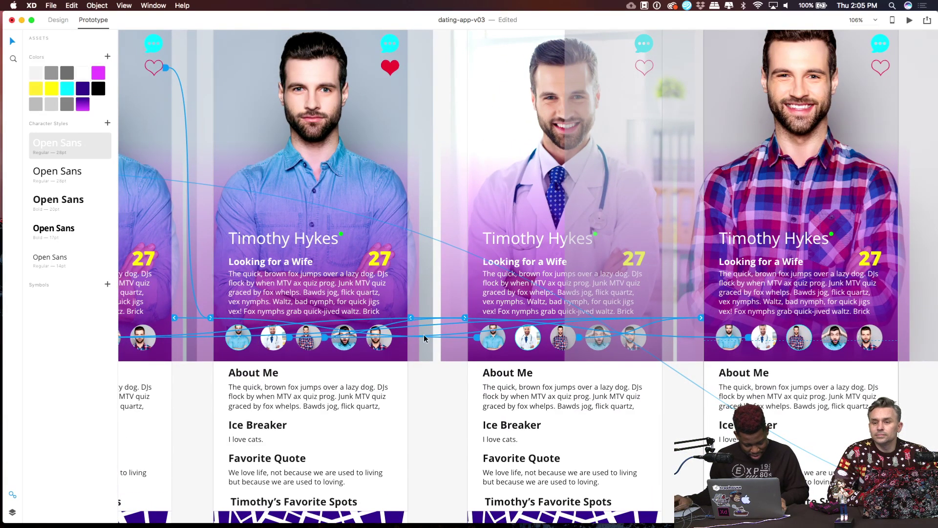
click(432, 407)
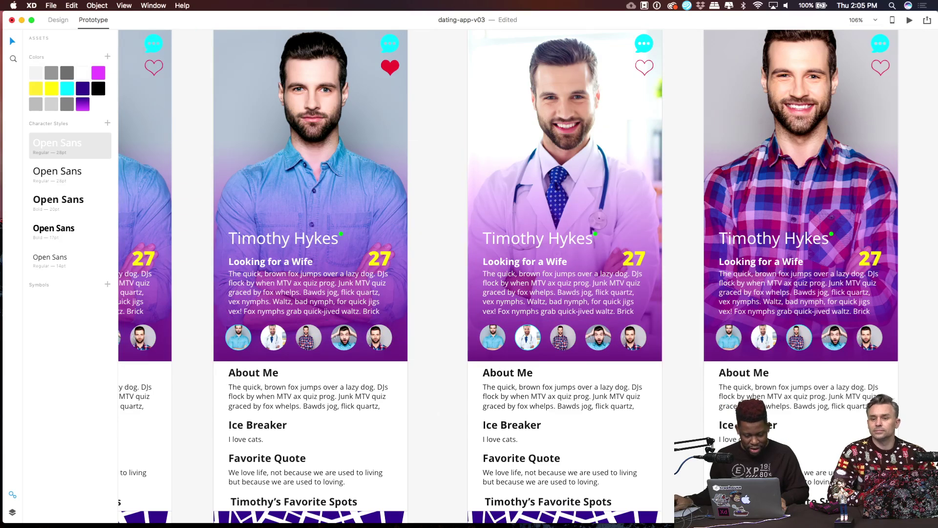
Check the first thumbnail's link on Profile – 2 and retarget the second thumbnail's link to the Profile – 1 artboard.
click(738, 339)
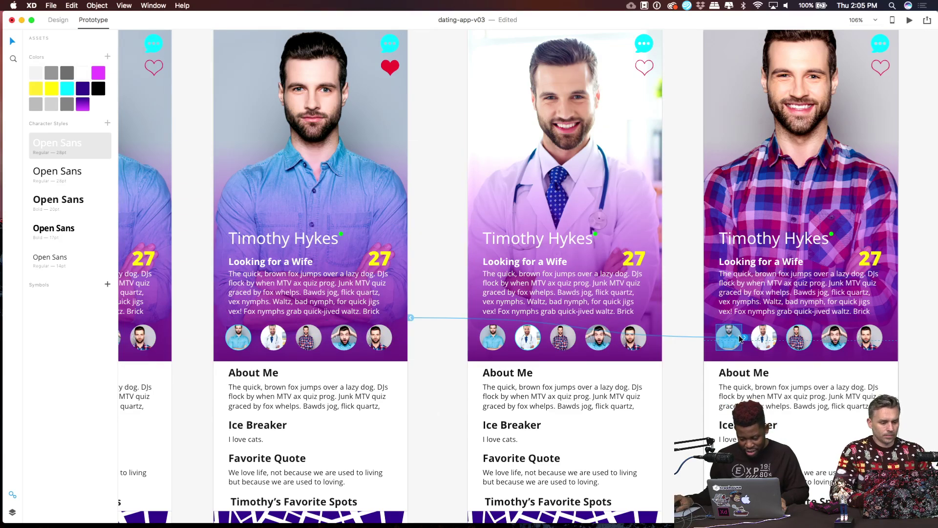
click(766, 336)
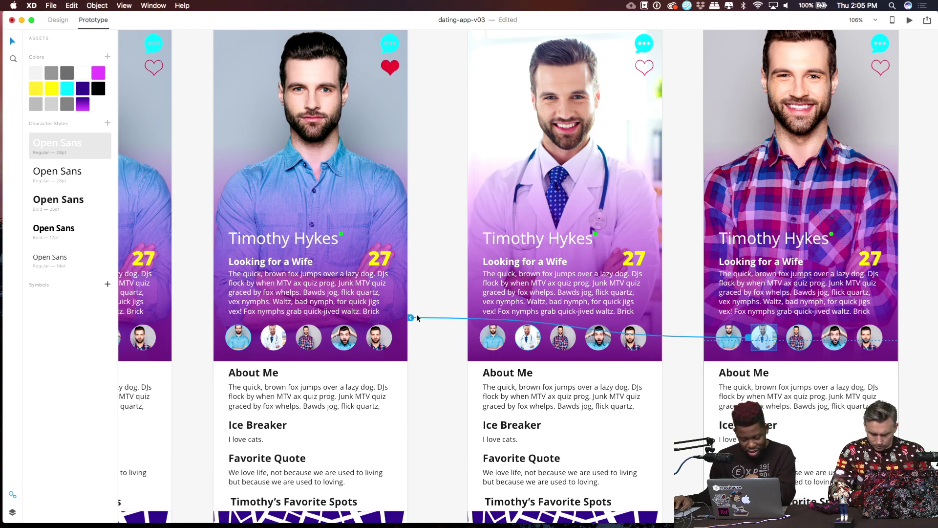
drag(411, 318, 648, 304)
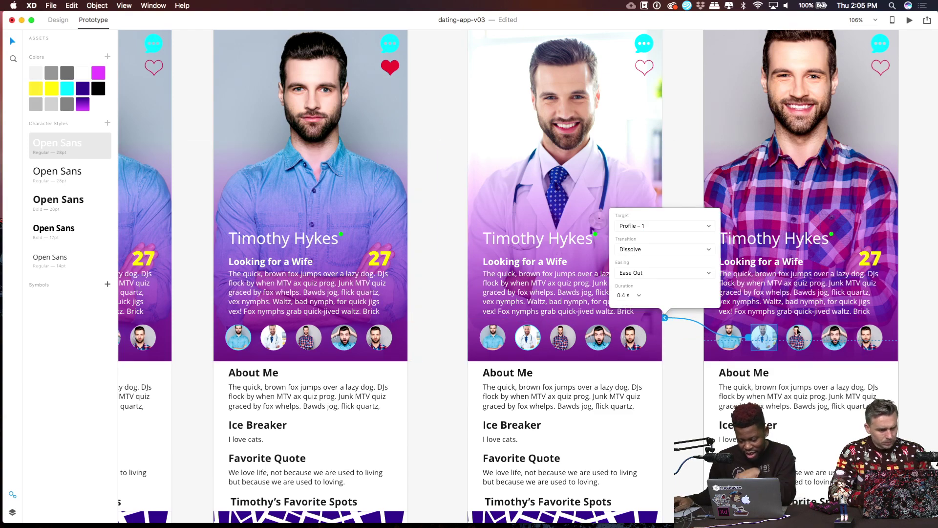
Check the links of the third and first thumbnails on Profile – 2 and try to link the first thumbnail to another profile artboard.
click(798, 338)
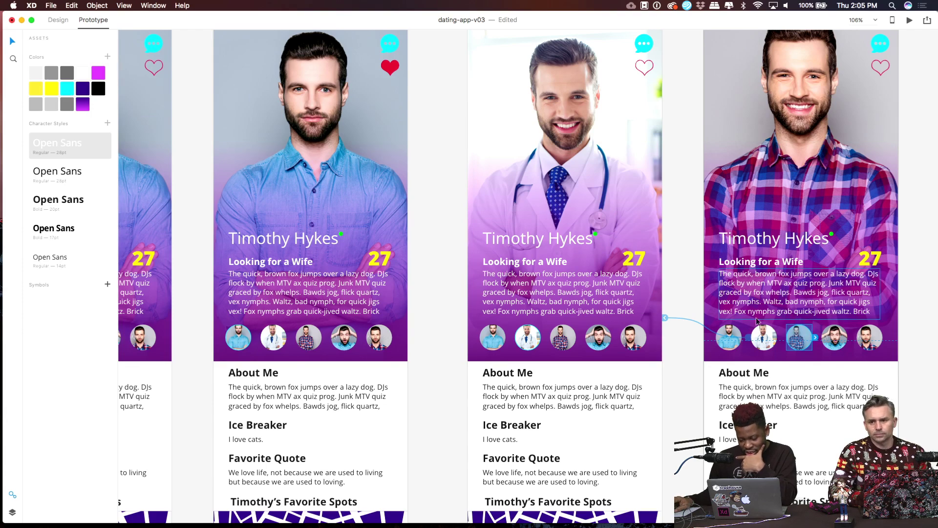
click(763, 337)
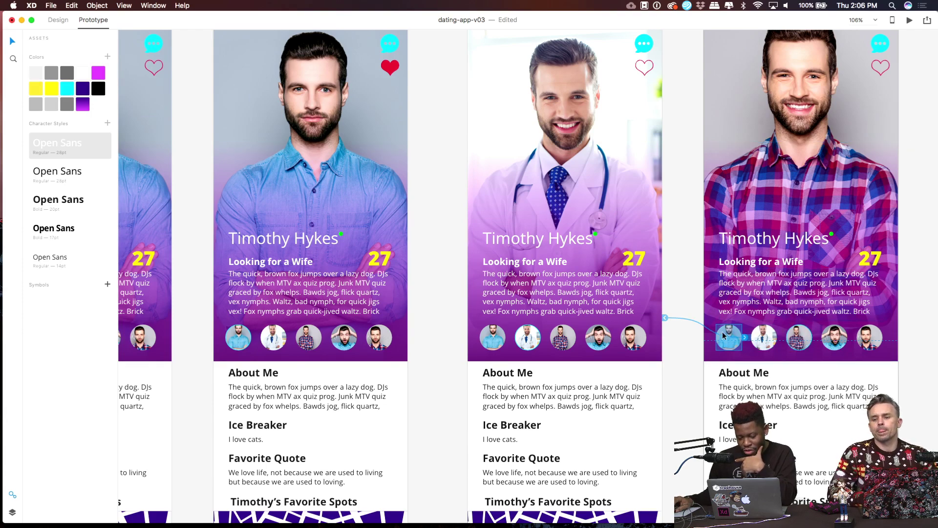
click(732, 348)
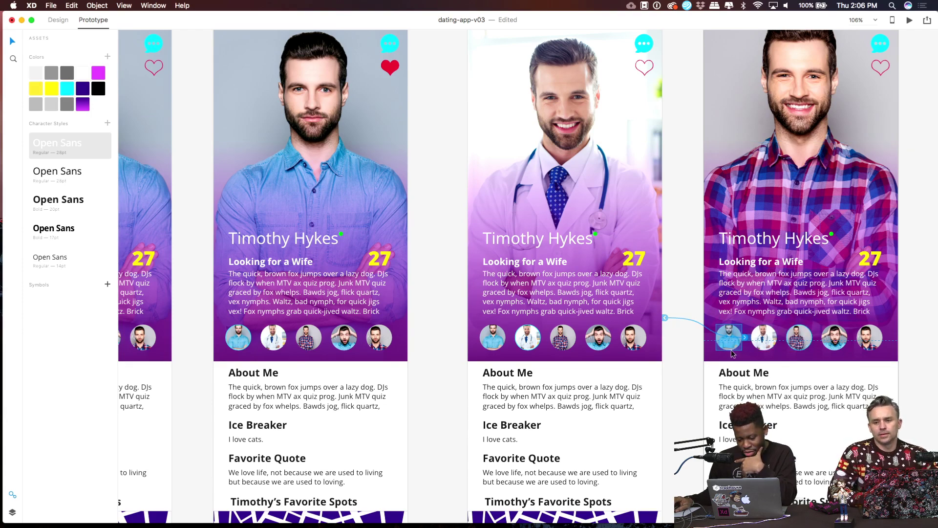
drag(745, 338, 434, 297)
click(428, 116)
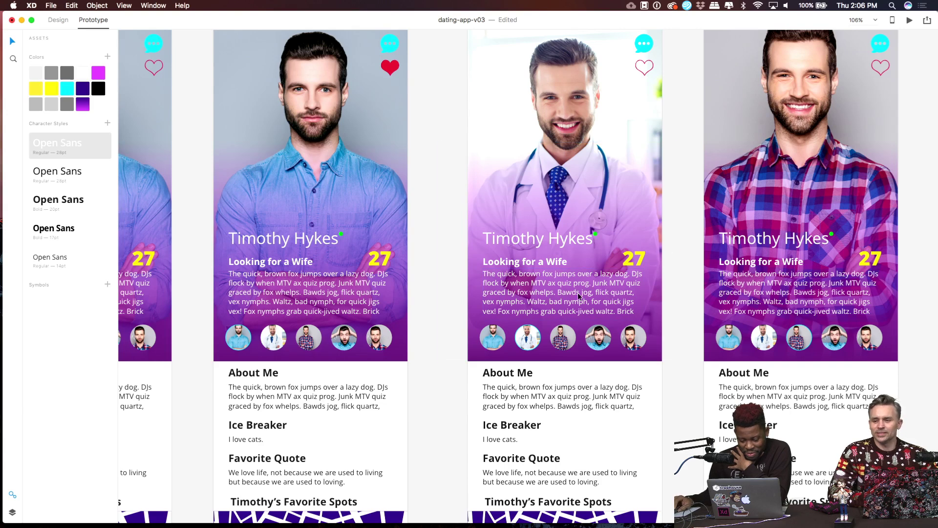
Check the links of the first three thumbnails on the doctor profile and the first thumbnail on Profile – 3, and clear the selection.
click(493, 338)
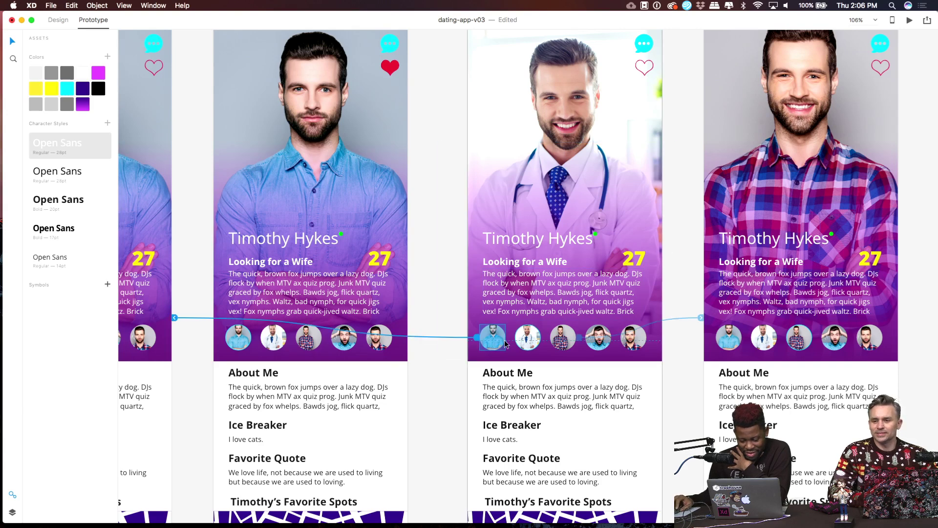
click(530, 337)
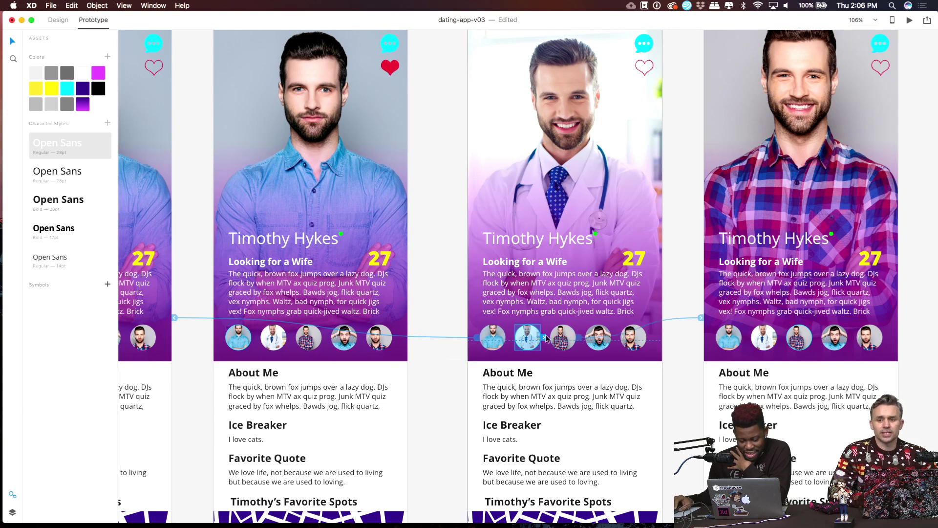
click(563, 336)
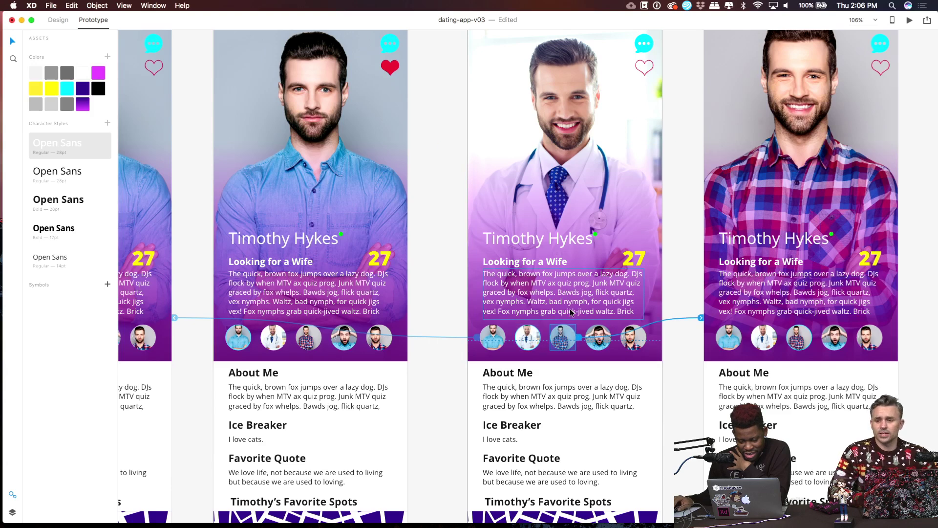
click(239, 339)
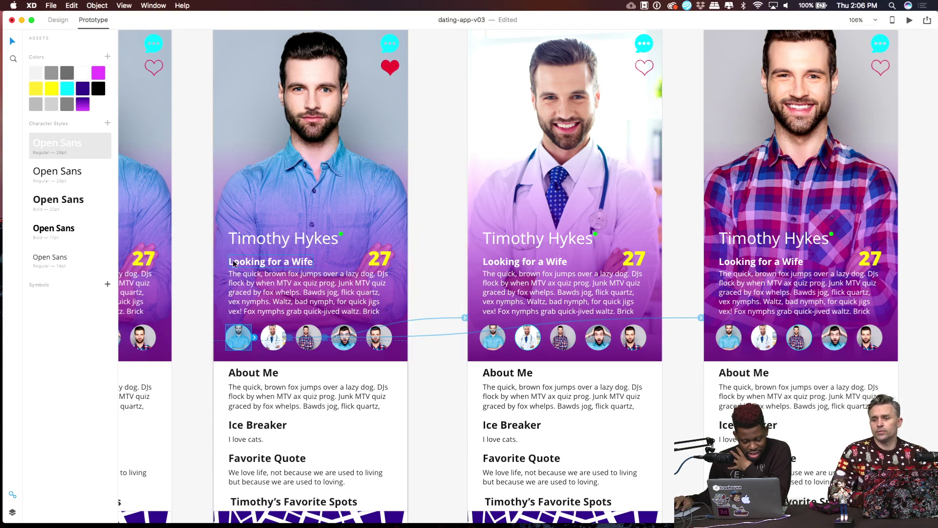
click(201, 287)
Link the first thumbnail on Profile – 2 to the Profile artboard with Dissolve, Ease Out, 0.4 s, and check the second thumbnail's link.
scroll(199, 282, left, 10)
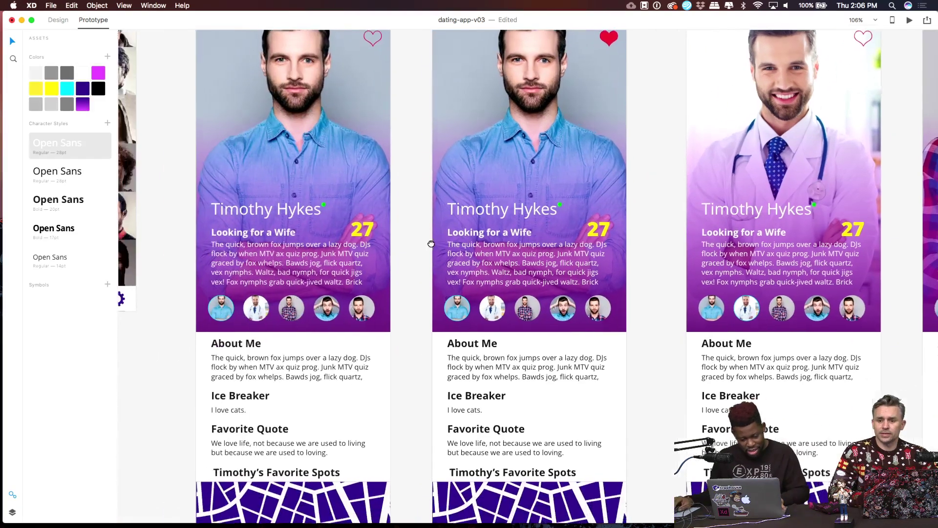
scroll(469, 274, right, 9)
drag(744, 341, 608, 286)
scroll(514, 254, left, 8)
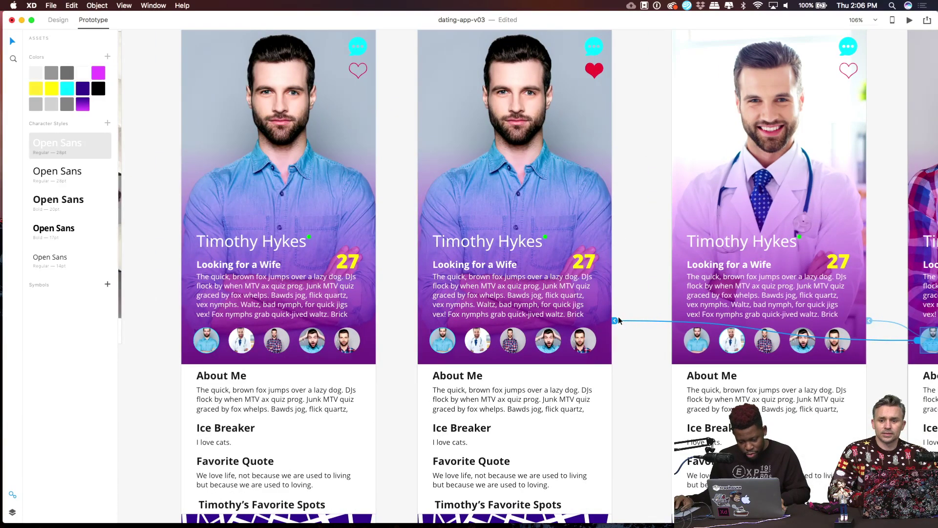
drag(614, 324, 374, 261)
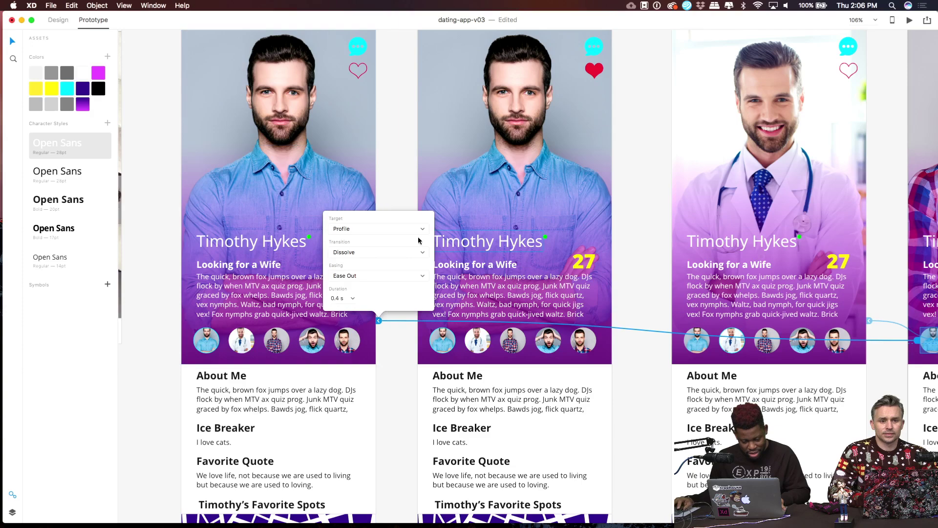
scroll(705, 227, right, 7)
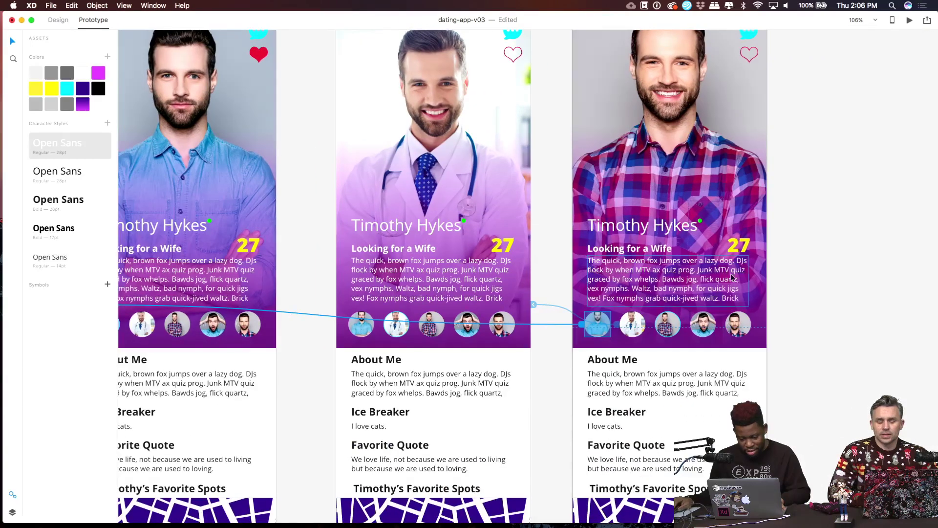
click(632, 327)
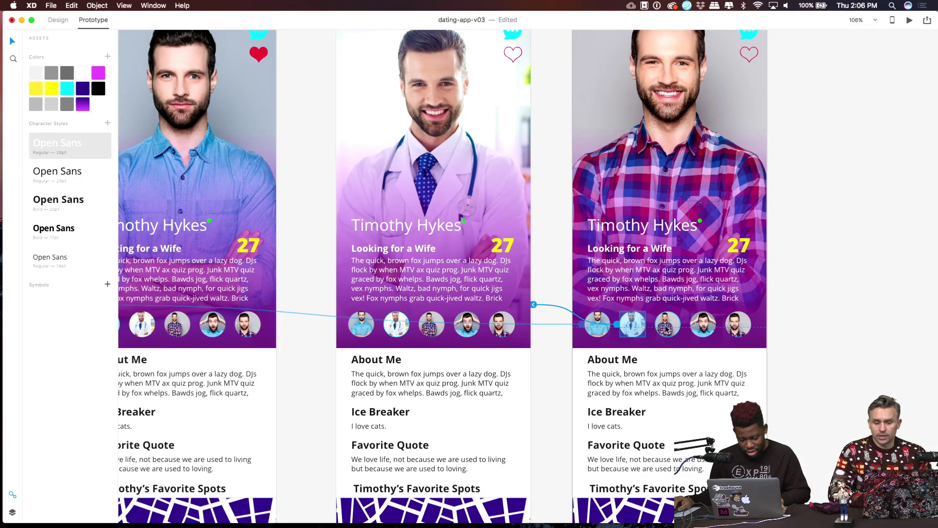
Select the person icon inside the bottom navigation bar of the Profiles artboard.
scroll(447, 342, down, 3)
scroll(446, 342, left, 6)
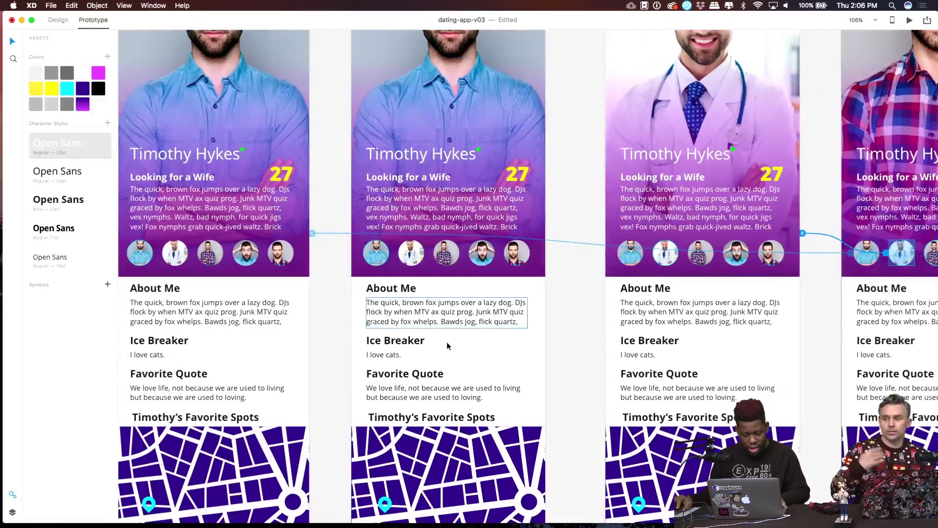
scroll(459, 338, down, 2)
scroll(366, 342, left, 7)
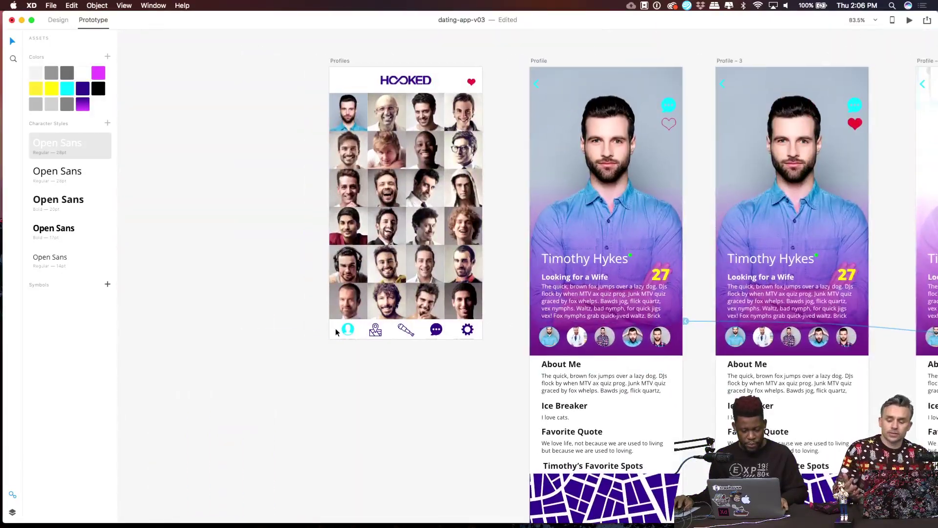
scroll(360, 366, down, 1)
click(356, 337)
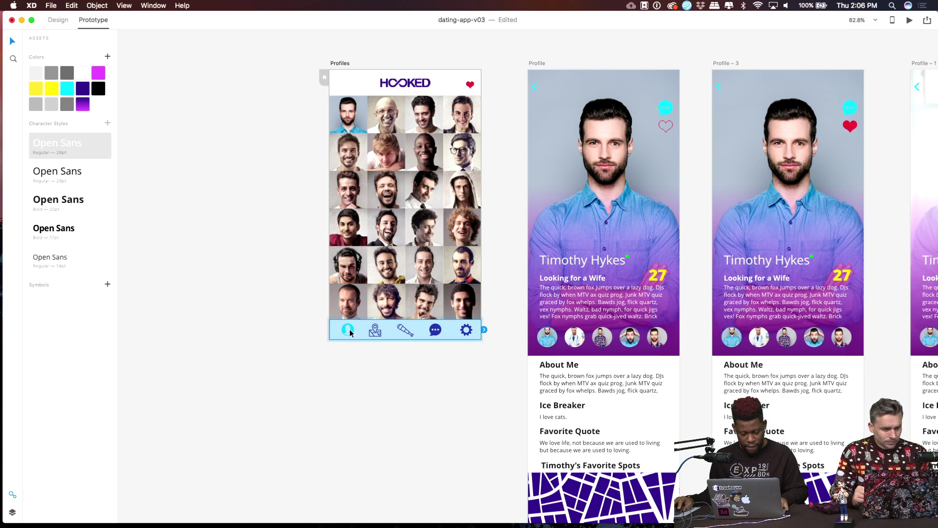
double_click(351, 332)
scroll(401, 386, down, 1)
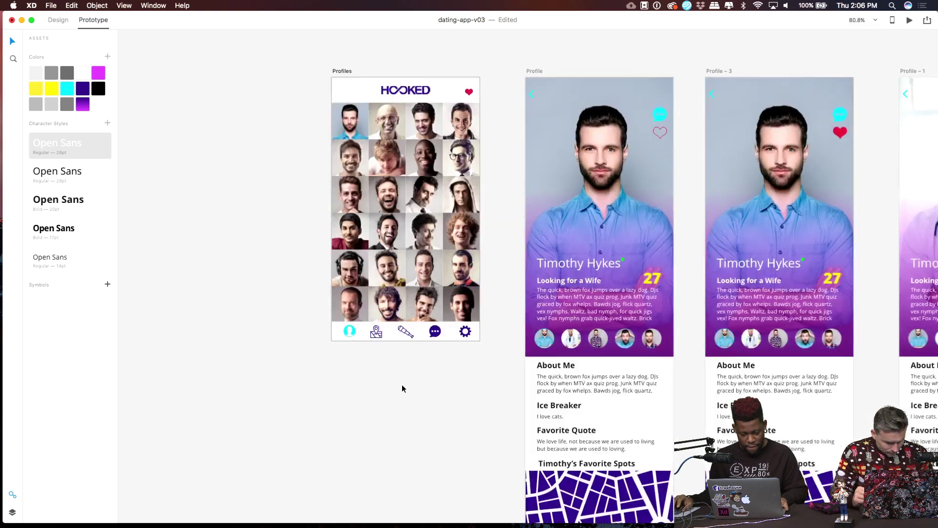
scroll(444, 390, down, 2)
scroll(445, 390, right, 2)
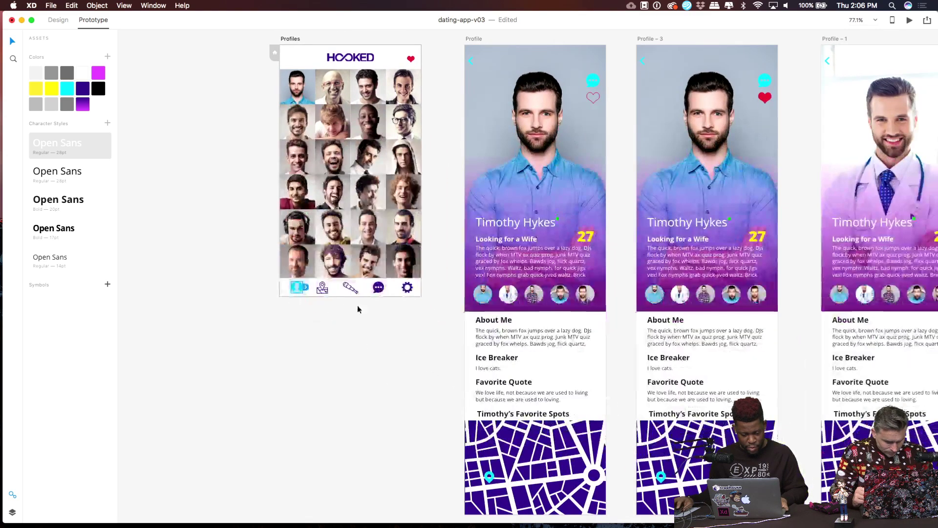
Link the map icon in the Profiles artboard's navigation bar to the artboard located below the Inbox artboard.
click(325, 292)
key(Escape)
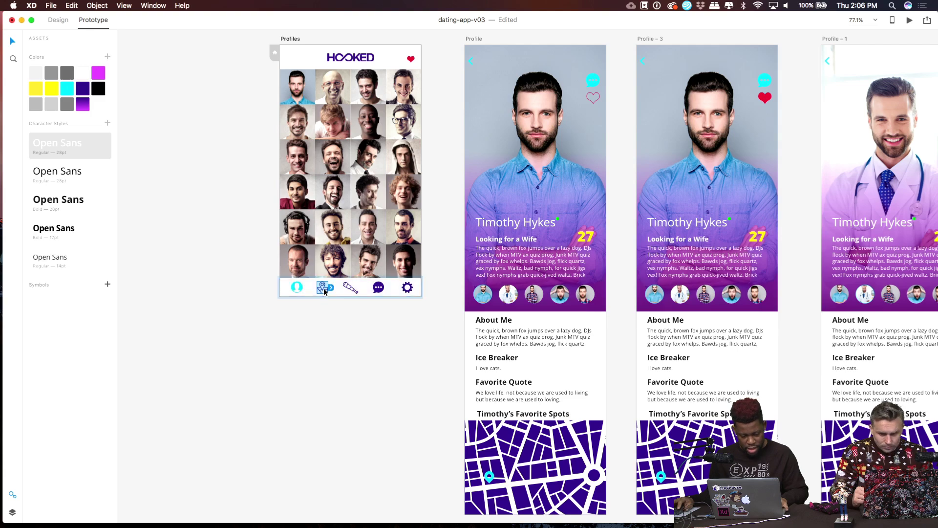
scroll(345, 336, down, 2)
drag(348, 352, 352, 216)
drag(368, 279, 310, 111)
drag(297, 162, 272, 142)
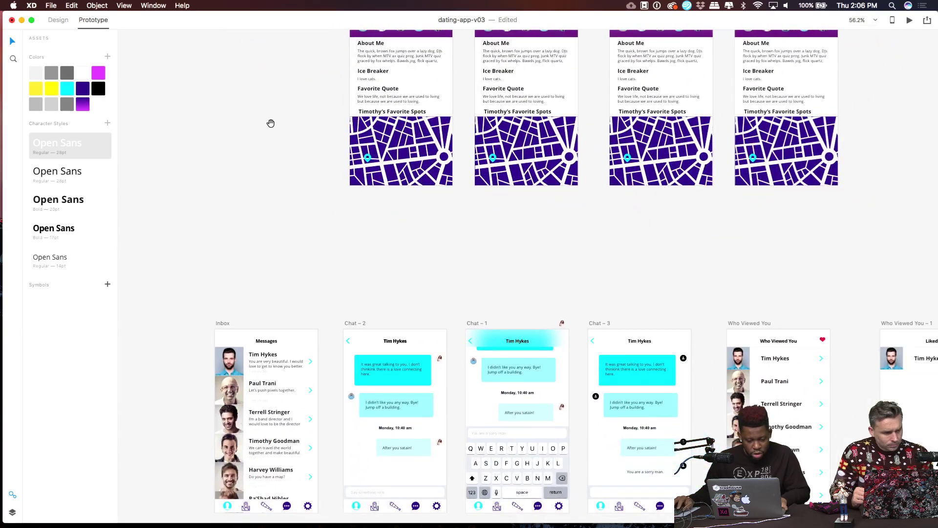
scroll(271, 124, up, 2)
drag(257, 63, 289, 359)
drag(305, 297, 281, 329)
scroll(289, 329, up, 3)
scroll(293, 326, down, 5)
scroll(293, 321, down, 6)
scroll(336, 184, up, 10)
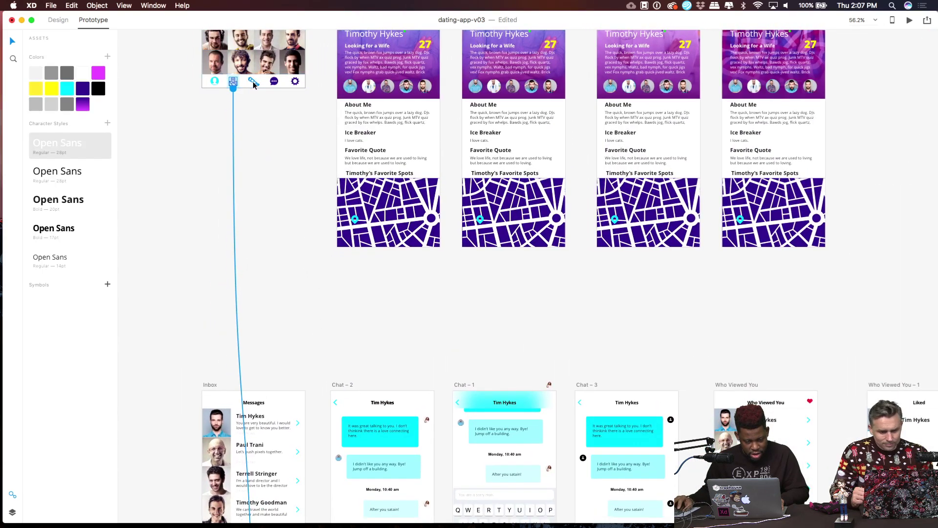
Link the telescope icon in the Profiles navigation bar to the Who Viewed You artboard with Dissolve, Ease Out and 0.4 s duration.
scroll(283, 185, down, 2)
scroll(283, 184, right, 2)
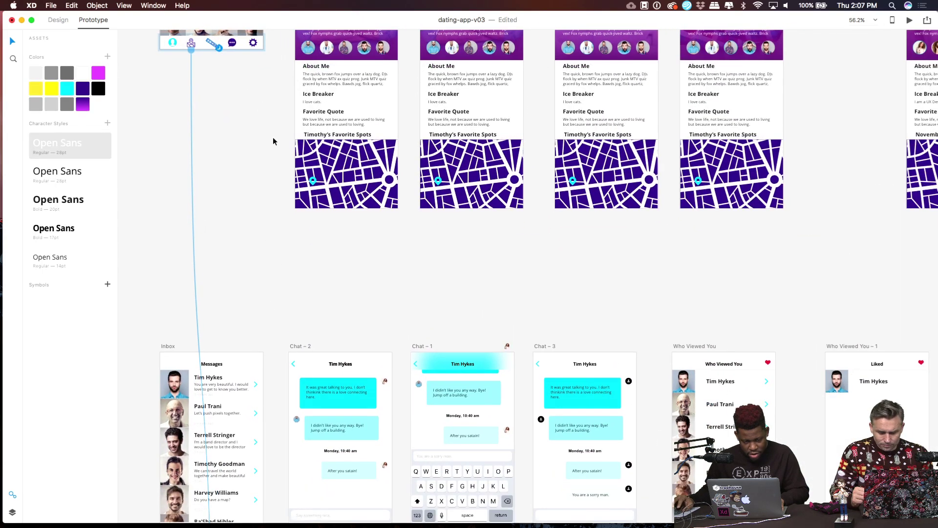
drag(219, 48, 221, 51)
drag(585, 397, 704, 379)
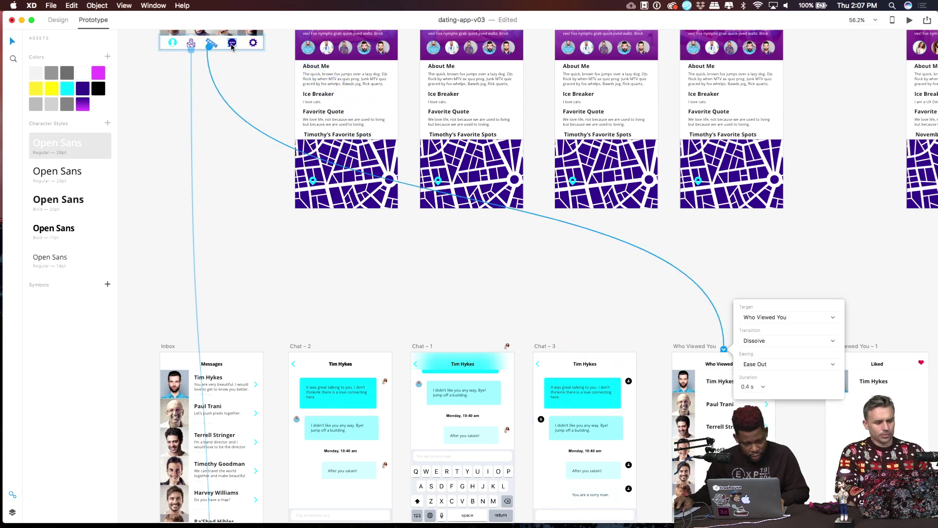
key(Escape)
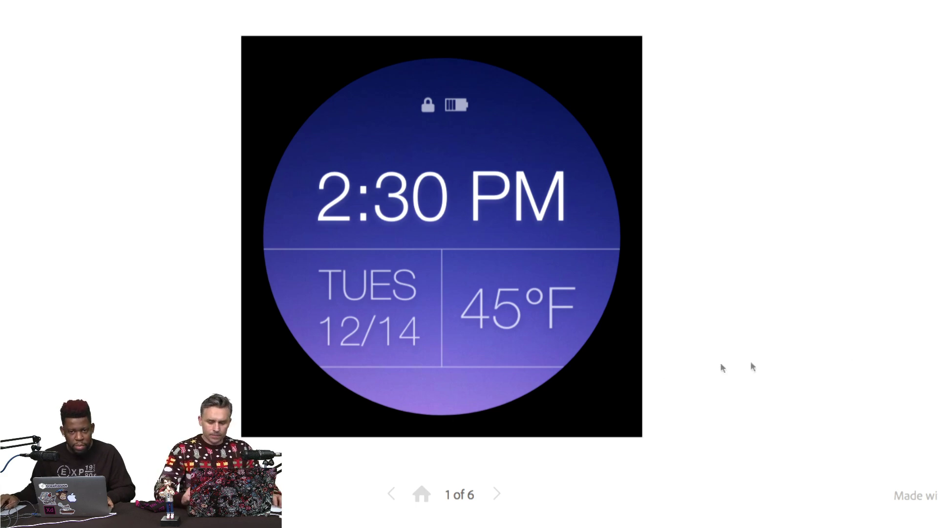
Switch to the shared smartwatch prototype in the browser and test going between the clock face and the app menu.
click(634, 407)
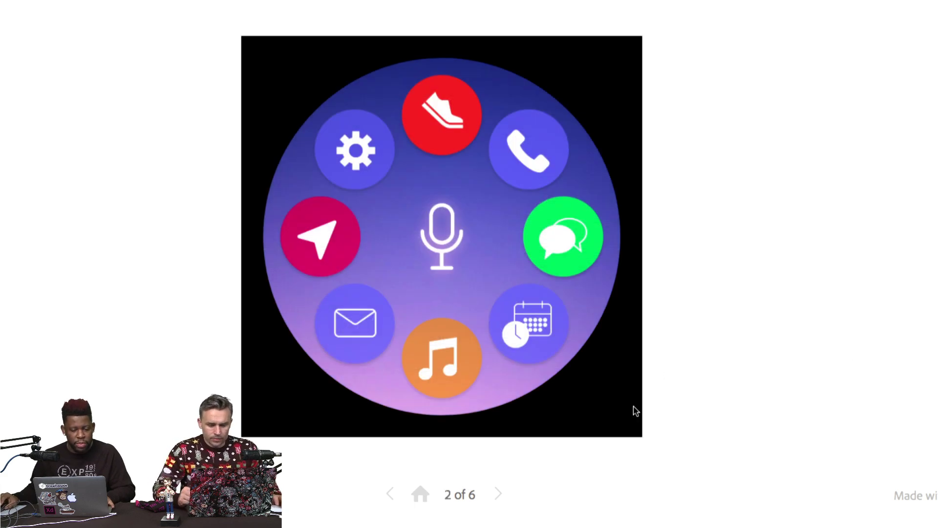
click(421, 494)
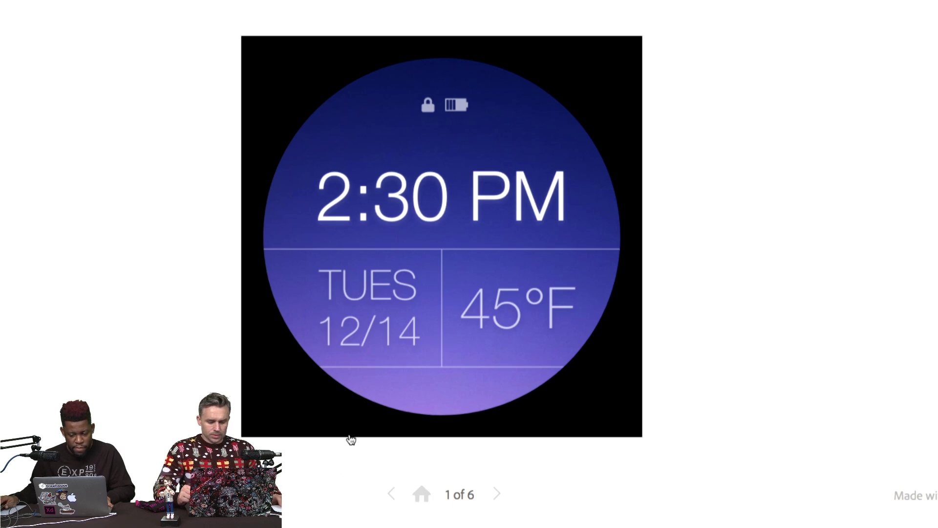
click(602, 65)
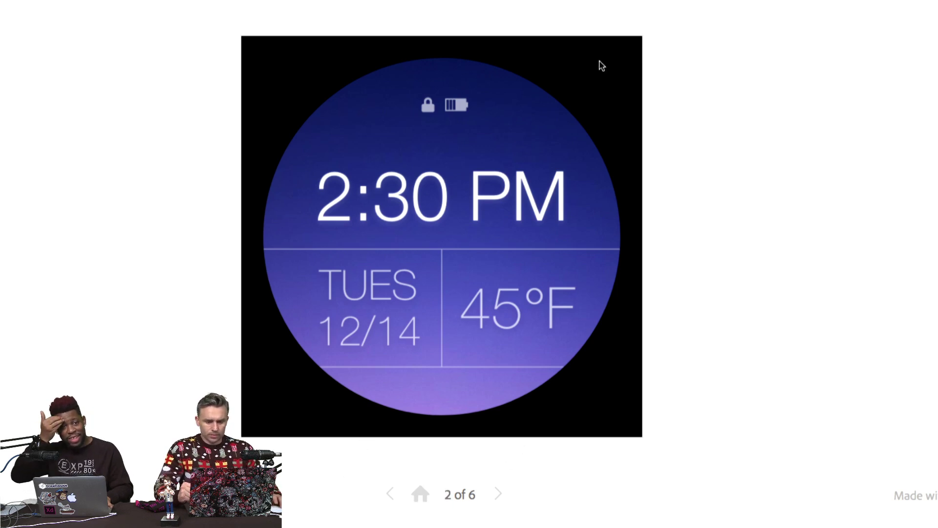
click(419, 494)
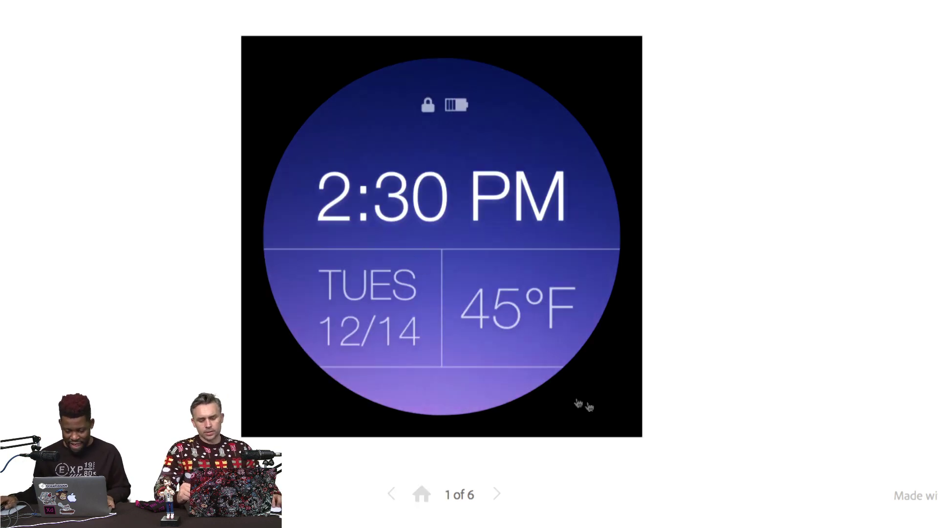
click(583, 375)
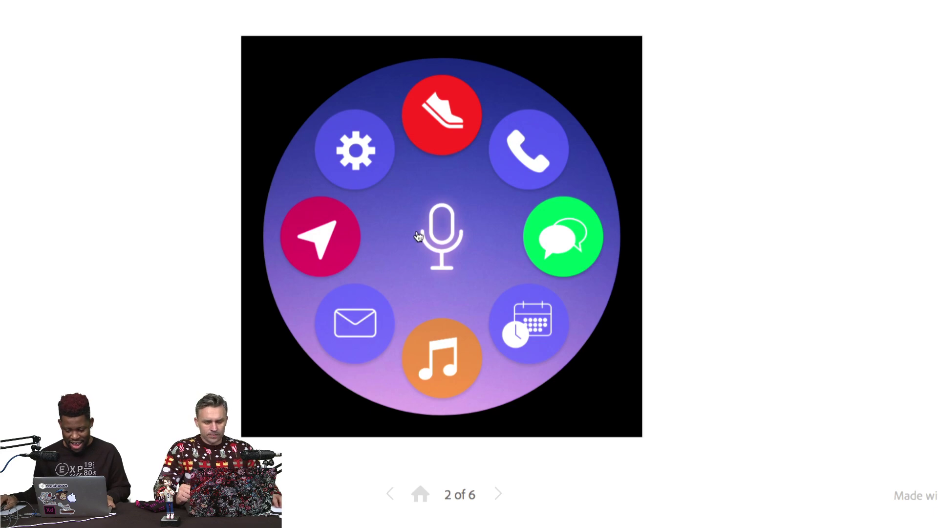
Test the microphone link in the watch prototype by opening Voice Control and returning to the app menu.
click(253, 391)
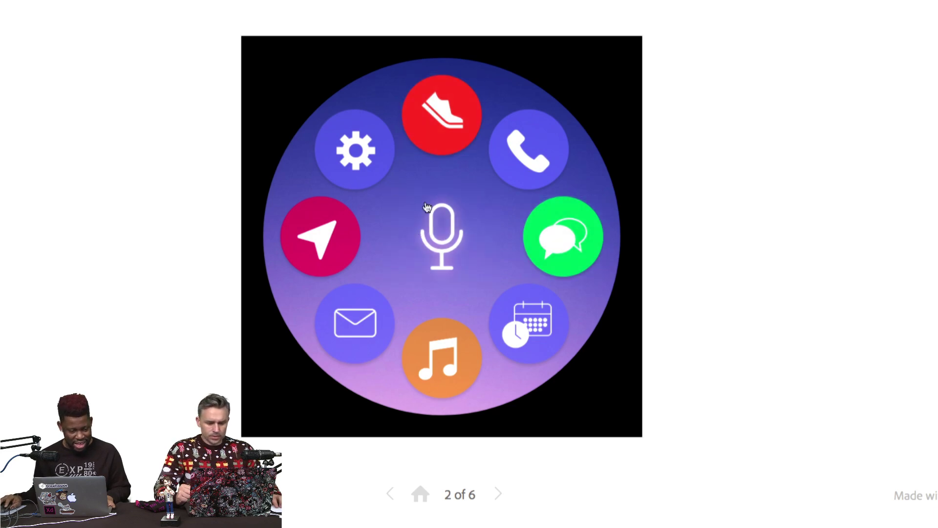
click(448, 245)
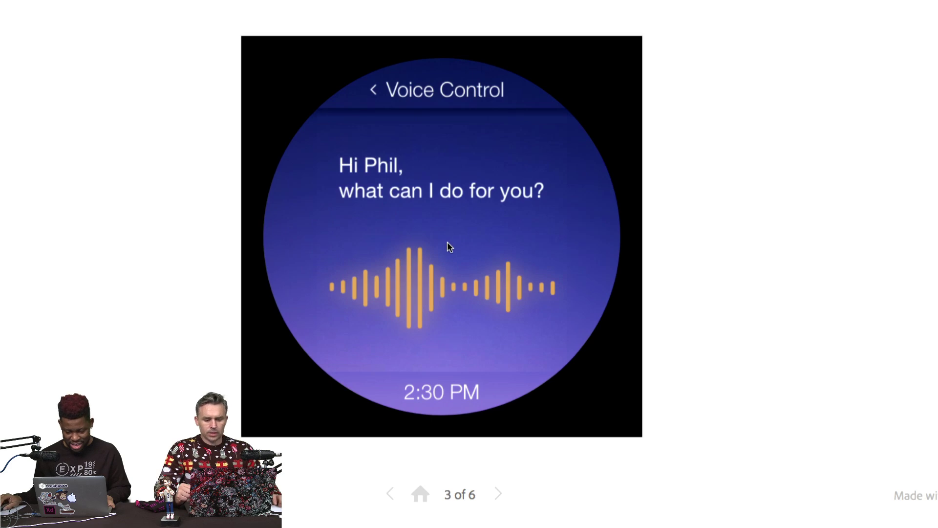
scroll(448, 246, down, 1)
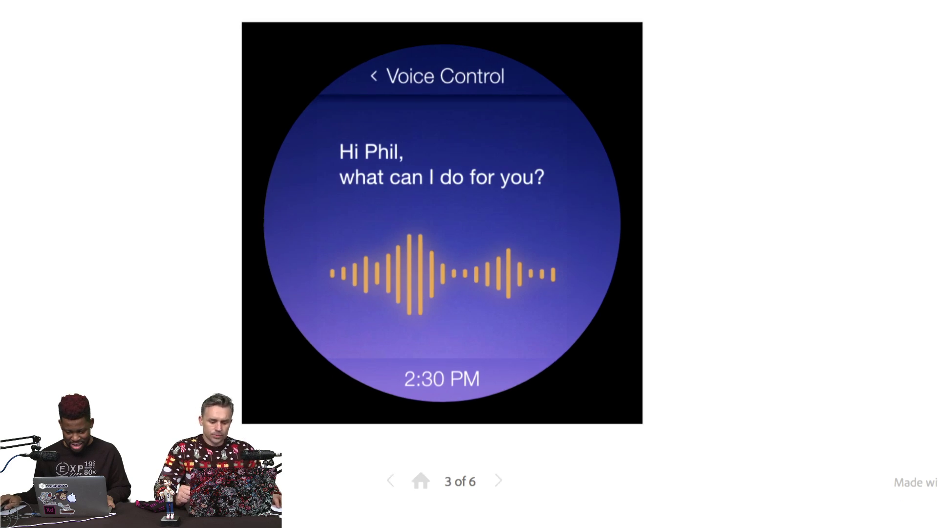
click(304, 384)
click(424, 74)
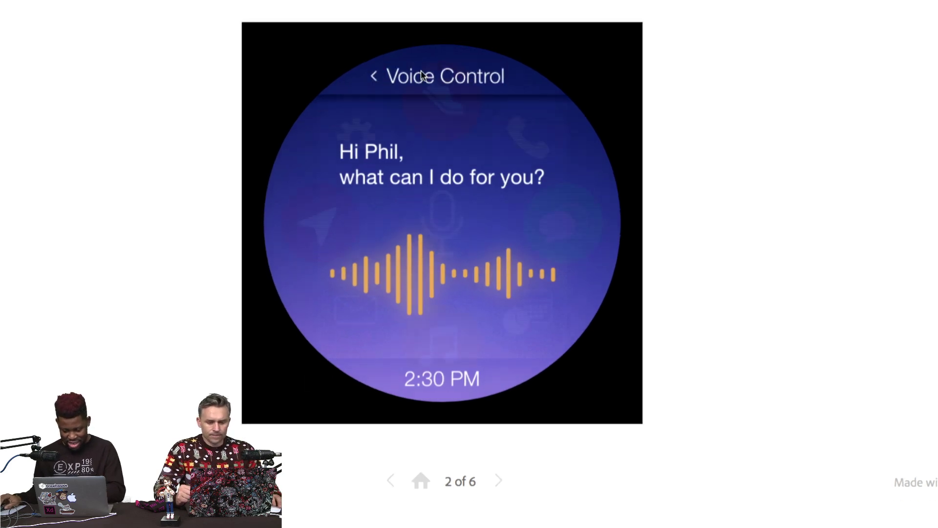
Test the red shoe icon's link by opening the Fitness screen and returning to the app menu.
click(327, 68)
click(434, 107)
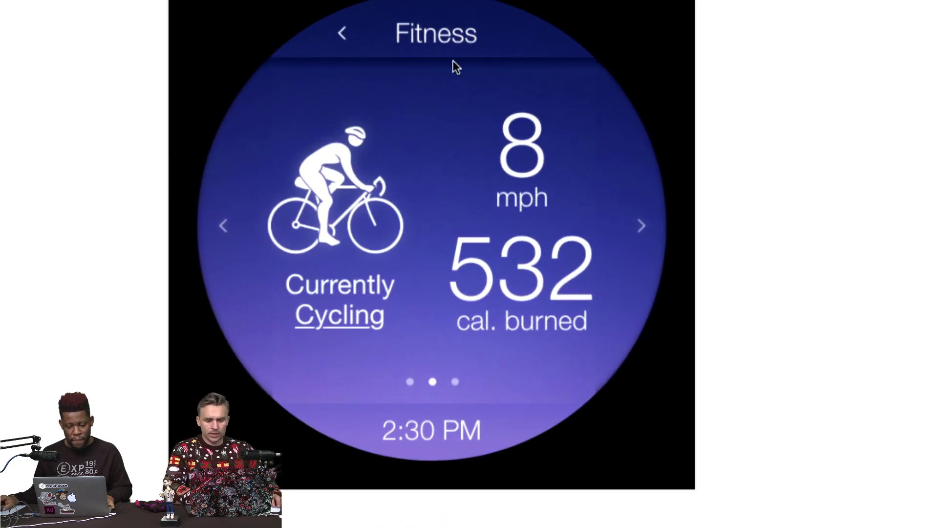
click(433, 38)
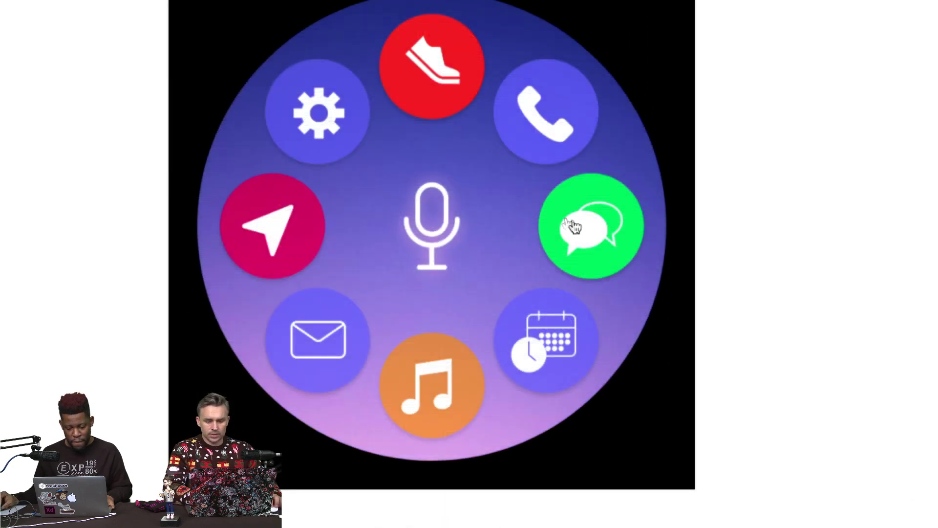
Review the smartwatch prototype's messages list, message conversation and Fitness screens, and return to its home screen.
click(595, 235)
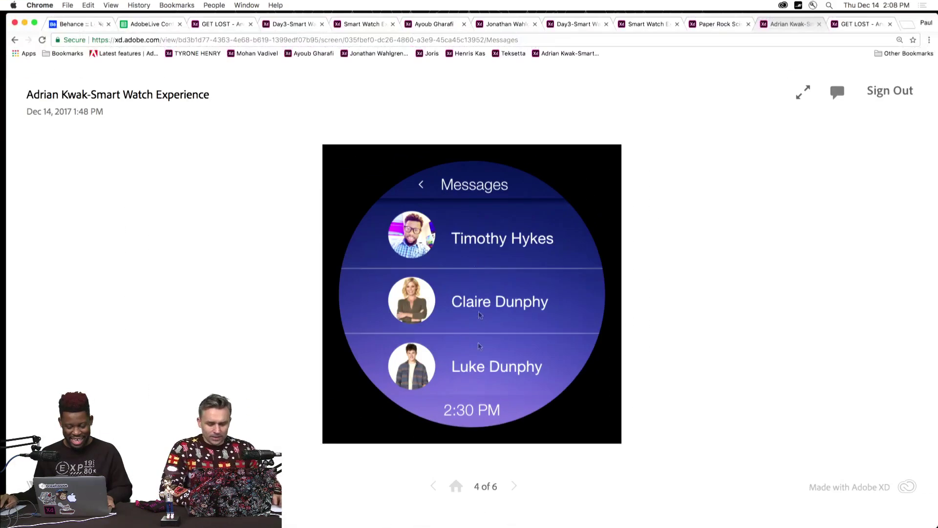
click(513, 487)
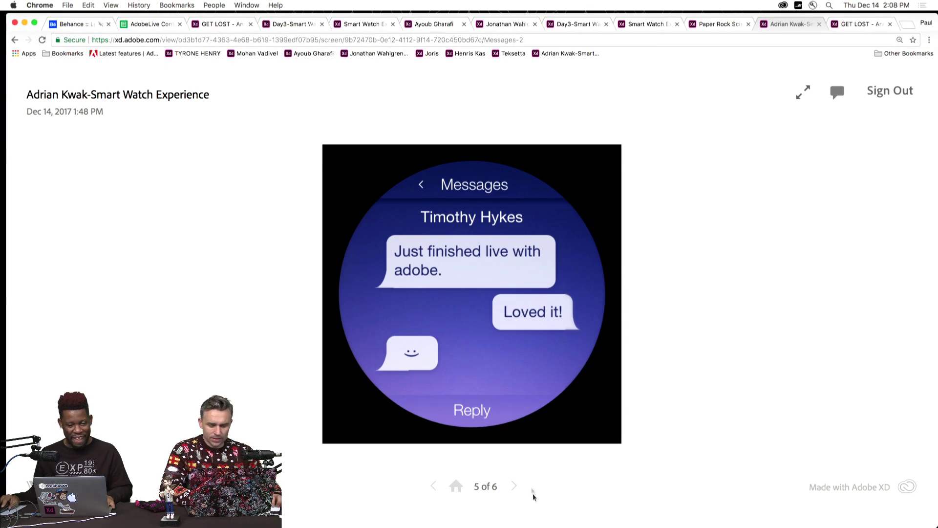
click(513, 486)
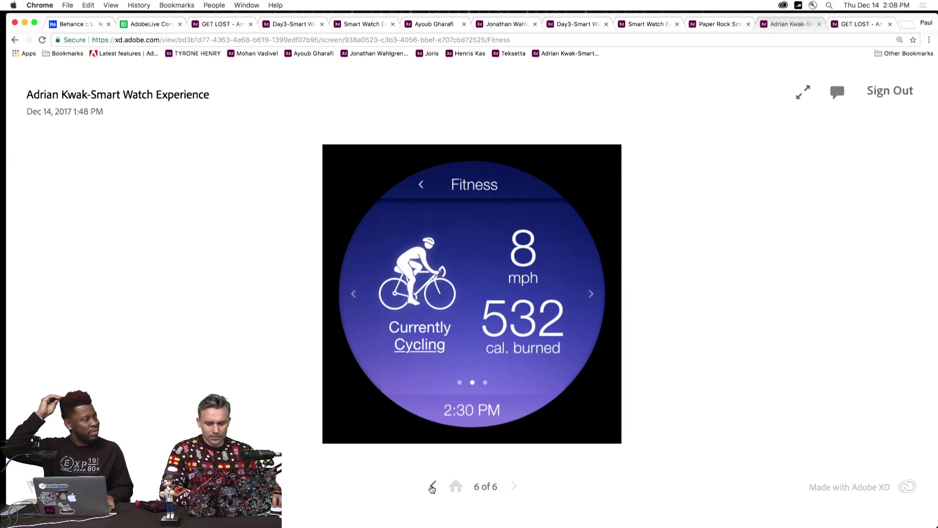
click(432, 487)
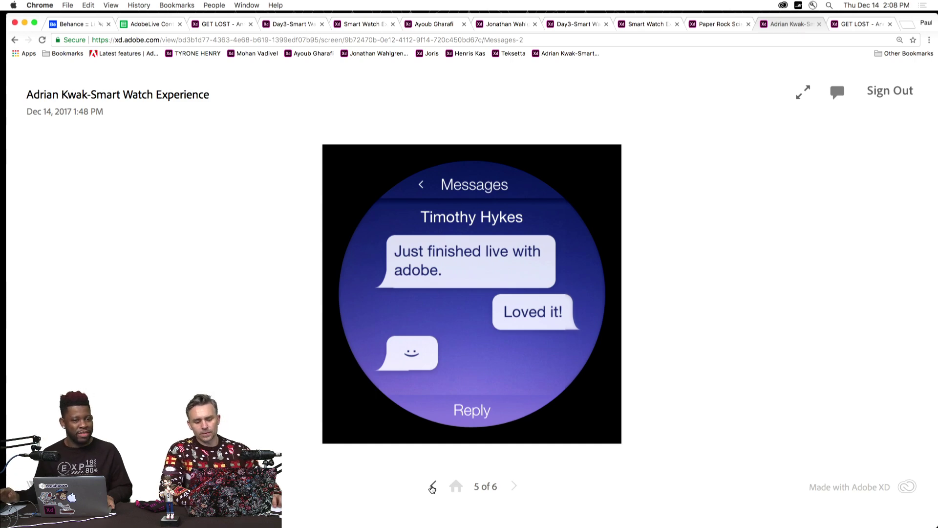
click(432, 487)
click(432, 487)
click(433, 487)
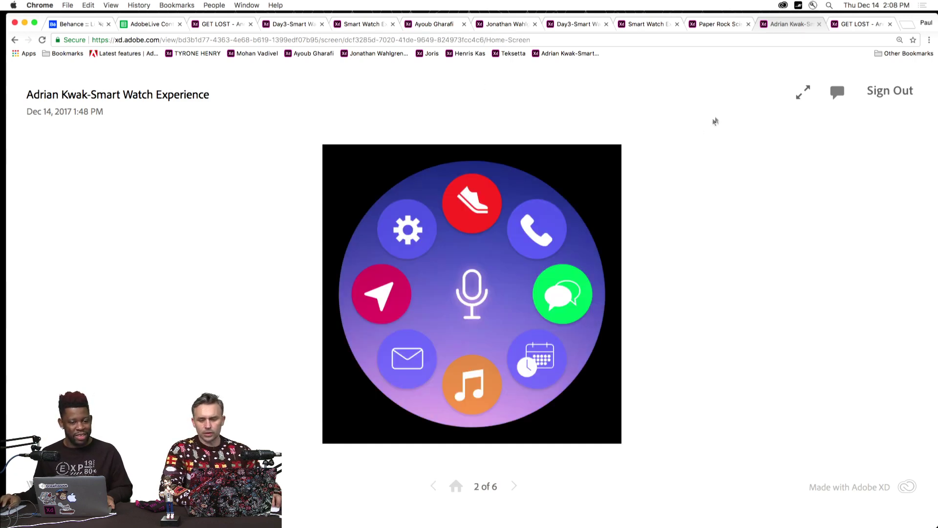
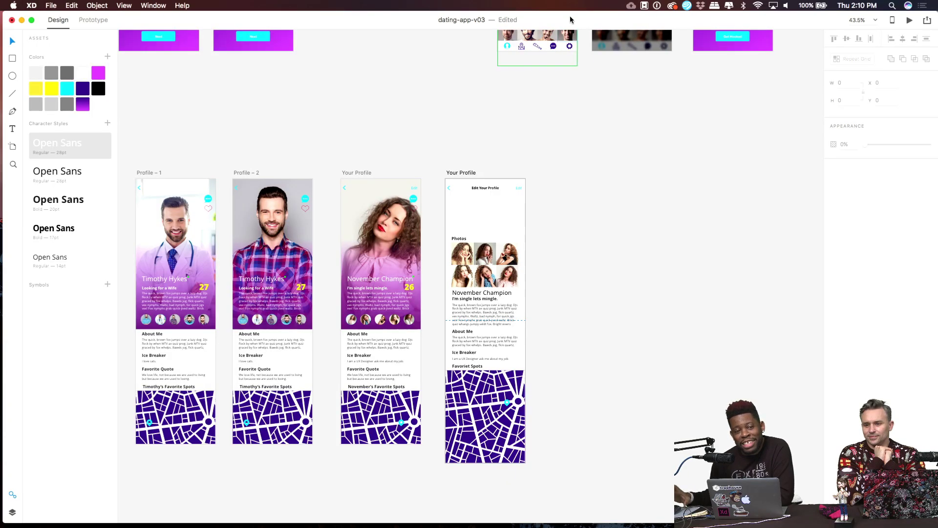
Switch to the dating-app-v03 document in Adobe XD and examine the Edit Your Profile artboard's header, blank area and photo grid.
scroll(439, 204, up, 3)
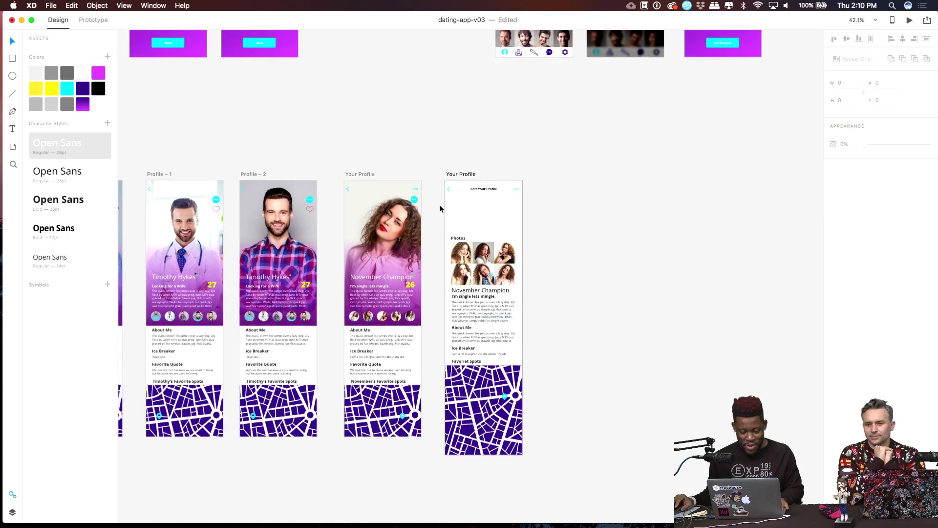
scroll(478, 221, up, 2)
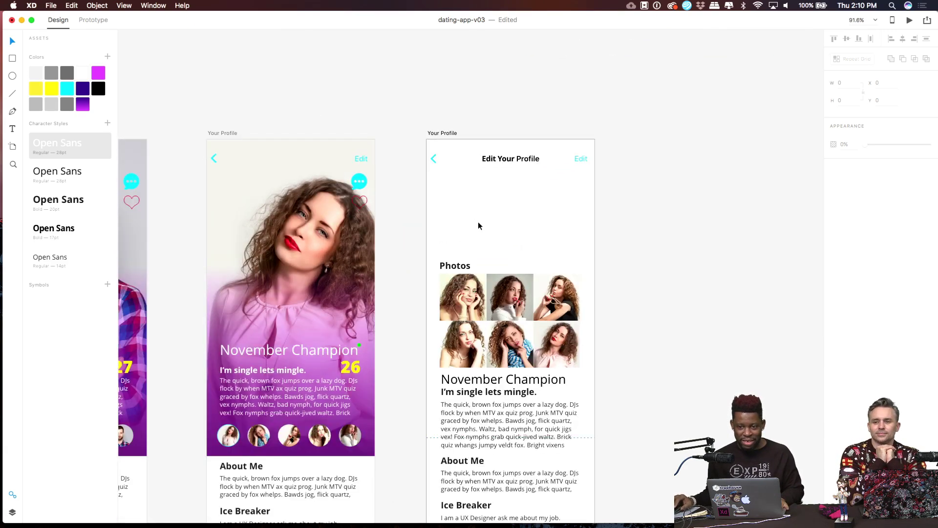
scroll(478, 221, up, 5)
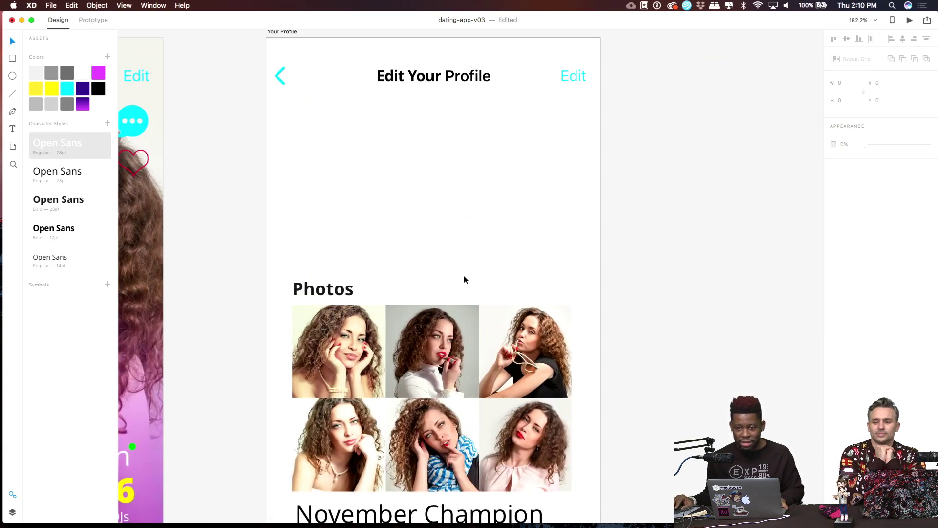
scroll(444, 266, up, 1)
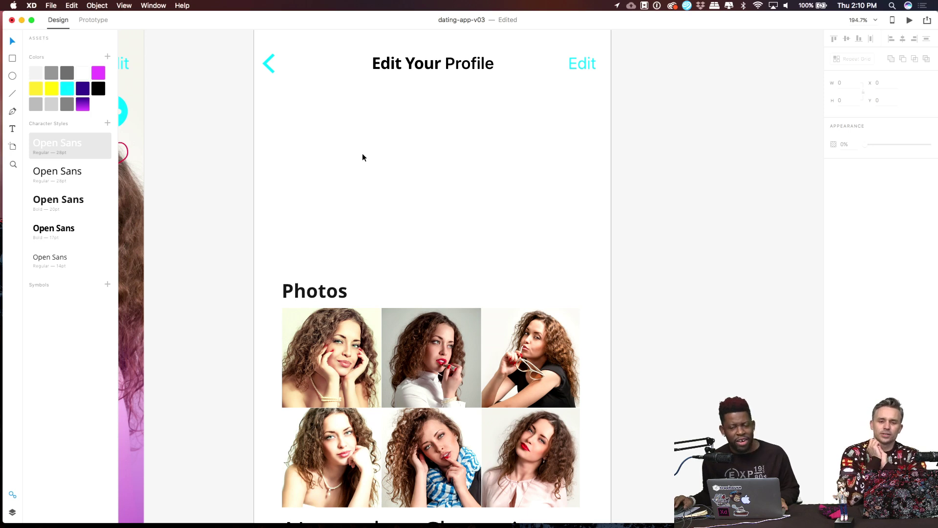
scroll(351, 133, down, 3)
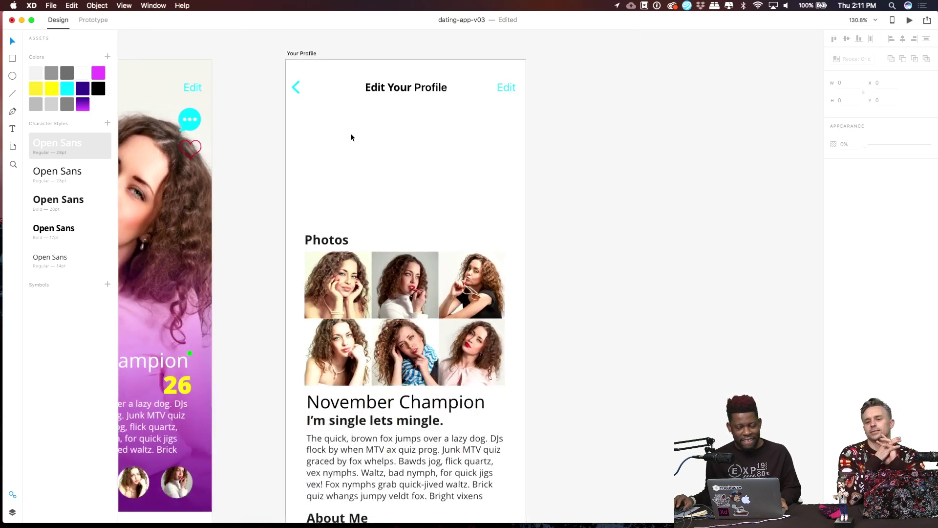
scroll(351, 133, up, 3)
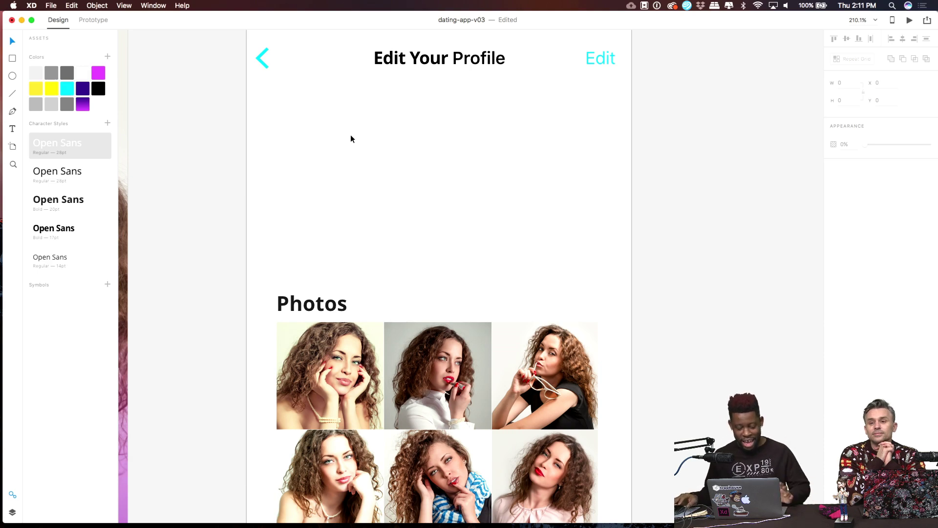
scroll(321, 169, down, 5)
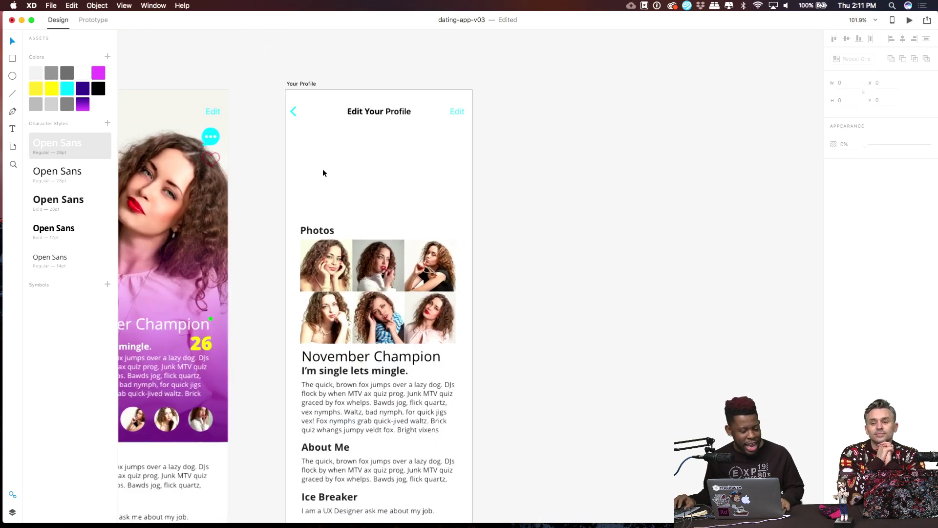
scroll(323, 172, up, 2)
scroll(323, 175, up, 2)
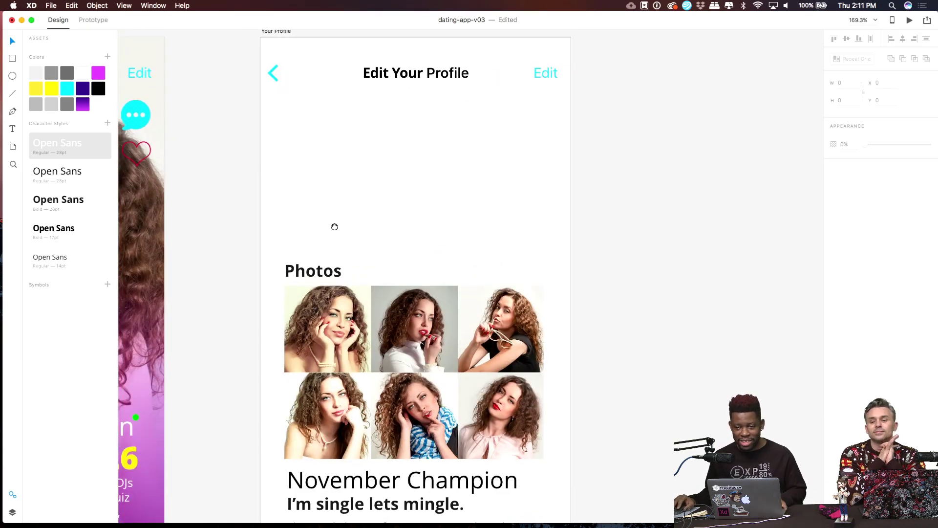
scroll(337, 230, up, 3)
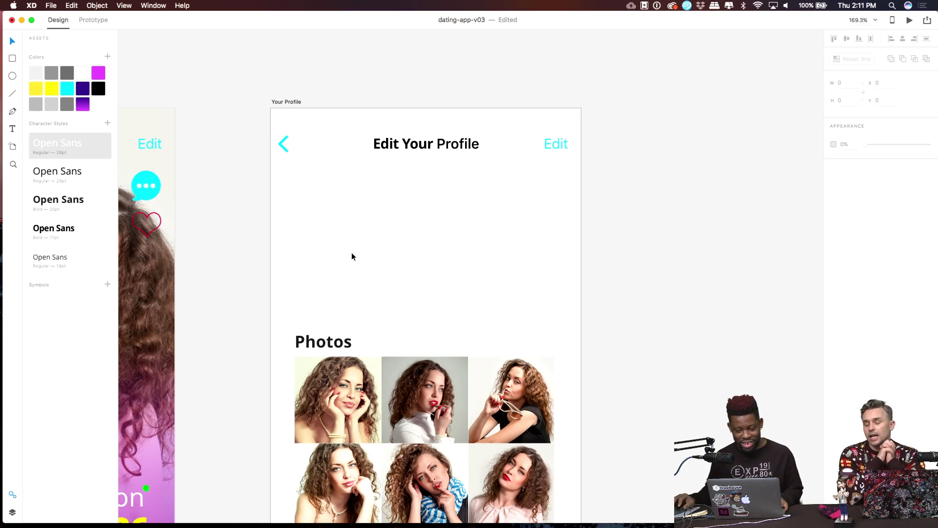
scroll(352, 245, down, 1)
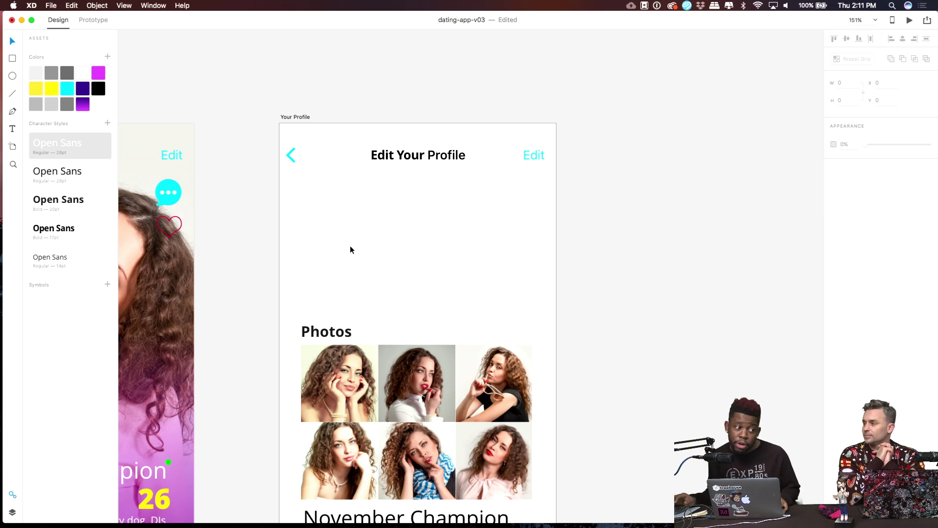
scroll(357, 238, down, 3)
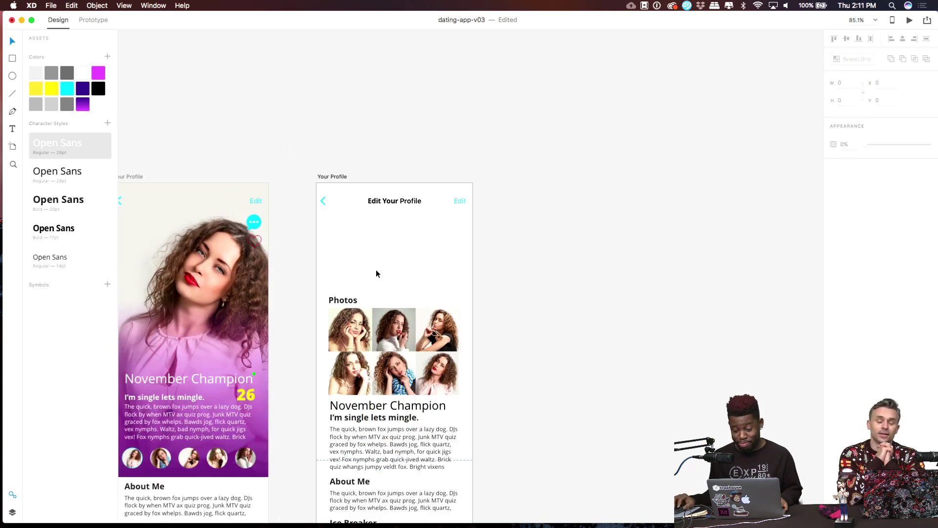
scroll(376, 271, up, 3)
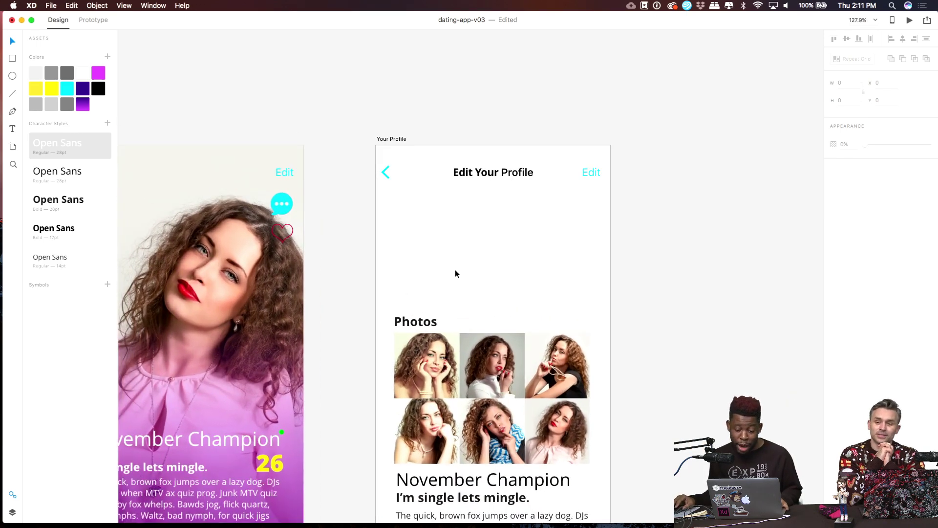
drag(456, 270, 490, 249)
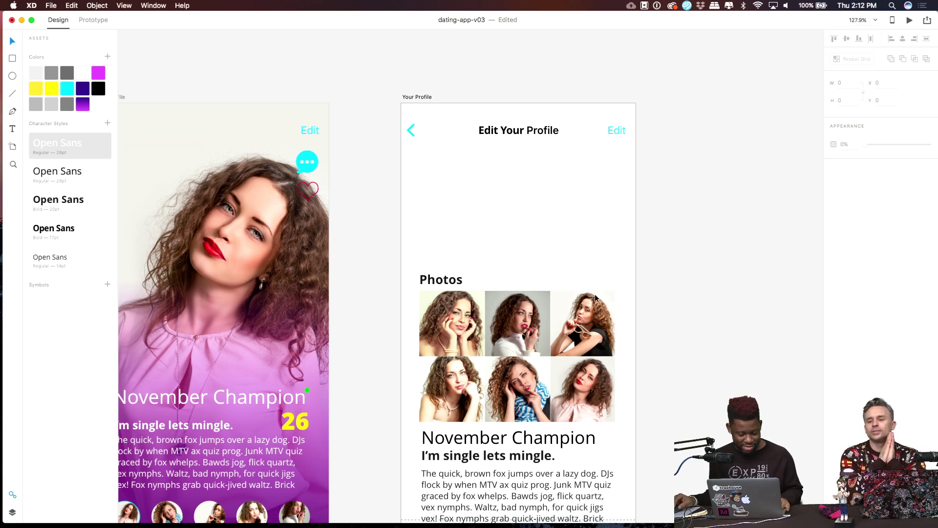
scroll(473, 208, up, 2)
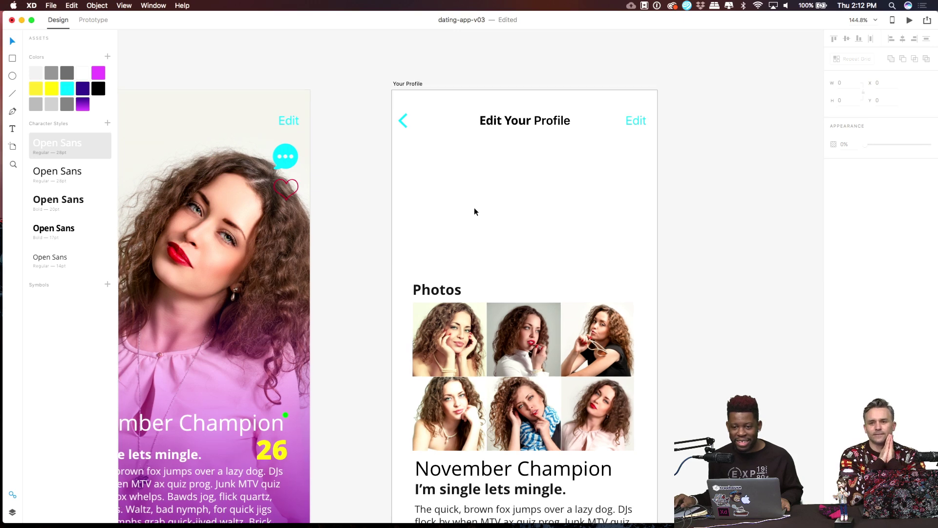
scroll(474, 211, up, 1)
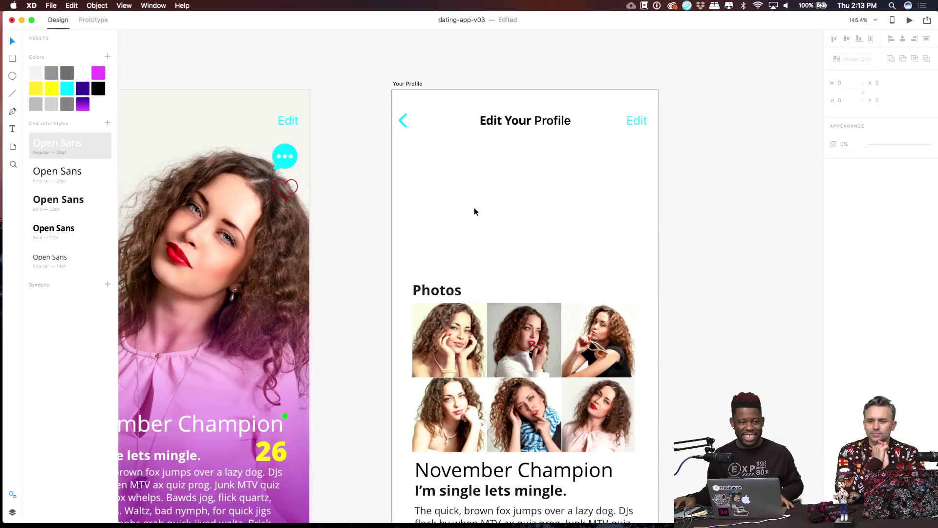
Compare the Edit Your Profile artboard with the neighbouring Your Profile artboard, checking their headers and overall layout.
scroll(471, 190, down, 5)
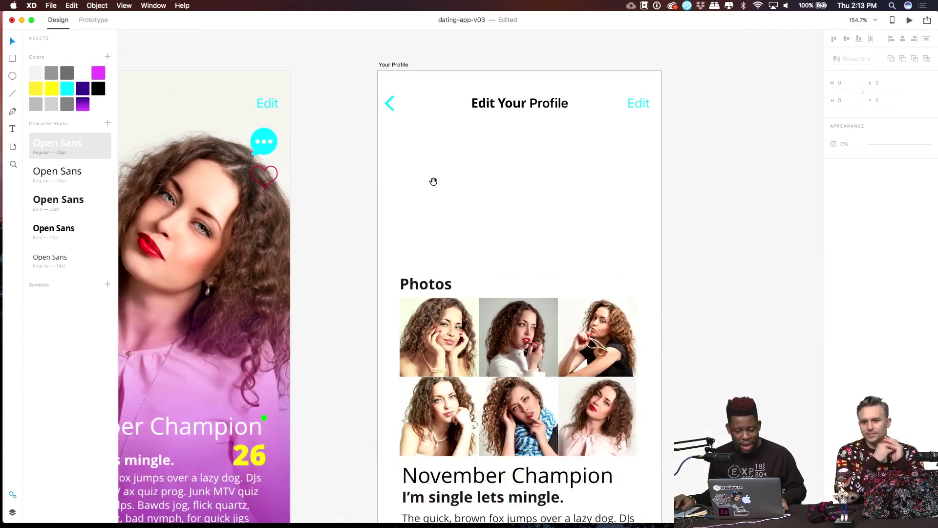
scroll(434, 183, up, 5)
drag(533, 186, 558, 191)
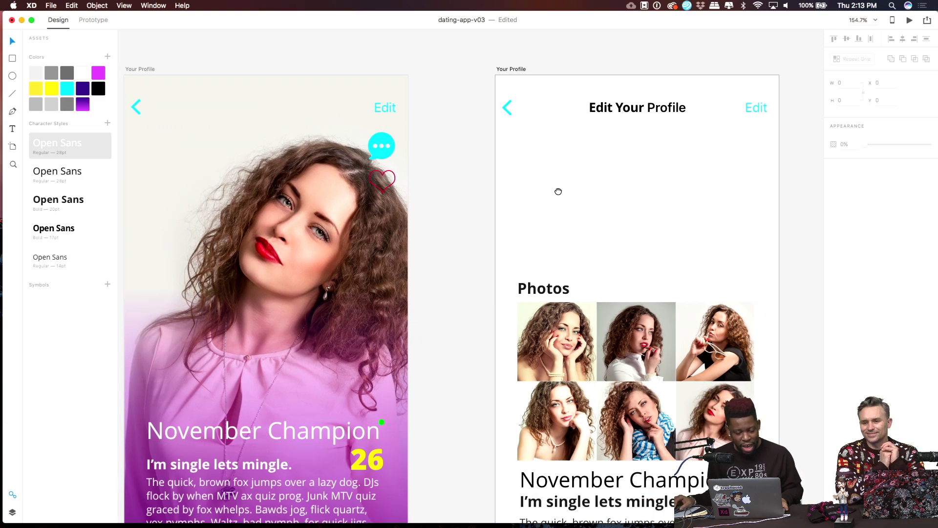
scroll(430, 123, down, 5)
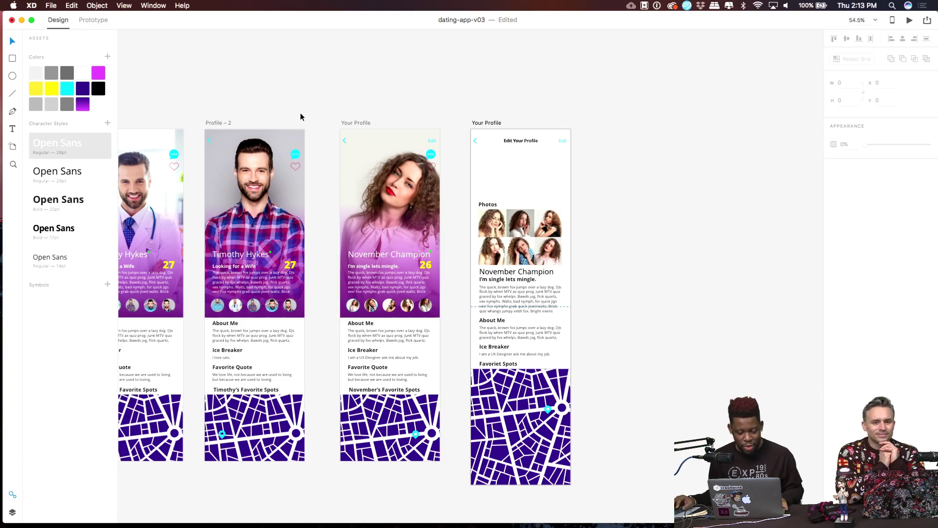
scroll(477, 145, up, 4)
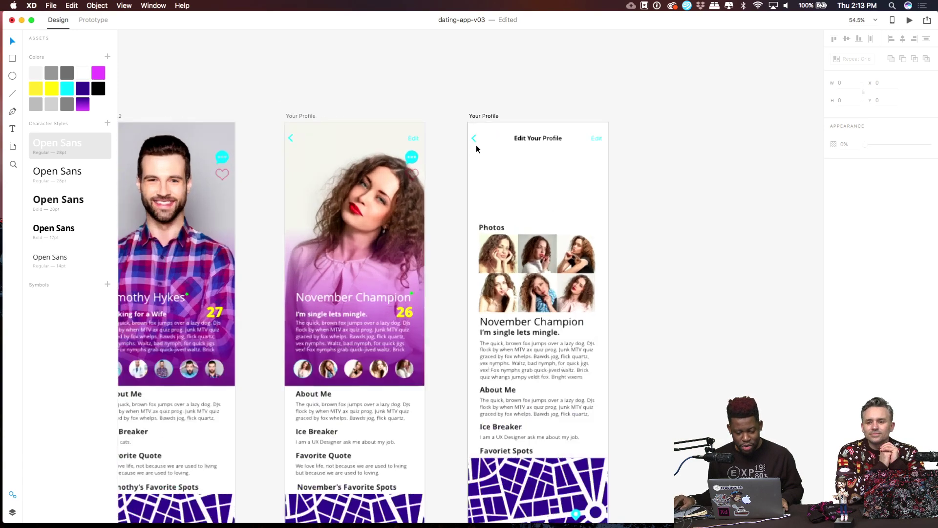
scroll(476, 145, up, 1)
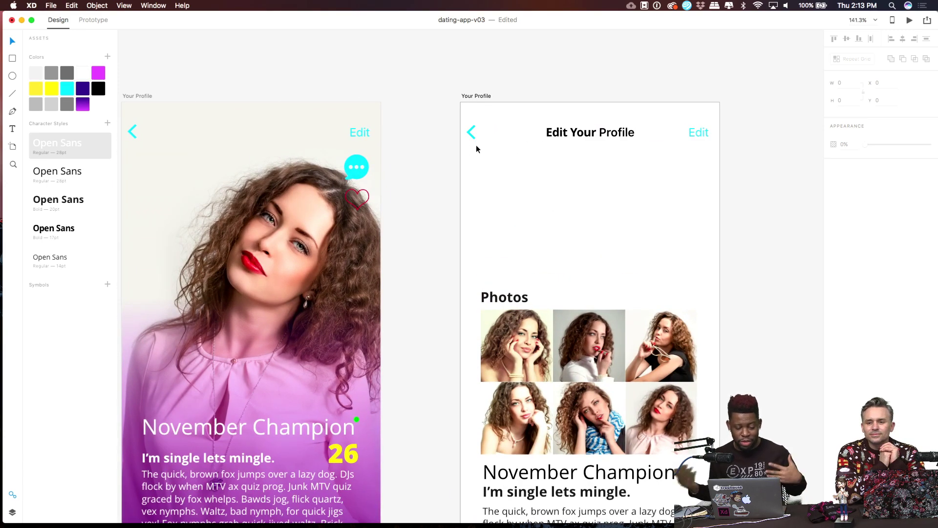
scroll(476, 145, left, 5)
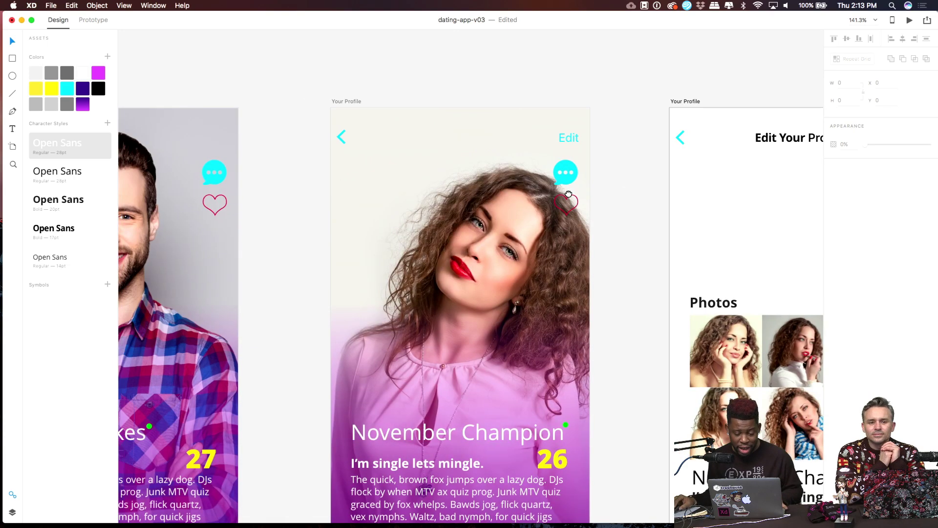
scroll(378, 177, right, 5)
scroll(509, 171, up, 2)
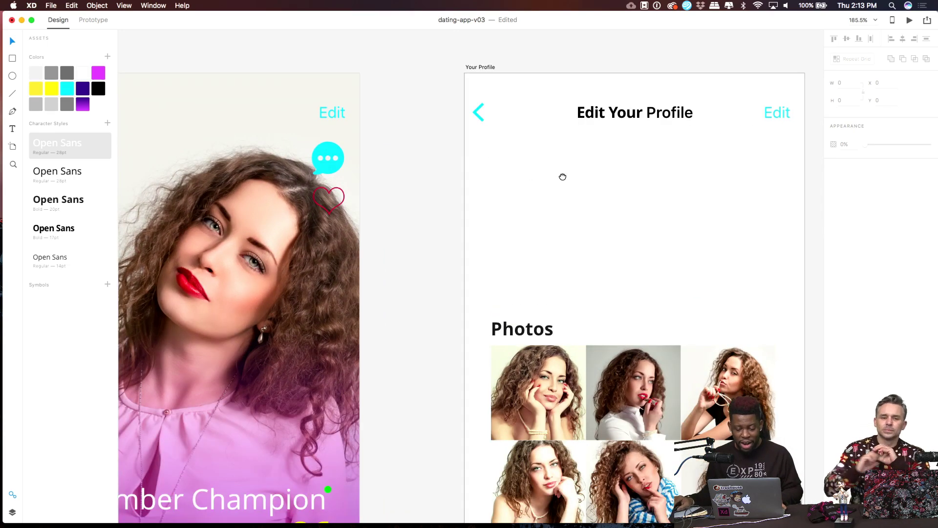
drag(562, 177, 541, 189)
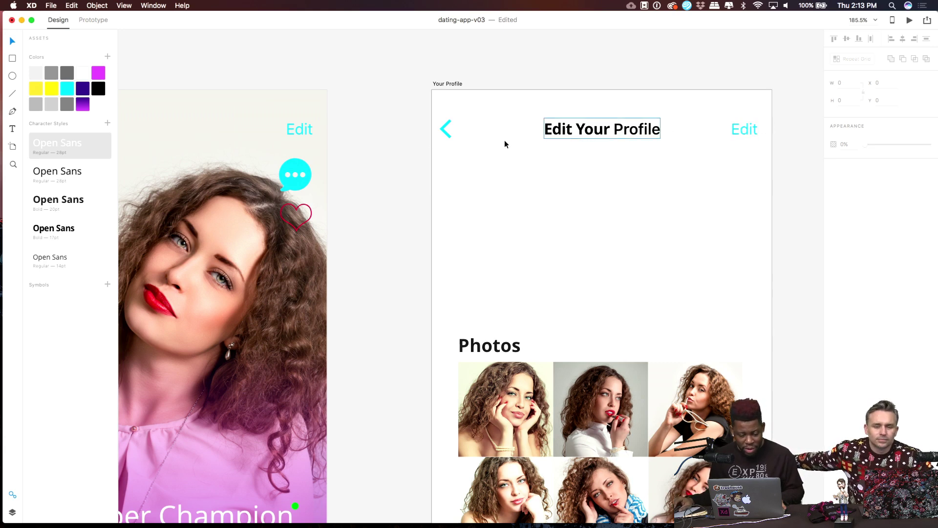
drag(505, 142, 755, 137)
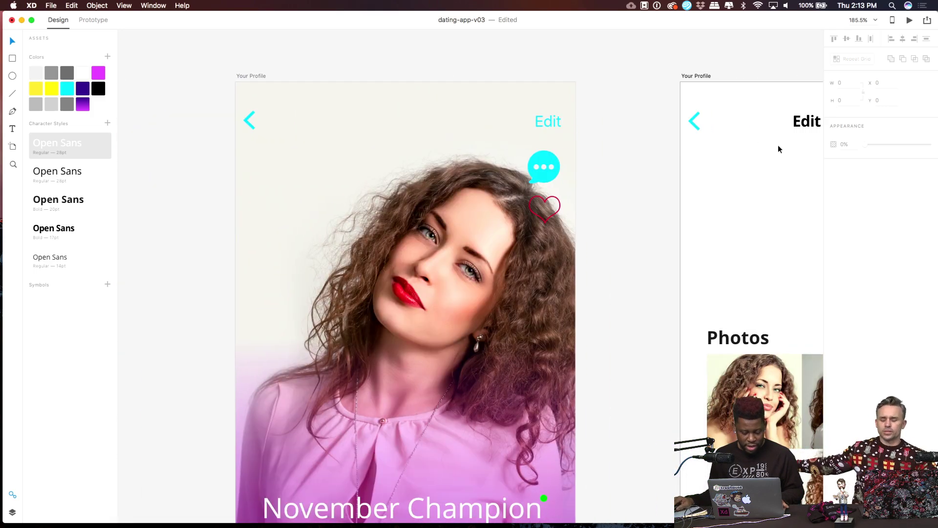
scroll(776, 154, down, 3)
drag(650, 167, 464, 175)
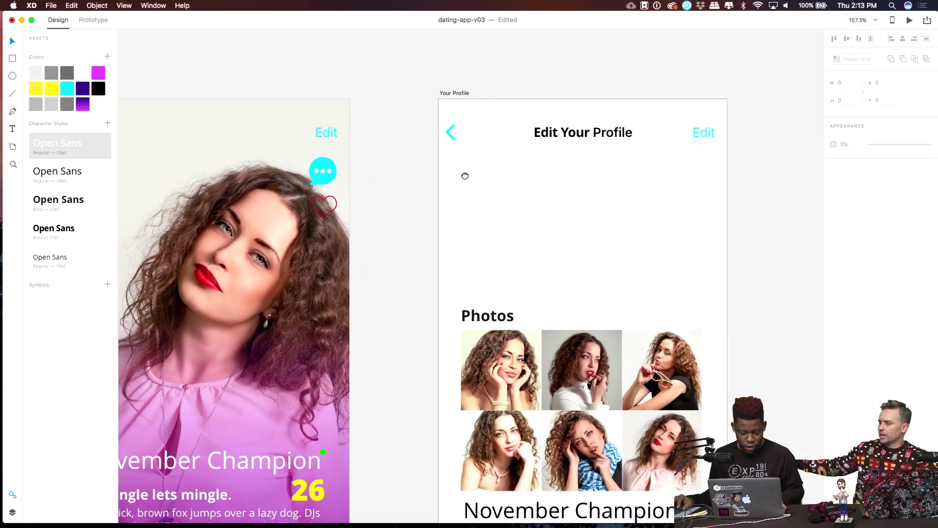
Move the photos, profile text and map on the Edit Your Profile artboard up beneath the header, to about Y 87.
double_click(663, 133)
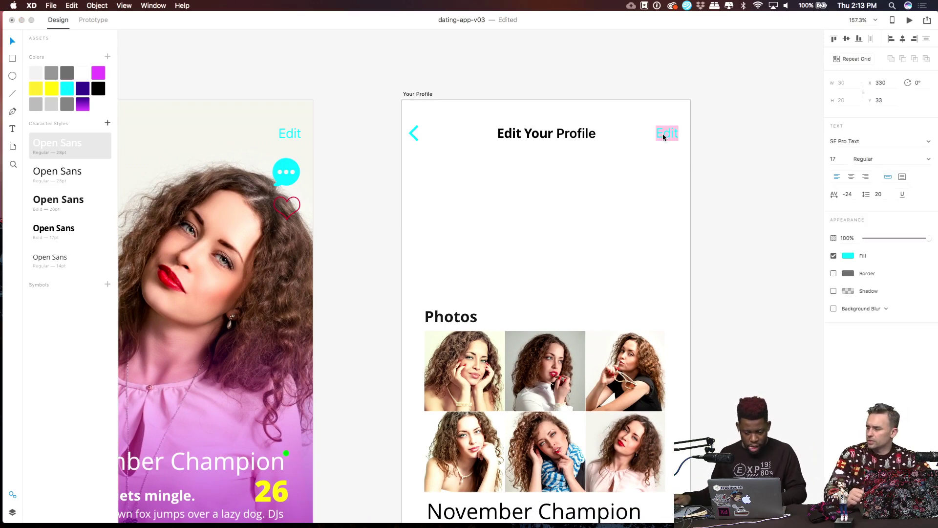
scroll(635, 177, down, 5)
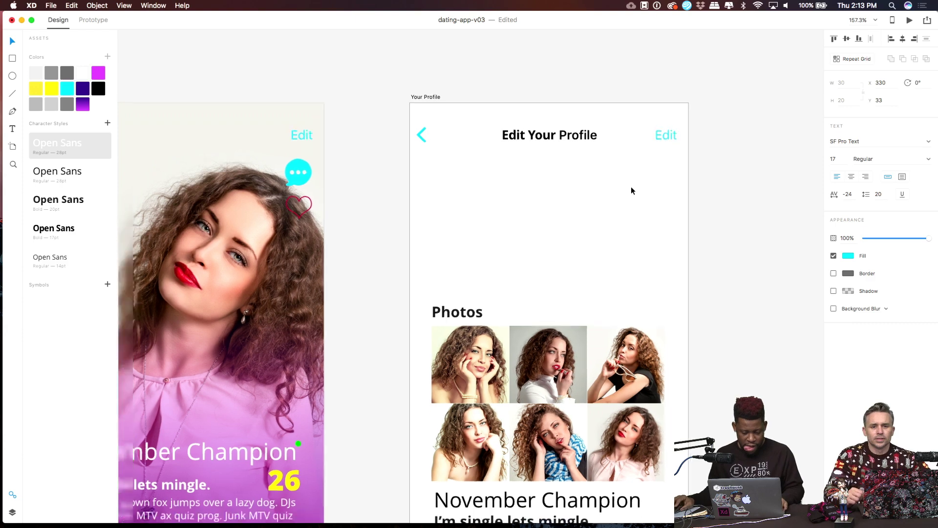
scroll(629, 198, up, 1)
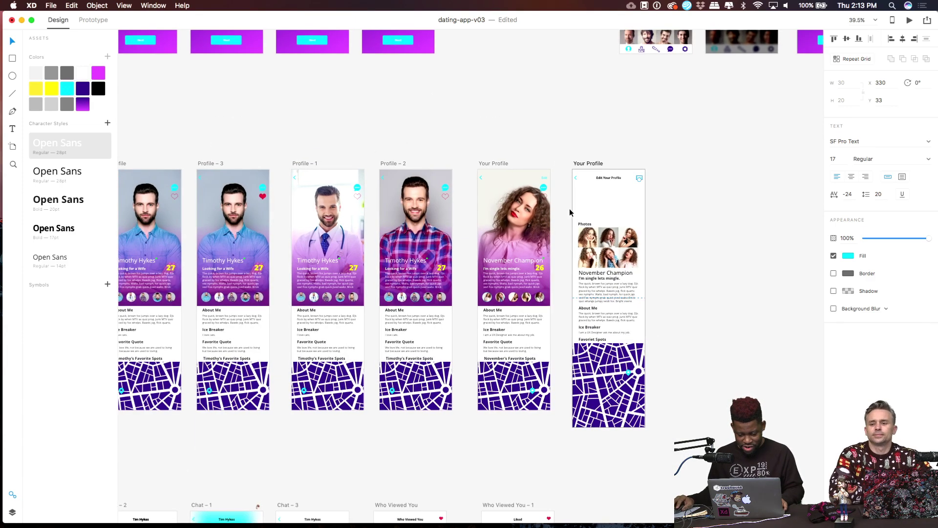
drag(590, 245, 584, 177)
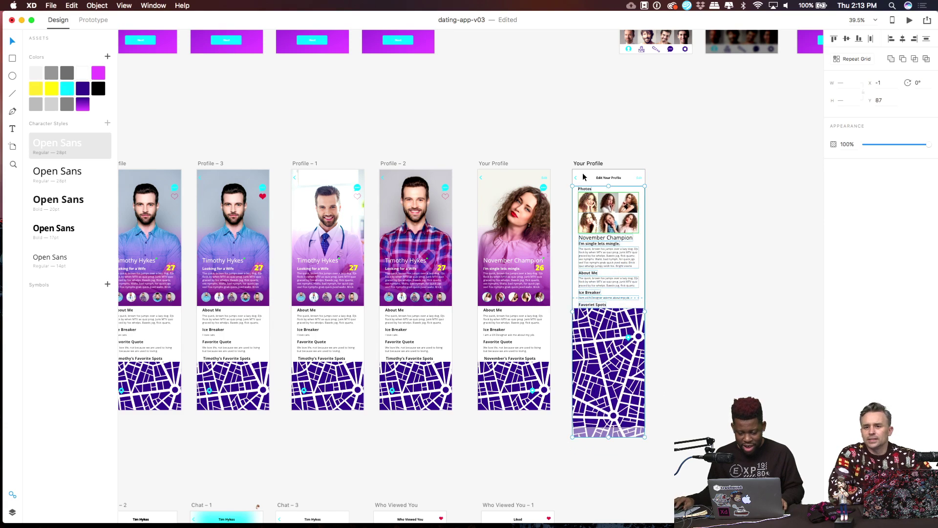
Look over the Start Screen and On Boarding, Profiles and chat rows of artboards to find screens needing changes.
click(543, 114)
scroll(542, 114, up, 5)
drag(528, 119, 669, 313)
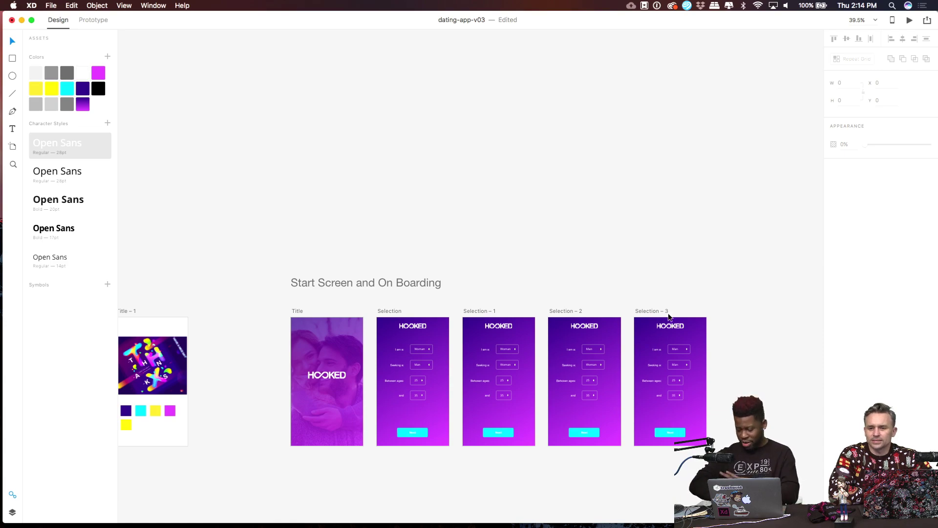
scroll(580, 233, down, 10)
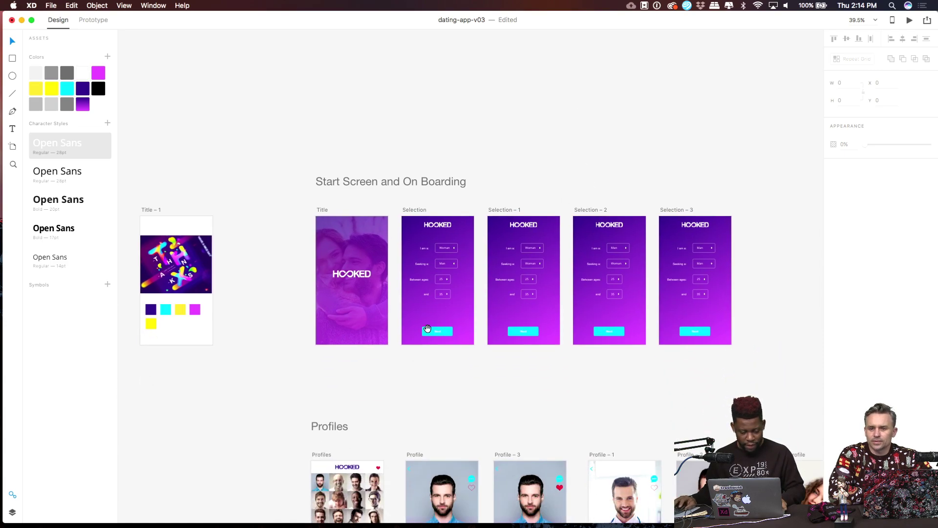
scroll(504, 372, down, 4)
scroll(504, 372, right, 3)
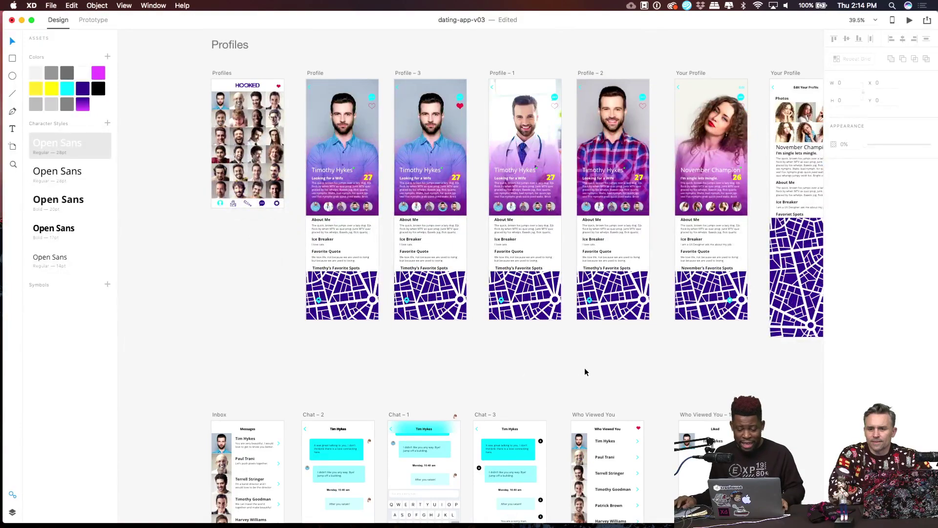
scroll(460, 392, down, 5)
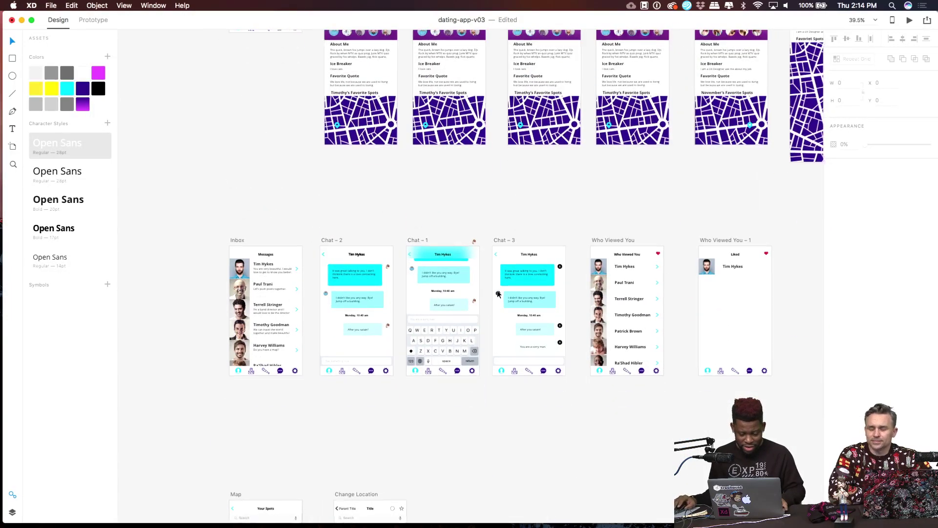
Replace the placeholder avatar beside the first message on Chat – 3 with the woman's portrait from Chat – 1, at X 335, Y 93.
scroll(498, 292, up, 3)
scroll(497, 293, up, 6)
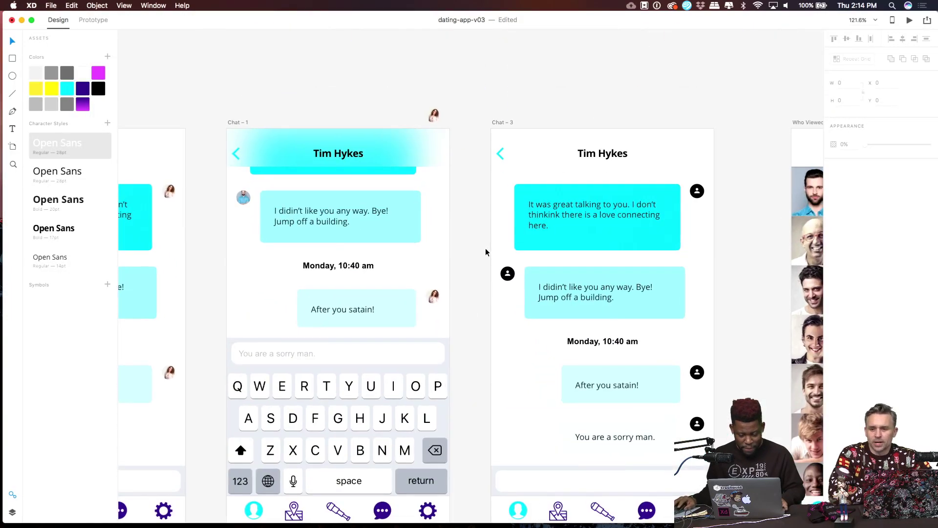
drag(394, 210, 353, 197)
click(324, 257)
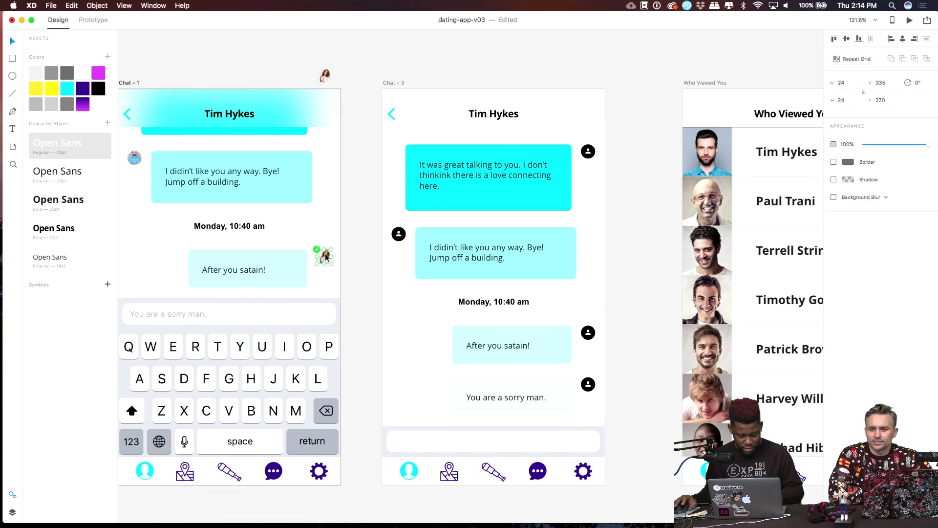
scroll(584, 154, up, 5)
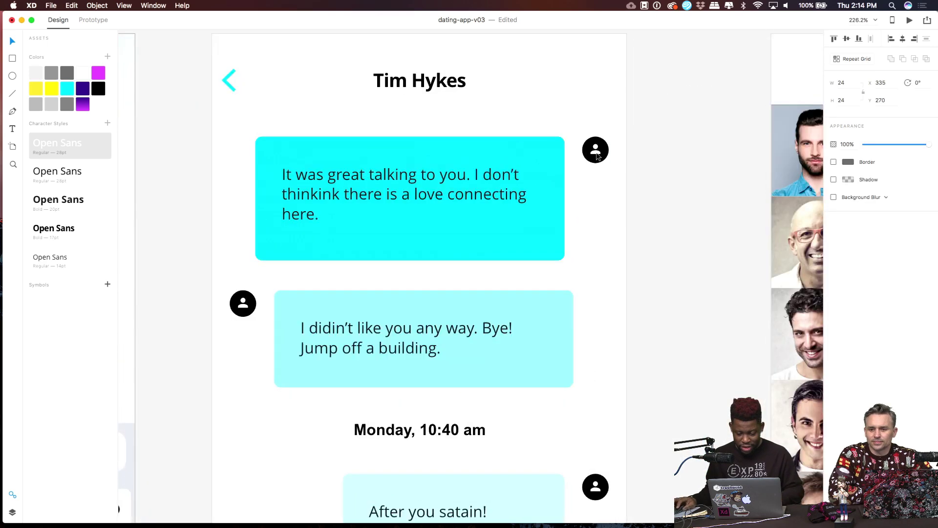
click(597, 156)
key(Delete)
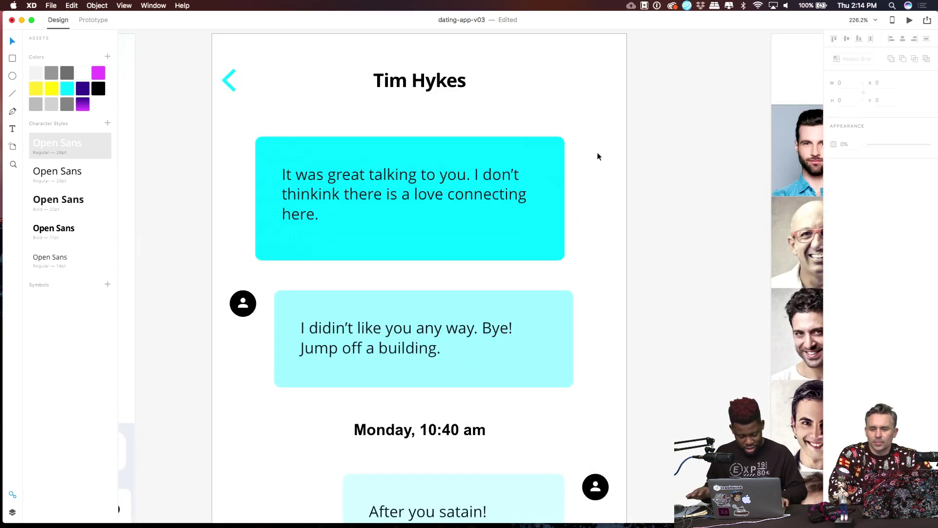
key(super+z)
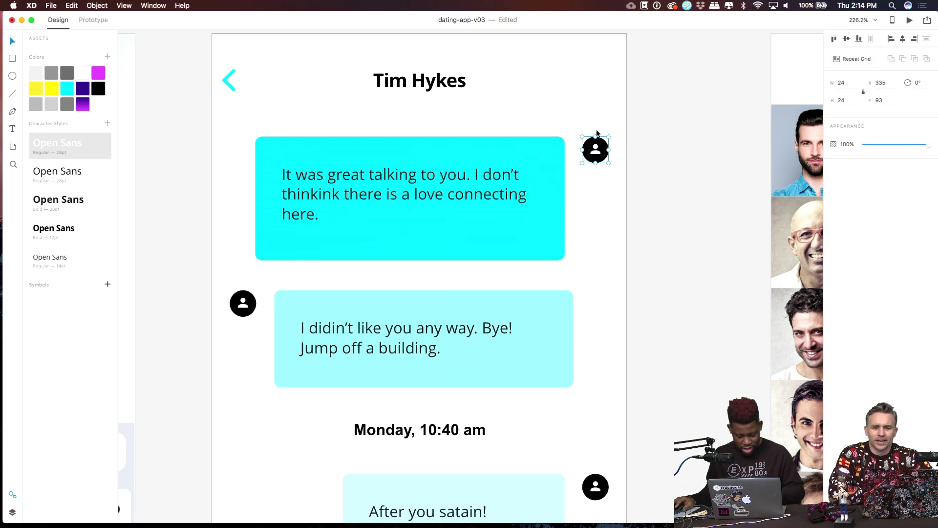
drag(598, 133, 598, 160)
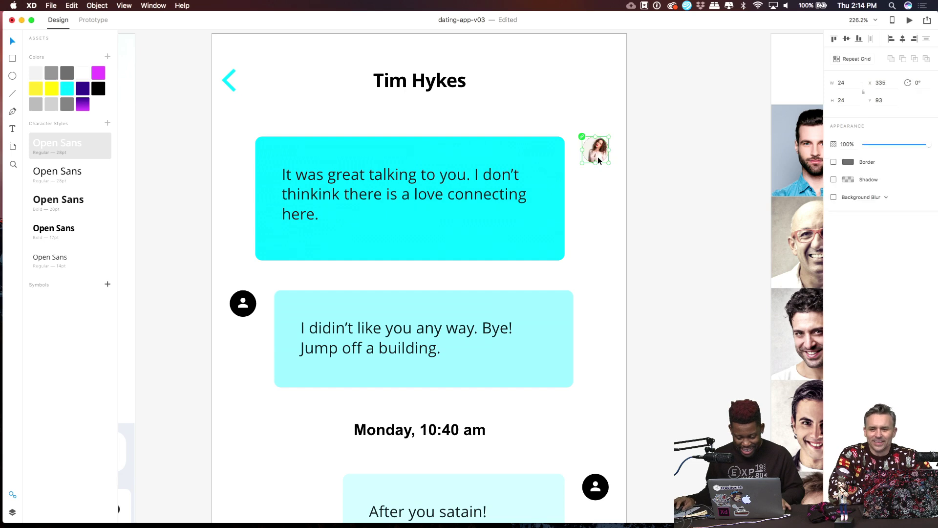
key(super+z)
key(super+z)
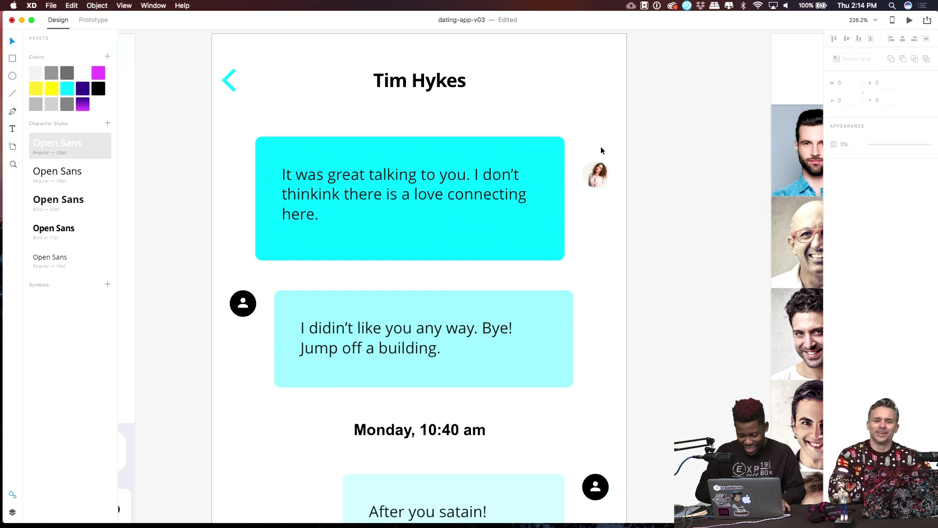
key(super+shift+z)
key(super+shift+z)
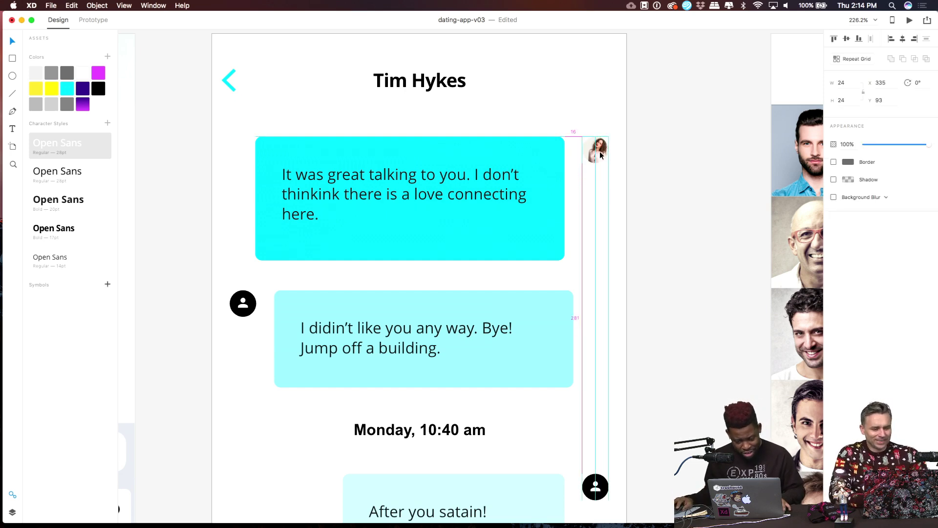
Replace the placeholder avatar beside "After you satain!" on Chat – 3 with the woman's portrait, positioned at X 335, Y 398.
scroll(618, 290, down, 5)
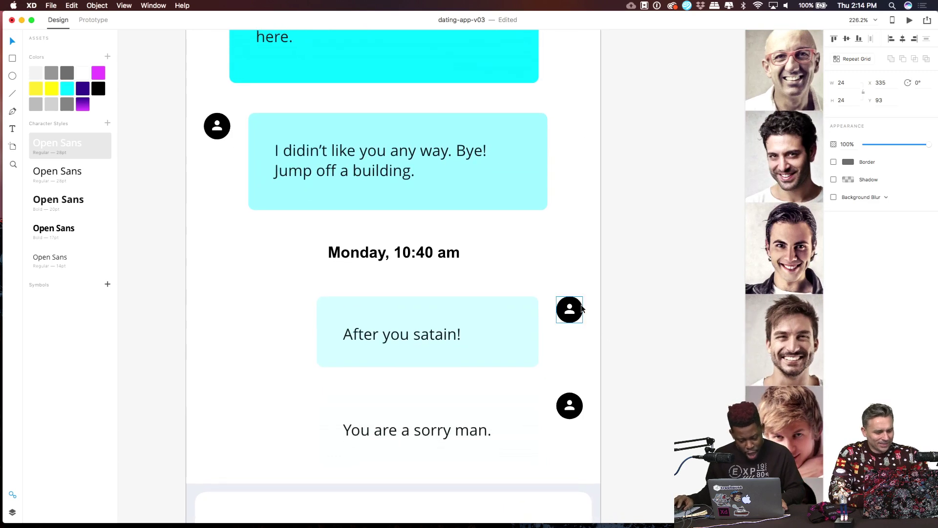
click(581, 309)
key(super+z)
key(super+z)
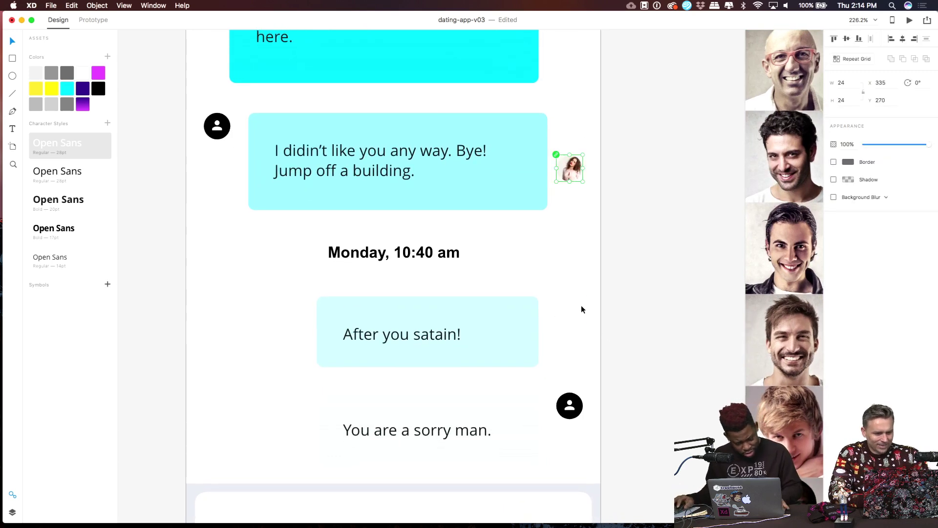
key(super+shift+z)
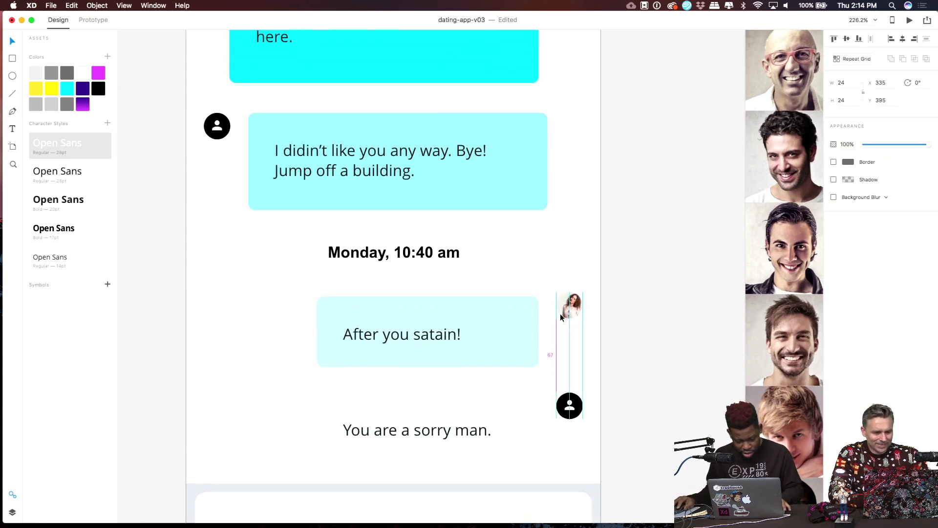
drag(559, 319, 550, 319)
drag(565, 356, 550, 207)
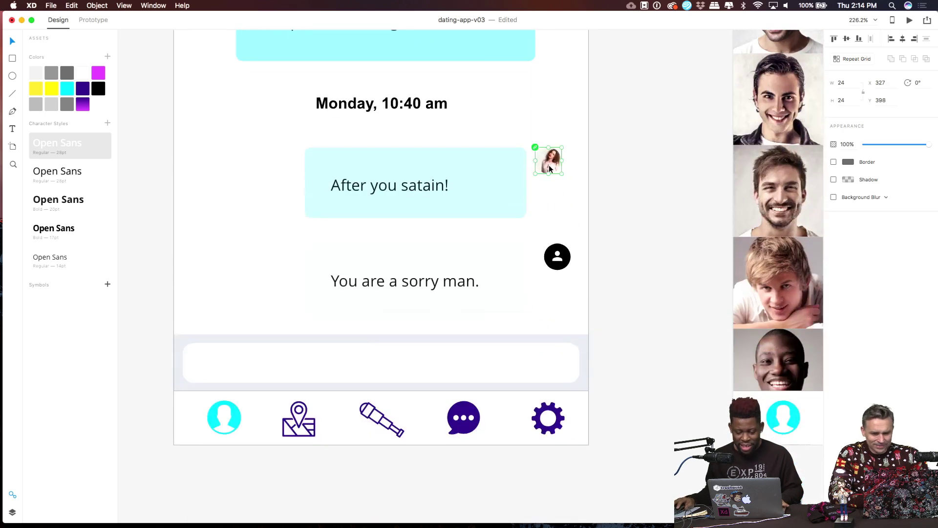
drag(549, 166, 558, 165)
scroll(550, 189, down, 2)
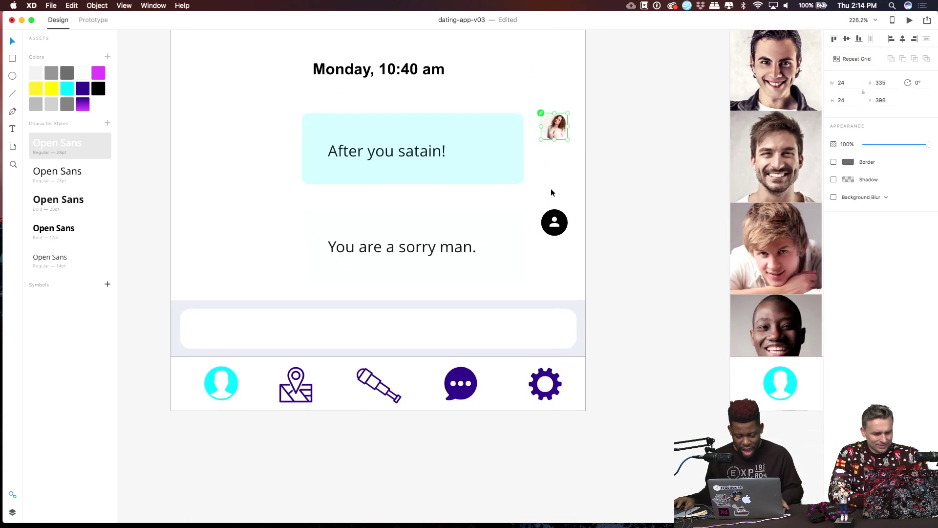
Replace the placeholder avatar beside "You are a sorry man." on Chat – 3 with the woman's portrait, at X 335, Y 485.
scroll(560, 224, up, 5)
click(563, 225)
key(Delete)
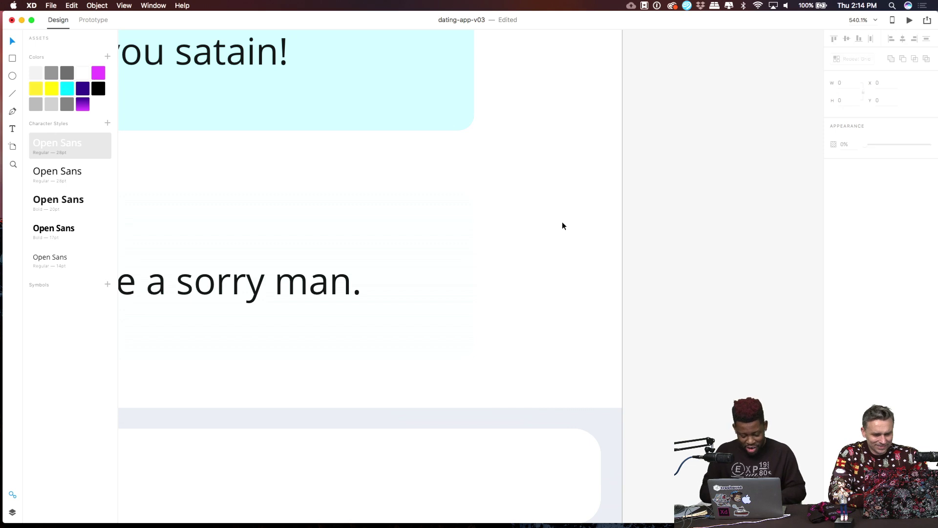
key(super+v)
drag(371, 286, 466, 279)
drag(534, 256, 544, 229)
scroll(545, 225, down, 5)
Replace the remaining placeholder avatar on Chat – 3 with the man's portrait copied from Chat – 1, at X 16, Y 232.
scroll(554, 196, up, 10)
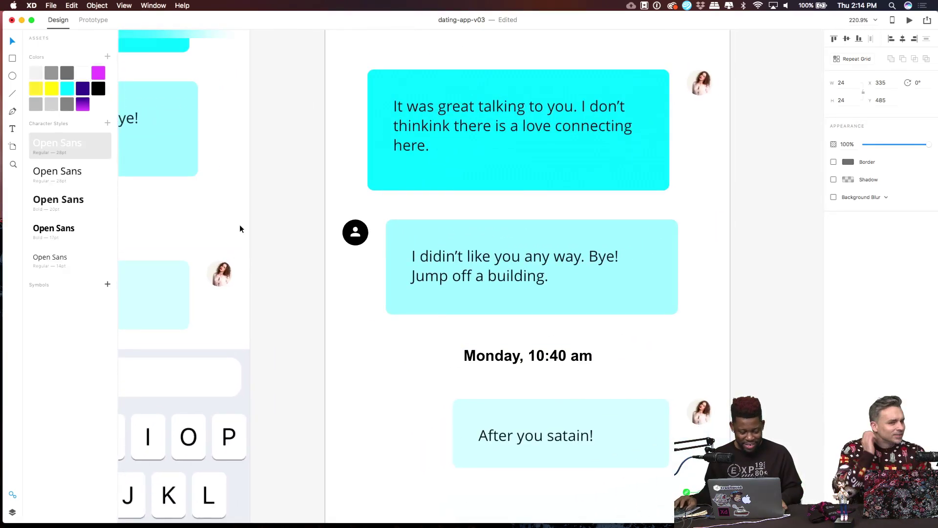
scroll(239, 226, left, 10)
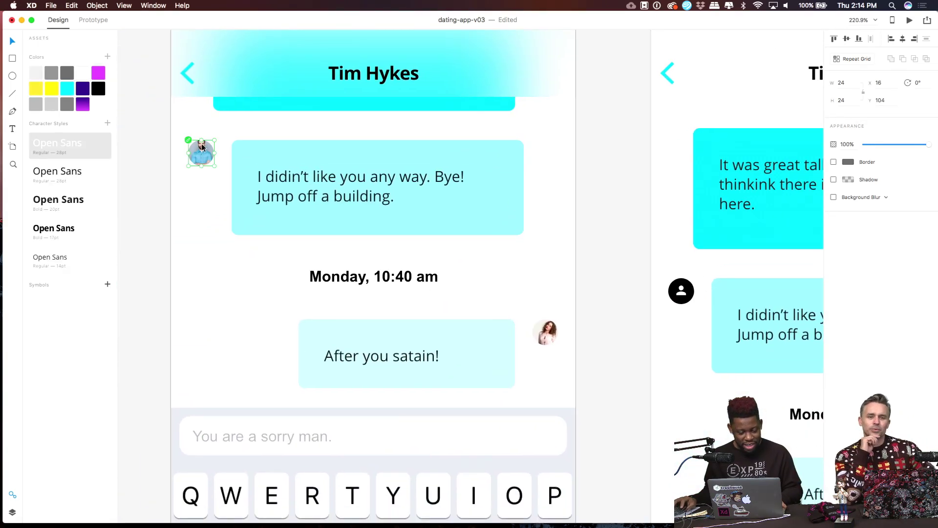
click(686, 296)
key(super+v)
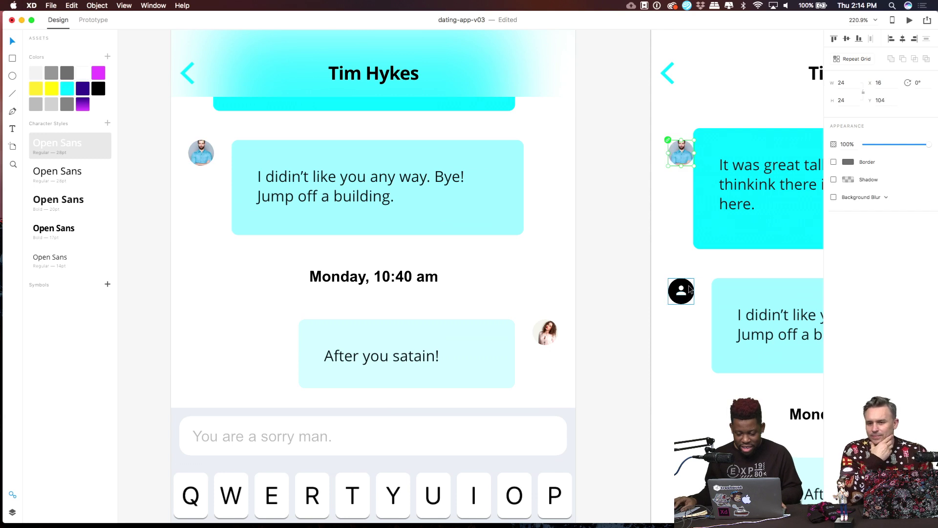
drag(681, 149, 682, 289)
click(682, 292)
key(BackSpace)
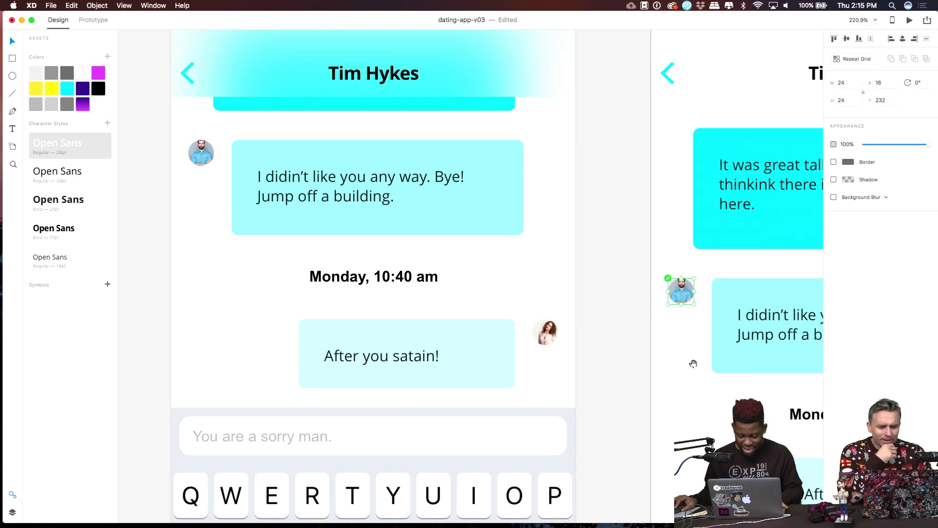
Compare the Chat – 3 artboard with the other chat screens, and check the Inbox, Who Viewed You and Liked screens.
scroll(688, 372, down, 5)
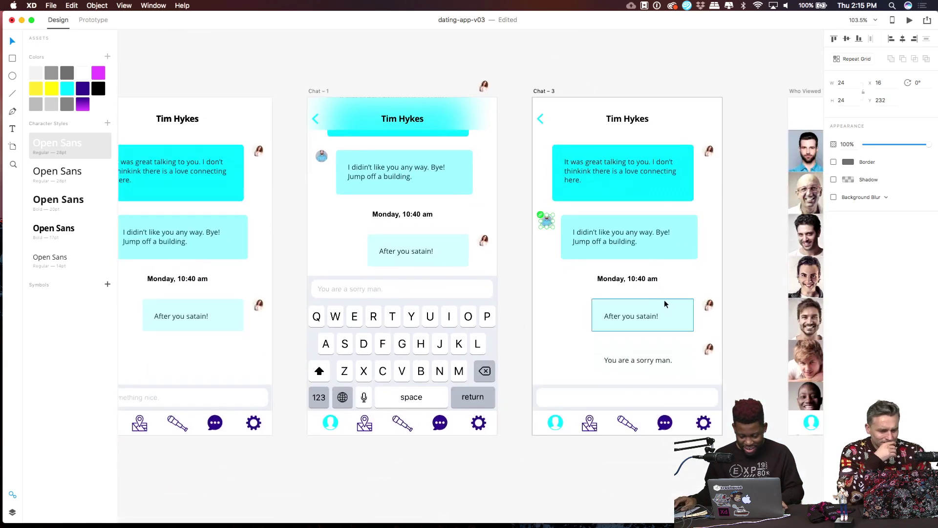
scroll(662, 306, down, 3)
scroll(662, 274, left, 5)
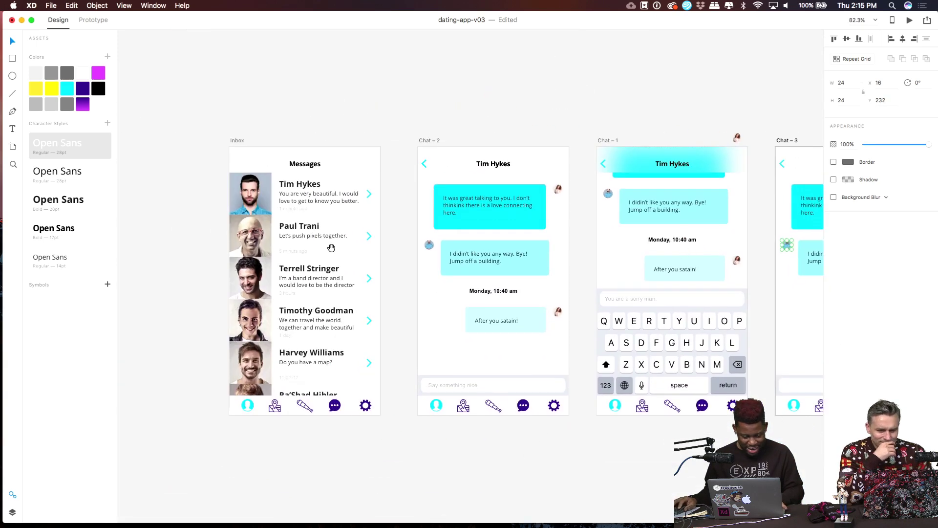
scroll(685, 253, left, 5)
scroll(635, 274, right, 12)
scroll(597, 297, right, 10)
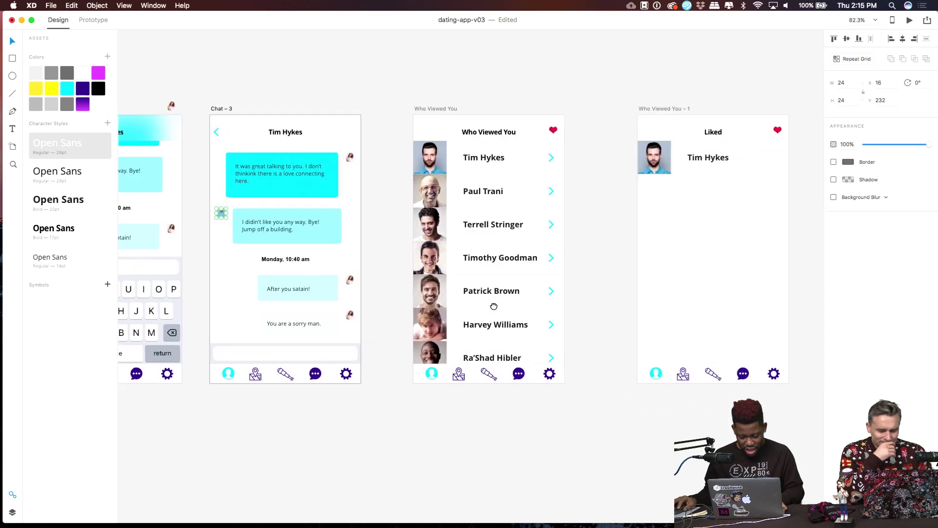
Look over the Profiles row and the surrounding rows of artboards for placement and completeness.
drag(392, 326, 507, 186)
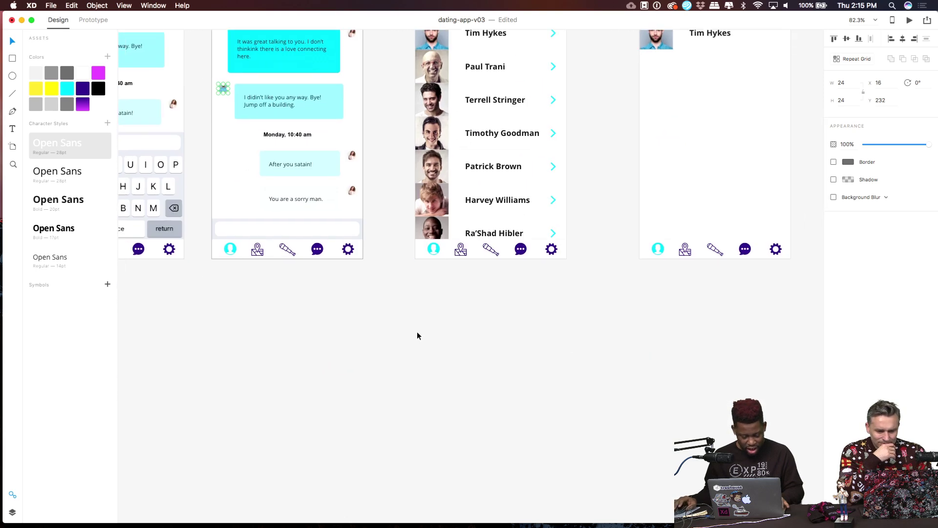
scroll(421, 336, down, 5)
scroll(267, 394, left, 5)
scroll(509, 387, up, 8)
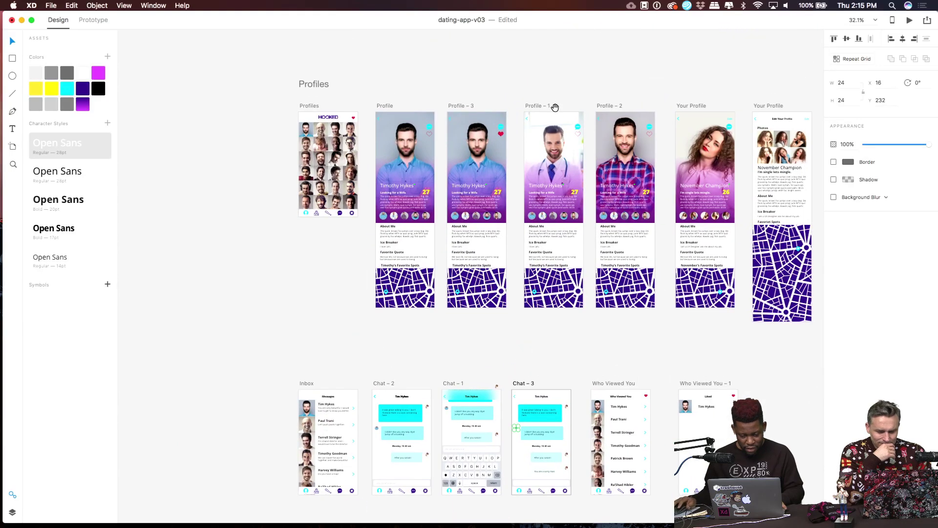
scroll(590, 304, right, 3)
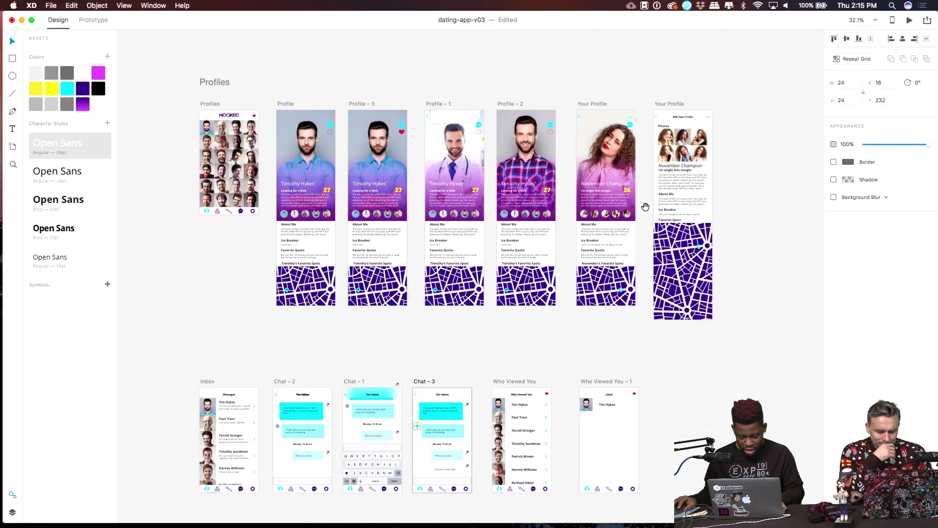
scroll(616, 220, down, 6)
scroll(616, 220, left, 5)
scroll(450, 112, up, 8)
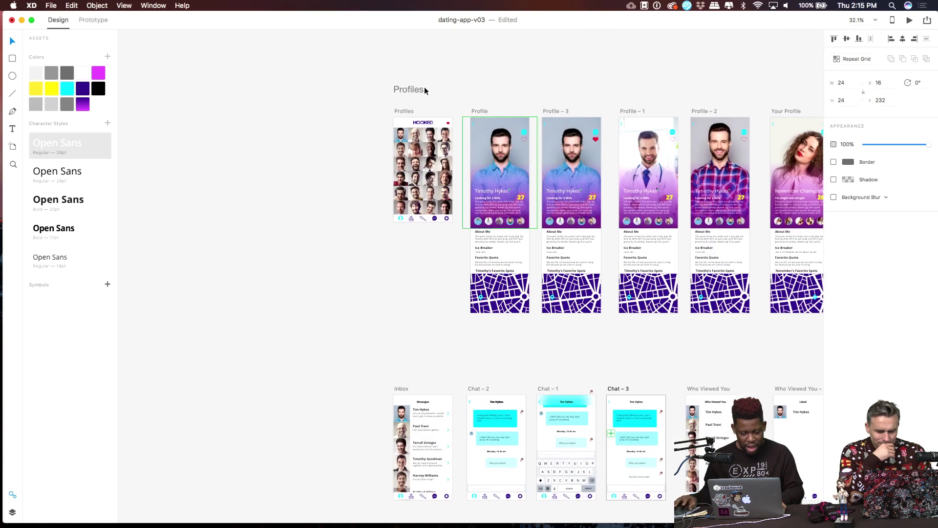
Switch to Prototype mode and select everything to display the connections between the artboards.
click(93, 20)
drag(415, 261, 268, 156)
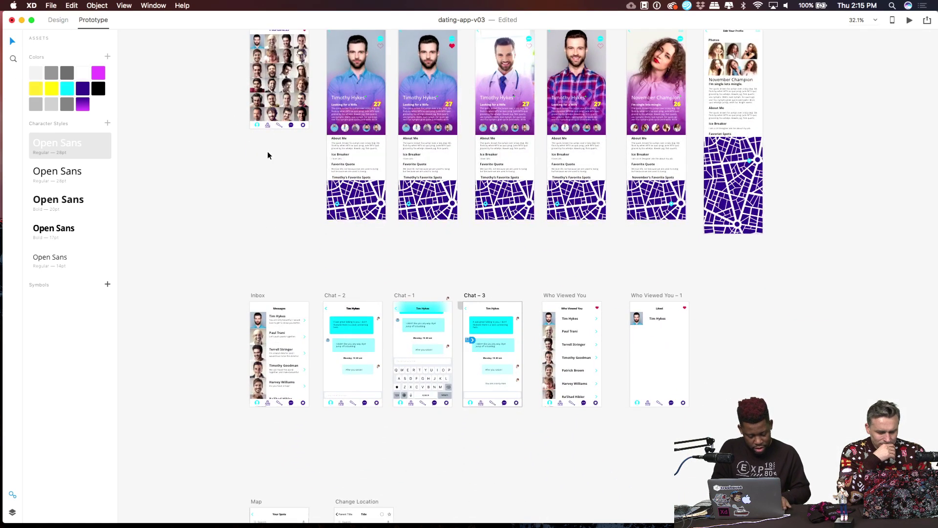
key(super+a)
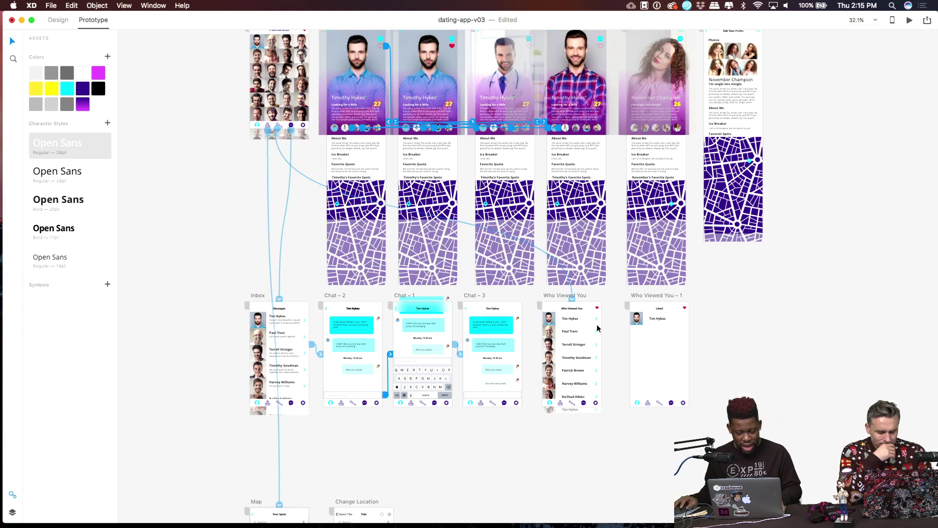
drag(723, 377, 710, 293)
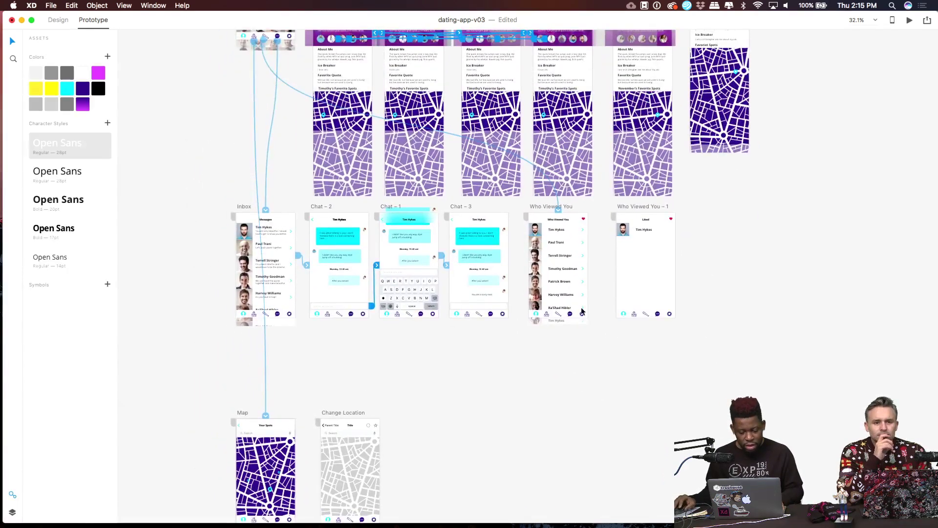
Try pasting the Profiles screen's navigation bar onto the Profile artboard, and undo the paste.
scroll(254, 342, up, 10)
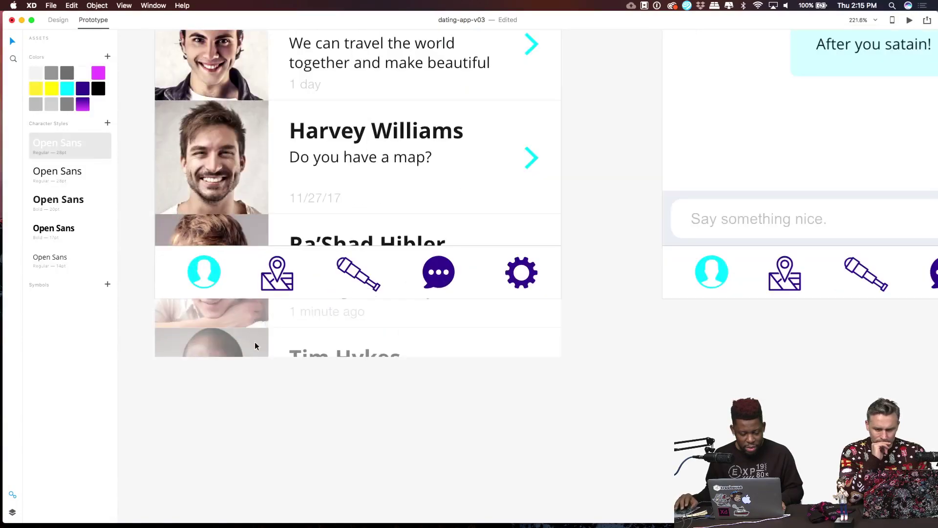
scroll(254, 342, down, 10)
scroll(270, 144, up, 5)
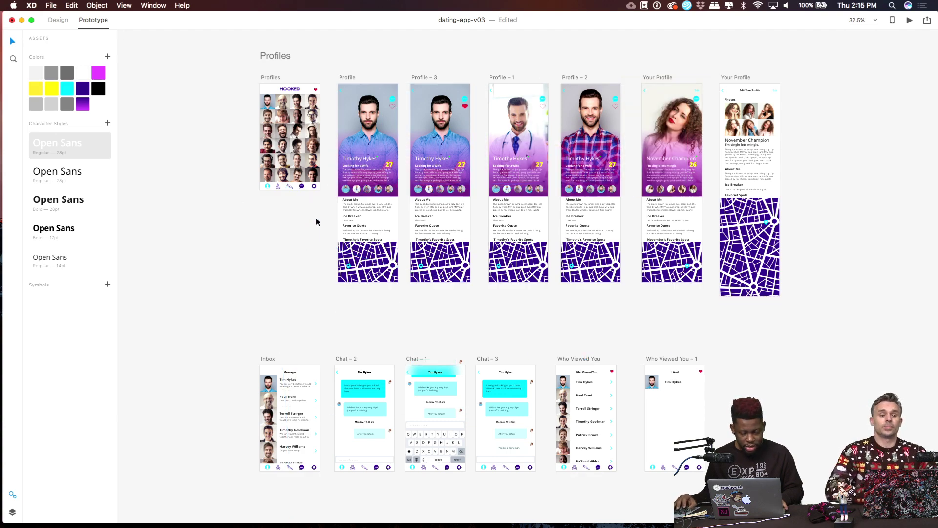
scroll(307, 187, up, 3)
scroll(308, 187, up, 2)
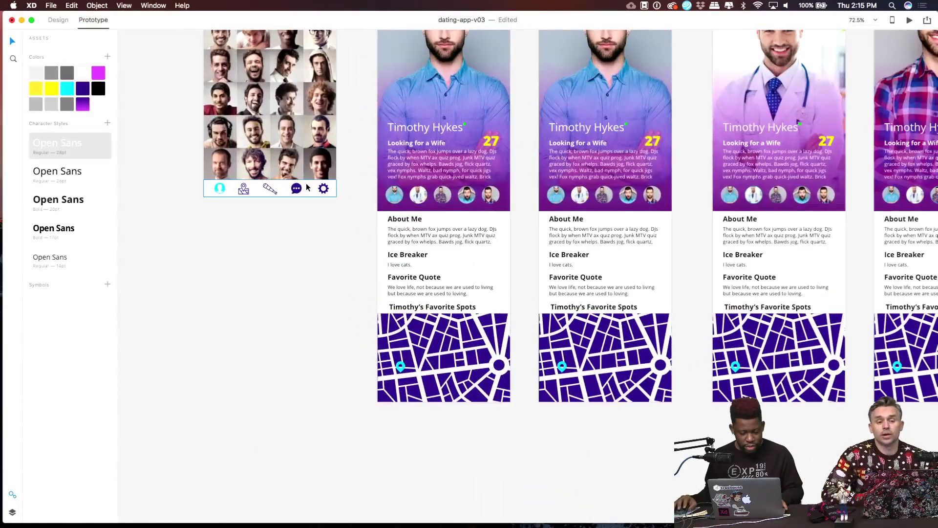
click(305, 193)
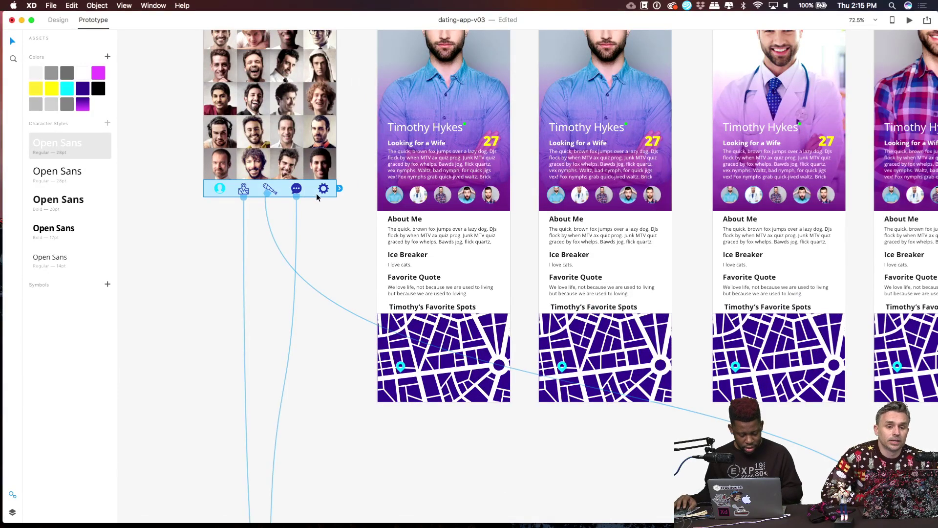
click(512, 417)
click(458, 386)
key(cmd+v)
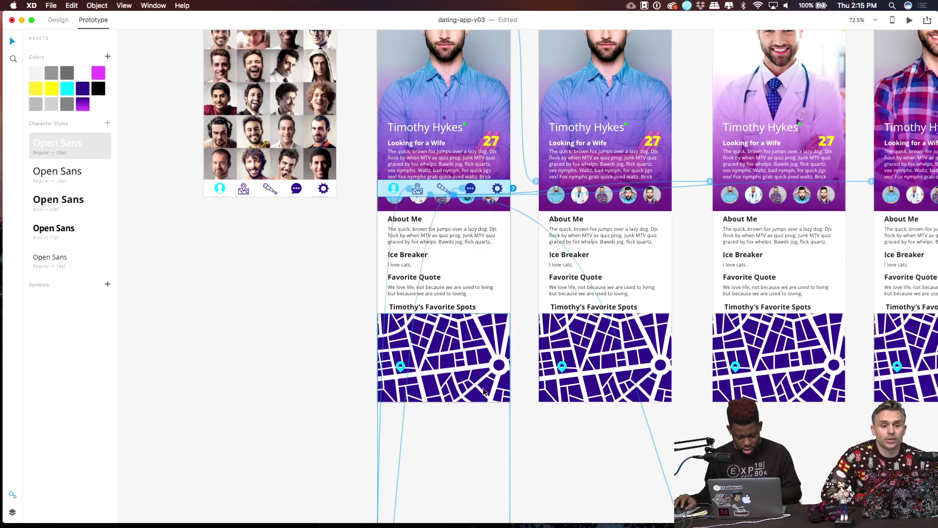
key(super+z)
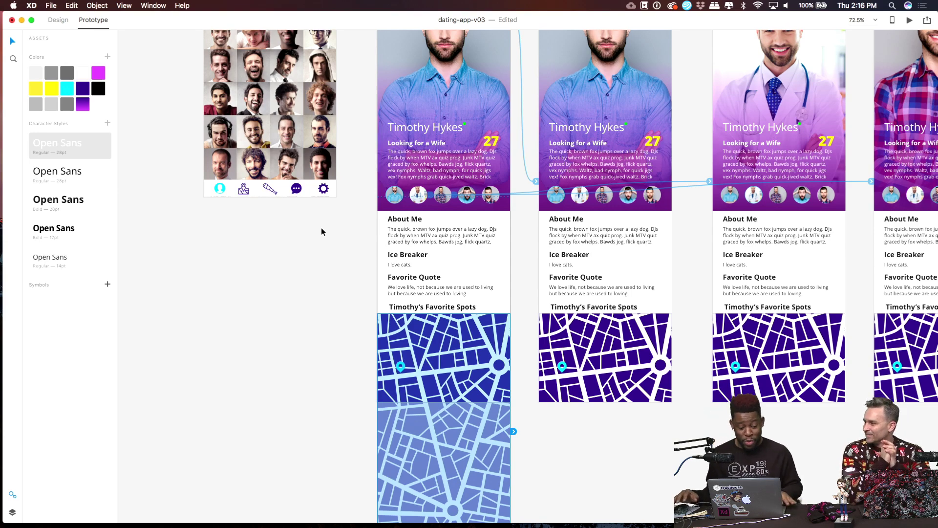
Set the Profile artboard's back arrow to target Previous Artboard.
scroll(324, 188, up, 5)
click(323, 187)
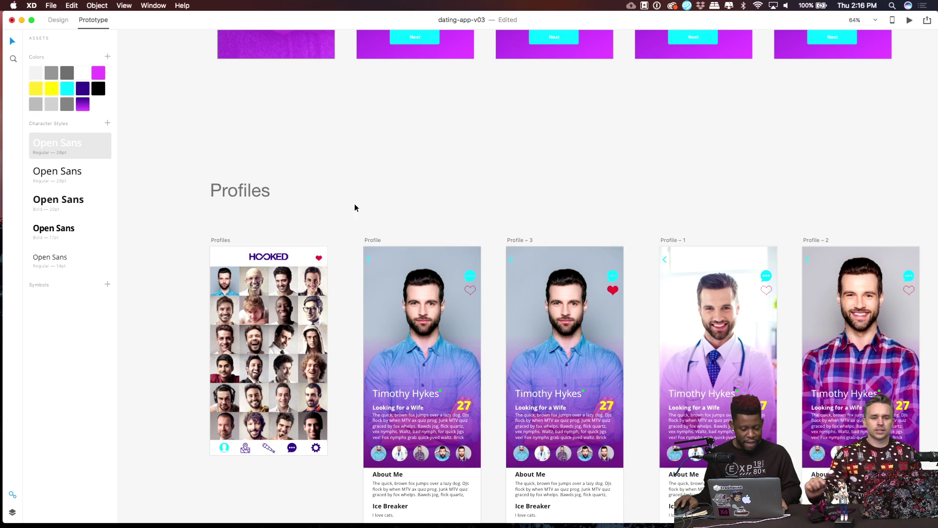
click(371, 262)
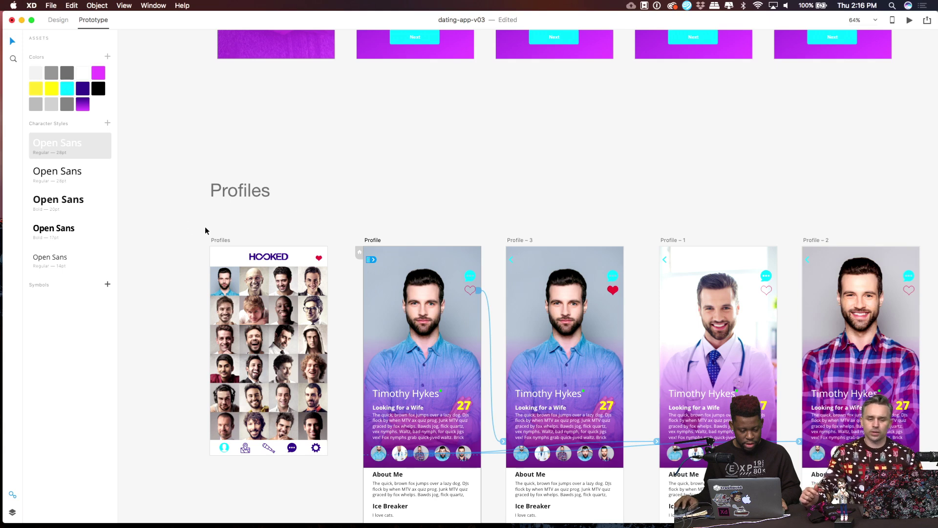
click(219, 240)
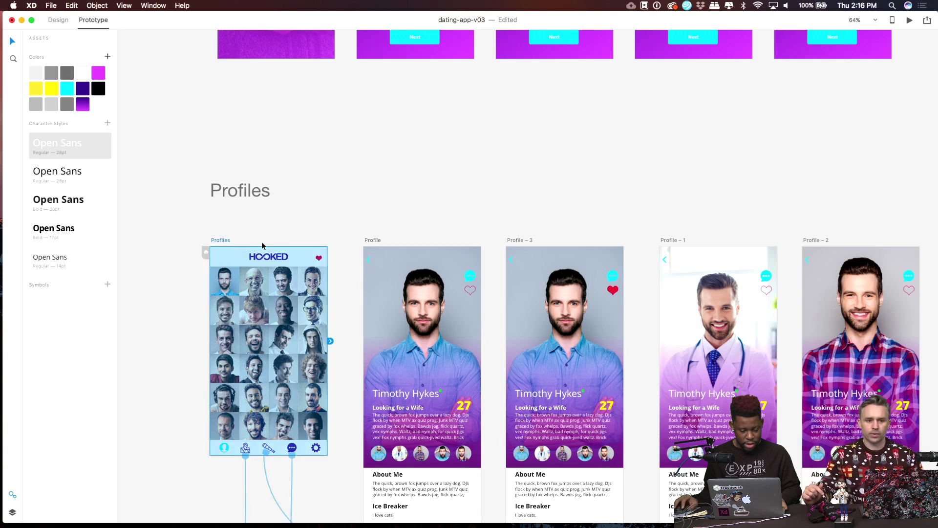
click(368, 263)
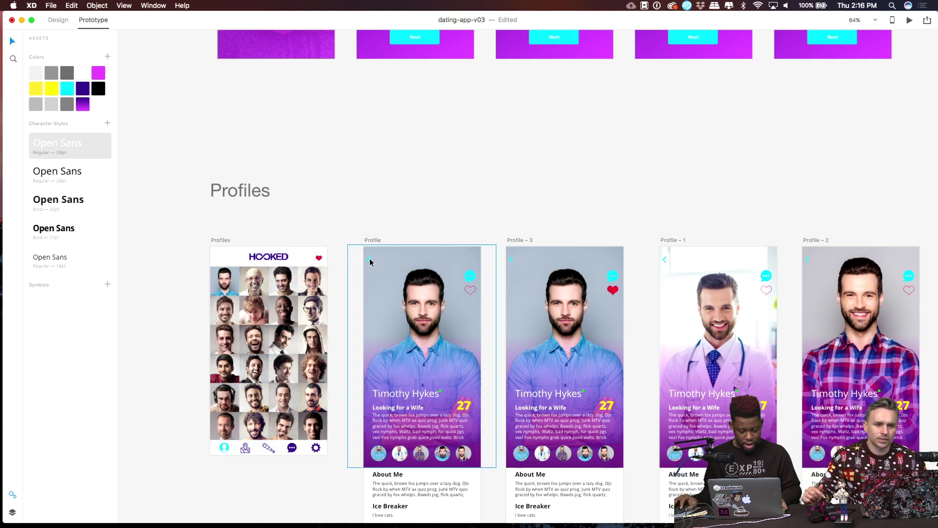
scroll(370, 272, up, 5)
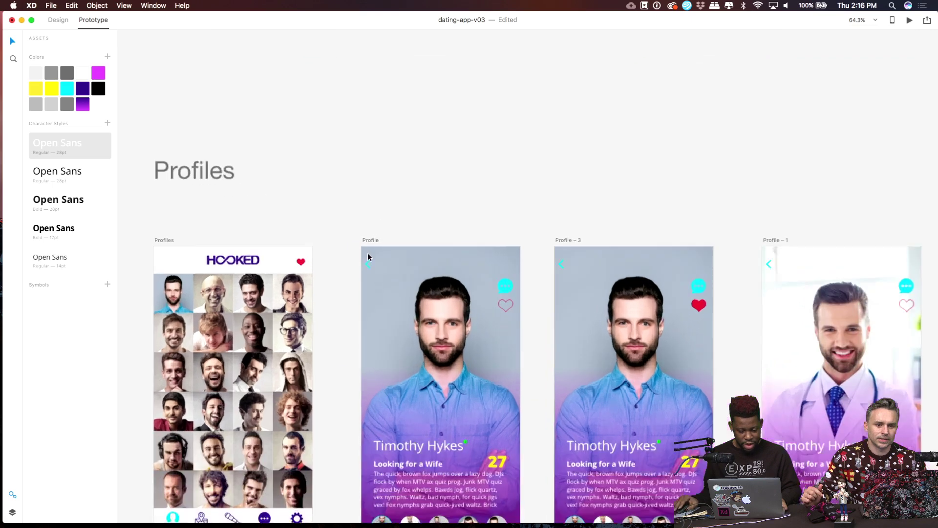
click(369, 271)
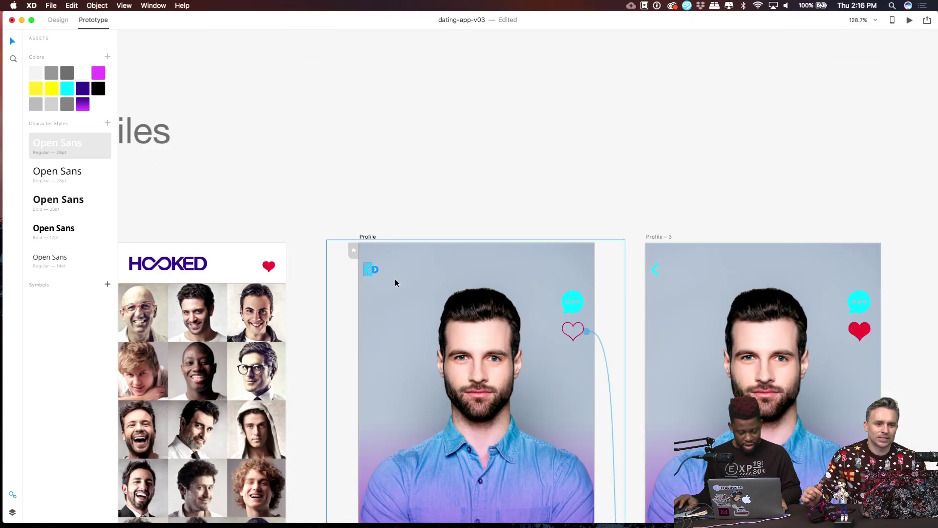
click(375, 270)
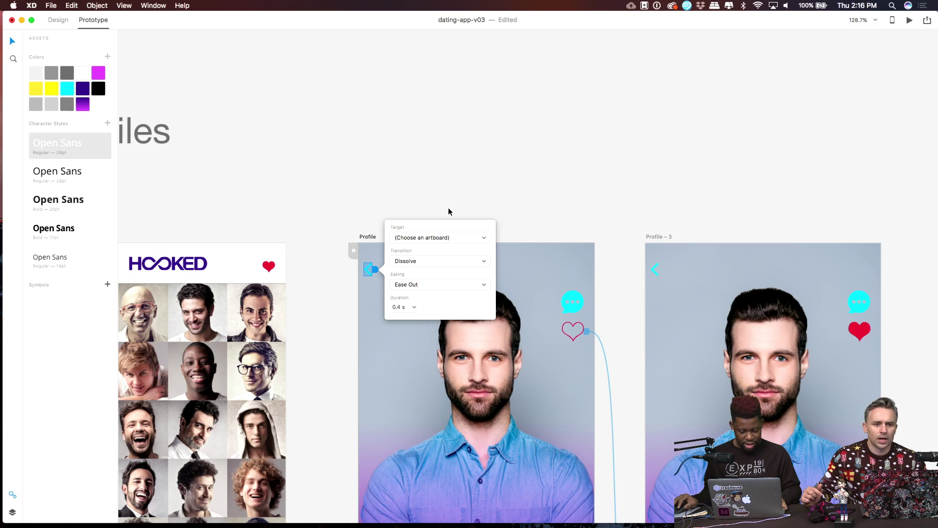
click(438, 238)
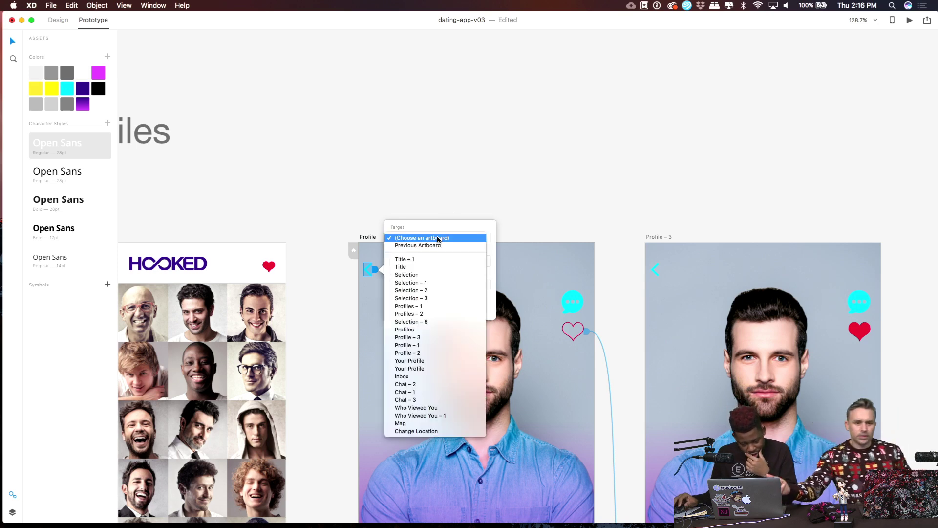
click(434, 246)
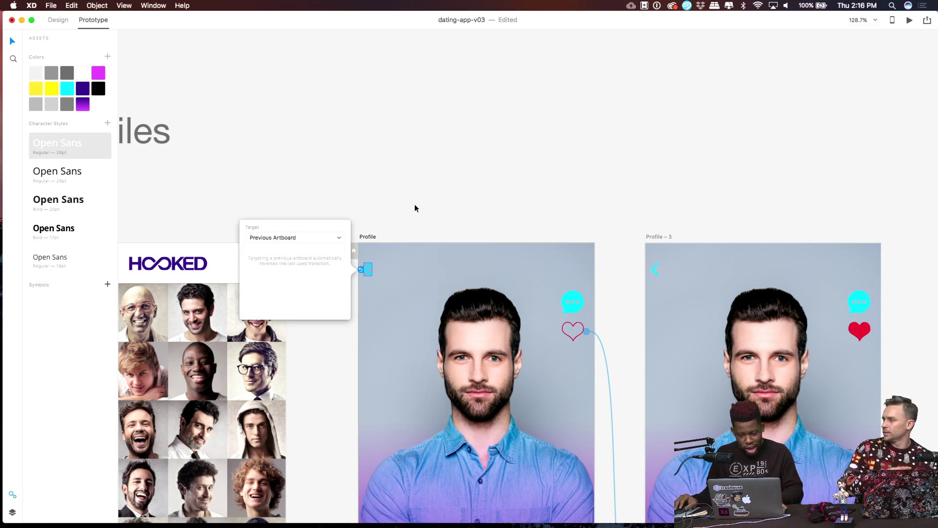
Copy the back arrow on the Profile artboard together with its Previous Artboard interaction.
scroll(415, 204, down, 5)
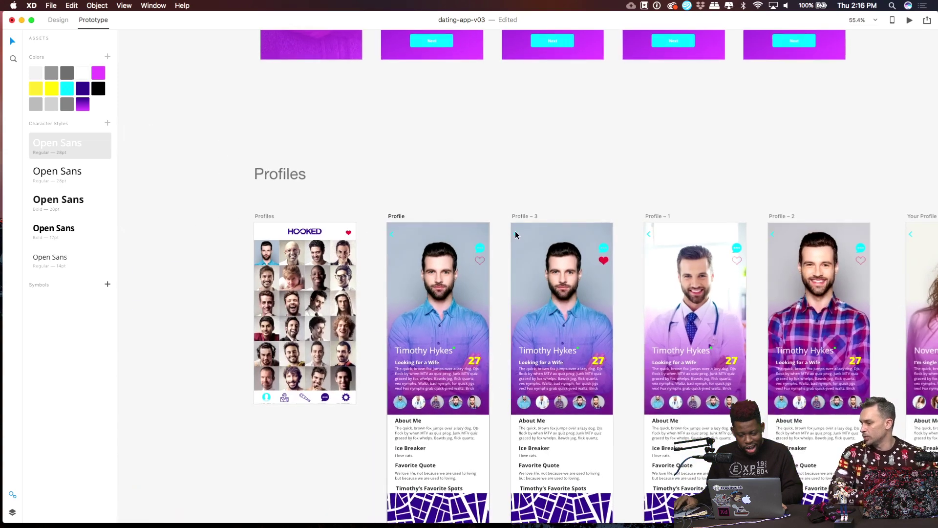
scroll(515, 231, up, 1)
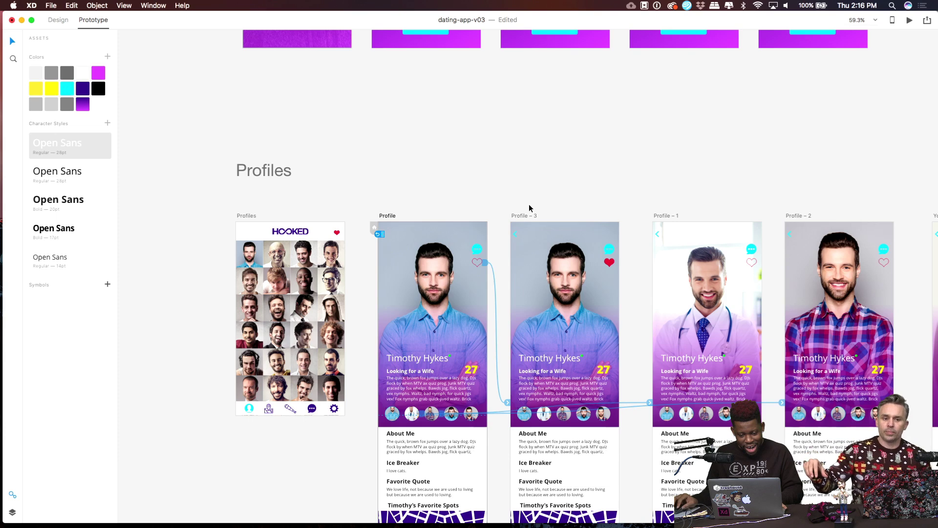
scroll(529, 208, up, 5)
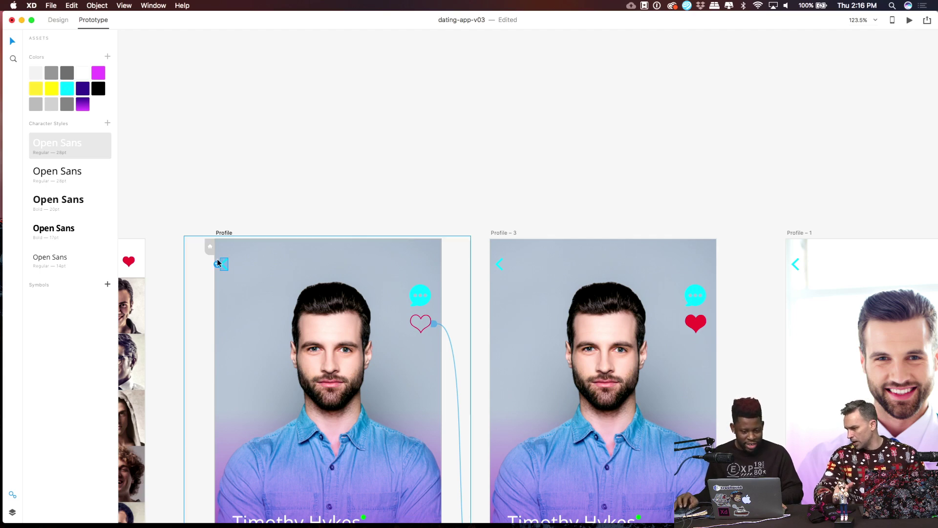
scroll(230, 232, up, 3)
click(215, 280)
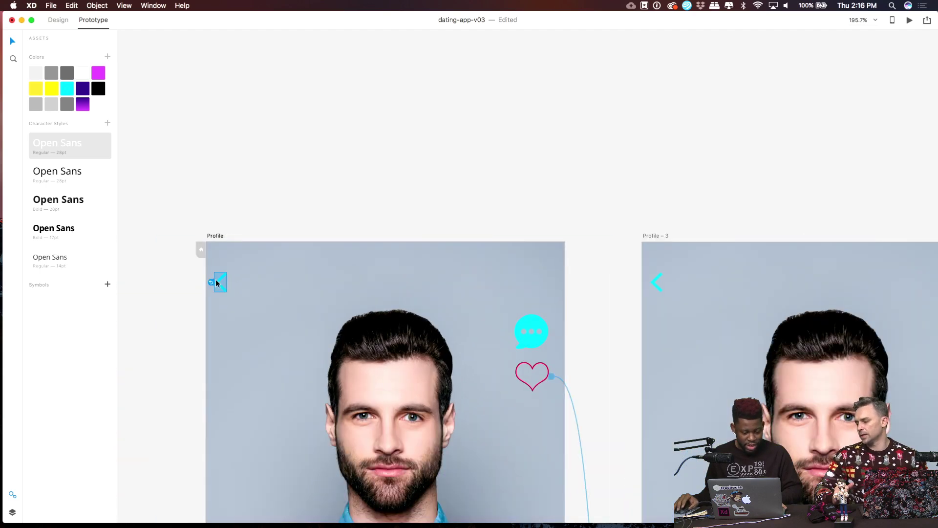
right_click(218, 281)
click(241, 295)
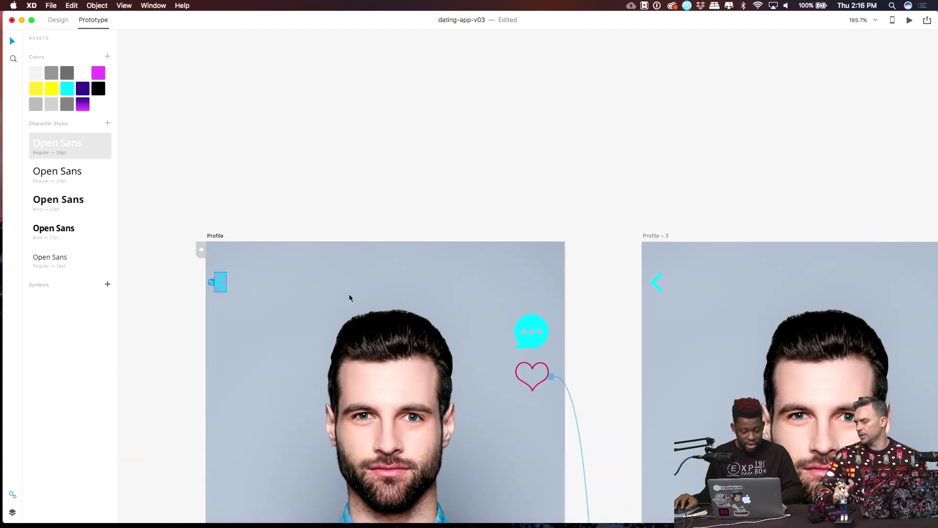
Paste the copied interaction onto the back arrow of the Profile – 3 artboard.
click(655, 285)
right_click(656, 285)
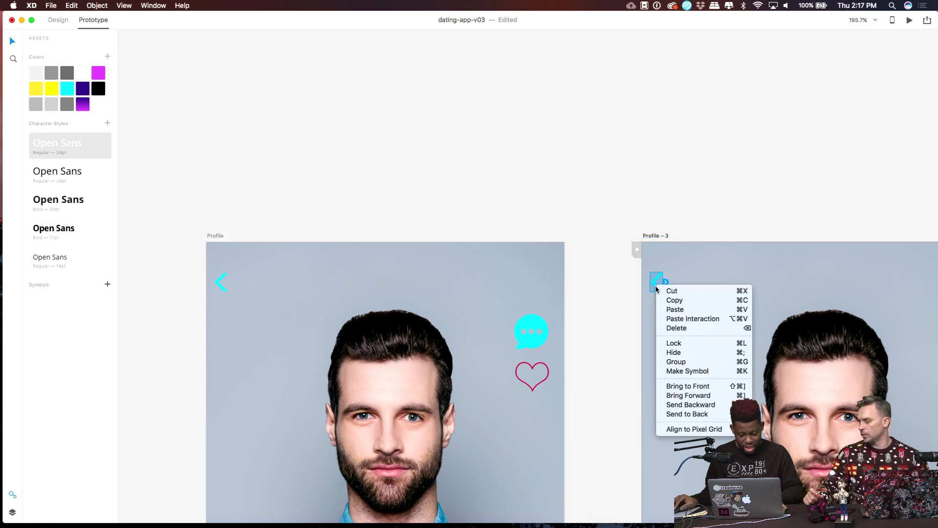
click(674, 308)
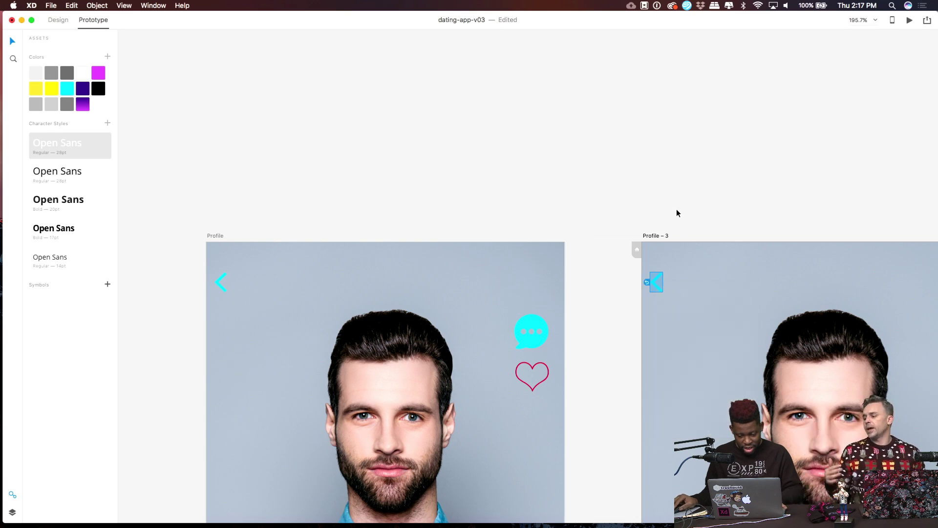
right_click(656, 282)
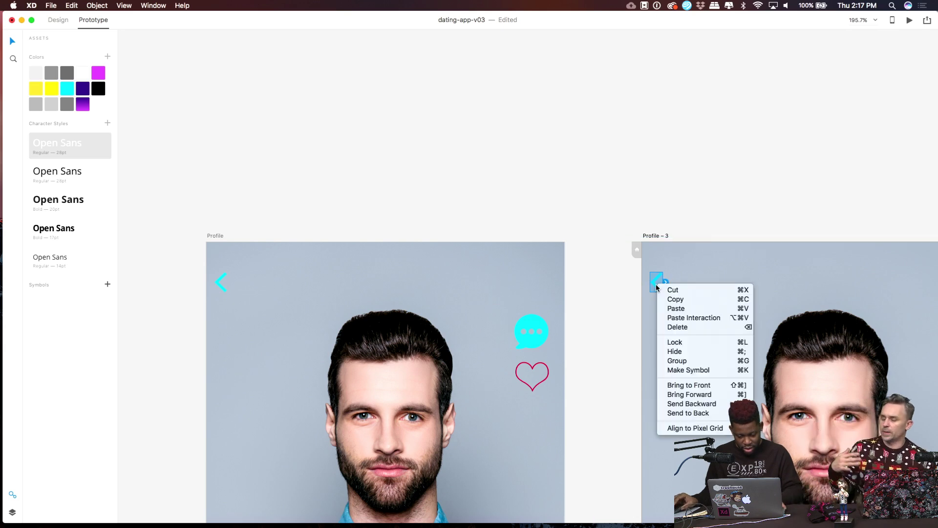
click(700, 318)
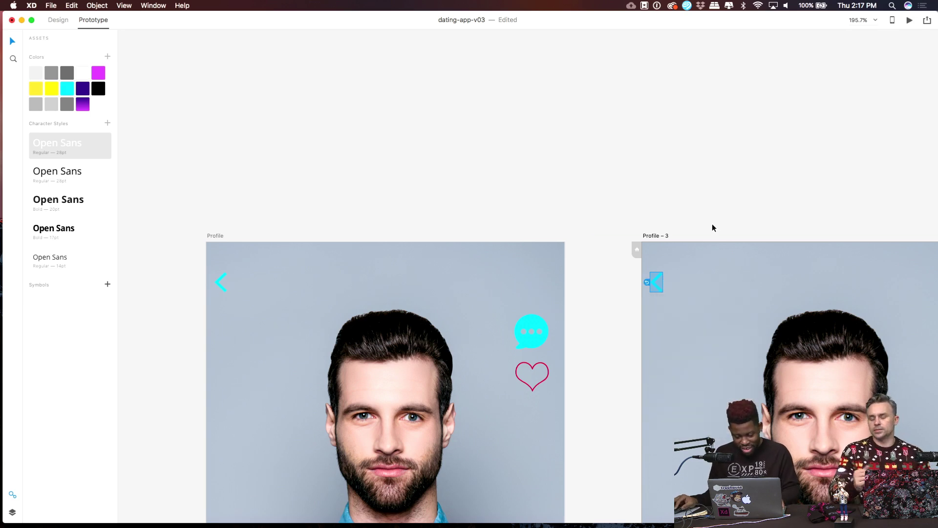
click(700, 216)
Select the back arrow on the Profile – 1 artboard and copy it.
scroll(697, 218, down, 1)
scroll(697, 218, down, 5)
scroll(698, 229, right, 5)
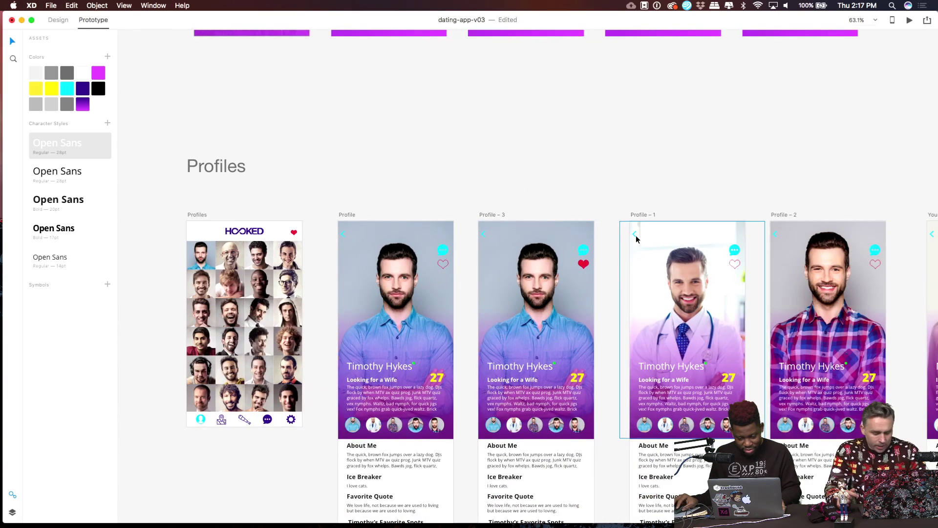
click(635, 236)
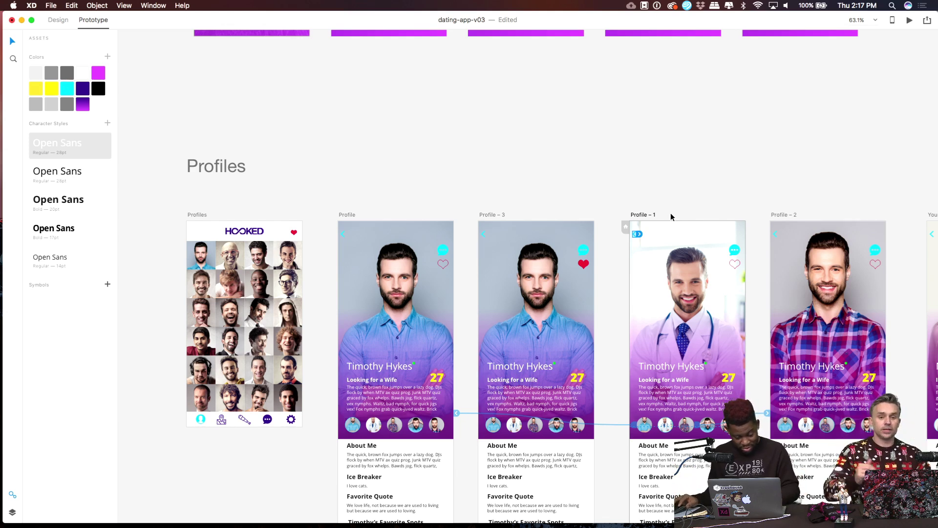
scroll(641, 230, up, 5)
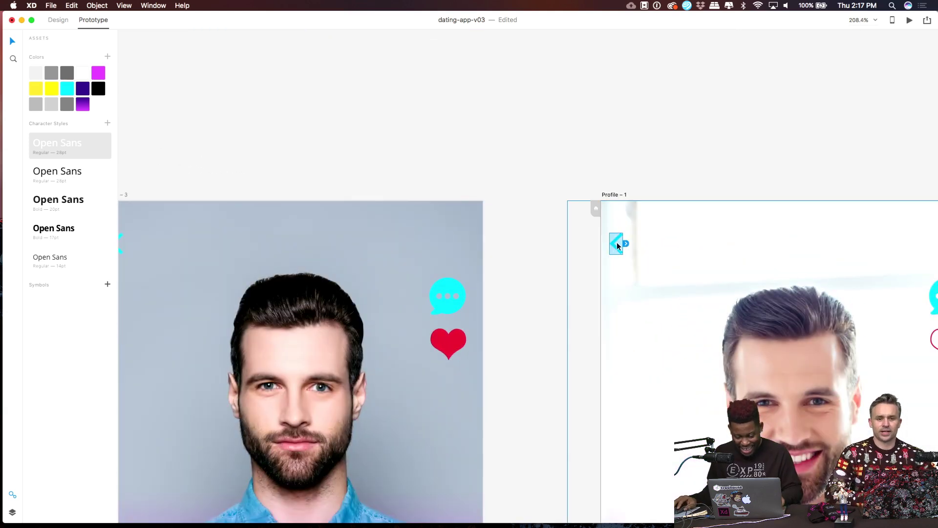
click(617, 243)
click(621, 192)
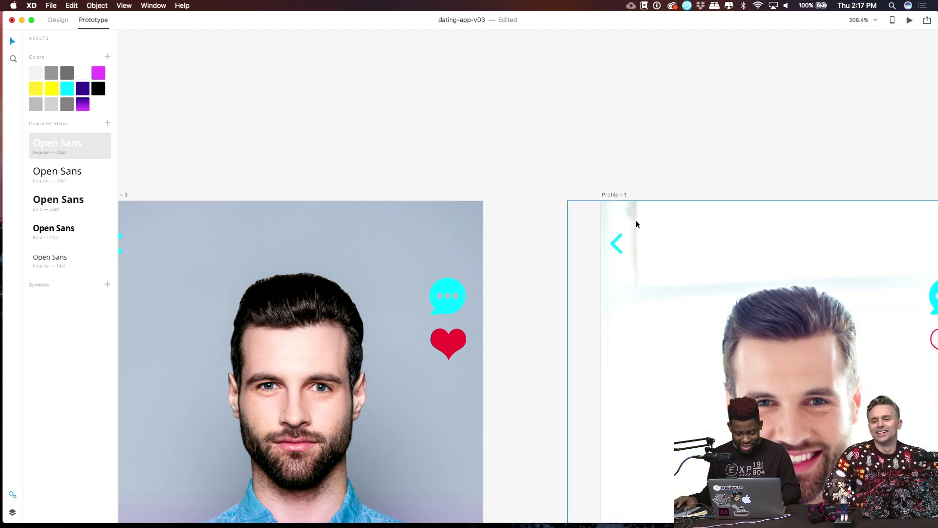
click(616, 242)
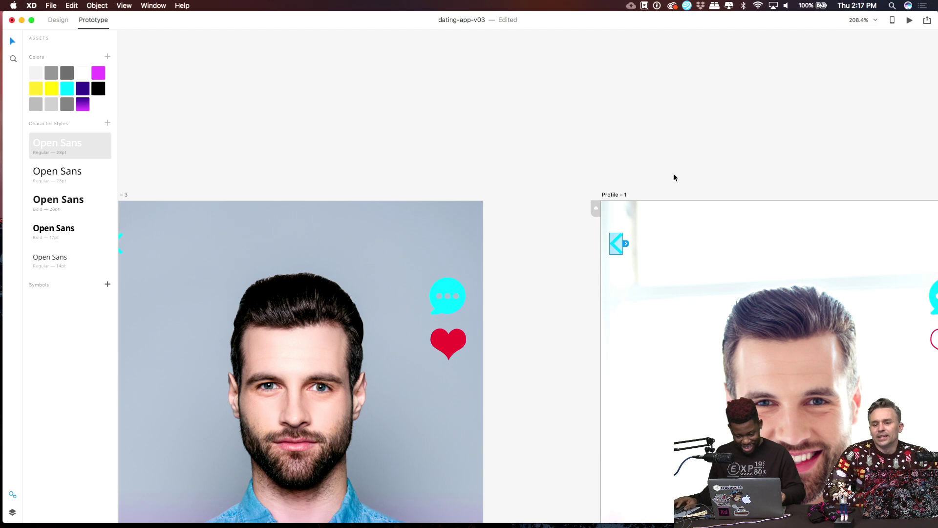
right_click(615, 248)
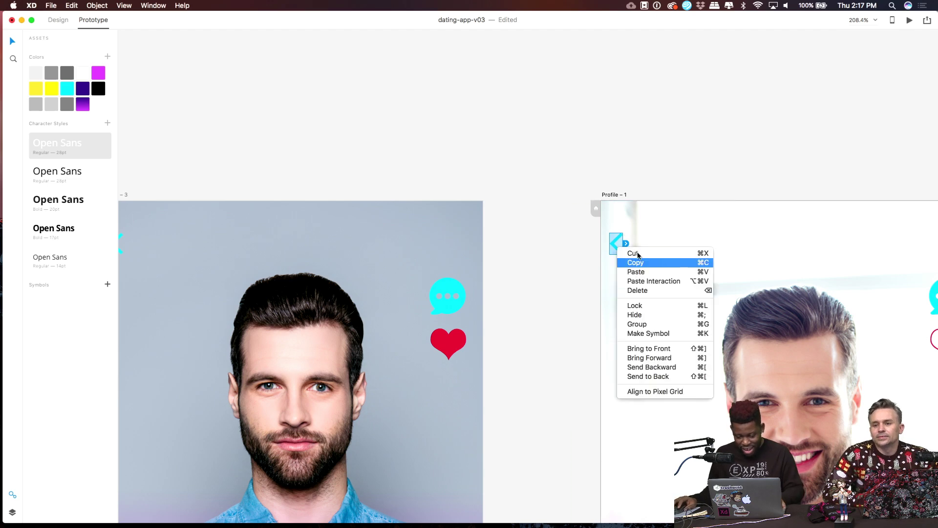
click(633, 262)
Set the back arrow on the Profile – 1 artboard to target Previous Artboard.
scroll(560, 194, down, 1)
scroll(560, 195, down, 3)
click(605, 230)
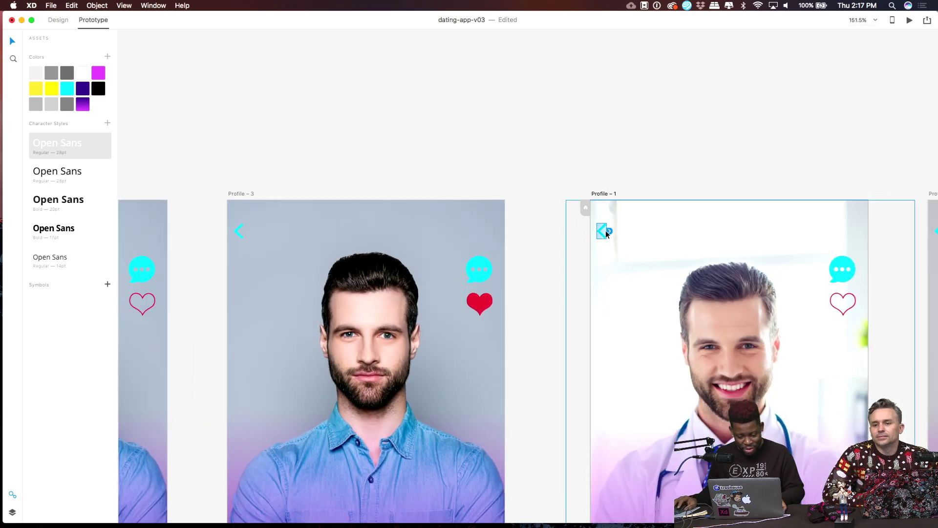
click(610, 232)
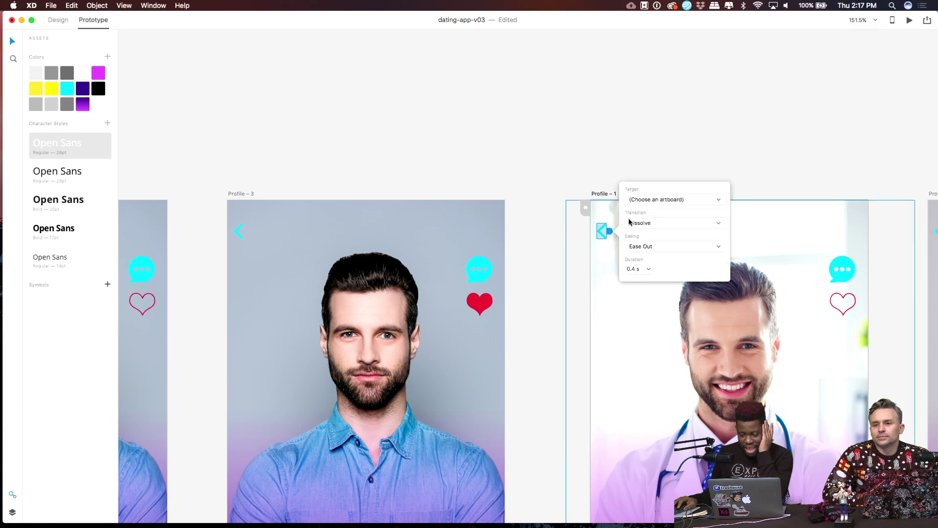
click(686, 199)
click(682, 206)
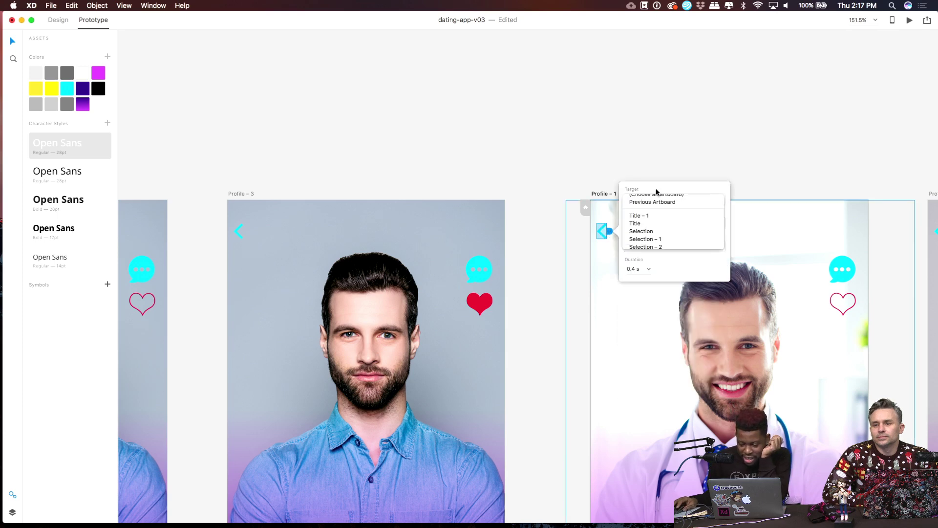
click(614, 171)
scroll(636, 173, down, 10)
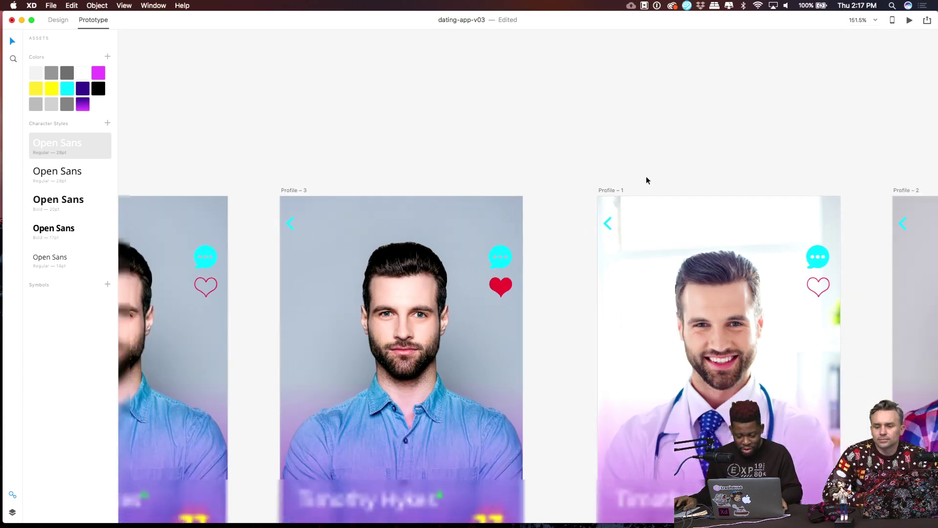
scroll(605, 177, up, 5)
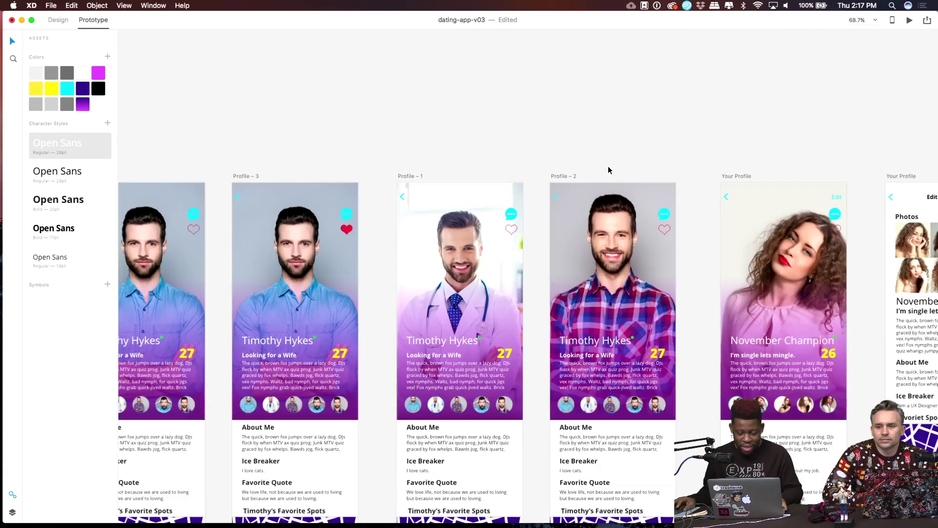
click(554, 198)
click(562, 154)
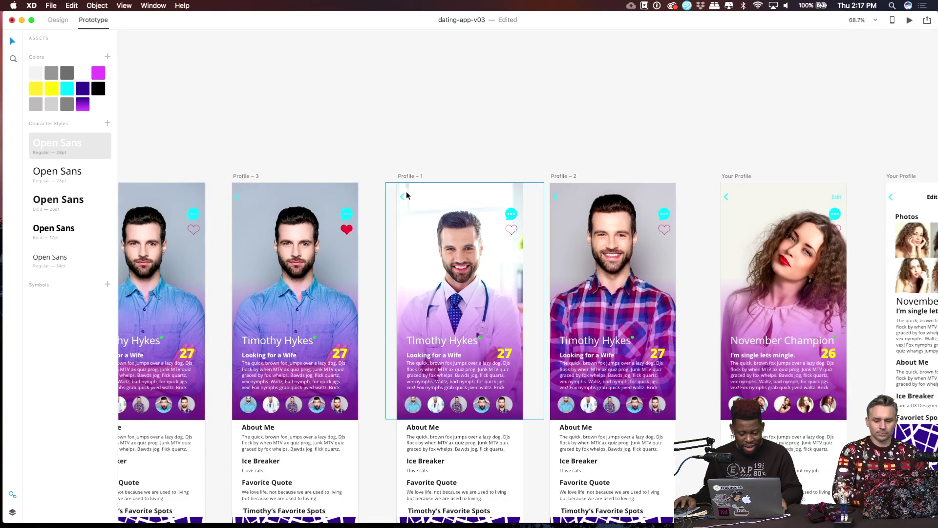
click(402, 198)
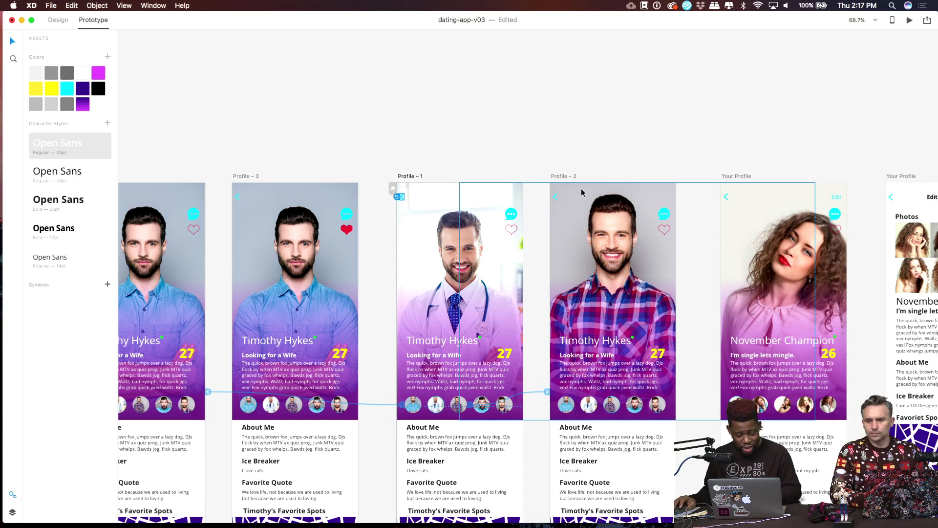
right_click(404, 200)
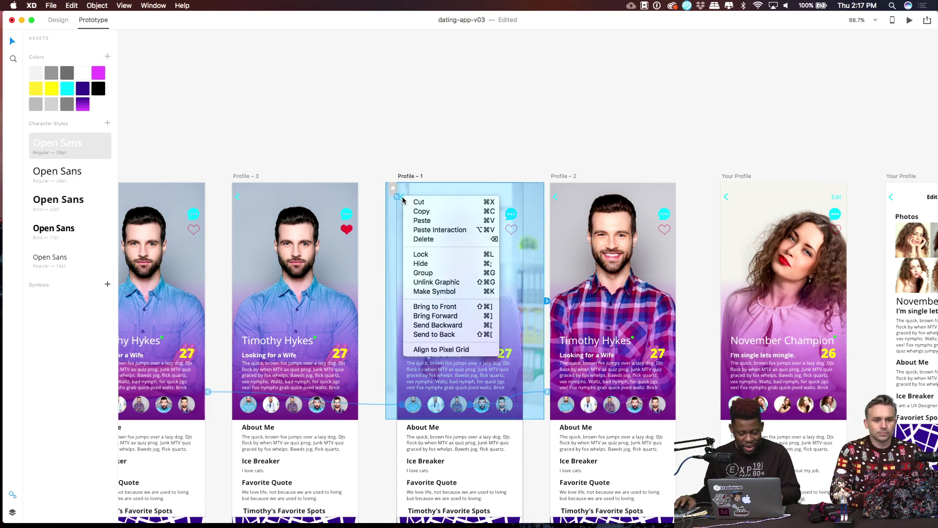
click(418, 164)
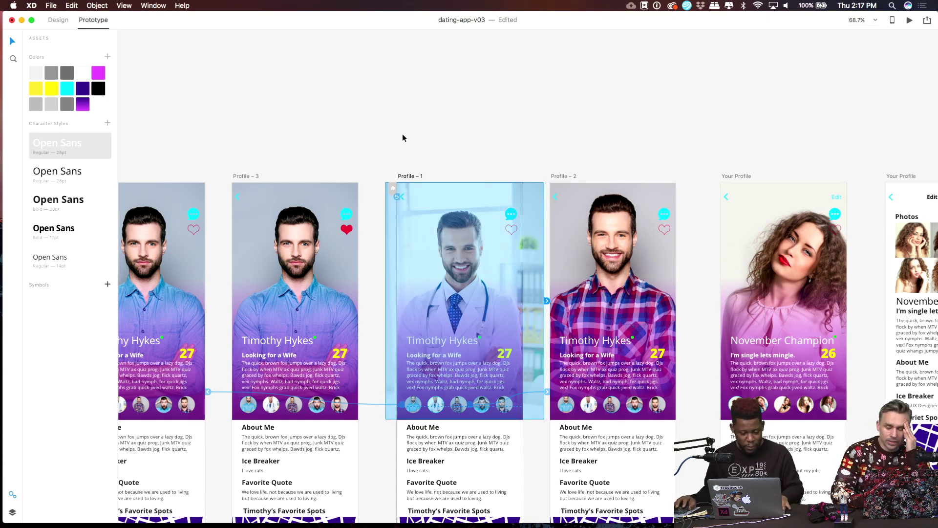
click(396, 165)
Copy the back arrow on the Profile – 1 artboard together with its Previous Artboard interaction.
scroll(397, 167, up, 10)
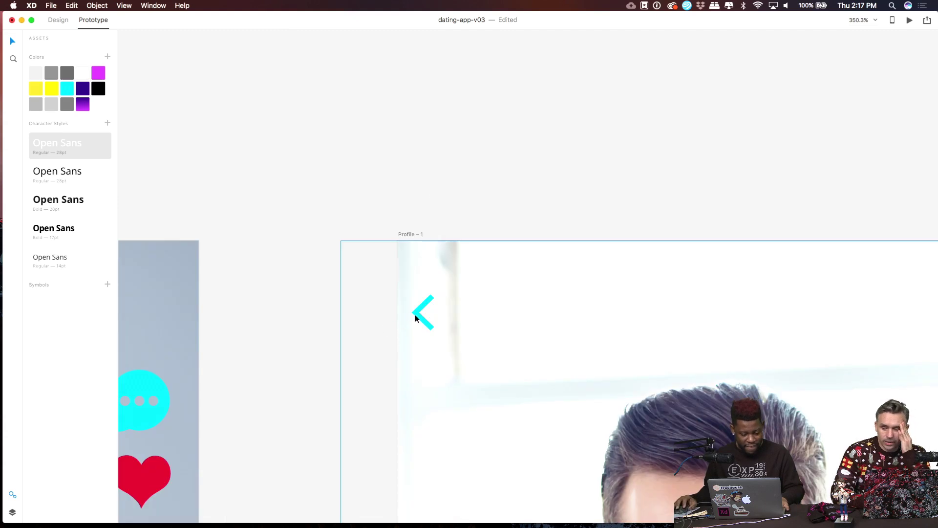
click(417, 313)
right_click(417, 312)
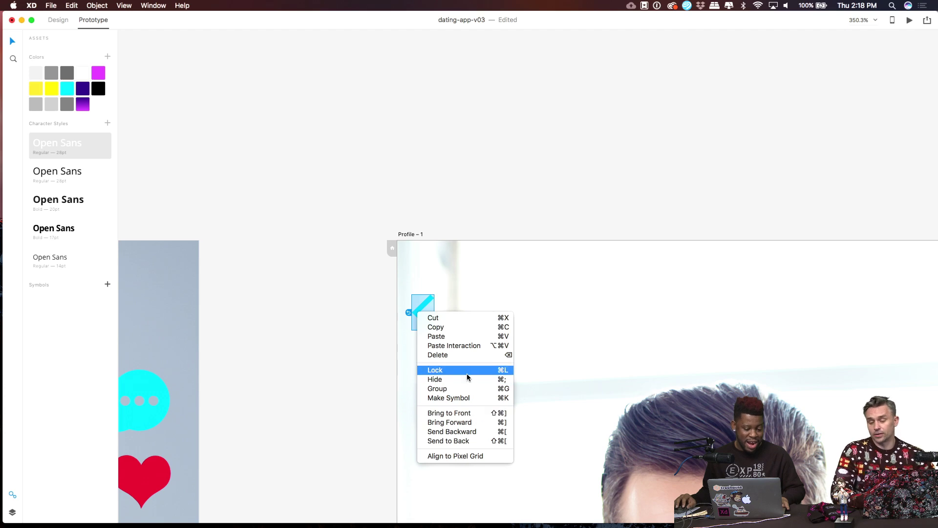
click(440, 332)
scroll(479, 276, down, 5)
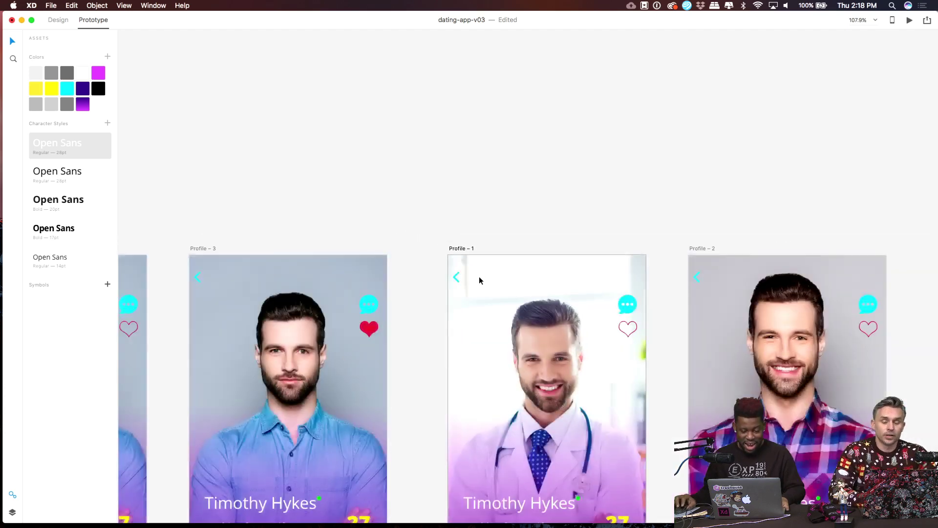
Paste the copied Previous Artboard interaction onto the back arrow of the Profile – 2 artboard.
click(637, 276)
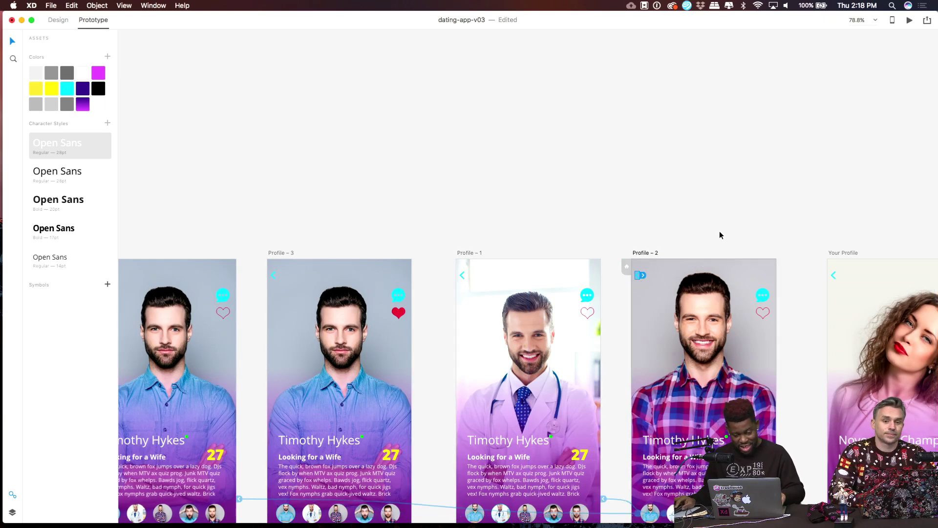
scroll(647, 274, up, 3)
scroll(647, 274, up, 5)
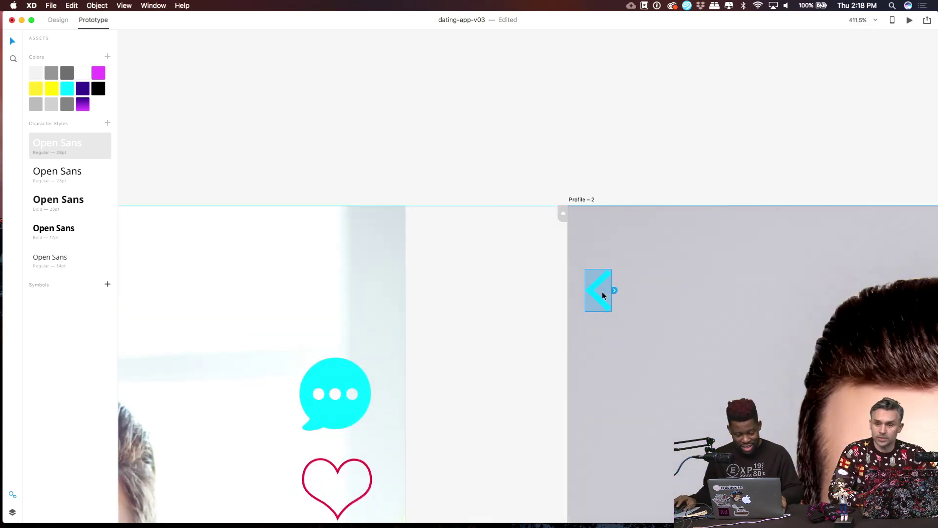
key(super+z)
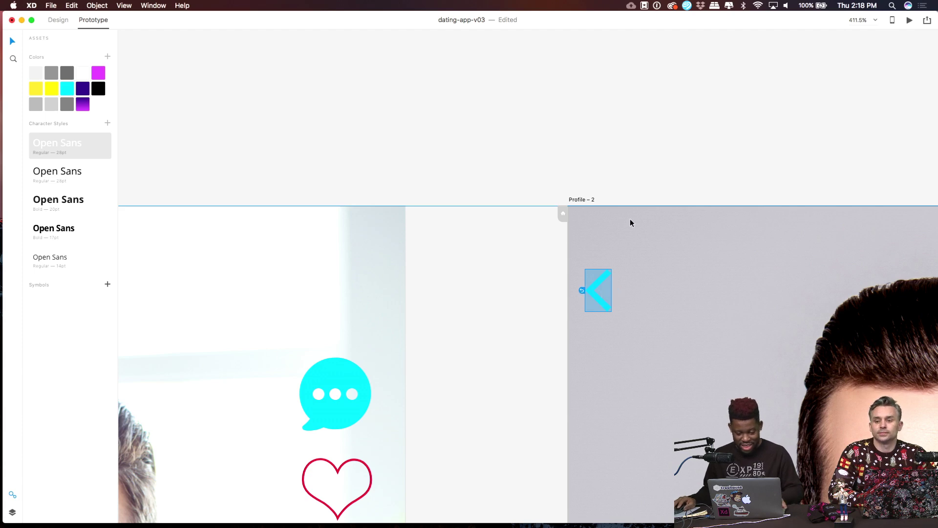
Paste the copied interaction onto the back arrow of the Your Profile artboard that follows Profile – 2.
scroll(630, 223, down, 5)
scroll(630, 268, up, 3)
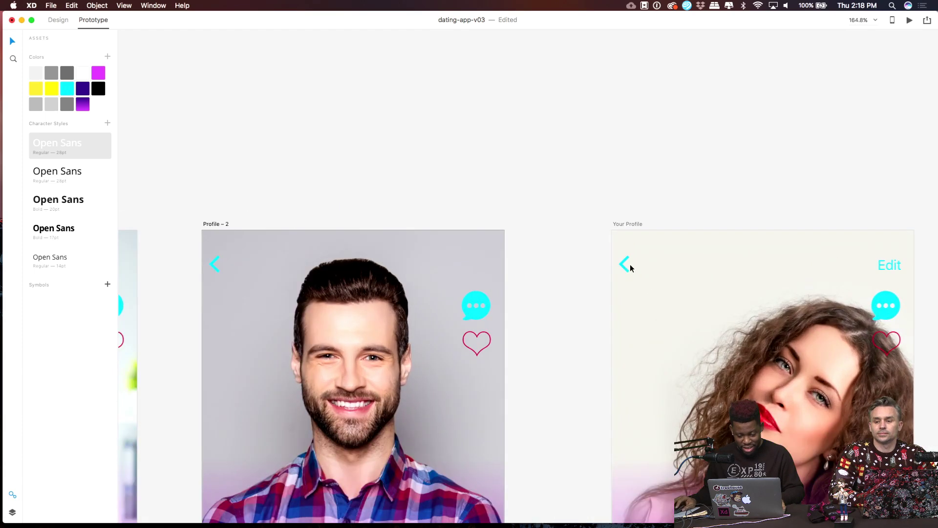
click(626, 266)
key(super+v)
scroll(524, 216, down, 1)
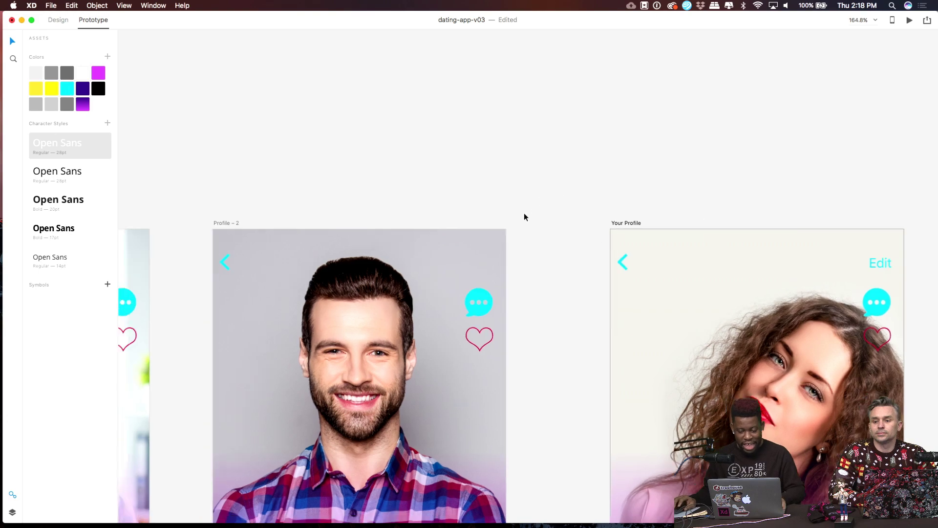
Link the settings gear in the Profiles artboard's navigation bar to the Your Profile editing artboard with a 0.4 s Dissolve transition and Ease Out.
scroll(524, 217, down, 5)
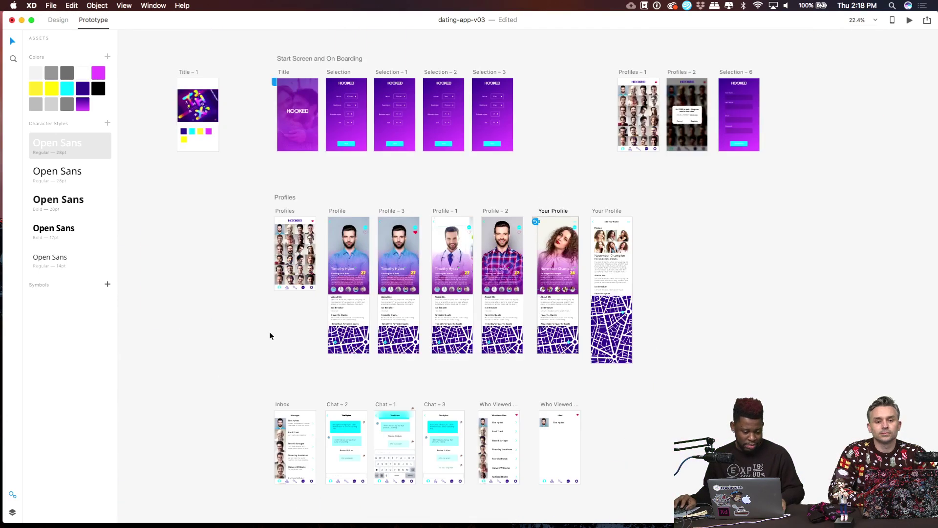
scroll(557, 215, up, 2)
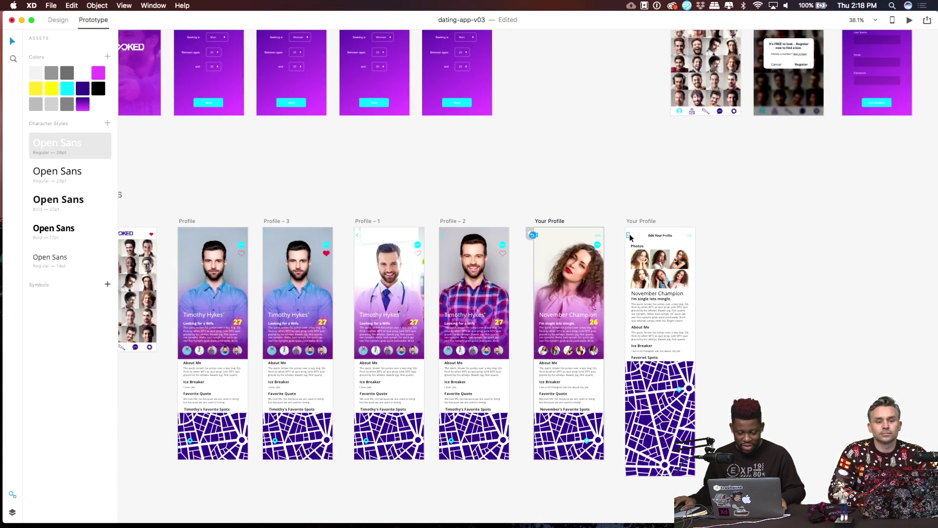
drag(252, 203, 545, 165)
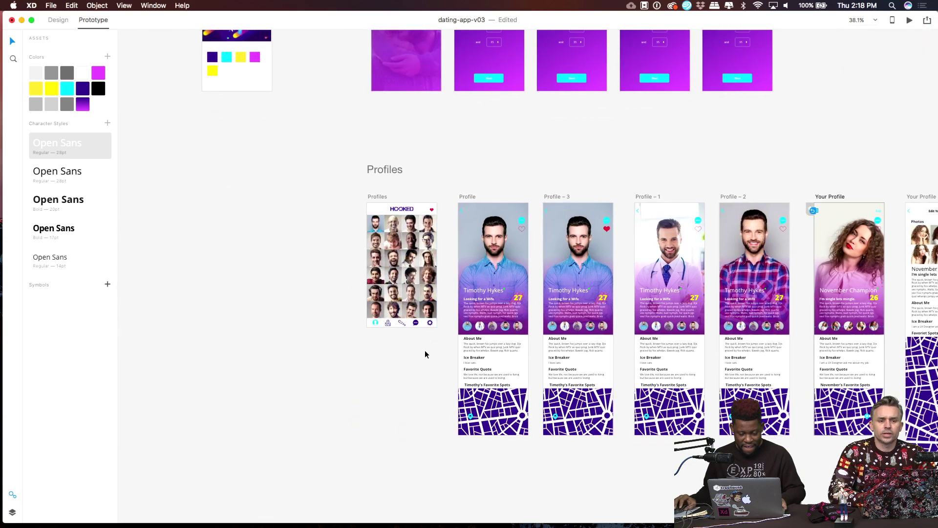
scroll(432, 328, up, 5)
click(425, 303)
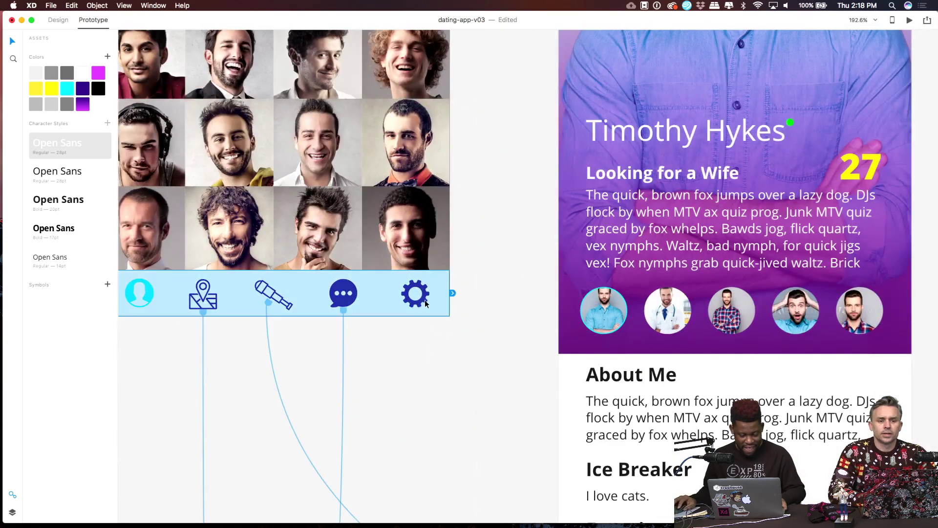
scroll(428, 313, down, 5)
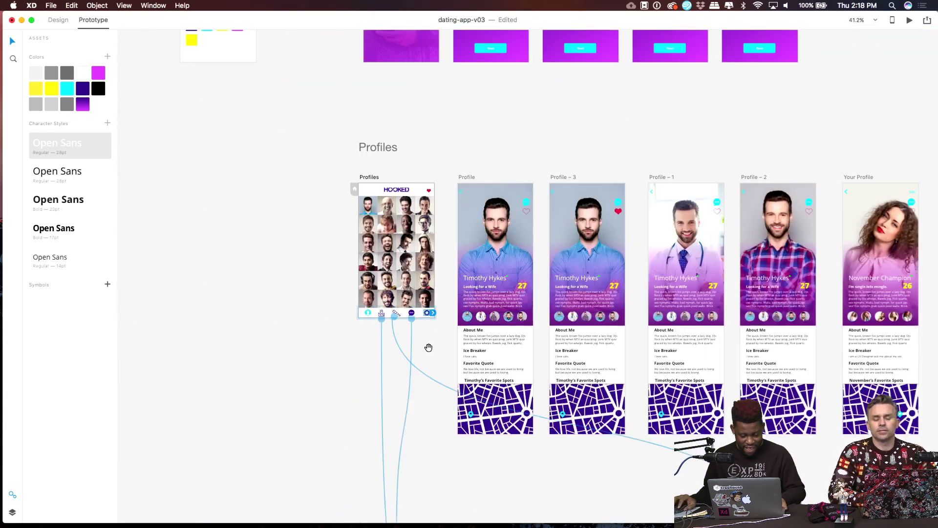
drag(430, 346, 851, 248)
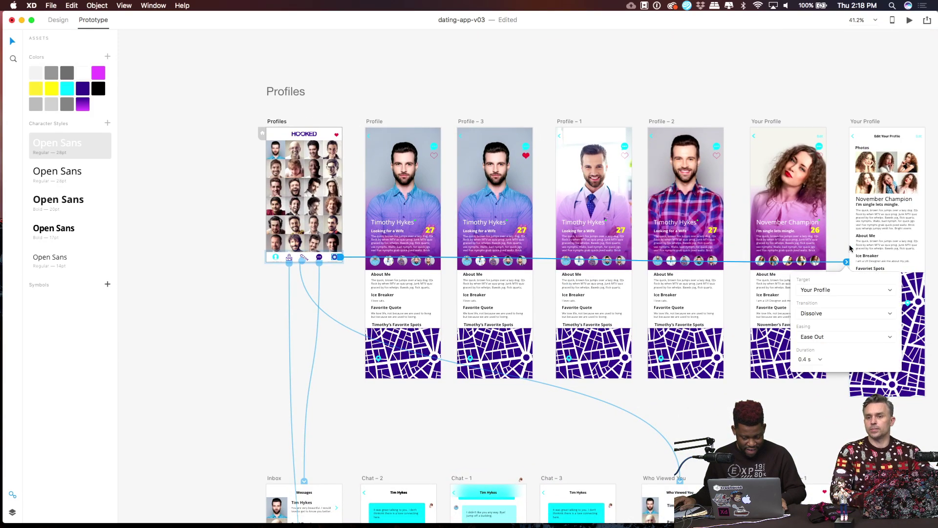
click(844, 218)
Copy the linked navigation bar from the Profiles artboard and paste it in place of the Inbox artboard's navigation bar.
scroll(831, 230, down, 5)
drag(624, 292, 515, 237)
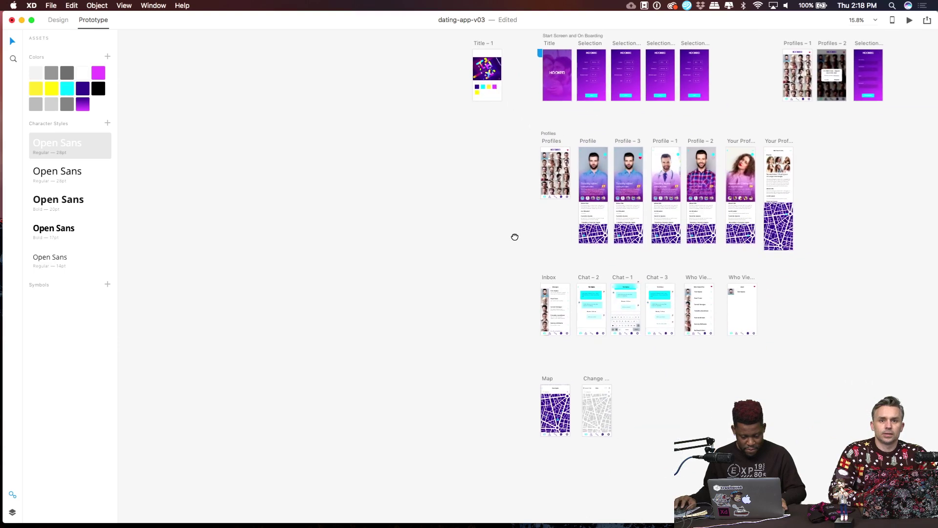
scroll(530, 215, up, 3)
click(514, 184)
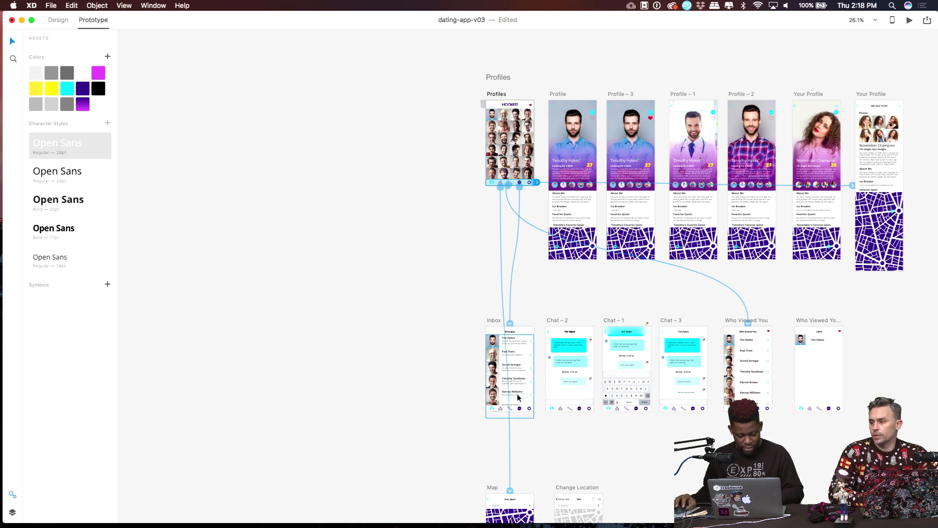
click(524, 409)
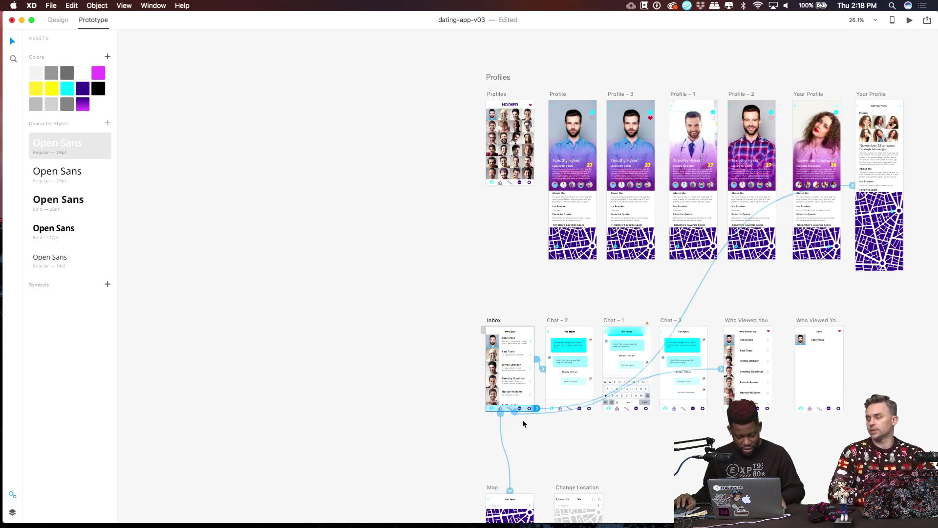
Link the profile icon in the Inbox artboard's navigation bar to the Profiles artboard.
scroll(497, 419, up, 5)
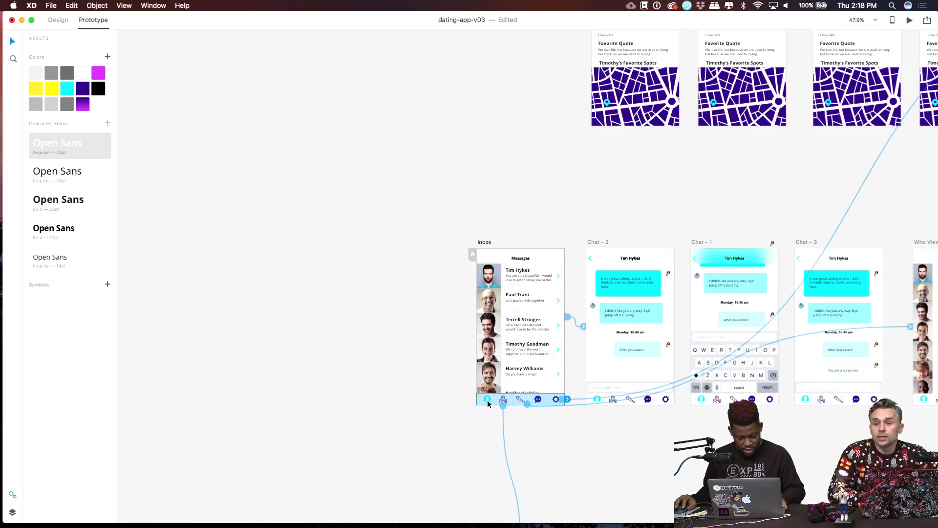
scroll(486, 419, up, 5)
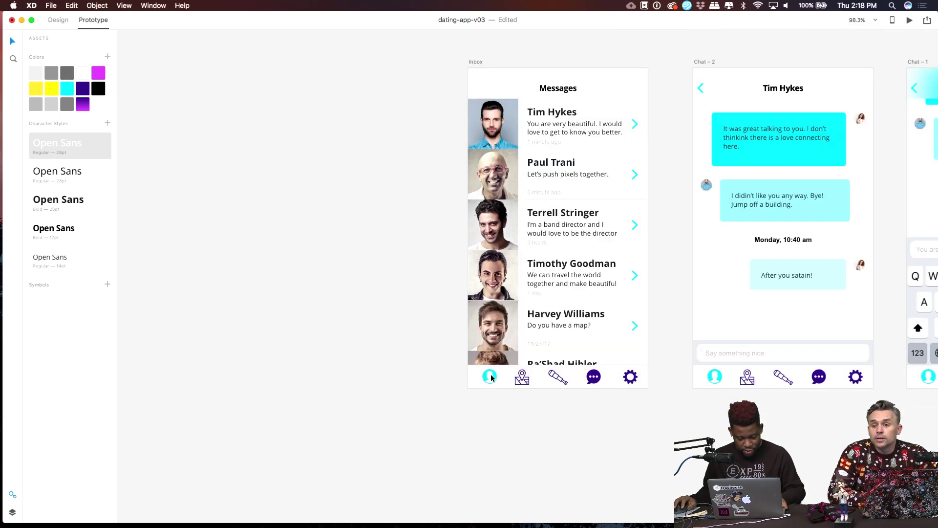
double_click(495, 378)
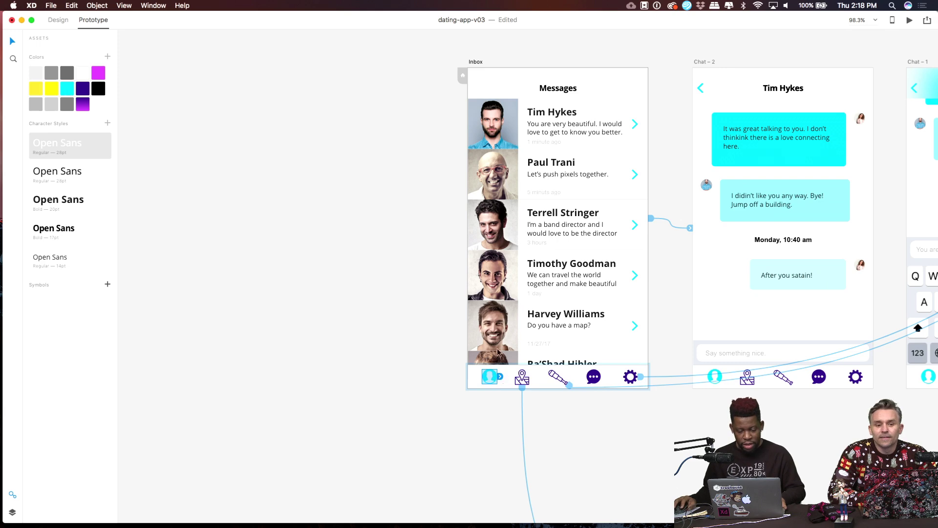
drag(401, 144, 384, 270)
click(386, 276)
scroll(382, 320, down, 3)
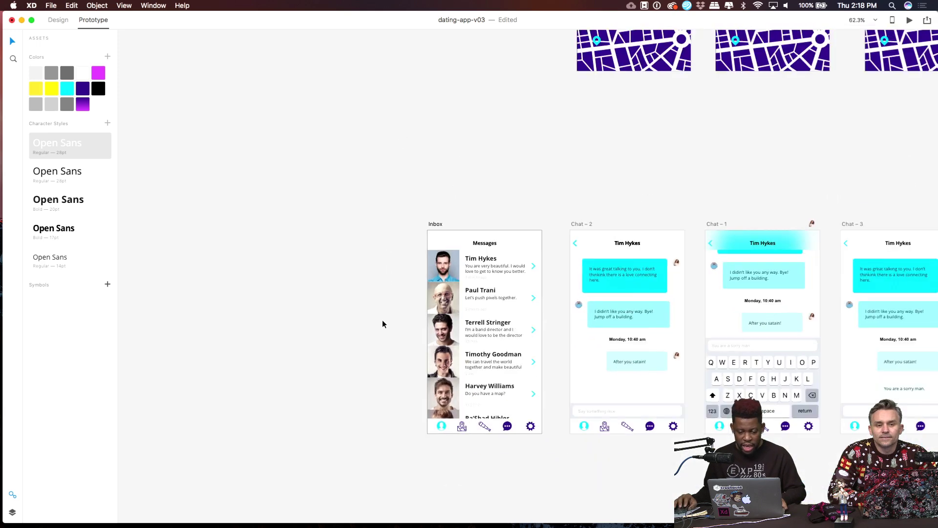
scroll(459, 220, up, 3)
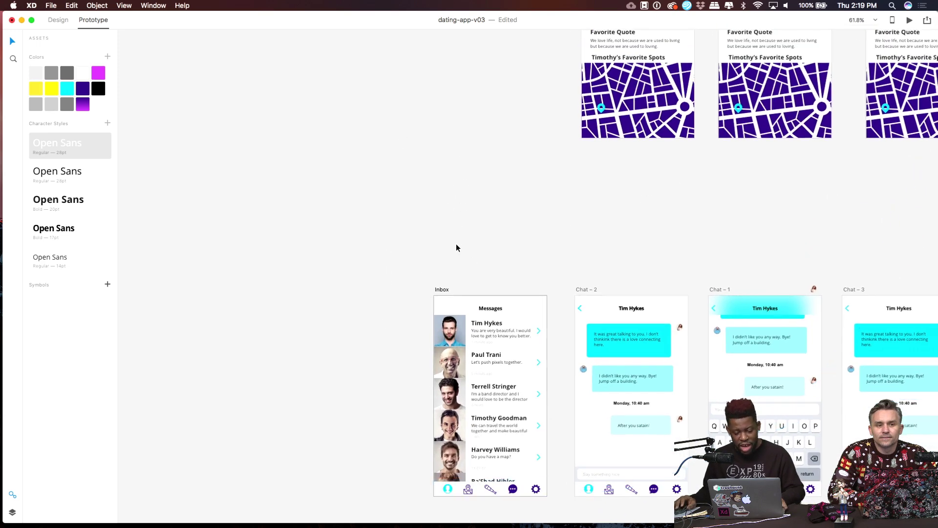
scroll(460, 229, down, 3)
scroll(462, 230, up, 2)
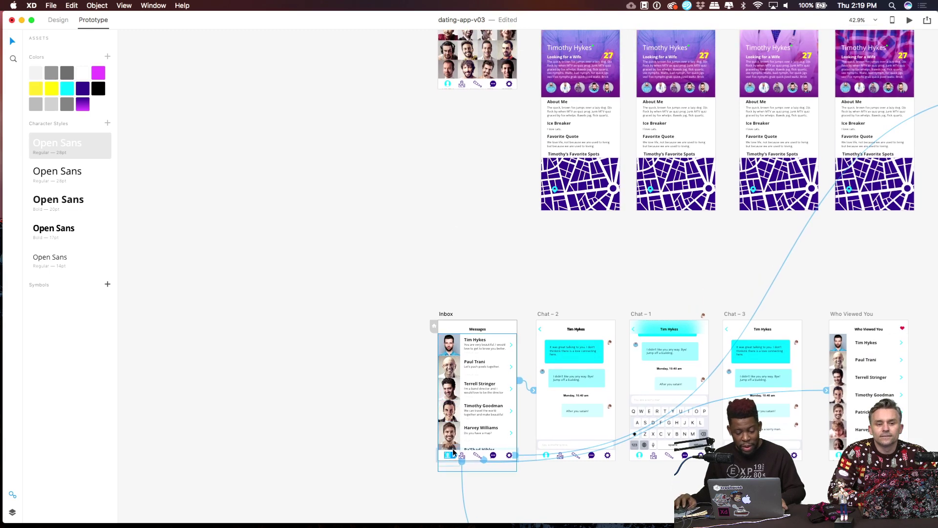
drag(454, 457, 473, 85)
click(500, 225)
Replace the navigation bar on the Chat – 2 artboard with a copy of the Inbox artboard's linked navigation bar.
scroll(472, 454, up, 10)
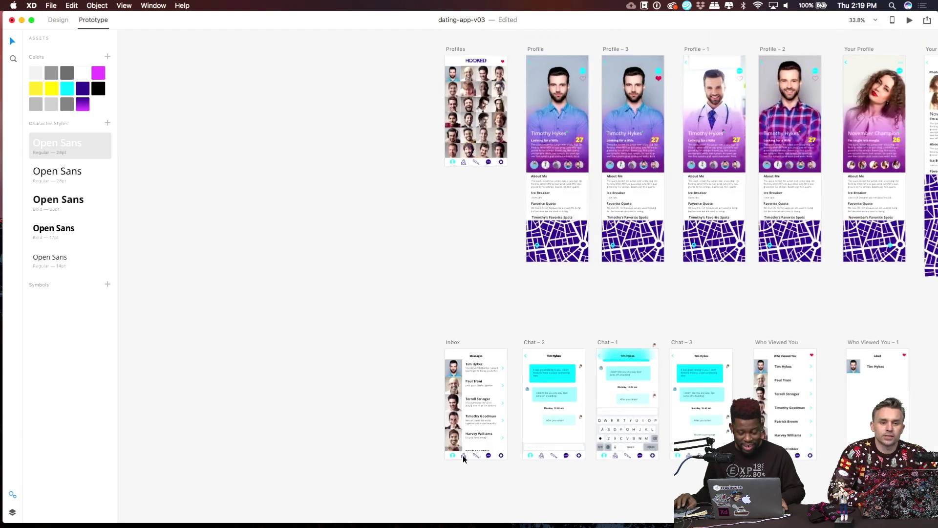
scroll(446, 409, down, 5)
scroll(445, 410, right, 3)
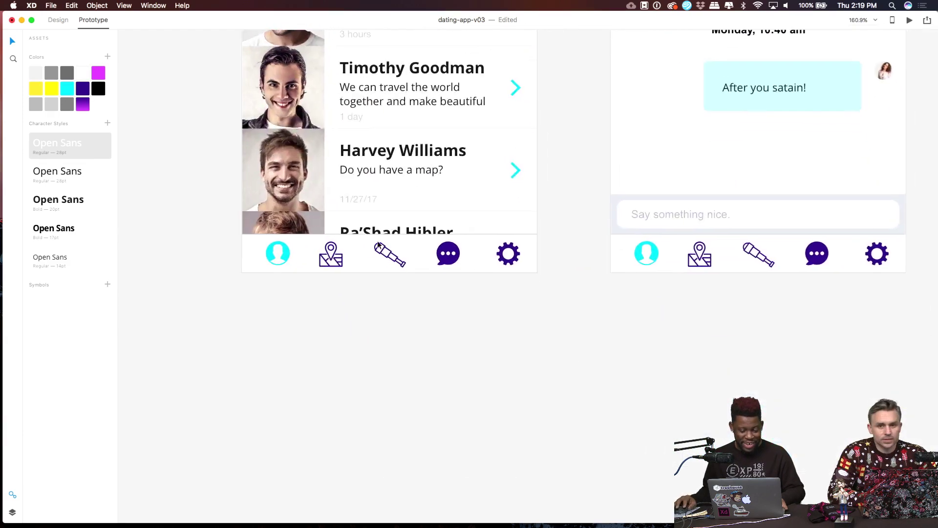
click(359, 259)
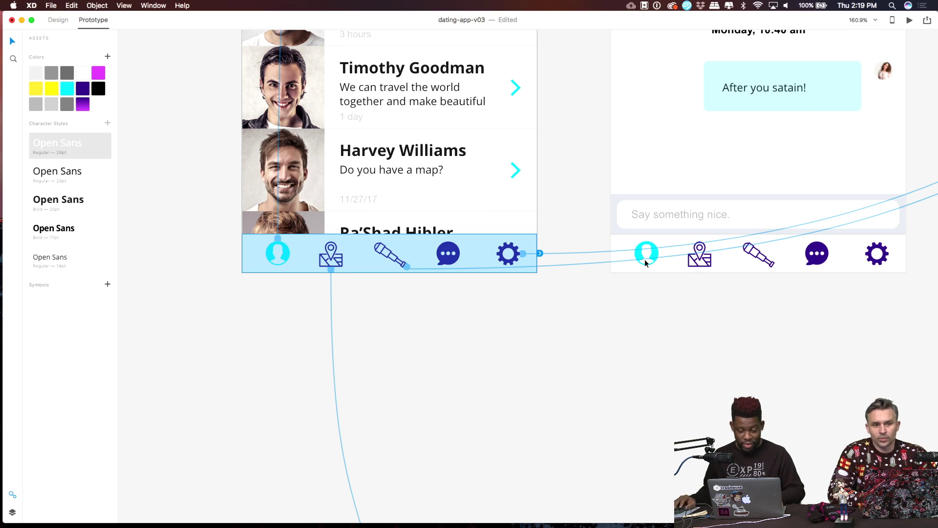
click(742, 258)
key(Delete)
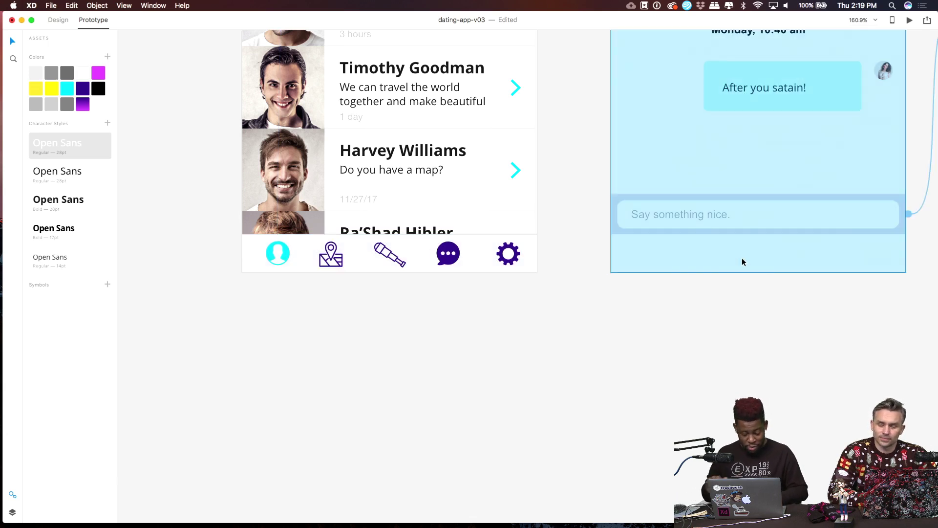
key(super+z)
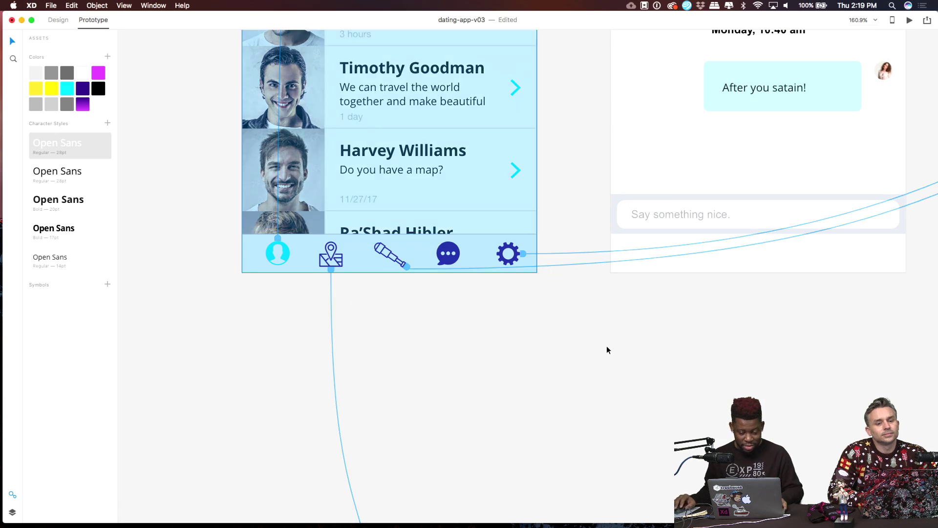
key(super+z)
key(super+v)
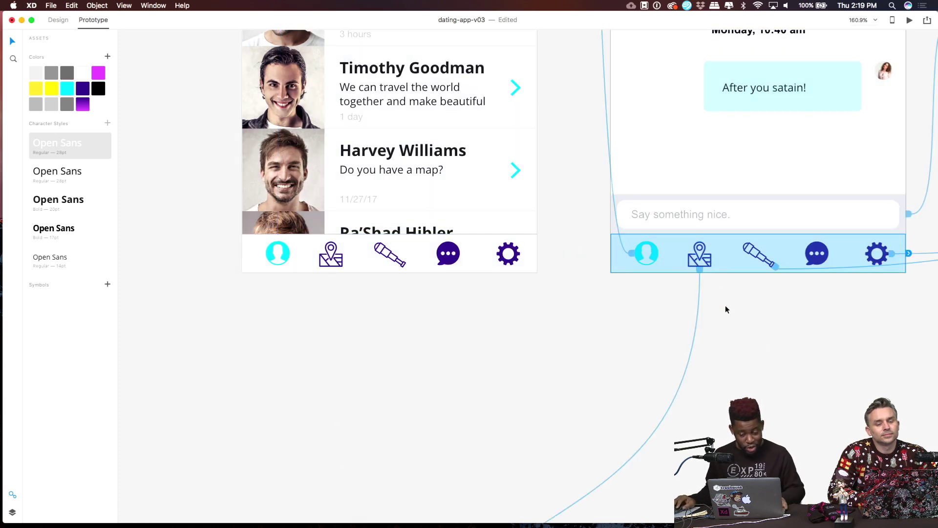
click(761, 340)
scroll(762, 340, down, 10)
drag(784, 363, 580, 326)
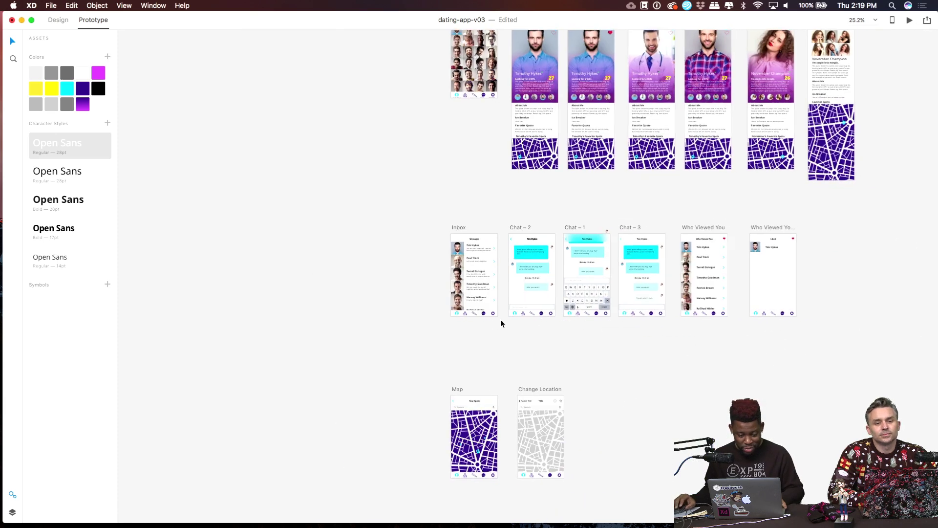
scroll(489, 321, up, 10)
scroll(272, 232, left, 5)
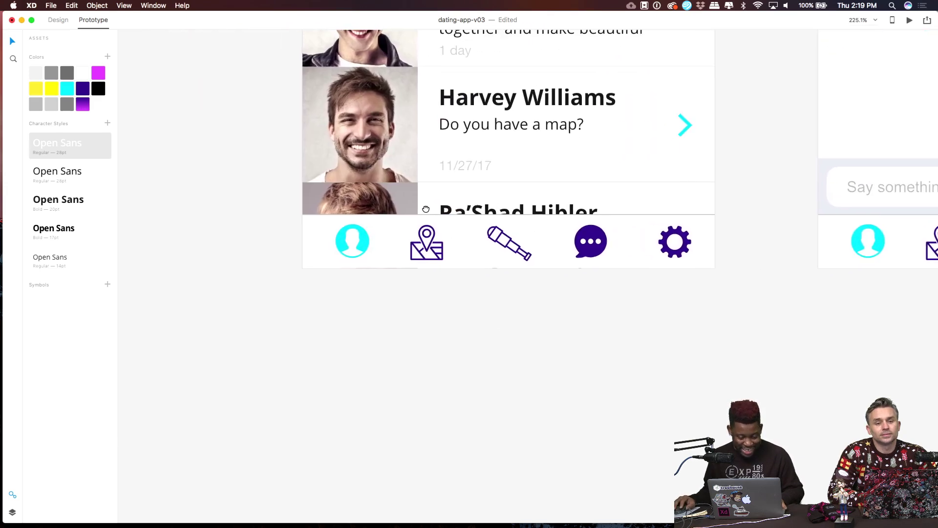
Recolour the profile icon in the Inbox artboard's navigation bar from cyan to the dark indigo swatch.
scroll(379, 249, up, 5)
click(368, 236)
double_click(368, 236)
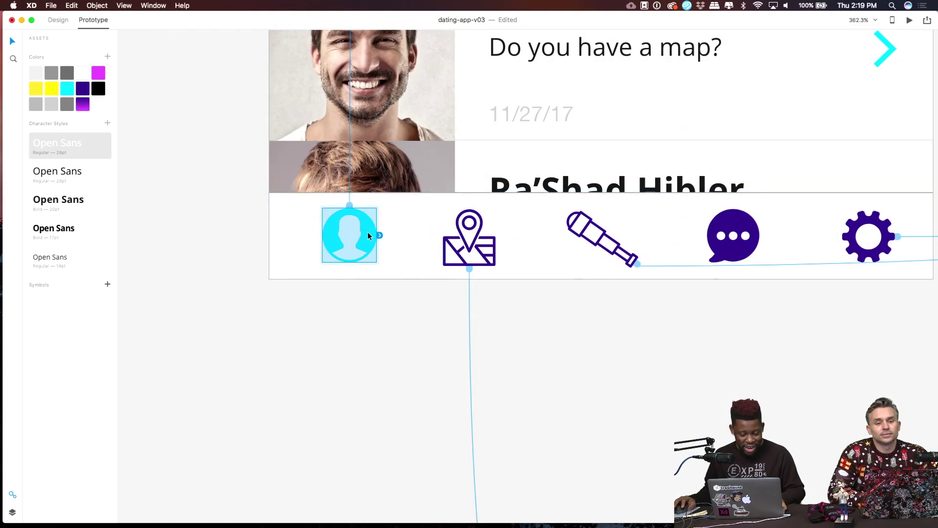
click(82, 91)
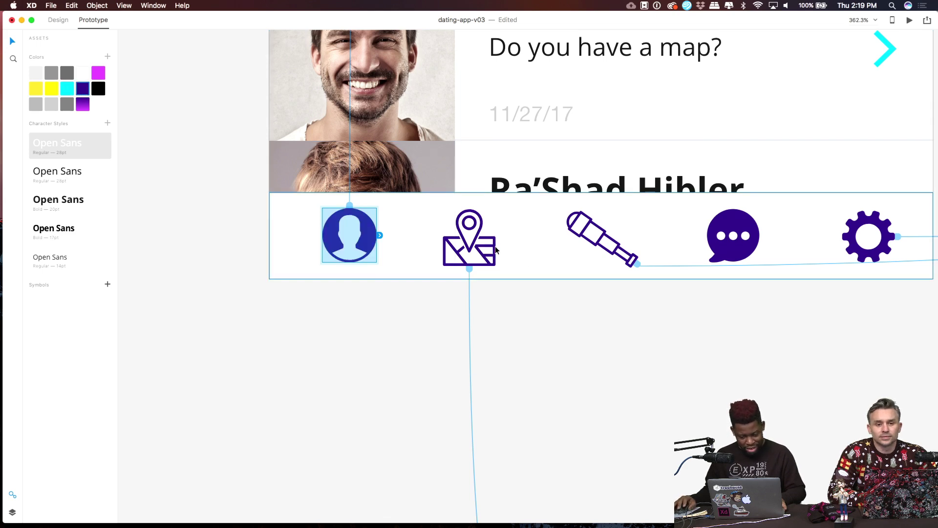
scroll(504, 264, down, 10)
click(512, 279)
scroll(533, 224, up, 5)
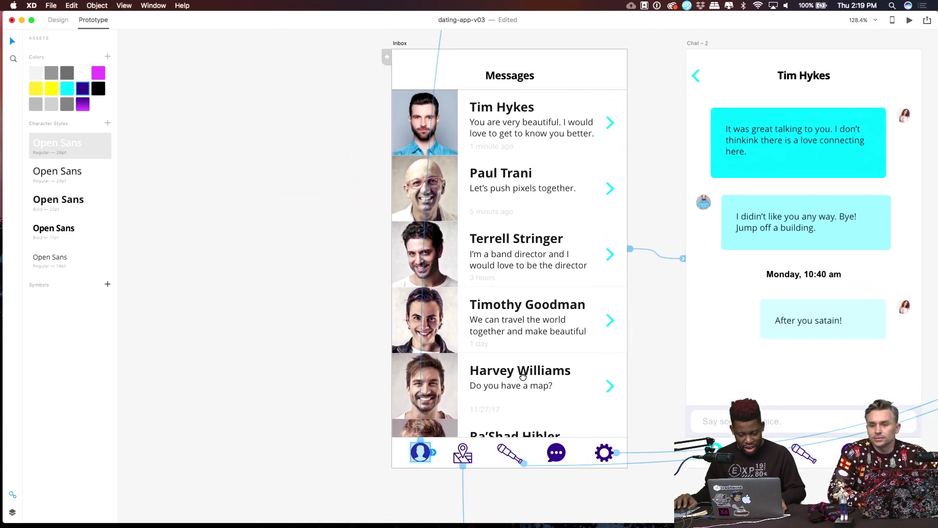
scroll(523, 338, down, 2)
key(super+z)
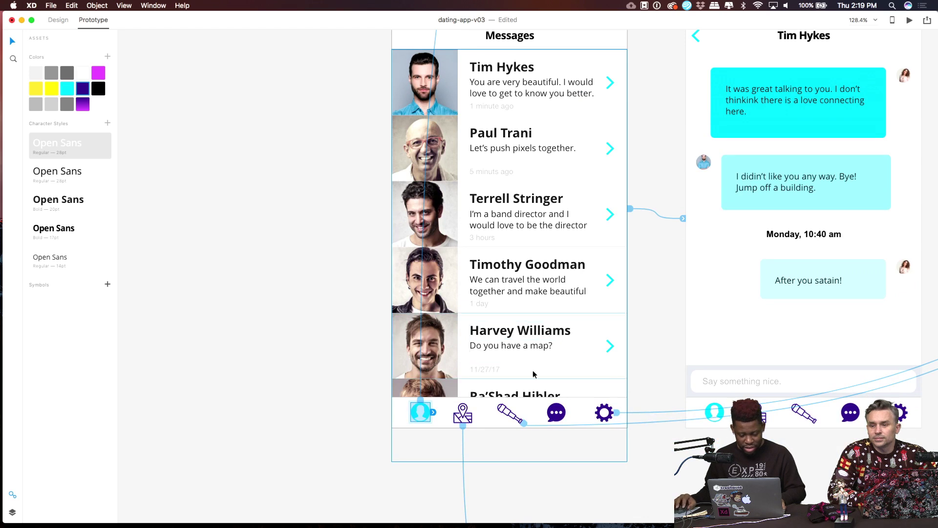
click(82, 89)
click(259, 251)
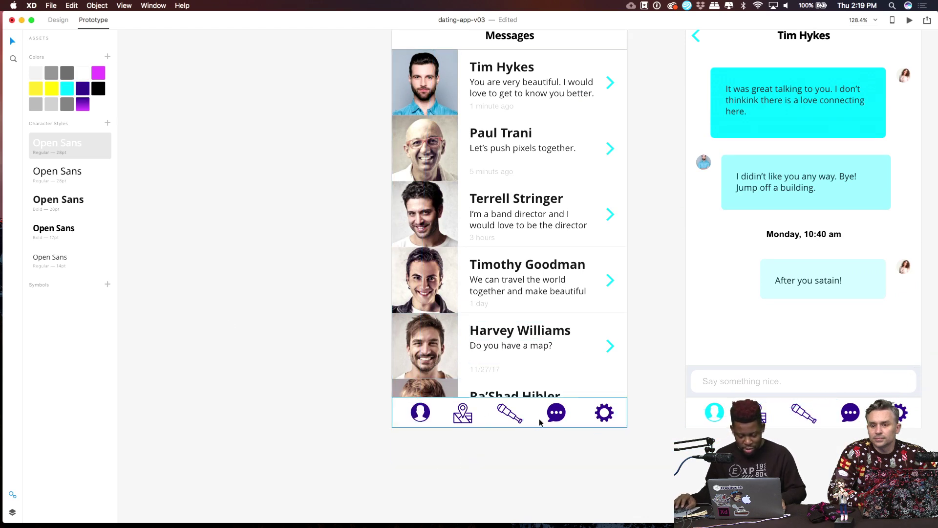
Switch to design mode and recolour the chat bubble icon in the Inbox artboard's navigation bar with the cyan swatch.
double_click(554, 419)
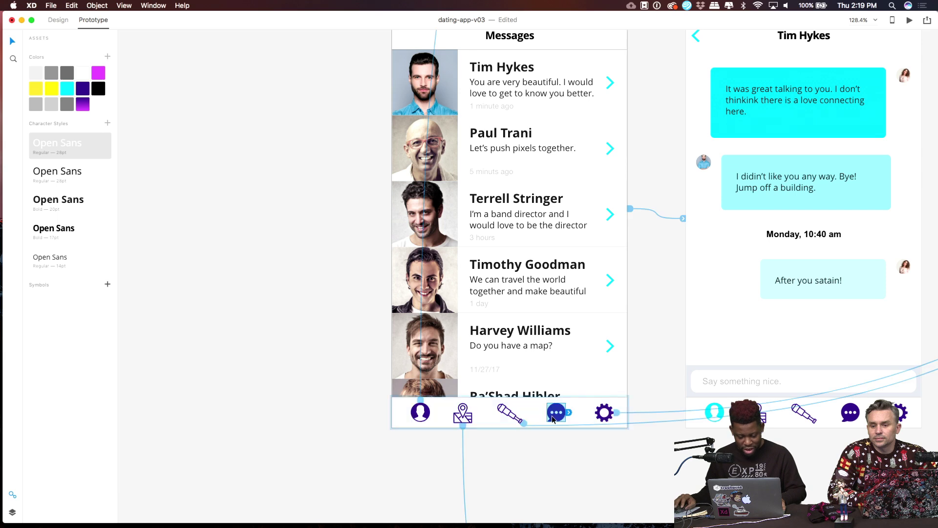
click(67, 90)
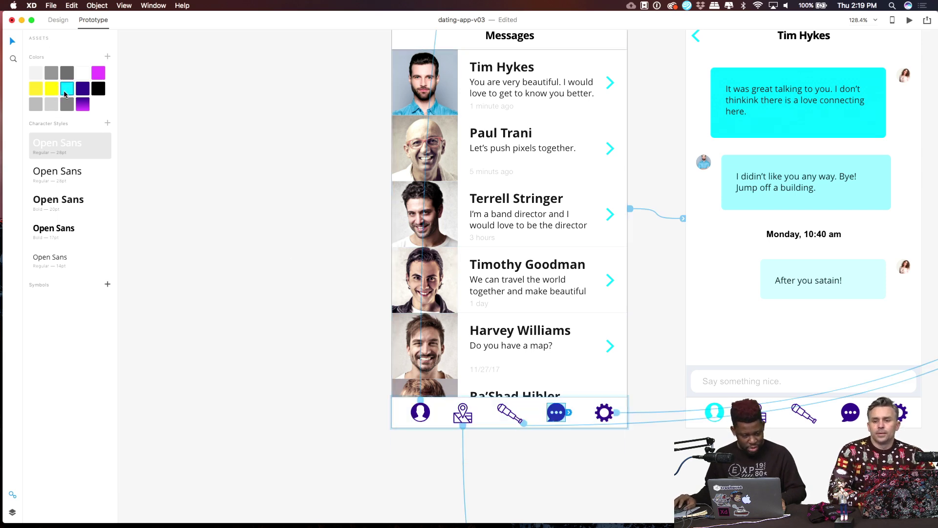
click(58, 21)
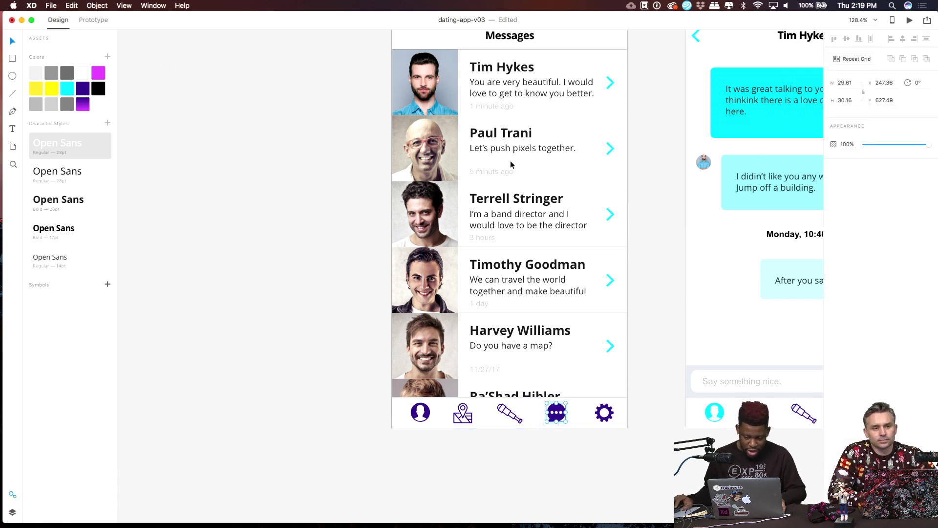
double_click(555, 415)
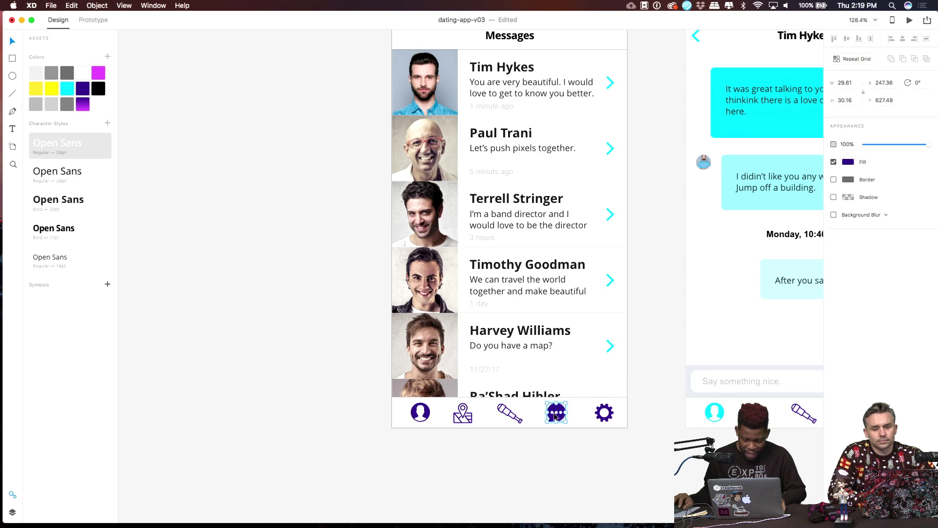
click(67, 89)
click(225, 226)
Recolour the Chat – 2 navigation bar's profile icon dark indigo and its chat bubble icon cyan.
scroll(510, 415, up, 3)
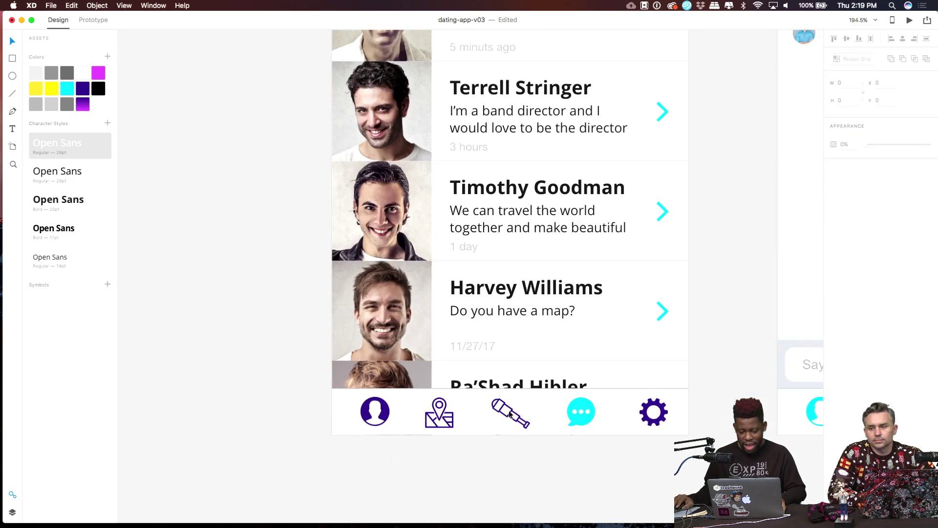
scroll(510, 414, right, 10)
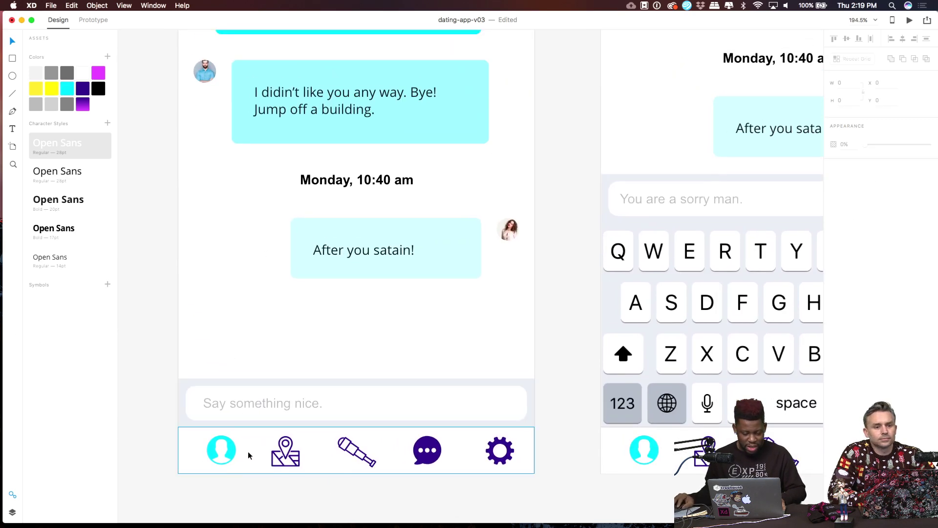
double_click(230, 450)
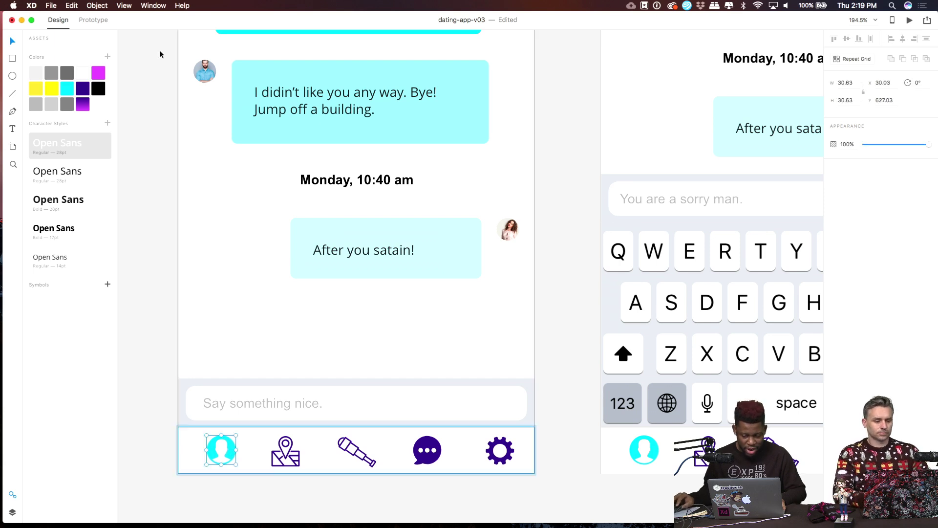
double_click(231, 456)
click(82, 89)
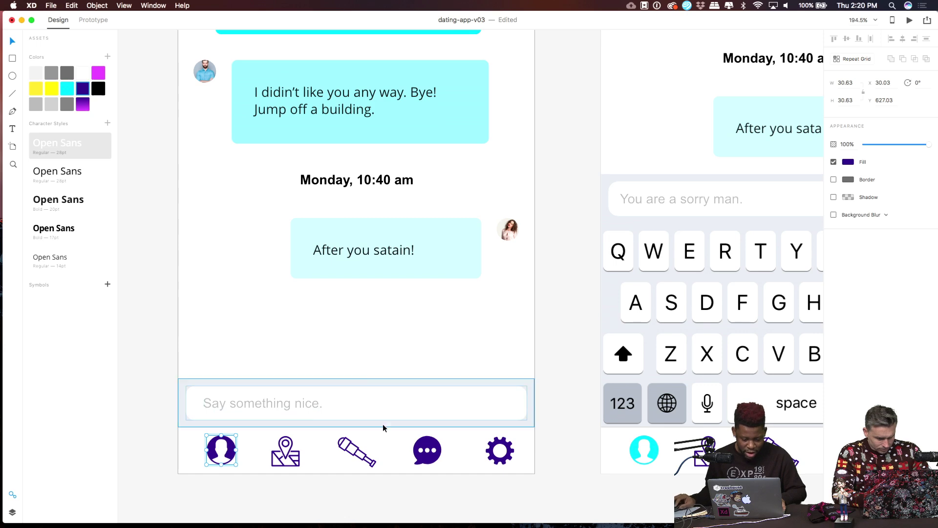
double_click(429, 450)
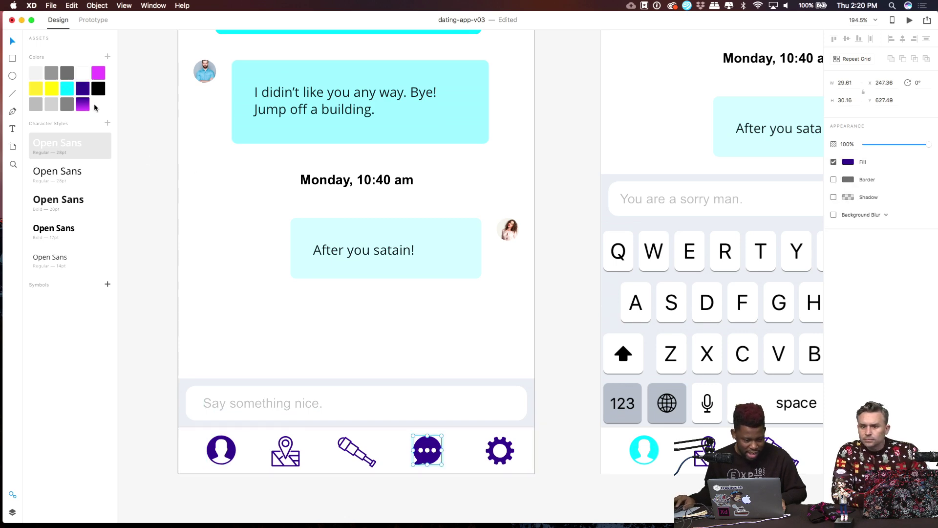
click(68, 92)
scroll(561, 312, down, 5)
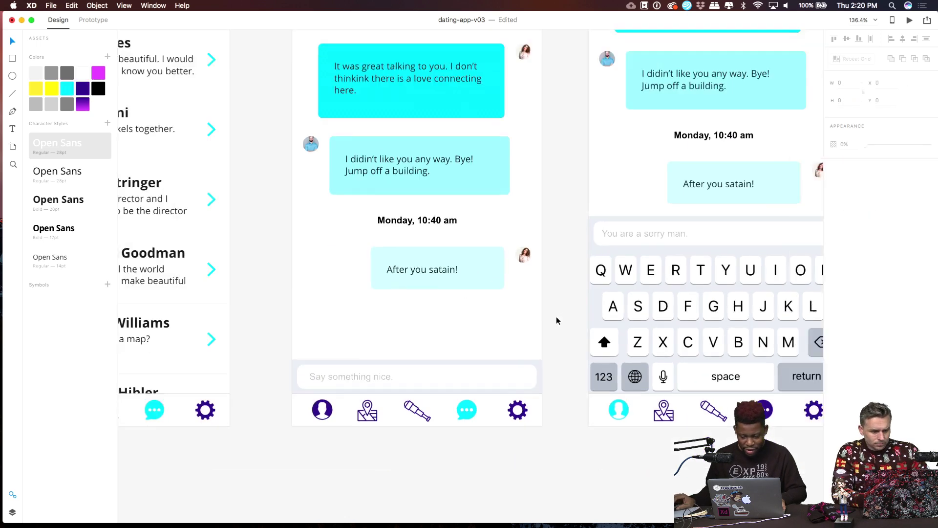
Copy the recoloured navigation bar from Chat – 2 and paste it in place of the Chat – 1 artboard's navigation bar.
scroll(478, 388, up, 3)
scroll(478, 388, down, 4)
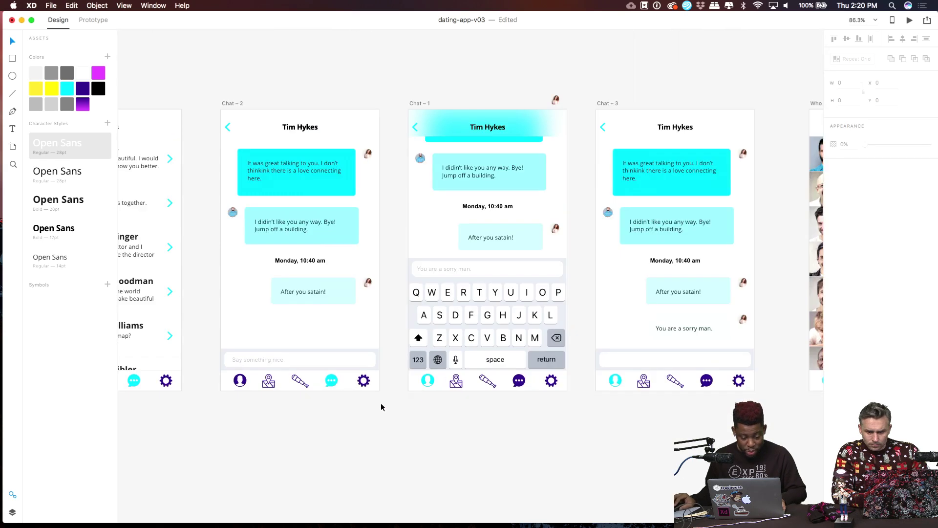
click(339, 380)
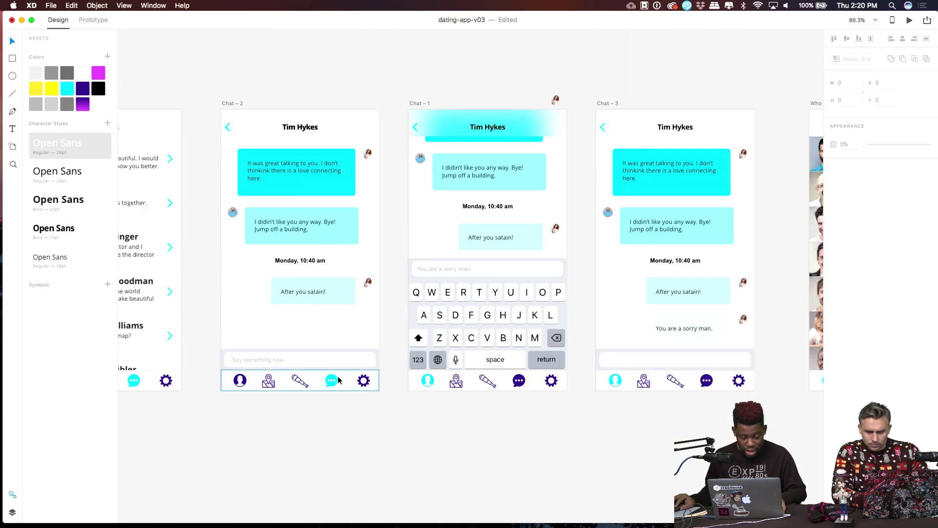
click(93, 20)
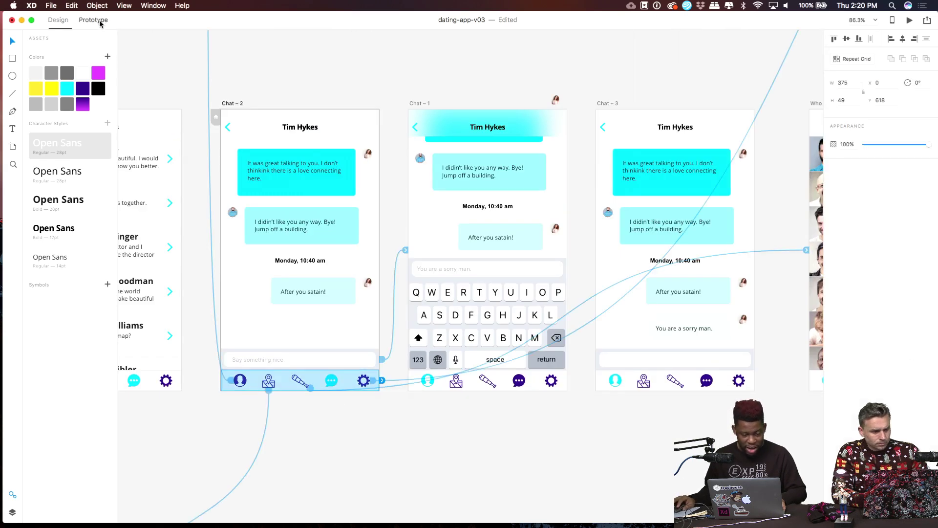
click(57, 21)
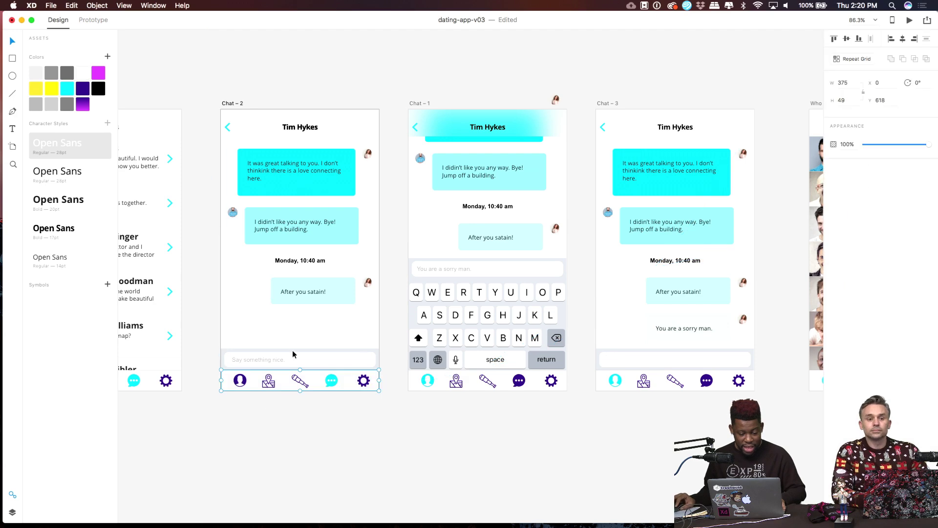
click(490, 382)
key(Delete)
key(super+v)
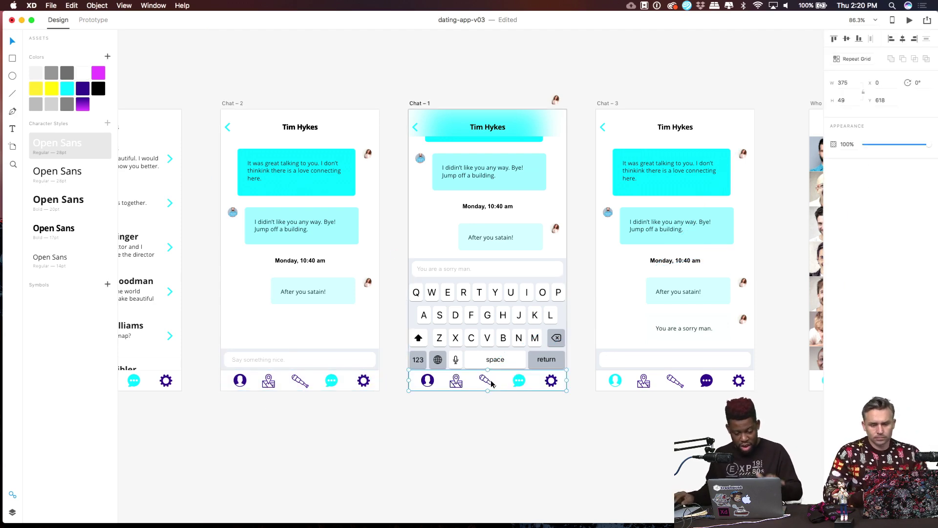
Replace the Chat – 3 artboard's navigation bar with the copied Chat – 2 navigation bar.
scroll(572, 436, right, 5)
click(445, 380)
click(445, 381)
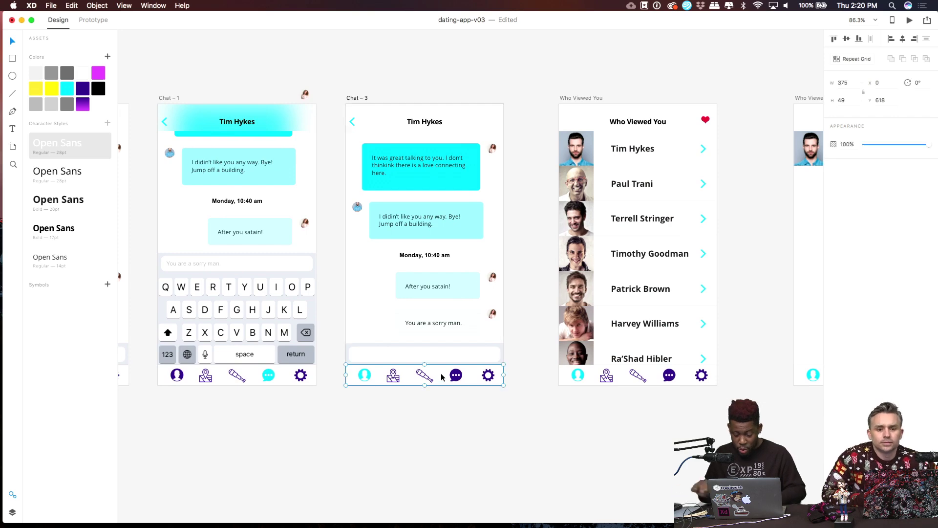
key(Delete)
key(super+v)
click(528, 264)
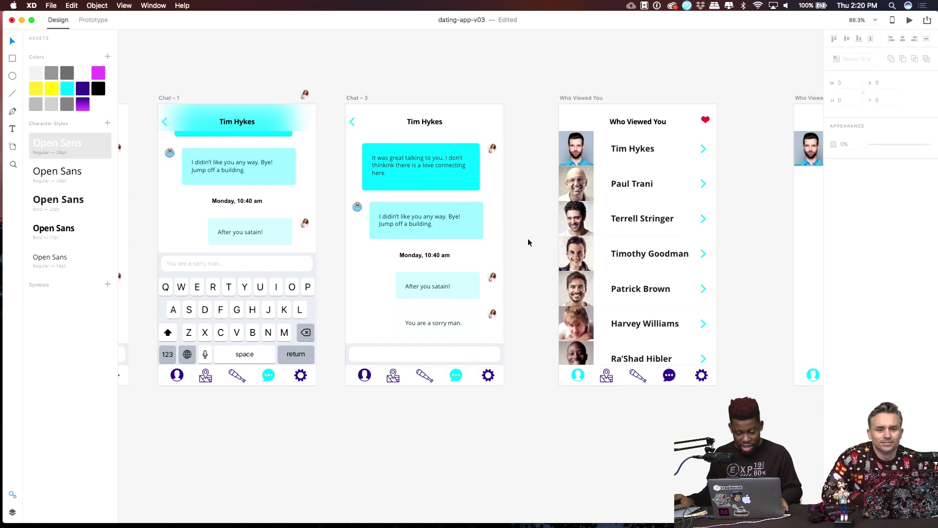
Replace the navigation bar on the first Who Viewed You artboard with the copied Chat – 2 navigation bar.
scroll(525, 259, down, 5)
scroll(626, 347, up, 10)
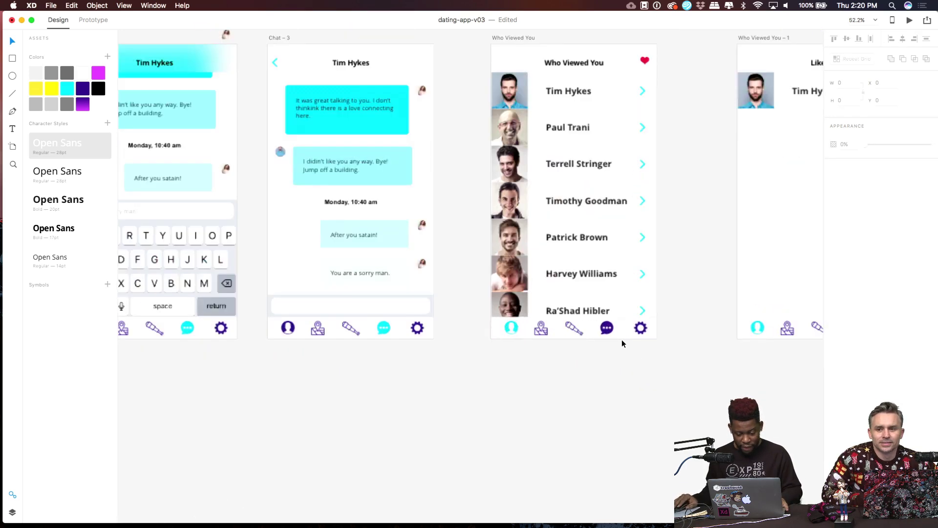
scroll(571, 338, left, 3)
click(372, 342)
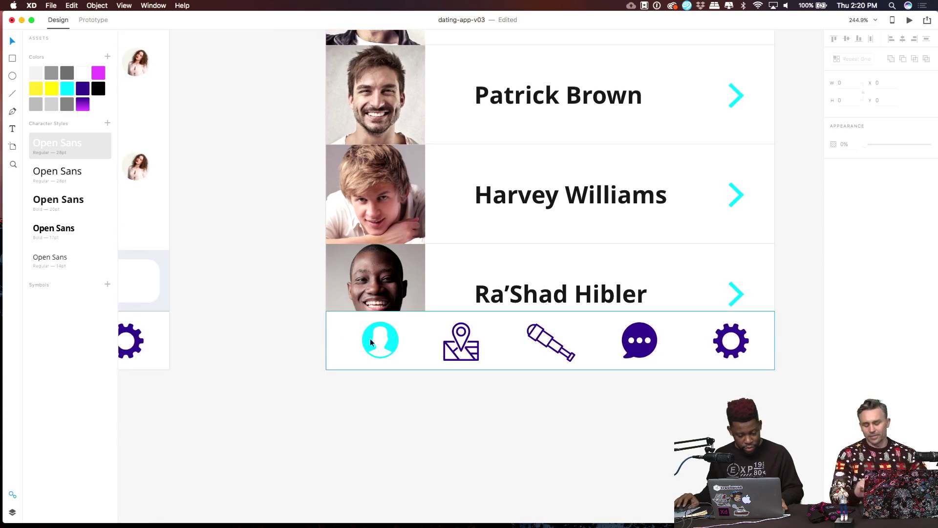
click(417, 335)
key(super+z)
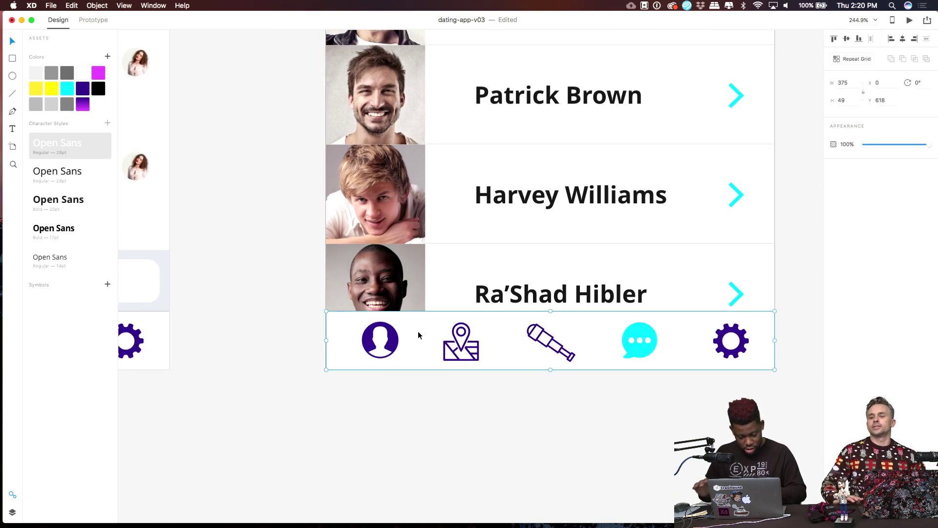
Recolour the chat bubble icon in the Who Viewed You artboard's navigation bar with the dark indigo swatch.
double_click(642, 329)
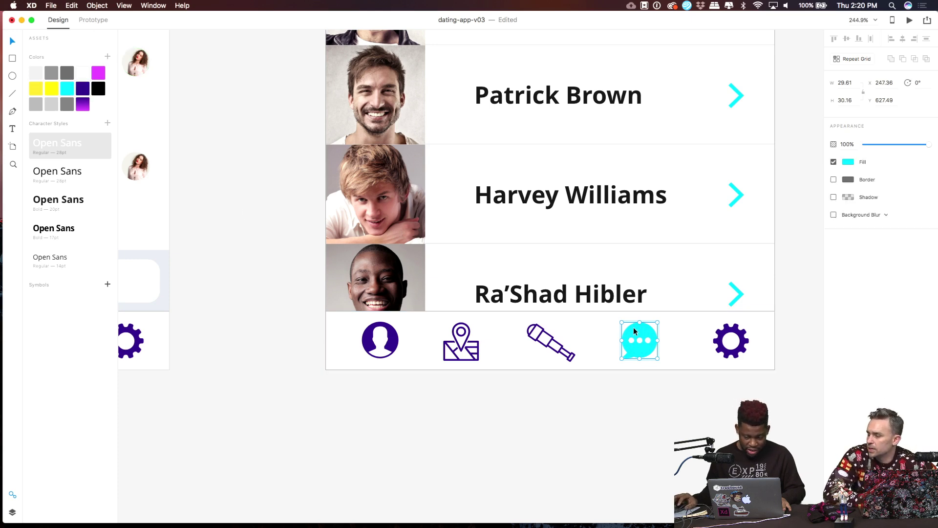
click(82, 89)
click(461, 459)
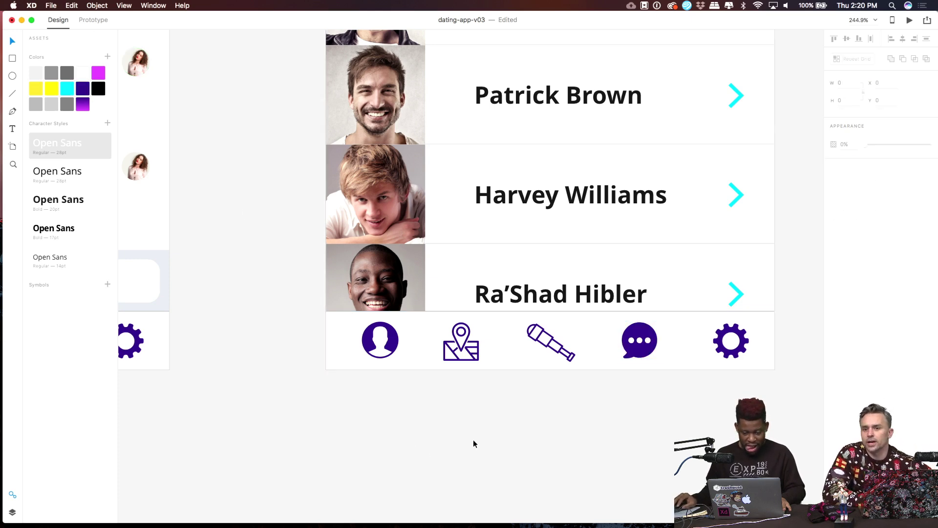
Switch to the shared food-finder prototype and walk through its splash, search, nearby food, Sports Bar menu and Account screens.
drag(458, 262, 421, 281)
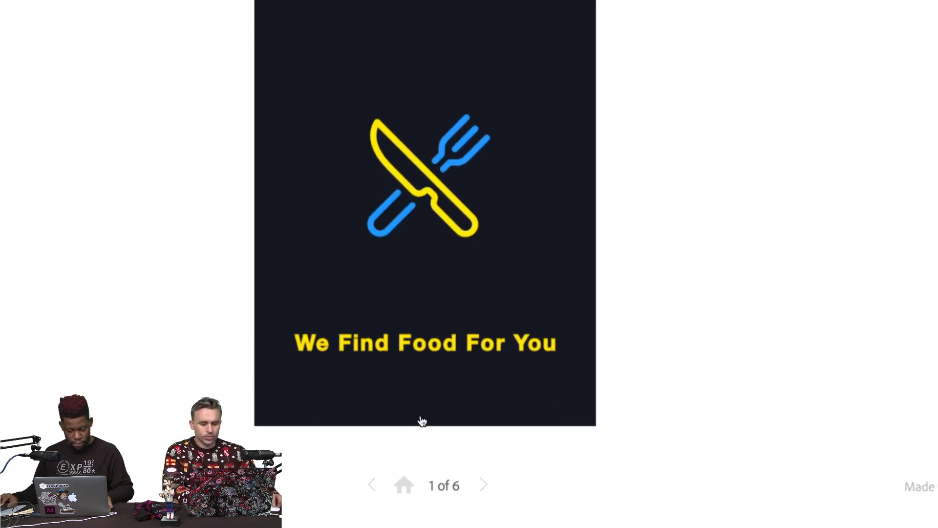
click(408, 265)
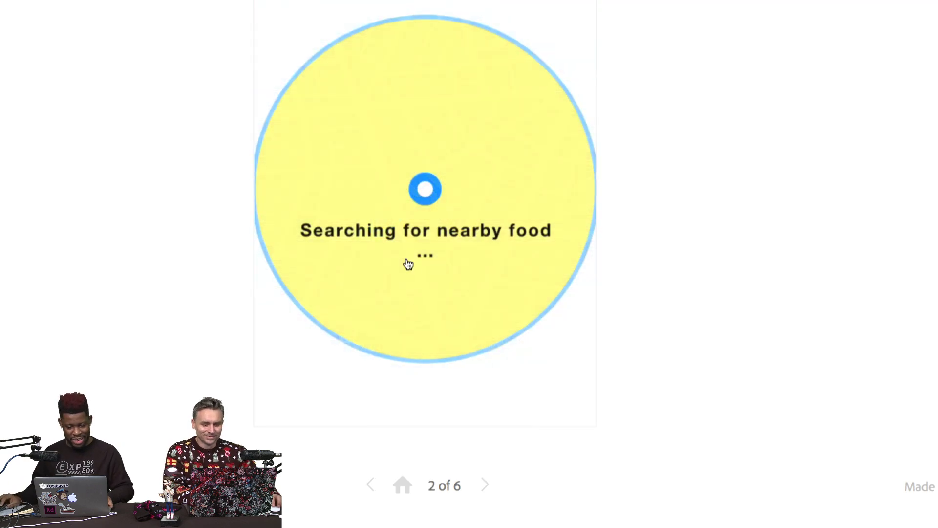
click(441, 323)
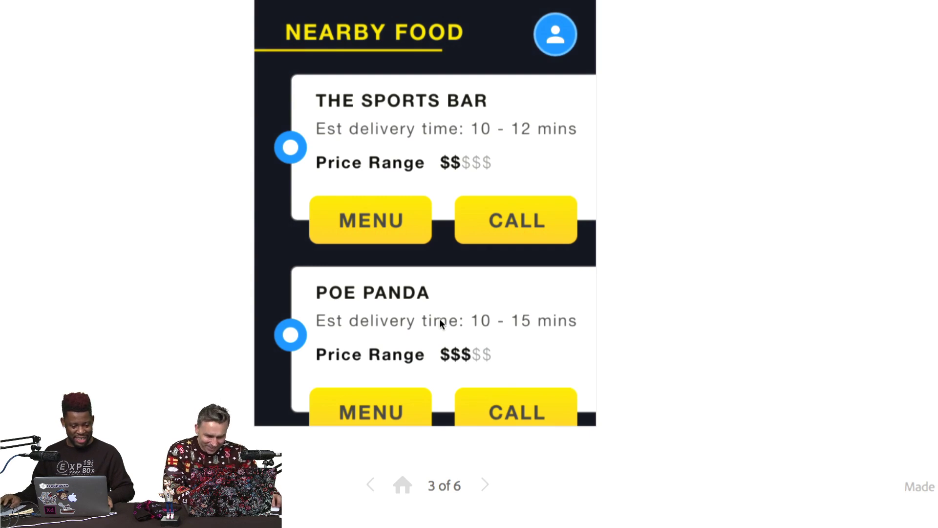
click(303, 99)
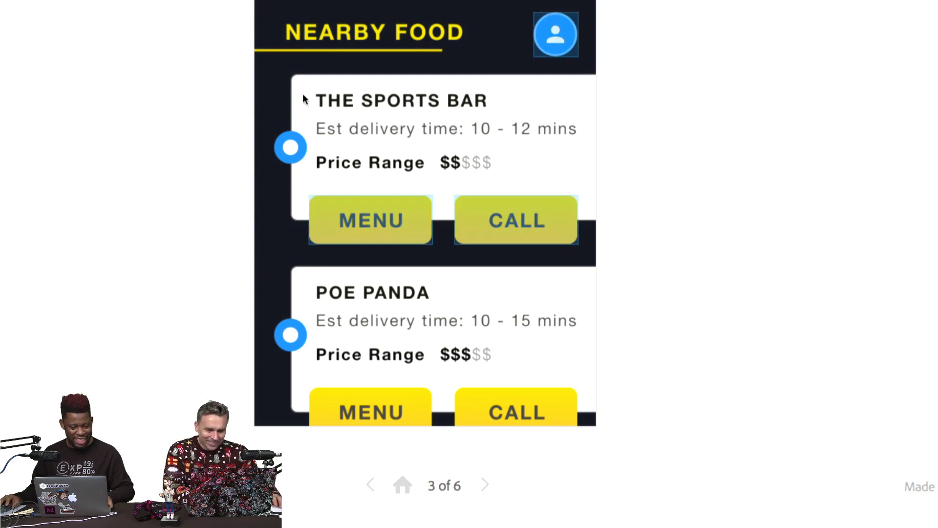
click(361, 227)
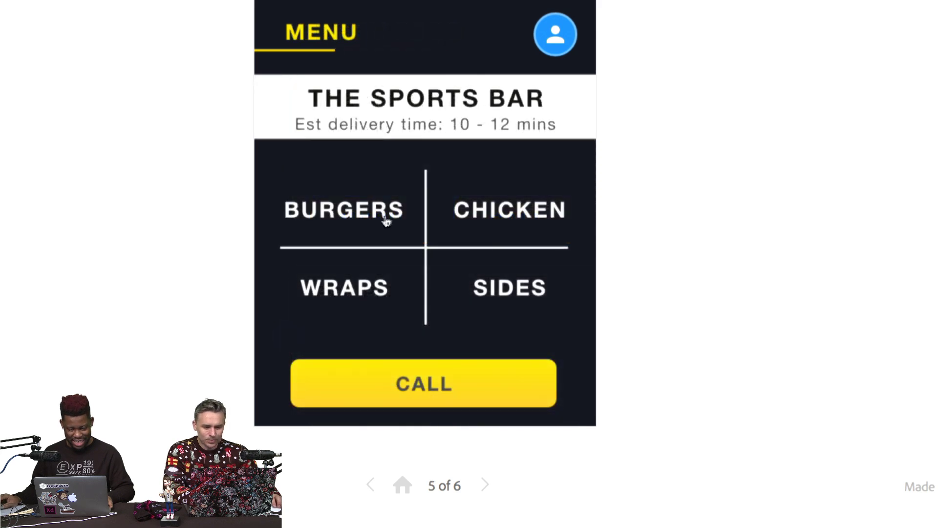
click(387, 223)
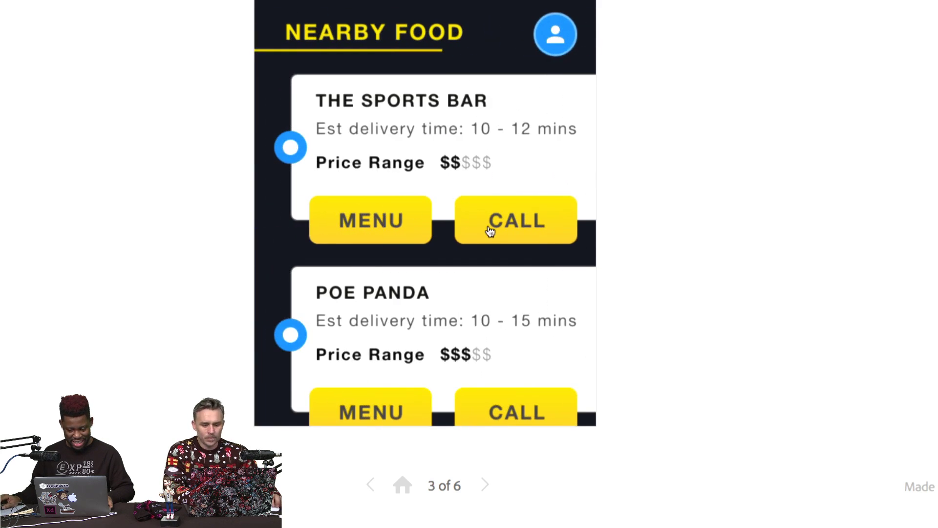
click(489, 227)
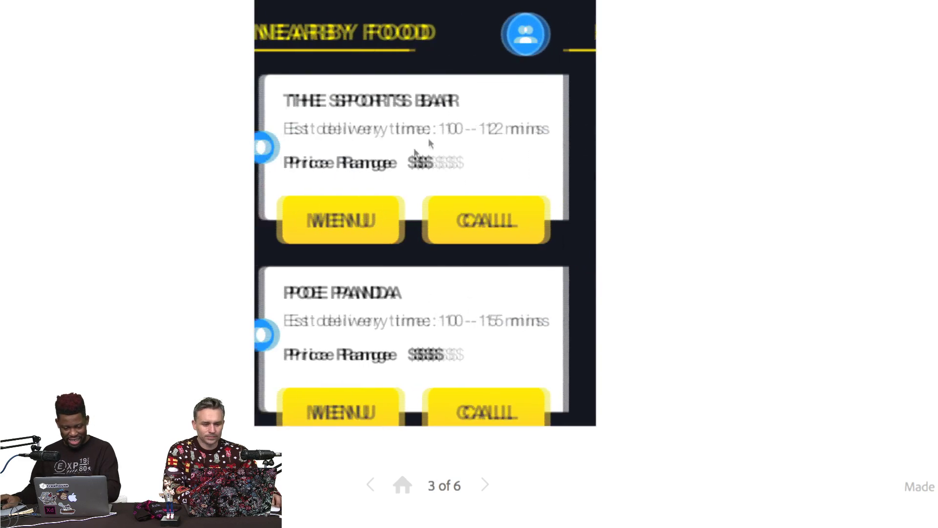
click(485, 486)
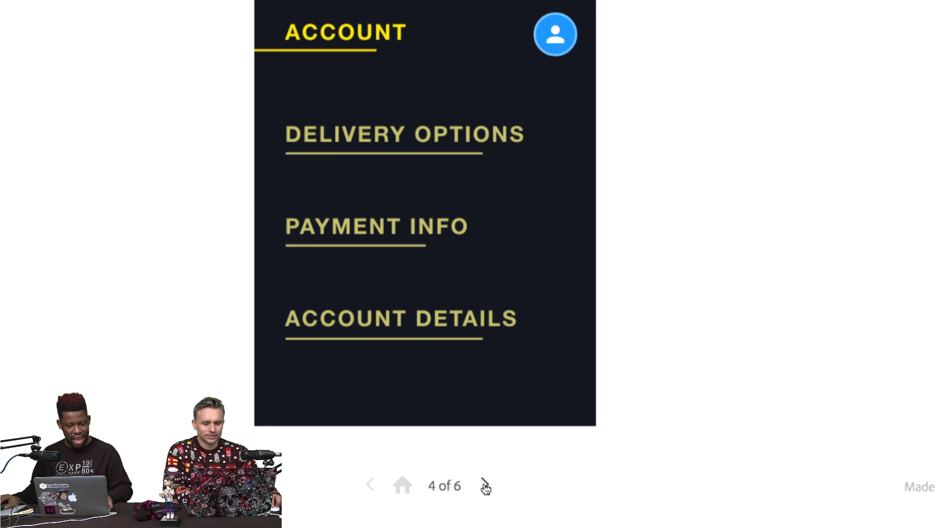
Page on through the food-finder prototype from the Account and Sports Bar menu screens, looping round to its splash and search screens.
click(485, 486)
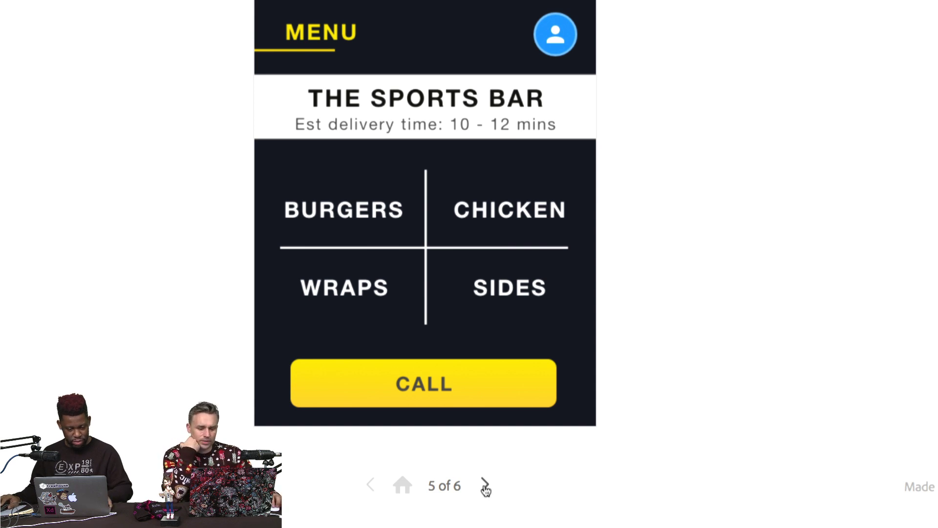
click(486, 486)
click(486, 486)
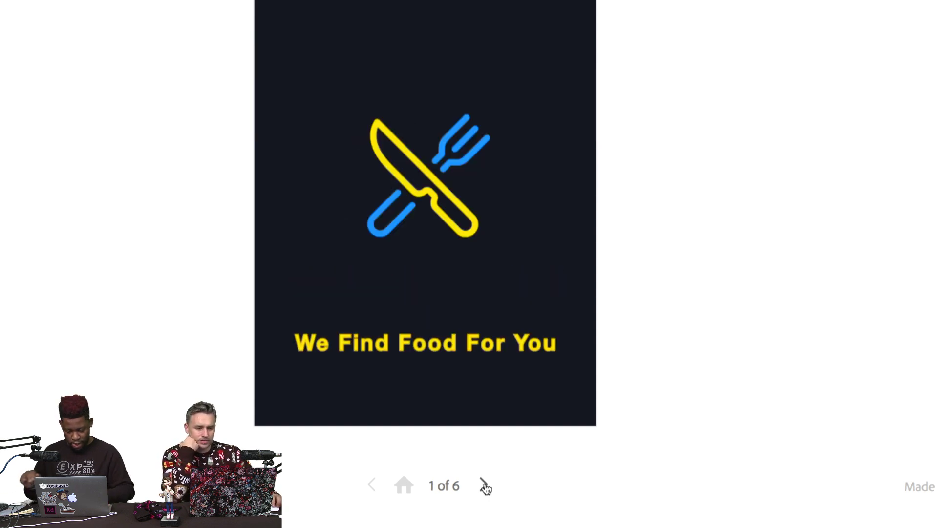
click(486, 486)
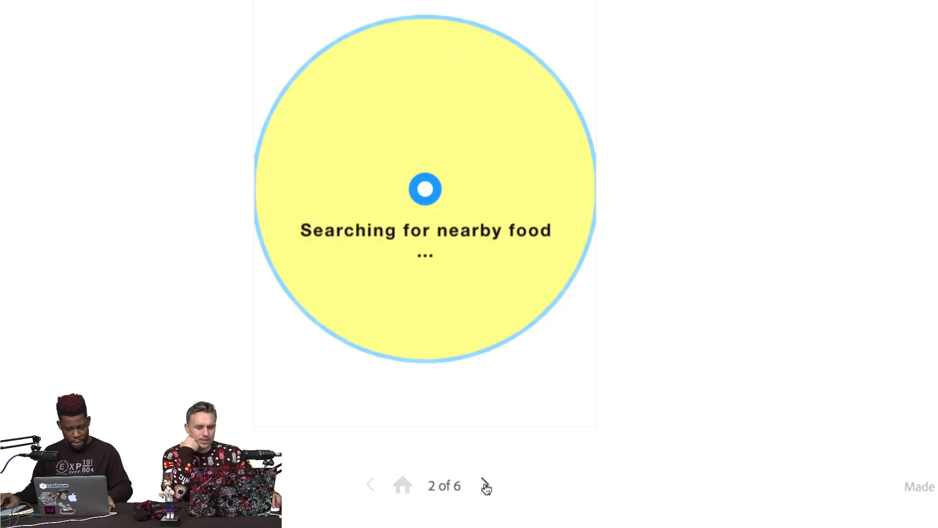
click(486, 487)
click(486, 487)
click(486, 487)
click(486, 487)
click(485, 487)
click(486, 487)
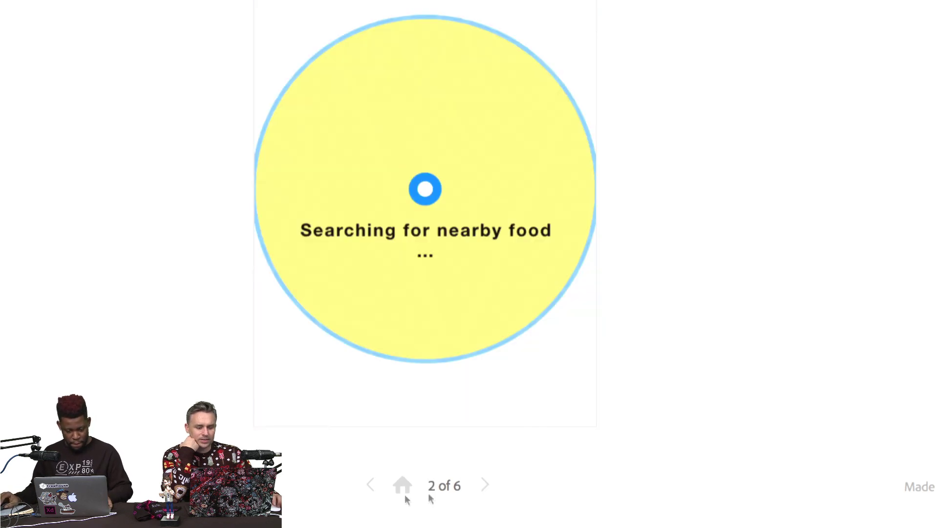
click(369, 486)
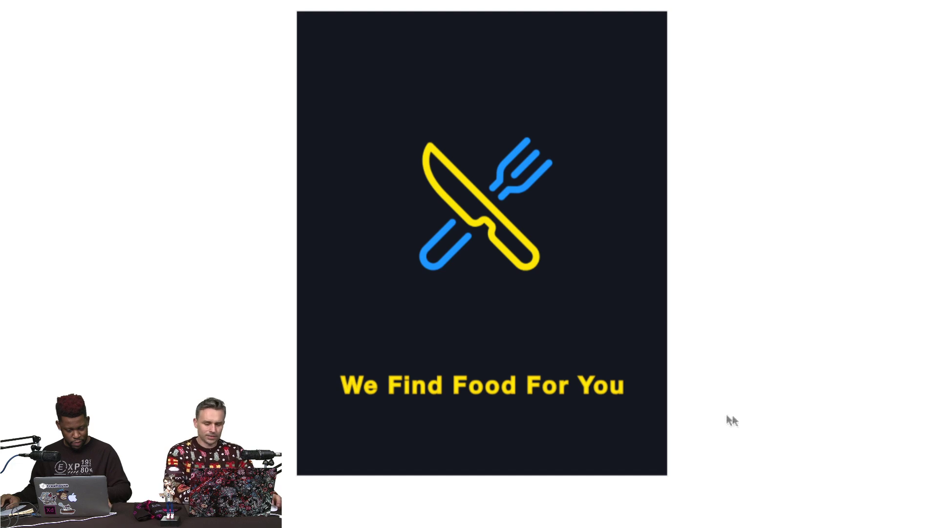
Leave the full-screen view, show the food-finder prototype's comments, and page through its screens to Nearby Food.
key(Escape)
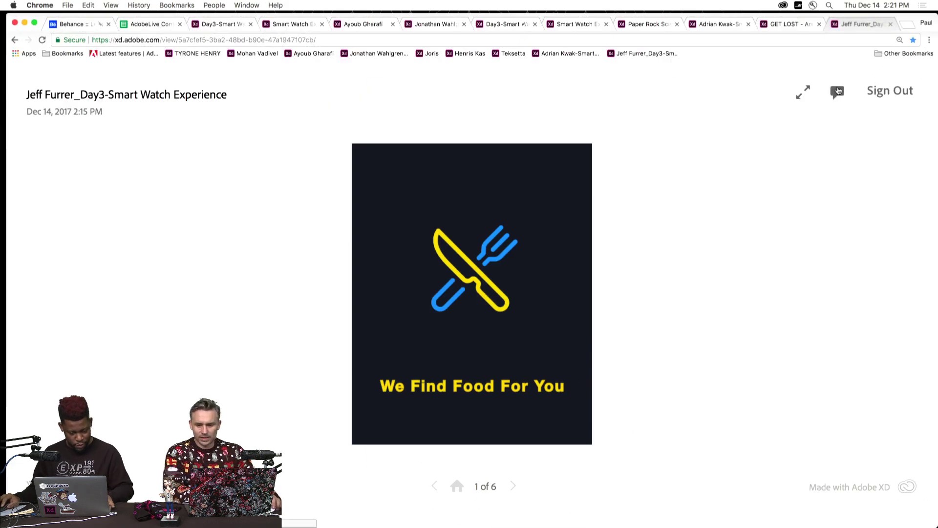
click(837, 92)
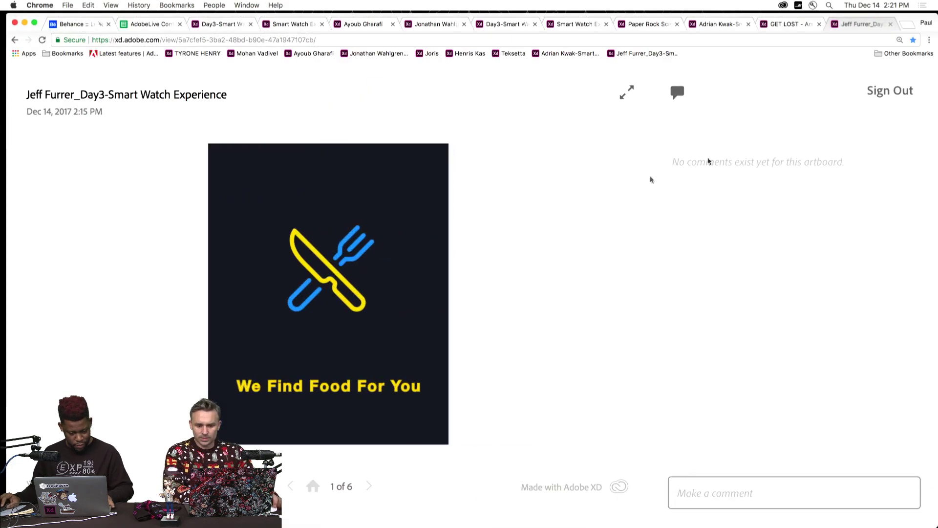
click(370, 487)
click(371, 487)
click(370, 487)
click(370, 487)
click(370, 487)
click(370, 487)
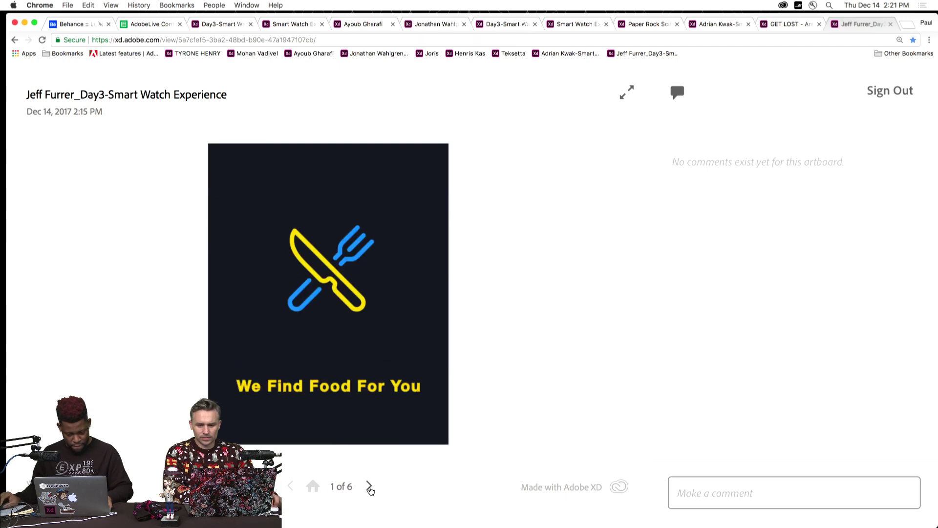
click(370, 487)
click(370, 487)
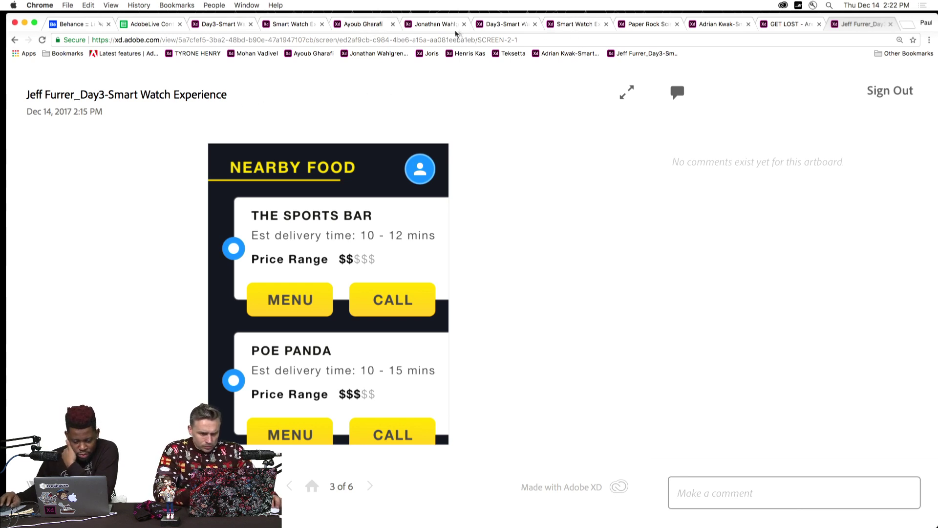
Switch to the shared smart watch health prototype with the Heart screen and reload it.
click(506, 26)
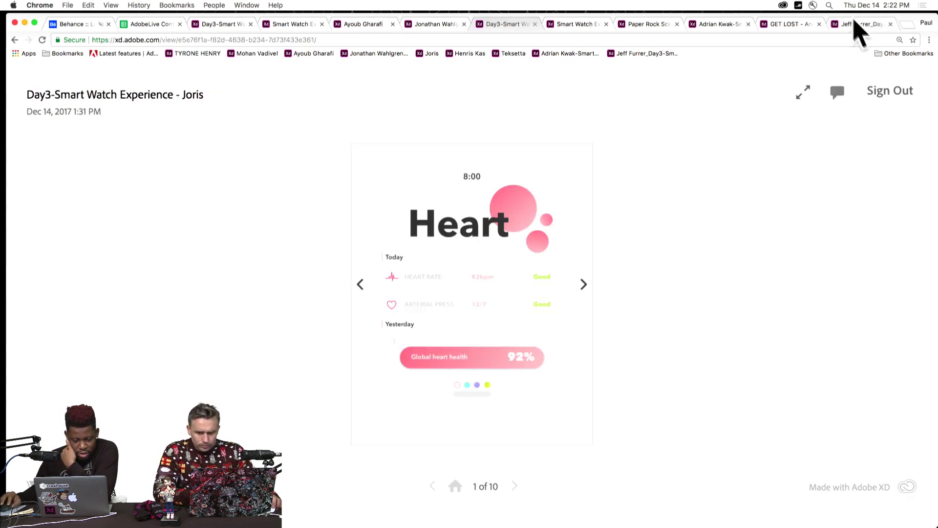
click(908, 25)
click(424, 54)
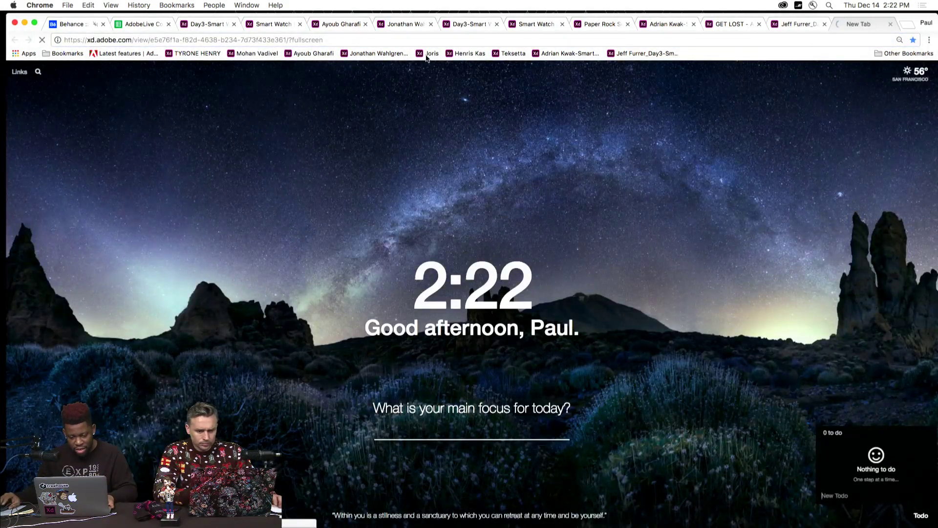
click(431, 54)
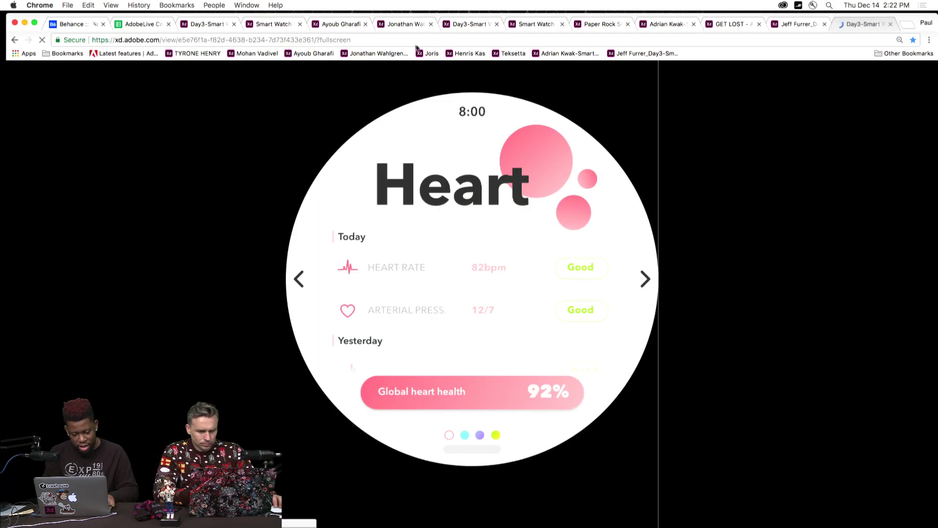
click(307, 26)
click(338, 27)
click(396, 29)
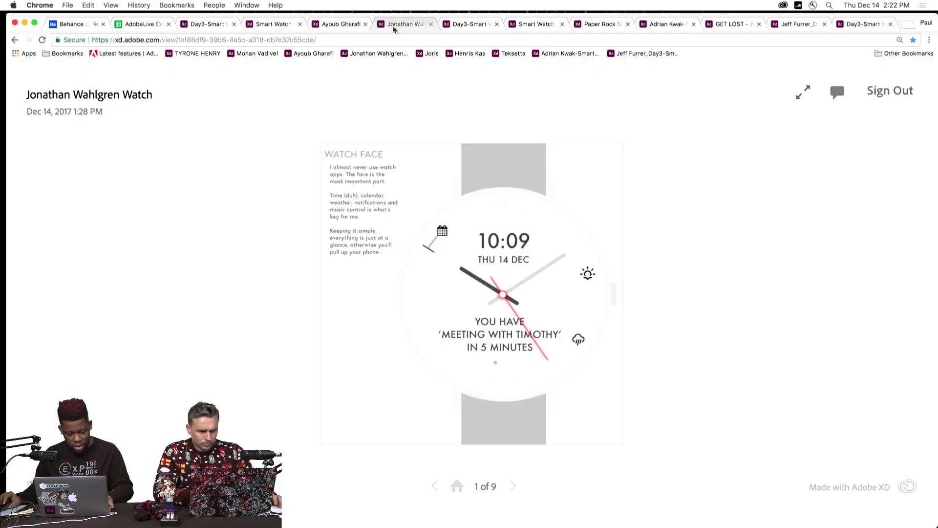
click(488, 30)
click(891, 24)
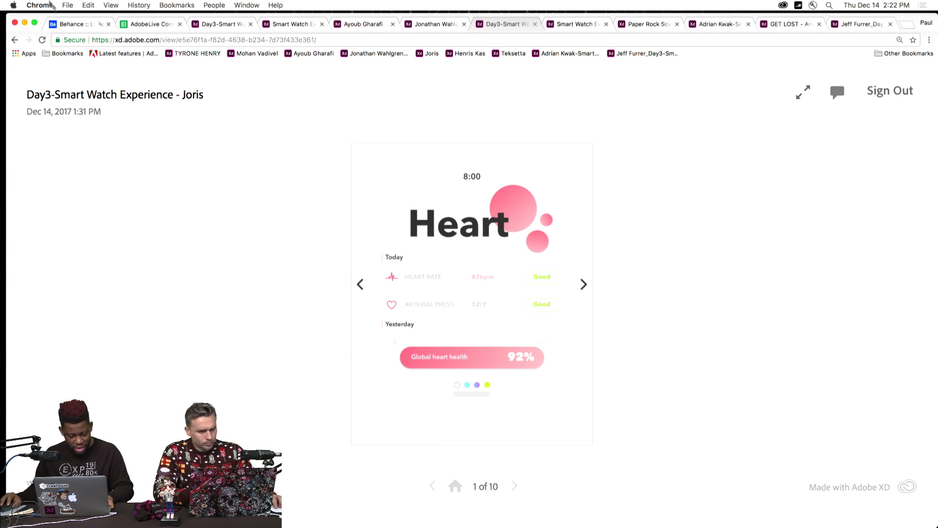
click(42, 40)
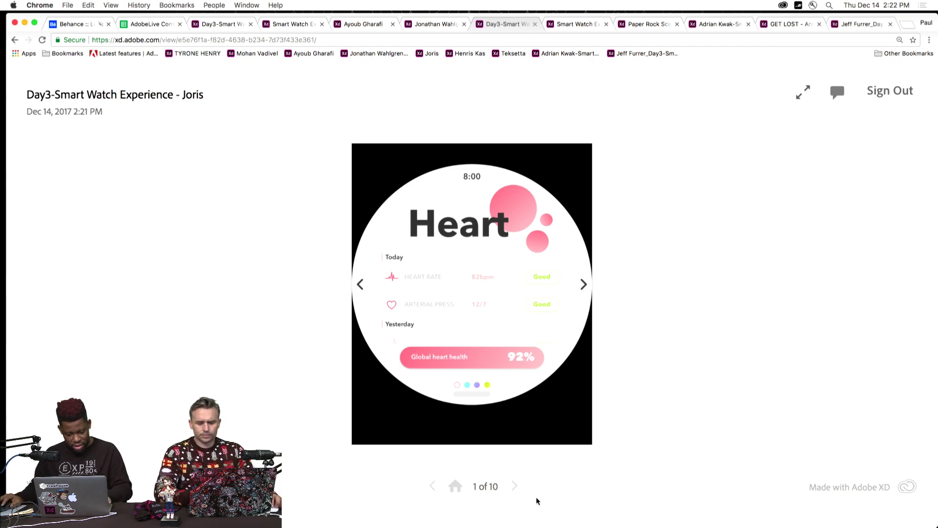
Flip through the watch prototype's ten screens twice, including Meditation, 4 lives and Citation of the Day.
click(514, 486)
click(514, 487)
click(515, 487)
click(515, 487)
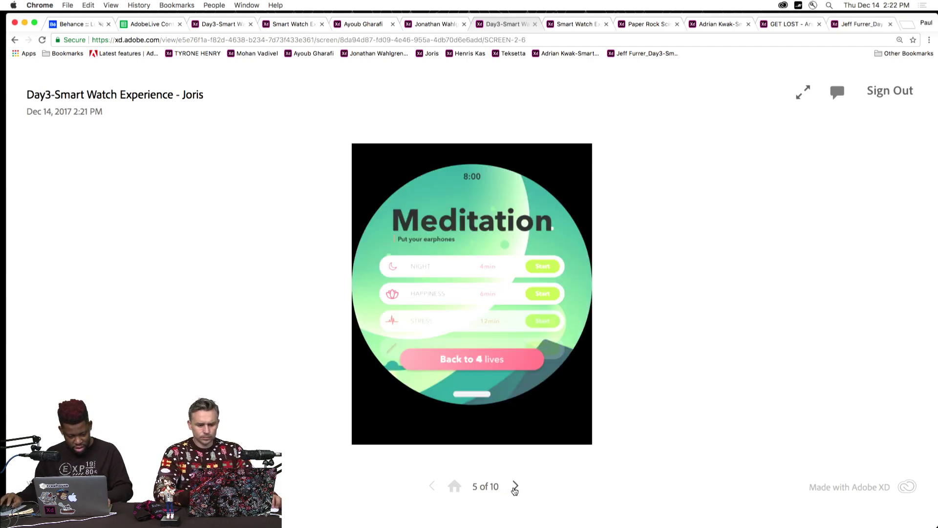
click(514, 486)
click(515, 486)
click(515, 486)
click(515, 486)
click(515, 486)
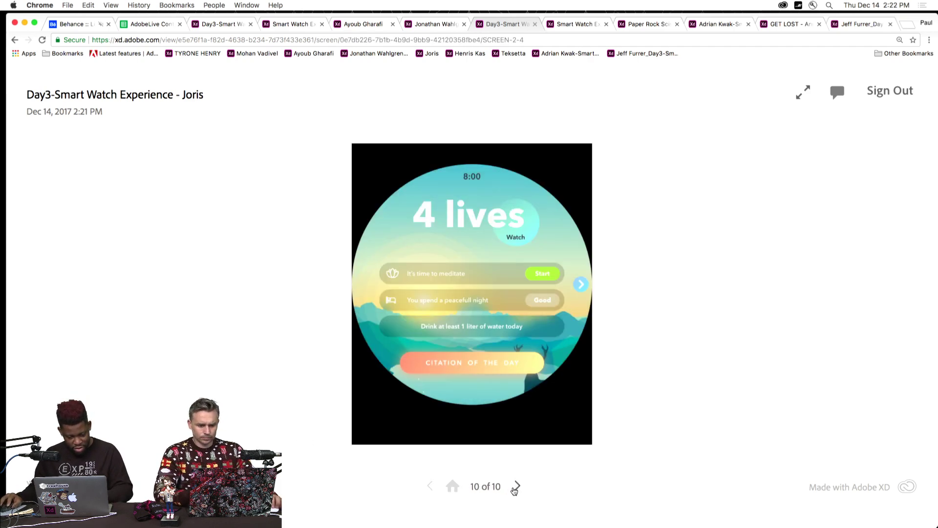
click(514, 486)
click(514, 486)
click(515, 486)
click(514, 486)
click(514, 486)
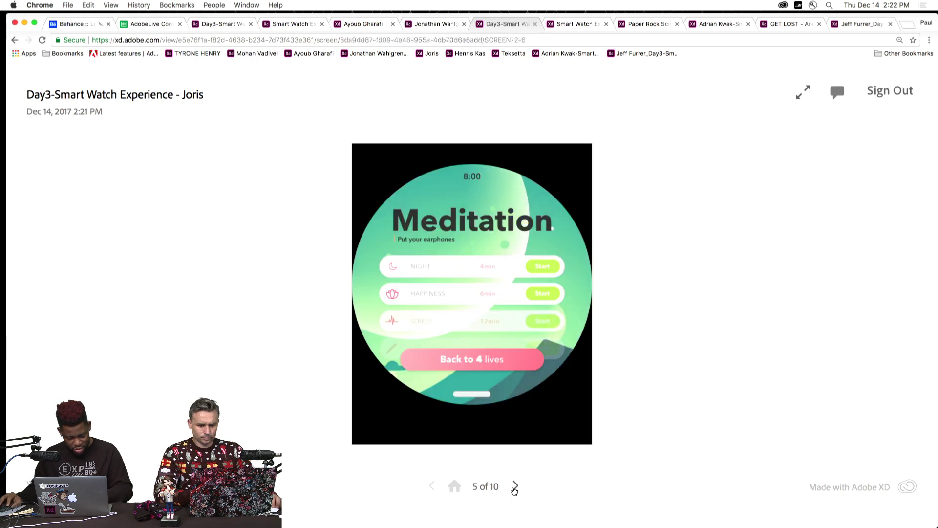
click(514, 487)
click(514, 486)
click(514, 487)
click(515, 486)
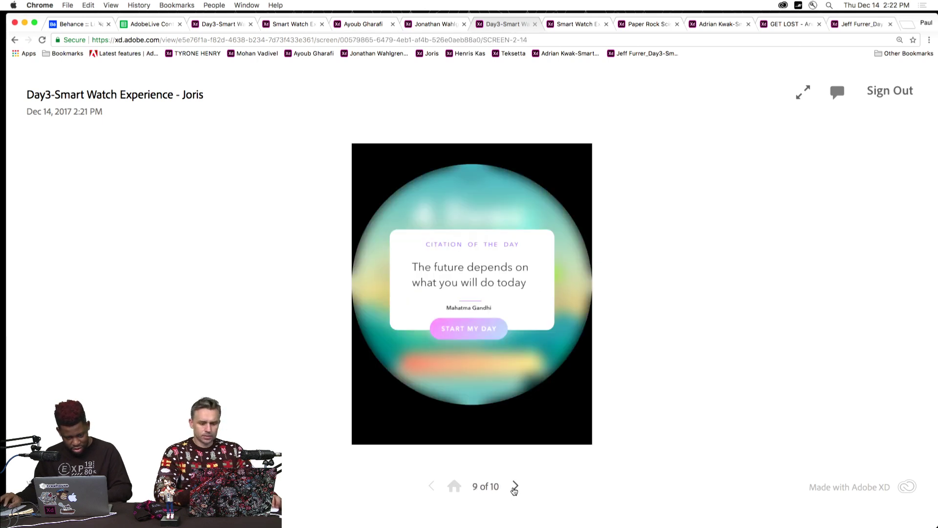
click(515, 486)
click(434, 488)
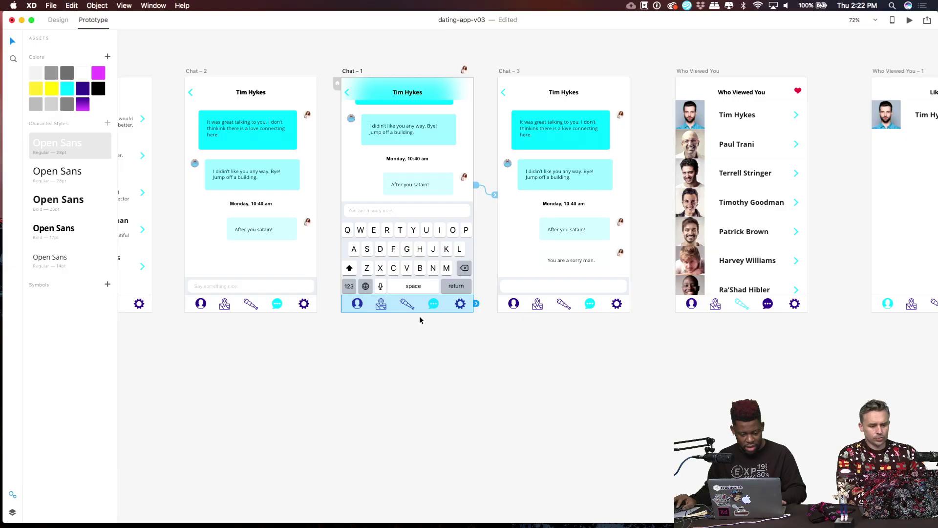
click(58, 20)
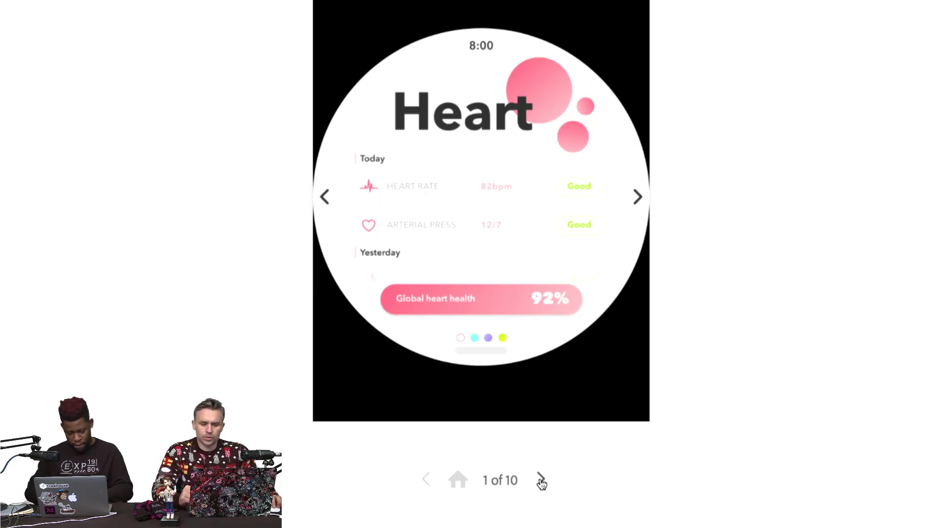
Review the watch prototype from Heart through Sleep, Meditation and Night to Citation of the Day, stepping back once to the earphones reminder.
click(541, 481)
click(541, 481)
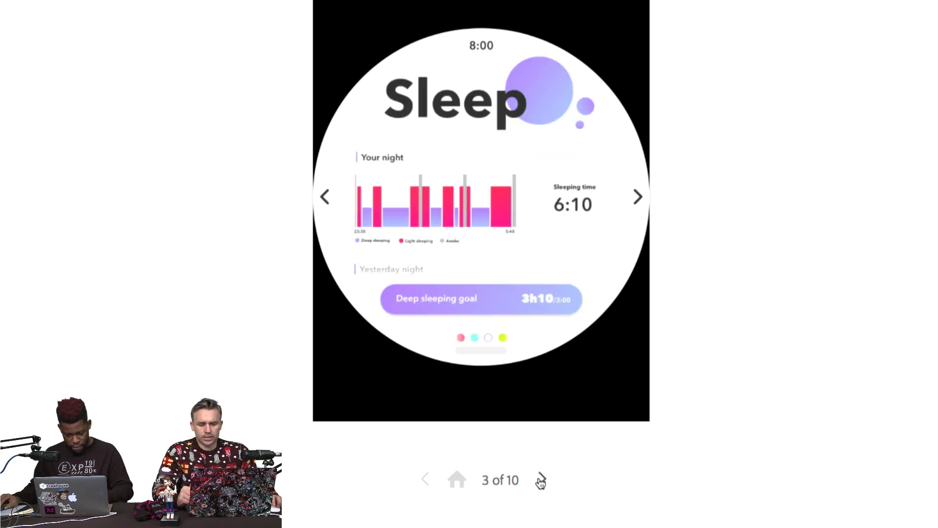
click(542, 482)
click(542, 481)
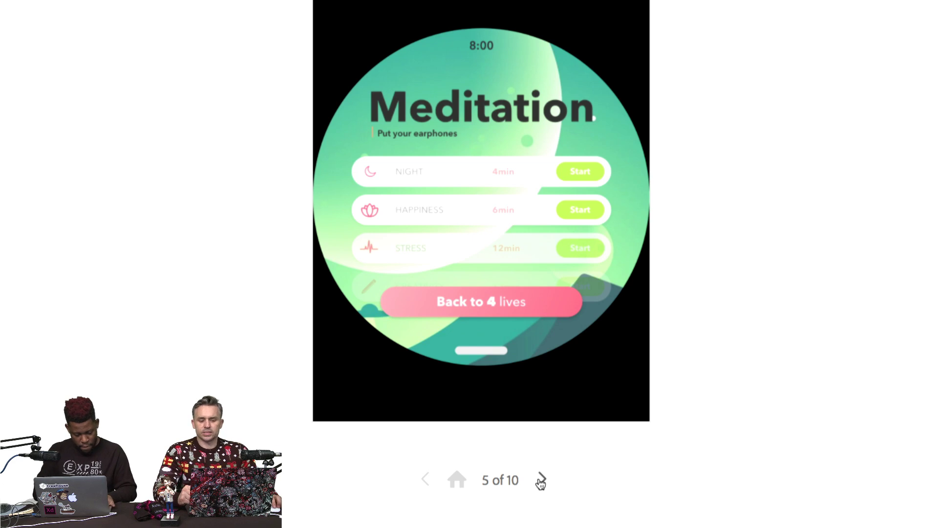
click(542, 481)
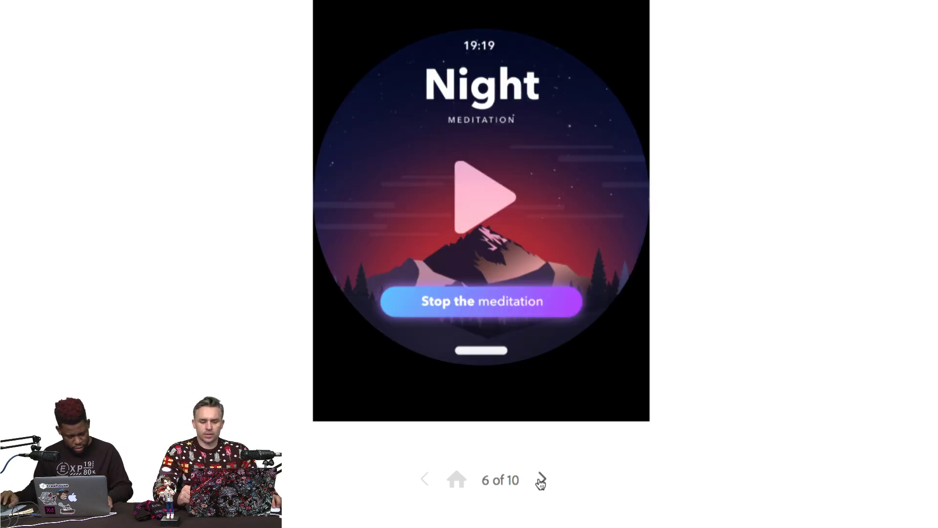
click(541, 482)
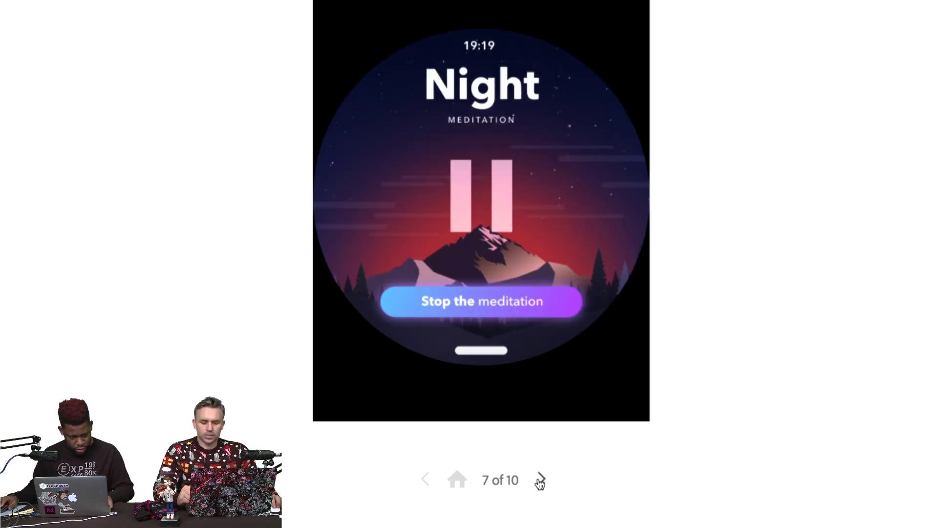
click(541, 482)
click(541, 481)
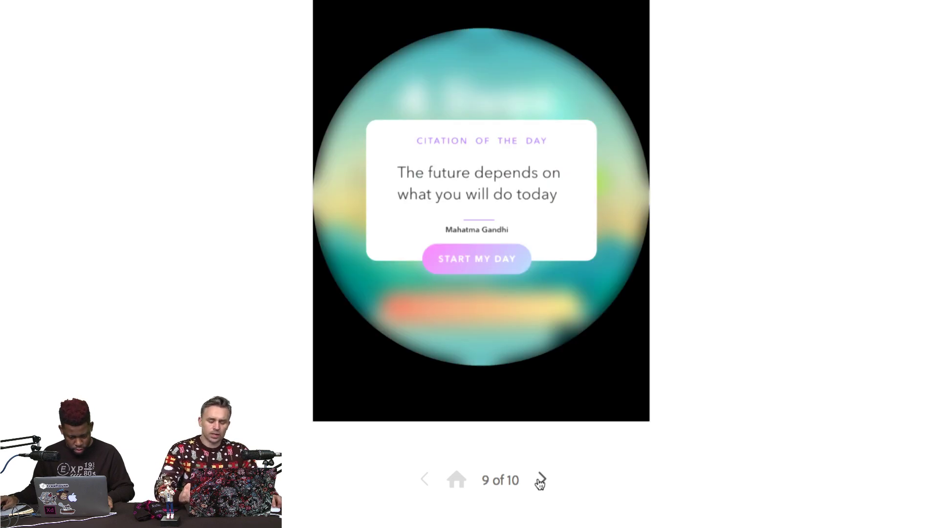
click(425, 480)
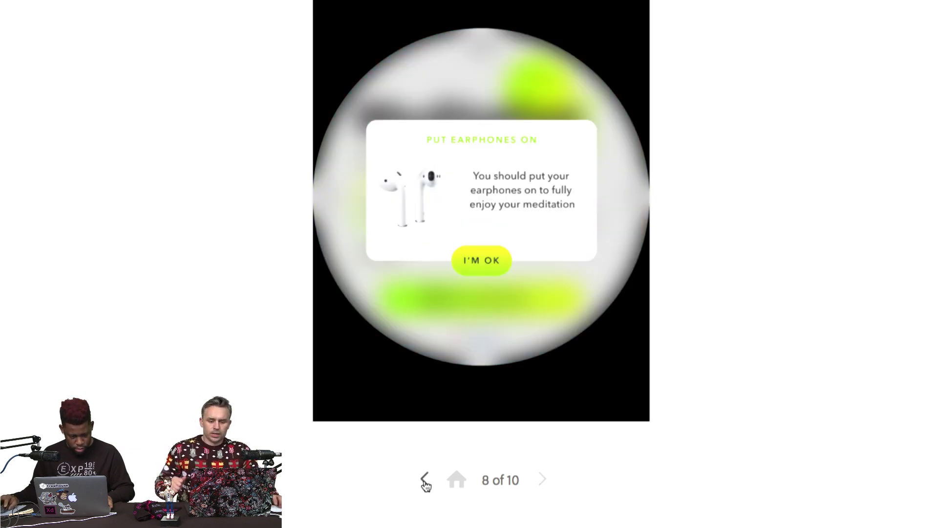
click(541, 480)
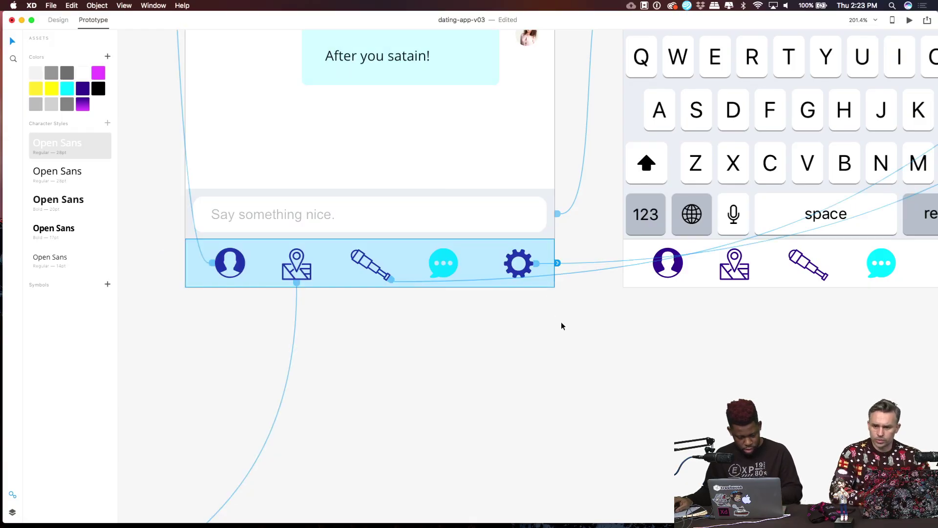
Switch to the dating app document and replace the Chat – 1 and Chat – 3 navigation bars with the linked Chat – 2 bar.
click(848, 280)
scroll(808, 336, right, 10)
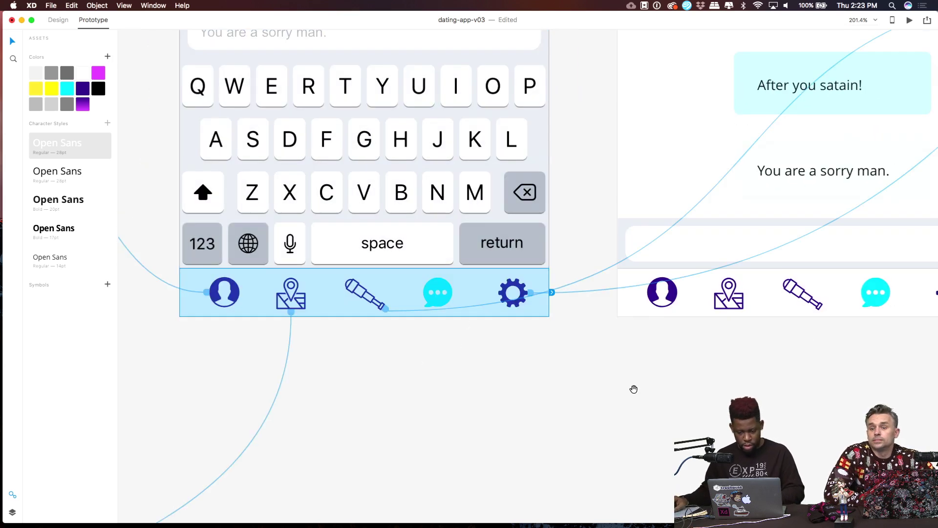
scroll(635, 390, right, 10)
scroll(300, 329, left, 2)
click(405, 263)
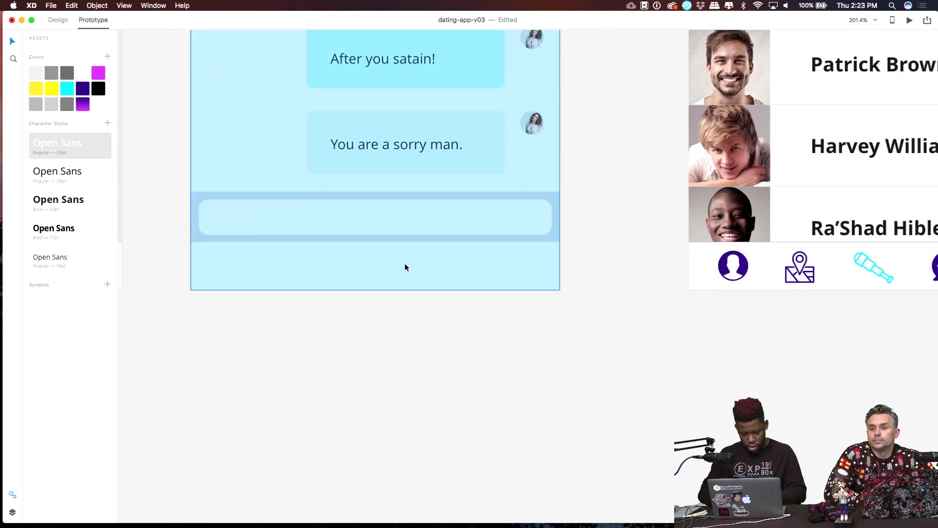
scroll(638, 442, right, 10)
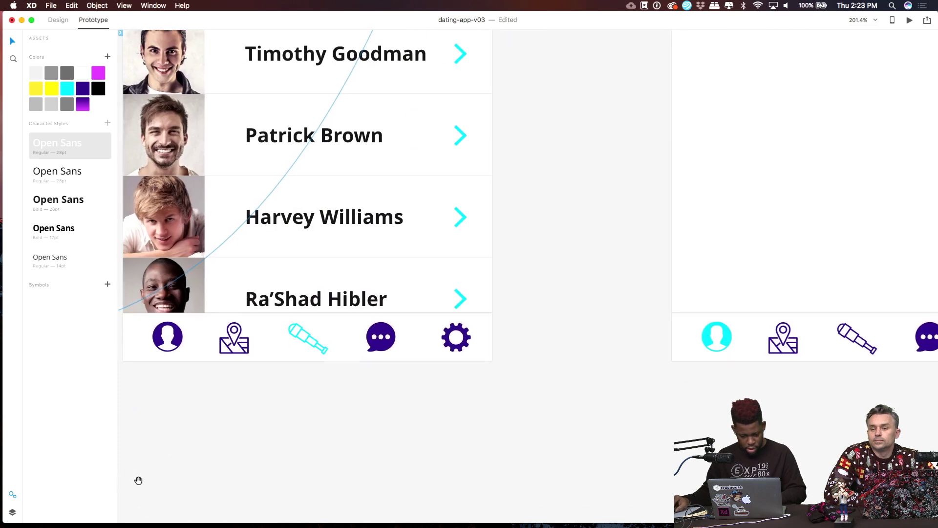
Replace the first Who Viewed You artboard's navigation bar with the copied linked Chat – 2 bar.
scroll(523, 320, left, 5)
click(553, 324)
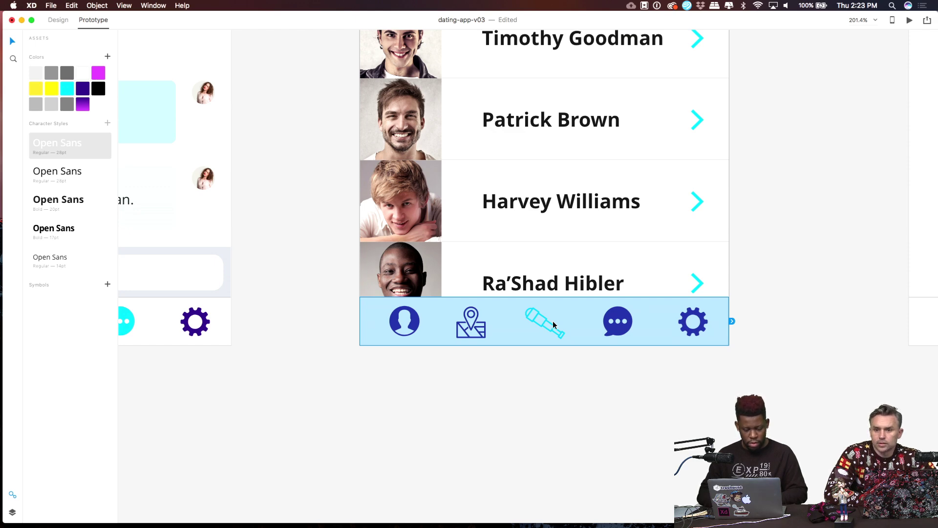
key(super+v)
click(506, 347)
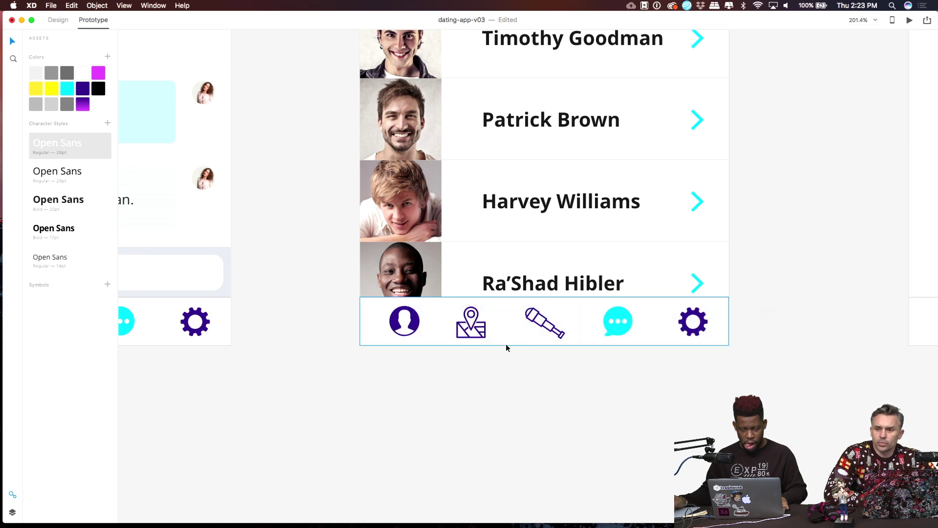
scroll(517, 310, down, 3)
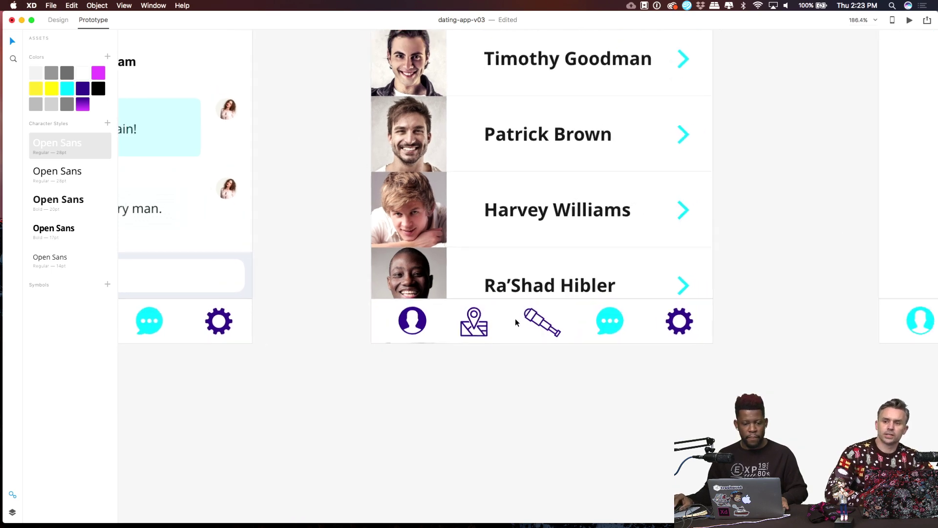
scroll(515, 319, down, 3)
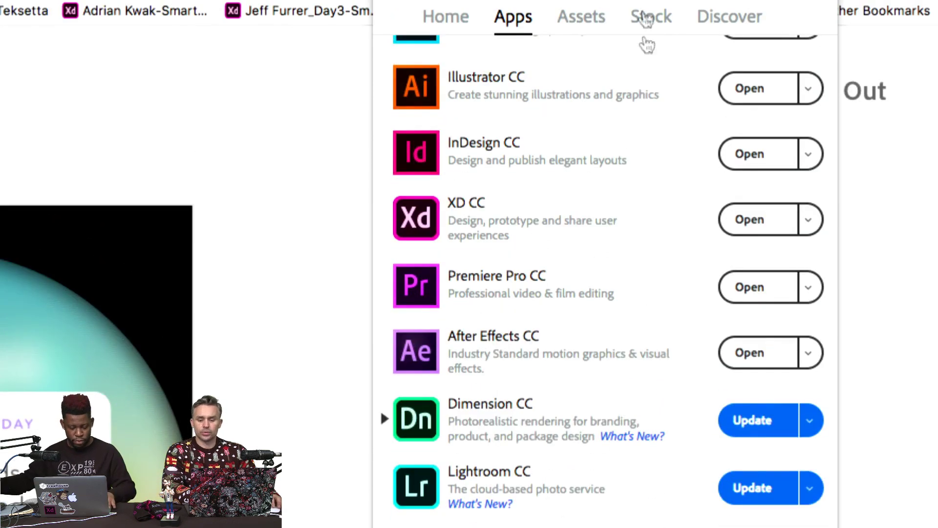
scroll(655, 116, up, 1)
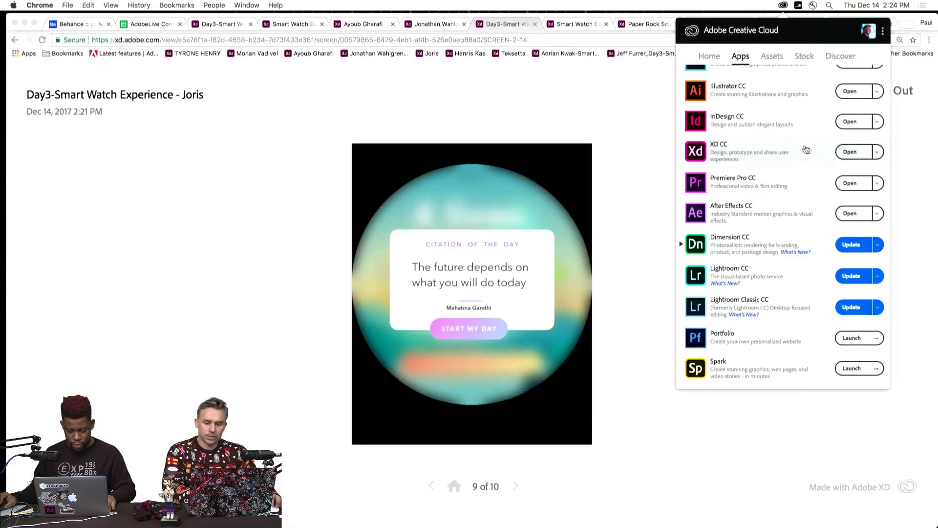
click(150, 92)
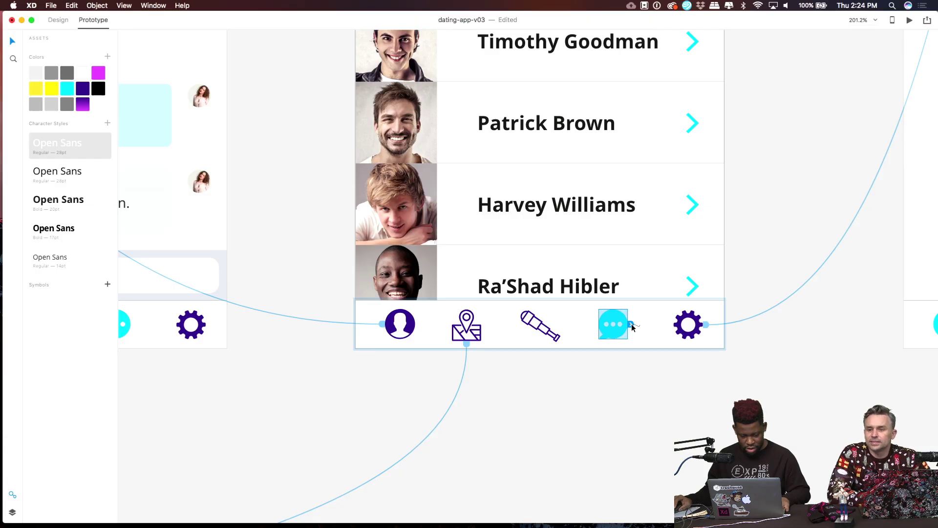
Connect the chat icon in the Who Viewed You navigation bar to the Inbox artboard.
drag(631, 324, 334, 389)
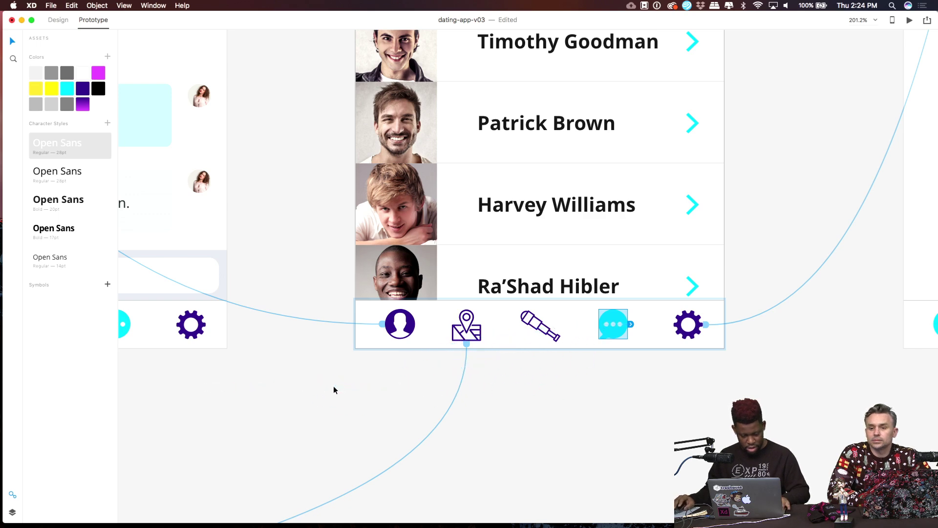
scroll(334, 389, down, 10)
scroll(587, 221, up, 4)
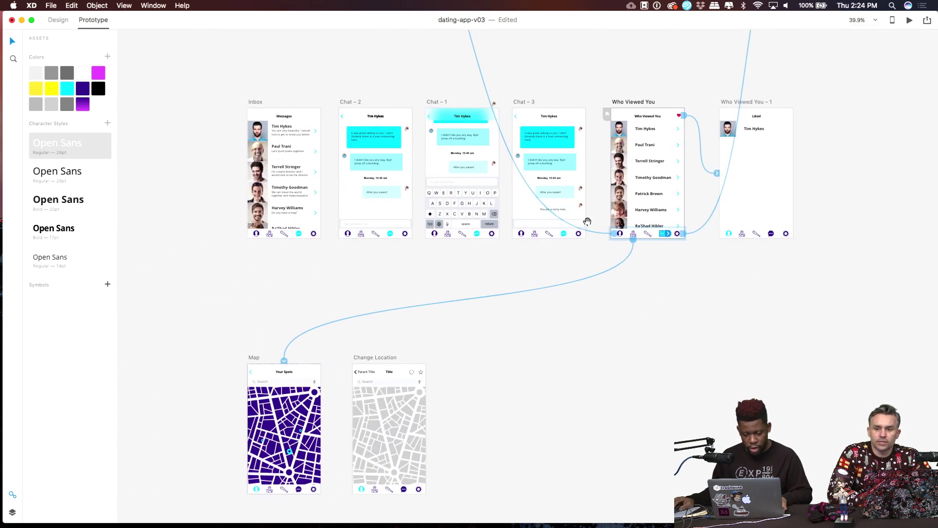
drag(668, 235, 320, 164)
click(567, 262)
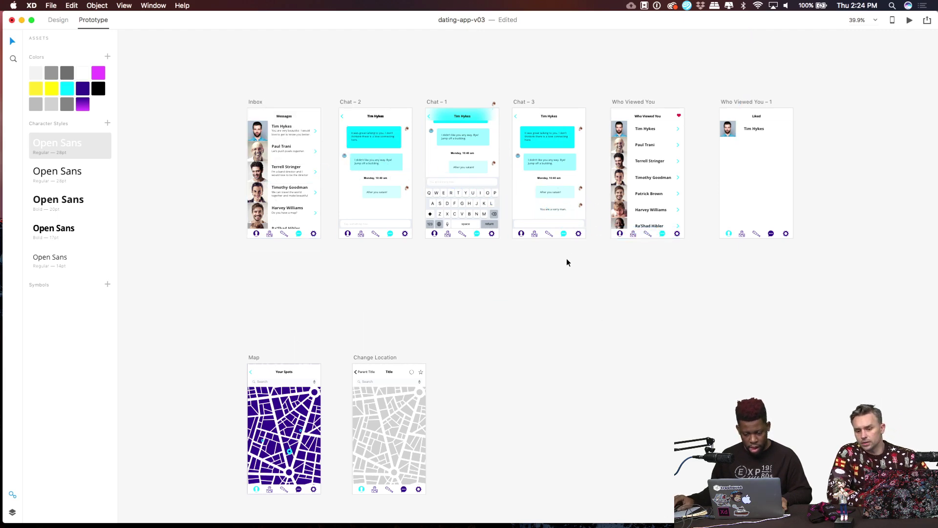
Inspect the icon links of the Chat – 3 navigation bar, including the telescope icon's connection.
click(564, 235)
scroll(564, 234, up, 10)
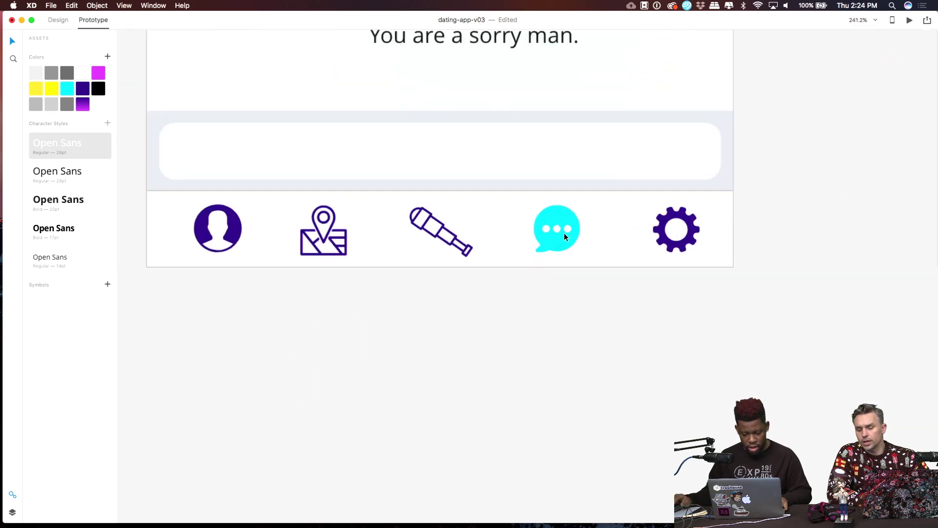
double_click(407, 216)
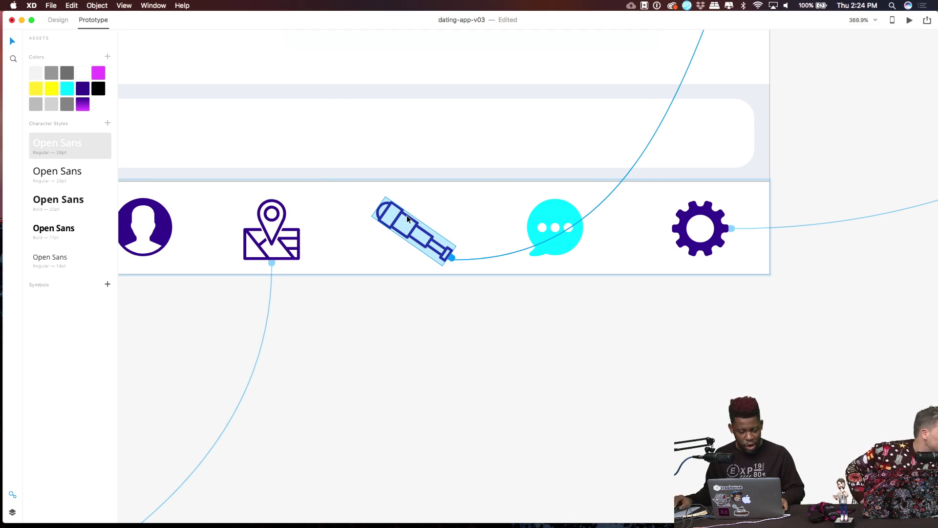
scroll(407, 215, down, 10)
scroll(407, 231, up, 5)
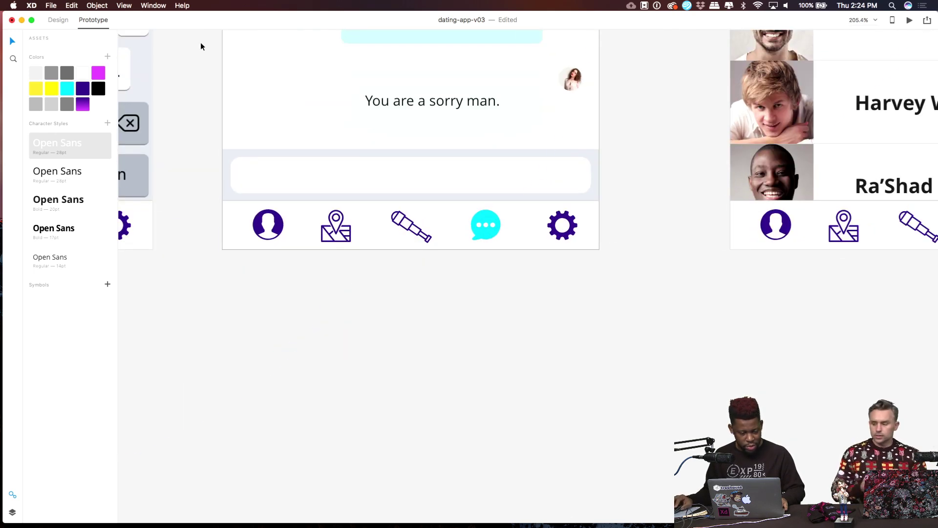
click(58, 21)
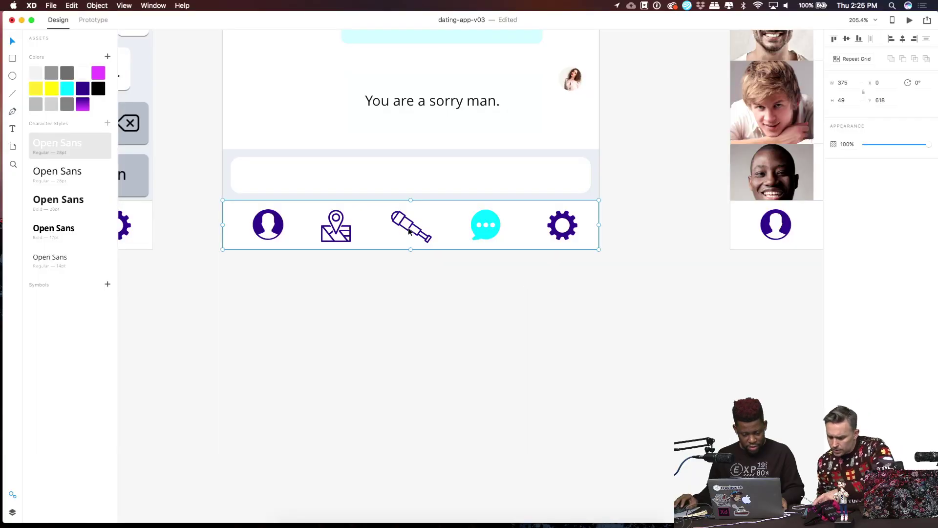
scroll(408, 233, down, 2)
scroll(408, 233, down, 1)
click(93, 20)
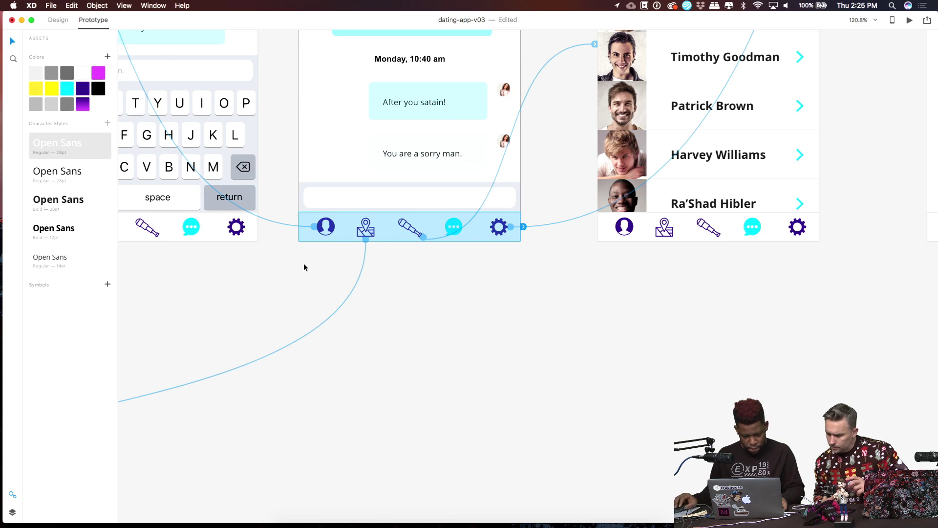
scroll(402, 244, up, 5)
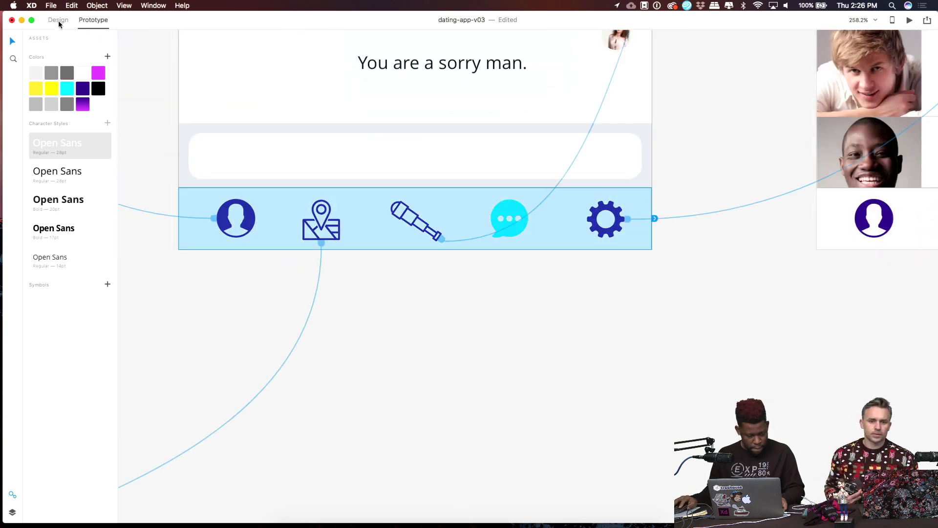
Recolor the telescope icon in the Chat – 3 navigation bar with the cyan swatch in Design mode.
click(58, 20)
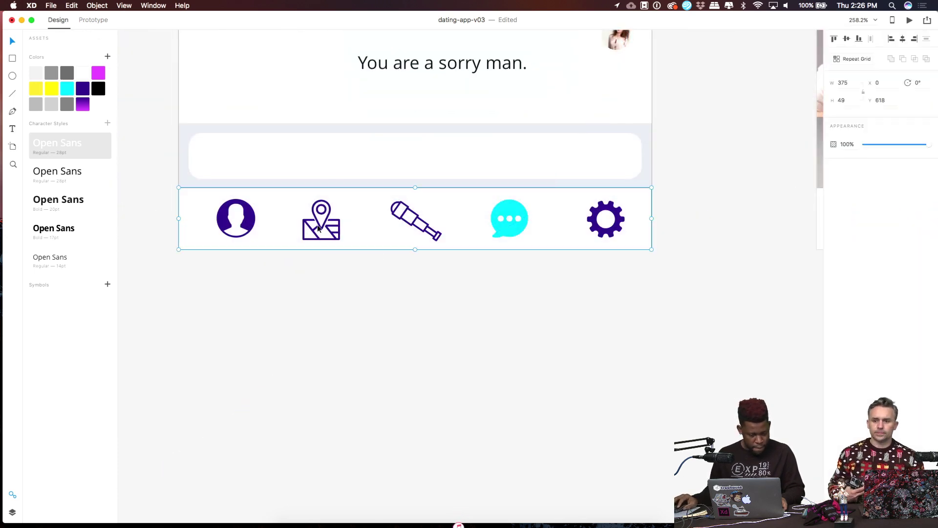
double_click(414, 229)
double_click(415, 228)
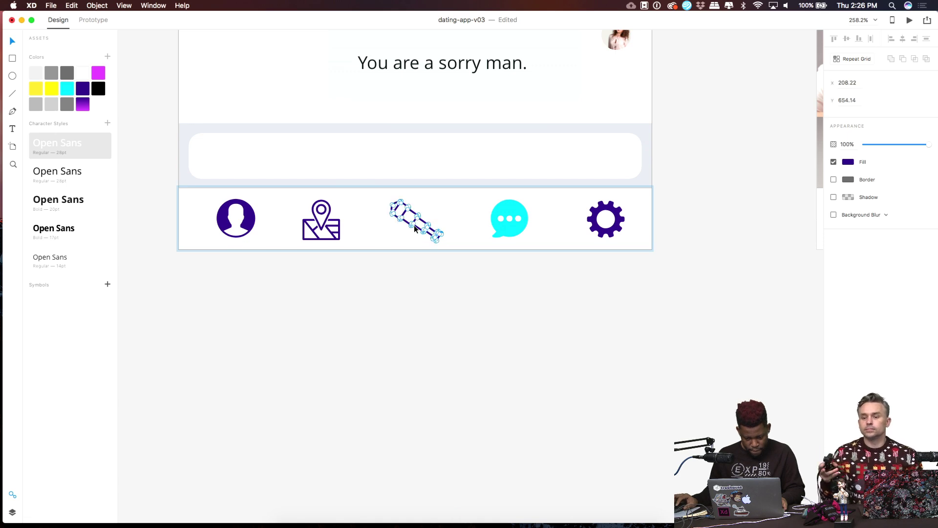
click(834, 162)
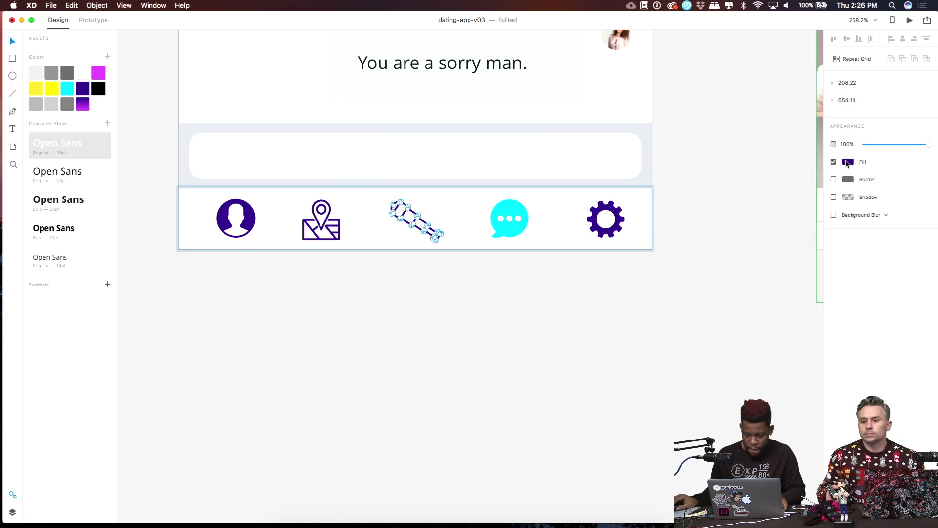
click(849, 162)
click(828, 213)
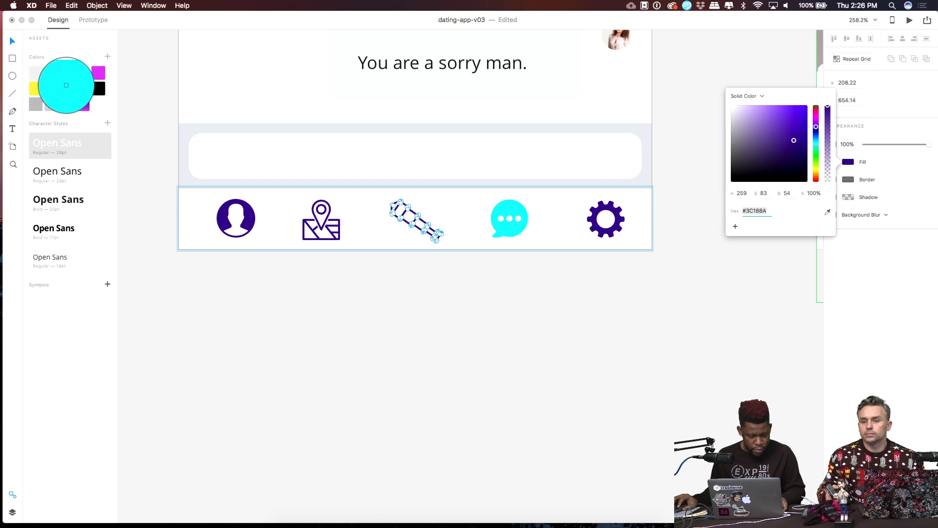
click(67, 89)
key(Escape)
Recolor the chat bubble icon in the Chat – 3 navigation bar with the dark purple swatch.
click(500, 242)
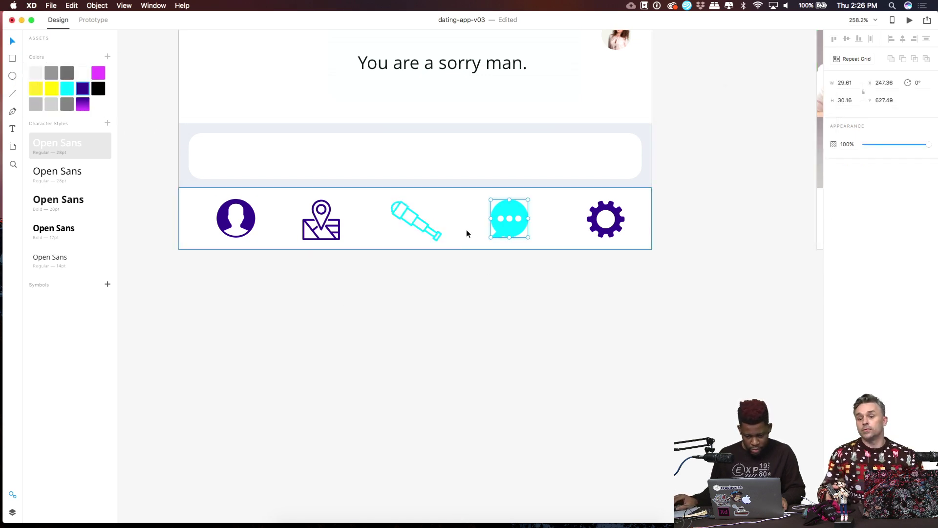
double_click(500, 227)
click(67, 88)
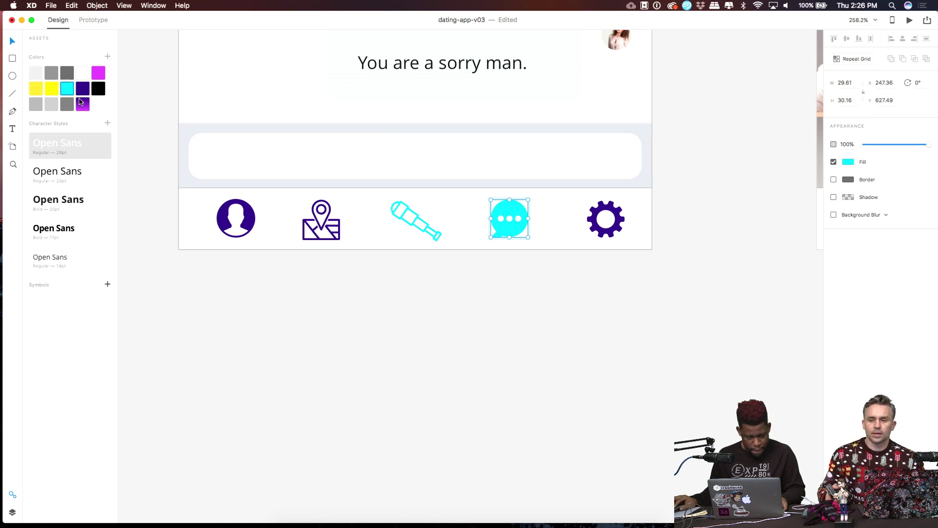
click(90, 90)
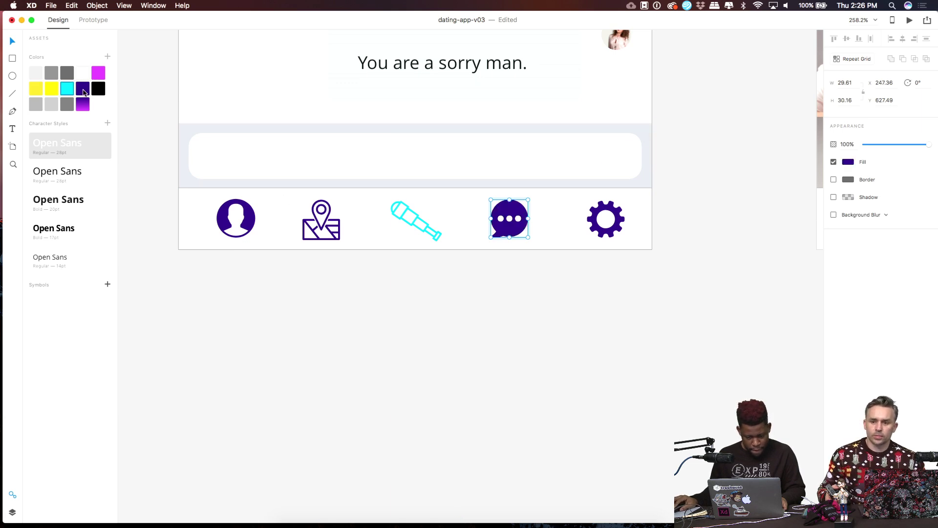
Replace the Who Viewed You navigation bar with a copy of the recolored, linked Chat – 3 bar in Prototype mode.
click(542, 362)
key(super+0)
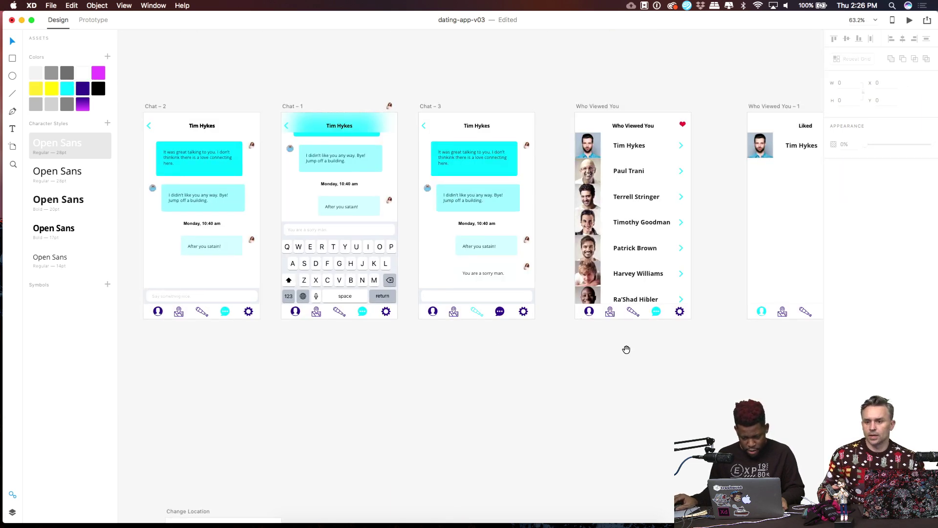
drag(626, 350, 553, 348)
scroll(423, 321, up, 5)
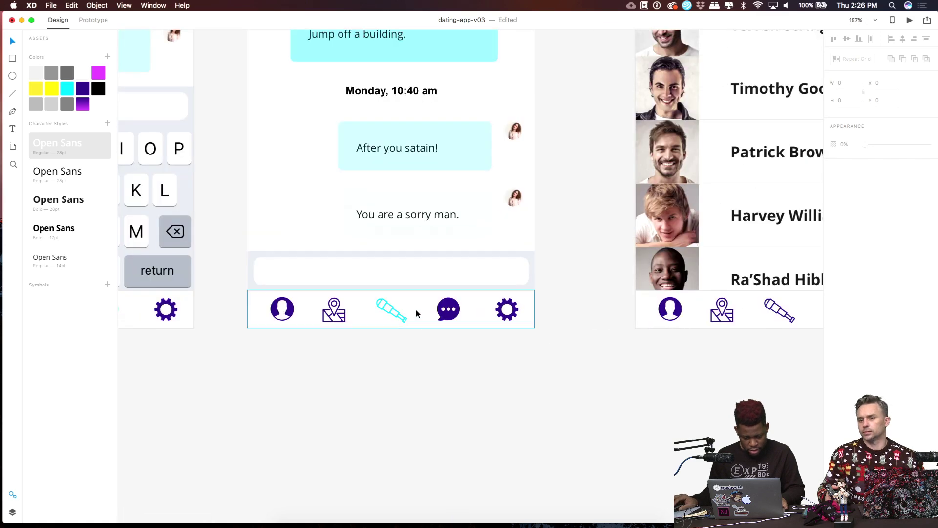
scroll(486, 335, right, 5)
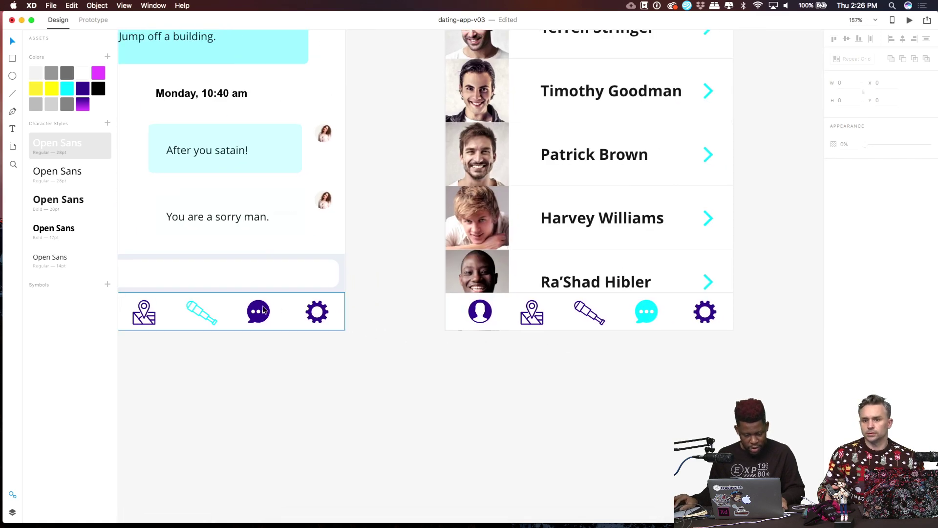
click(90, 21)
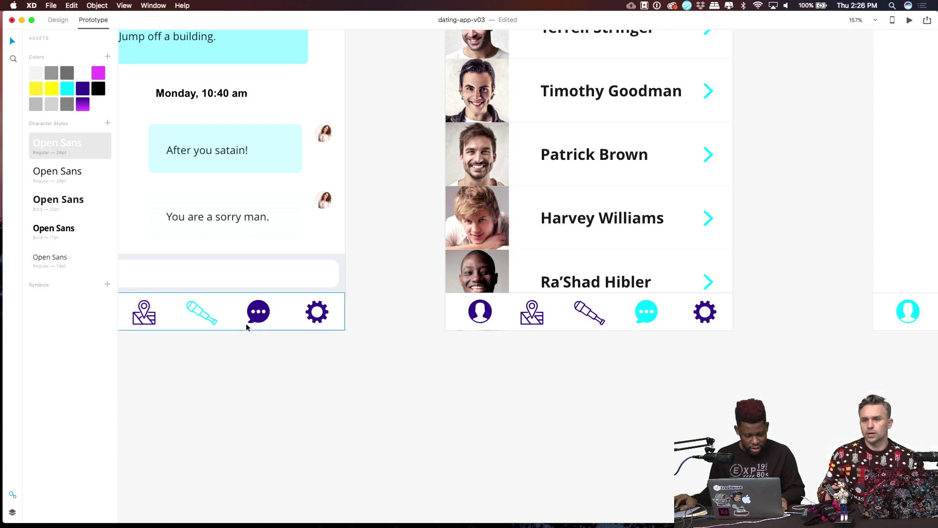
click(234, 317)
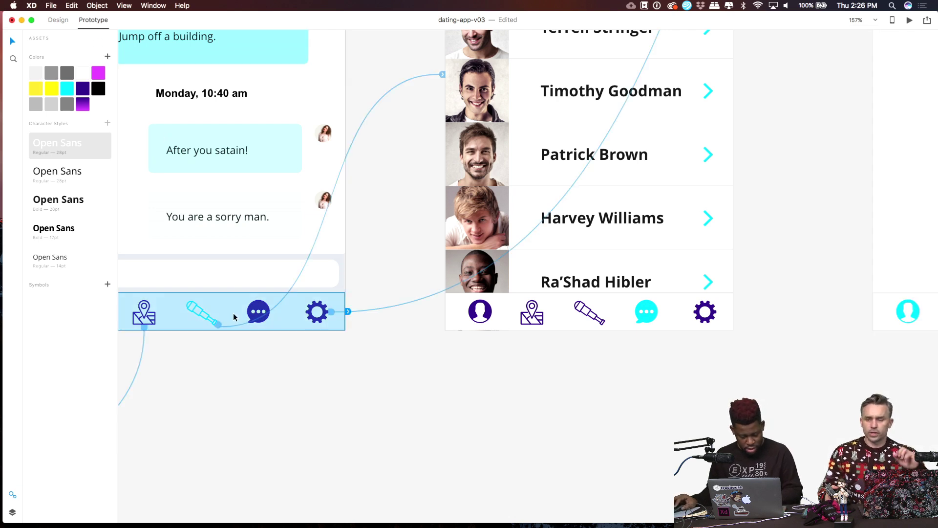
click(626, 323)
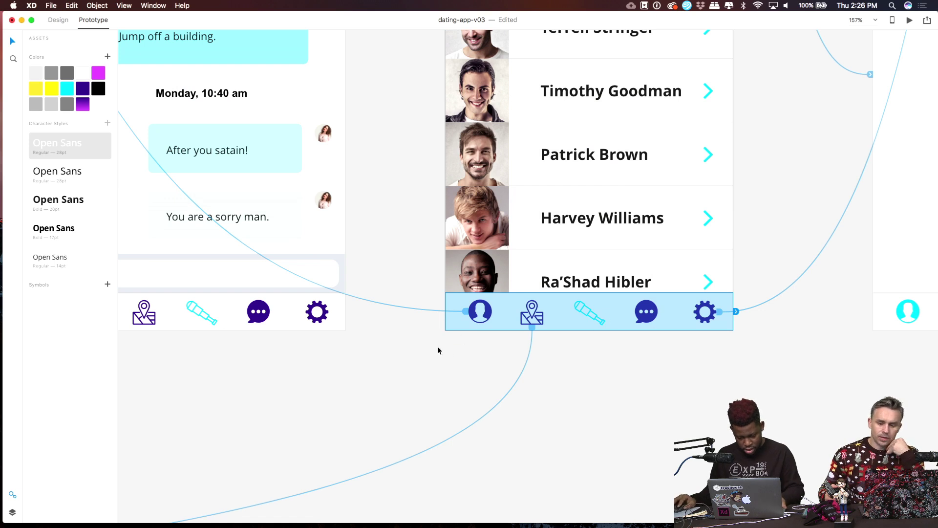
click(744, 369)
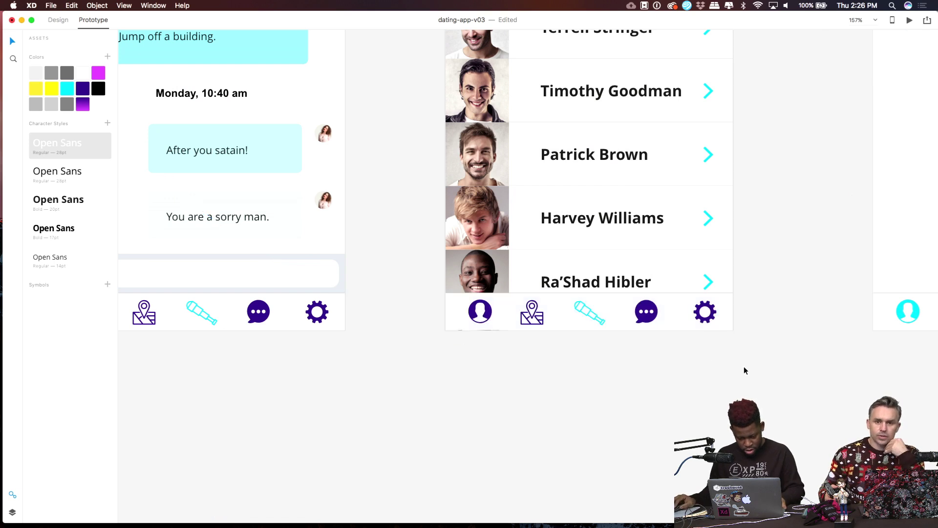
Link the chat icon in the pasted Who Viewed You bar to Inbox with a Dissolve transition, Ease Out, 0.4 s.
double_click(649, 322)
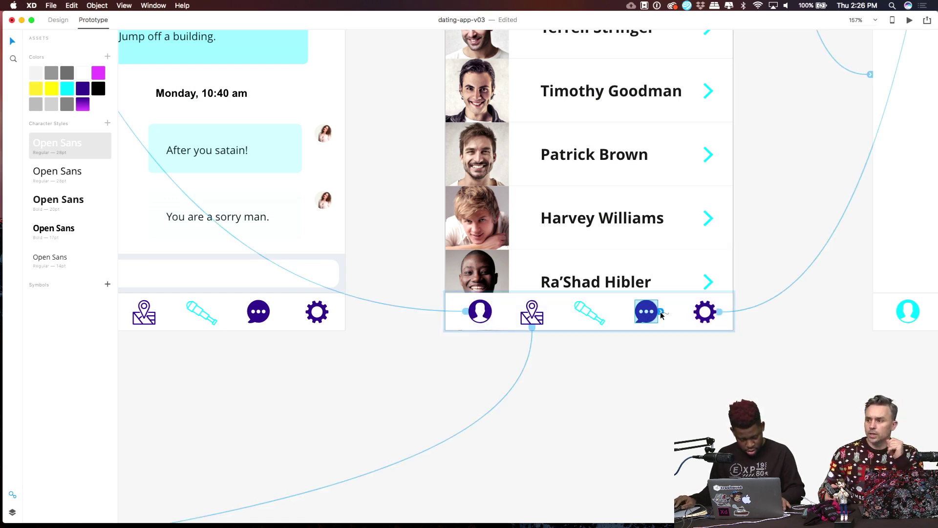
scroll(660, 315, down, 8)
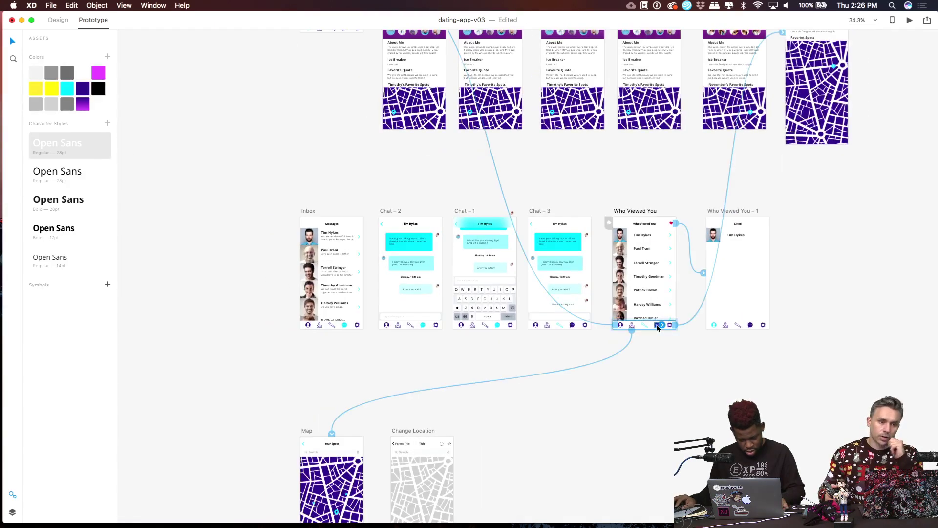
drag(660, 324, 363, 275)
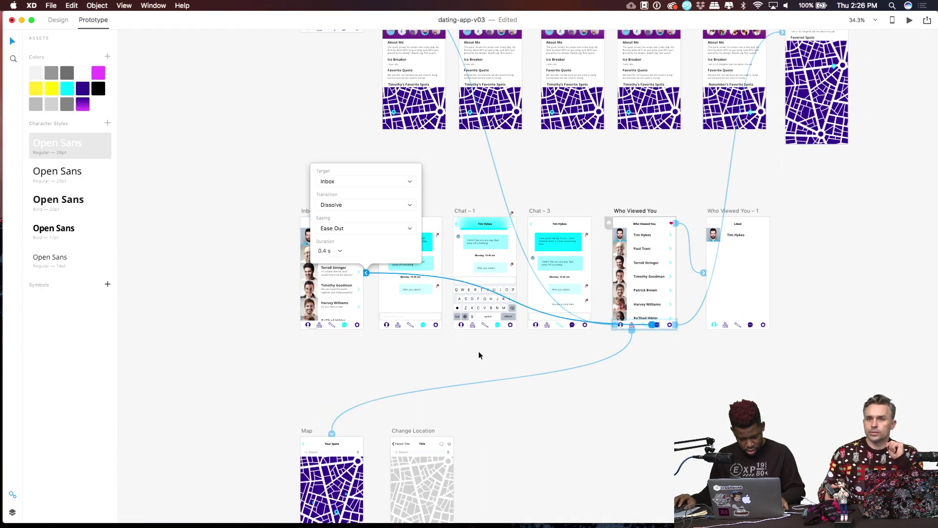
click(479, 353)
Replace the recolored Chat – 3 navigation bar with a copy of the linked Chat – 1 bar.
scroll(544, 330, up, 8)
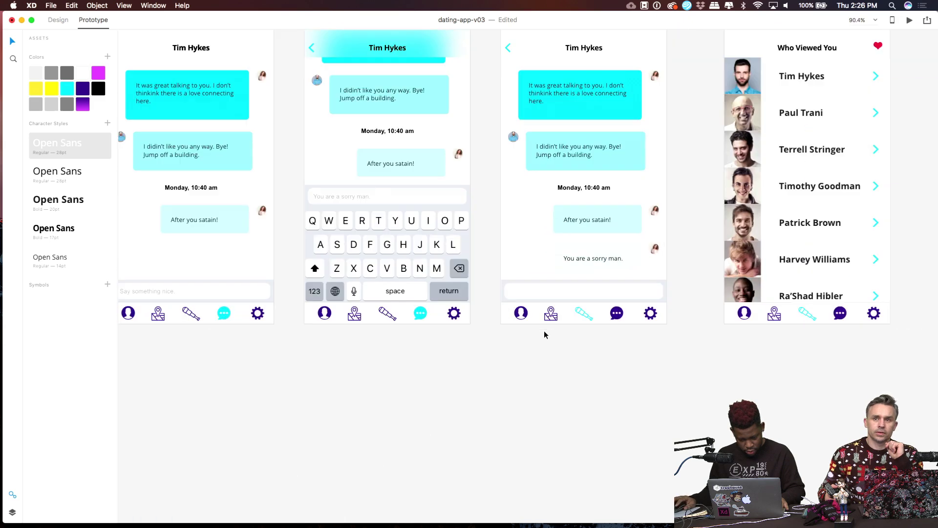
click(603, 316)
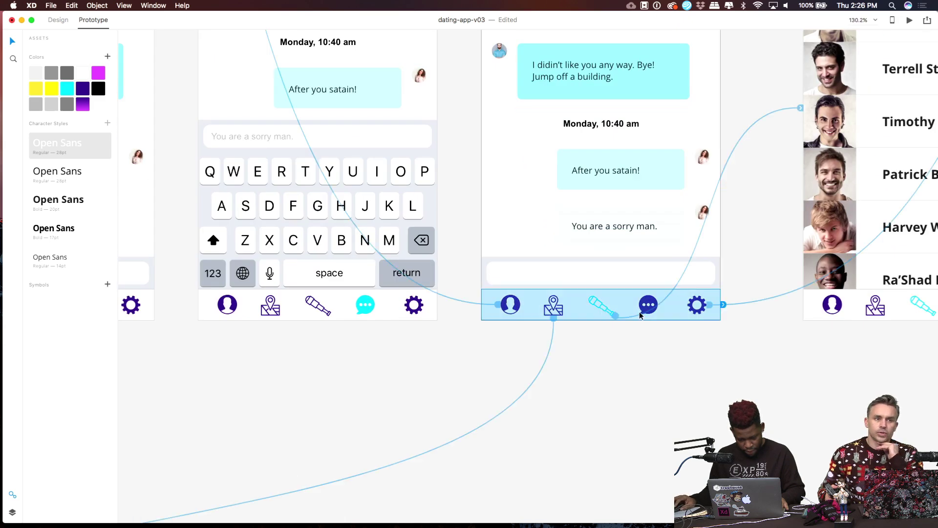
click(326, 309)
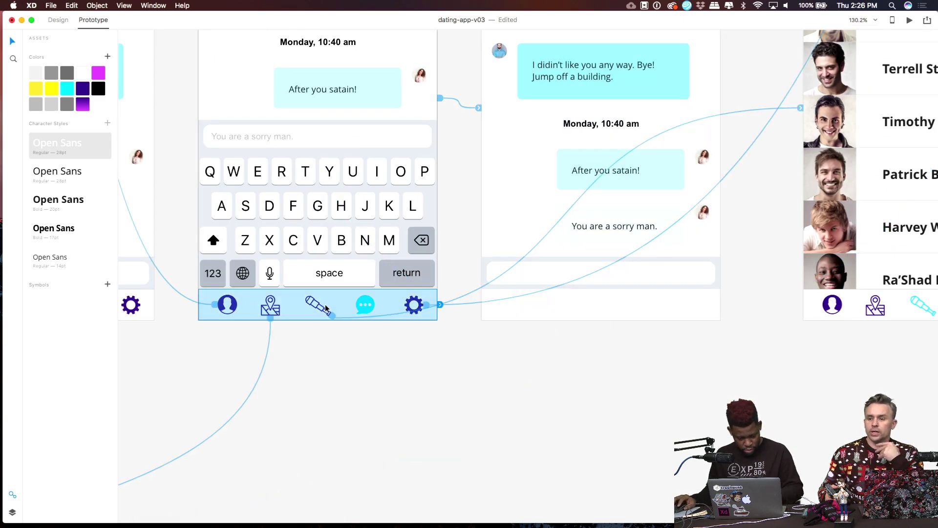
click(565, 310)
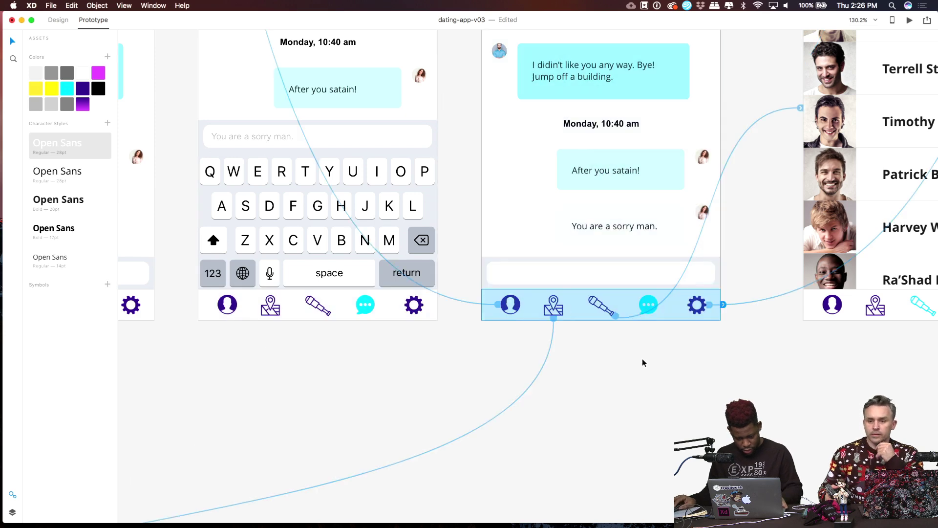
click(642, 363)
Find the Who Viewed You – 1 artboard and select its navigation bar.
scroll(642, 372, down, 4)
scroll(641, 381, down, 3)
scroll(538, 372, right, 5)
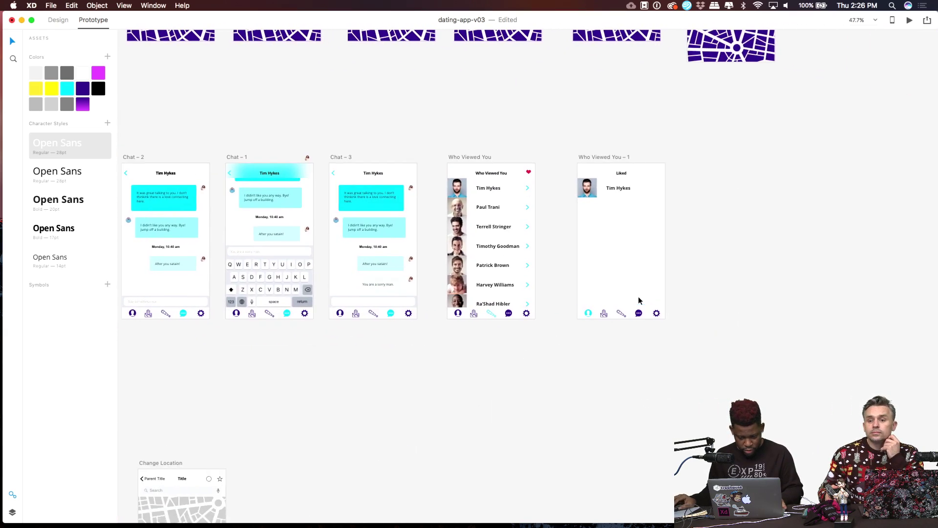
scroll(636, 308, up, 4)
click(629, 321)
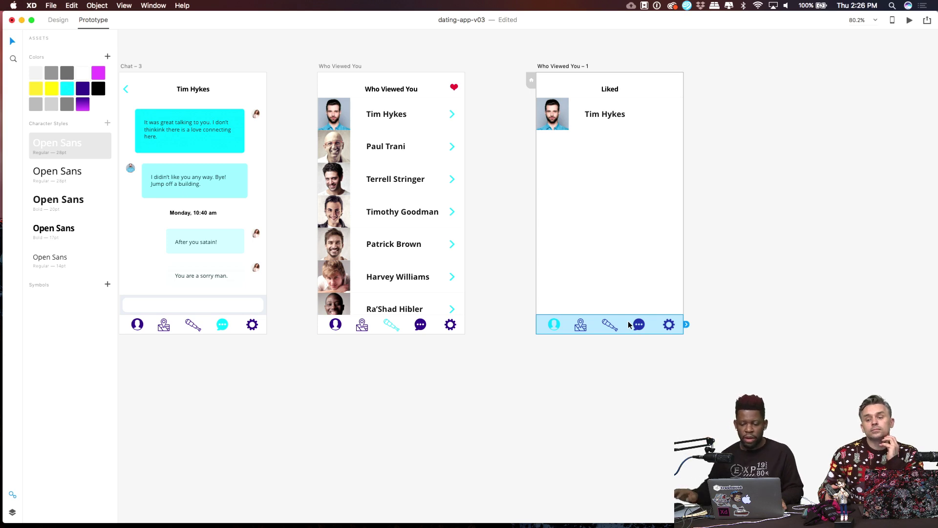
Review the Home activity stream in Adobe Creative Cloud and close it.
click(673, 6)
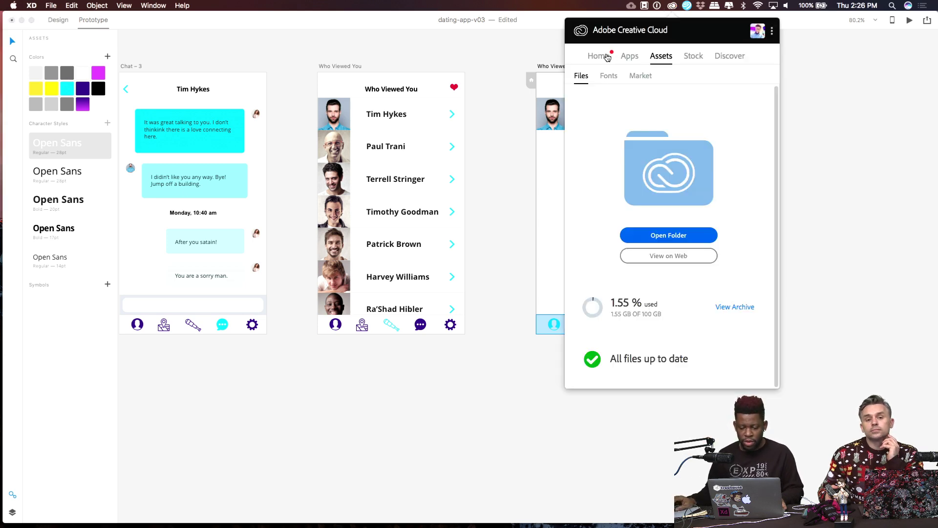
click(599, 57)
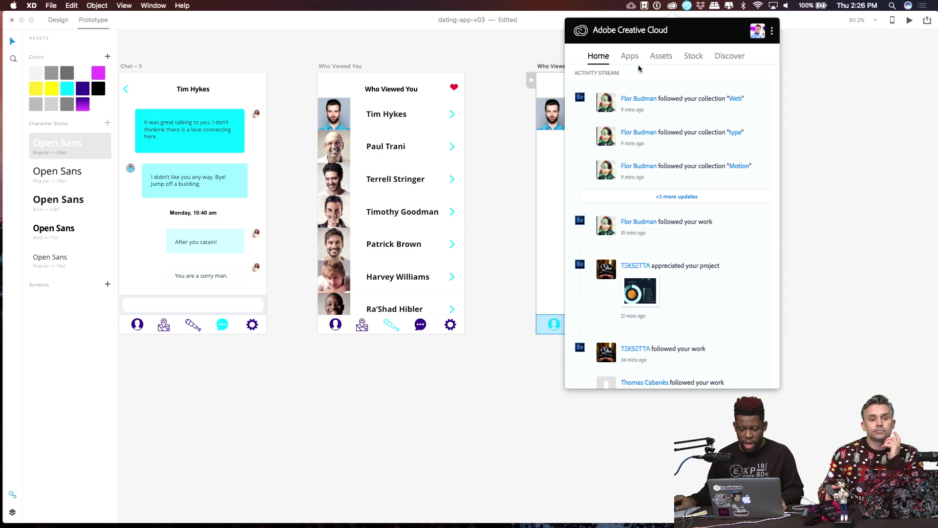
scroll(587, 124, down, 5)
scroll(611, 125, up, 5)
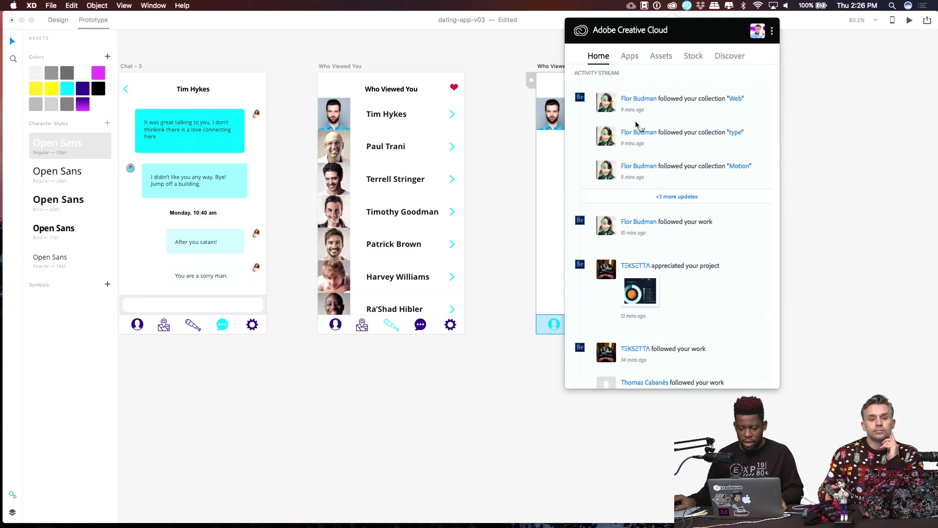
click(838, 121)
Examine the Who Viewed You – 1 screen against the other artboards and inspect the prototype links around it.
scroll(635, 131, up, 3)
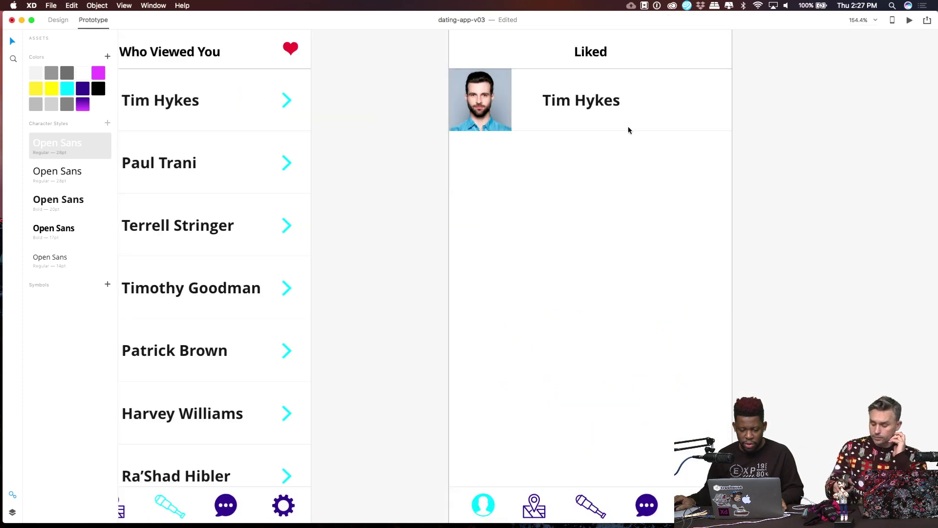
scroll(629, 126, down, 5)
click(621, 131)
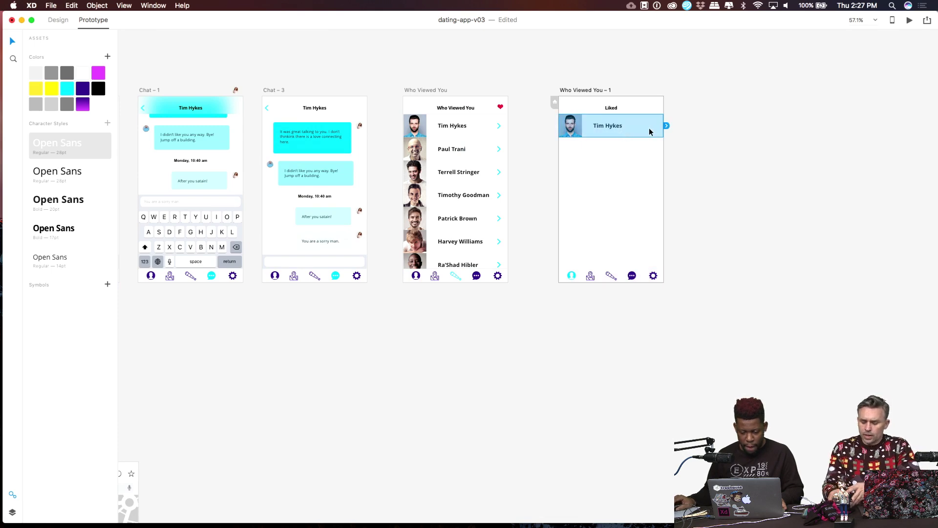
scroll(644, 143, down, 4)
scroll(675, 185, up, 3)
scroll(713, 228, down, 2)
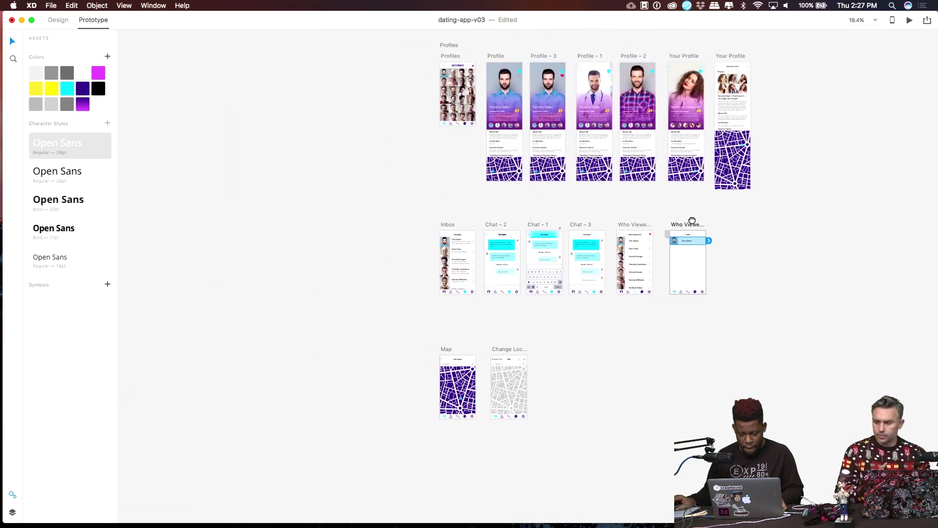
drag(712, 243, 508, 110)
click(712, 245)
scroll(696, 239, up, 5)
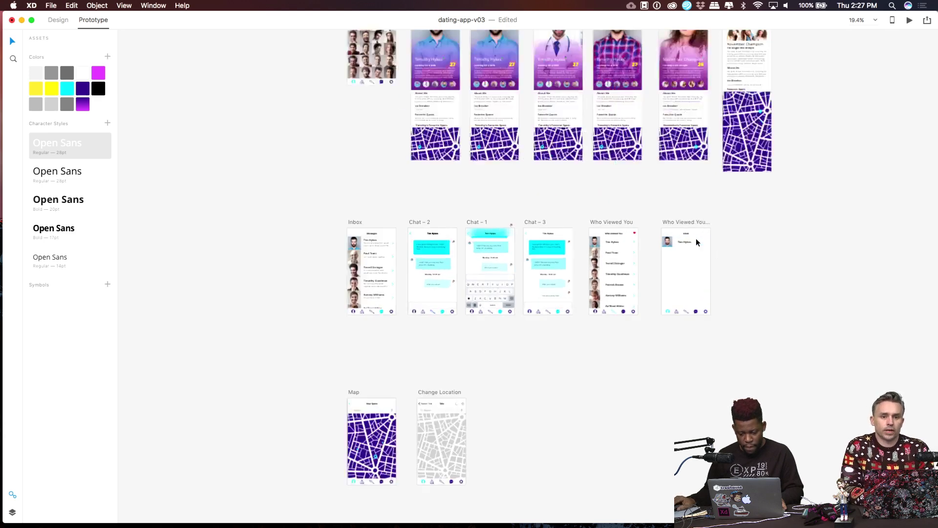
scroll(696, 239, up, 4)
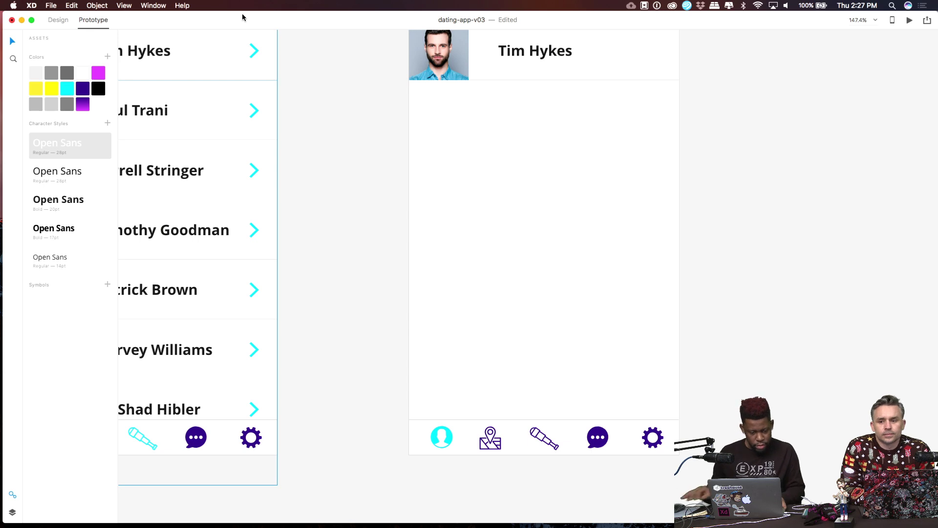
key(super+a)
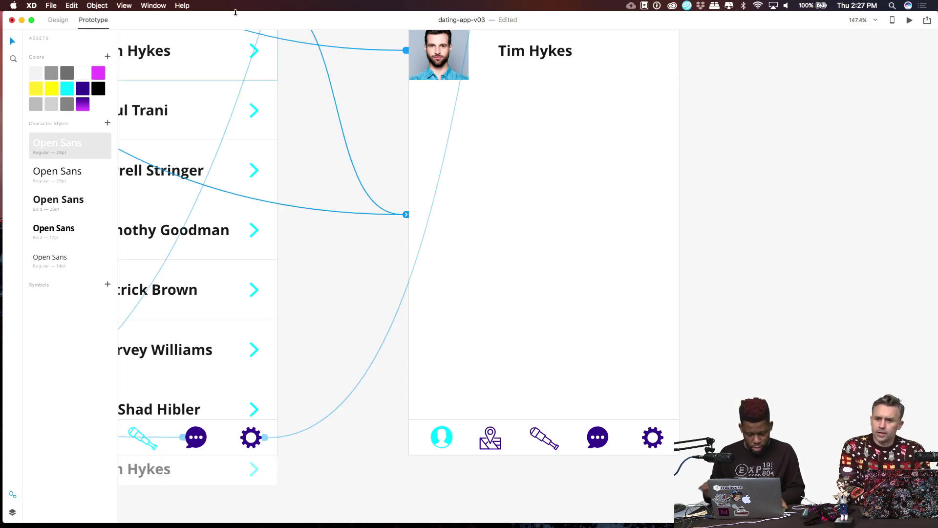
click(740, 227)
scroll(736, 228, down, 3)
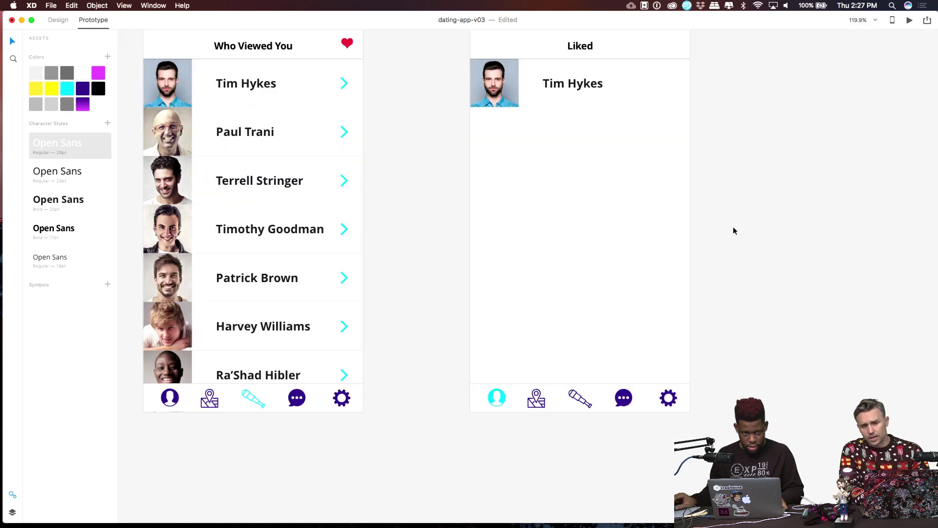
Replace the Who Viewed You – 1 navigation bar with a copy of the linked Who Viewed You bar.
drag(702, 368, 672, 230)
click(309, 270)
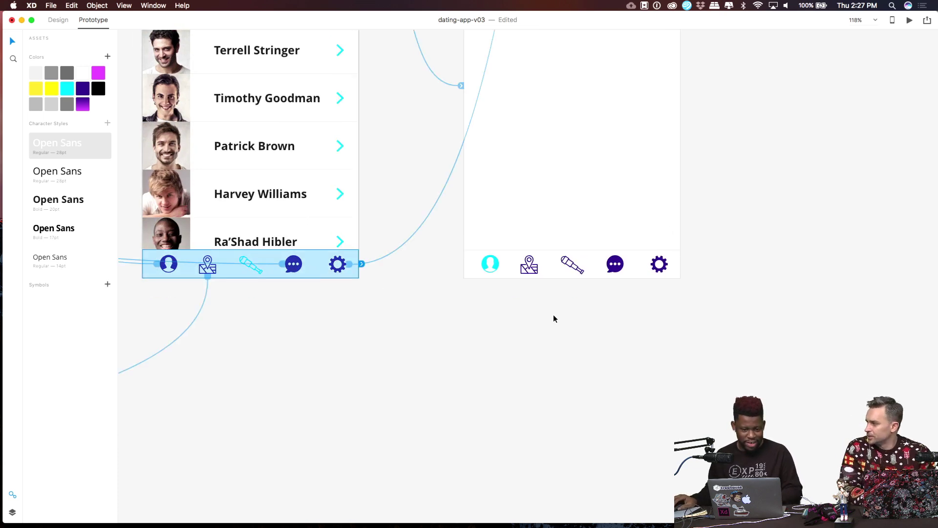
click(560, 272)
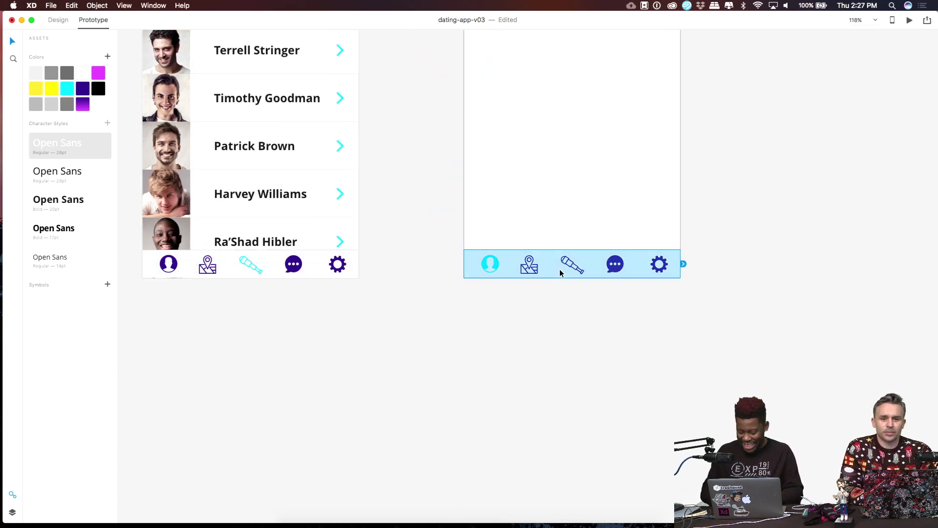
key(super+v)
click(667, 325)
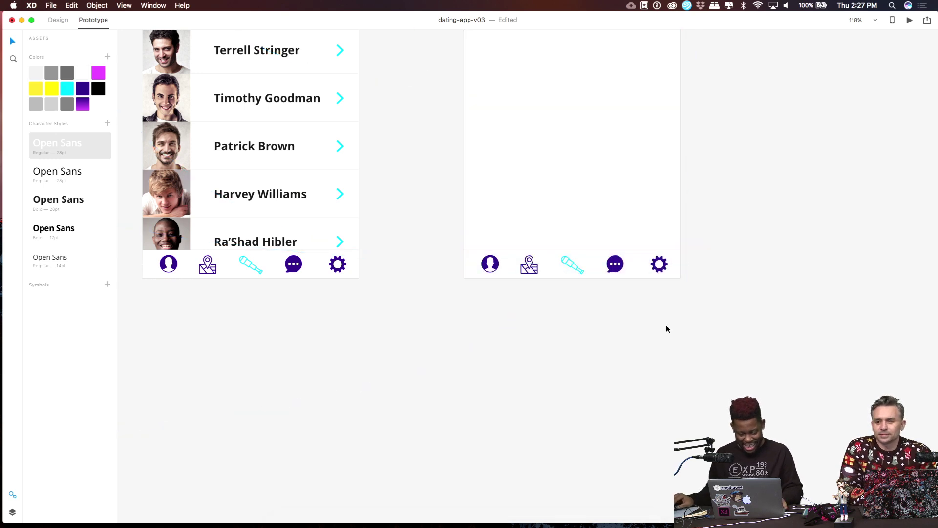
Recolor the telescope icon in the Who Viewed You – 1 navigation bar with the dark purple swatch in Design mode.
scroll(567, 259, up, 5)
click(567, 265)
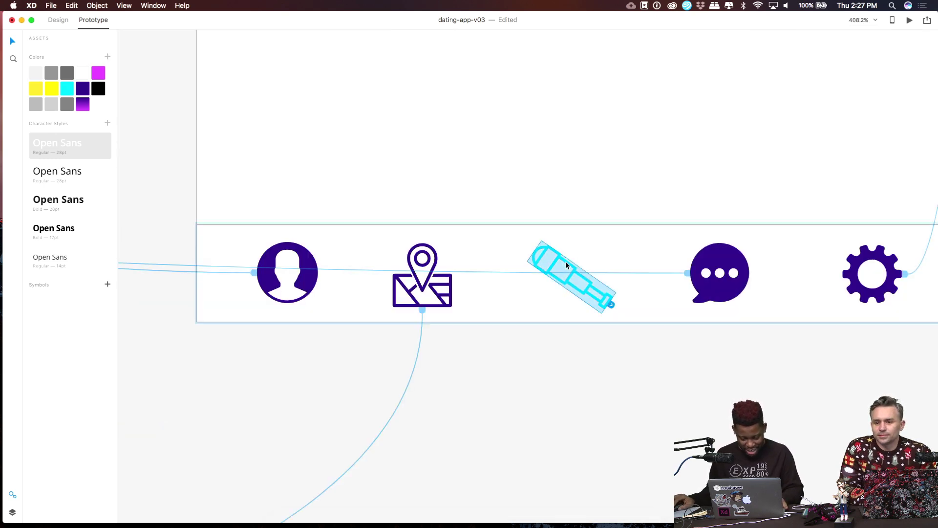
click(58, 20)
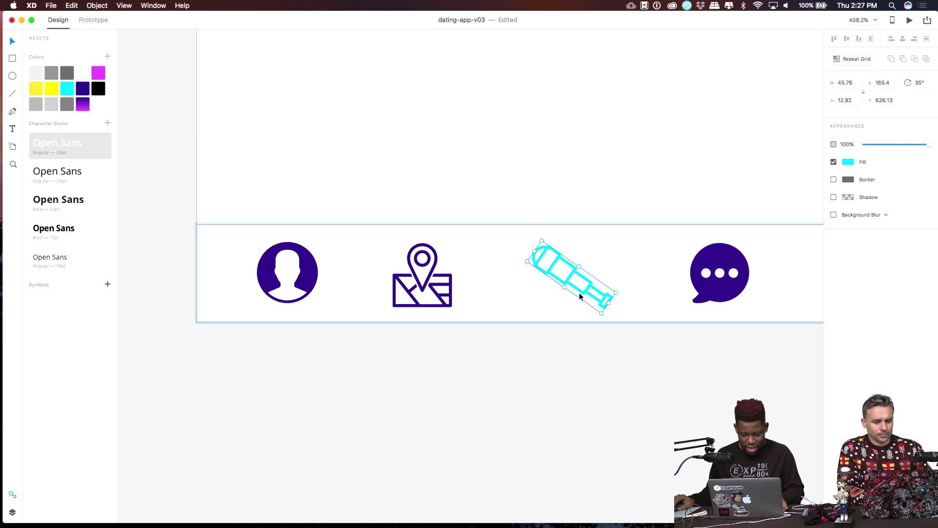
scroll(489, 240, right, 5)
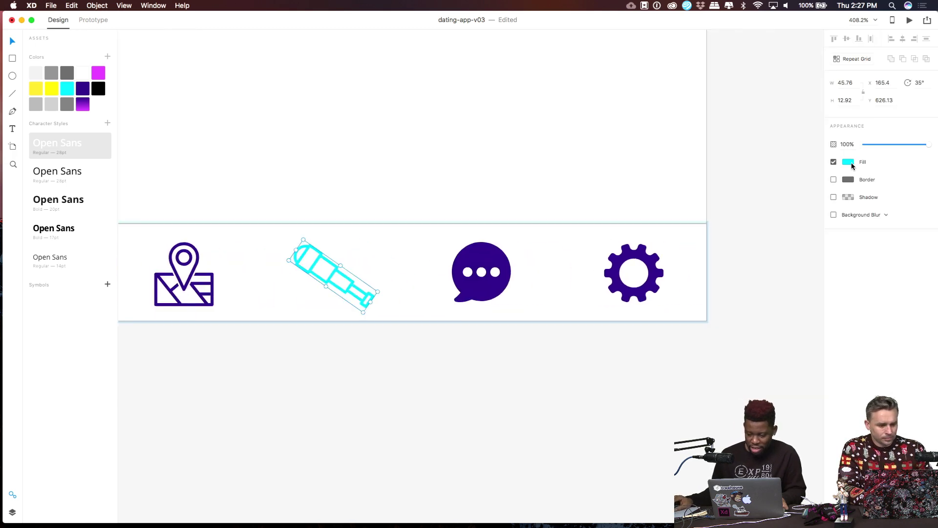
scroll(503, 147, down, 10)
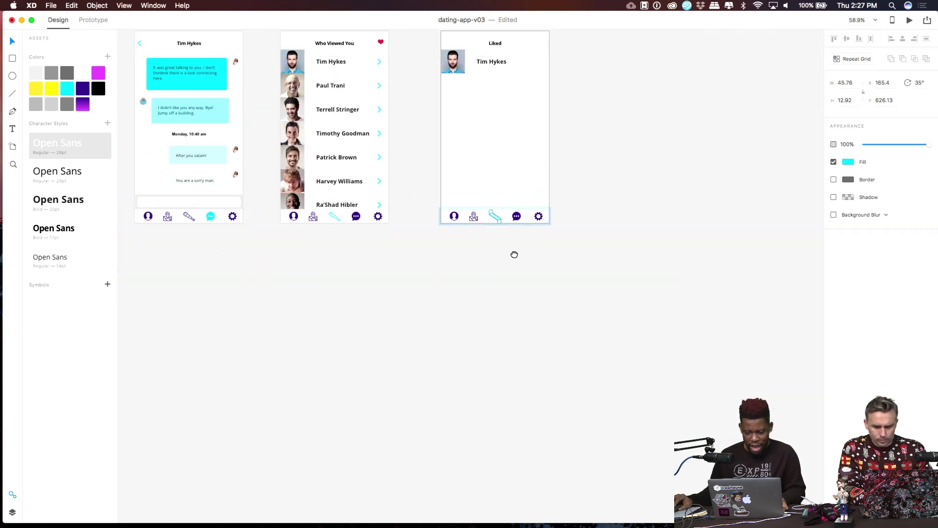
scroll(513, 253, up, 4)
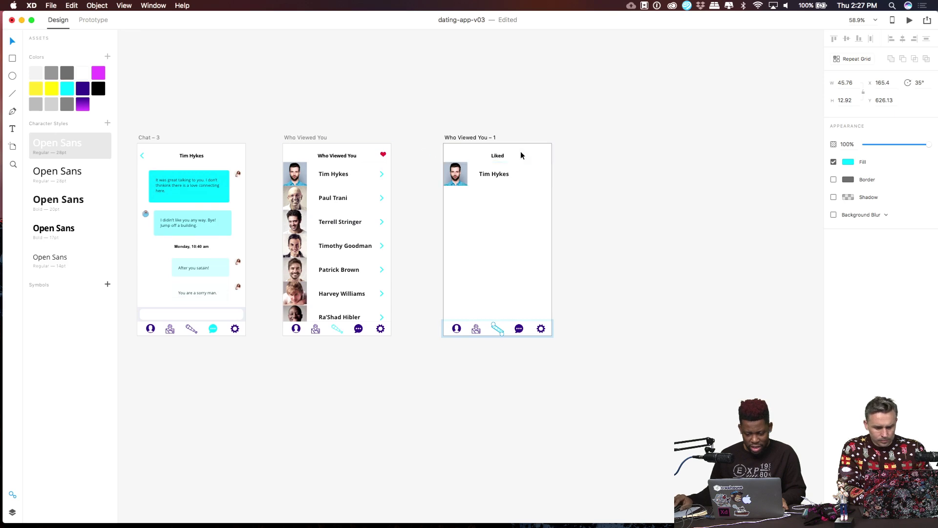
scroll(538, 283, up, 5)
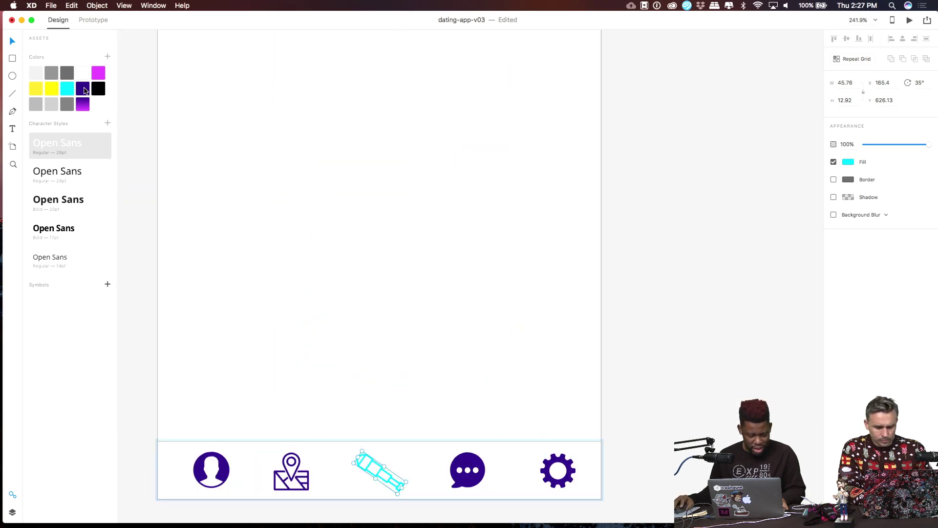
click(82, 88)
scroll(658, 329, down, 10)
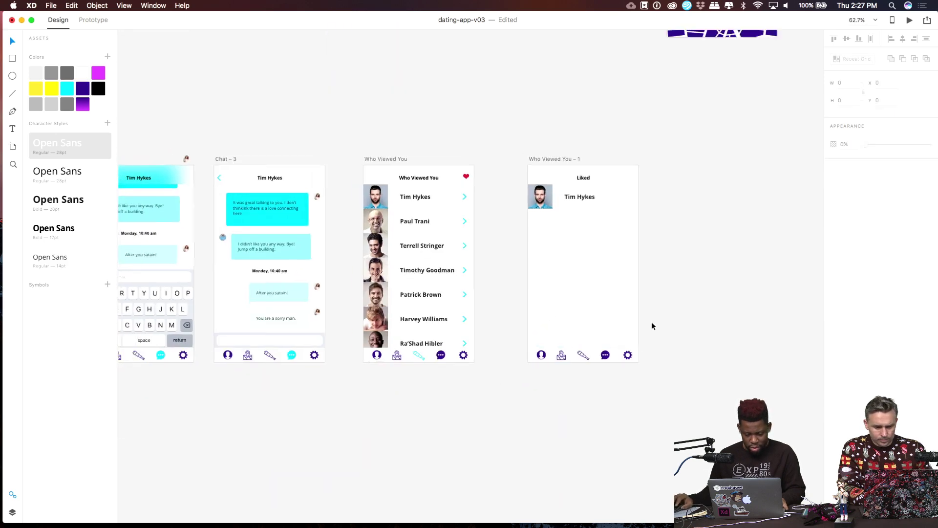
Replace the Map artboard's navigation bar with a copy of the Who Viewed You bar that has the cyan telescope.
scroll(418, 188, up, 3)
scroll(494, 345, down, 5)
scroll(461, 324, up, 8)
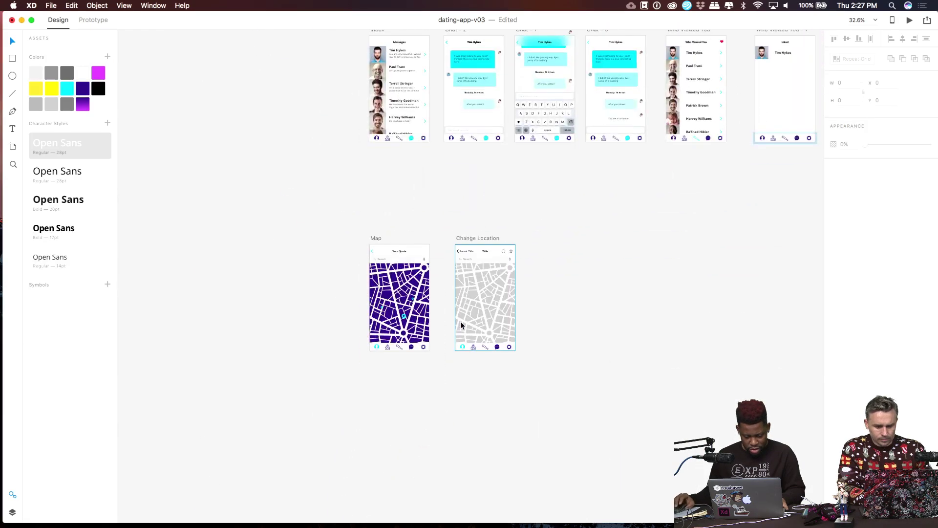
scroll(430, 341, left, 5)
scroll(410, 272, up, 3)
click(411, 272)
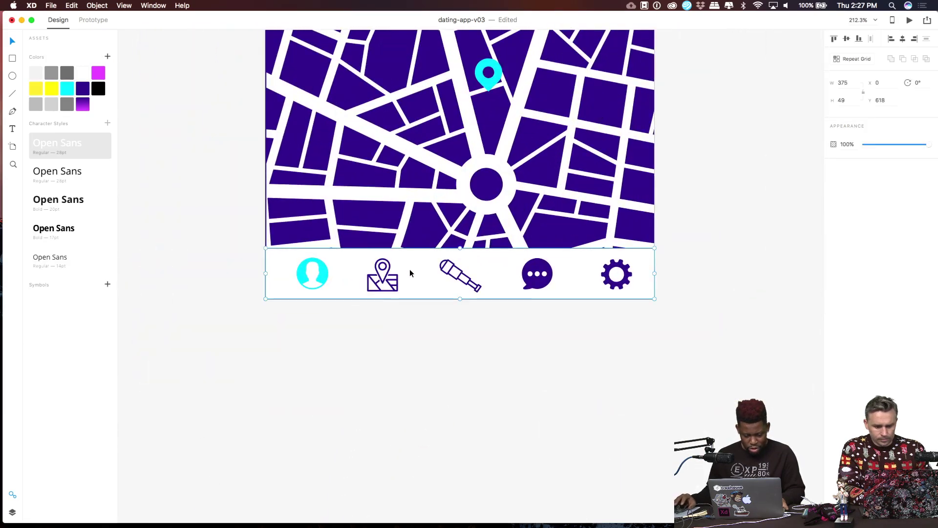
key(super+z)
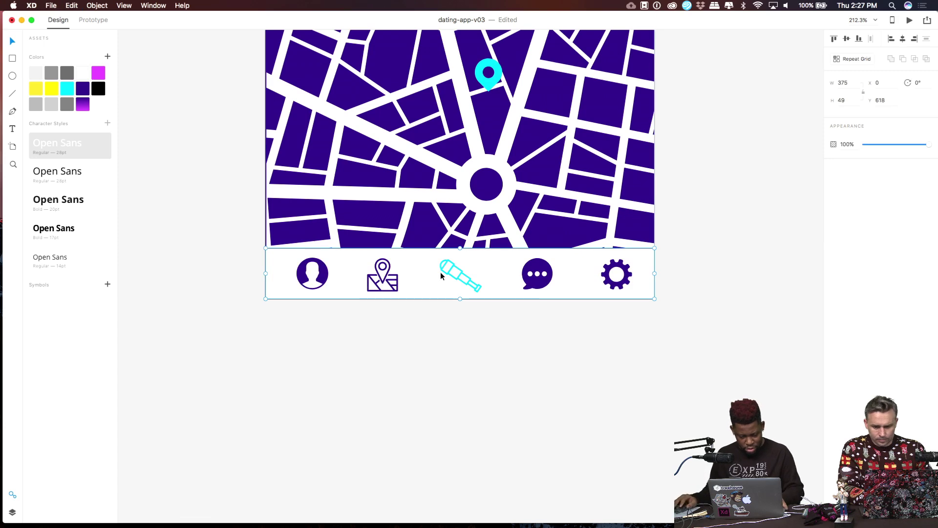
click(409, 356)
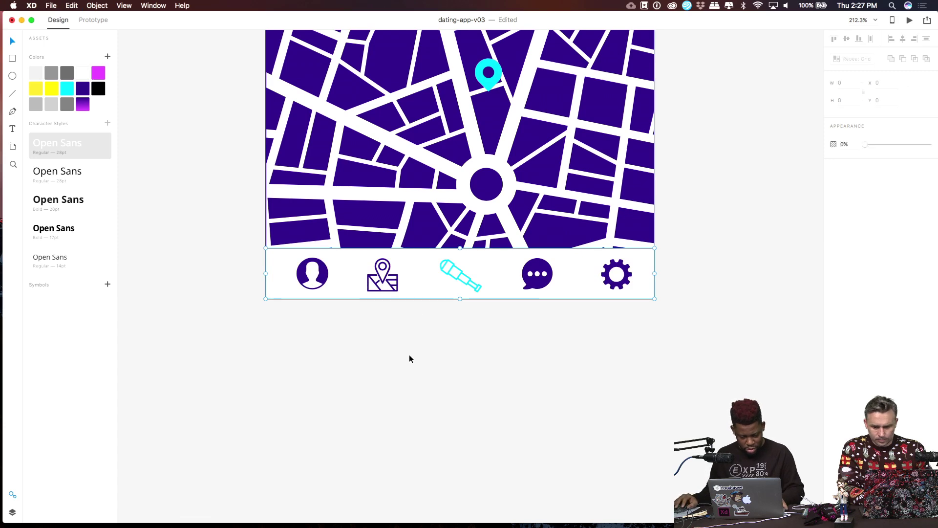
Recolor the map pin icon in the Map artboard's navigation bar with the cyan swatch.
double_click(384, 293)
click(67, 90)
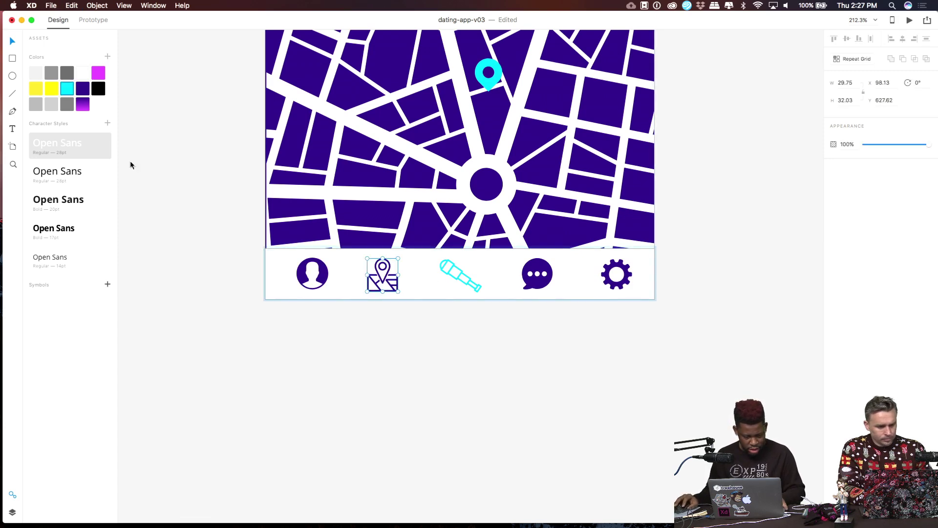
click(388, 277)
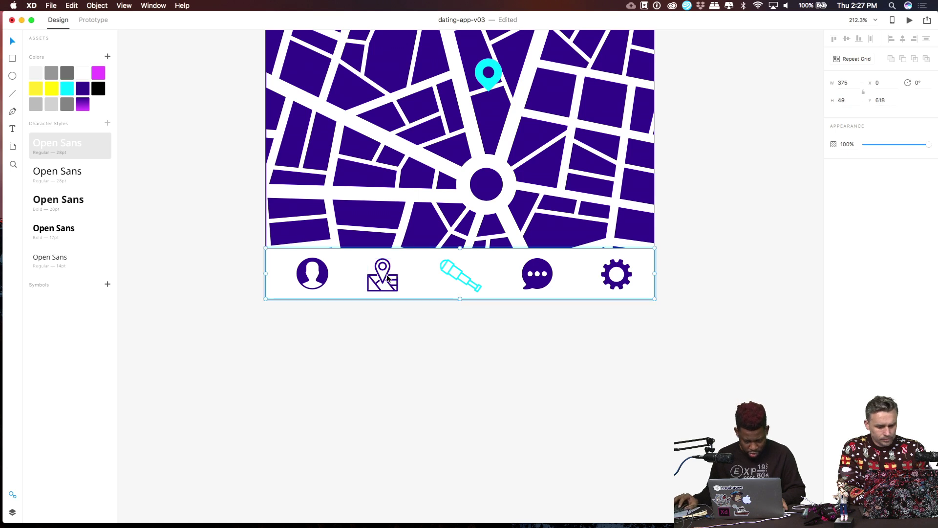
double_click(380, 290)
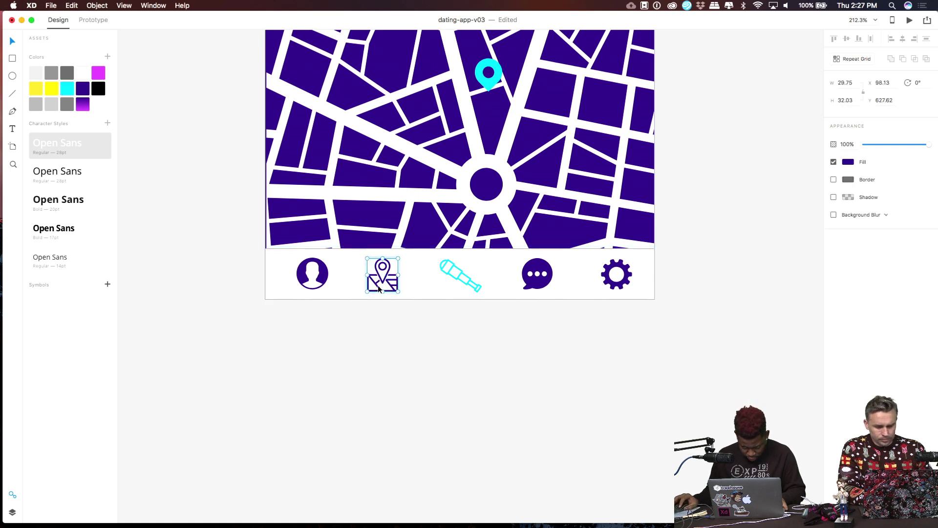
click(72, 92)
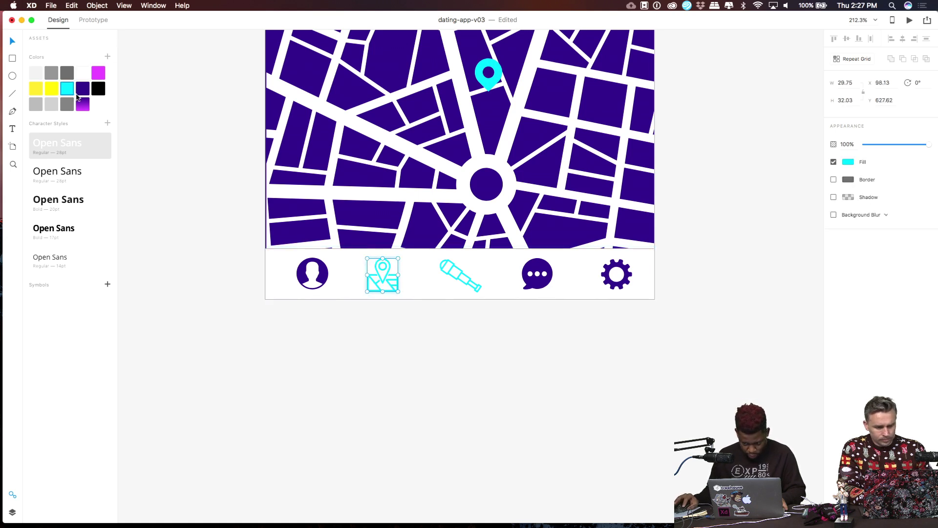
Recolor the telescope icon in the Map artboard's navigation bar dark purple and return to Prototype mode.
click(453, 279)
double_click(454, 279)
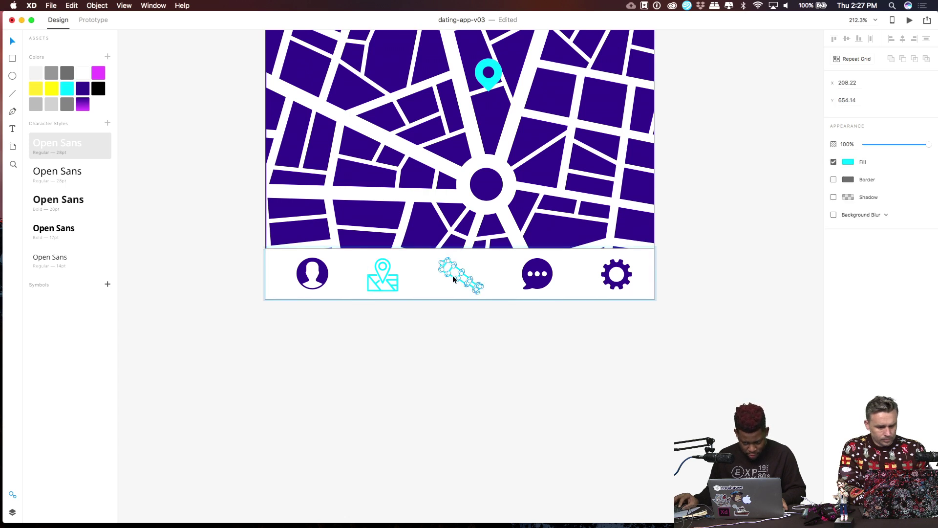
click(83, 90)
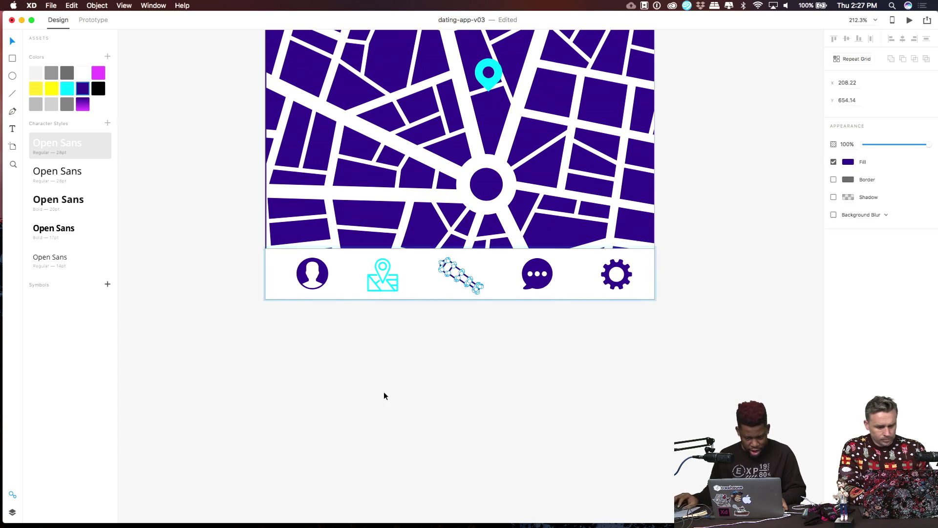
click(409, 400)
key(super+a)
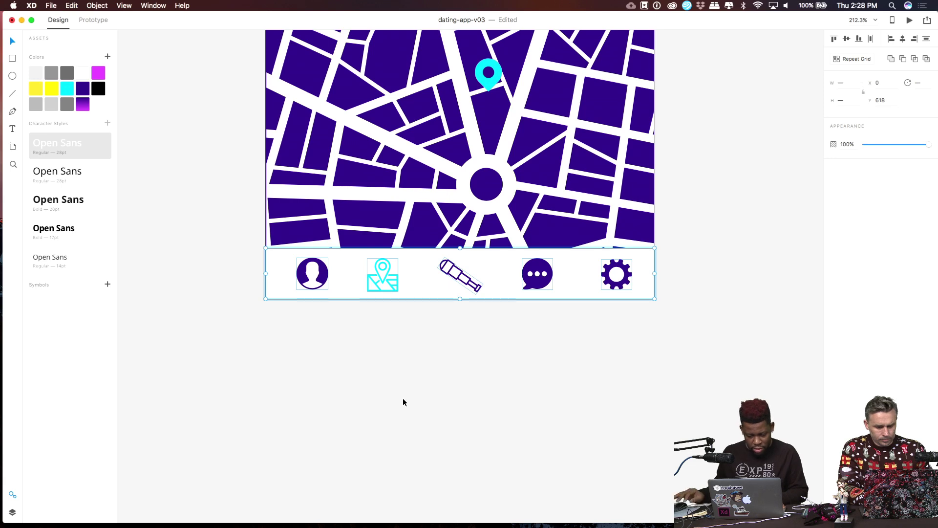
click(403, 397)
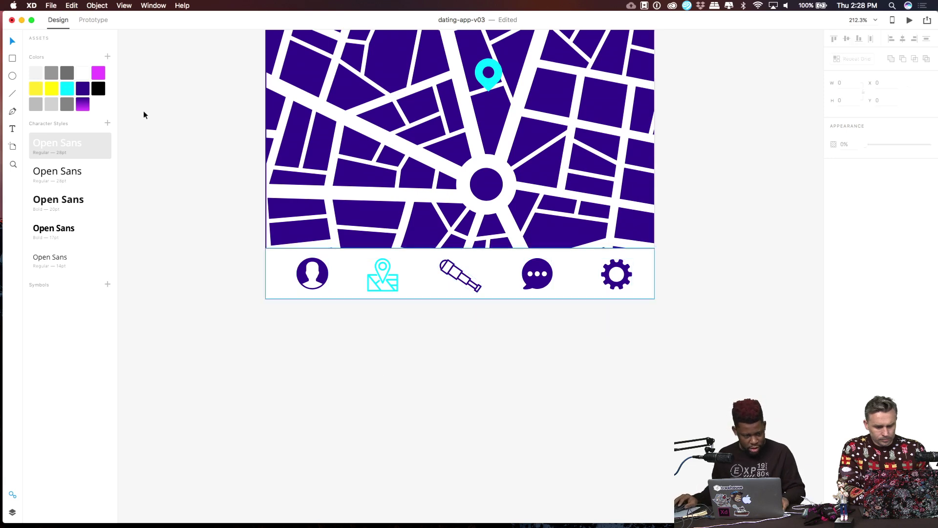
click(94, 21)
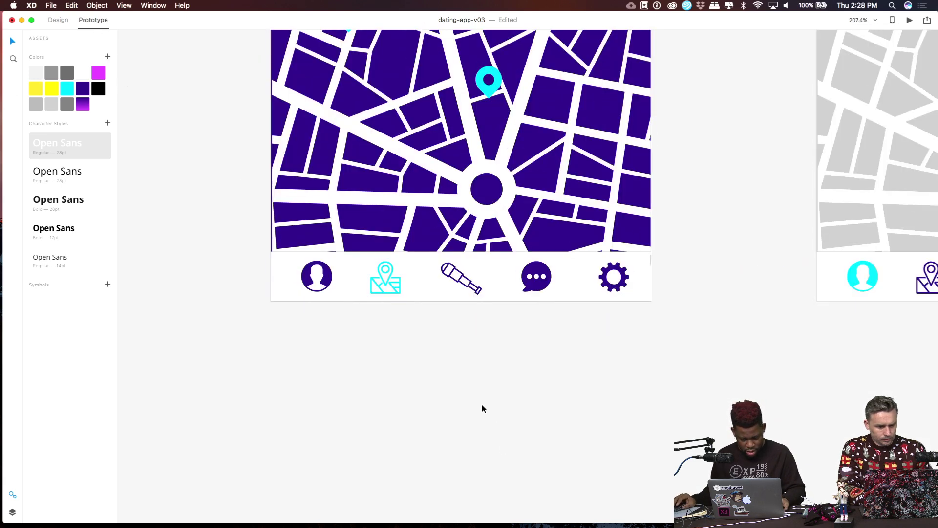
Link the telescope icon in the Map navigation bar to the Who Viewed You artboard with Dissolve, Ease Out and 0.4 s.
scroll(482, 394, down, 10)
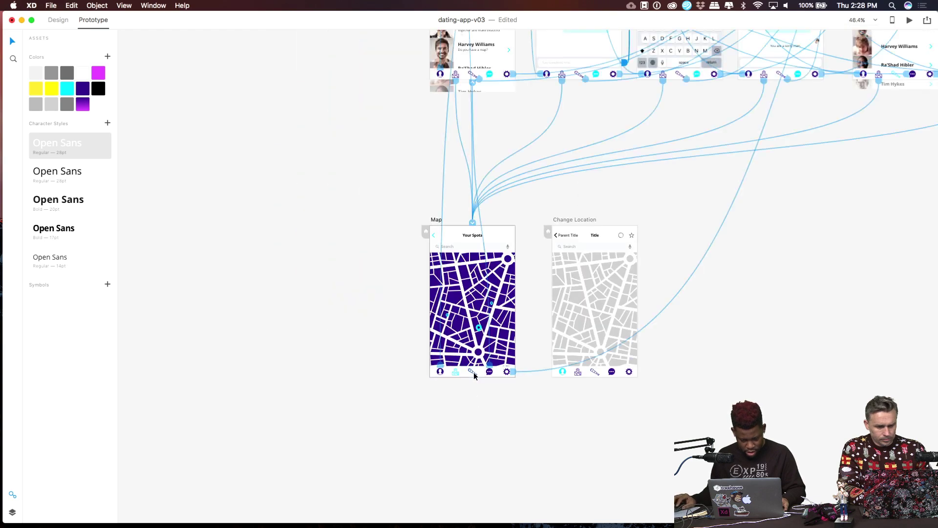
click(473, 372)
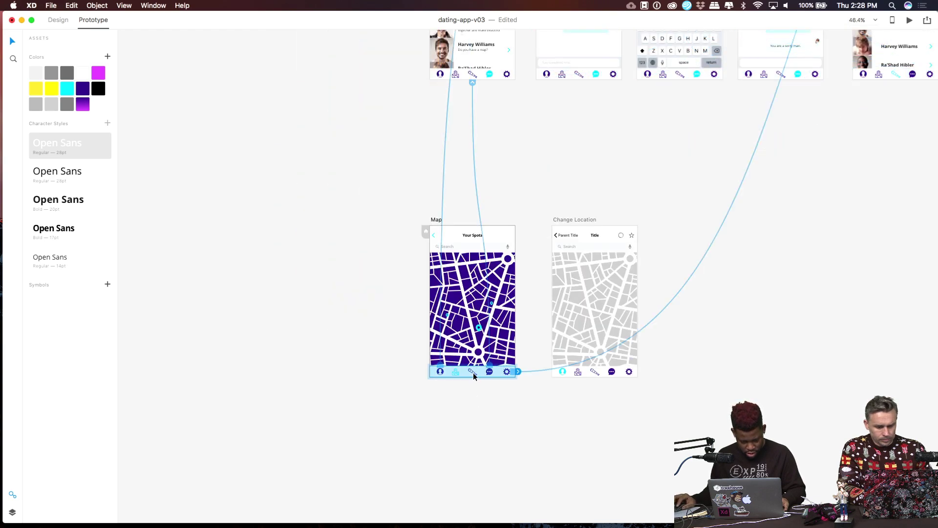
scroll(474, 386, up, 10)
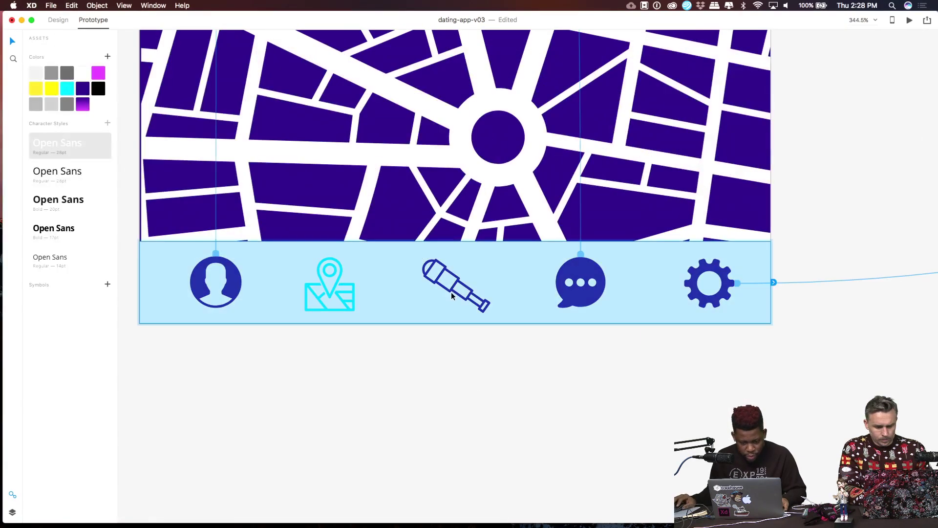
double_click(458, 296)
scroll(491, 318, down, 10)
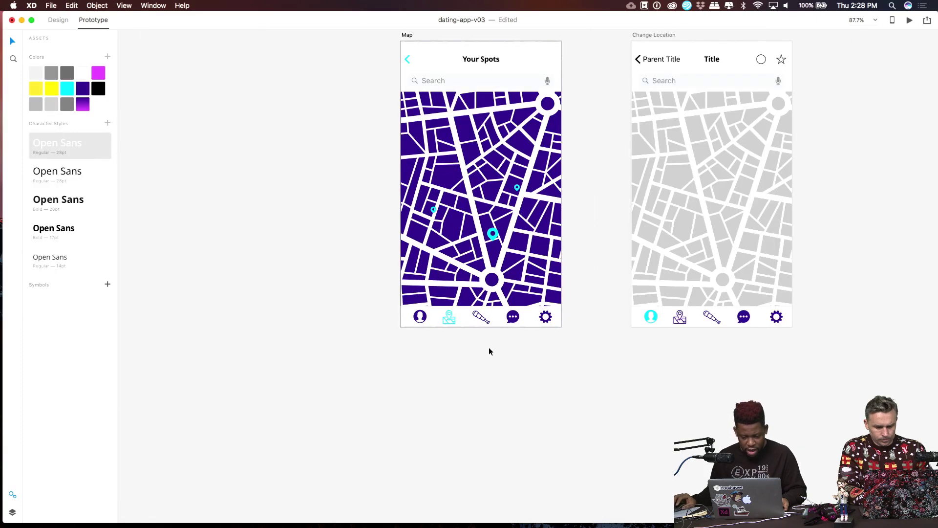
scroll(485, 333, up, 3)
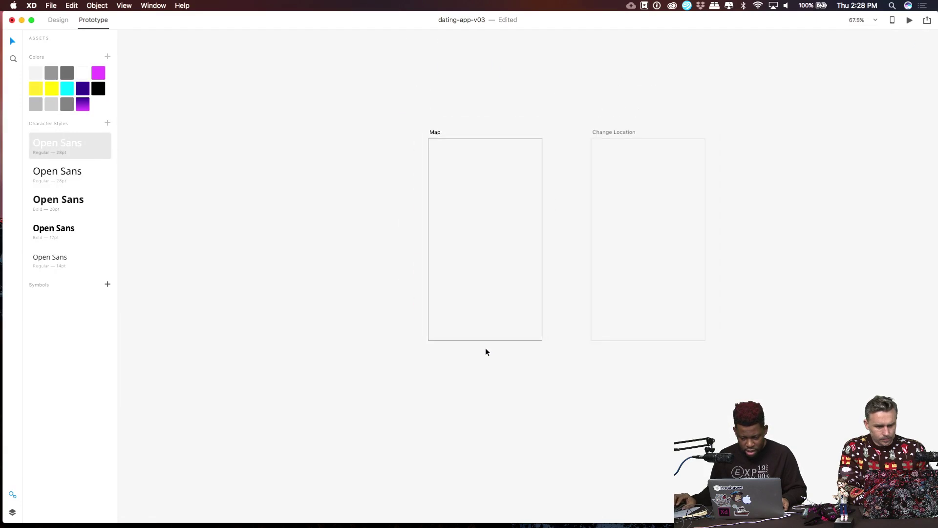
scroll(502, 349, down, 2)
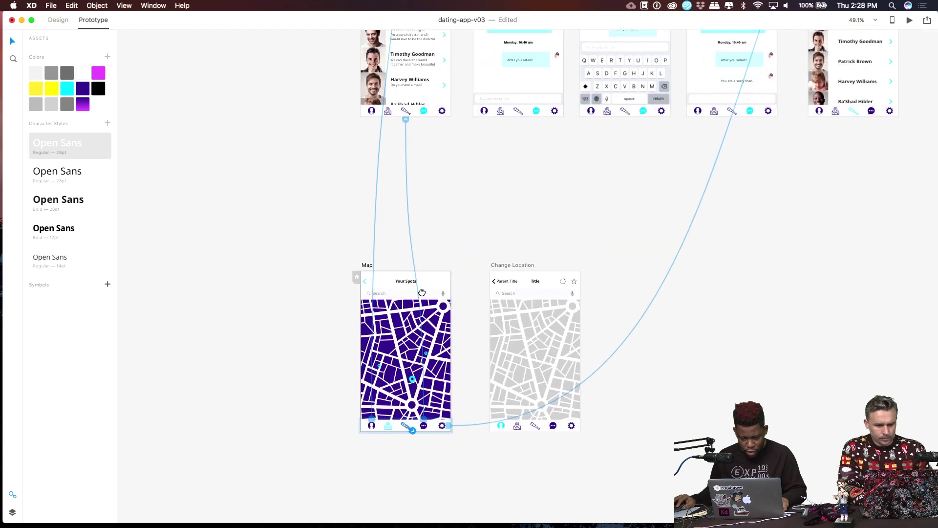
scroll(394, 402, up, 4)
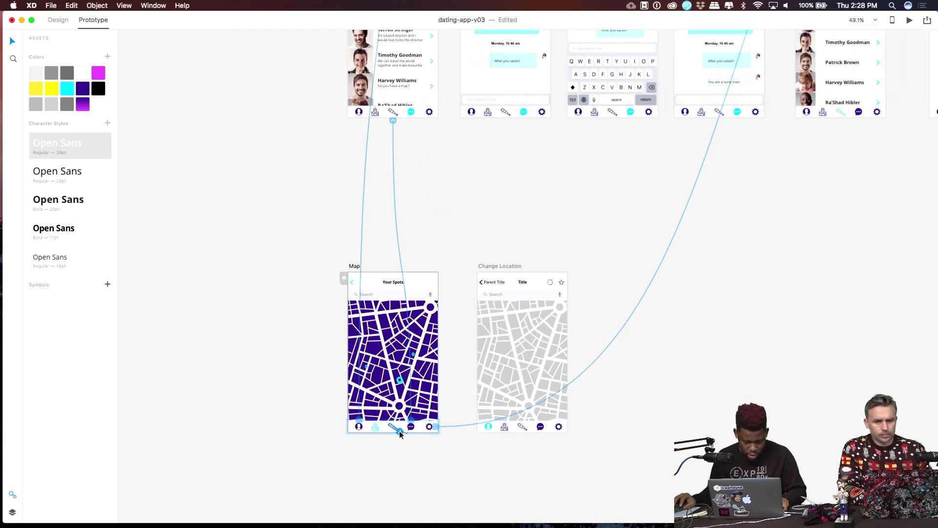
drag(400, 431, 837, 118)
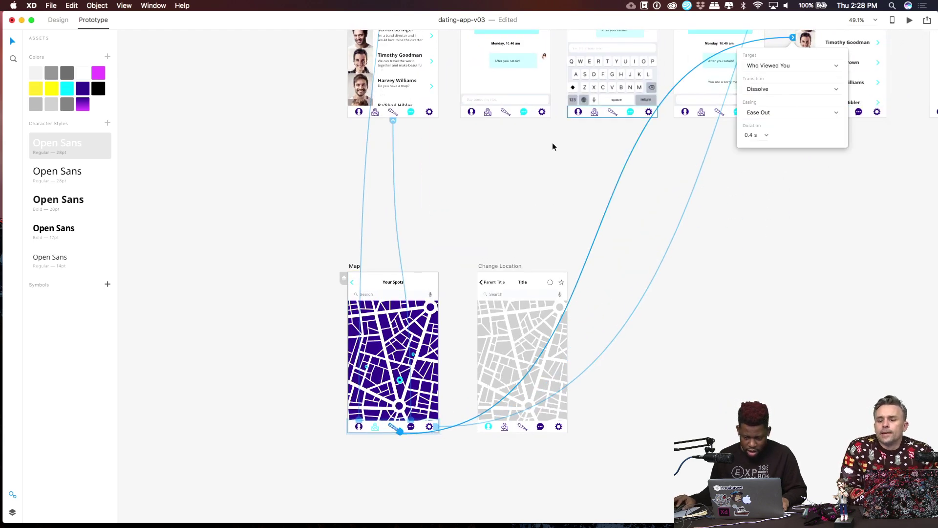
drag(325, 86, 456, 236)
click(418, 212)
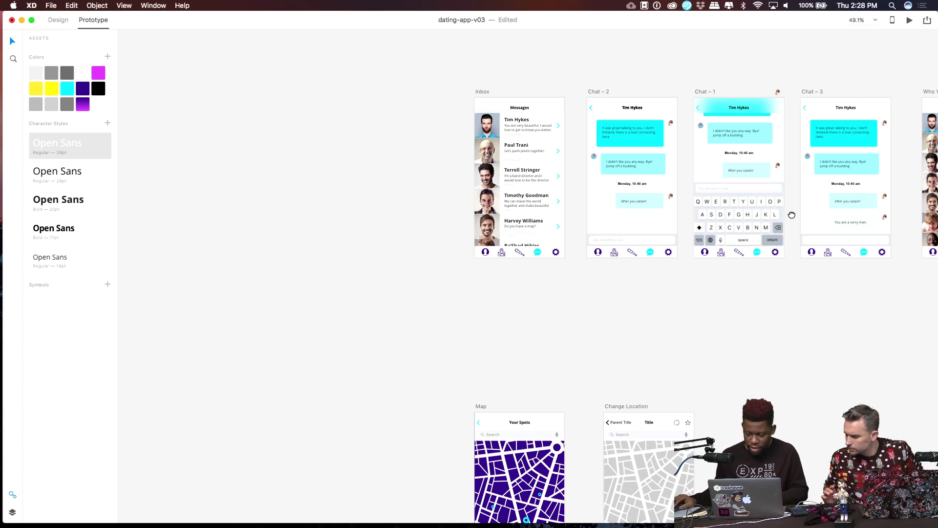
Link the back arrow on the Edit Your Profile artboard to Previous Artboard.
scroll(620, 280, right, 10)
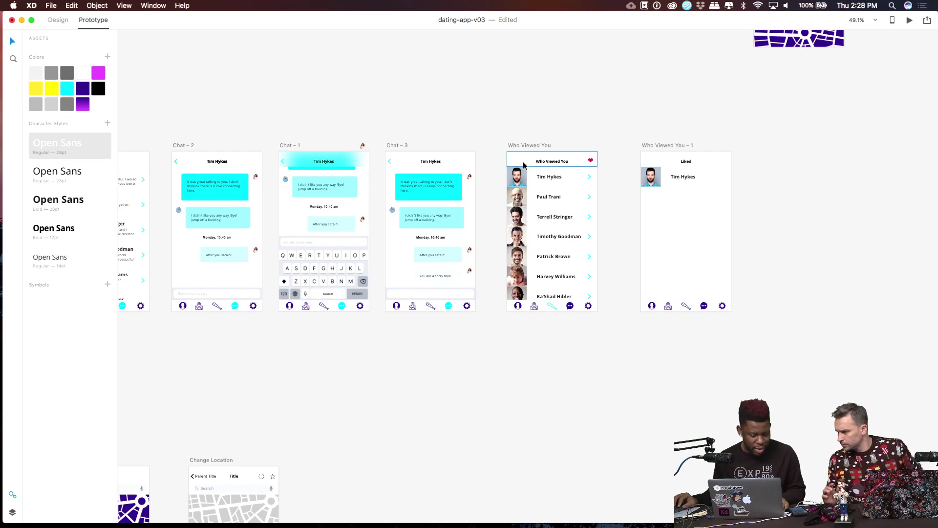
scroll(589, 95, up, 10)
scroll(589, 94, right, 5)
scroll(645, 89, up, 10)
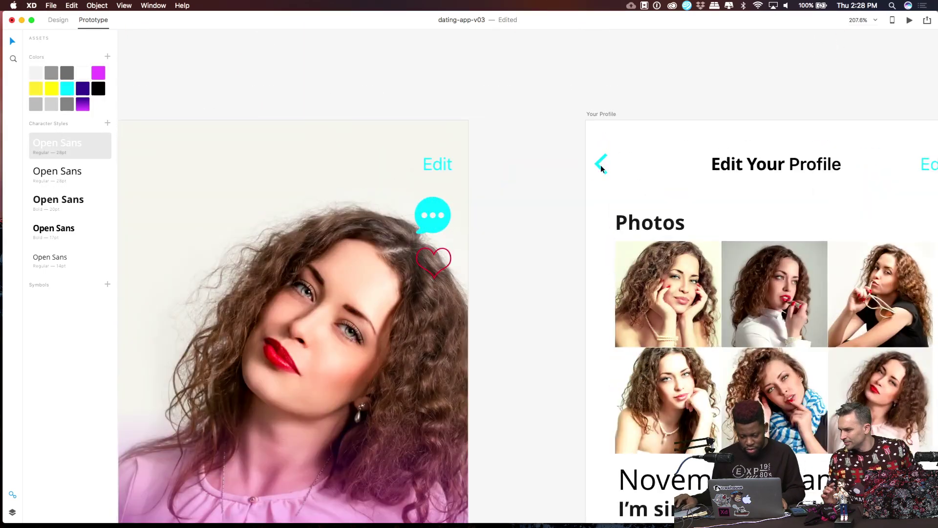
click(600, 165)
drag(611, 164, 555, 95)
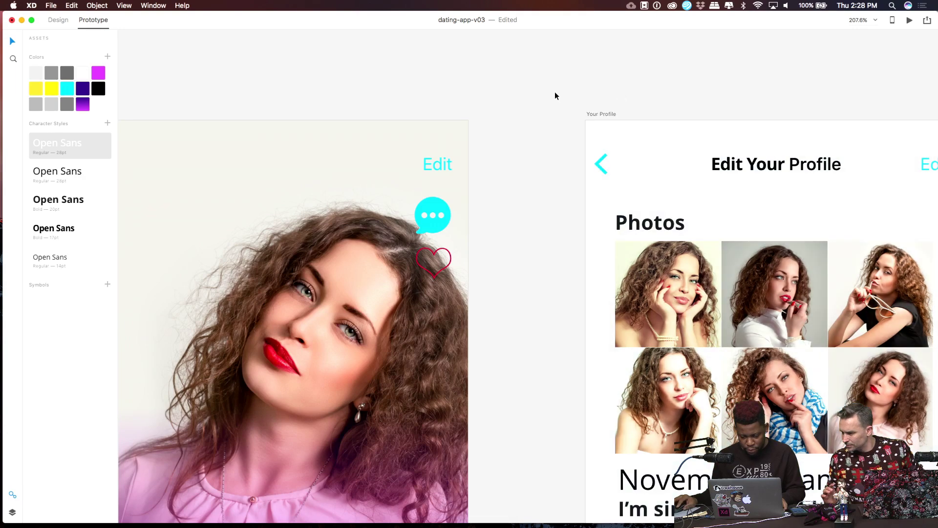
click(603, 168)
click(612, 166)
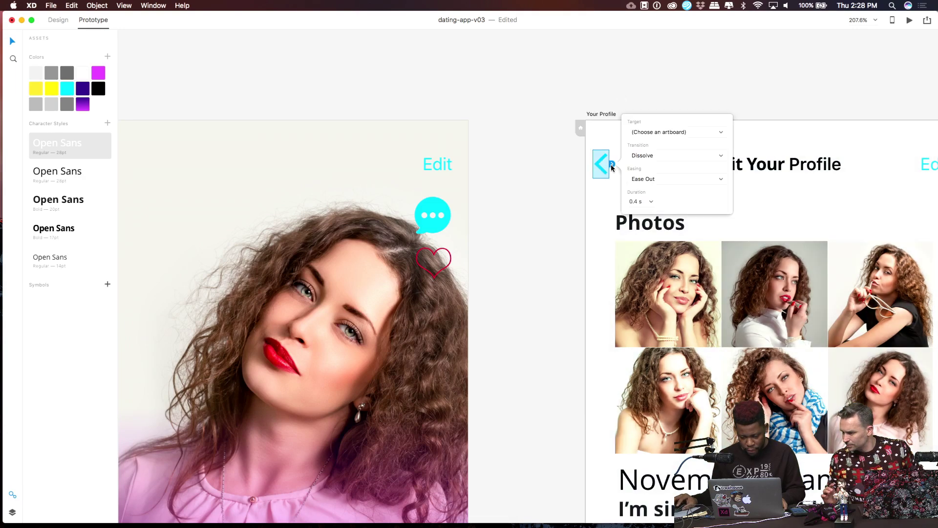
click(675, 133)
click(655, 141)
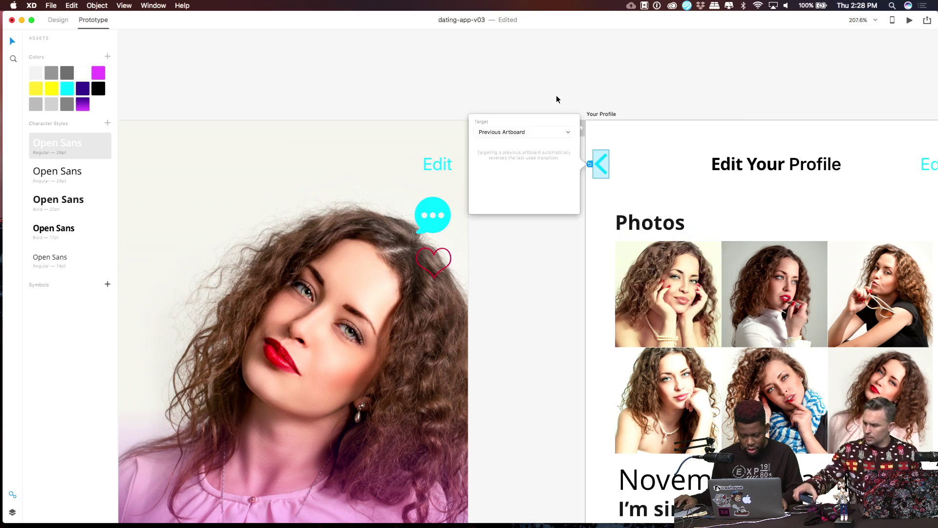
click(534, 59)
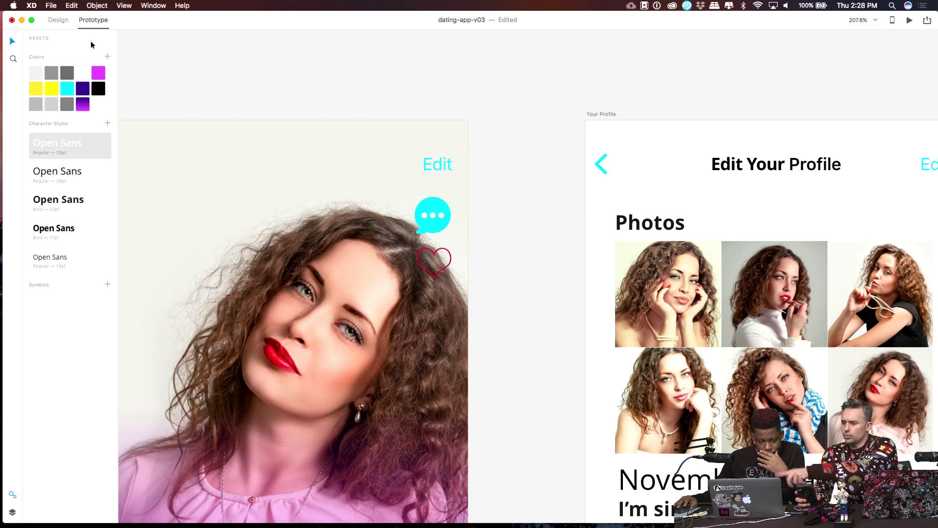
click(63, 24)
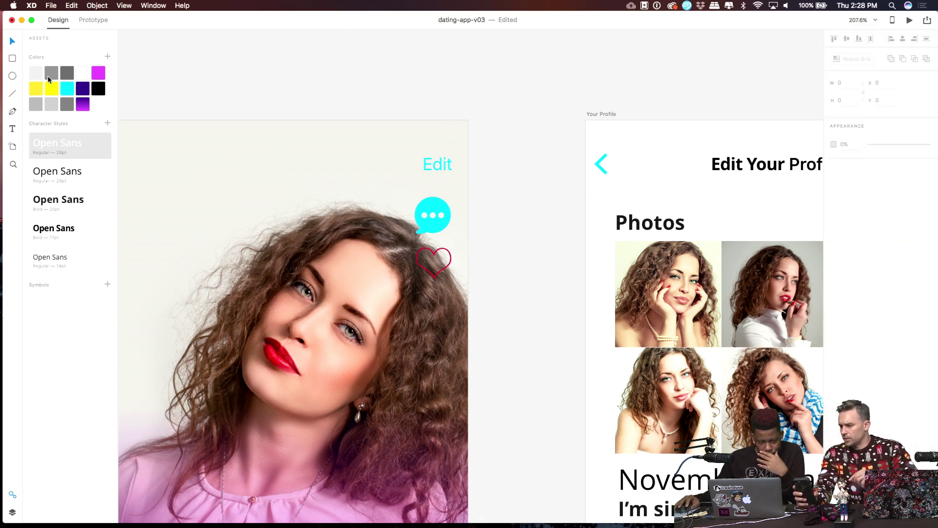
drag(187, 167, 229, 206)
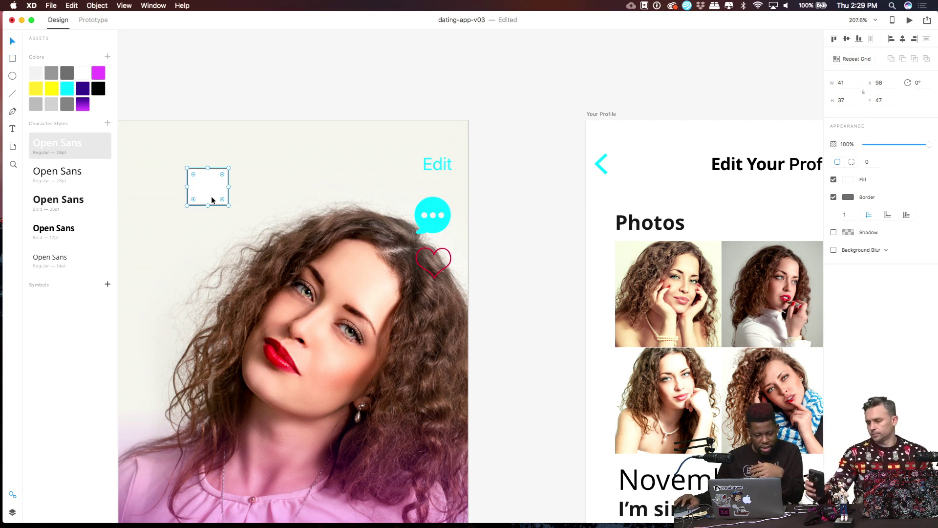
key(Delete)
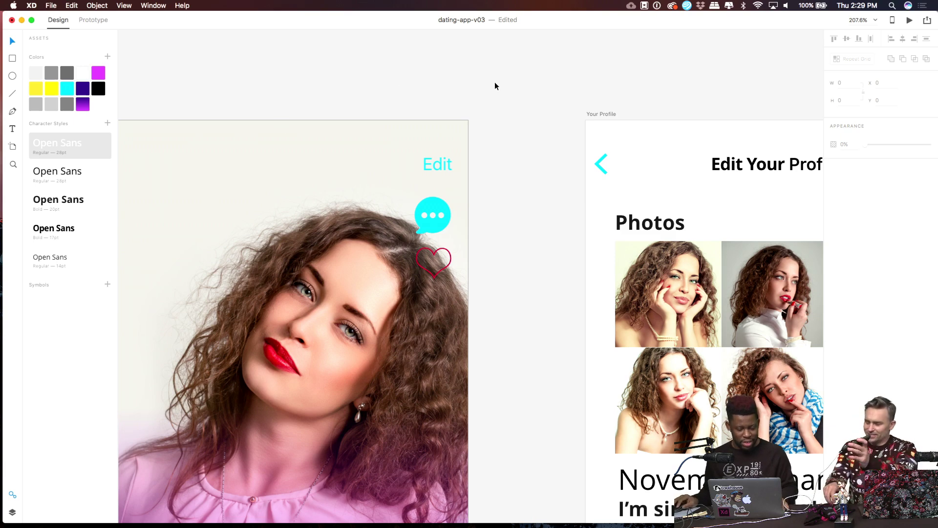
scroll(494, 83, down, 1)
scroll(494, 88, down, 5)
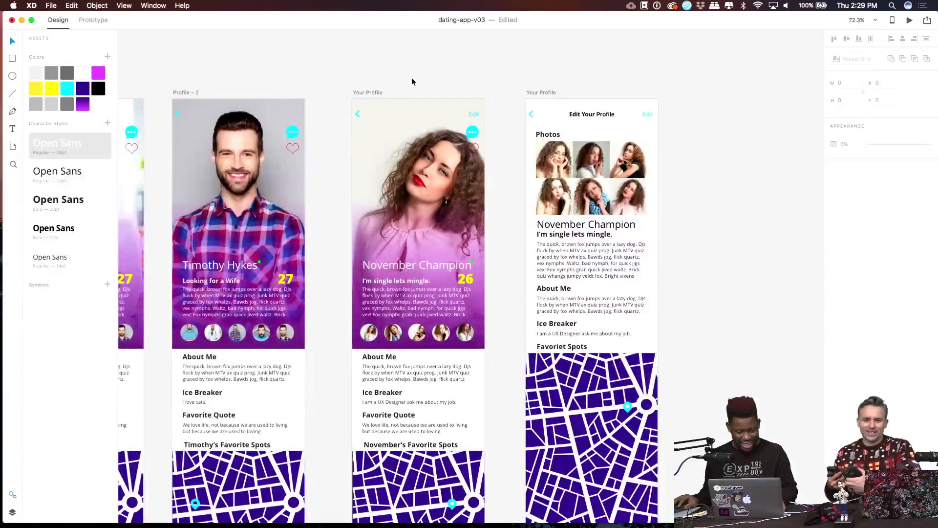
scroll(412, 80, left, 3)
scroll(563, 107, down, 3)
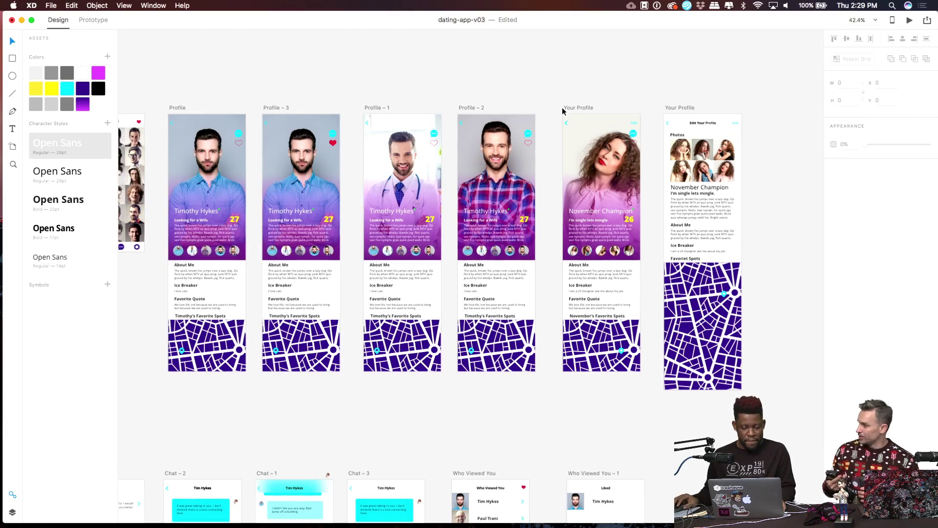
scroll(562, 107, down, 2)
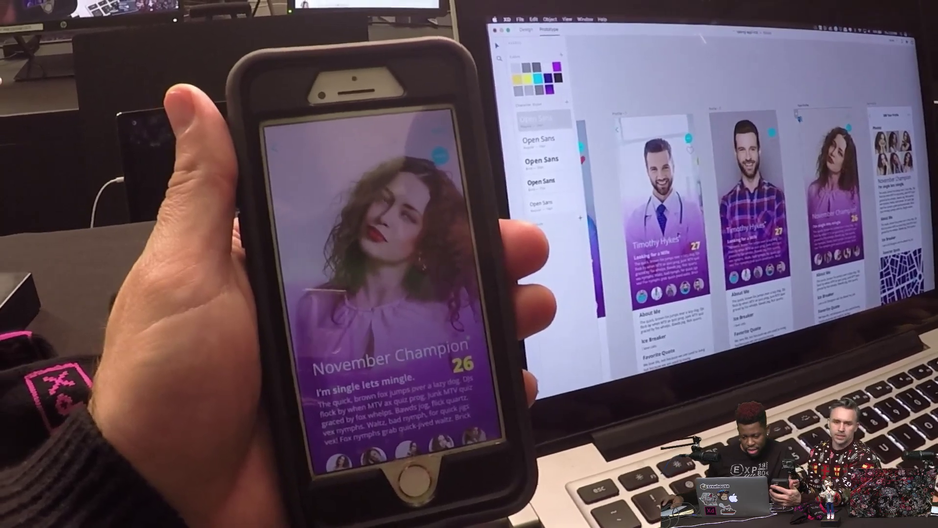
click(798, 114)
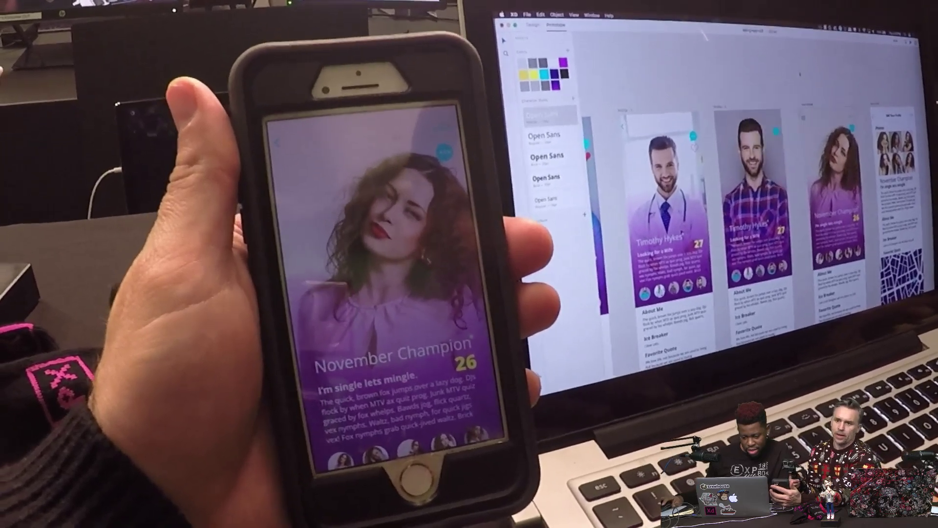
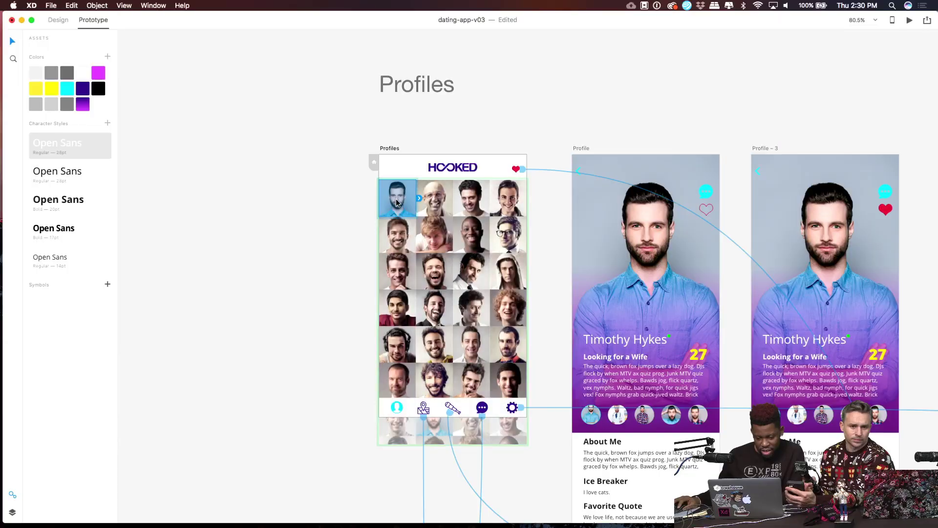
Link the first portrait in the Profiles photo grid to the neighbouring Profile artboard.
click(396, 198)
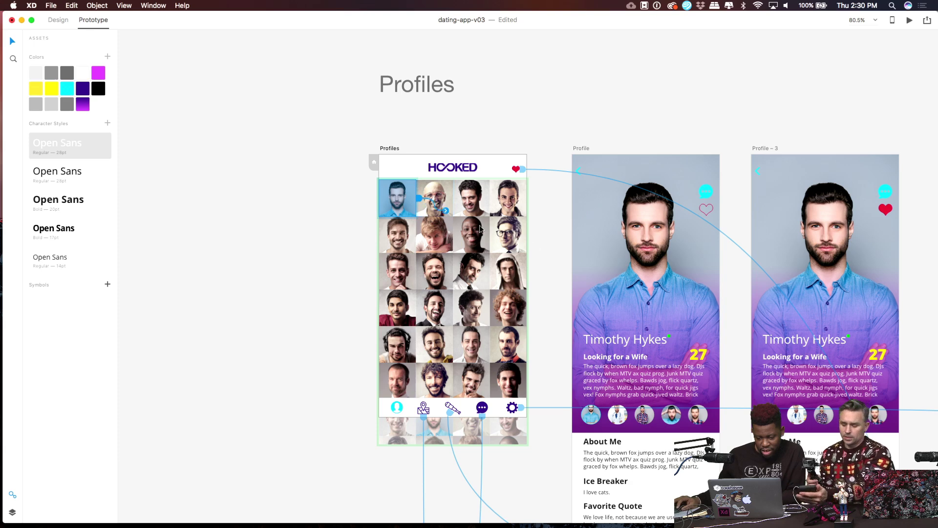
drag(479, 228, 584, 205)
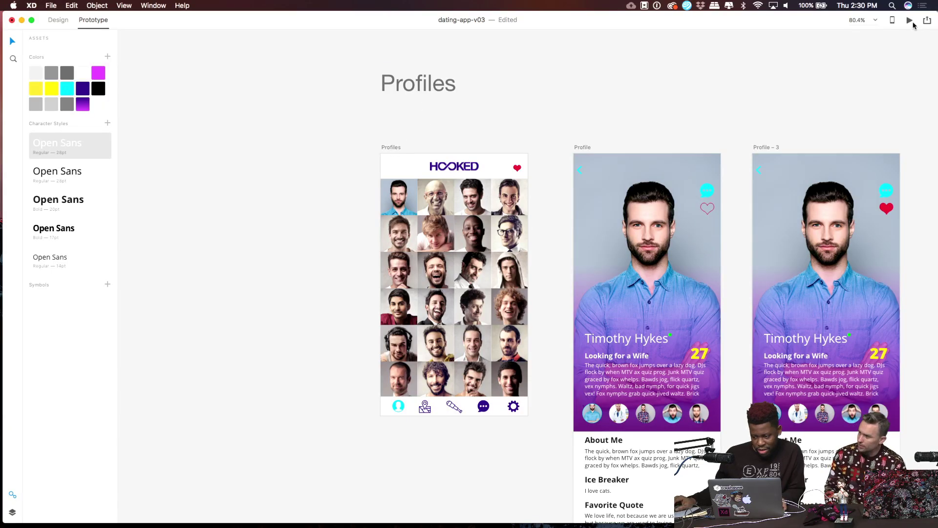
Check the device and desktop previews and look over the onboarding and profile artboards.
click(893, 22)
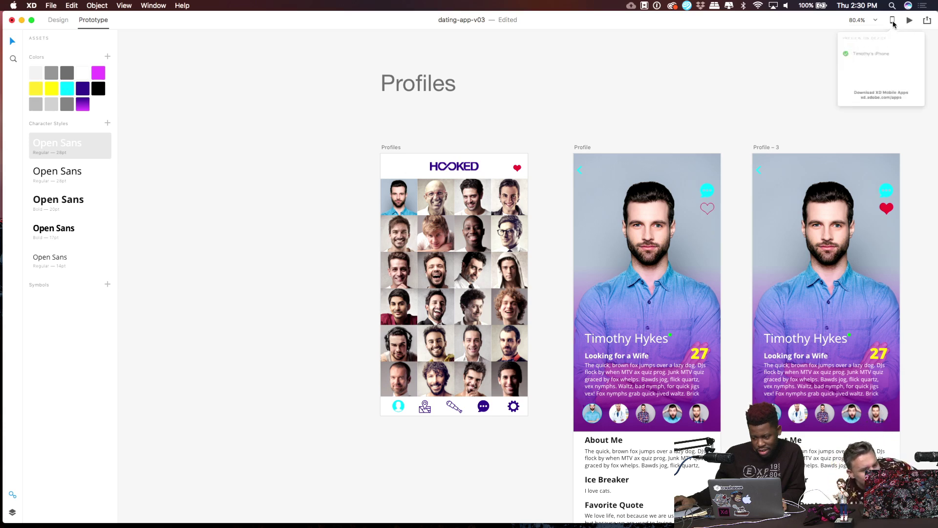
click(809, 36)
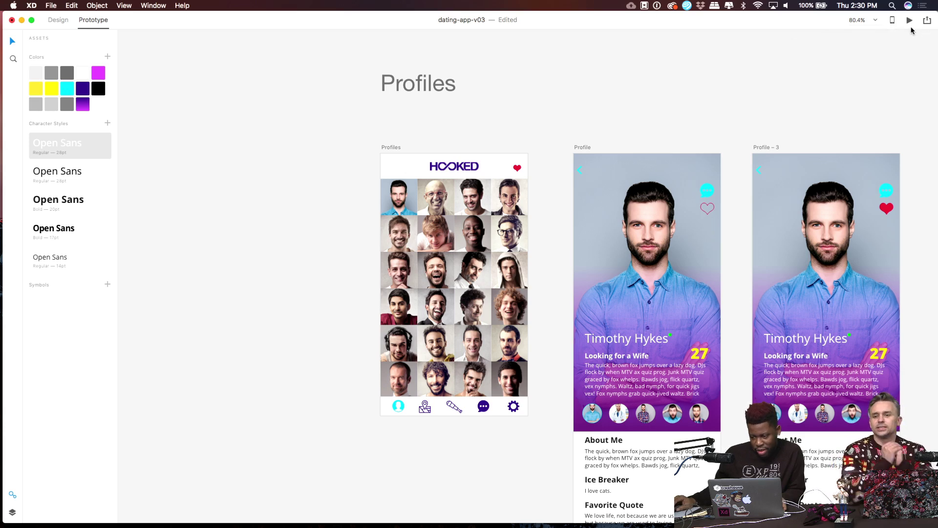
drag(861, 57, 689, 79)
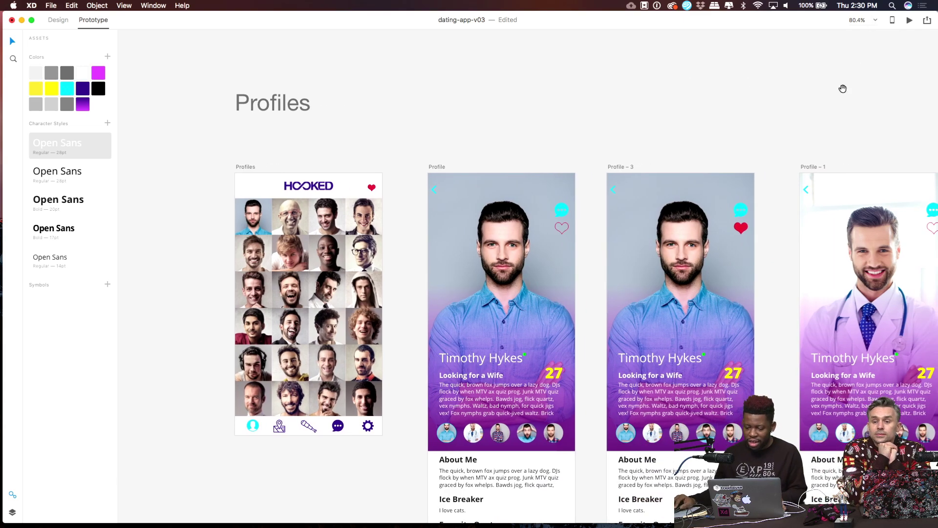
drag(843, 88, 701, 126)
scroll(522, 153, up, 5)
scroll(540, 142, down, 3)
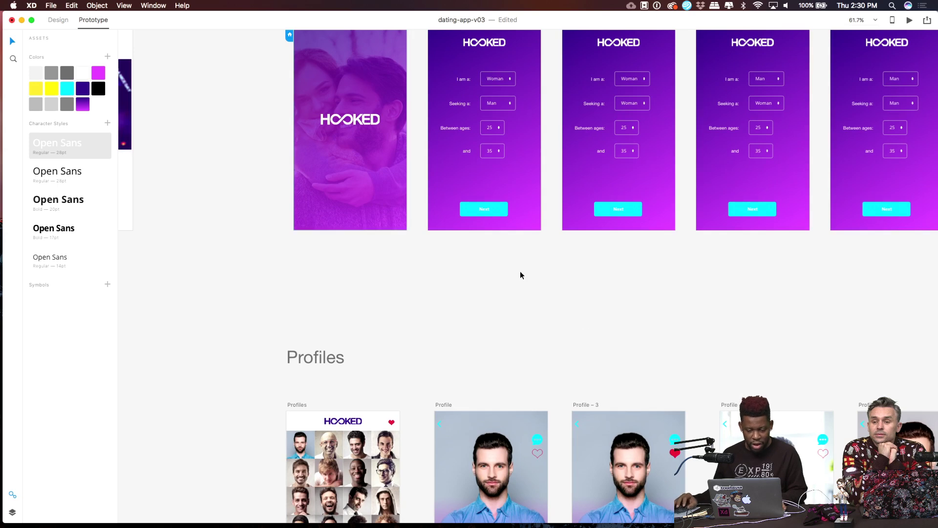
scroll(624, 323, down, 1)
scroll(699, 293, up, 3)
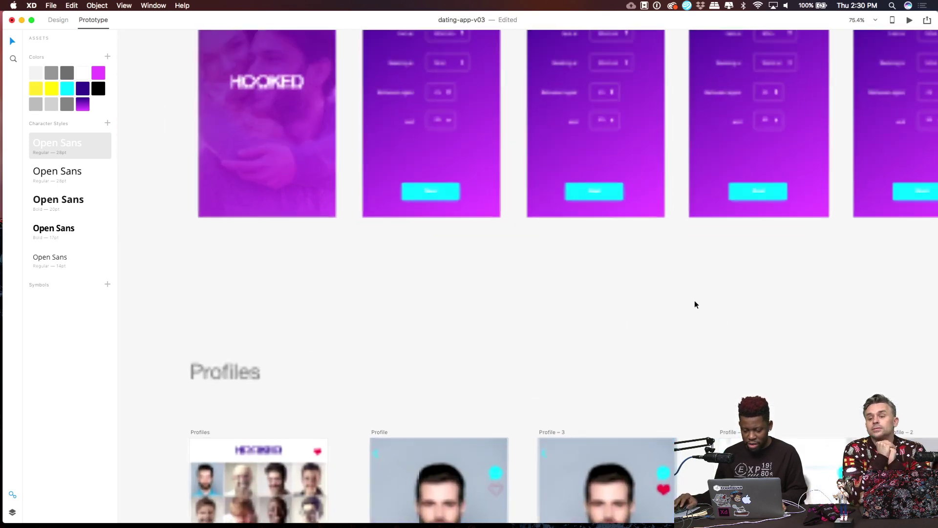
drag(694, 300, 507, 141)
scroll(507, 140, down, 1)
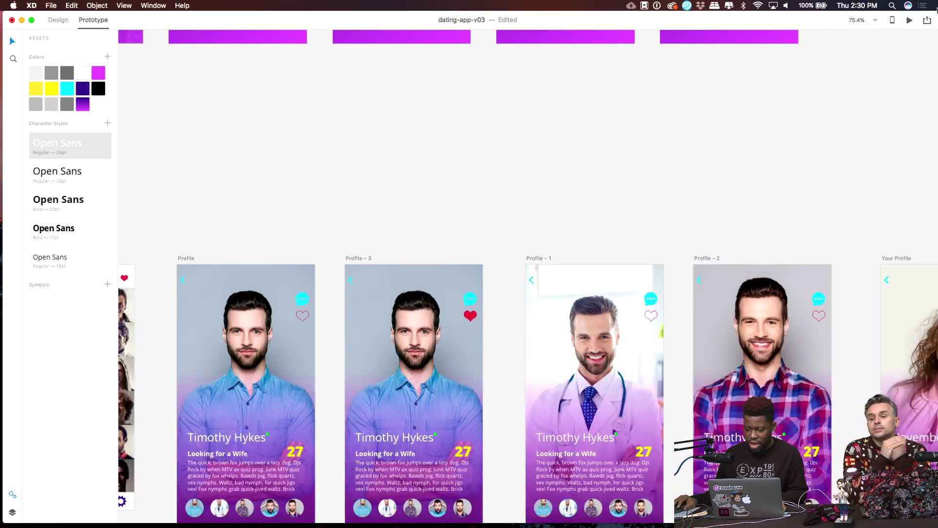
click(909, 22)
click(284, 95)
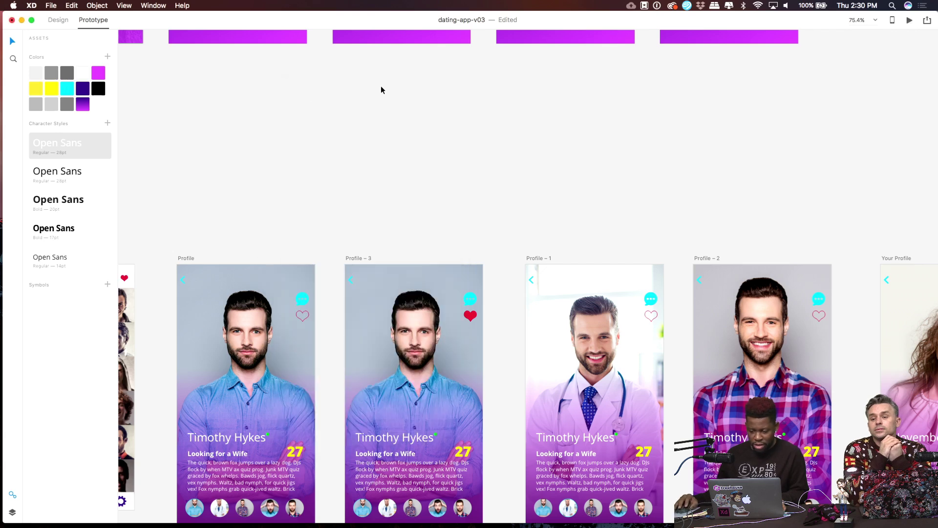
Try to update the existing published link of the dating-app-v03 prototype.
click(927, 22)
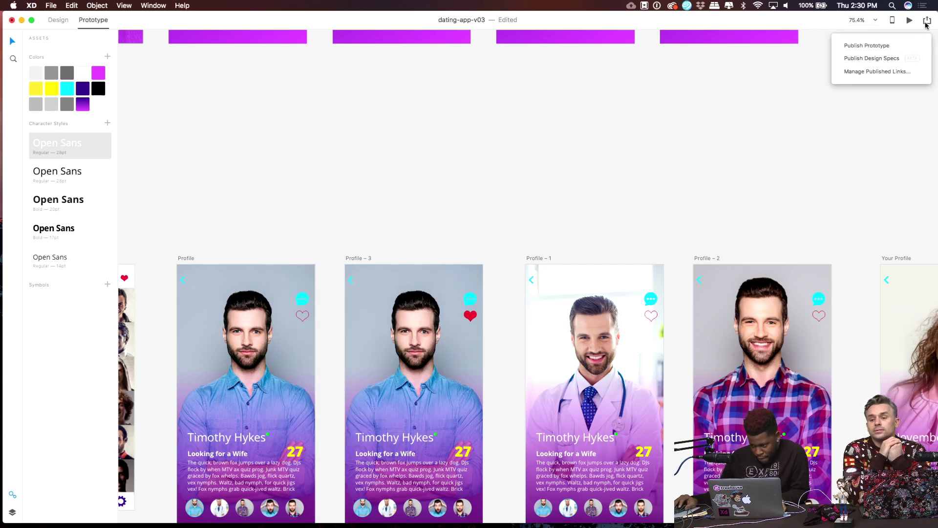
click(875, 46)
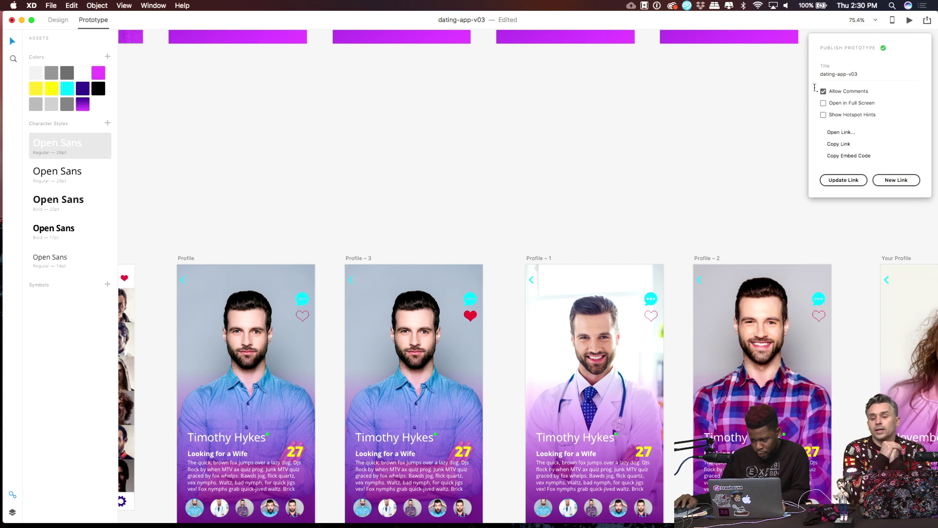
click(855, 185)
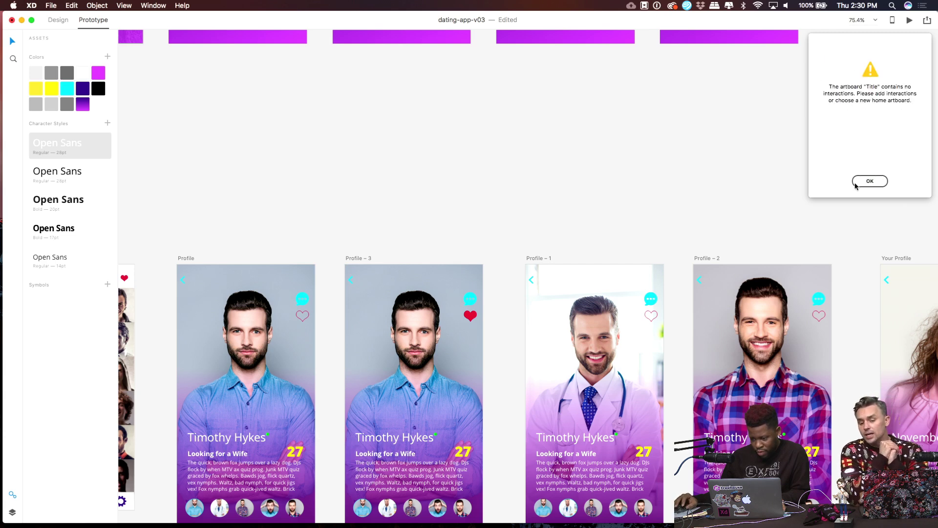
click(871, 181)
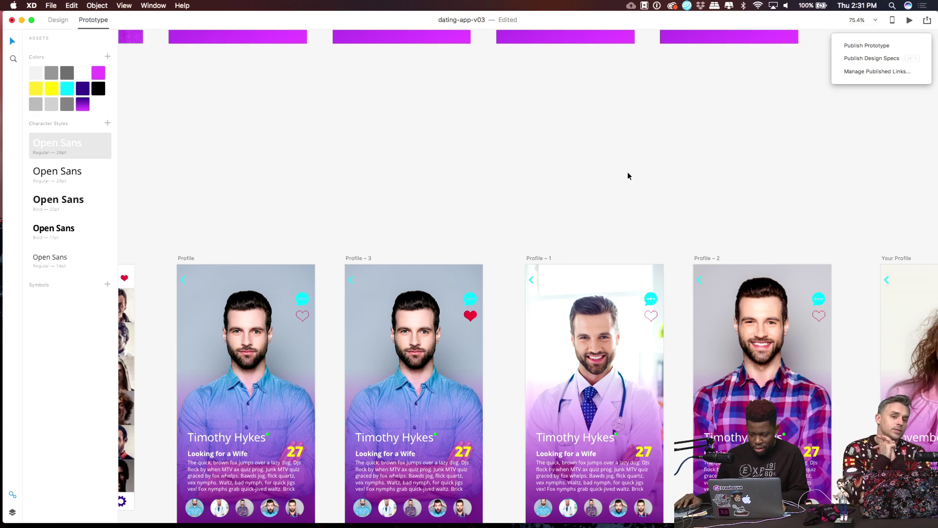
Copy the published link of the dating-app-v03 prototype and open the Behance Live page in Google Chrome.
click(856, 46)
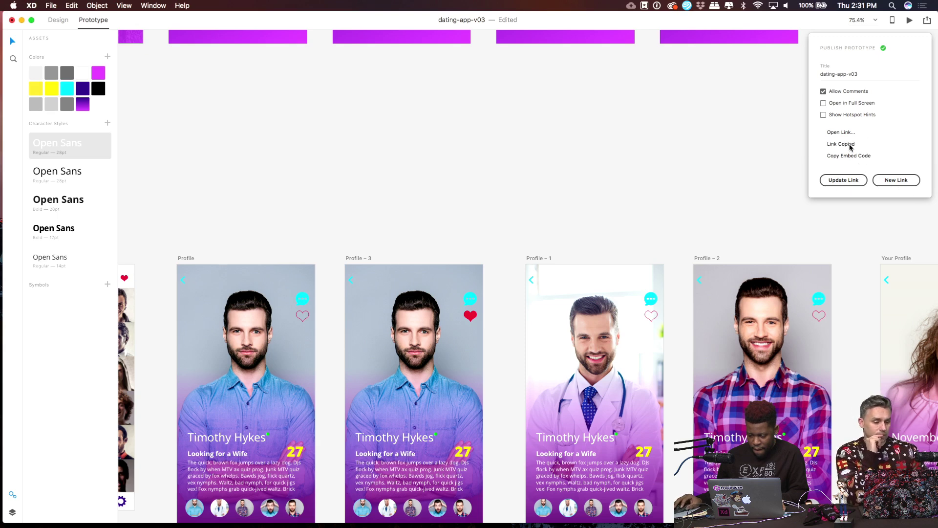
mouse_move(482, 509)
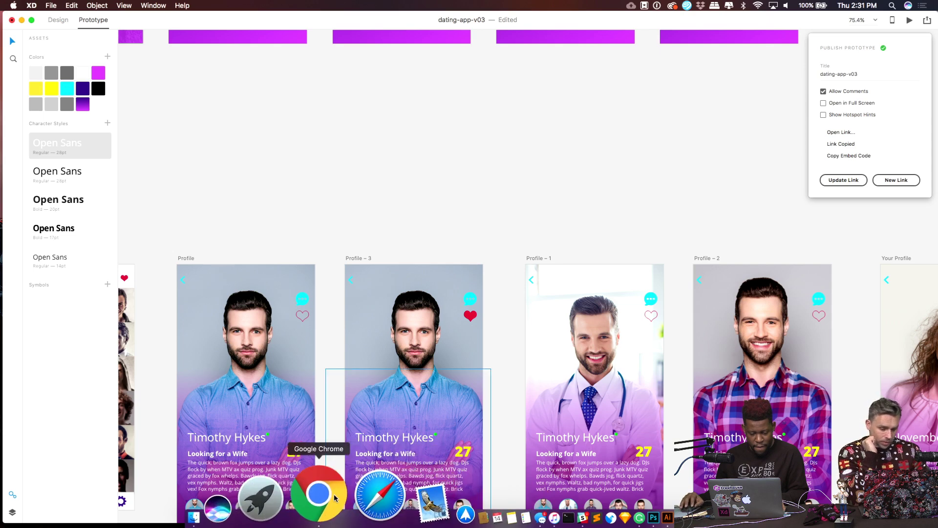
click(333, 494)
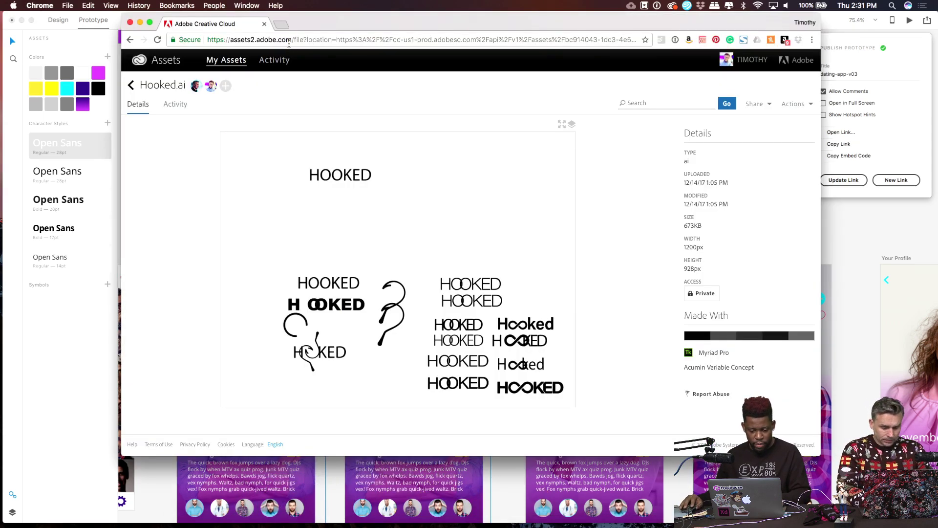
drag(287, 44, 294, 44)
key(super+a)
text(behance)
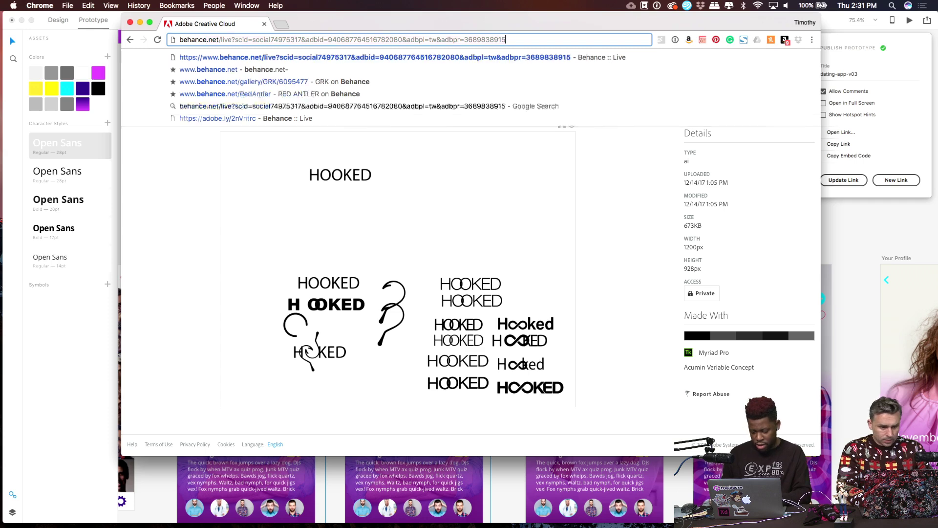
key(Return)
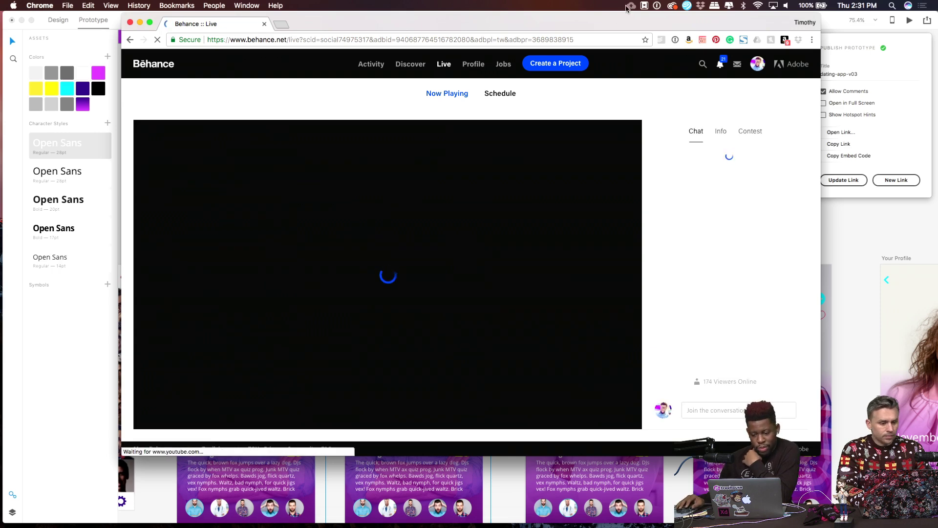
Post the copied prototype link in the Behance Live chat and minimise the browser to return to Adobe XD.
click(740, 411)
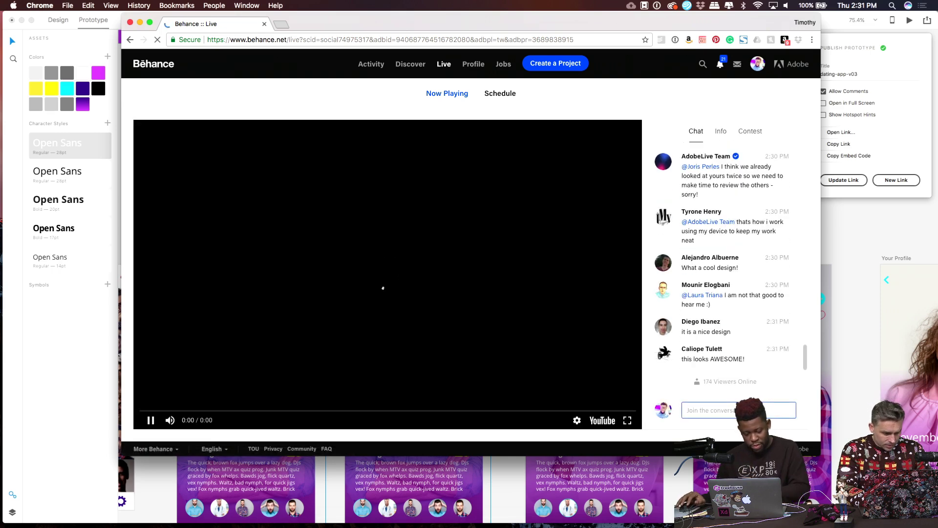
text(here's)
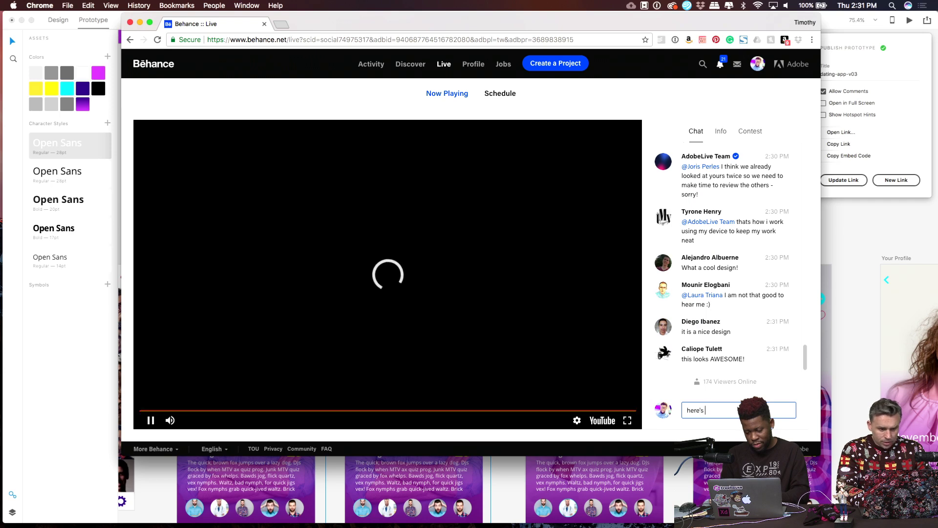
key(BackSpace)
key(BackSpace)
key(BackSpace)
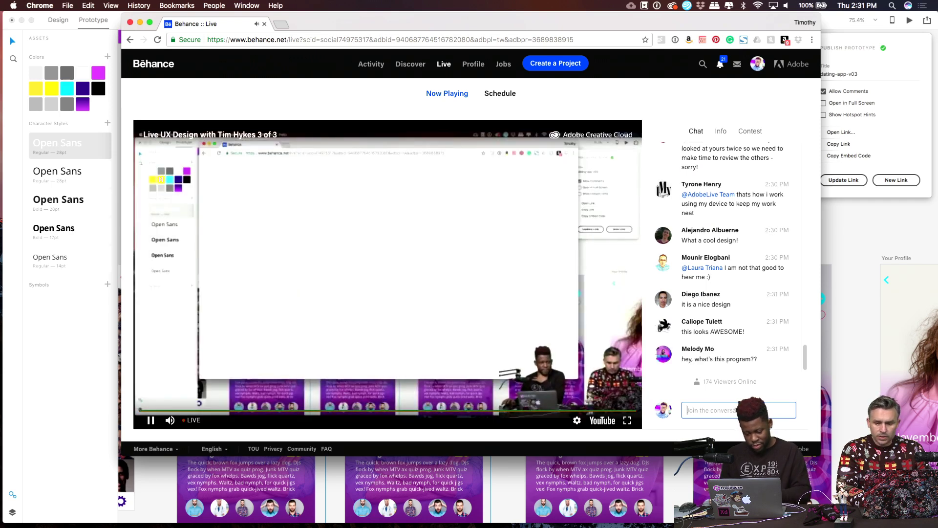
key(super+v)
key(Return)
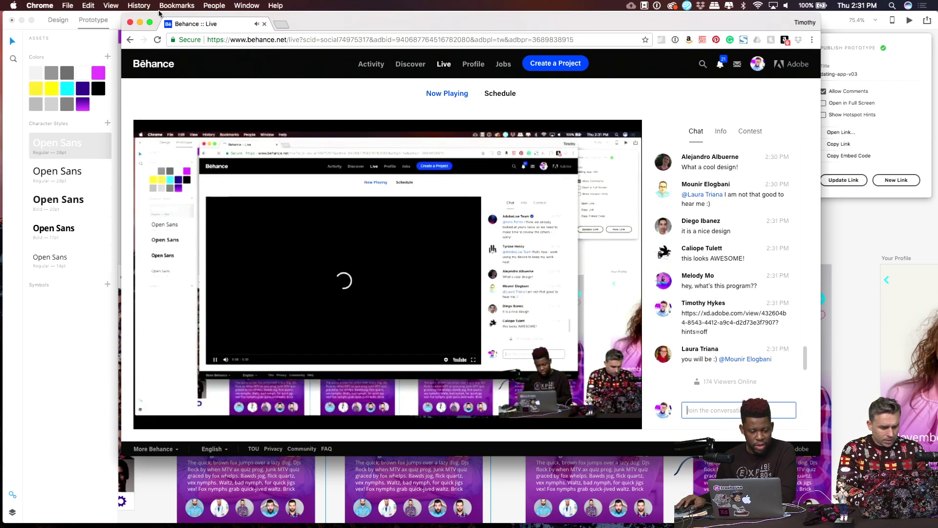
click(141, 22)
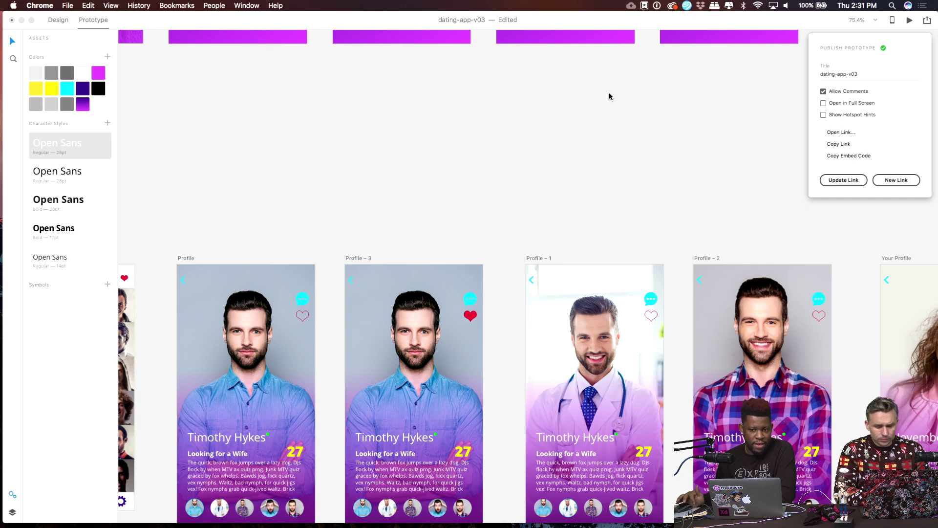
click(416, 112)
drag(239, 90, 619, 284)
drag(311, 58, 379, 367)
drag(262, 104, 380, 245)
scroll(373, 213, up, 2)
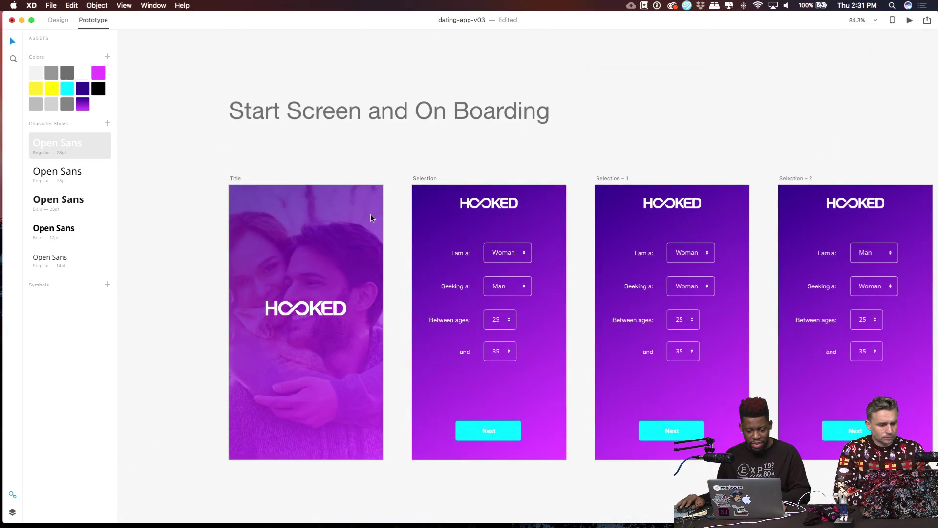
click(306, 224)
drag(310, 215, 316, 286)
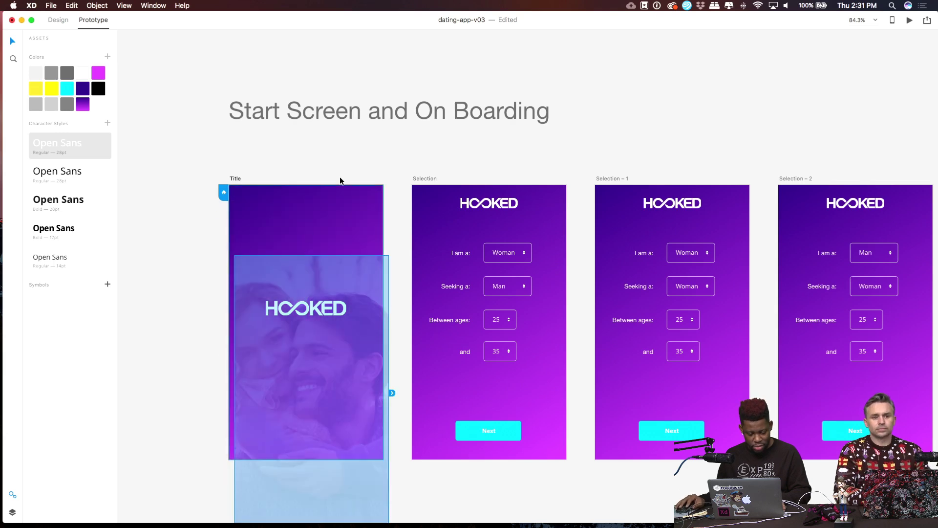
key(super+z)
key(super+z)
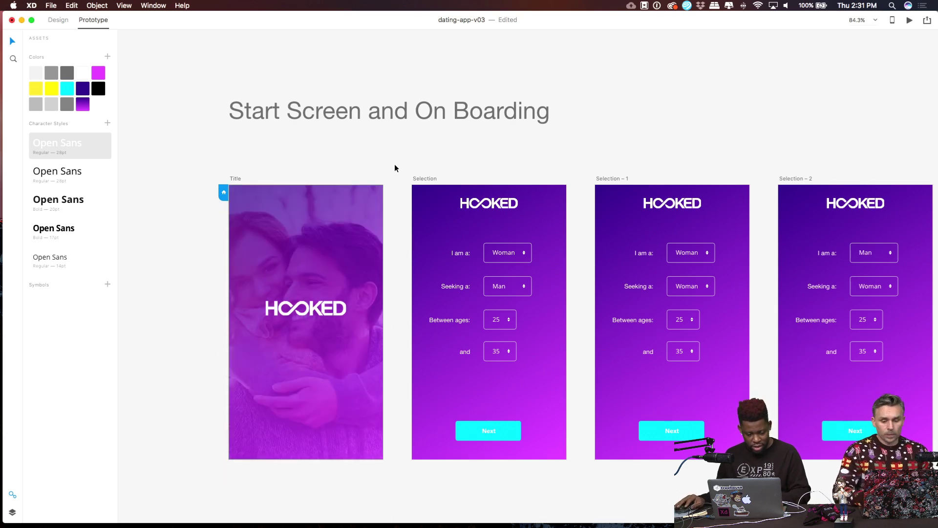
key(super+z)
Try to link the Title artboard to the neighbouring Selection artboard, and switch to Design mode.
drag(385, 321, 435, 313)
click(284, 117)
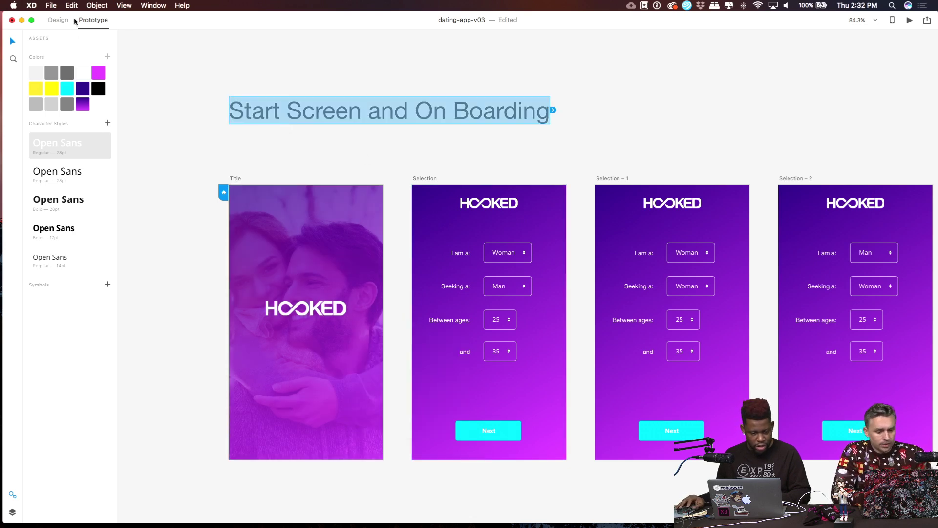
click(65, 19)
drag(413, 163, 357, 137)
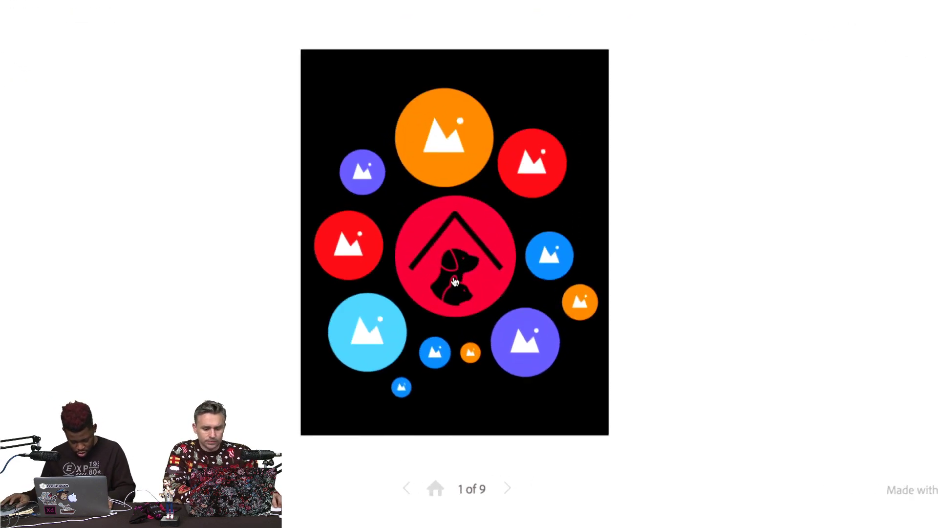
Step through the Smart Pet Tracker watch prototype from its app launcher past the out-of-bounds alert to the directions map.
click(455, 282)
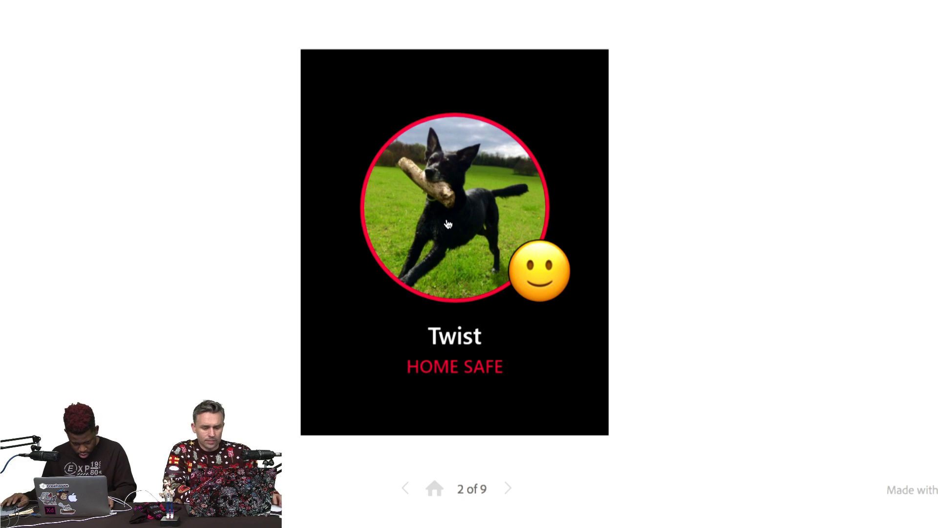
click(423, 409)
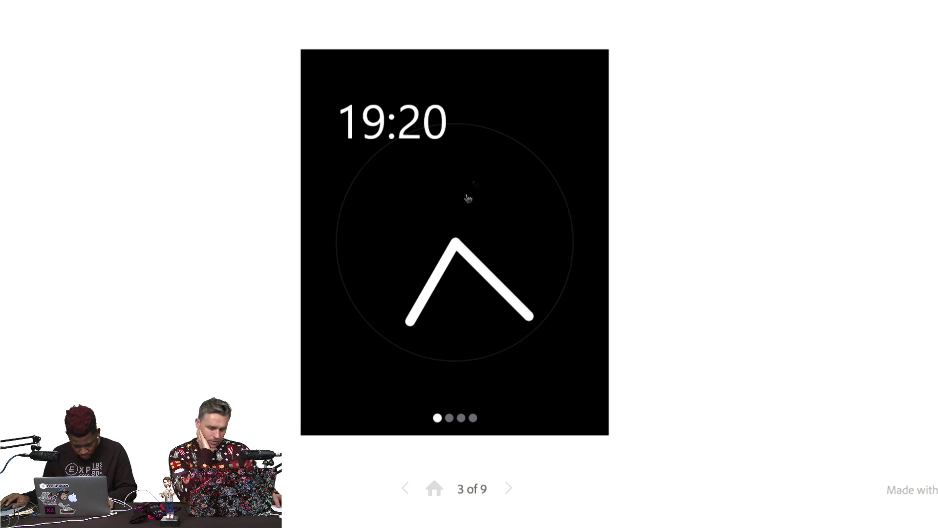
click(429, 254)
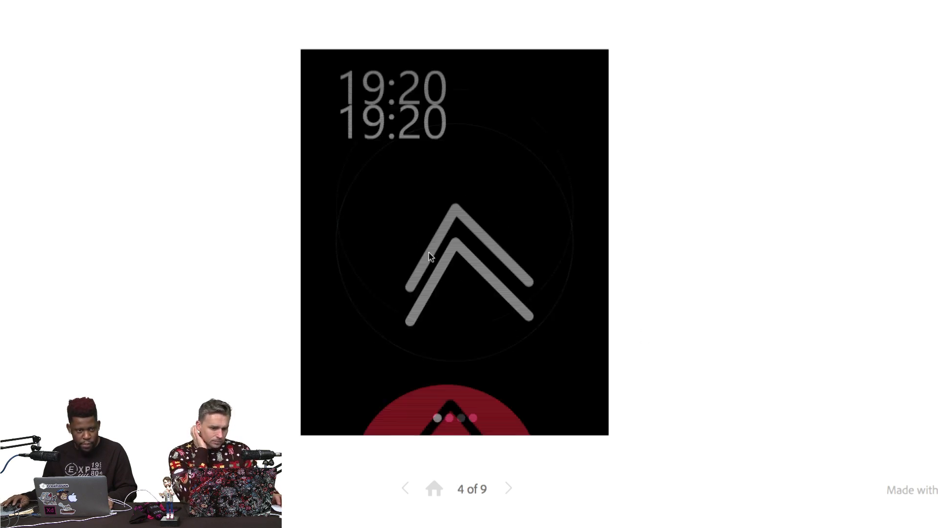
click(464, 277)
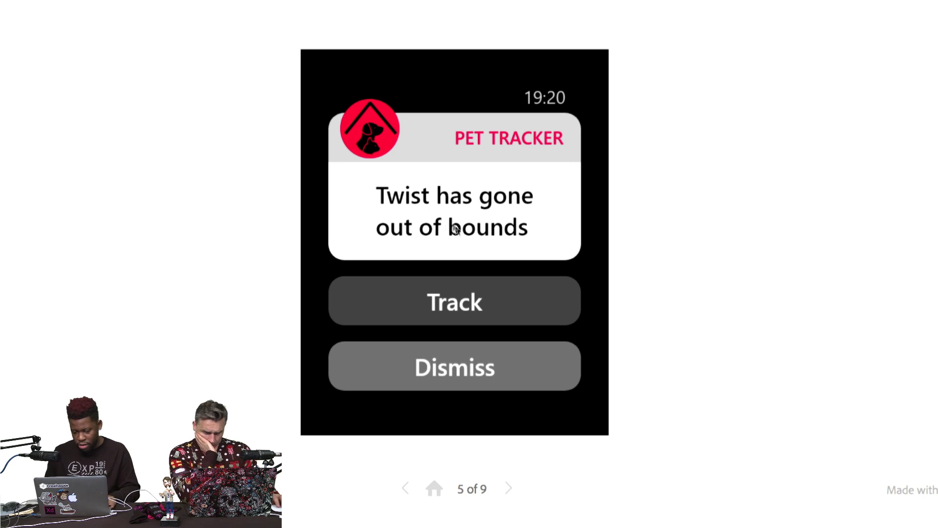
click(451, 302)
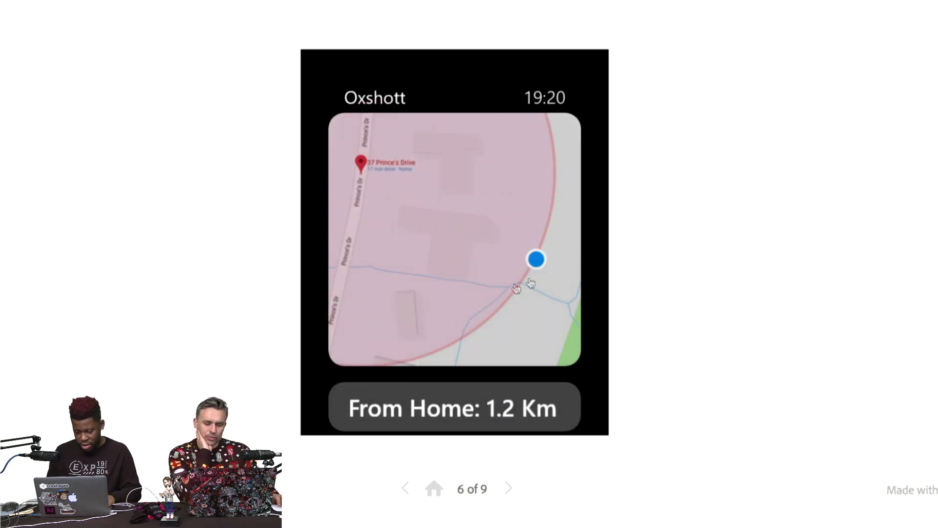
click(517, 305)
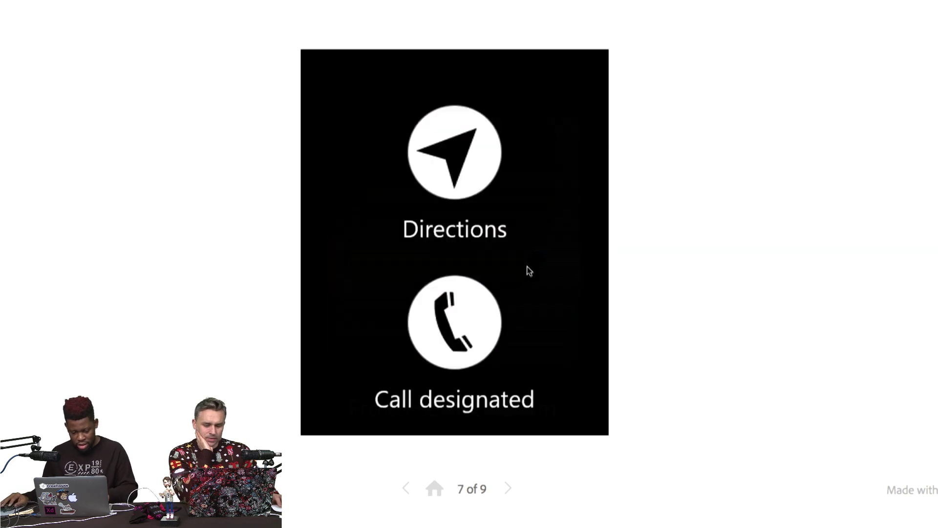
click(475, 163)
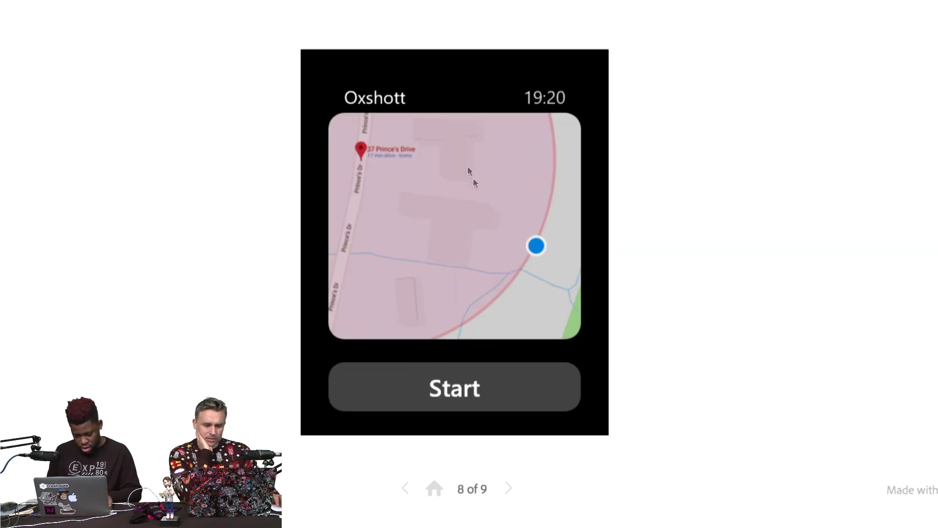
Revisit the clock, out-of-bounds alert and Directions / Call designated screens of the Smart Pet Tracker prototype.
click(406, 488)
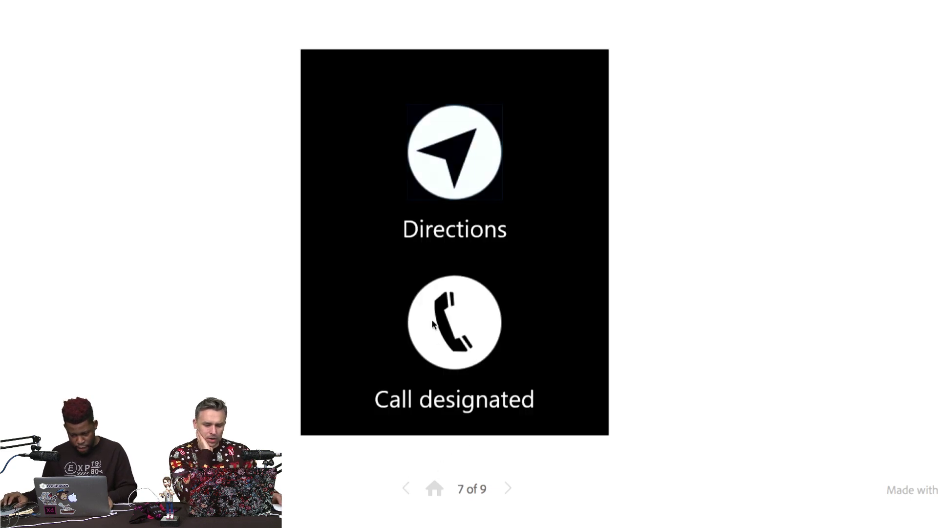
click(441, 161)
click(406, 488)
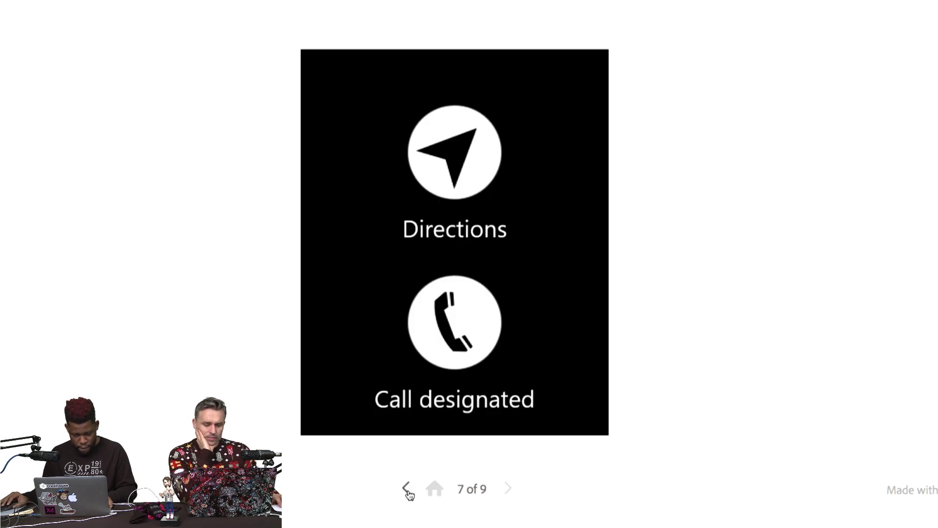
click(406, 490)
click(405, 490)
click(405, 490)
click(403, 490)
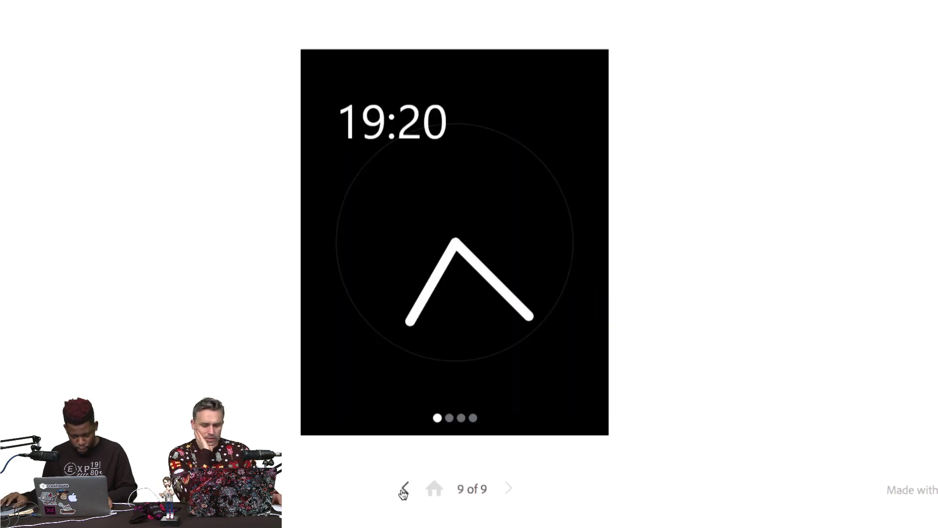
click(509, 490)
click(510, 490)
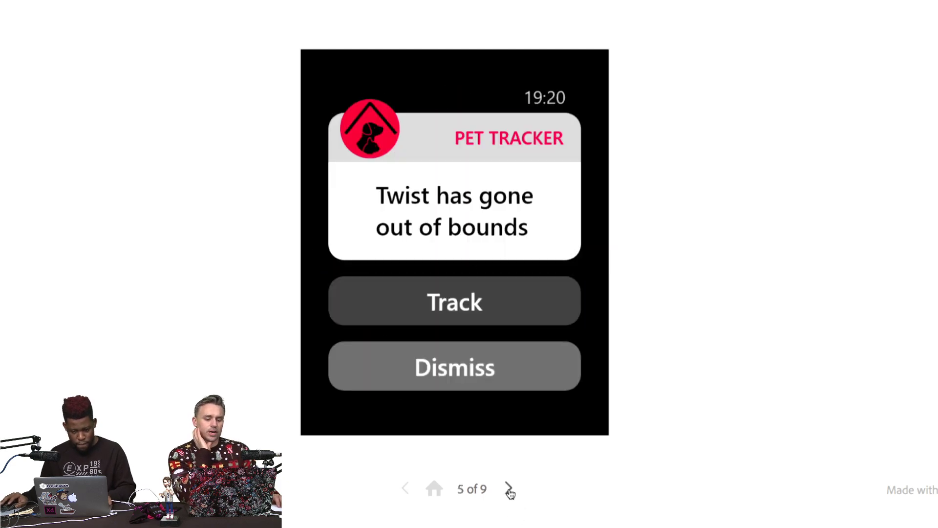
click(509, 490)
click(509, 491)
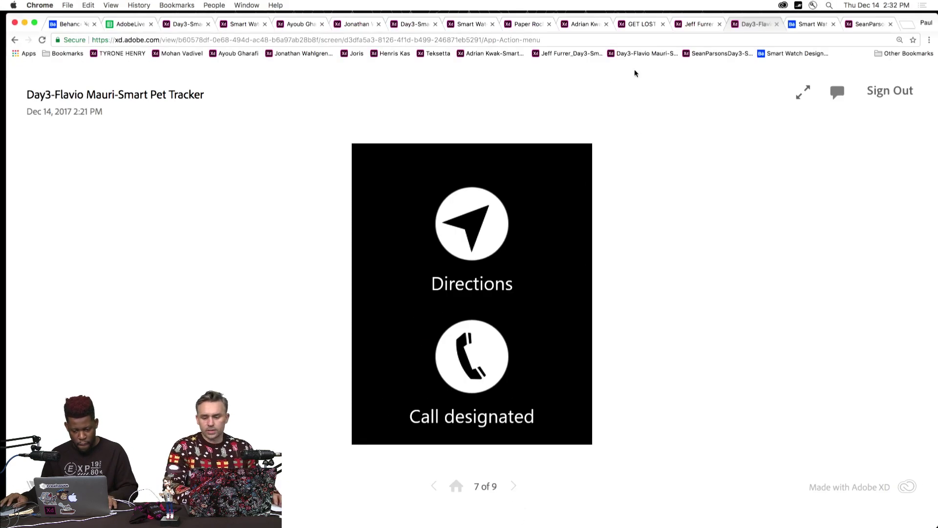
Move the Smart Watch Design tab to the end, and view the round watch prototype full screen up to its incoming call screen.
click(809, 24)
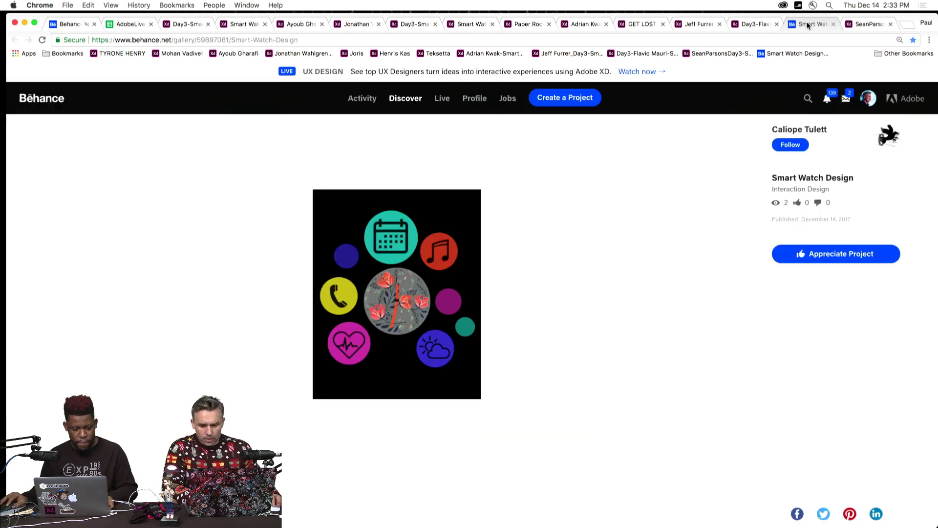
drag(815, 26, 870, 25)
click(799, 24)
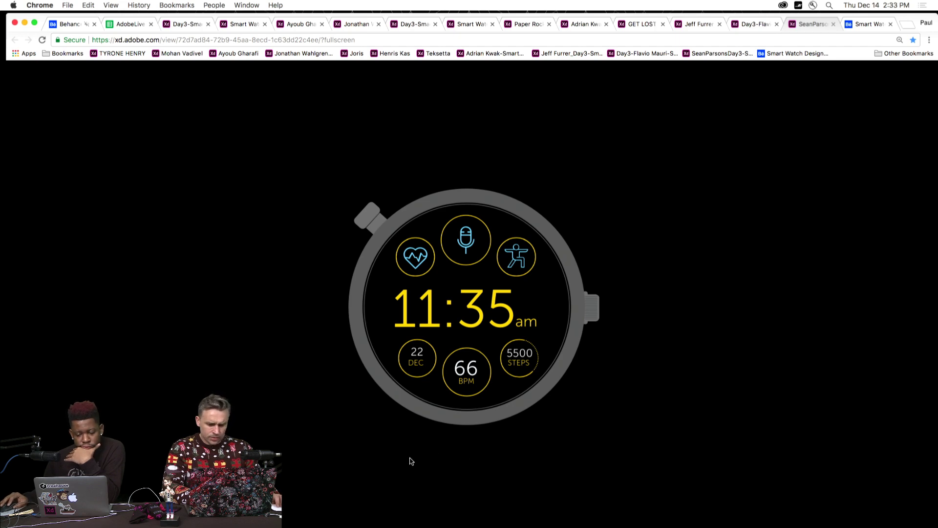
key(ctrl+super+f)
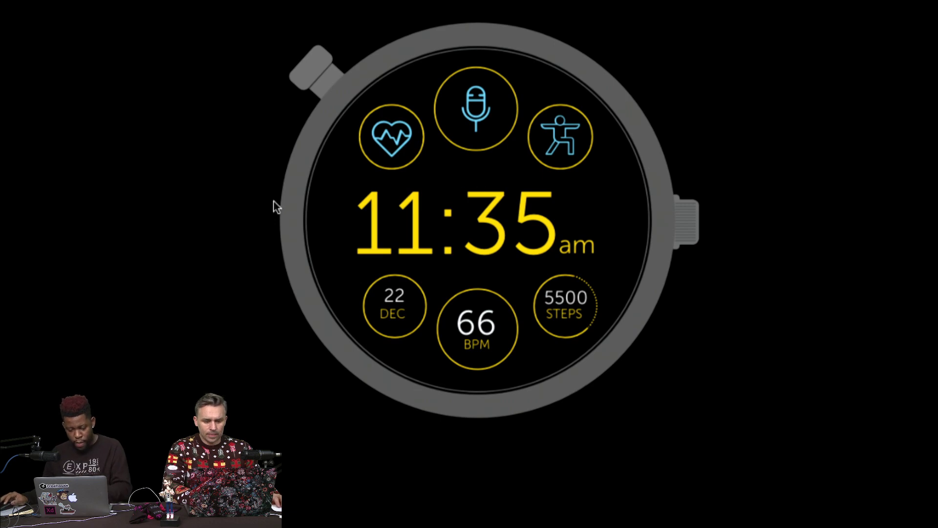
click(450, 210)
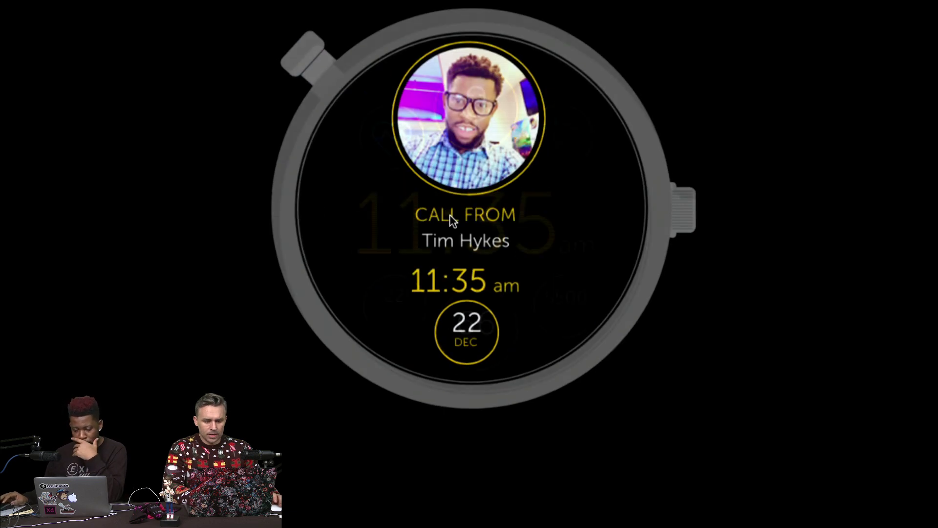
Play the round watch prototype through the video call, analog clock face and incoming call, and leave full screen.
click(335, 269)
click(484, 105)
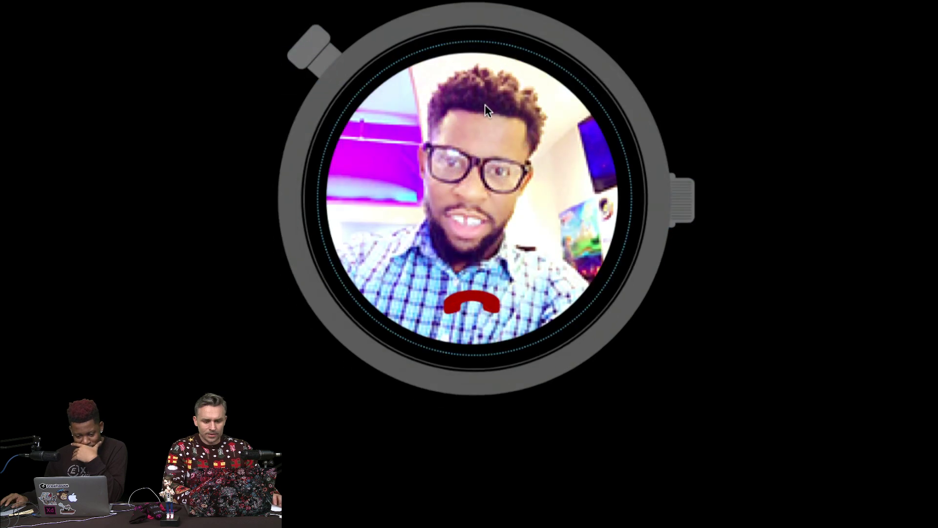
click(315, 51)
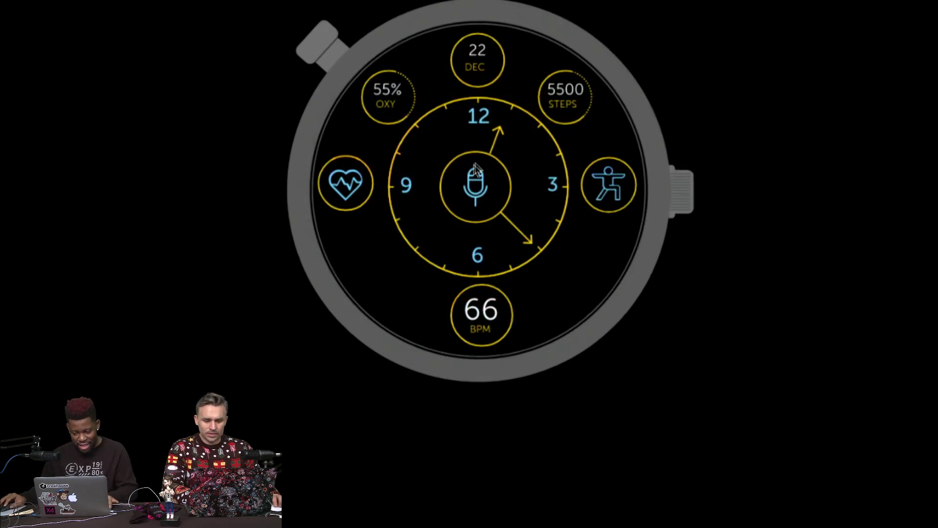
click(470, 189)
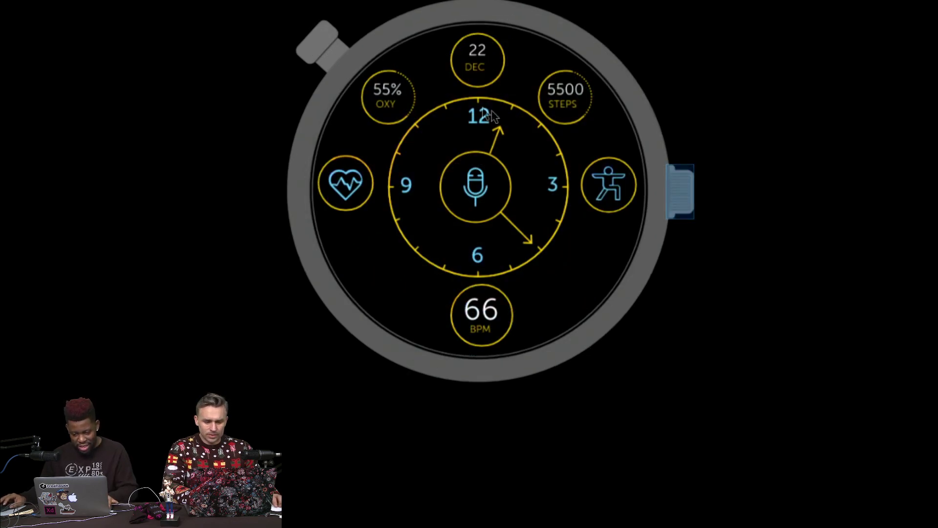
click(689, 198)
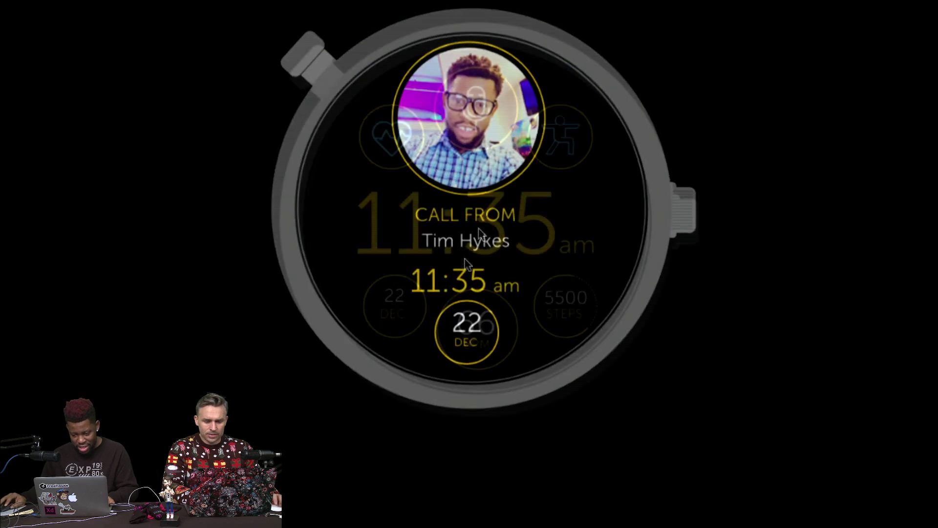
key(Escape)
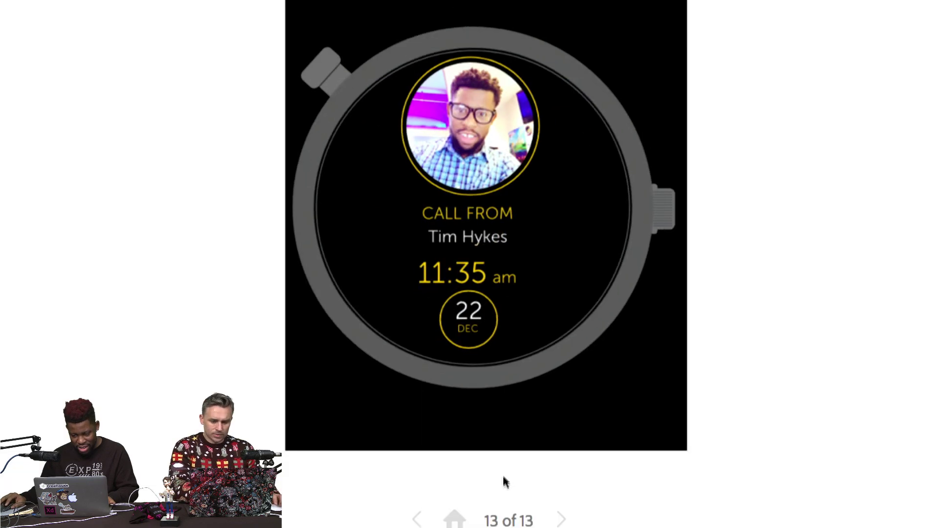
Restart the round watch prototype from its home screen and page through the voice memo screens to the saved recordings list.
click(450, 520)
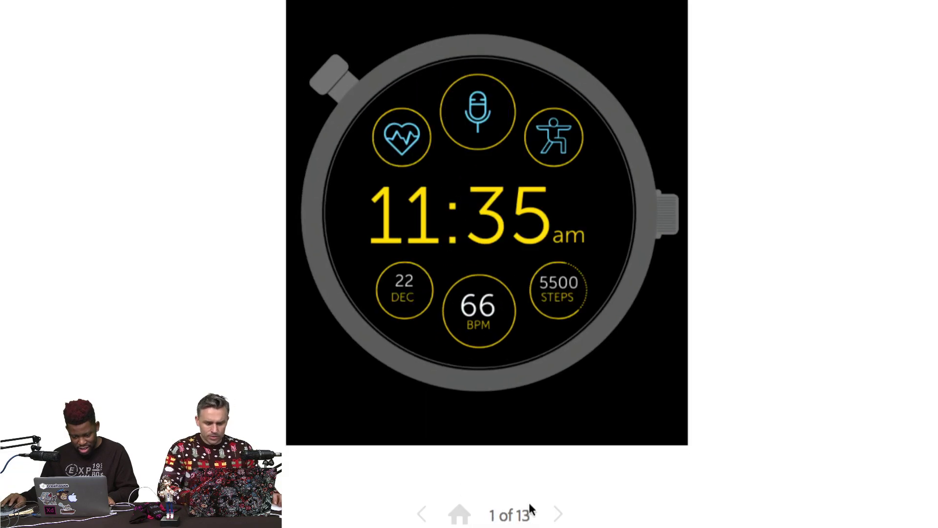
click(560, 514)
click(560, 514)
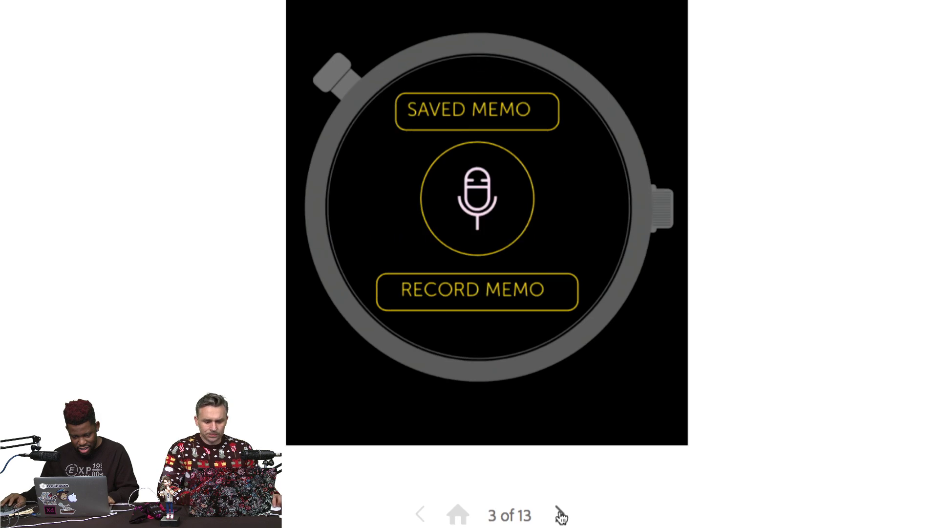
click(560, 515)
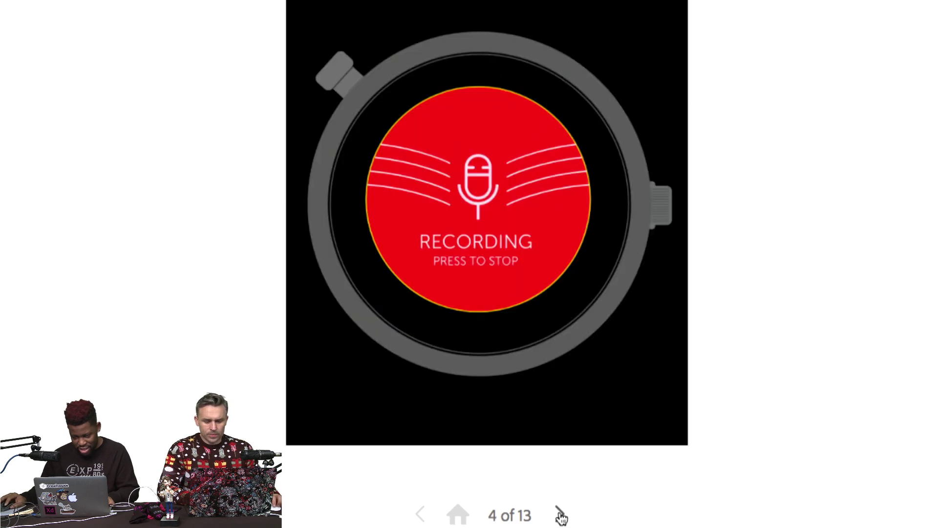
click(560, 515)
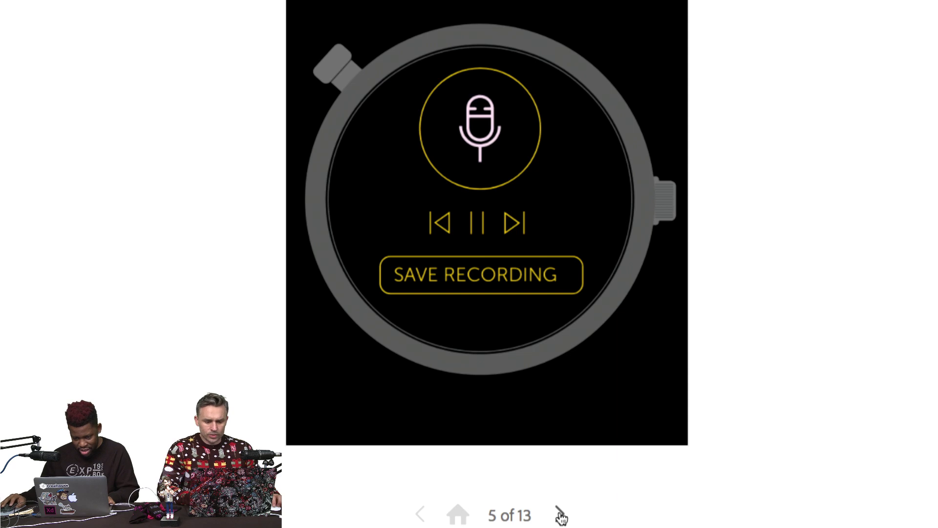
click(560, 515)
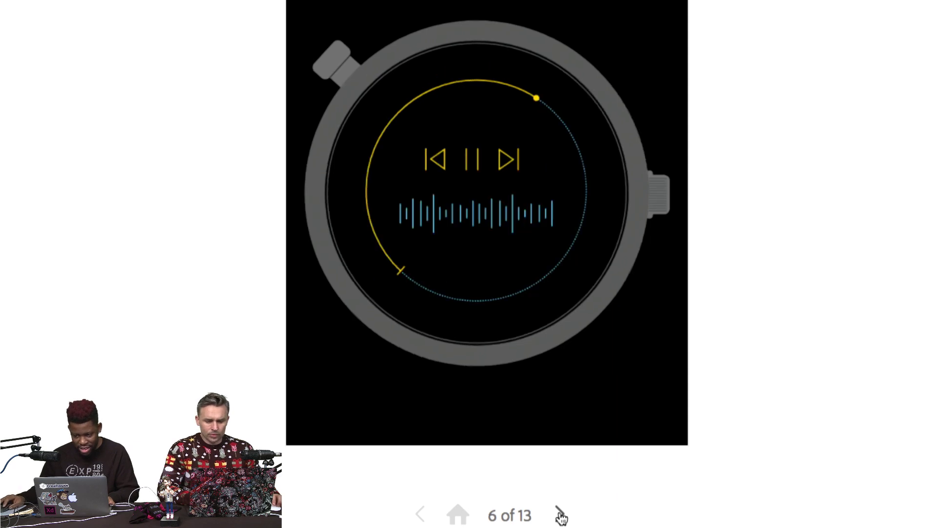
click(560, 515)
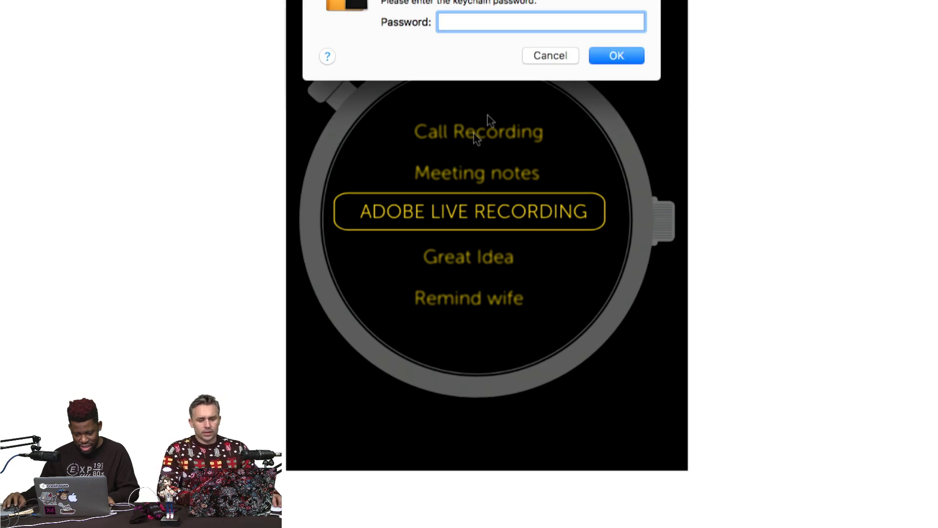
Dismiss or move aside the iCloud keychain prompt, and page through the challenge, oxygen and analog clock screens to the video call.
click(549, 126)
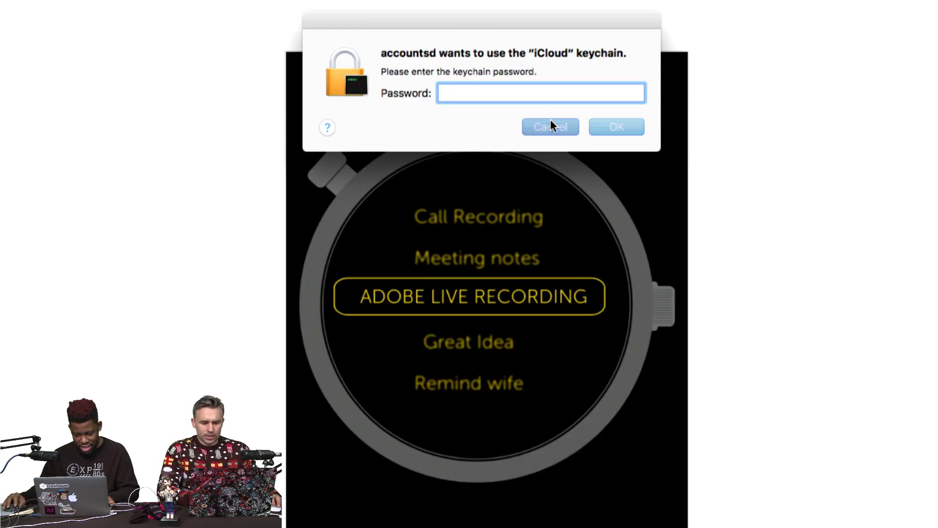
drag(482, 25, 98, 10)
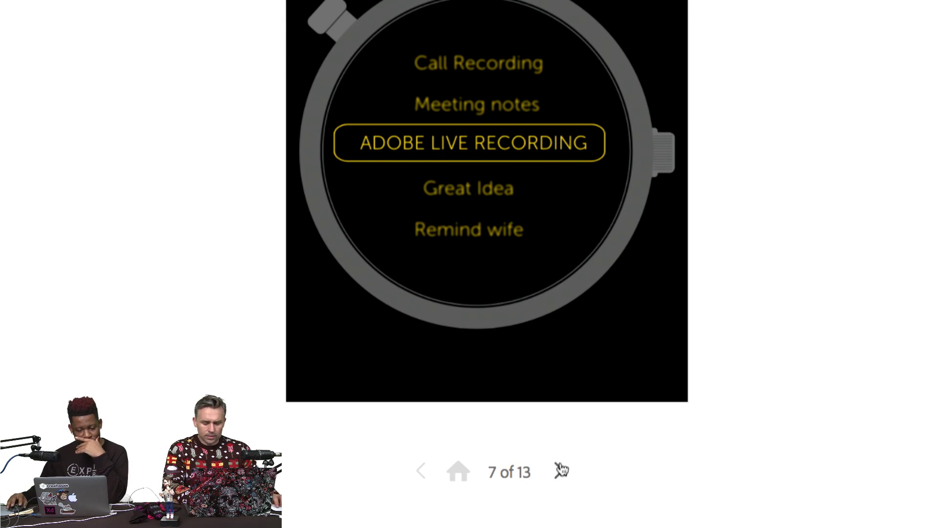
click(559, 471)
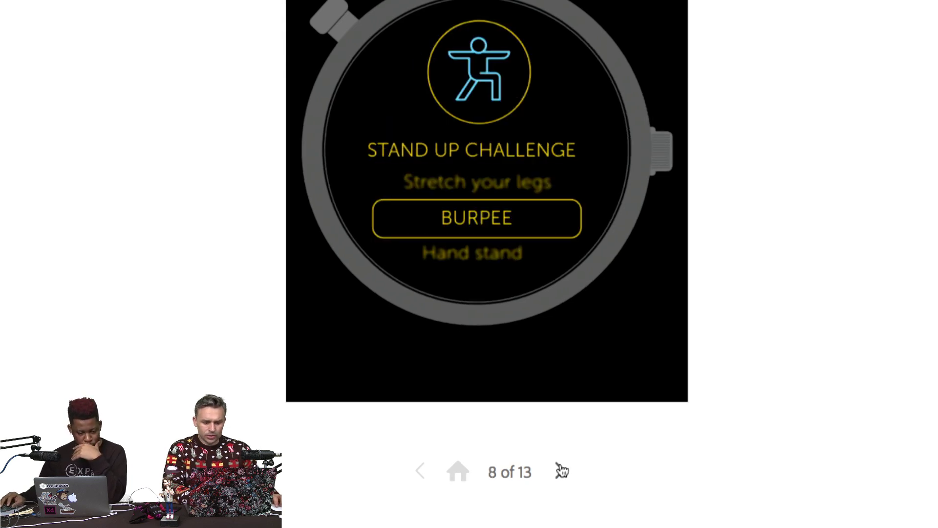
click(562, 471)
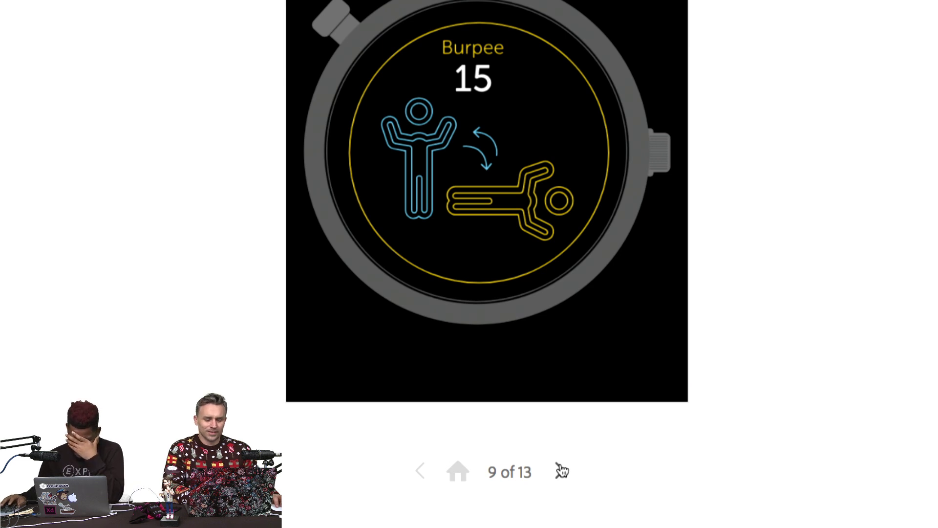
click(562, 471)
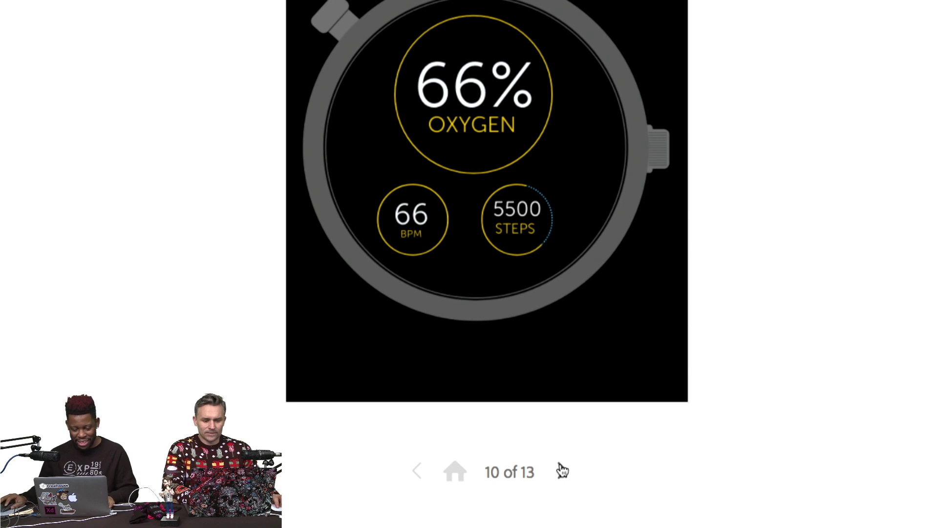
click(562, 471)
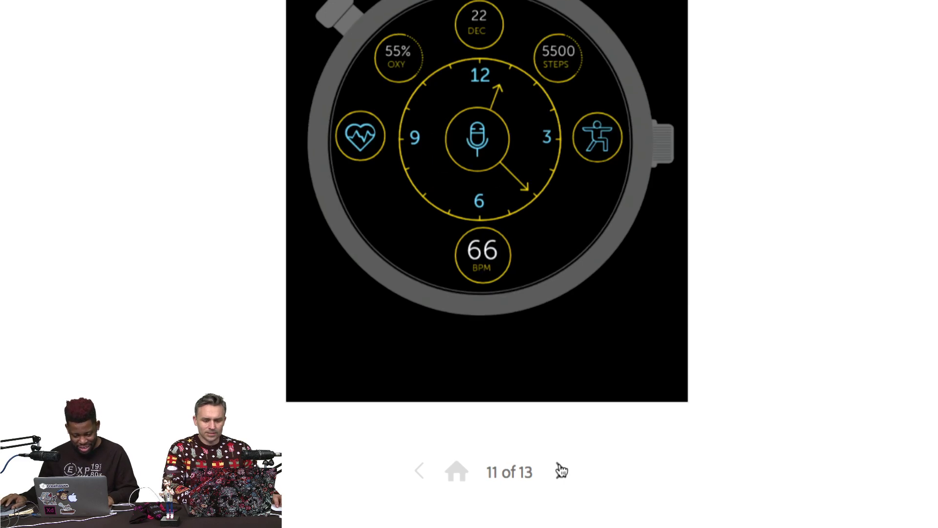
click(561, 470)
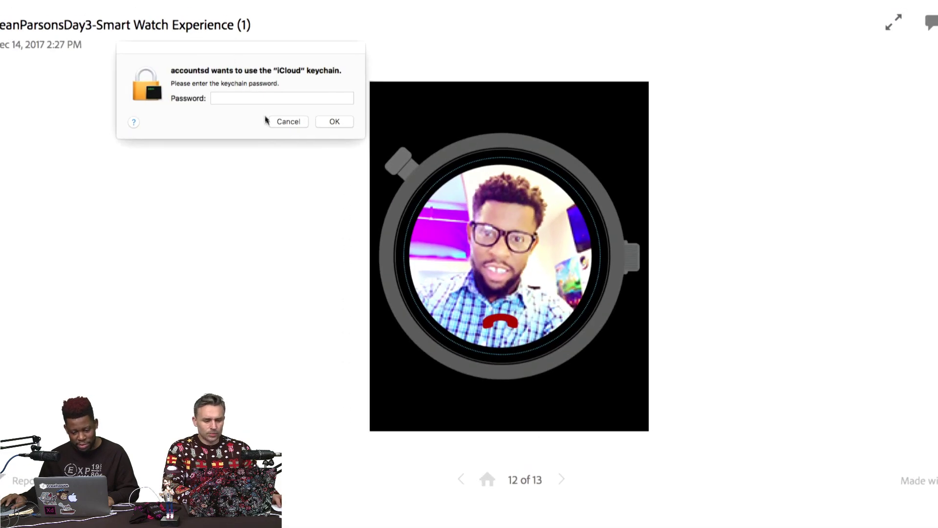
Move the keychain prompt off the prototype, and switch to the Smart Watch Design submission on Behance.
drag(259, 51, 256, 526)
mouse_move(504, 3)
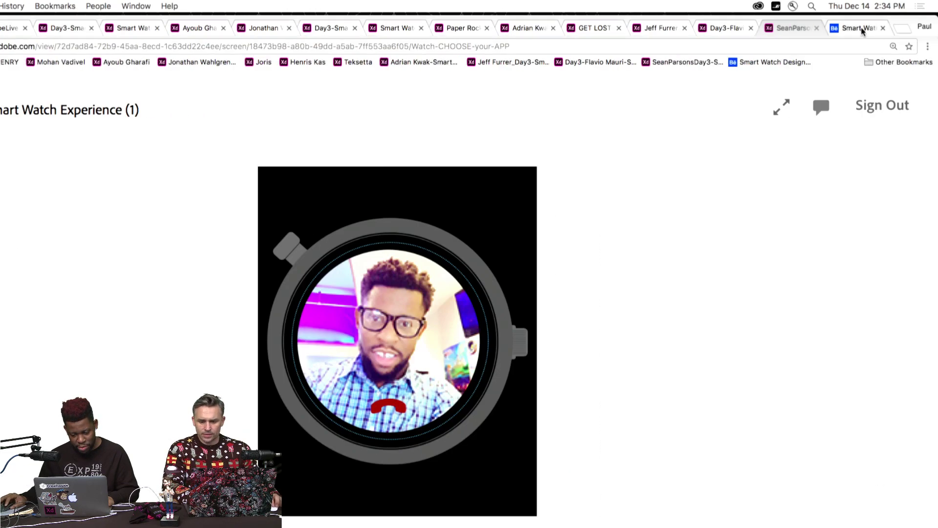
click(862, 30)
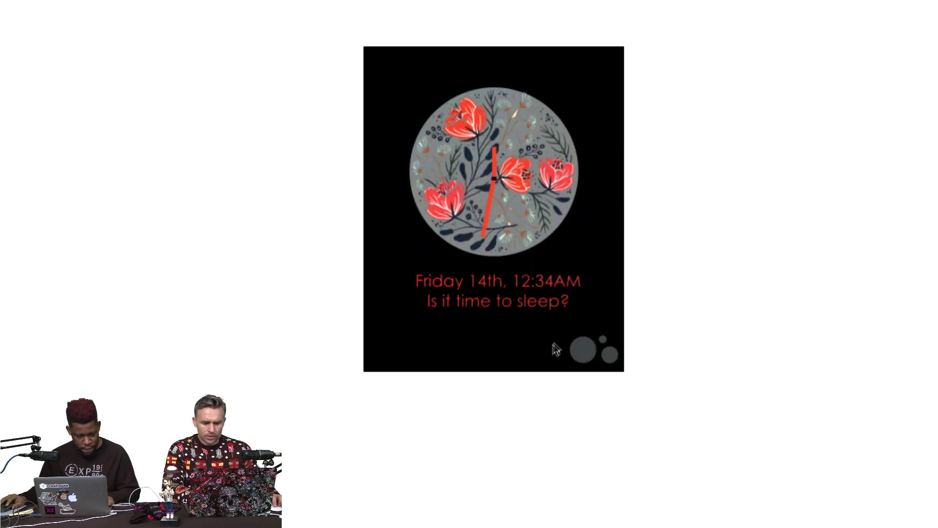
Open the floral watch prototype's app launcher, view its heart rate screen, and return to the launcher.
click(499, 346)
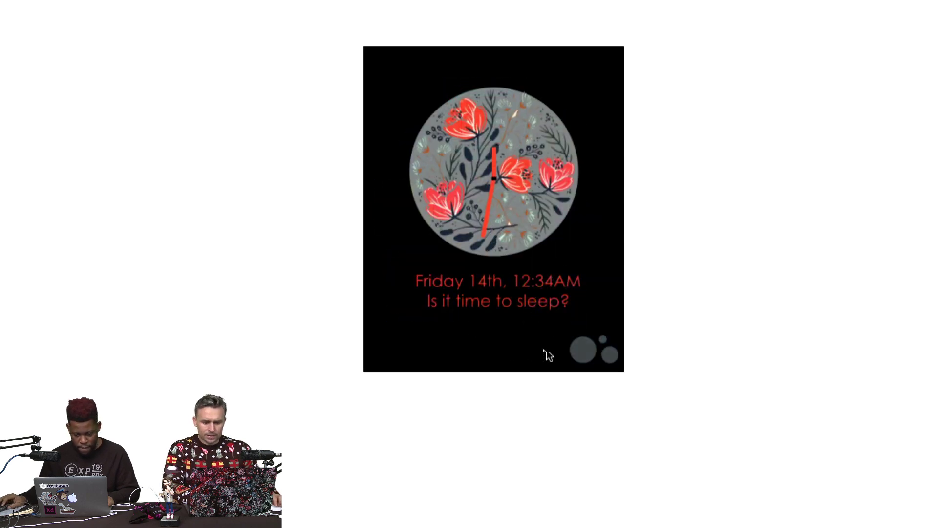
click(582, 350)
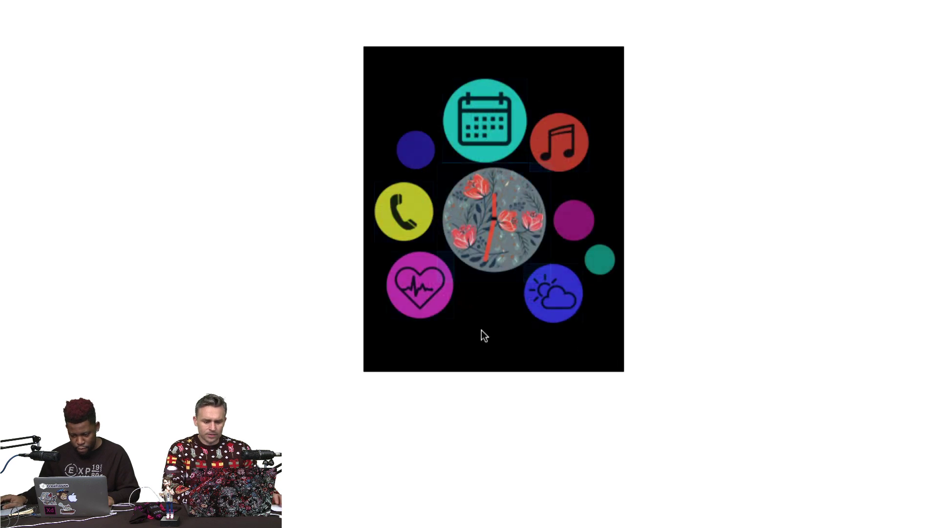
click(482, 331)
click(406, 297)
click(480, 351)
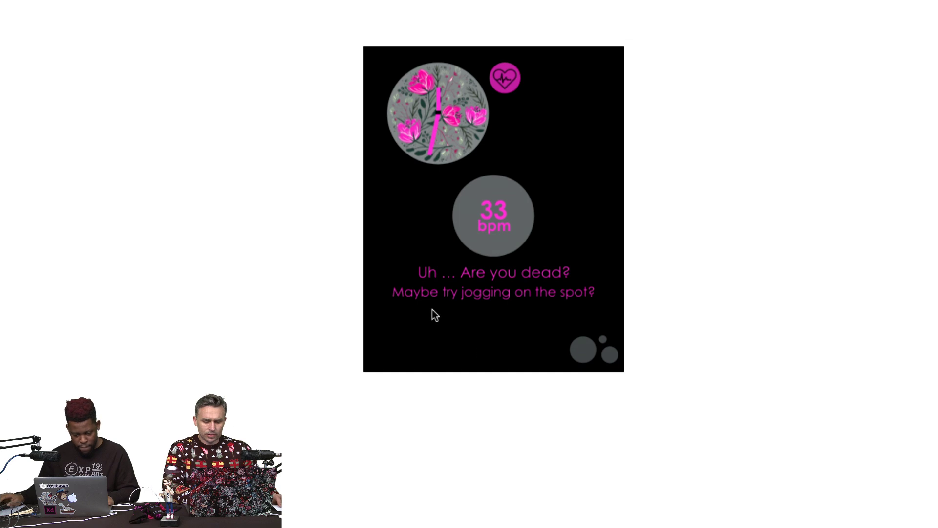
click(532, 363)
click(611, 357)
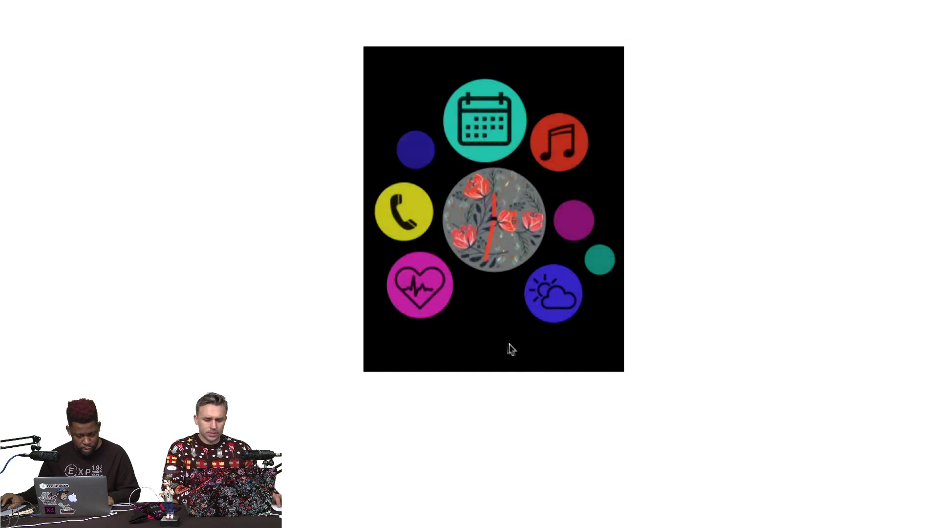
View the floral watch's weather forecast screen and return to the app launcher.
click(506, 344)
click(538, 294)
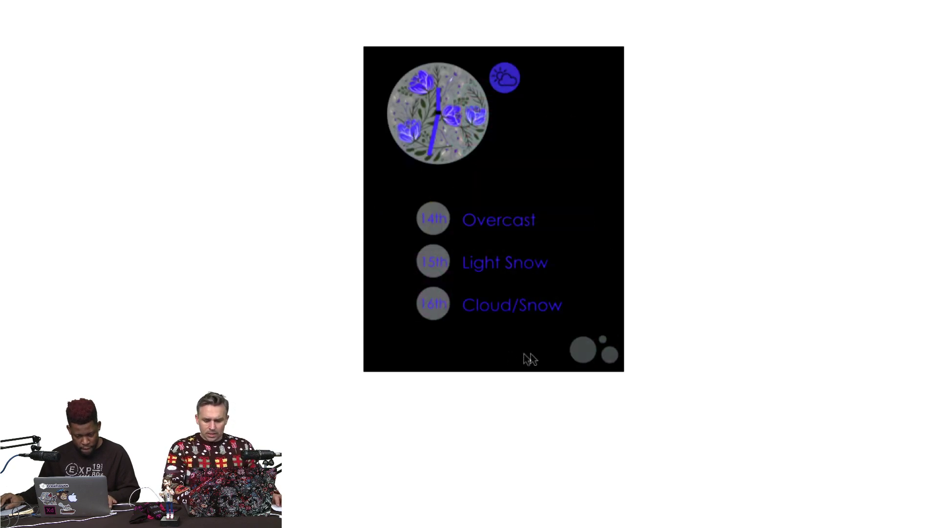
click(581, 351)
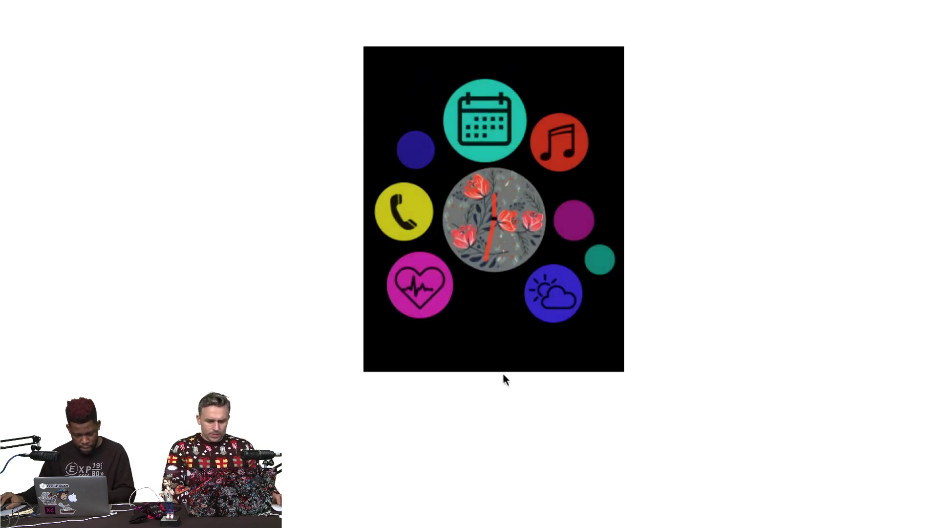
Open the floral watch's phone screen, call the contact "That Guy", and return to the app launcher.
click(479, 350)
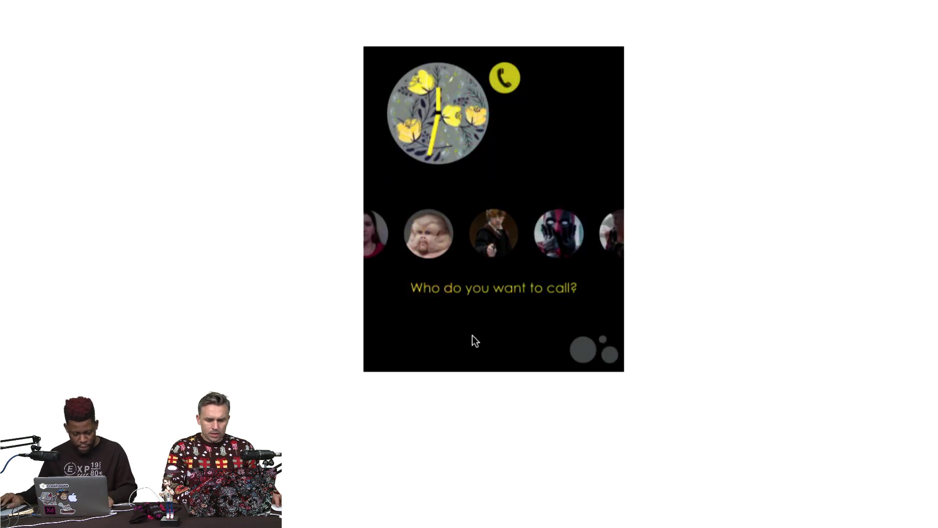
click(472, 337)
click(430, 240)
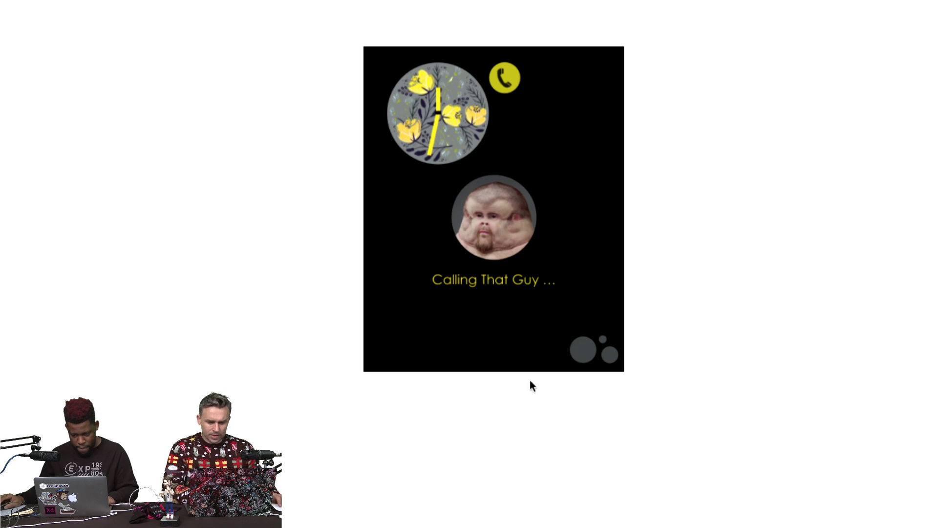
click(521, 356)
click(588, 360)
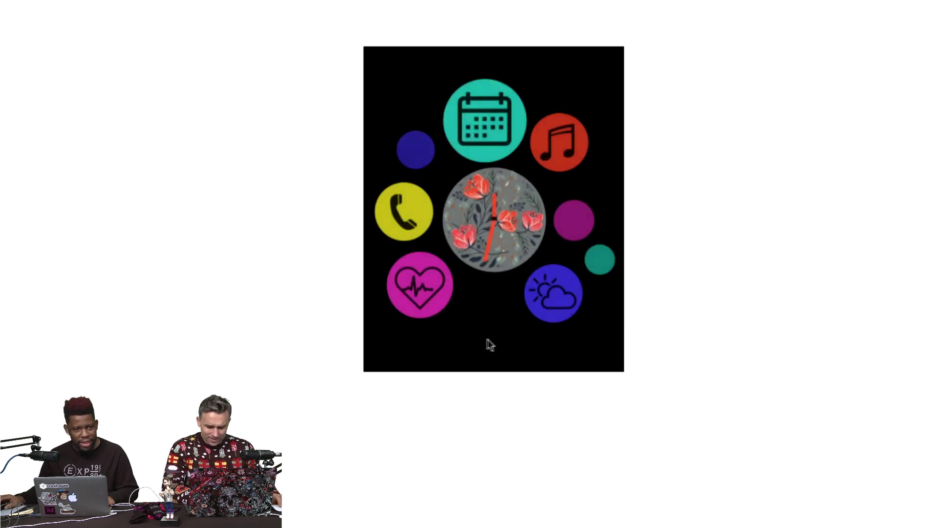
Open the floral watch's music screen from the launcher and examine its player layout.
click(485, 341)
click(552, 142)
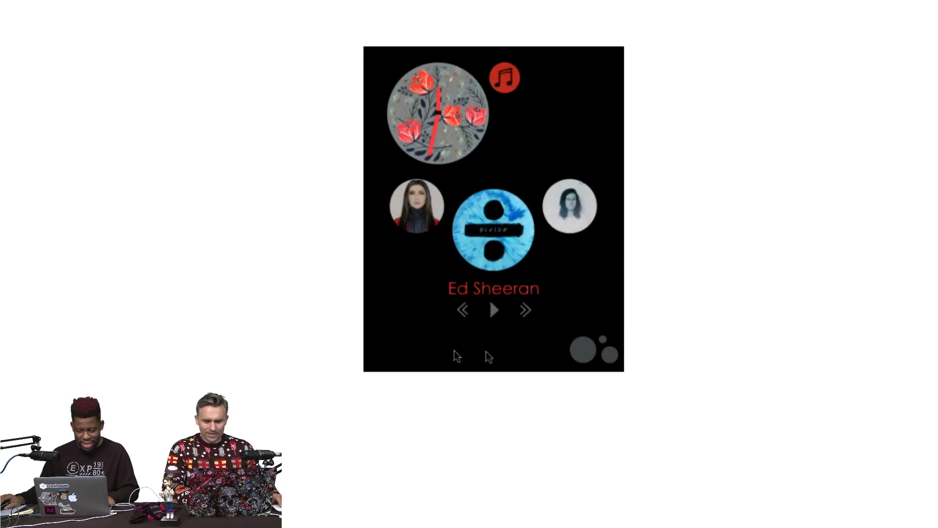
click(415, 350)
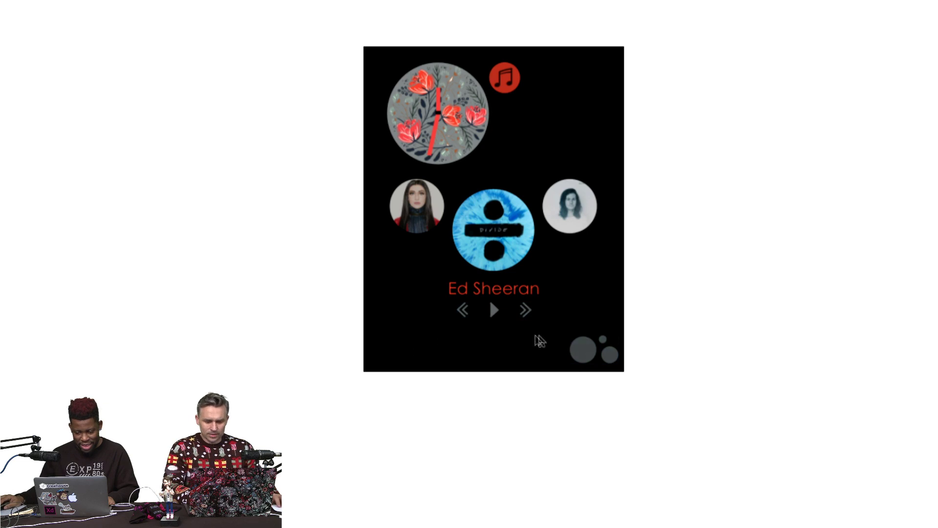
Open the music screen of the smart watch prototype and skip forward through the artists.
click(584, 348)
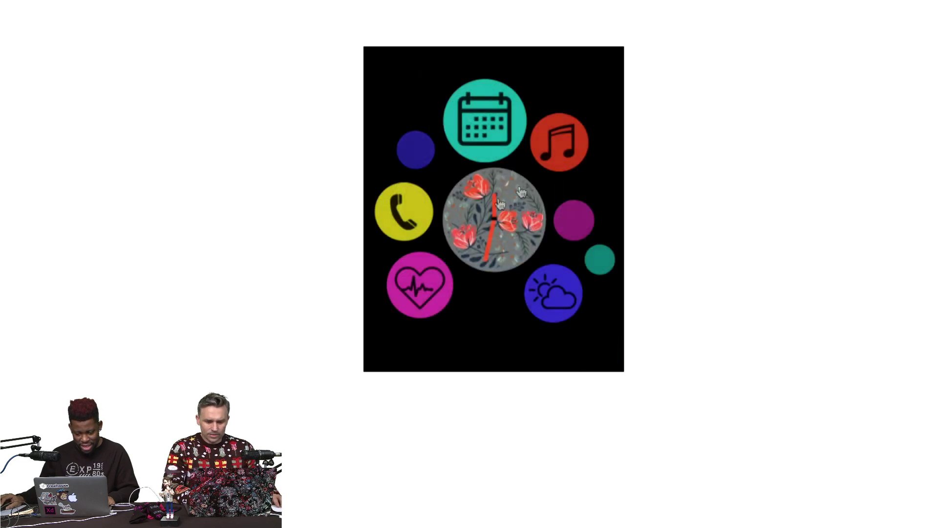
click(562, 141)
click(527, 313)
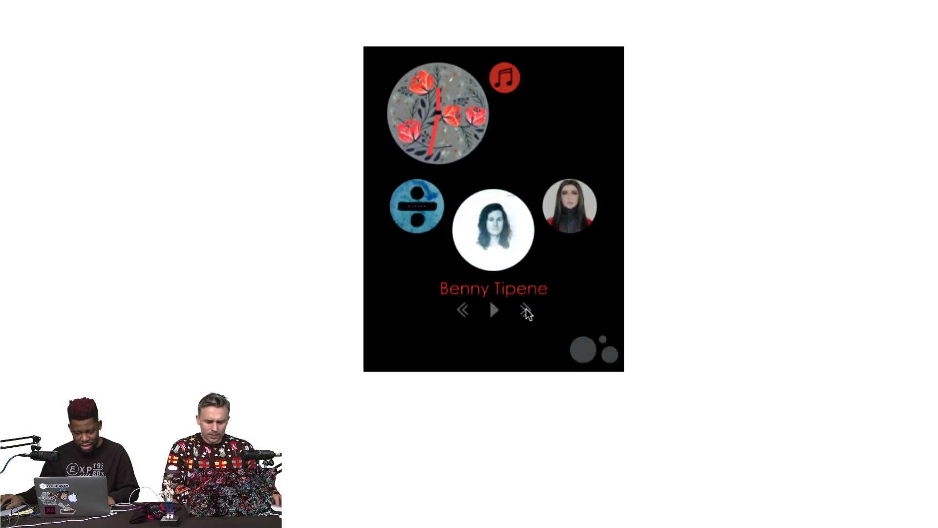
click(527, 312)
click(526, 313)
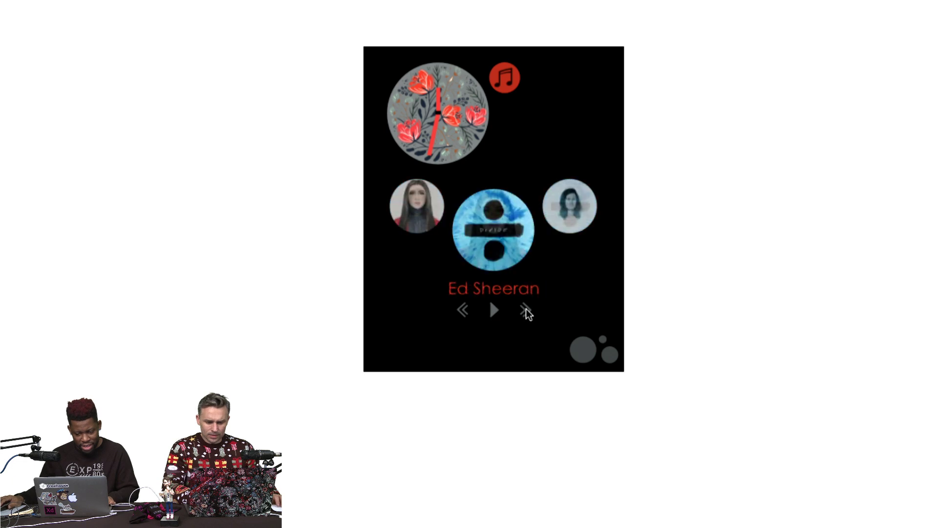
click(527, 313)
Return to the watch's home screen, open the calendar and advance it to the next day's events.
click(574, 353)
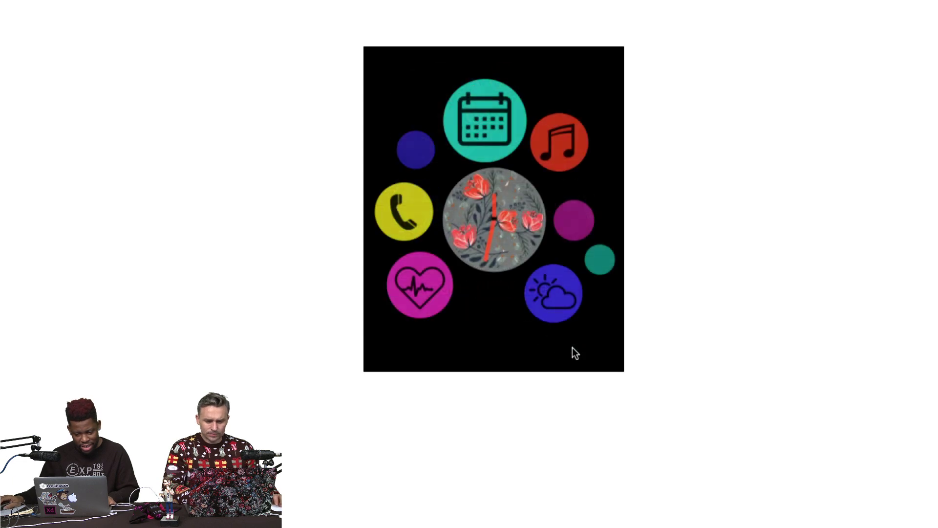
click(424, 345)
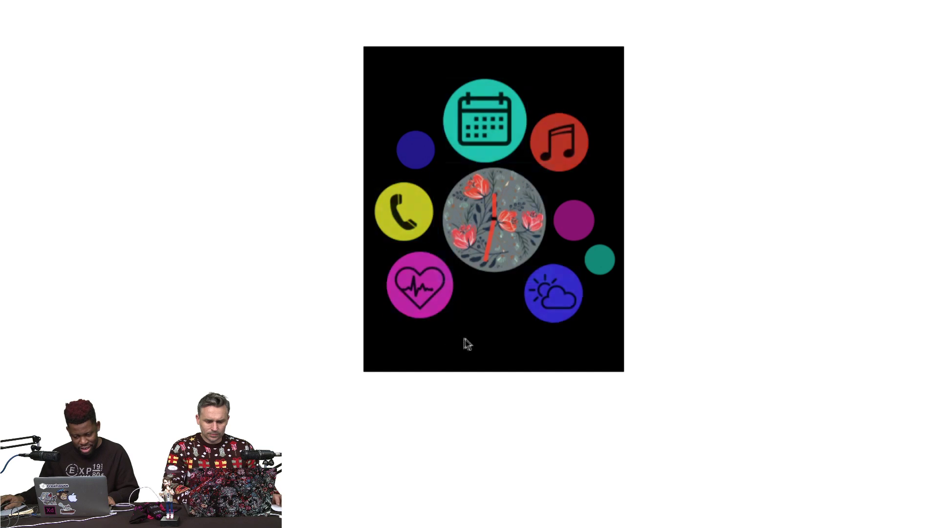
click(457, 342)
click(493, 266)
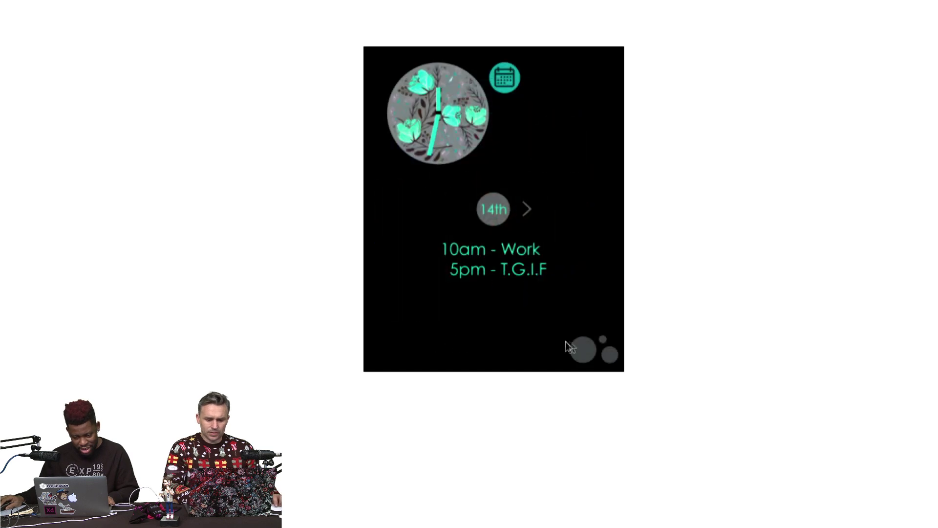
click(520, 335)
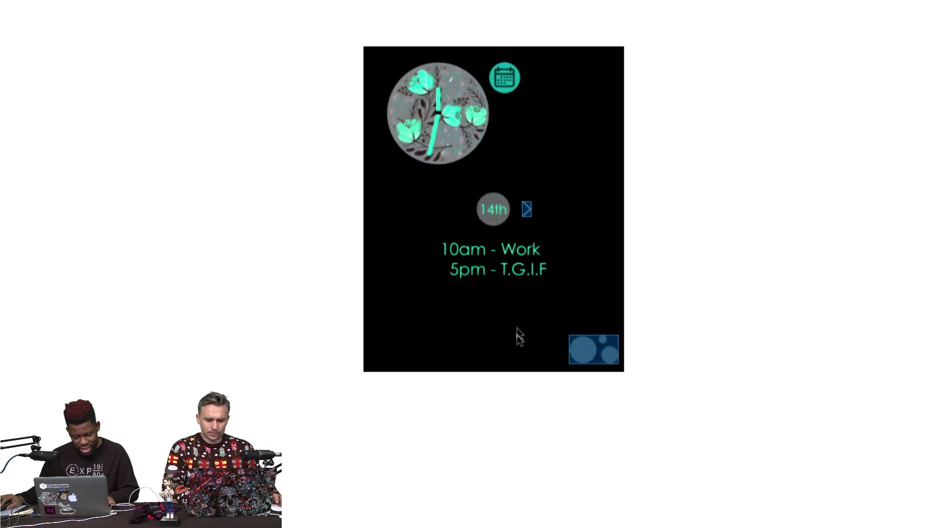
click(527, 210)
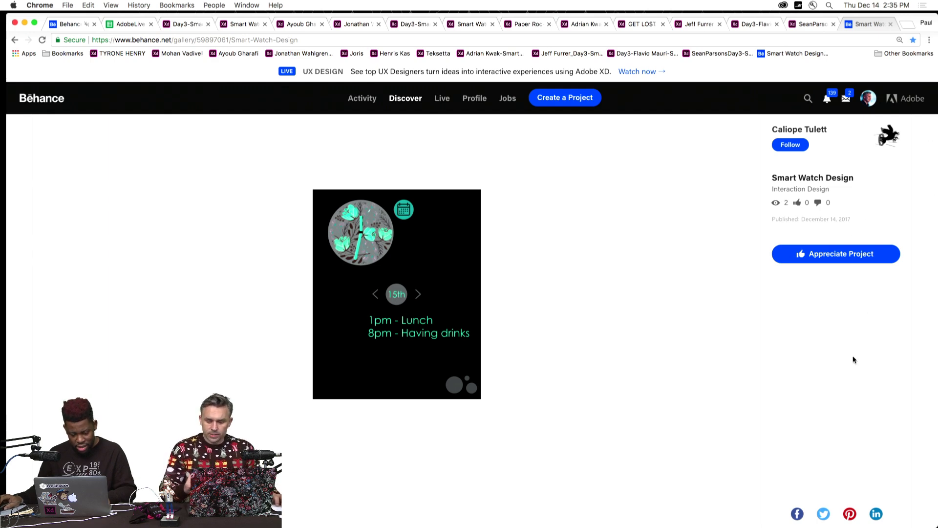
scroll(851, 352, down, 2)
scroll(851, 352, up, 5)
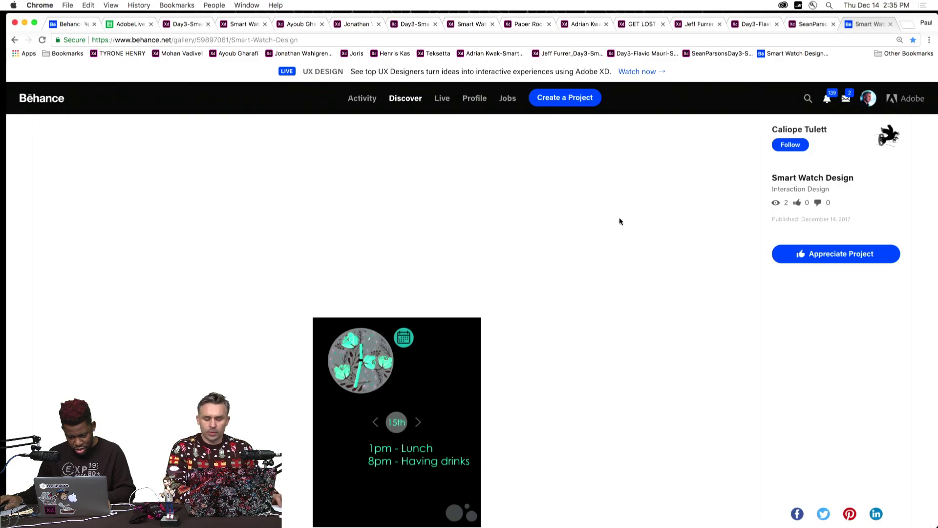
scroll(618, 222, down, 2)
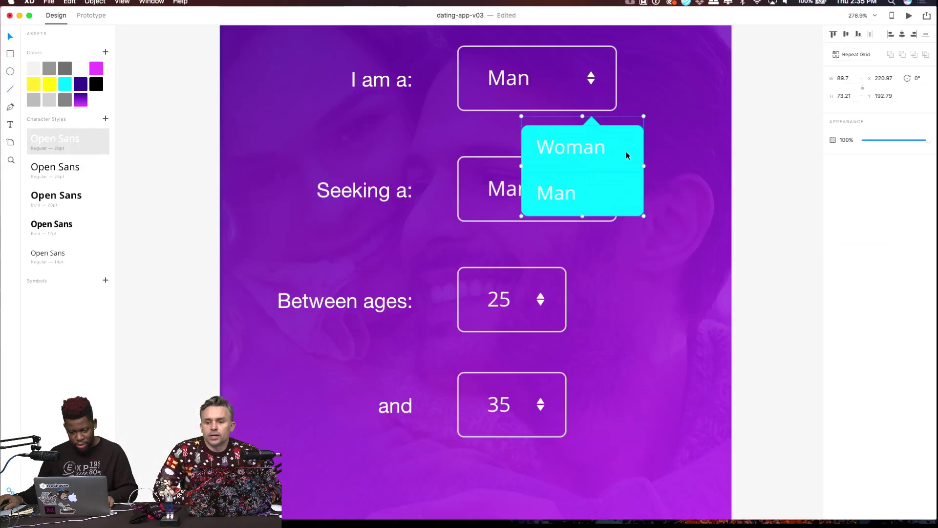
Duplicate the Selection – 4 artboard beside the original, leaving a 70 px gap between them.
scroll(626, 152, down, 5)
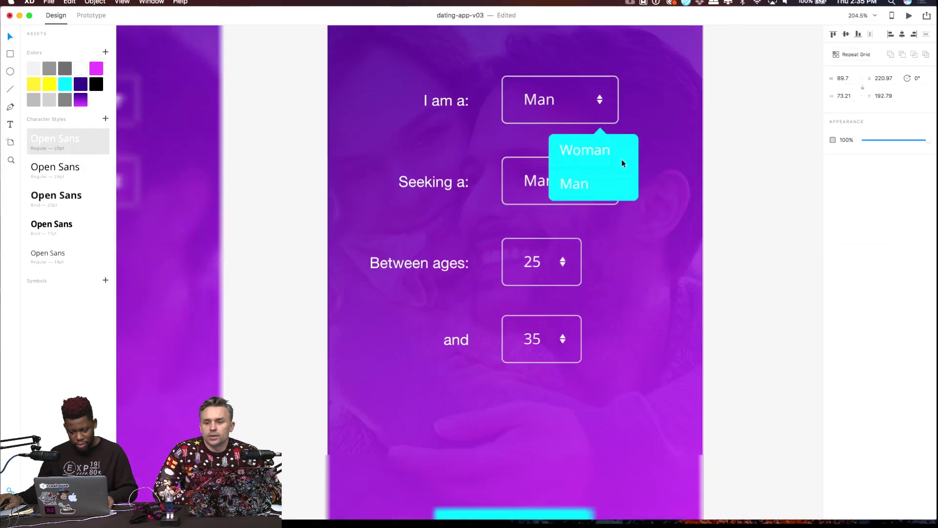
scroll(687, 175, down, 5)
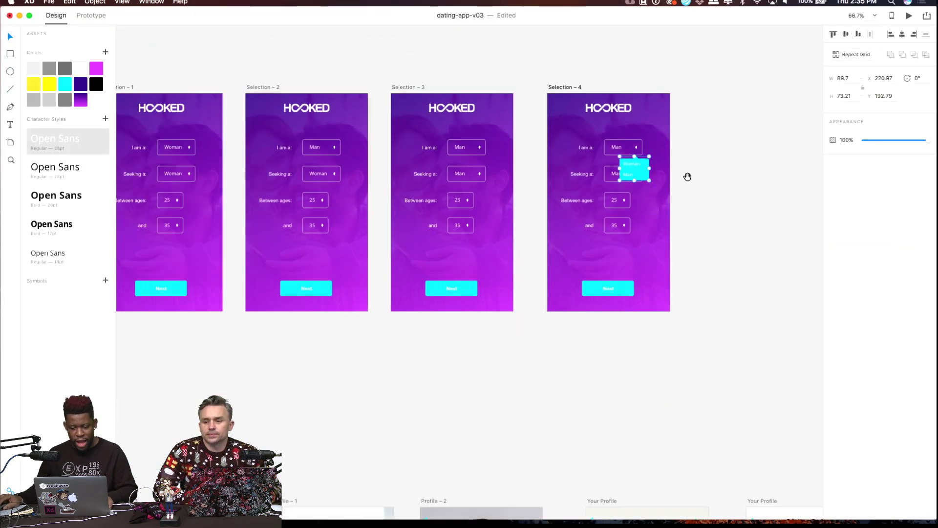
drag(689, 176, 496, 168)
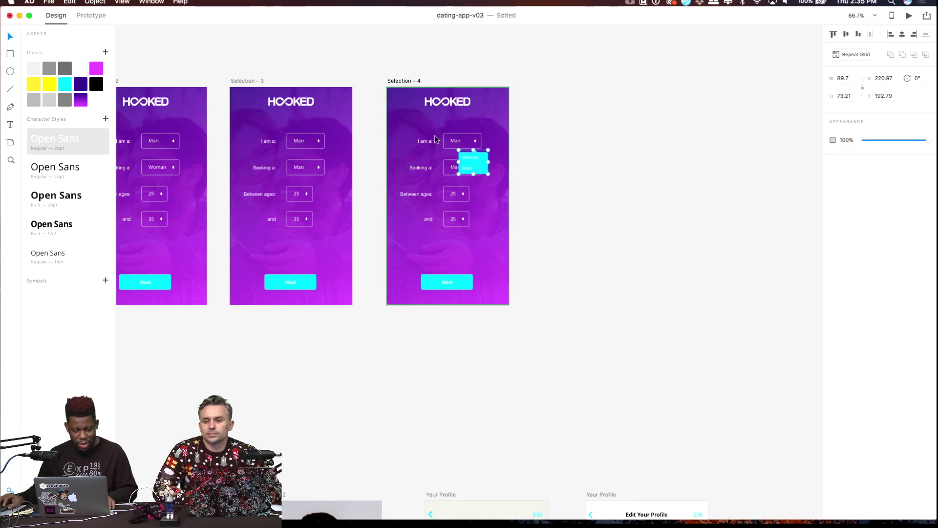
scroll(475, 162, up, 3)
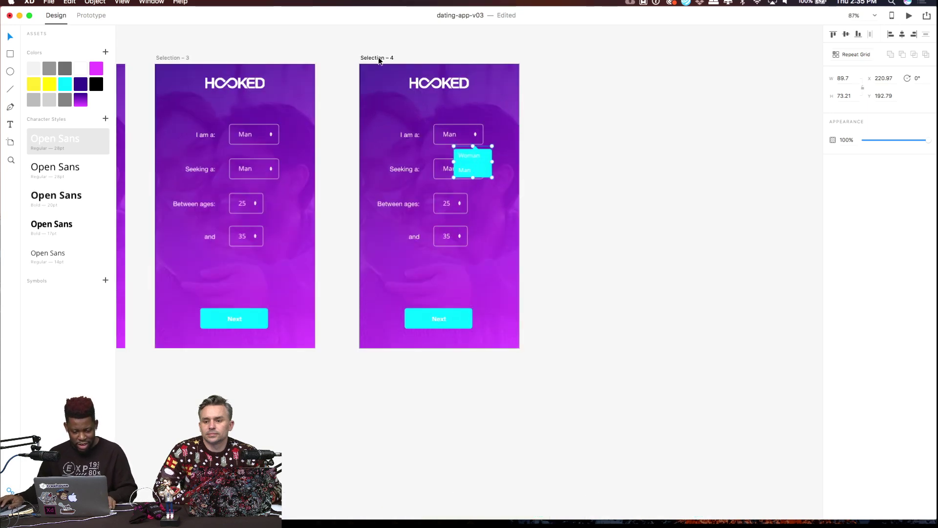
click(378, 57)
drag(378, 60, 569, 80)
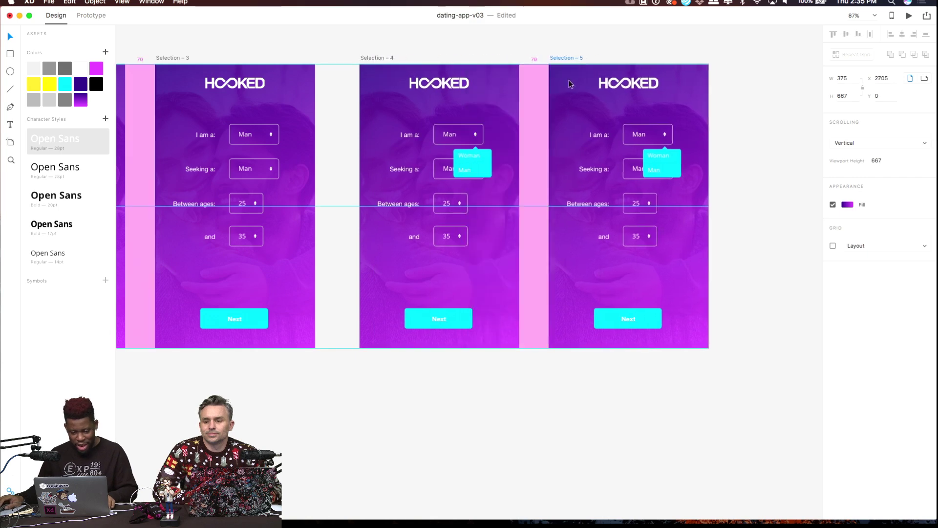
Move the Woman/Man dropdown on the duplicated artboard down beneath the "Seeking a:" field, to Y 277.79.
drag(724, 174, 541, 204)
scroll(552, 149, up, 3)
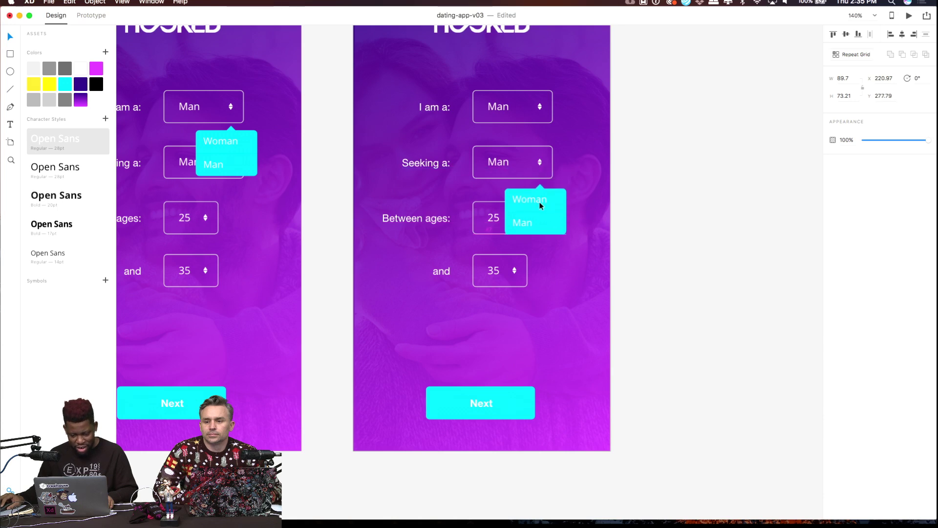
click(663, 186)
Move the Profiles – 1, Profiles – 2 and Selection – 6 artboards farther away from Selection – 5 to free up space in the row.
scroll(661, 188, down, 5)
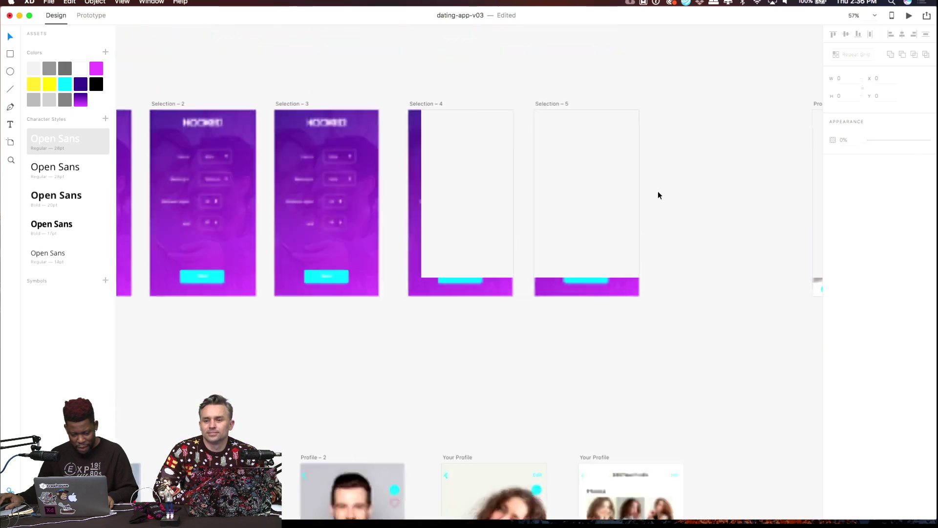
scroll(661, 195, down, 5)
scroll(656, 199, right, 5)
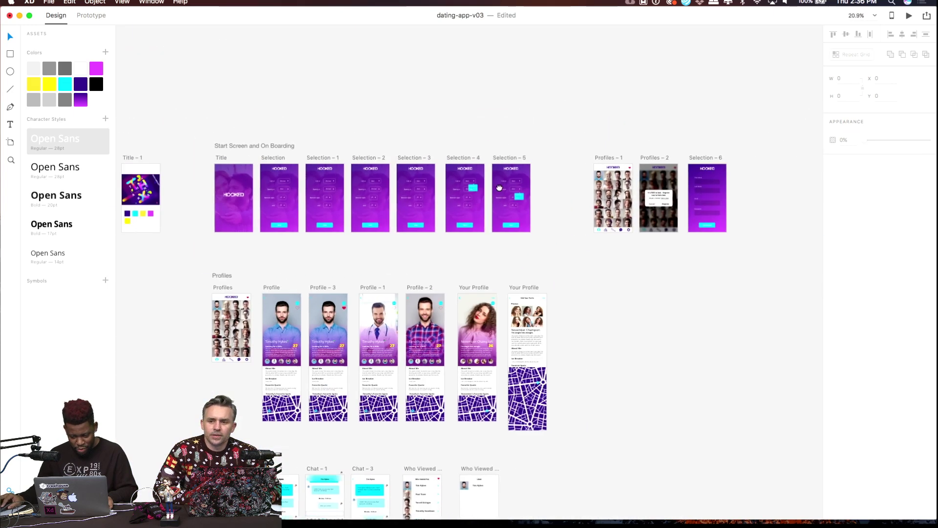
drag(500, 134, 737, 248)
drag(531, 147, 652, 146)
click(518, 171)
Examine the row of Title and Selection artboards in the Start Screen and On Boarding section.
scroll(463, 162, up, 8)
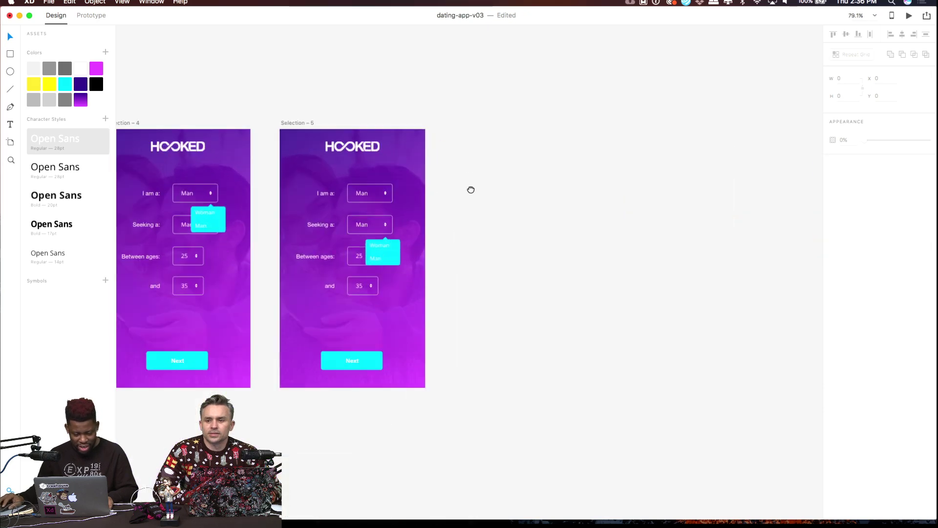
scroll(621, 157, left, 3)
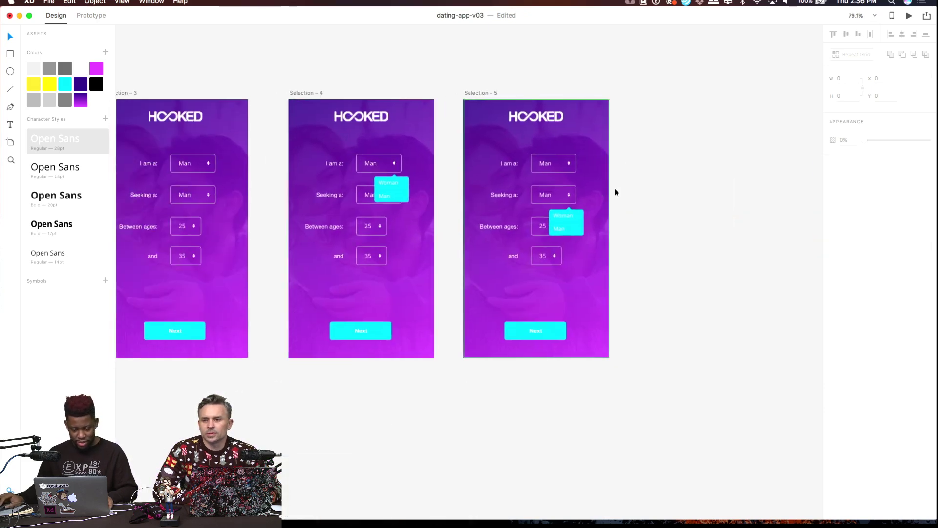
scroll(618, 190, down, 6)
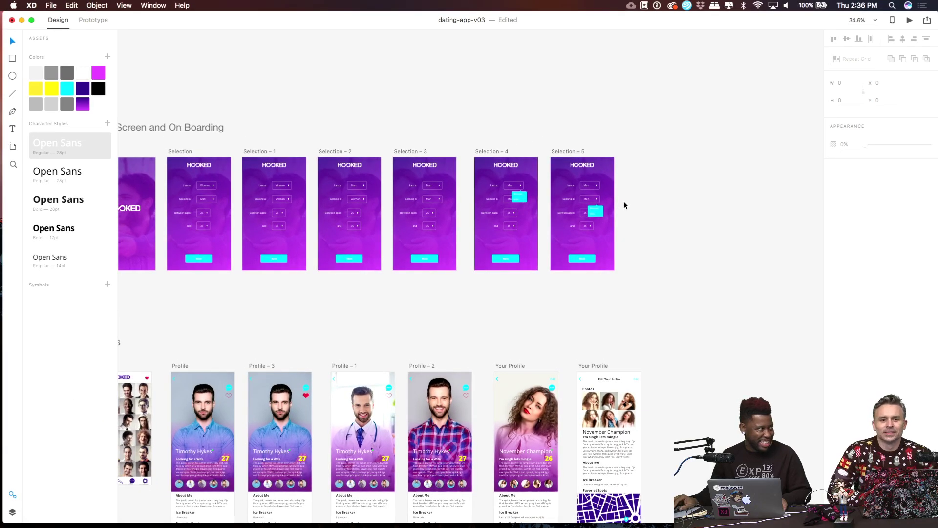
scroll(623, 201, up, 1)
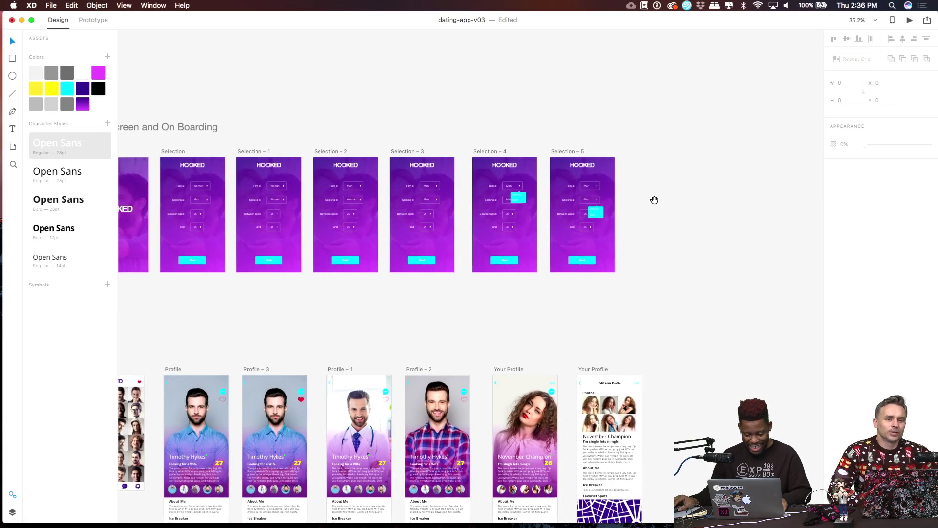
drag(654, 201, 507, 201)
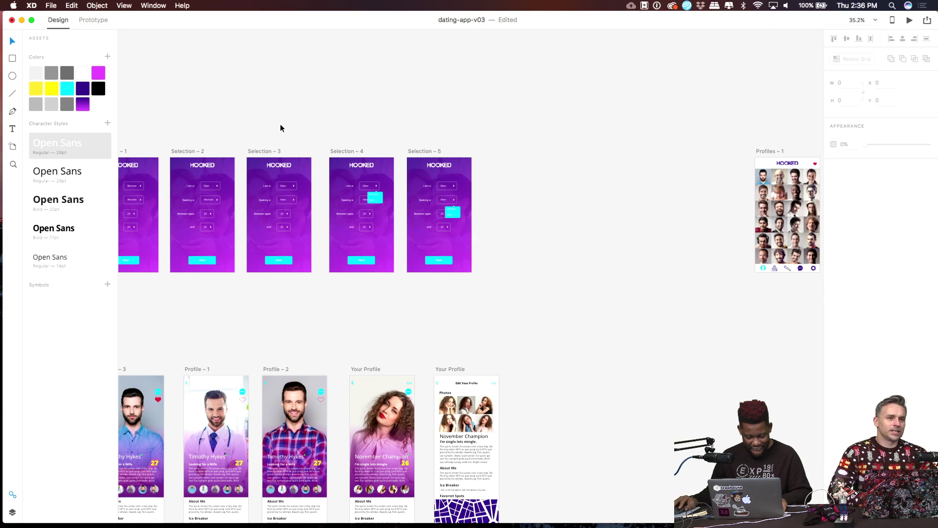
drag(271, 125, 336, 122)
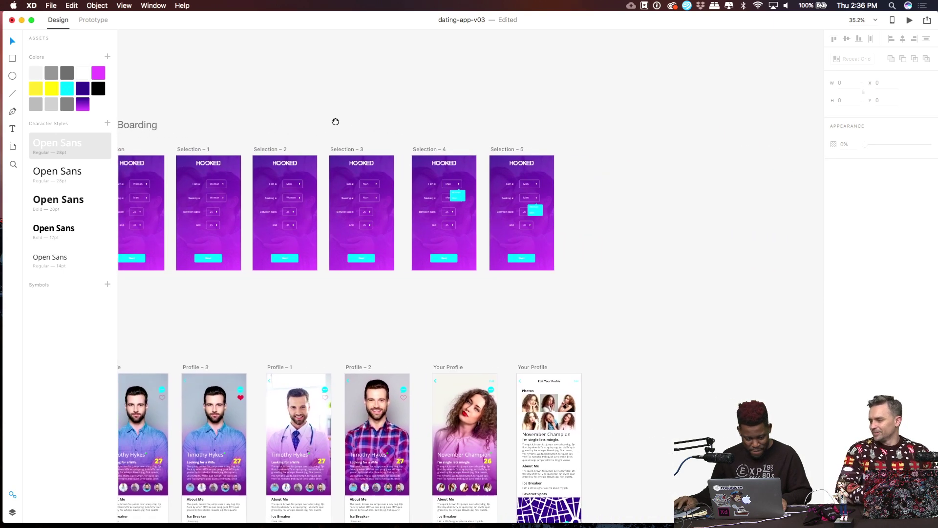
scroll(420, 182, down, 2)
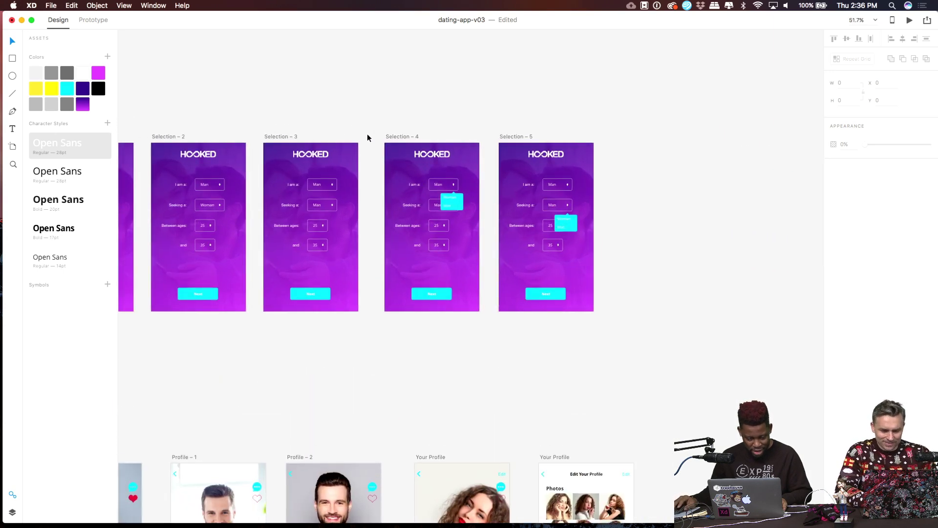
scroll(478, 140, left, 5)
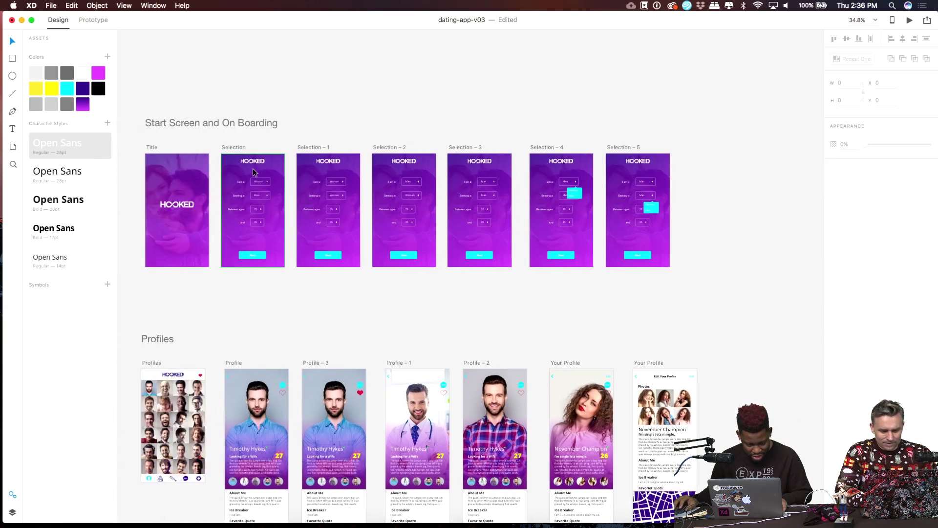
Link the Selection artboard to Selection – 4 in prototype mode.
click(277, 171)
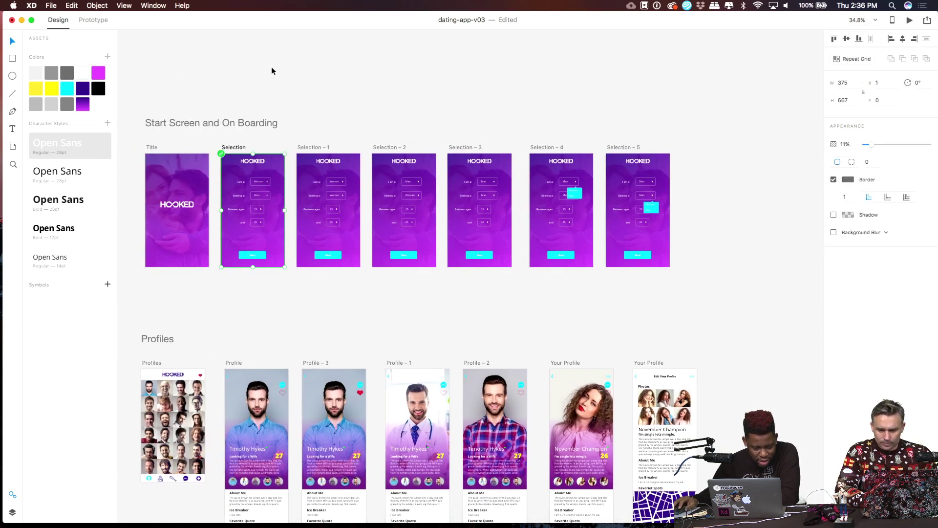
click(93, 20)
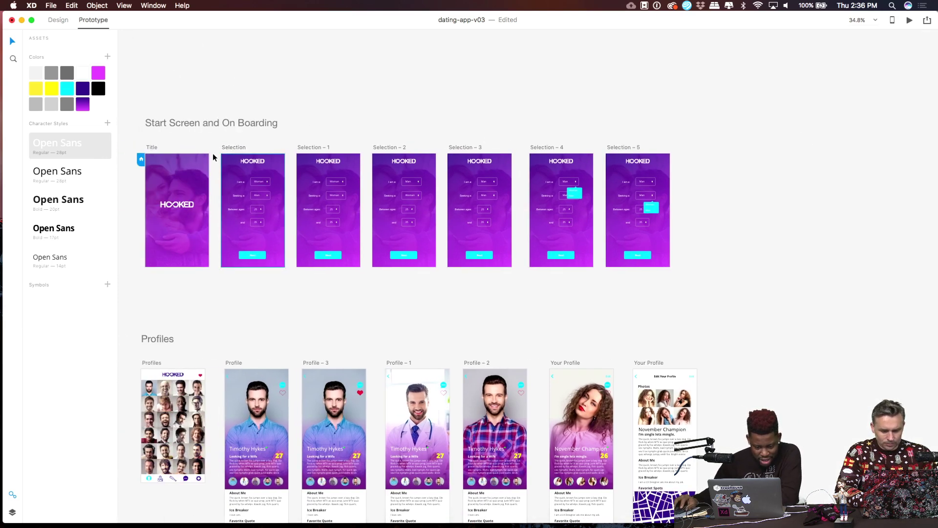
click(278, 177)
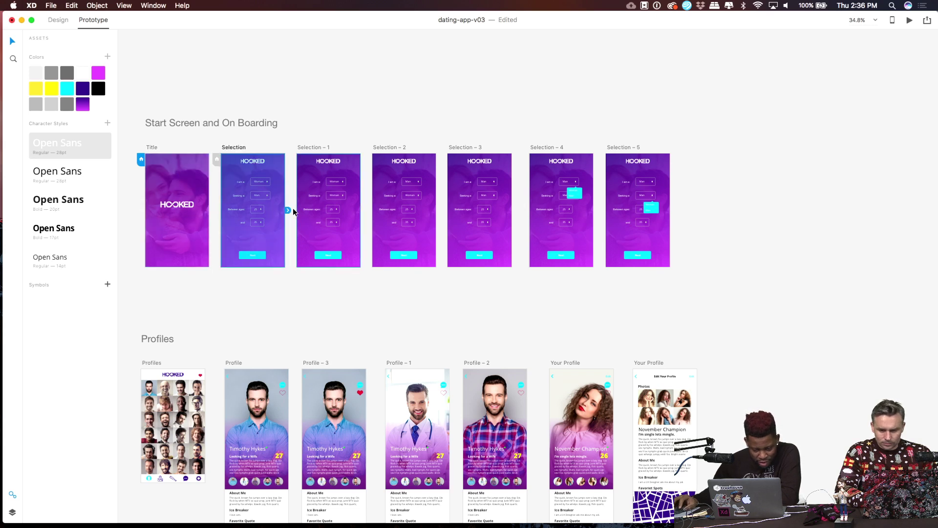
drag(288, 211, 534, 184)
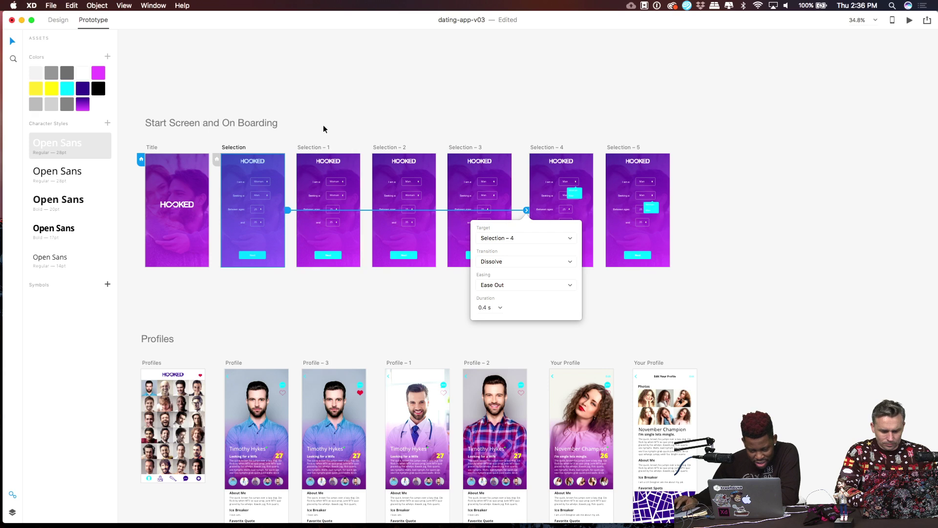
click(404, 119)
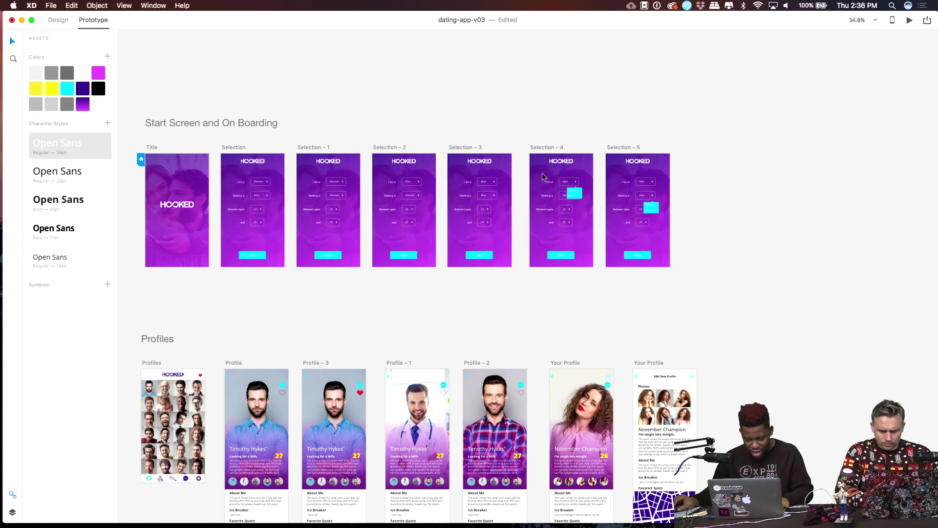
Change the "I am a:" field on the Selection – 4 artboard to Woman.
scroll(479, 178, up, 5)
scroll(210, 201, down, 5)
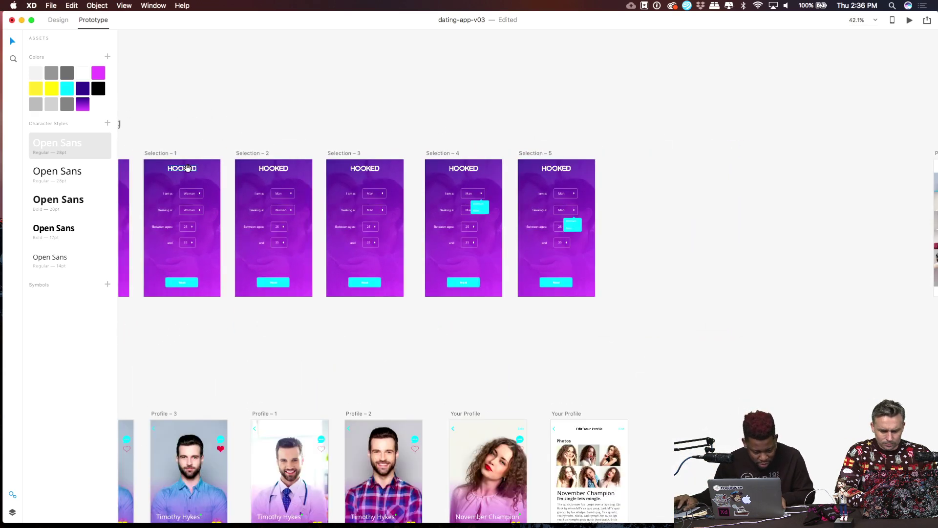
scroll(351, 182, up, 5)
scroll(351, 182, down, 5)
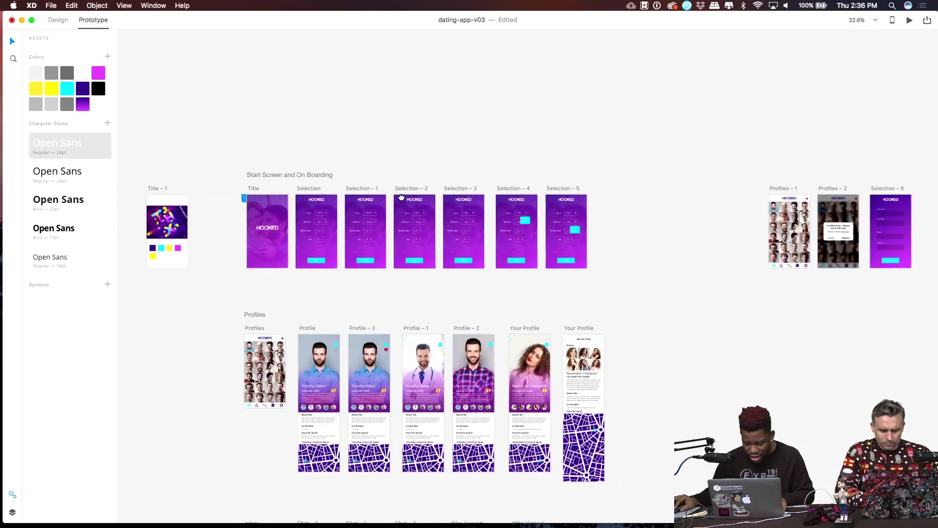
scroll(401, 262, up, 5)
scroll(375, 231, down, 3)
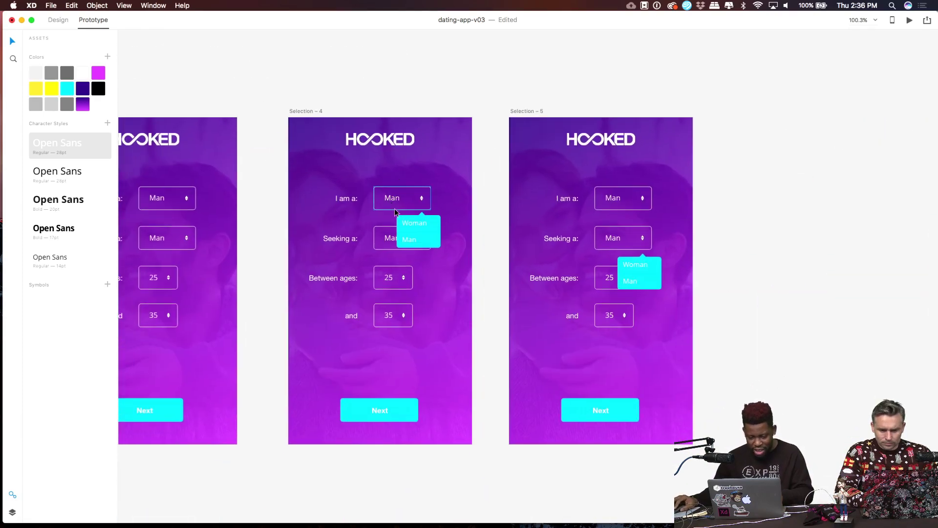
double_click(395, 197)
text(Wom)
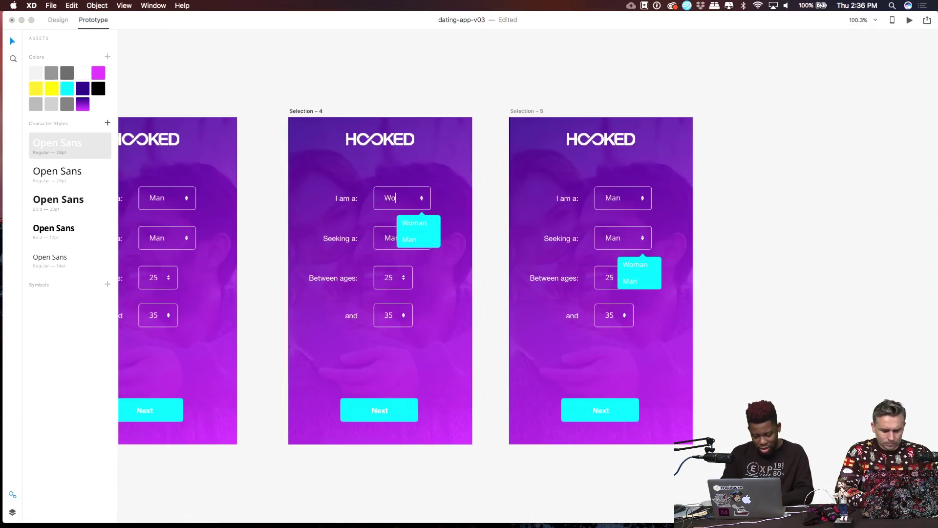
Change the "I am a:" field on the Selection – 5 artboard to Woman.
double_click(615, 200)
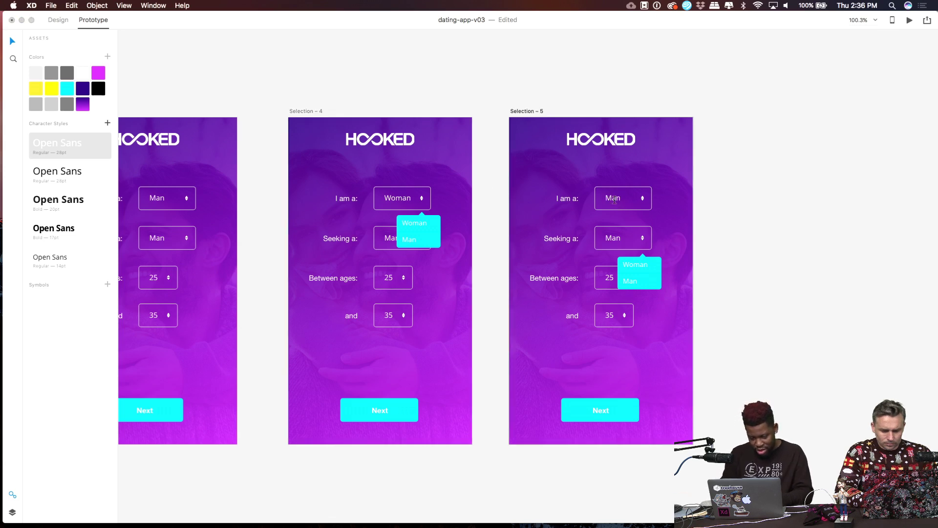
double_click(614, 198)
text(Wom)
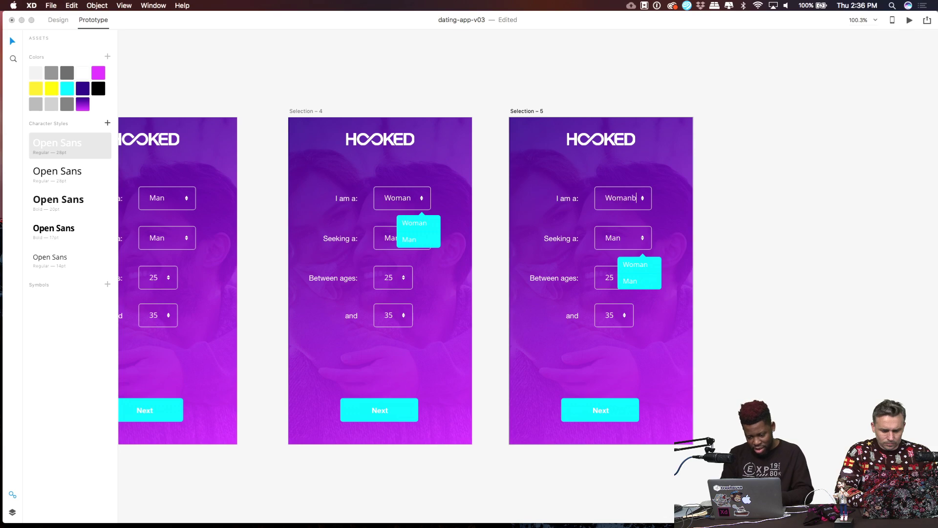
key(Escape)
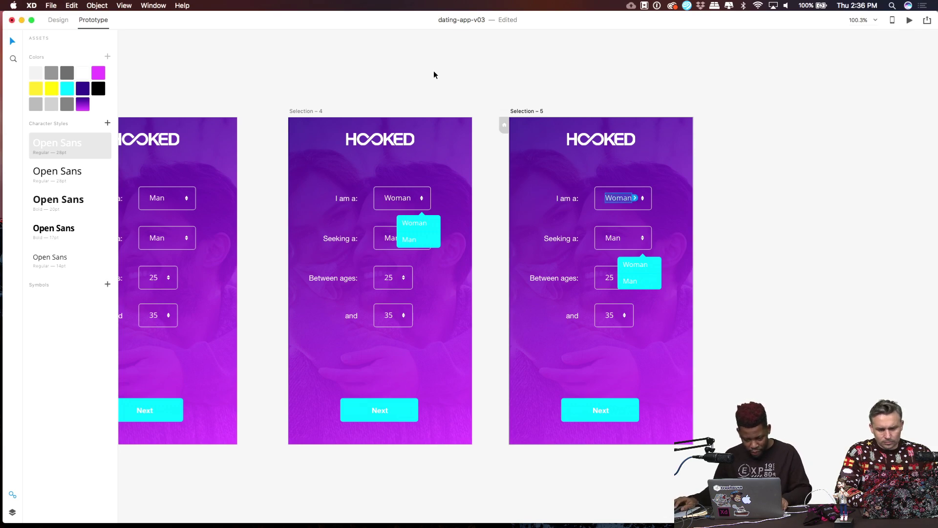
Connect the Selection artboard to the Selection – 4 dropdown state in prototype mode.
scroll(433, 70, down, 10)
scroll(391, 102, up, 3)
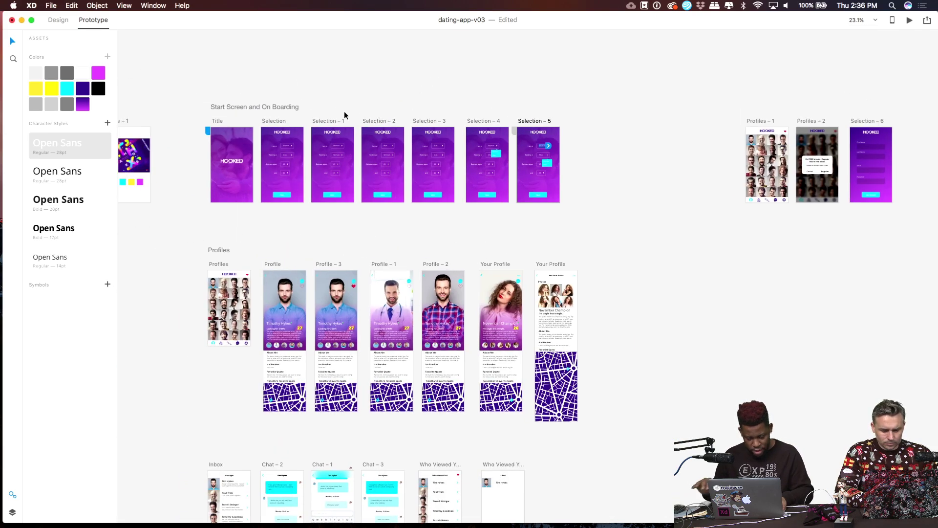
scroll(355, 110, up, 3)
click(283, 147)
drag(293, 180, 523, 148)
scroll(523, 147, up, 8)
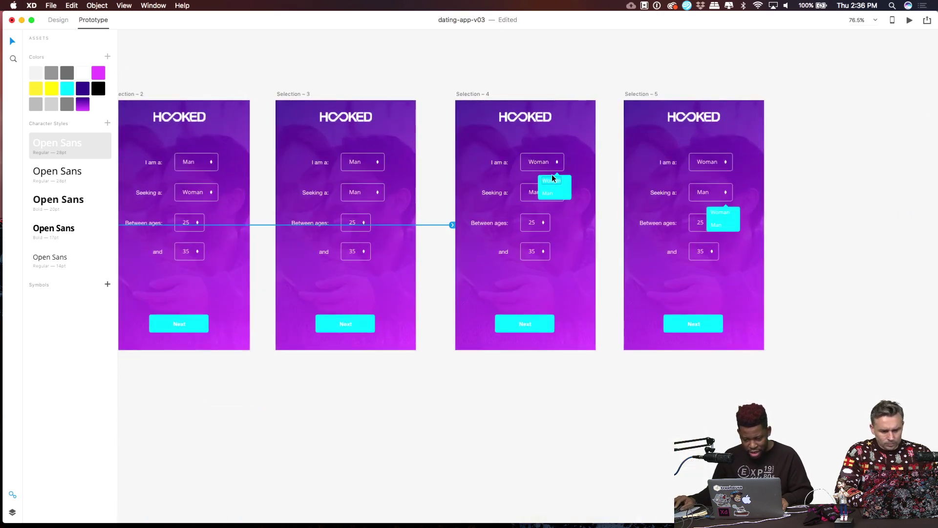
Link the Woman/Man dropdown on Selection – 4 to Selection – 2 with a 0.4 s Dissolve transition and Ease Out easing.
scroll(548, 181, up, 1)
click(545, 194)
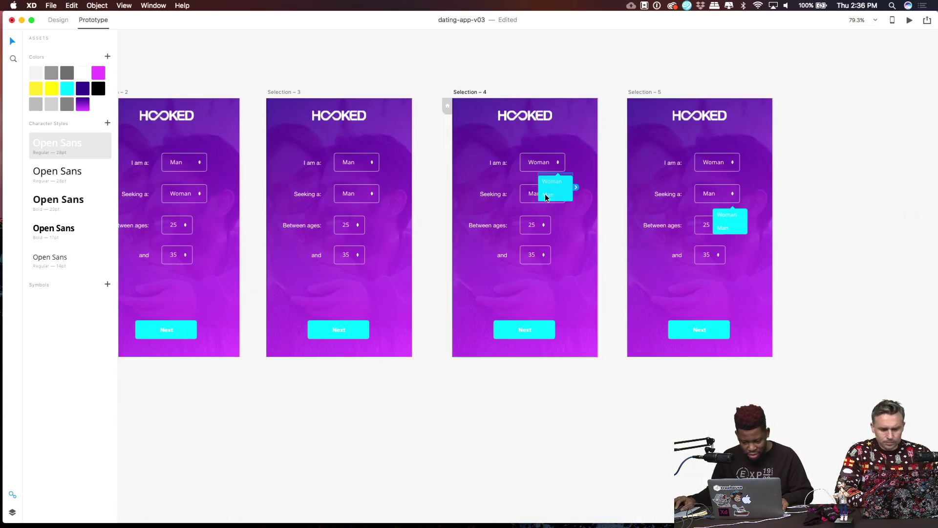
scroll(544, 193, left, 6)
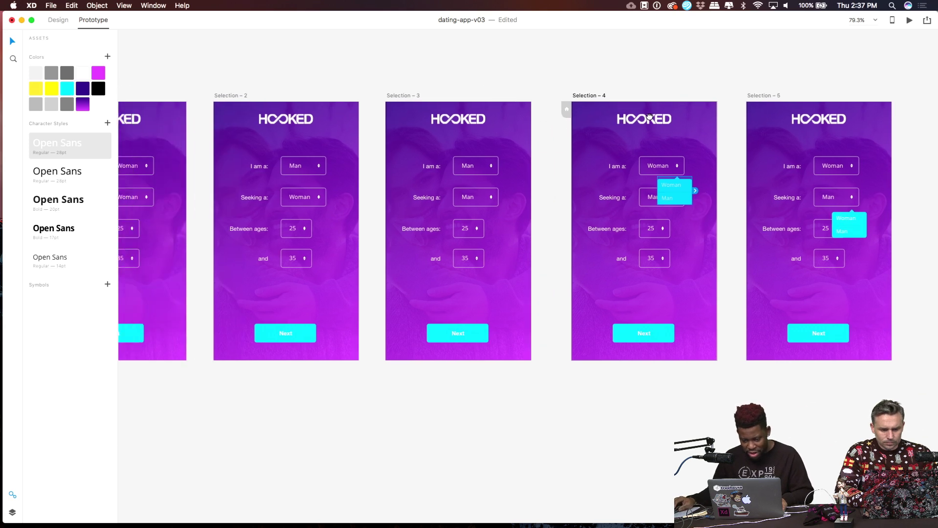
drag(799, 191, 464, 169)
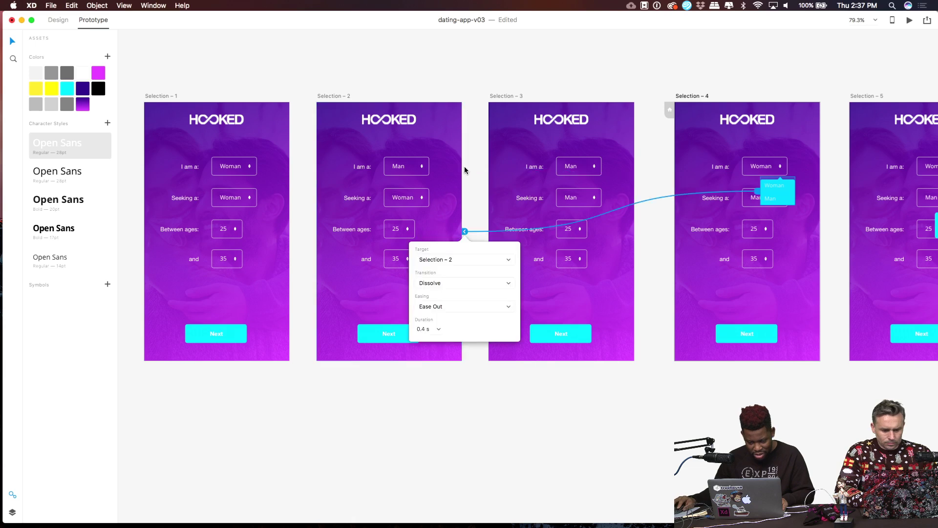
scroll(465, 168, down, 3)
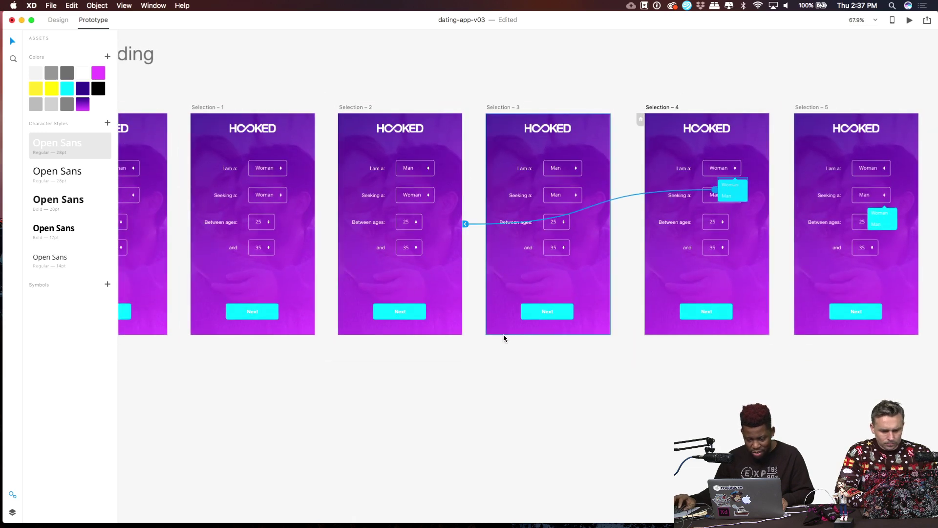
scroll(468, 245, down, 1)
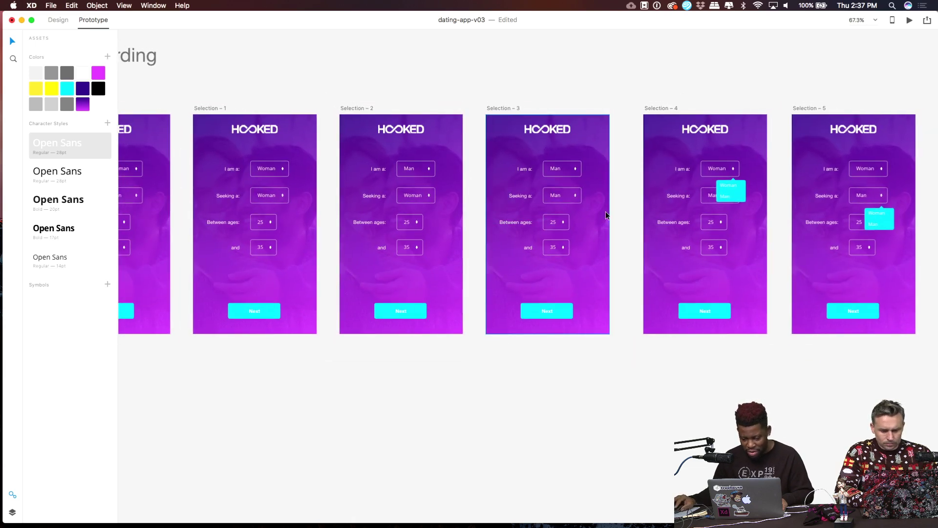
Move the Selection – 3, Selection – 4 and Selection – 5 artboards together away from Selection – 2 to open a wide gap in the row.
click(432, 143)
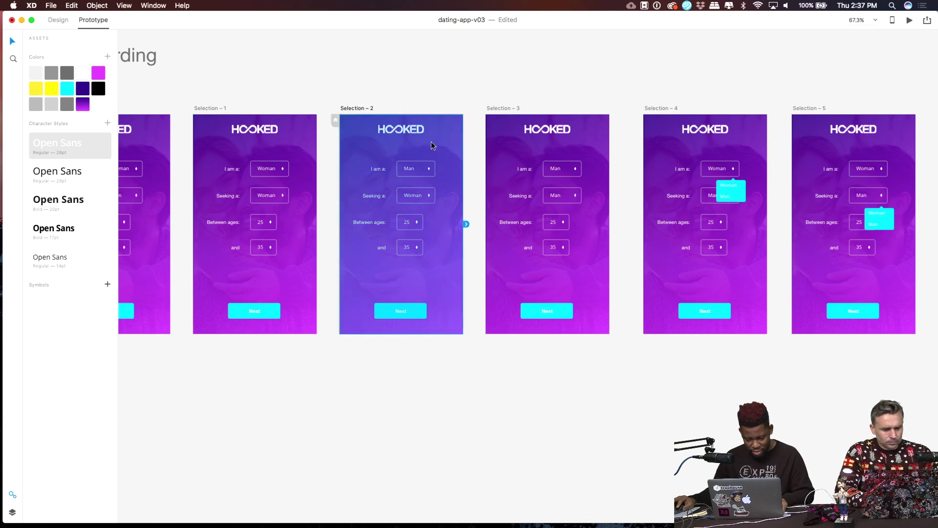
scroll(406, 144, down, 1)
scroll(519, 116, down, 5)
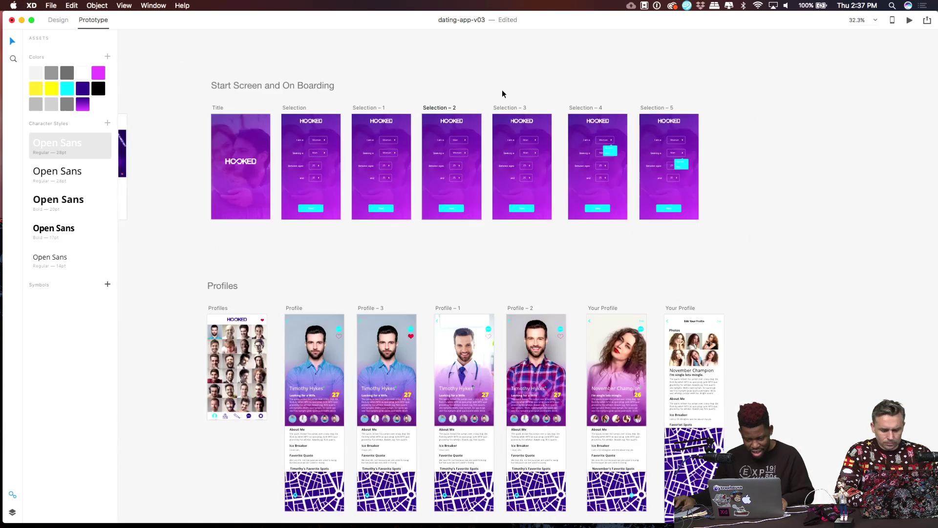
drag(491, 85, 626, 131)
mouse_move(508, 110)
mouse_down()
mouse_move(582, 110)
mouse_move(508, 110)
mouse_up()
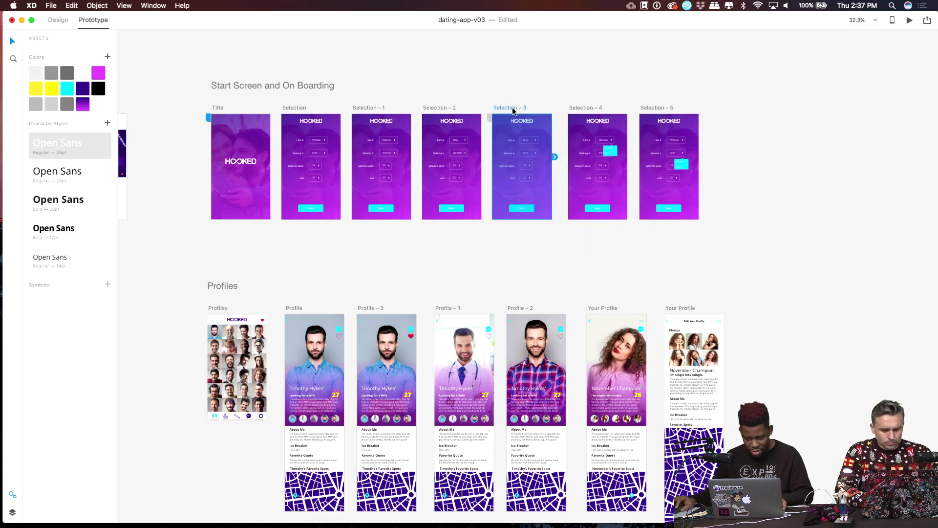
shift+click(581, 110)
shift+click(660, 109)
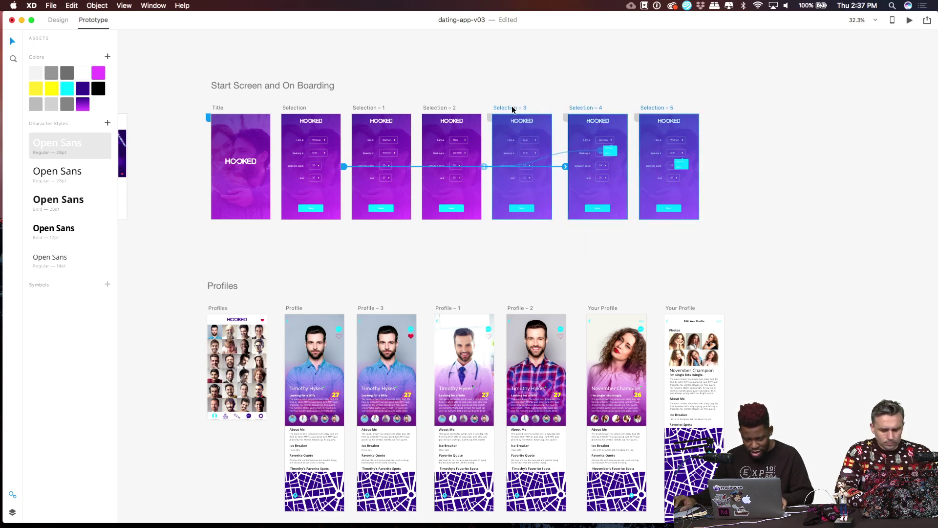
drag(514, 110, 735, 109)
click(579, 102)
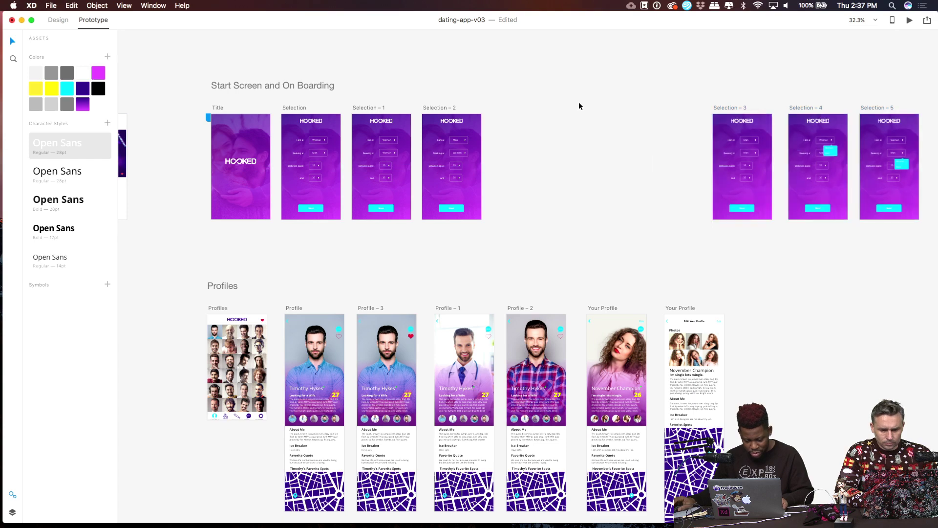
Duplicate the Selection – 2 artboard into the gap directly beside it.
scroll(564, 115, up, 5)
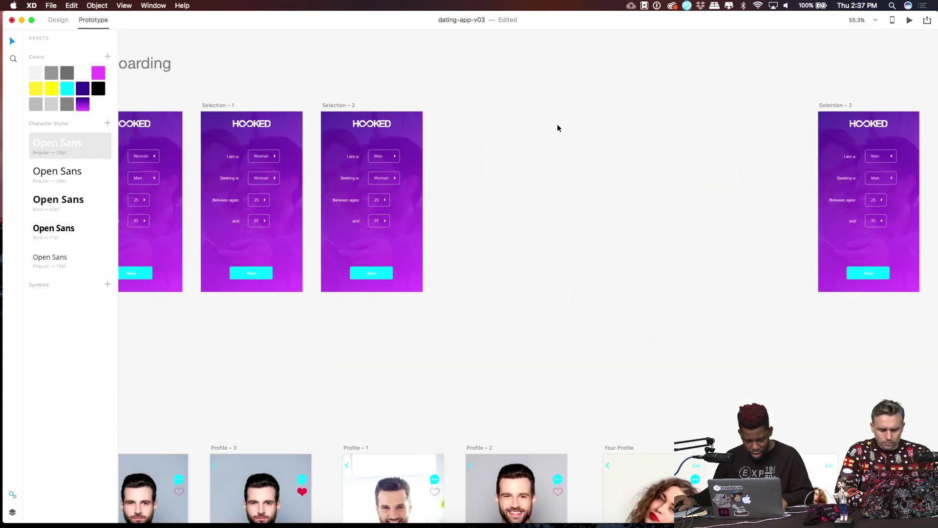
scroll(557, 128, right, 5)
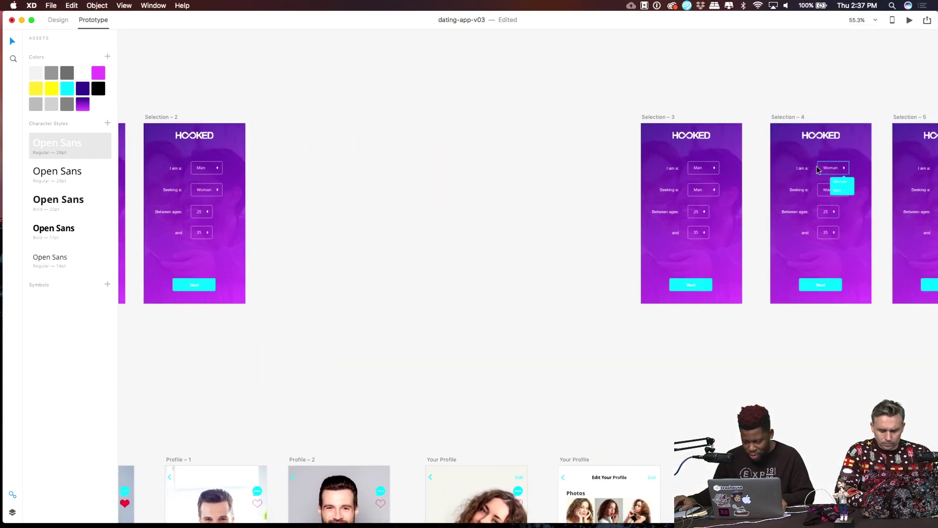
scroll(360, 167, left, 3)
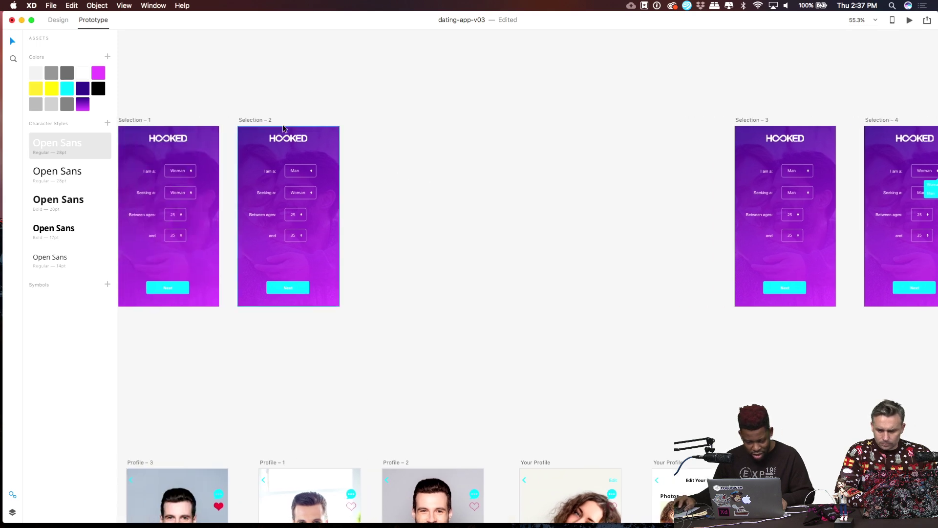
click(258, 125)
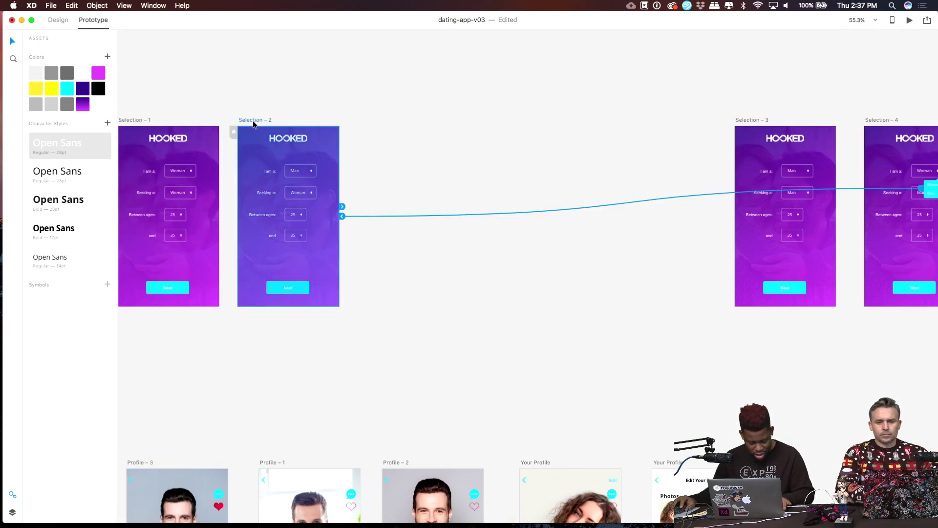
drag(255, 124, 388, 138)
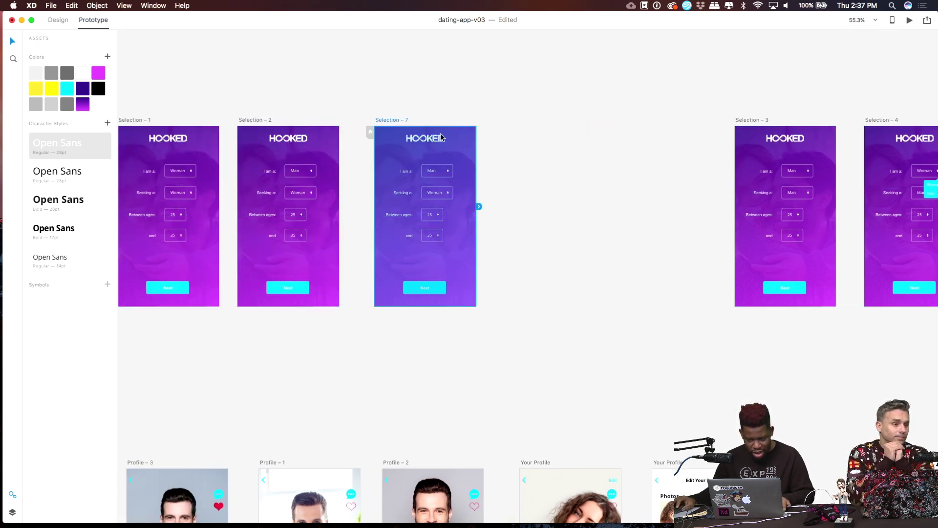
click(517, 162)
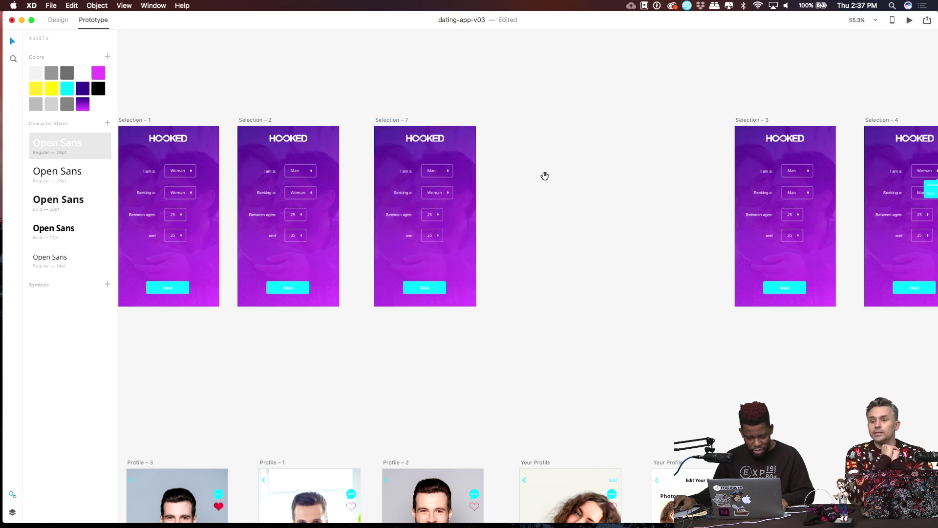
Copy the linked Woman/Man dropdown from Selection – 4 and paste it onto the Selection – 7 artboard.
drag(545, 176, 426, 169)
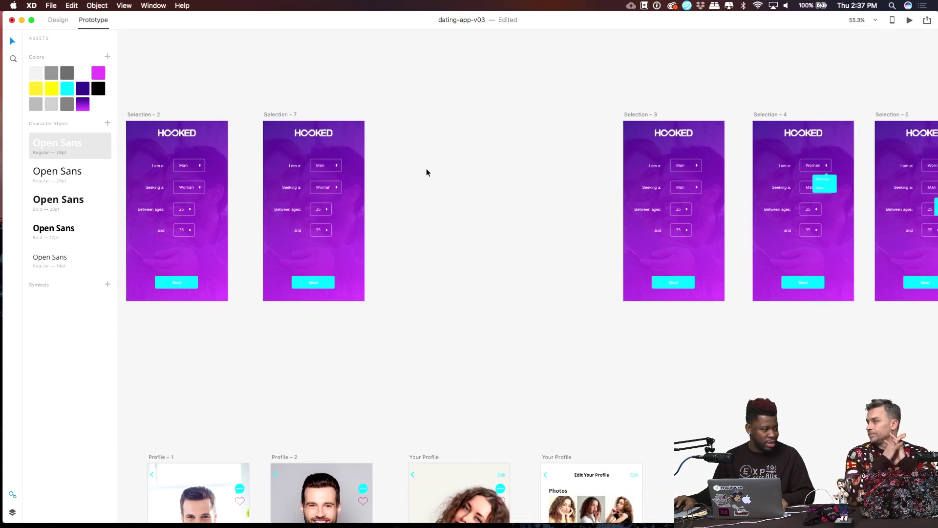
click(834, 191)
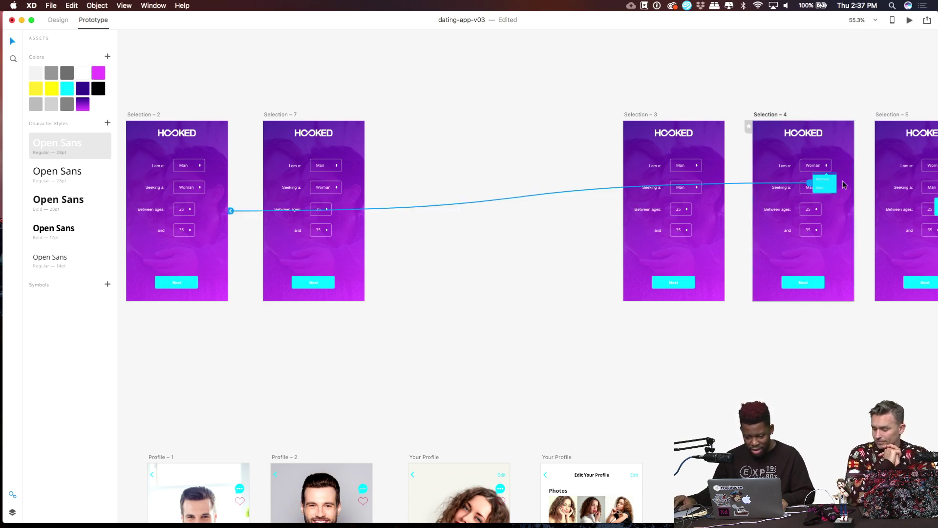
click(354, 197)
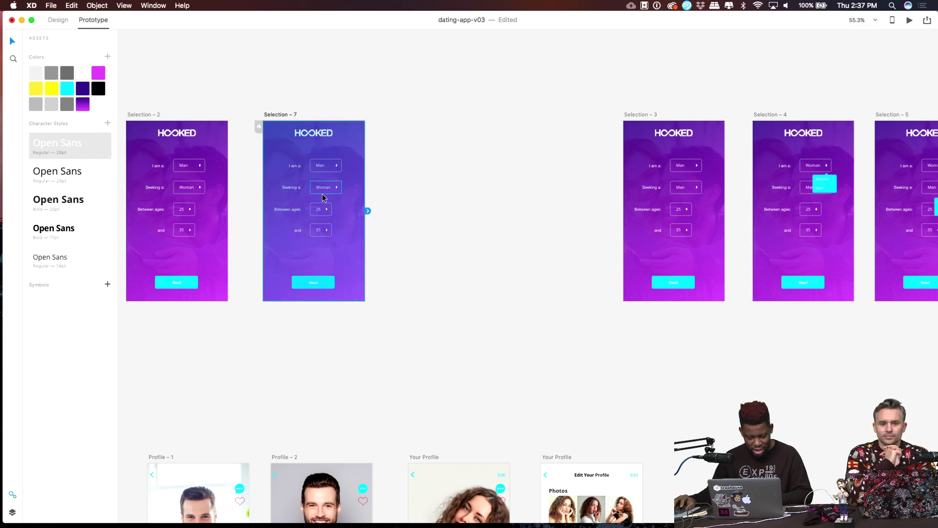
click(454, 199)
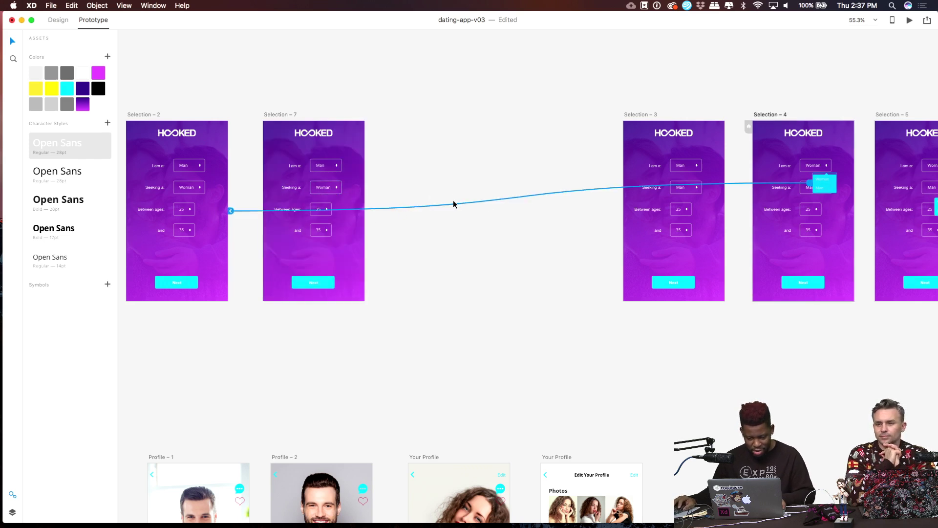
click(727, 199)
click(278, 116)
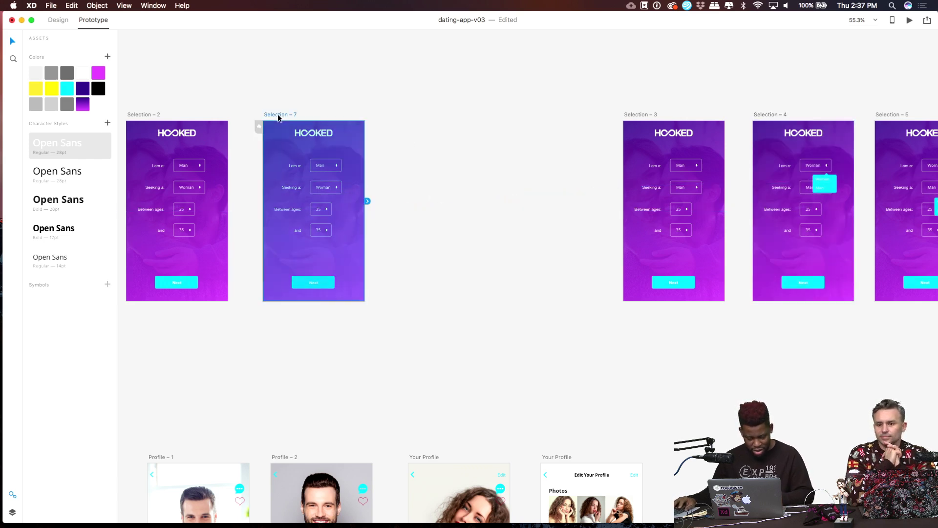
key(super+v)
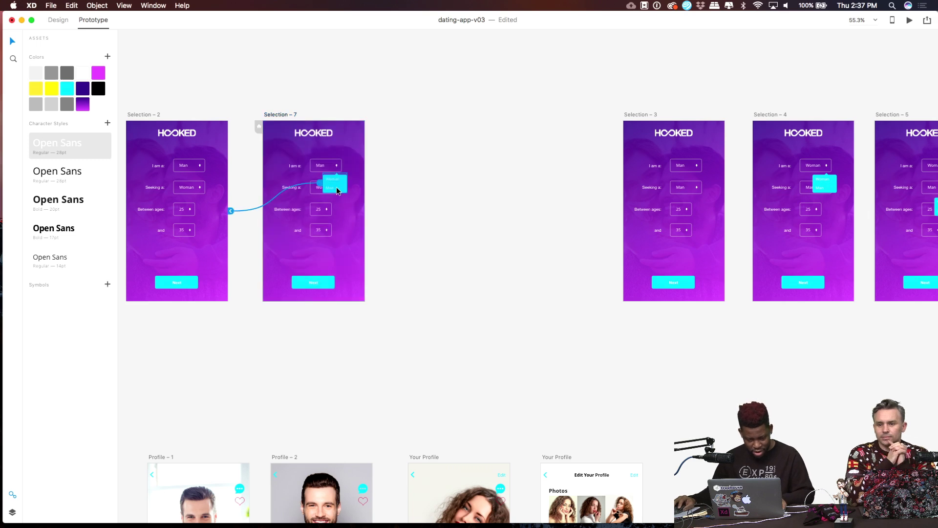
Move the pasted dropdown on Selection – 7 down beneath the "Seeking a:" field.
mouse_move(341, 182)
mouse_down()
mouse_move(332, 206)
mouse_move(341, 200)
mouse_up()
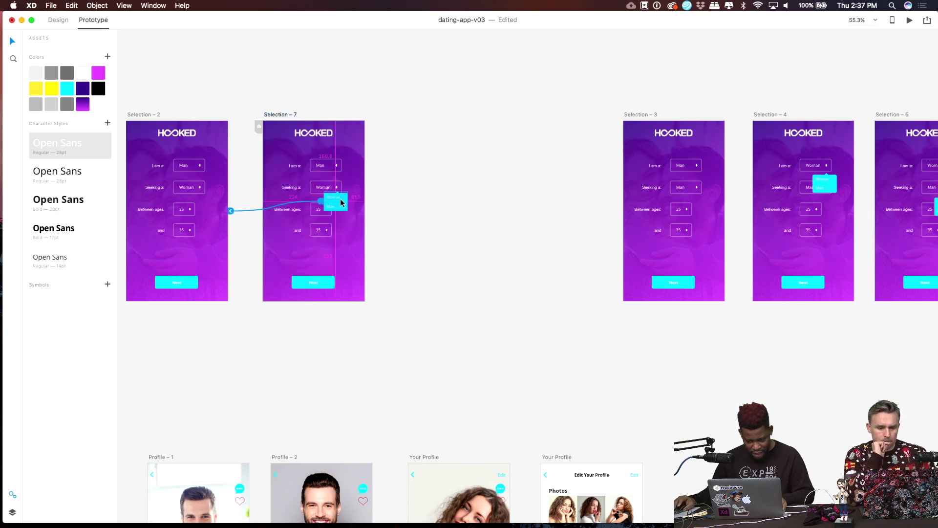
scroll(340, 199, up, 2)
scroll(340, 198, up, 3)
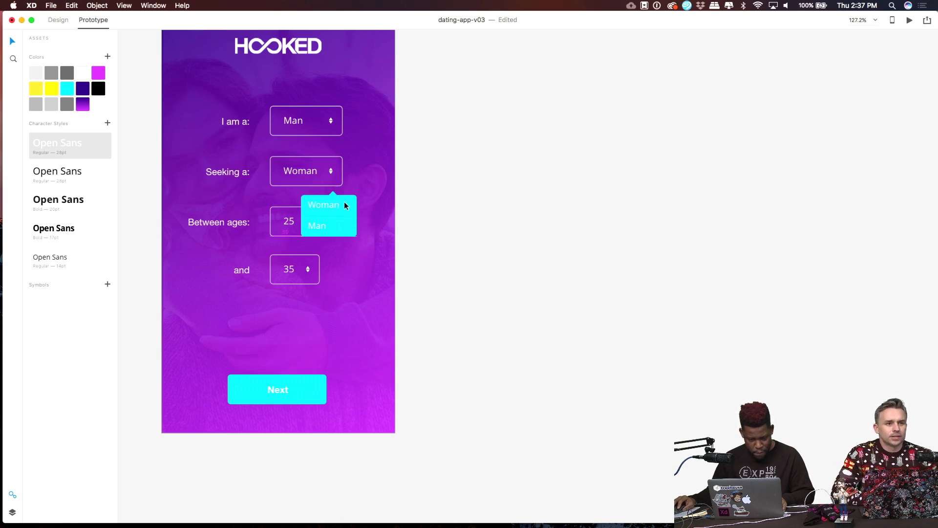
Link the Woman/Man dropdown on Selection – 7 to Selection – 3 with a 0.4 s Dissolve transition and Ease Out easing.
scroll(399, 230, down, 5)
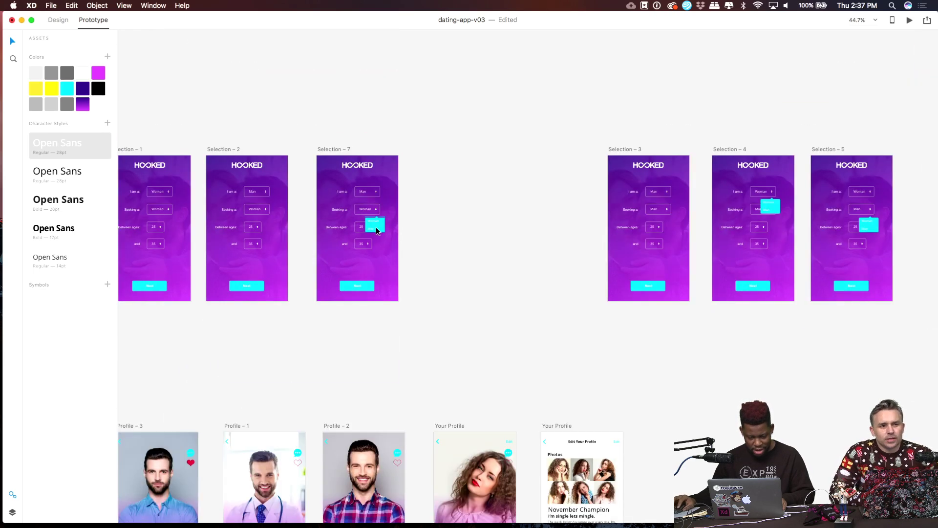
click(355, 231)
drag(291, 230, 609, 222)
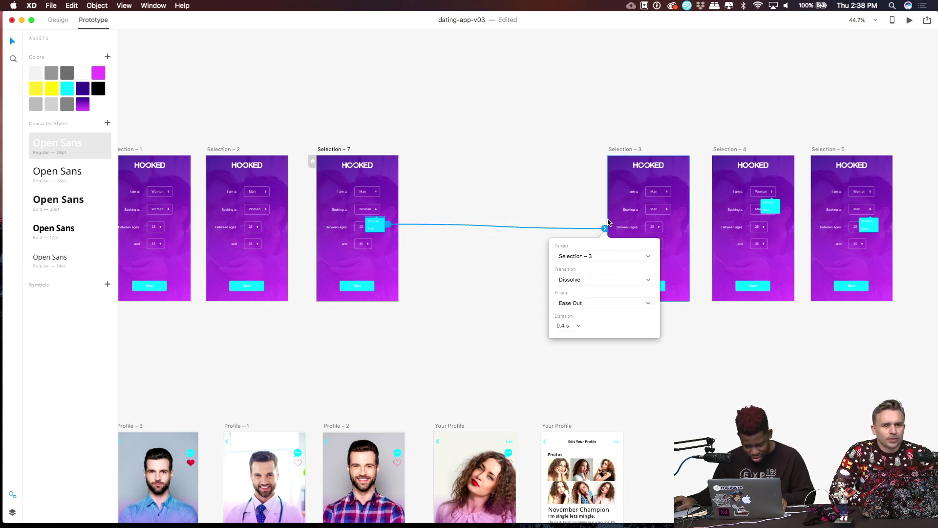
Preview the prototype from the Title artboard and test choosing Man in the "I am a:" dropdown.
click(540, 196)
scroll(483, 184, down, 3)
scroll(572, 153, left, 5)
scroll(573, 153, left, 1)
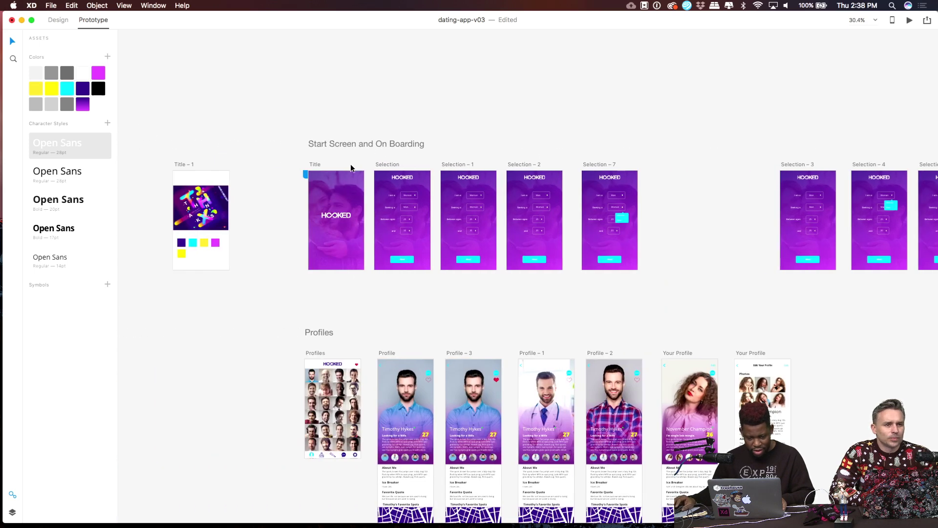
click(314, 165)
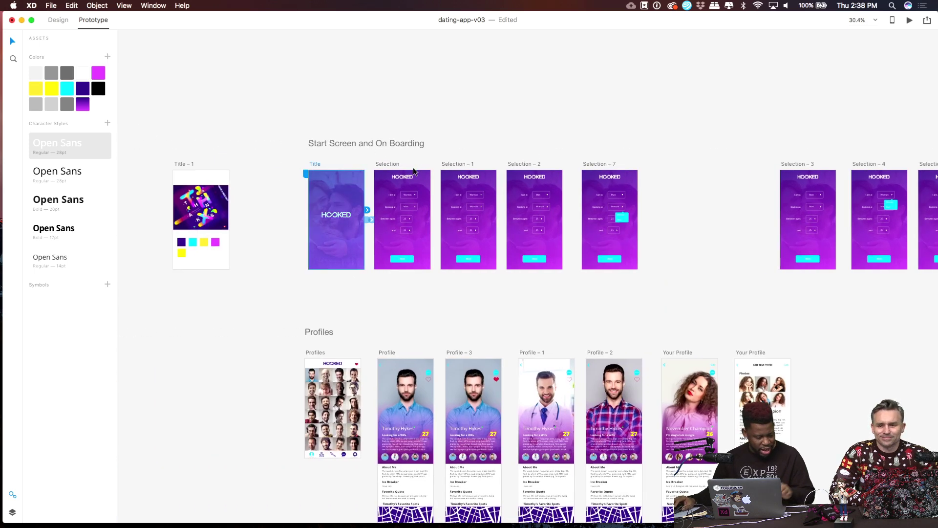
click(909, 21)
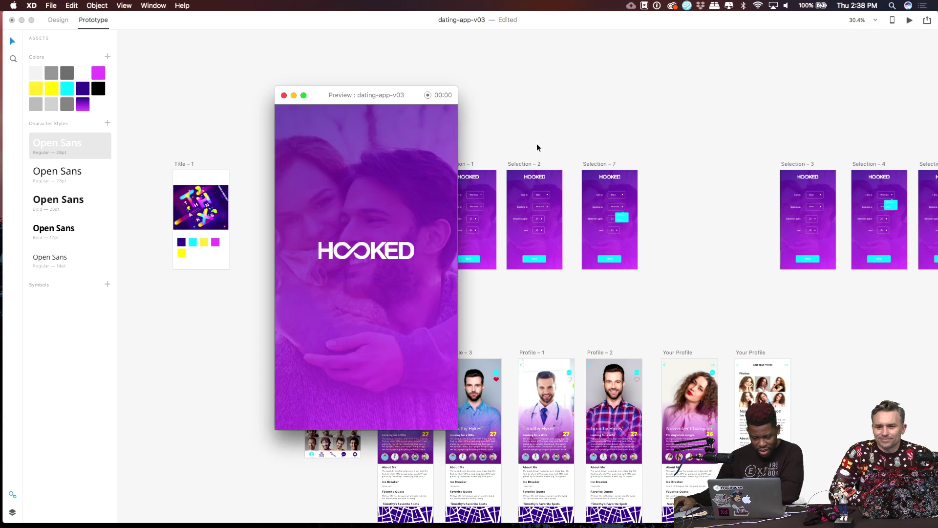
click(398, 243)
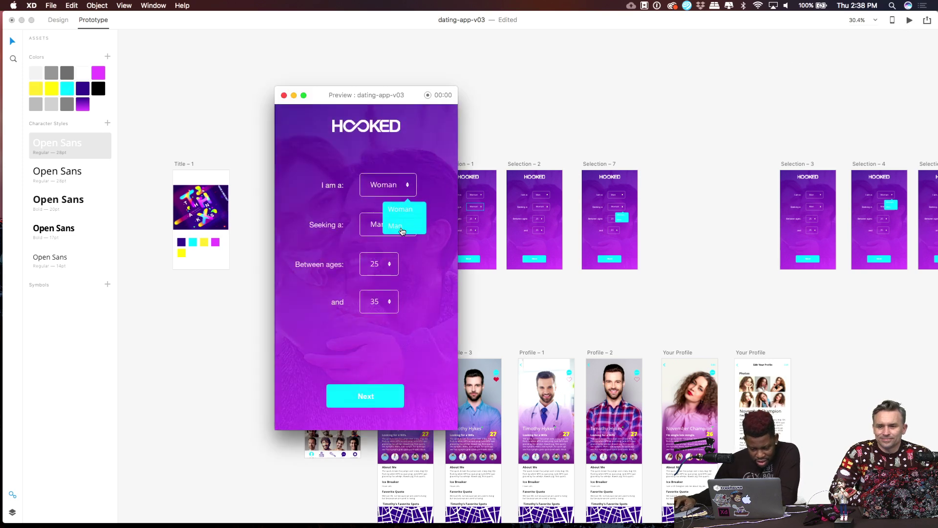
click(401, 230)
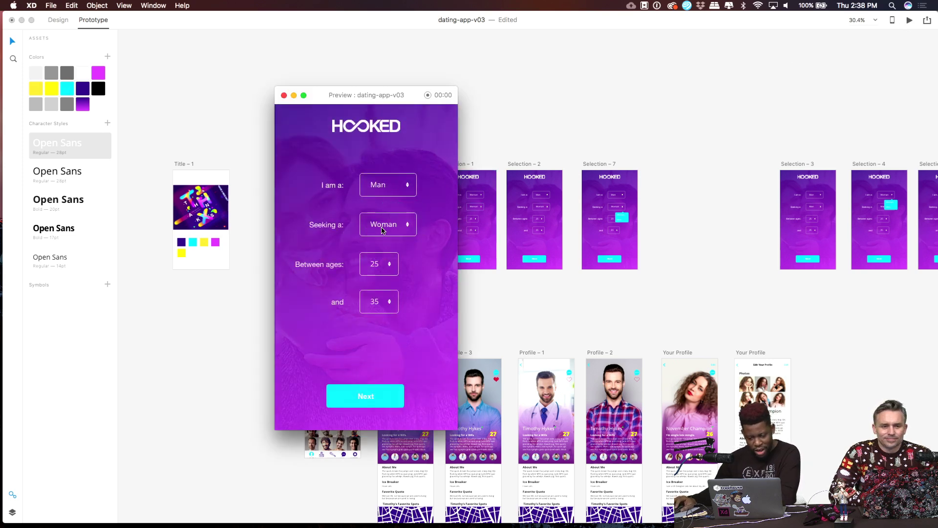
click(284, 95)
Link the Title artboard to Profiles – 1 with a 0.4 s Dissolve transition and Ease Out easing.
scroll(625, 122, down, 5)
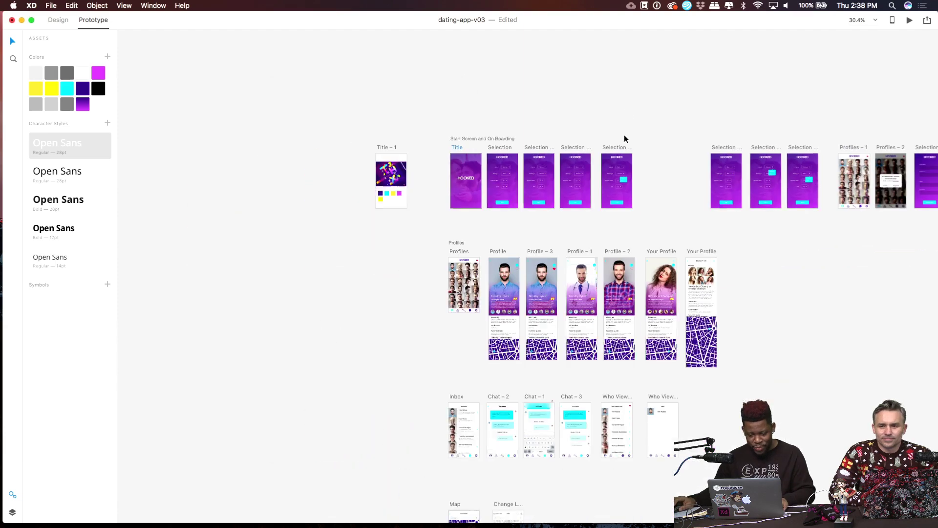
scroll(625, 138, up, 5)
drag(629, 140, 545, 165)
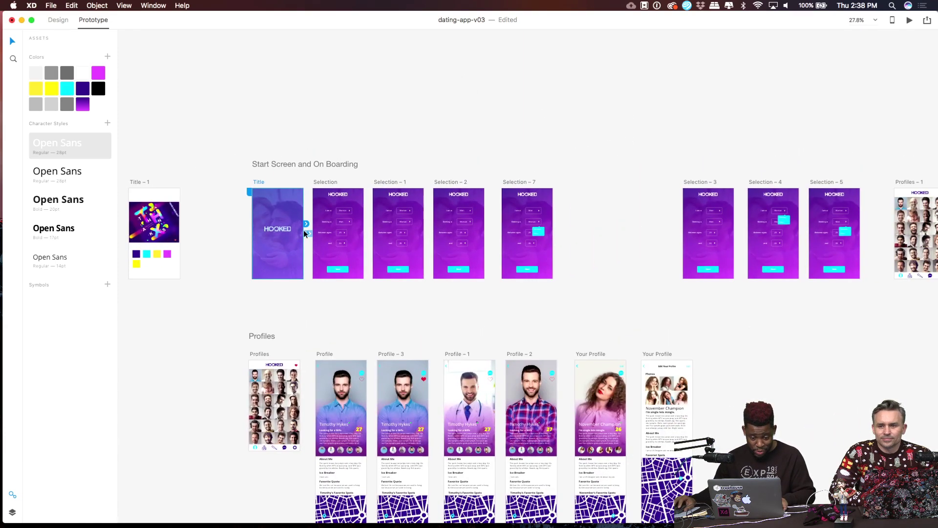
drag(309, 236, 897, 236)
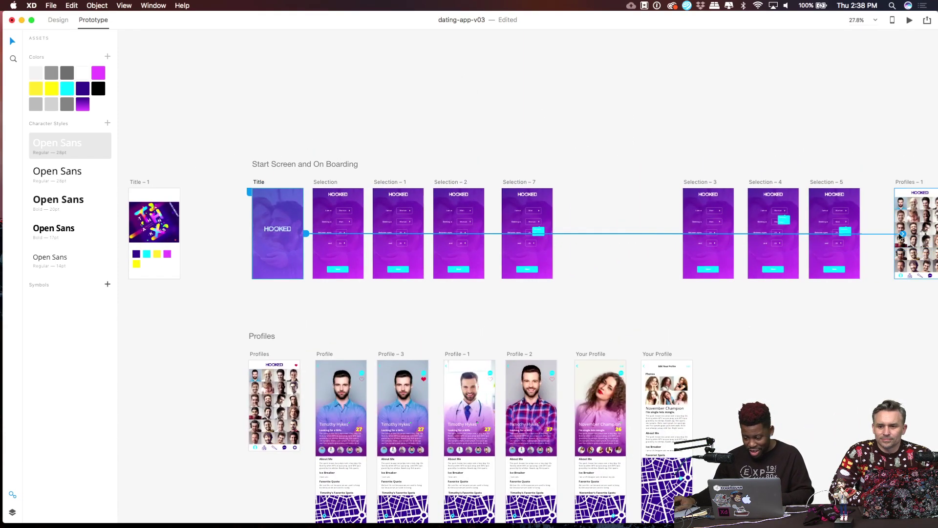
Link the Profiles – 1 artboard to Profiles – 2 with a 0.4 s Dissolve transition and Ease Out easing.
scroll(507, 180, right, 10)
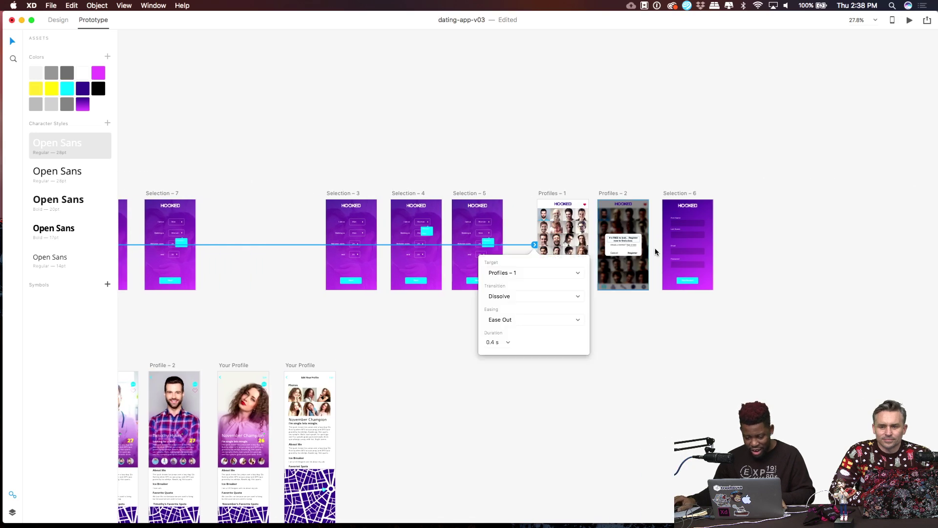
scroll(582, 251, up, 5)
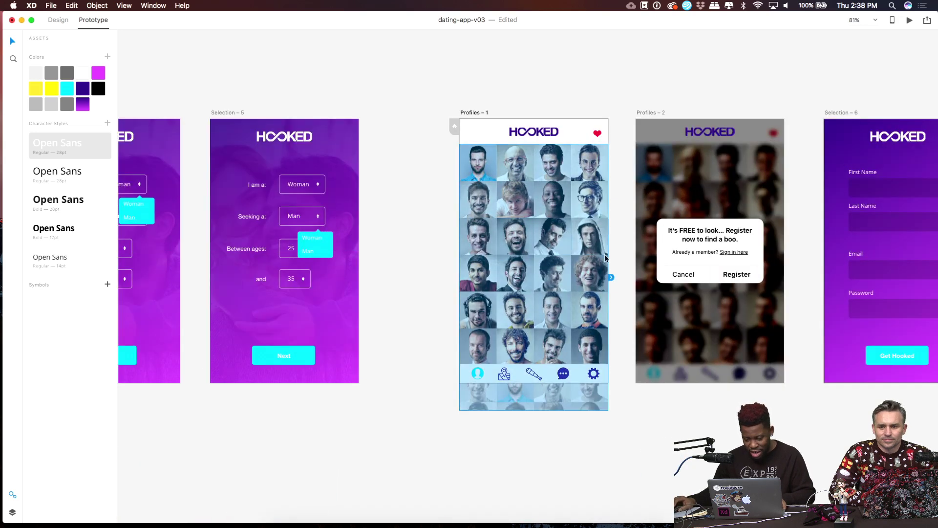
drag(612, 278, 635, 244)
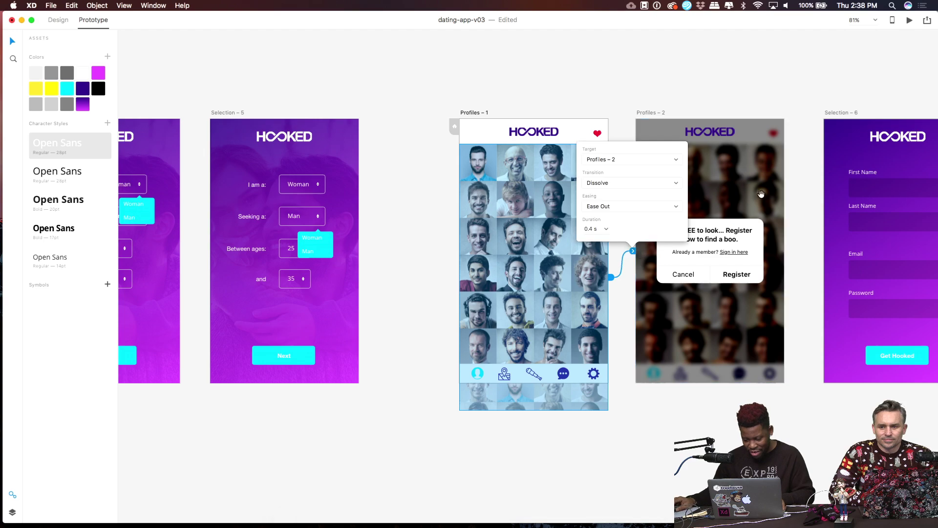
Link the Register option in the Profiles – 2 popup to Selection – 6 with a 0.4 s Dissolve and Ease Out easing.
scroll(585, 204, right, 5)
scroll(567, 267, up, 1)
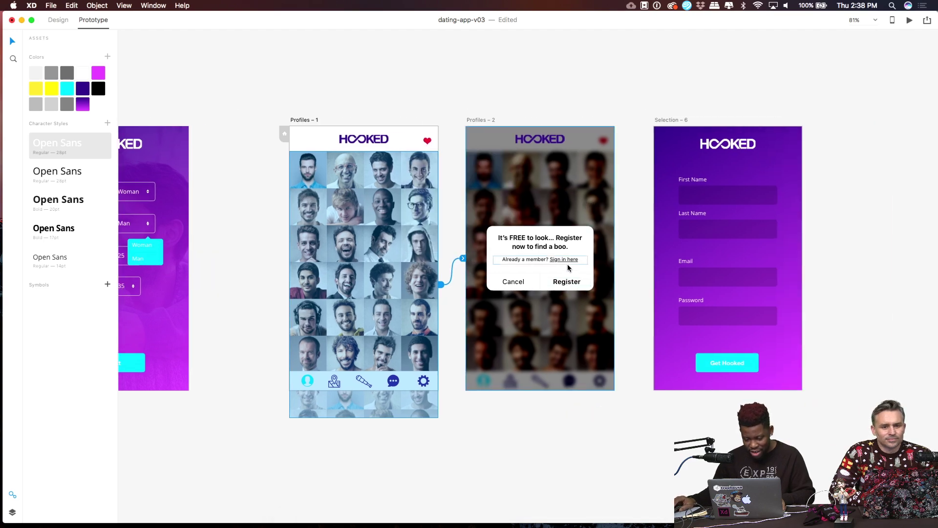
scroll(568, 264, up, 3)
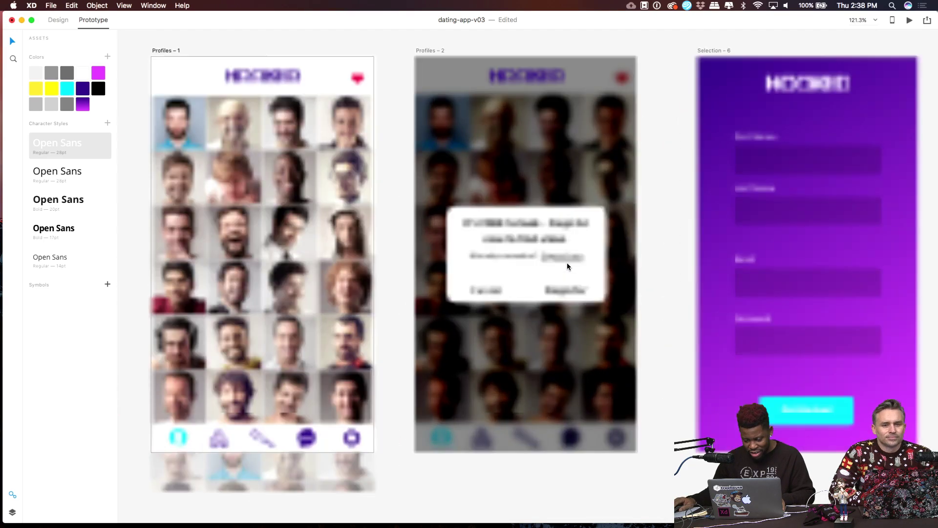
click(576, 290)
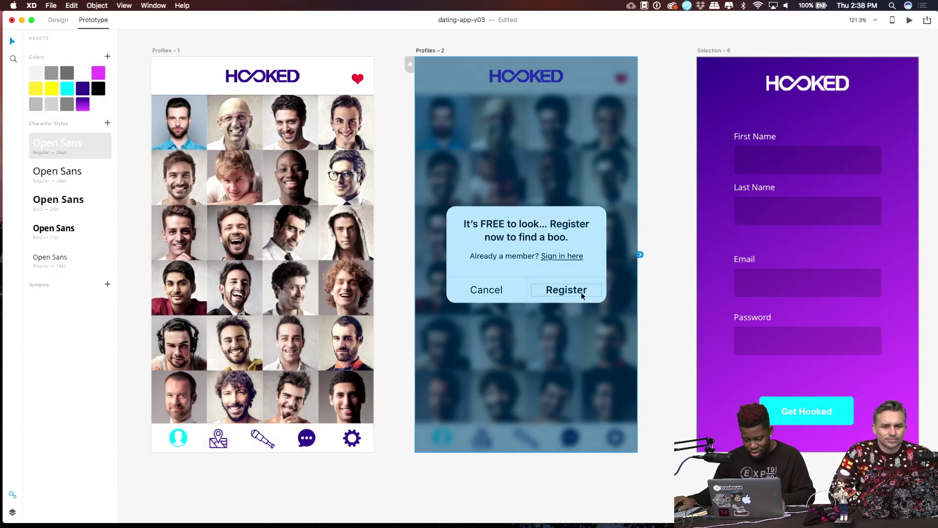
click(582, 295)
click(590, 294)
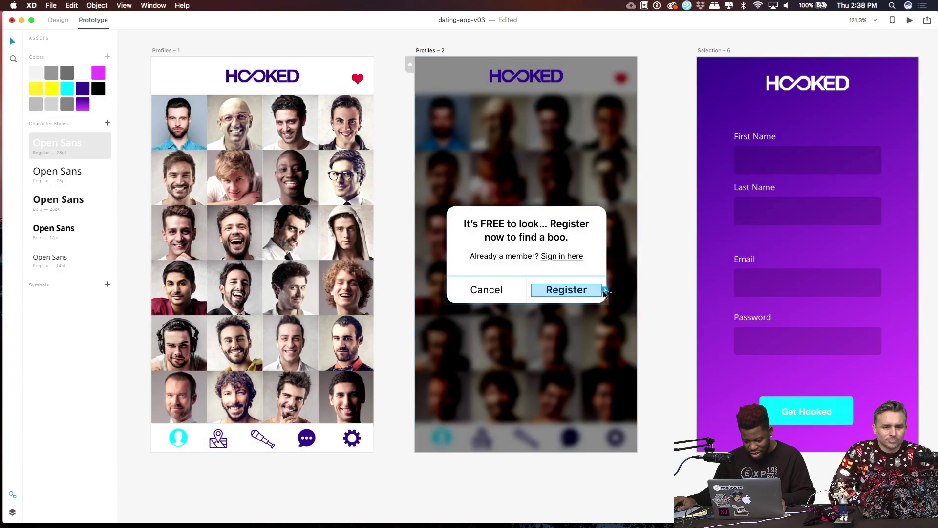
drag(605, 290, 699, 238)
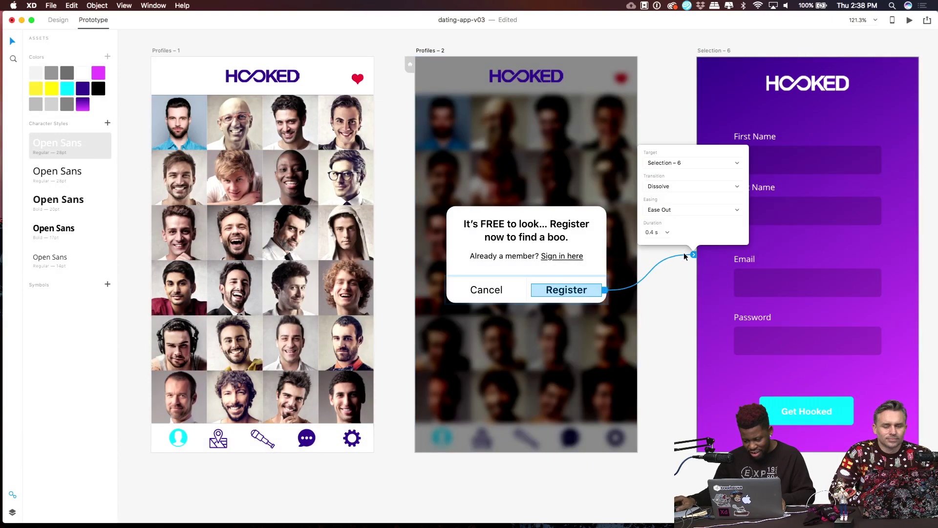
Link the Get Hooked button on Selection – 6 to the Profiles artboard in the Profiles row.
scroll(684, 269, down, 5)
scroll(723, 260, up, 1)
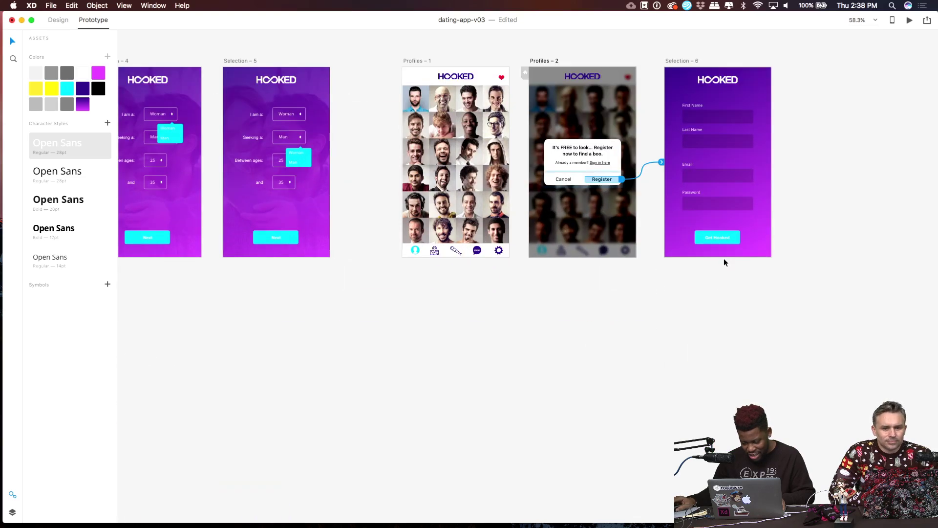
scroll(720, 247, down, 3)
drag(720, 254, 820, 186)
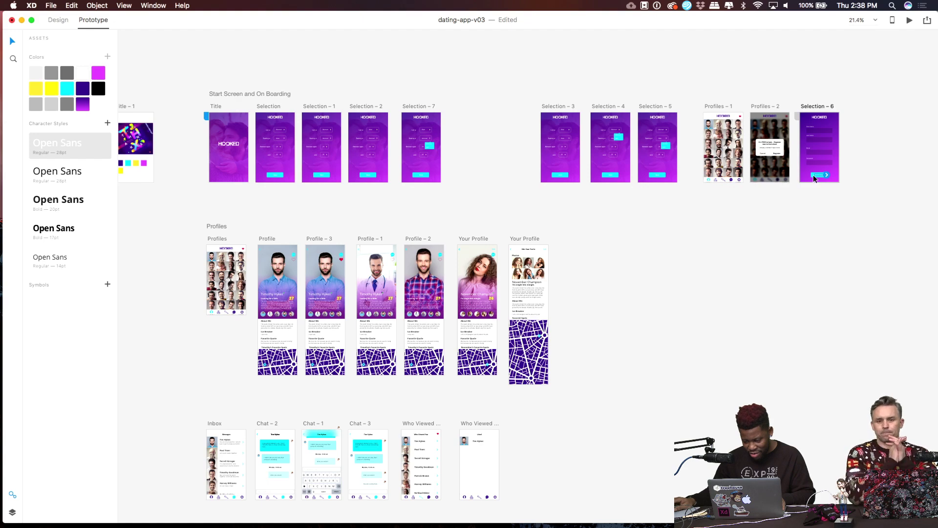
scroll(813, 175, up, 4)
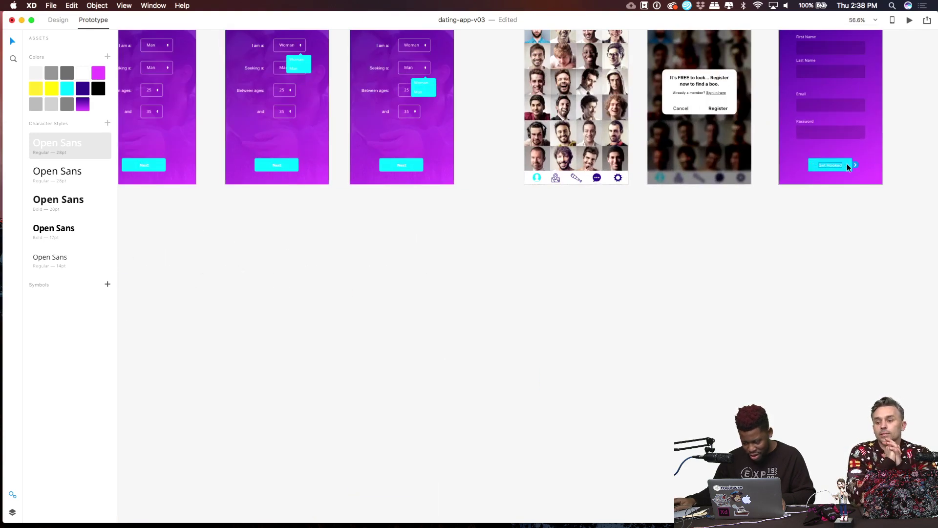
scroll(843, 167, down, 5)
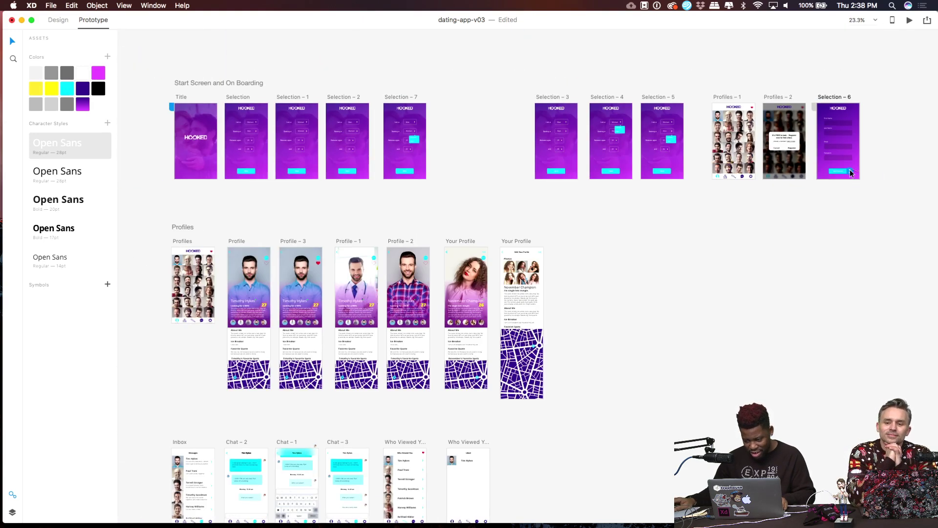
drag(850, 170, 196, 286)
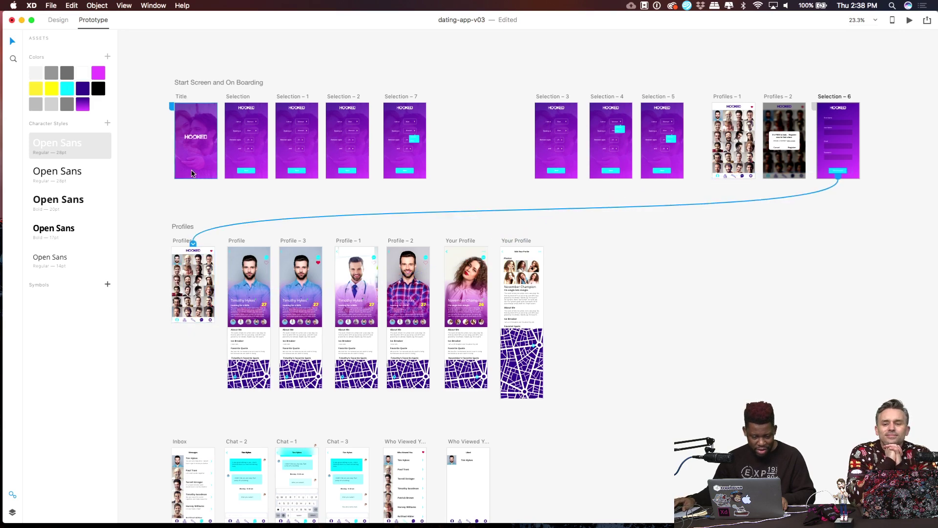
Preview the prototype from the Title artboard and walk through the register popup and sign-up form to the profiles grid.
scroll(191, 173, up, 2)
scroll(269, 205, up, 5)
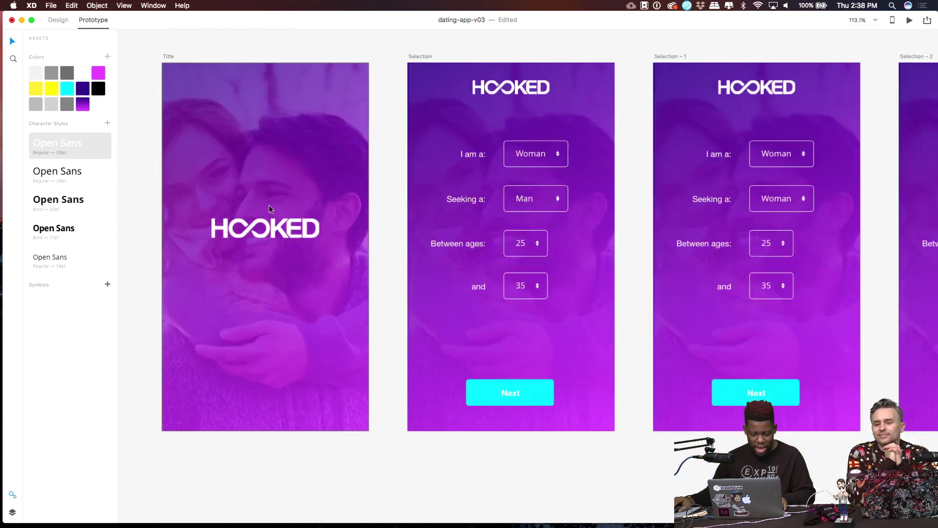
click(166, 57)
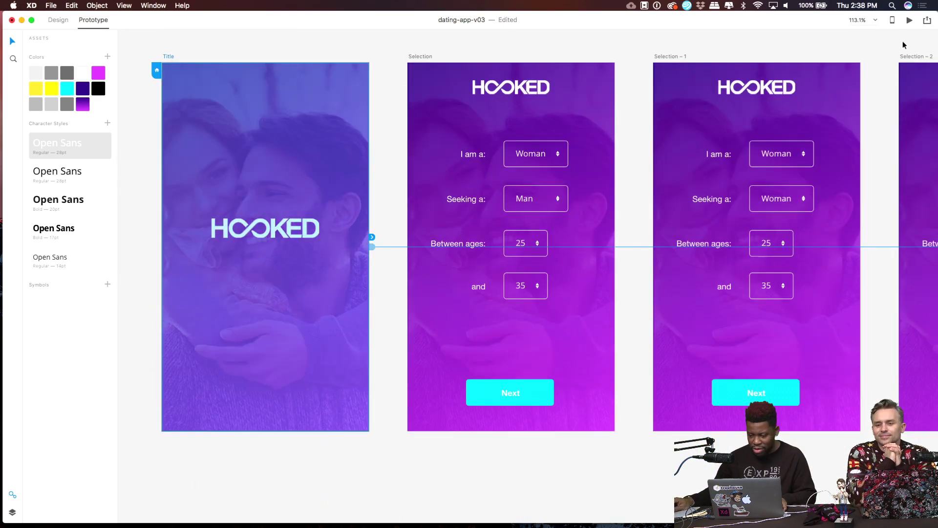
click(910, 21)
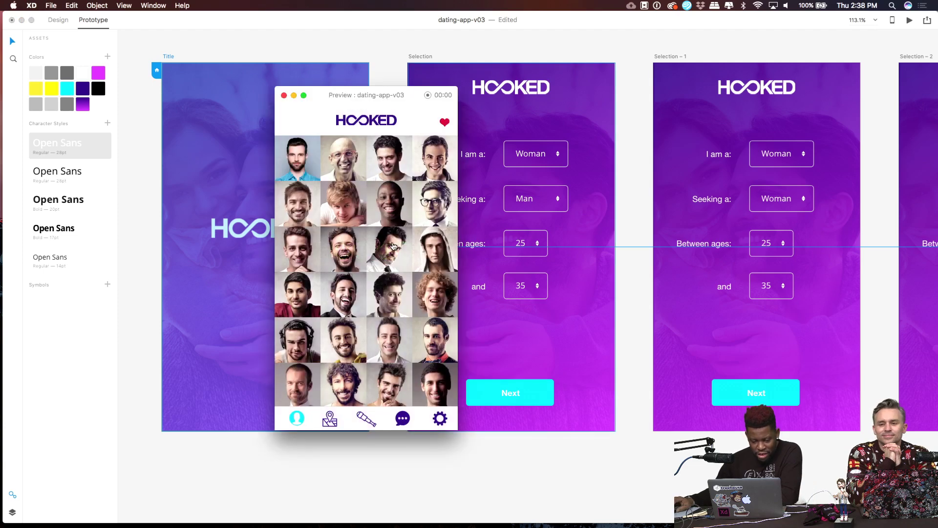
click(317, 165)
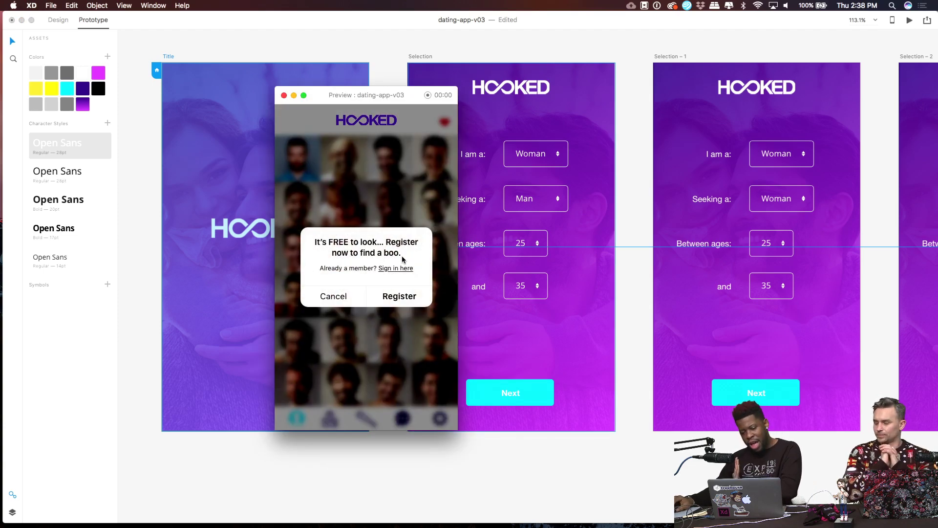
click(394, 300)
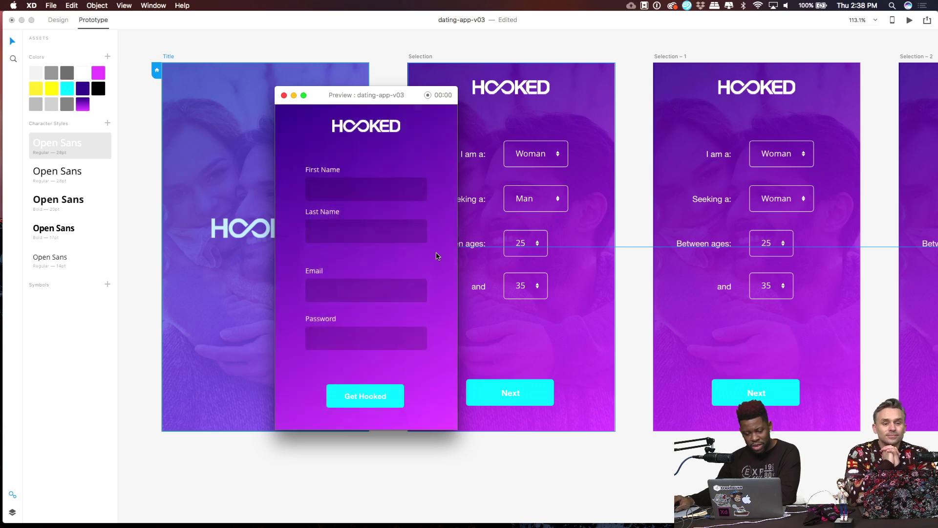
click(351, 398)
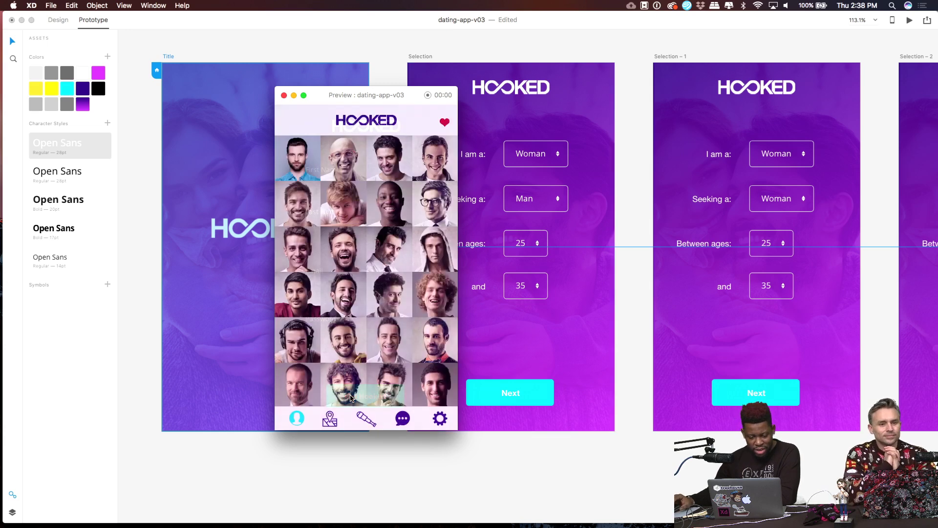
Open the first man's profile in the preview, switch between his second and third photos, and review the profile details down to the map.
click(300, 164)
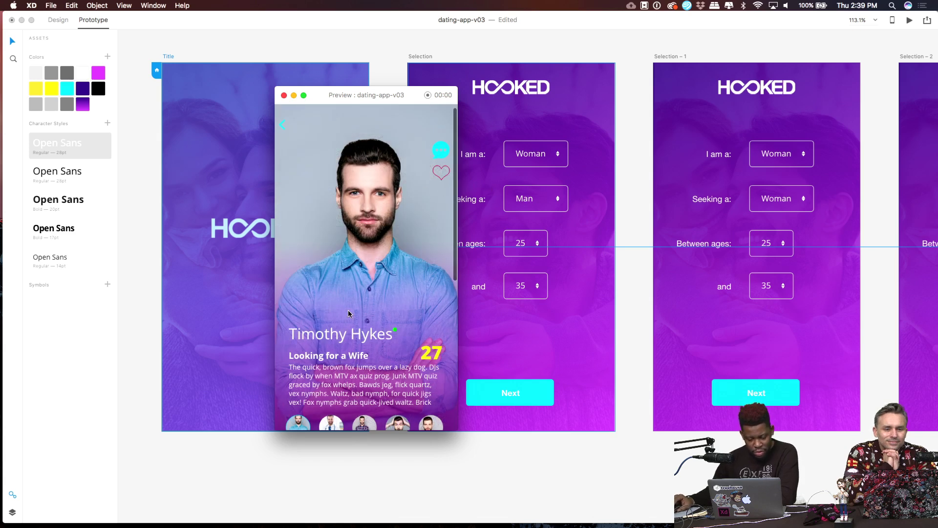
scroll(342, 318, down, 5)
scroll(330, 377, up, 5)
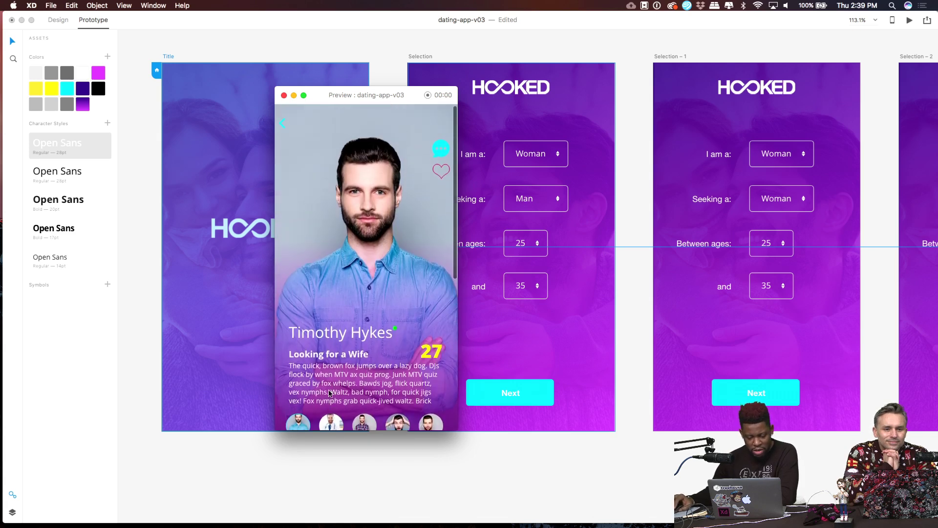
click(330, 424)
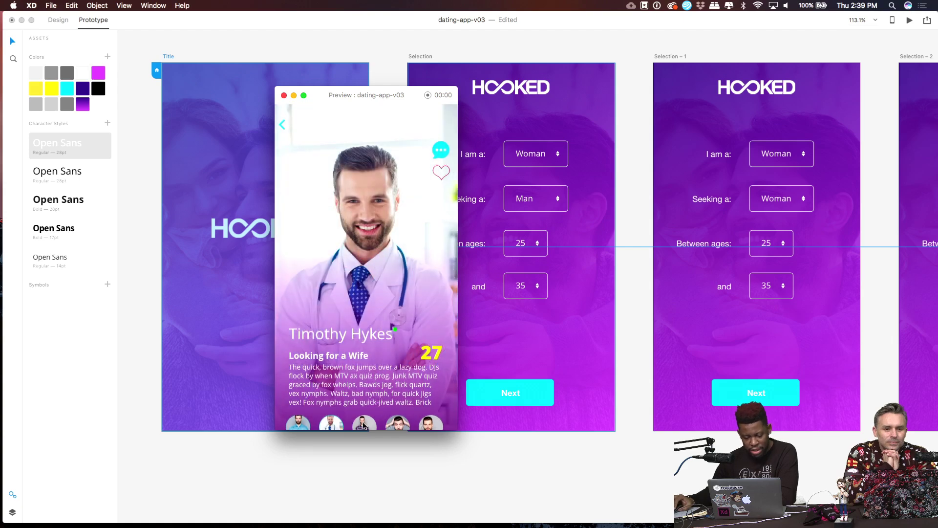
click(363, 424)
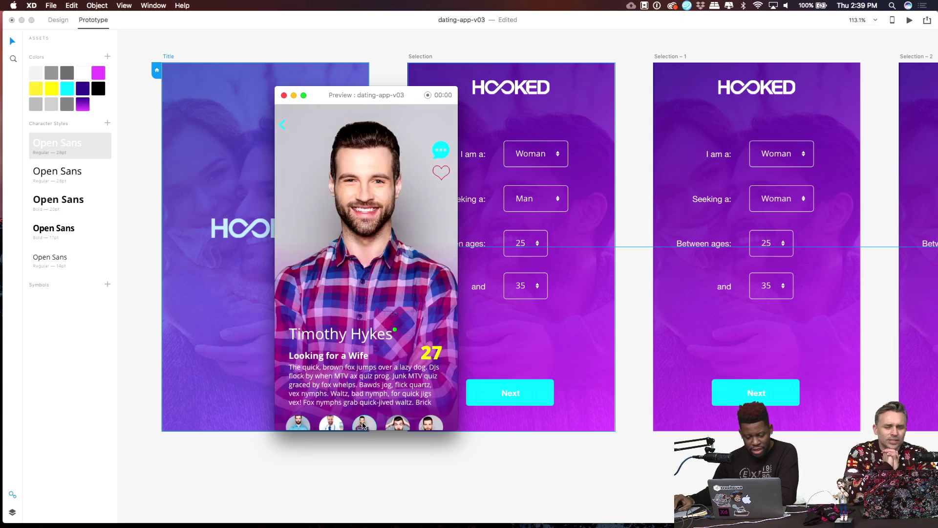
click(332, 426)
scroll(350, 360, down, 5)
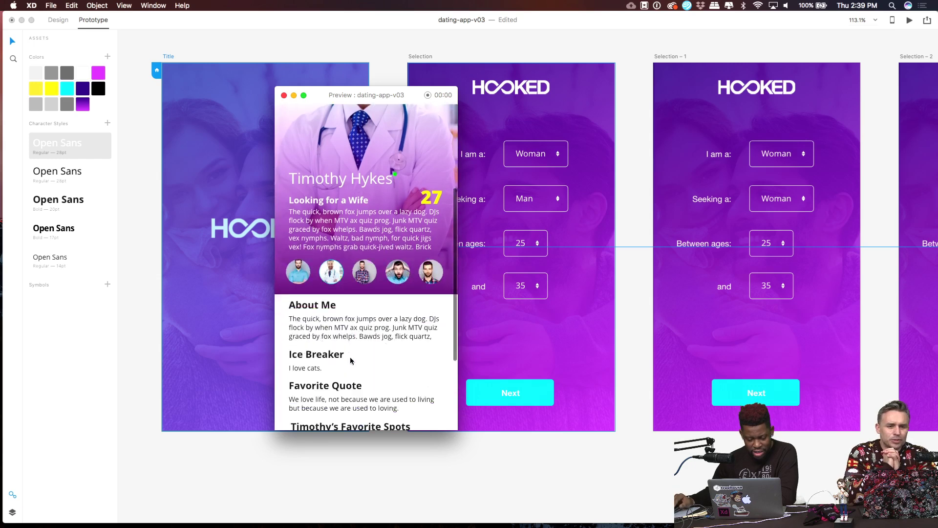
scroll(351, 360, down, 4)
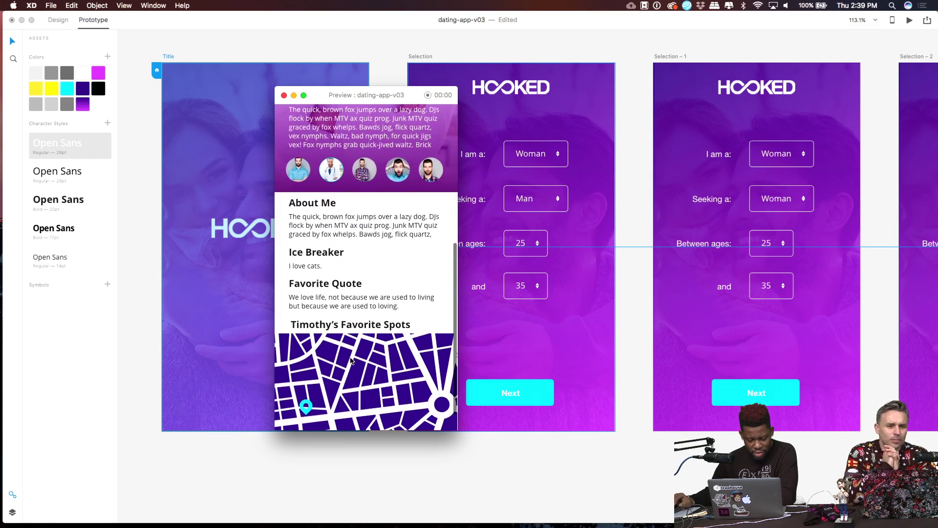
scroll(351, 361, down, 1)
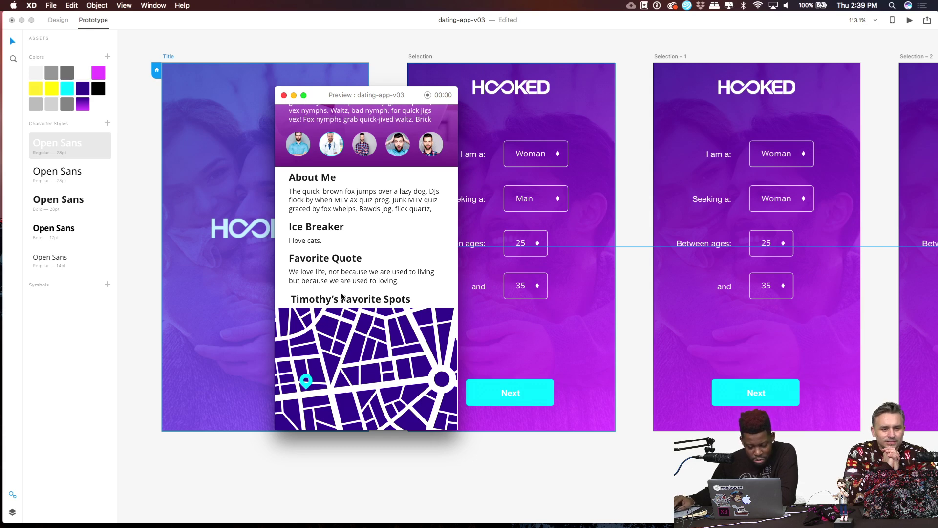
scroll(397, 280, up, 10)
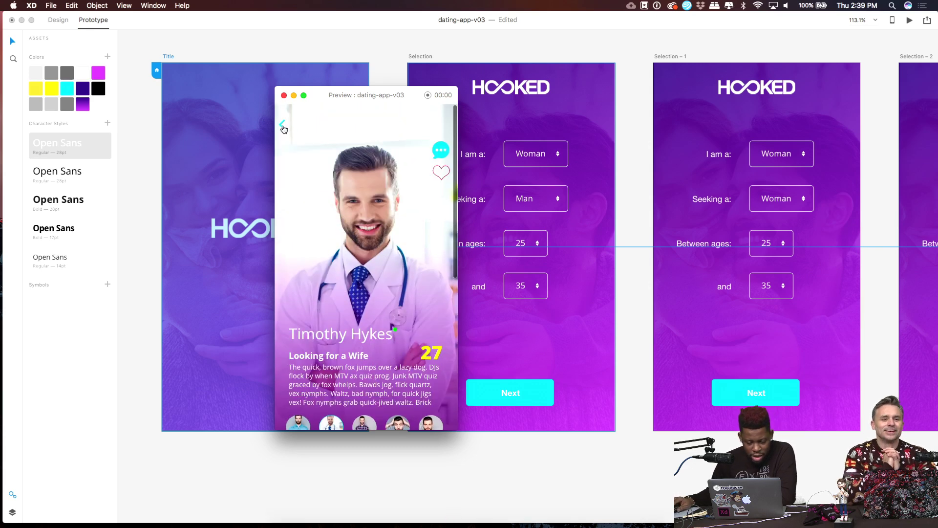
Go back through the man's profile photos in the preview and return to the profiles grid.
click(282, 127)
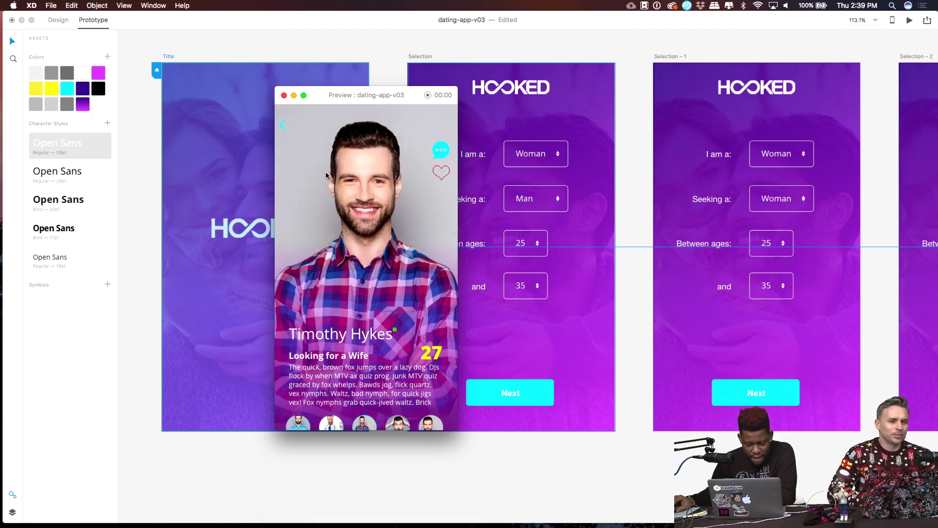
scroll(326, 171, down, 10)
scroll(281, 131, up, 10)
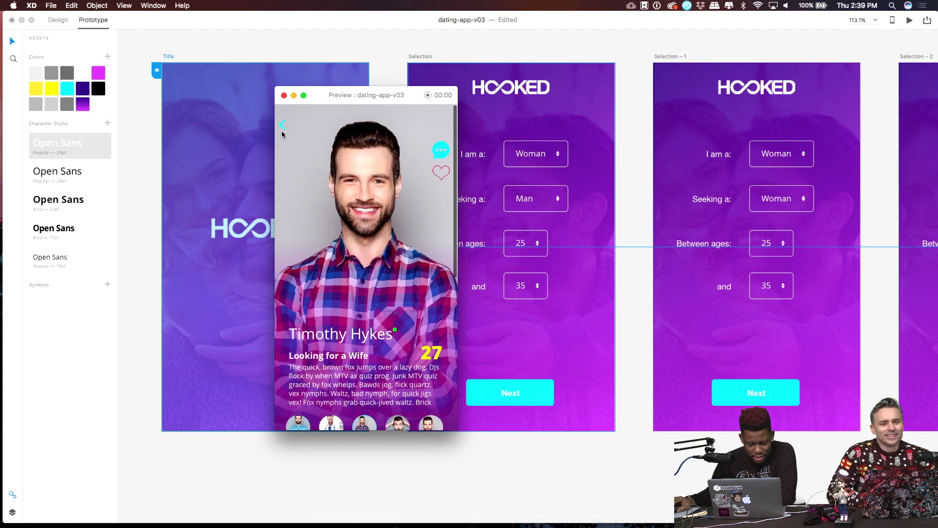
click(283, 127)
click(283, 128)
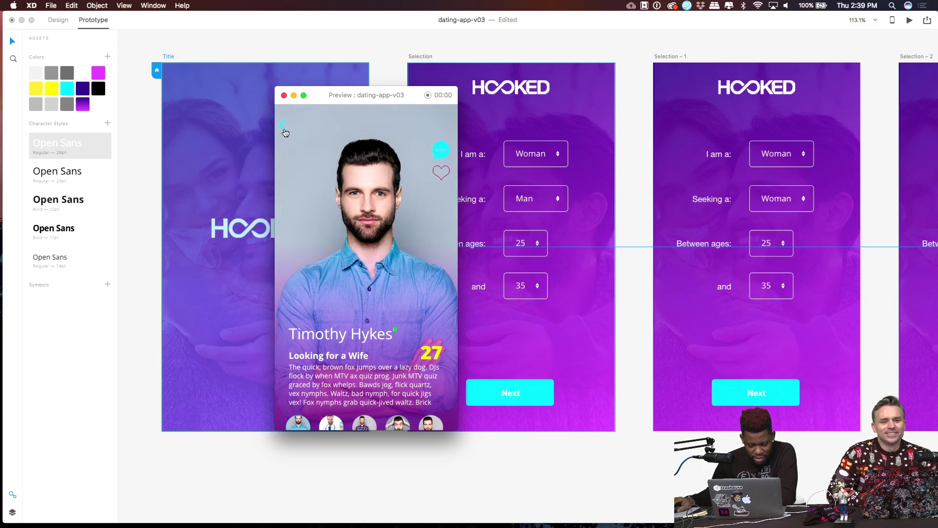
click(284, 129)
Check the Your Spots map, the Who Viewed You list and the Messages inbox in the preview.
click(337, 423)
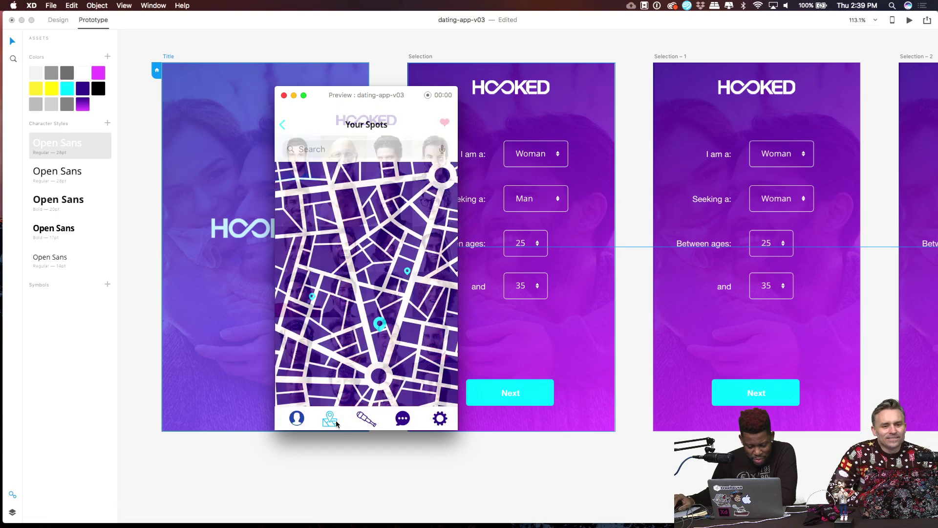
click(368, 421)
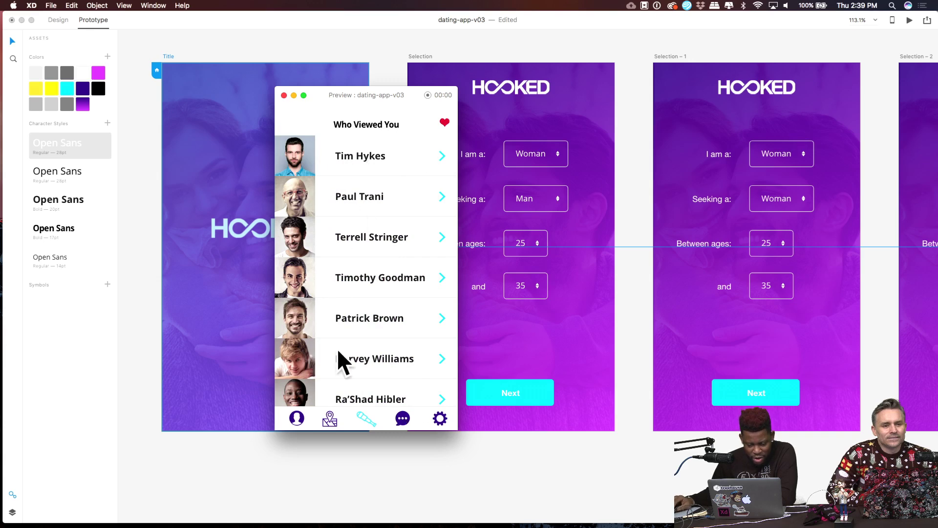
click(404, 421)
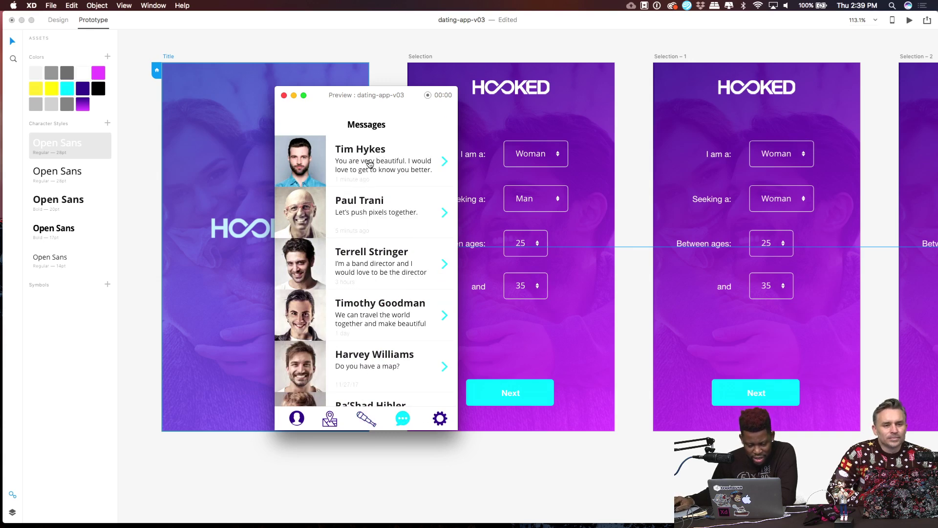
Open the first conversation in the preview, send the reply "You are a sorry man", and finish on the Edit Your Profile screen.
click(370, 166)
click(351, 394)
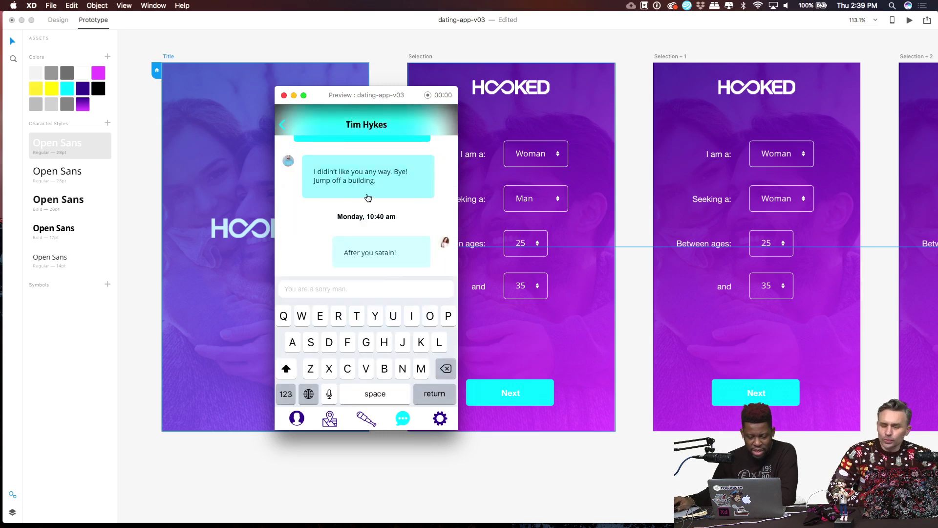
click(364, 291)
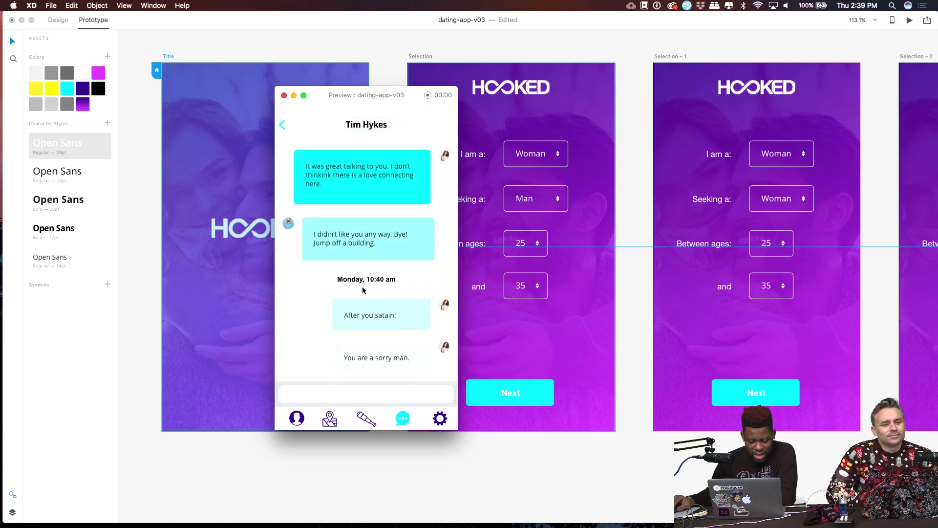
click(439, 420)
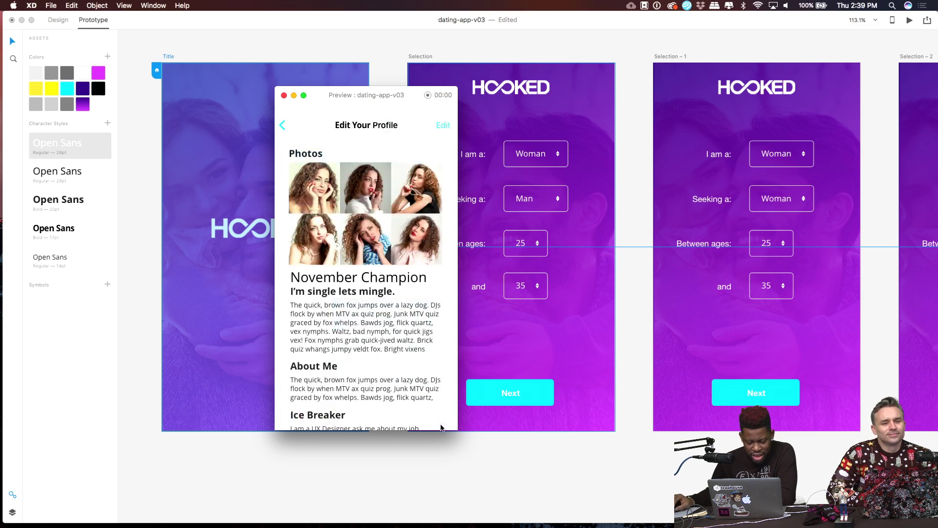
click(284, 96)
Select the photos, profile text and map below the header on the Edit Your Profile artboard.
scroll(245, 209, right, 2)
scroll(245, 210, right, 3)
scroll(410, 252, down, 5)
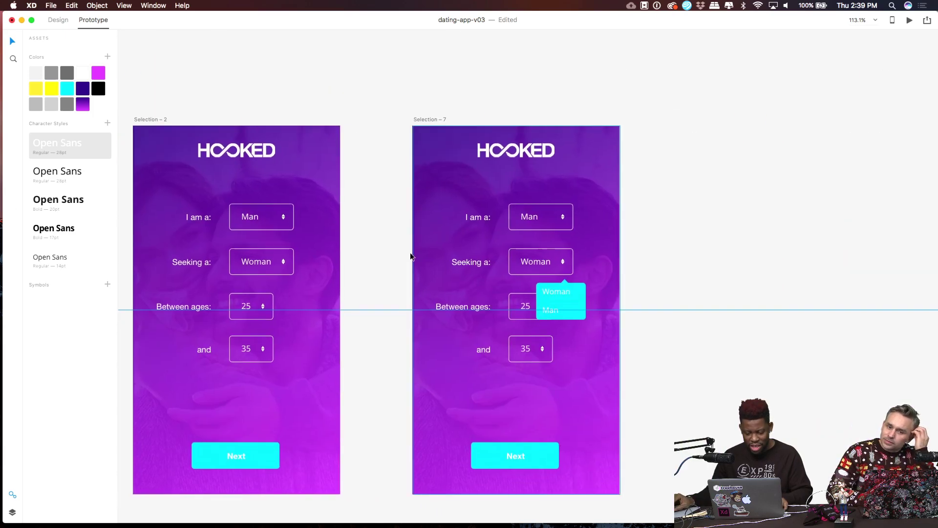
scroll(411, 307, down, 3)
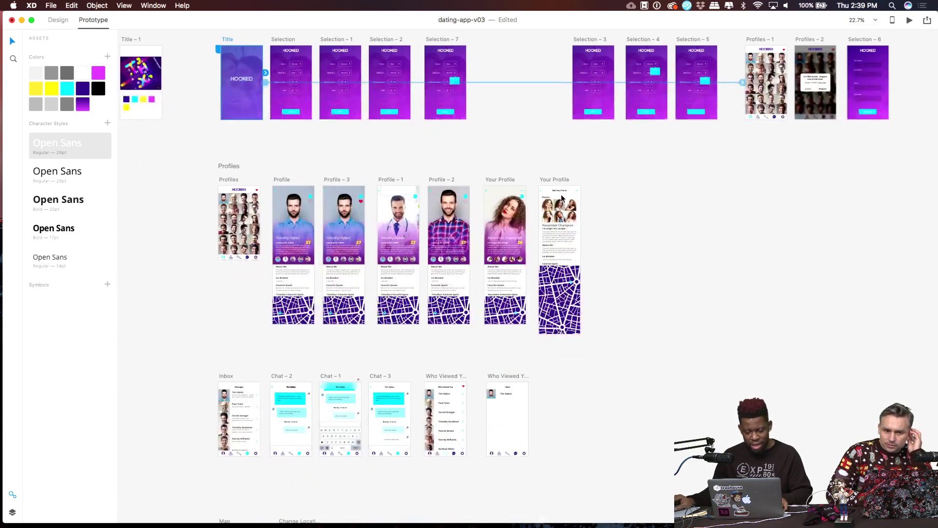
scroll(550, 181, up, 8)
scroll(626, 235, down, 5)
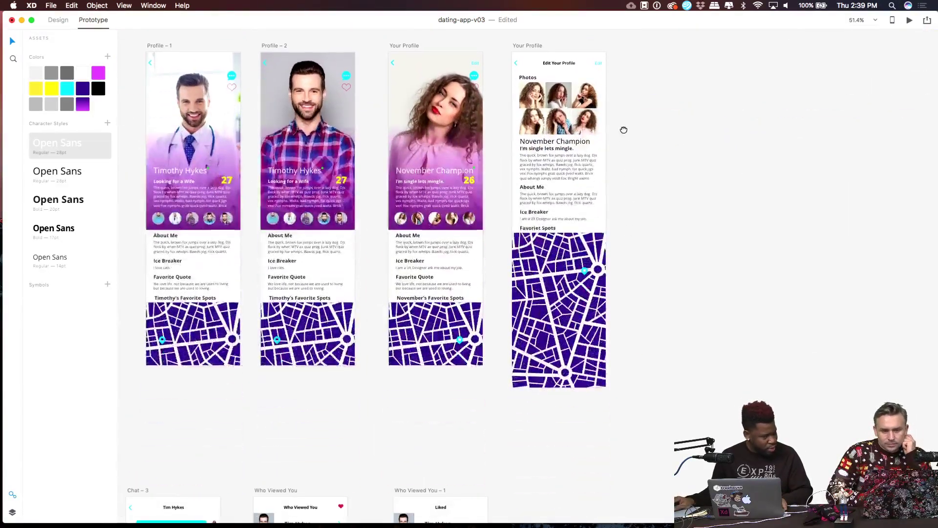
drag(511, 79, 639, 325)
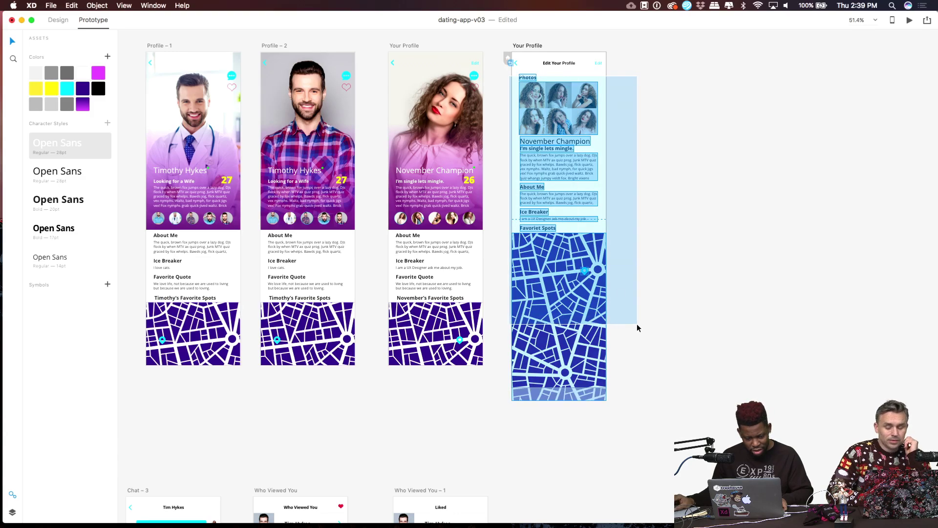
drag(529, 137, 521, 106)
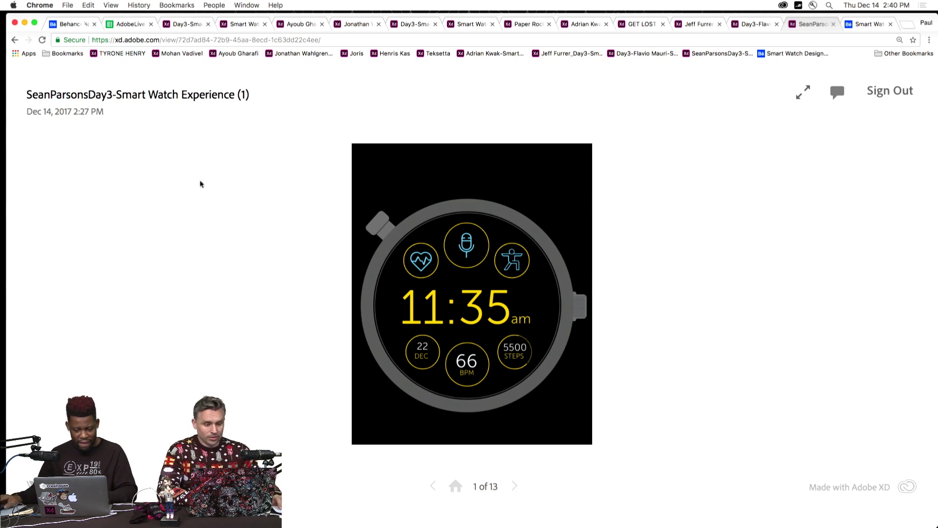
Switch to Chrome and review the screens of the shared Day3-Smart Watch Experience prototype, starting from its home screen.
click(176, 30)
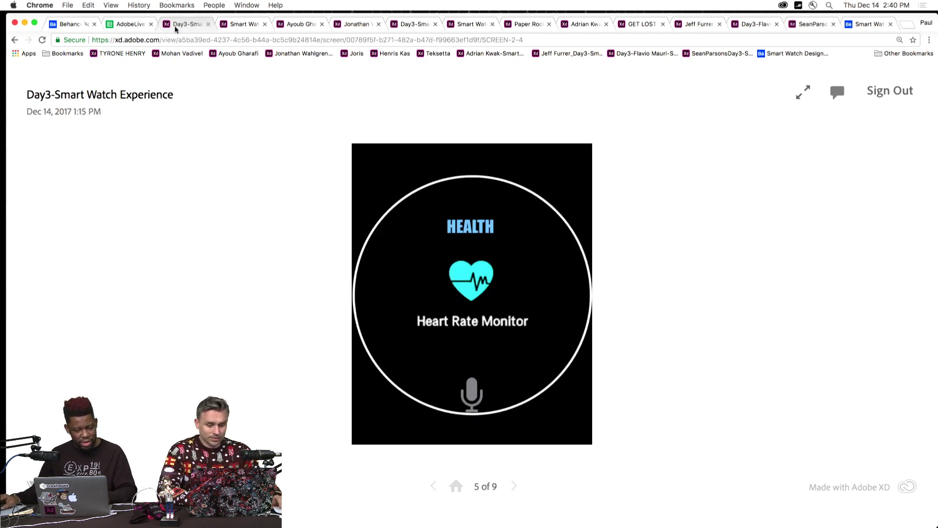
click(457, 487)
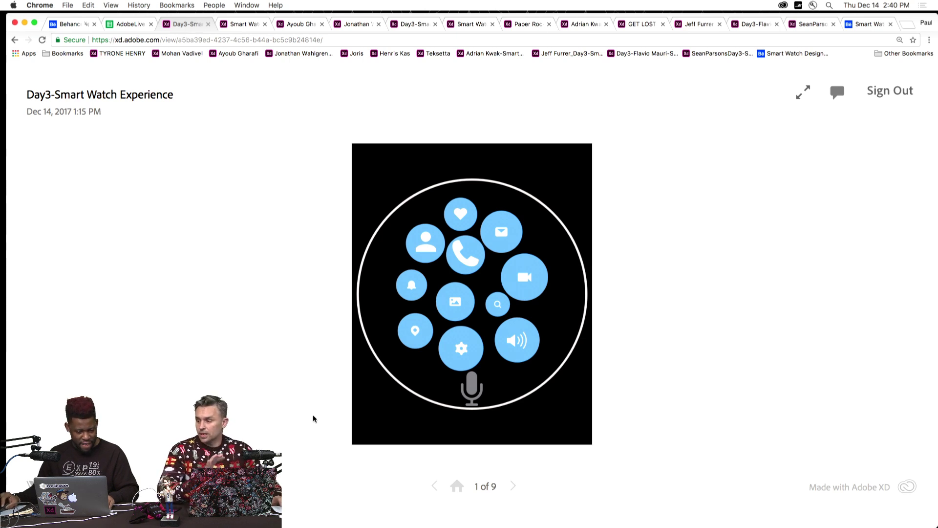
click(513, 487)
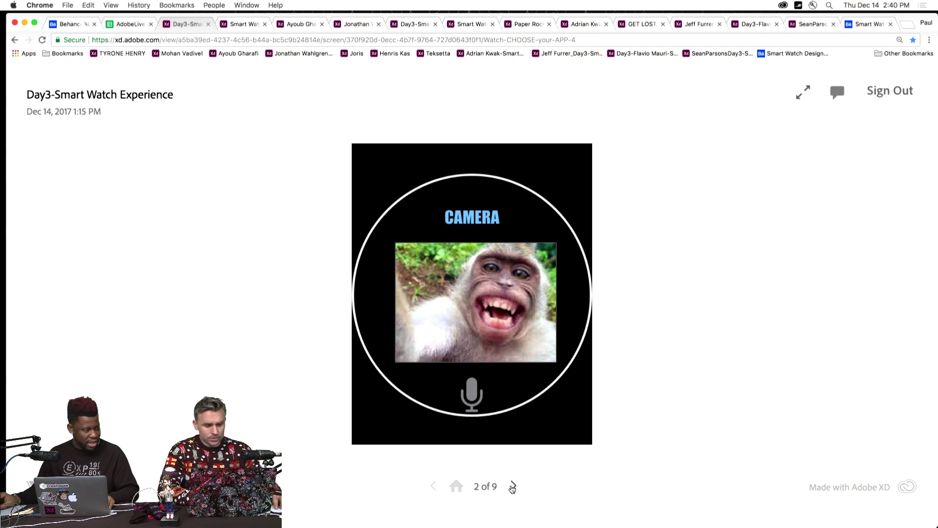
click(512, 486)
click(512, 487)
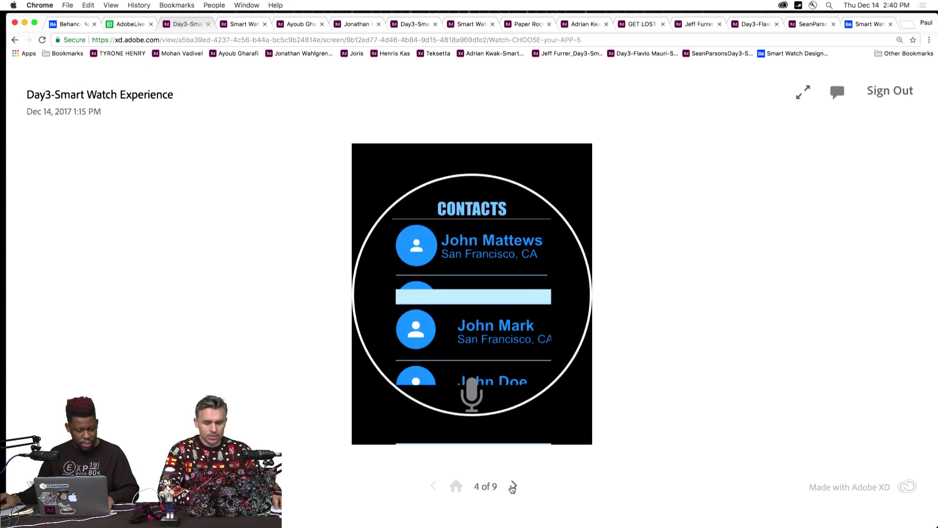
click(512, 486)
click(513, 486)
click(512, 487)
click(513, 486)
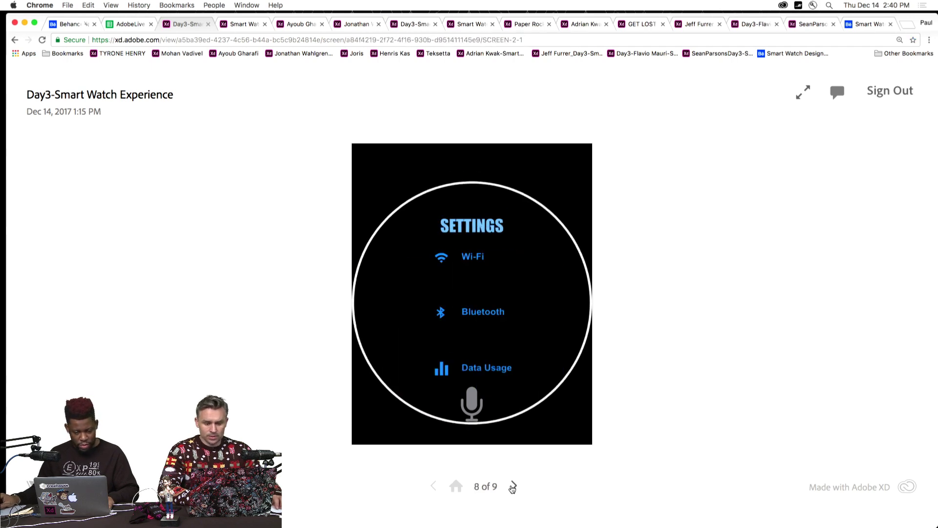
click(512, 487)
click(512, 486)
click(512, 486)
click(513, 487)
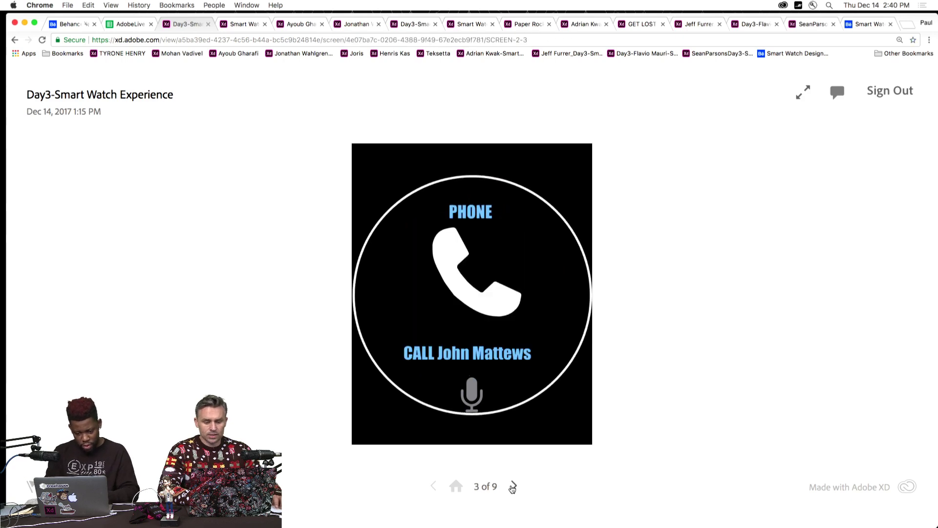
click(433, 486)
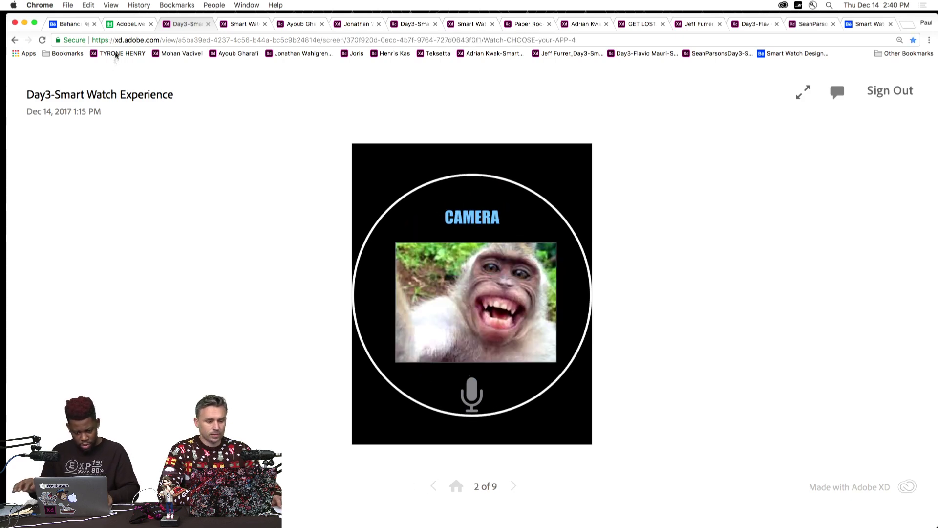
Open the shared Smart Watch Experience prototype dated 1:00 PM and review its screens from the first through the music player.
click(241, 27)
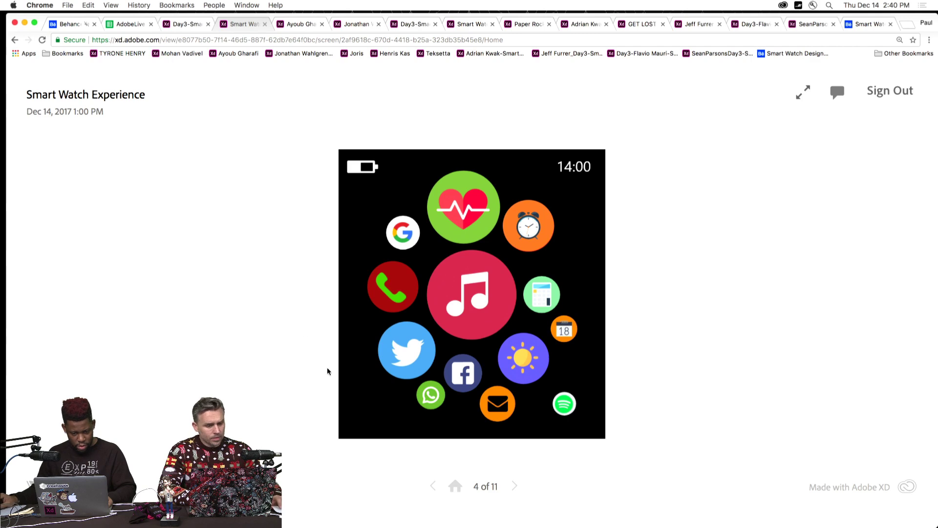
click(513, 486)
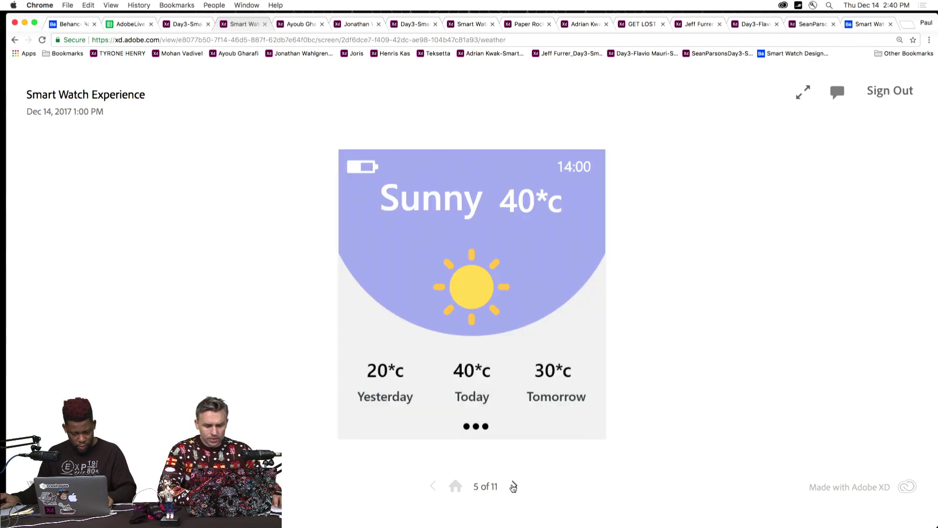
click(433, 486)
click(432, 486)
click(432, 486)
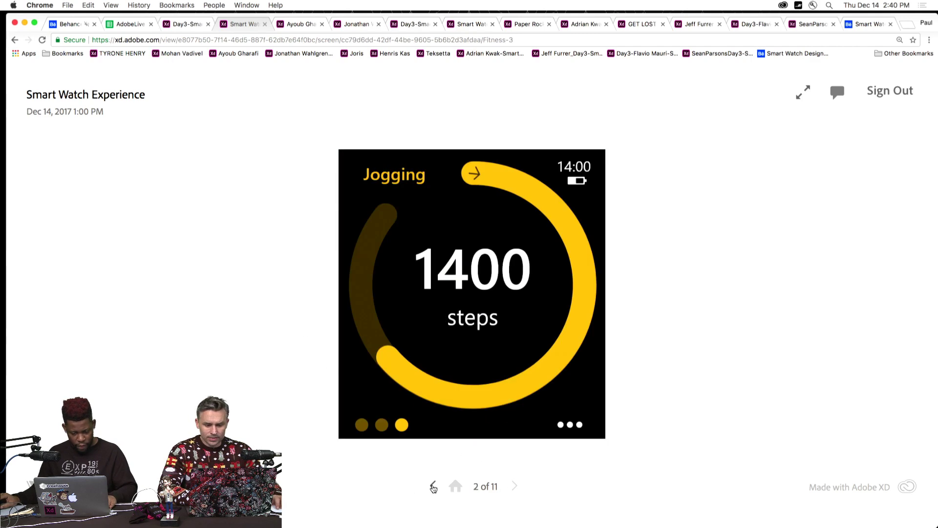
click(433, 486)
click(432, 486)
click(515, 487)
click(515, 488)
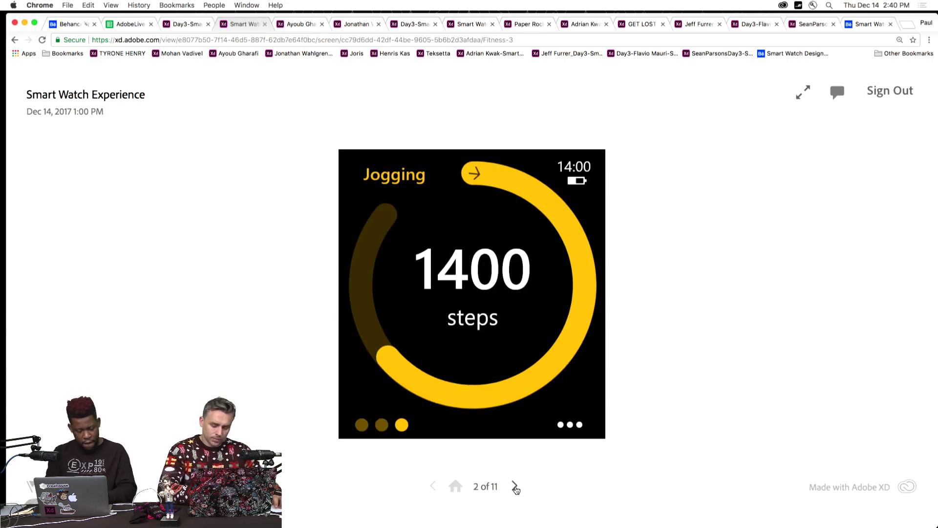
click(516, 488)
click(515, 487)
click(515, 486)
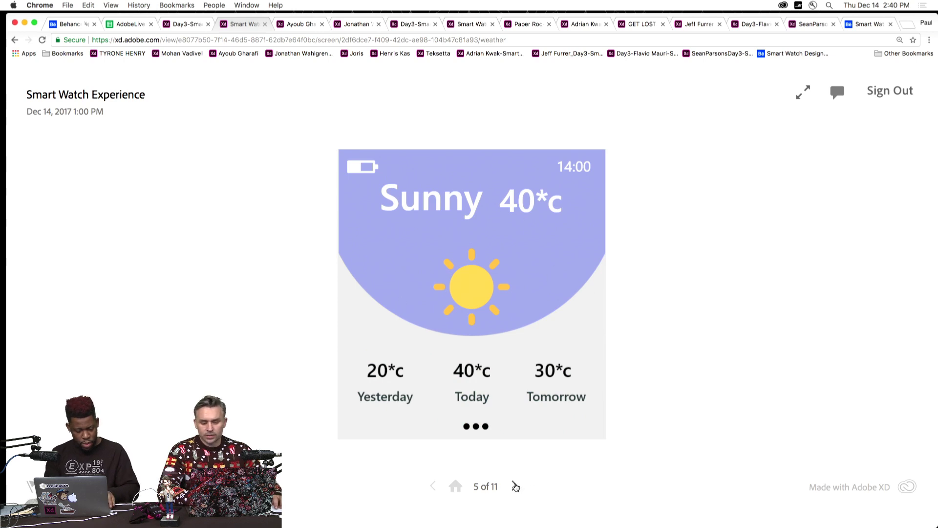
click(516, 486)
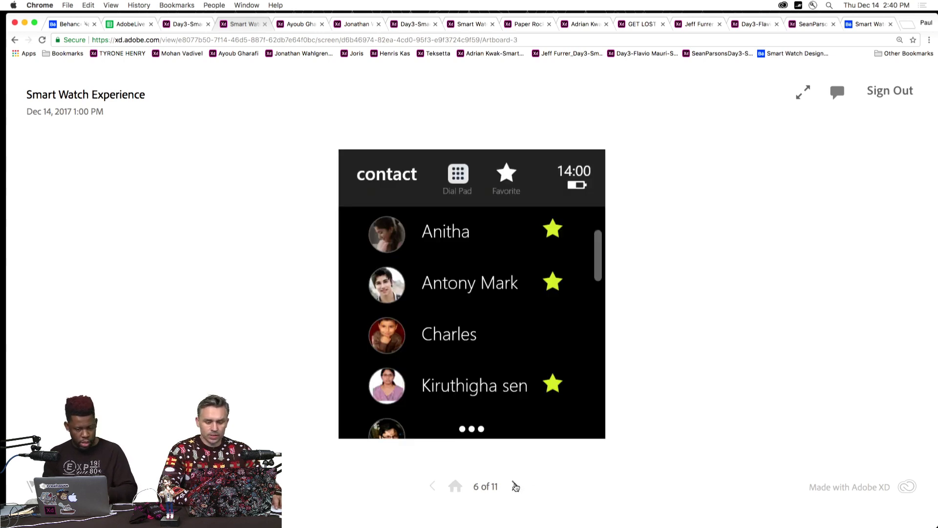
click(516, 487)
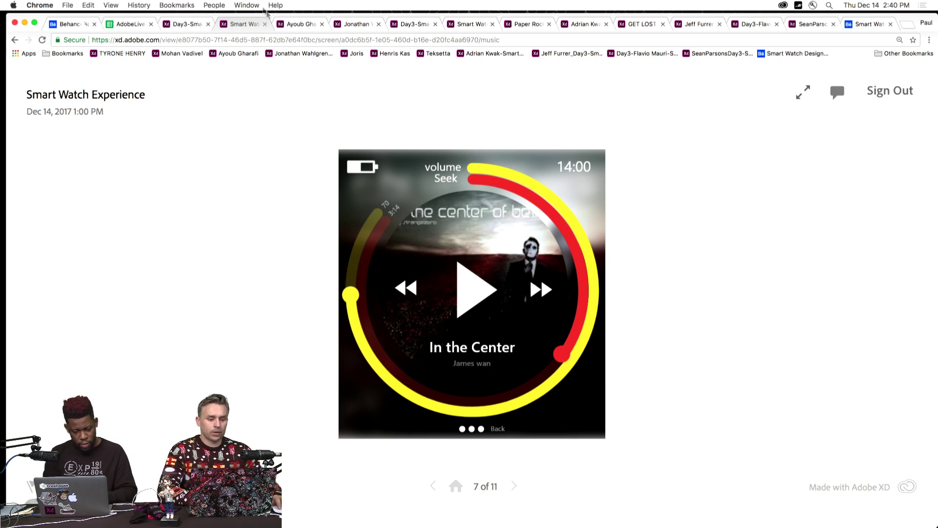
Open the shared Winspire prototype, restart it from its home screen and page through all its screens.
click(300, 25)
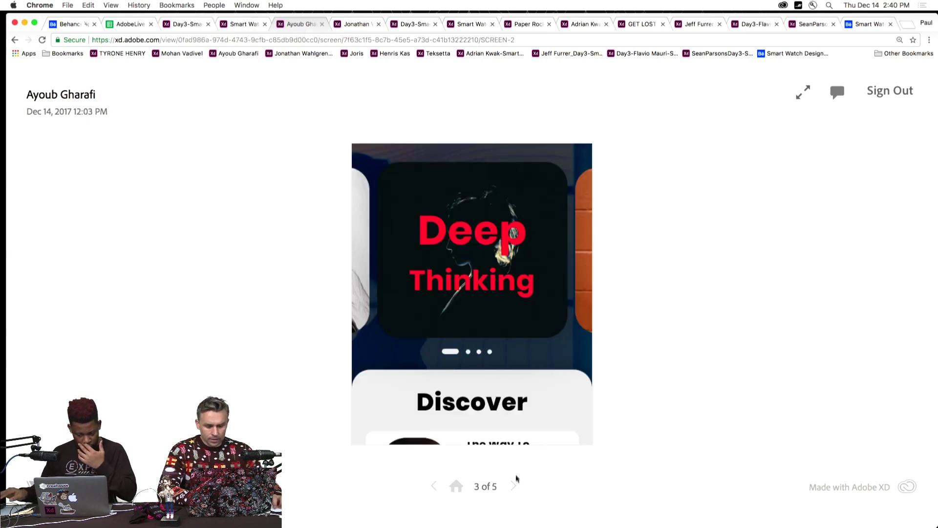
click(457, 485)
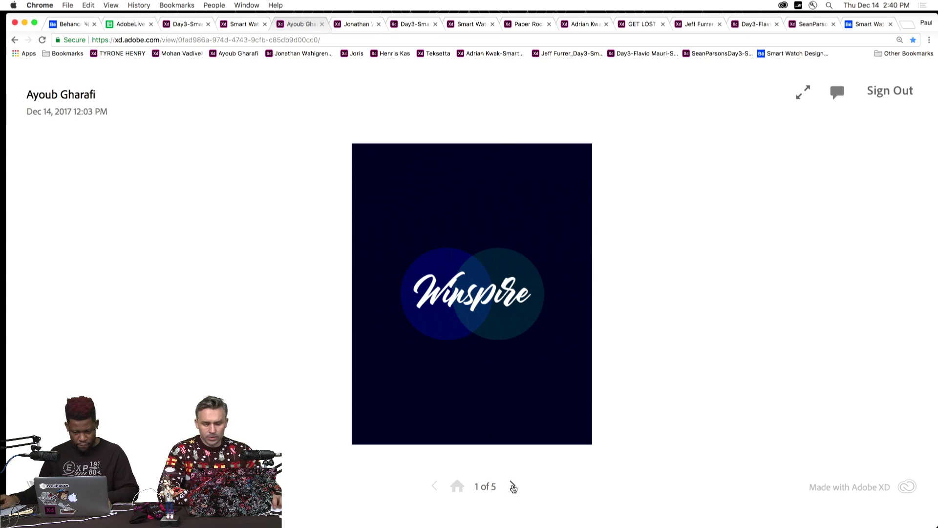
click(513, 487)
click(513, 487)
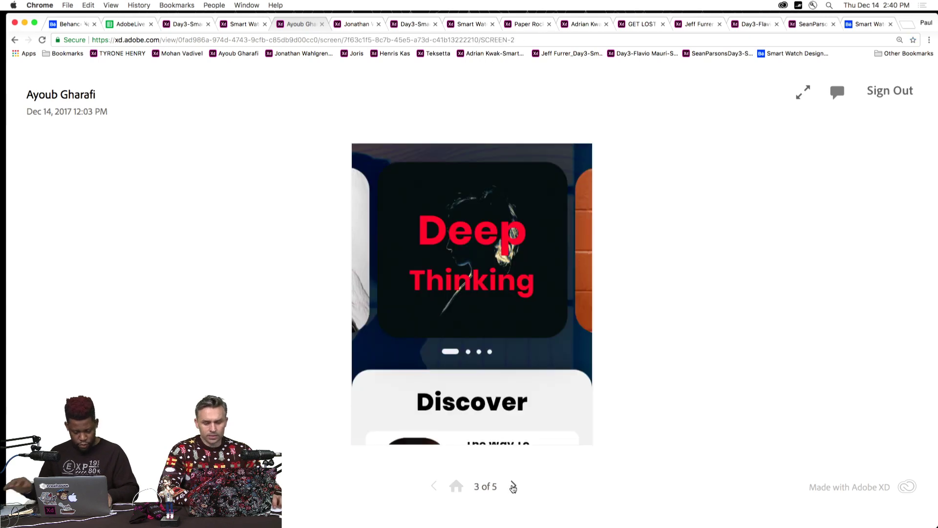
click(513, 487)
click(513, 486)
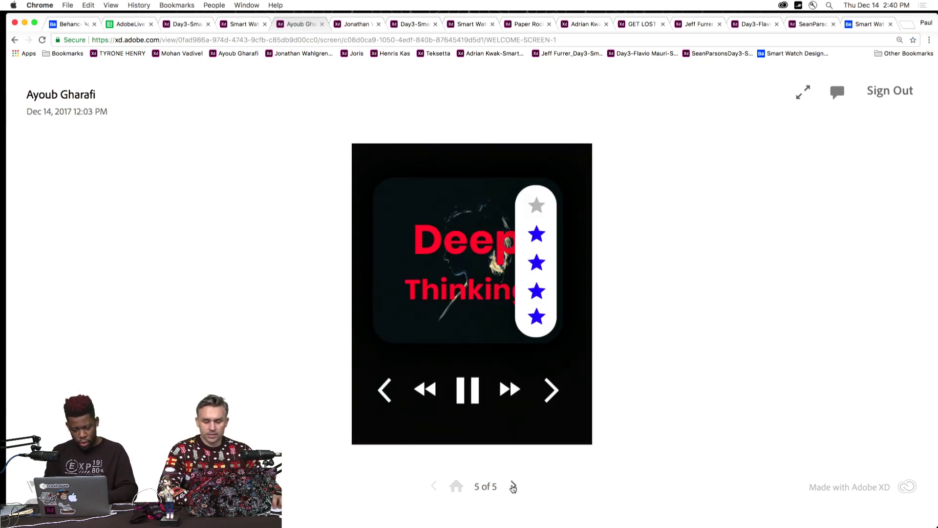
click(513, 487)
click(513, 486)
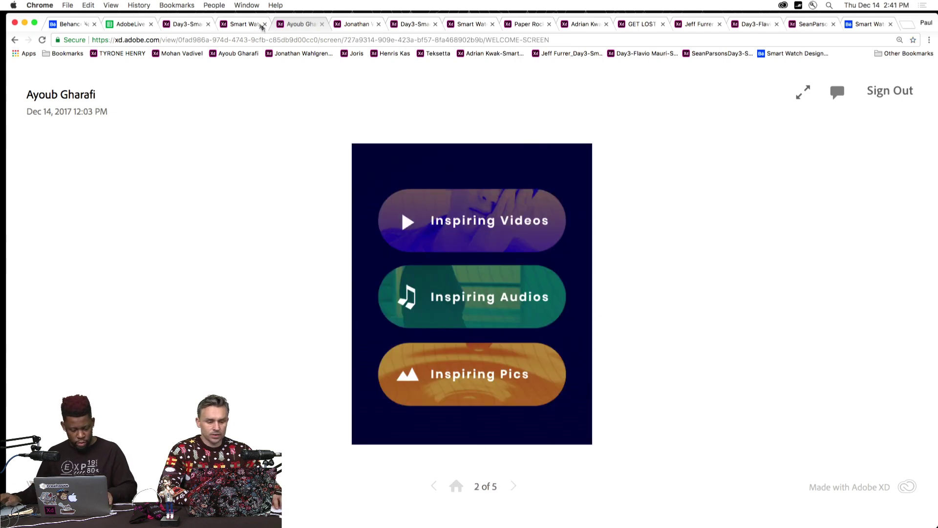
Bring up the shared Watch Face prototype and close the Winspire and Smart Watch Experience prototypes already reviewed.
click(346, 25)
click(324, 25)
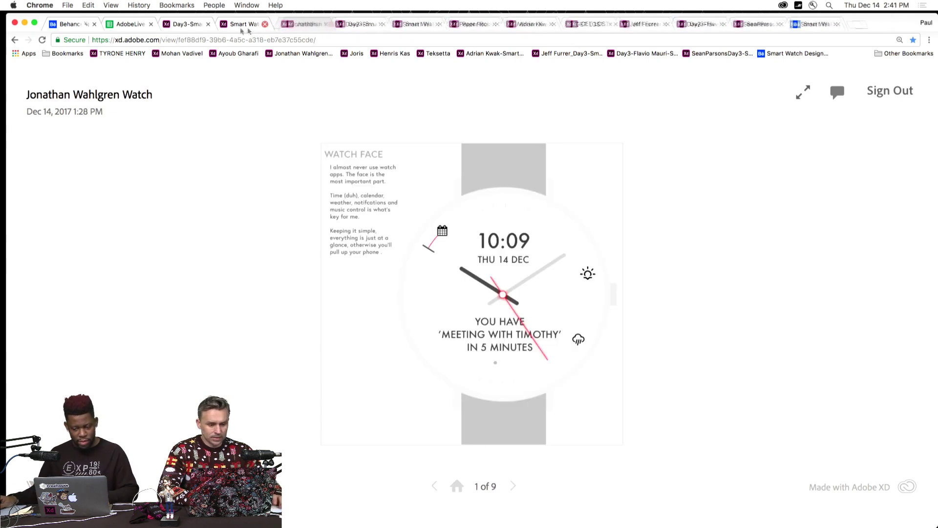
click(265, 23)
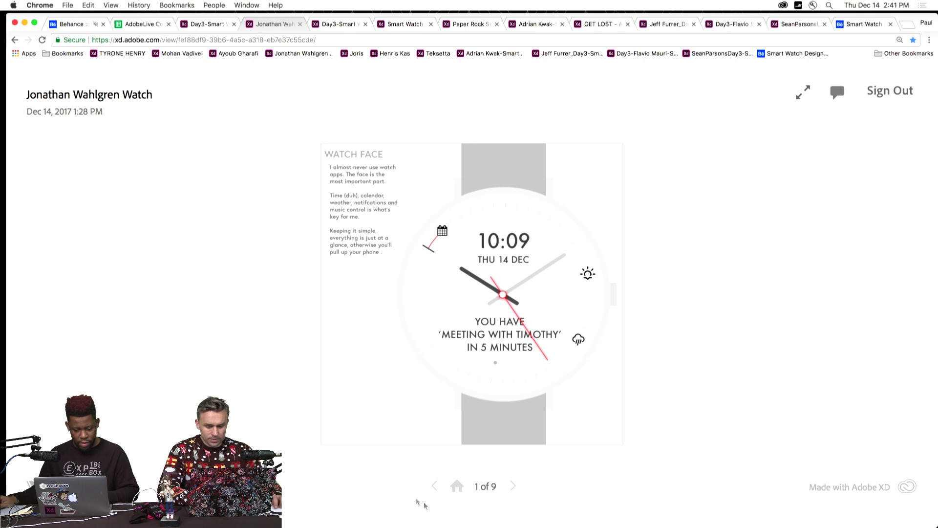
Page through the shared Watch Face prototype from its first screen to the Now Playing screen.
click(512, 487)
click(511, 488)
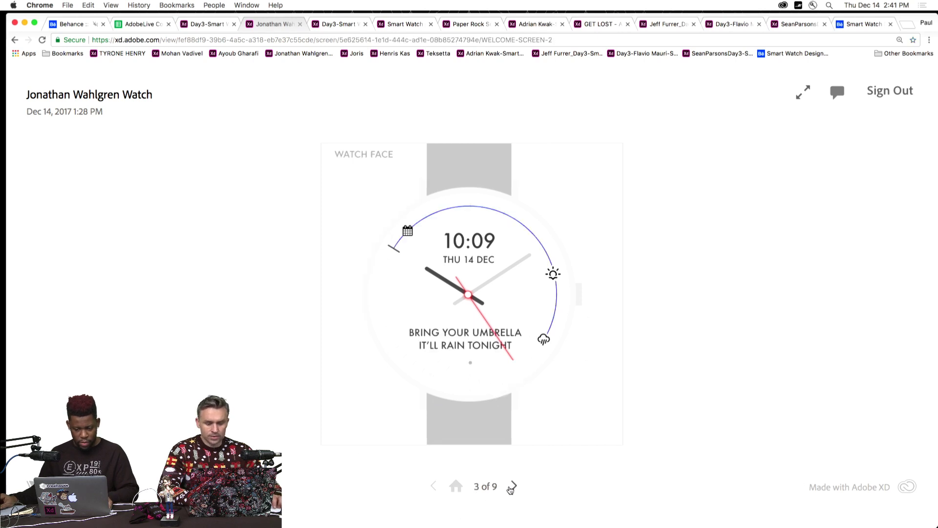
click(511, 488)
click(510, 489)
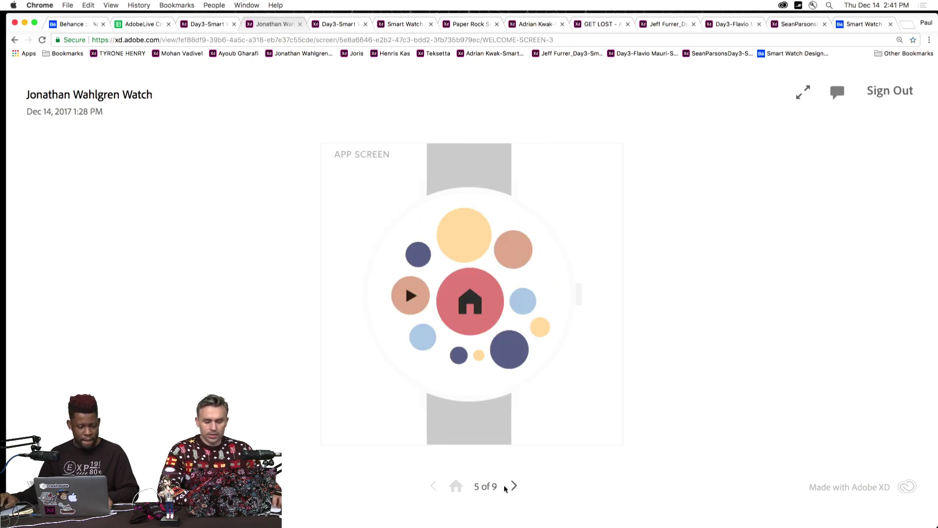
click(511, 488)
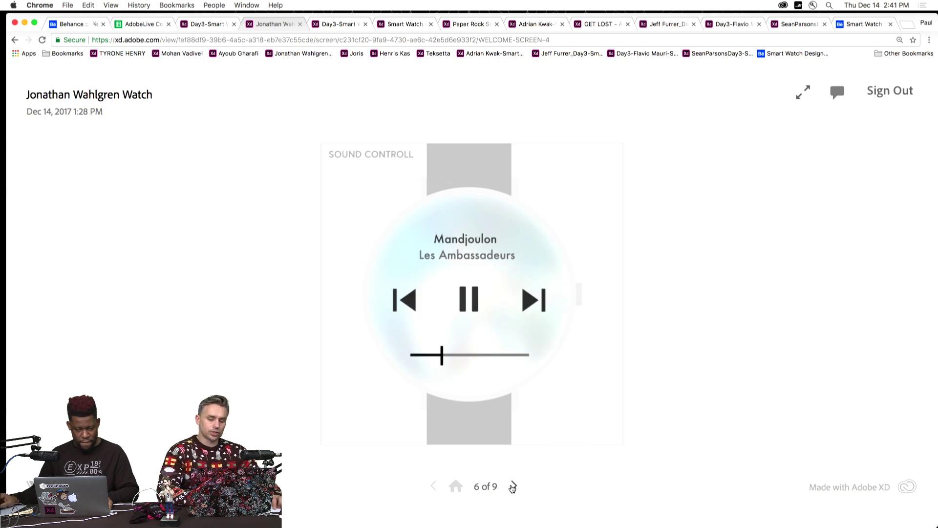
click(512, 488)
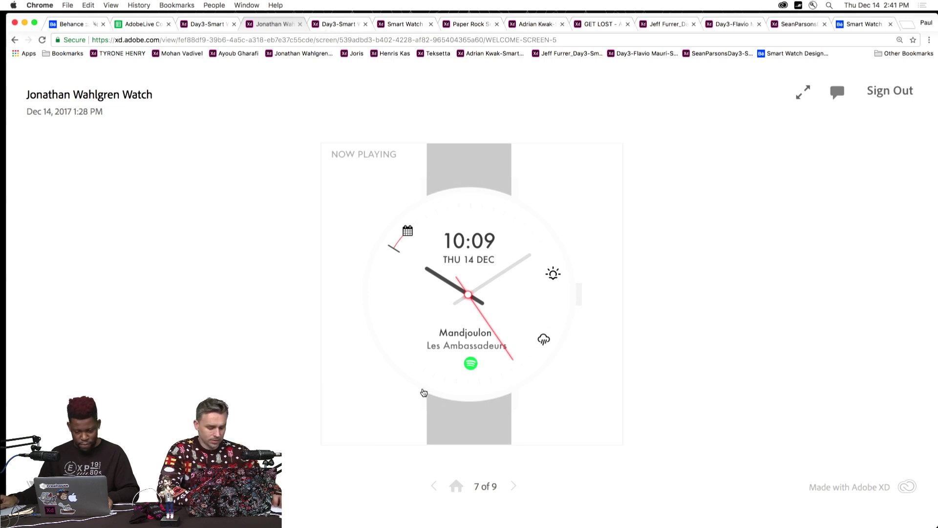
Open the shared Day3-Smart Watch Experience prototype dated 2:21 PM and page from Heart to its Meditation screen.
click(334, 5)
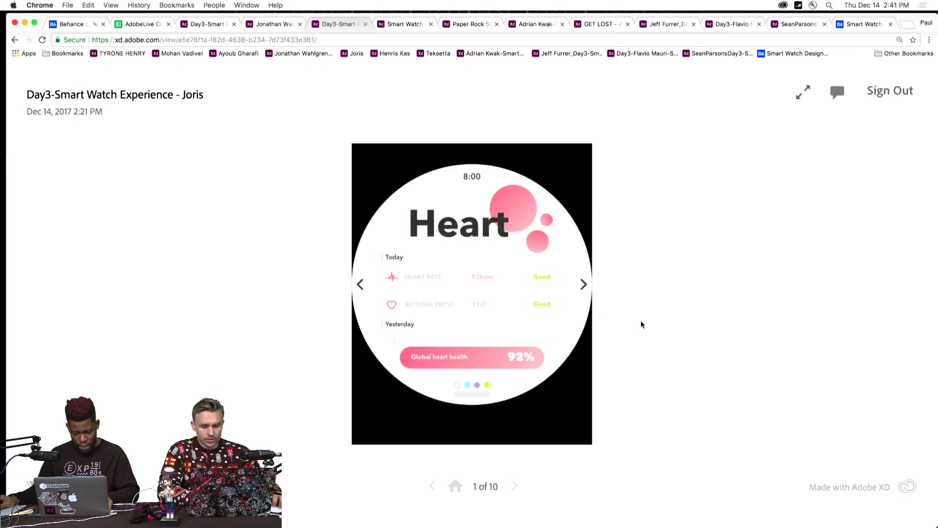
click(515, 485)
double_click(515, 485)
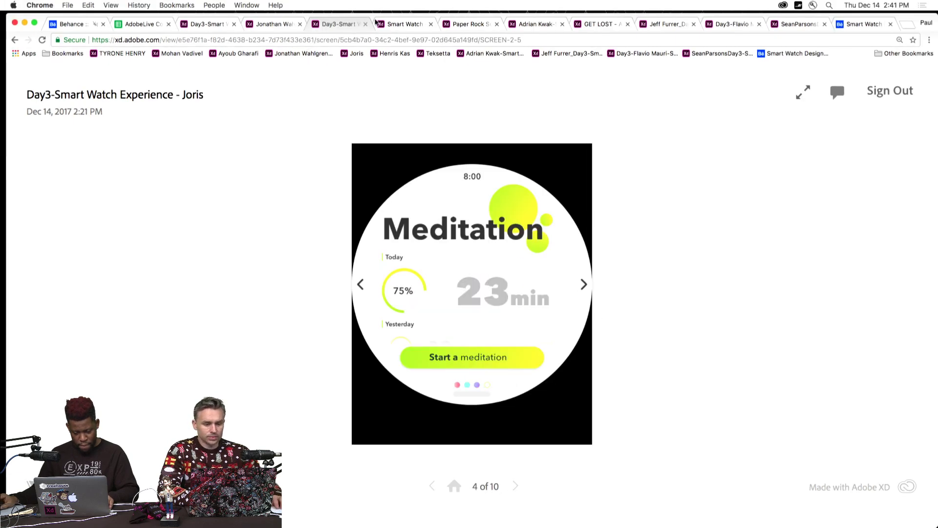
Close the earlier, already reviewed Day3-Smart Watch Experience prototype and bring up the Smart Watch Experience prototype dated 1:40 PM.
click(277, 24)
click(215, 27)
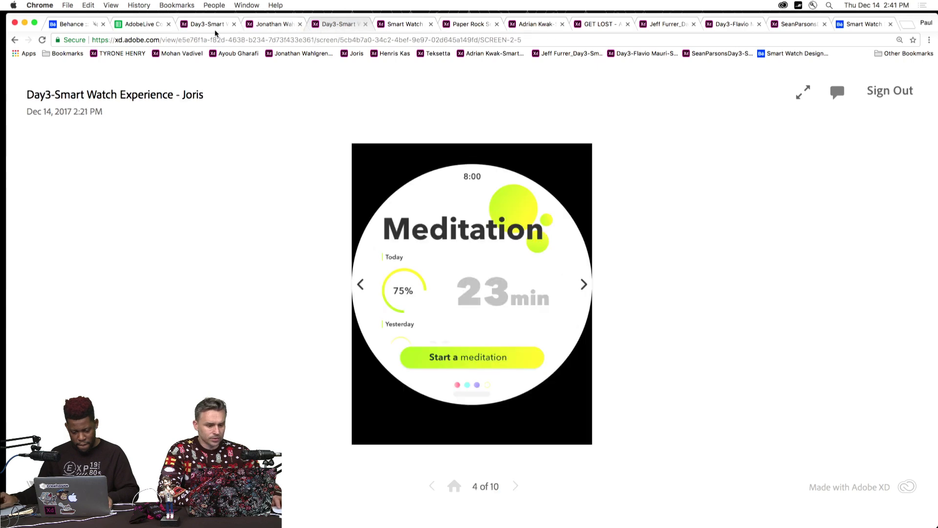
key(super+w)
click(238, 29)
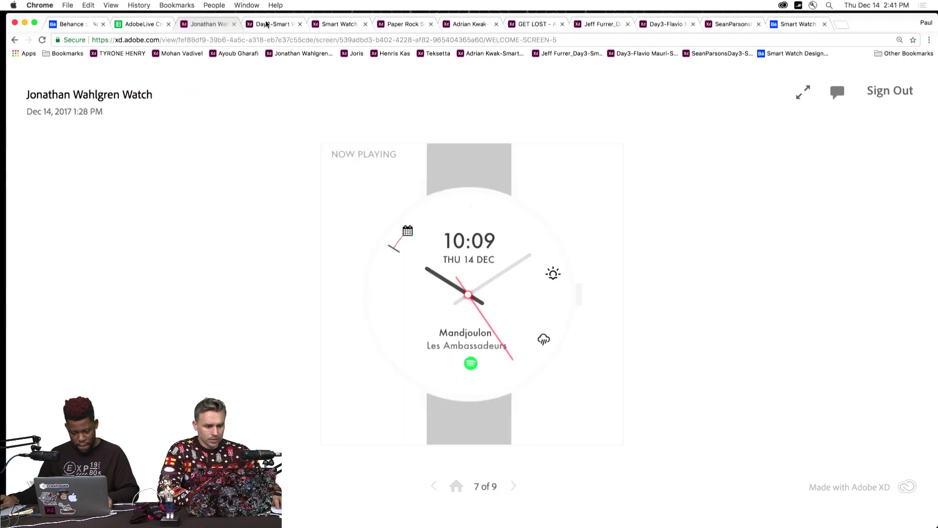
click(268, 25)
click(328, 26)
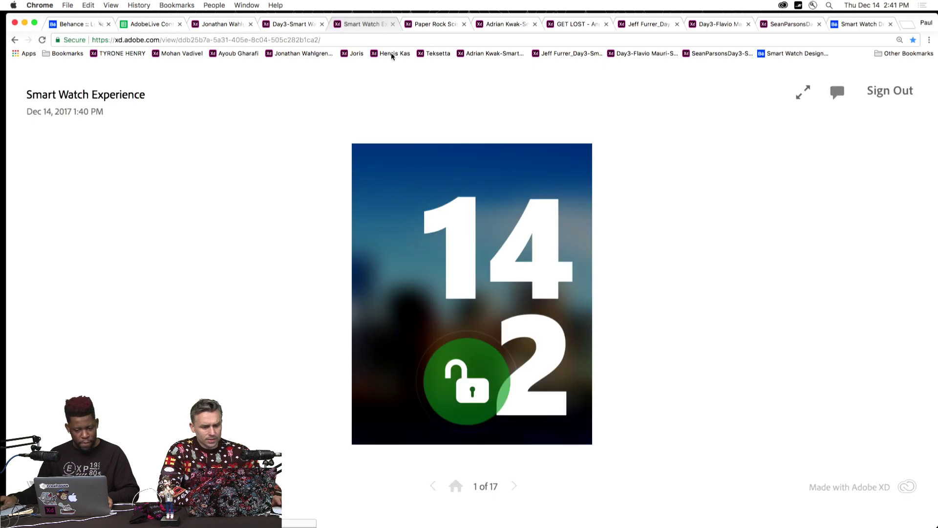
Review the 1:40 PM Smart Watch Experience prototype from its lock screen through the app picker to the open fridge view.
click(515, 486)
click(515, 486)
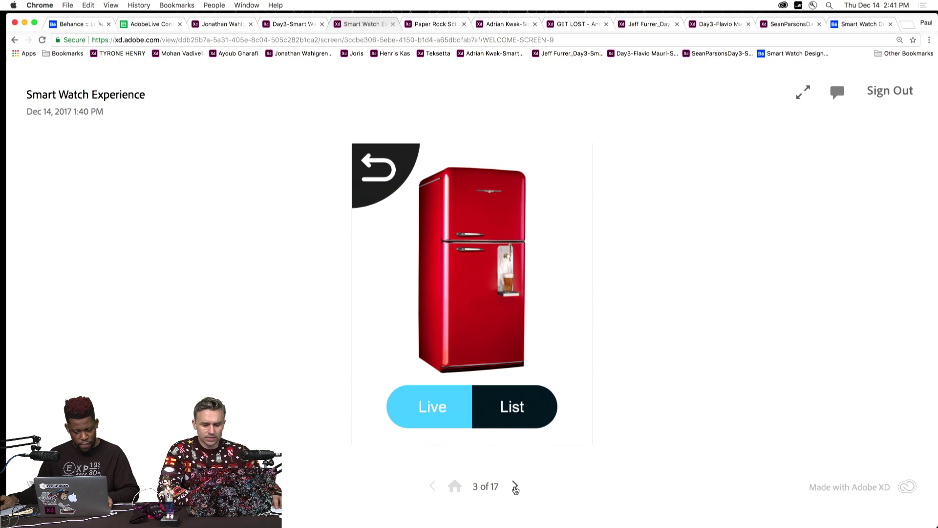
click(430, 491)
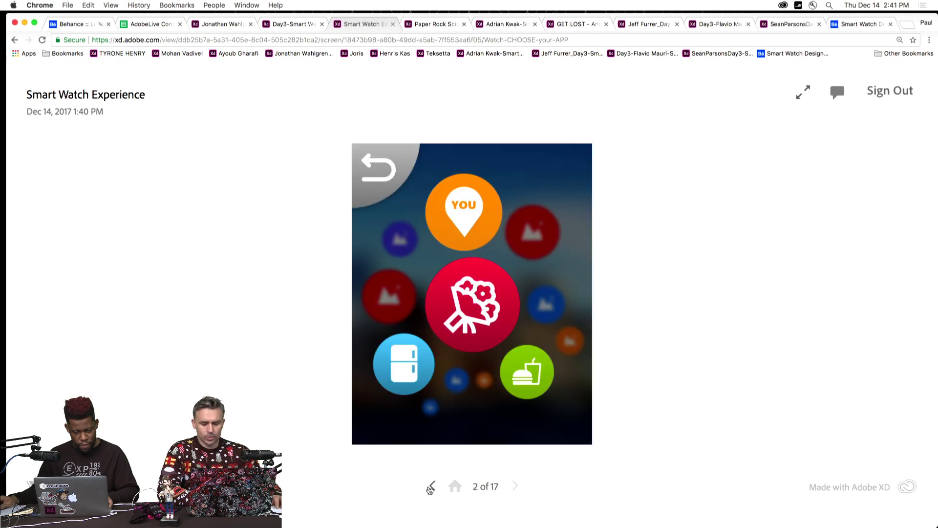
click(515, 487)
click(516, 489)
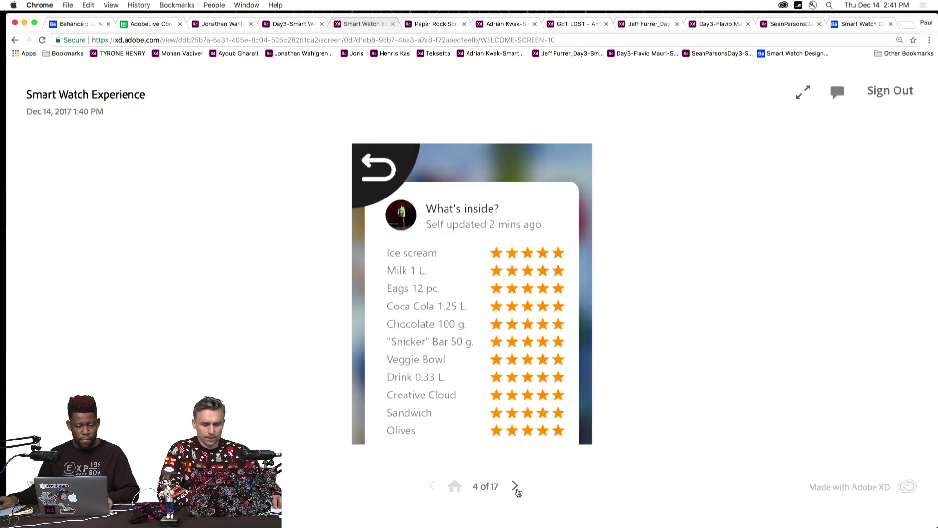
click(517, 491)
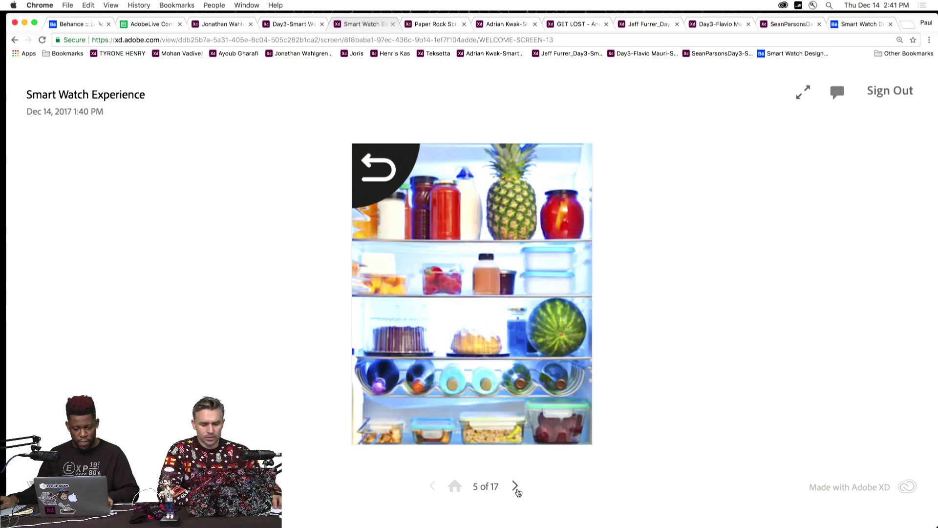
Continue through the map route and flower order screens up to the flower delivery time screen.
click(517, 491)
click(517, 490)
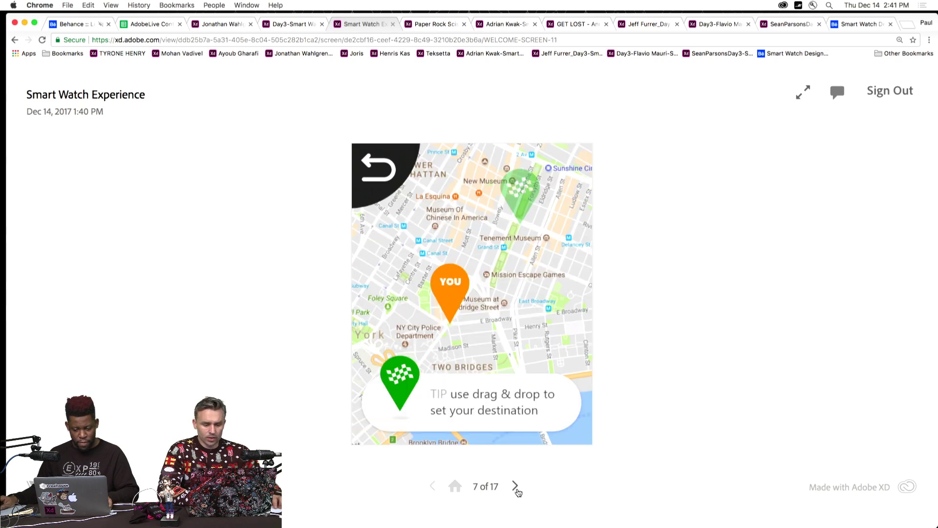
click(517, 491)
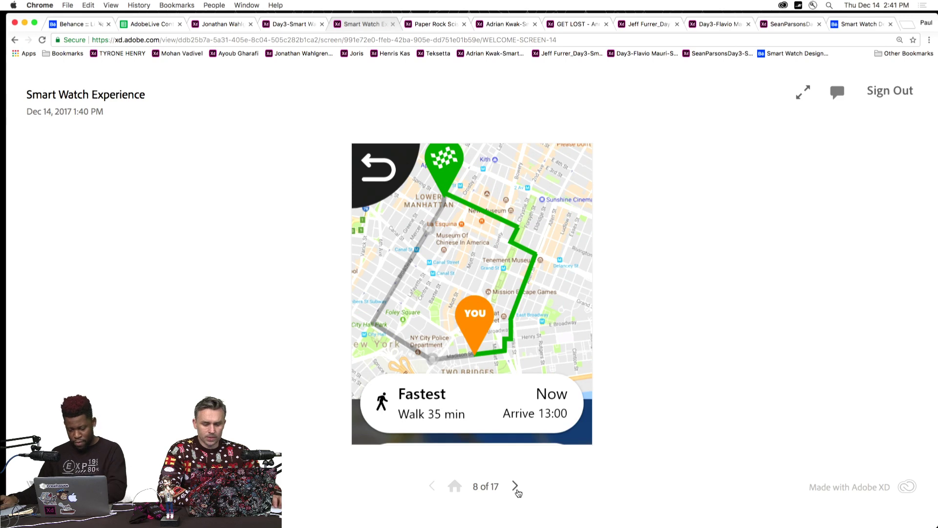
click(517, 491)
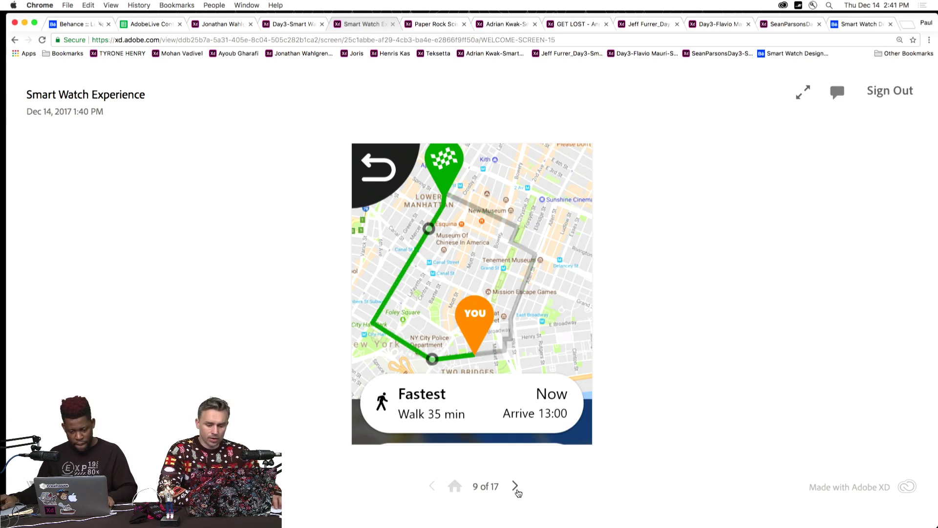
click(517, 491)
click(517, 490)
click(517, 491)
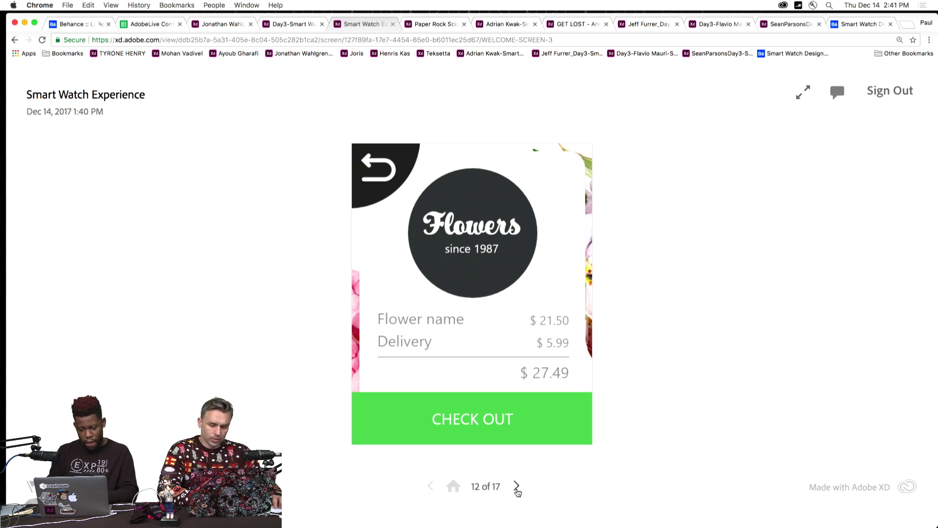
click(518, 491)
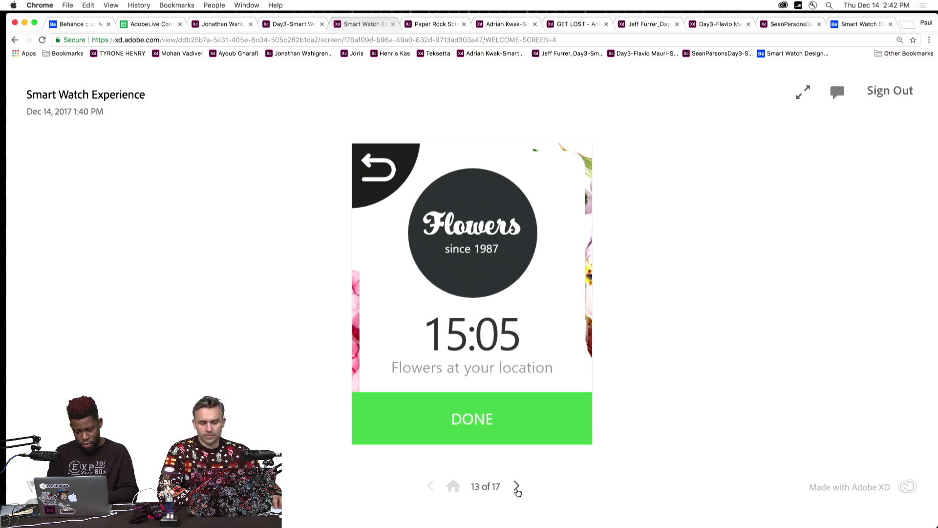
Review the Food Out ordering screens through to the last one, and reload the prototype at its first screen.
click(517, 491)
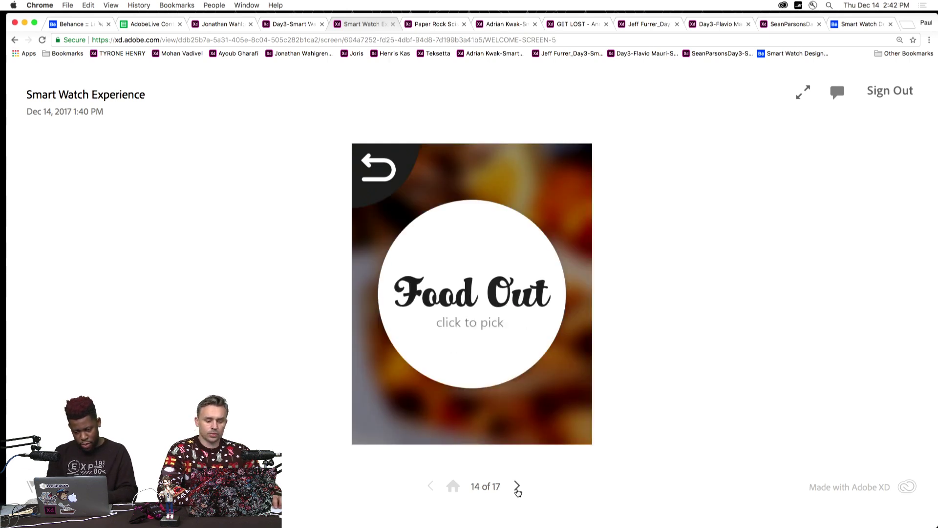
click(517, 490)
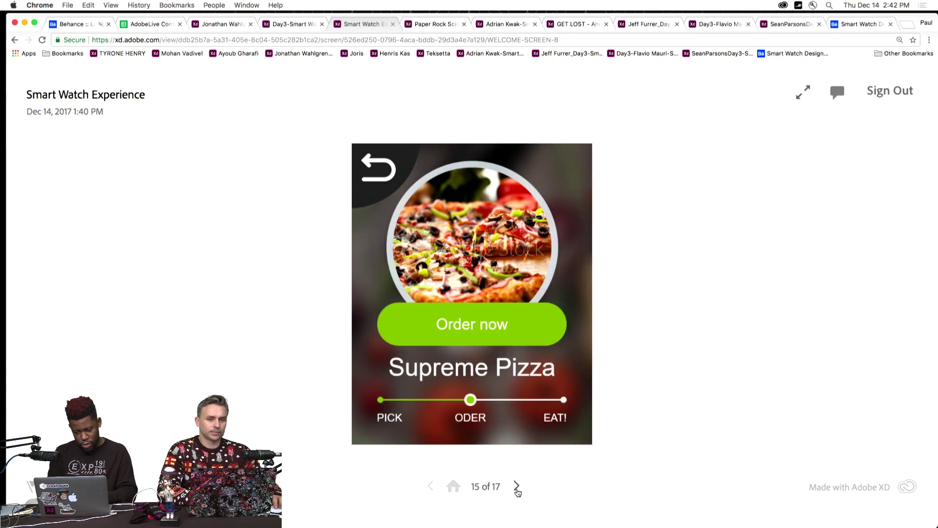
click(517, 491)
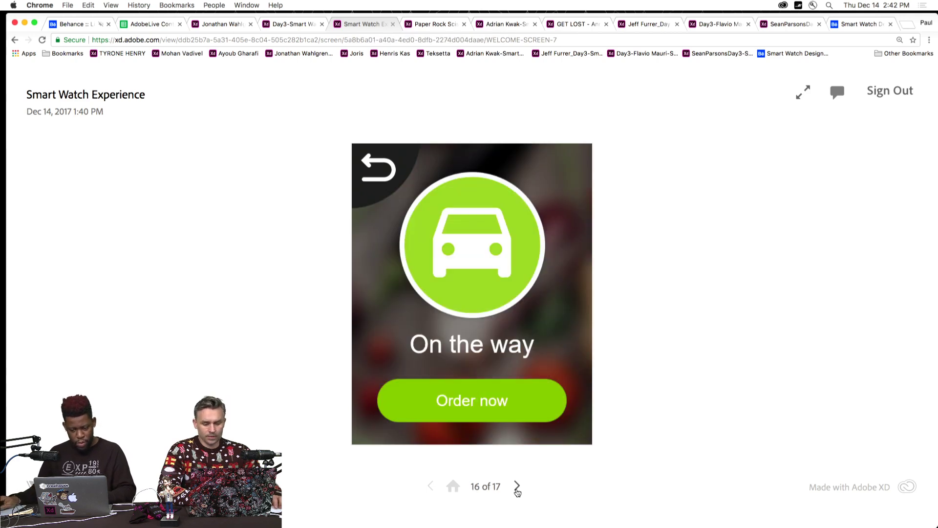
click(518, 491)
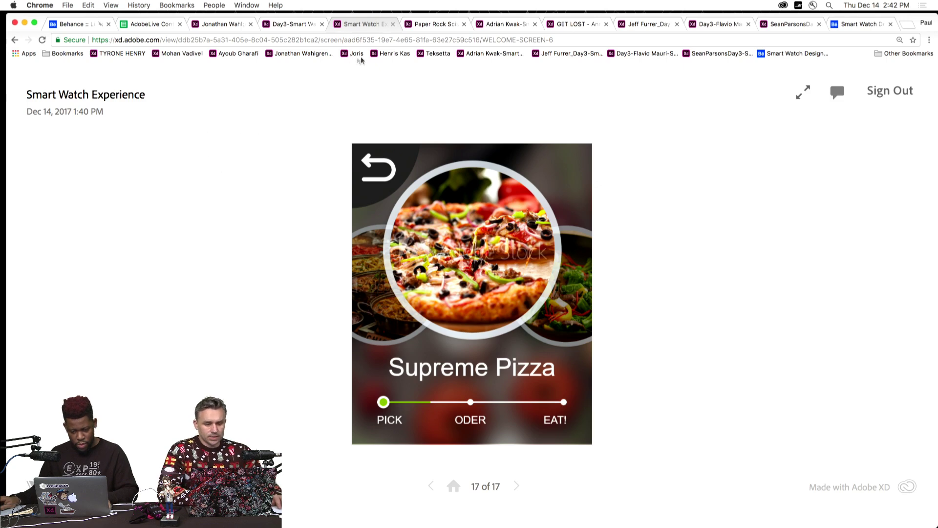
click(389, 55)
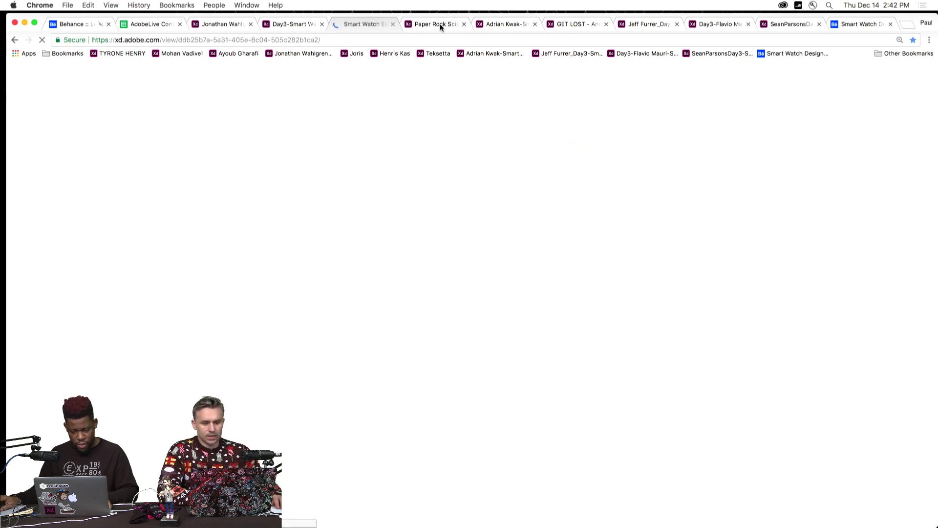
Open the shared Paper Rock Scissors prototype and page through its title and instruction screens to the Legggo! screen.
click(441, 25)
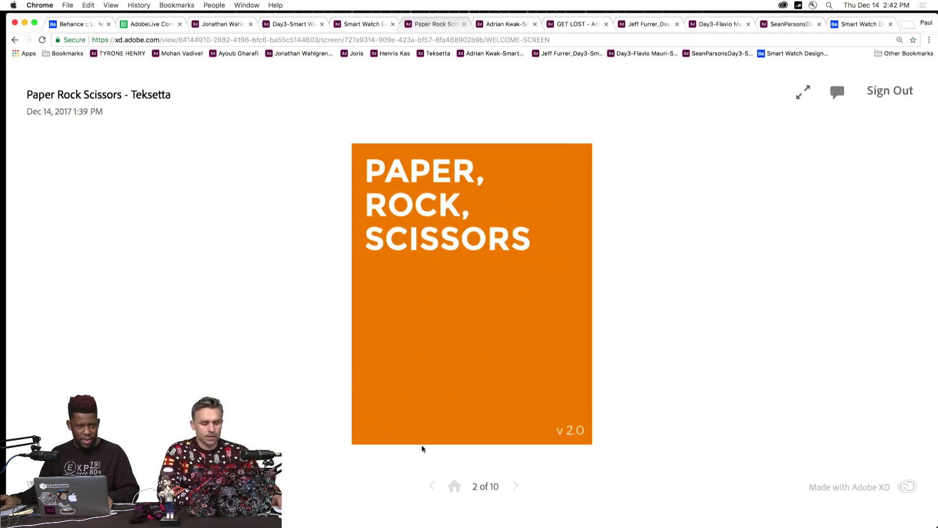
click(515, 488)
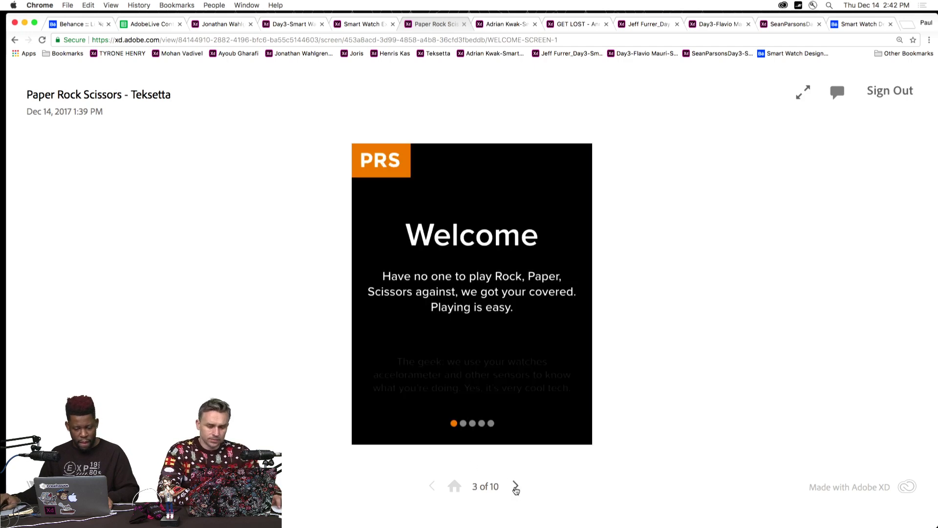
click(515, 488)
click(516, 487)
click(515, 488)
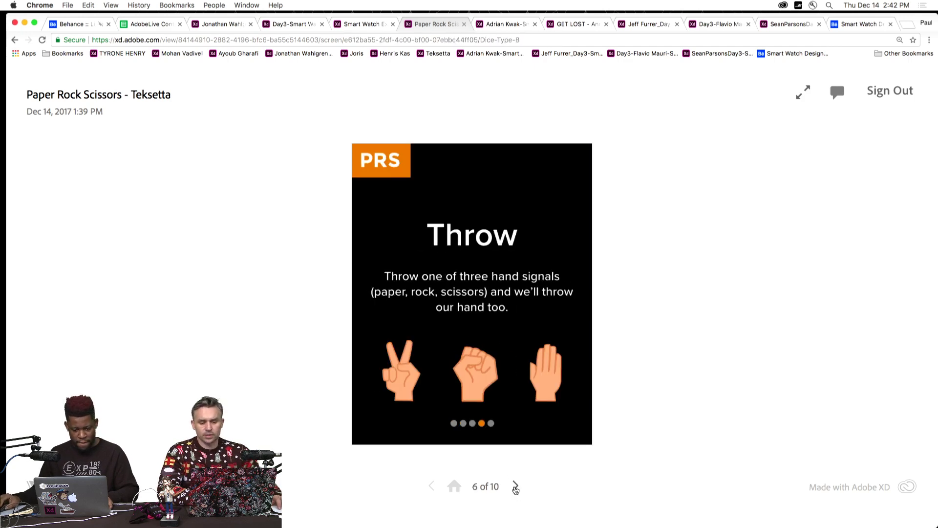
click(516, 488)
click(515, 488)
Glance back over the earlier open watch prototypes and return to Paper Rock Scissors.
click(350, 25)
click(272, 26)
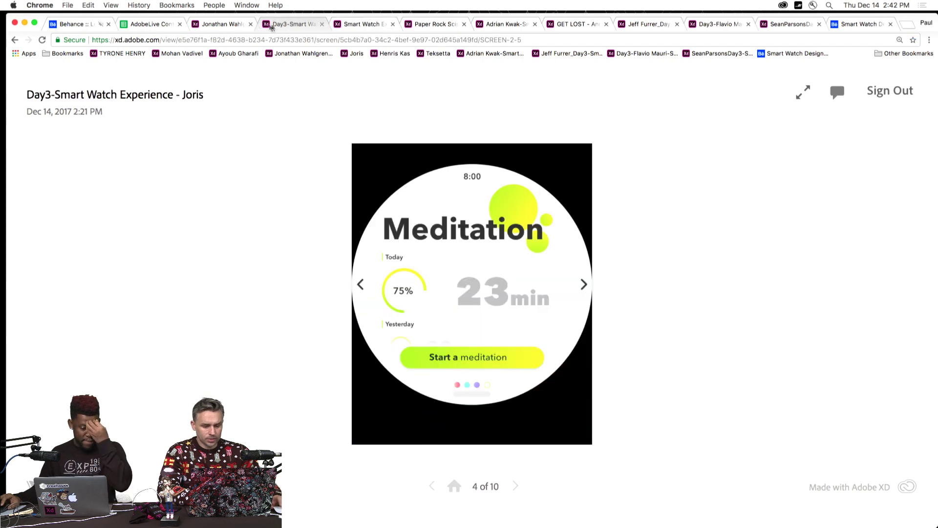
click(228, 24)
click(294, 24)
click(365, 24)
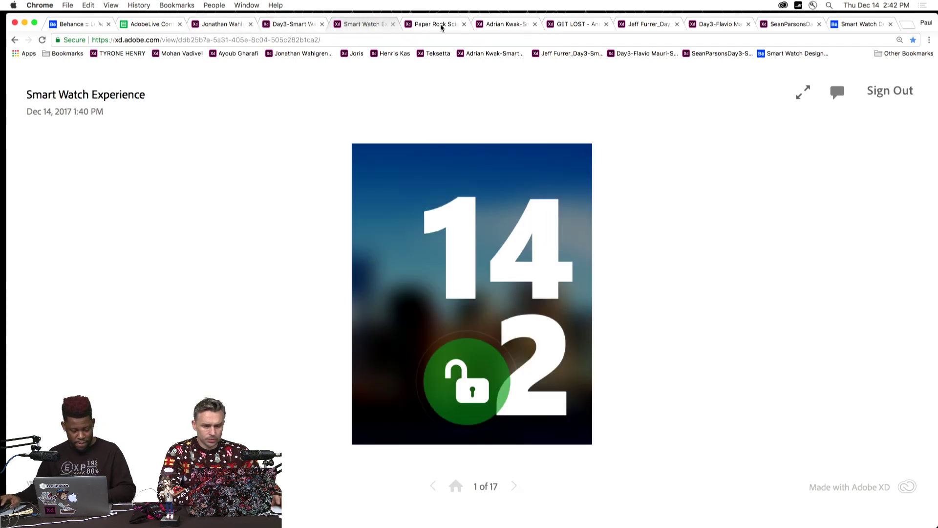
click(441, 25)
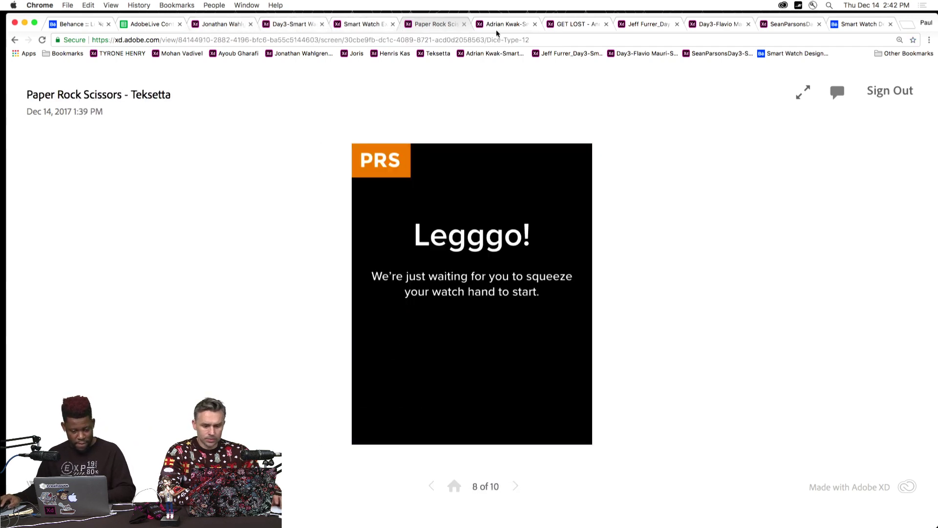
View the remaining Paper Rock Scissors screens through Scissors and loop back to the first screen.
click(515, 487)
click(516, 486)
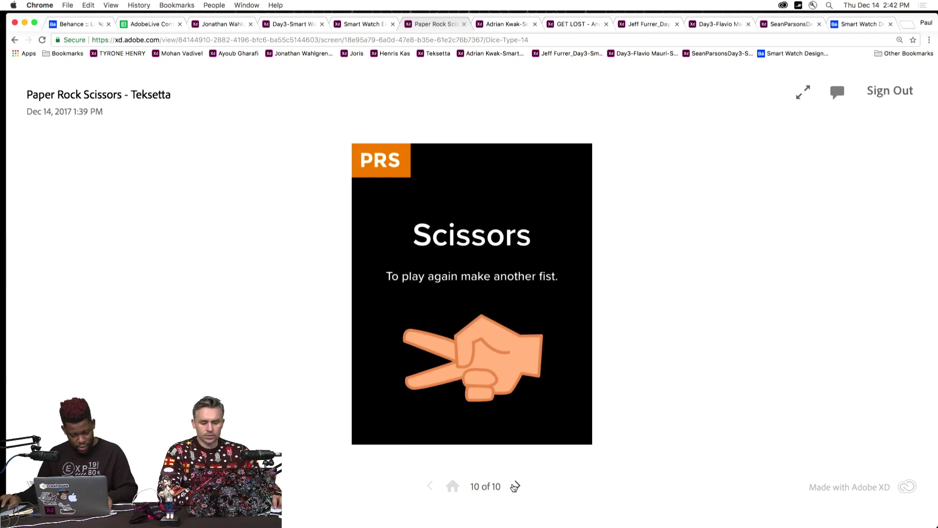
click(515, 487)
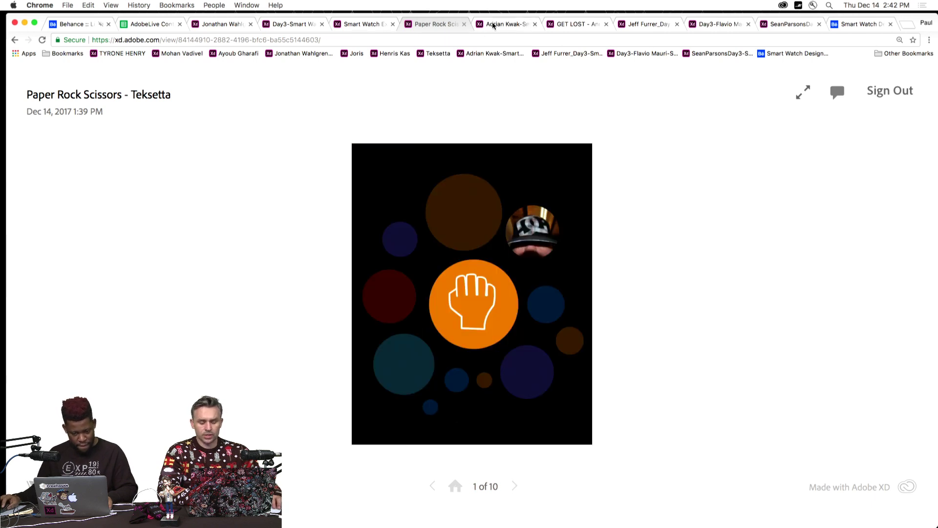
Open the shared Smart Watch Experience prototype dated 1:48 PM, page through all six screens and loop round to its app home screen.
click(493, 24)
click(455, 487)
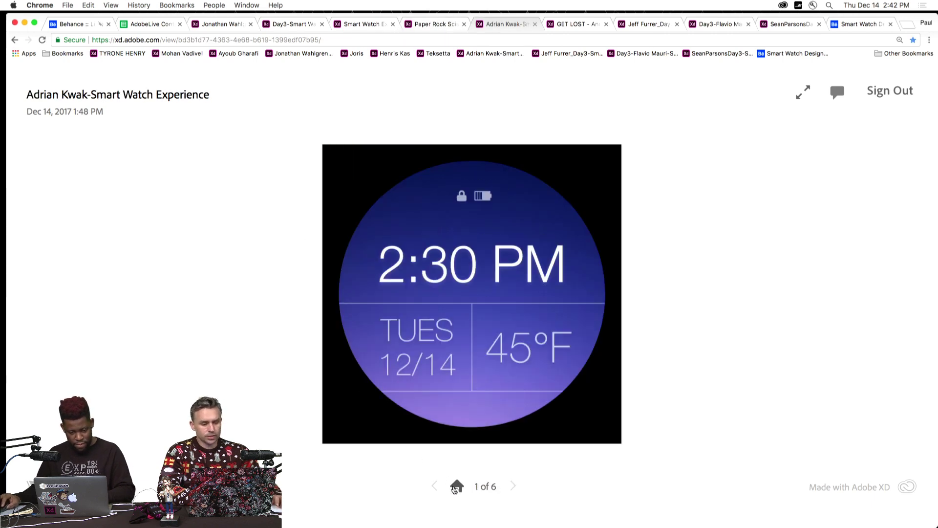
click(515, 488)
click(514, 488)
click(515, 487)
click(514, 487)
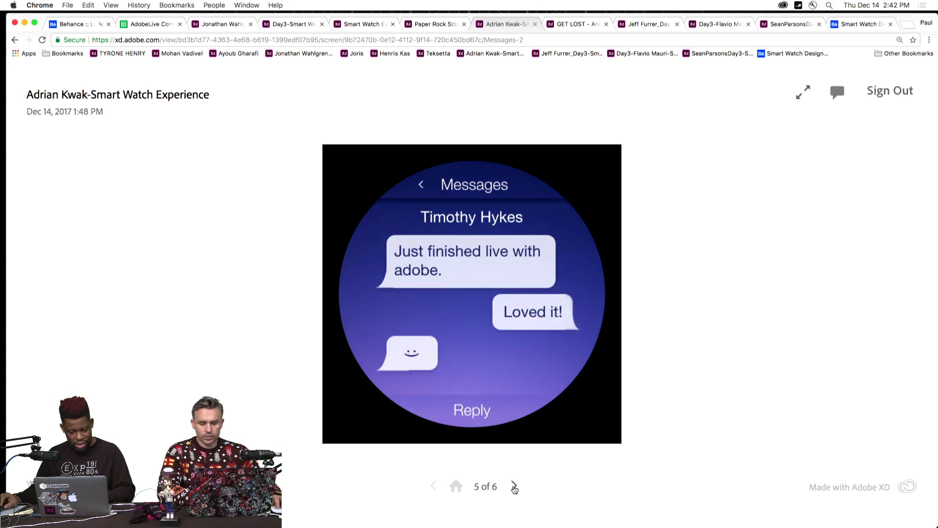
click(514, 487)
click(514, 488)
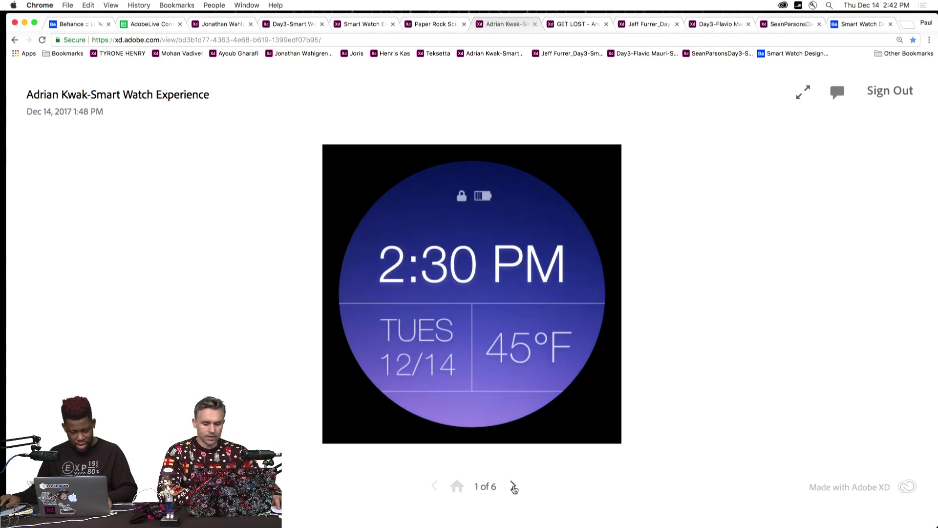
click(514, 487)
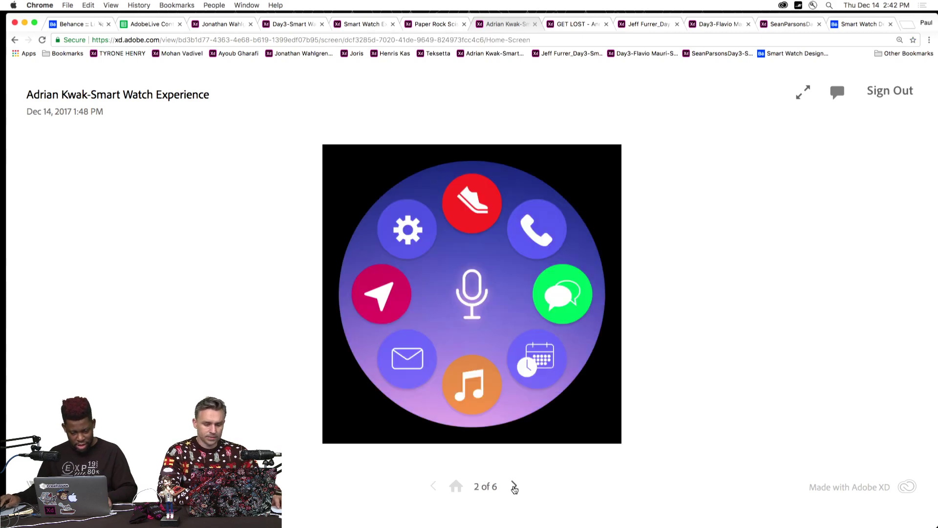
Open the shared GET LOST prototype and page through its welcome and route option screens to the closing Tolkien quote.
click(575, 26)
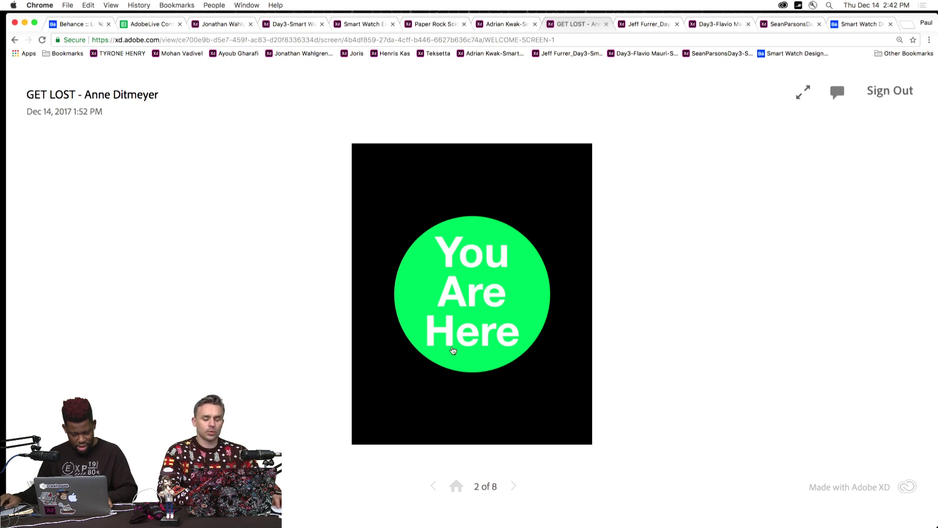
click(469, 296)
click(512, 486)
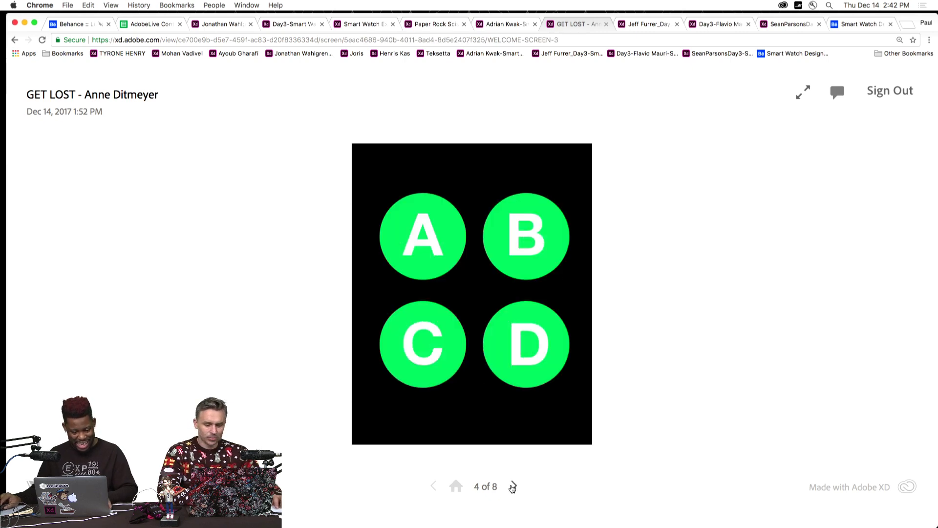
click(512, 487)
click(513, 486)
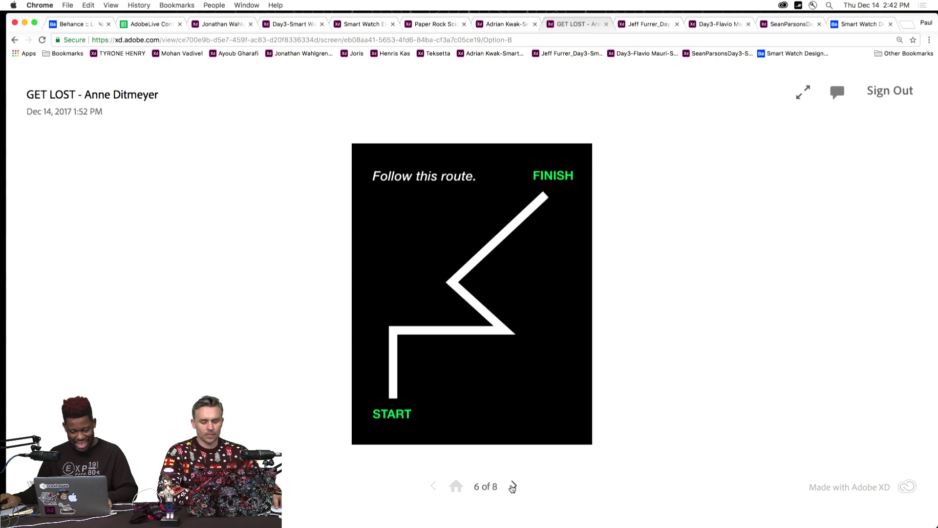
click(513, 487)
click(513, 486)
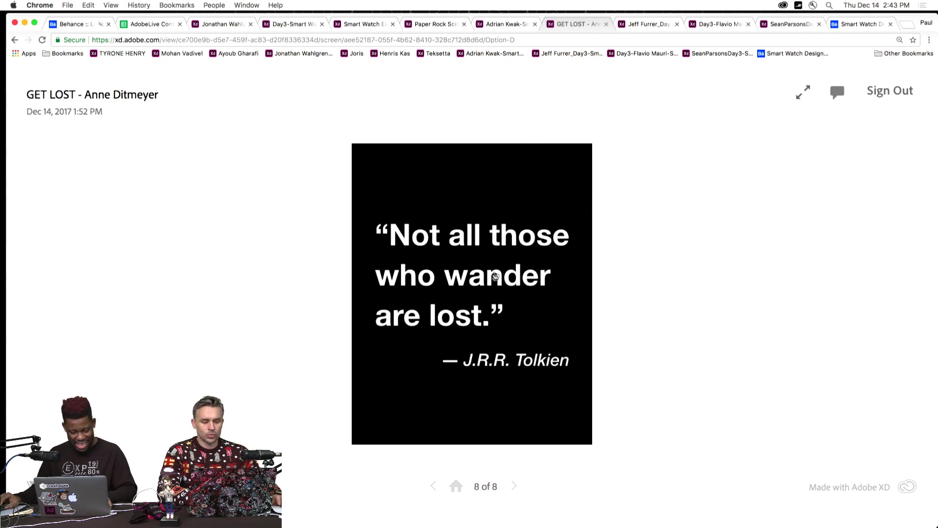
Open the shared food-finder watch prototype dated 2:15 PM, page through all six screens and loop round to its nearby food search screen.
click(648, 25)
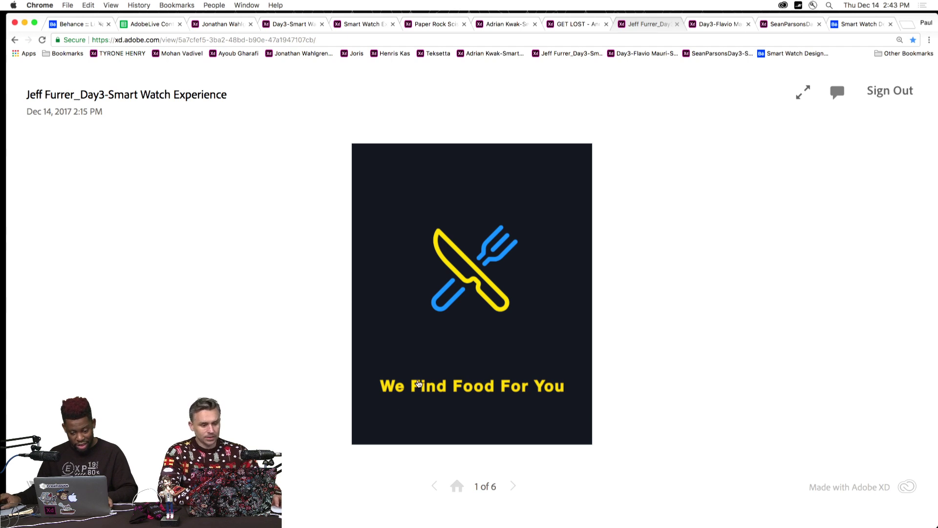
click(517, 486)
click(517, 487)
click(518, 487)
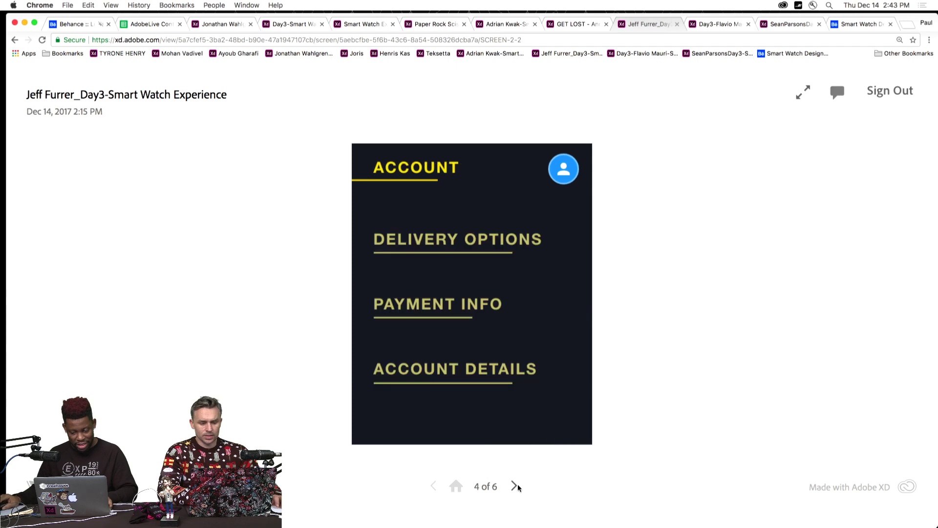
click(518, 487)
click(518, 487)
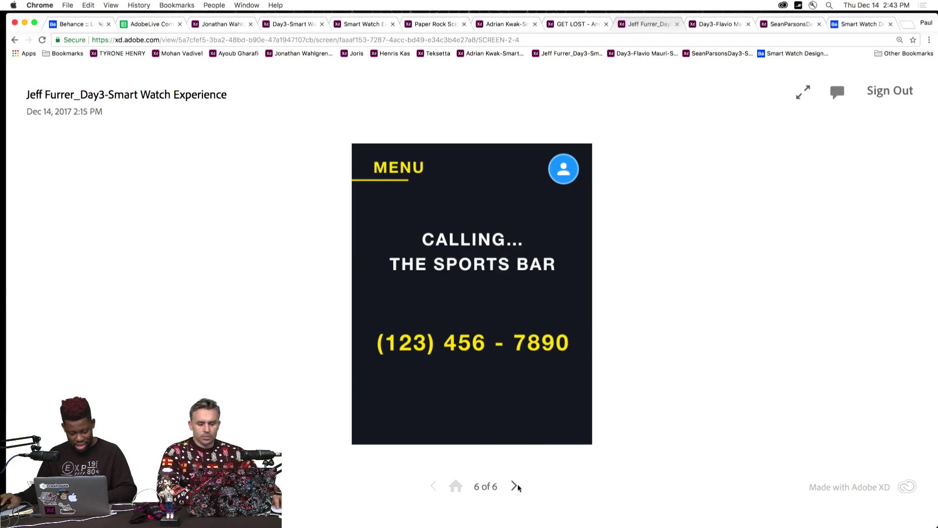
click(518, 487)
click(518, 487)
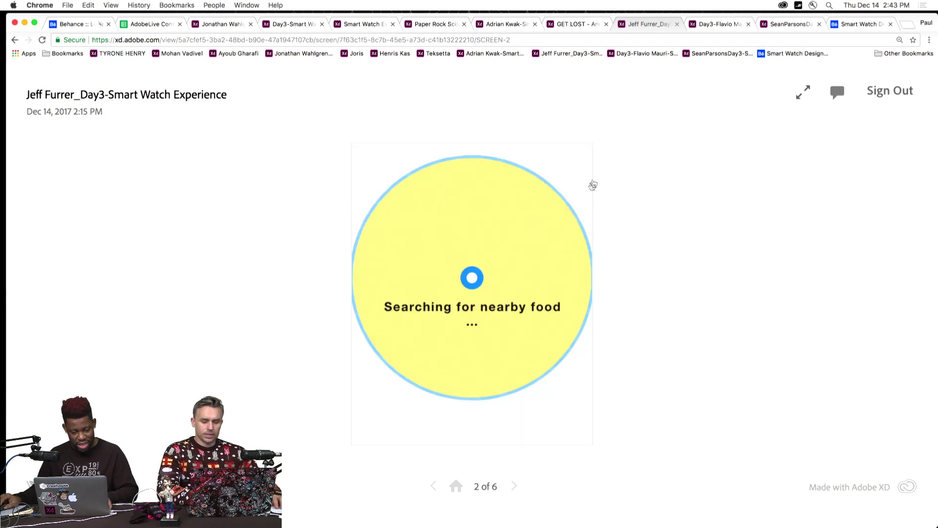
Close the food-finder prototype, view the Smart Pet Tracker from its first screen to the Directions screen, and return to the tracking map.
click(677, 24)
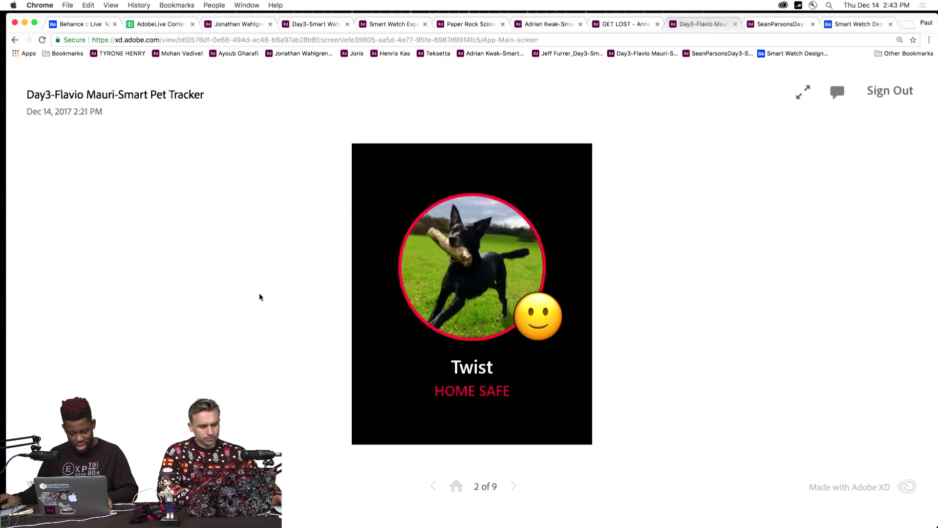
click(456, 486)
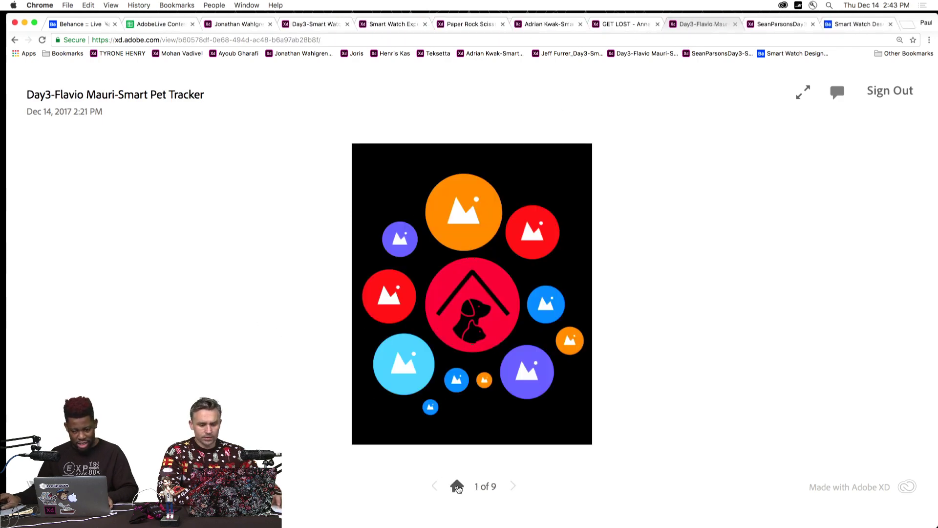
click(512, 486)
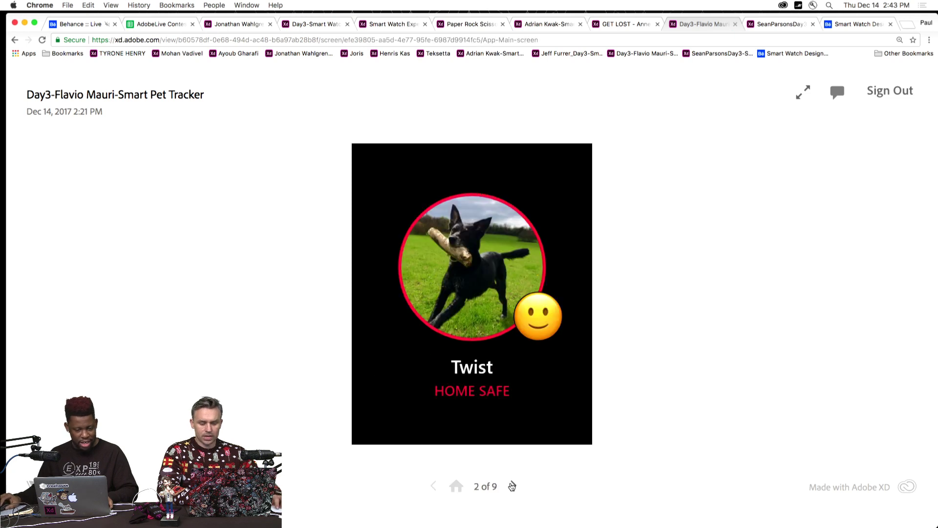
click(512, 486)
click(512, 486)
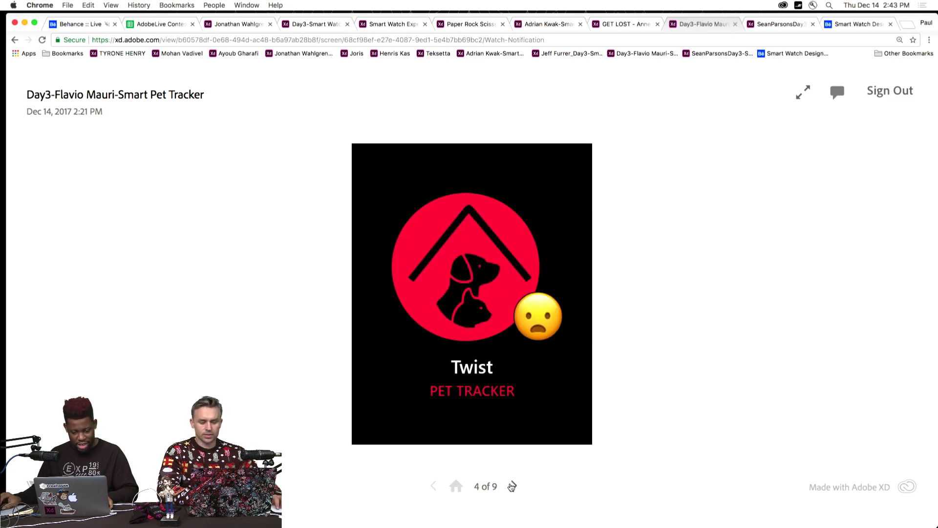
click(512, 486)
click(512, 486)
click(512, 486)
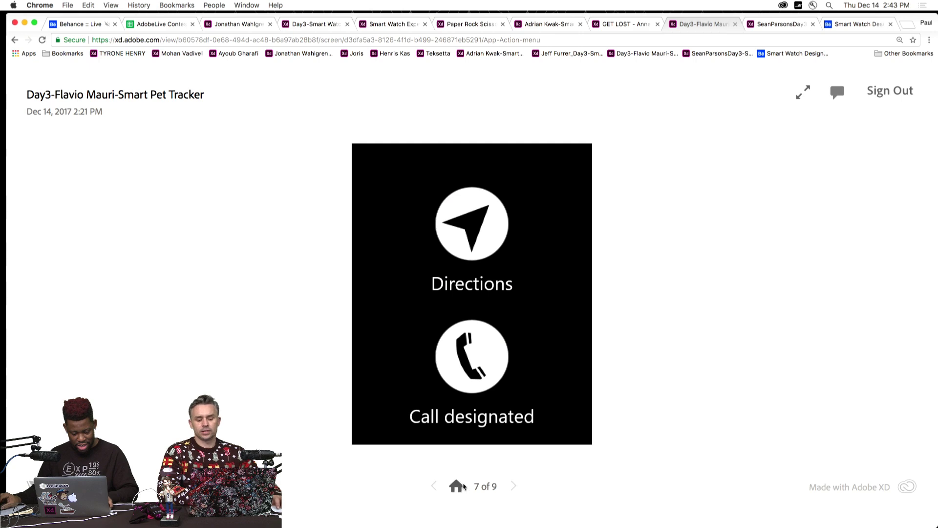
click(433, 486)
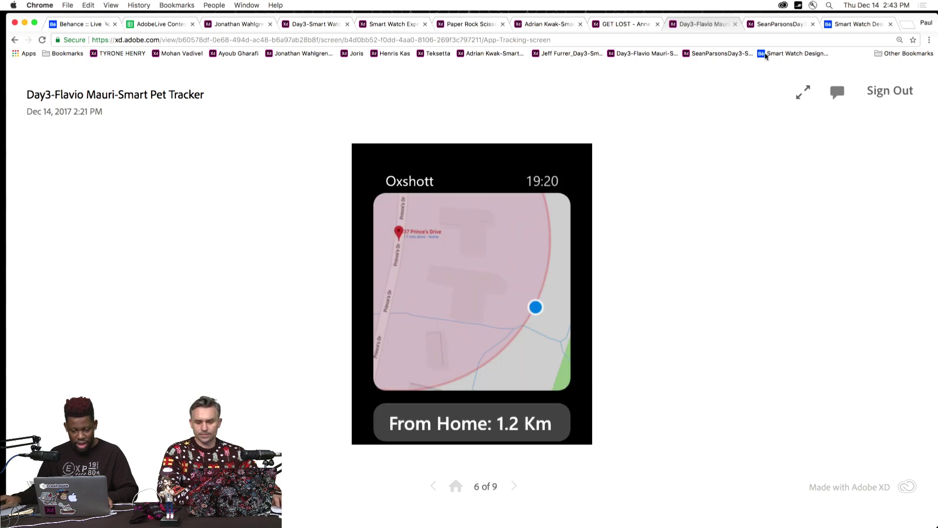
Open the Smart Watch Experience (1) prototype, close the pet tracker, and page through the voice memo screens to the saved recordings list.
click(775, 24)
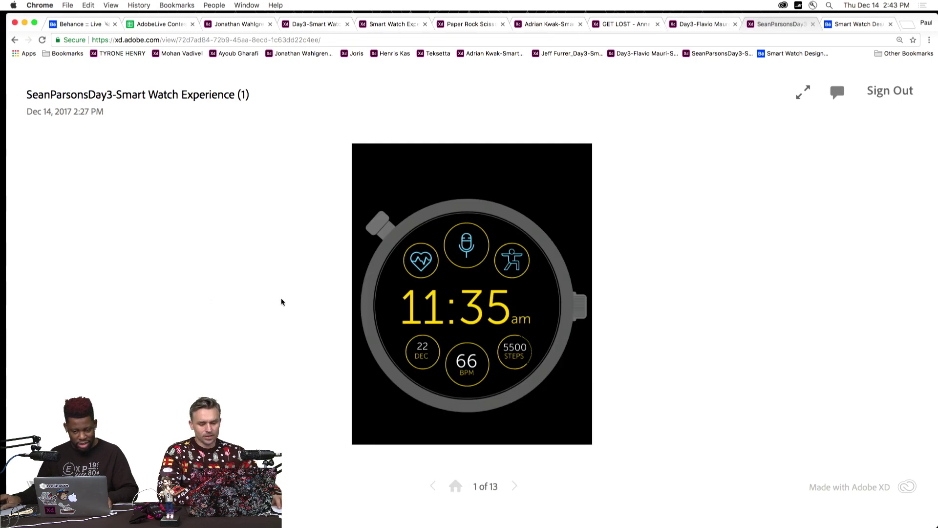
click(735, 24)
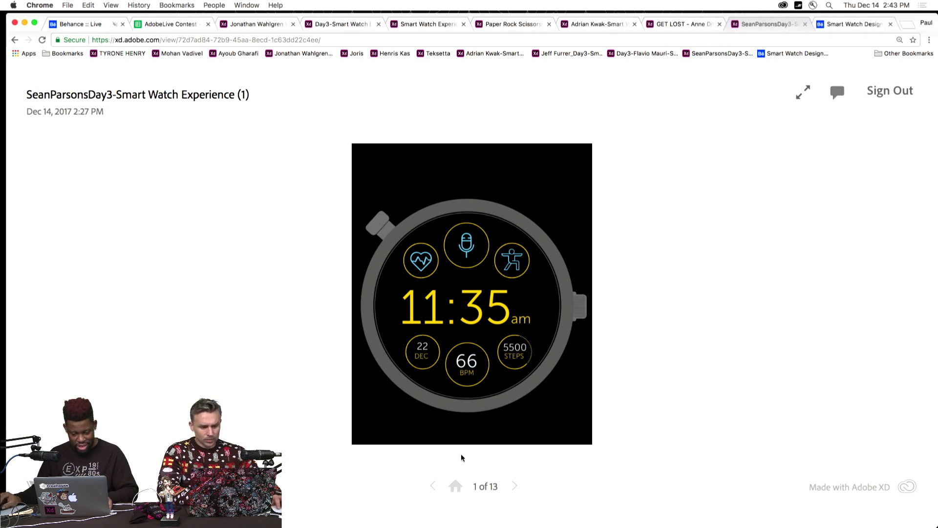
click(515, 486)
click(516, 486)
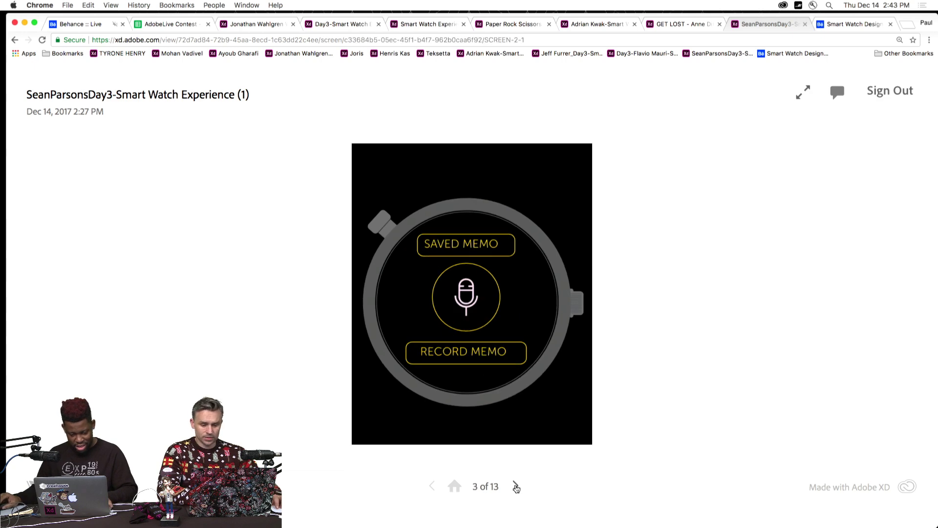
click(515, 486)
click(516, 487)
click(516, 487)
click(516, 486)
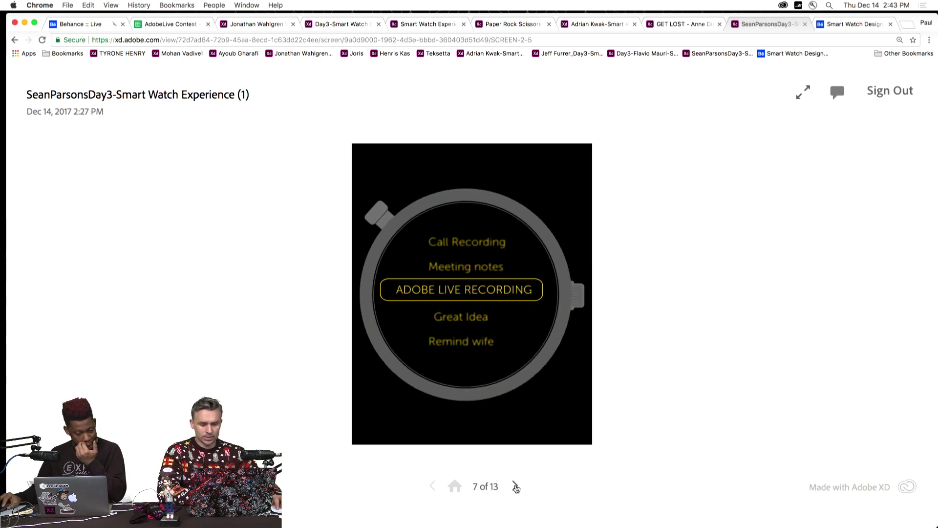
Page on through the workout screens to the analog clock face, screen 11, and return to the Burpee screen.
click(516, 487)
click(516, 486)
click(516, 487)
click(516, 487)
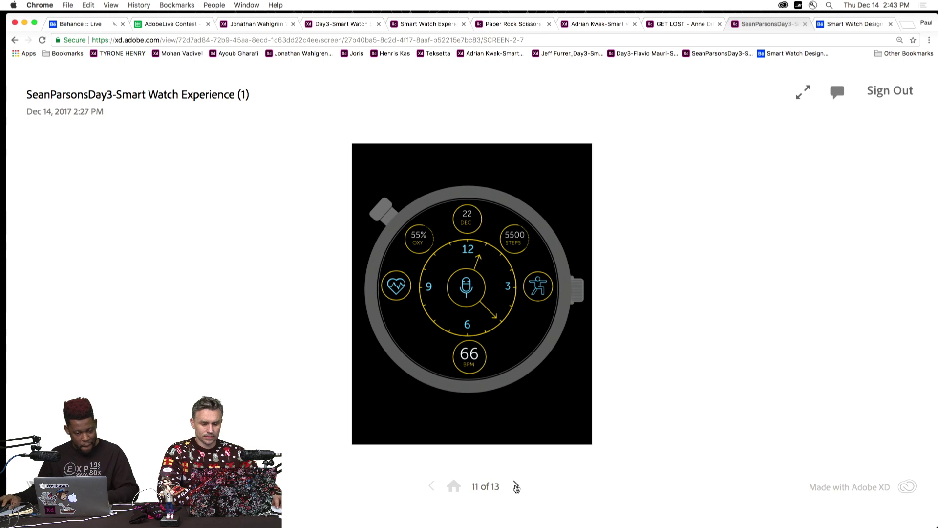
click(431, 486)
click(431, 486)
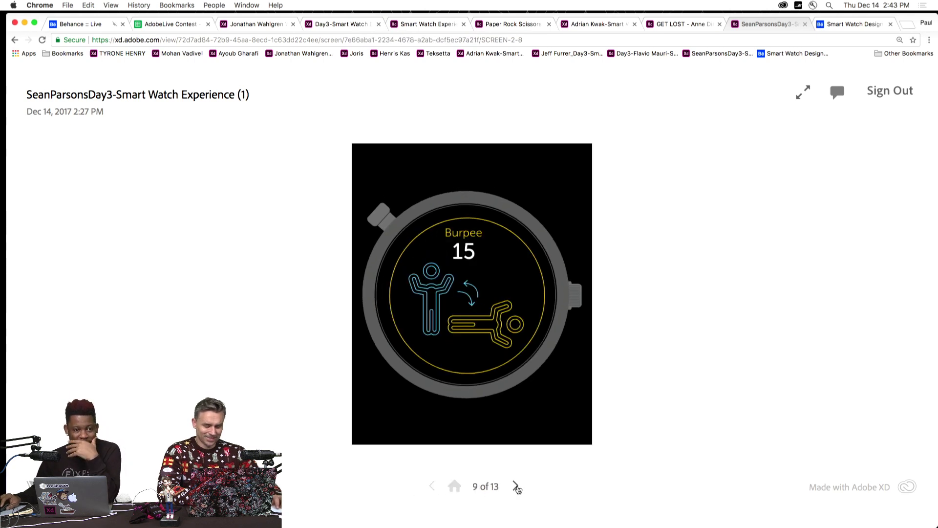
Open the Smart Watch Design project on Behance and reveal the clickable areas of its embedded calendar prototype.
click(853, 27)
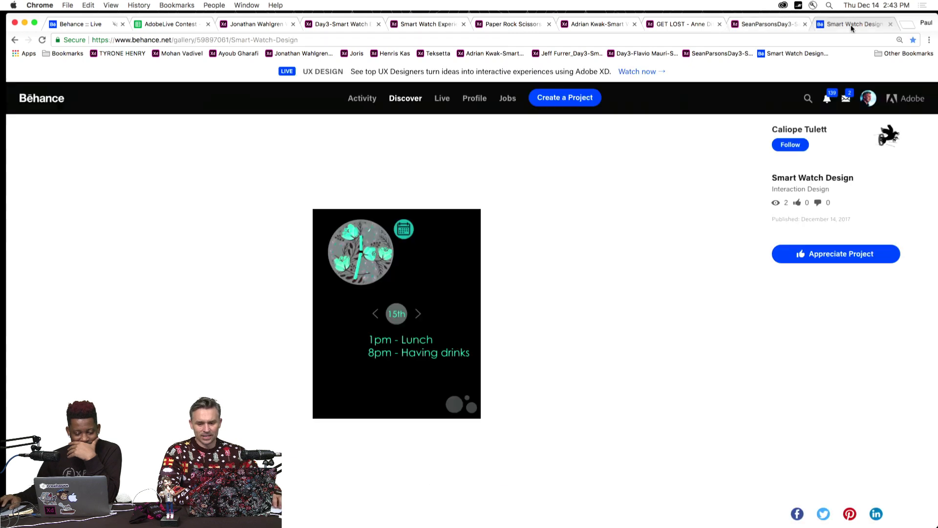
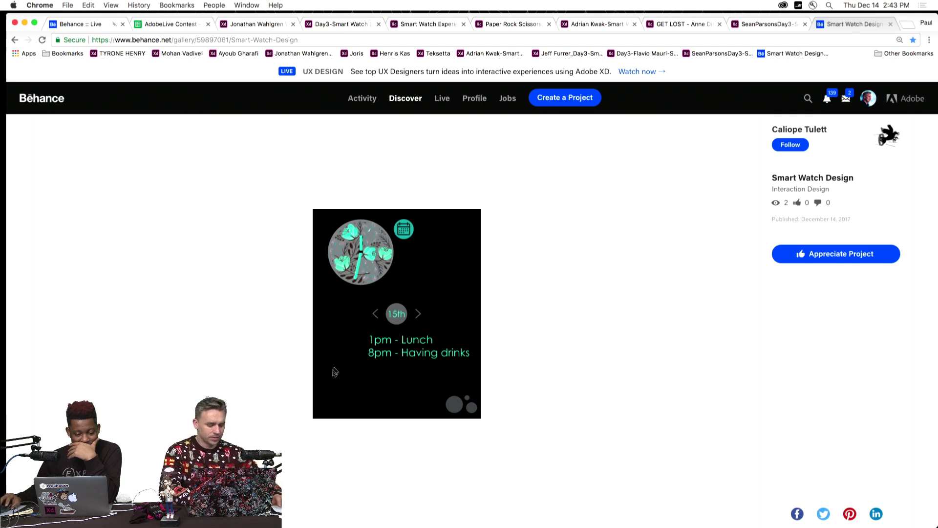
click(458, 322)
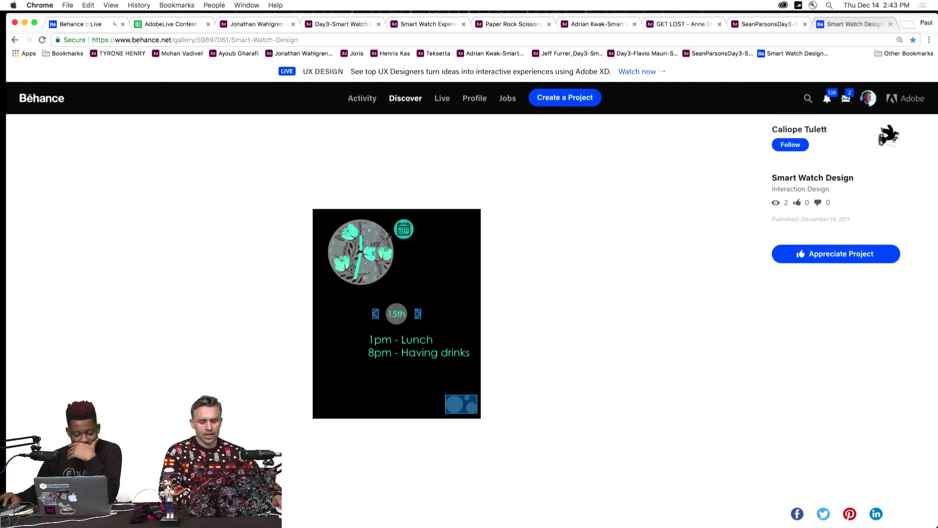
click(458, 407)
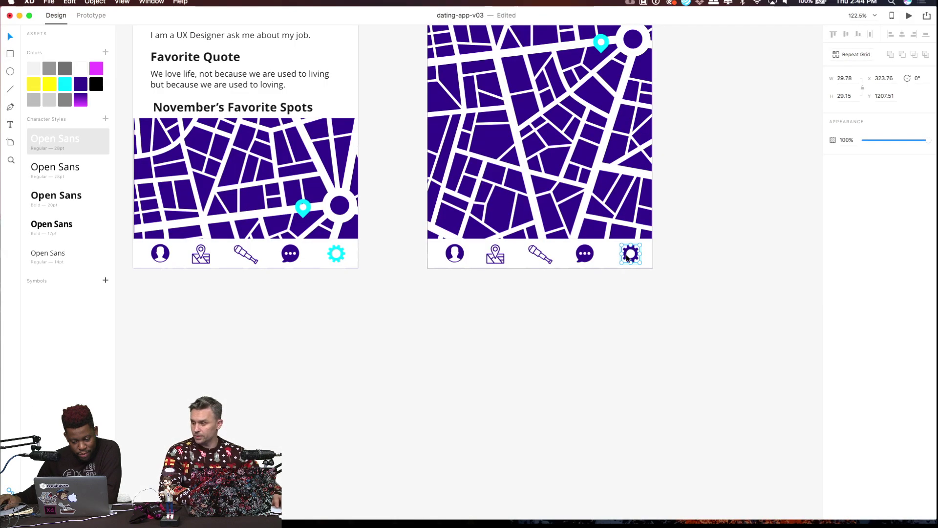
In the Adobe XD file dating-app-v03, recolor the settings gear in the profile editing artboard's navigation bar to the saved cyan.
click(85, 80)
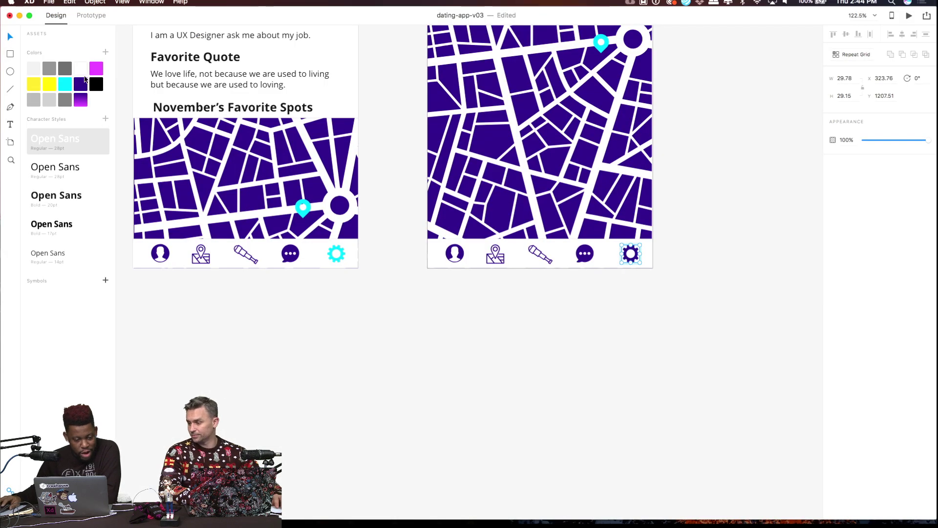
scroll(631, 252, up, 5)
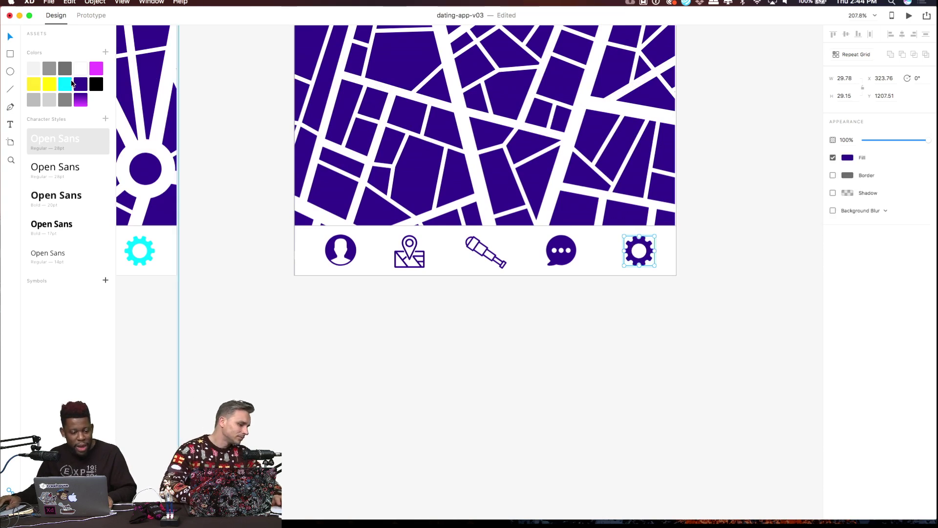
click(67, 85)
click(723, 266)
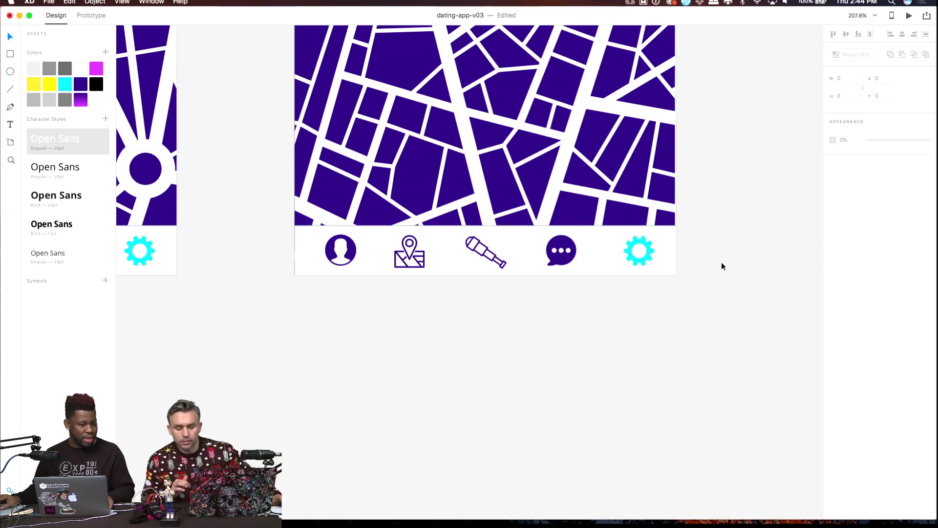
Preview the prototype from the Profiles artboard and test the navigation bar icons through Who Viewed You to the Edit Your Profile screen.
key(super+0)
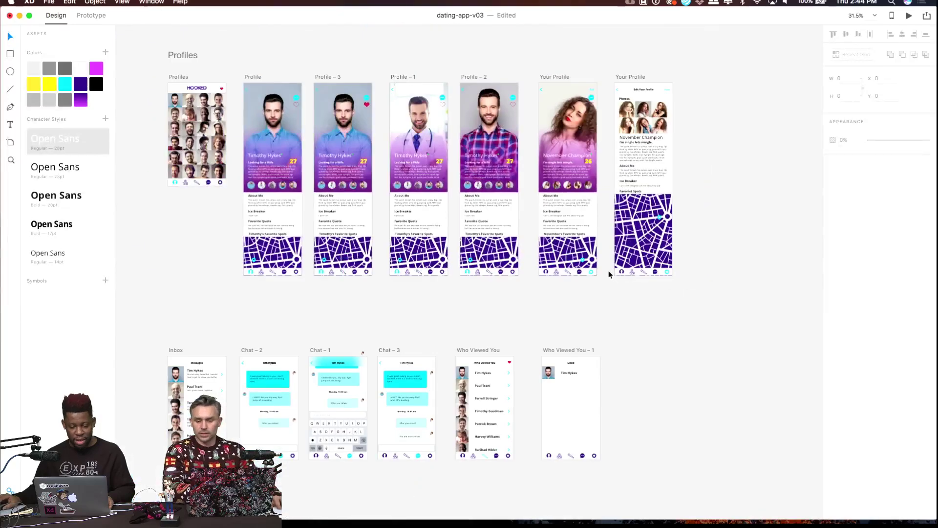
scroll(385, 195, up, 5)
scroll(385, 195, left, 5)
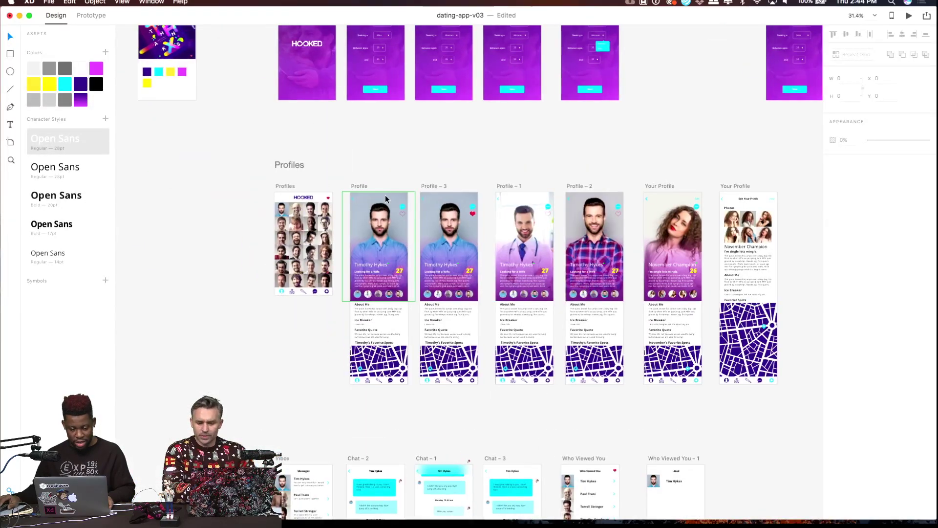
scroll(306, 258, up, 3)
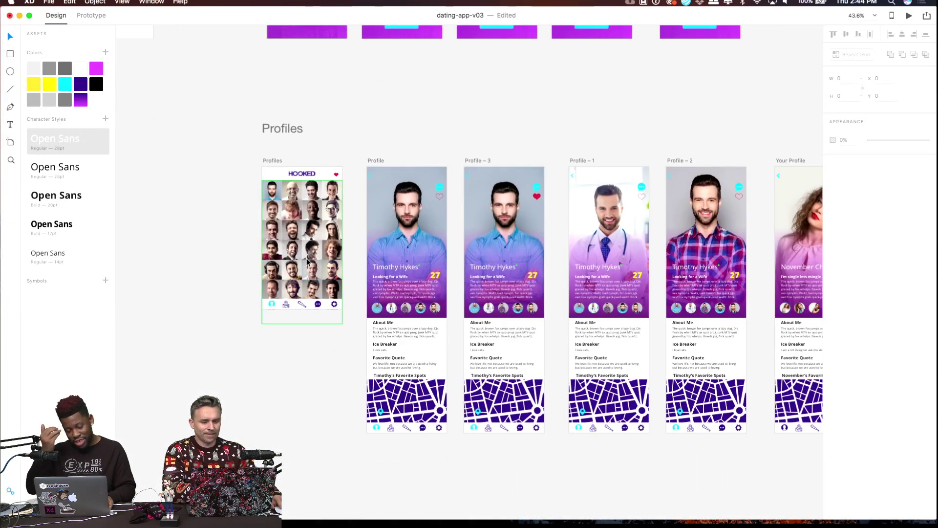
scroll(308, 259, up, 5)
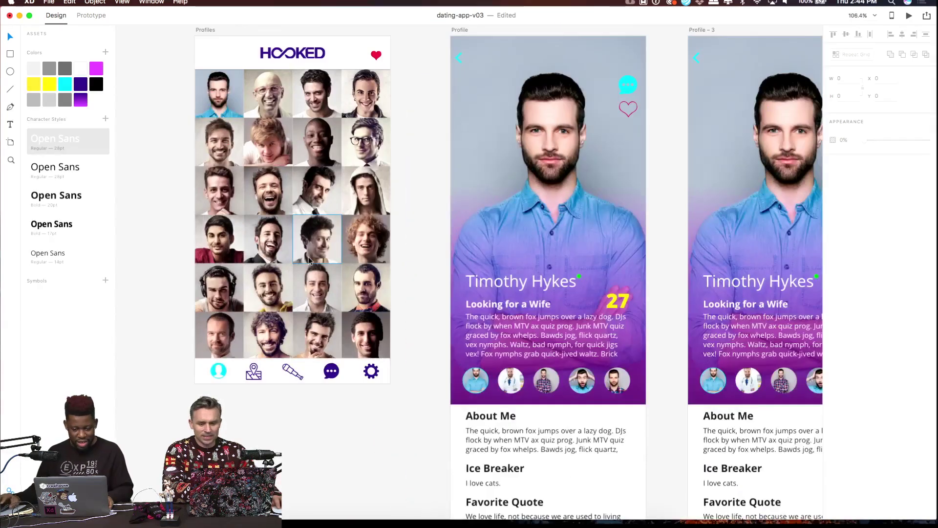
scroll(309, 260, down, 3)
click(236, 100)
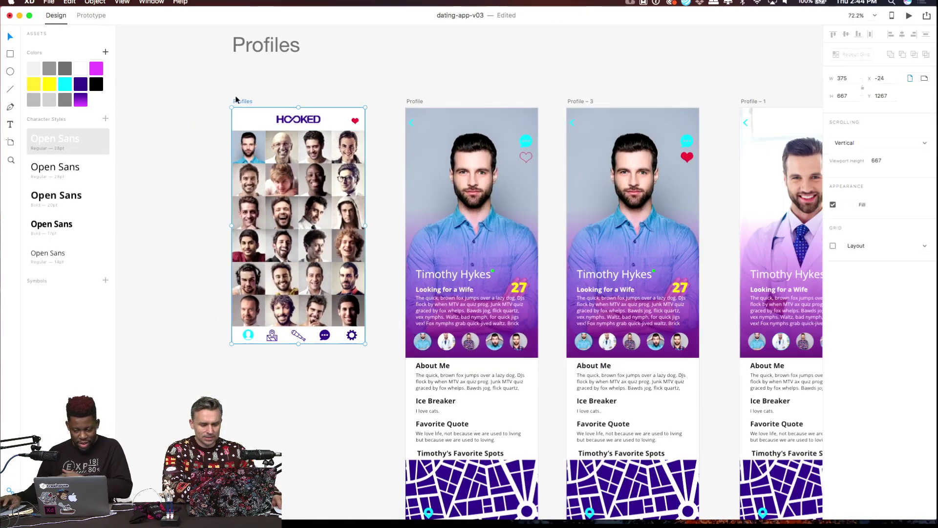
click(909, 16)
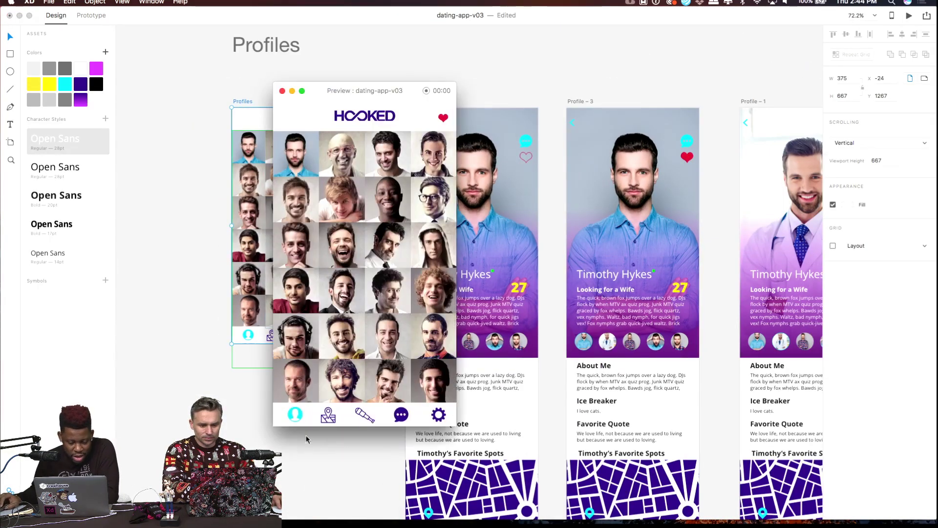
click(328, 415)
click(401, 415)
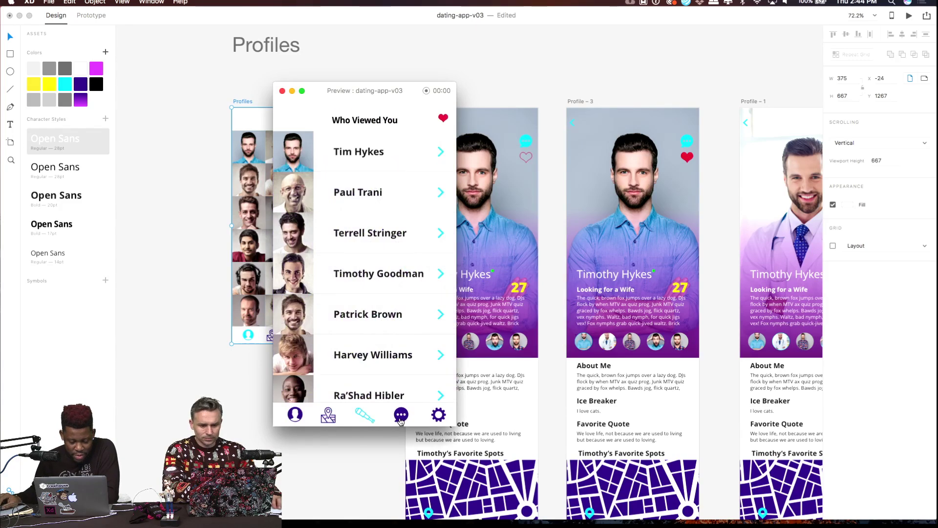
click(401, 415)
click(438, 414)
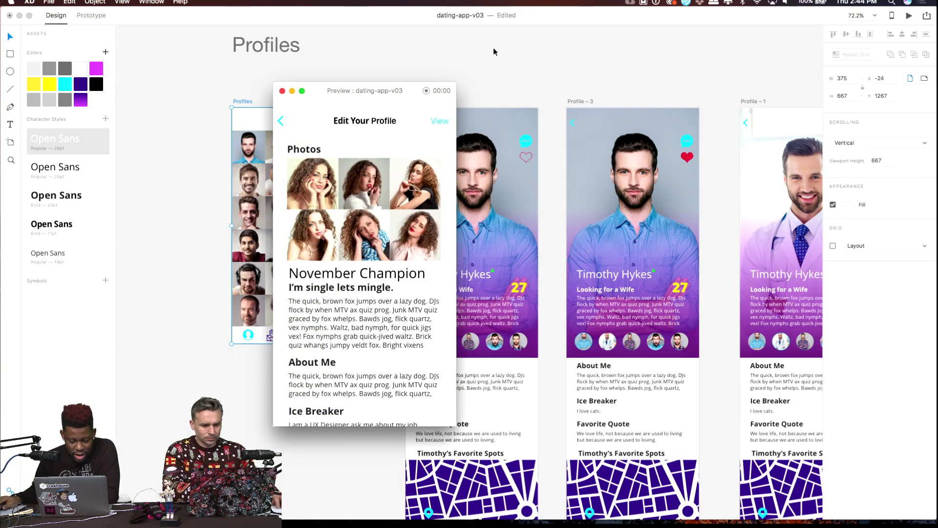
Test the View and Edit links between the two own-profile screens, check Your Spots and Who Viewed You, and close the preview.
click(440, 121)
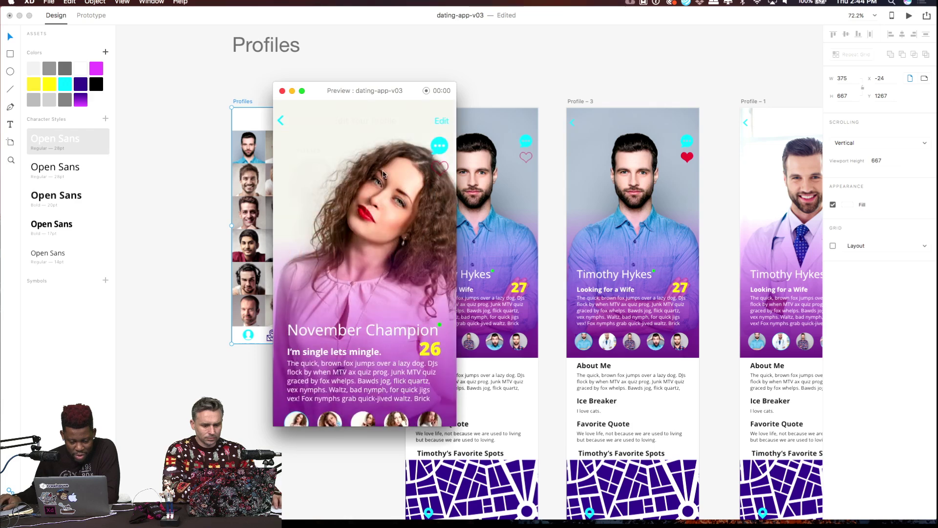
scroll(387, 260, down, 10)
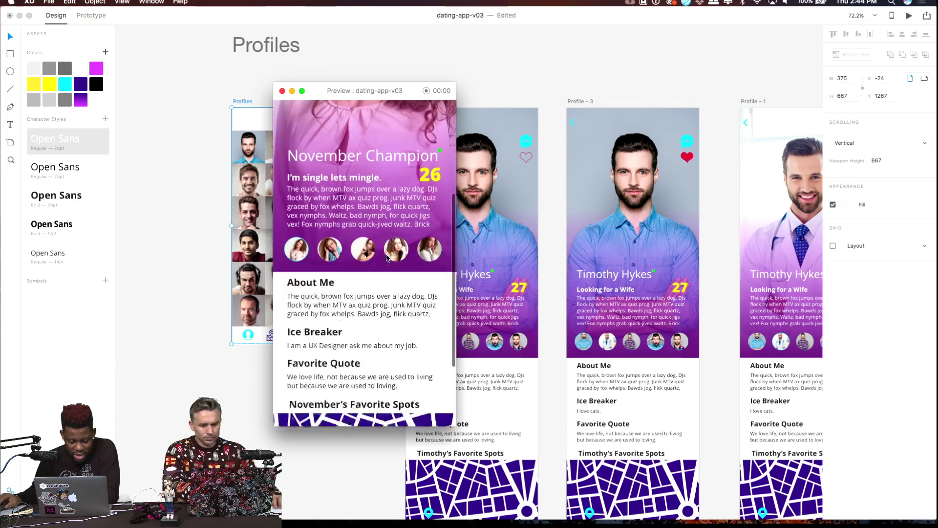
scroll(389, 253, up, 10)
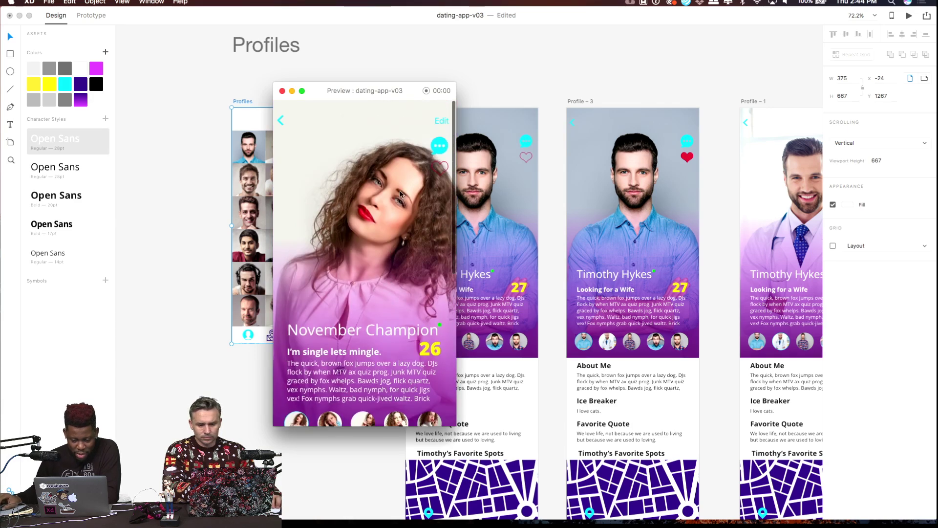
click(443, 121)
scroll(383, 286, down, 10)
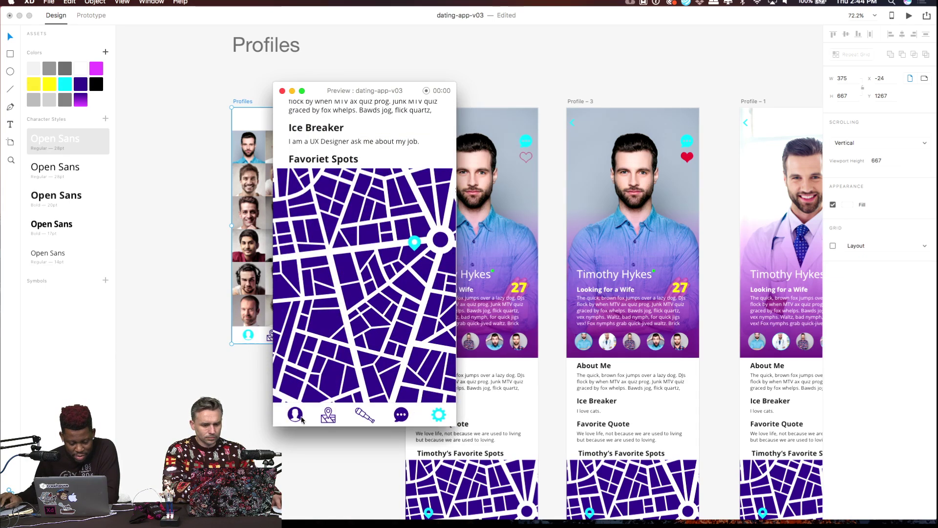
click(328, 418)
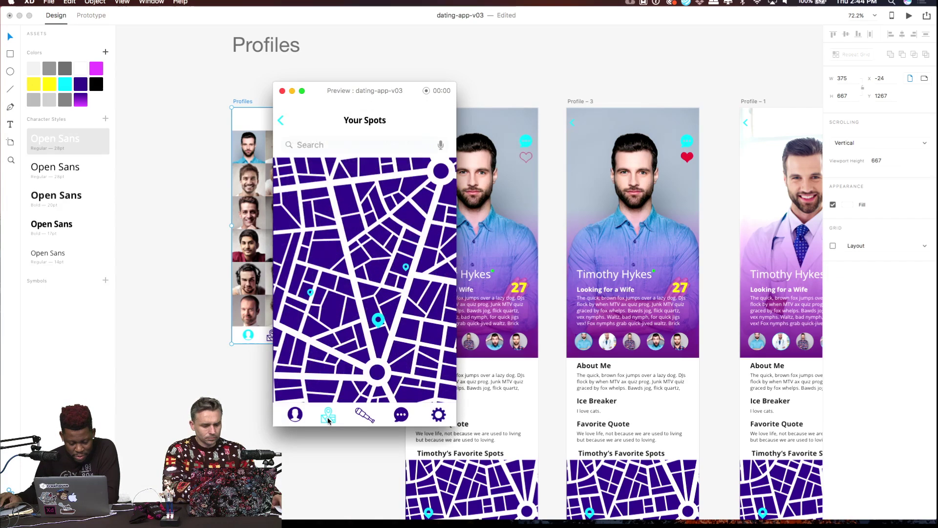
click(363, 418)
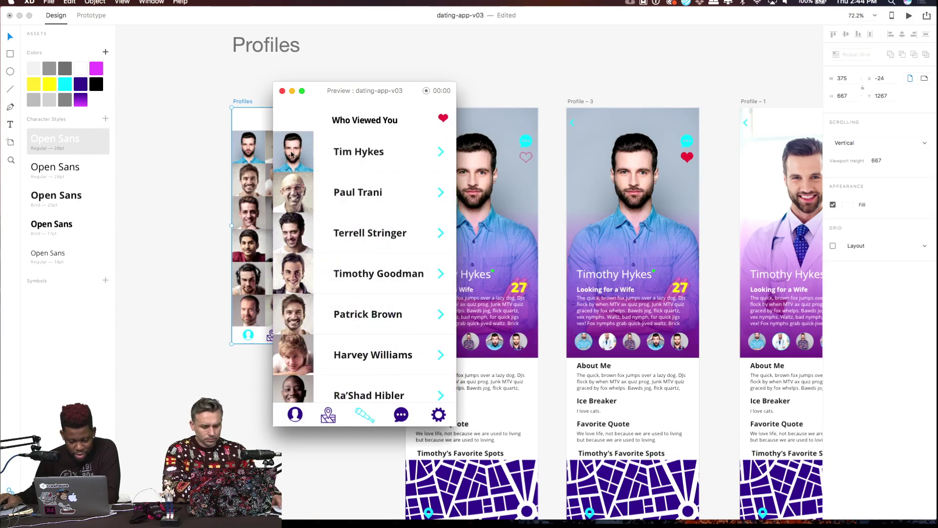
click(282, 90)
Look over the Inbox, Chat, Who Viewed You, Map and Change Location artboards on the canvas.
scroll(274, 78, down, 5)
scroll(261, 42, down, 5)
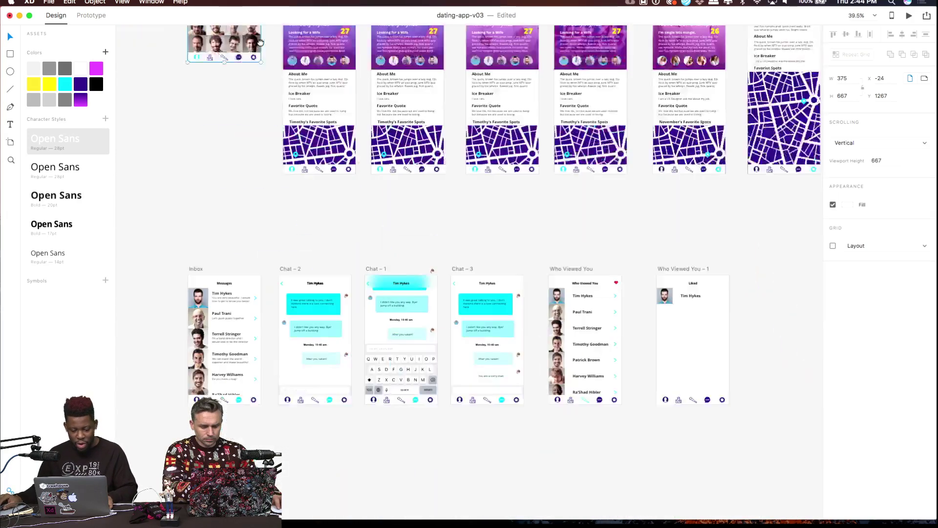
scroll(260, 42, down, 5)
scroll(400, 249, left, 4)
scroll(399, 249, up, 2)
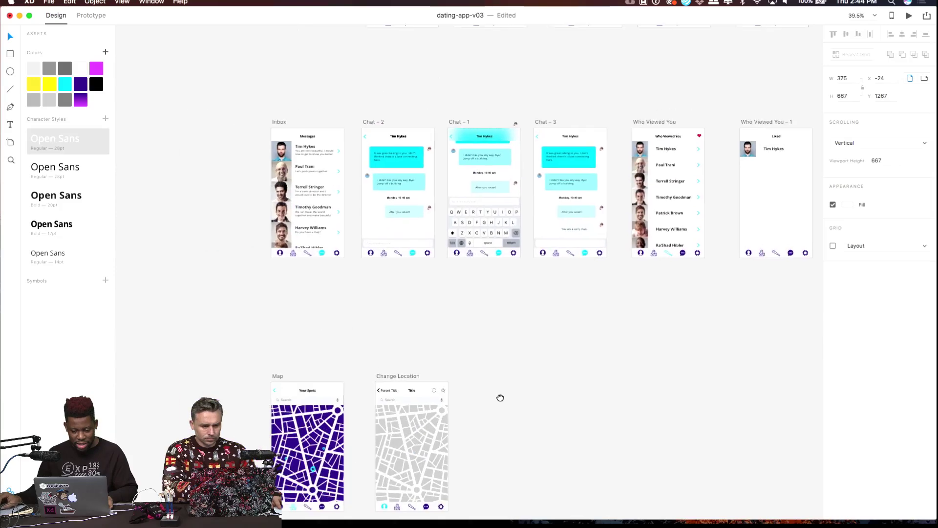
scroll(501, 398, down, 5)
scroll(371, 338, left, 2)
scroll(438, 369, up, 5)
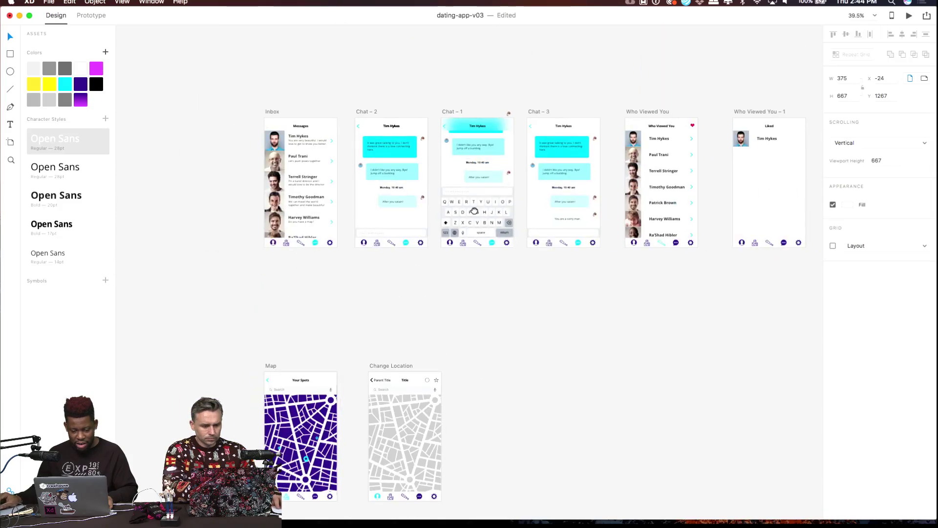
drag(474, 210, 449, 239)
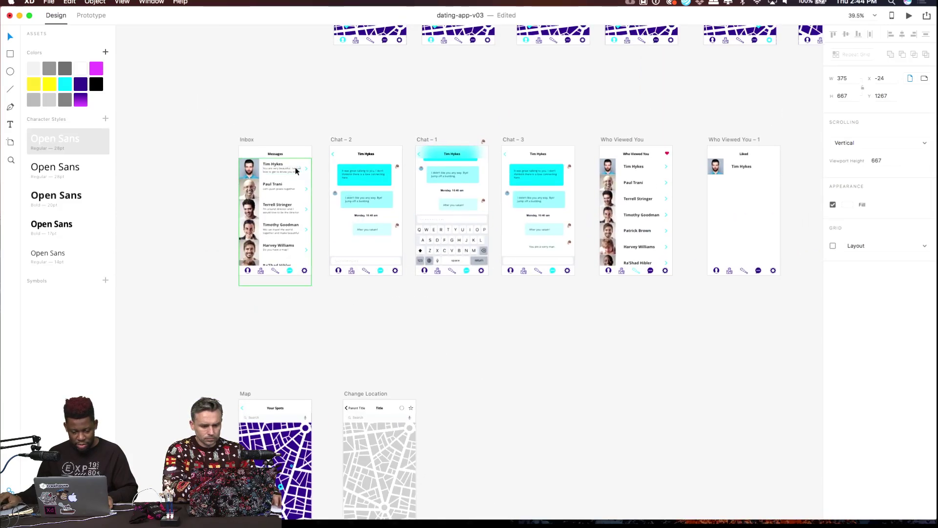
scroll(662, 115, right, 3)
scroll(662, 115, up, 2)
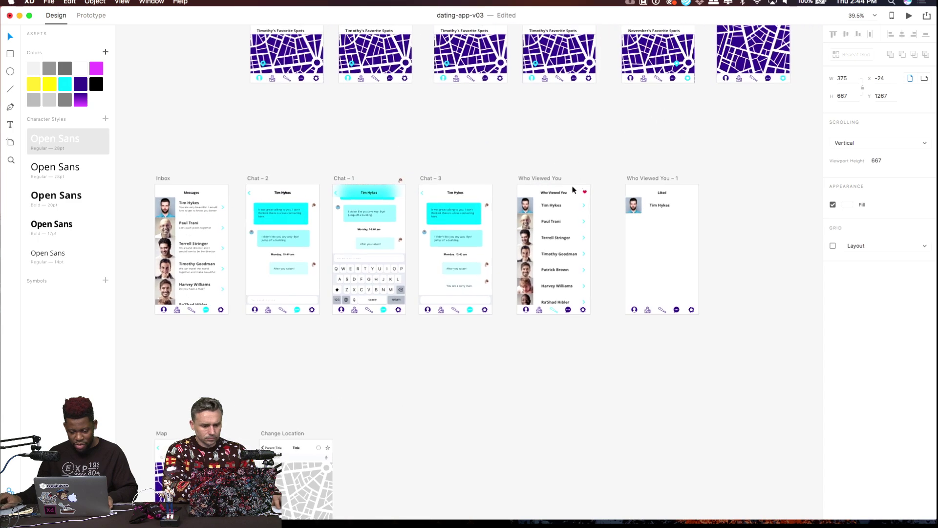
Link the first row of the Who Viewed You list to the Profile artboard with a Dissolve transition, Ease Out, 0.4 s.
scroll(574, 190, up, 5)
click(589, 226)
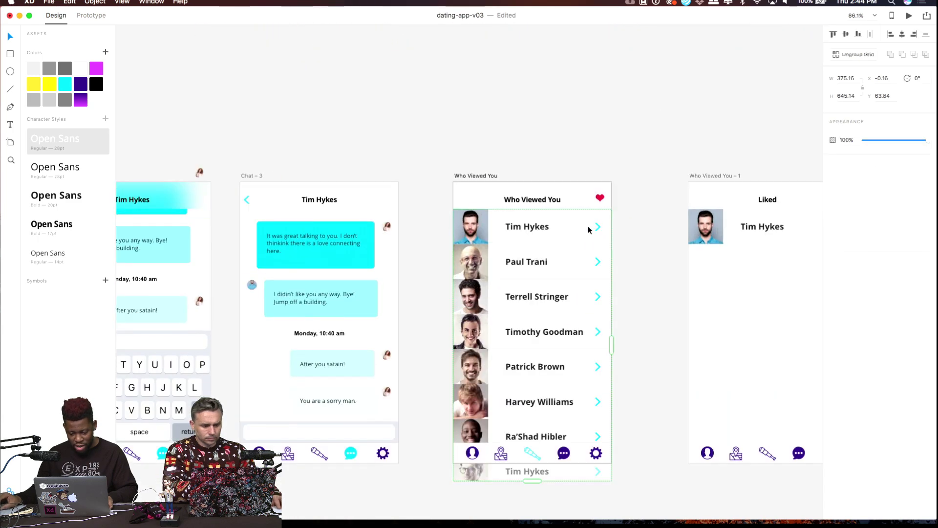
double_click(586, 227)
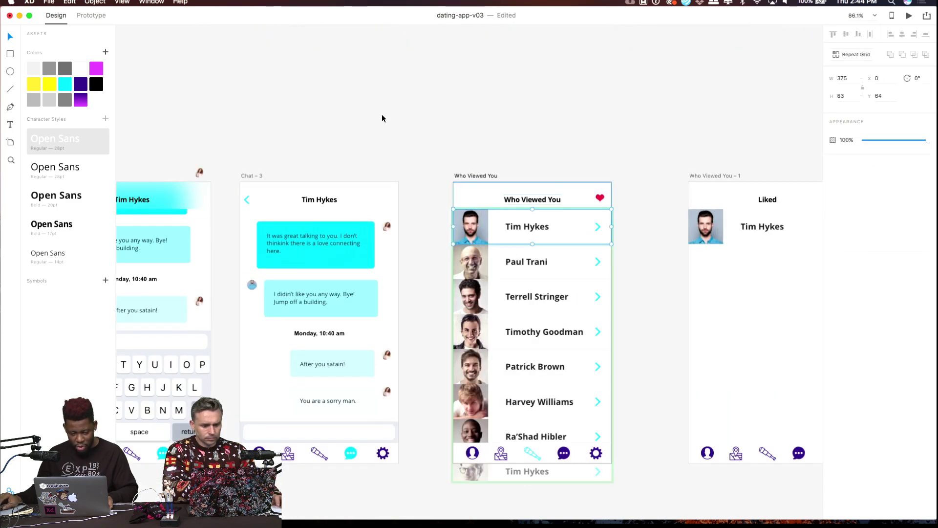
click(93, 16)
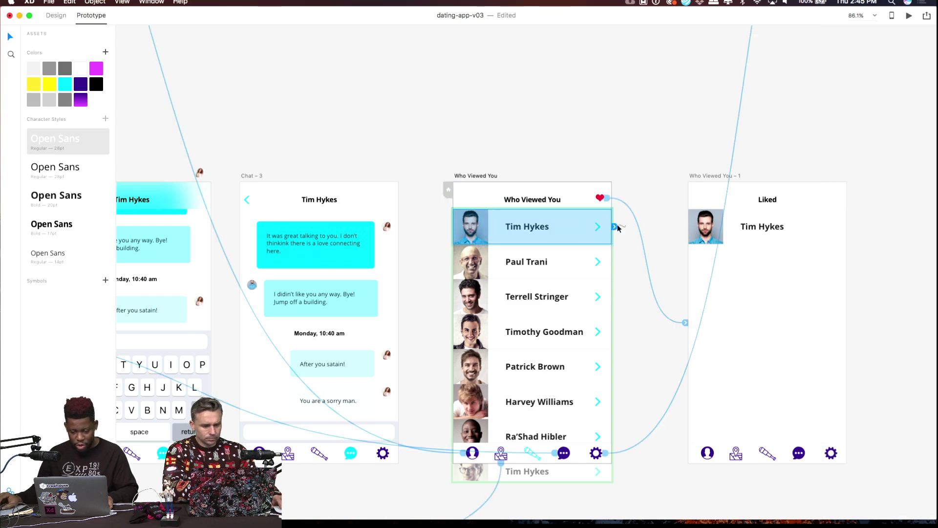
scroll(508, 166, down, 5)
drag(503, 137, 680, 339)
drag(759, 415, 375, 129)
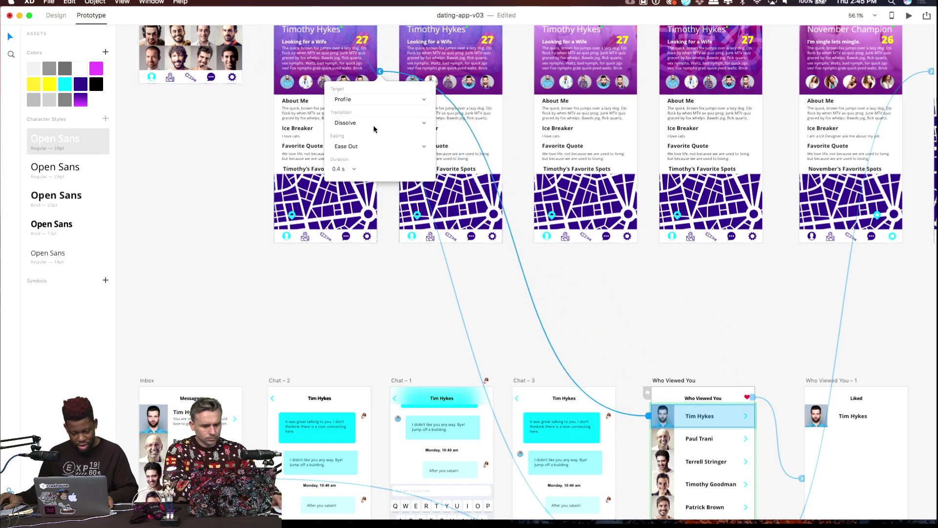
click(380, 311)
Preview the prototype from the Profiles artboard, following the heart to the Liked list and on through the listed profile.
scroll(380, 295, down, 3)
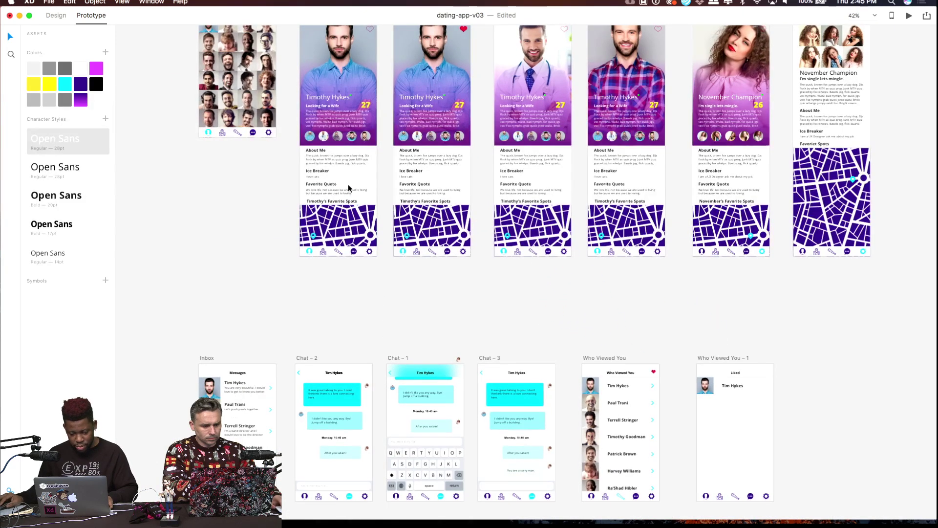
click(243, 79)
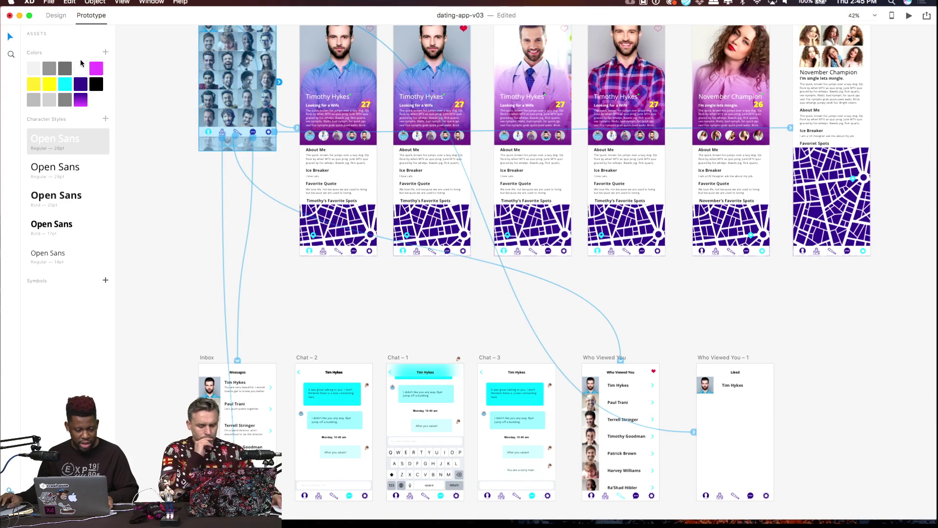
key(super+Return)
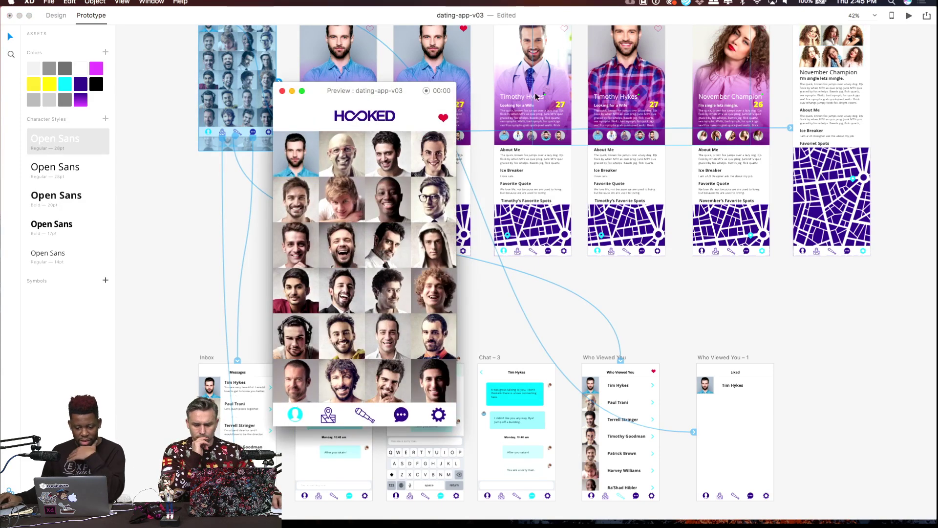
click(444, 122)
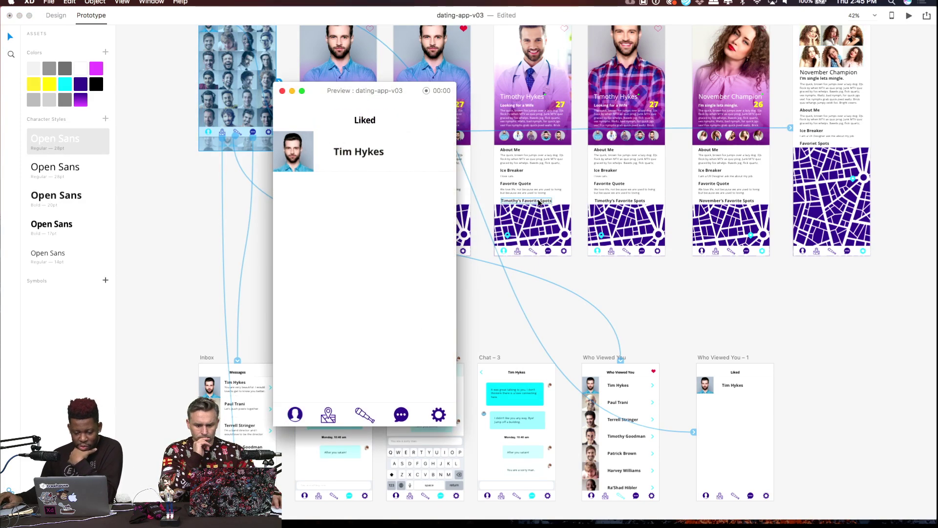
click(380, 155)
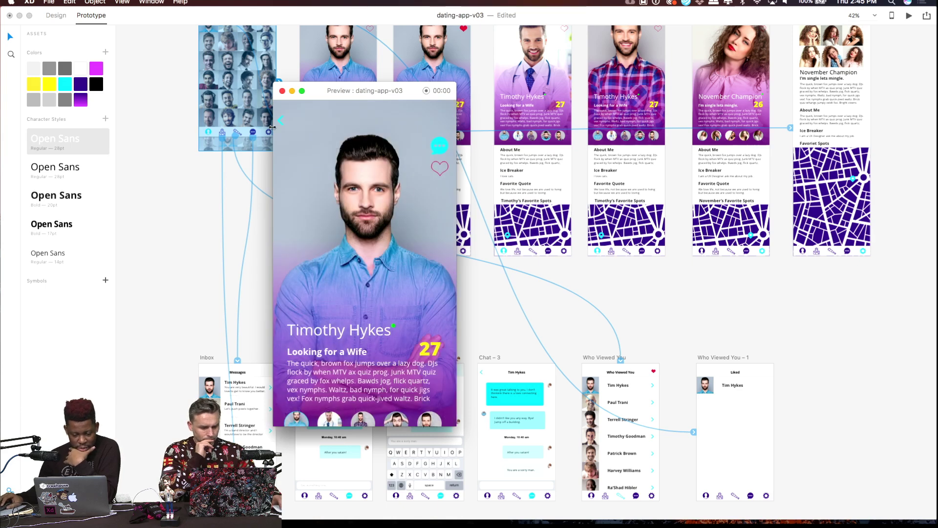
scroll(344, 371, down, 10)
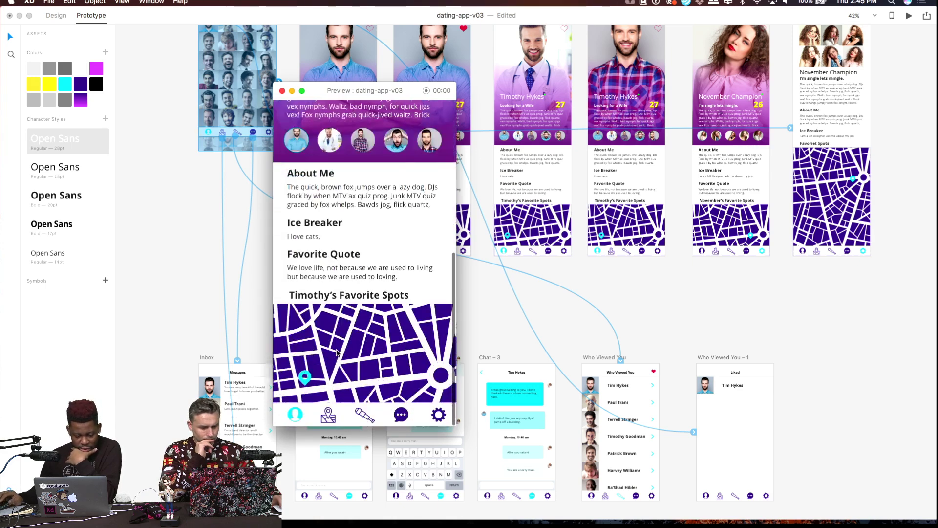
Test the links to Your Spots and Messages, send the reply in the first conversation, and close the preview.
click(326, 423)
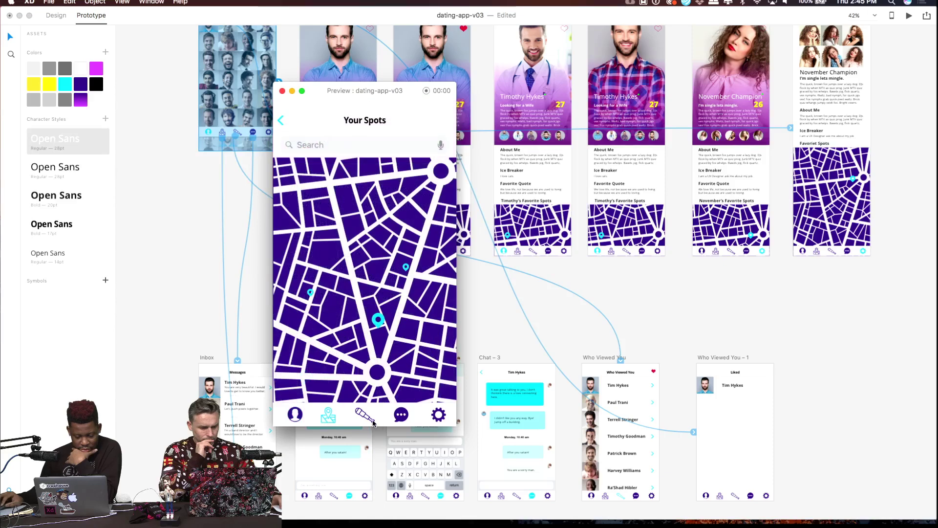
click(399, 413)
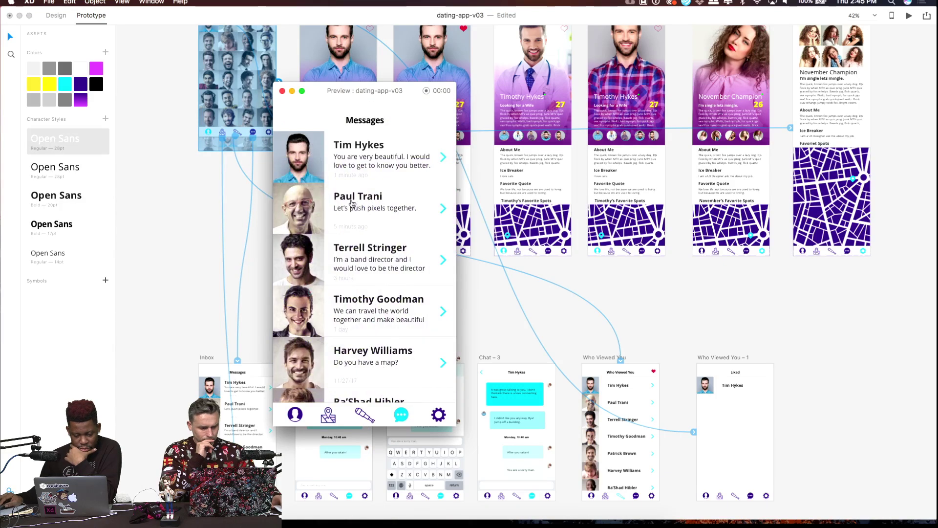
click(381, 163)
click(381, 386)
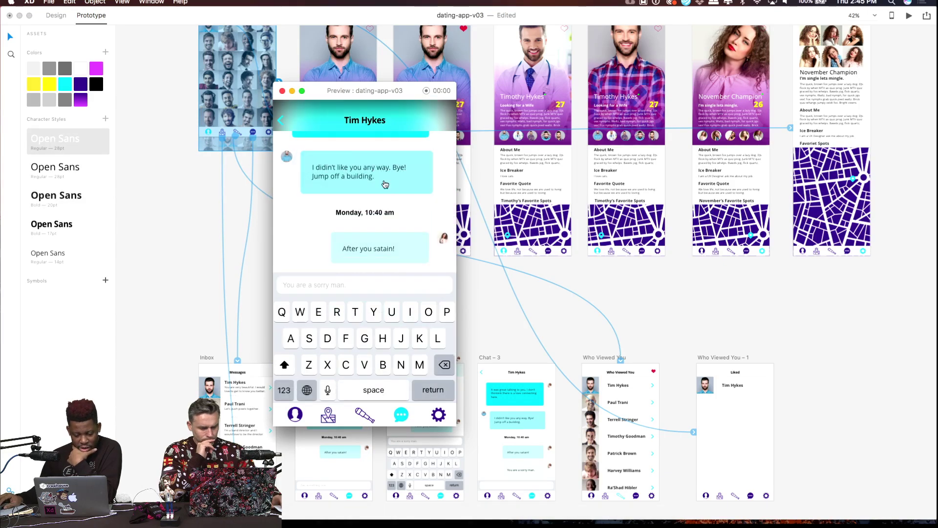
click(397, 292)
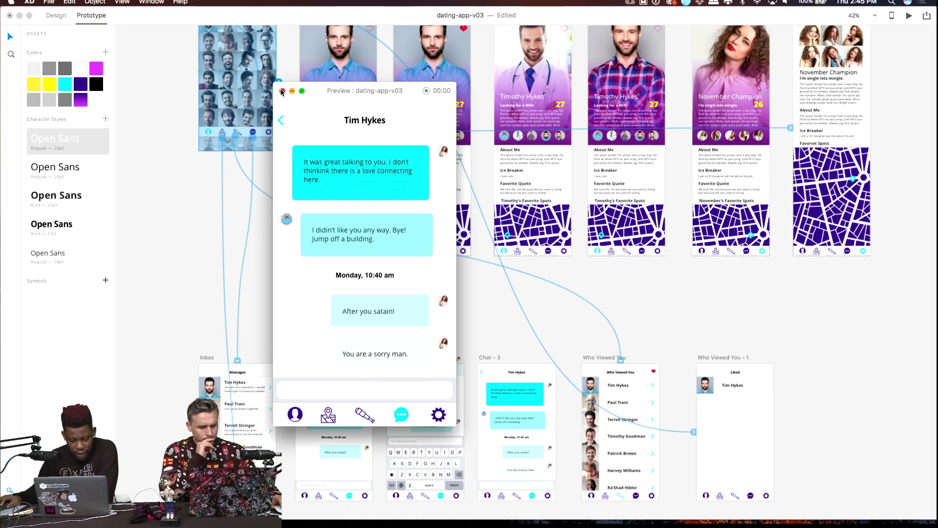
click(368, 416)
click(282, 91)
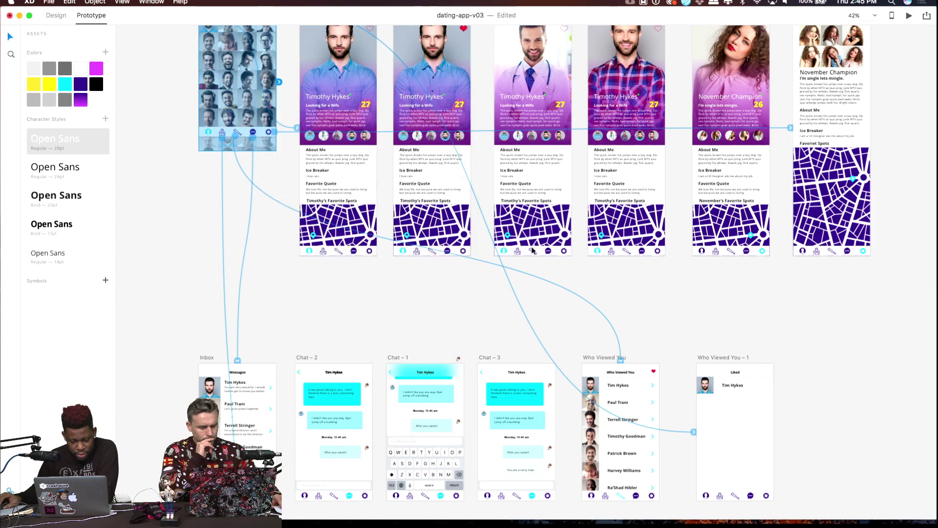
click(674, 289)
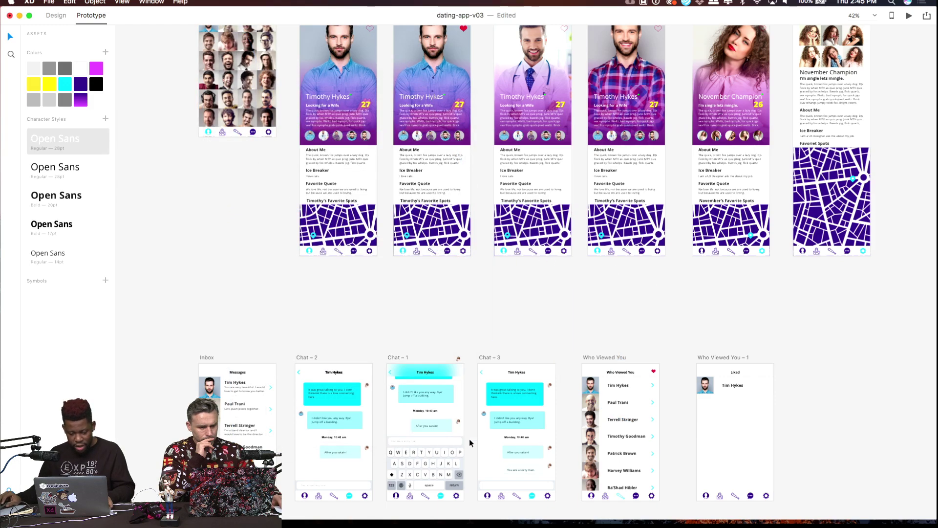
Preview the prototype from the Chat – 2 artboard and test the message field, keyboard and sent-reply screens.
scroll(429, 434, up, 5)
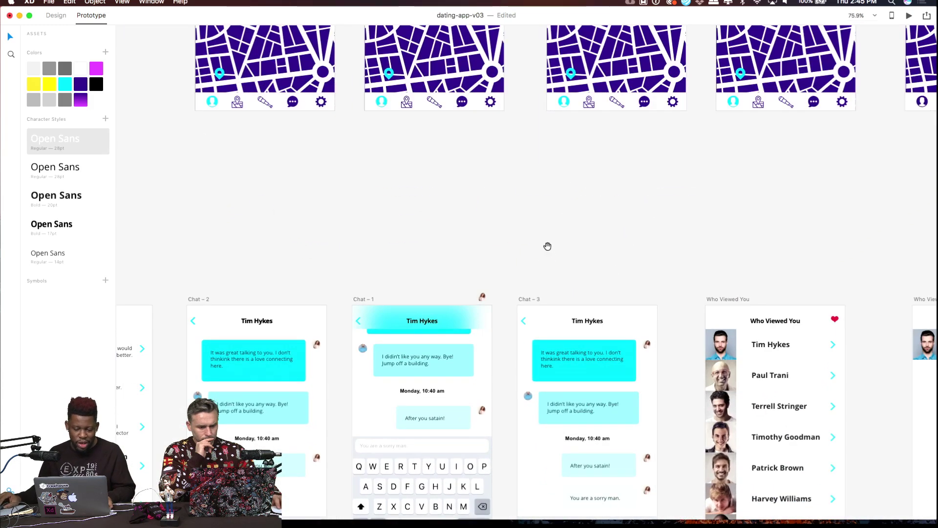
drag(548, 246, 539, 41)
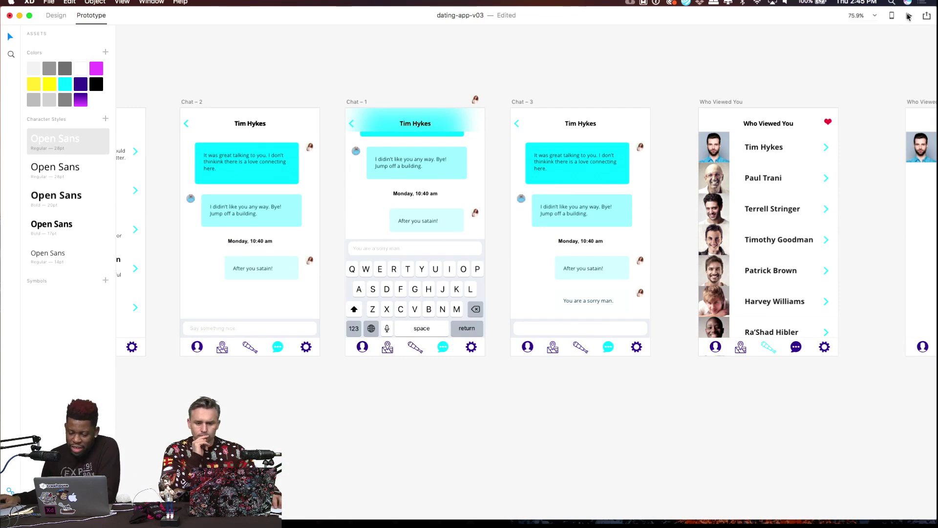
click(190, 101)
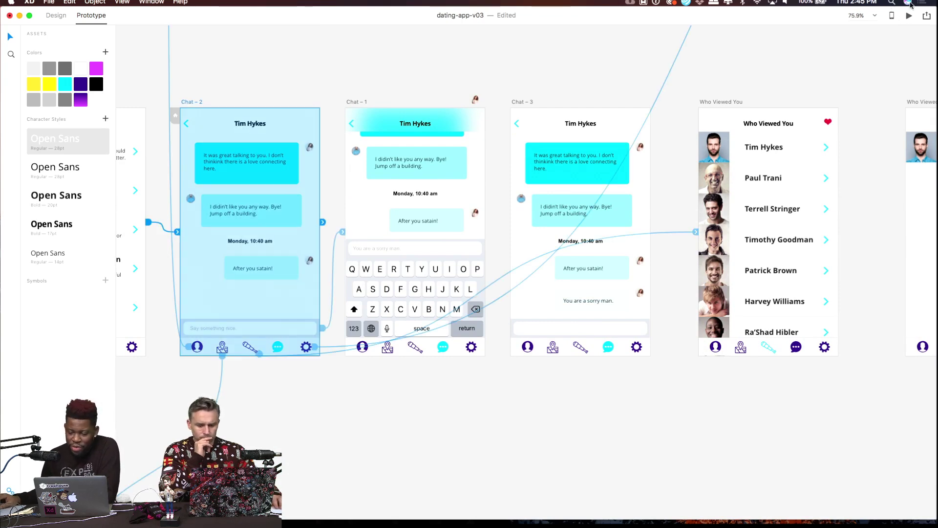
click(908, 17)
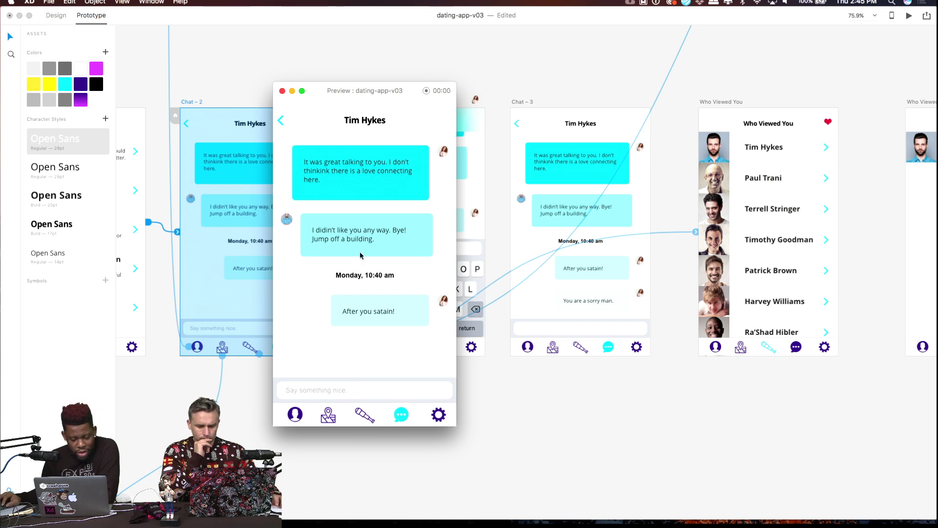
click(353, 389)
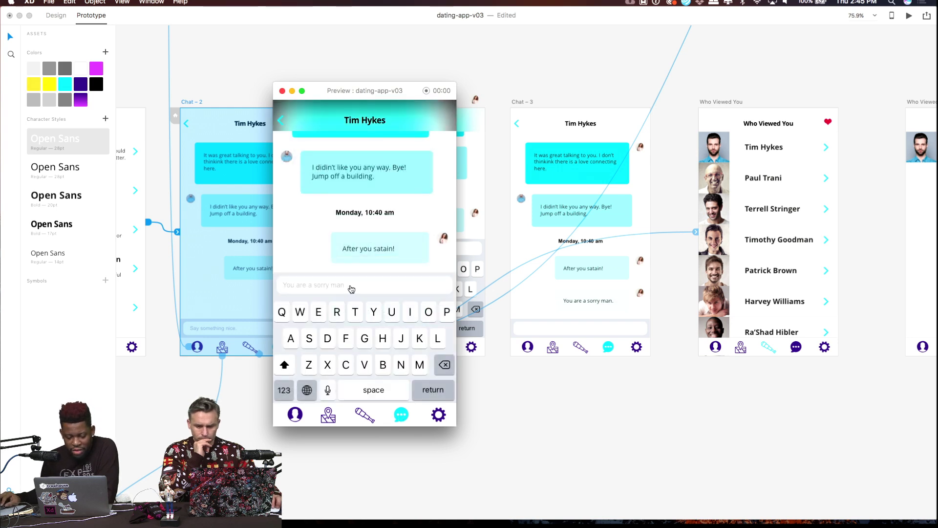
click(413, 394)
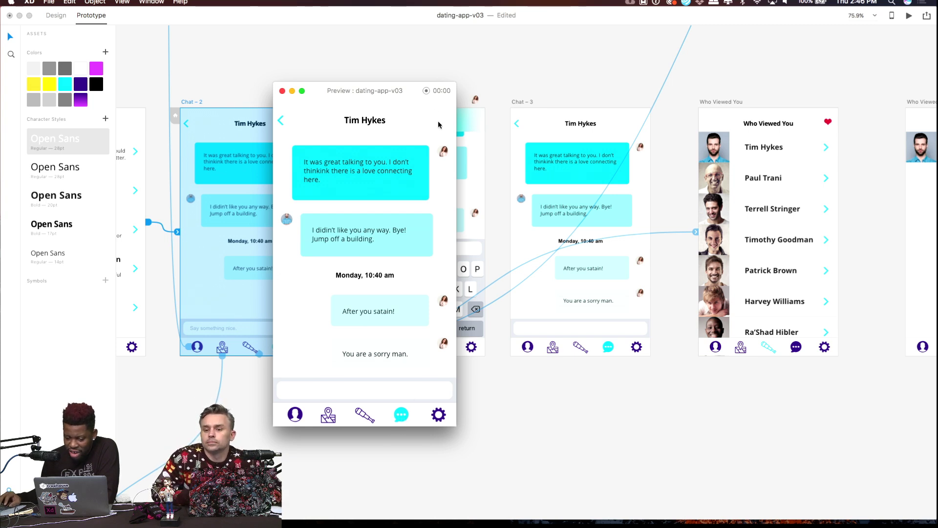
Test the back arrow on the sent-reply chat screen and close the preview.
click(281, 122)
click(200, 55)
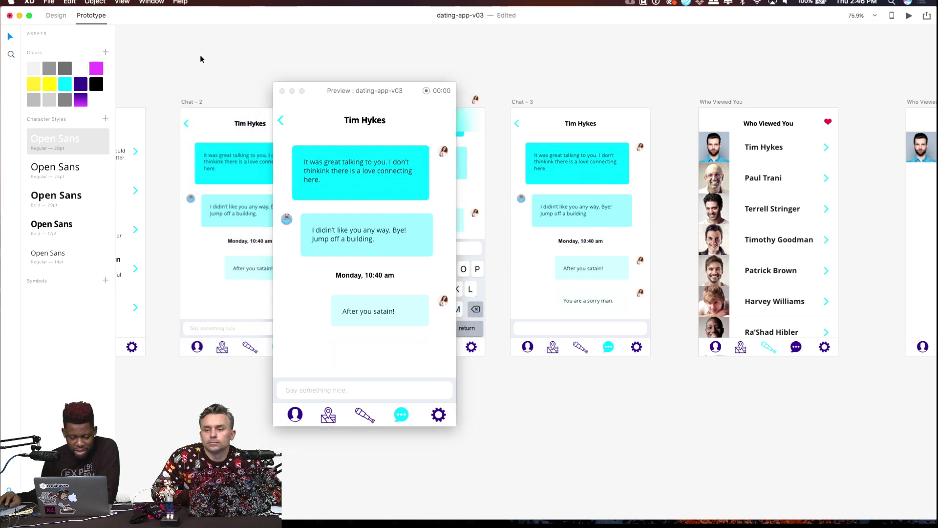
click(282, 92)
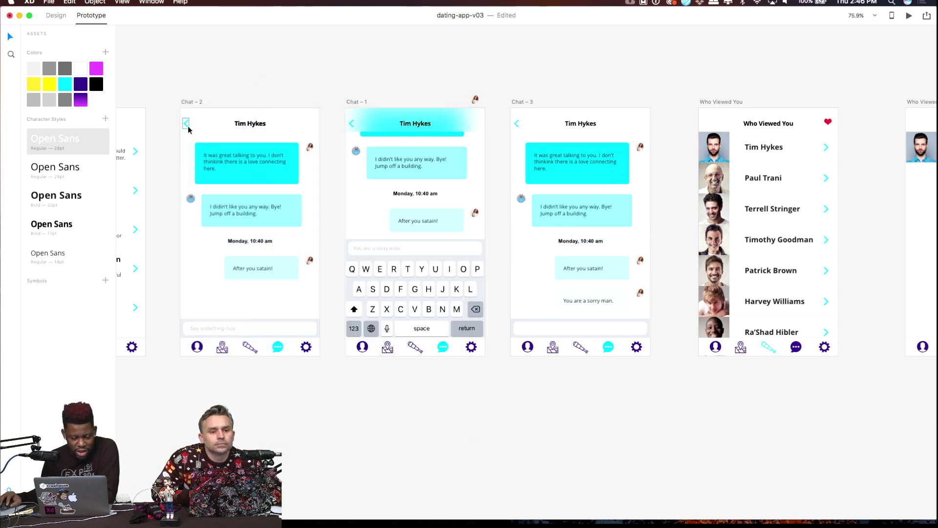
Link the back arrows on the Chat – 2 and Chat – 3 artboards to the Inbox artboard with a 0.4 s Dissolve transition.
click(188, 126)
drag(201, 77, 423, 55)
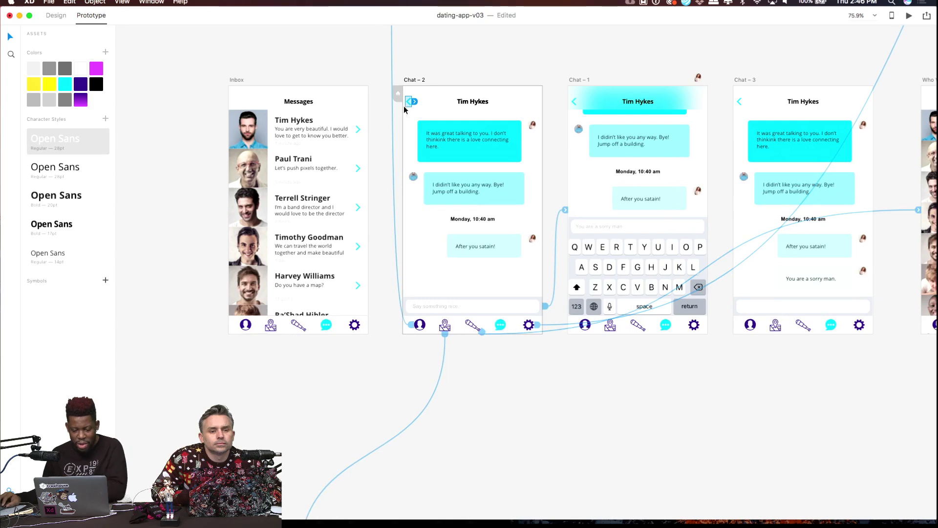
drag(414, 102, 342, 152)
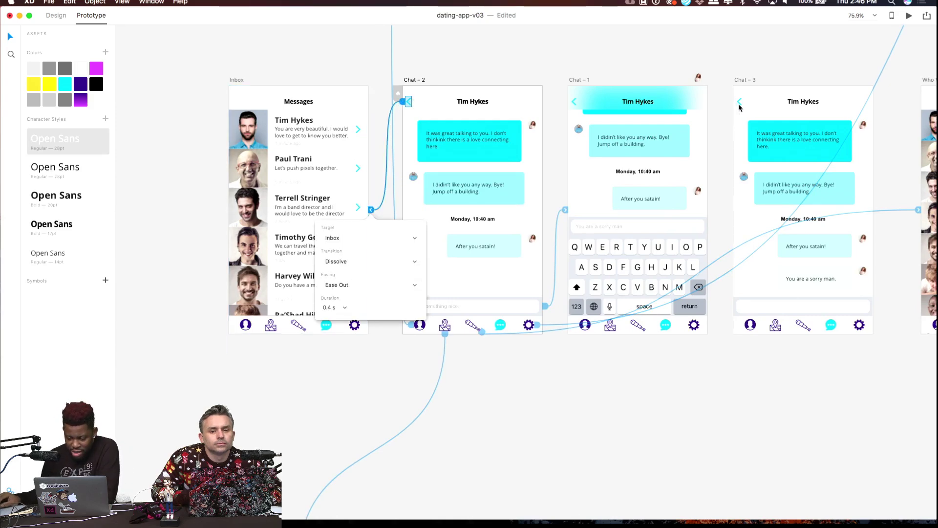
click(739, 103)
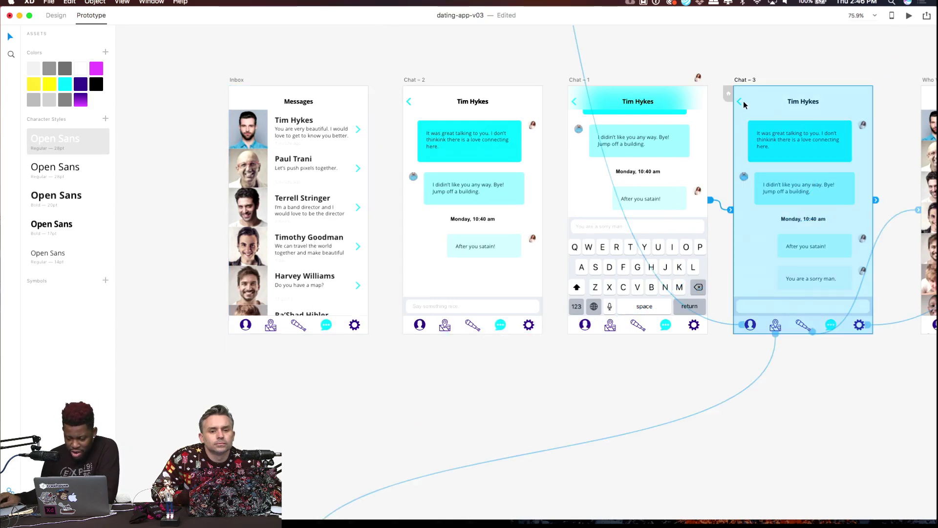
click(740, 103)
drag(745, 102, 357, 150)
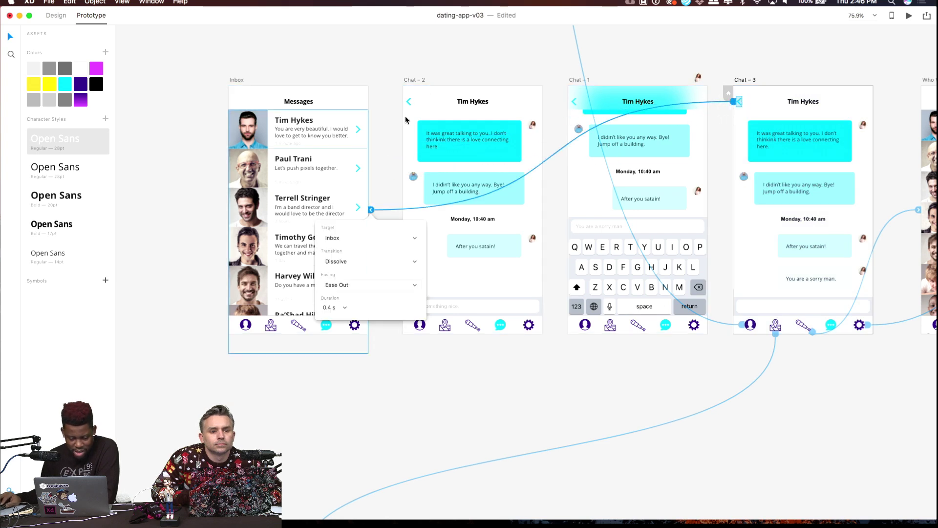
click(471, 63)
Preview the prototype from the Inbox artboard, sending the reply in the first conversation and going back to the message list.
scroll(538, 63, right, 5)
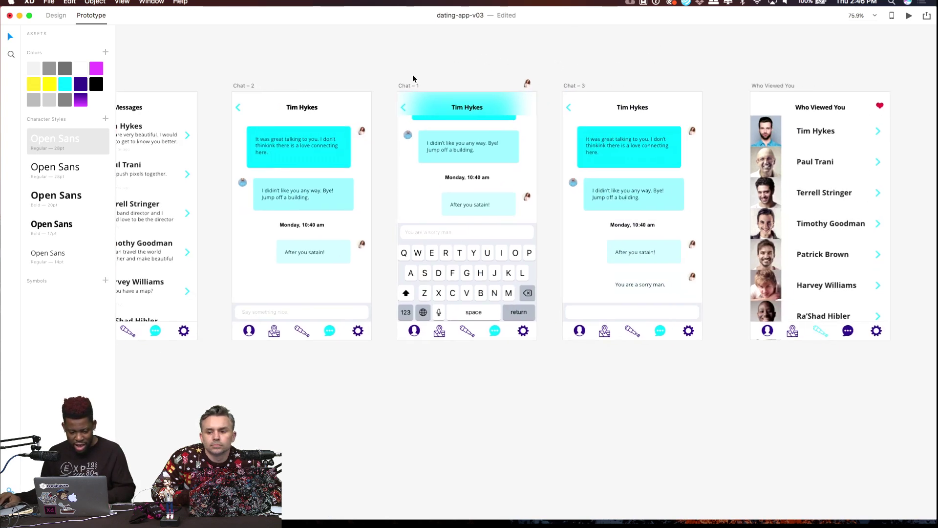
scroll(179, 78, left, 5)
click(179, 85)
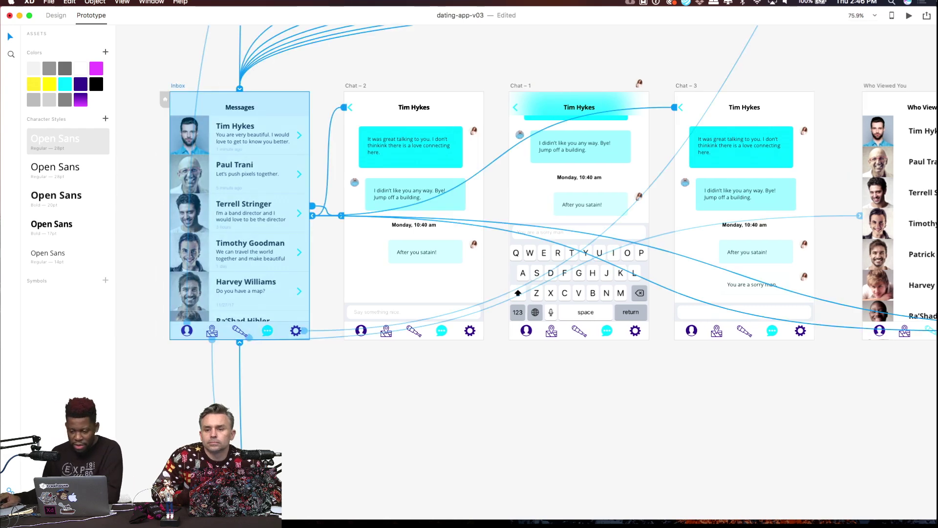
key(super+Return)
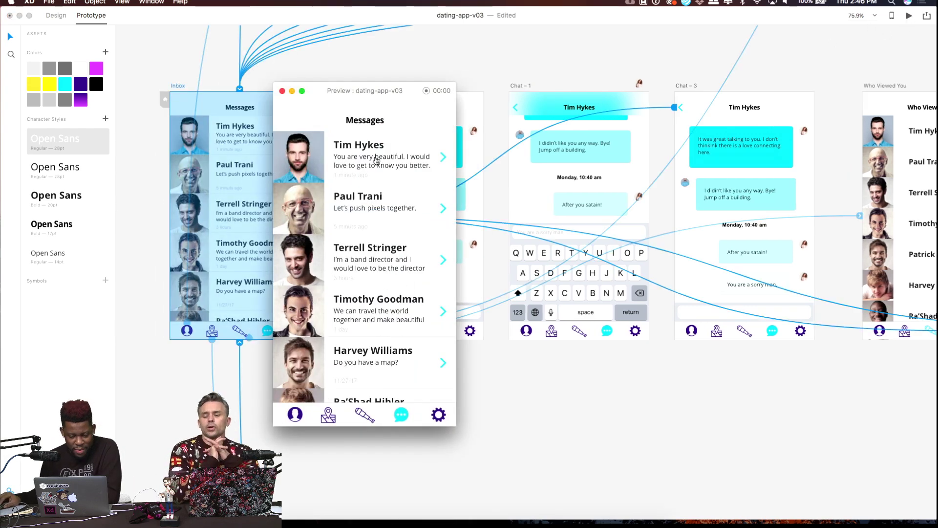
click(376, 160)
click(386, 399)
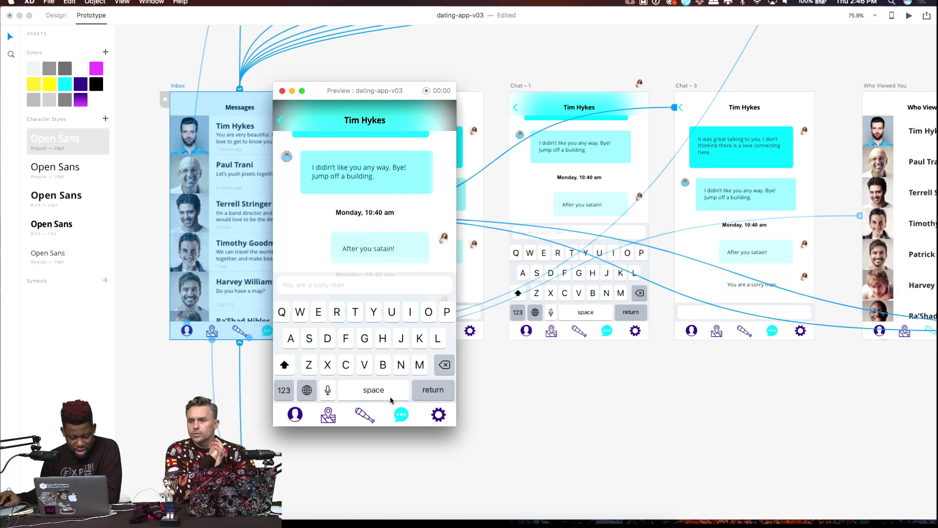
click(375, 289)
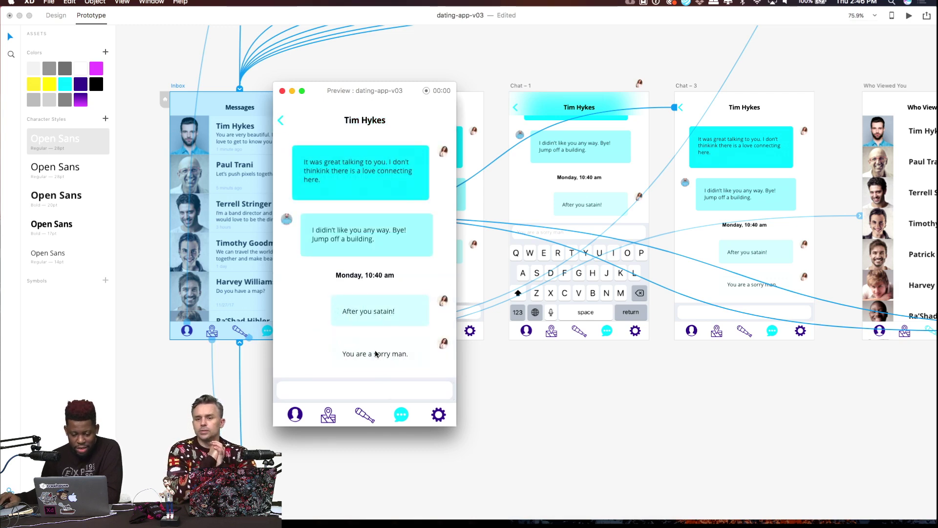
click(280, 120)
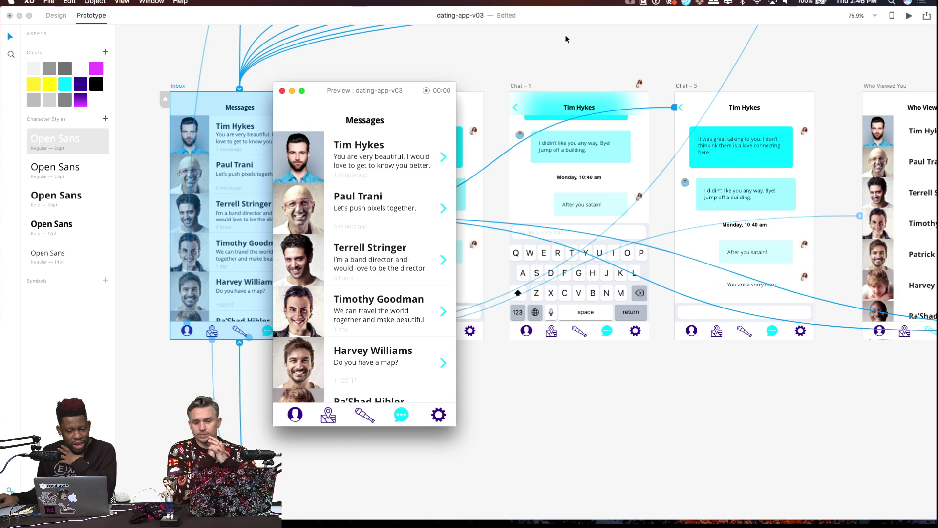
Switch to Chrome, reposition the GET LOST prototype window between the other watch prototypes, and close the Finder window covering them.
click(392, 157)
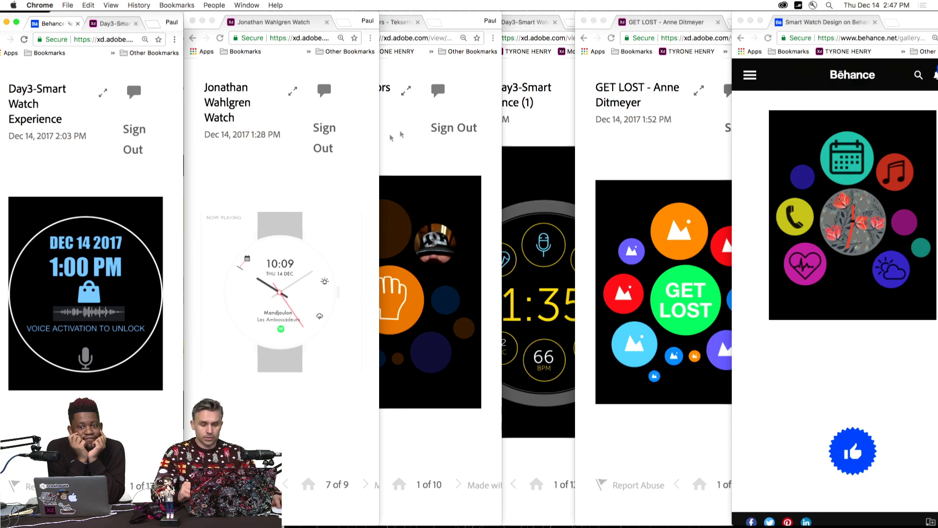
click(691, 20)
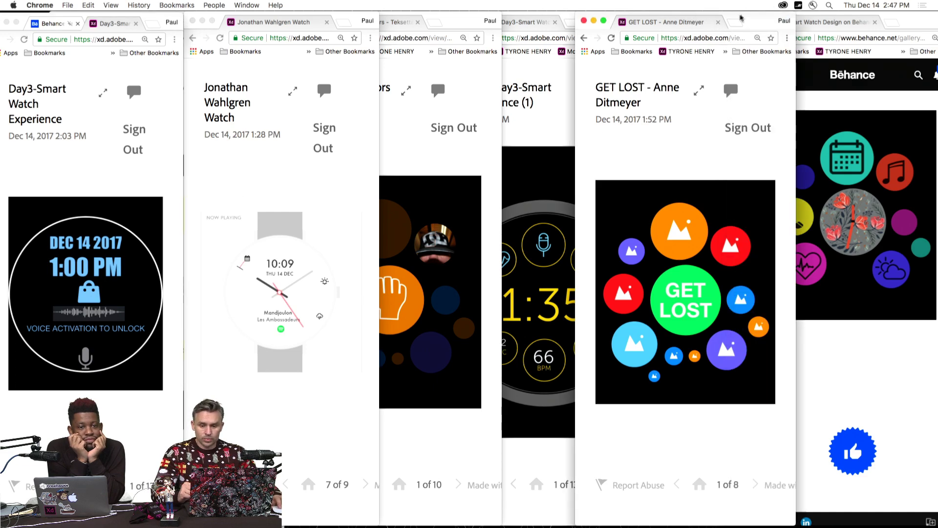
double_click(742, 18)
drag(711, 22, 748, 406)
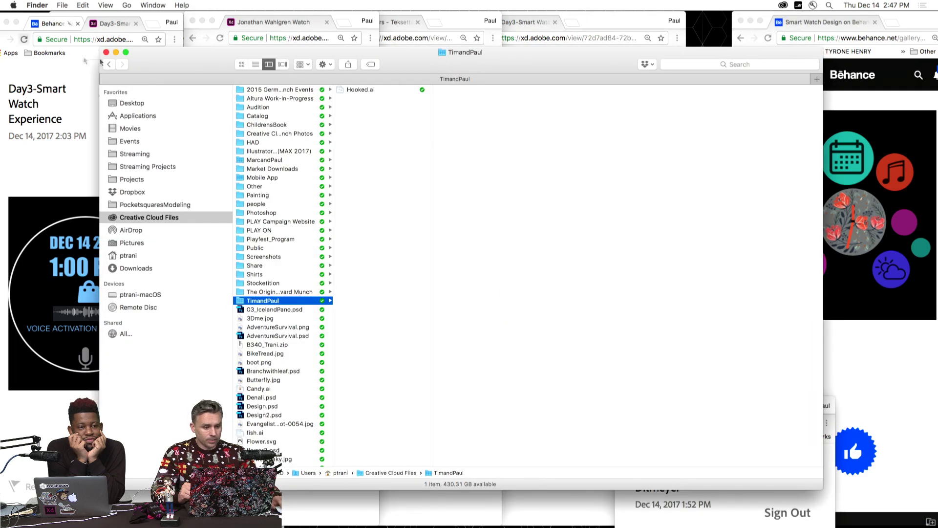
click(107, 51)
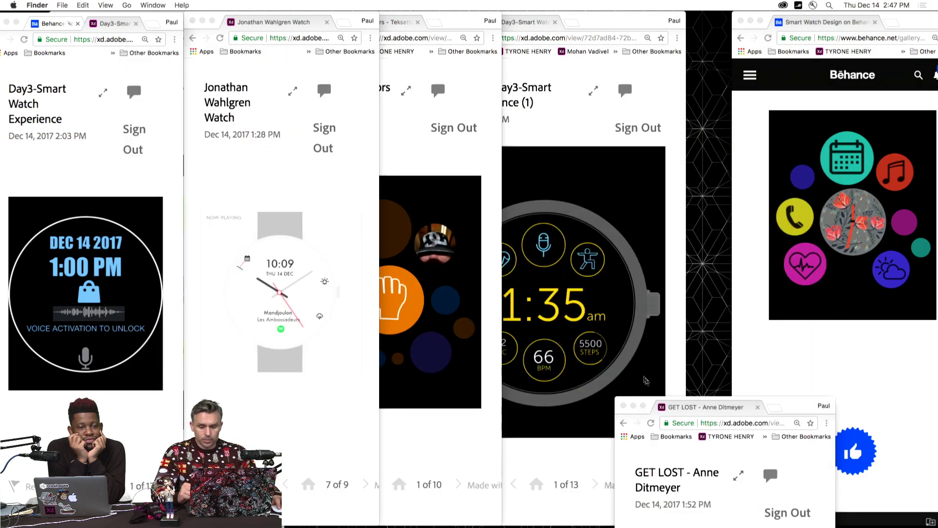
drag(806, 405, 771, 3)
click(390, 155)
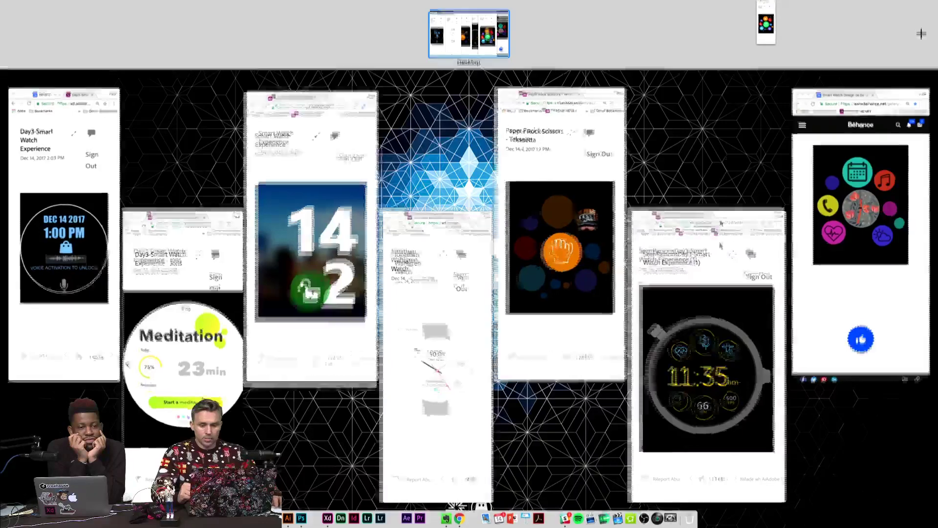
click(227, 176)
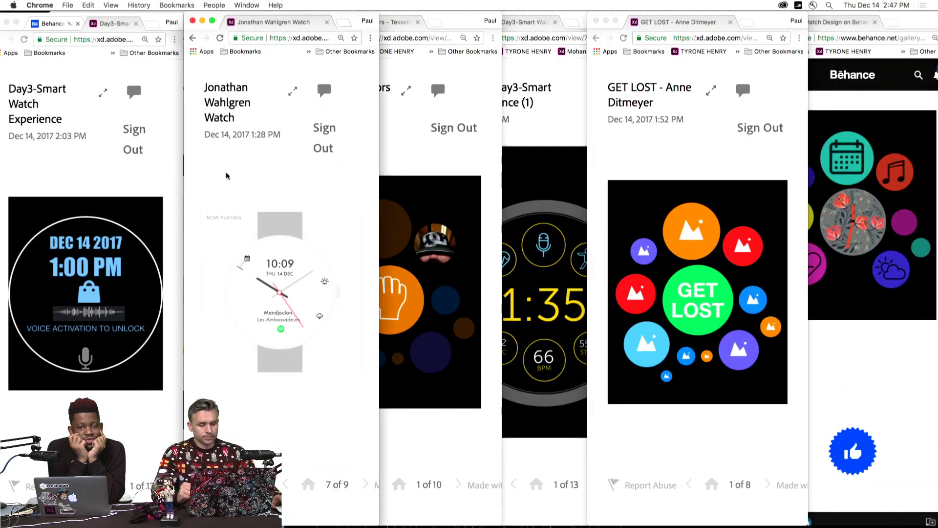
Widen the Day3-Smart Watch Experience window, page through its screens up to the Phone call screen, and narrow the window again.
click(49, 191)
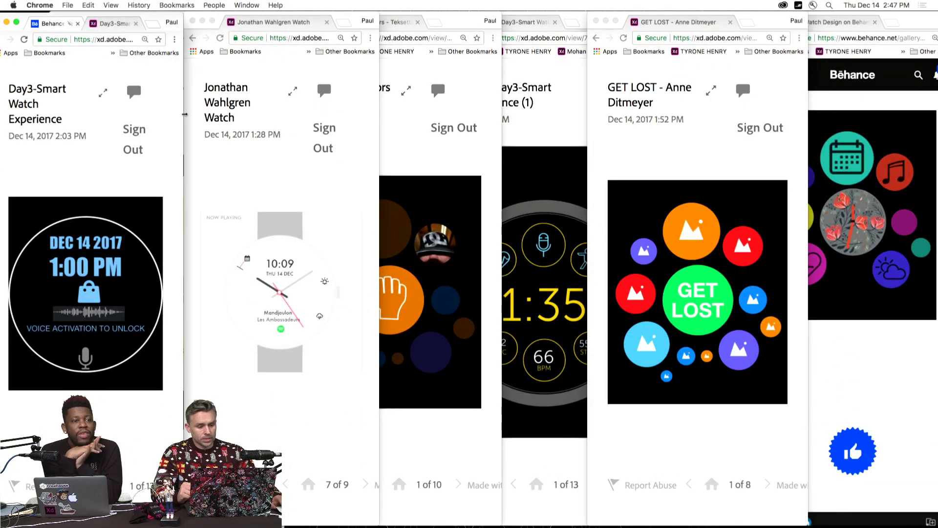
drag(184, 117, 526, 118)
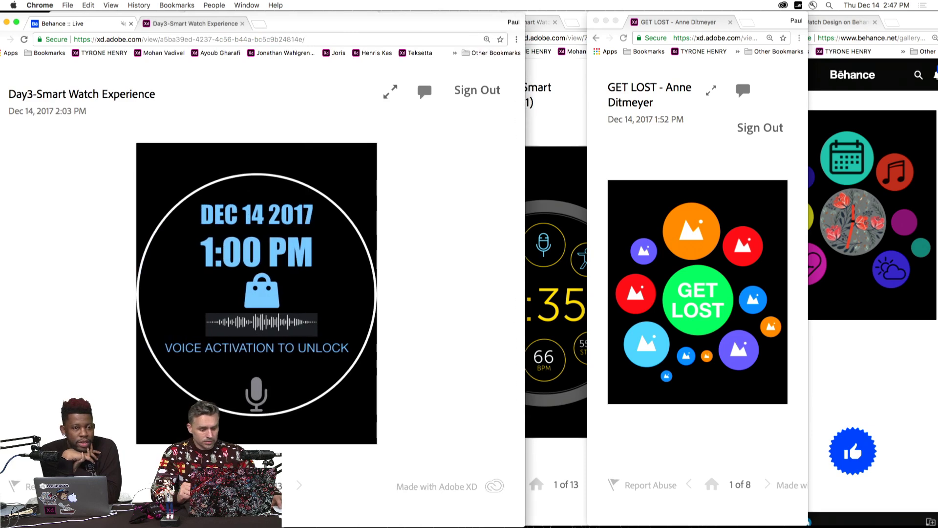
click(300, 486)
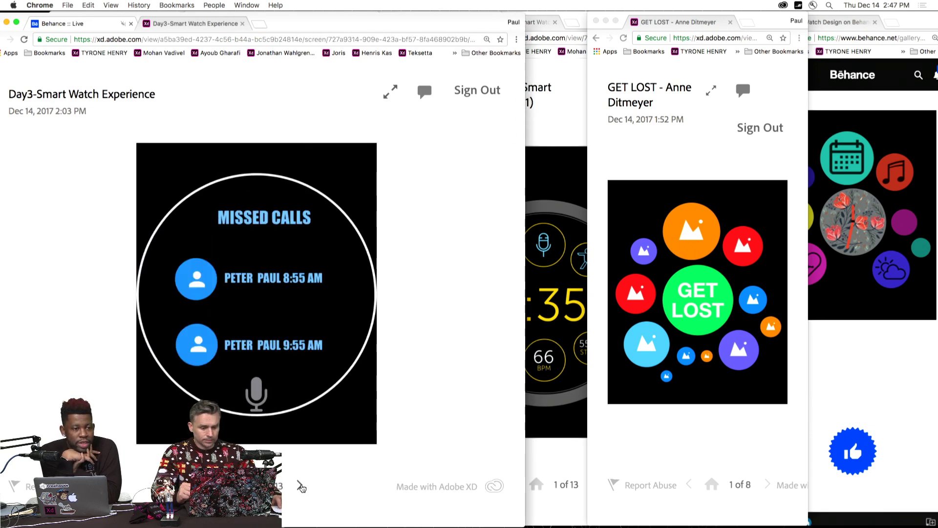
click(300, 486)
click(300, 486)
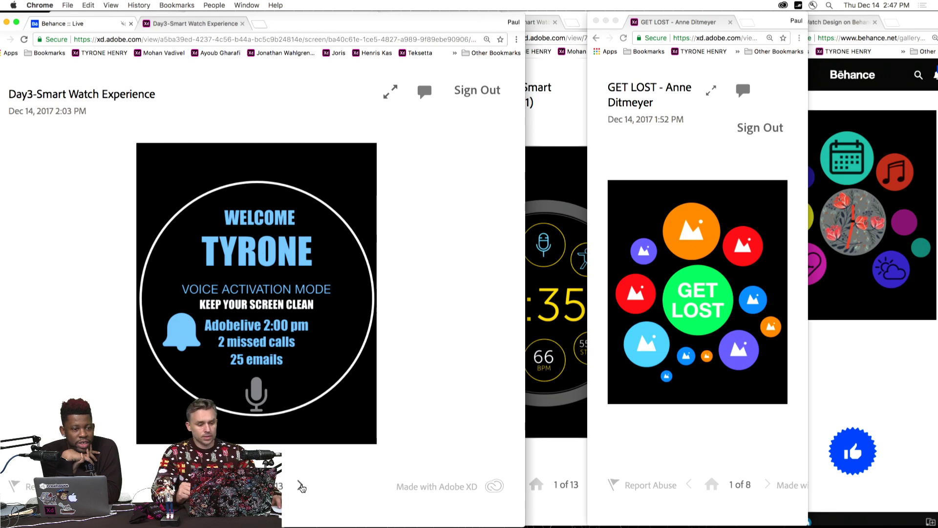
click(300, 486)
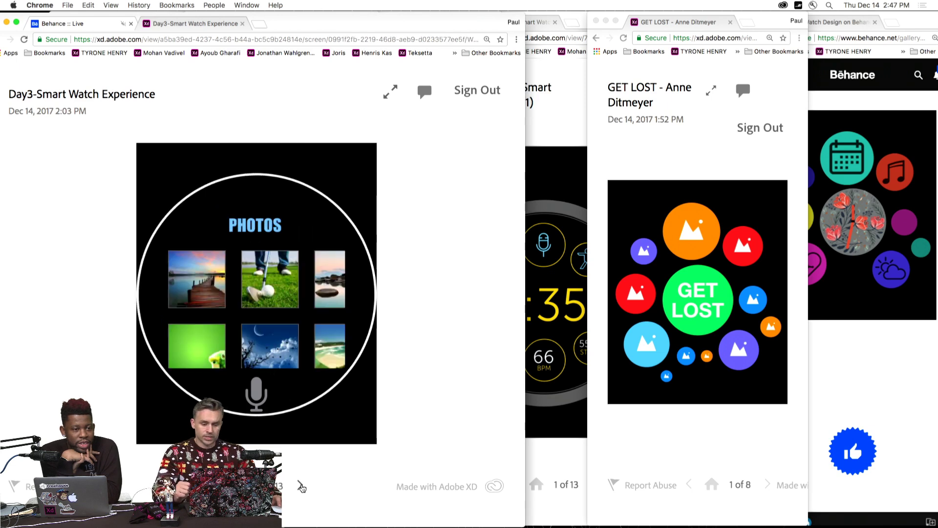
click(300, 486)
click(300, 487)
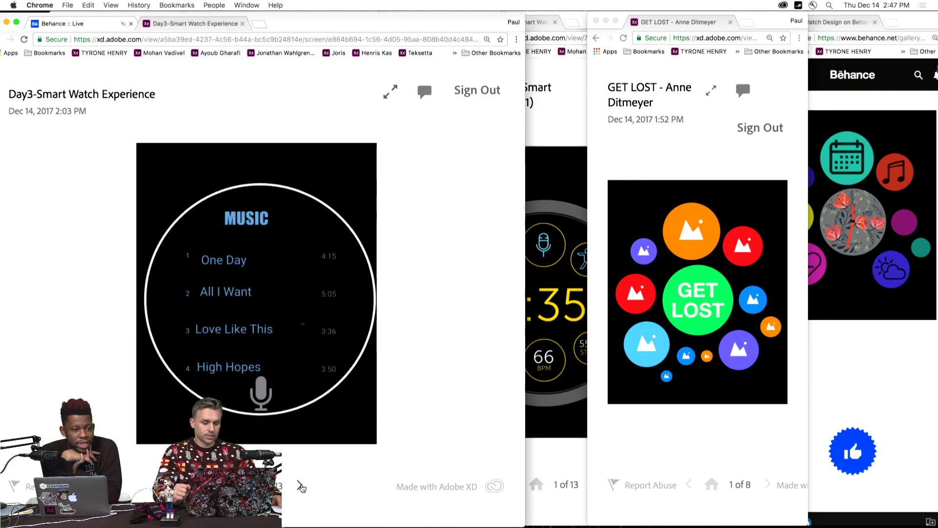
click(300, 486)
click(300, 487)
click(301, 486)
click(301, 487)
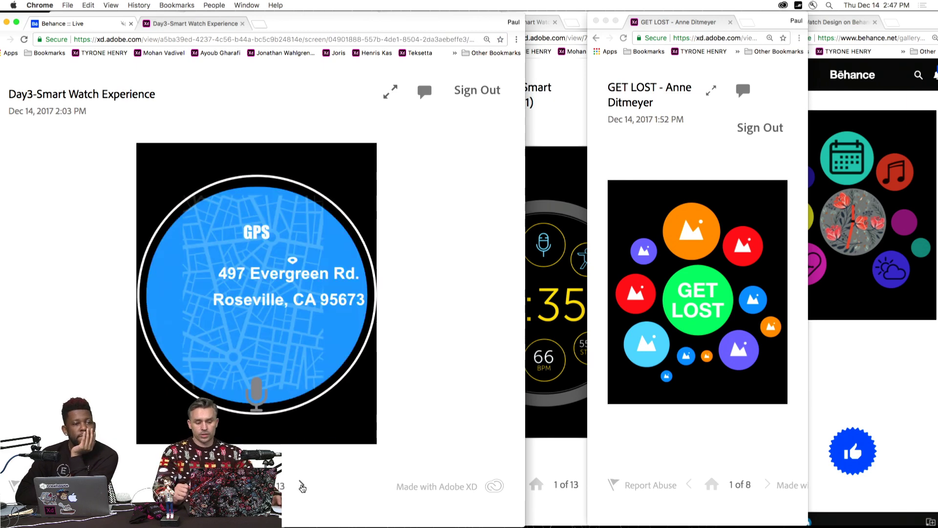
click(300, 486)
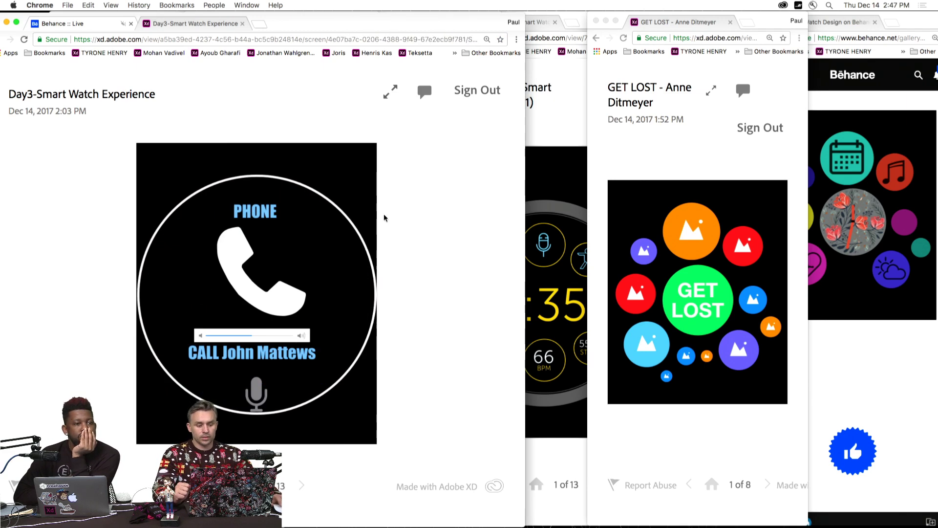
drag(525, 189, 138, 199)
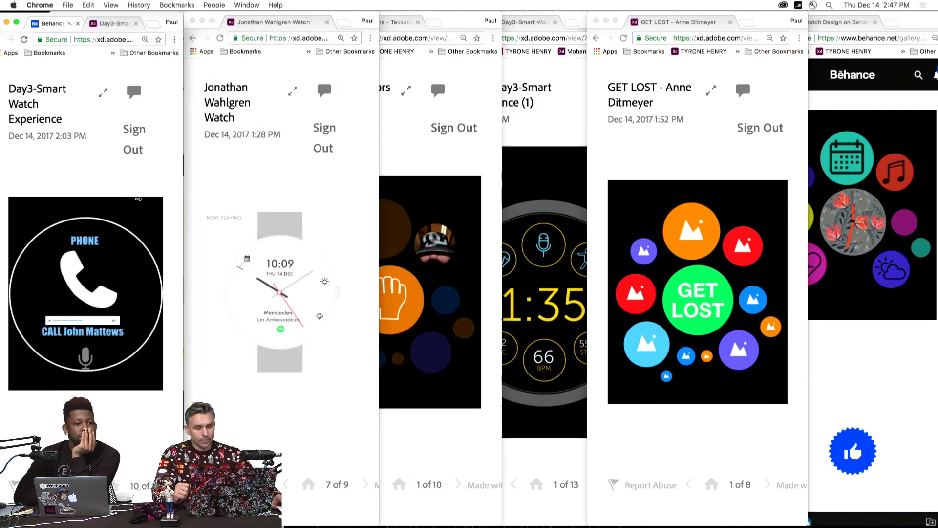
Bring the analog watch, Paper Rock Scissors and 11:35 watch face prototype windows to the front in turn.
click(202, 188)
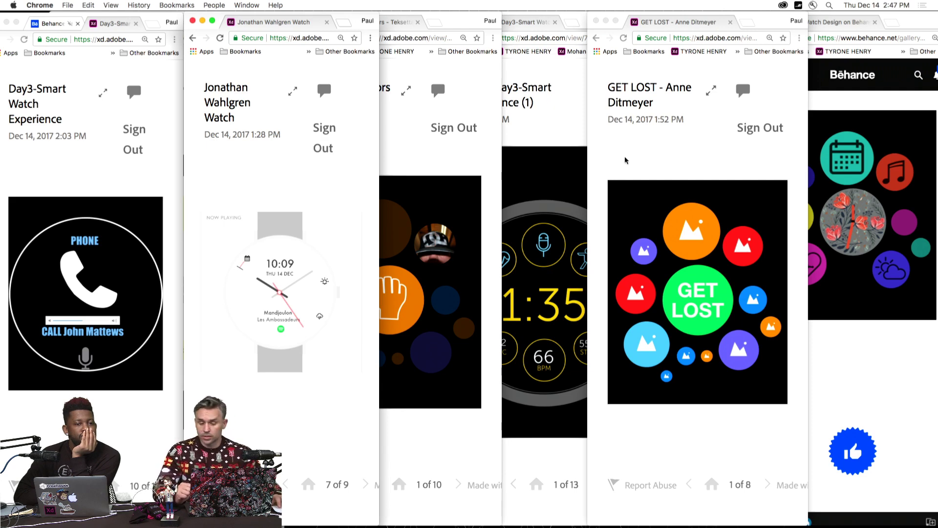
click(386, 146)
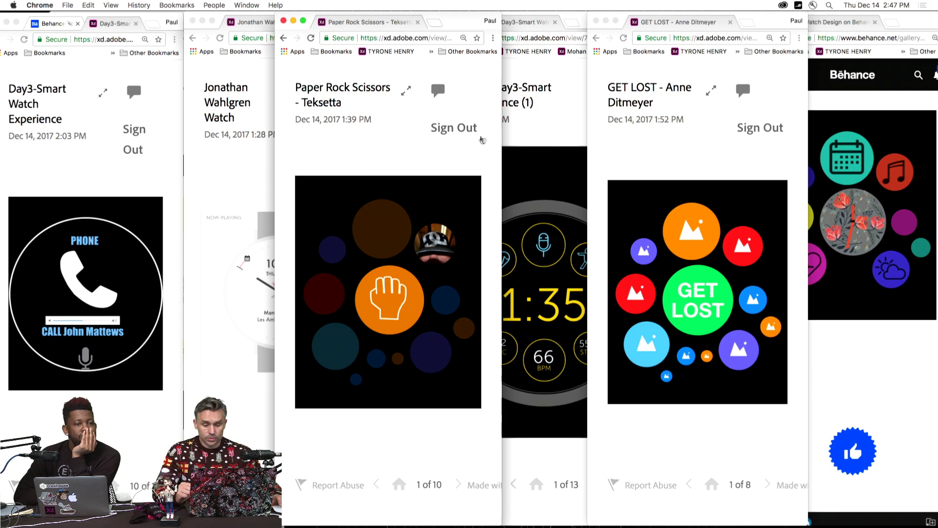
click(557, 132)
click(233, 168)
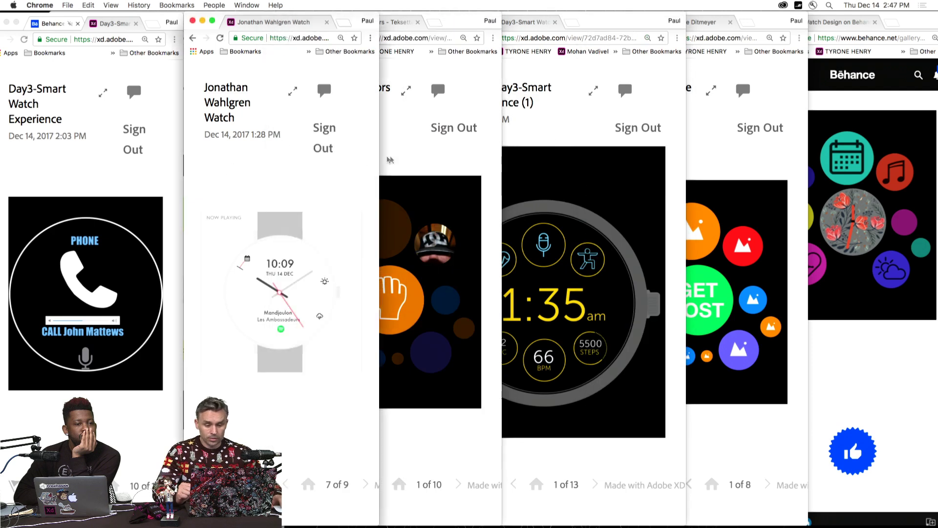
click(393, 159)
click(551, 133)
Page through the GET LOST watch prototype, going back to the destination question and on to the route screen.
click(726, 153)
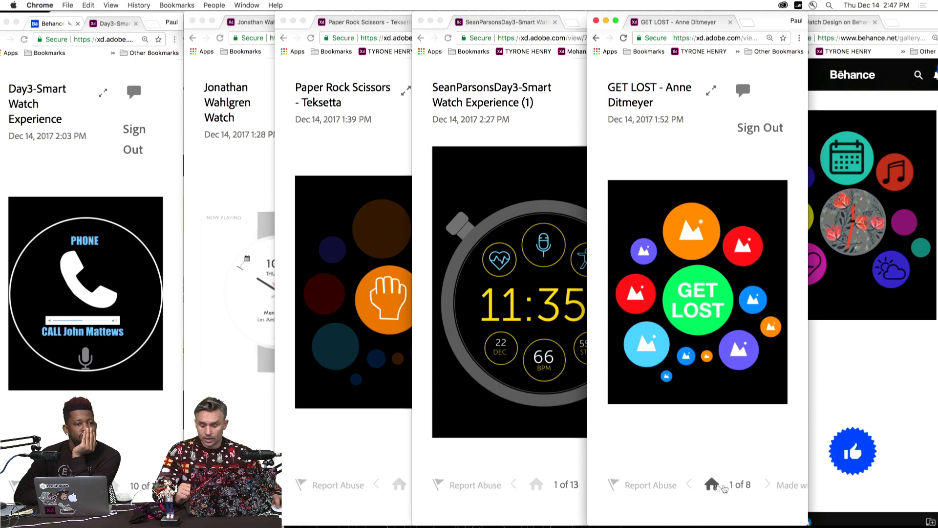
click(768, 485)
click(768, 485)
click(768, 485)
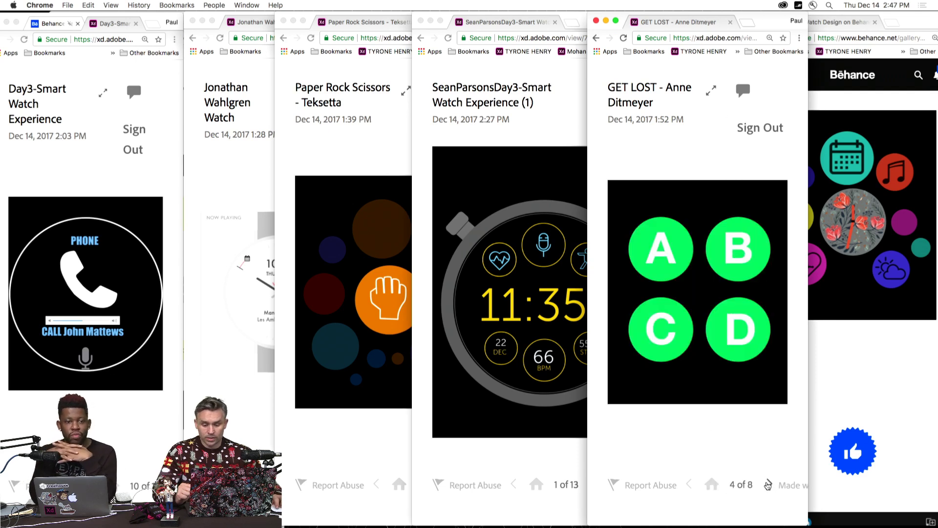
click(768, 484)
click(690, 485)
click(690, 485)
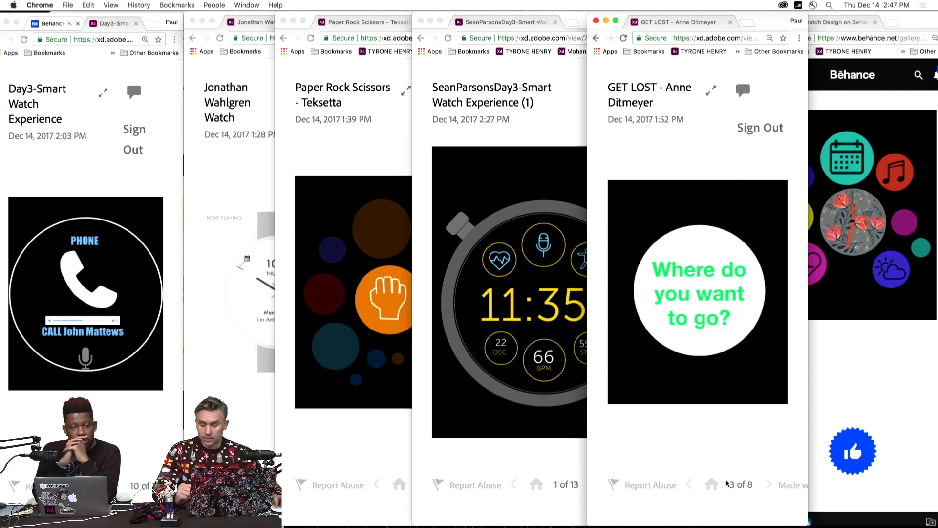
click(768, 485)
click(768, 485)
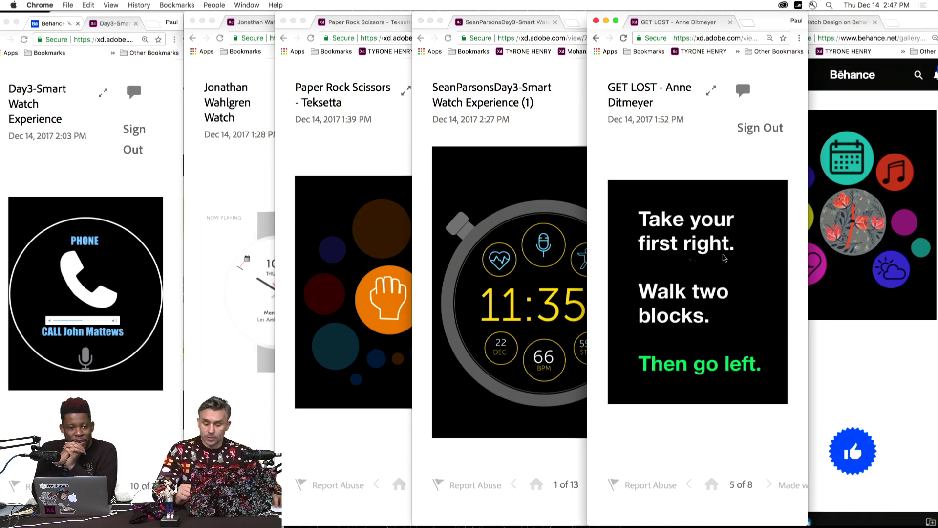
click(768, 485)
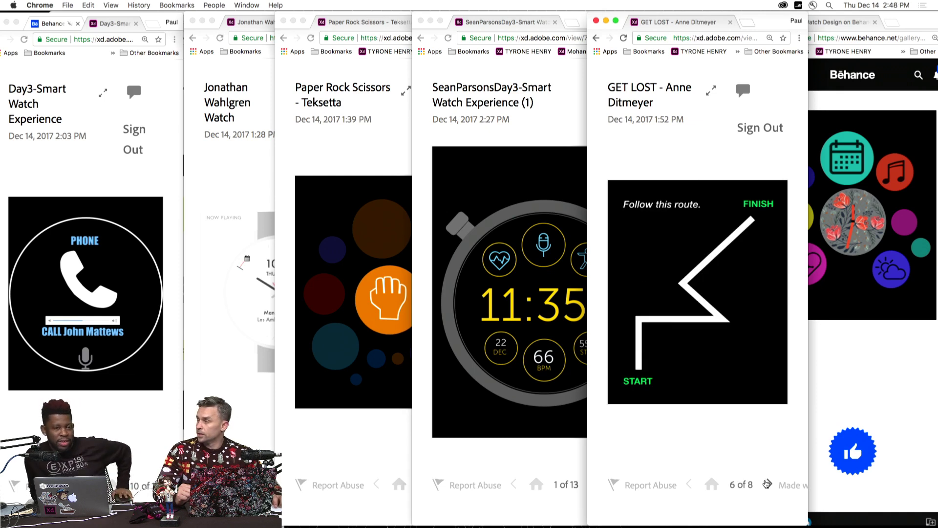
Close the GET LOST prototype window and move the 11:35 watch face window over beside the Behance window.
click(596, 21)
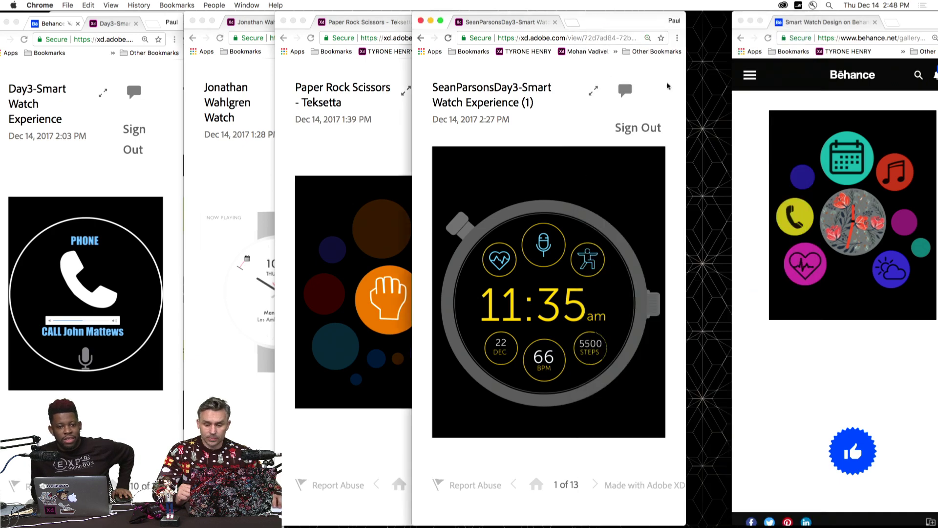
drag(635, 25, 681, 23)
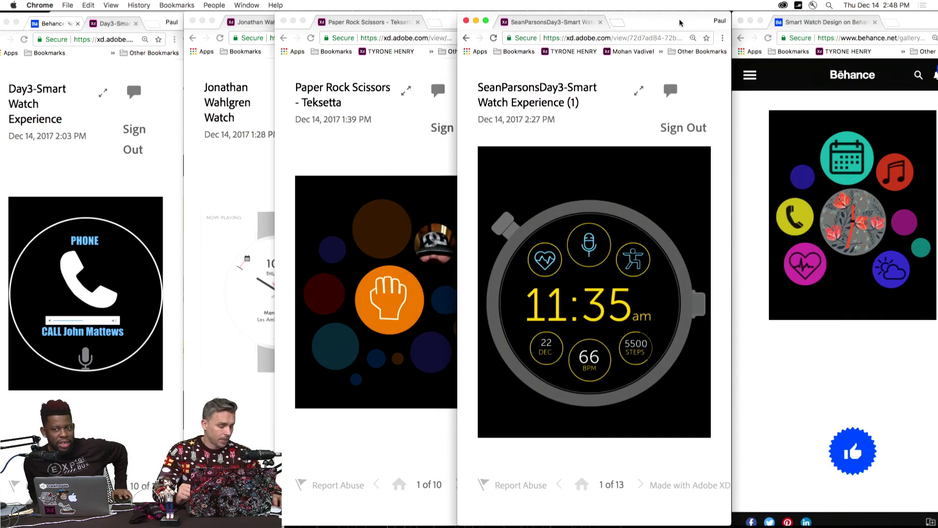
Bring the Behance, 11:35 watch face, Paper Rock Scissors, analog watch and Day3-Smart Watch Experience windows to the front in turn.
click(752, 169)
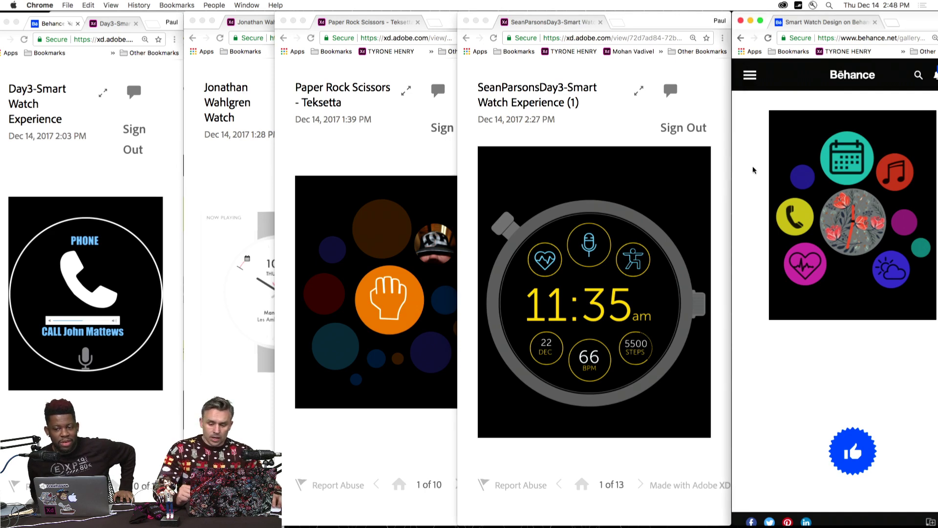
click(577, 141)
click(389, 165)
click(205, 173)
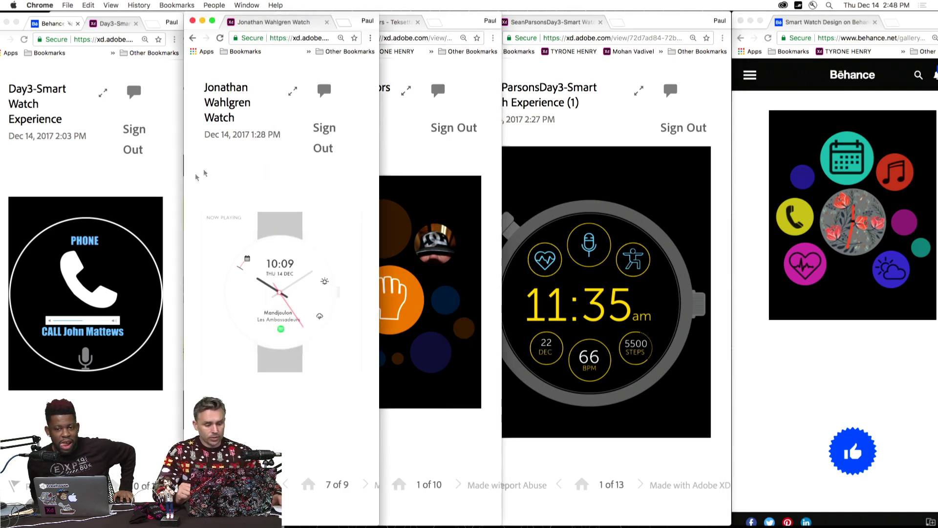
click(70, 168)
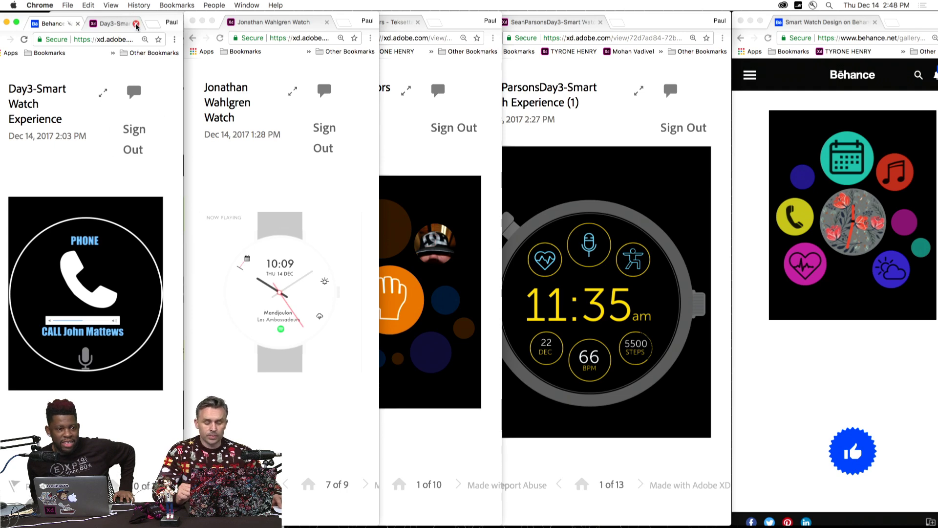
Minimize the tabbed Day3-Smart Watch Experience window and relaunch Chrome from the desktop.
click(6, 22)
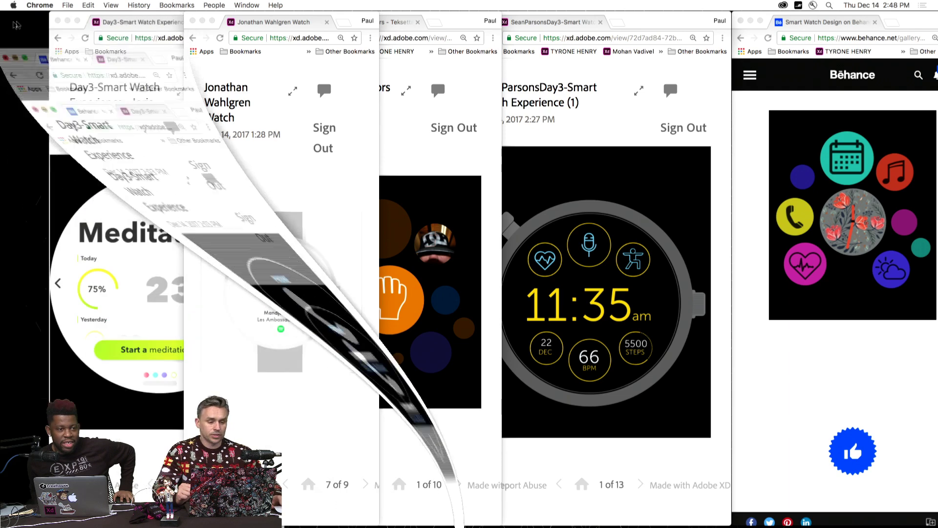
click(133, 22)
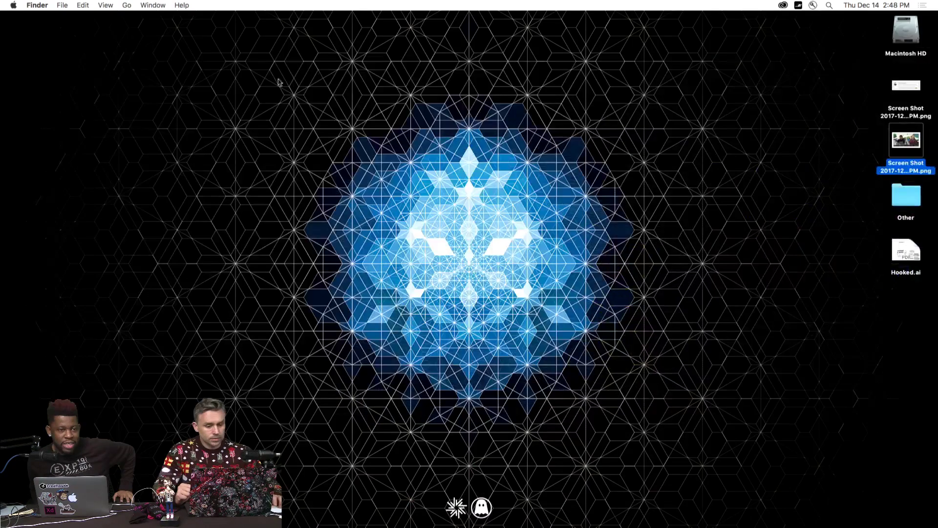
click(433, 184)
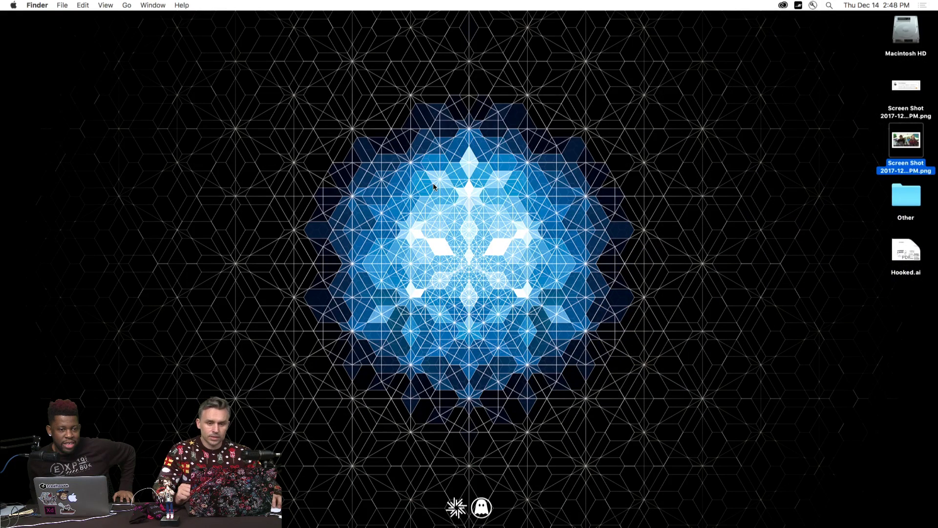
click(404, 211)
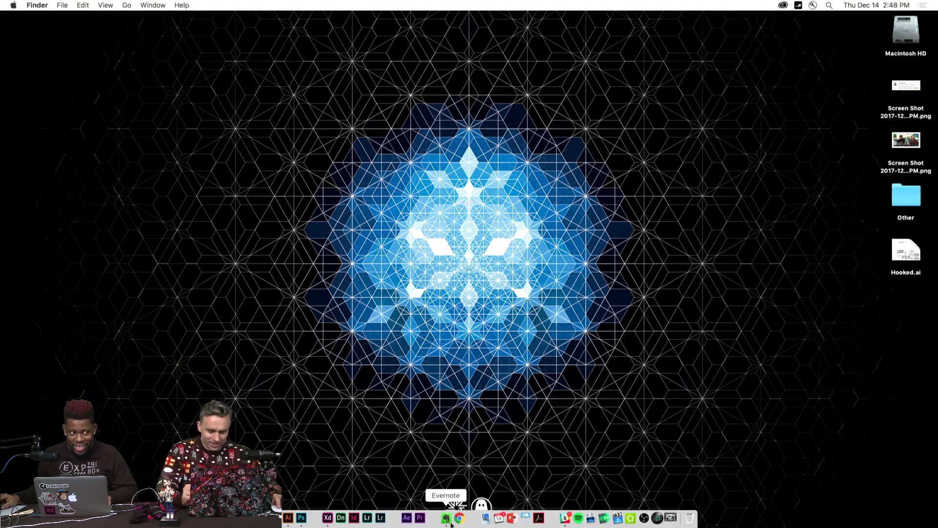
click(458, 519)
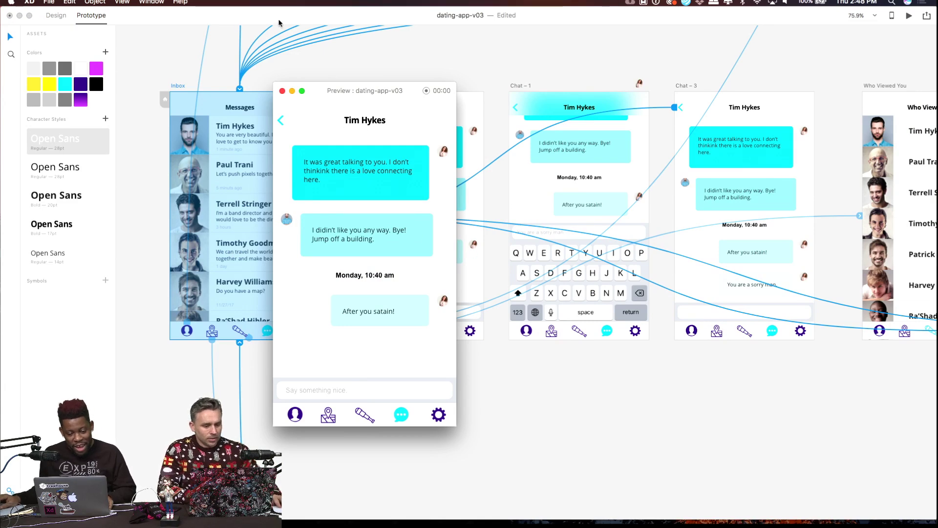
In the XD preview of dating-app-v03, go back from the chat to the Messages screen and open the first conversation.
click(280, 122)
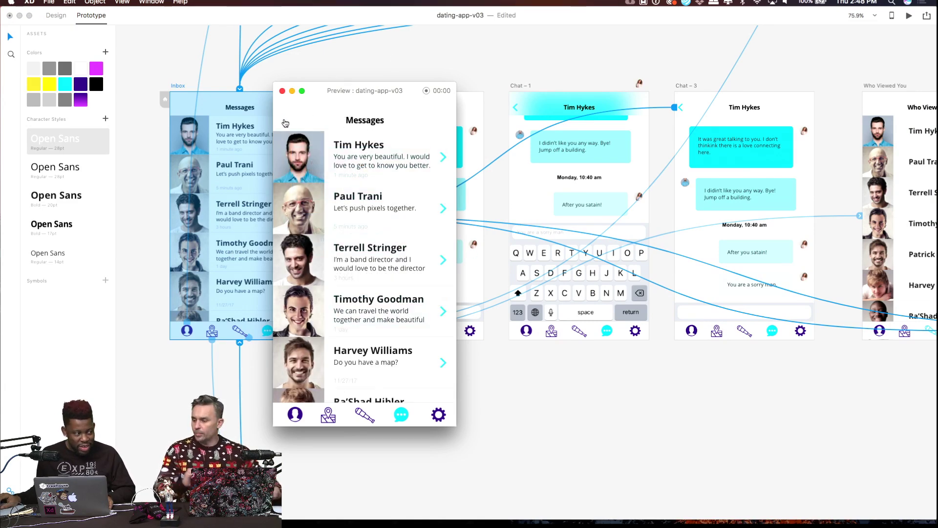
click(389, 164)
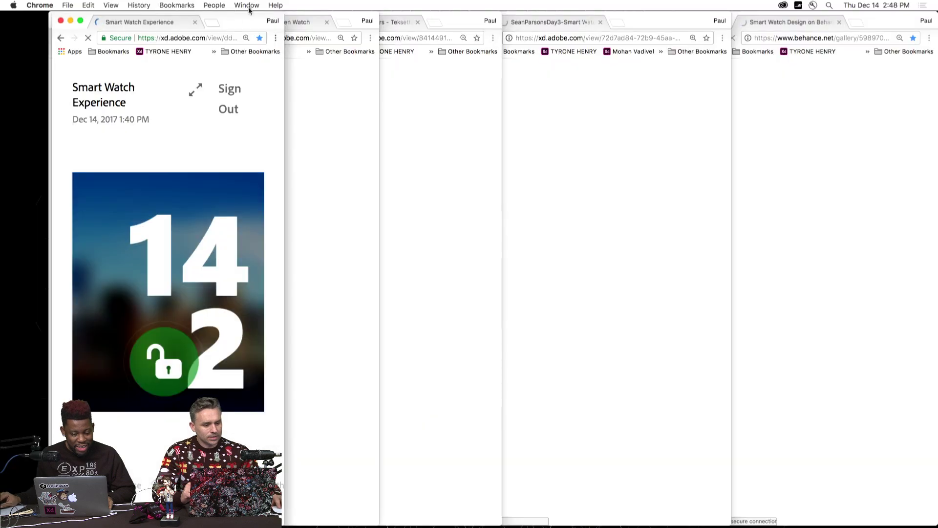
Move the Smart Watch Experience window down out of the way and close the Behance tab in the Day3-Smart Watch Experience window.
drag(244, 20, 155, 204)
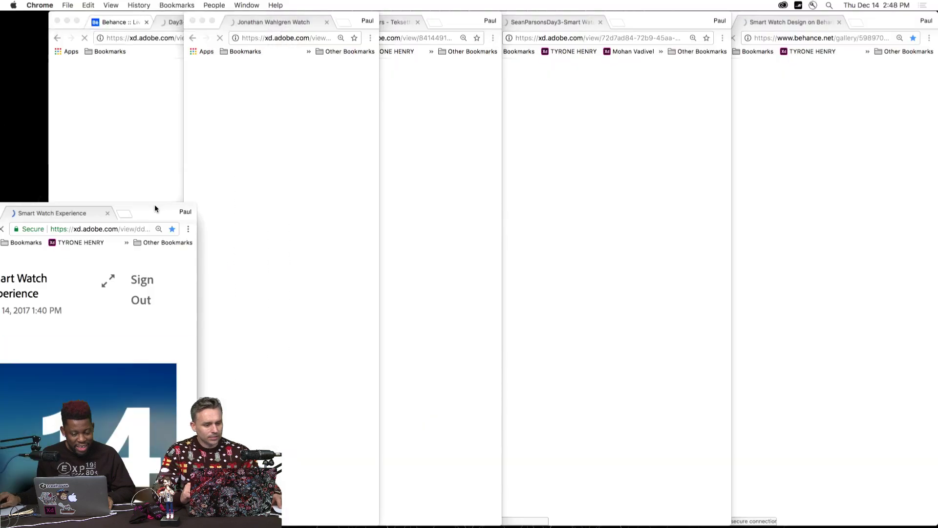
click(93, 104)
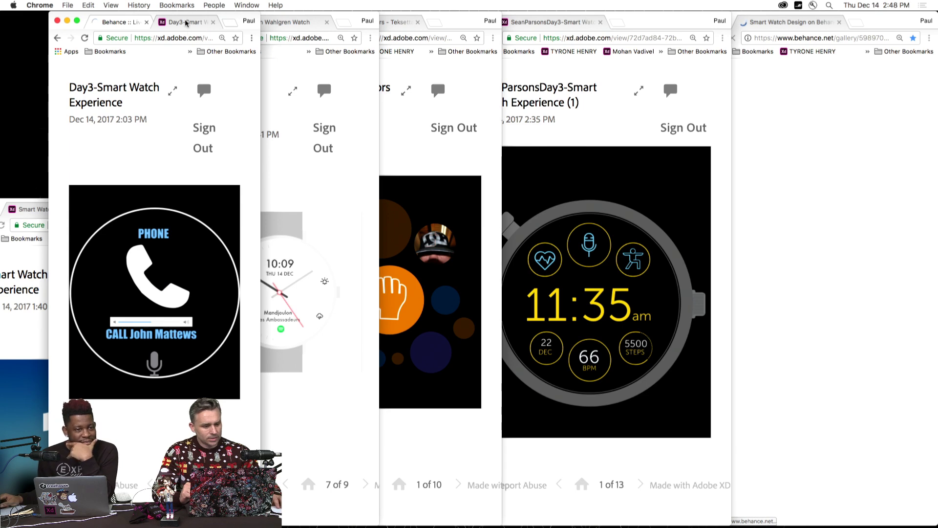
click(123, 23)
click(147, 24)
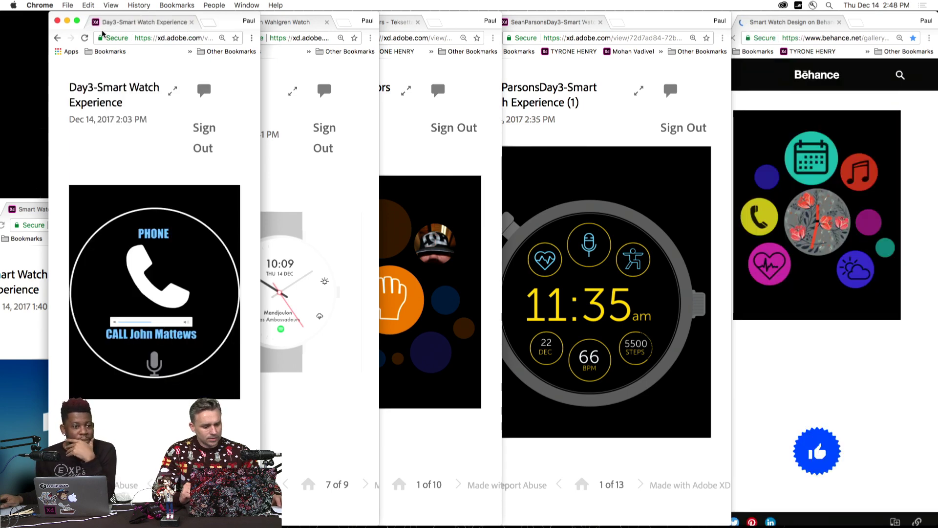
Close the Day3-Smart Watch Experience window and move the Smart Watch Experience window up beside the analog watch window.
click(25, 341)
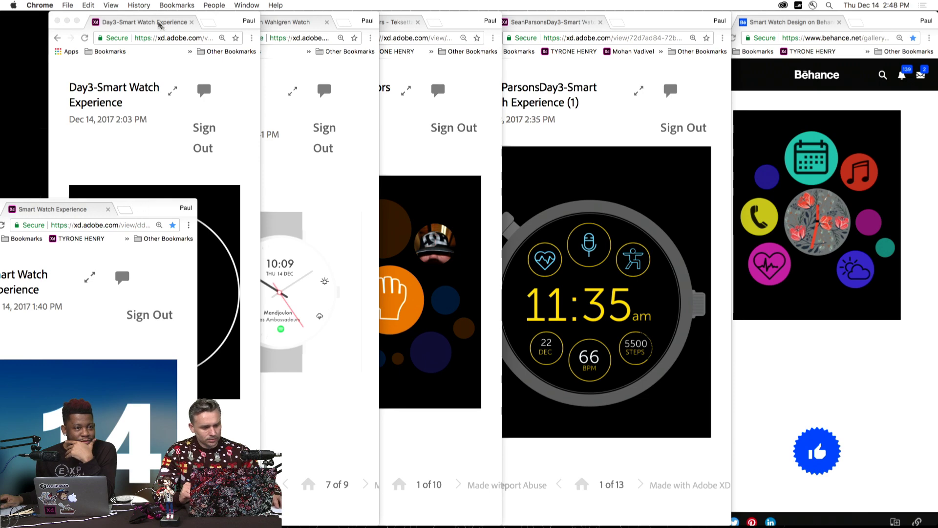
click(111, 155)
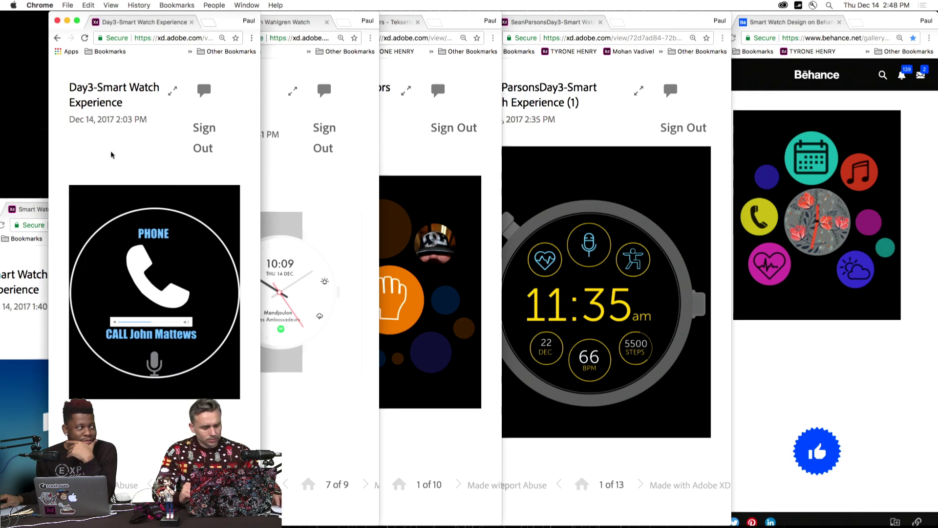
click(191, 22)
drag(176, 210, 182, 7)
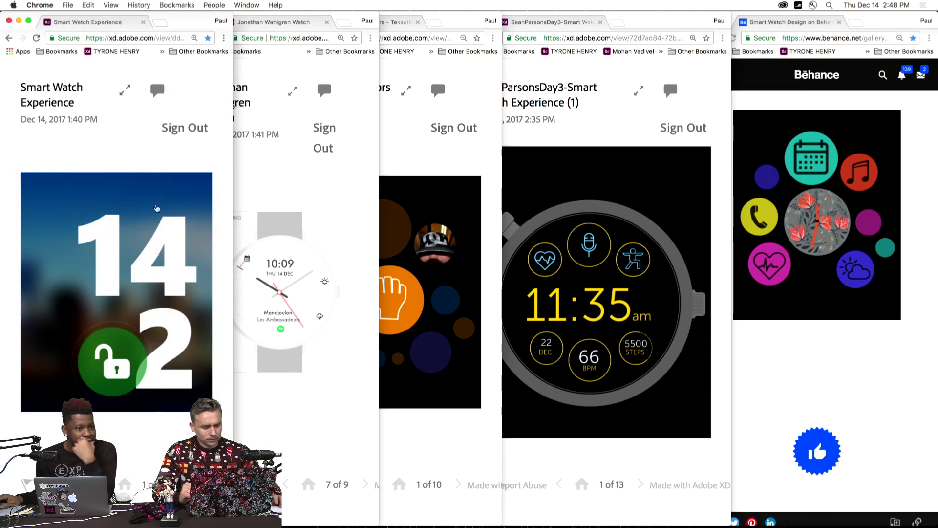
Page through the Smart Watch Experience prototype, past the refrigerator screen, to the walking route map.
key(Right)
key(Right)
key(Right)
key(Right)
key(Right)
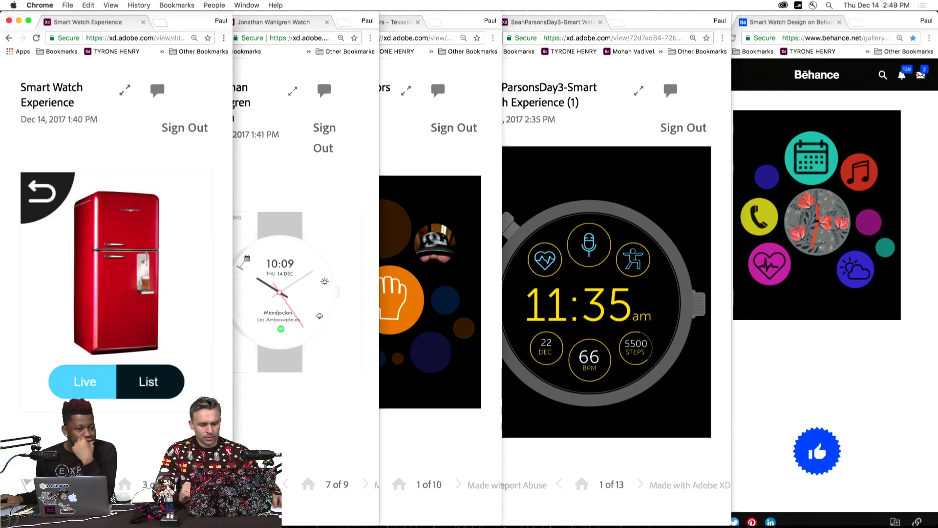
key(Right)
key(Right)
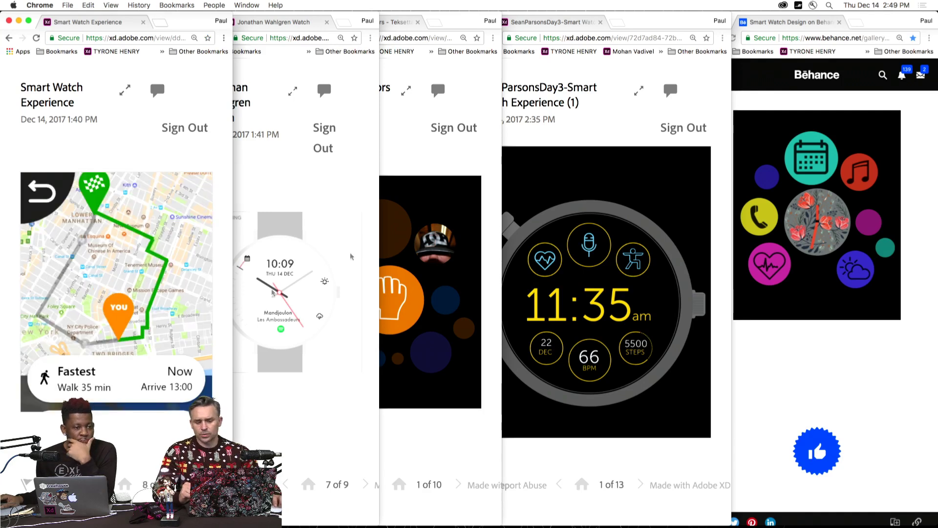
Open the heart rate screen in the Behance watch design and shift the 11:35 watch face and Paper Rock Scissors windows to the right.
click(769, 93)
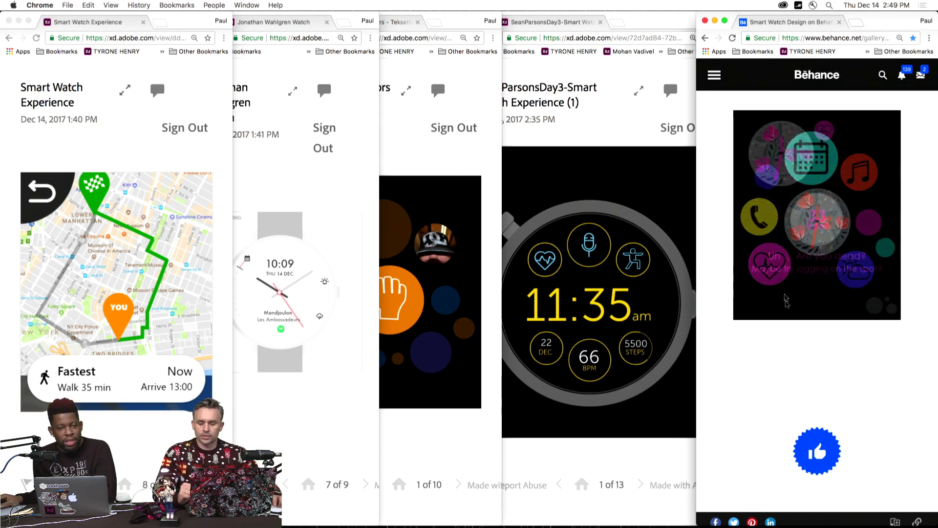
click(608, 109)
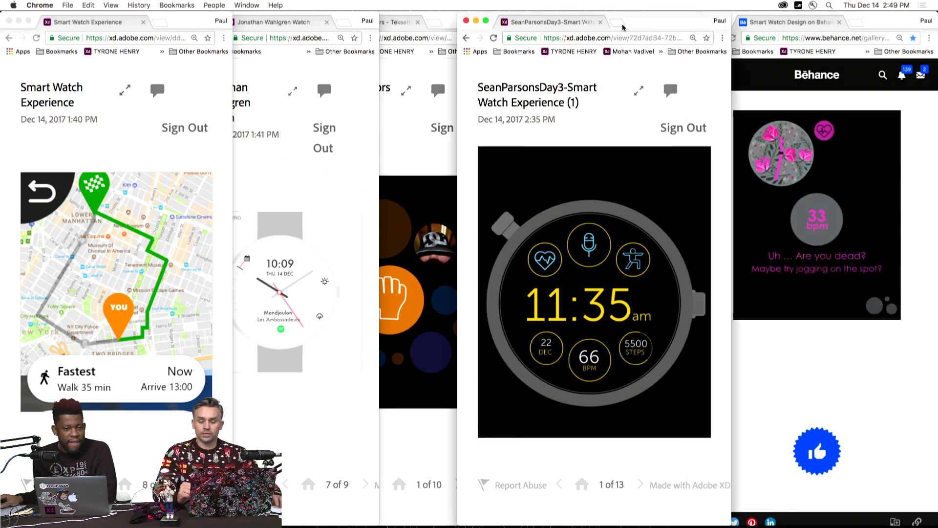
click(403, 148)
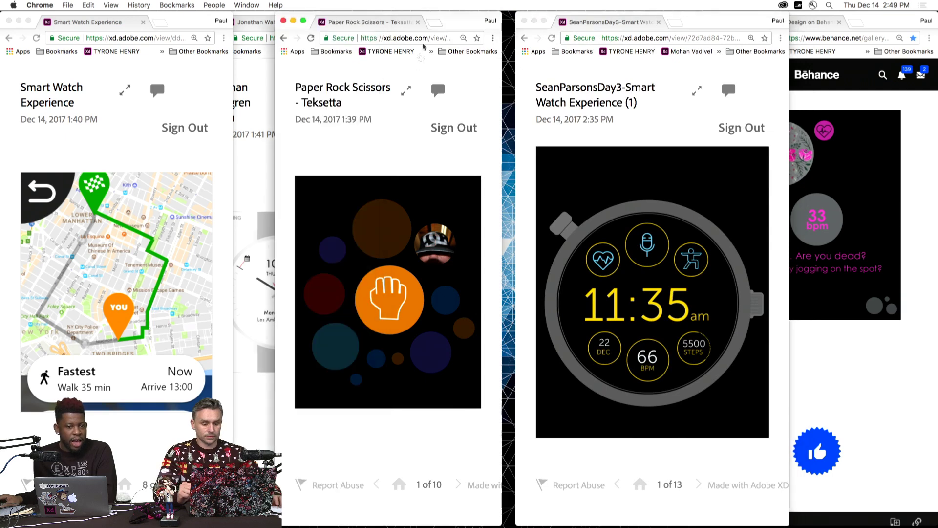
drag(450, 25, 504, 28)
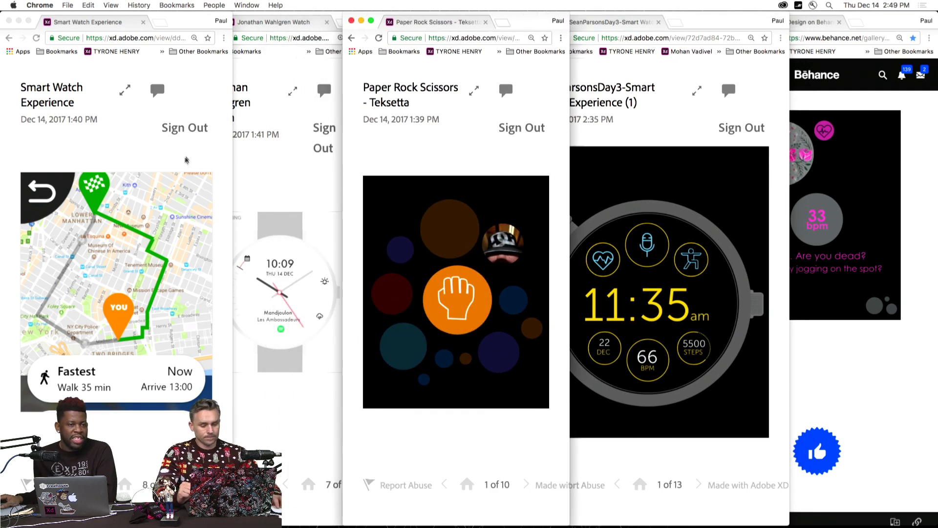
Return the Behance watch design to its main screen and page through the 11:35 watch face prototype to the oxygen screen.
click(894, 368)
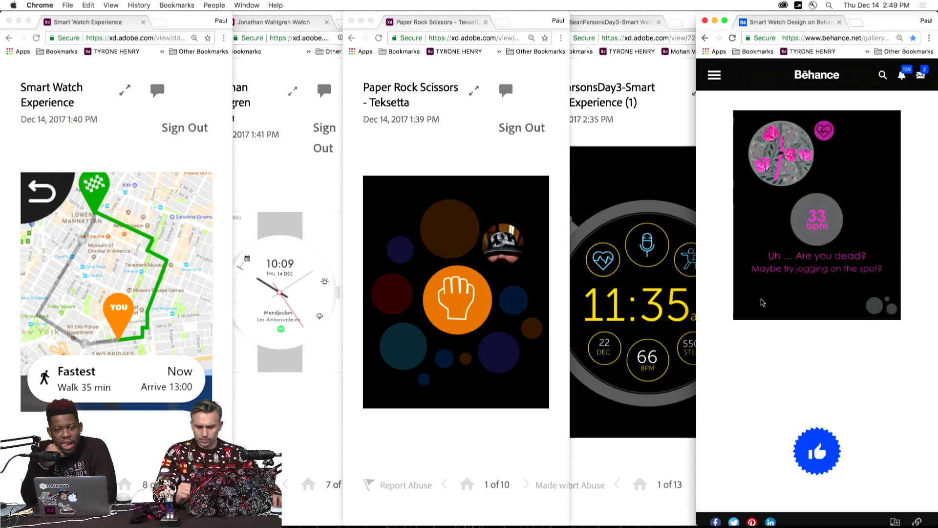
click(674, 491)
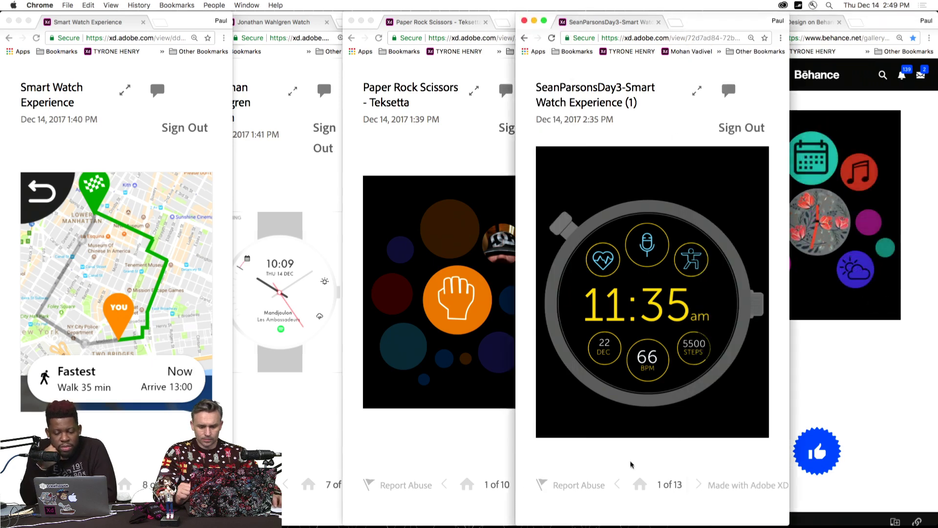
click(698, 485)
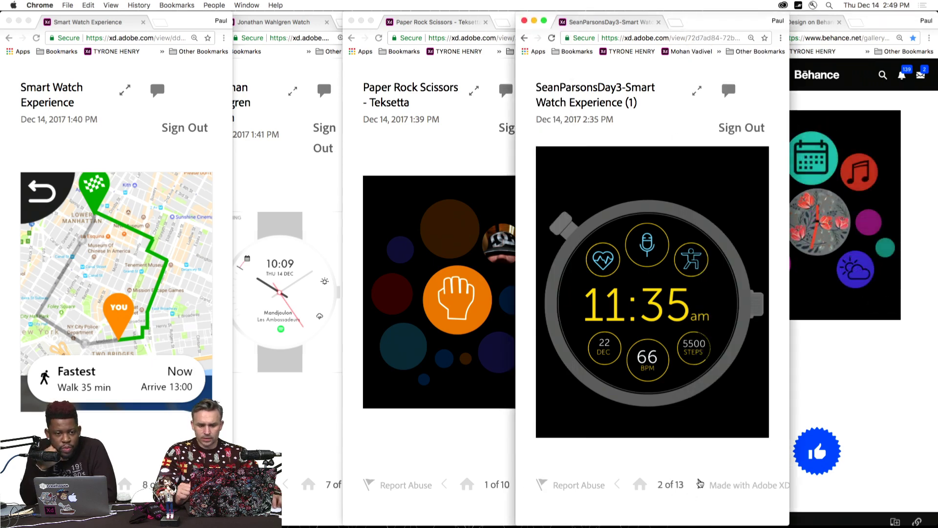
click(700, 484)
click(700, 484)
click(700, 484)
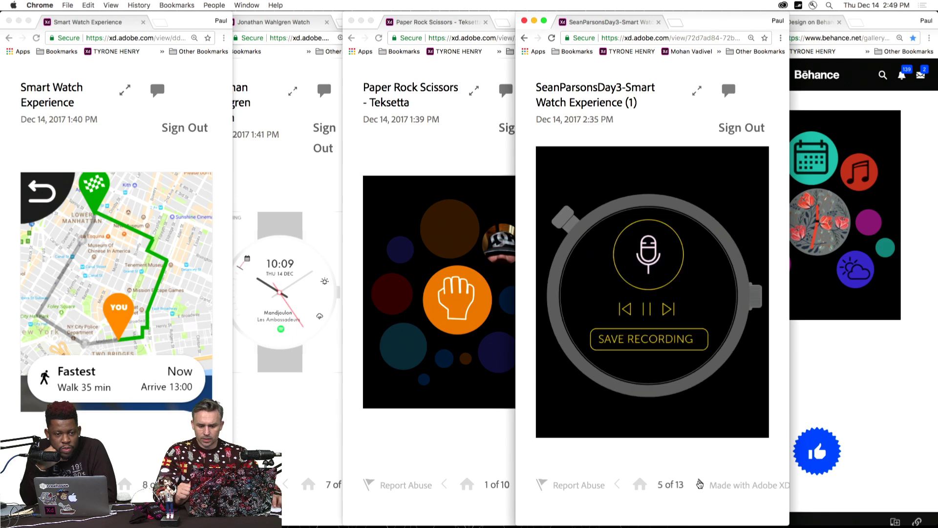
click(700, 484)
click(700, 484)
click(699, 484)
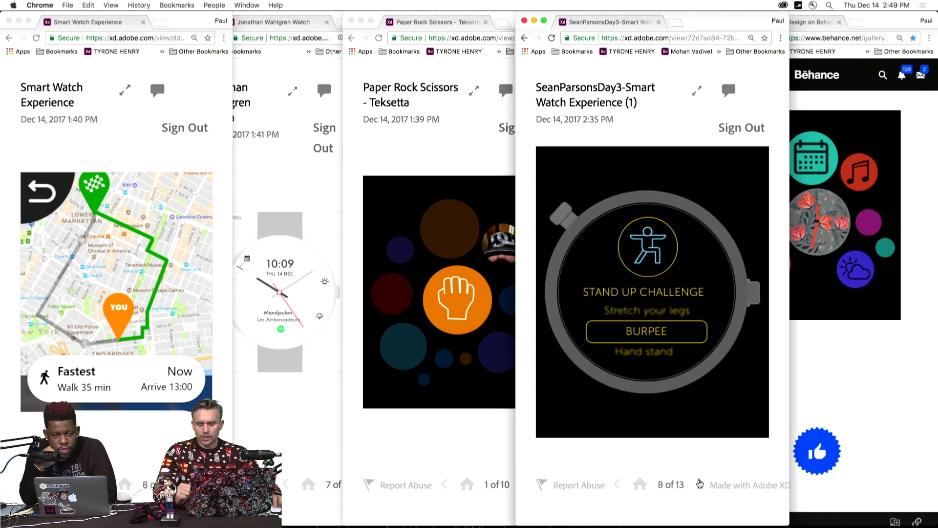
click(700, 484)
click(700, 484)
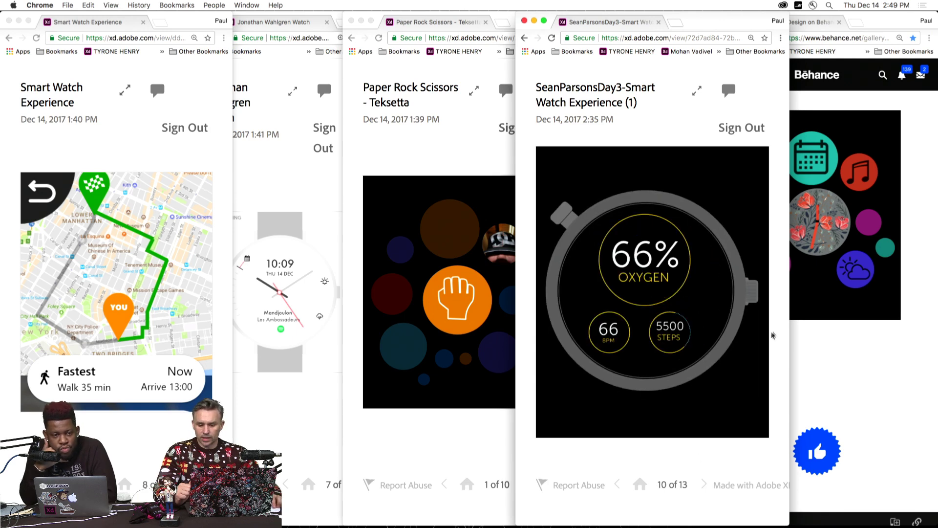
Test the 11:35 watch's side buttons to return to the main face, and open the incoming call screen.
click(753, 293)
click(569, 227)
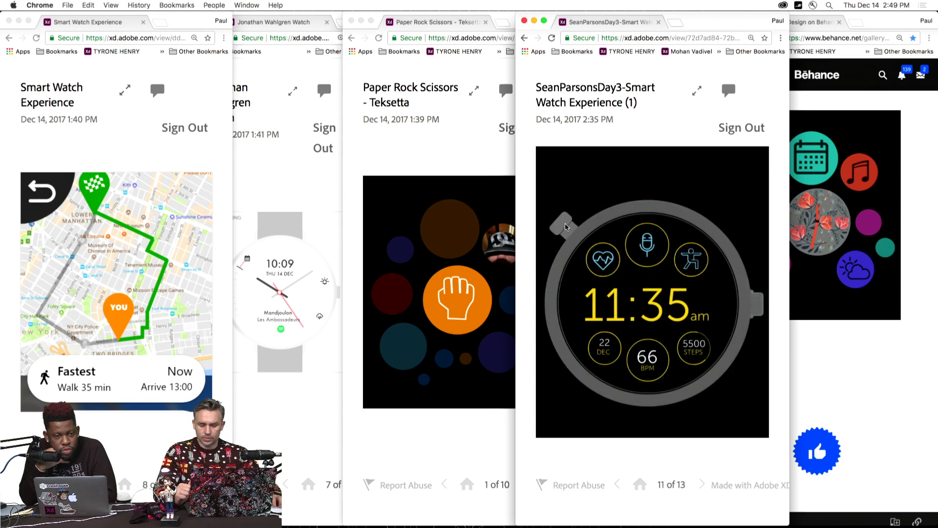
click(755, 292)
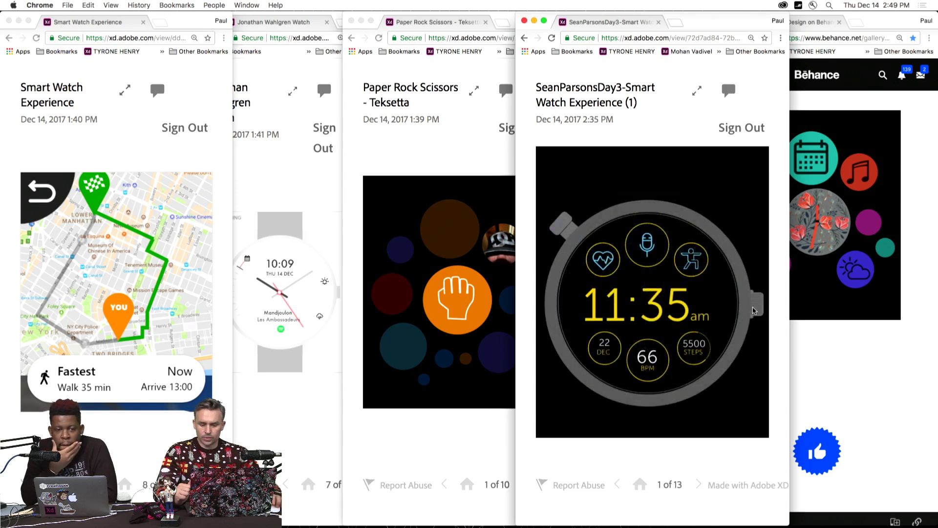
click(648, 306)
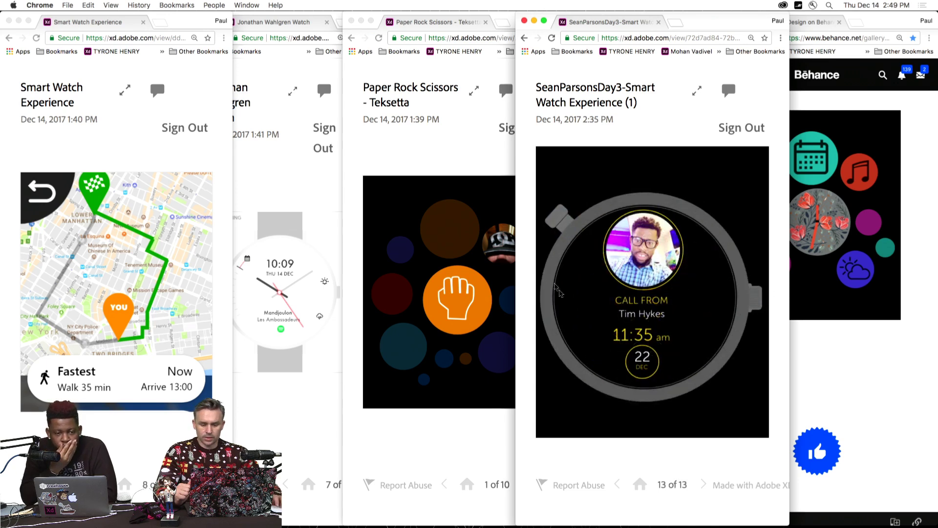
Page through the Paper Rock Scissors prototype from the fist icon to the Throw screen, and bring the analog watch window forward.
click(438, 142)
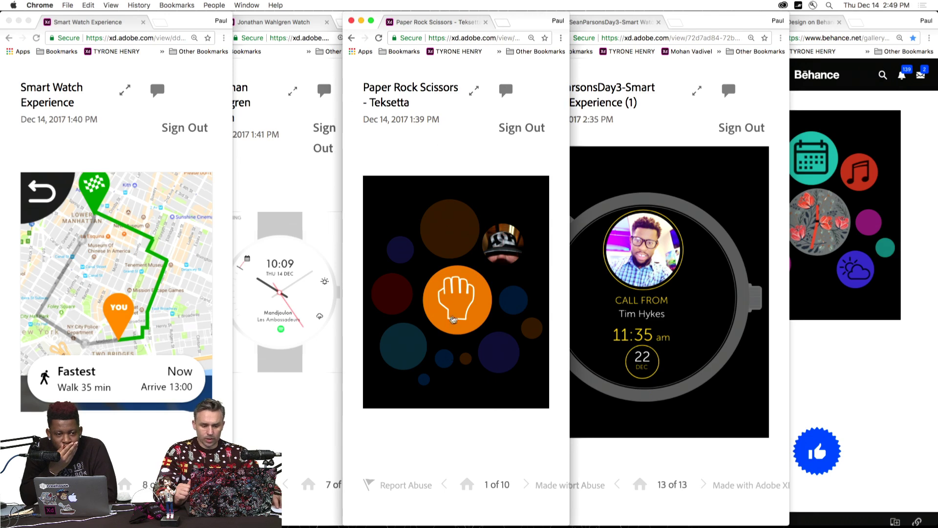
click(454, 318)
click(528, 485)
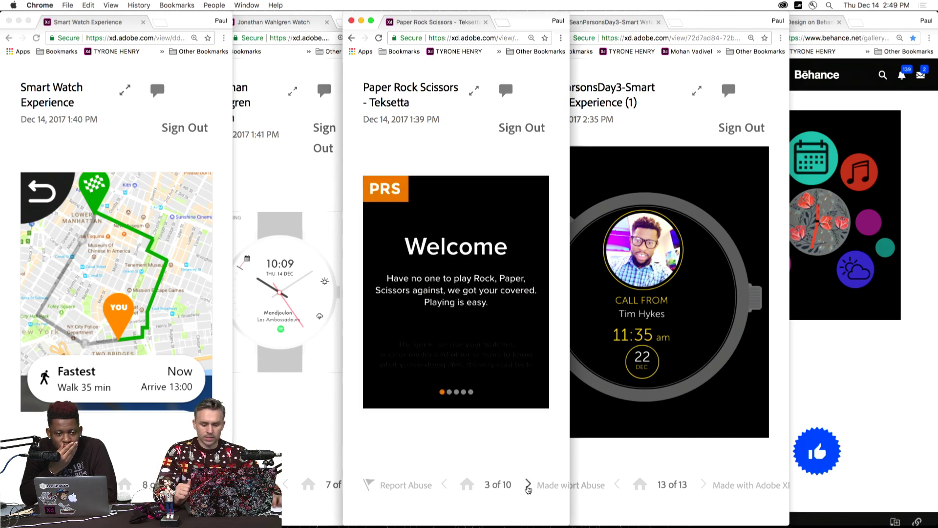
click(528, 485)
click(528, 484)
click(528, 485)
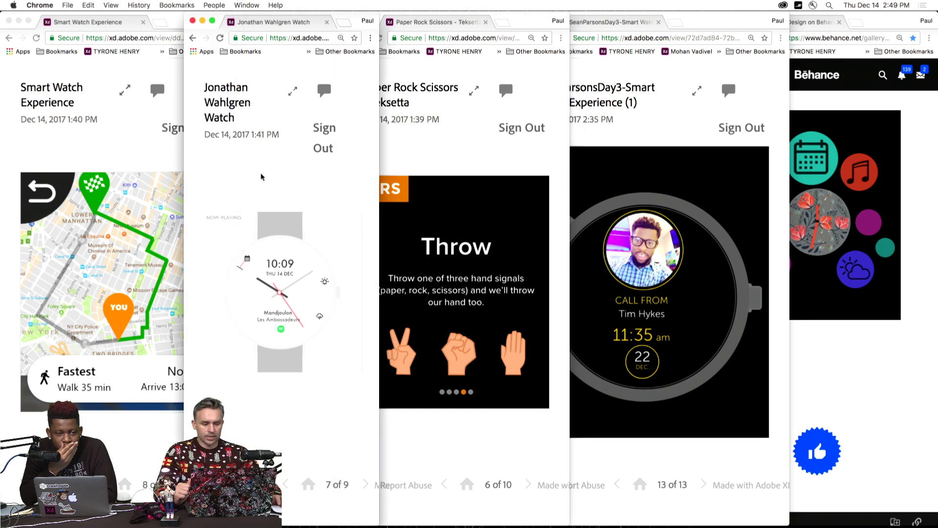
click(264, 177)
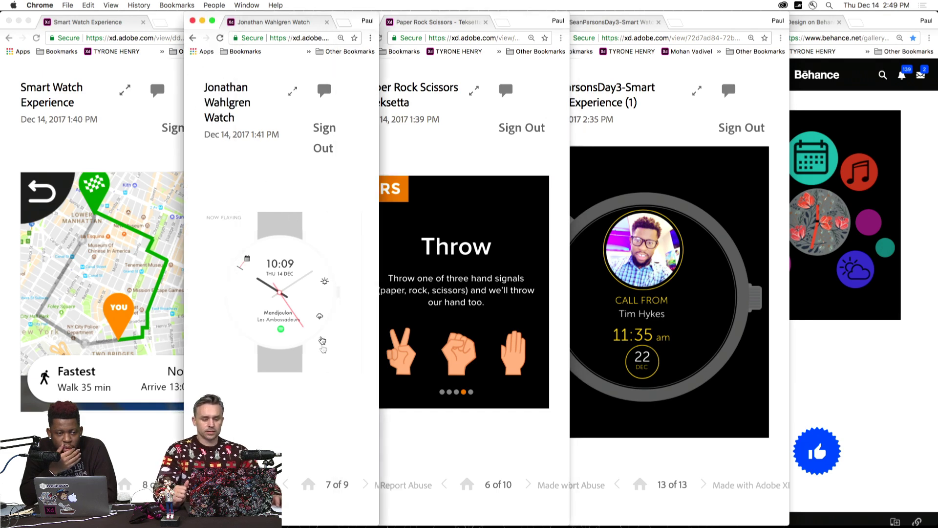
Page the analog watch prototype from the now playing screen through the notification screen and around to its first watch face.
click(365, 486)
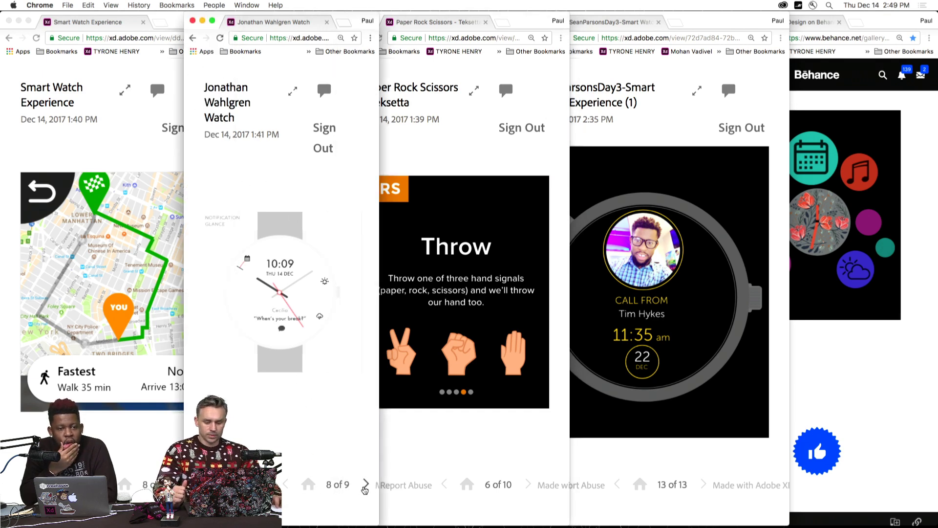
click(365, 486)
click(365, 486)
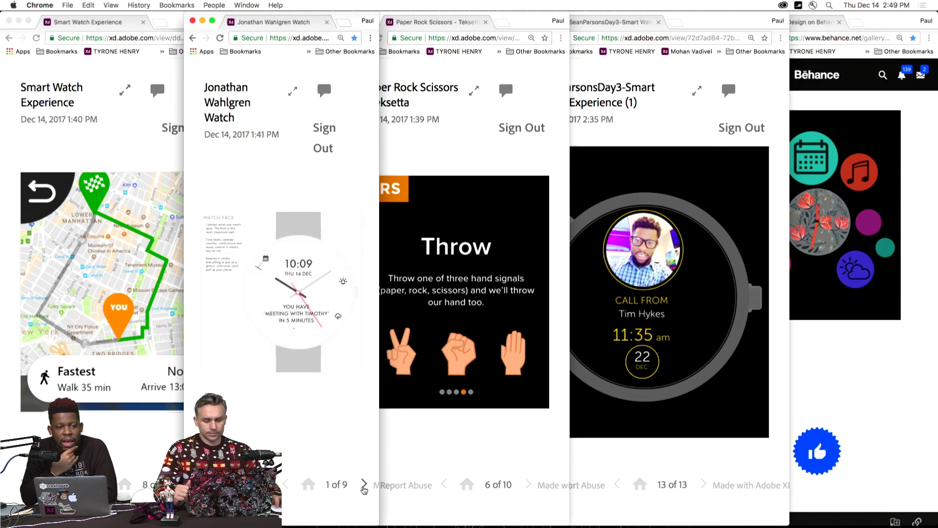
Bring the Paper Rock Scissors prototype forward, restart it from its home screen and page to the Squeeze screen.
click(481, 161)
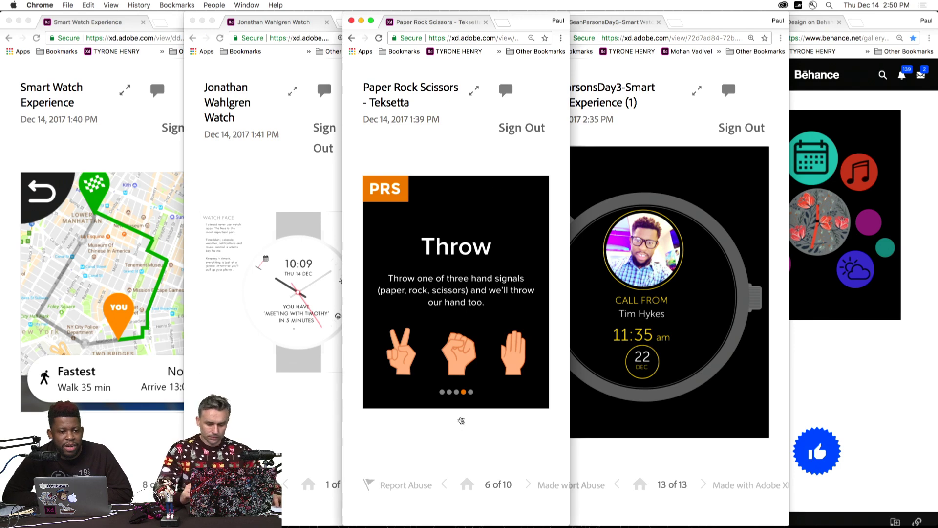
click(467, 486)
click(526, 484)
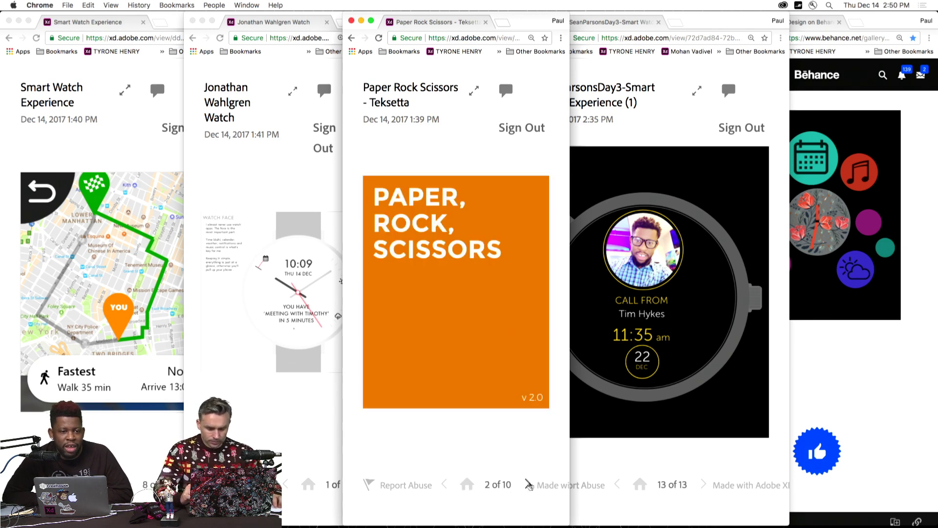
click(526, 484)
click(527, 484)
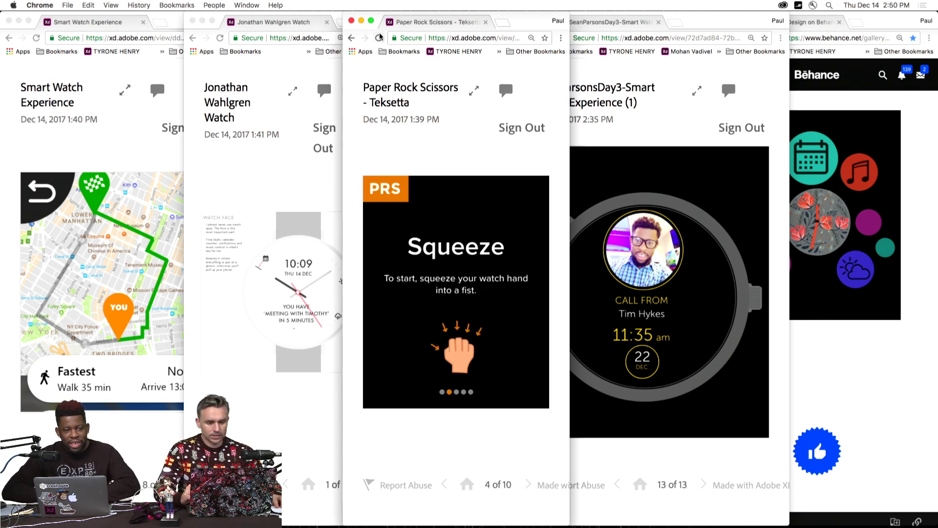
Close the Paper Rock Scissors window and move the analog watch window next to the 11:35 watch window.
click(351, 22)
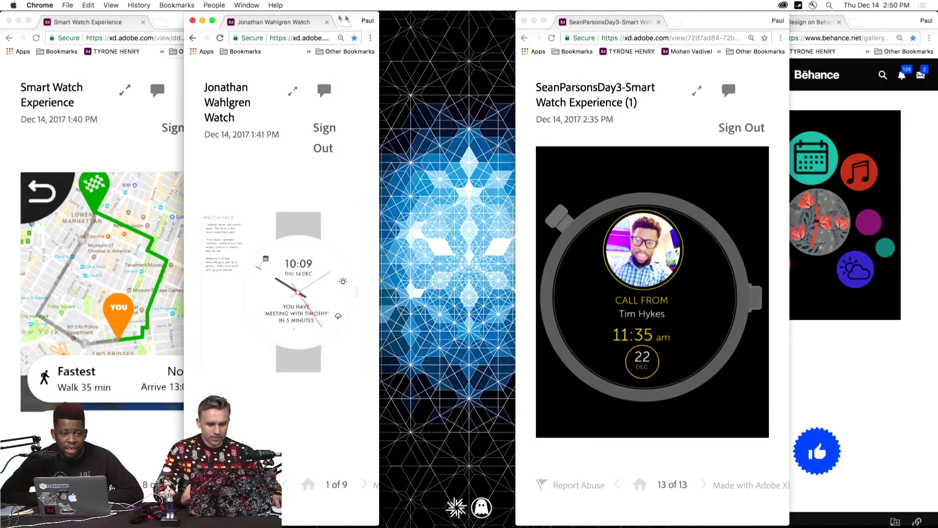
drag(342, 18, 403, 19)
drag(441, 137, 525, 134)
Return the Smart Watch Experience prototype to its unlock screen, then widen the analog watch window on both sides with its sunset face showing.
click(135, 459)
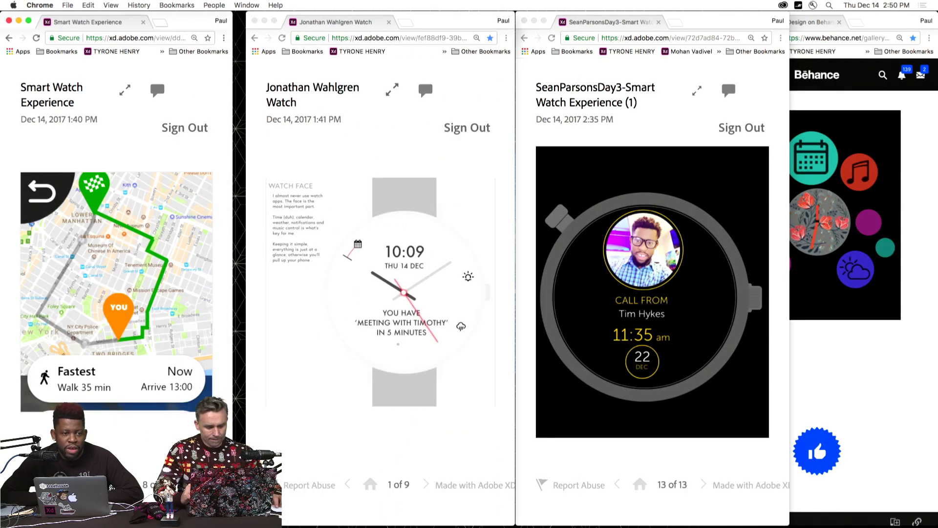
click(251, 429)
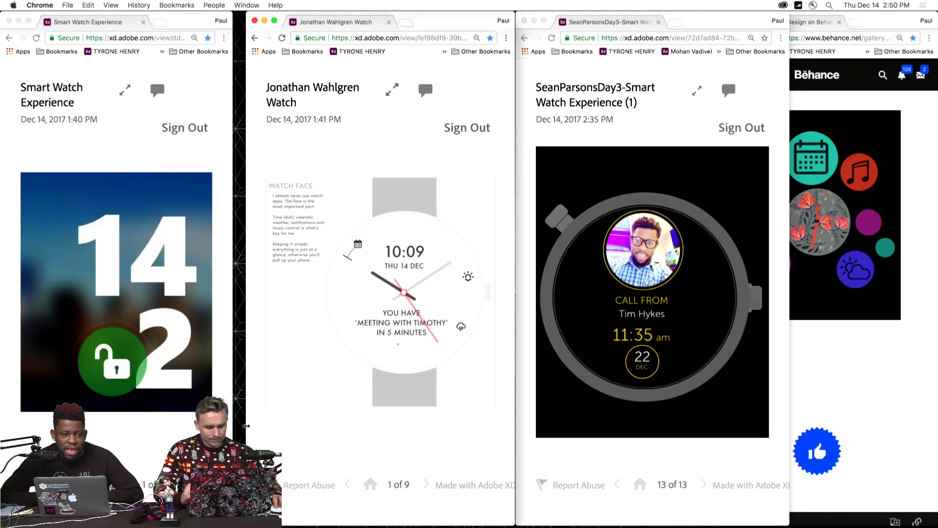
drag(246, 426, 218, 427)
click(666, 109)
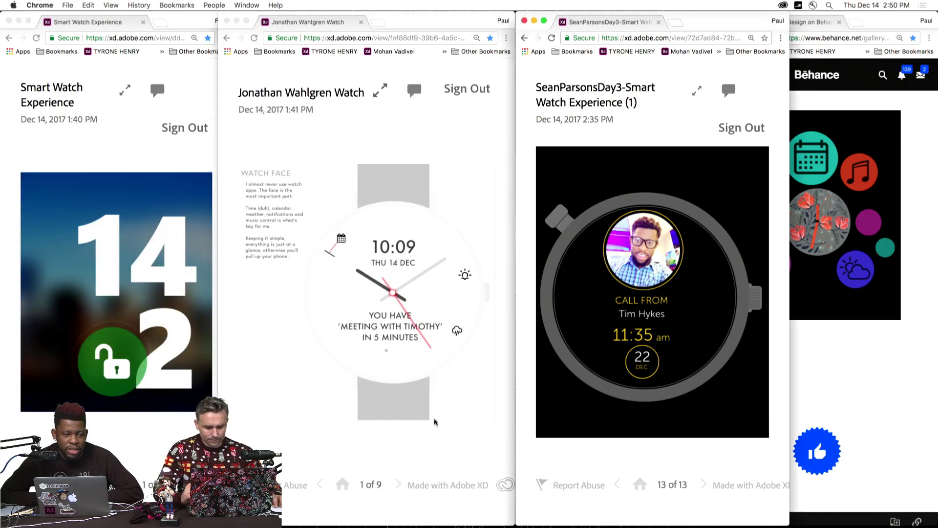
click(397, 489)
click(397, 485)
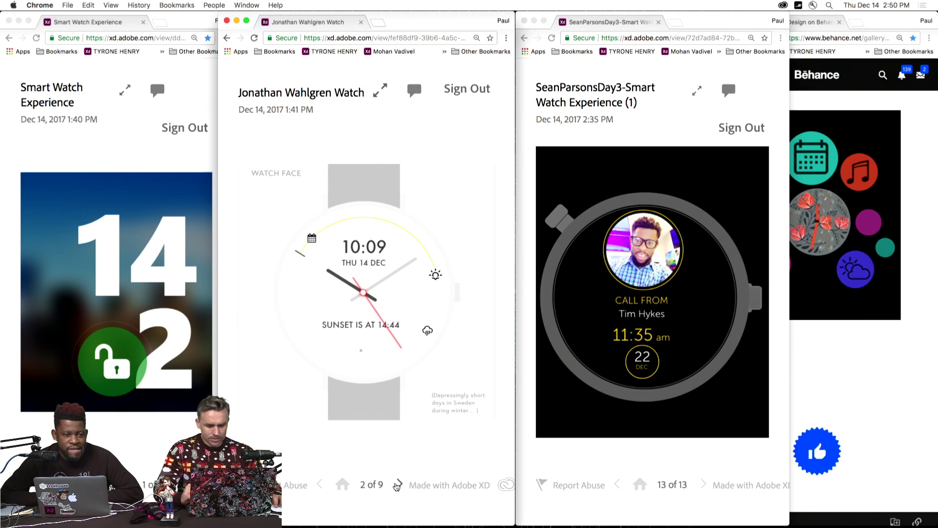
drag(516, 421, 603, 423)
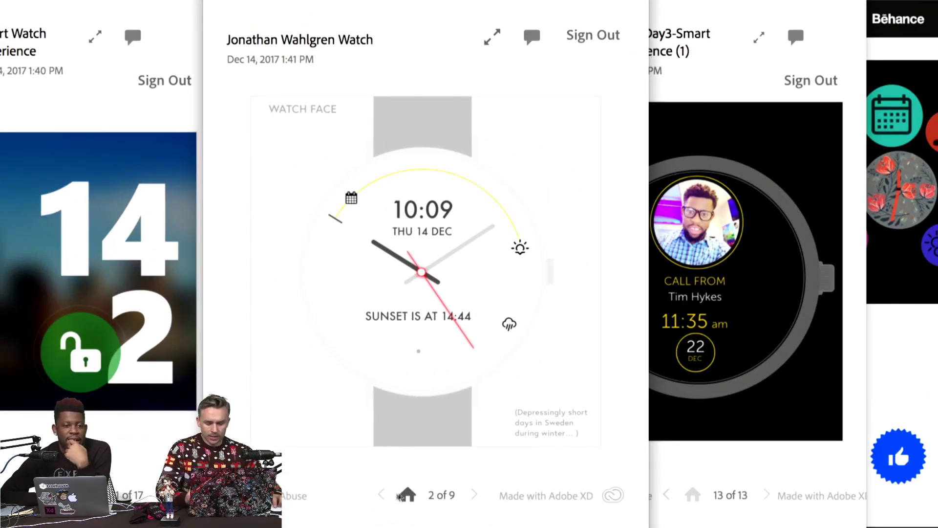
Restart the analog watch prototype and page through its watch faces, app screen, now playing and notification screens to the Dark at Night face.
click(407, 496)
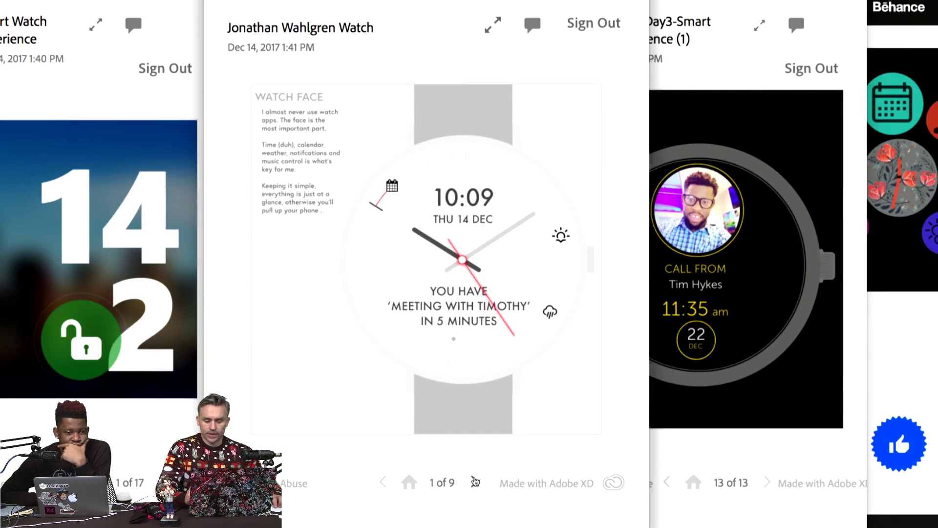
click(474, 481)
click(475, 481)
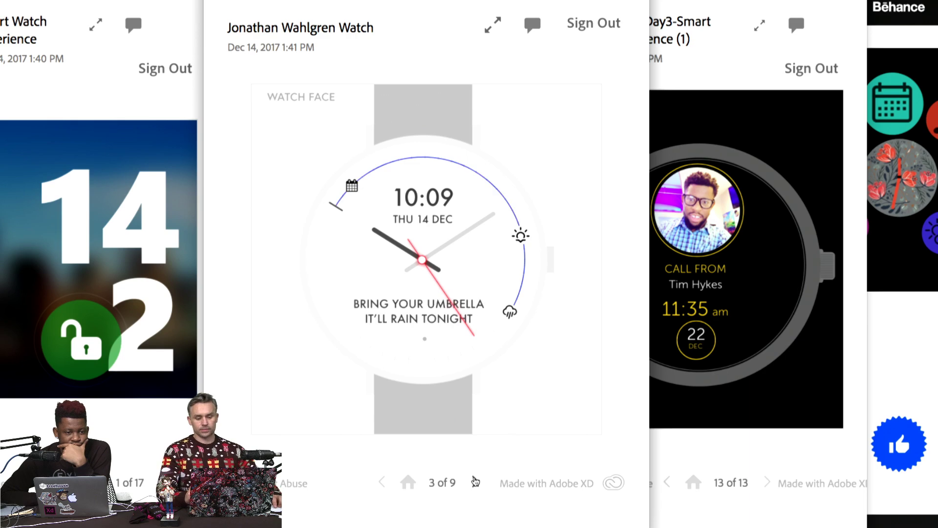
click(475, 482)
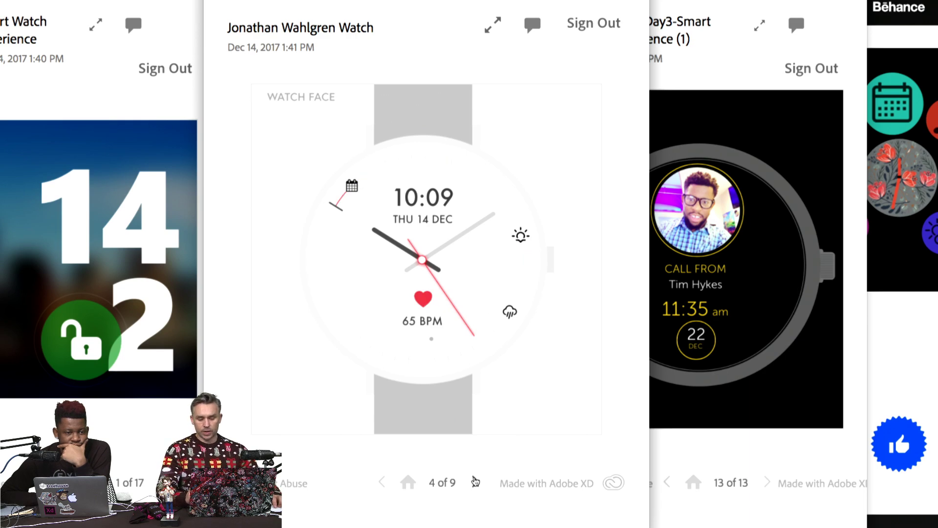
click(475, 481)
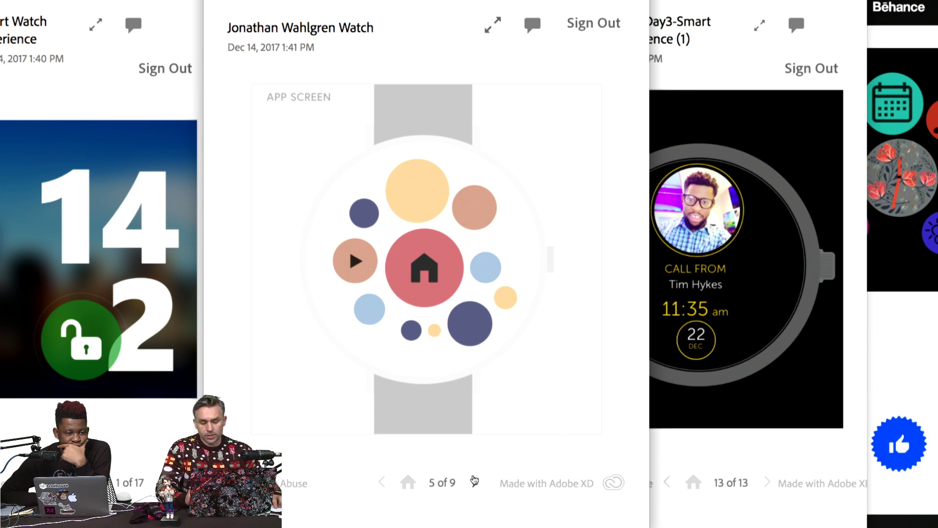
click(475, 482)
click(475, 482)
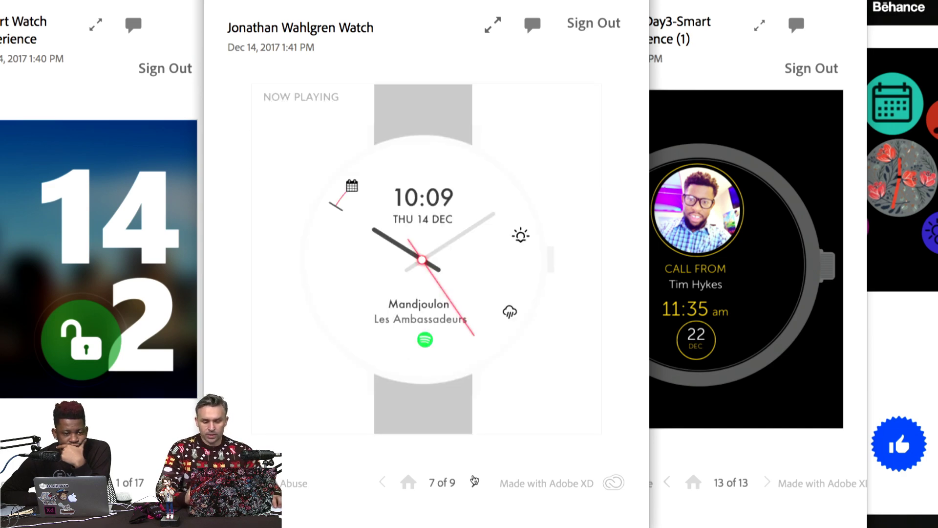
click(475, 482)
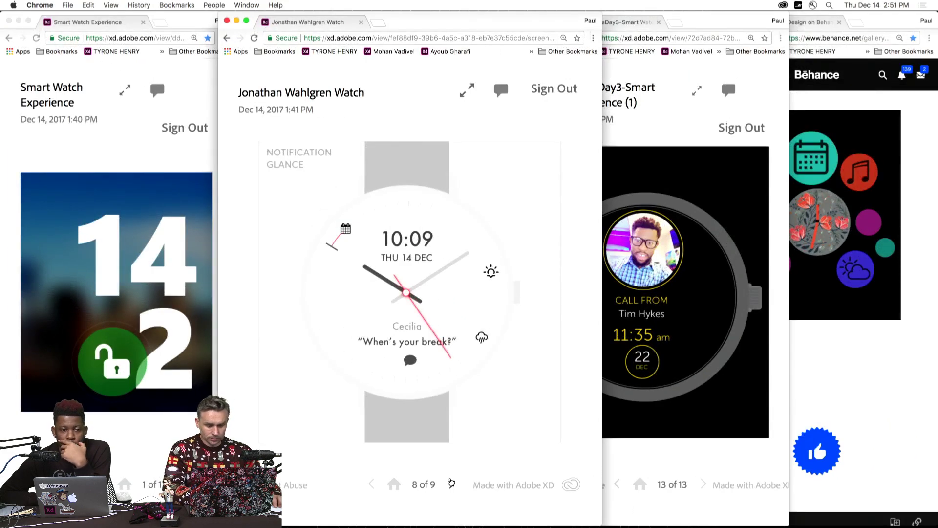
click(451, 483)
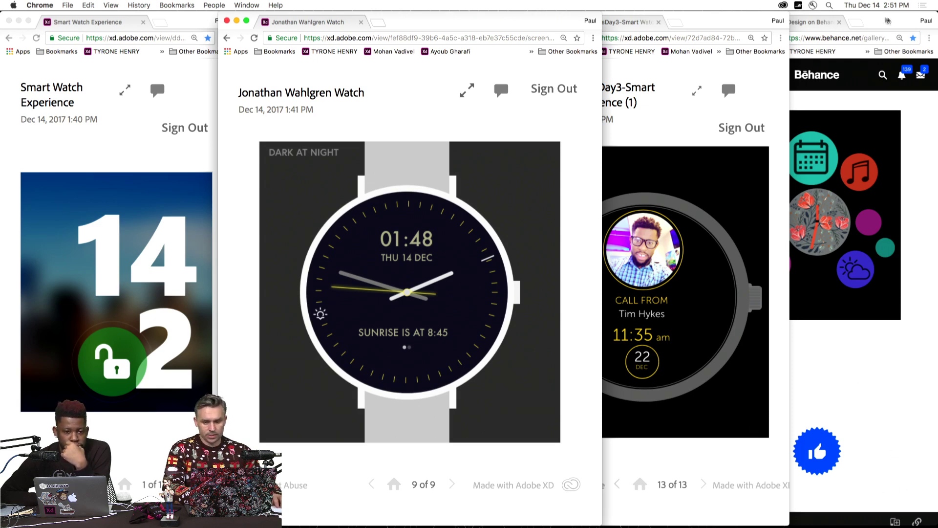
Close the Behance watch design window and spread the 11:35 watch and analog watch windows into the freed space.
click(884, 18)
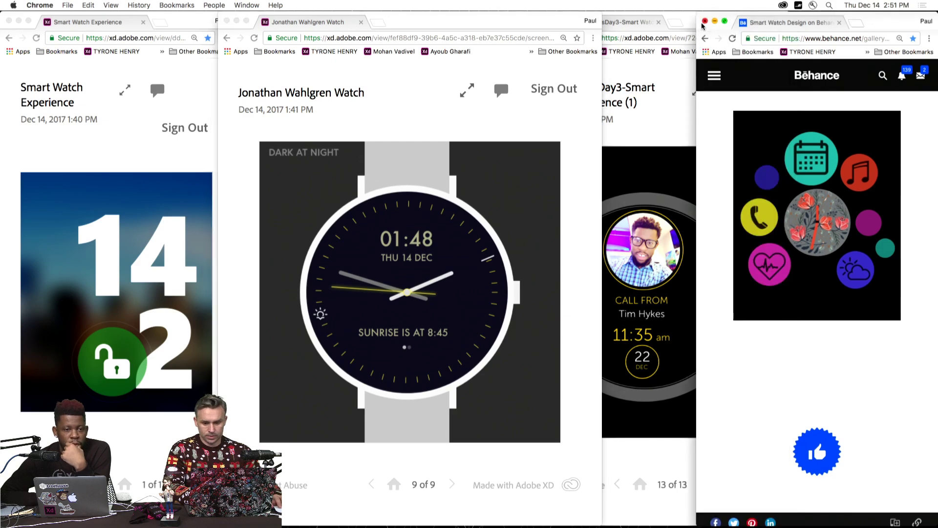
key(super+w)
drag(708, 20, 826, 21)
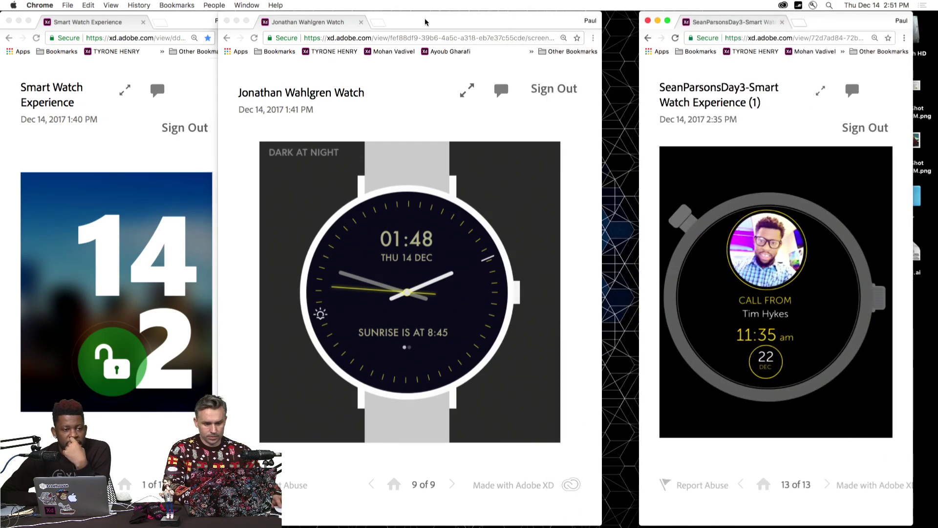
drag(426, 21, 465, 21)
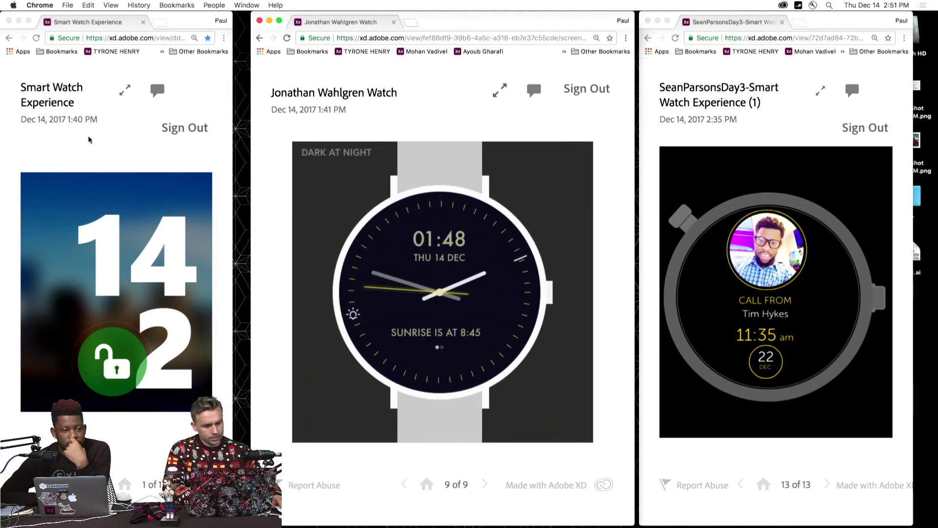
Widen the Smart Watch Experience window to meet the analog watch window, unlock the watch and open its flowers screen.
click(233, 155)
drag(233, 155, 251, 155)
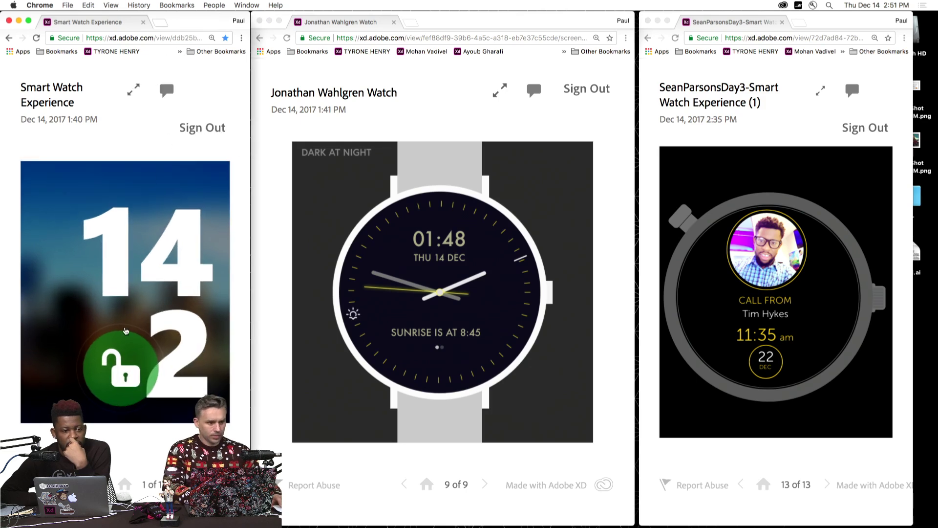
click(120, 367)
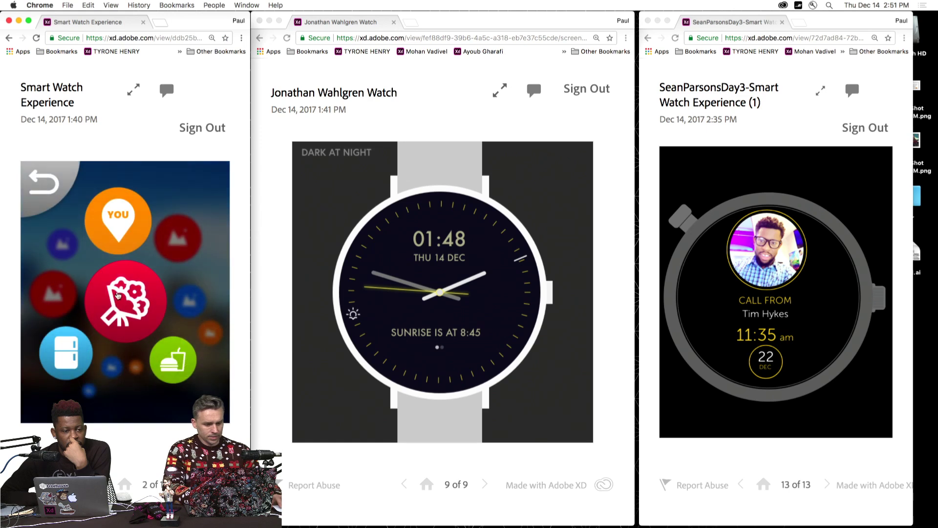
click(123, 299)
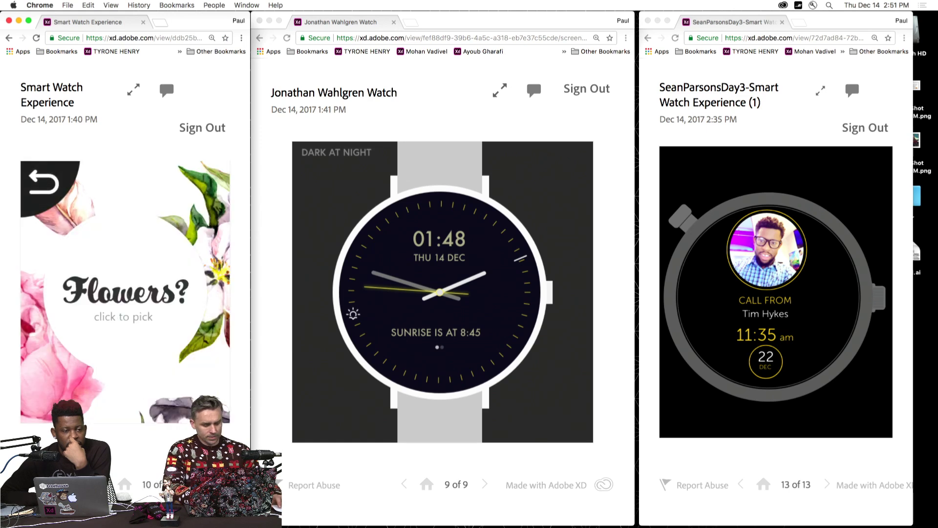
Page through the Smart Watch Experience flower checkout and pizza ordering screens and around to the "What's inside?" fridge list.
key(Right)
key(Right)
key(Right)
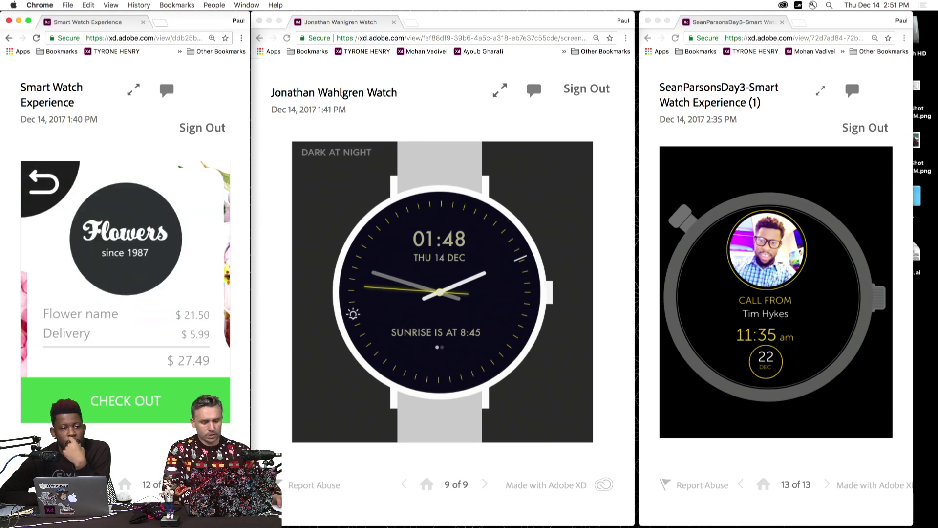
key(Right)
key(Right)
key(Right)
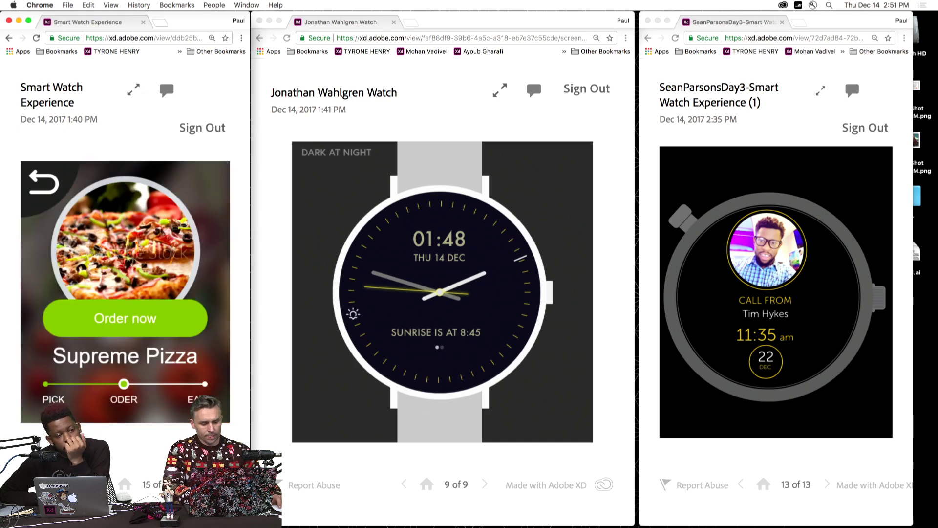
key(Right)
key(Right)
key(Right)
key(Right)
key(Right)
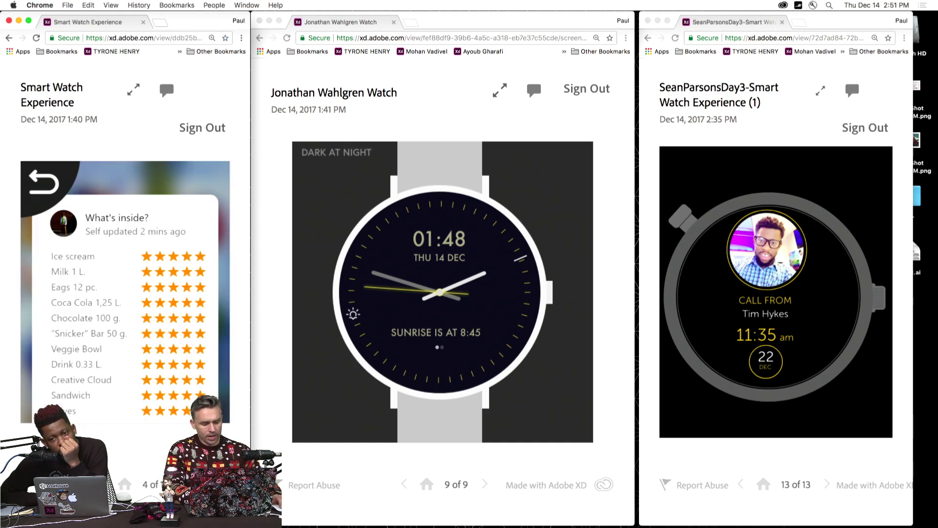
Go back to the Smart Watch Experience app menu and page through the fridge list and location screens to the walking route map.
key(Left)
key(Left)
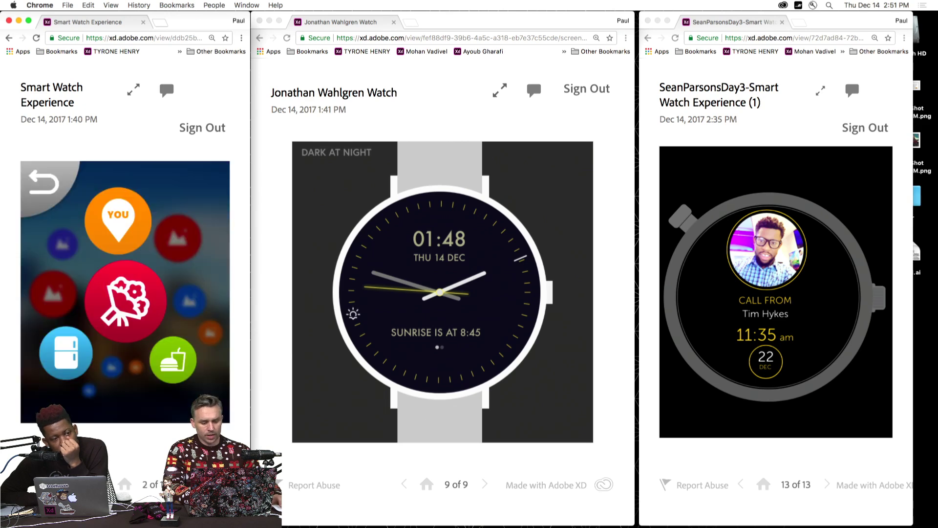
key(Right)
key(Right)
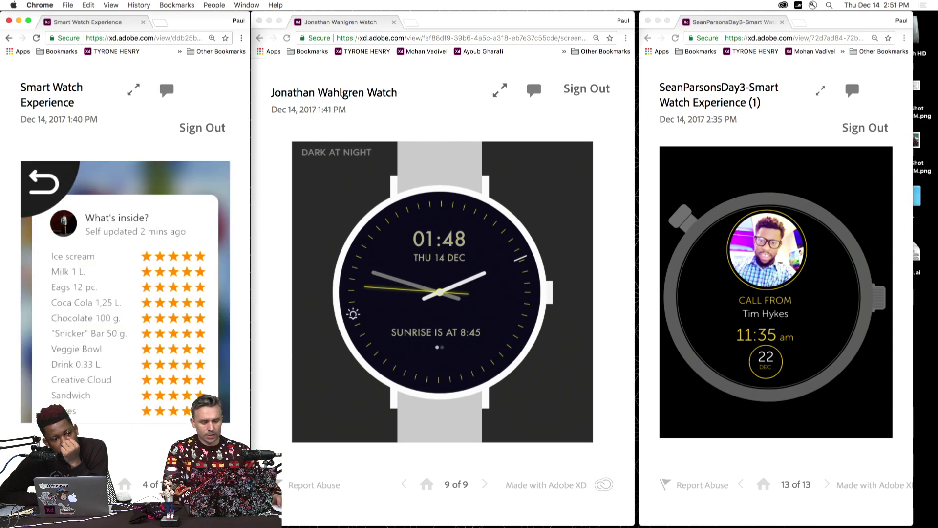
key(Right)
key(Right)
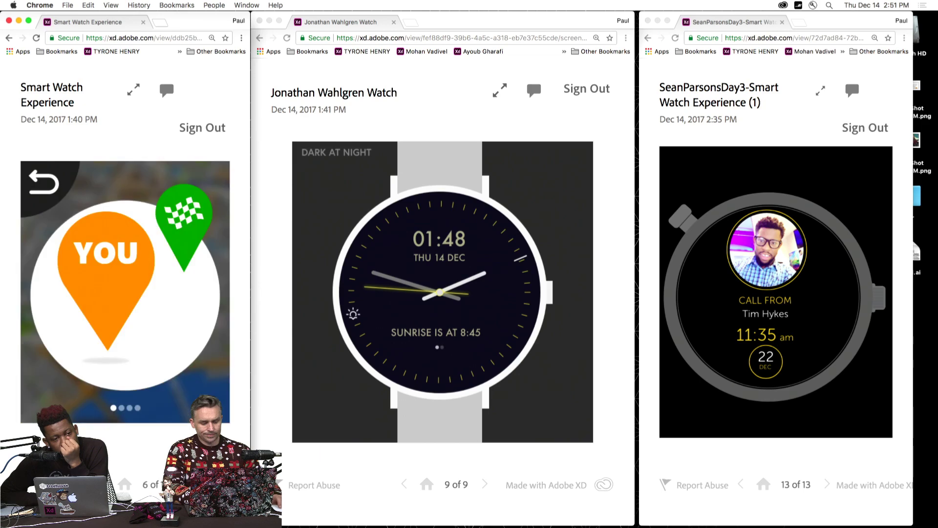
key(Right)
key(Right)
key(Right)
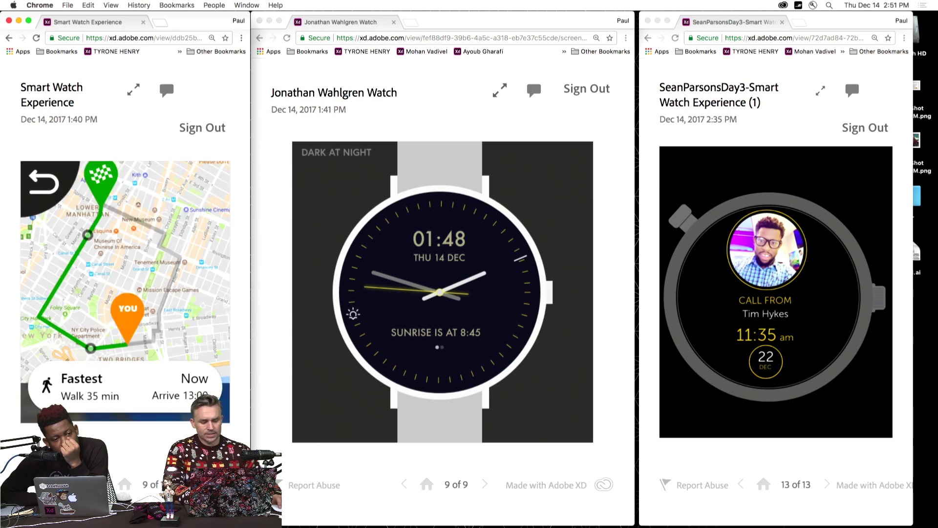
Page to the Smart Watch Experience flower shopping list and back to the map screen for setting a destination.
key(Right)
key(Right)
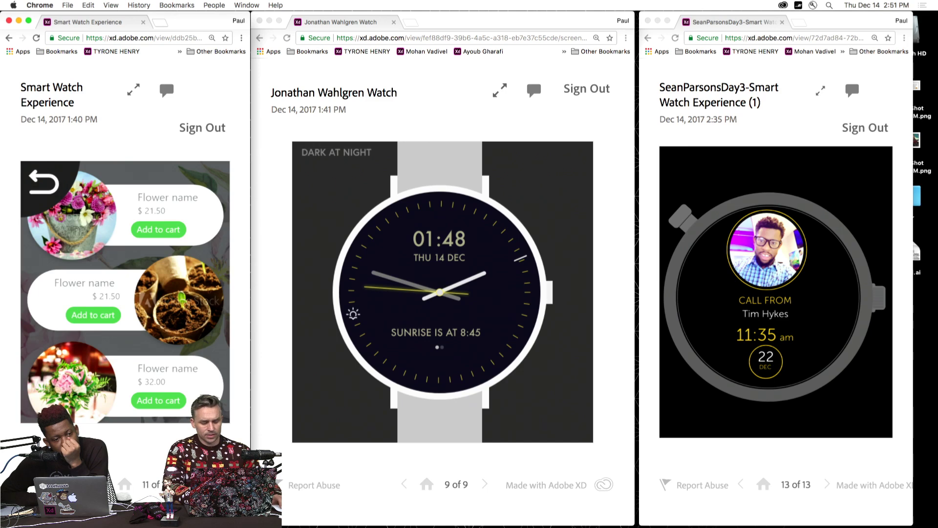
key(Left)
key(Left)
key(Left)
key(Left)
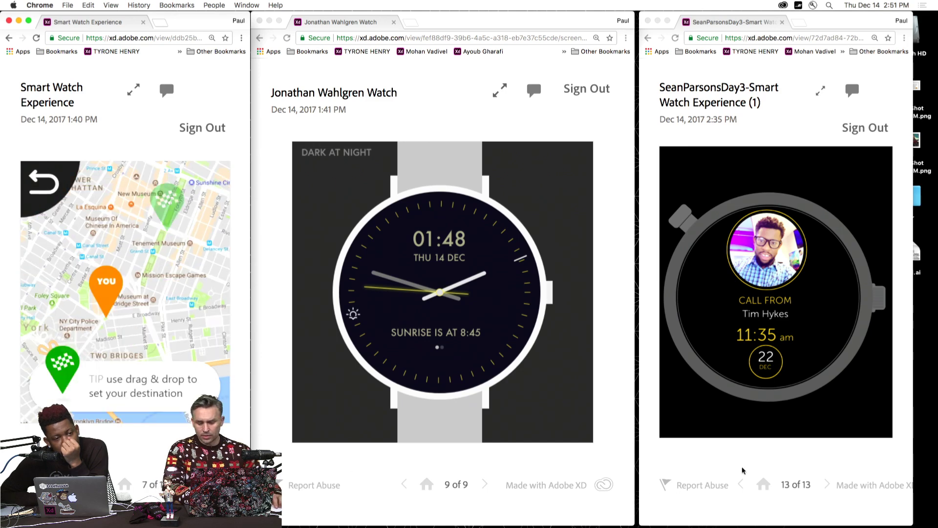
Bring the 11:35 watch prototype forward and page from its start past the memo screen to the dial with the microphone and 66 BPM.
click(743, 471)
click(826, 484)
click(826, 484)
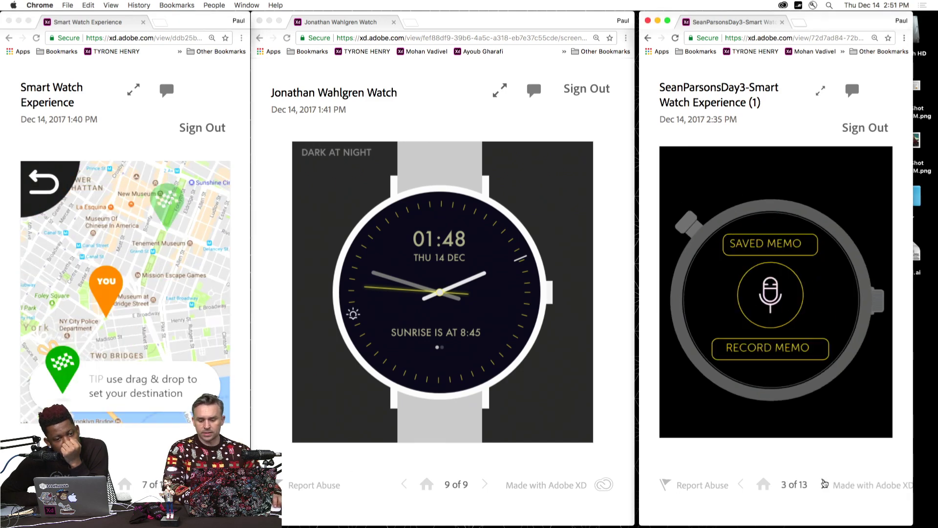
click(825, 484)
click(825, 484)
click(825, 484)
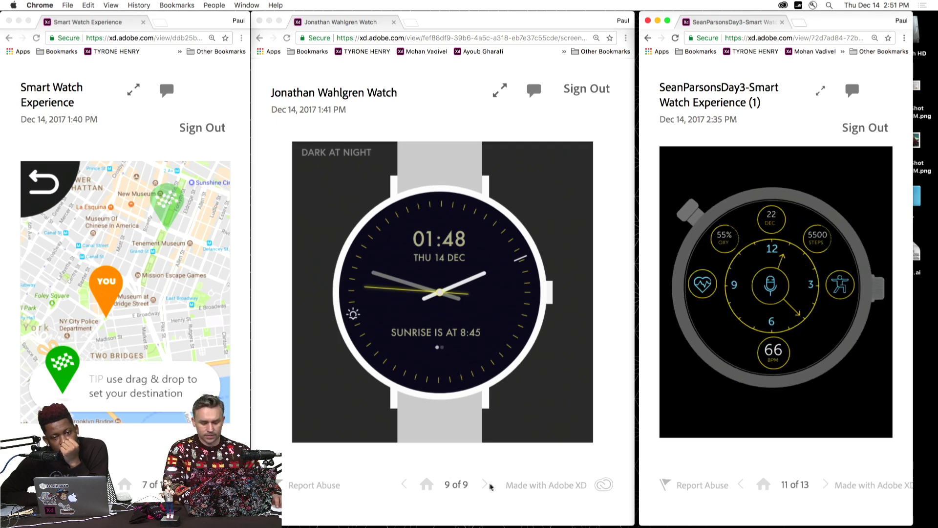
Page the centre watch prototype from its Dark at Night screen round to the app screen and the Spotify sound control screen.
click(489, 486)
click(487, 485)
click(486, 485)
click(486, 485)
click(486, 485)
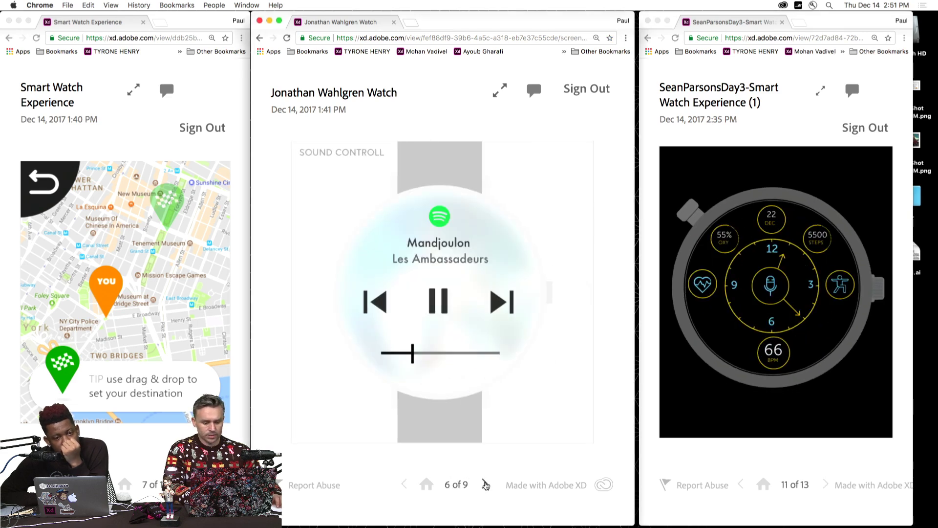
click(404, 484)
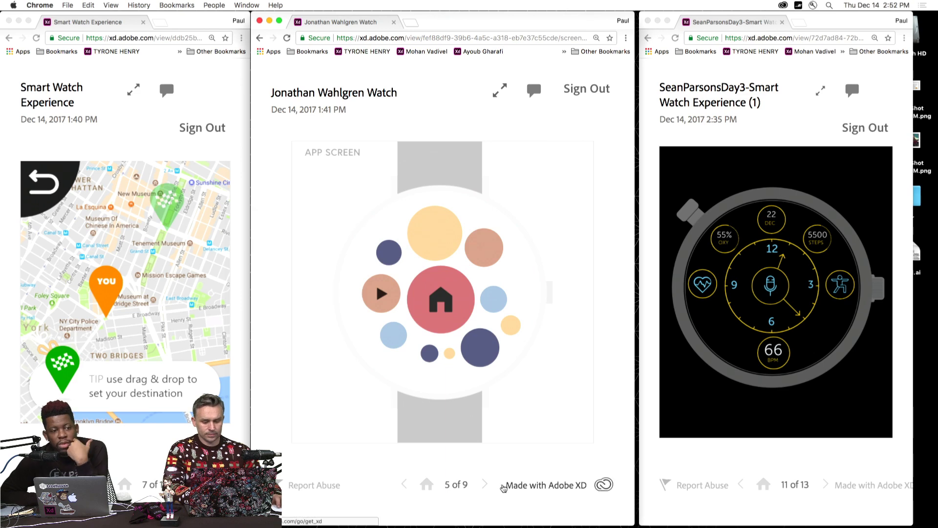
click(485, 484)
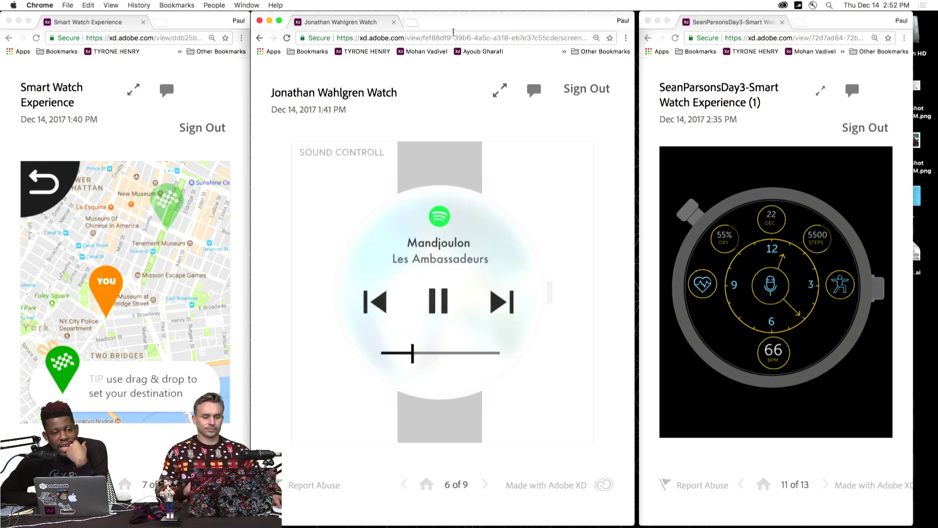
Resize the three prototype windows so the map, Spotify and 66 BPM watches sit side by side across the full screen width.
drag(457, 24, 460, 23)
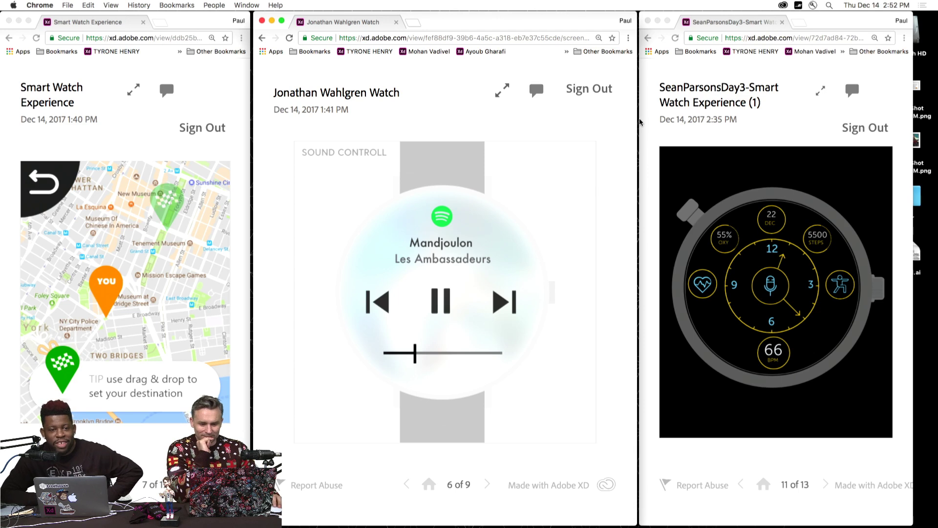
click(642, 135)
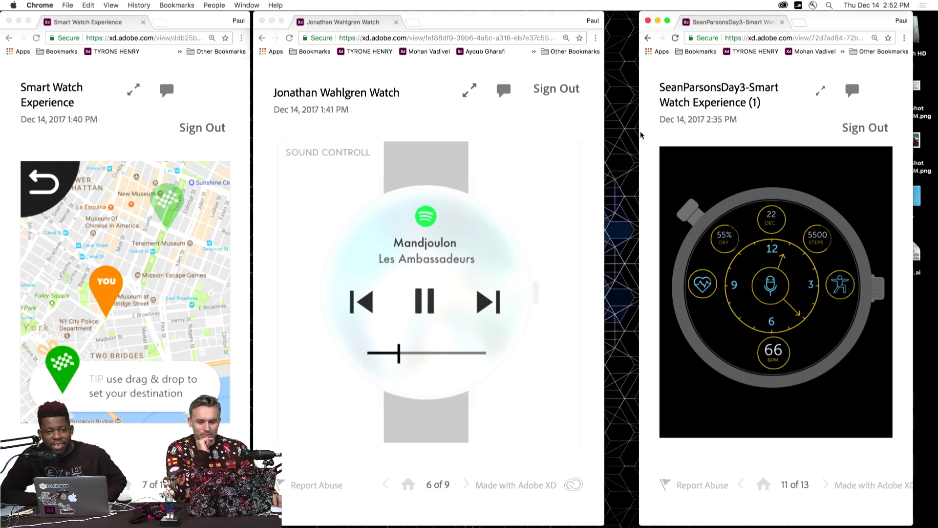
drag(642, 134, 606, 127)
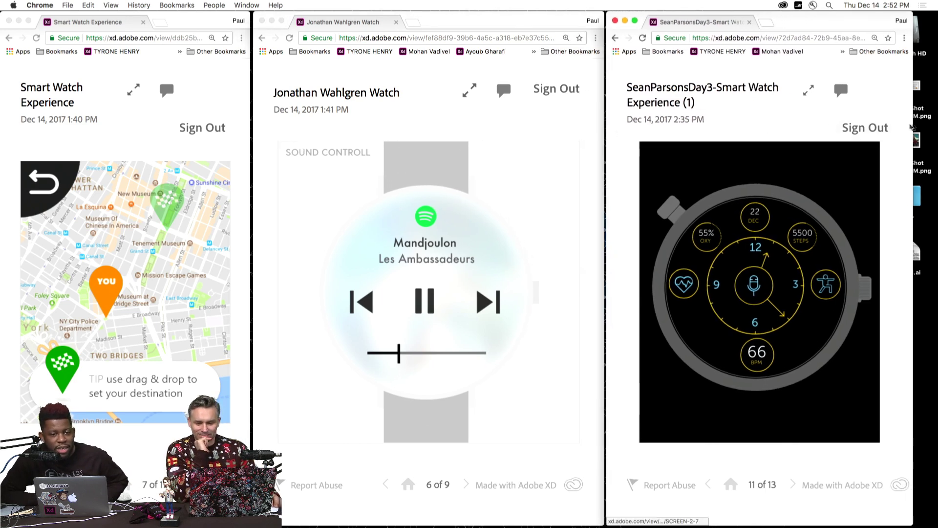
drag(912, 127, 937, 128)
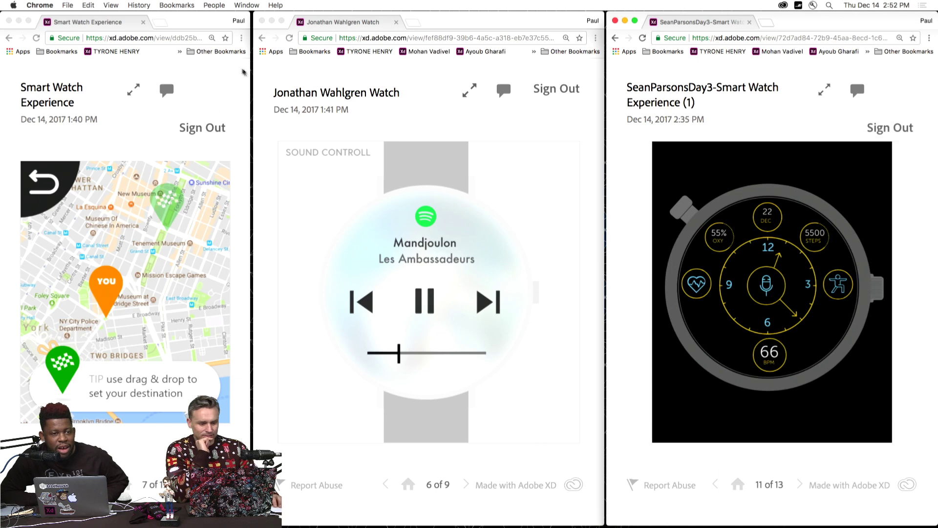
click(257, 73)
drag(252, 70, 280, 142)
click(246, 100)
click(294, 132)
click(267, 142)
click(295, 135)
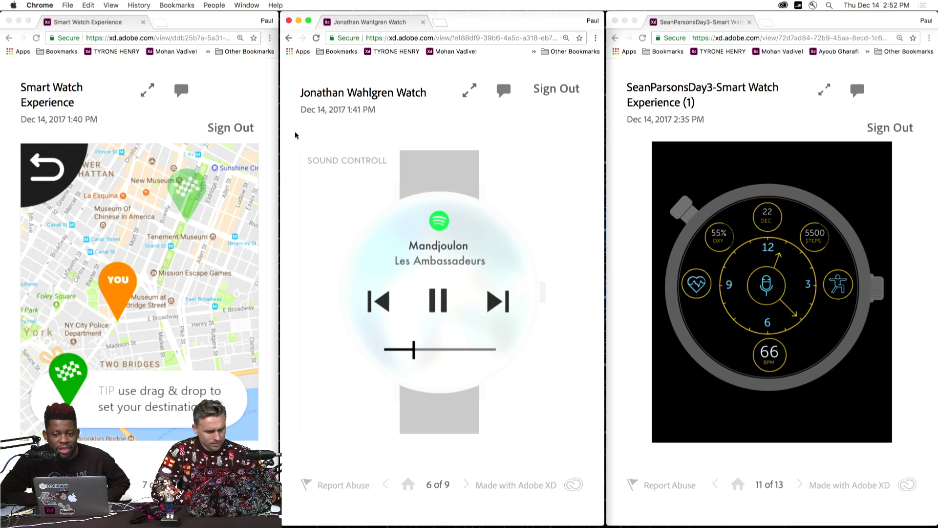
Open a new browser window, load the bookmarked health watch prototype listed below the Spotify watch's bookmark, and place it beside the map prototype.
click(151, 131)
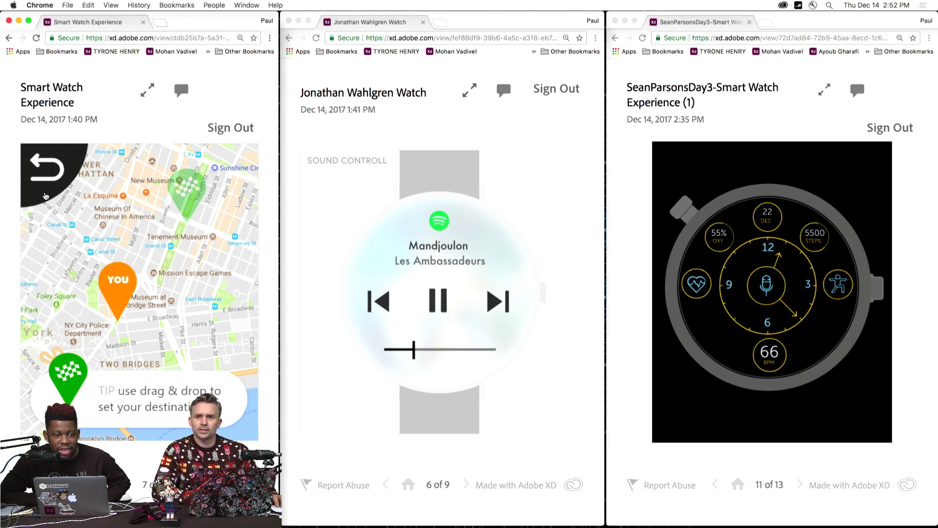
click(158, 24)
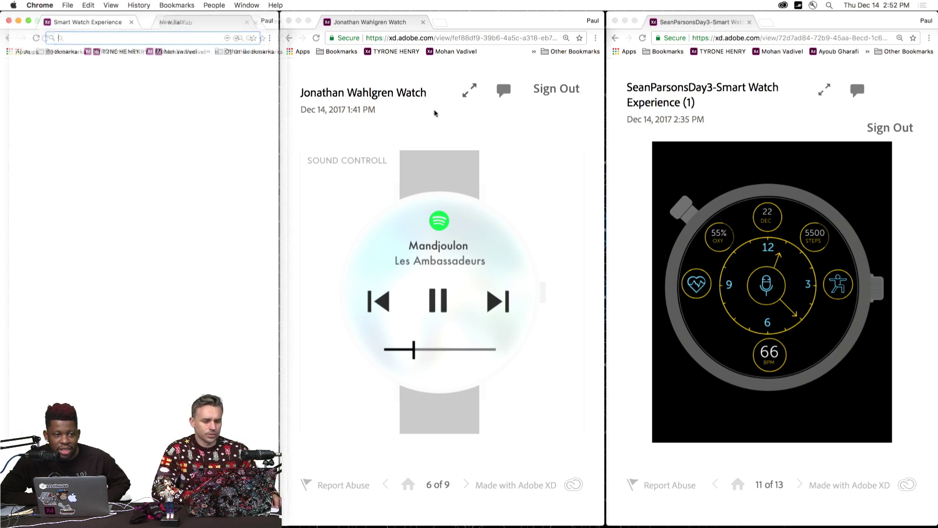
drag(435, 113, 392, 118)
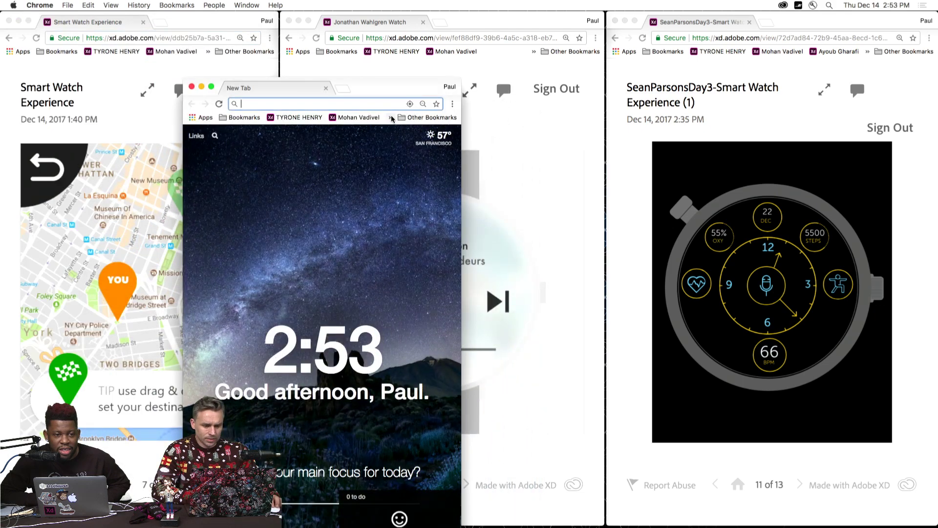
click(391, 118)
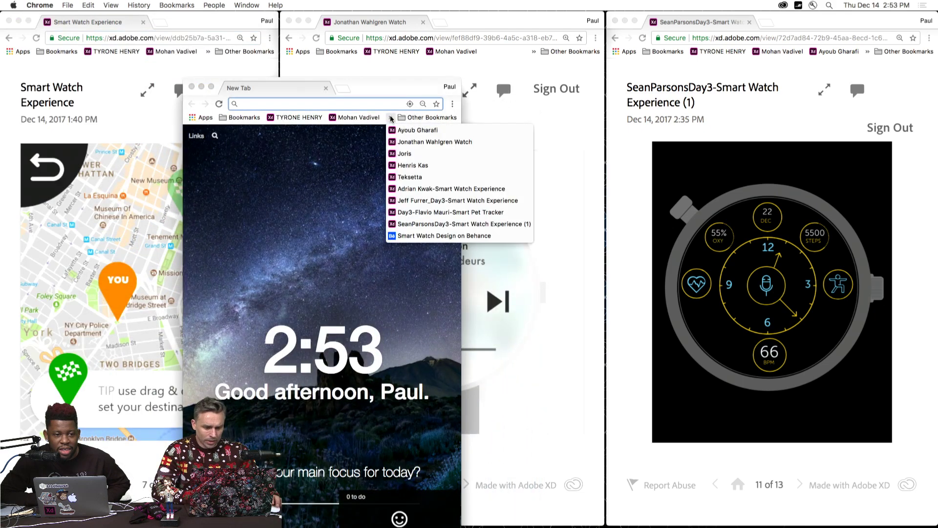
click(438, 160)
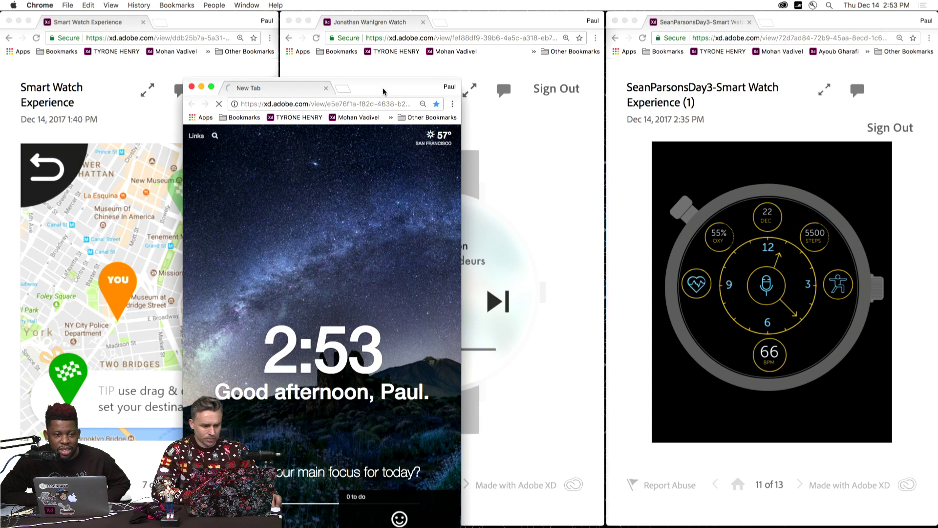
drag(384, 92, 295, 29)
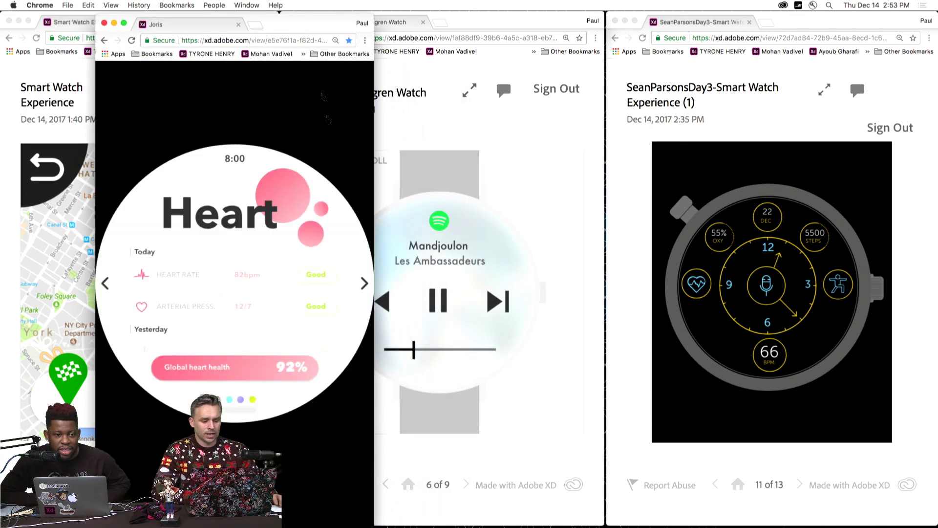
Page through the health watch's Heart, Sleep, Activity and Meditation screens, and leave the full-screen prototype view.
click(362, 289)
click(362, 289)
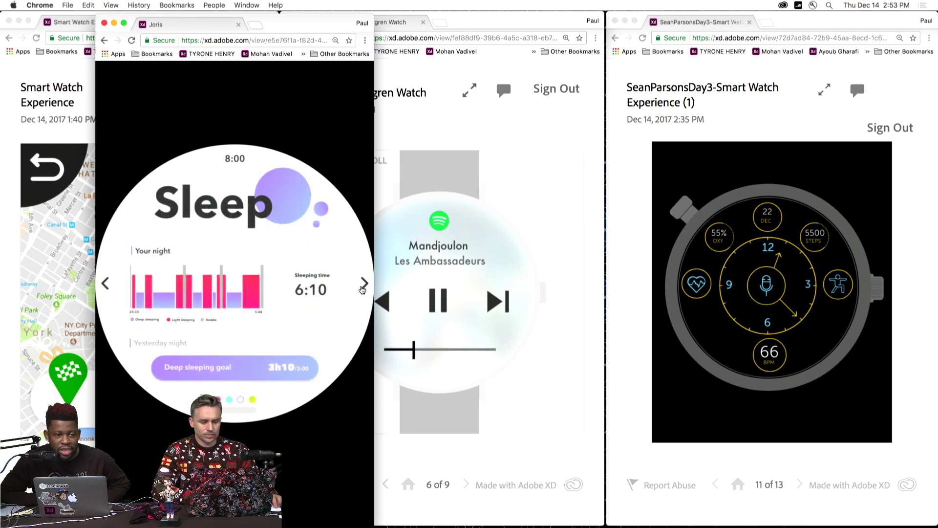
click(362, 288)
click(362, 289)
click(362, 289)
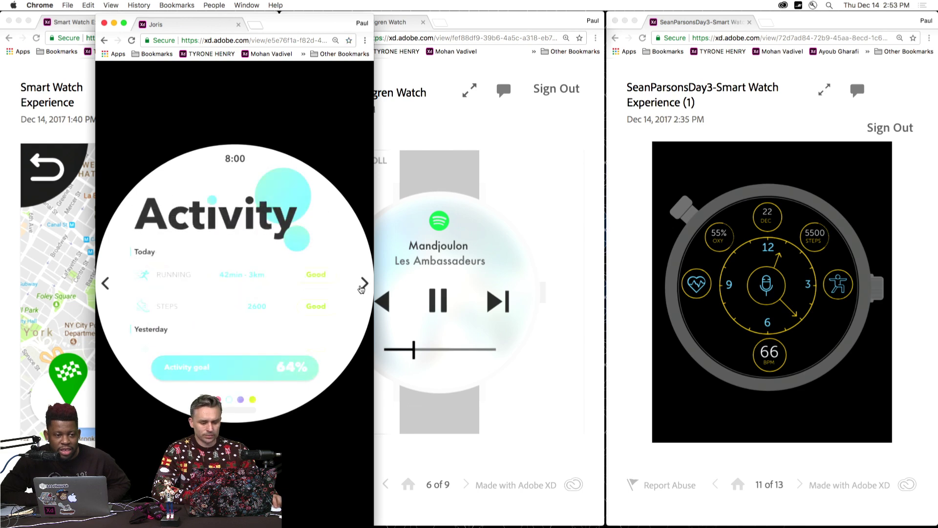
click(362, 289)
click(361, 289)
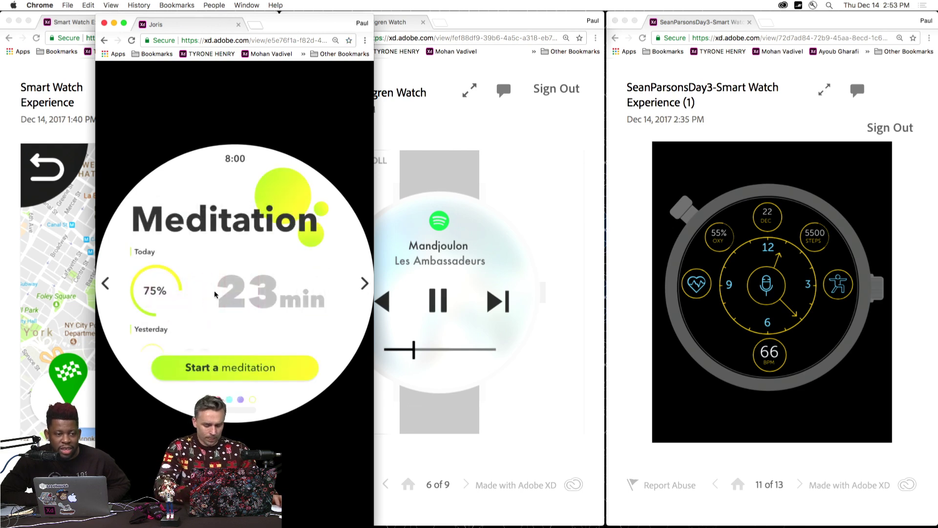
key(Escape)
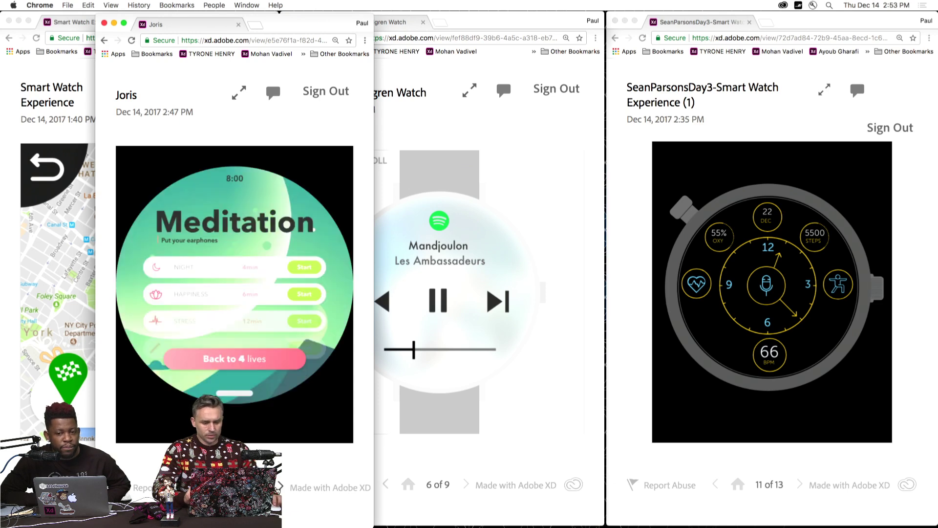
Spread the health and Spotify watch windows apart so all four prototypes can be compared side by side.
drag(525, 17, 579, 16)
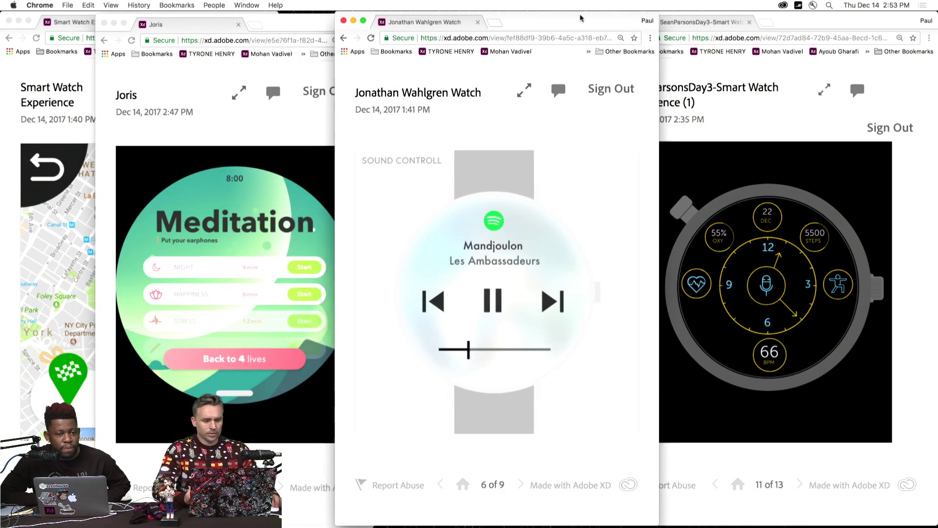
drag(293, 24, 304, 24)
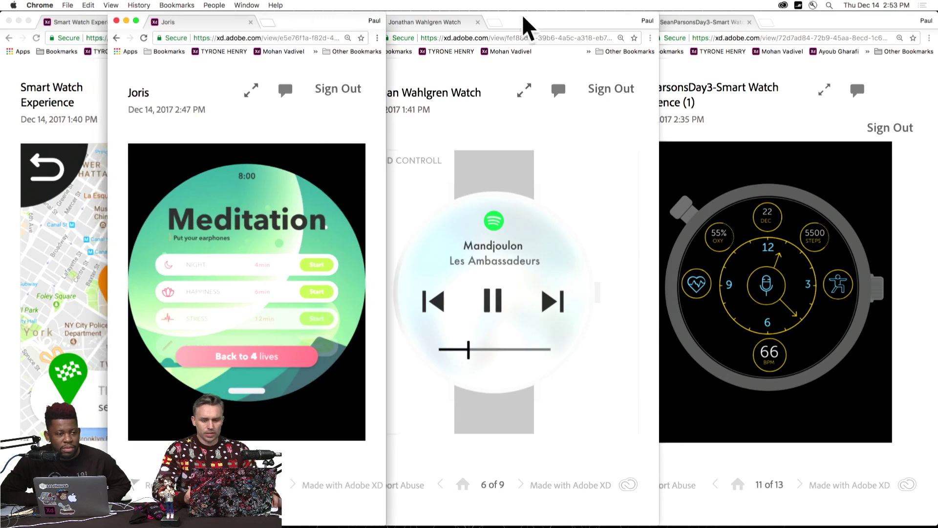
drag(523, 19, 575, 14)
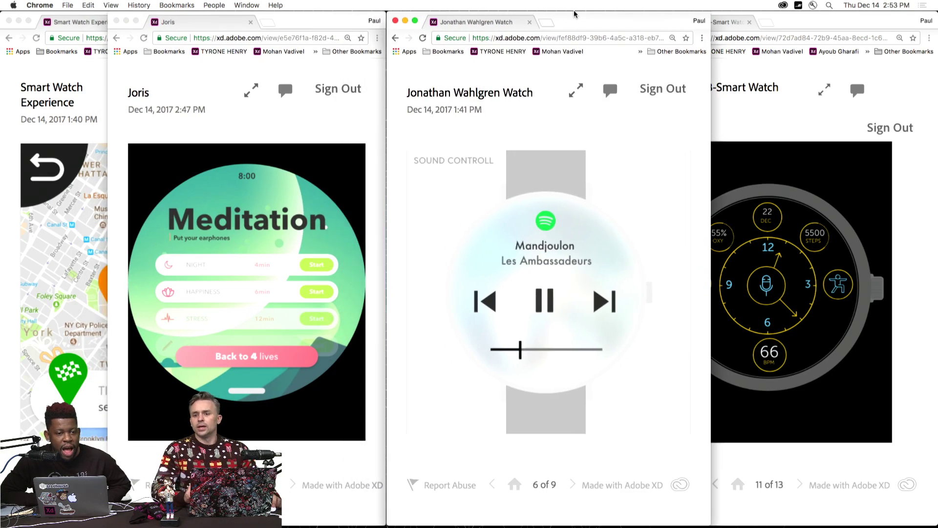
drag(308, 22, 343, 19)
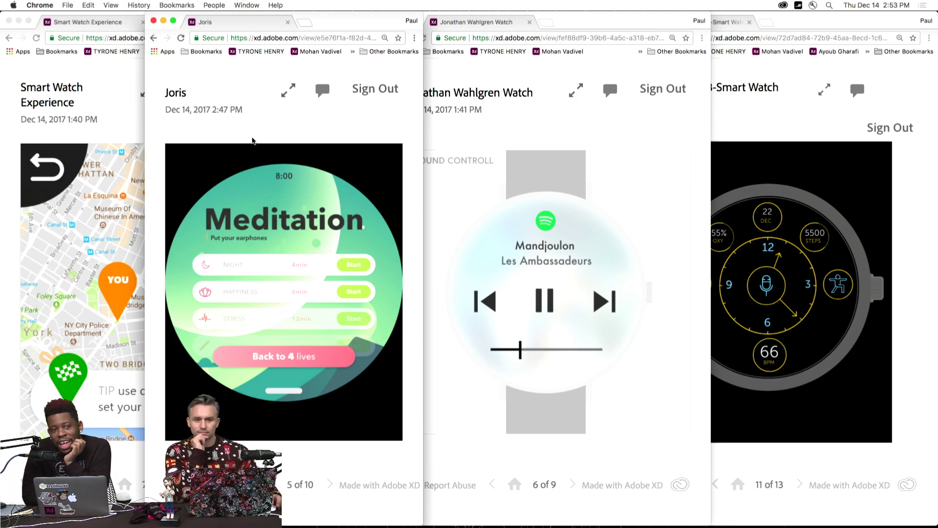
Show the Spotify watch prototype full screen and advance from sound control to the Now Playing screen.
click(508, 139)
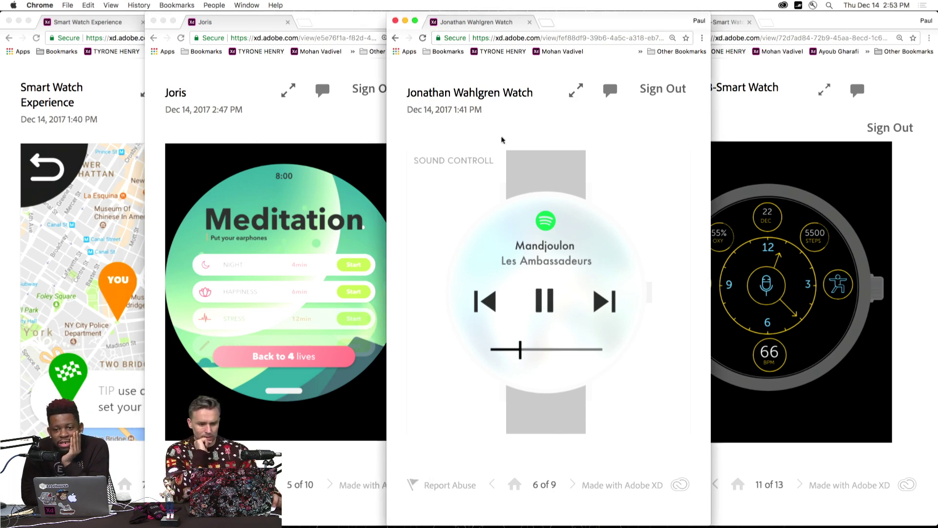
click(415, 21)
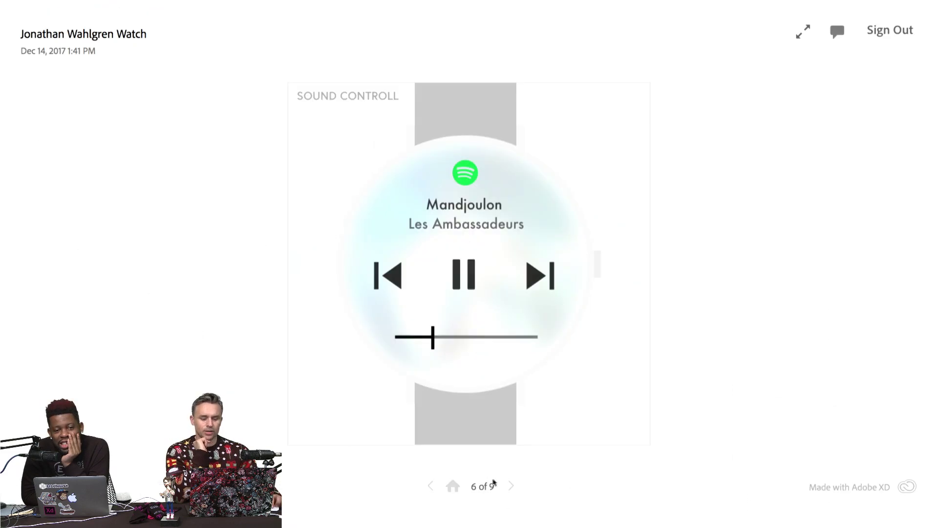
click(511, 486)
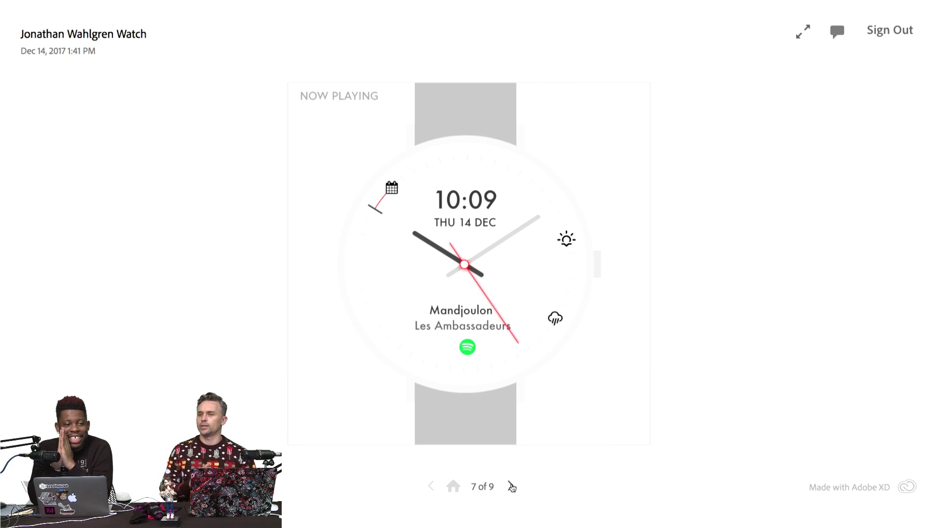